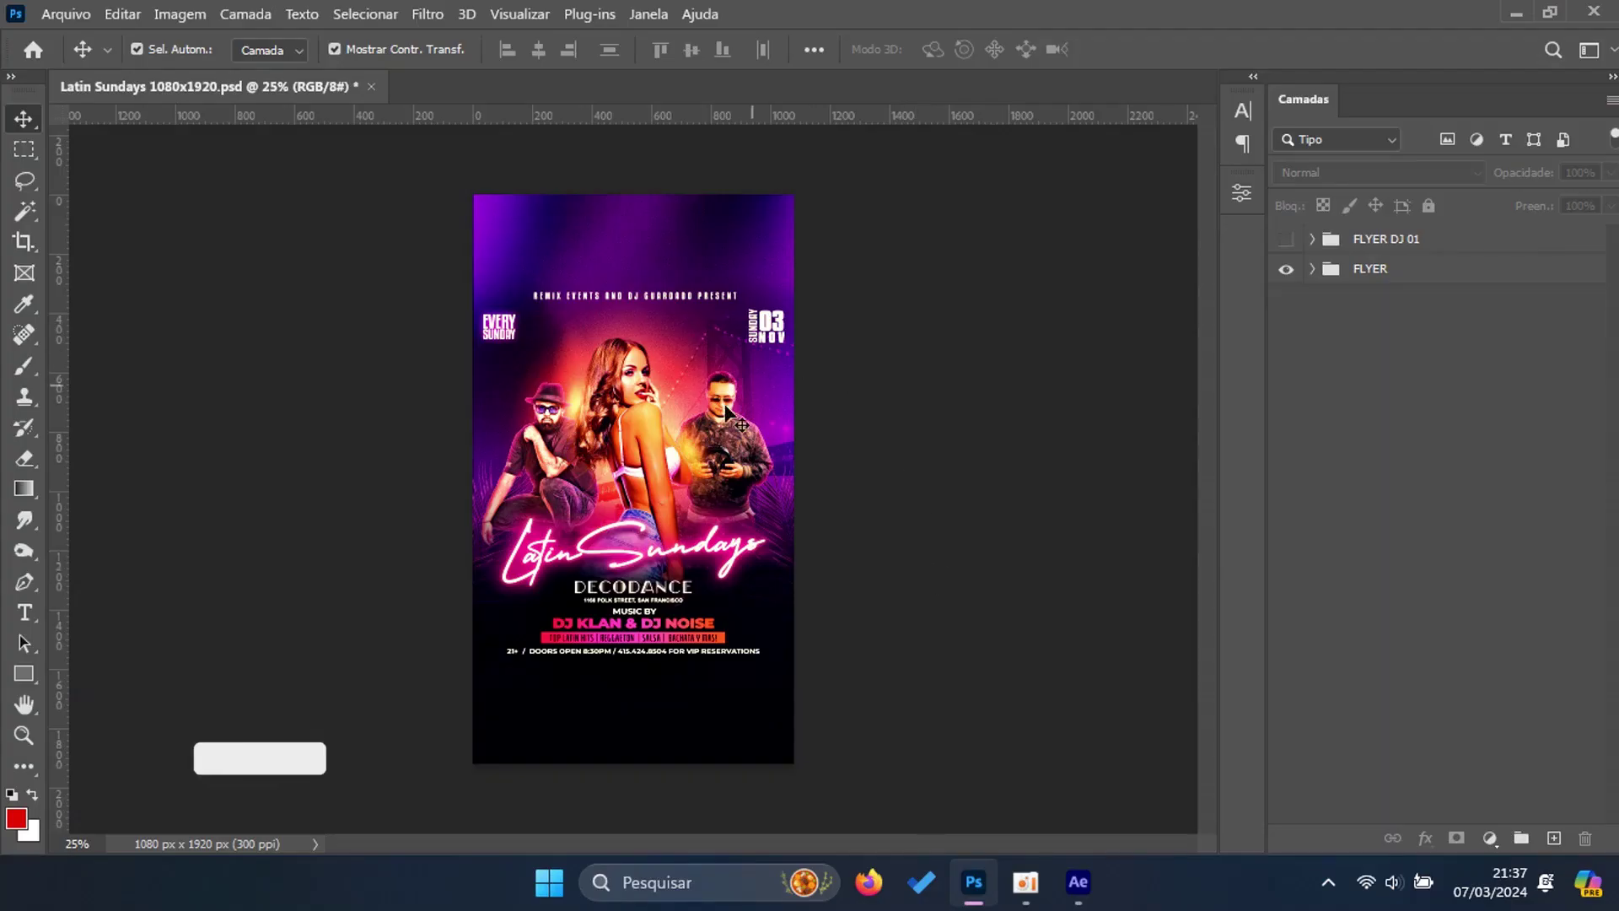
# Step: Check the FLYER group in the Layers panel, then make the FLYER DJ 01 group visible
pyautogui.click(1288, 270)
pyautogui.click(1288, 271)
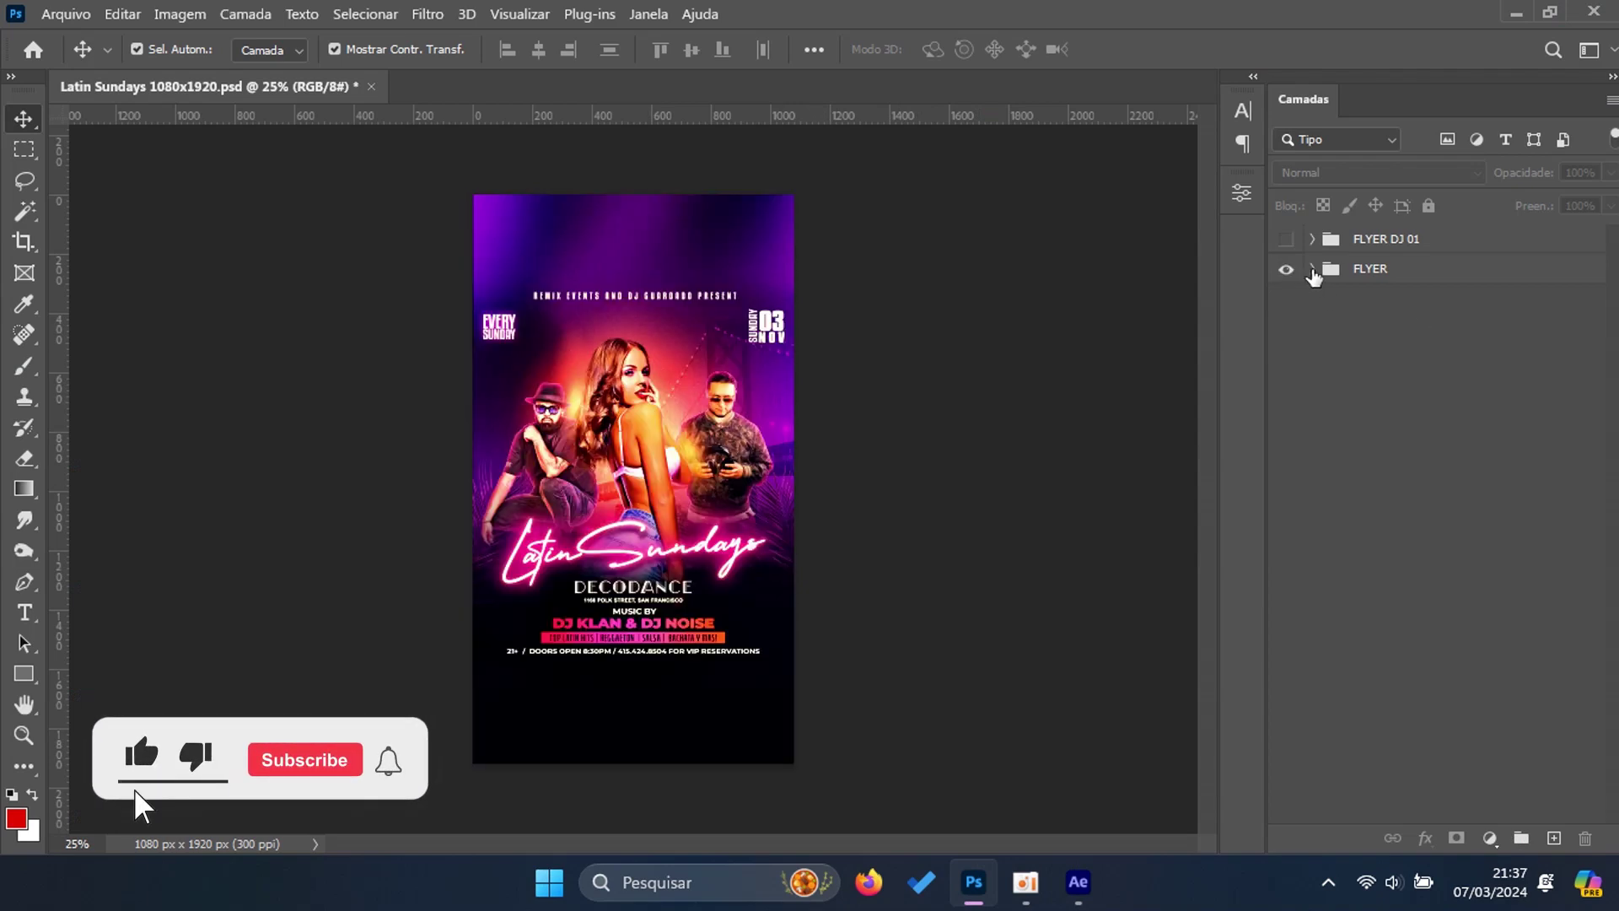
pyautogui.click(1312, 268)
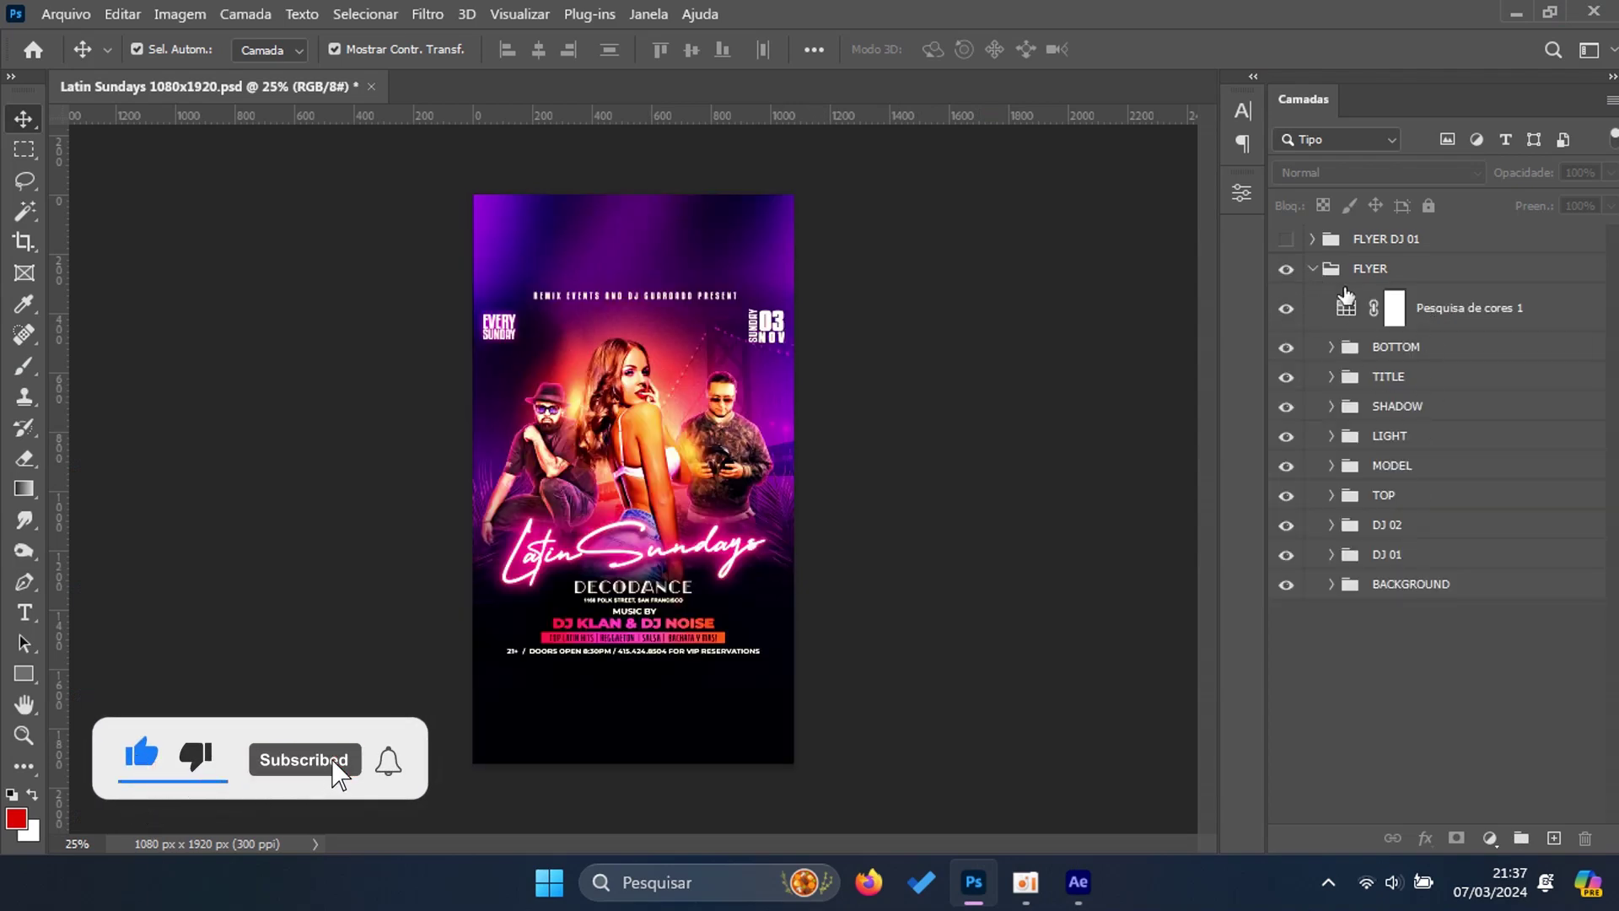
pyautogui.click(1312, 268)
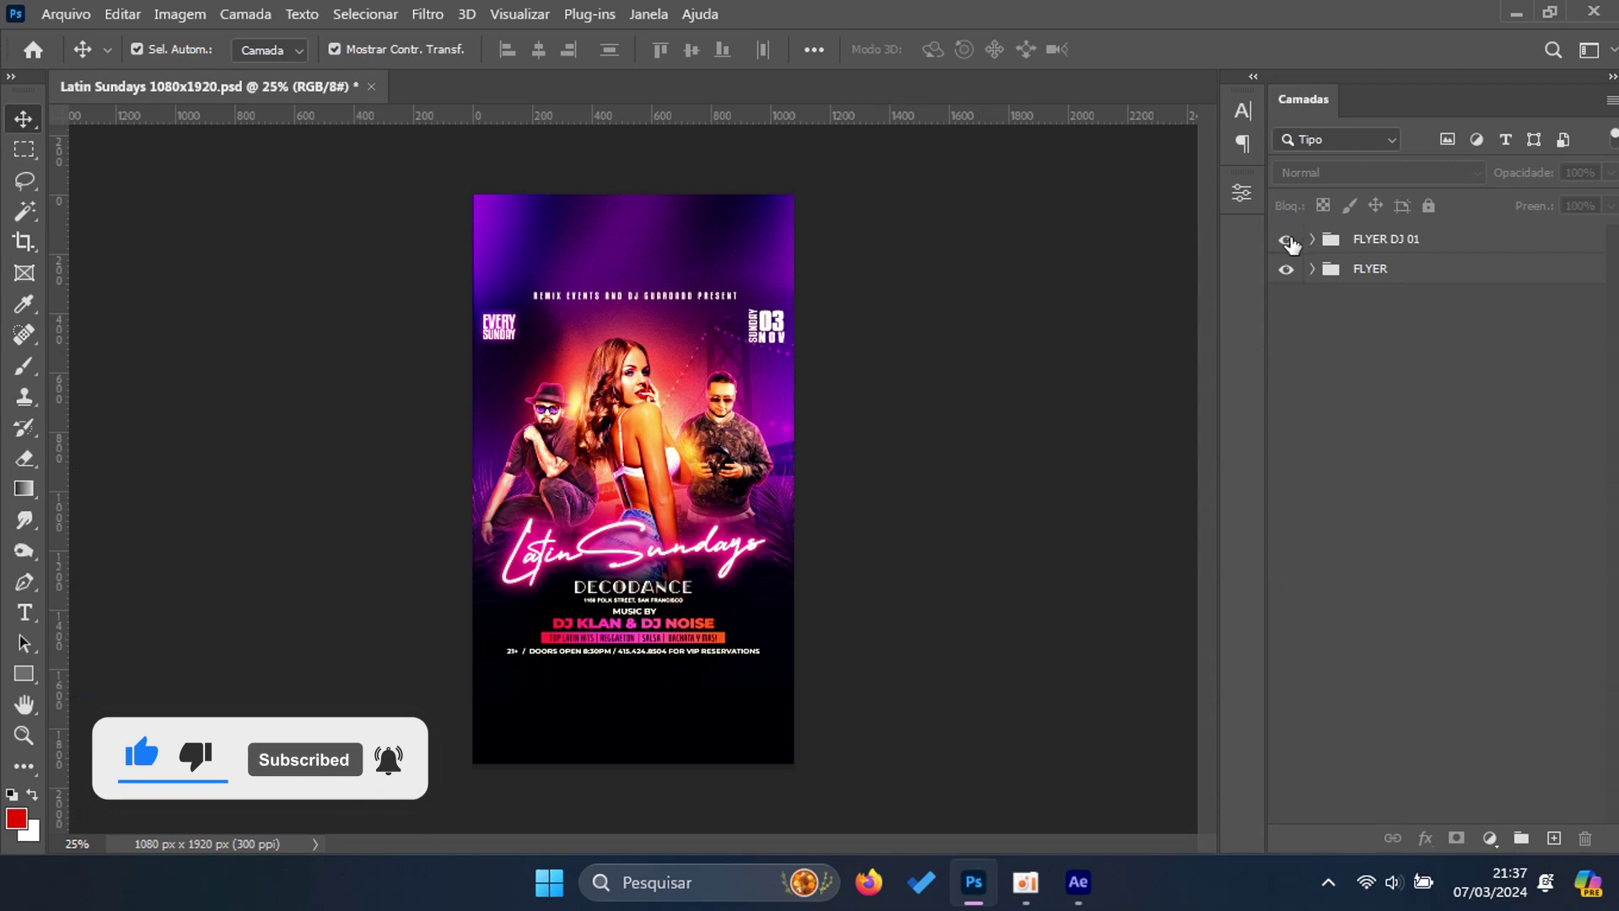
pyautogui.click(1287, 241)
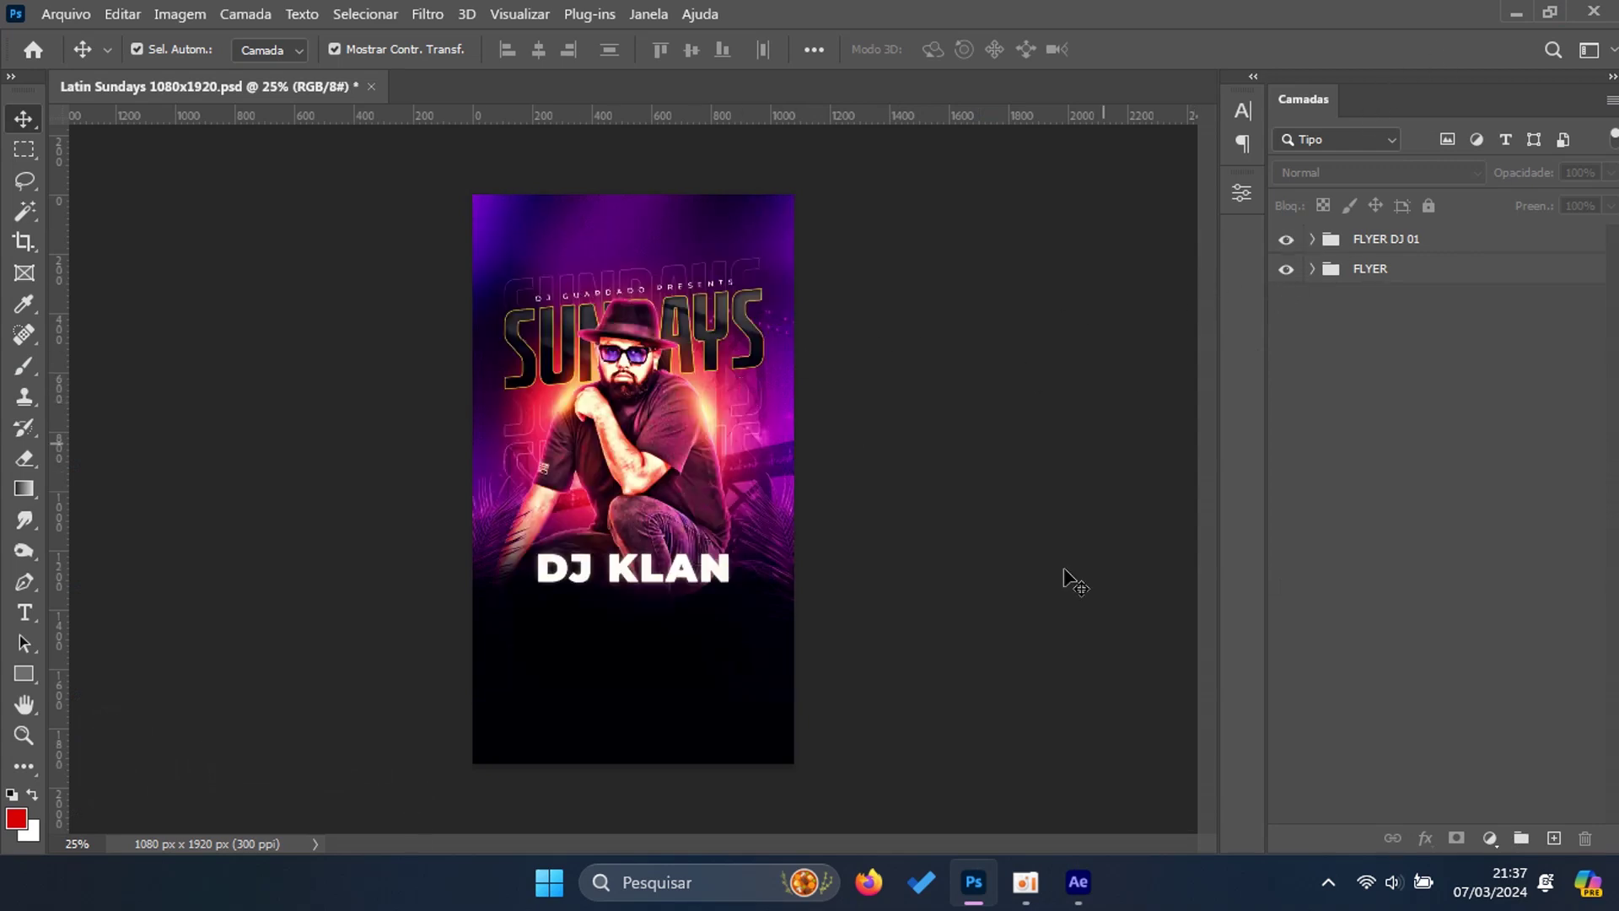
# Step: Import Latin Sundays 1080x1920.psd as Composition - Retain Layer Sizes and open its composition
pyautogui.click(1079, 882)
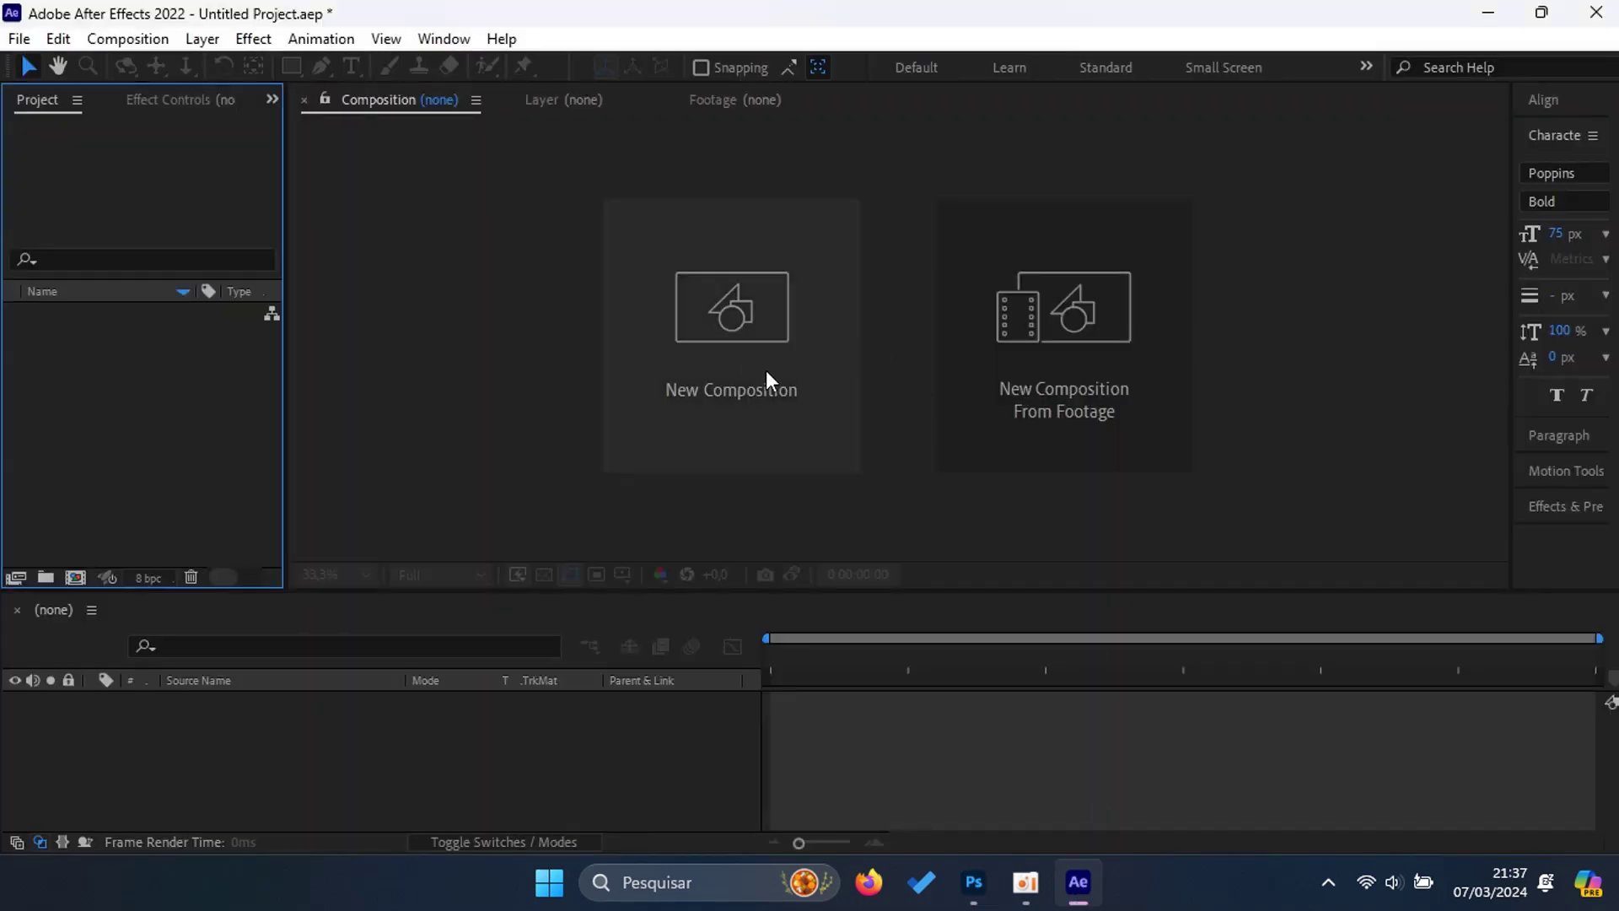
pyautogui.rightClick(144, 385)
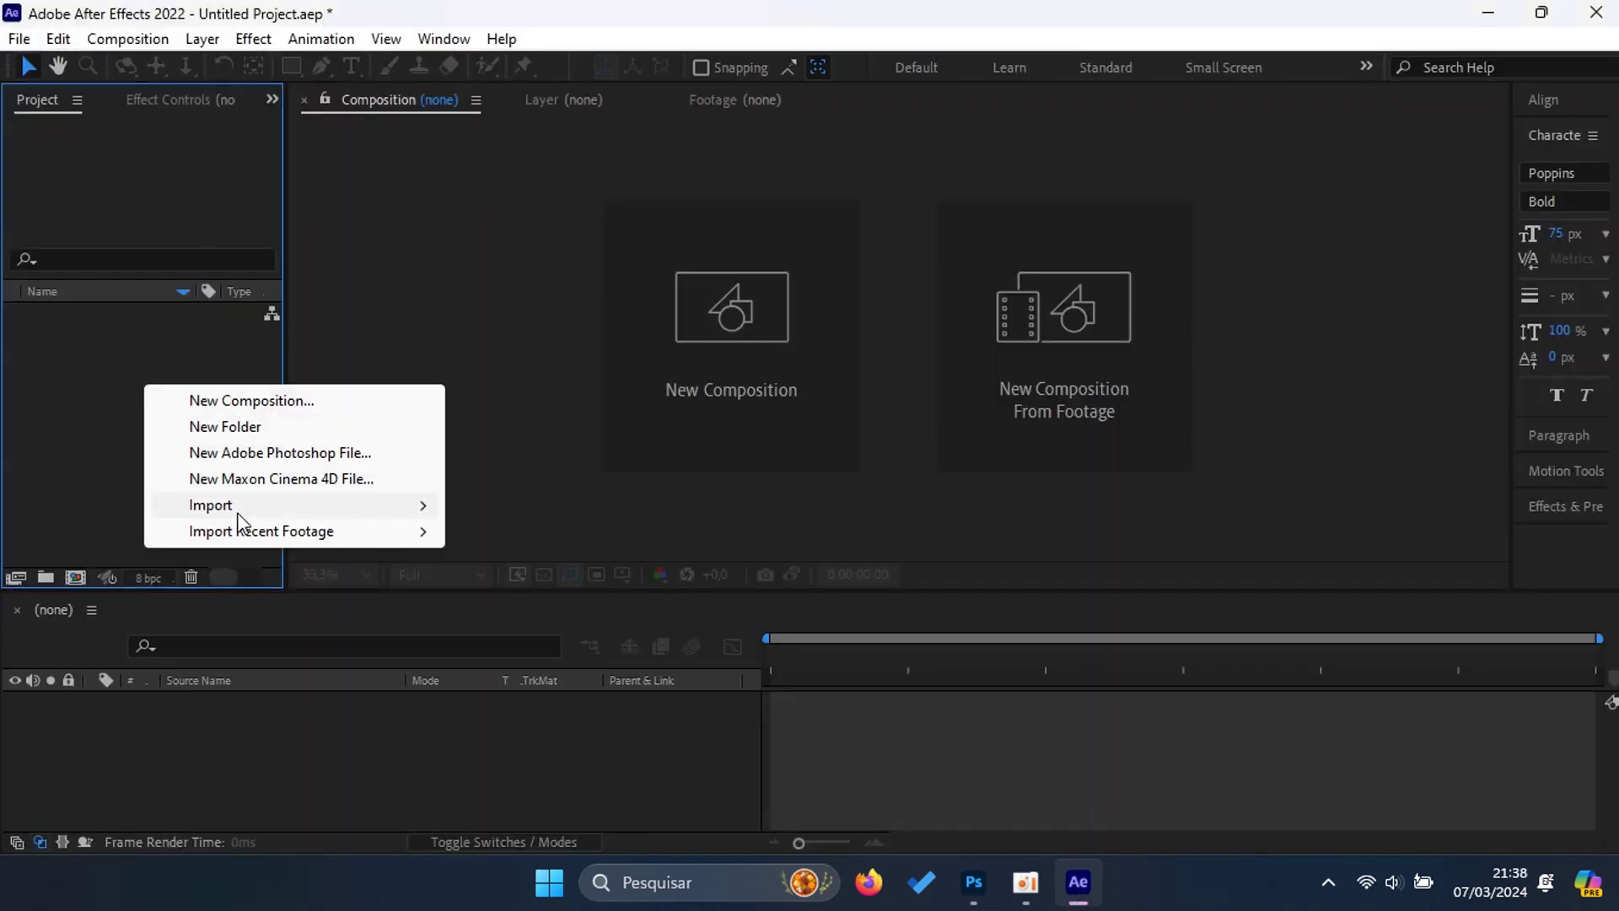
pyautogui.moveTo(238, 506)
pyautogui.click(520, 508)
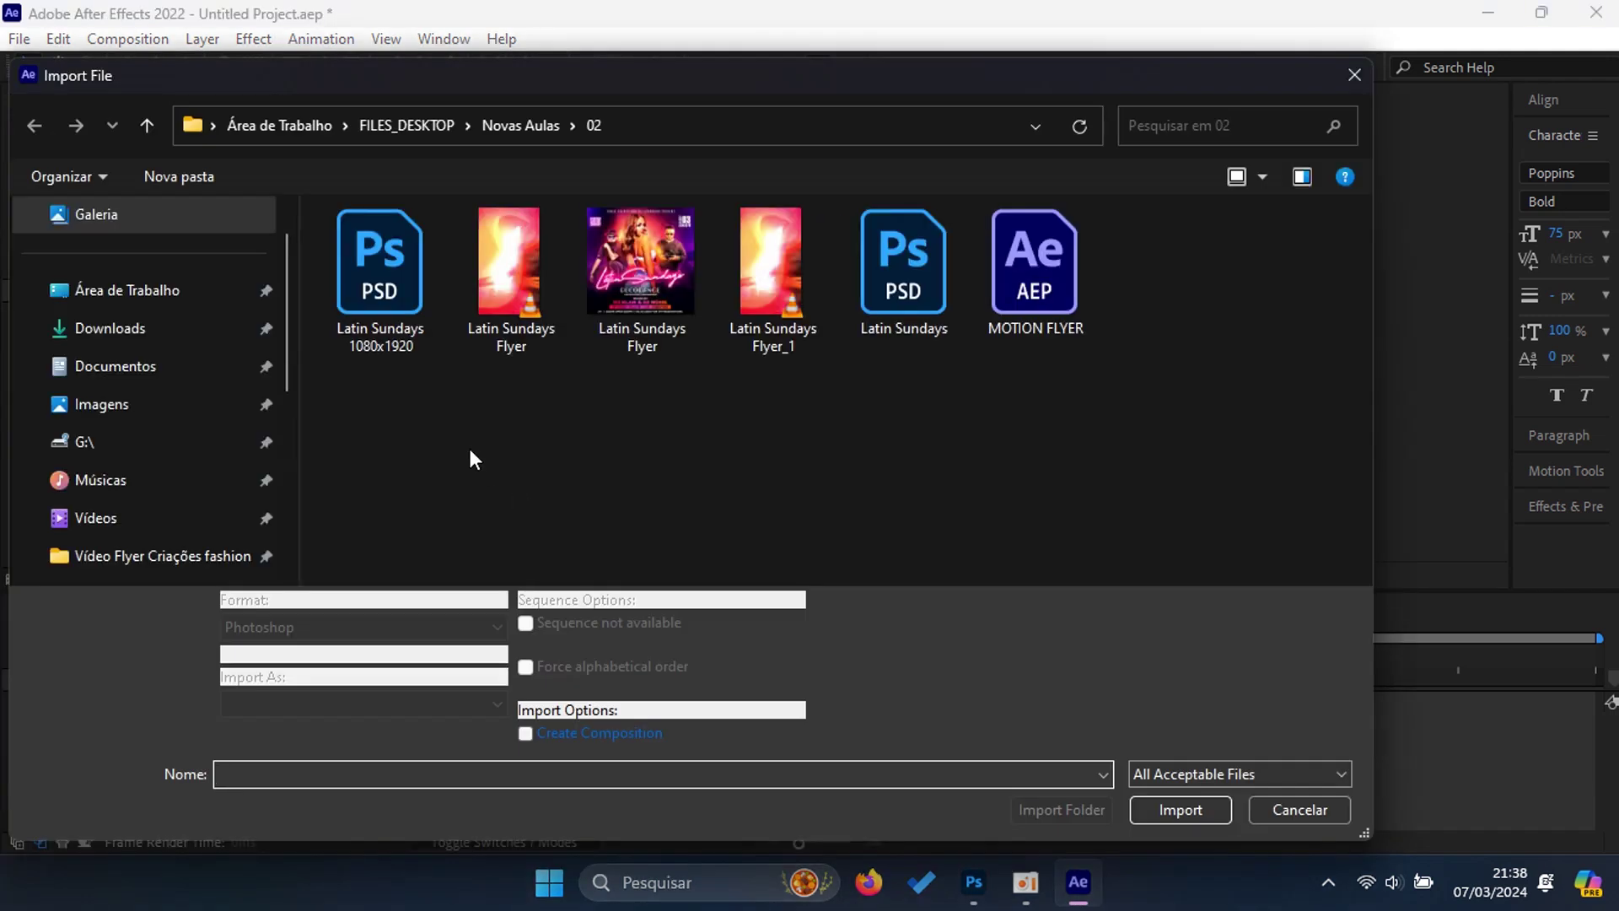
pyautogui.click(390, 291)
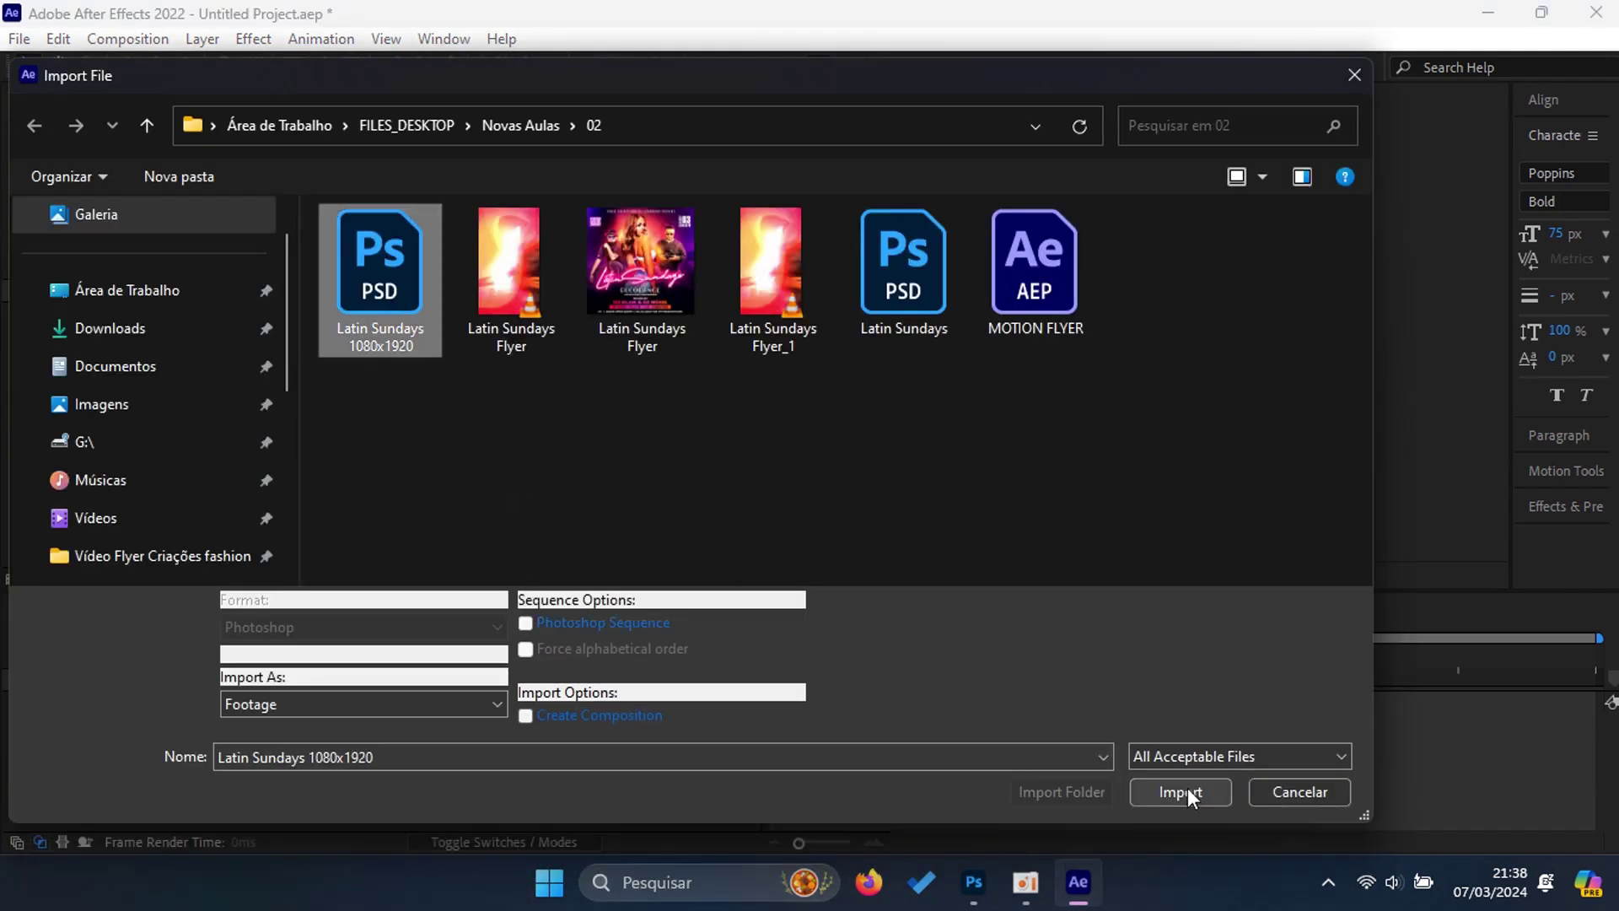
pyautogui.click(1182, 792)
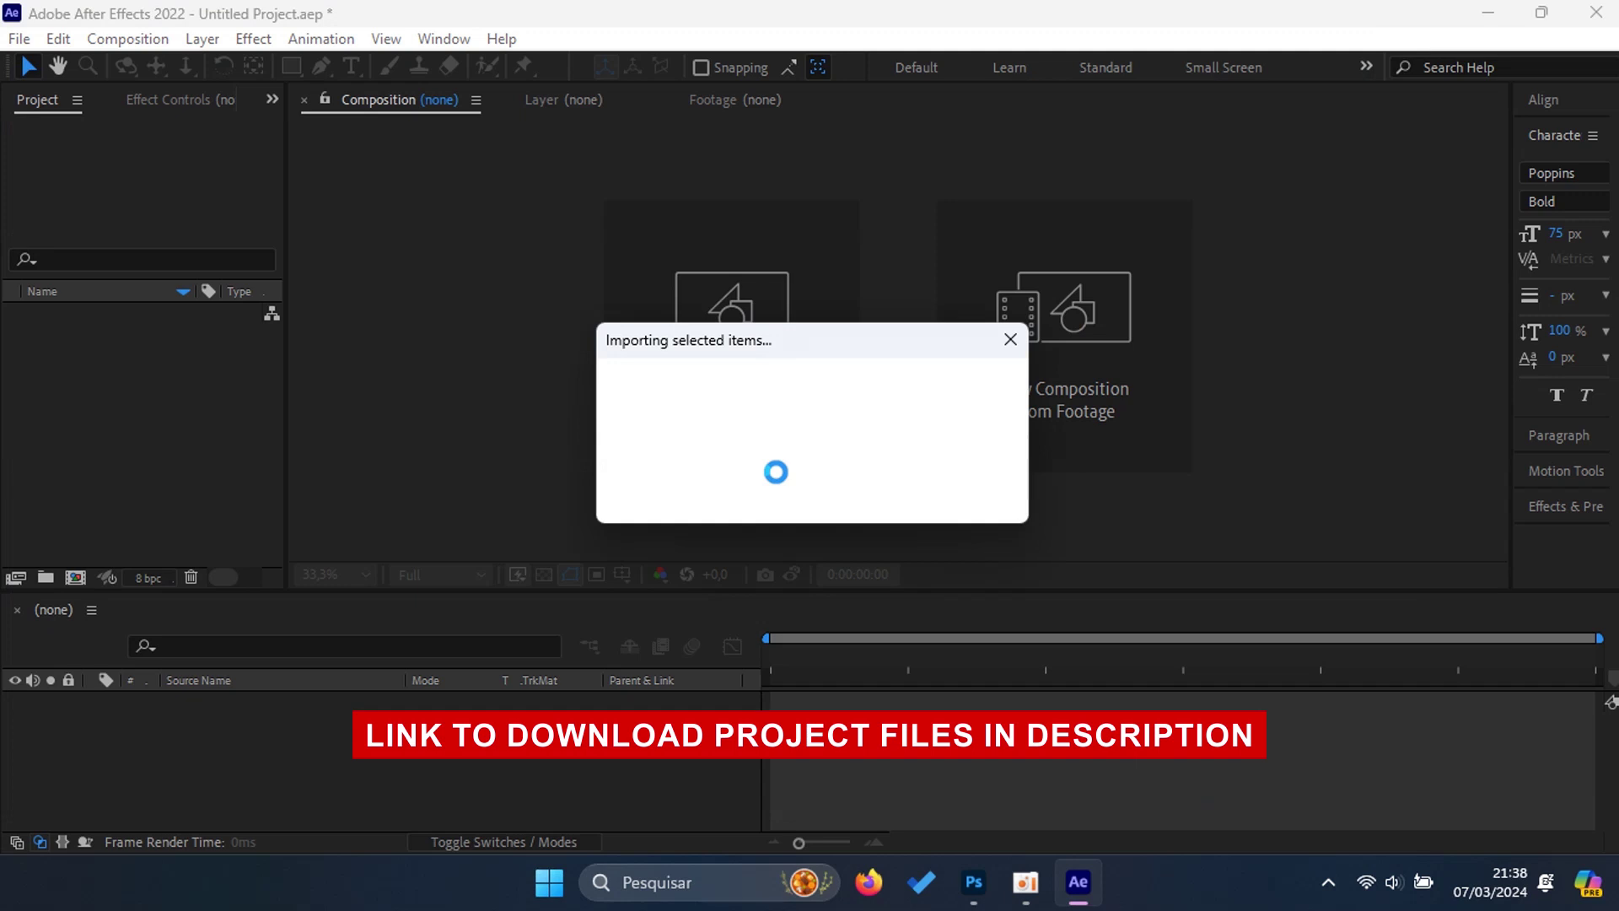
pyautogui.click(860, 303)
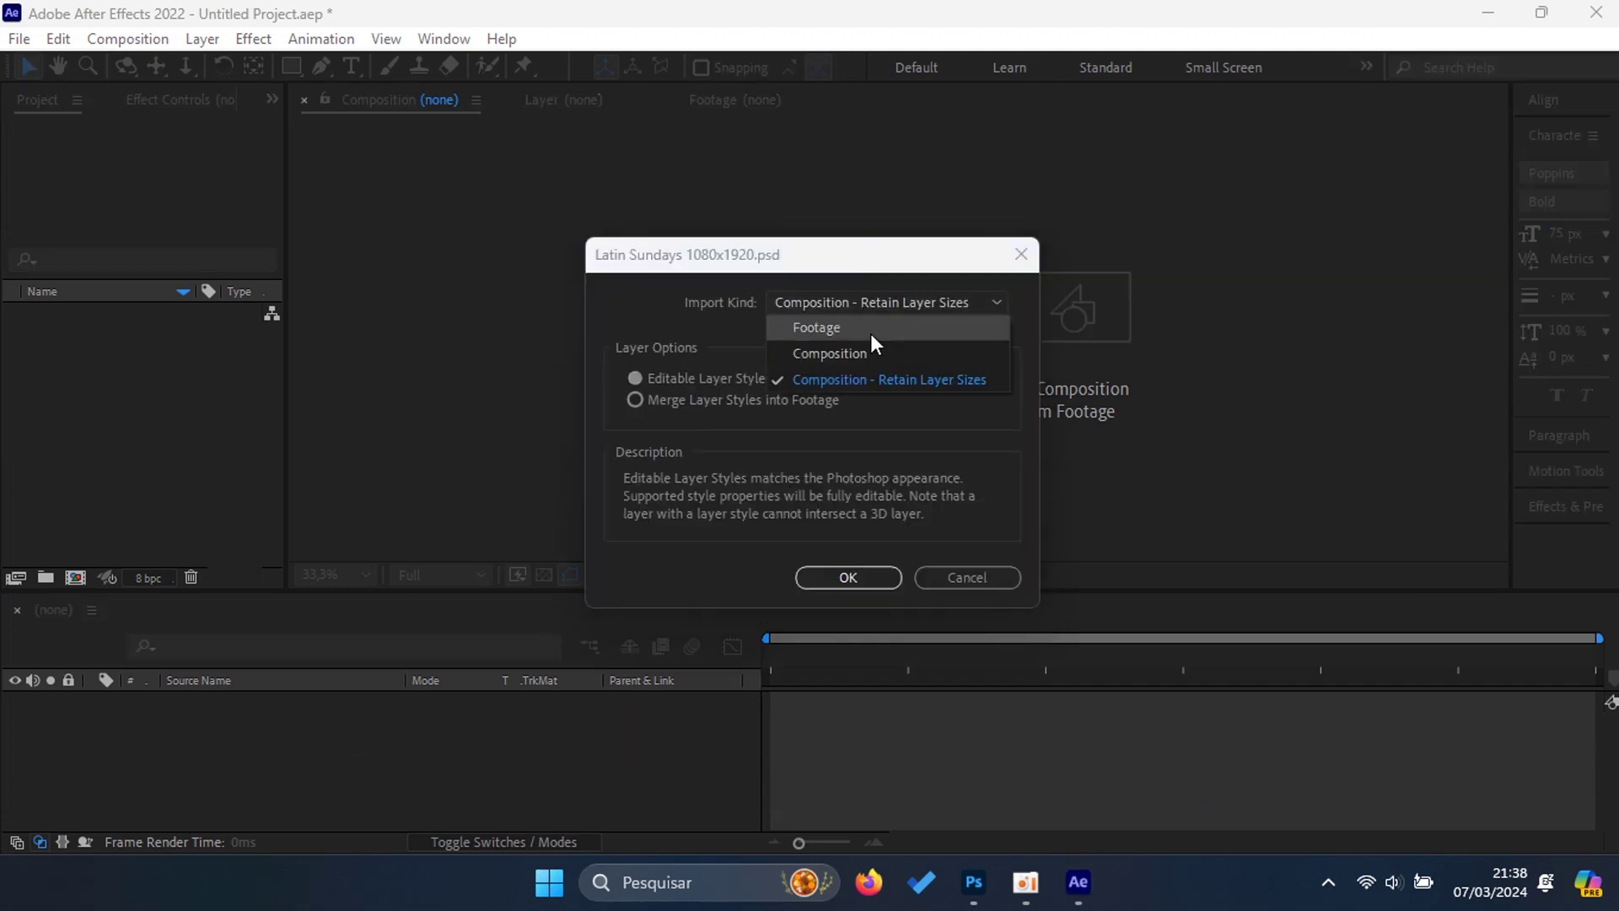
pyautogui.click(672, 390)
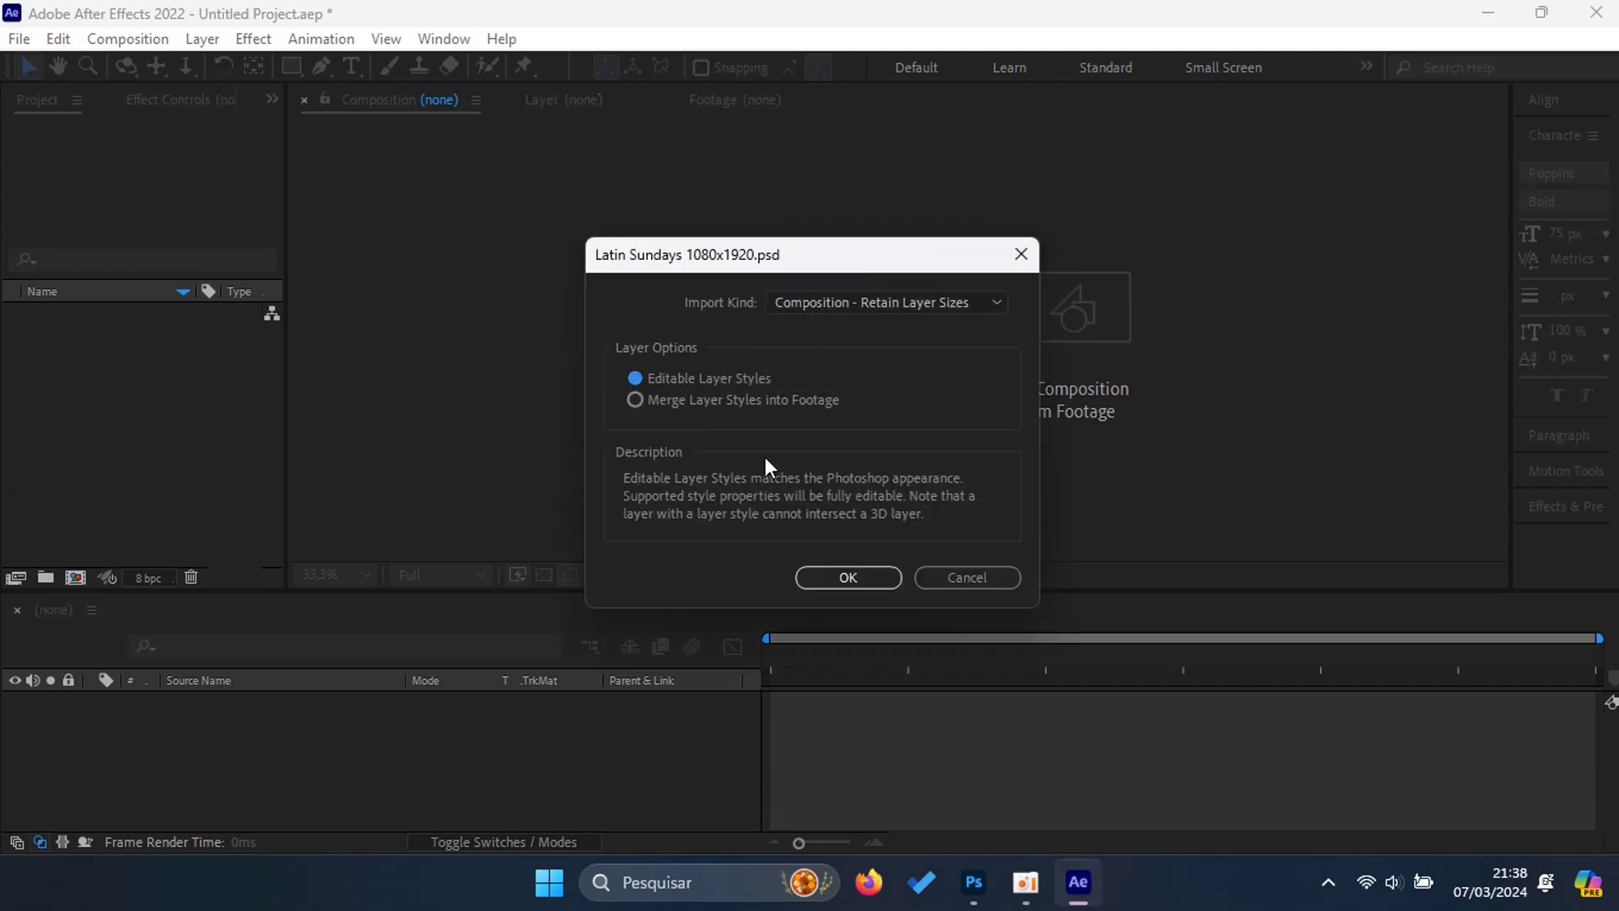
pyautogui.click(838, 578)
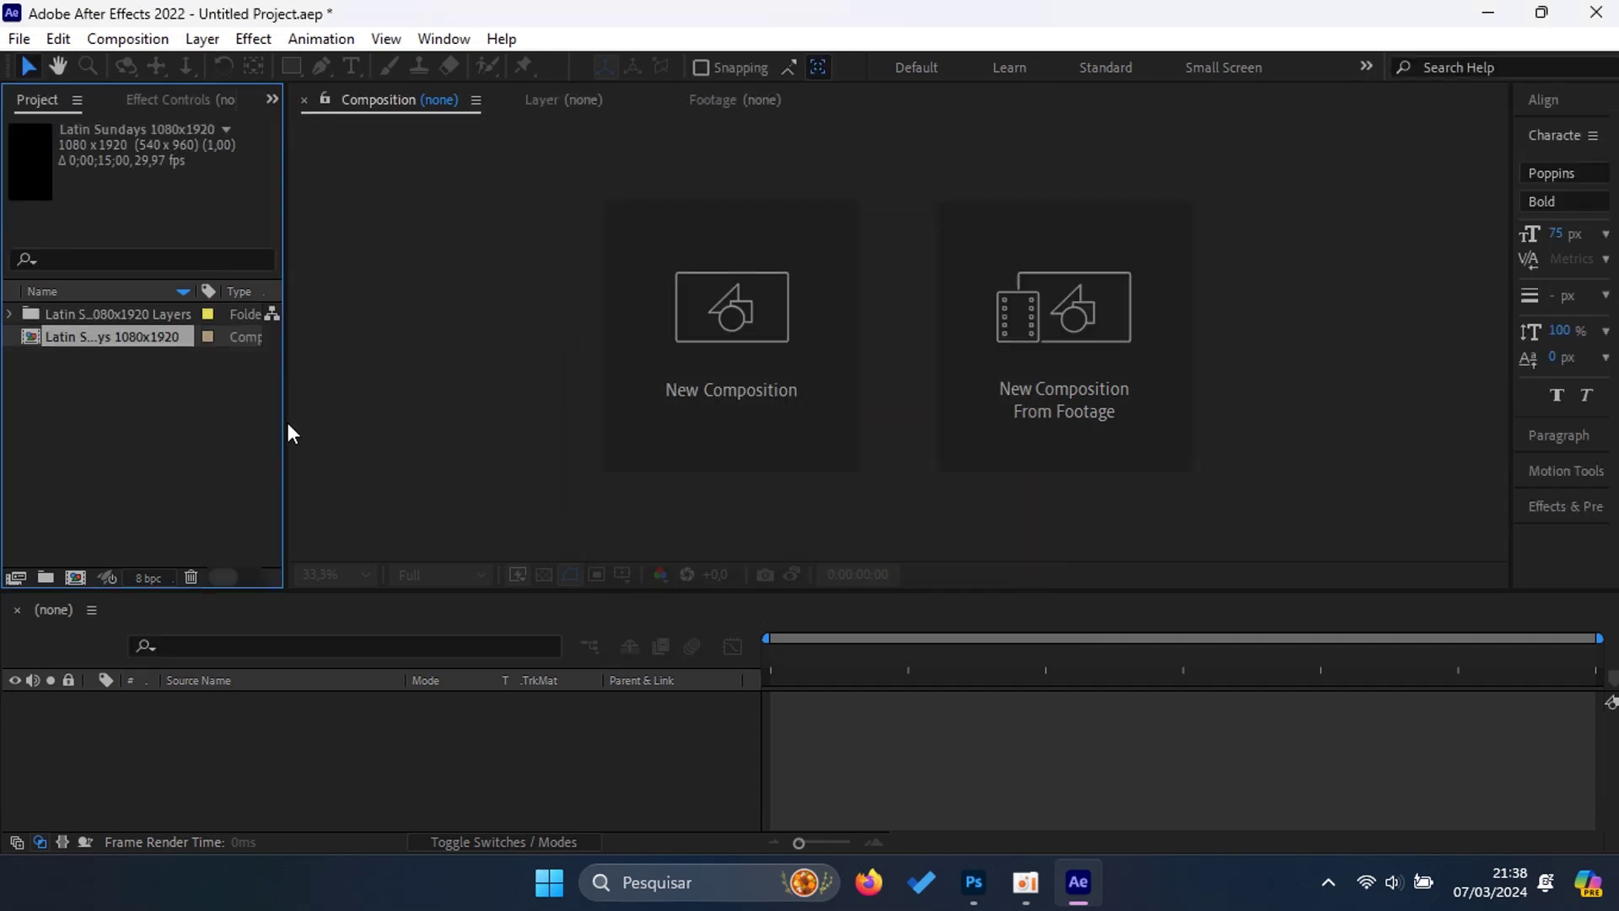
pyautogui.doubleClick(79, 336)
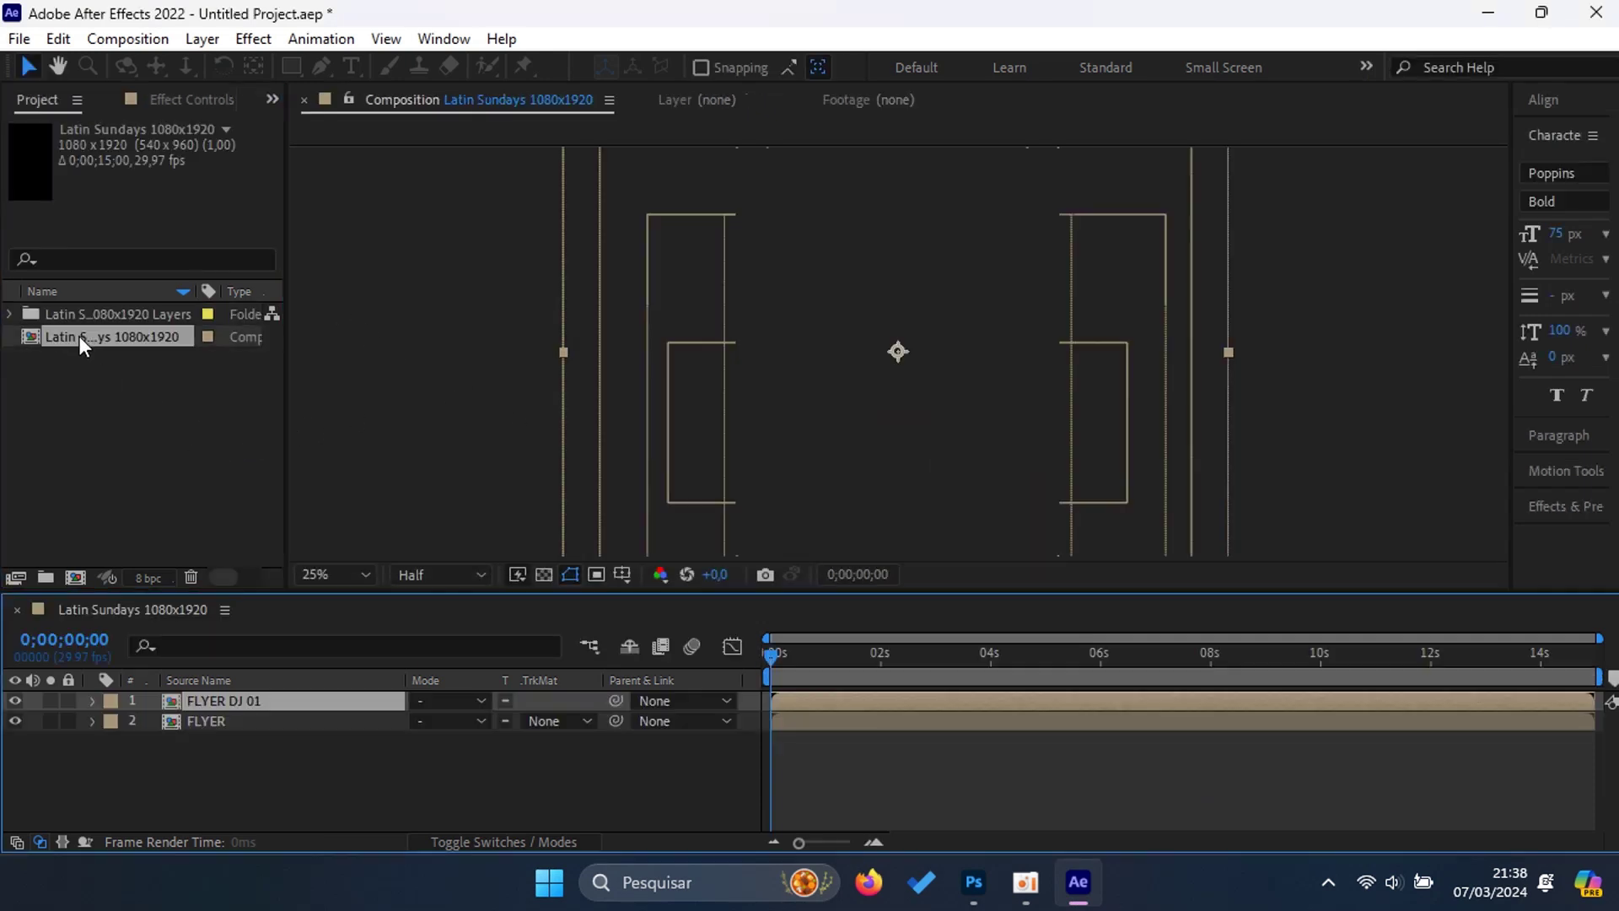
# Step: Open the FLYER precomp and enlarge the timeline to list all ten layers
pyautogui.click(221, 722)
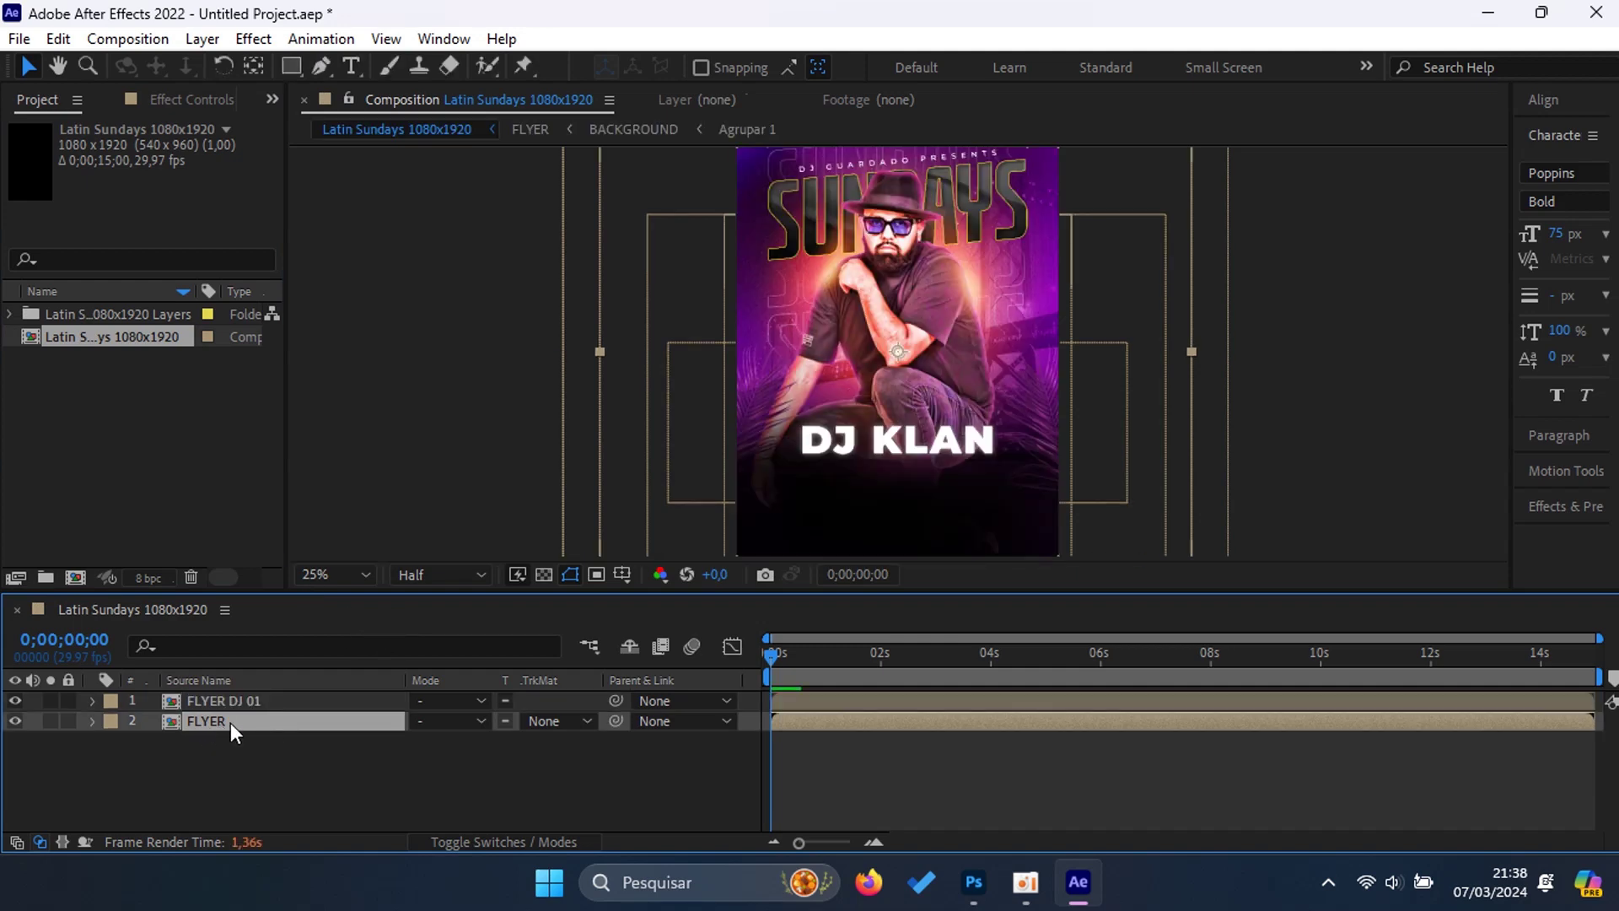
pyautogui.doubleClick(241, 723)
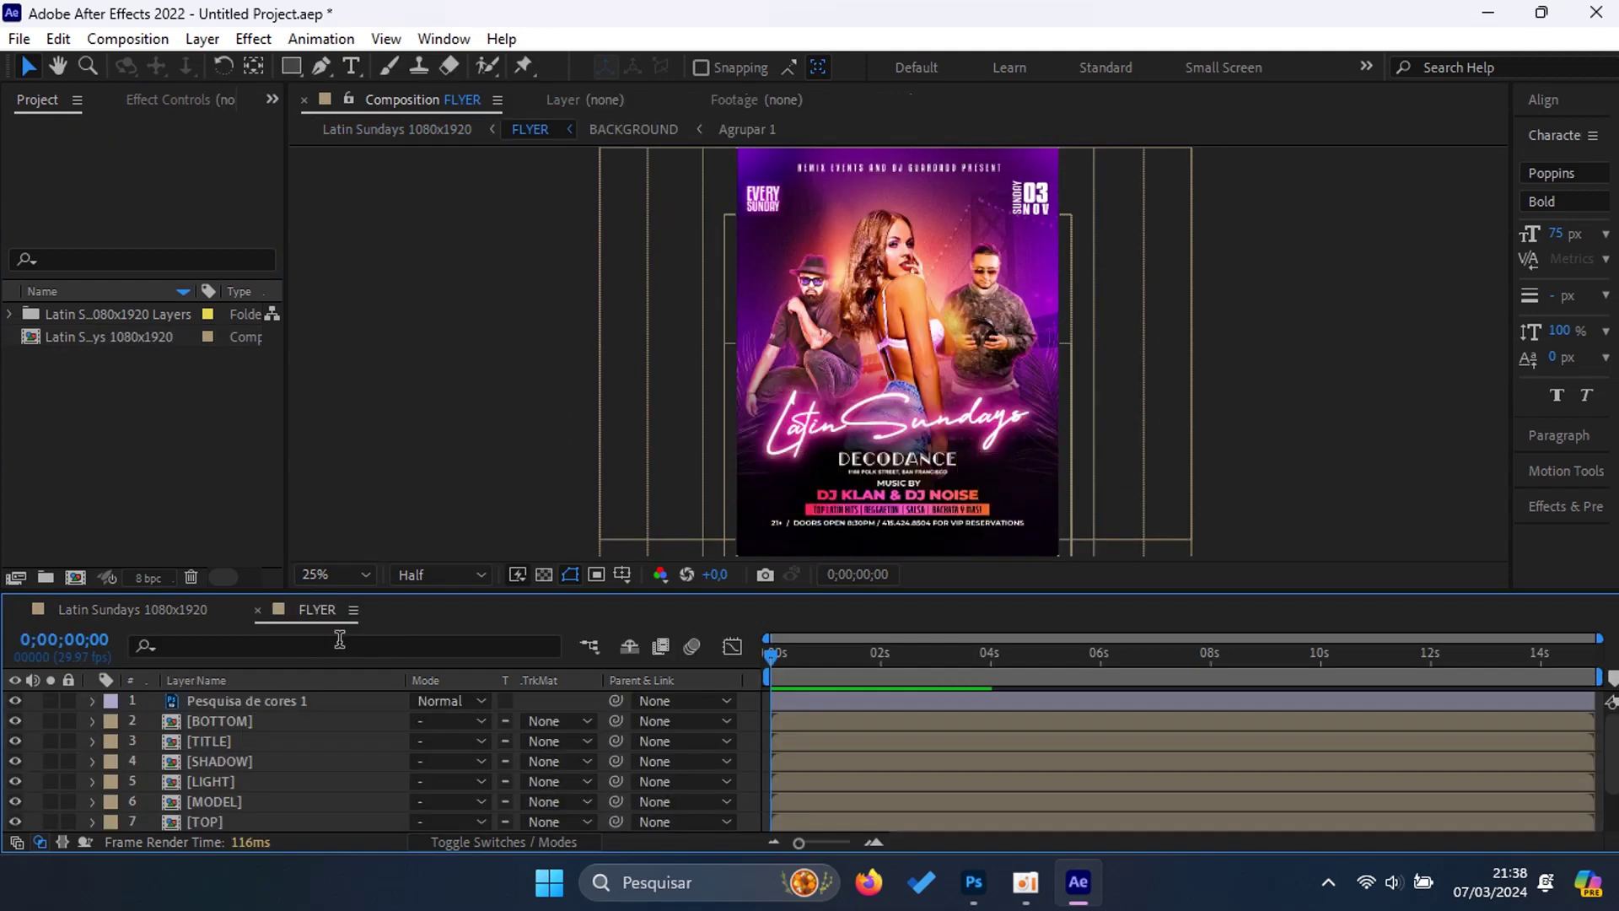
pyautogui.moveTo(309, 592); pyautogui.dragTo(334, 486)
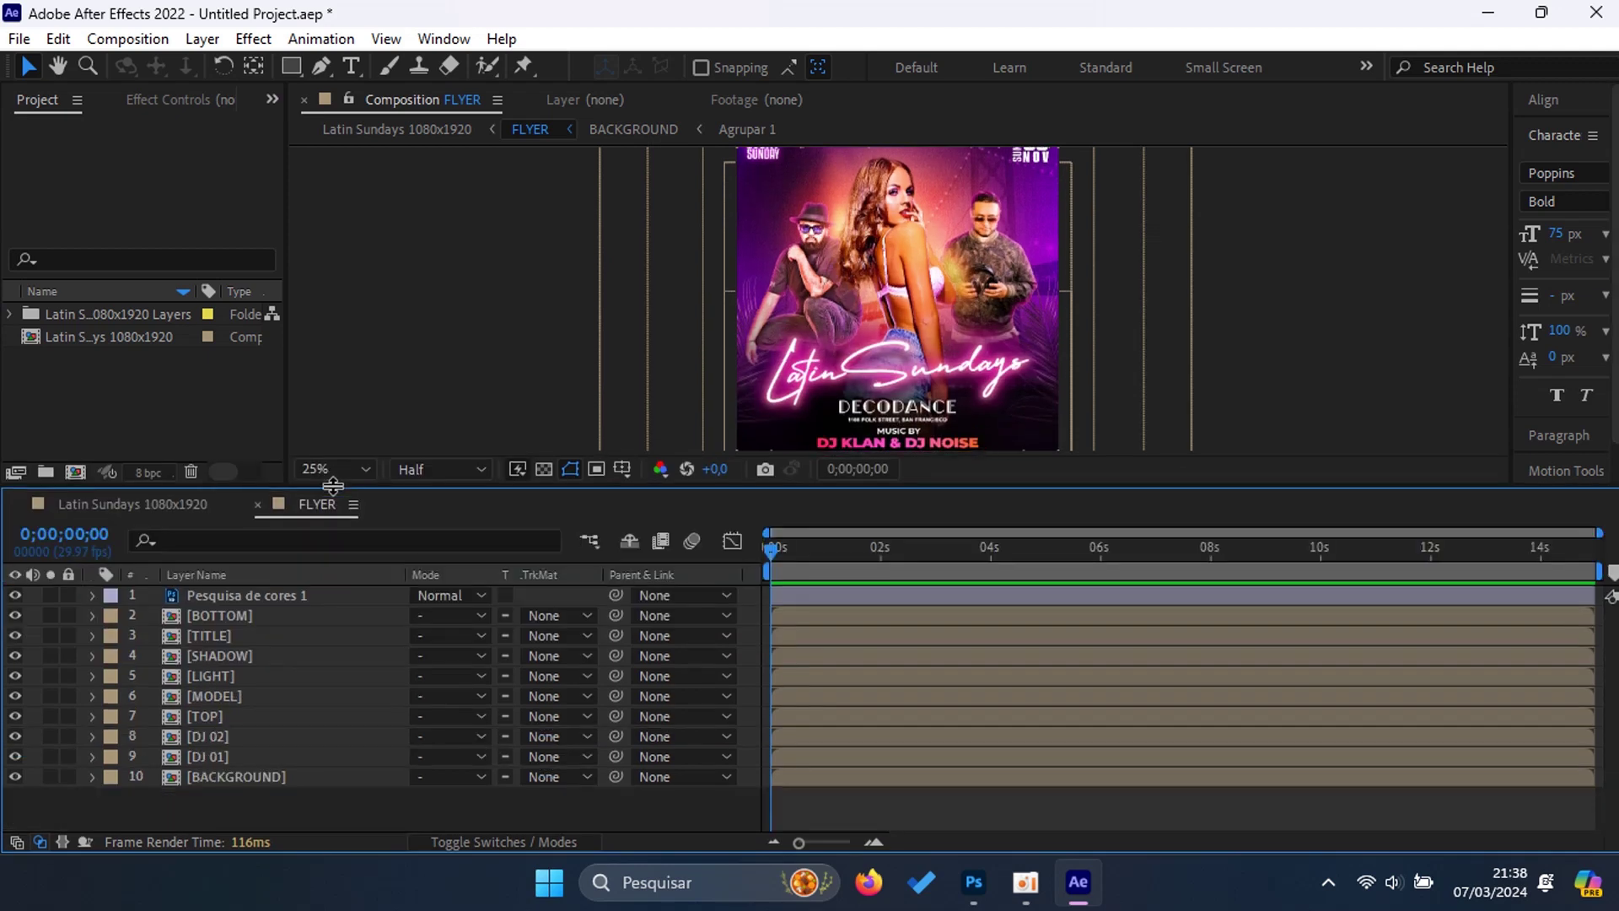
# Step: Select the Pesquisa de cores 1 layer and resize the viewer and side panels
pyautogui.click(288, 599)
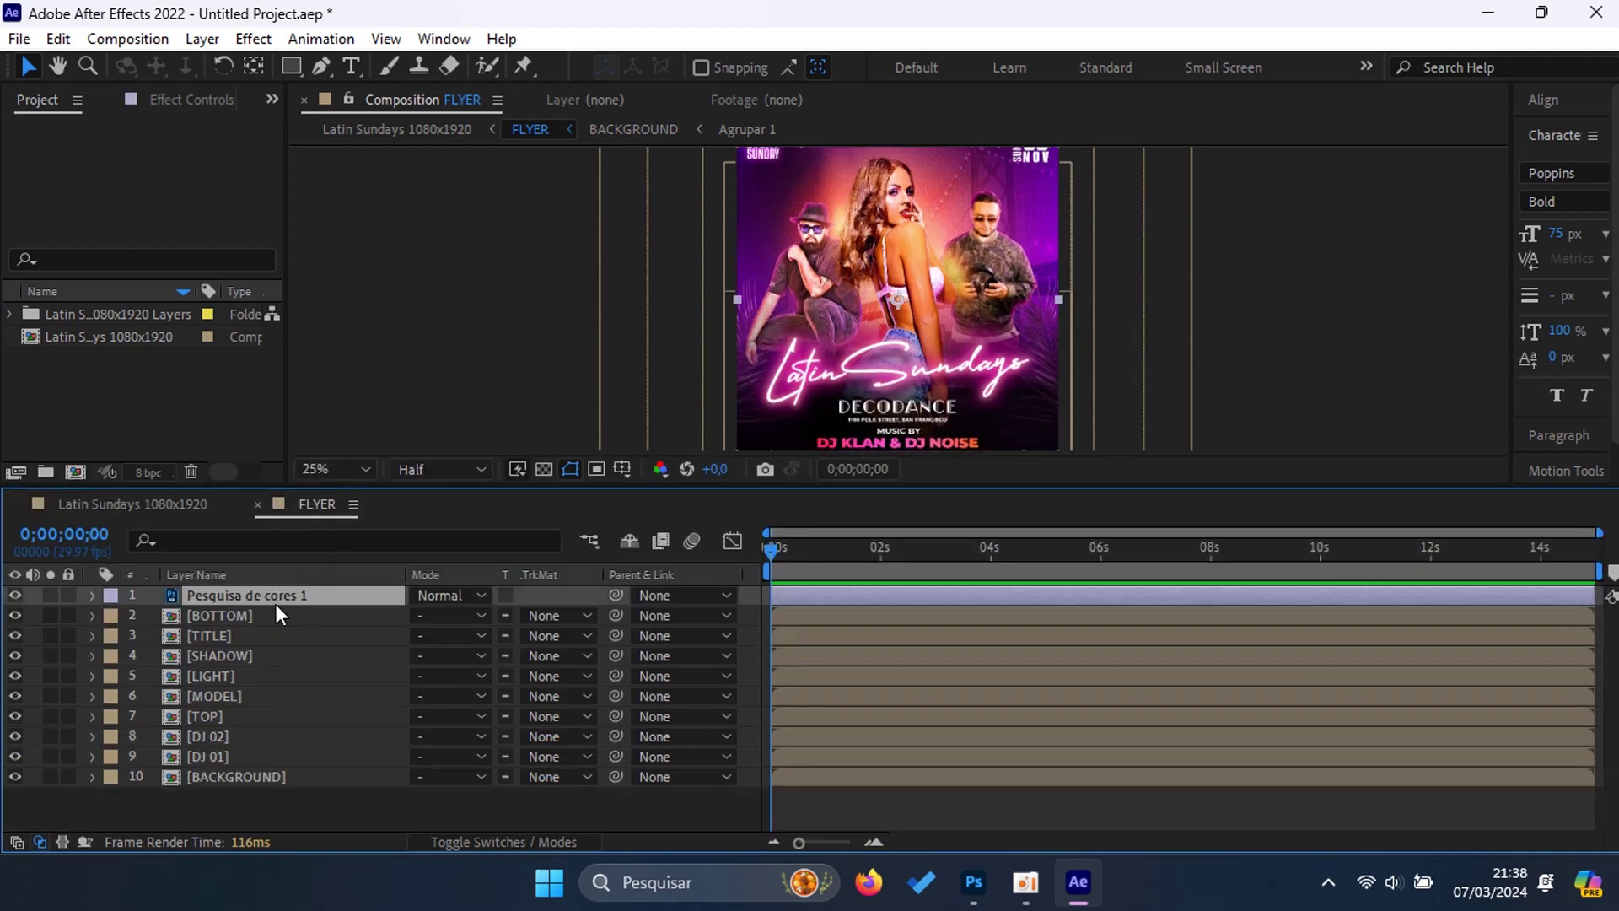
pyautogui.rightClick(275, 604)
pyautogui.click(251, 598)
pyautogui.moveTo(1485, 487); pyautogui.dragTo(1488, 537)
pyautogui.moveTo(1510, 434); pyautogui.dragTo(1210, 406)
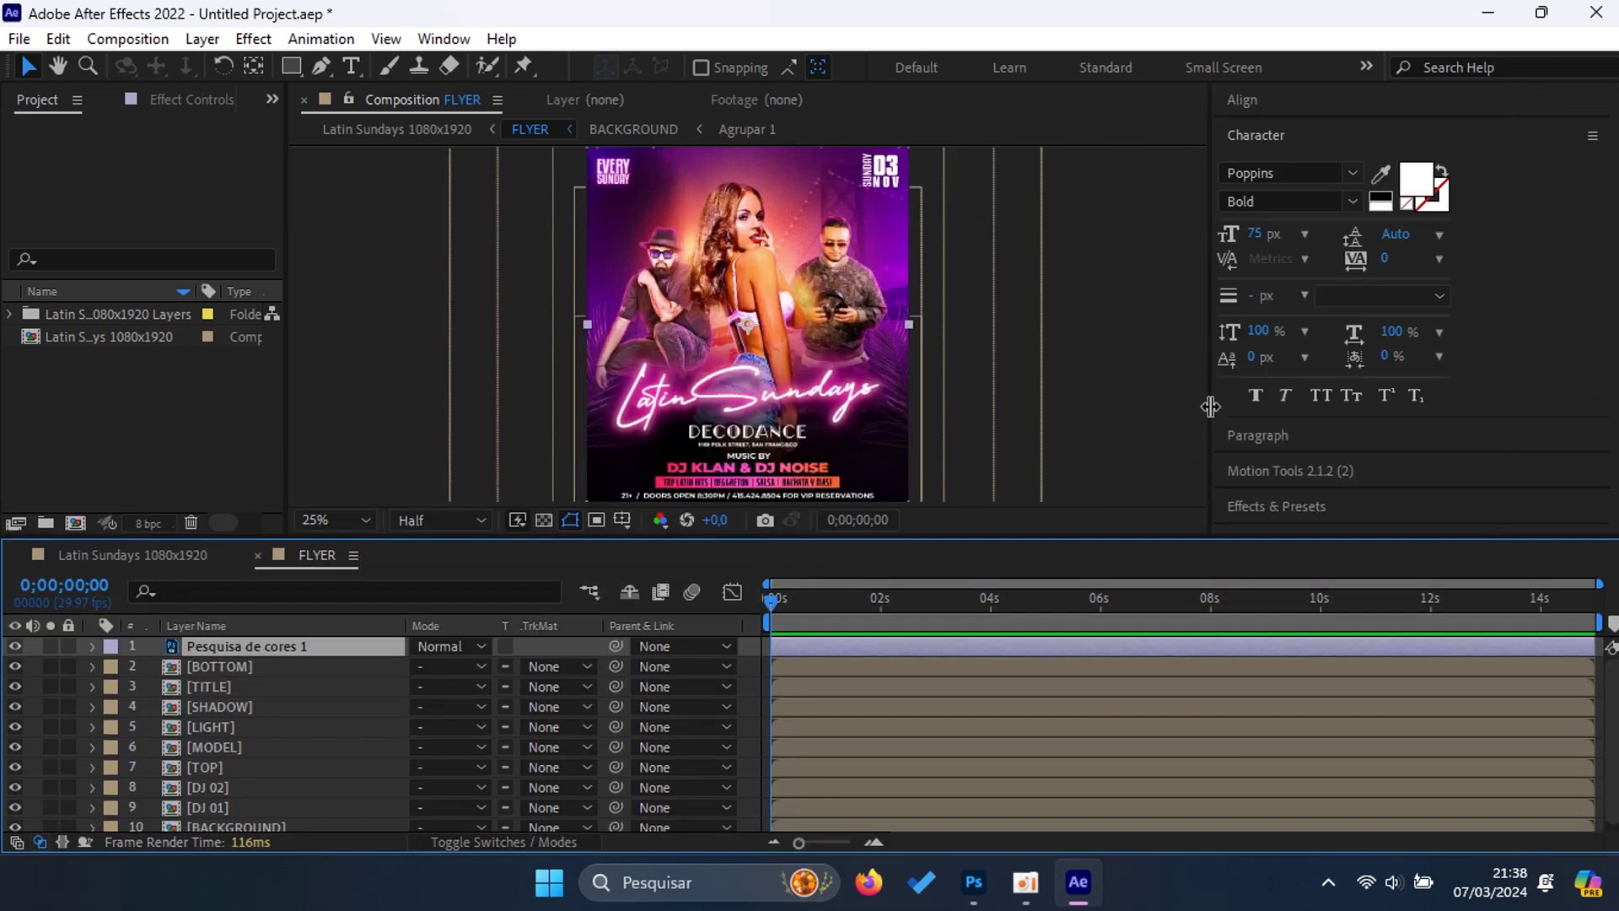
# Step: Search effects for 'app' and apply Apply Color LUT to Pesquisa de cores 1
pyautogui.click(1279, 504)
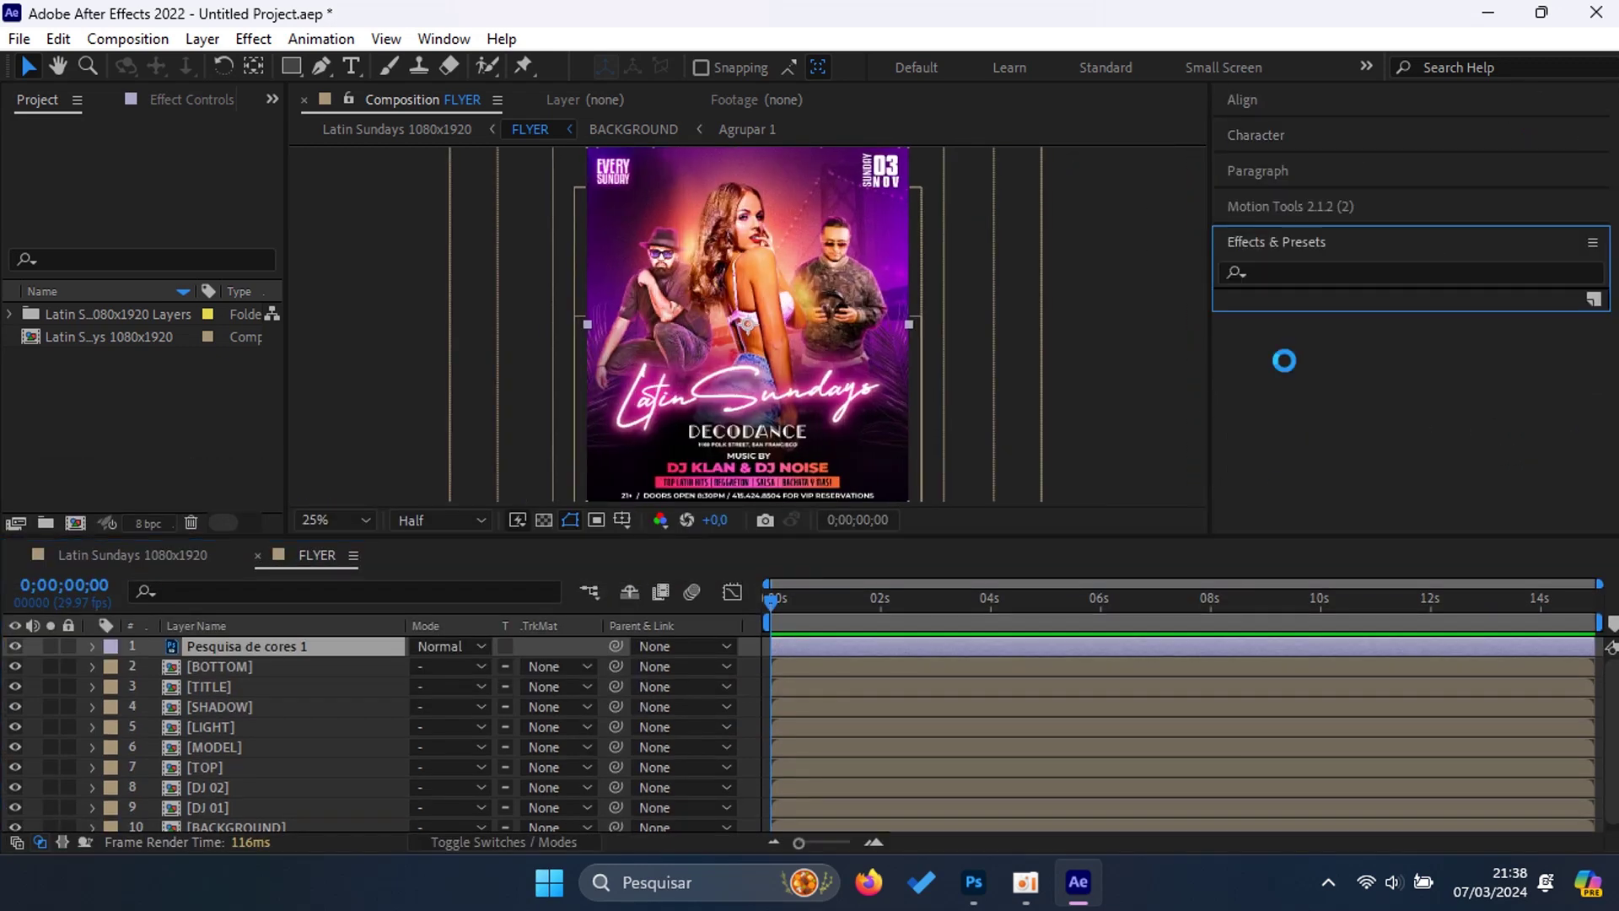
pyautogui.click(1280, 272)
pyautogui.write('app')
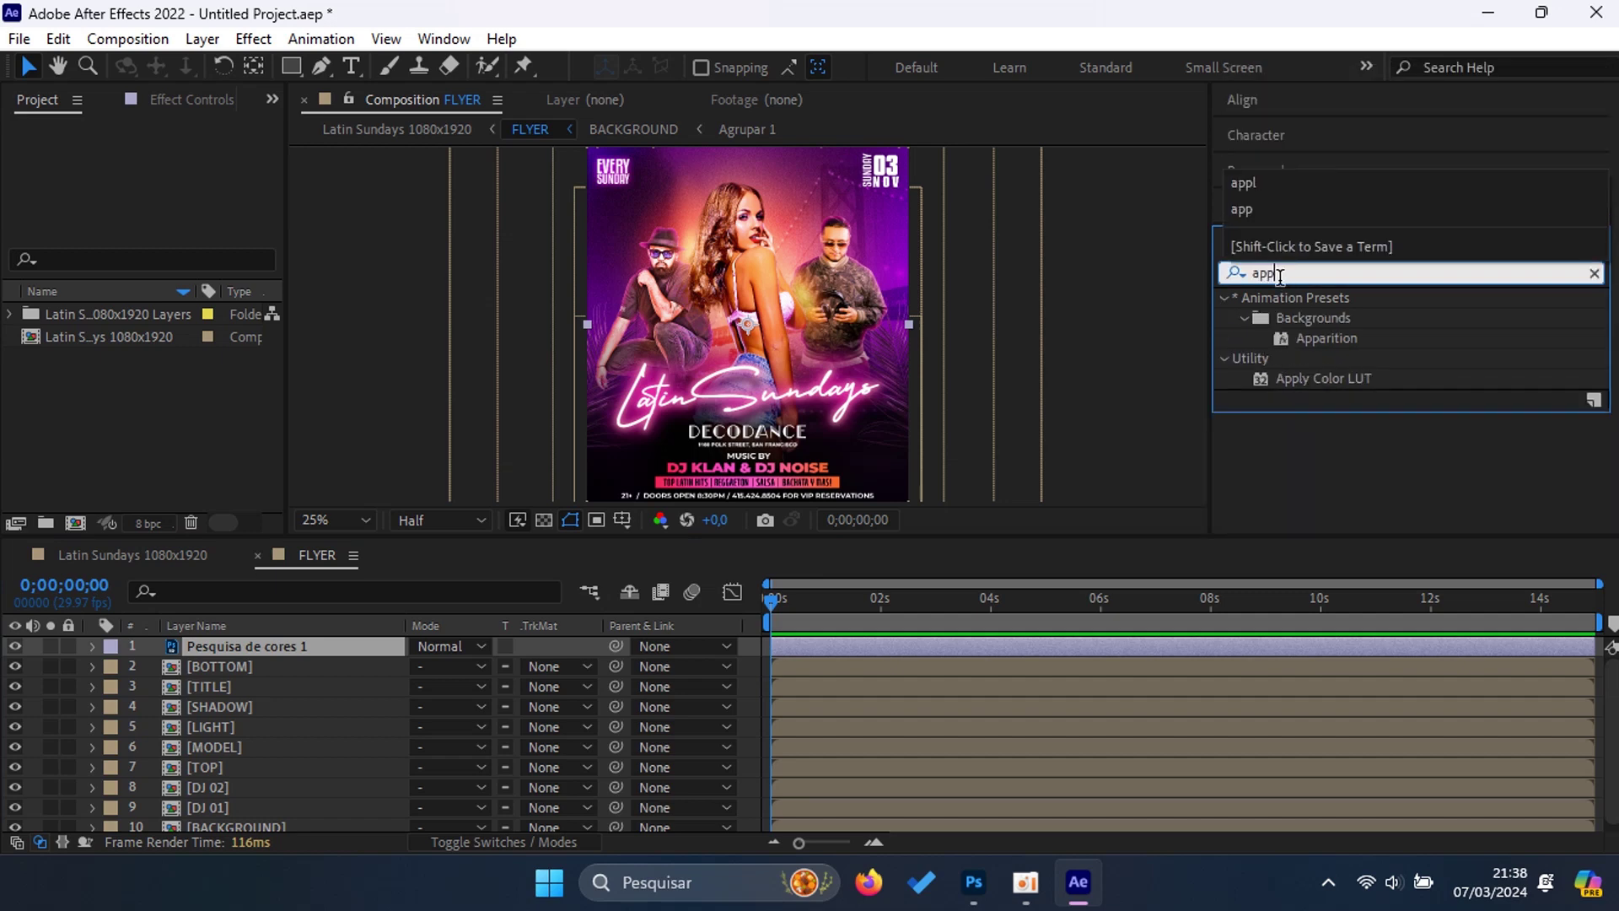
pyautogui.doubleClick(1334, 379)
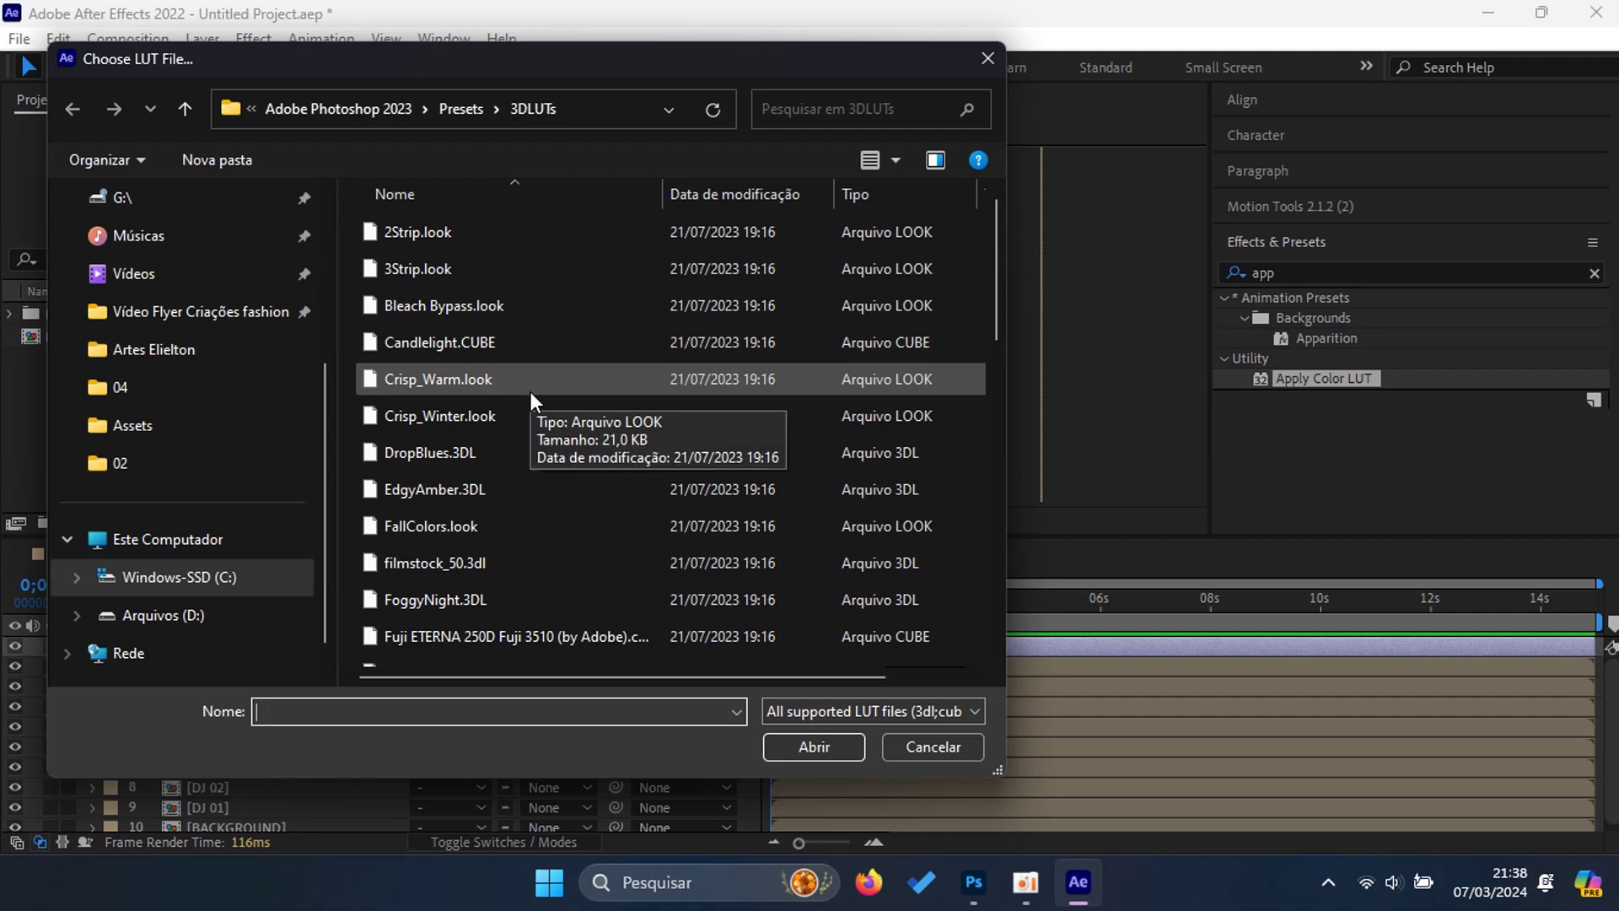
# Step: Load Going for a walk.CUBE as the LUT file
pyautogui.scroll(-1, 531, 391)
pyautogui.scroll(1, 534, 391)
pyautogui.scroll(-2, 538, 391)
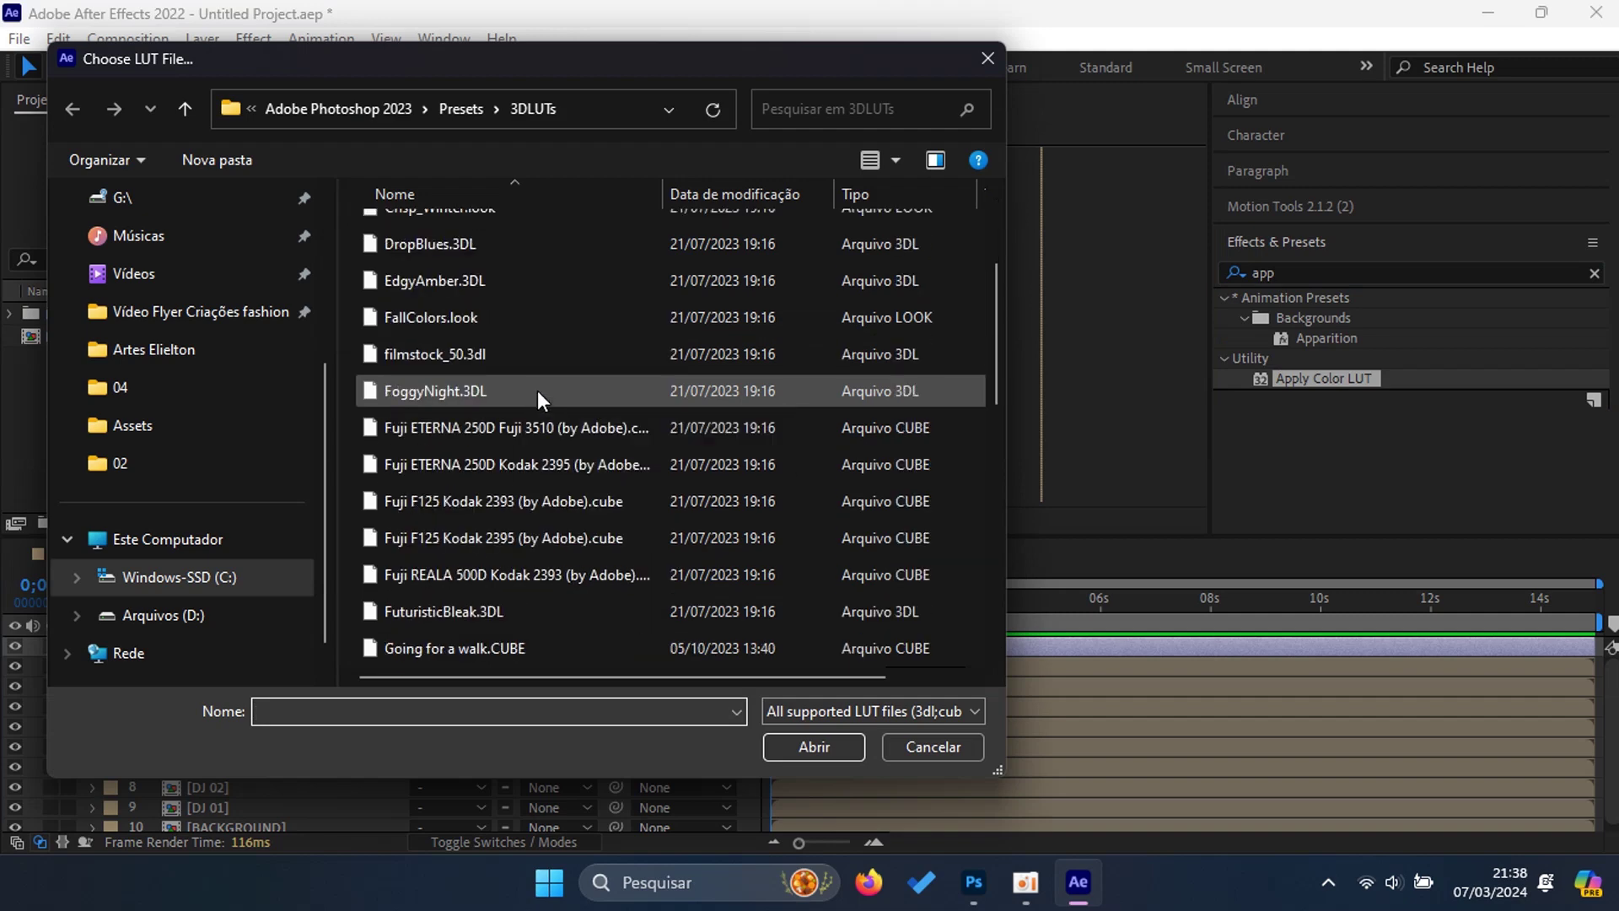
pyautogui.scroll(-1, 528, 430)
pyautogui.scroll(-1, 519, 463)
pyautogui.scroll(-2, 523, 463)
pyautogui.scroll(-1, 523, 463)
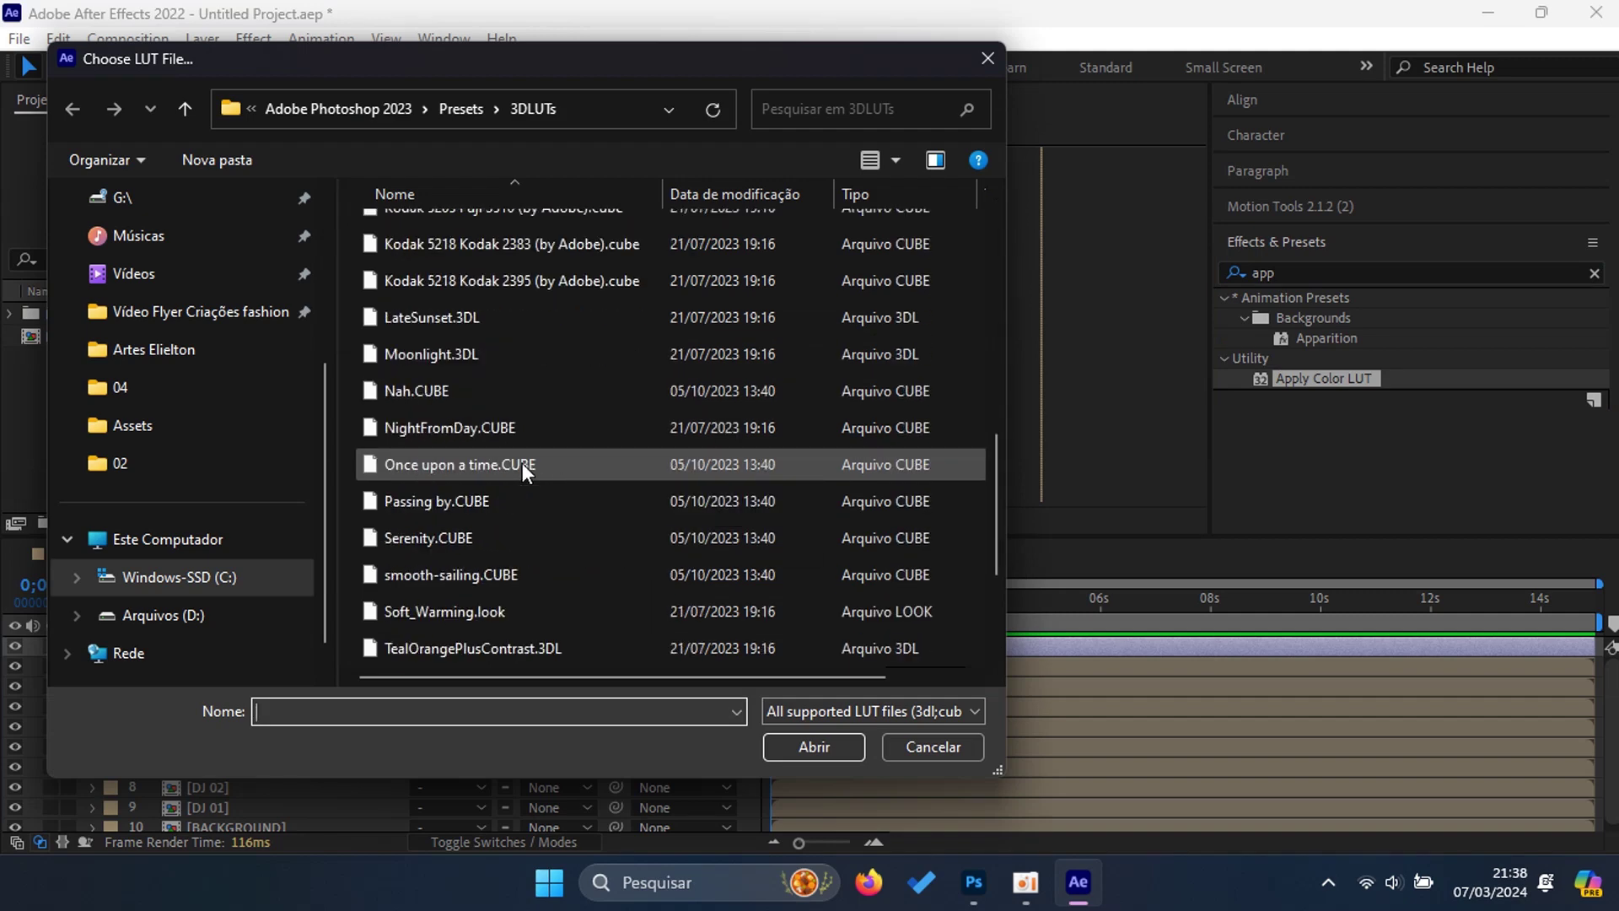
pyautogui.click(482, 575)
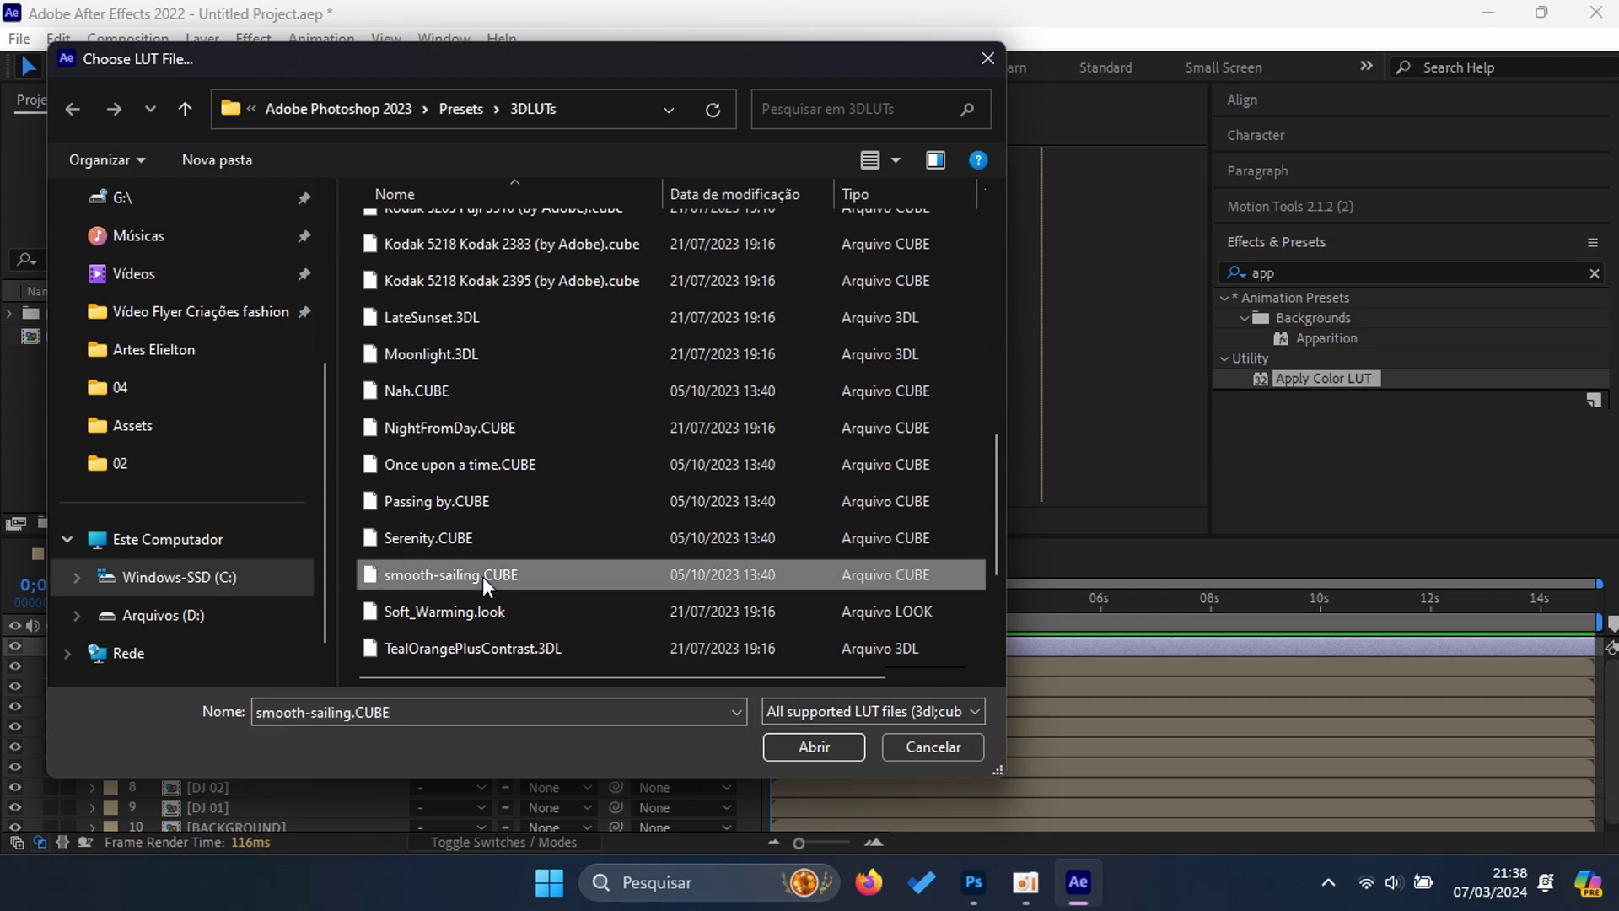
pyautogui.press('g')
pyautogui.click(850, 749)
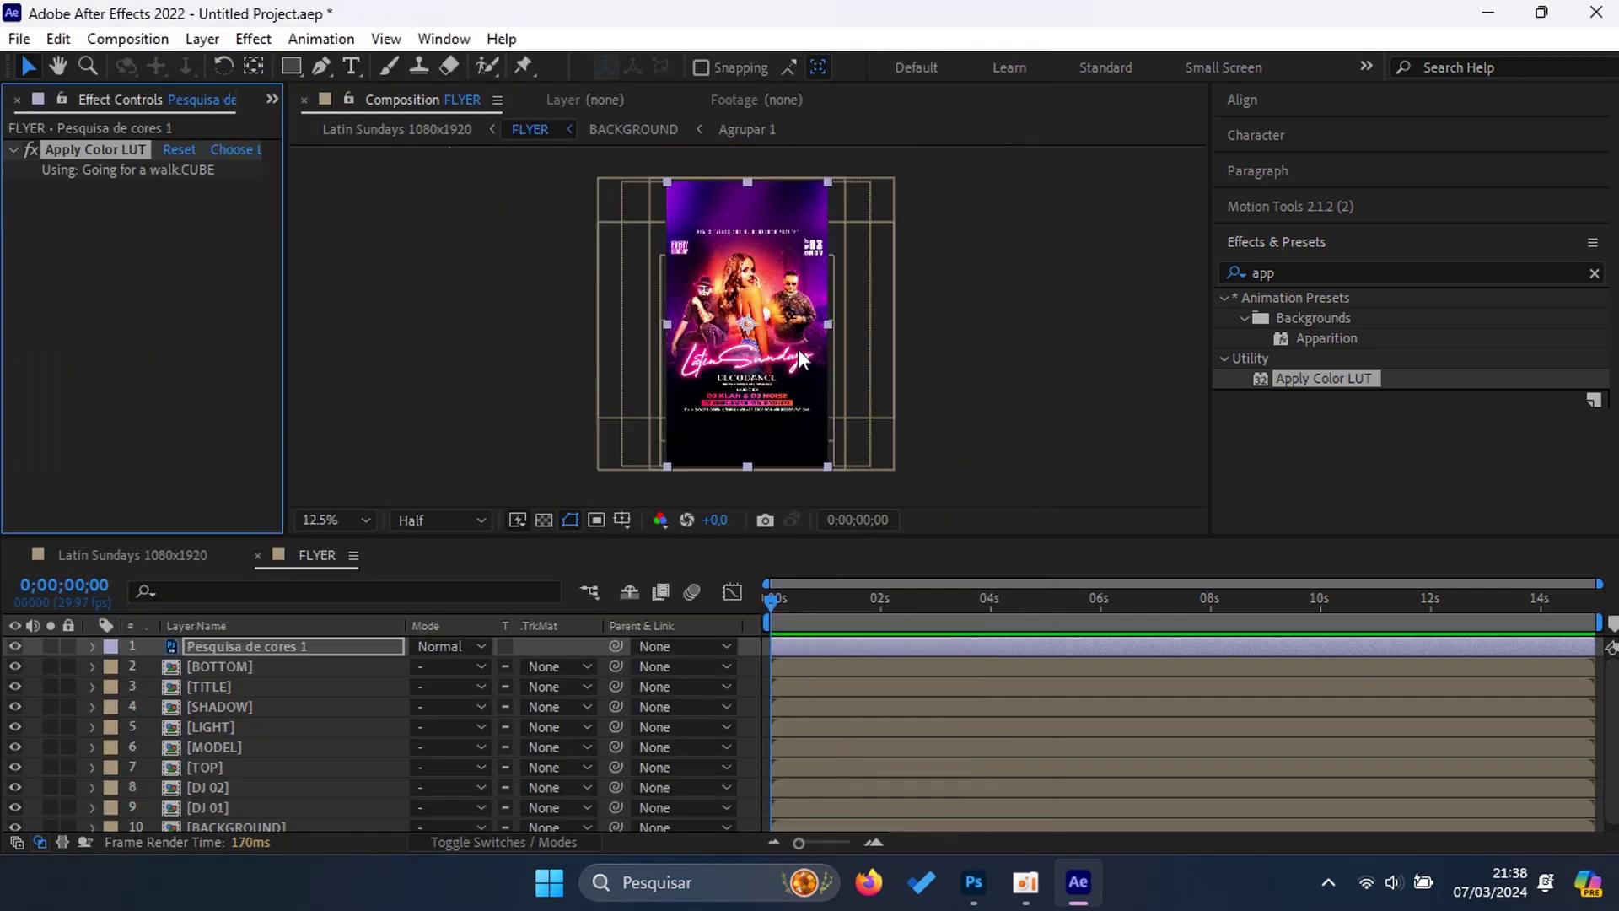
# Step: Close the FLYER precomp back to Latin Sundays and select the FLYER DJ 01 layer
pyautogui.click(280, 646)
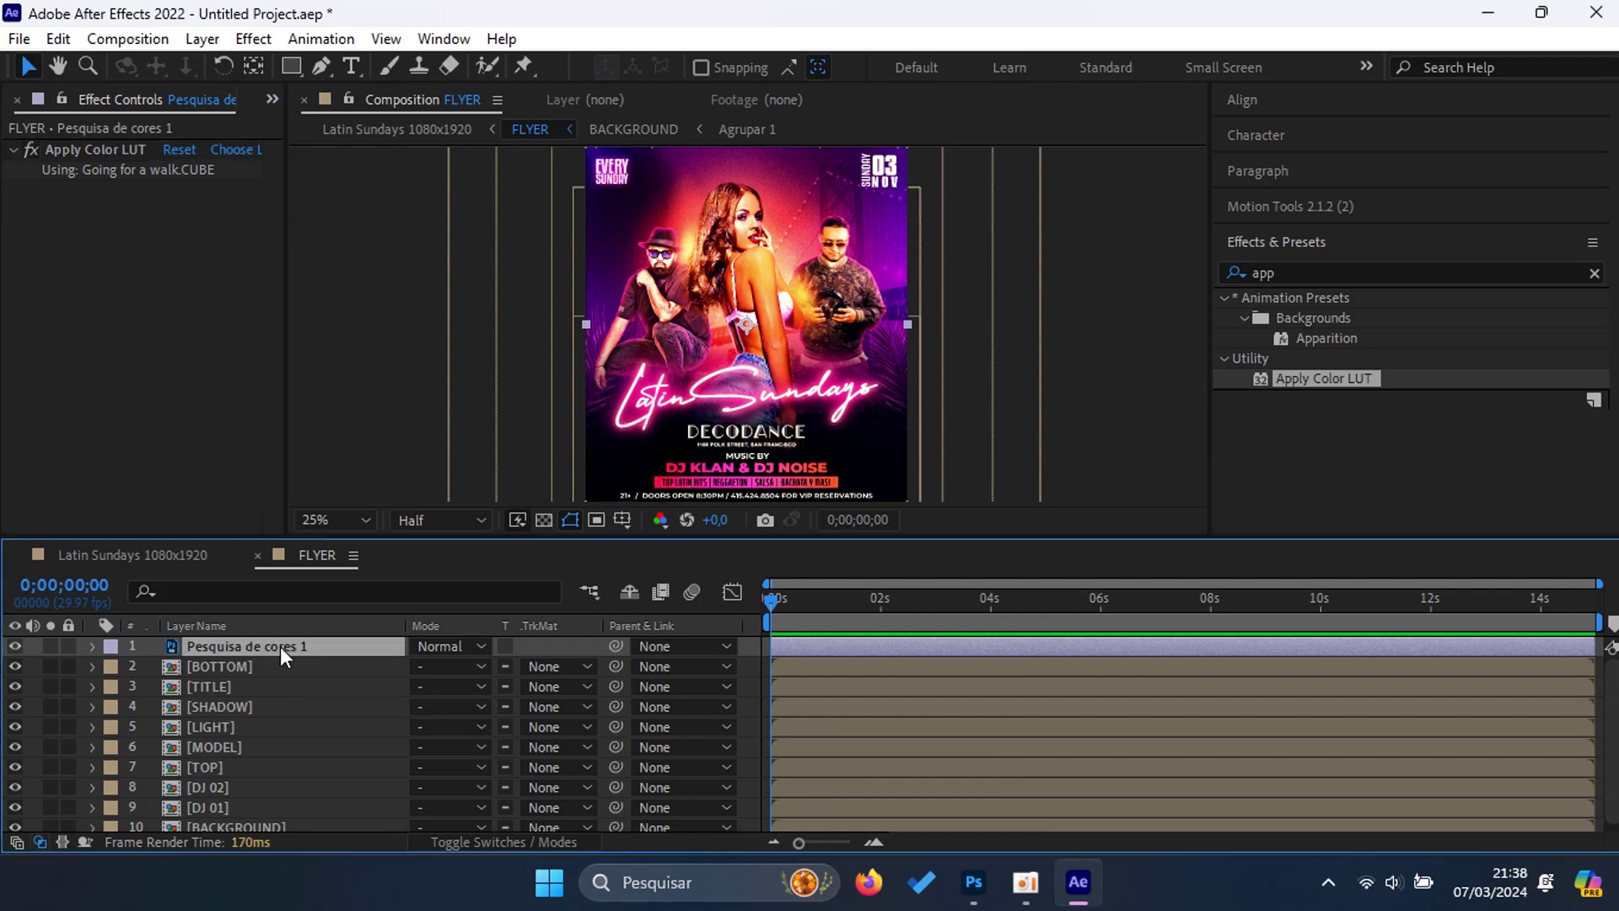
pyautogui.click(258, 555)
pyautogui.click(221, 644)
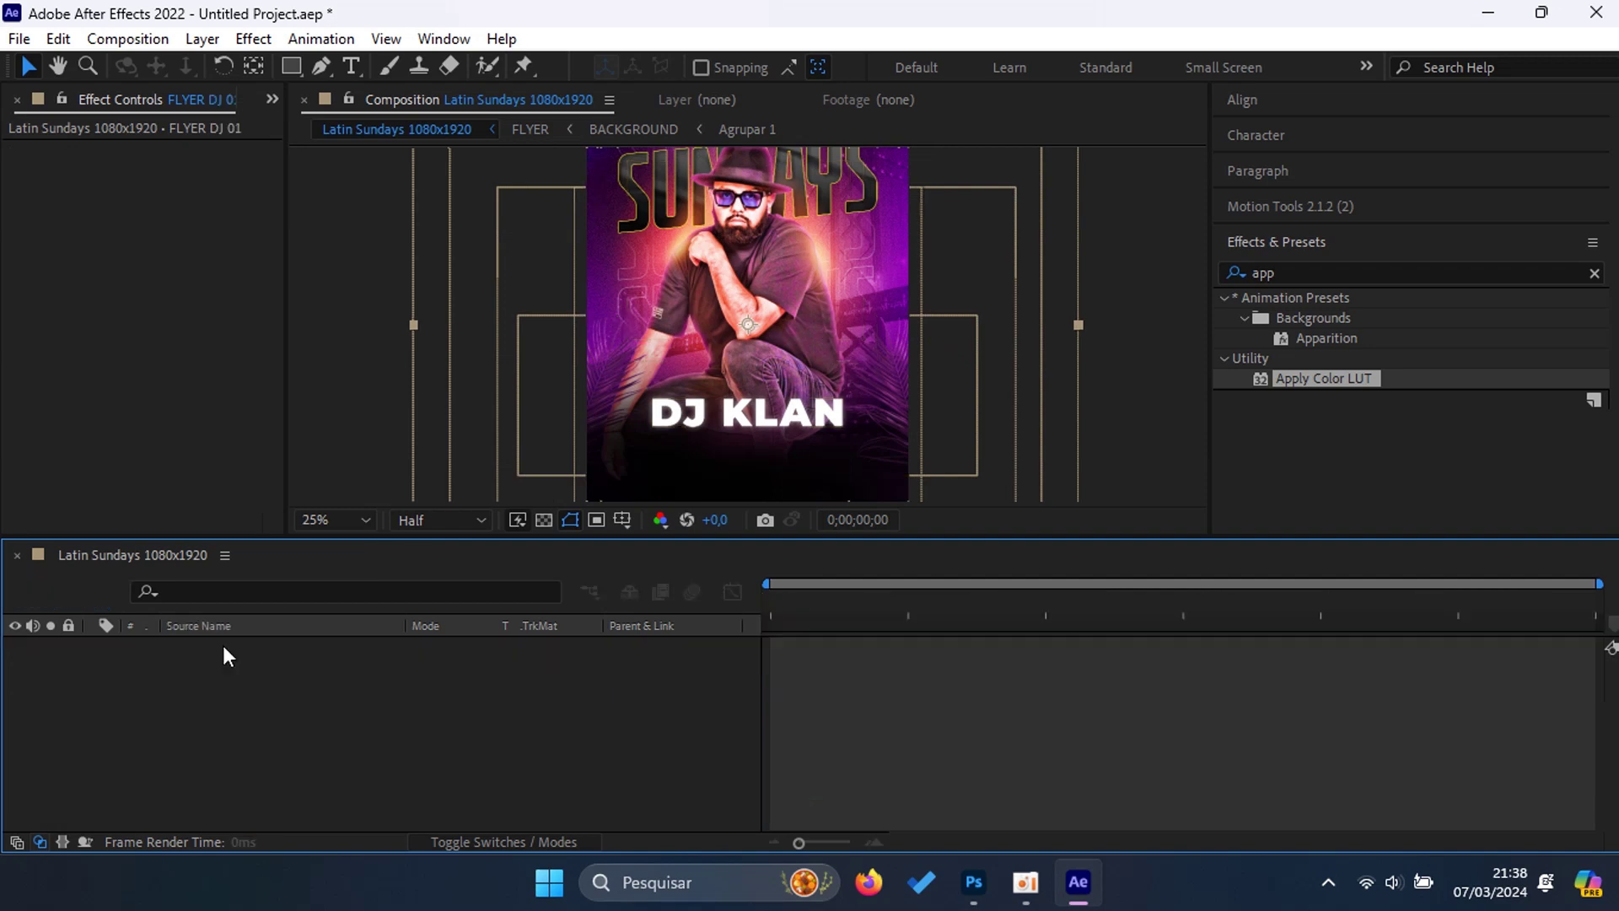
# Step: Give FLYER DJ 01's Pesquisa de cores 1 layer the Going for a walk.CUBE LUT, then reopen FLYER
pyautogui.doubleClick(223, 646)
pyautogui.click(228, 645)
pyautogui.click(1307, 380)
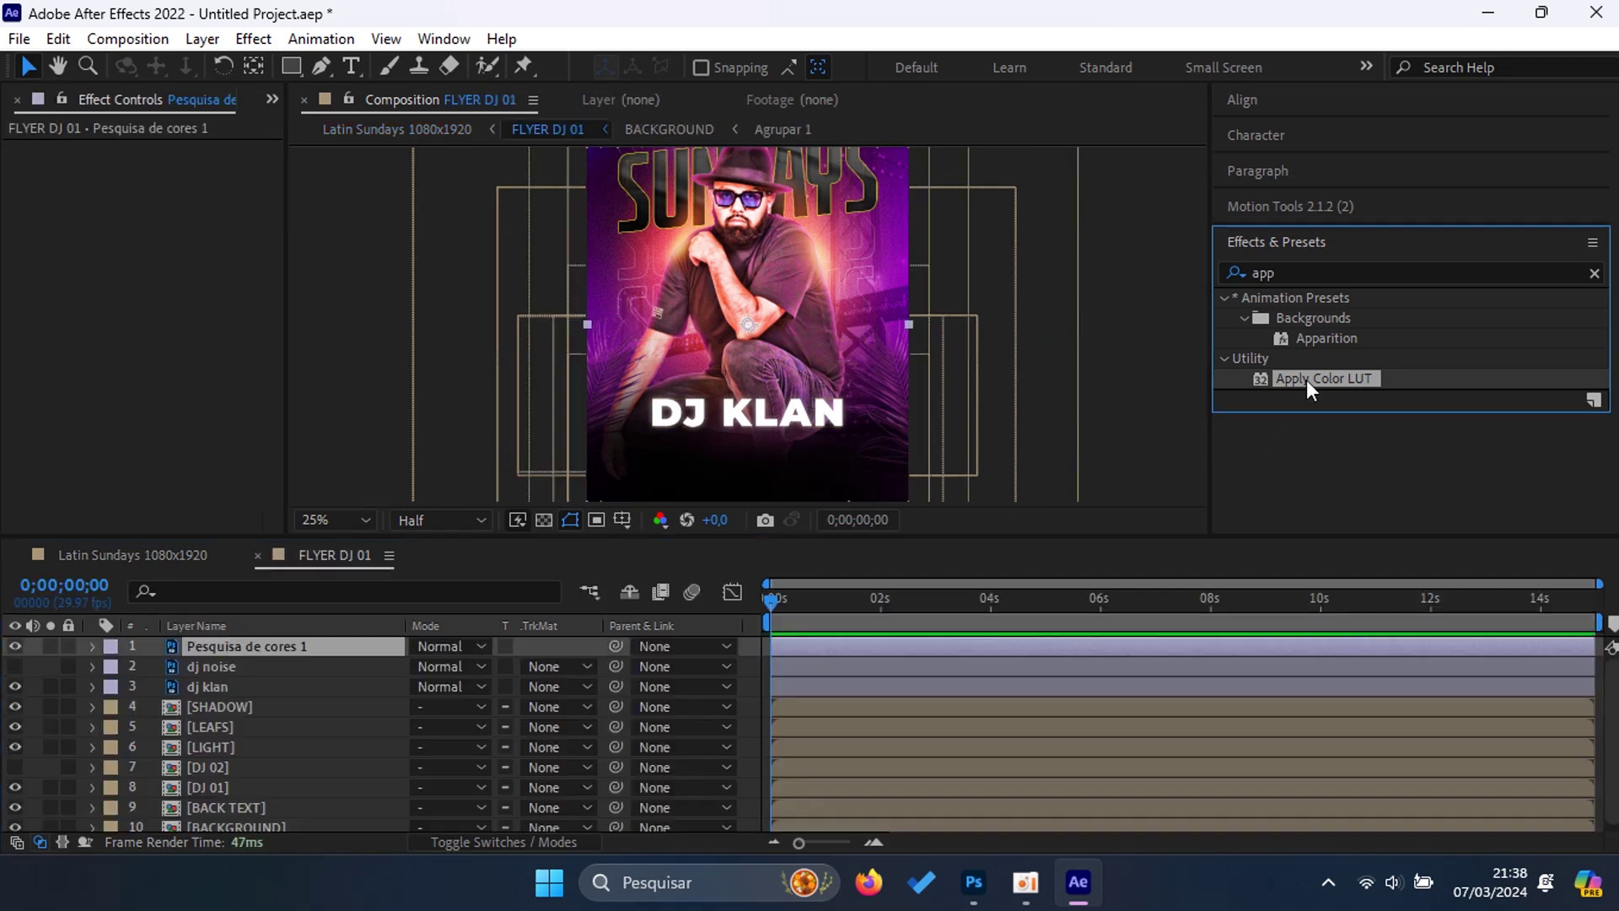
pyautogui.doubleClick(1308, 380)
pyautogui.click(514, 367)
pyautogui.press('g')
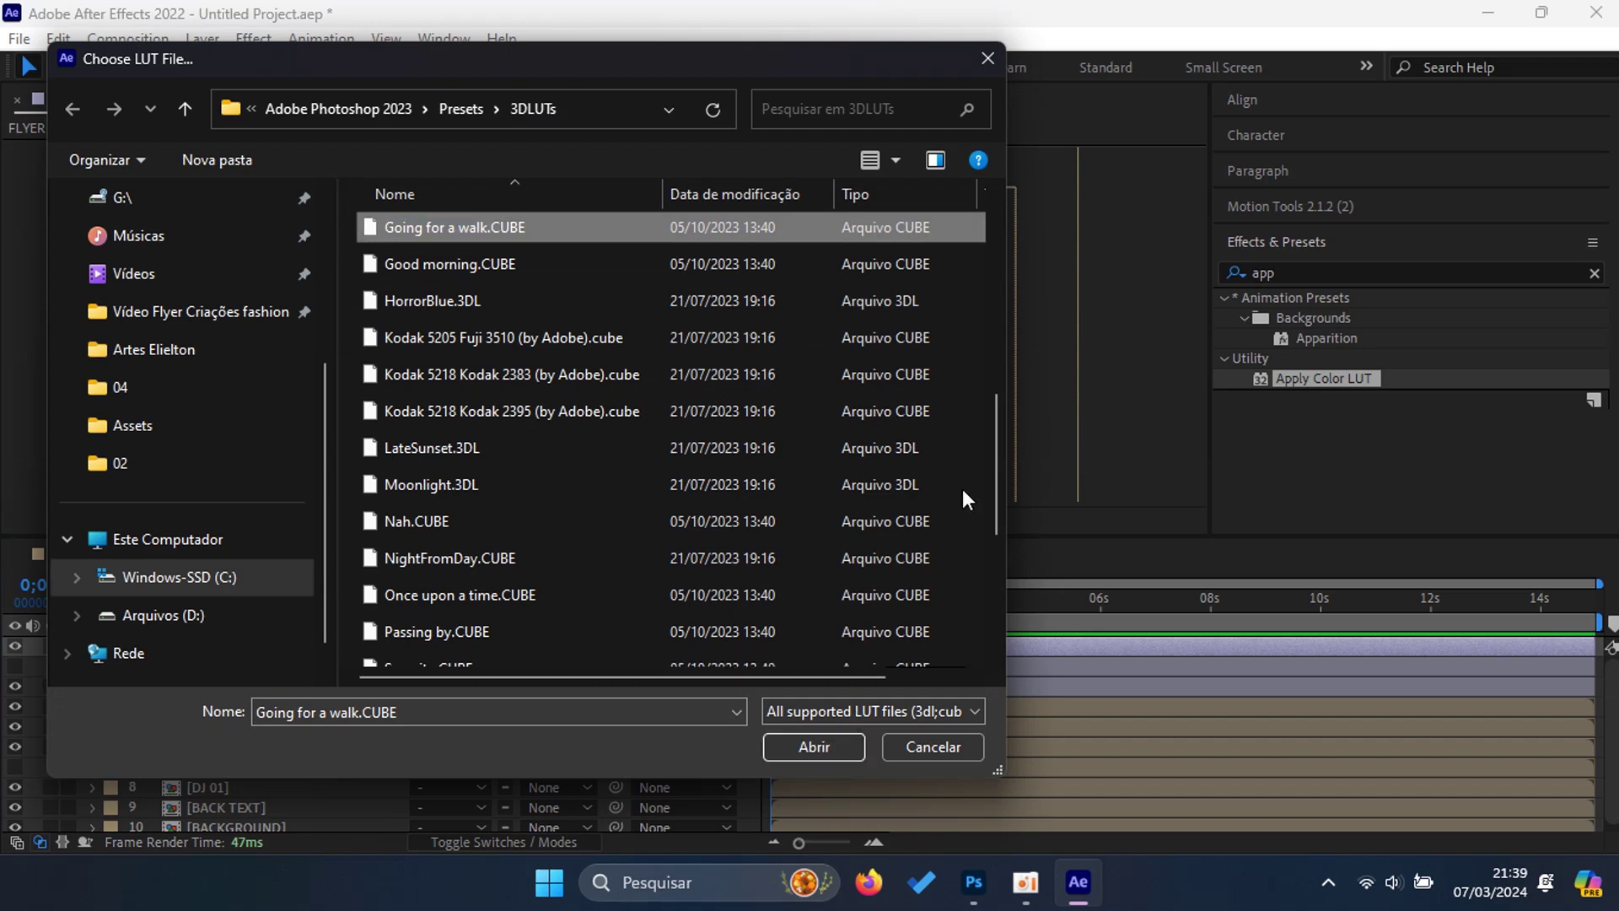
pyautogui.click(814, 747)
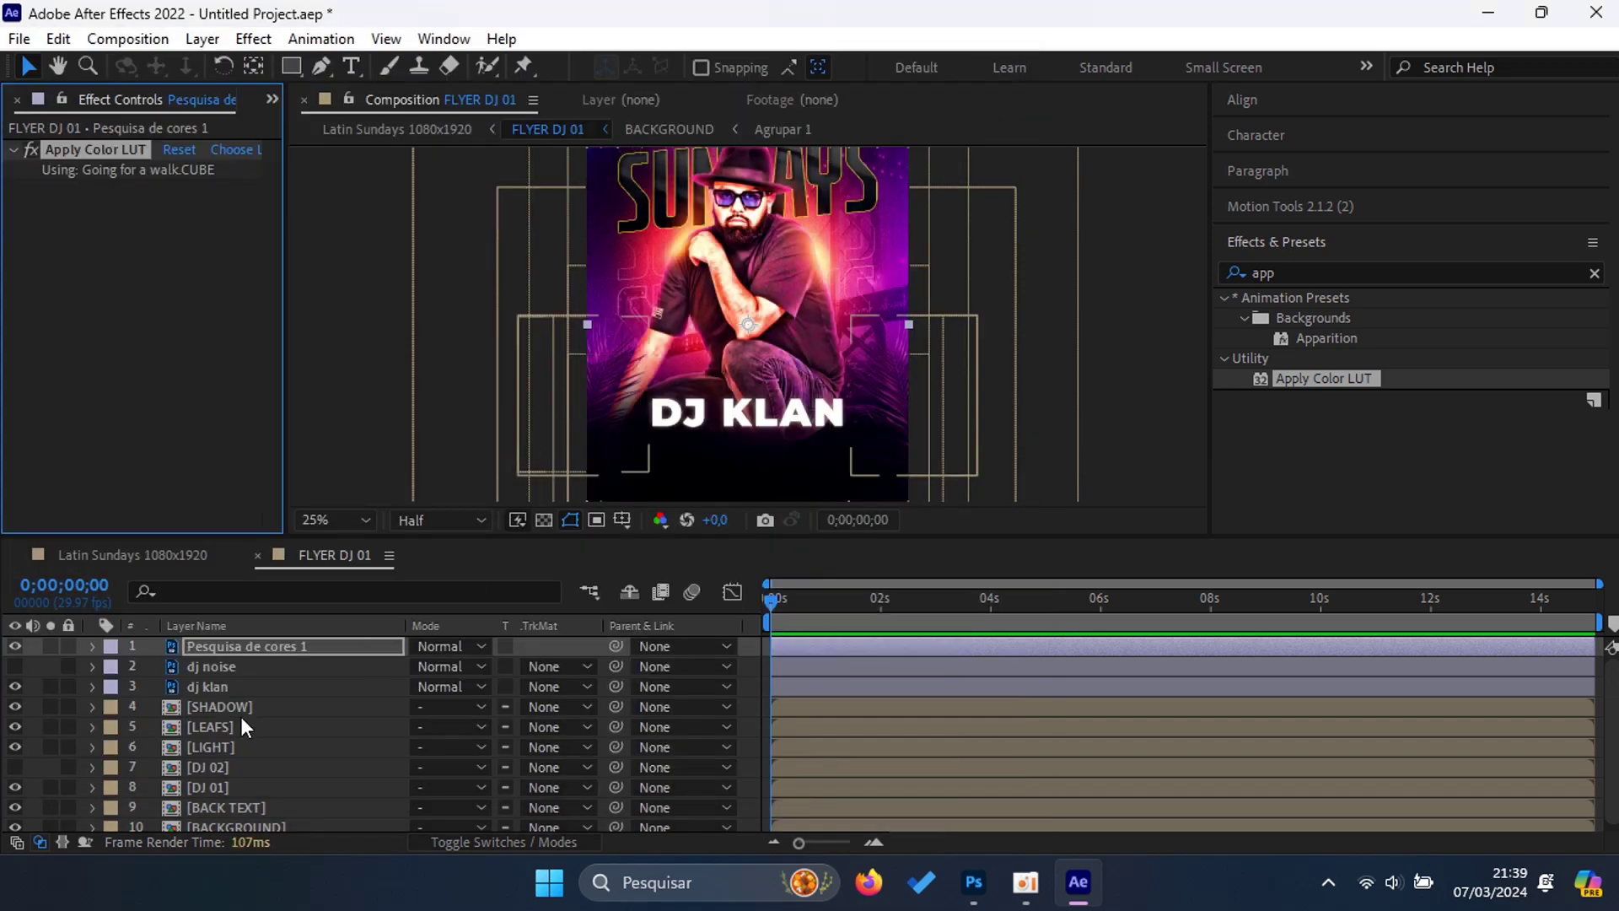
pyautogui.click(257, 555)
pyautogui.doubleClick(236, 661)
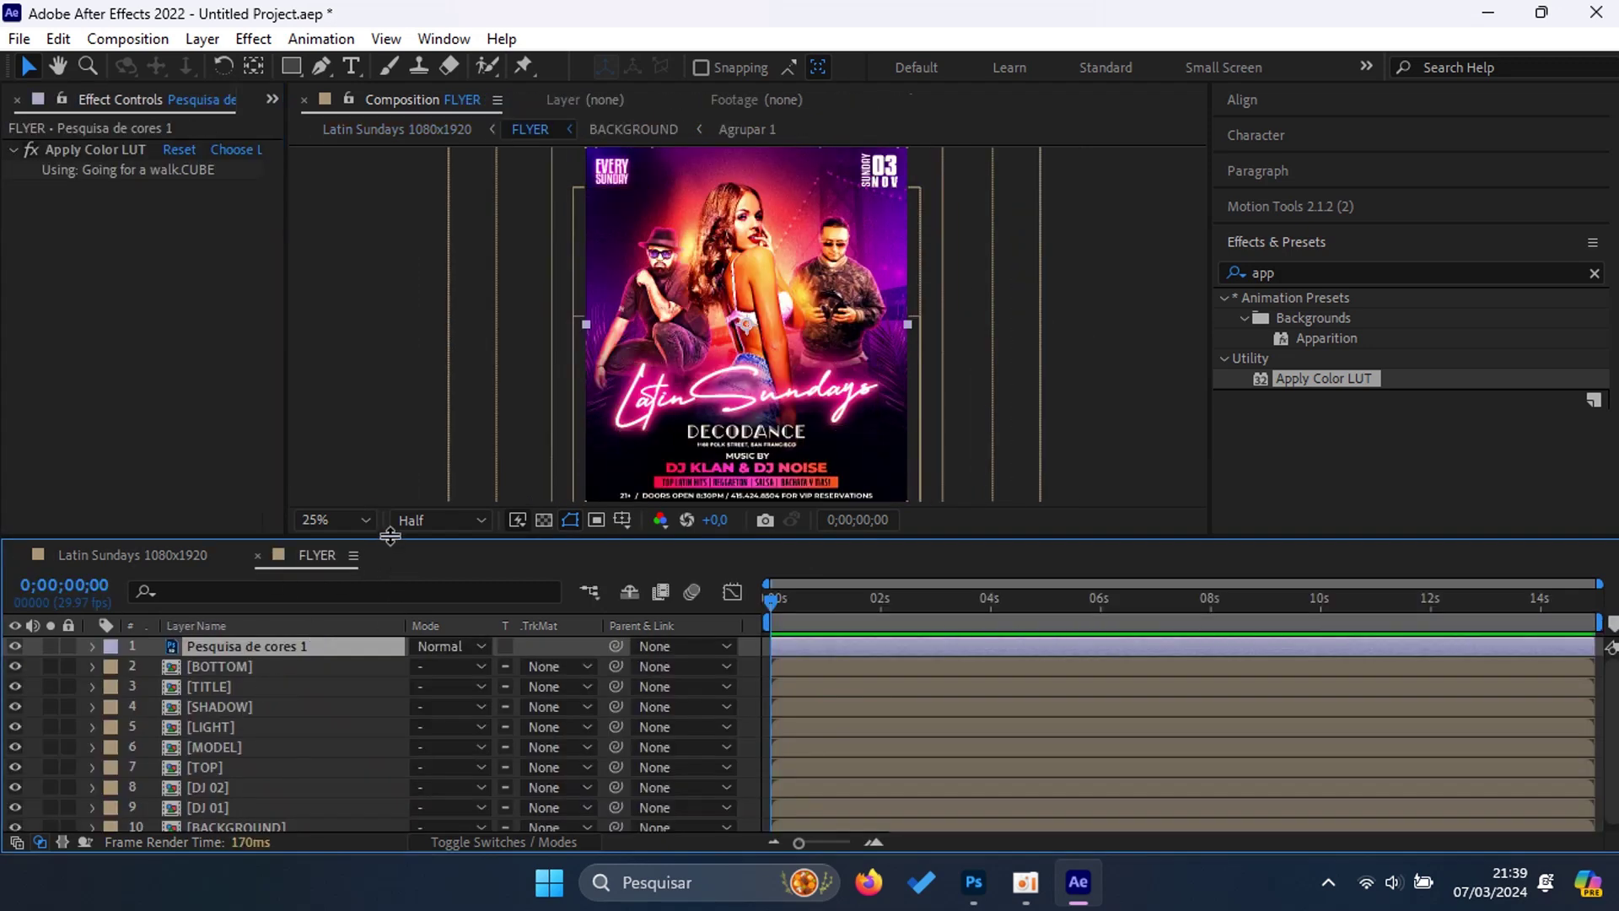
# Step: Make the FLYER layers BOTTOM through BACKGROUND 3D layers
pyautogui.moveTo(392, 537); pyautogui.dragTo(397, 494)
pyautogui.moveTo(226, 811); pyautogui.dragTo(225, 630)
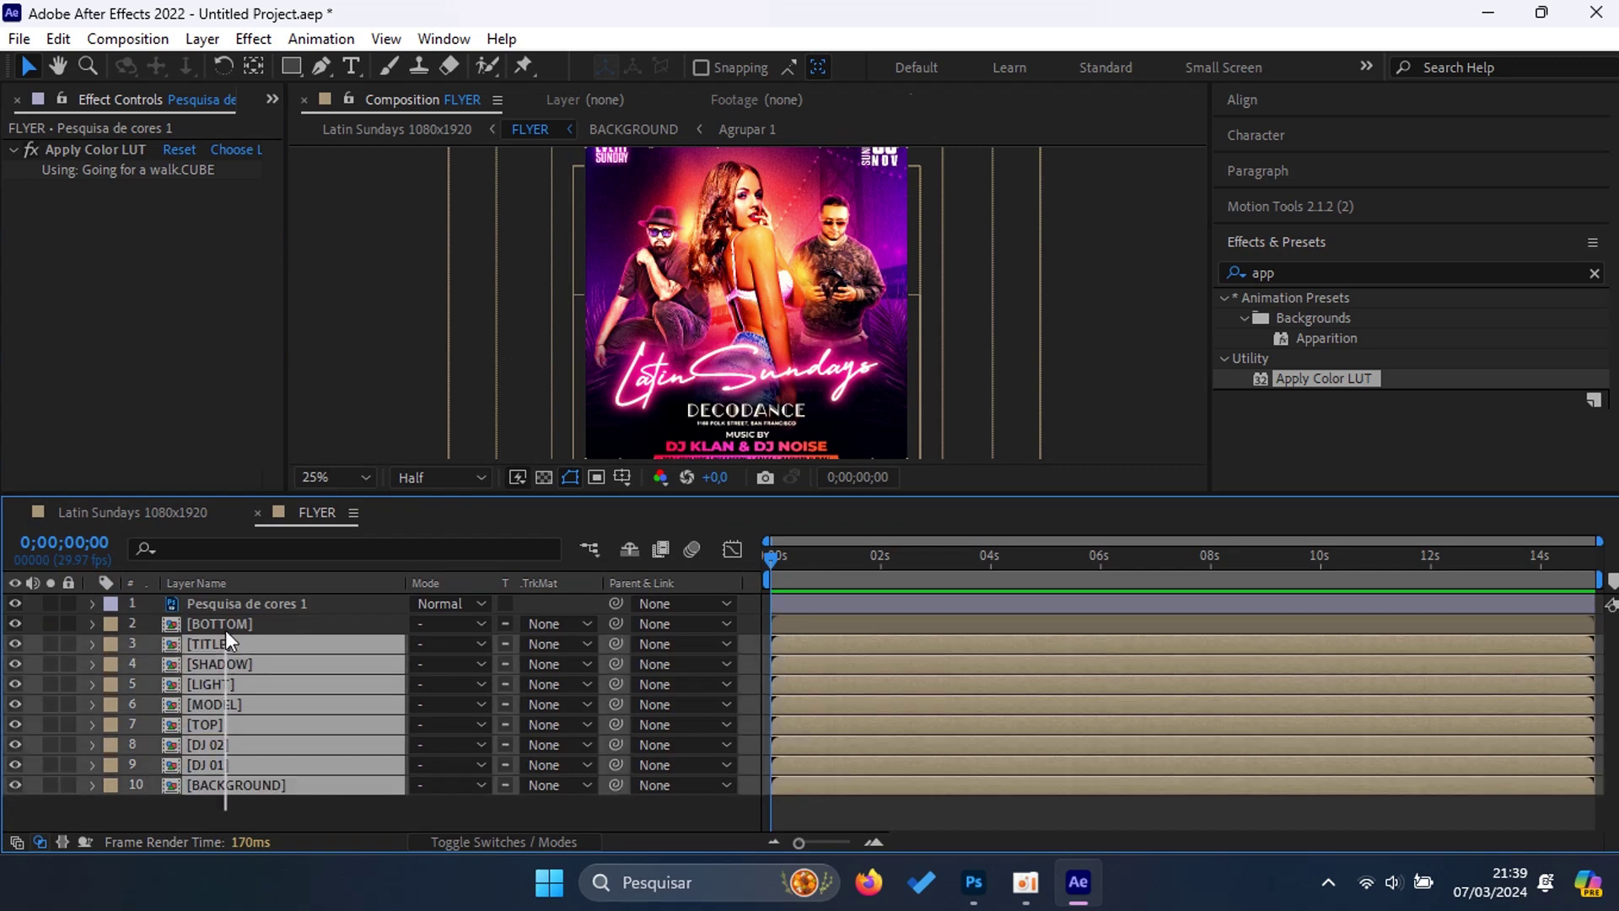
pyautogui.click(570, 848)
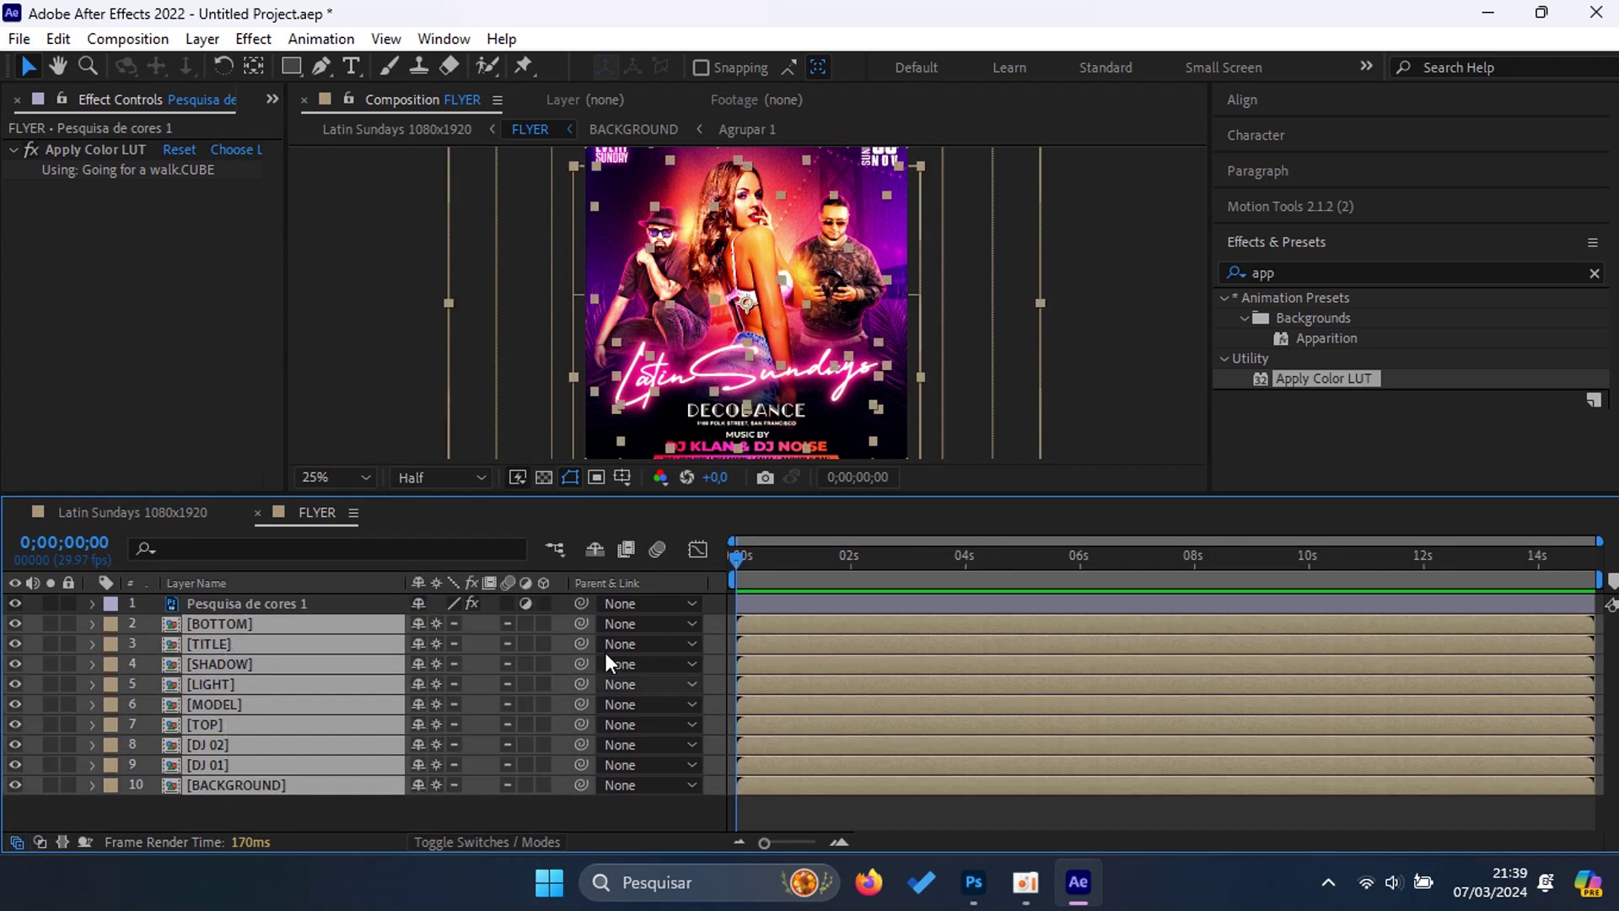
pyautogui.click(544, 623)
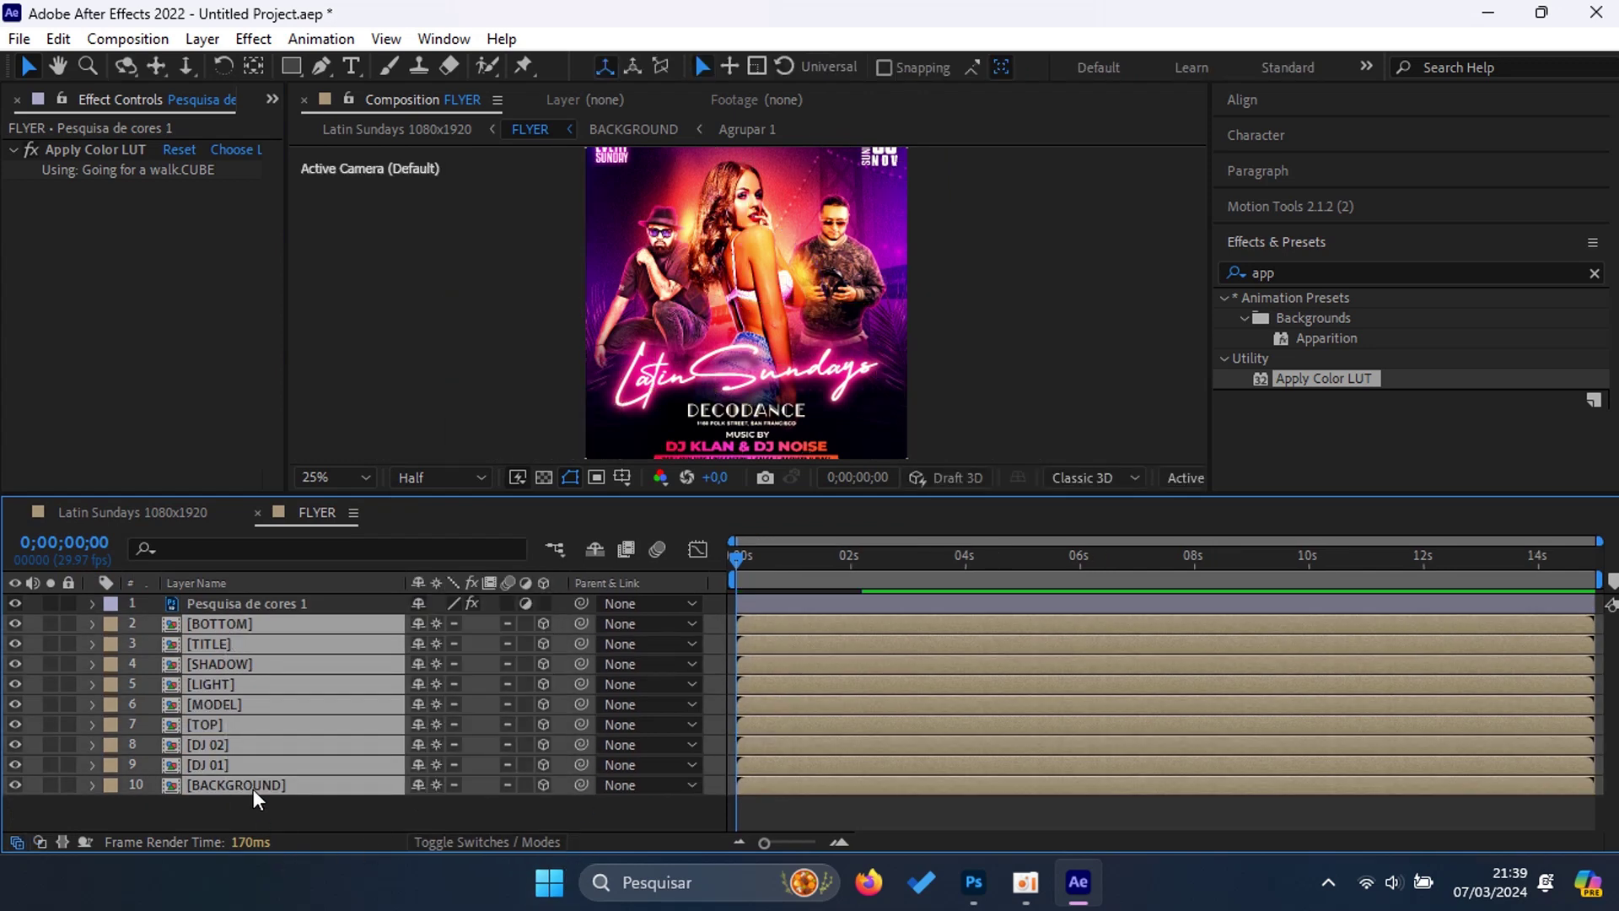
# Step: Open the BACKGROUND precomp and select its first layer
pyautogui.doubleClick(253, 788)
pyautogui.click(253, 787)
pyautogui.click(240, 607)
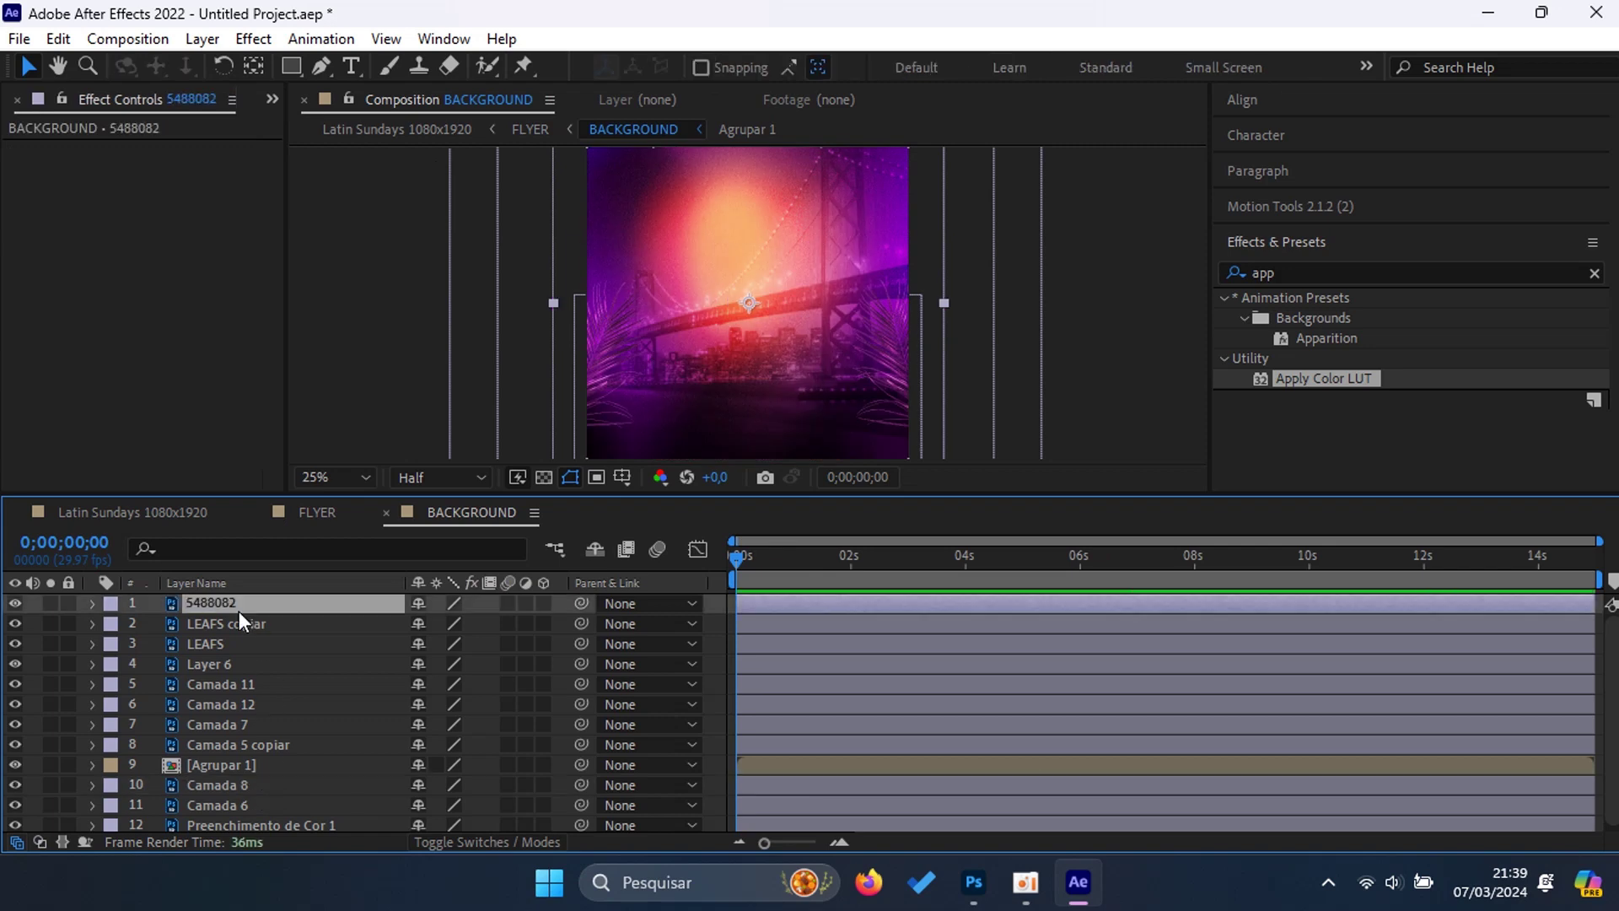
# Step: Make all twelve BACKGROUND layers and Agrupar 1's Camada 5 and Camada 4 3D
pyautogui.keyDown('shift'); pyautogui.click(254, 821); pyautogui.keyUp('shift')
pyautogui.click(544, 597)
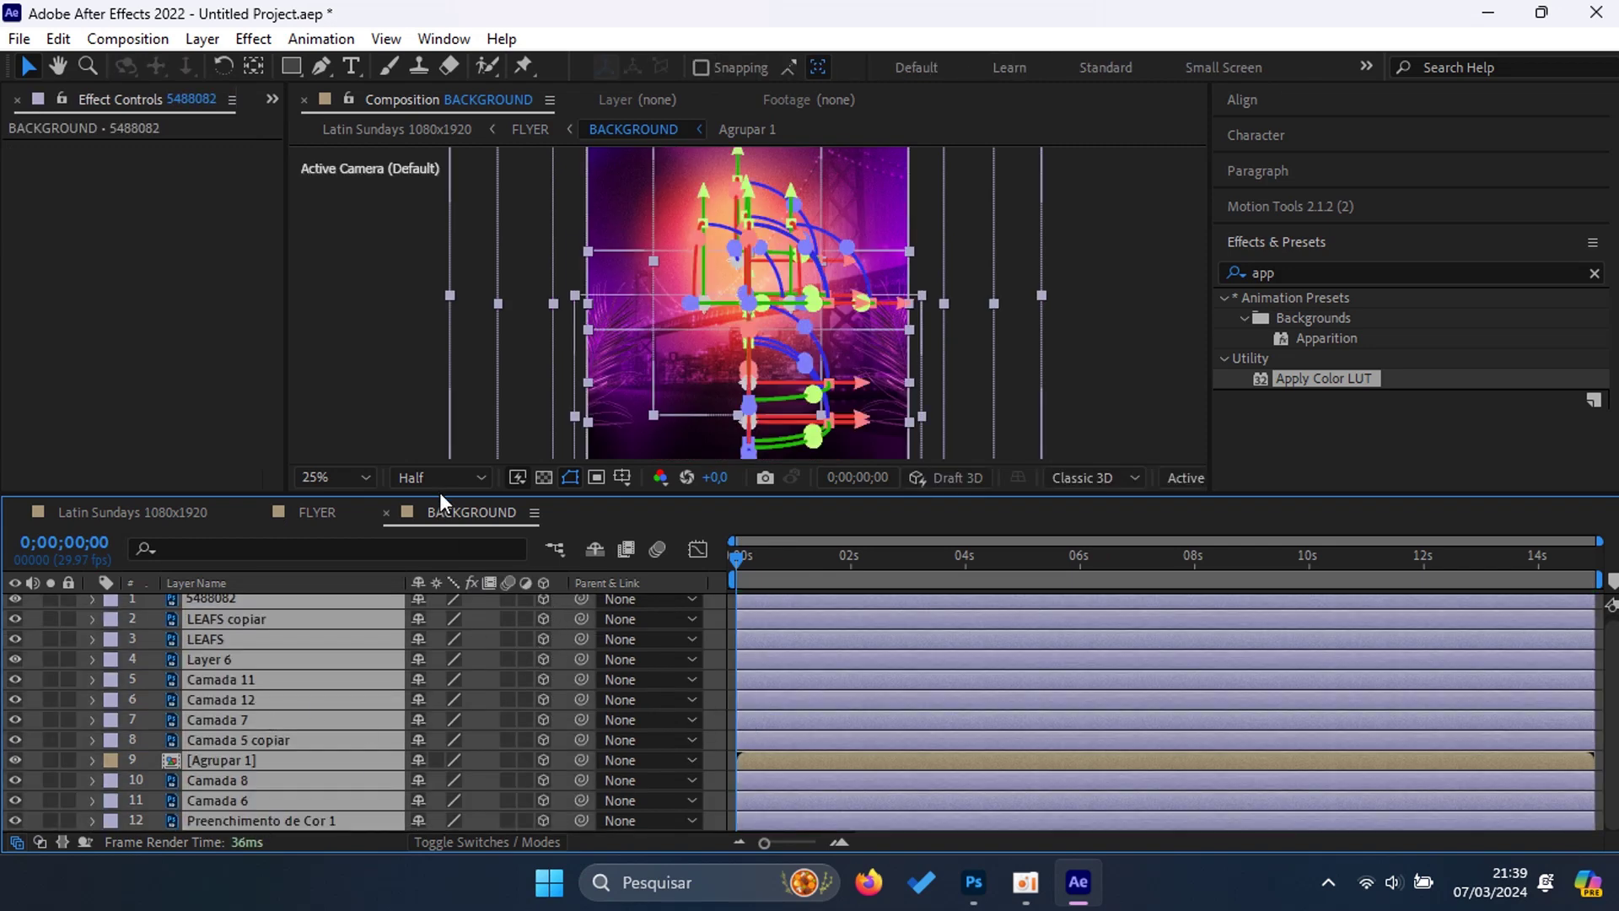
pyautogui.moveTo(440, 496); pyautogui.dragTo(442, 470)
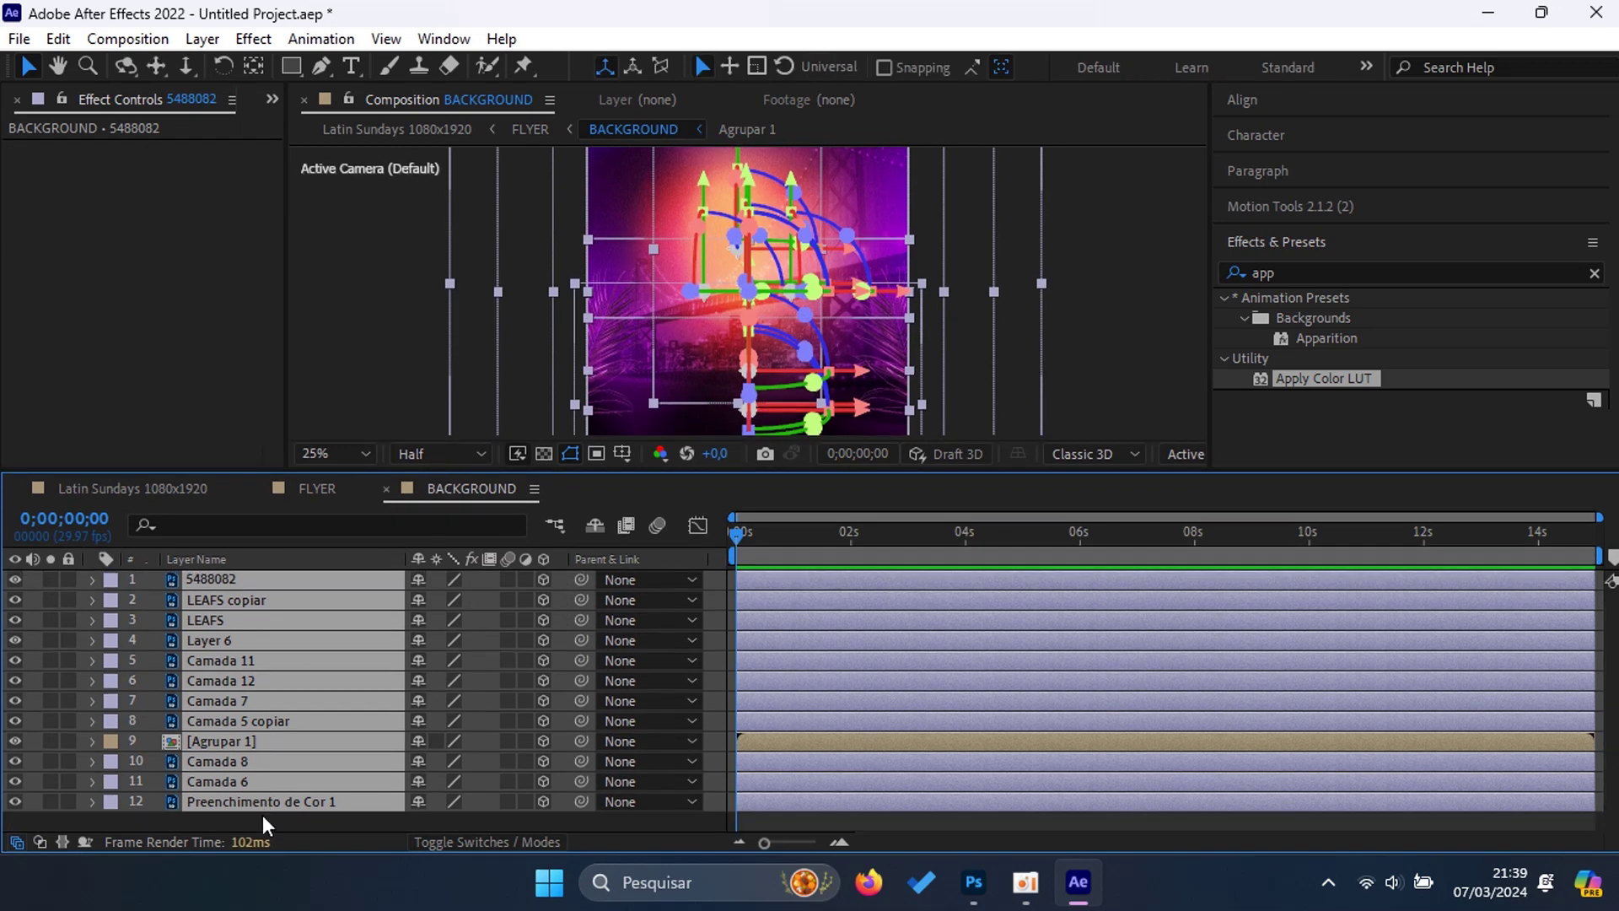
pyautogui.click(264, 817)
pyautogui.doubleClick(226, 743)
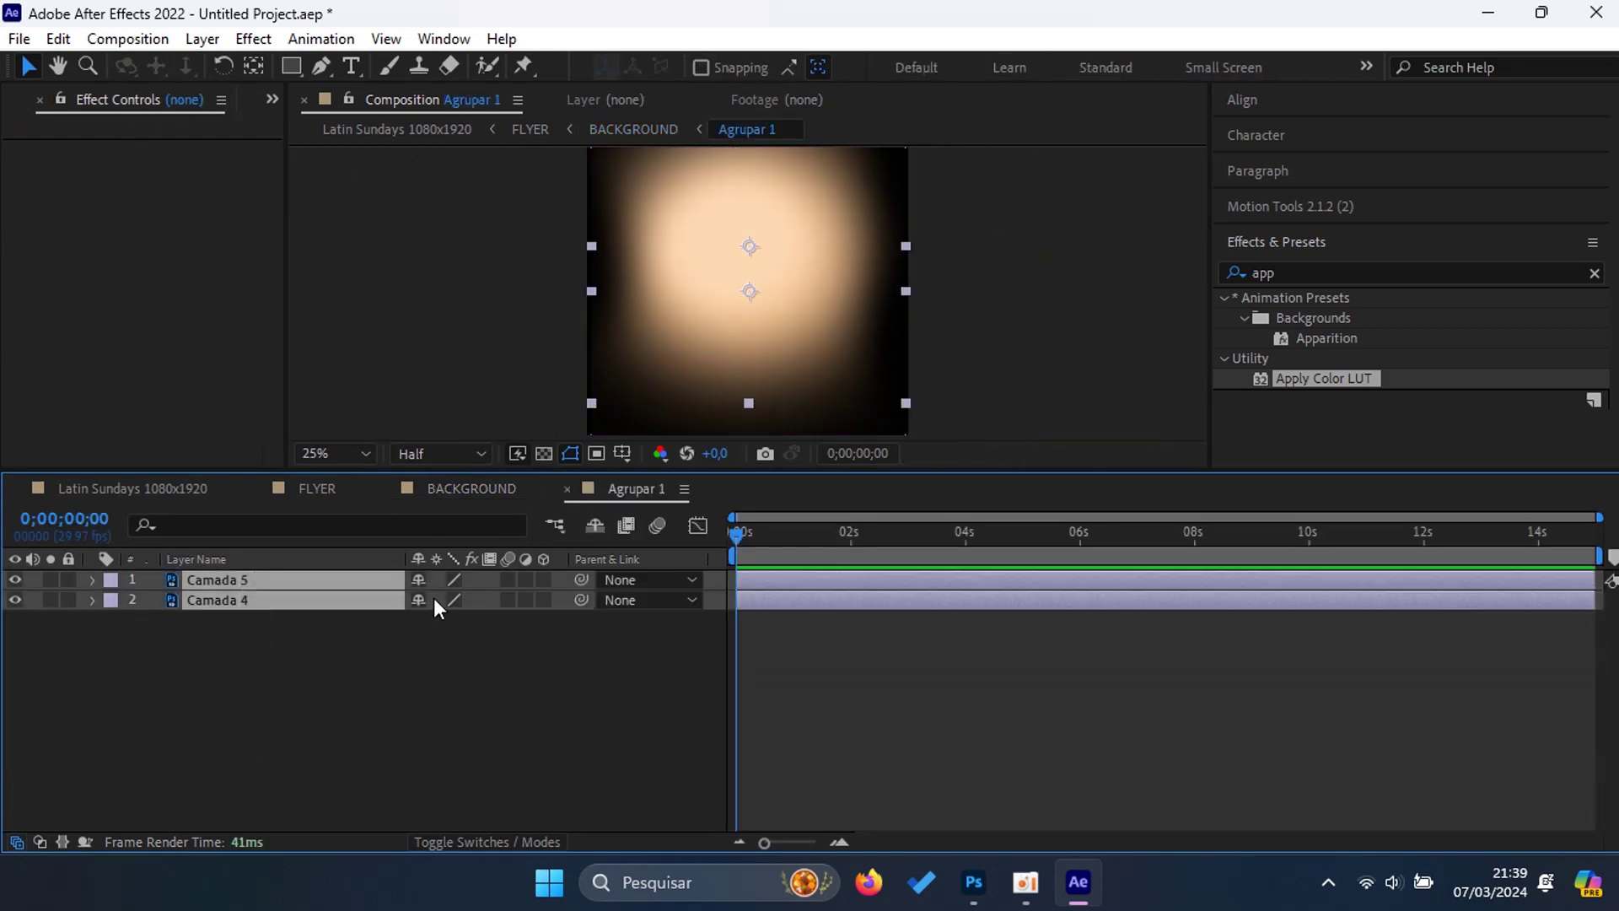
pyautogui.click(544, 580)
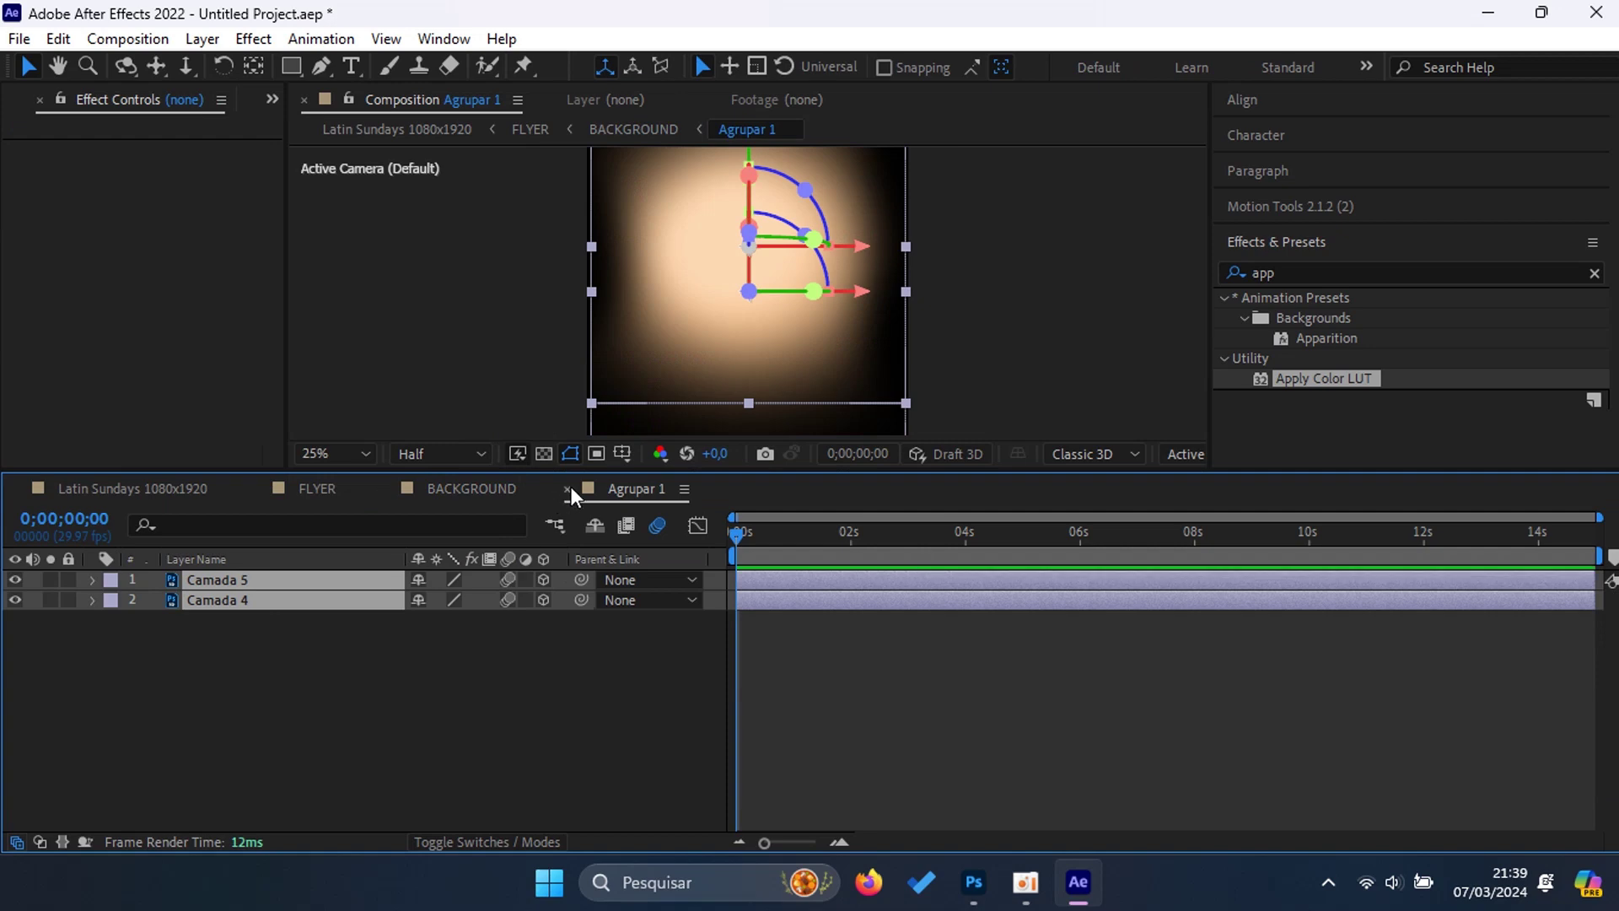
pyautogui.click(567, 488)
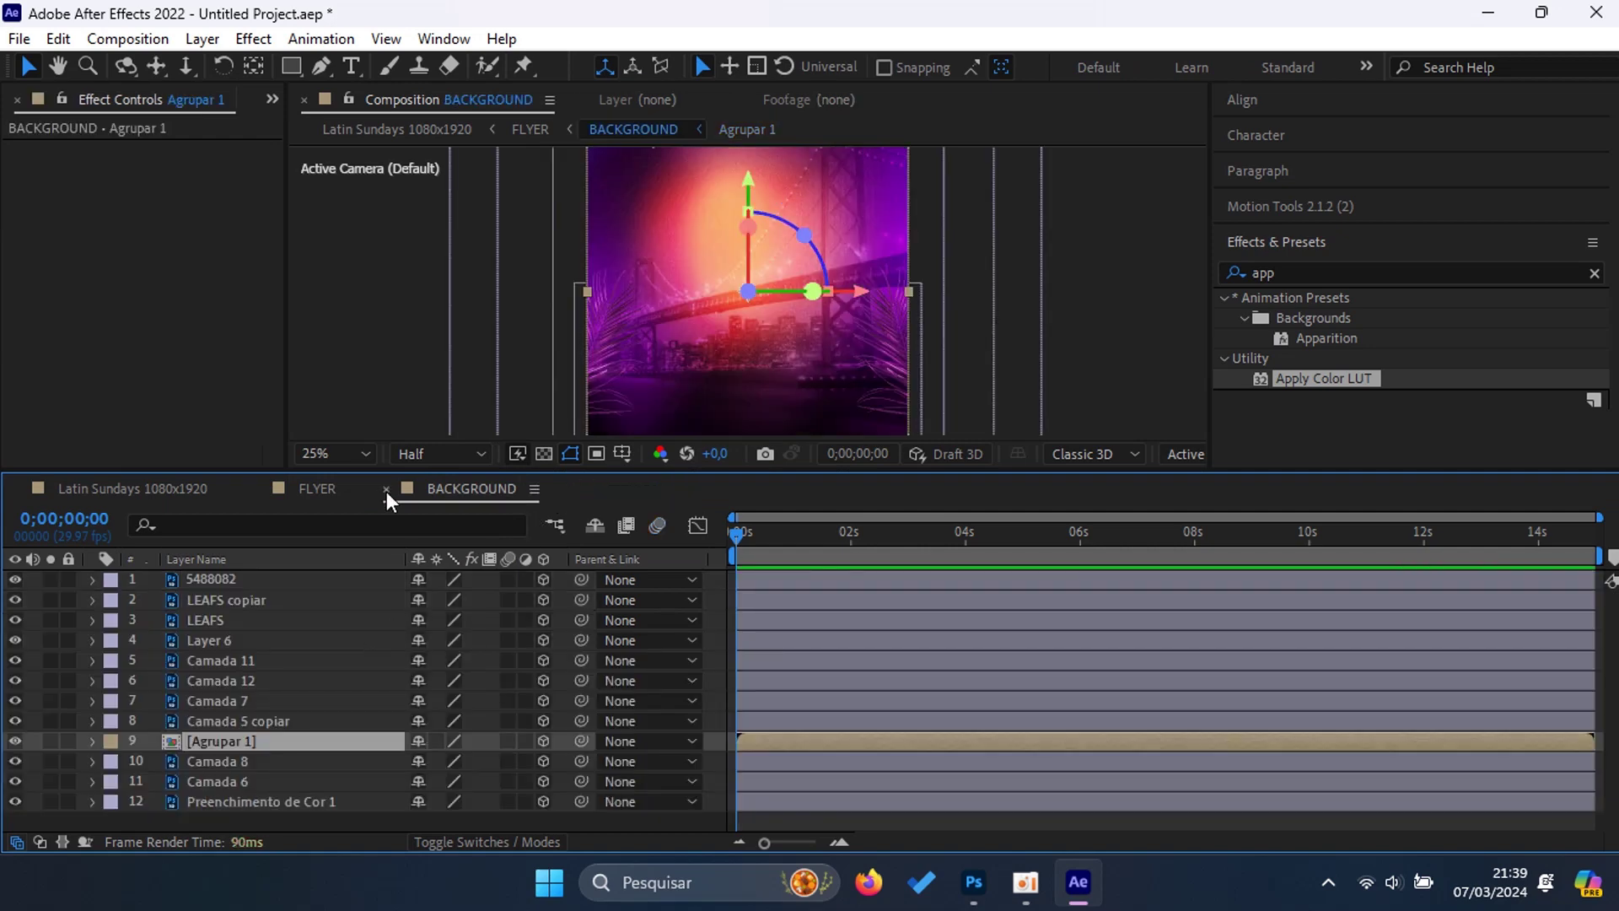
pyautogui.click(386, 491)
# Step: Make the 01 layer in DJ 01 and the 02 layer in DJ 02 3D, then open TOP and select its layers
pyautogui.doubleClick(219, 741)
pyautogui.click(561, 581)
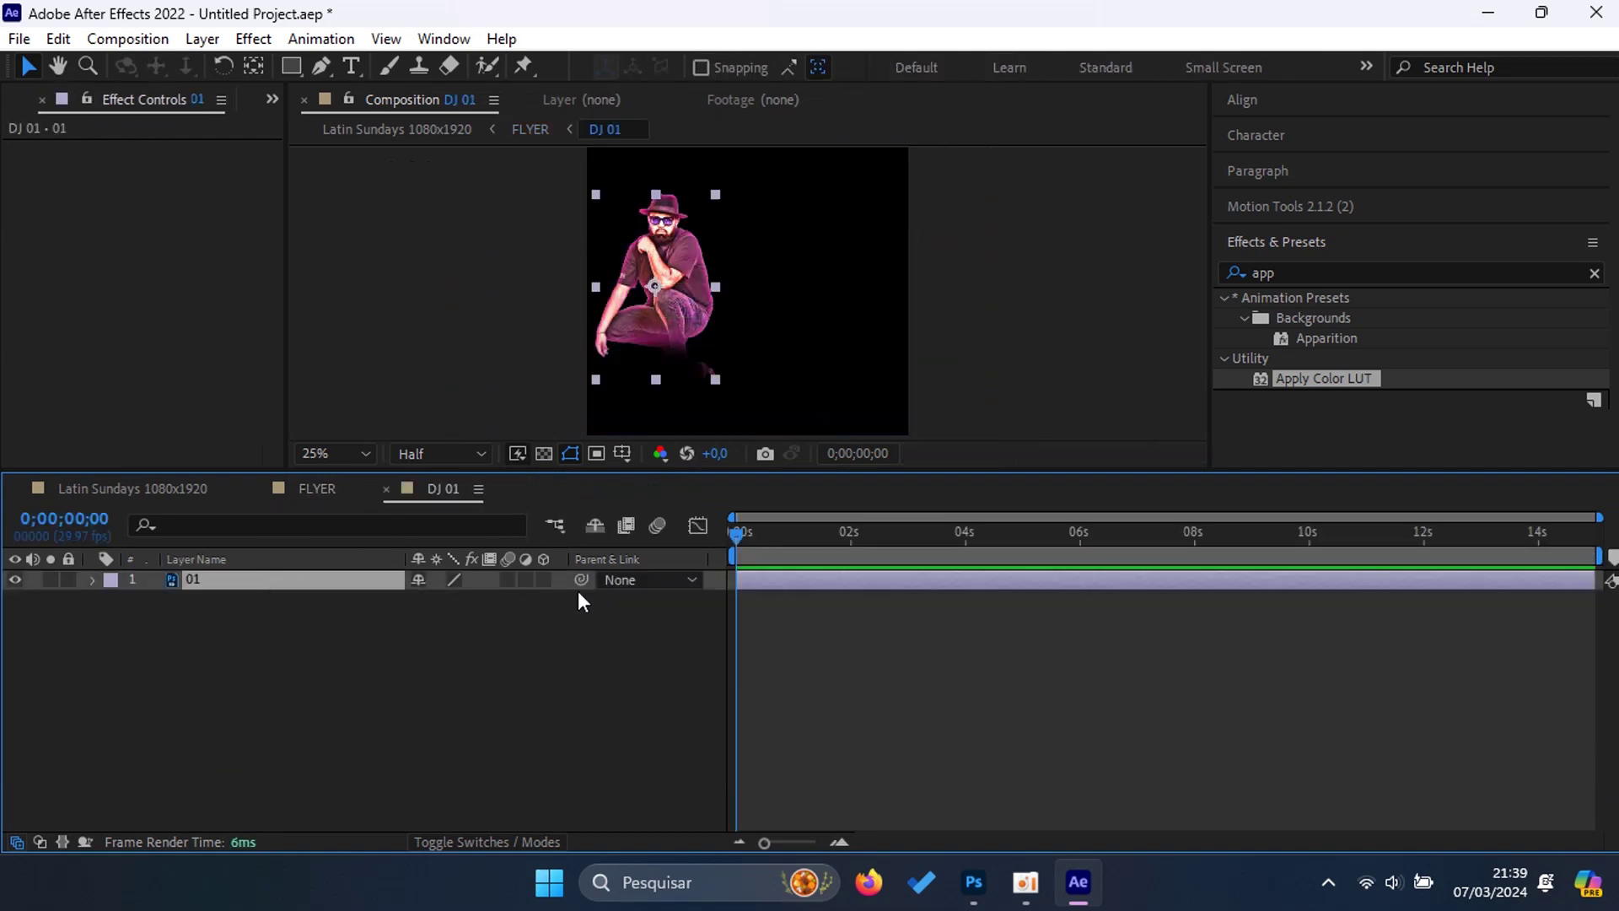
pyautogui.click(545, 579)
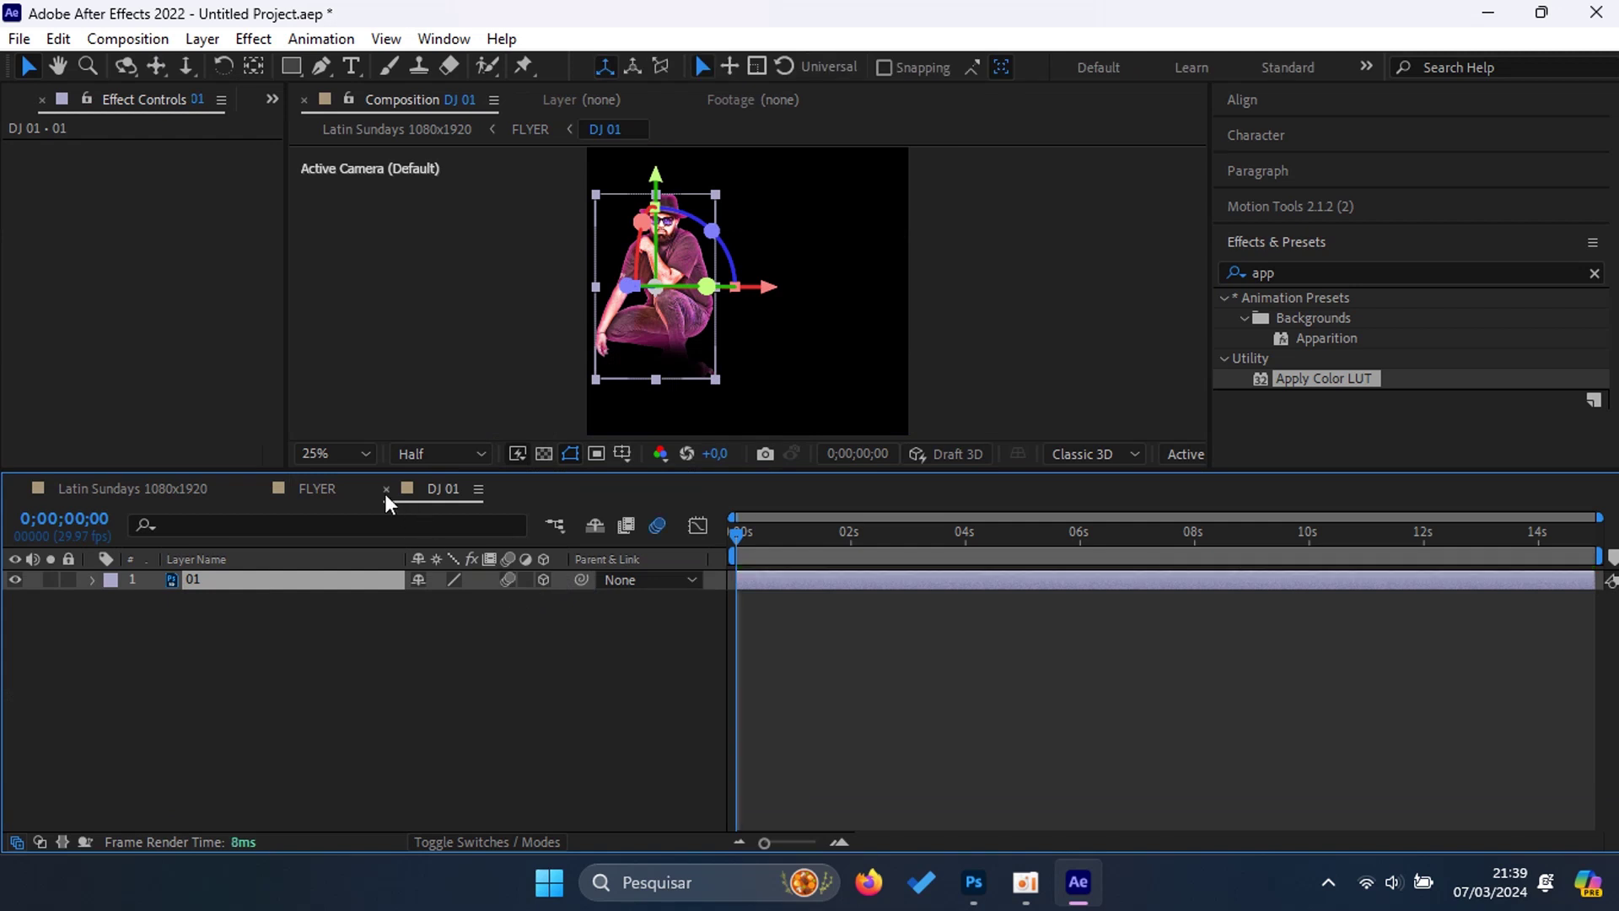
pyautogui.click(386, 488)
pyautogui.doubleClick(204, 720)
pyautogui.click(380, 580)
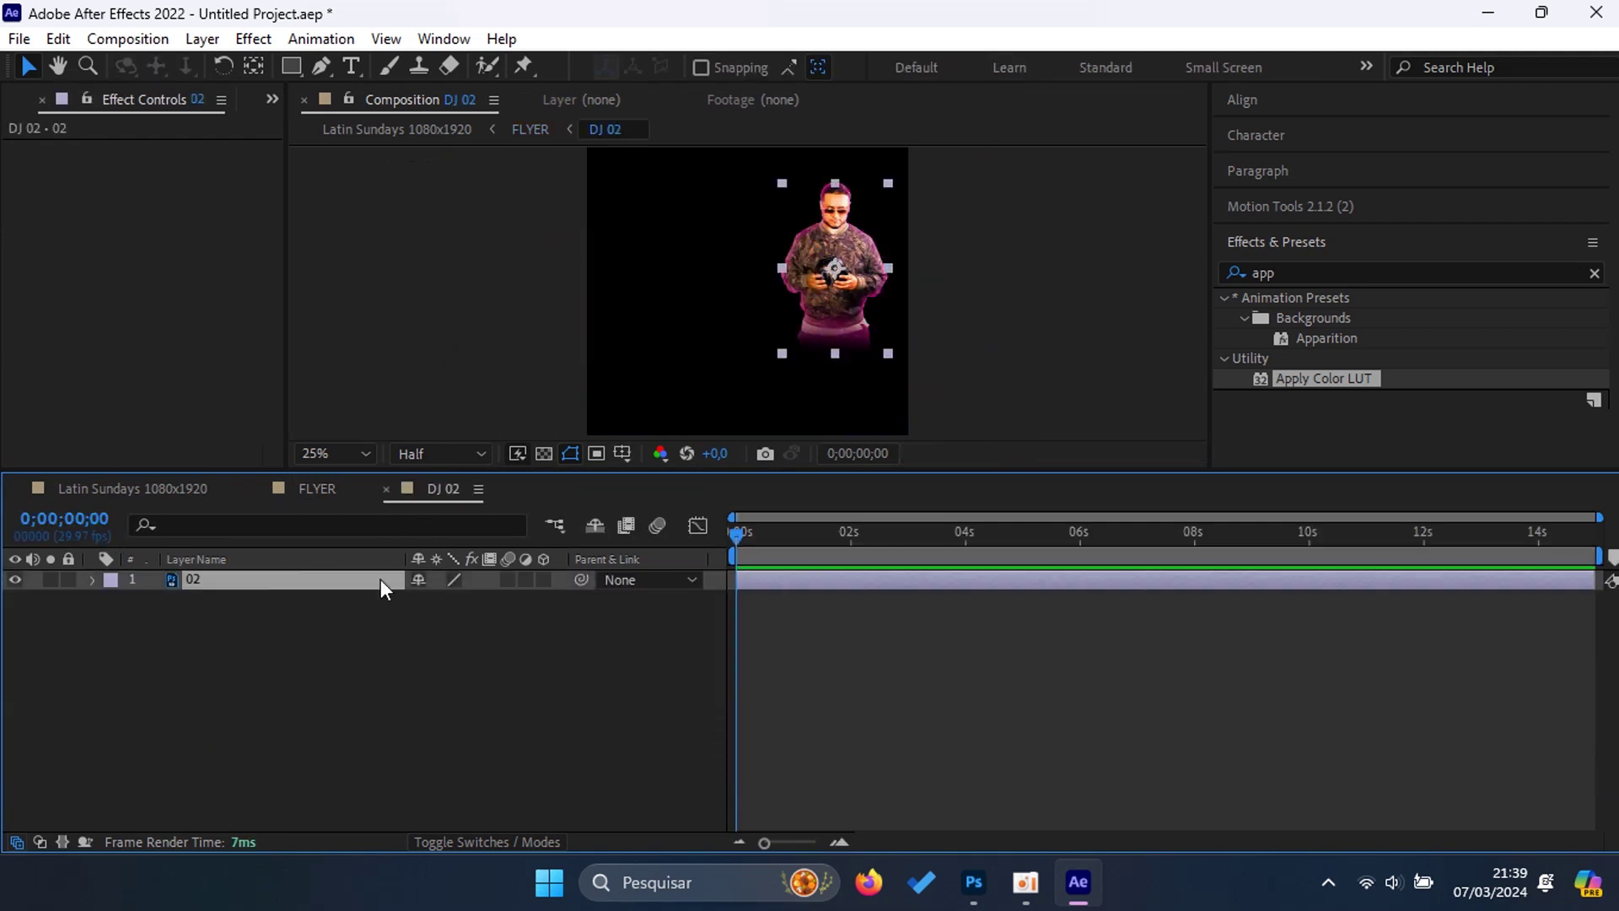
pyautogui.click(543, 580)
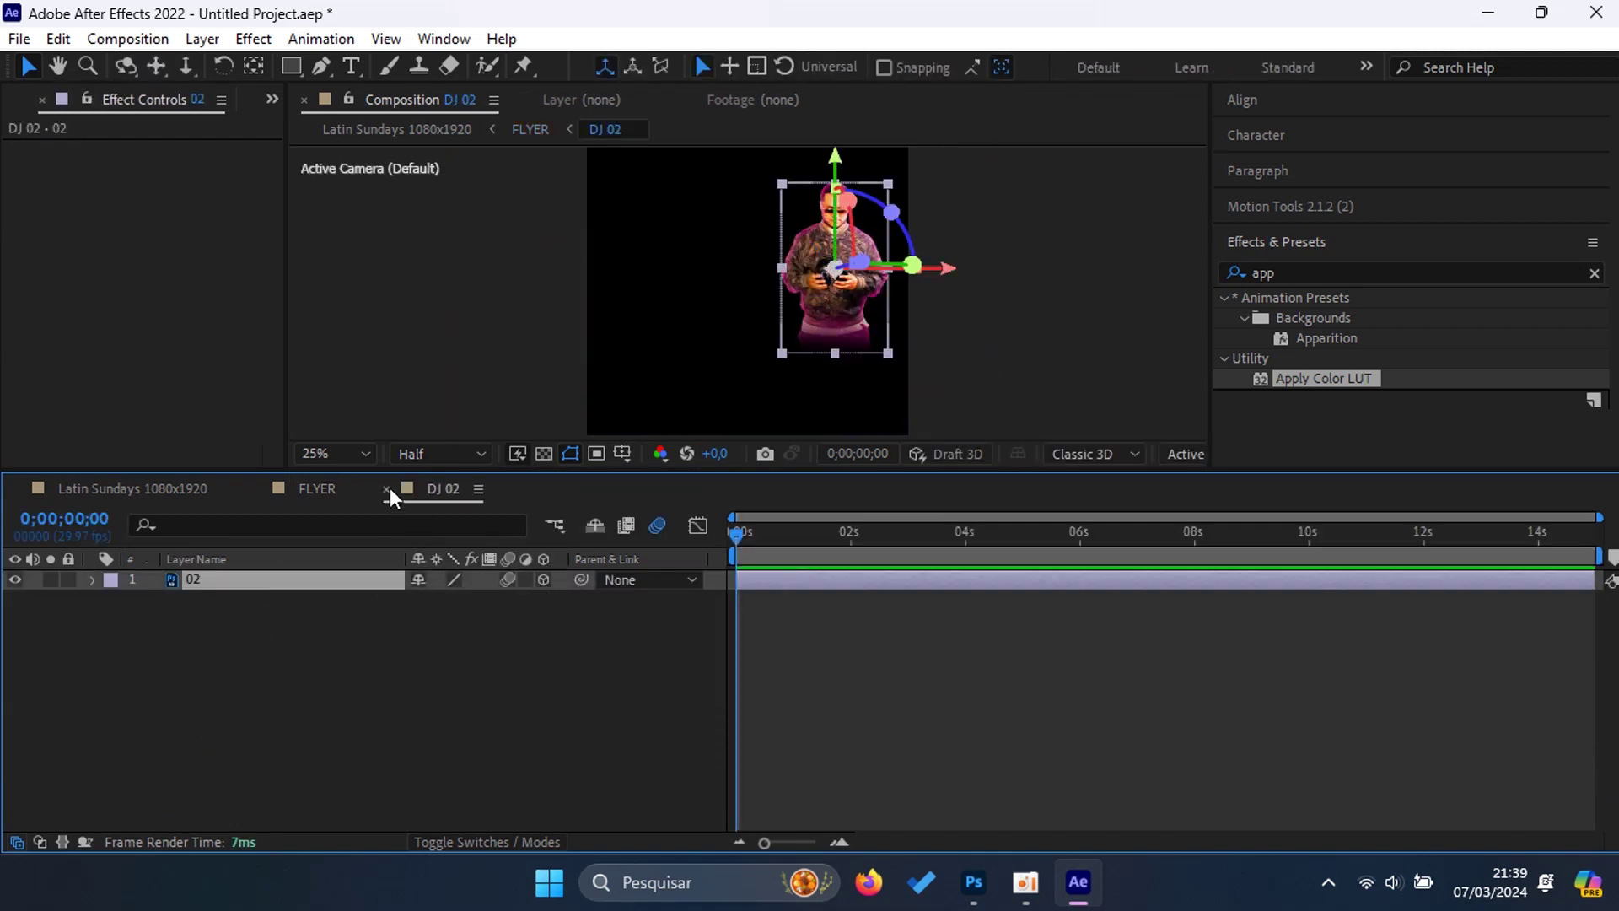
pyautogui.click(386, 488)
pyautogui.doubleClick(210, 701)
pyautogui.moveTo(282, 747); pyautogui.dragTo(337, 582)
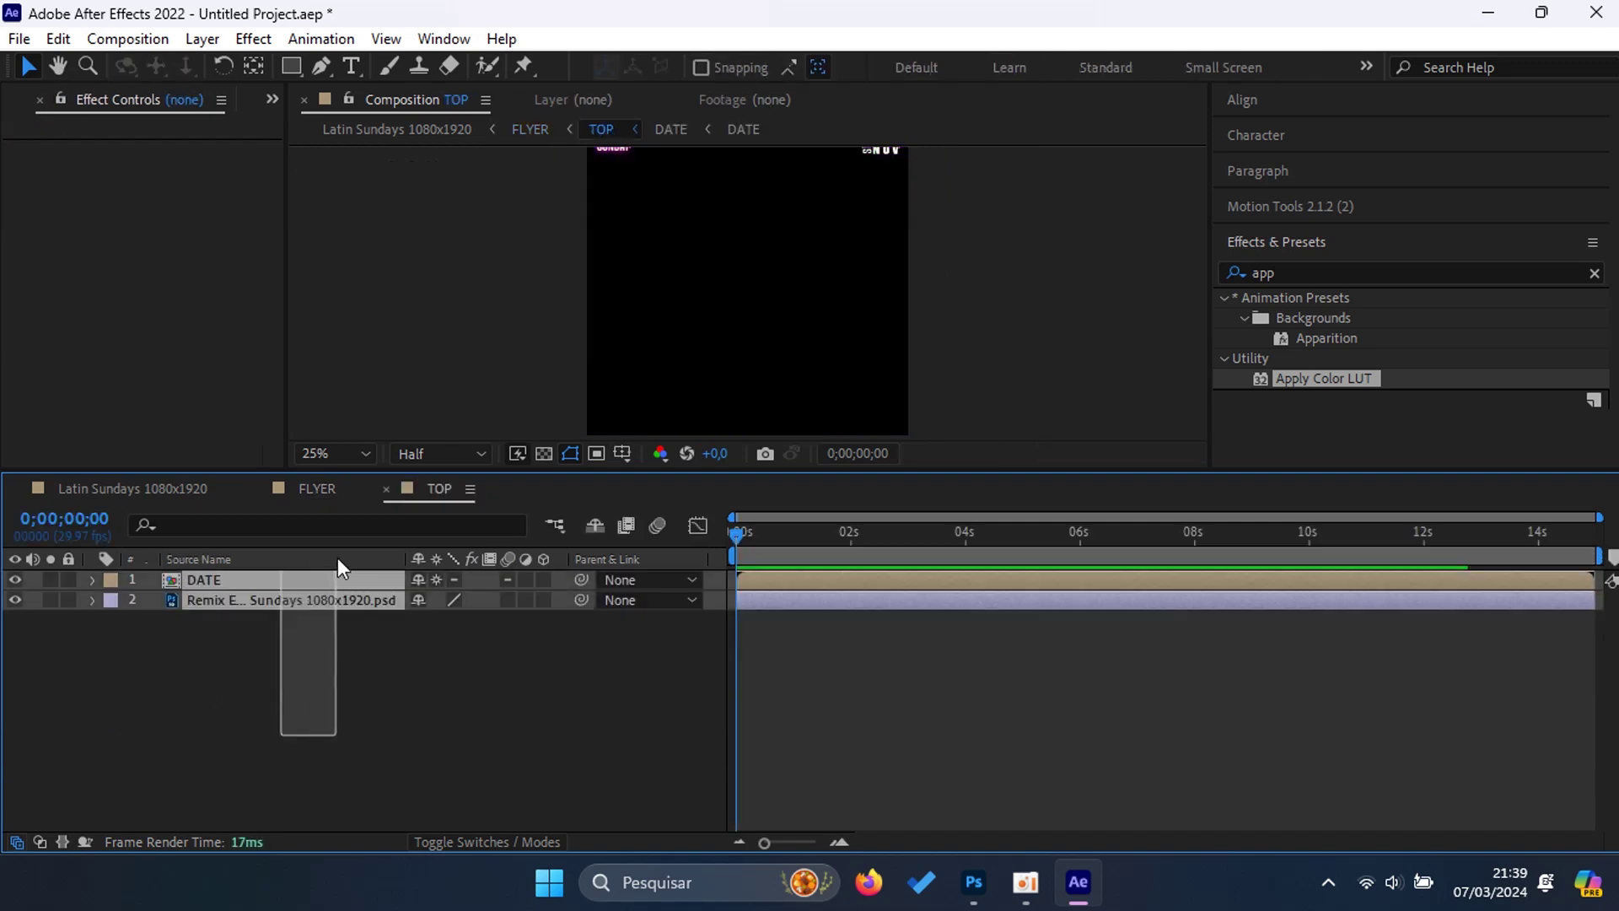
# Step: Make both TOP layers and the DATE precomp's layers 3D
pyautogui.click(543, 580)
pyautogui.click(362, 633)
pyautogui.click(251, 589)
pyautogui.doubleClick(251, 587)
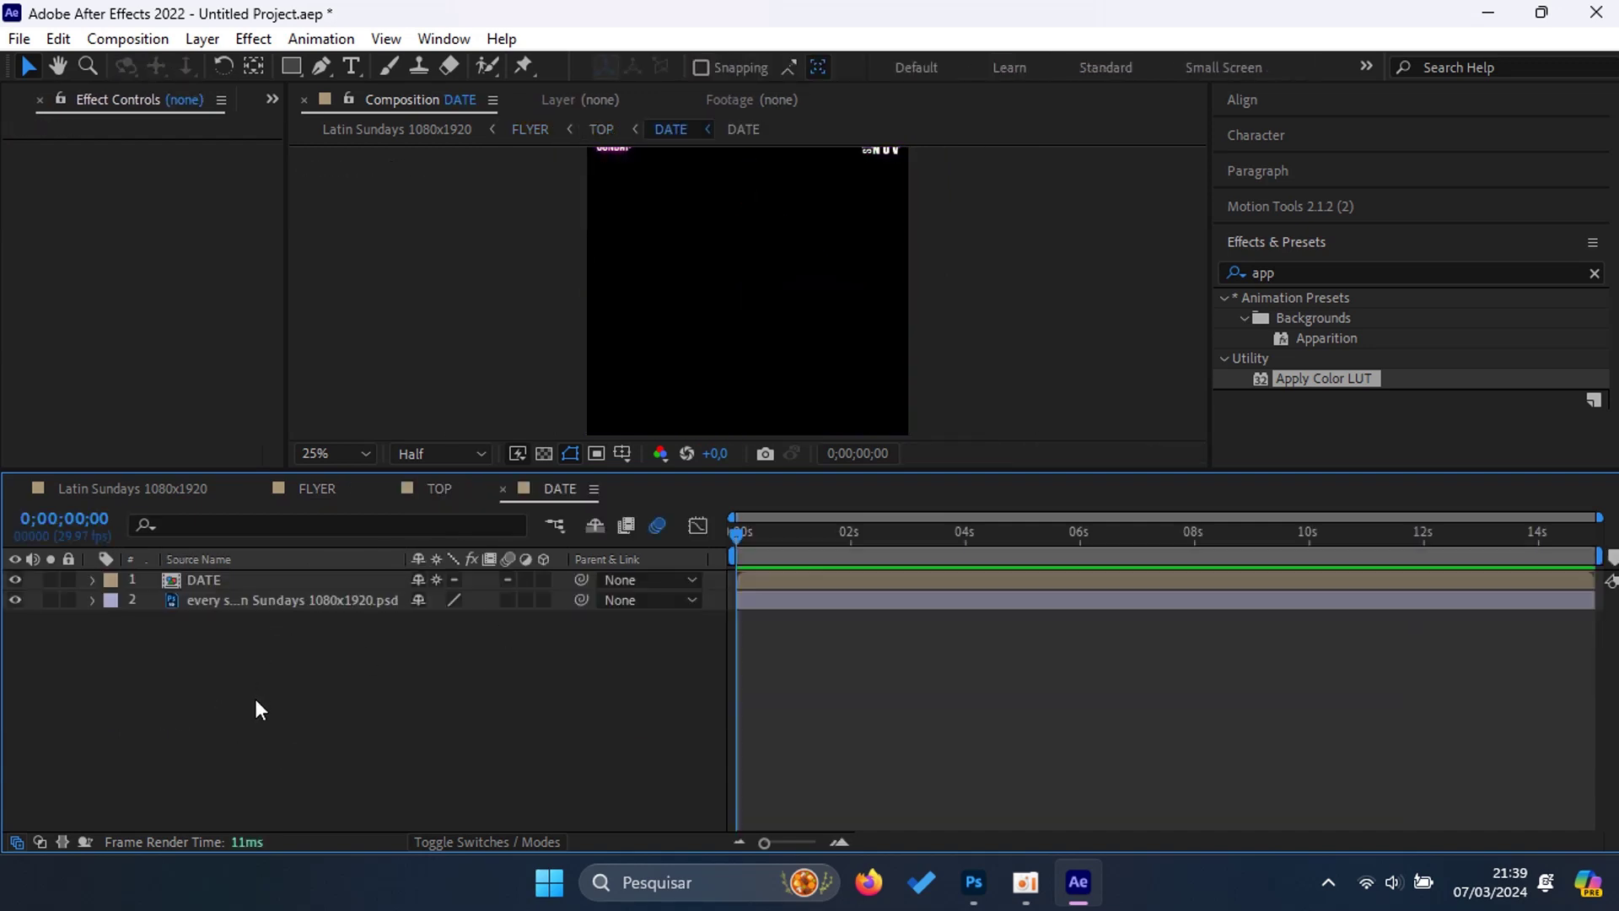
pyautogui.click(543, 581)
pyautogui.click(366, 641)
# Step: Make SUNDAY and 03 nov in the nested DATE precomp 3D, then return to FLYER
pyautogui.click(264, 583)
pyautogui.doubleClick(265, 583)
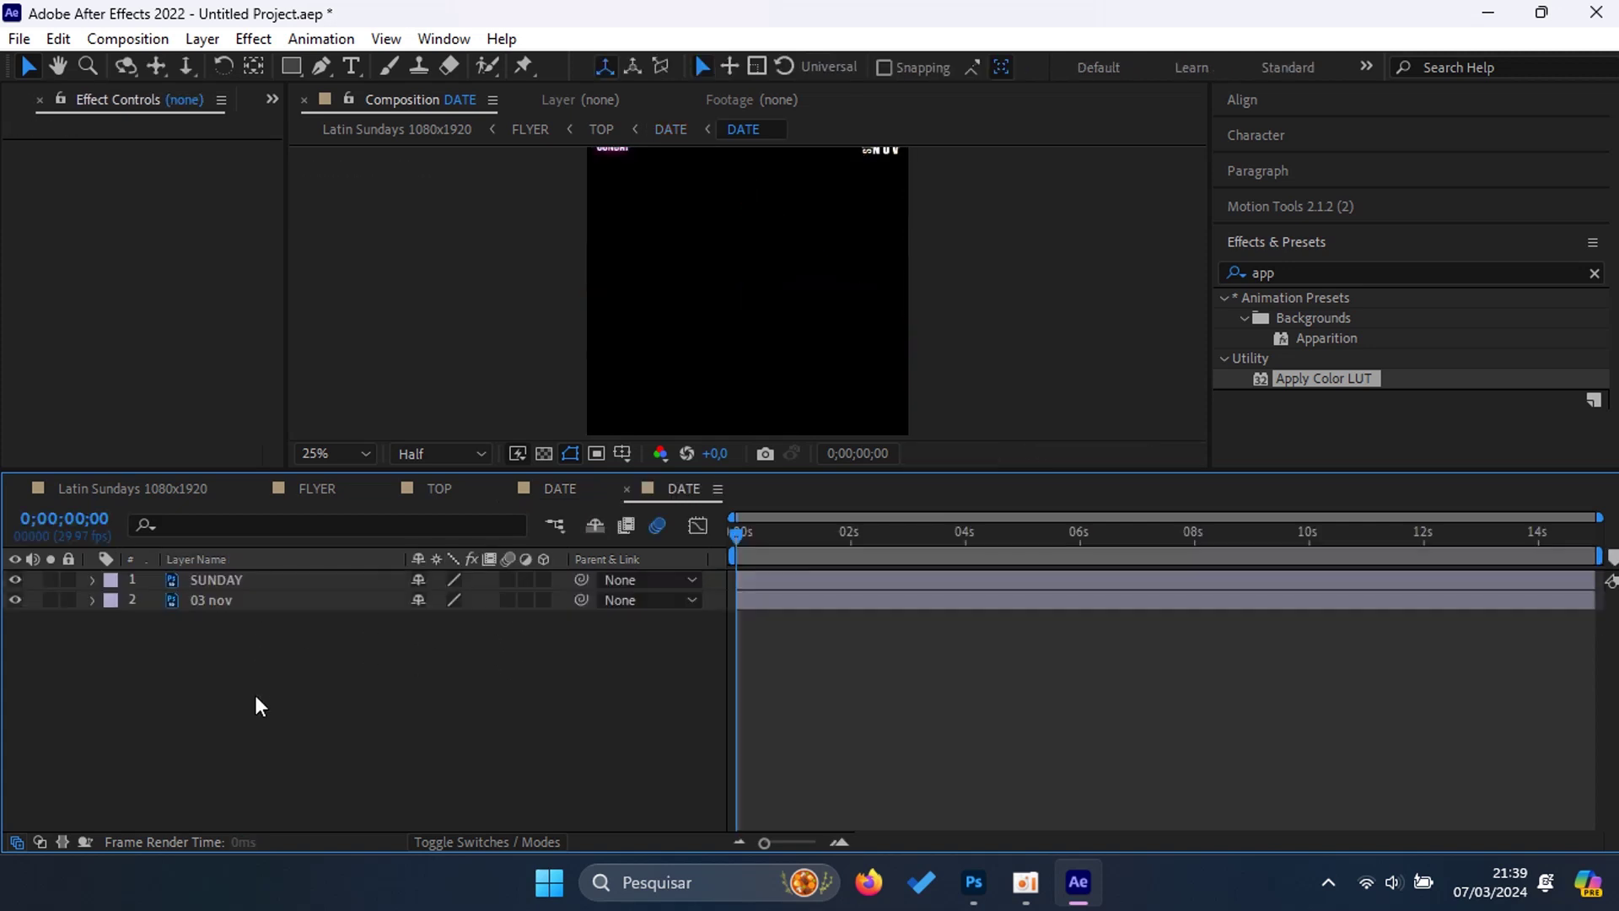
pyautogui.moveTo(259, 706); pyautogui.dragTo(380, 573)
pyautogui.click(543, 582)
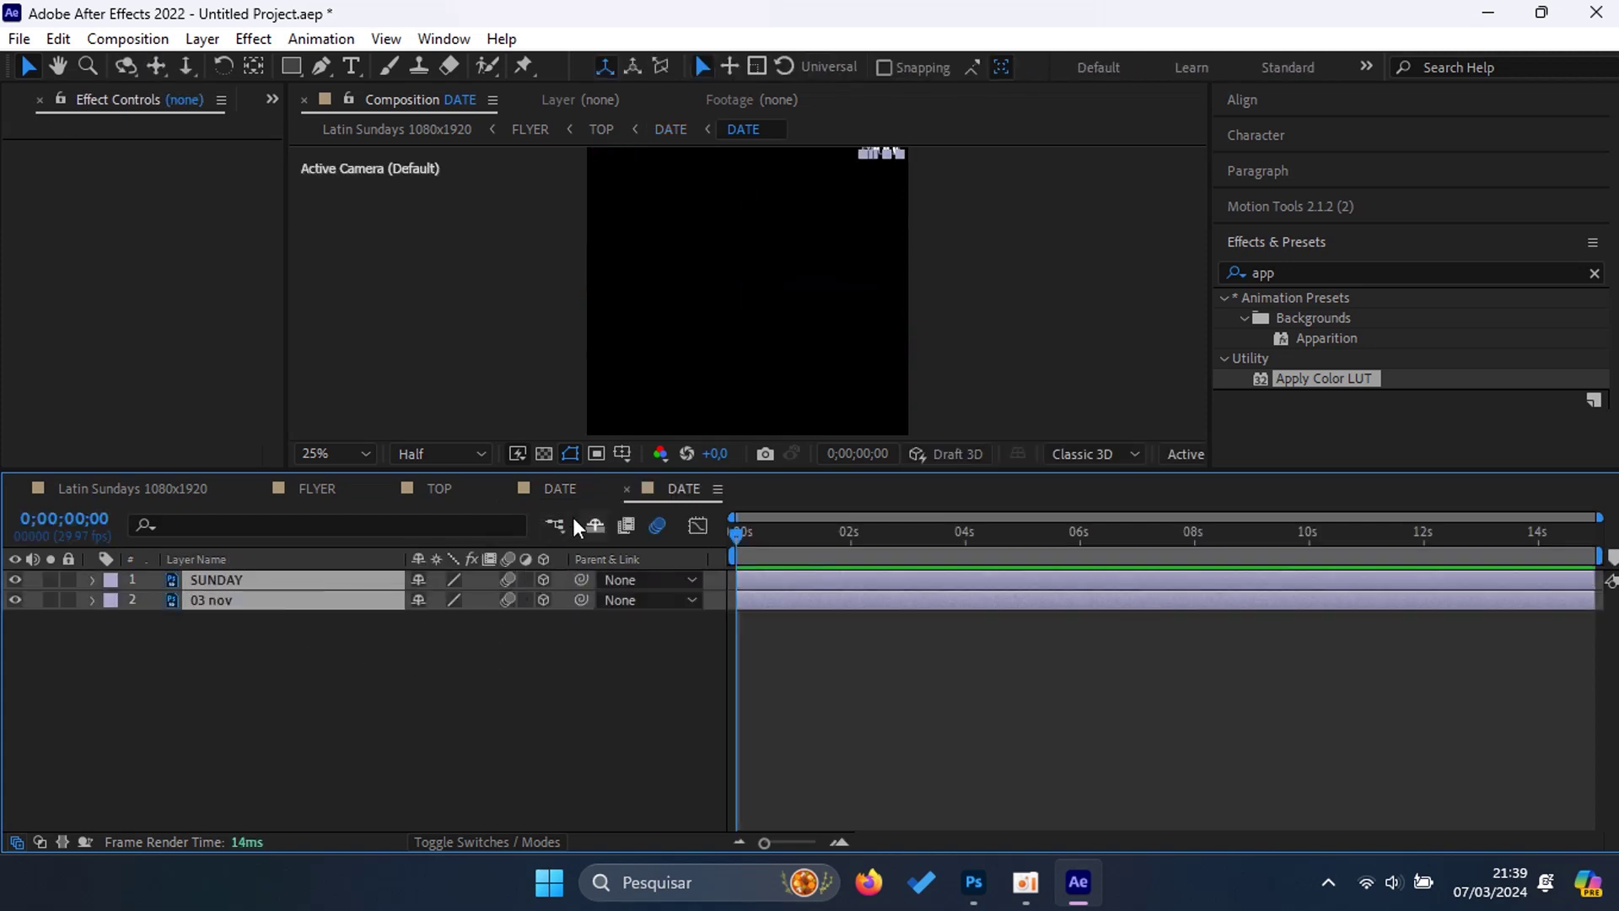
pyautogui.click(627, 489)
pyautogui.click(513, 487)
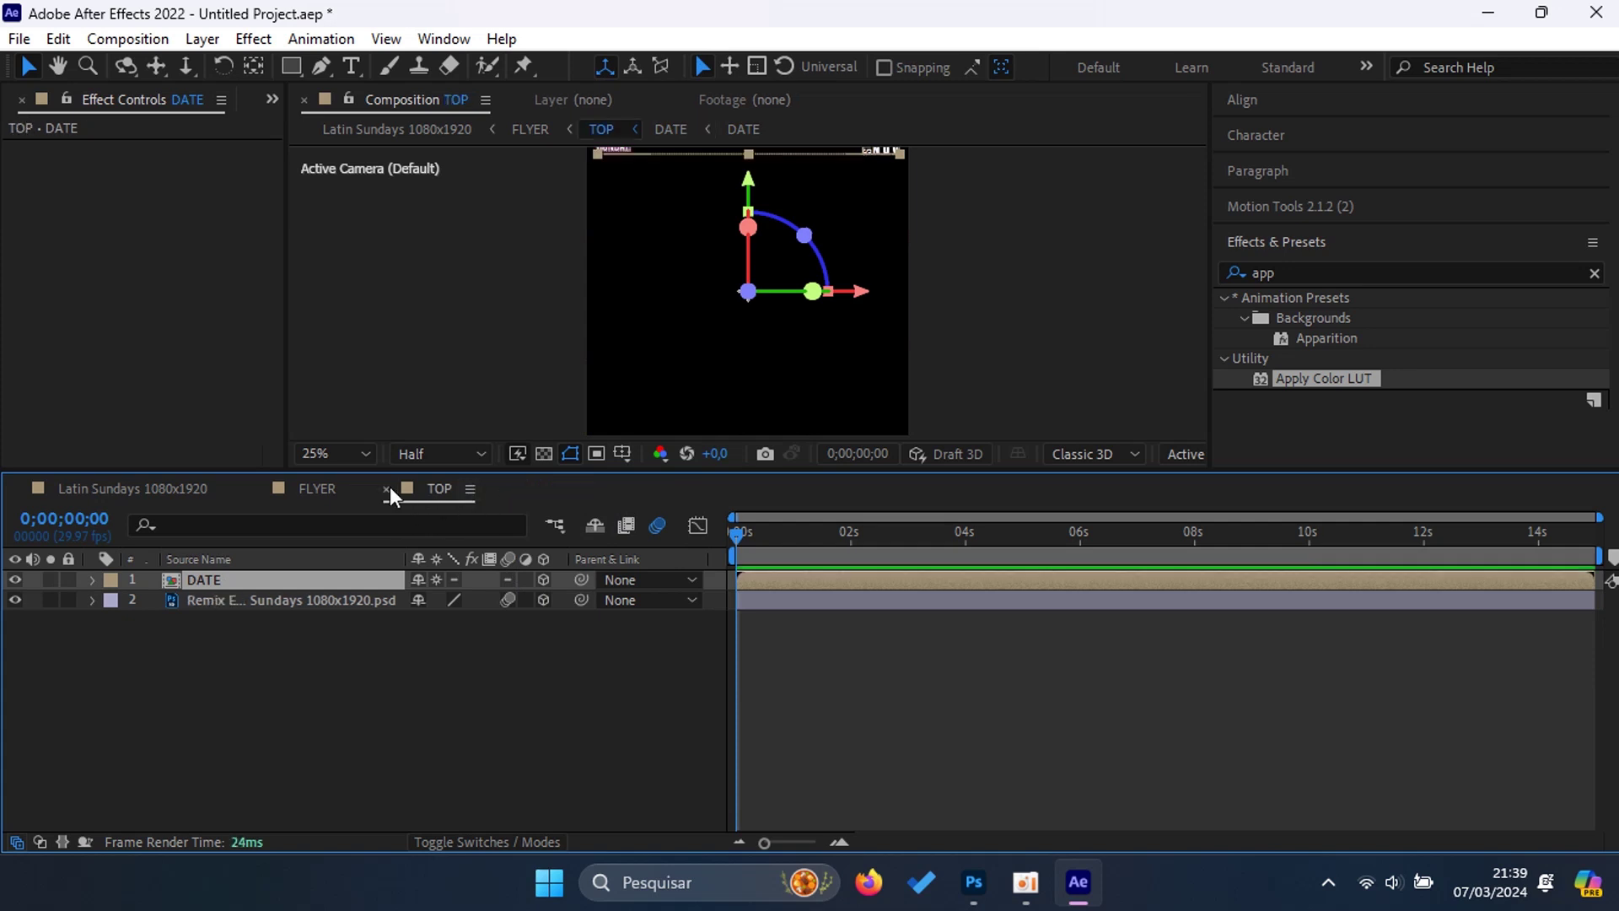
pyautogui.click(390, 488)
# Step: Make the MODEL precomp's GIRL layer 3D with motion blur
pyautogui.doubleClick(221, 680)
pyautogui.click(310, 579)
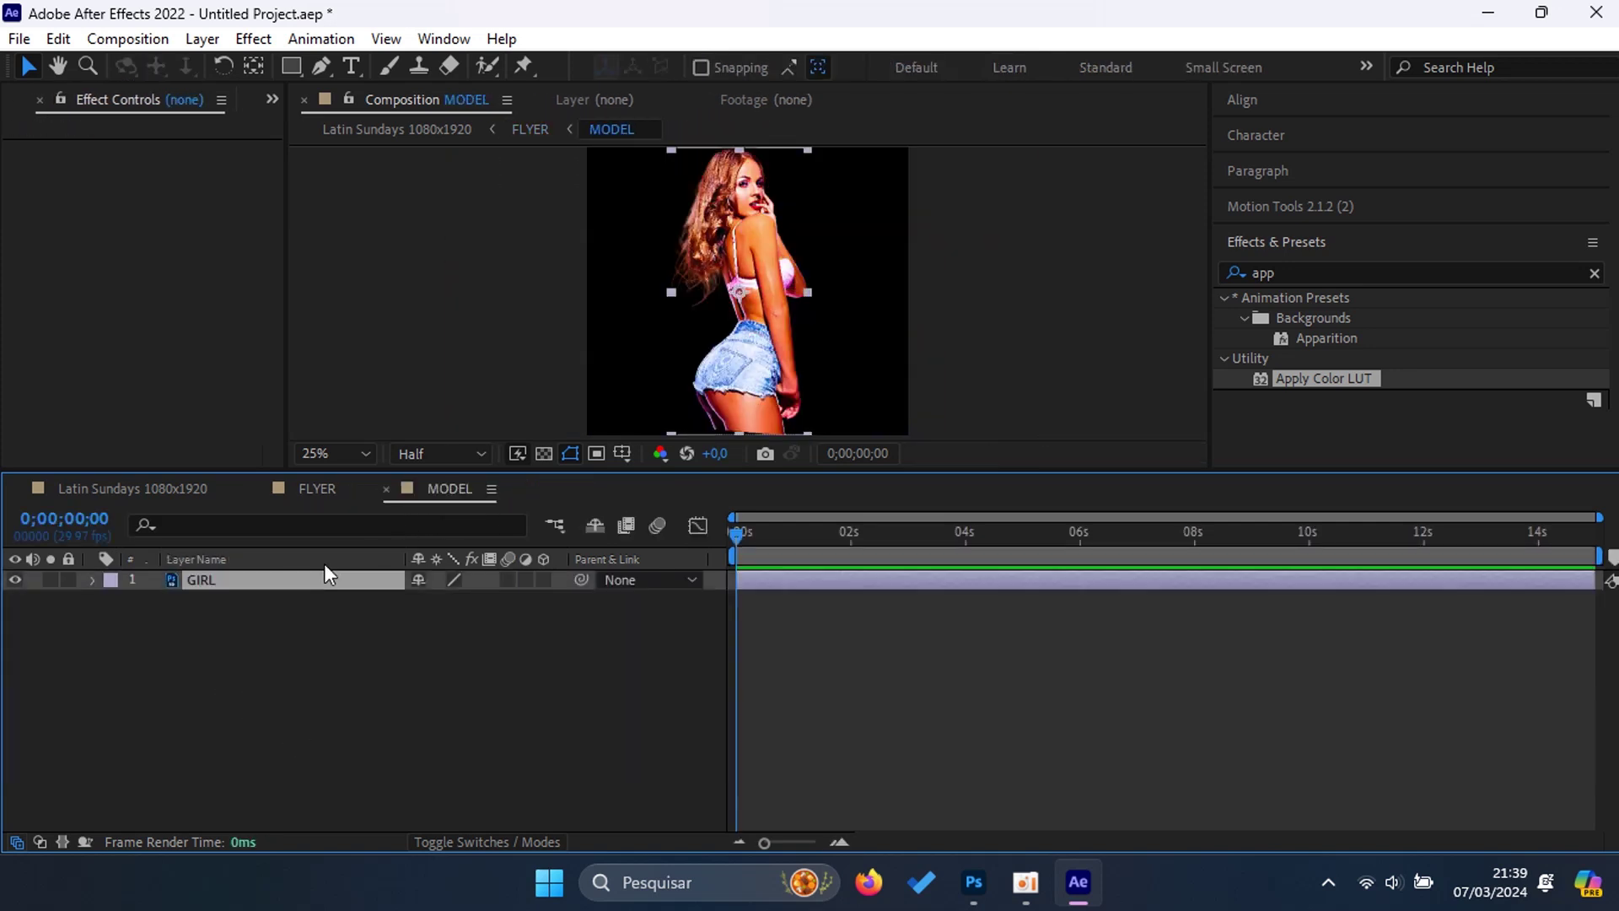
pyautogui.click(543, 580)
pyautogui.click(508, 580)
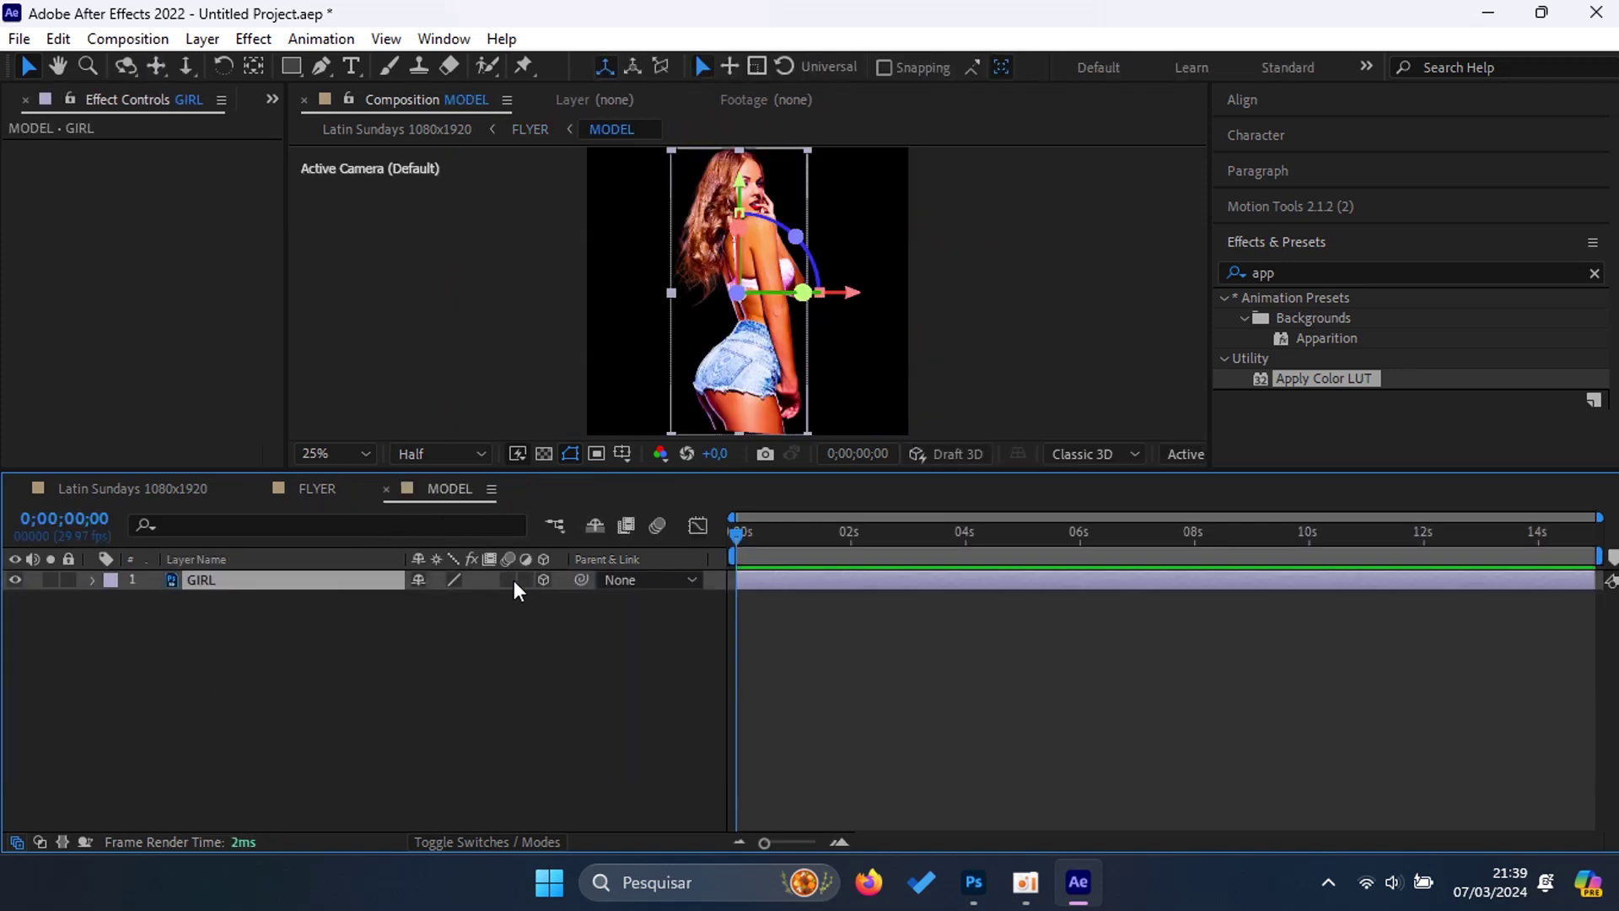
pyautogui.click(381, 489)
# Step: Make both LIGHT layers and SHADOW's Camada 2 3D with motion blur
pyautogui.doubleClick(230, 661)
pyautogui.hotkey('ctrl', 'a')
pyautogui.click(543, 580)
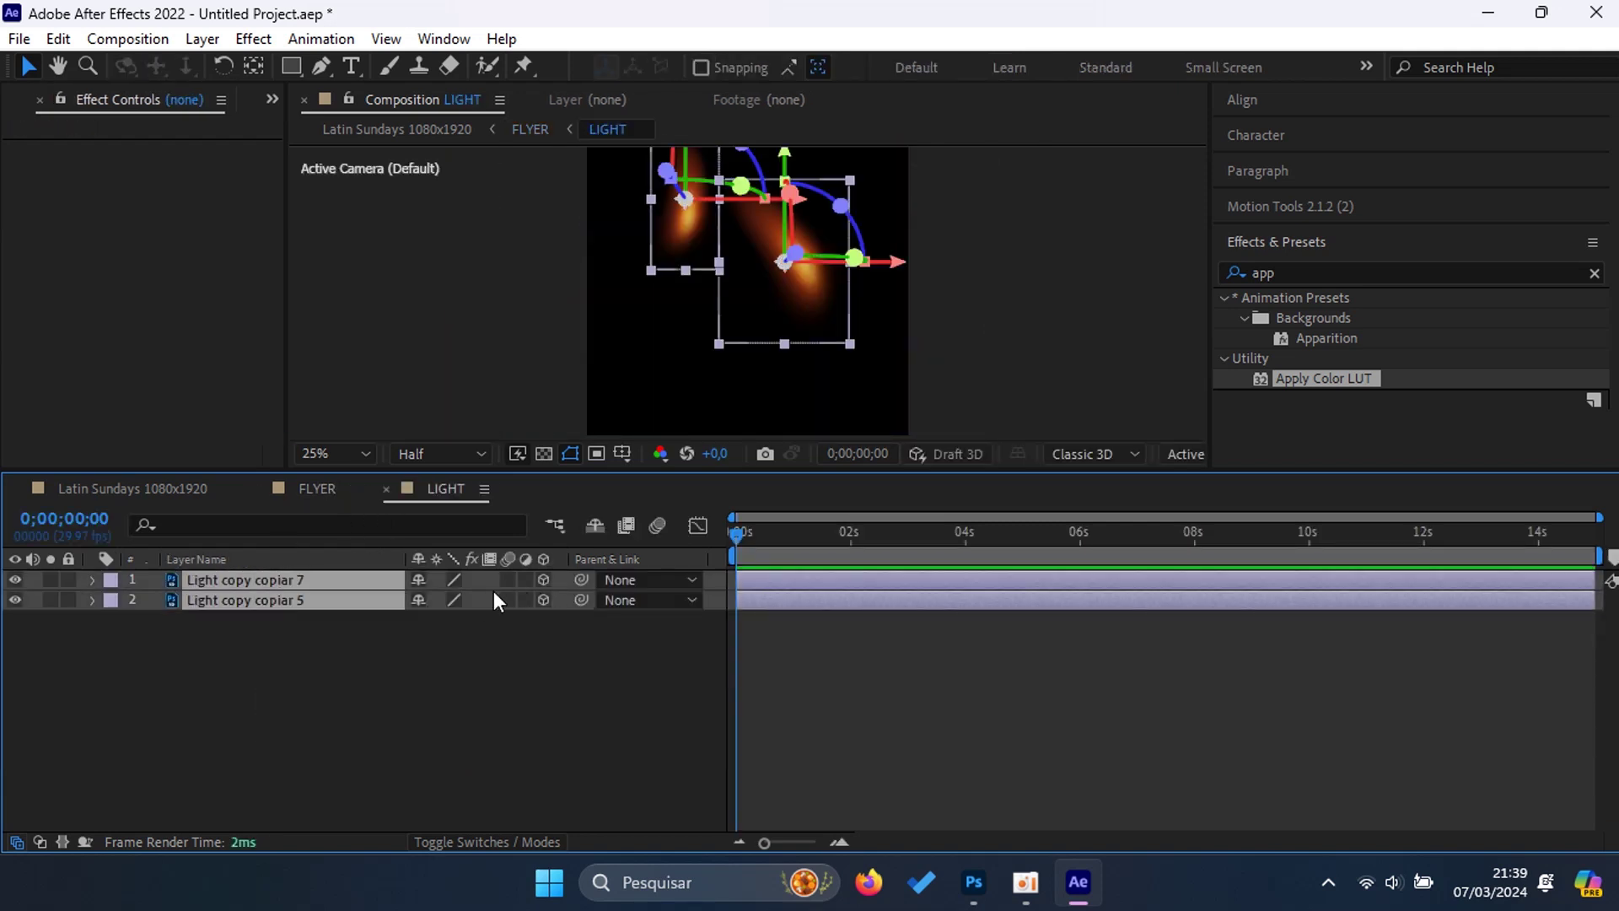
pyautogui.click(508, 580)
pyautogui.click(386, 489)
pyautogui.doubleClick(229, 633)
pyautogui.hotkey('ctrl', 'a')
pyautogui.click(543, 580)
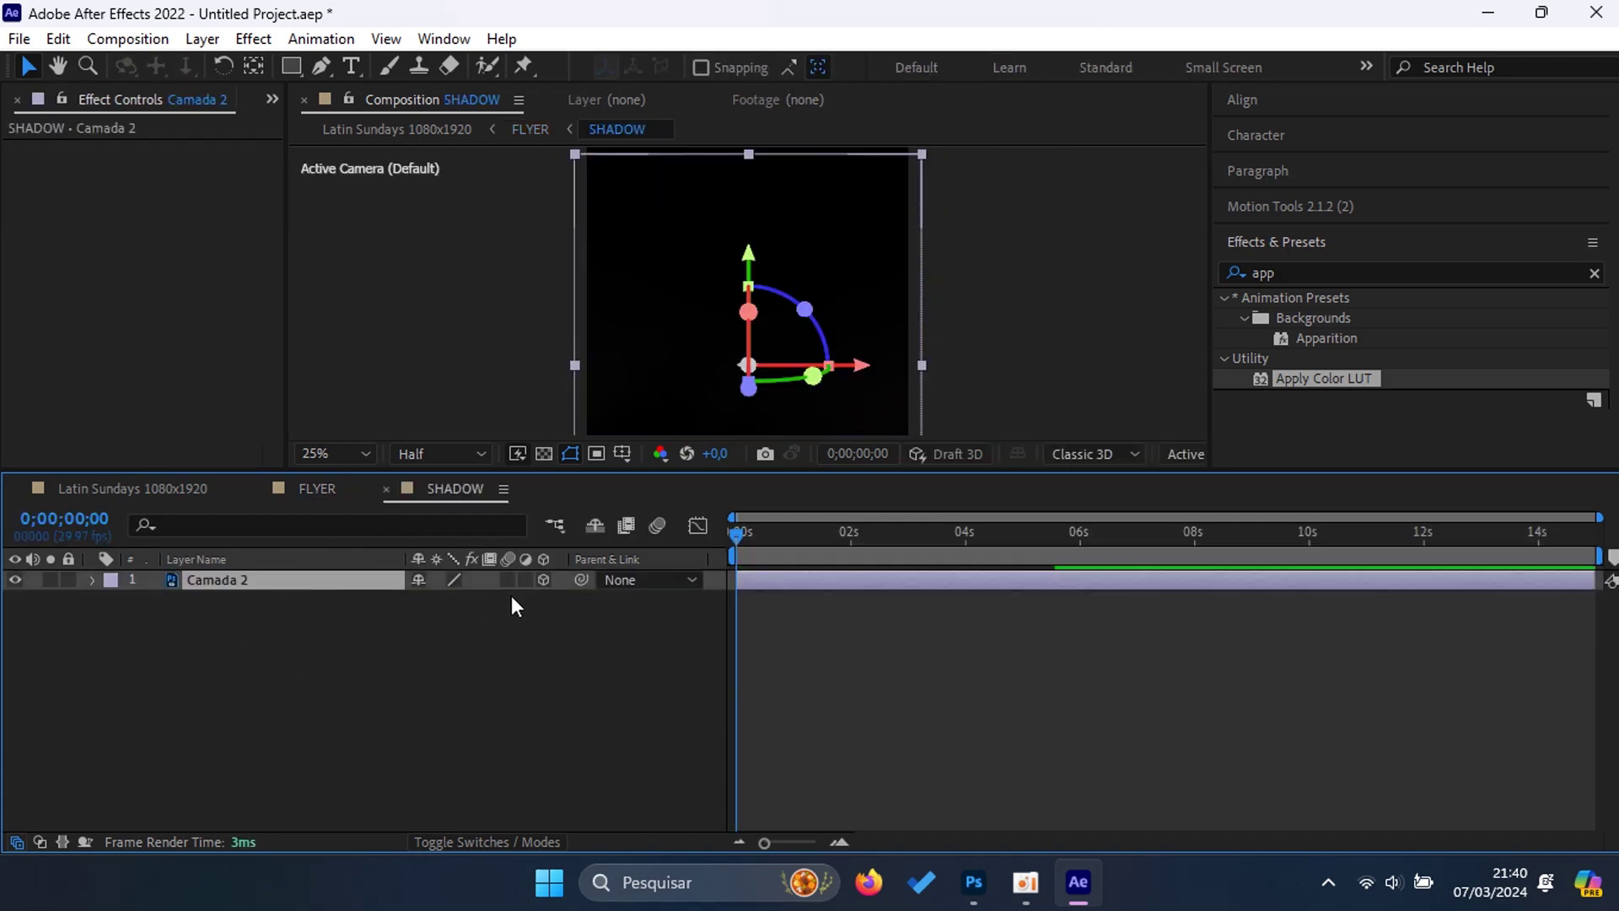
pyautogui.click(508, 580)
pyautogui.click(386, 489)
# Step: Make the TITLE layer 3D with motion blur
pyautogui.doubleClick(222, 620)
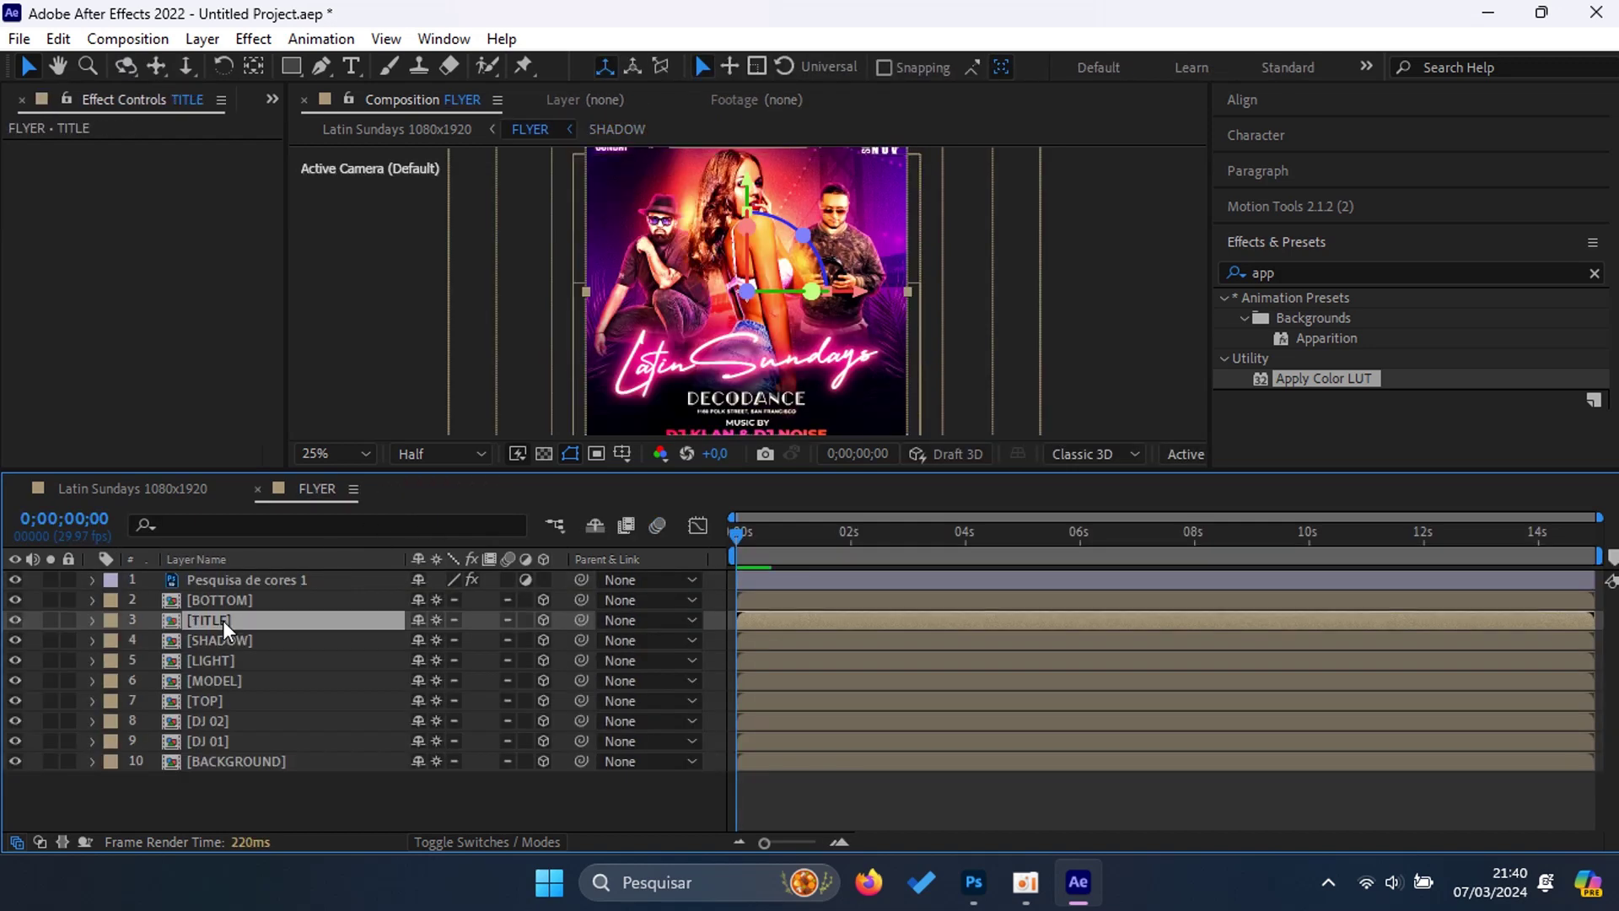
pyautogui.click(543, 580)
pyautogui.click(508, 580)
pyautogui.click(386, 489)
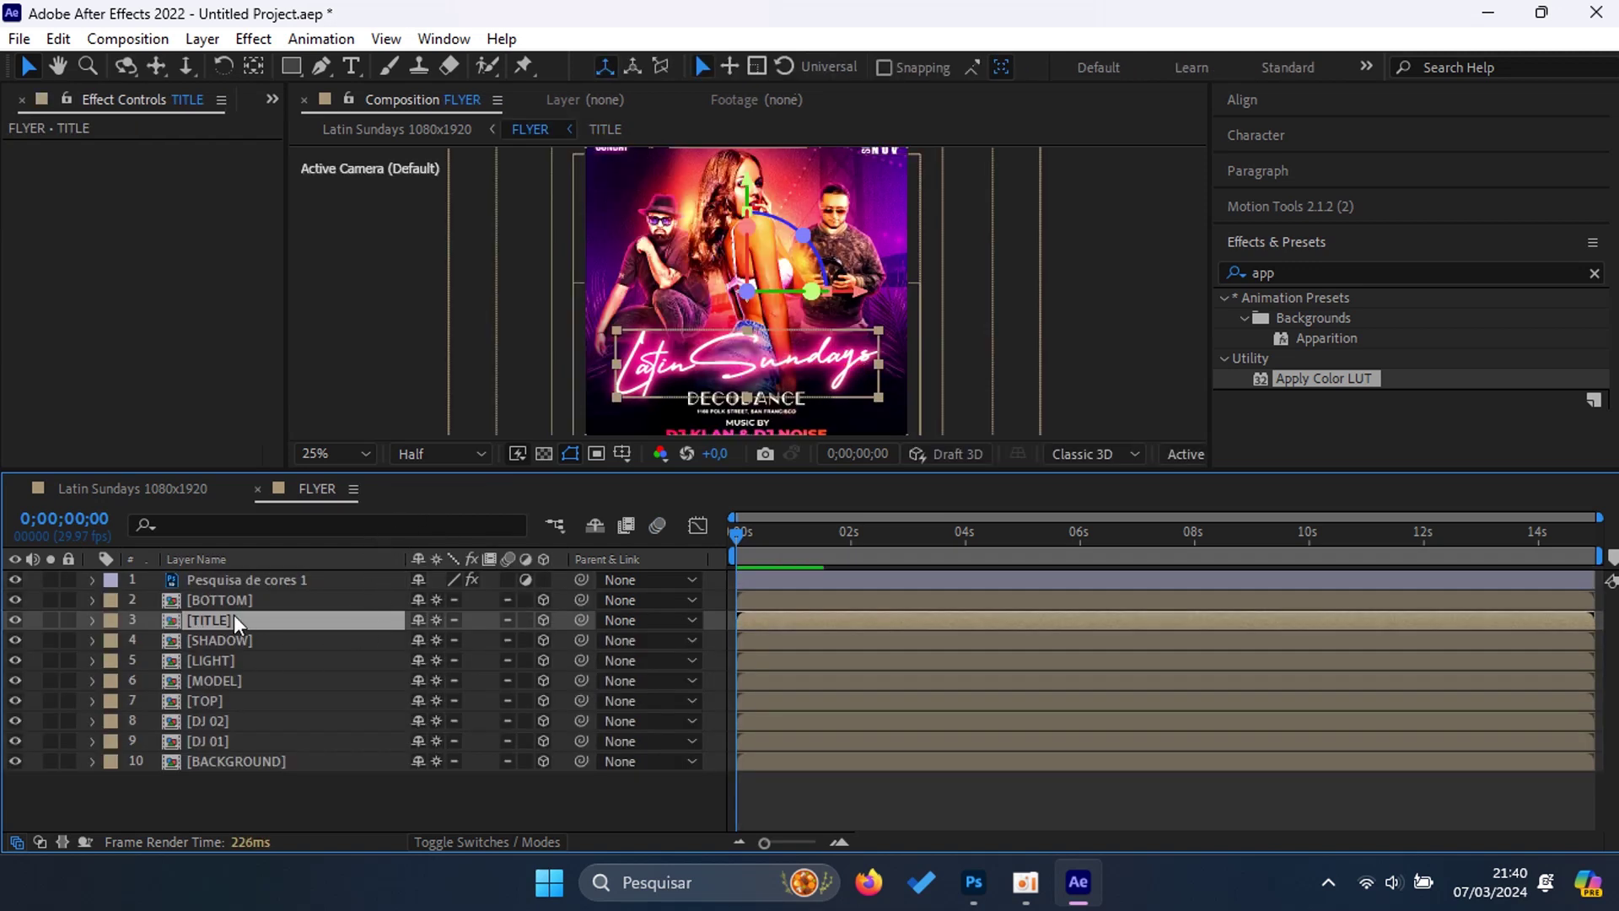
# Step: Make all five BOTTOM layers 3D, with motion blur on the three PSD layers
pyautogui.doubleClick(255, 601)
pyautogui.moveTo(269, 727); pyautogui.dragTo(391, 565)
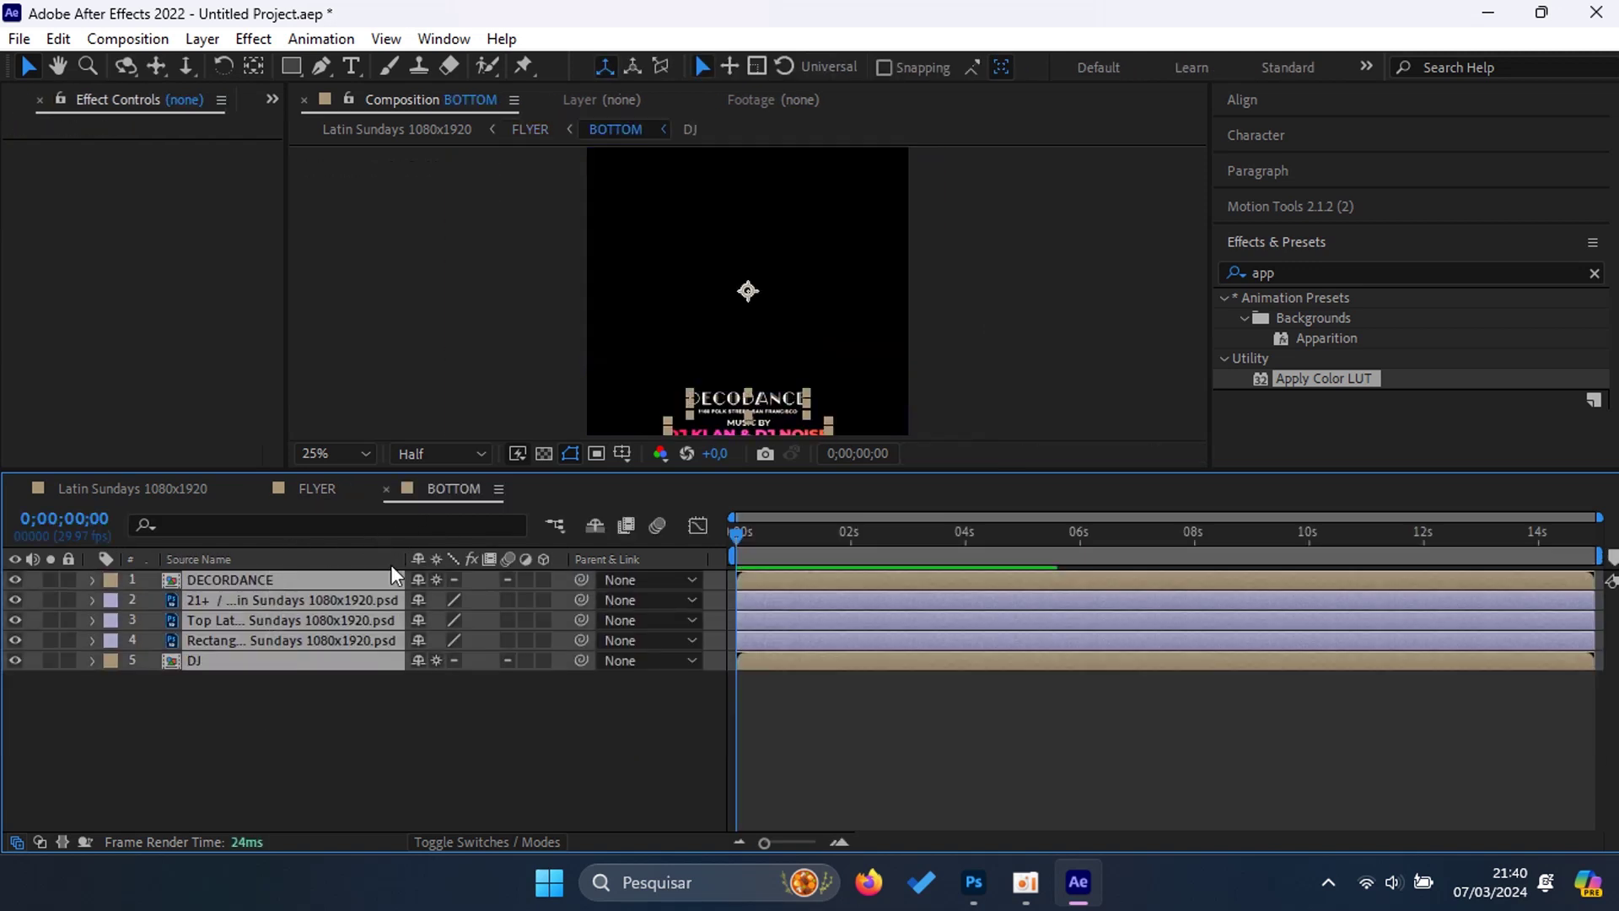
pyautogui.click(543, 580)
pyautogui.click(508, 600)
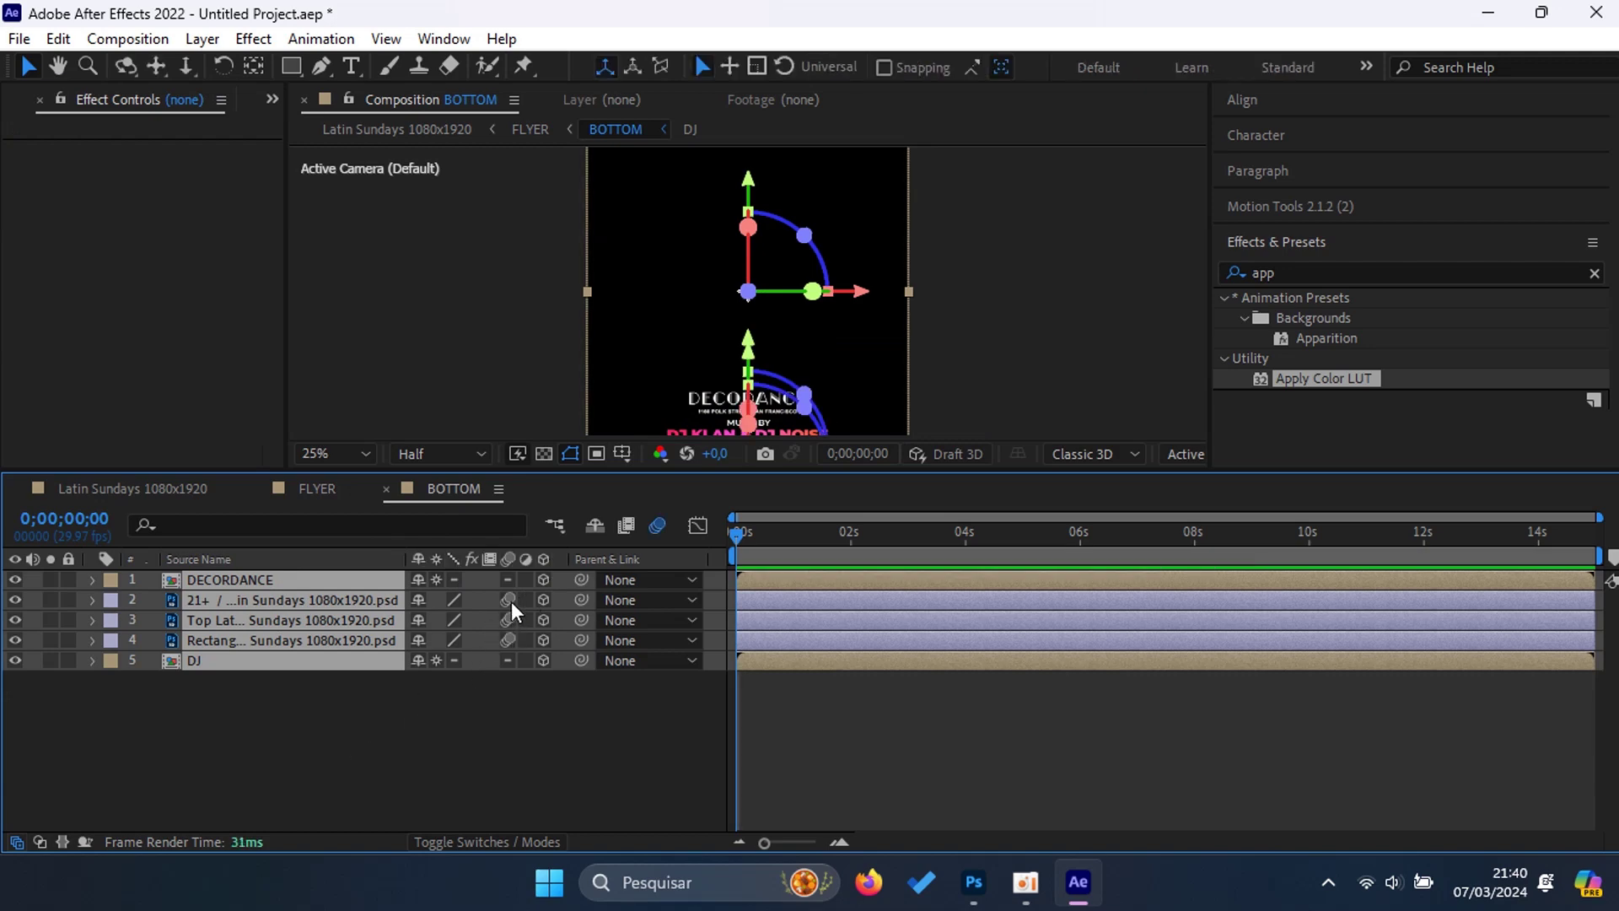
pyautogui.click(231, 695)
# Step: Make both layers in the DJ and DECORDANCE precomps 3D, then return to FLYER
pyautogui.click(226, 659)
pyautogui.doubleClick(226, 659)
pyautogui.moveTo(257, 707); pyautogui.dragTo(553, 594)
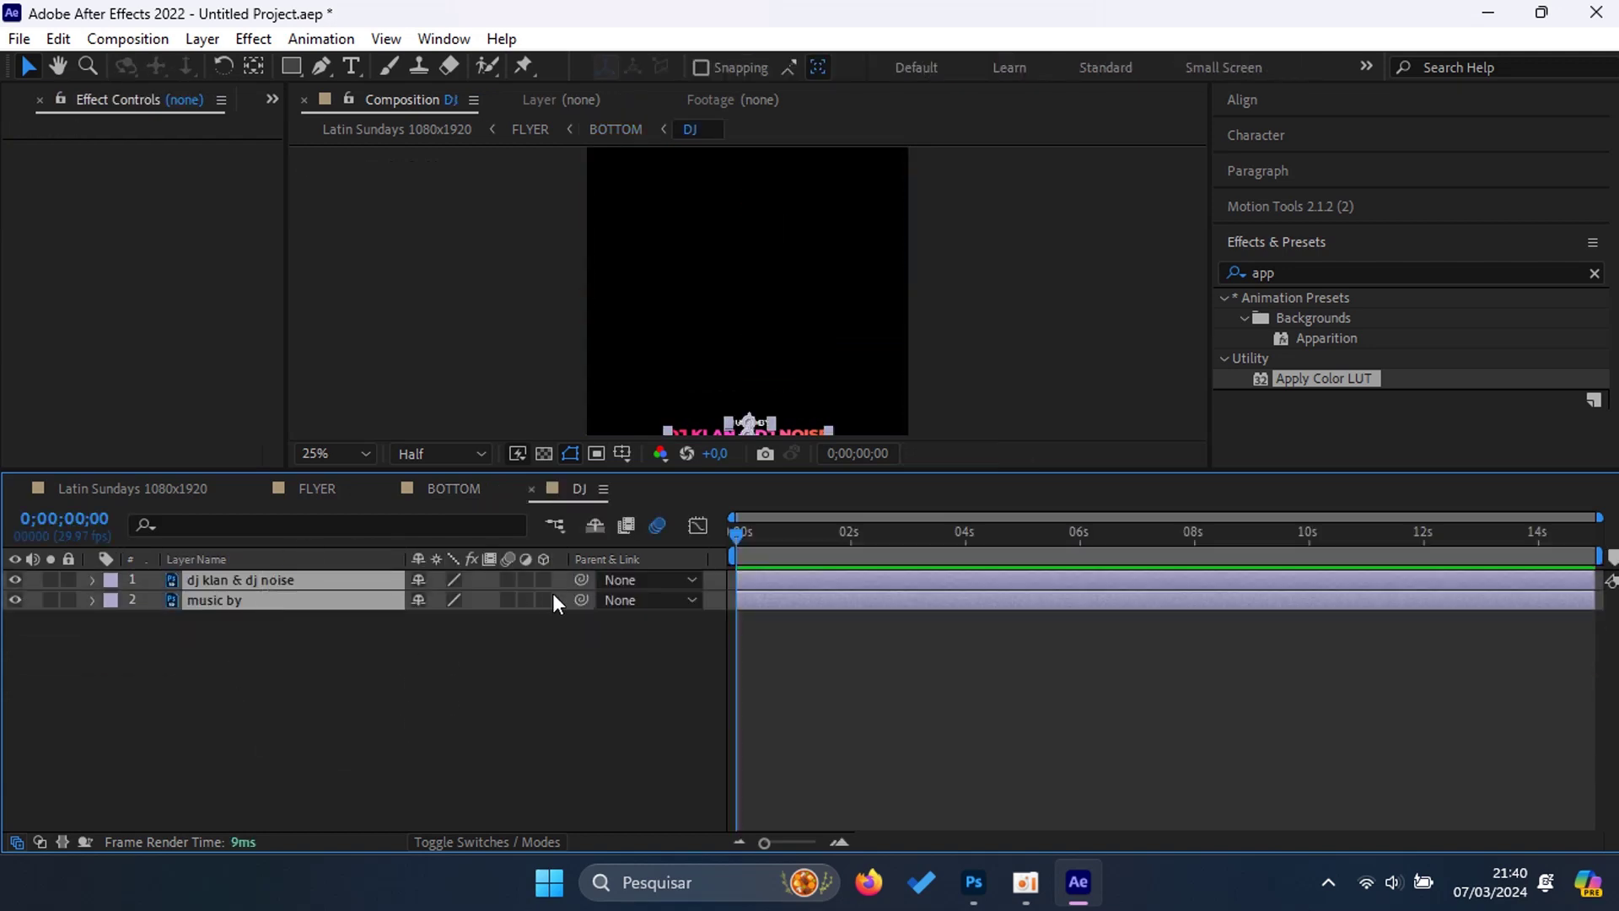
pyautogui.click(543, 580)
pyautogui.click(532, 489)
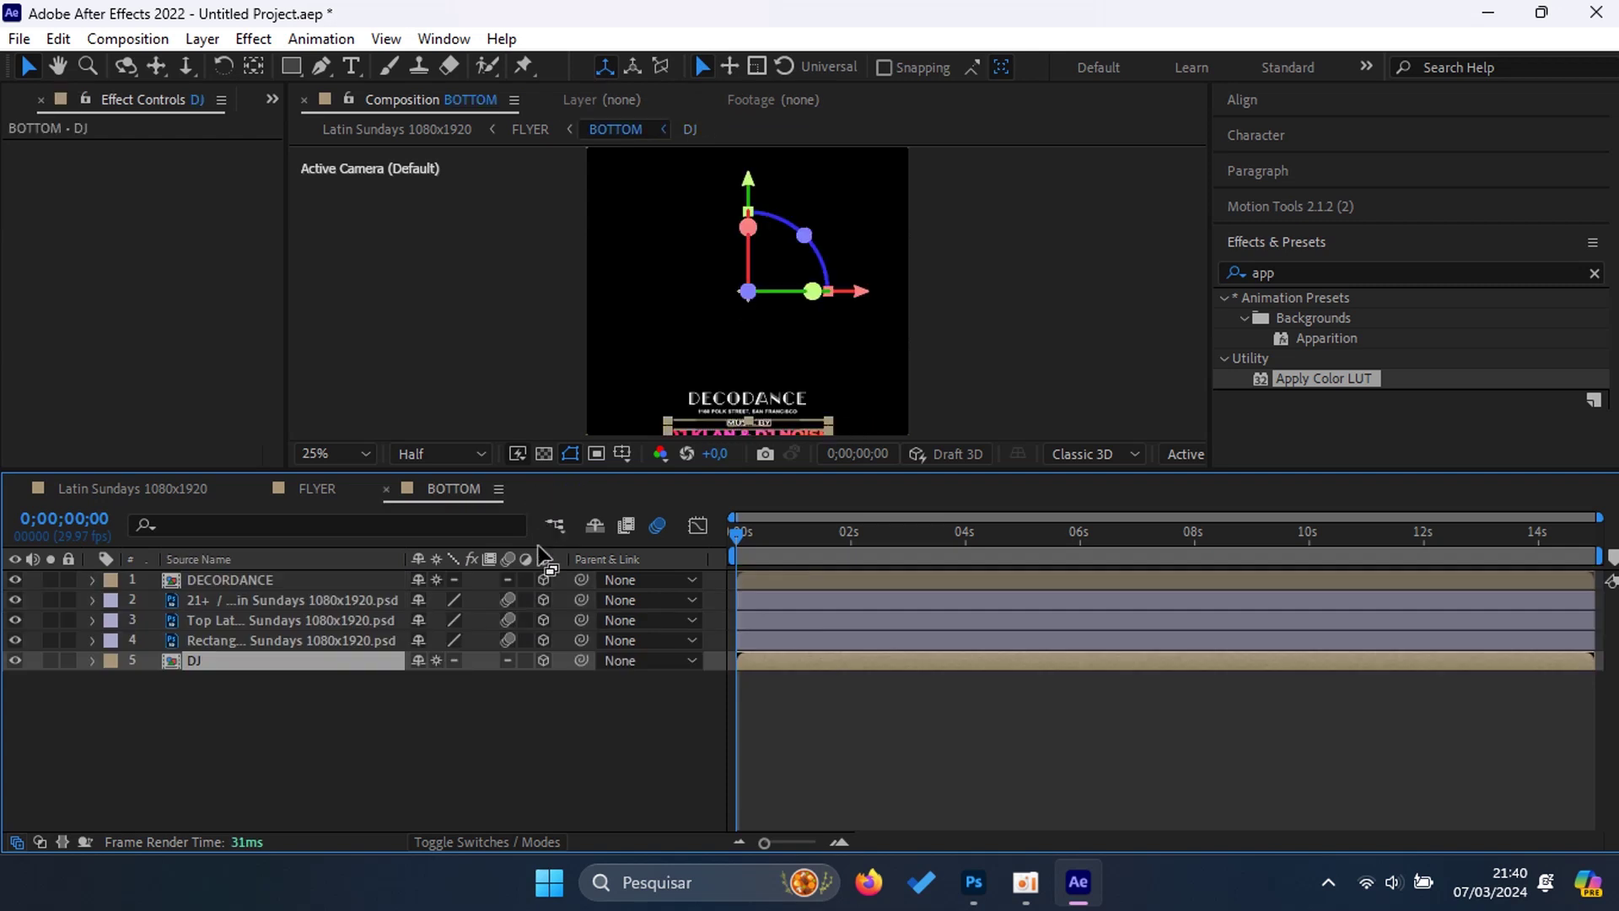
pyautogui.doubleClick(250, 577)
pyautogui.hotkey('ctrl', 'a')
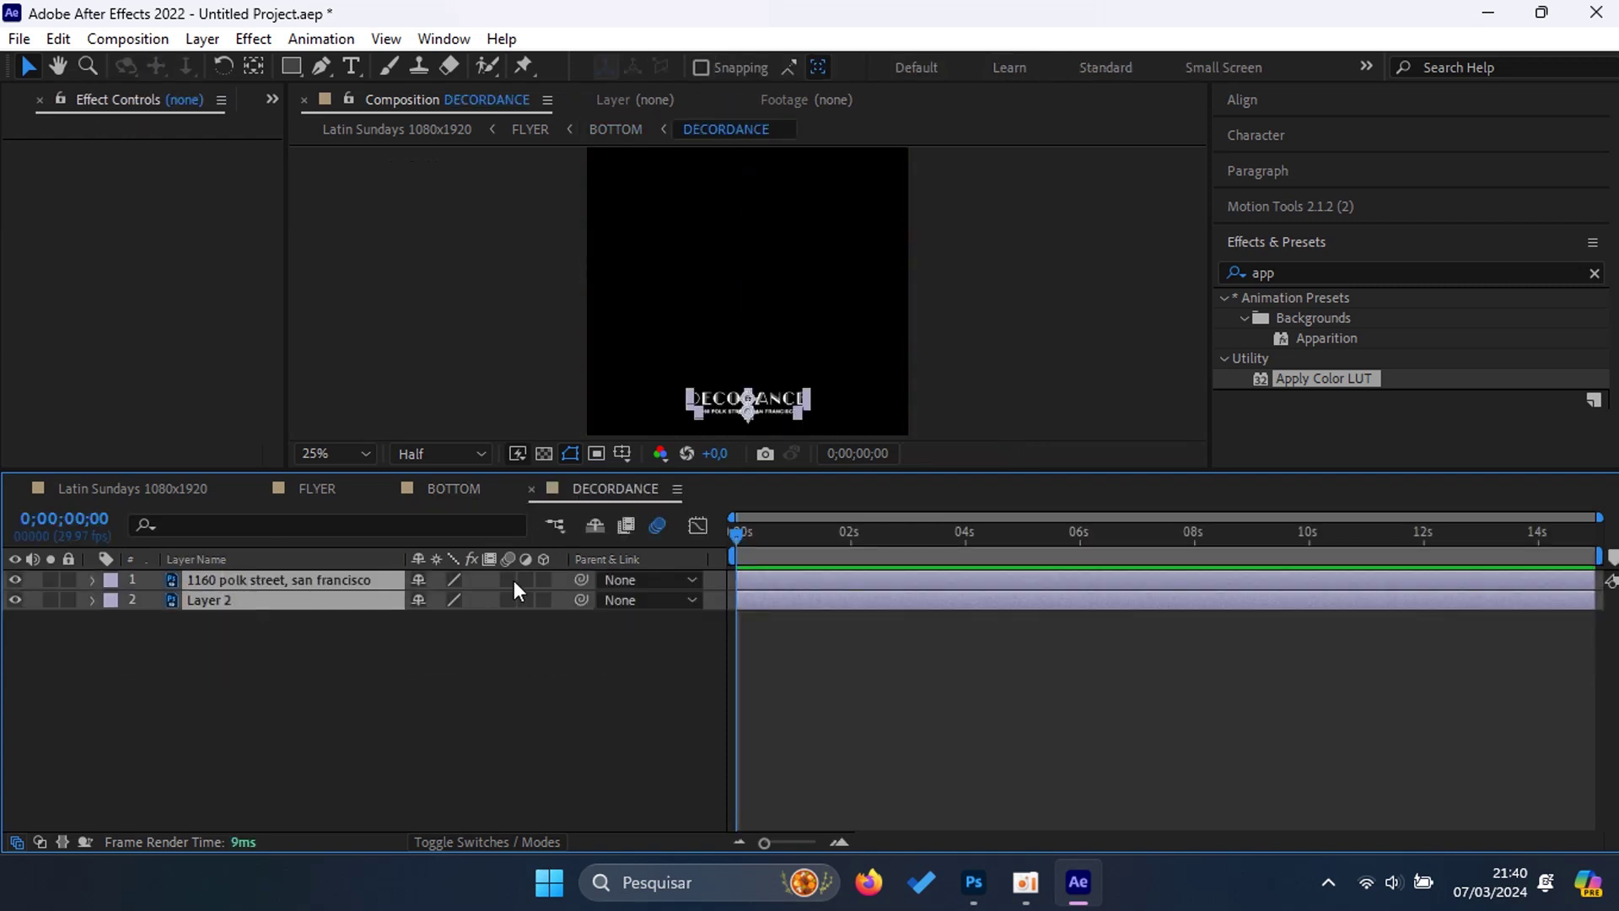
pyautogui.click(543, 580)
pyautogui.click(531, 489)
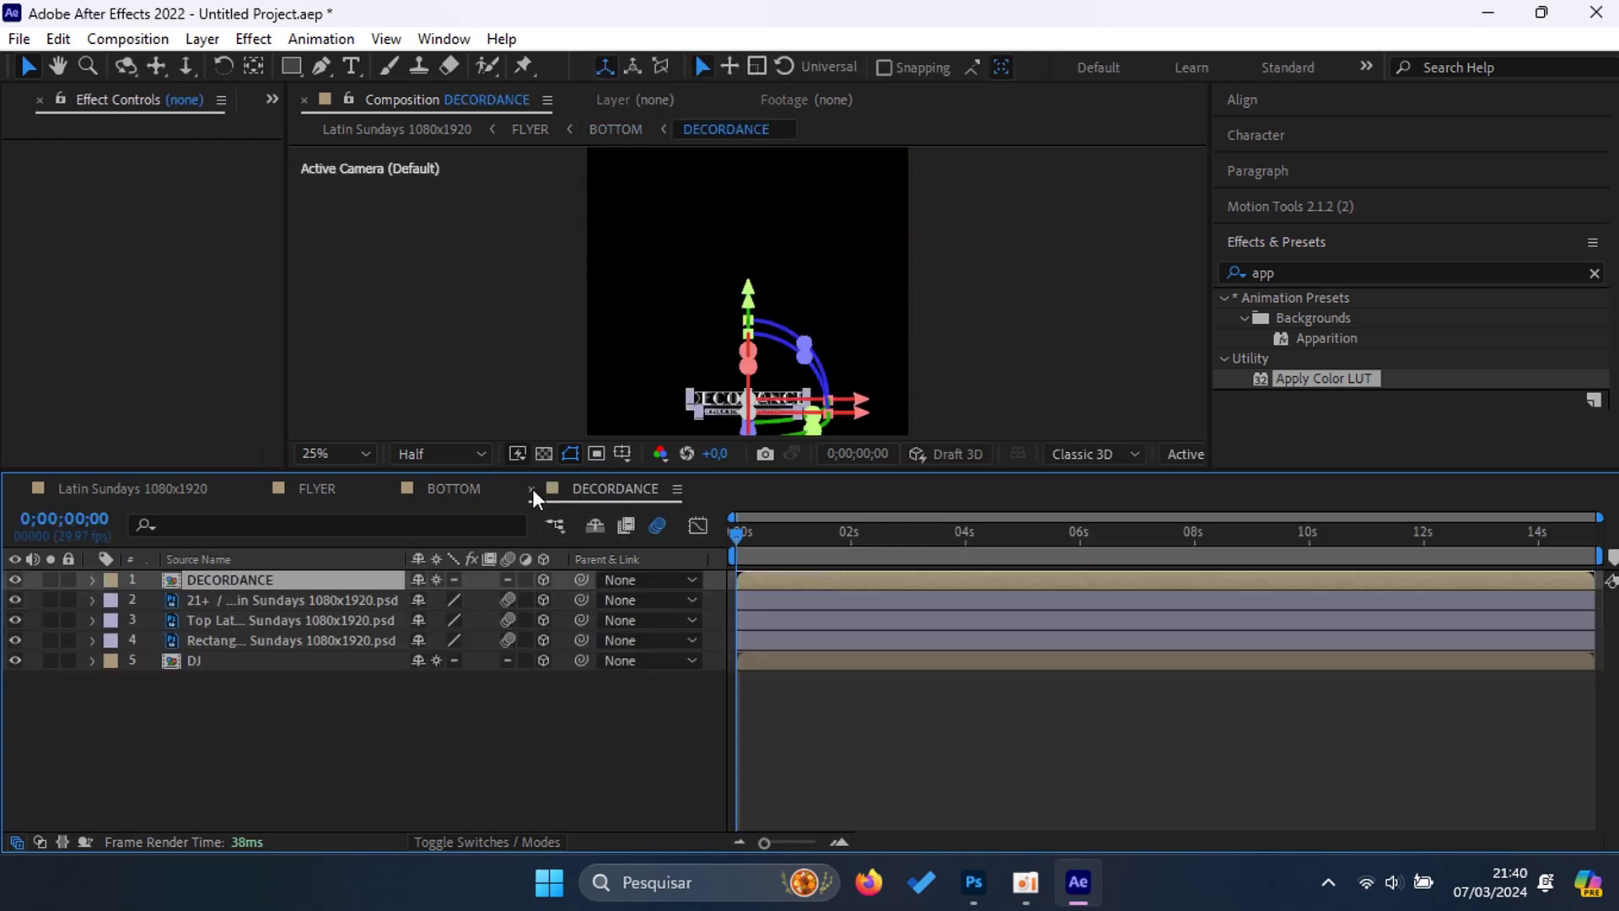
pyautogui.click(386, 489)
pyautogui.click(264, 795)
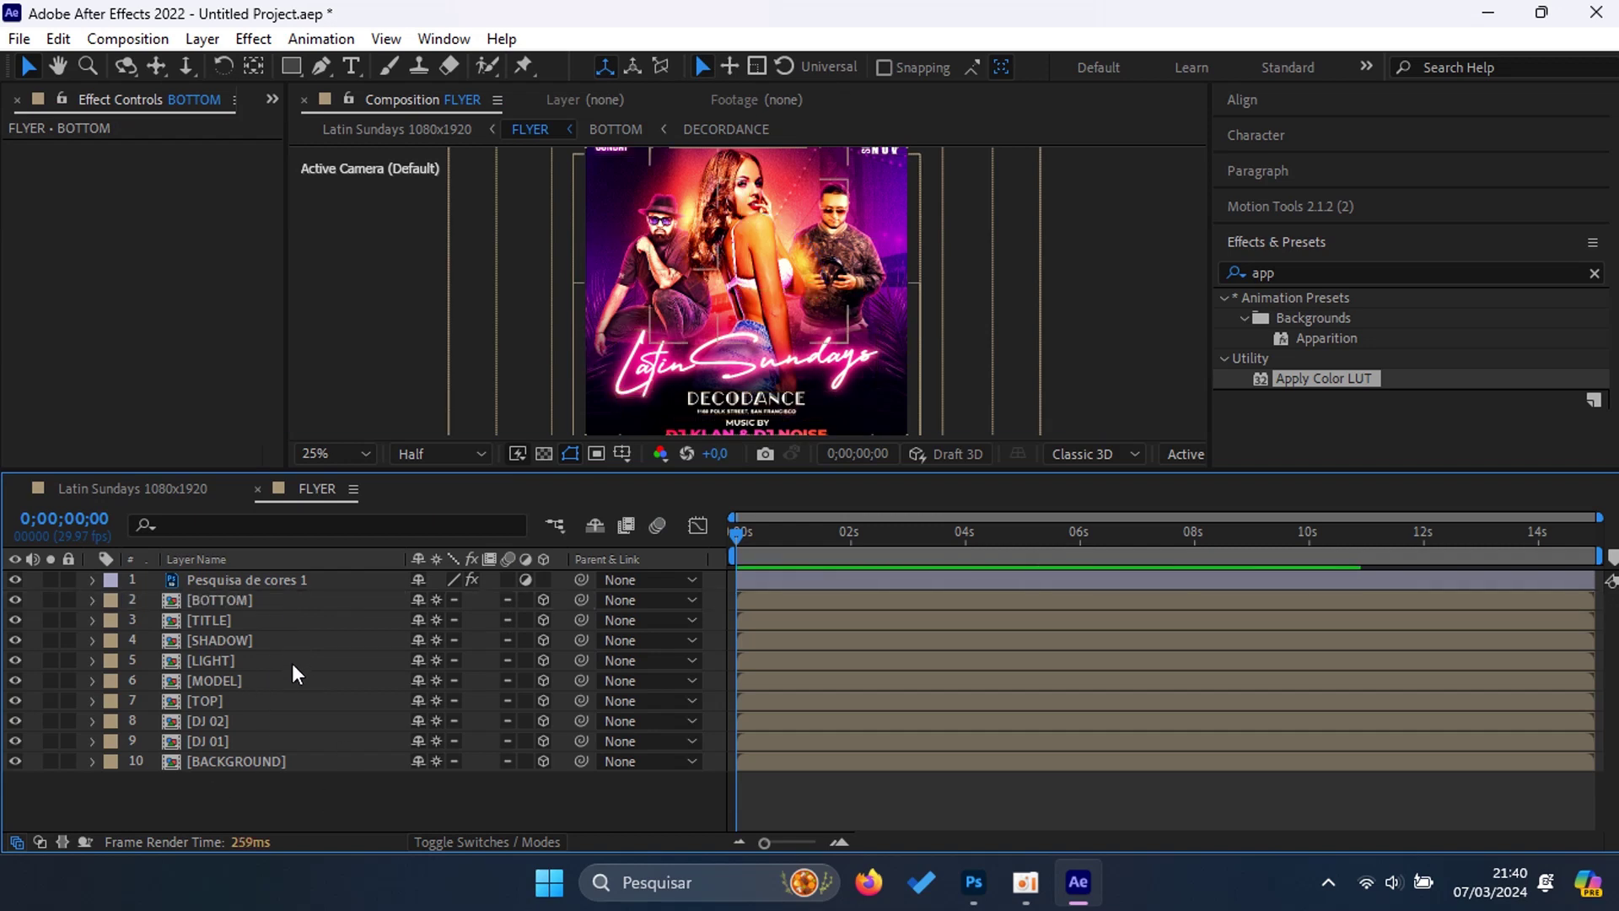
# Step: Select layers BOTTOM through BACKGROUND and launch the Swiss_Knife.jsxbin script
pyautogui.moveTo(234, 811); pyautogui.dragTo(231, 607)
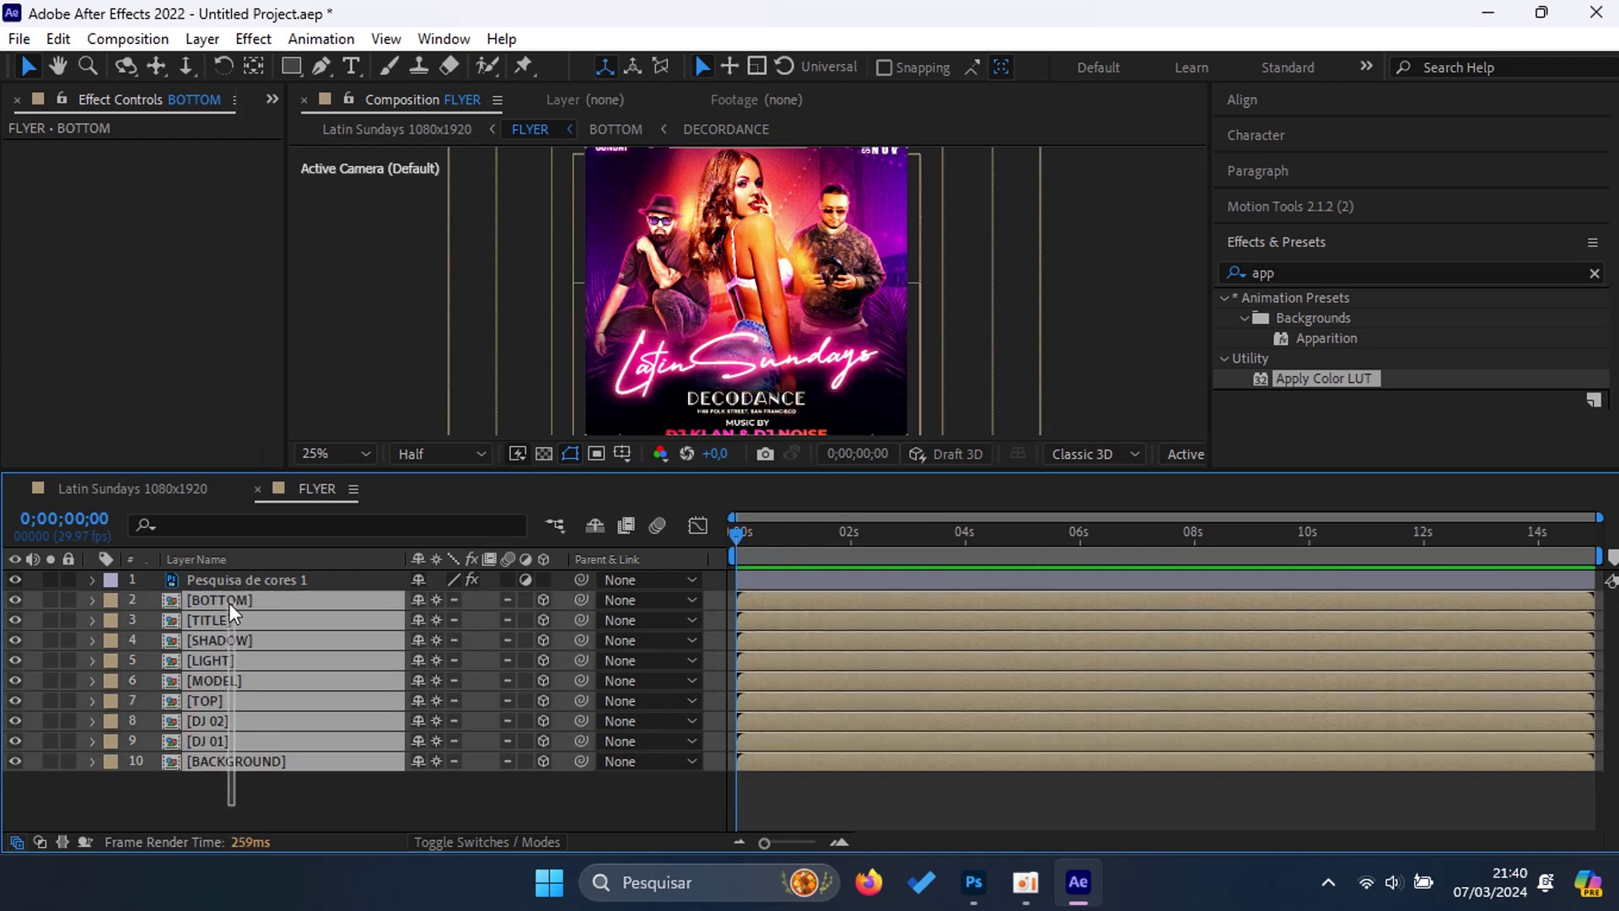
pyautogui.click(445, 39)
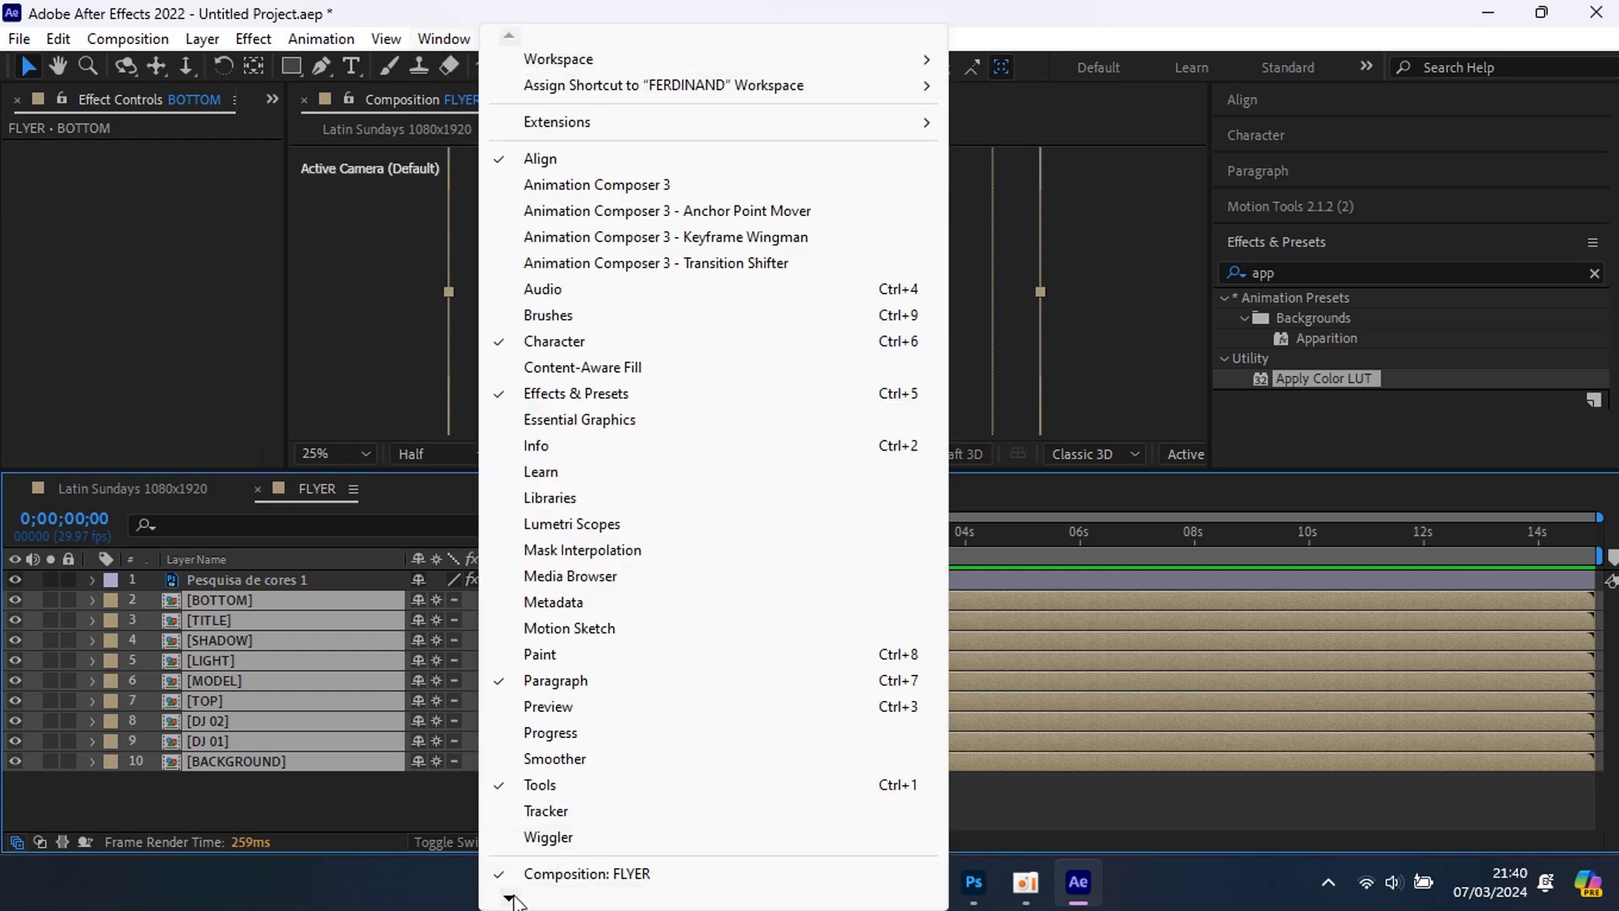
pyautogui.moveTo(509, 897)
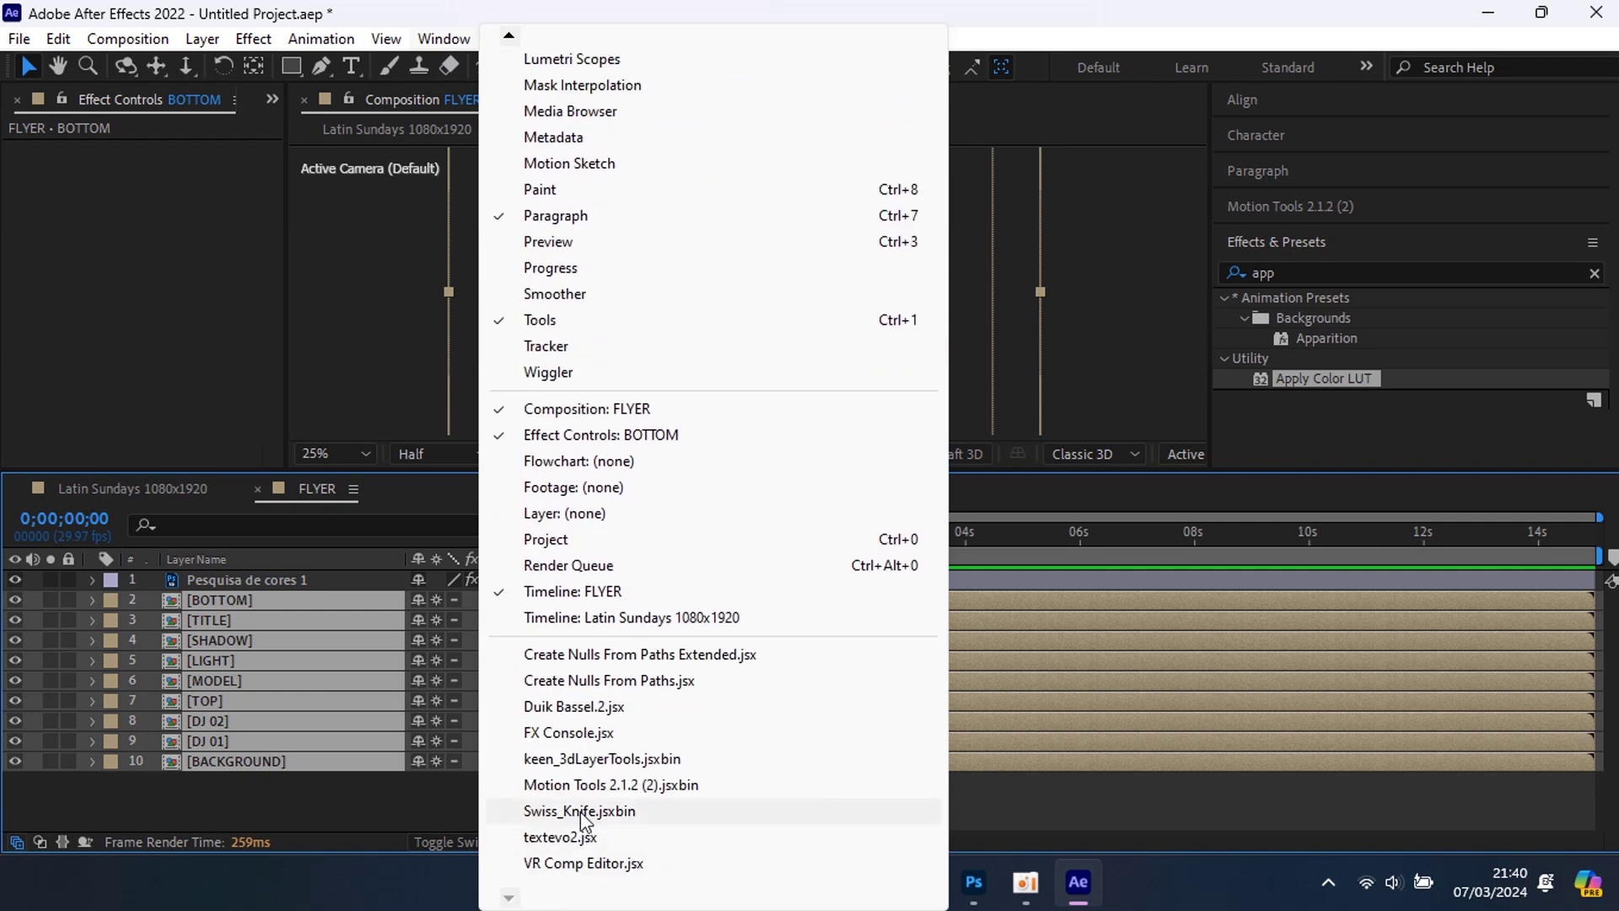
pyautogui.click(580, 811)
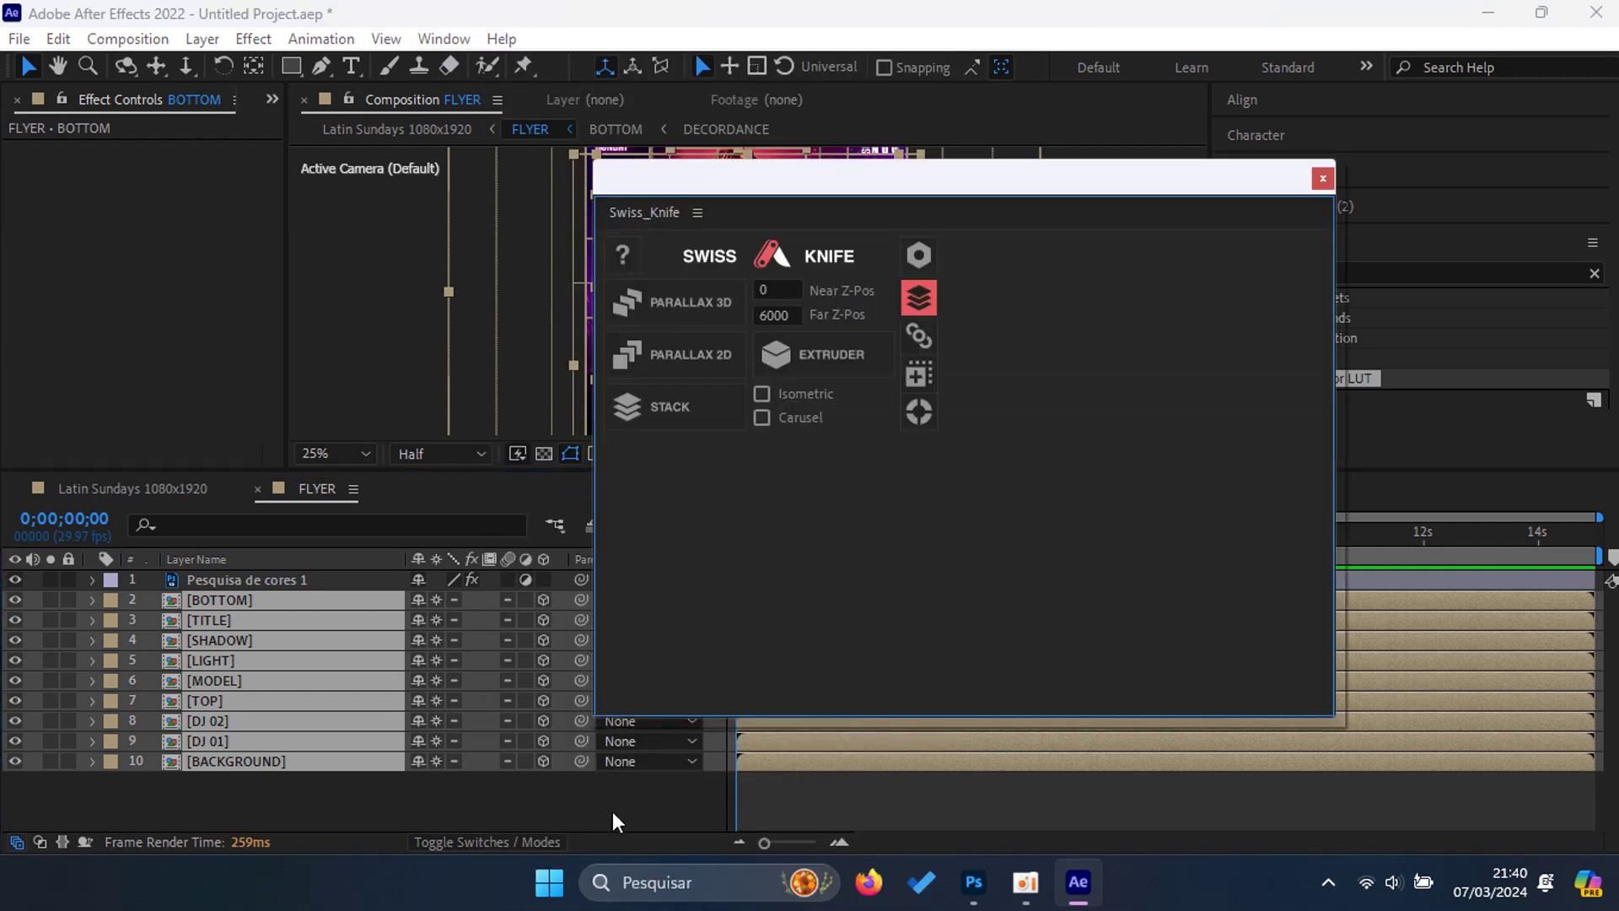
# Step: Run Parallax 3D with Far Z-Pos 6000, adding a Parallax Null and 3D Parallax Camera
pyautogui.moveTo(816, 189); pyautogui.dragTo(1039, 199)
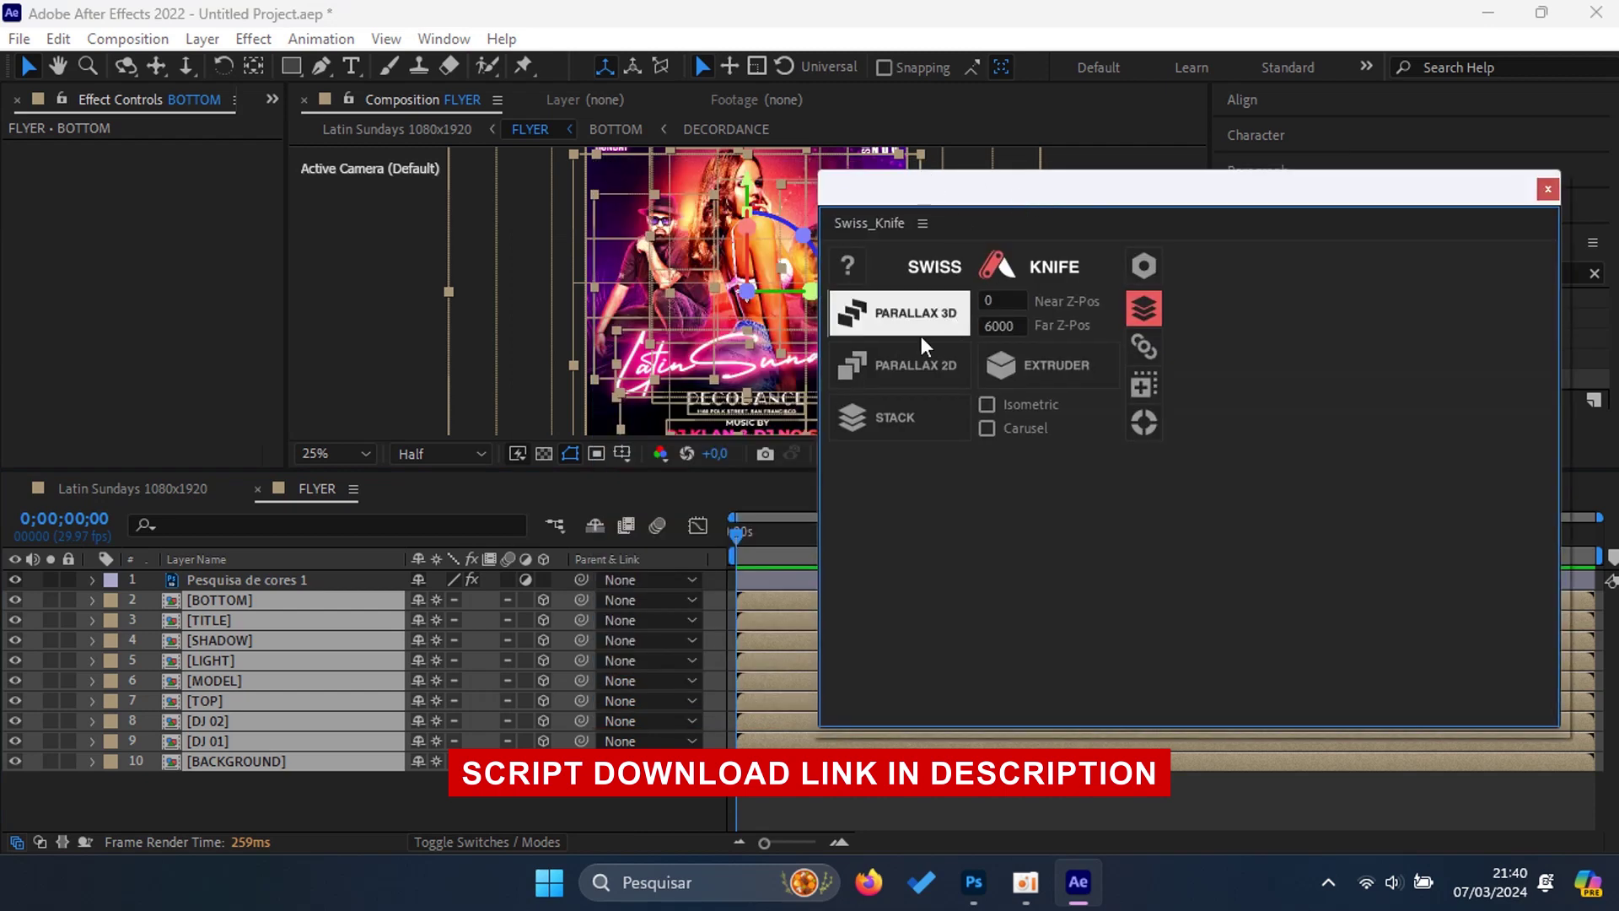
pyautogui.doubleClick(992, 327)
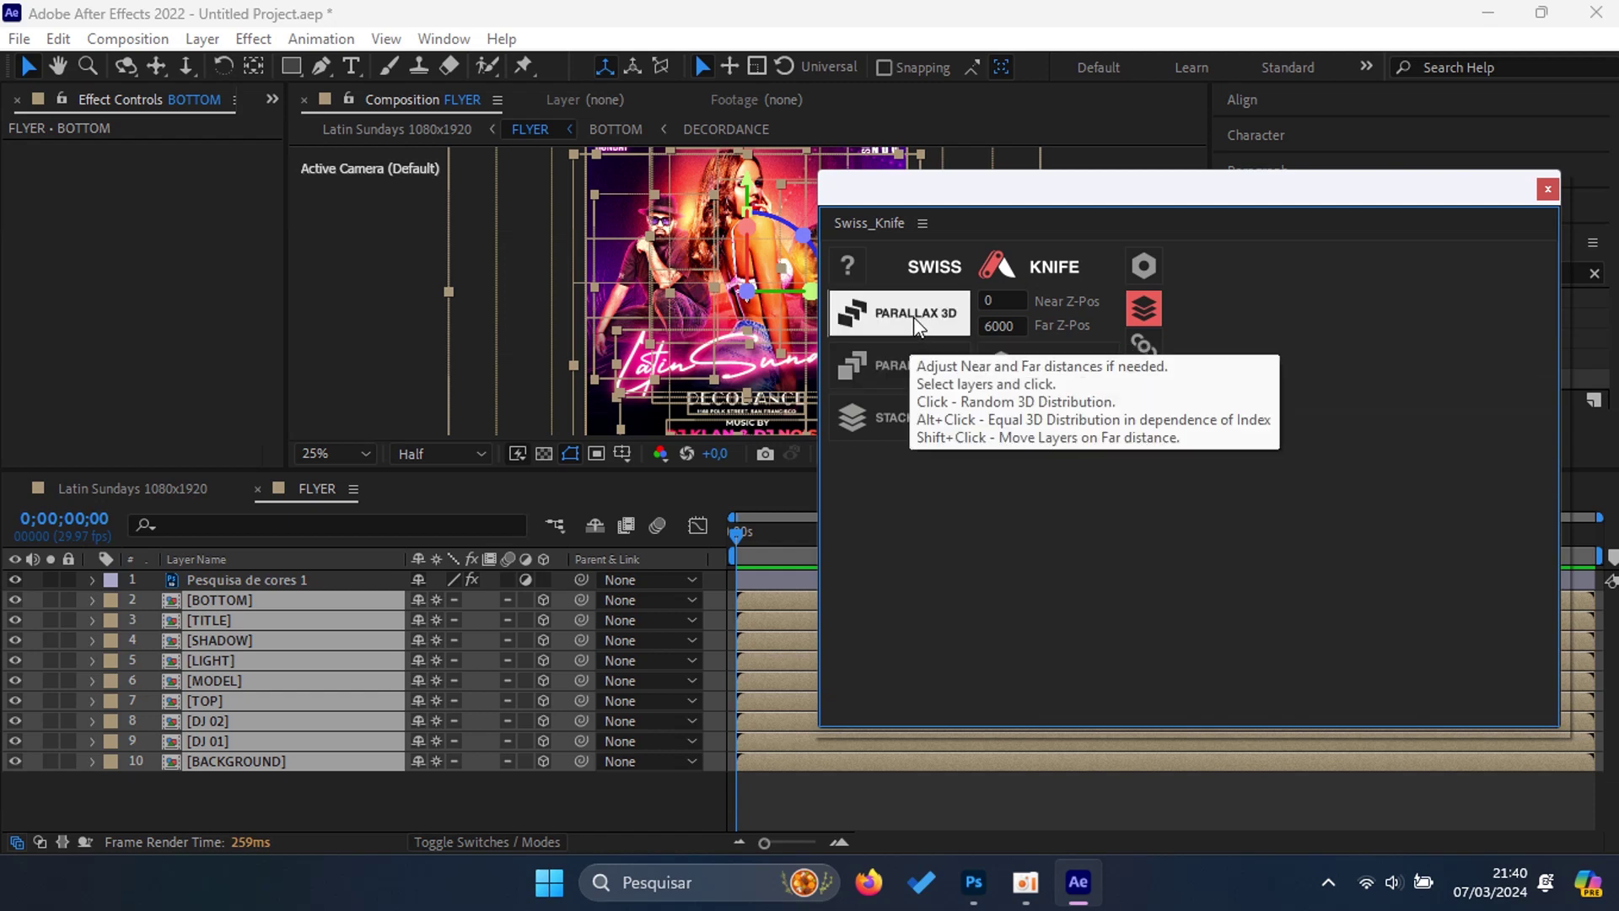
pyautogui.click(914, 316)
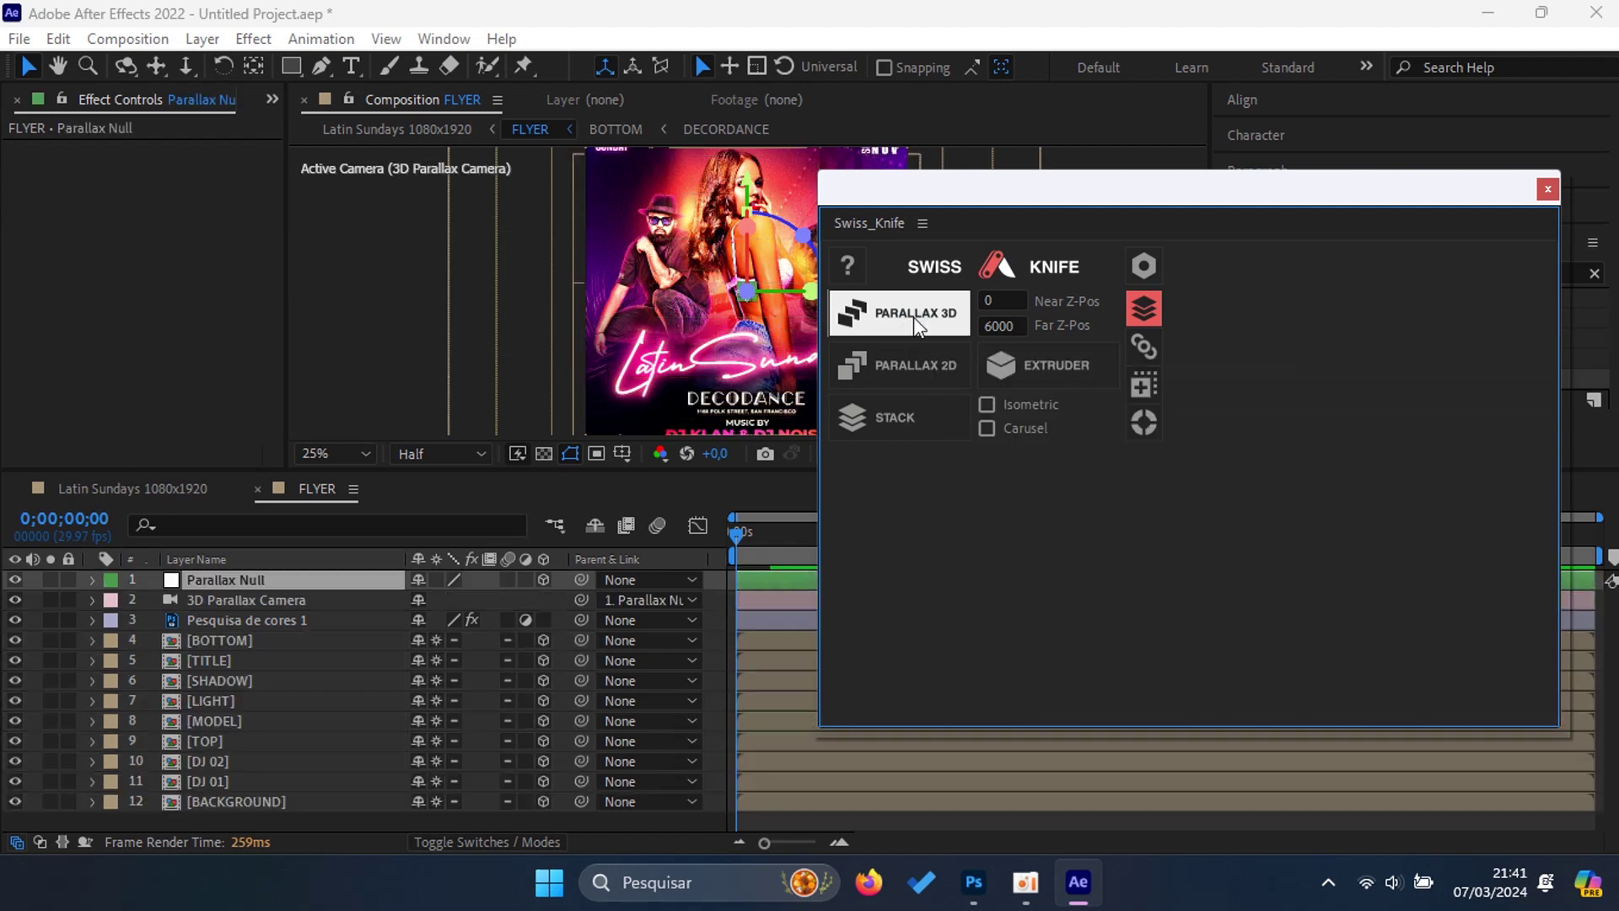
# Step: Widen the composition viewer and switch it to a 2 Views layout
pyautogui.moveTo(1251, 197)
pyautogui.mouseDown()
pyautogui.moveTo(1435, 182)
pyautogui.moveTo(1275, 546)
pyautogui.mouseUp()
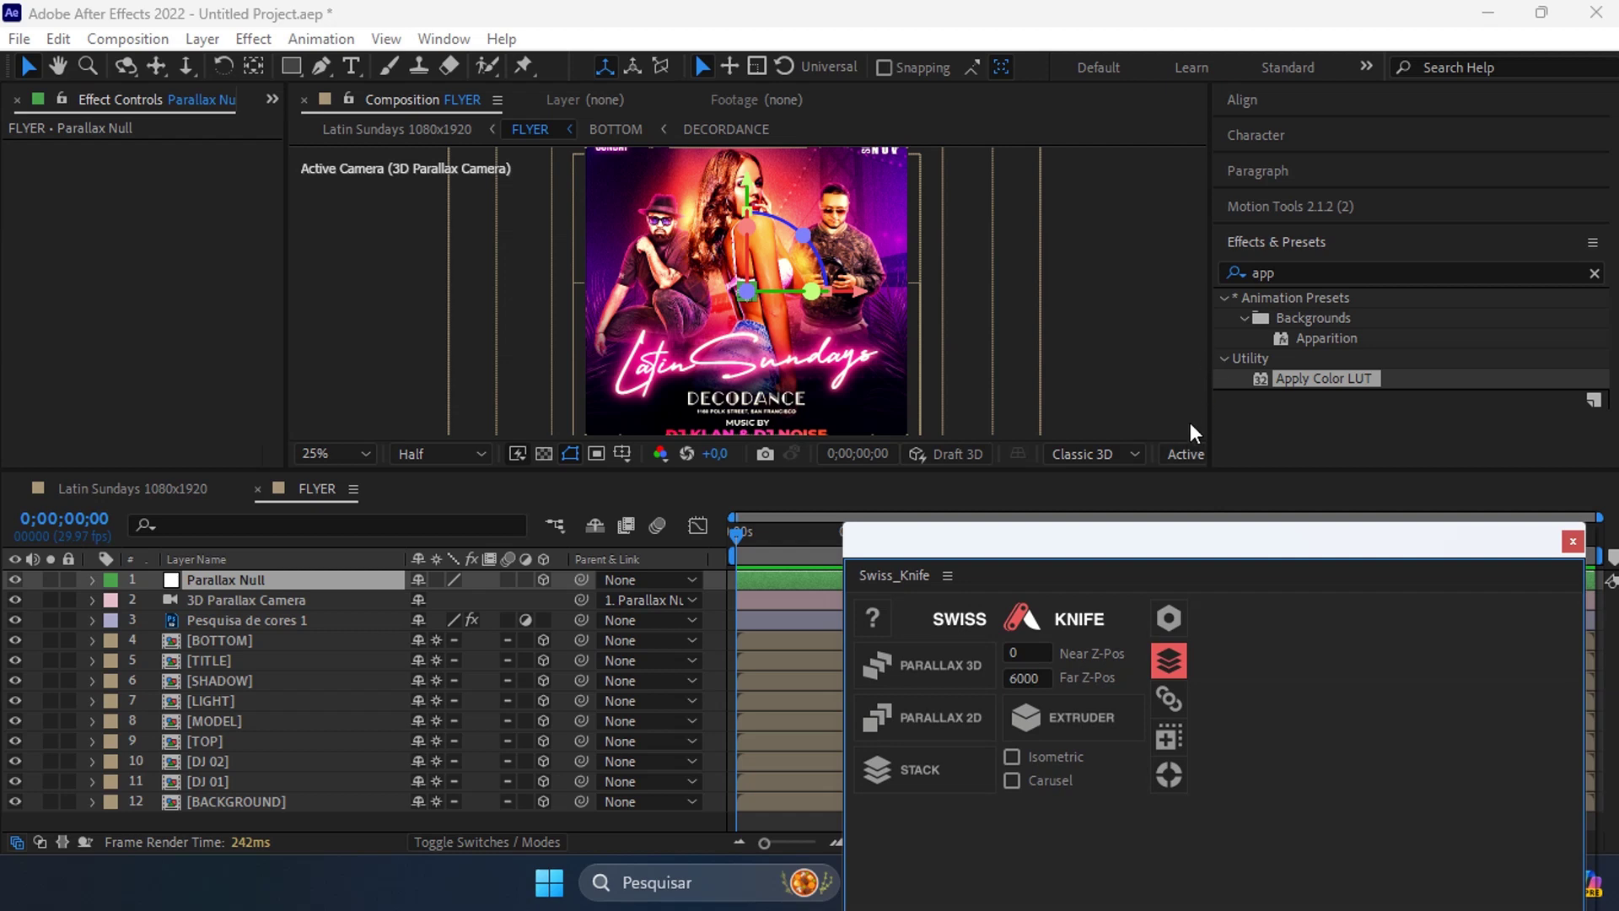
pyautogui.moveTo(1212, 400); pyautogui.dragTo(1451, 399)
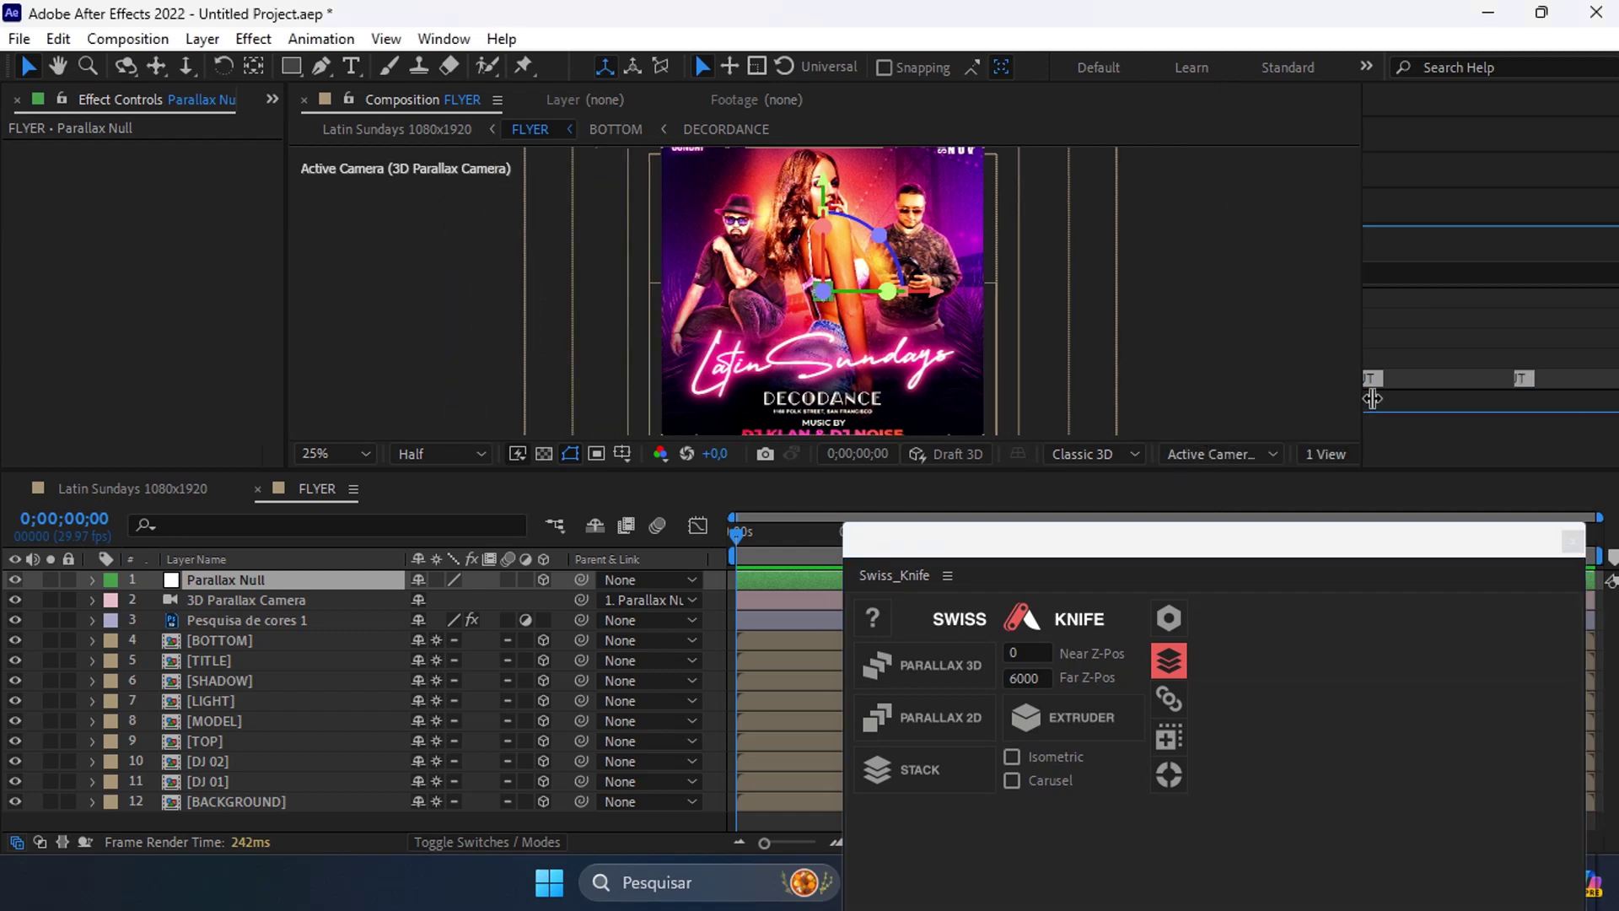
pyautogui.click(1387, 453)
pyautogui.click(1384, 499)
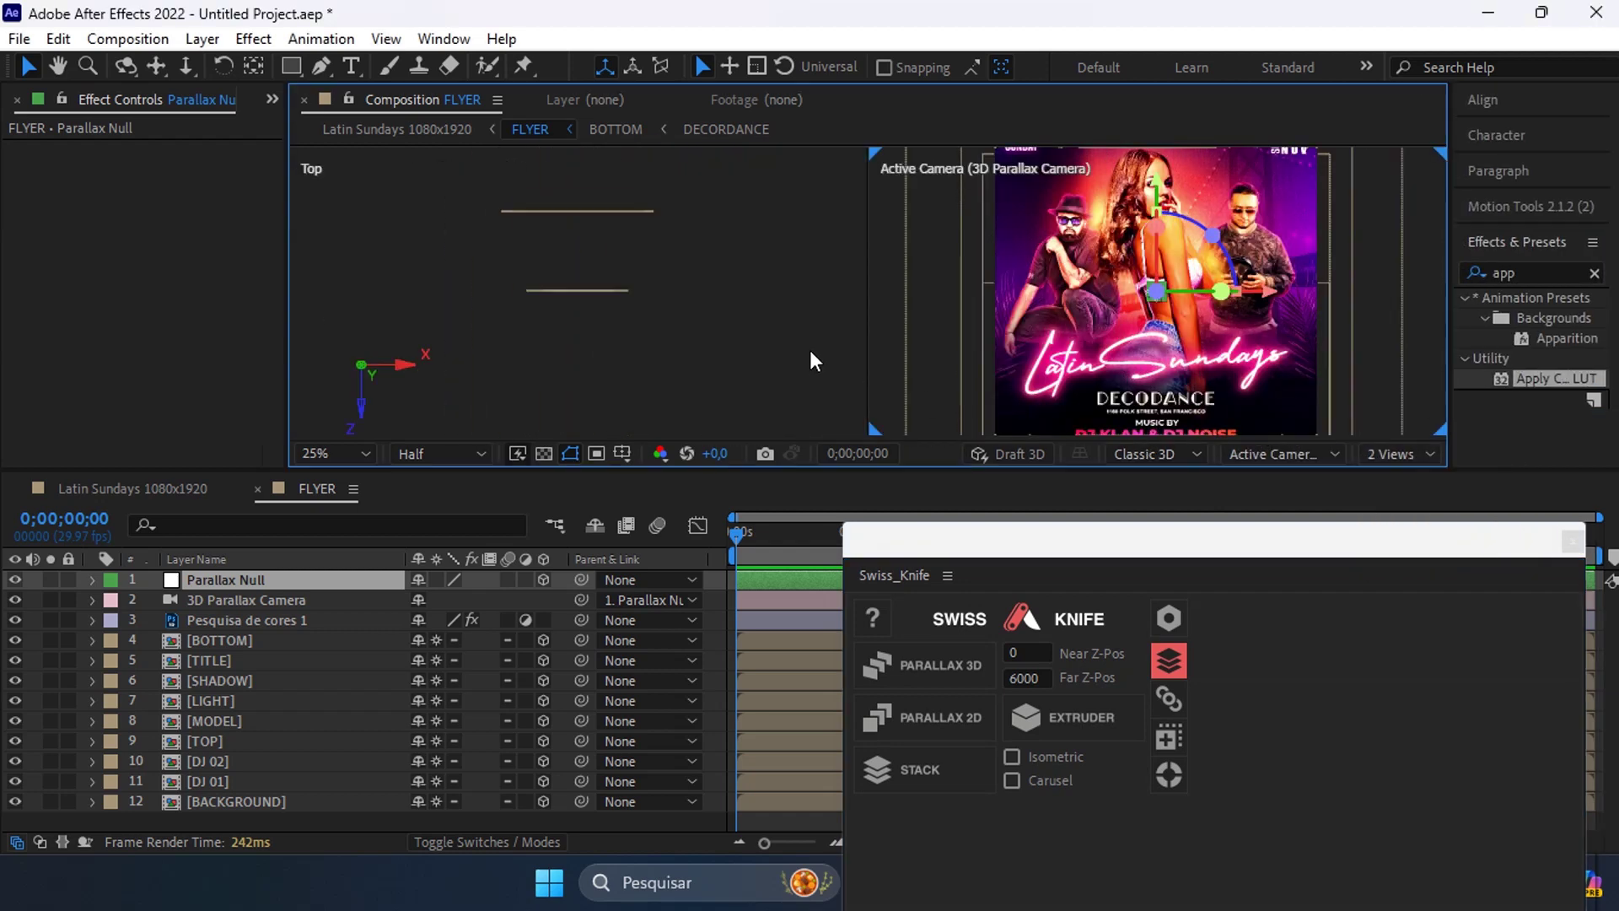
# Step: Frame the BACKGROUND layer and the 3D Parallax Camera in the Top view
pyautogui.scroll(-3, 595, 261)
pyautogui.scroll(-2, 645, 300)
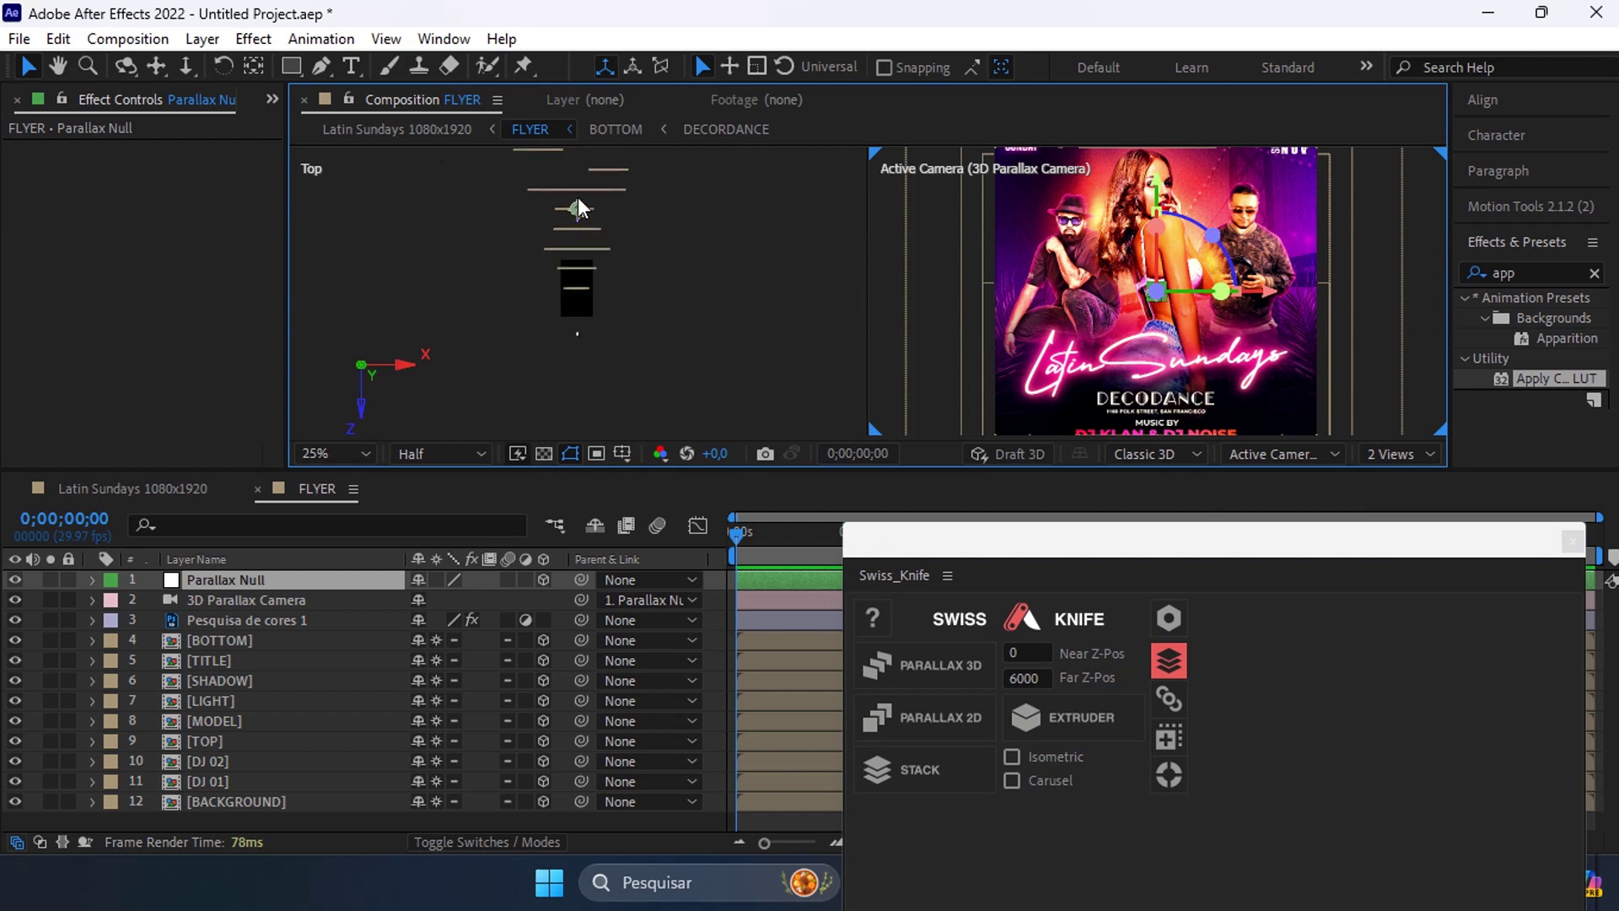
pyautogui.click(592, 218)
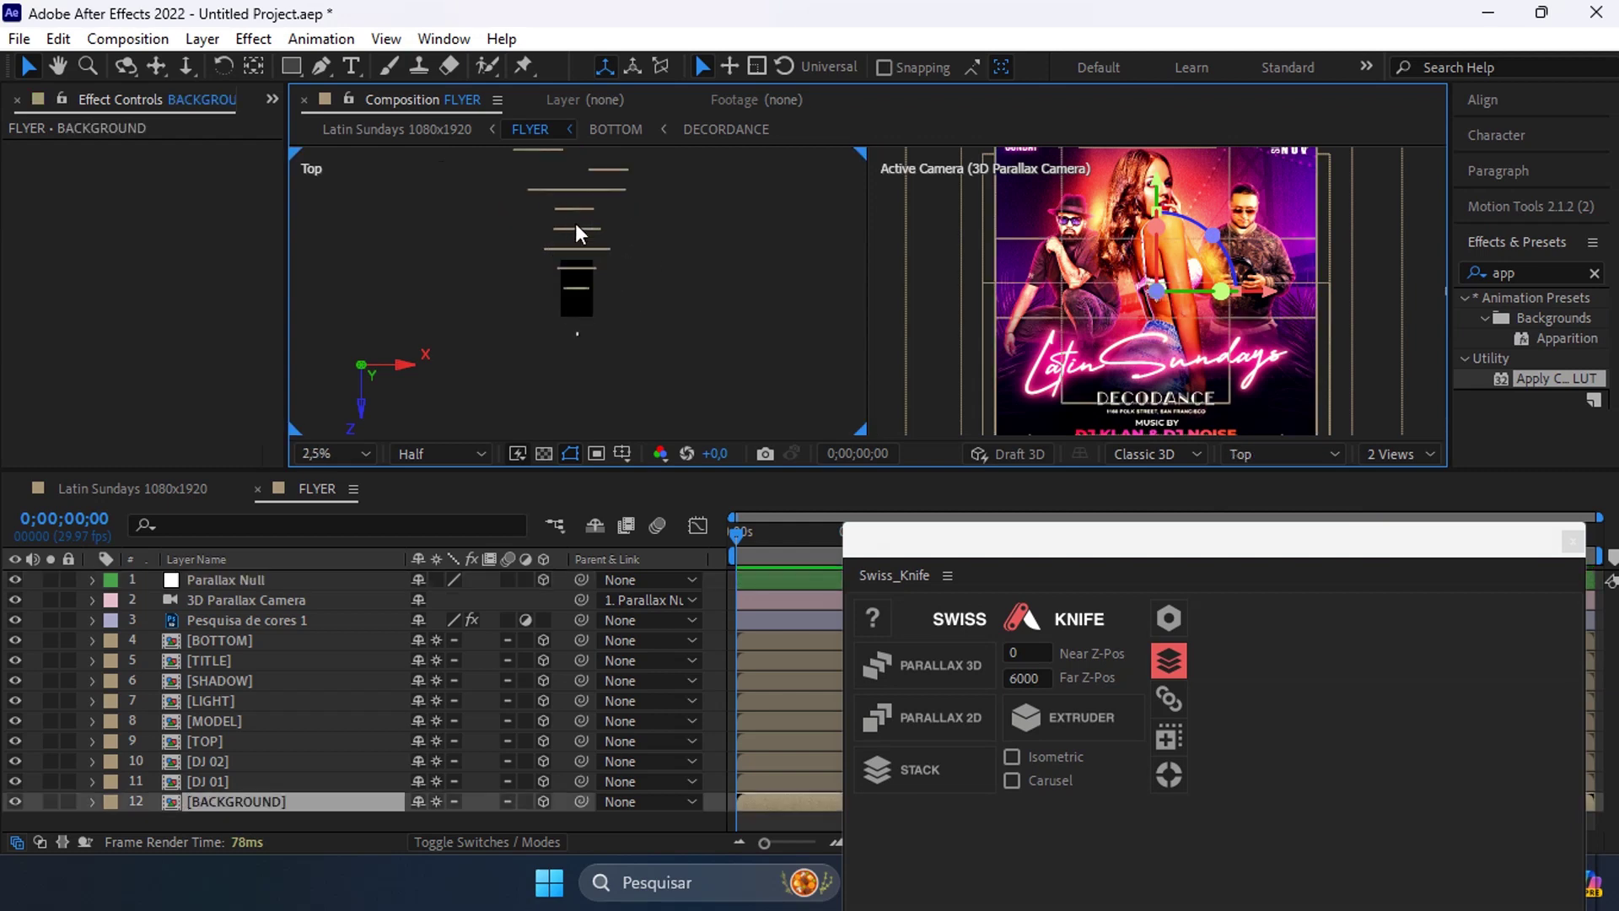
pyautogui.press('f')
pyautogui.click(245, 599)
pyautogui.press('f')
# Step: Close the Swiss_Knife panel and select the Parallax Null layer
pyautogui.scroll(-2, 594, 287)
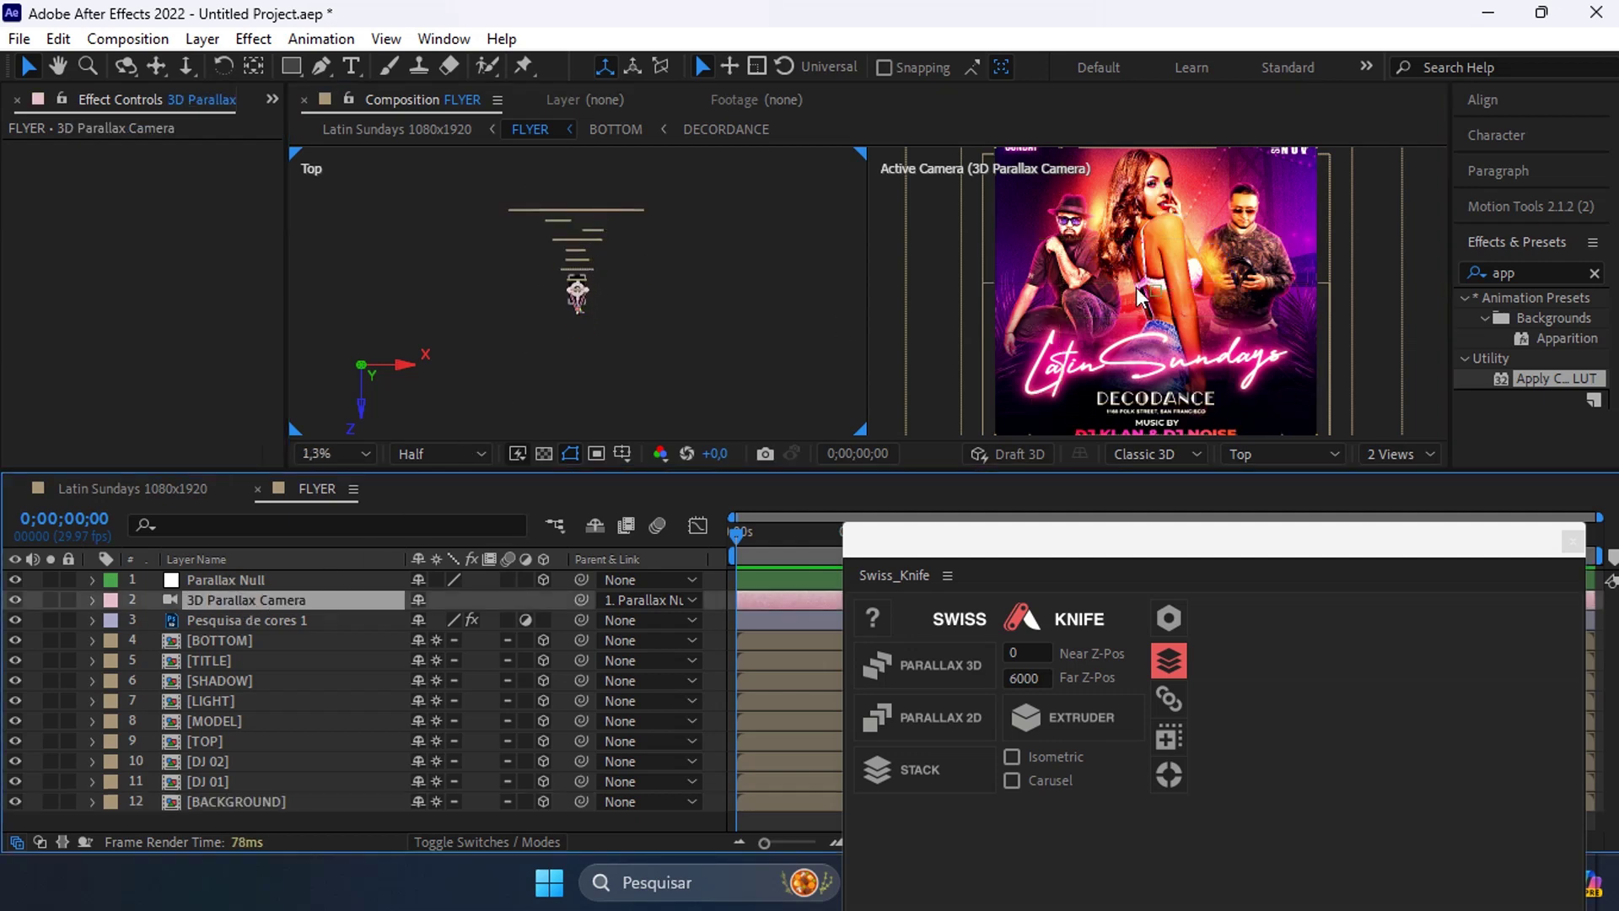
pyautogui.scroll(-2, 1155, 282)
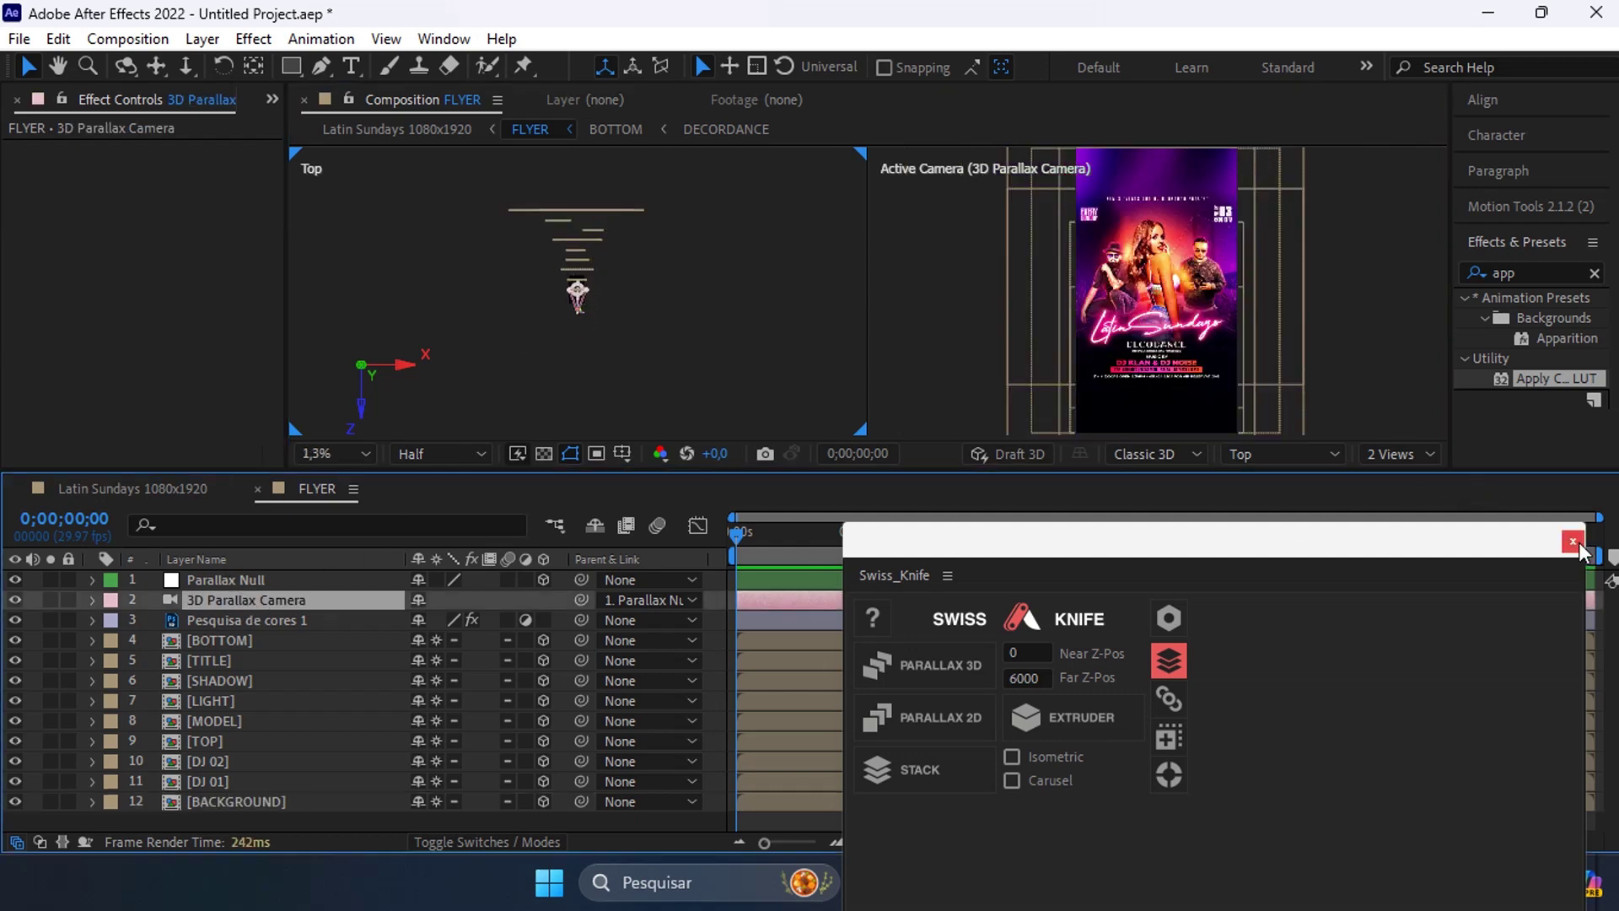
pyautogui.click(1573, 542)
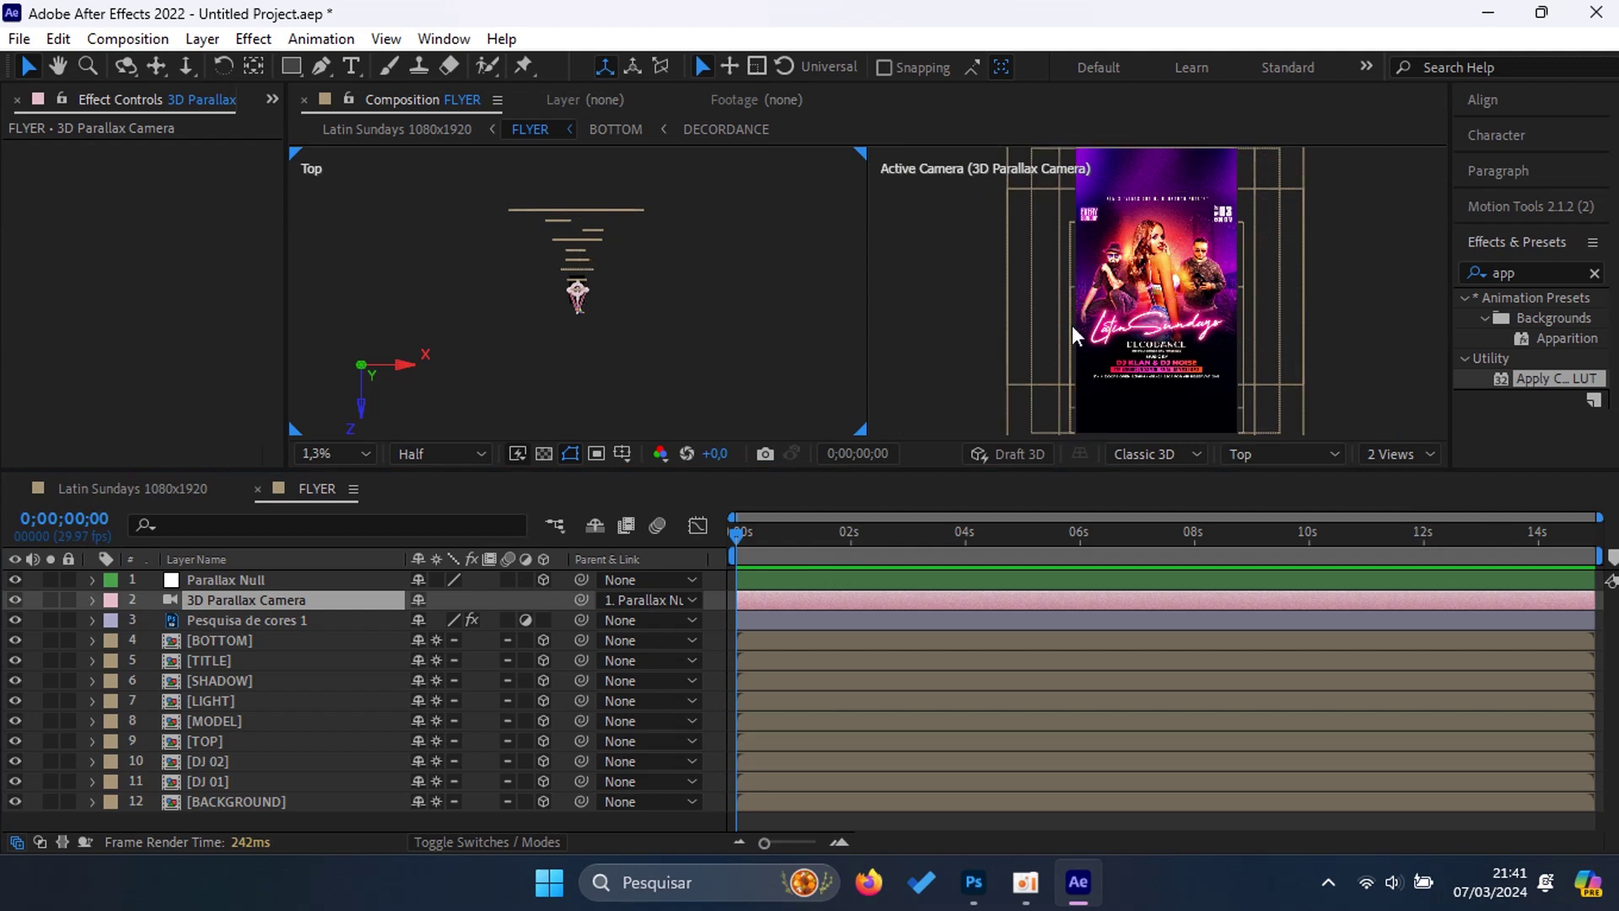
pyautogui.click(261, 580)
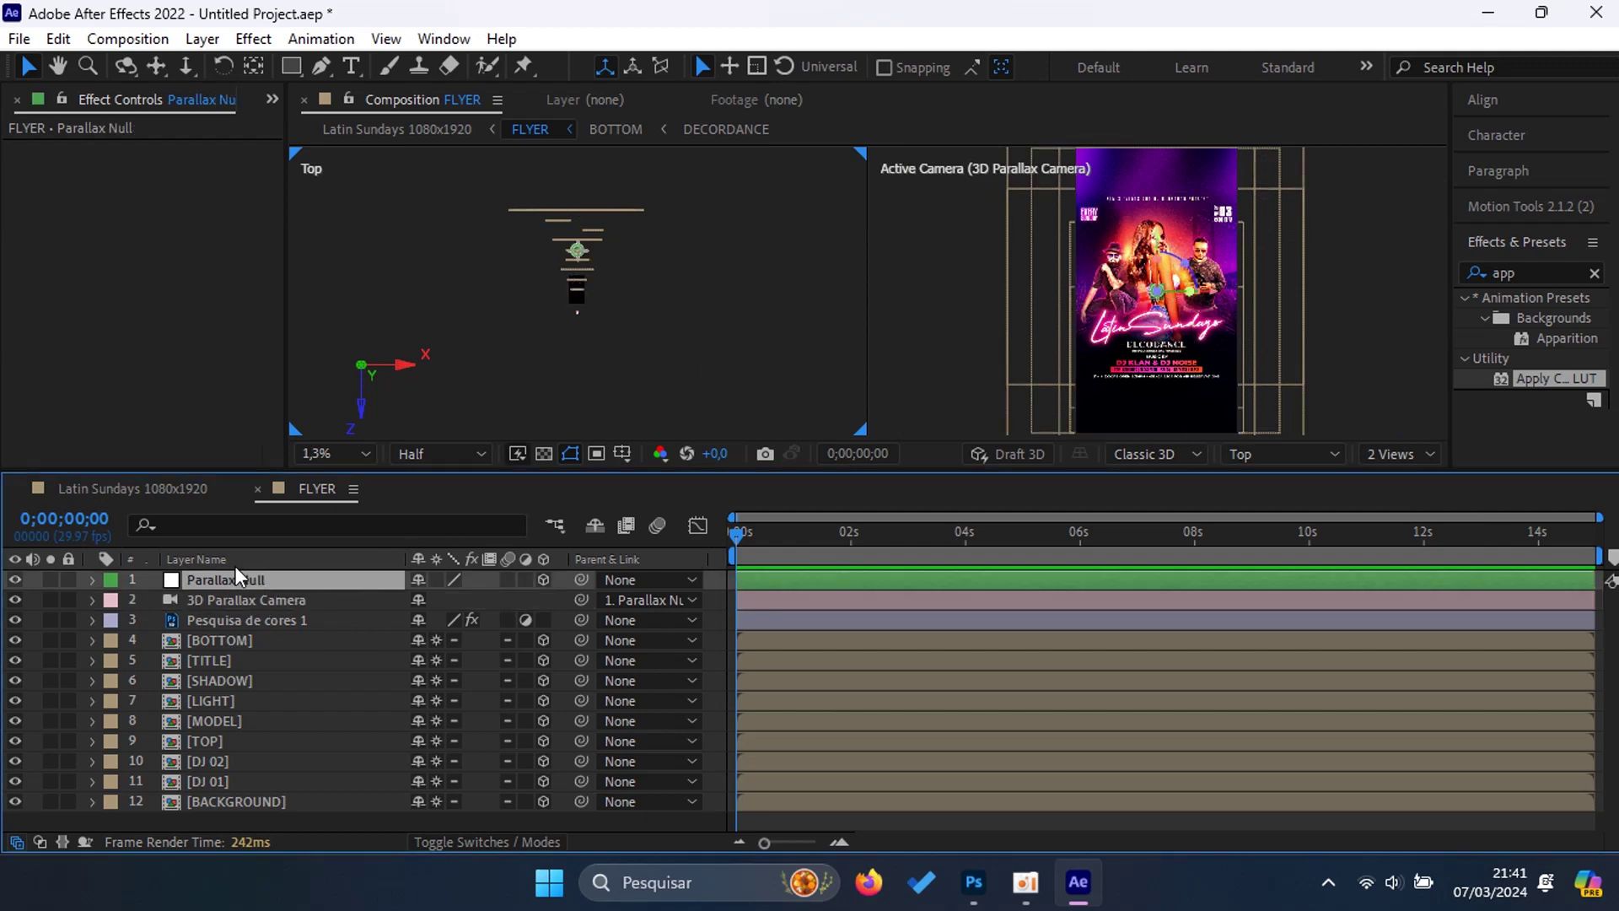
# Step: Keyframe the Parallax Null's Position, with the second keyframe at about 0;00;01;18
pyautogui.click(93, 580)
pyautogui.click(113, 600)
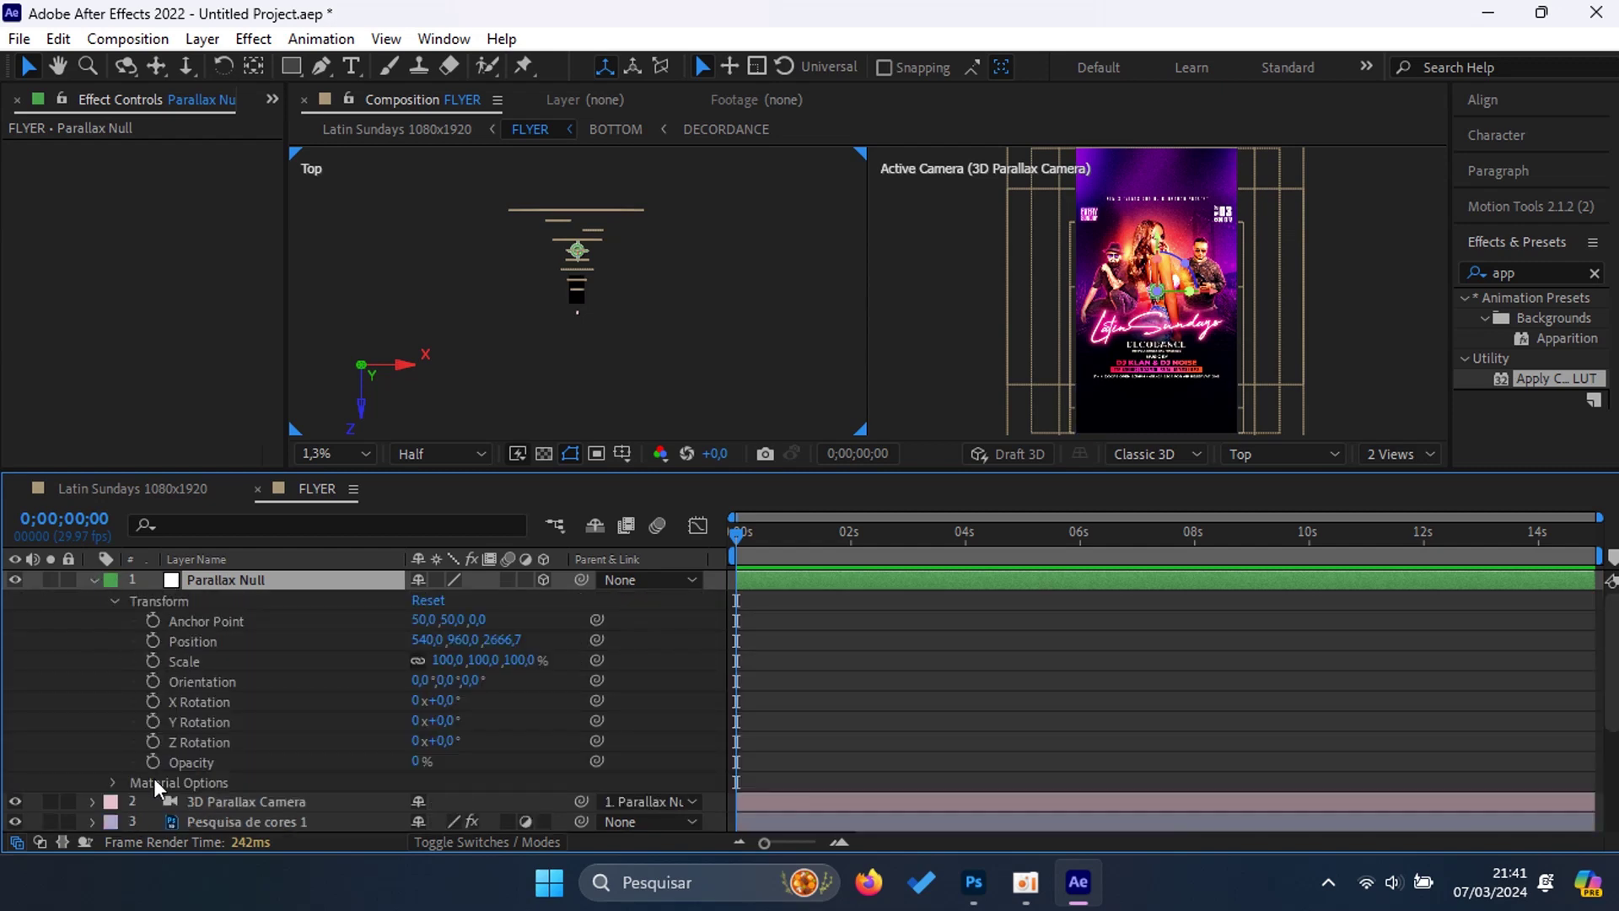
pyautogui.click(152, 641)
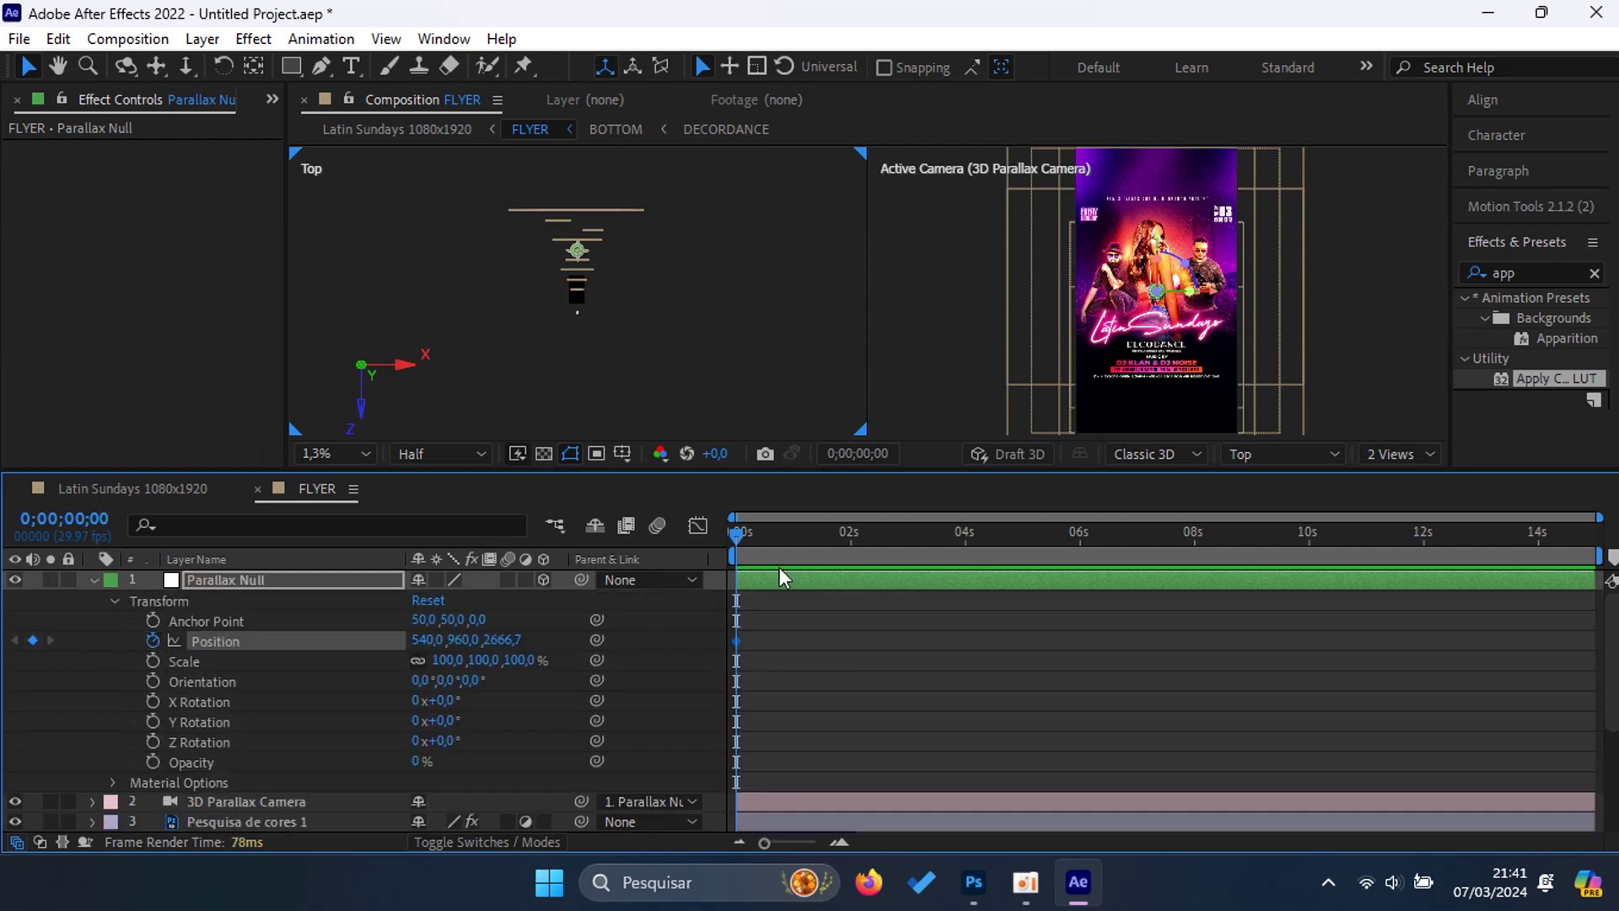
pyautogui.moveTo(736, 540); pyautogui.dragTo(819, 552)
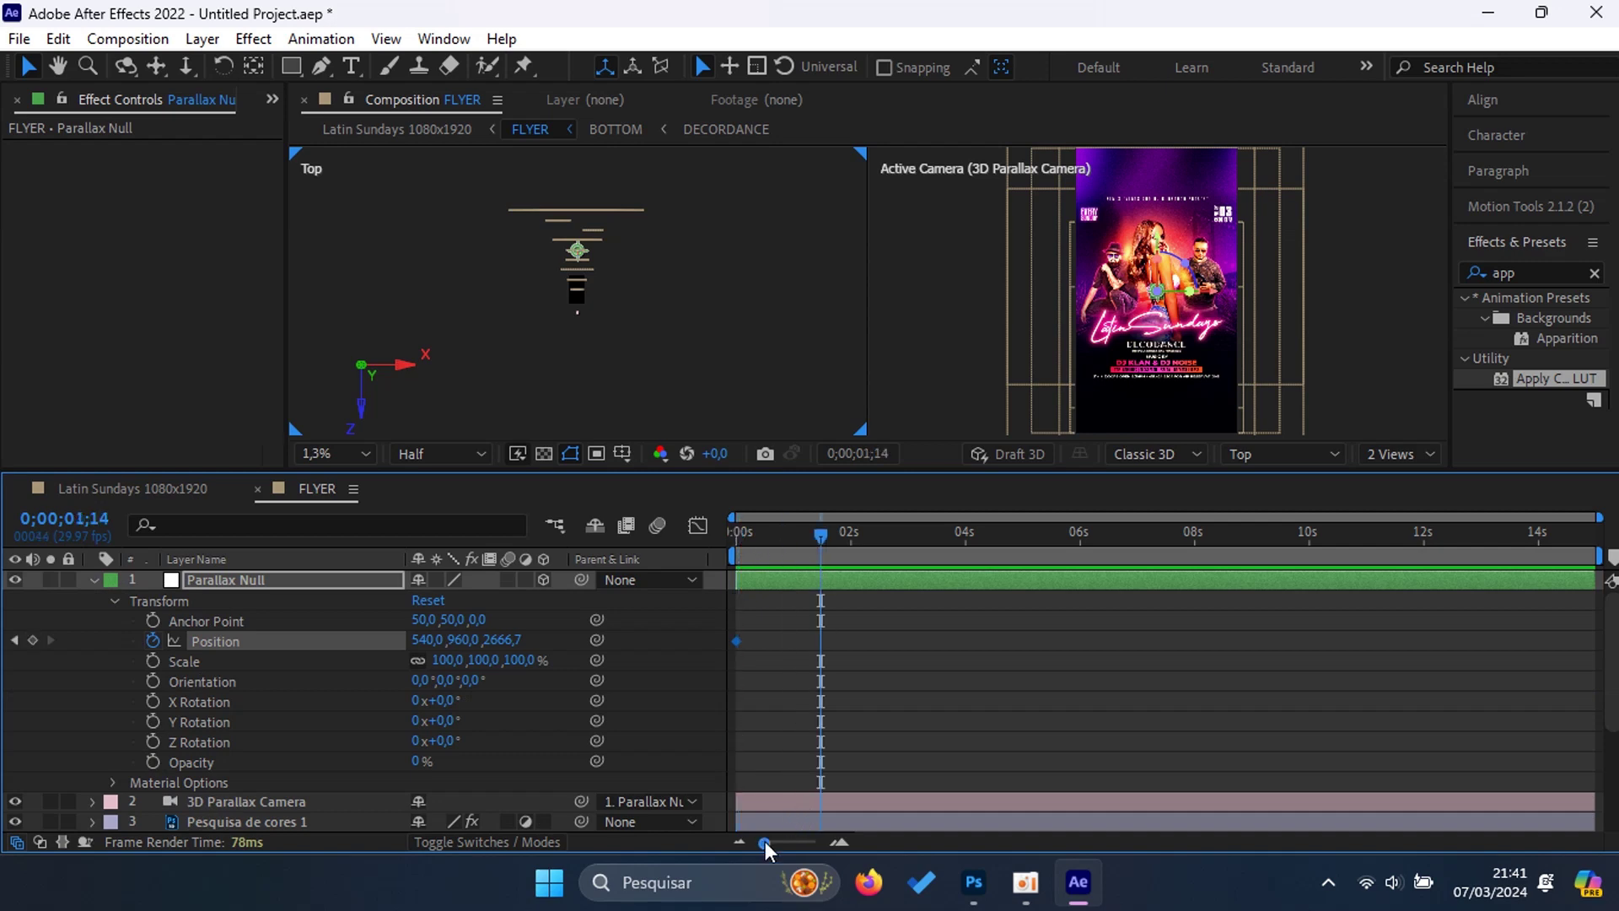
pyautogui.moveTo(765, 841); pyautogui.dragTo(779, 840)
pyautogui.moveTo(837, 545)
pyautogui.mouseDown()
pyautogui.moveTo(814, 544)
pyautogui.moveTo(853, 543)
pyautogui.mouseUp()
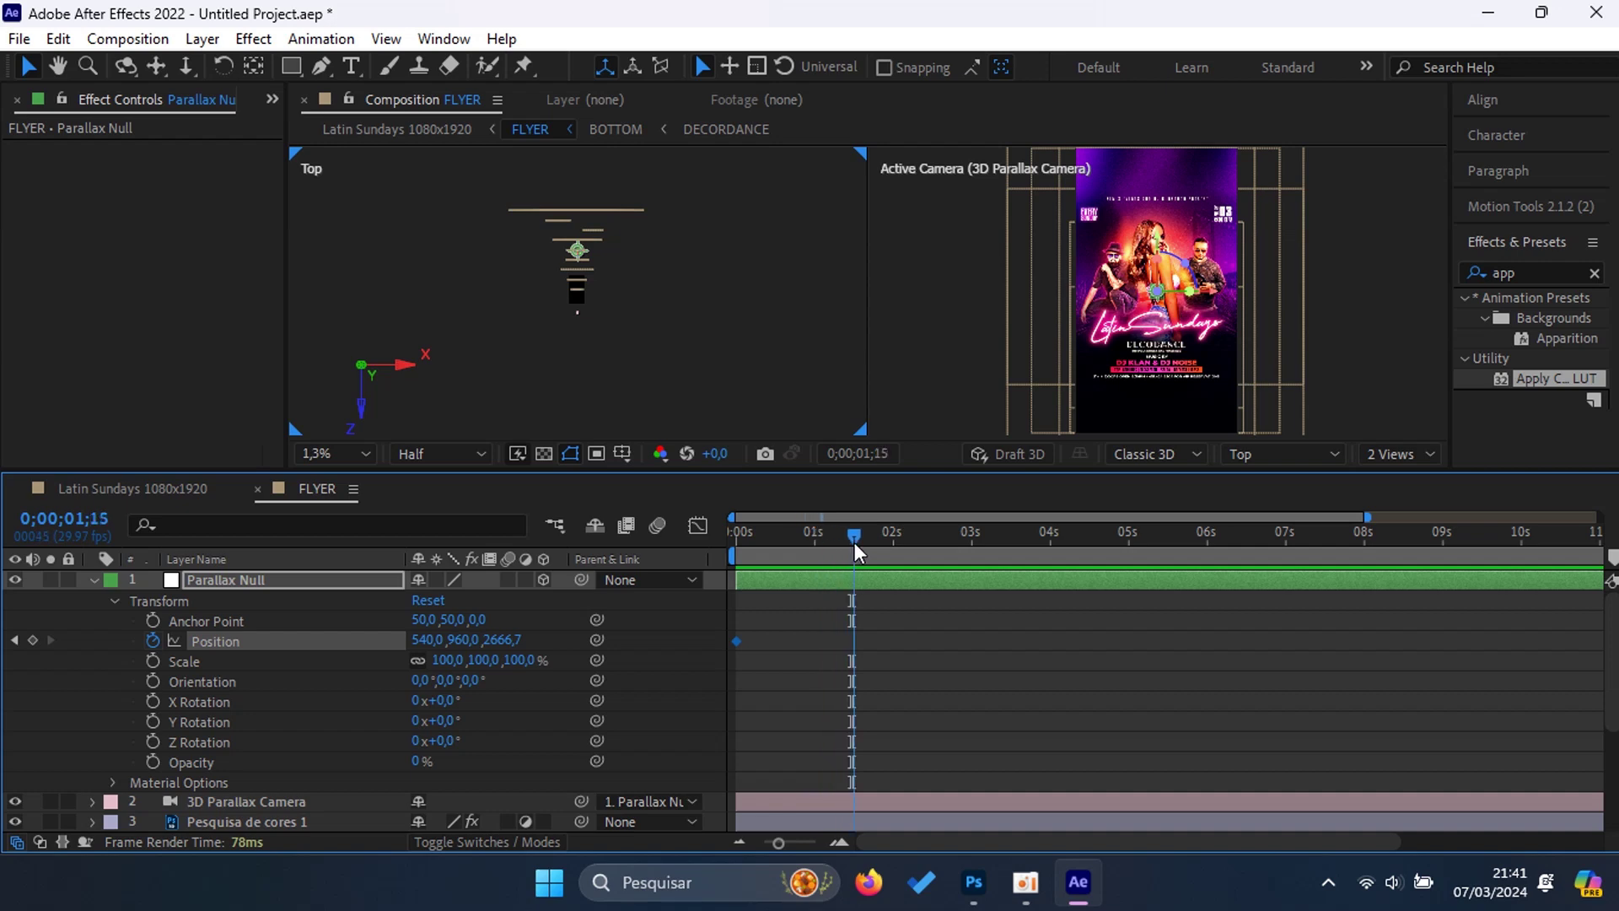
pyautogui.moveTo(853, 543); pyautogui.dragTo(860, 540)
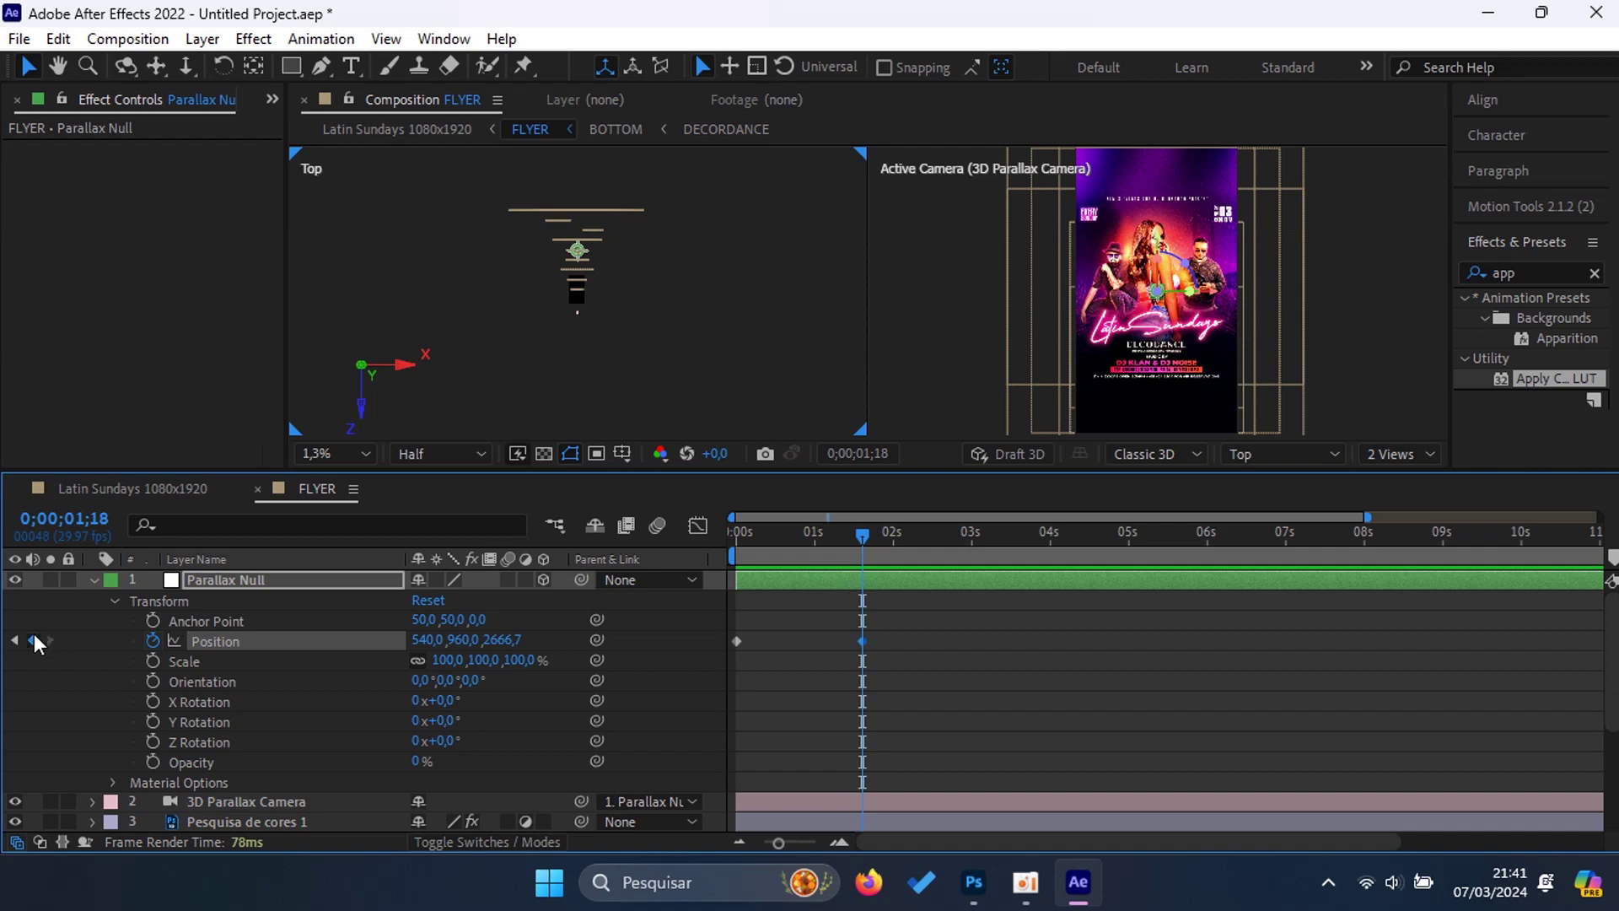
pyautogui.moveTo(862, 640); pyautogui.dragTo(857, 639)
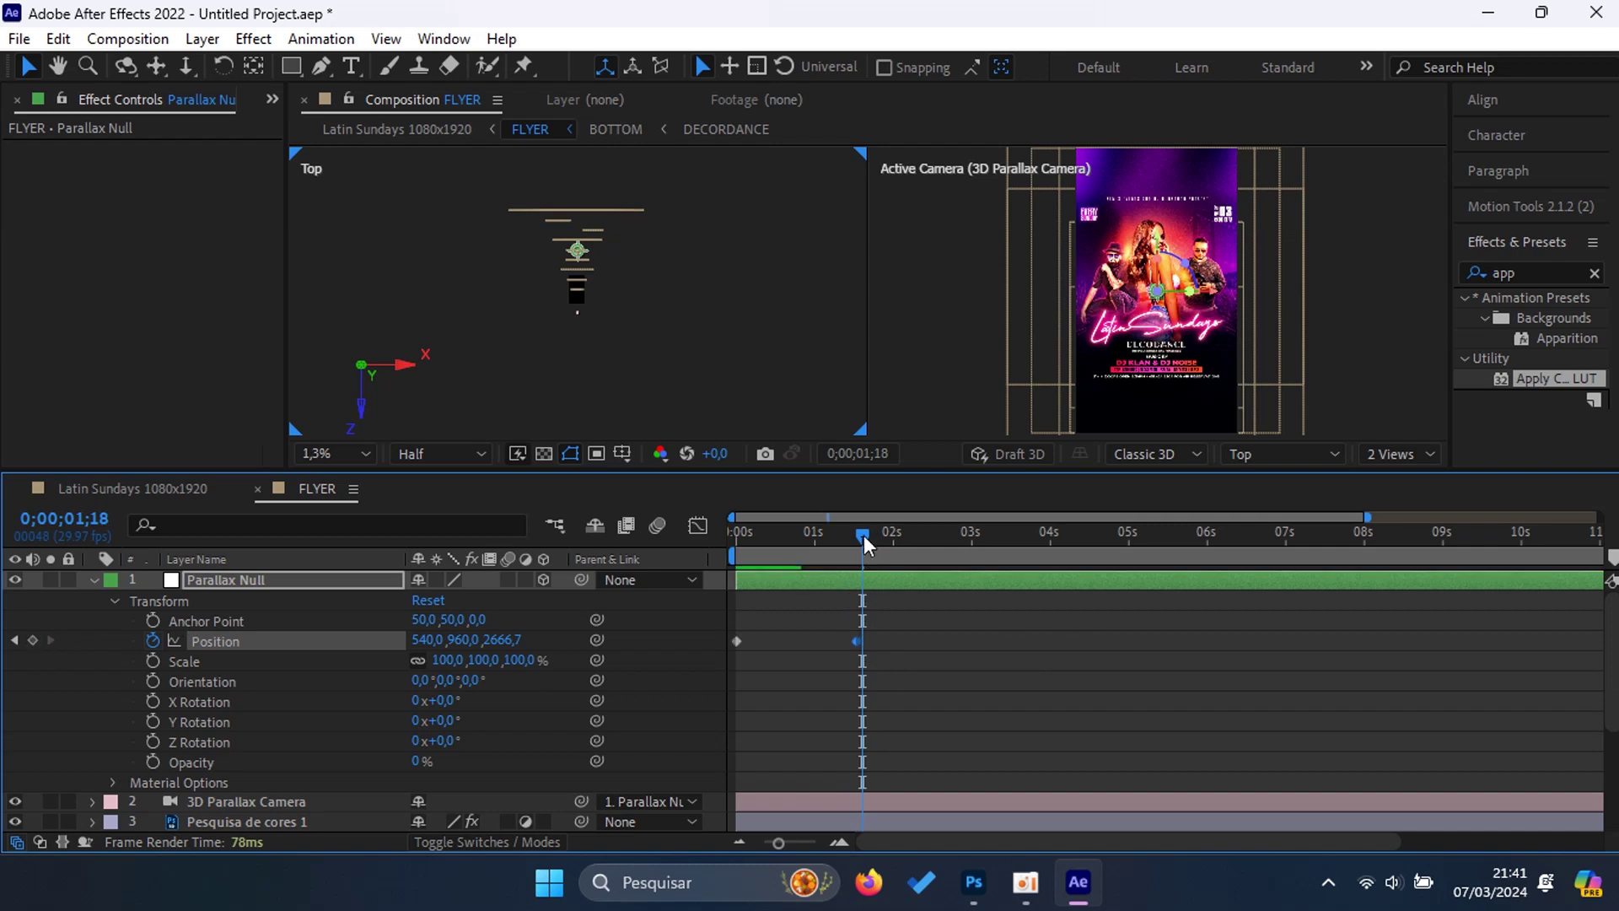
# Step: At frame 0, set the null's Position Z to 9000, then select both Position keyframes
pyautogui.press('Home')
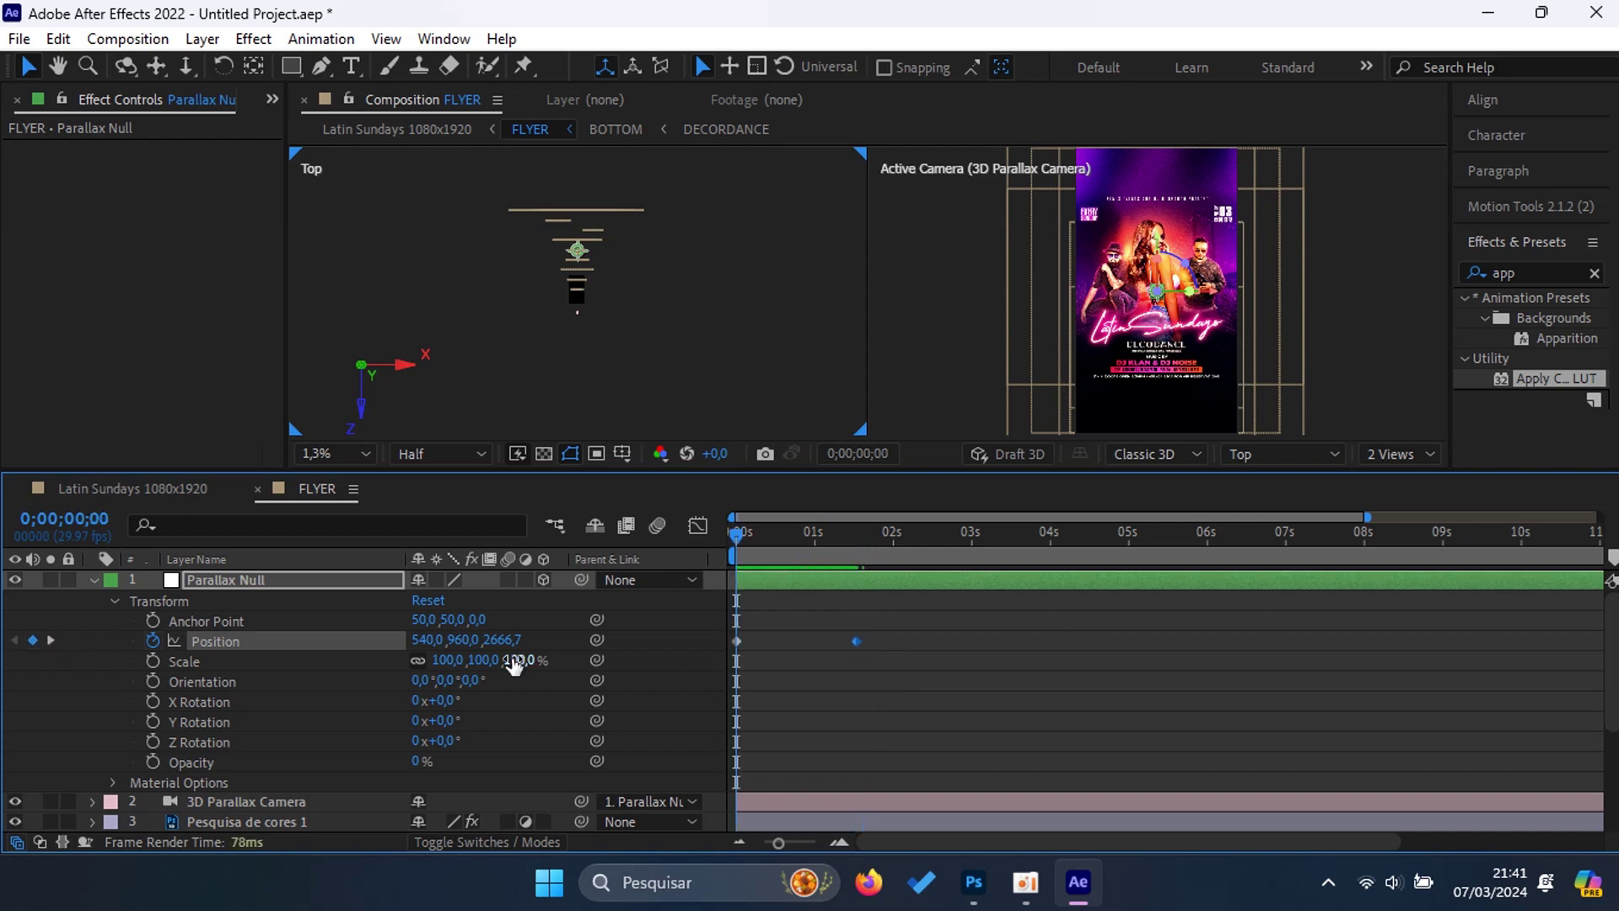
pyautogui.click(506, 640)
pyautogui.write('9')
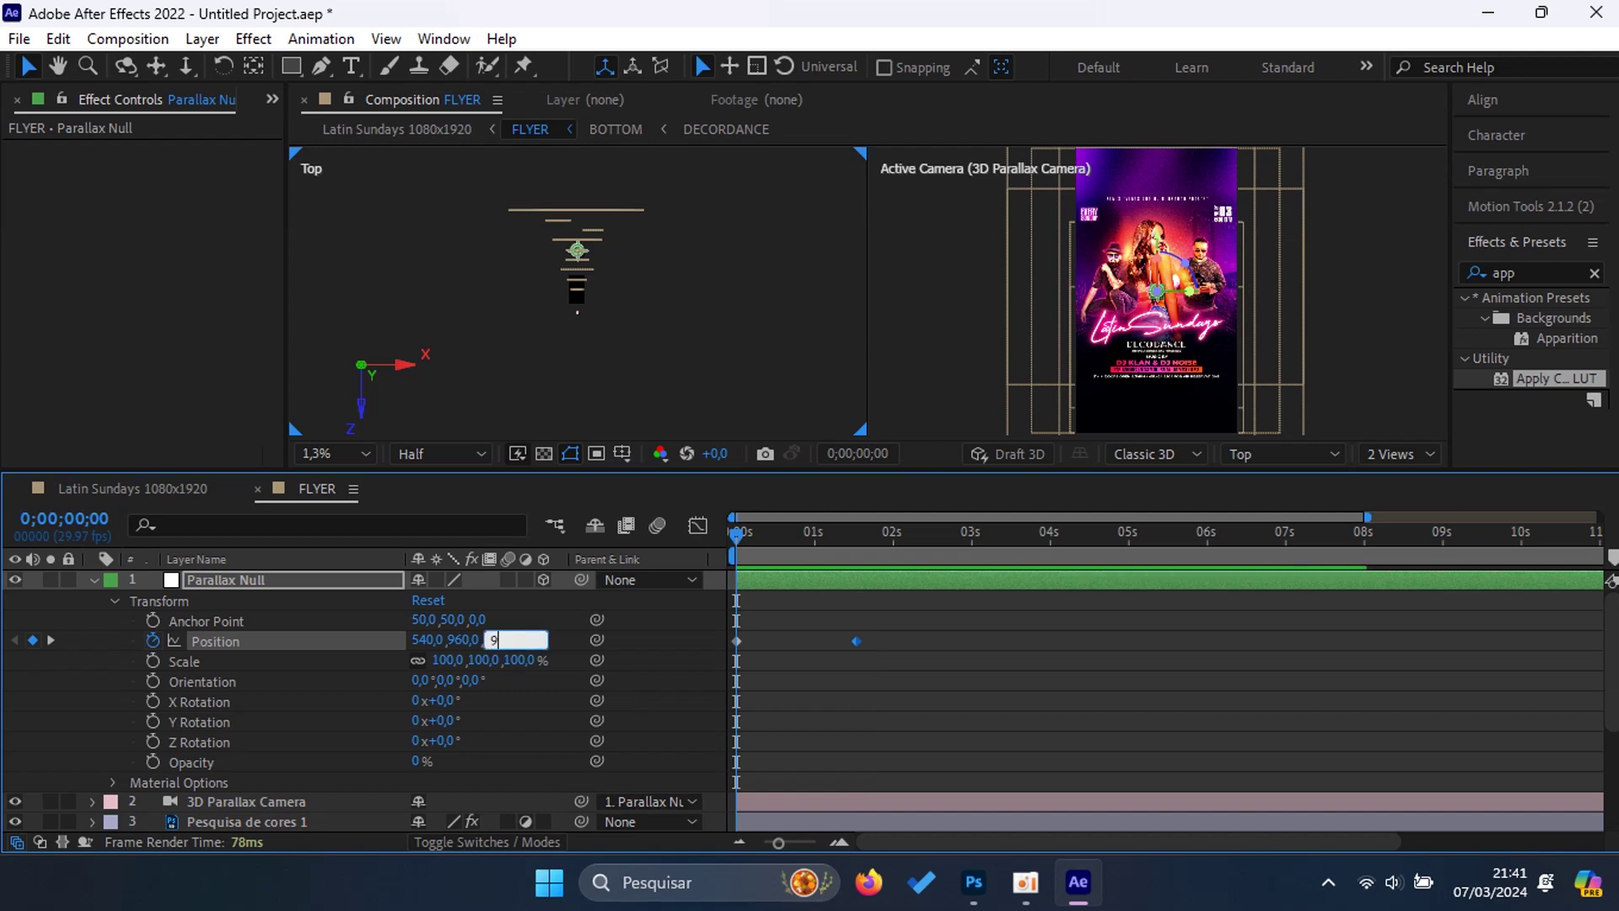
pyautogui.write('000')
pyautogui.press('Return')
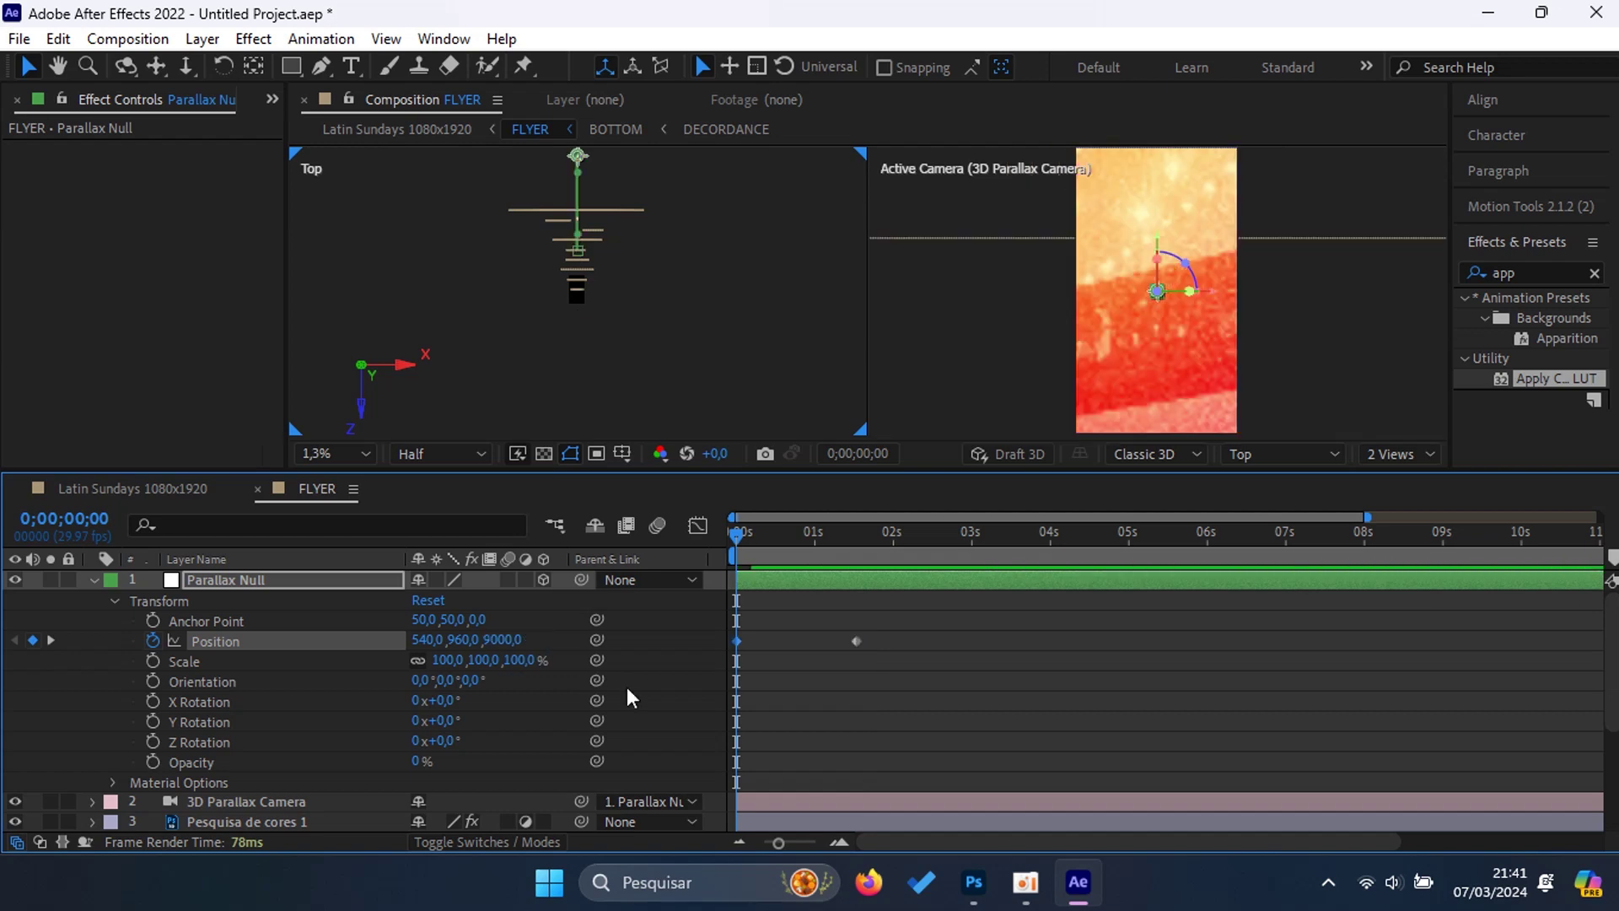
pyautogui.moveTo(869, 620); pyautogui.dragTo(678, 666)
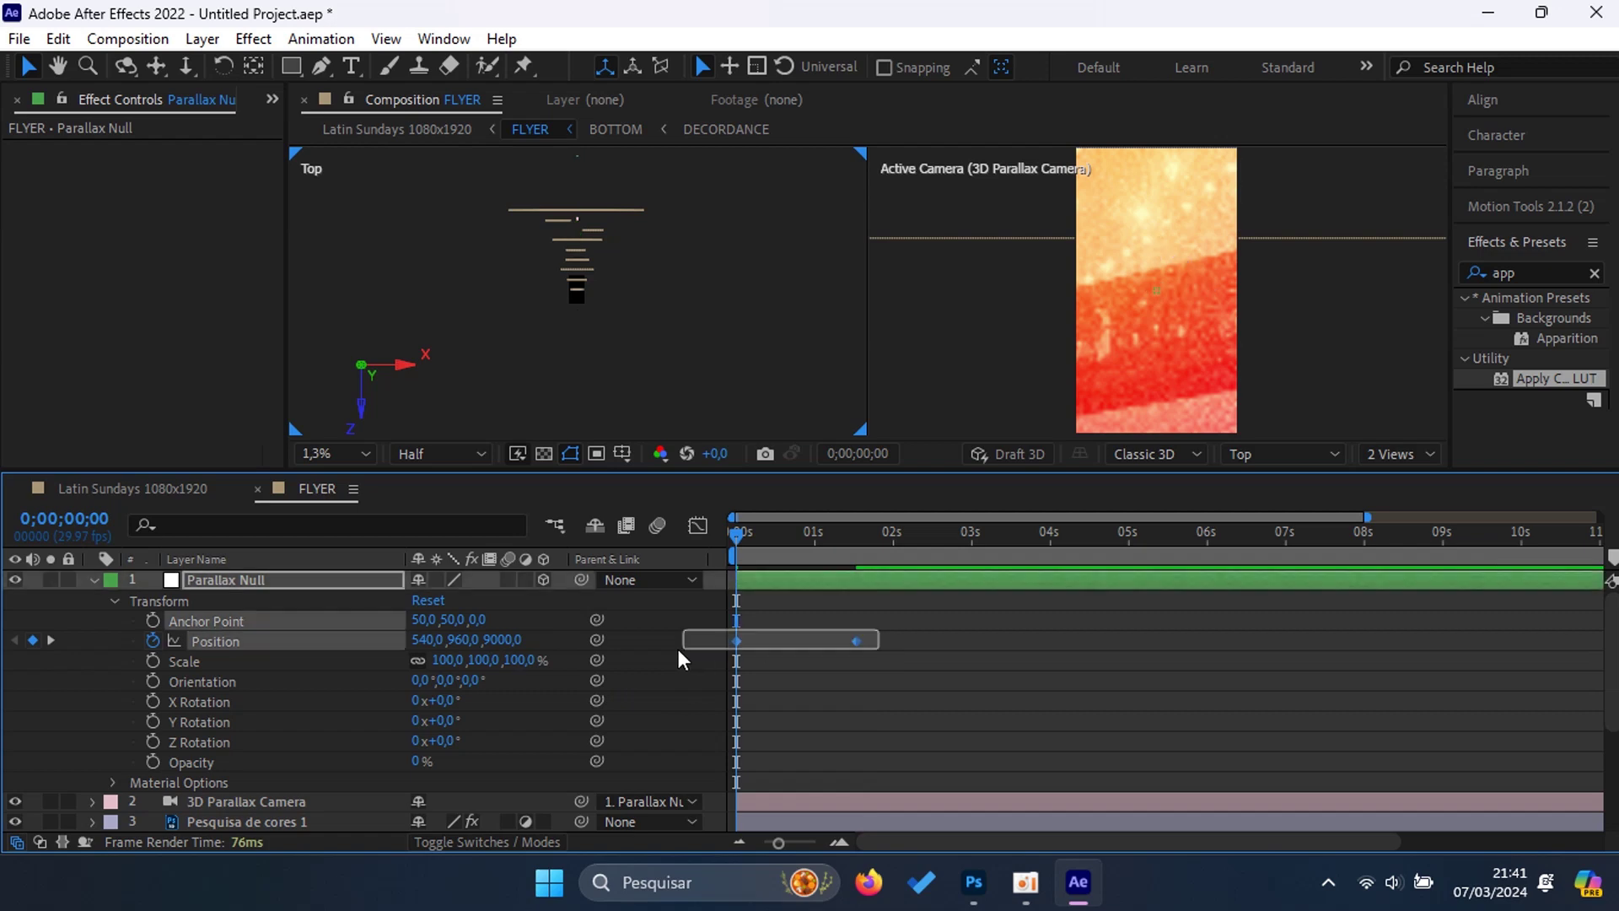
# Step: Easy-ease both Position keyframes so the push-in starts fast and settles slowly, then preview
pyautogui.press('F9')
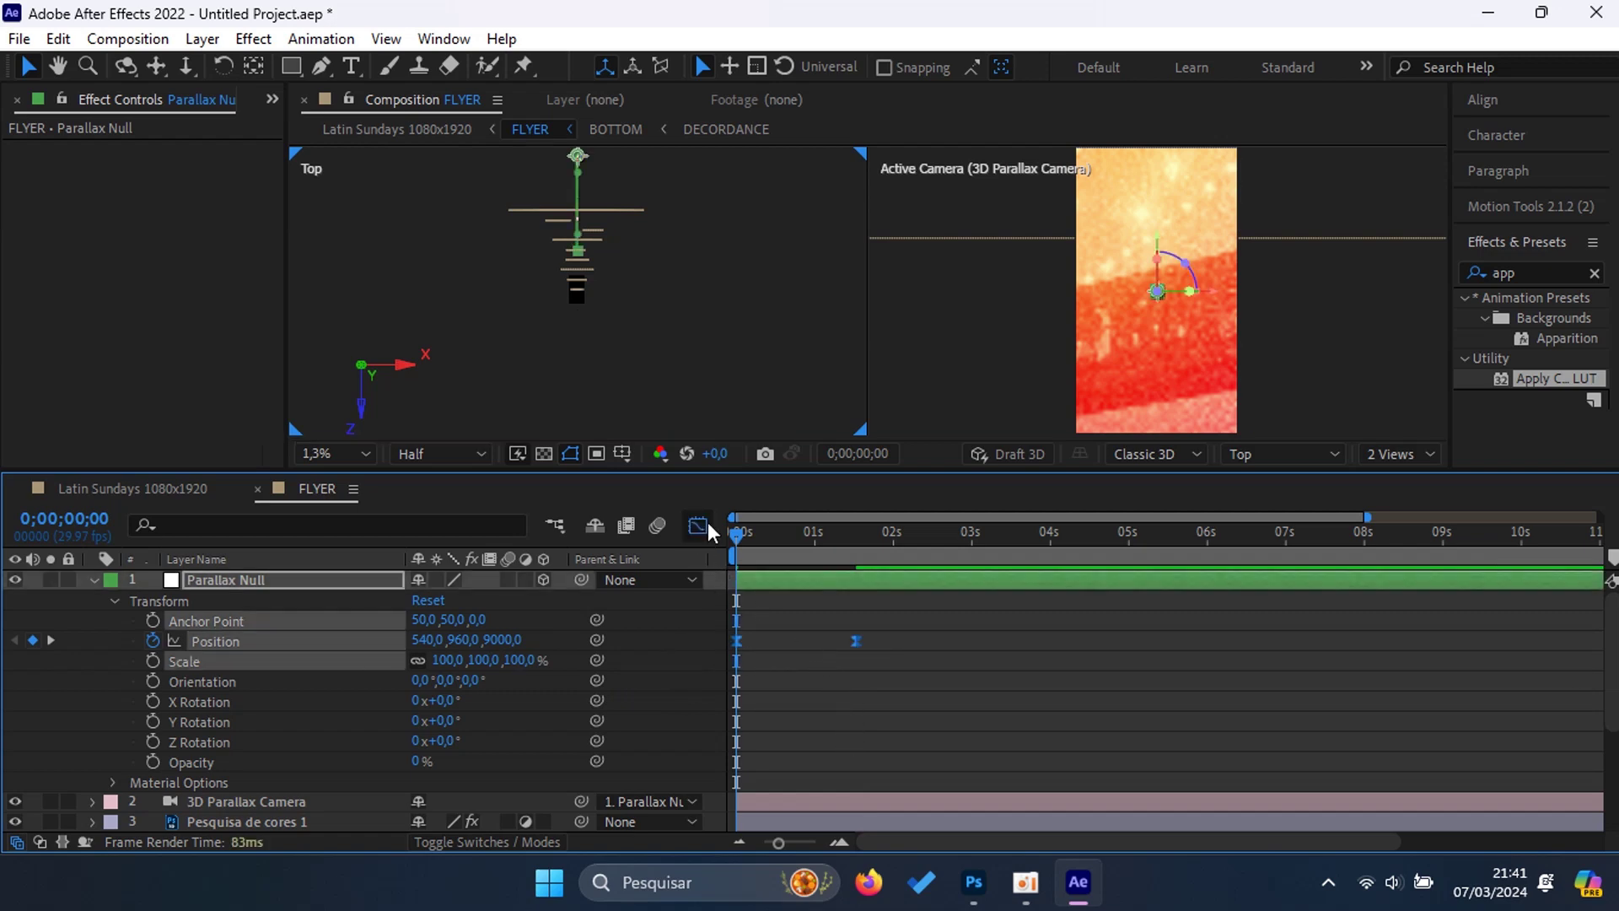
pyautogui.click(705, 525)
pyautogui.moveTo(839, 743); pyautogui.dragTo(742, 742)
pyautogui.click(700, 526)
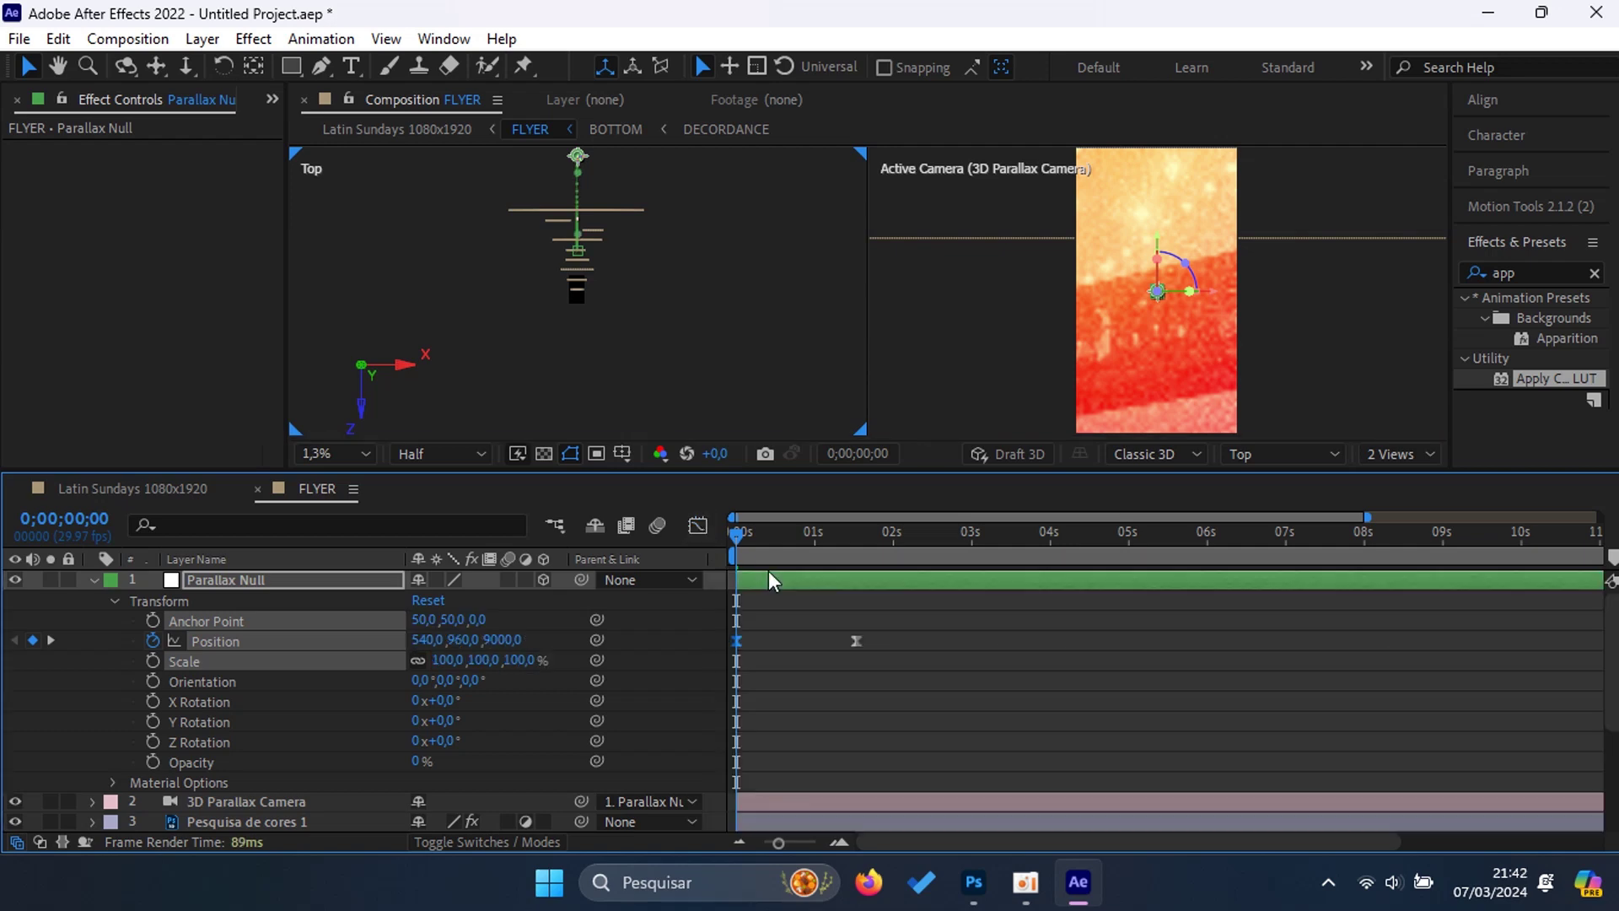
pyautogui.press('space')
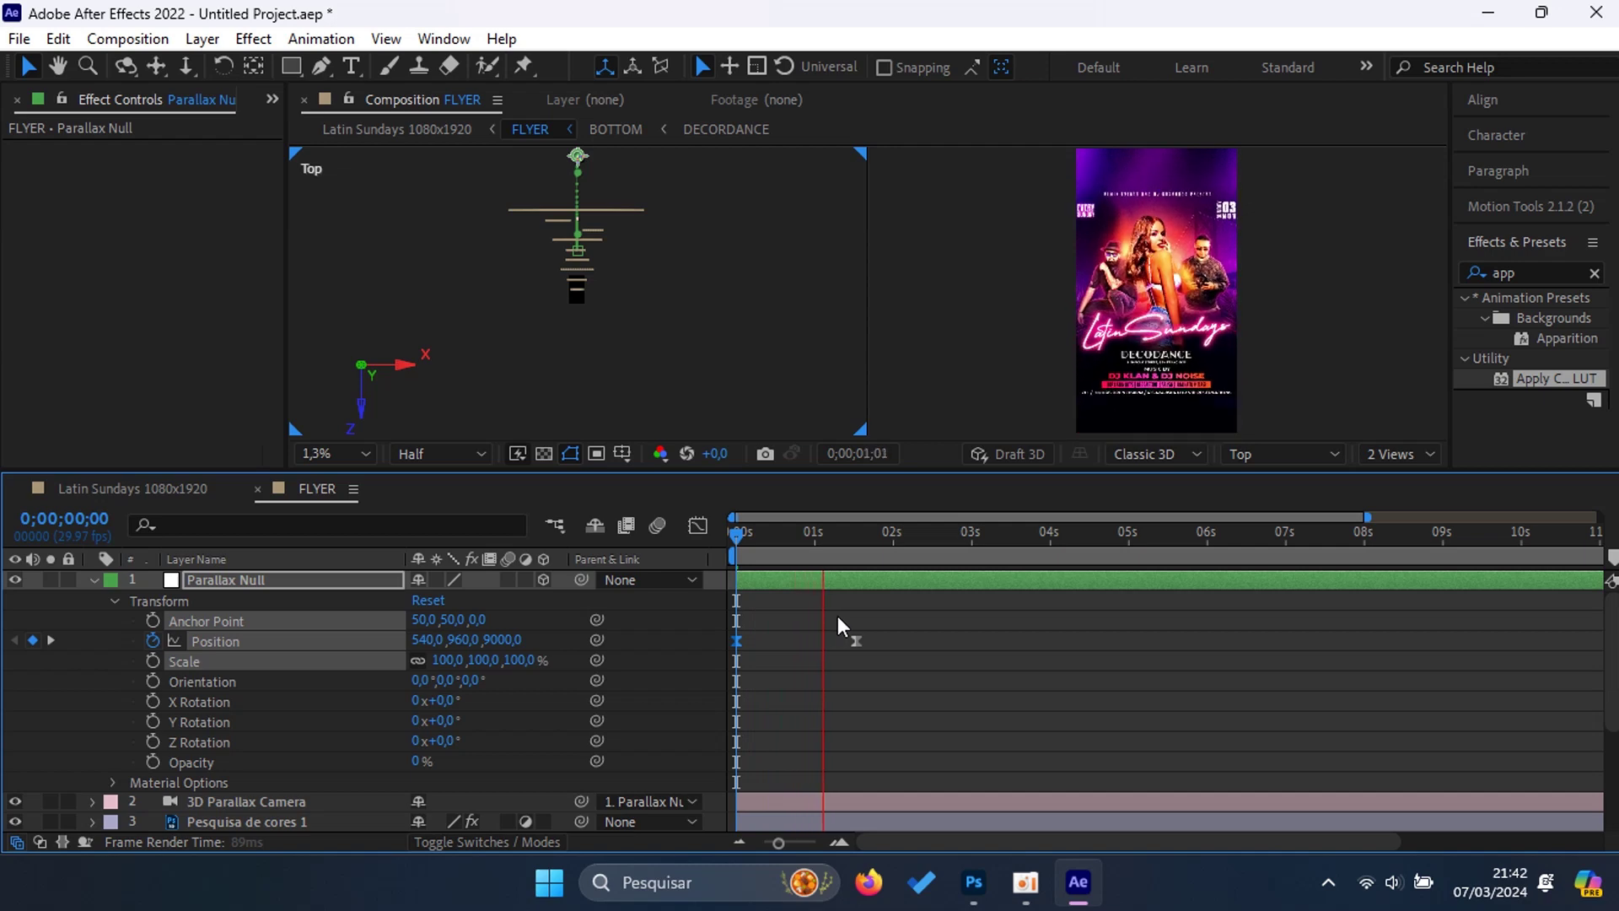
pyautogui.press('space')
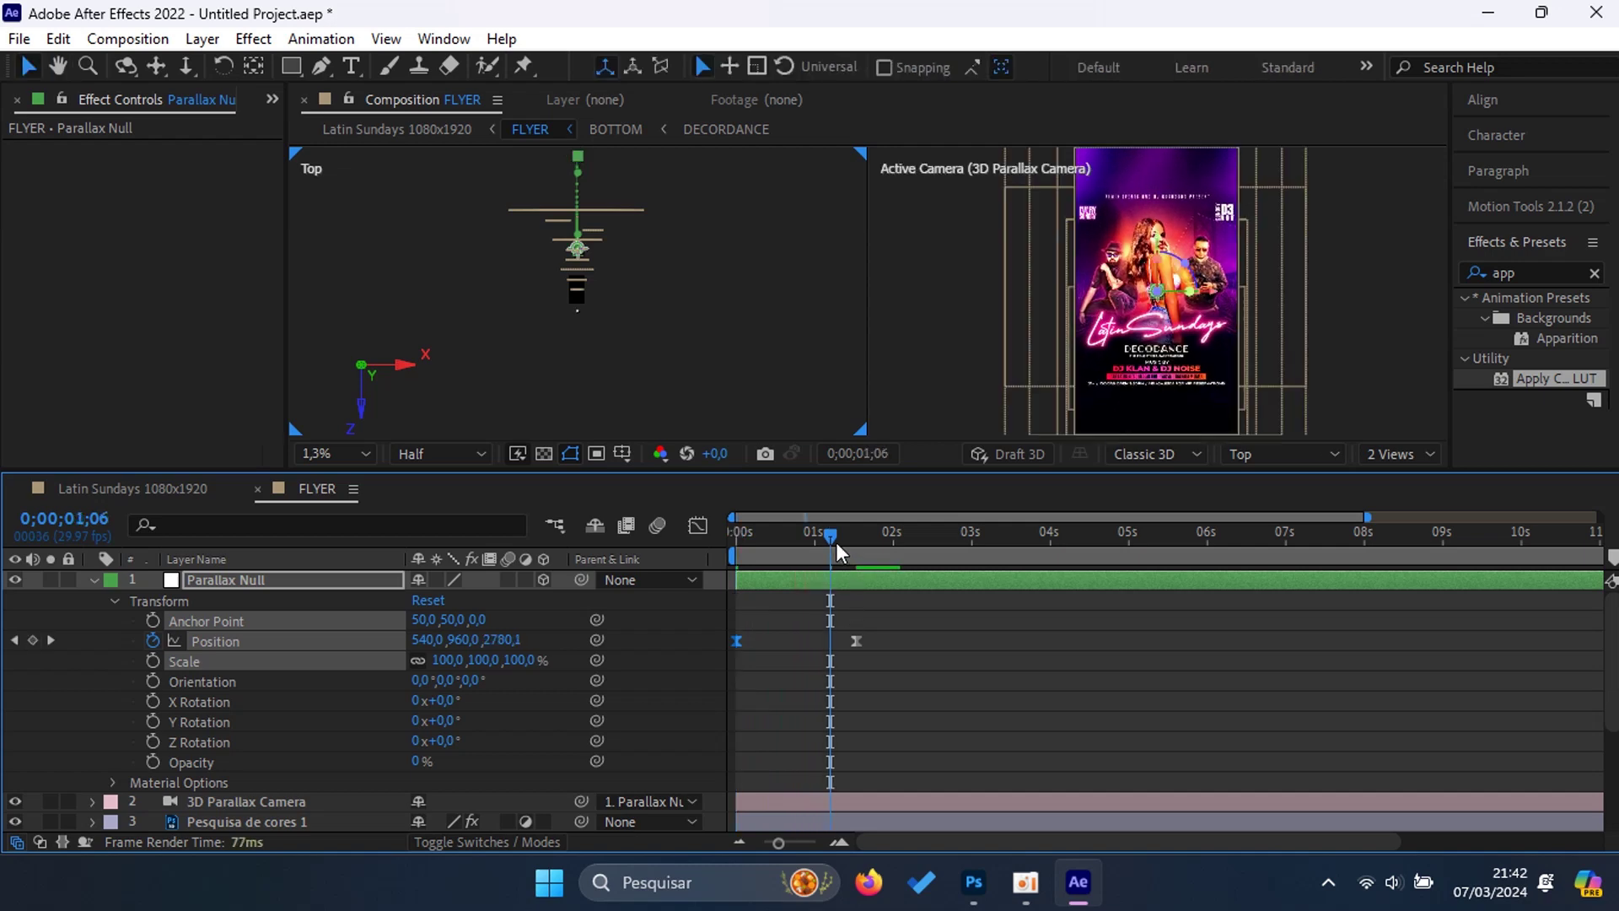
# Step: Switch to a single camera view, show only keyframed properties, enlarge the viewer and preview
pyautogui.moveTo(762, 533); pyautogui.dragTo(690, 539)
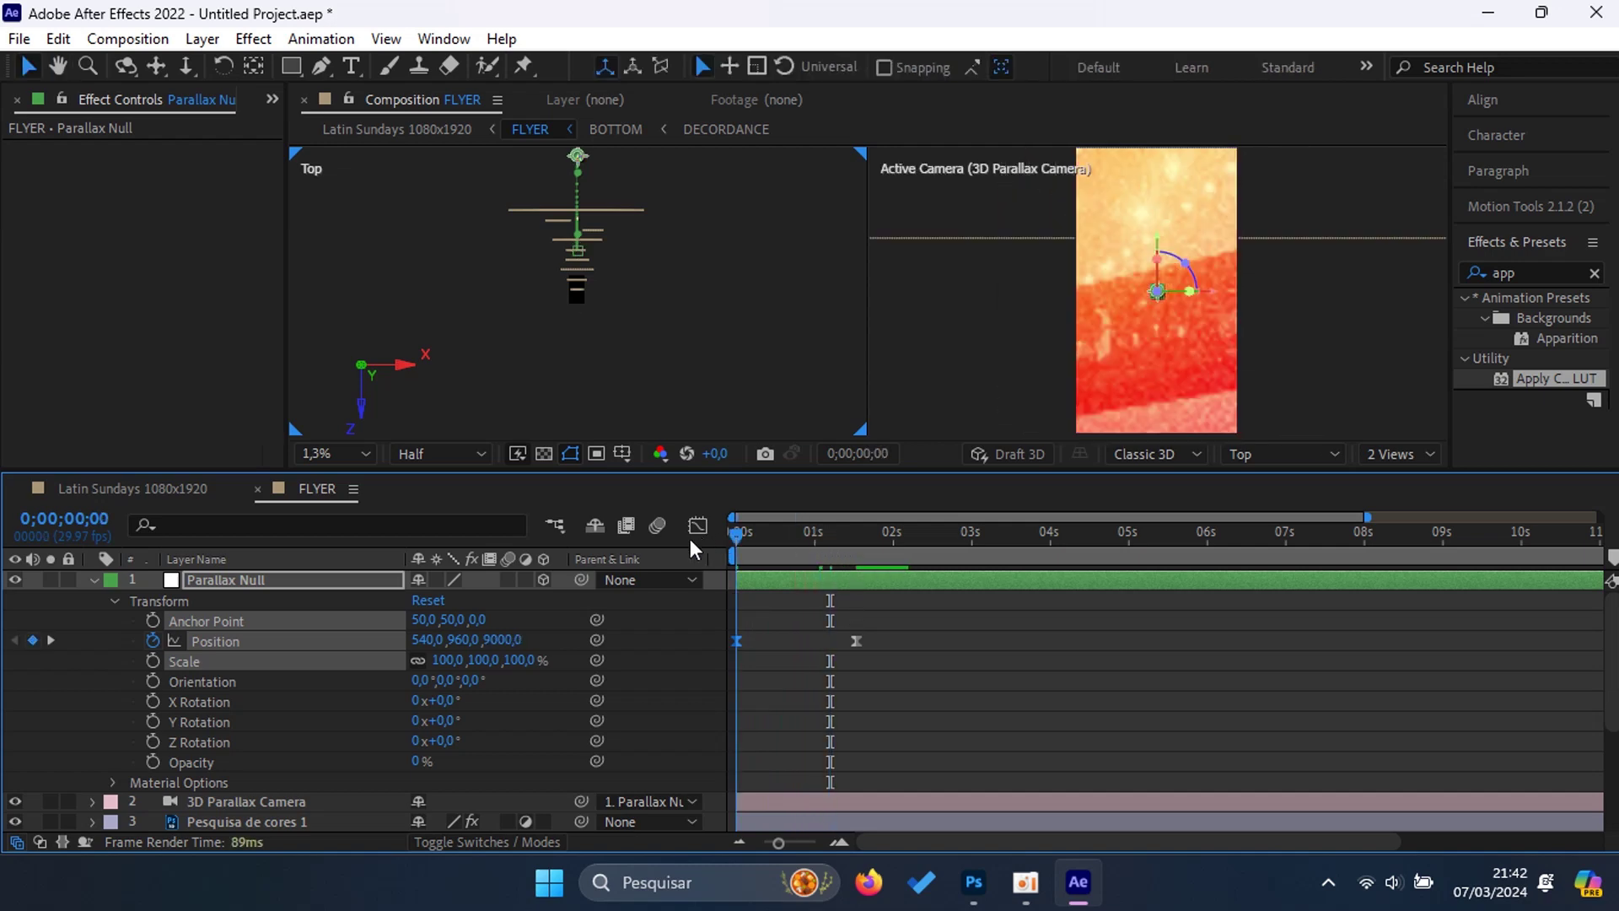
pyautogui.click(1375, 454)
pyautogui.click(1388, 476)
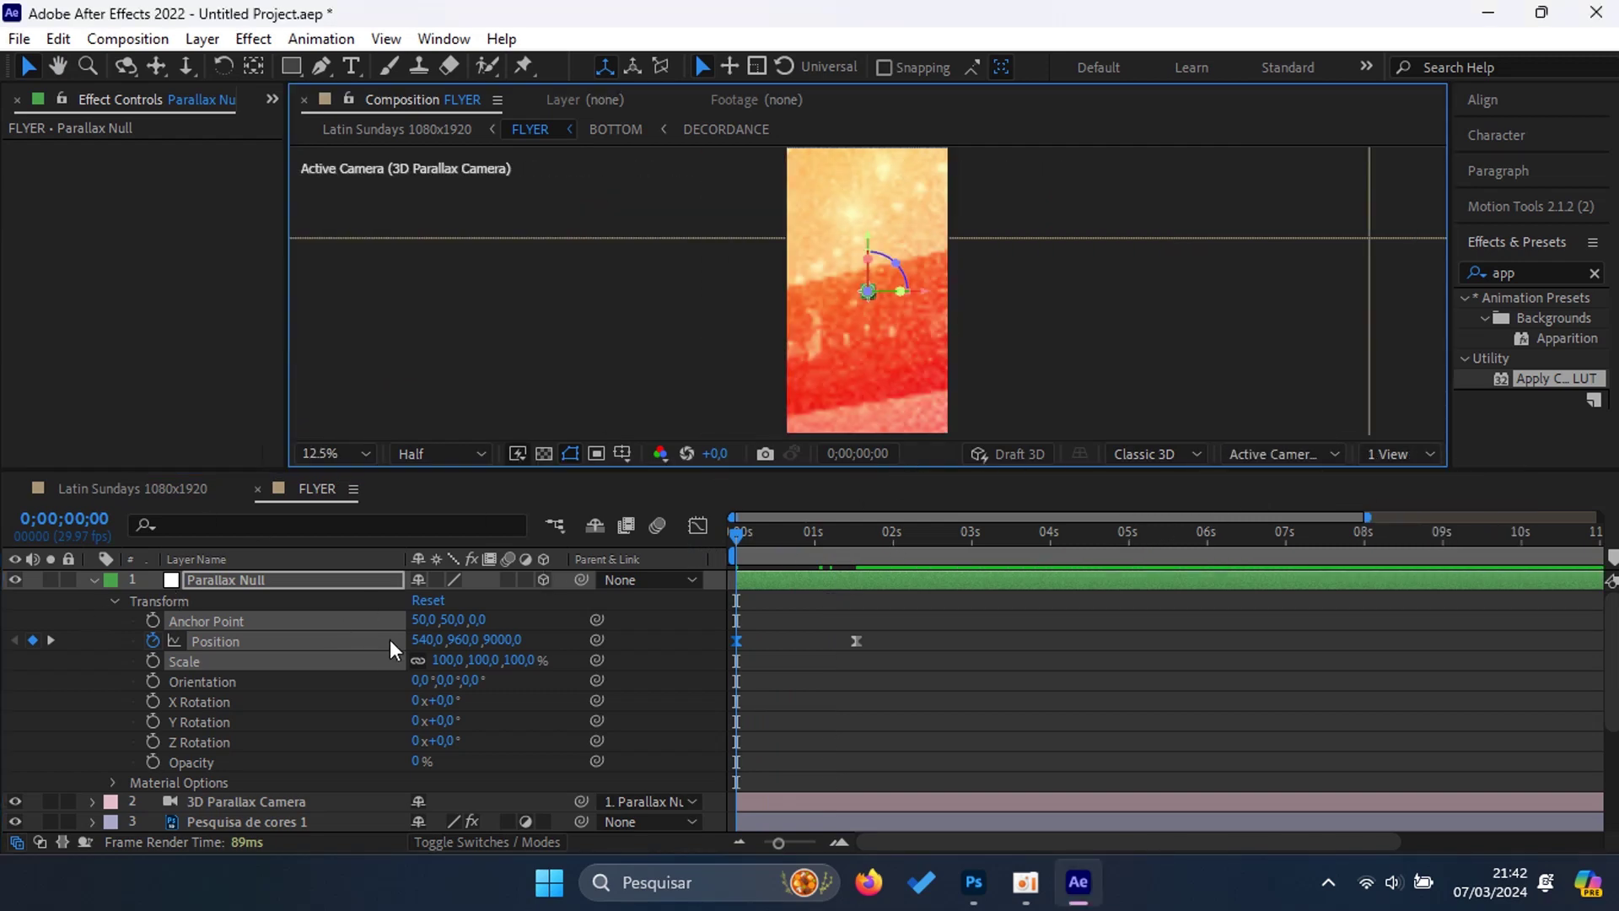
pyautogui.press('u')
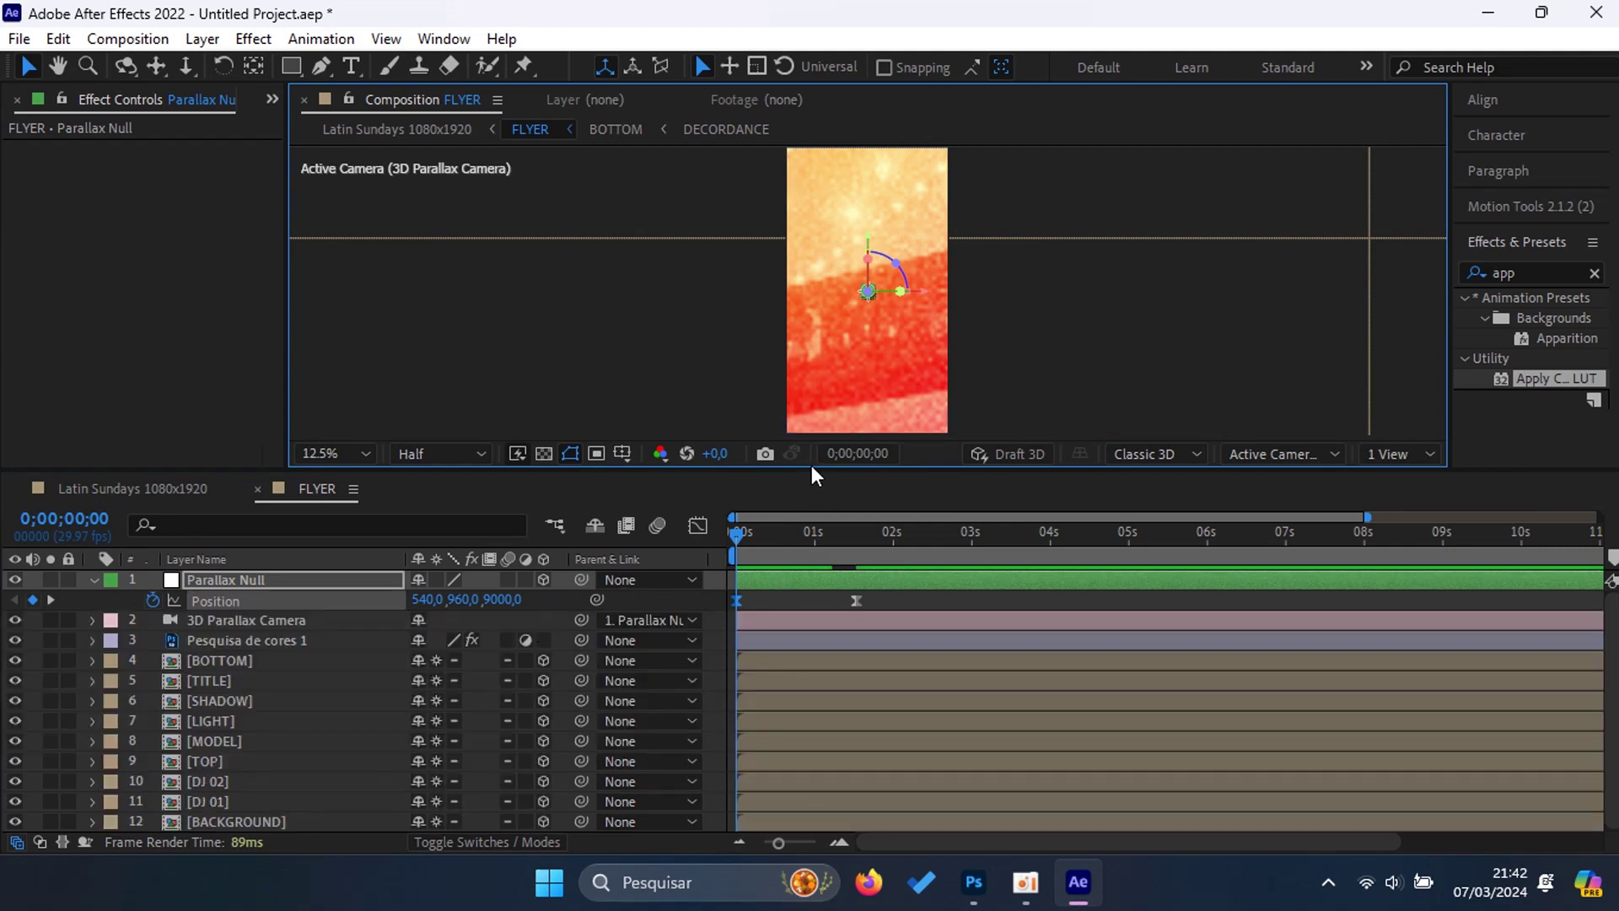
pyautogui.moveTo(811, 470); pyautogui.dragTo(835, 548)
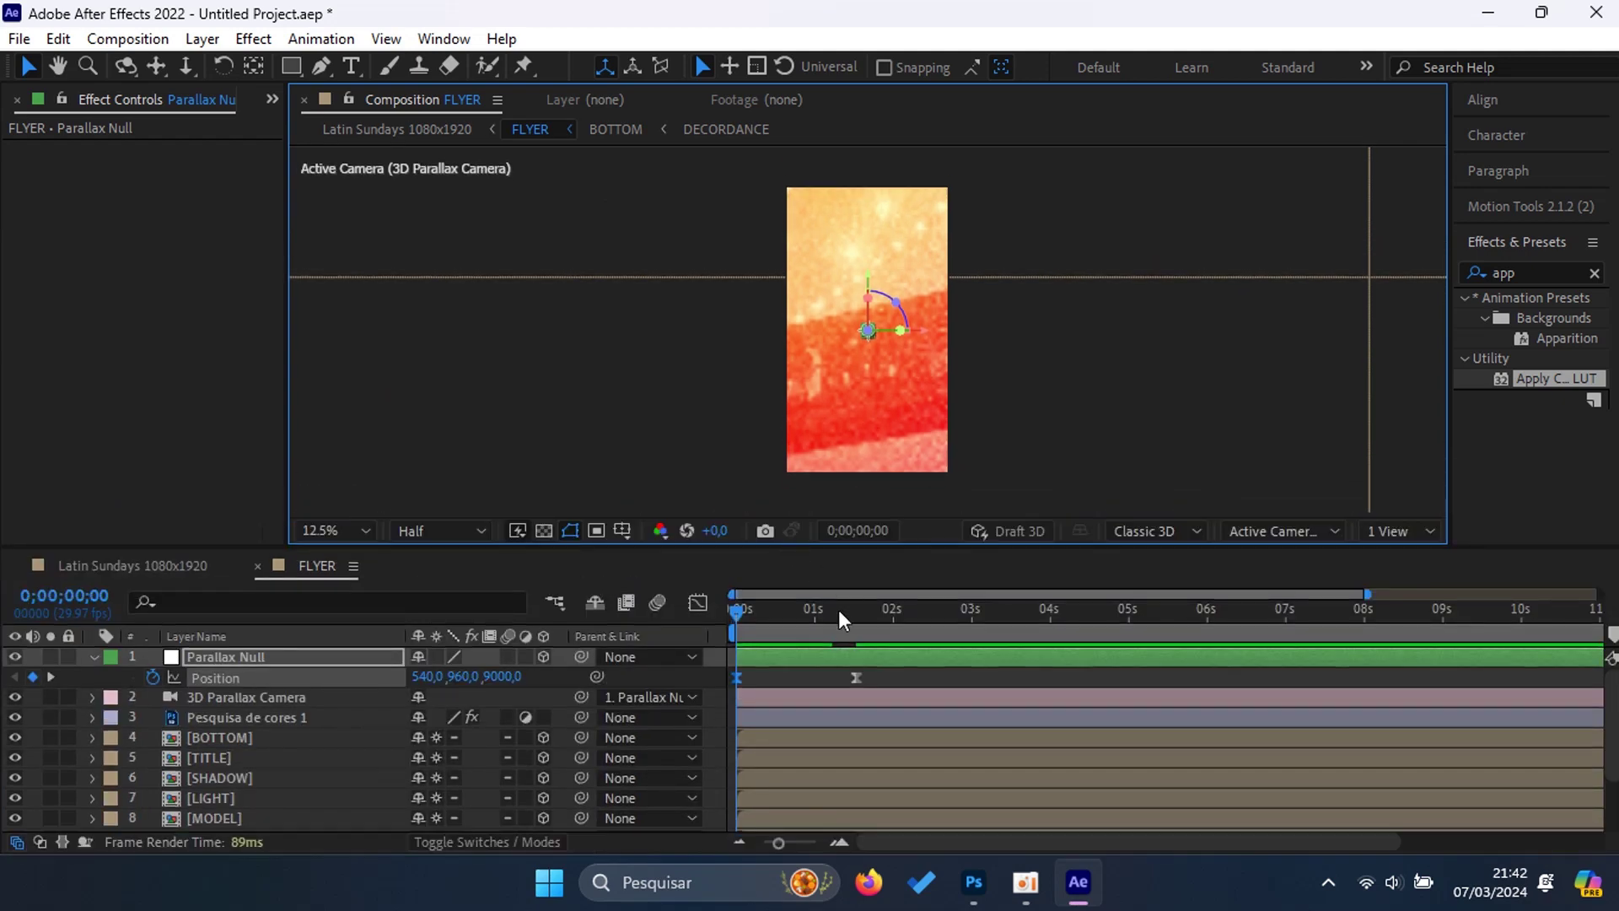
pyautogui.press('space')
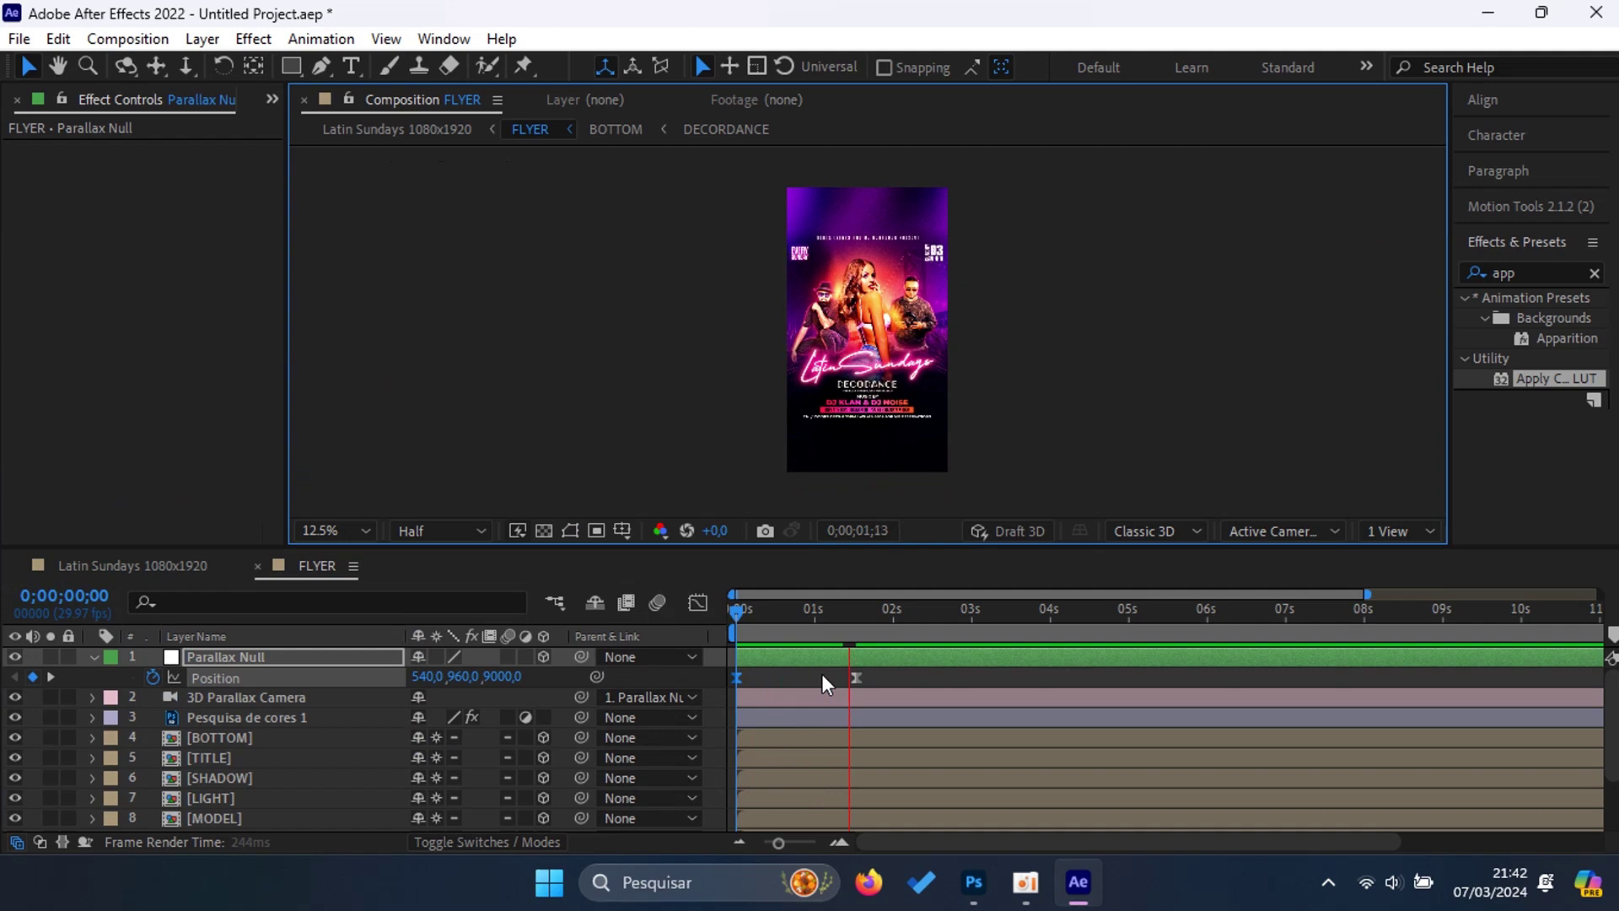
pyautogui.press('space')
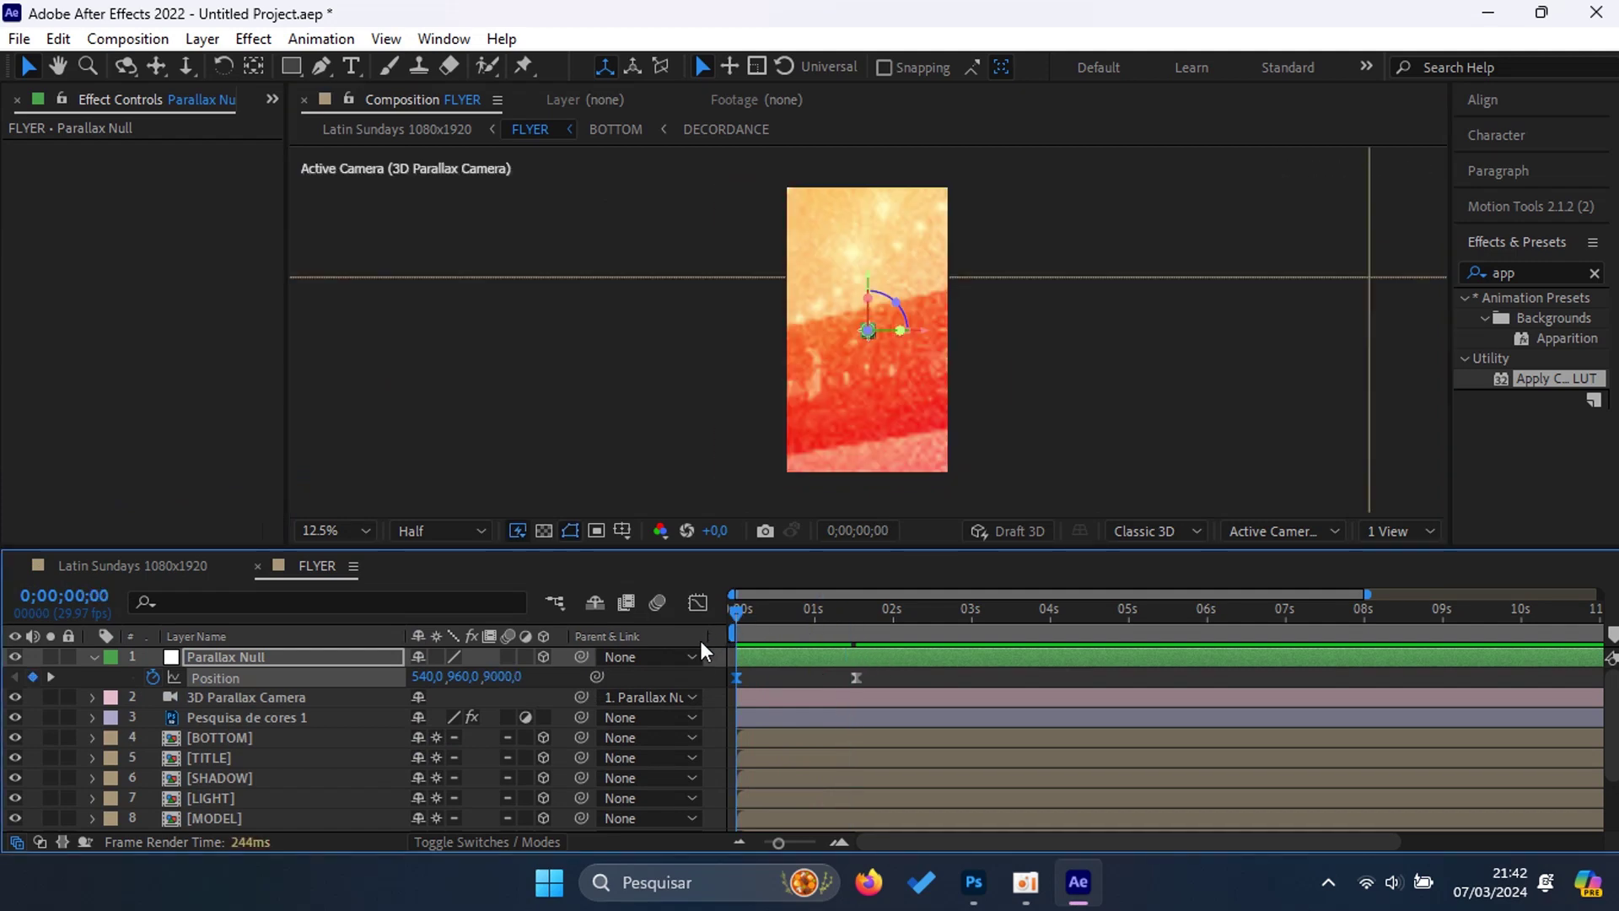
# Step: Keyframe the null's Z Rotation from 9° at the start to 0° at about 1.5 s
pyautogui.press('t')
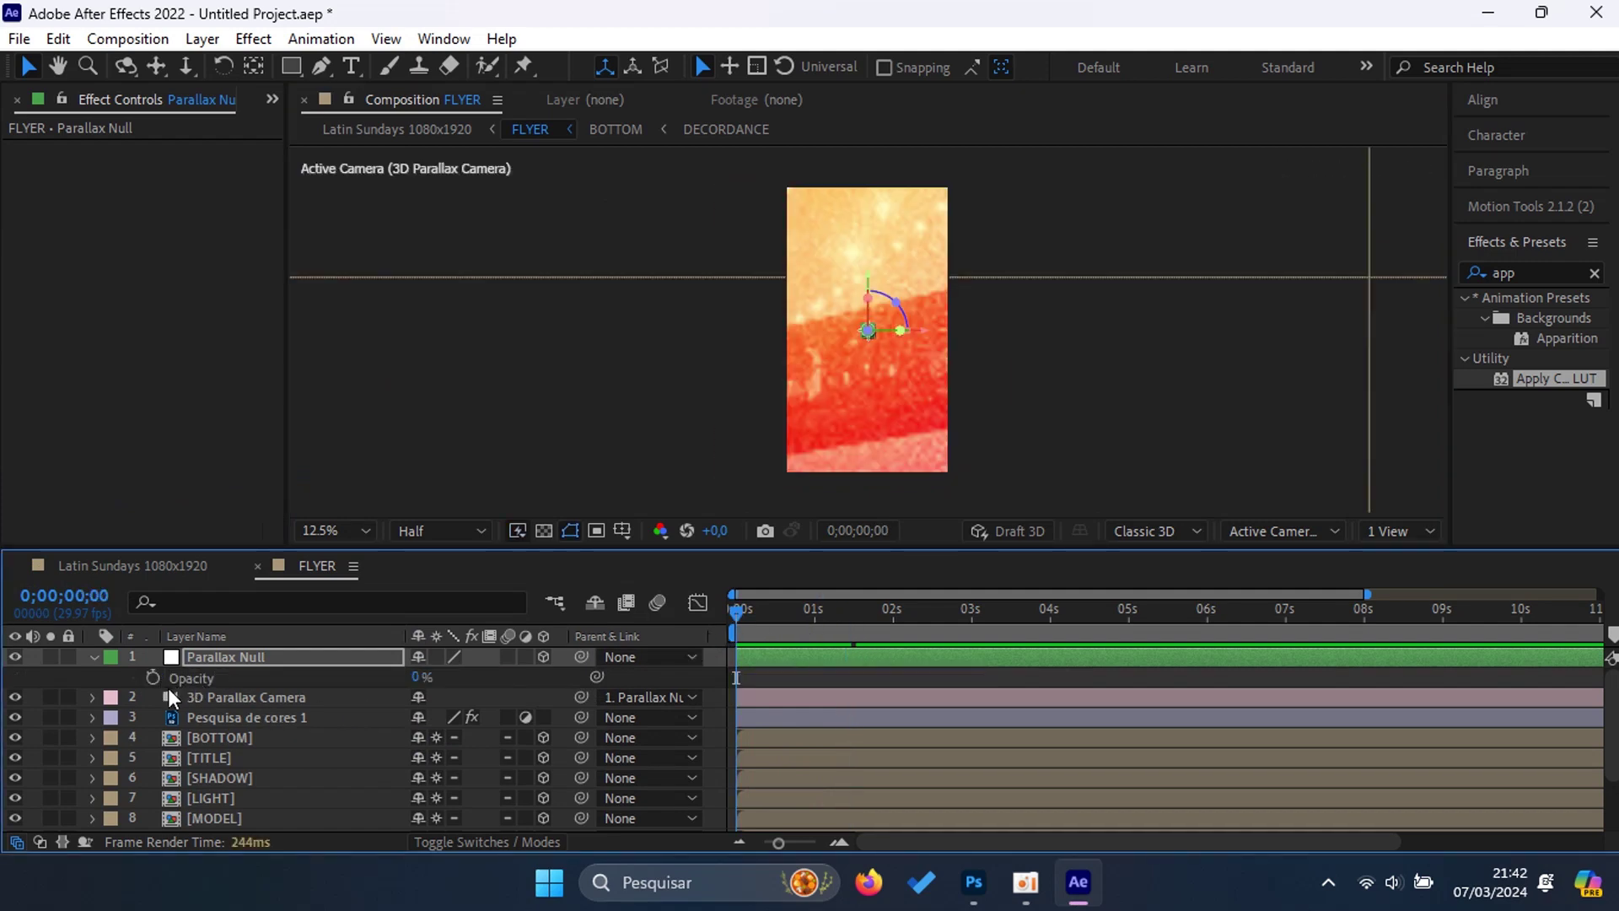
pyautogui.press('r')
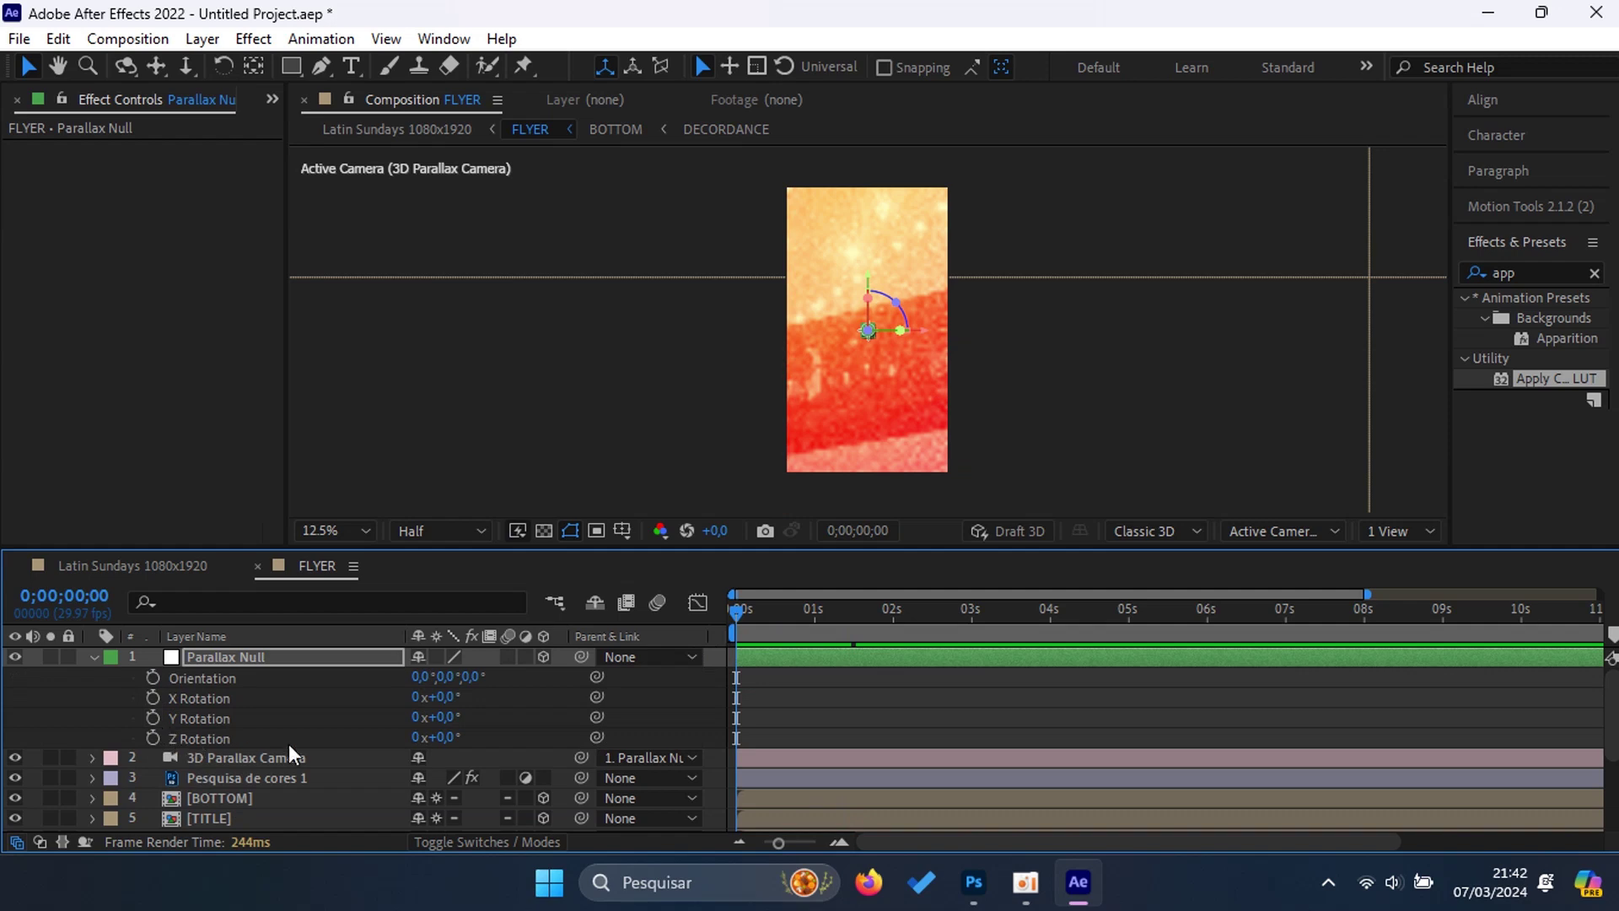
pyautogui.click(153, 738)
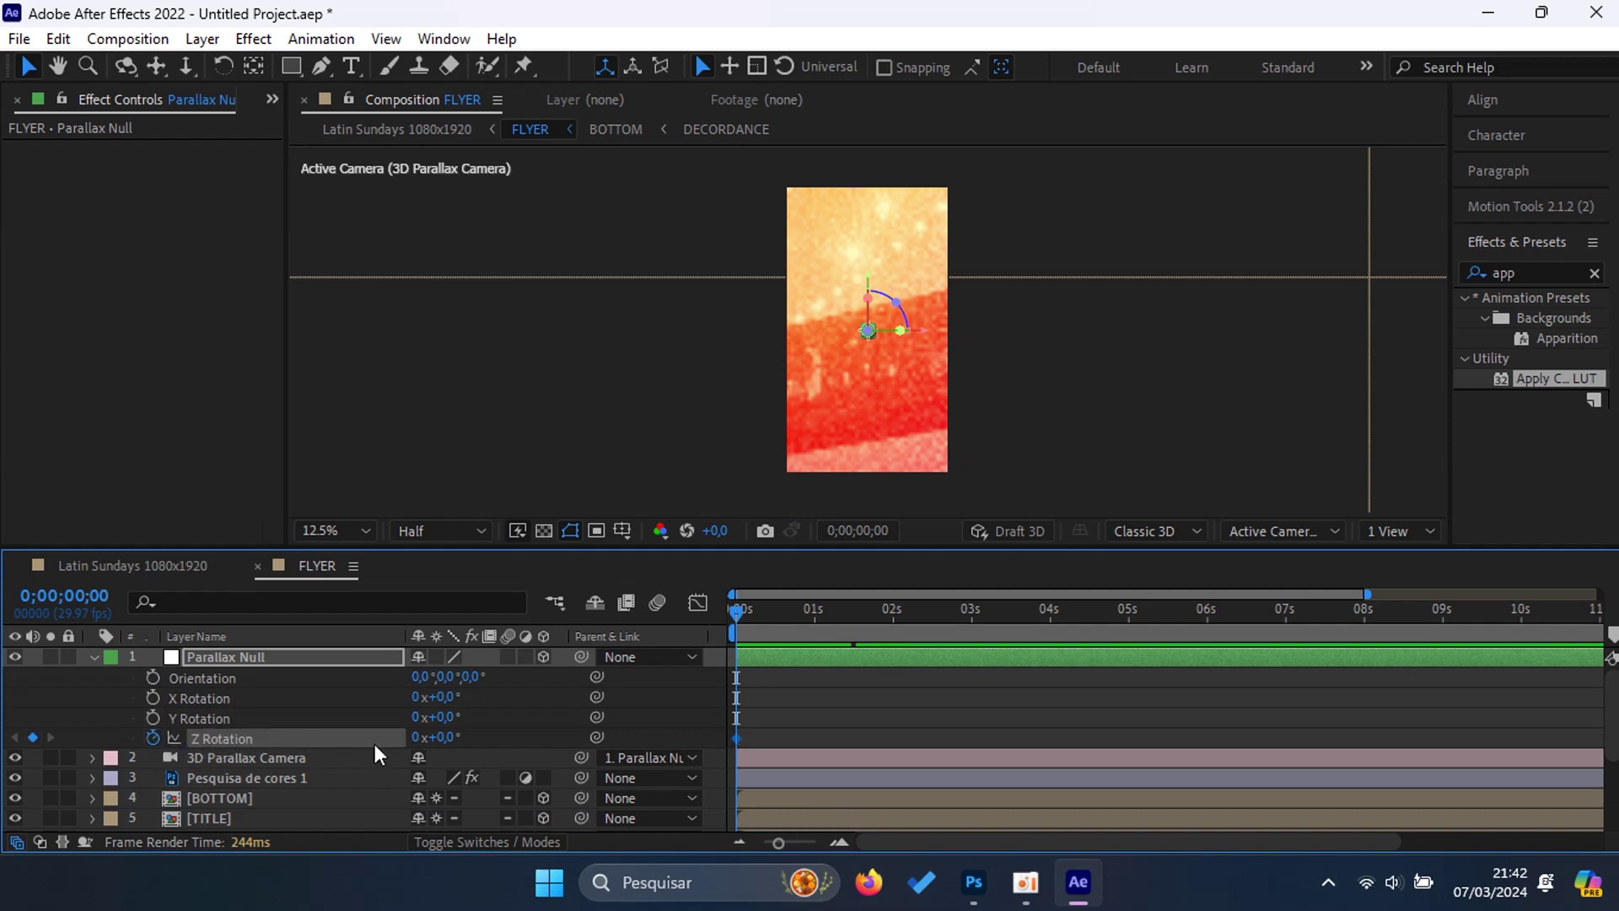
pyautogui.press('u')
pyautogui.moveTo(736, 698); pyautogui.dragTo(857, 698)
pyautogui.moveTo(462, 697); pyautogui.dragTo(453, 693)
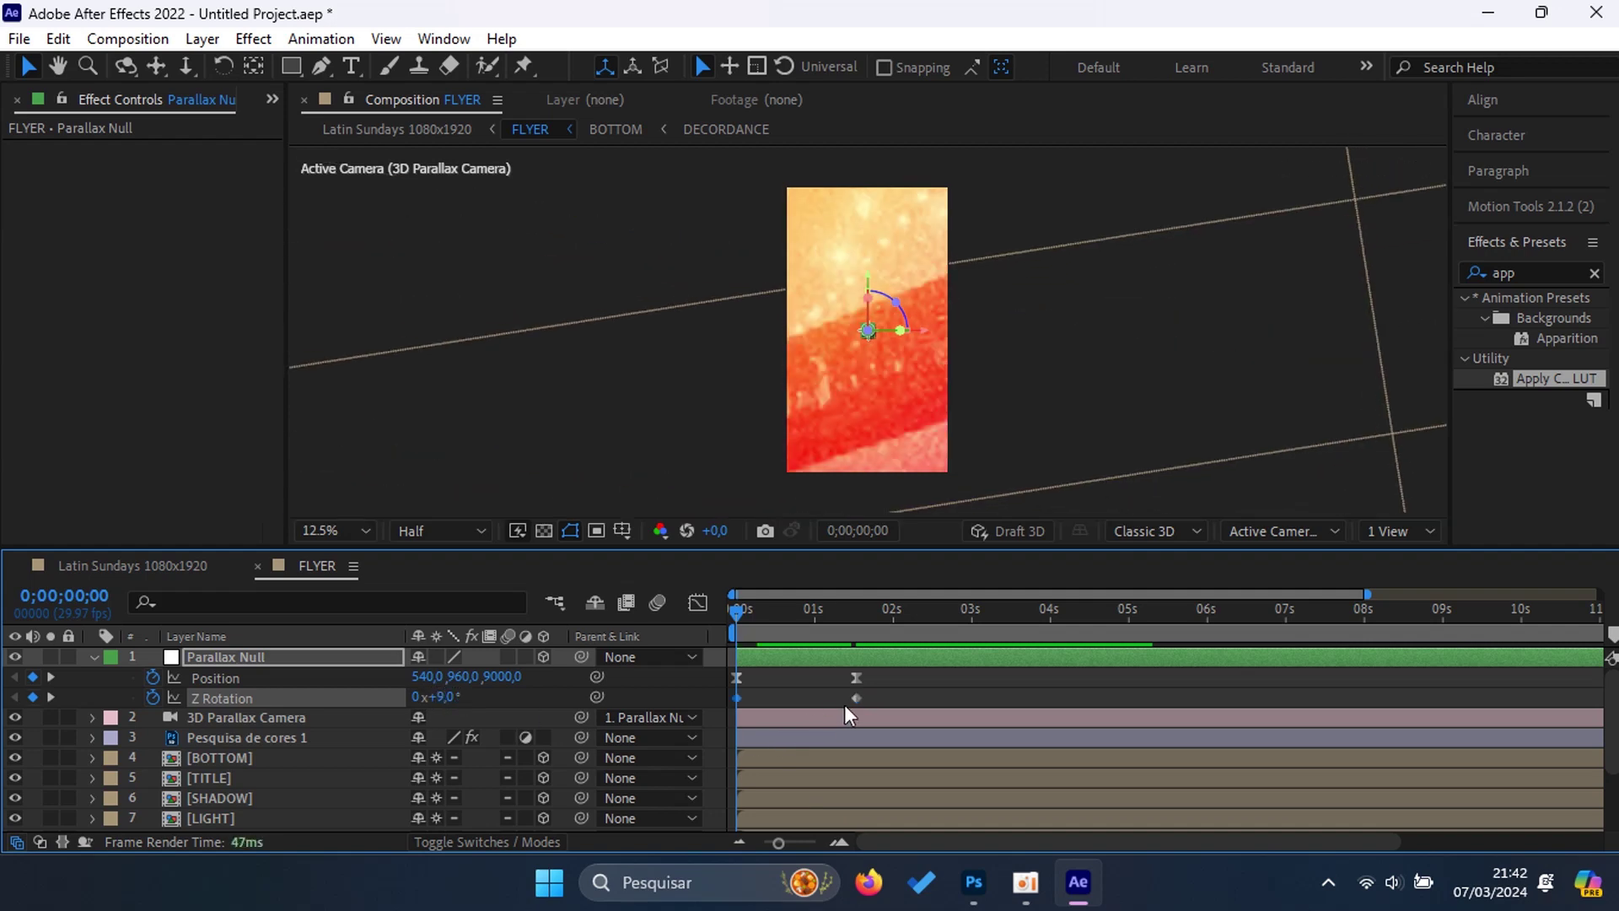
# Step: Ease the Position and Z Rotation keyframes into their final values in the speed graph
pyautogui.moveTo(848, 715); pyautogui.dragTo(877, 675)
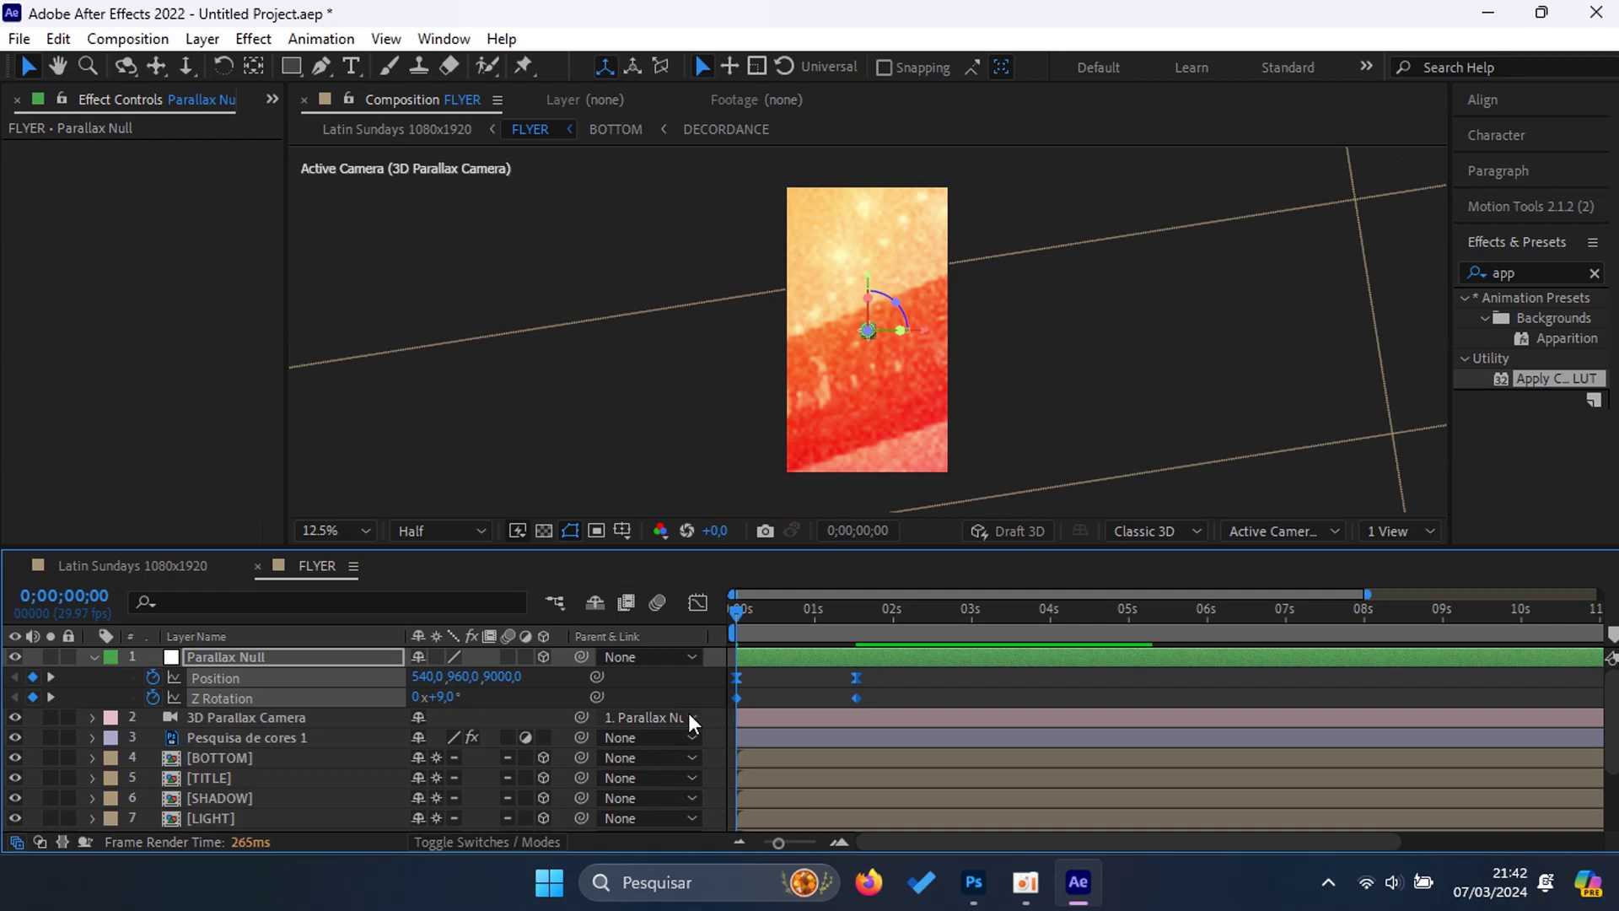
pyautogui.click(699, 603)
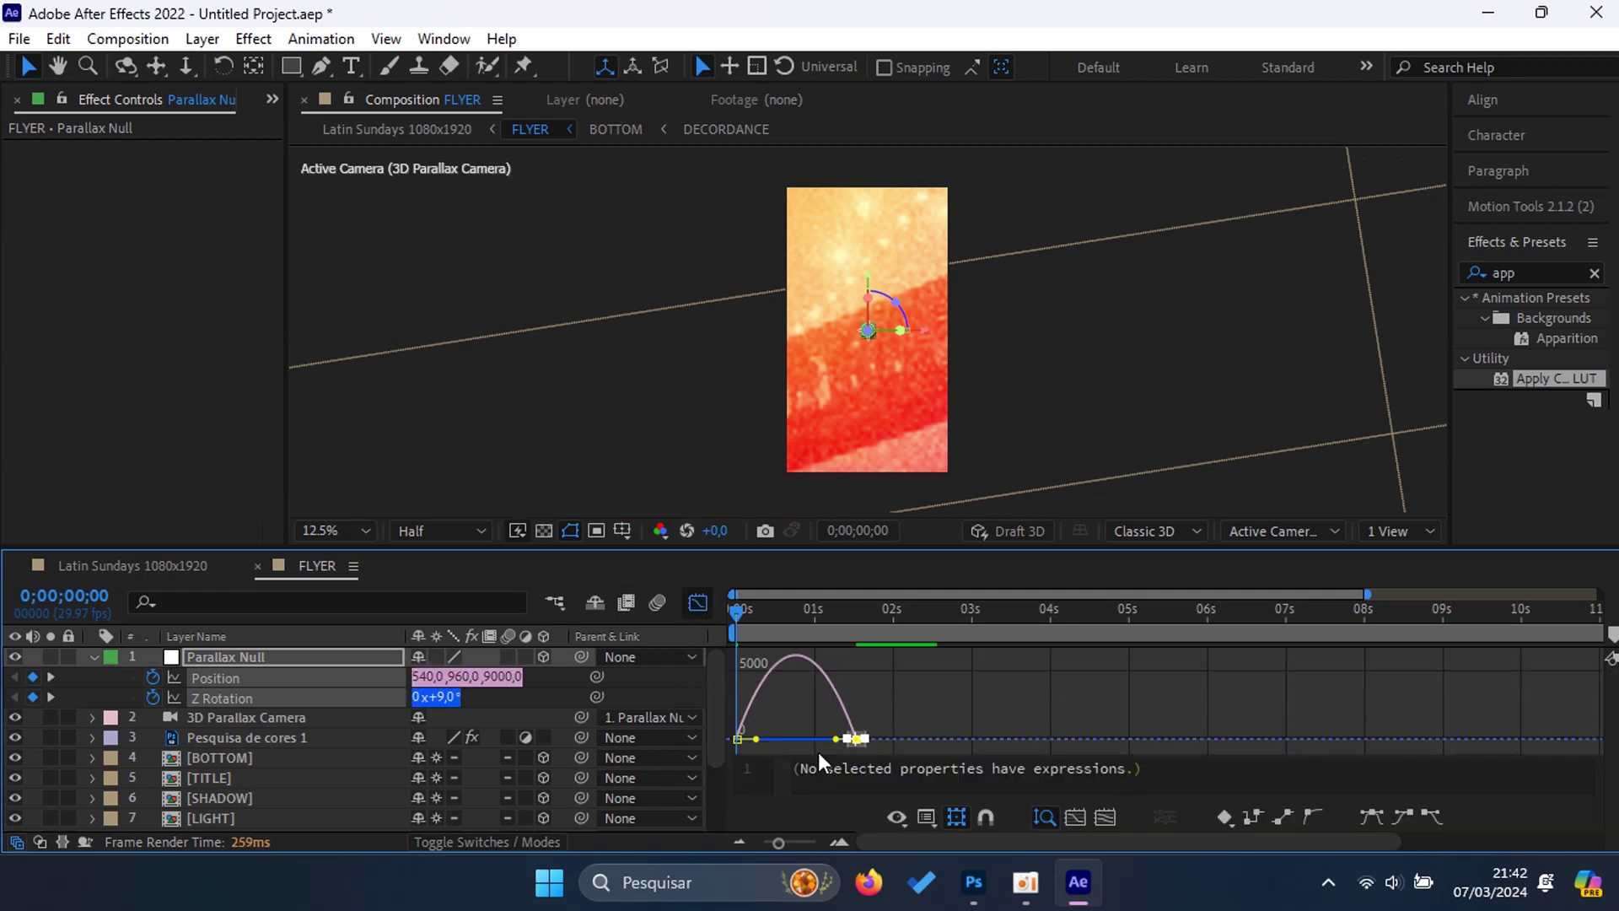
pyautogui.moveTo(837, 739); pyautogui.dragTo(759, 749)
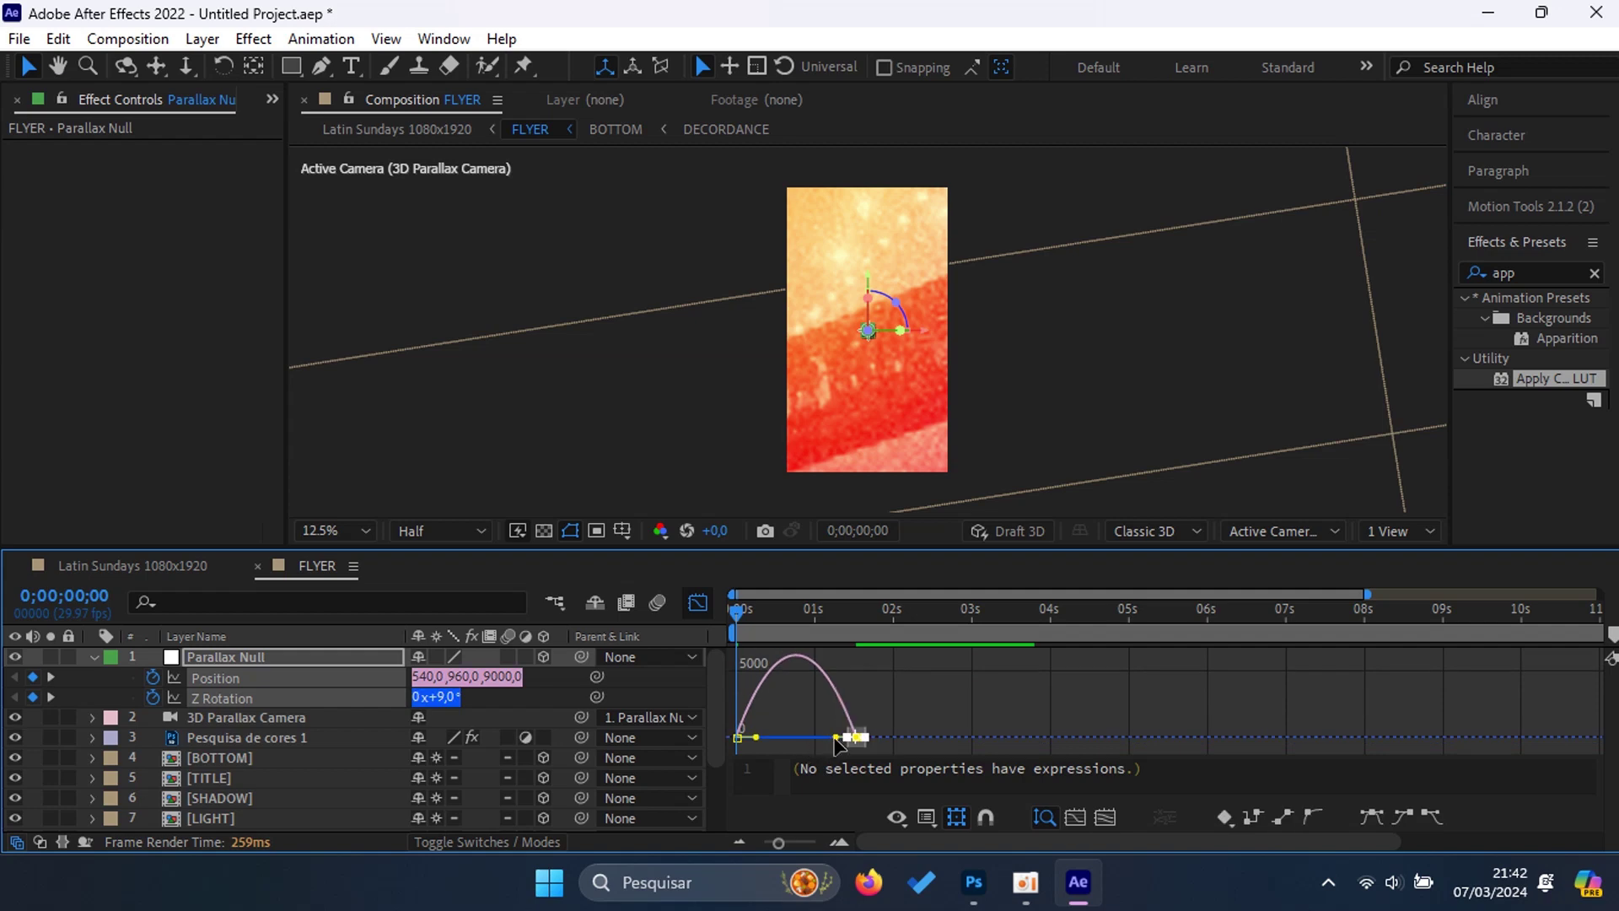
pyautogui.moveTo(835, 739); pyautogui.dragTo(768, 743)
pyautogui.click(740, 742)
pyautogui.moveTo(755, 740); pyautogui.dragTo(738, 742)
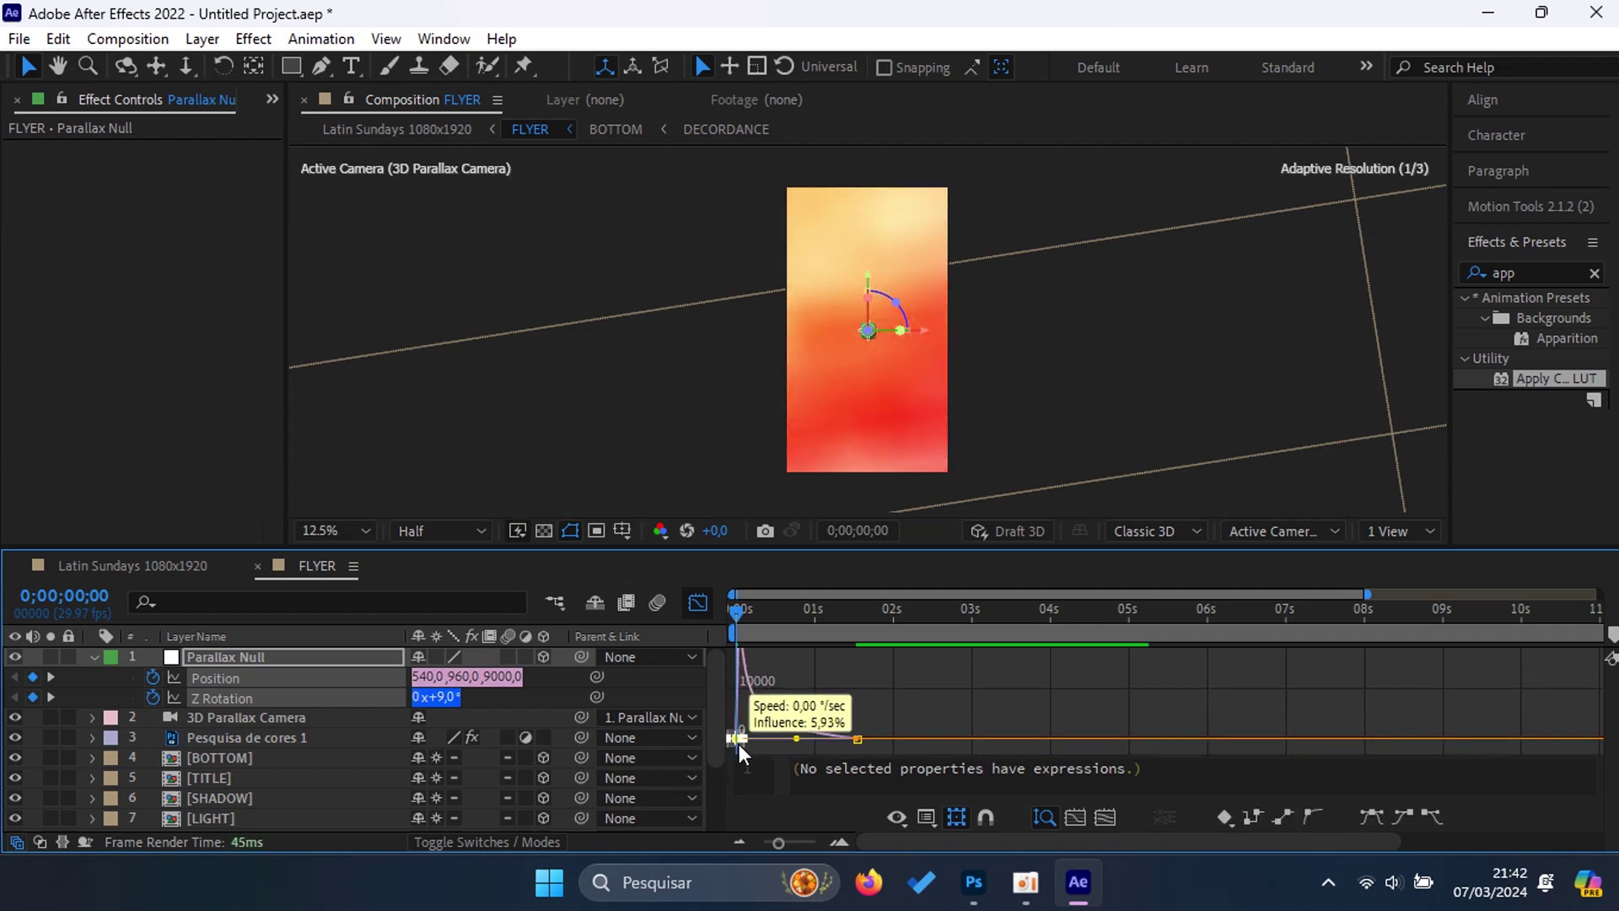
pyautogui.click(700, 603)
# Step: Preview the eased turn and push-in from the start, then deselect everything
pyautogui.press('space')
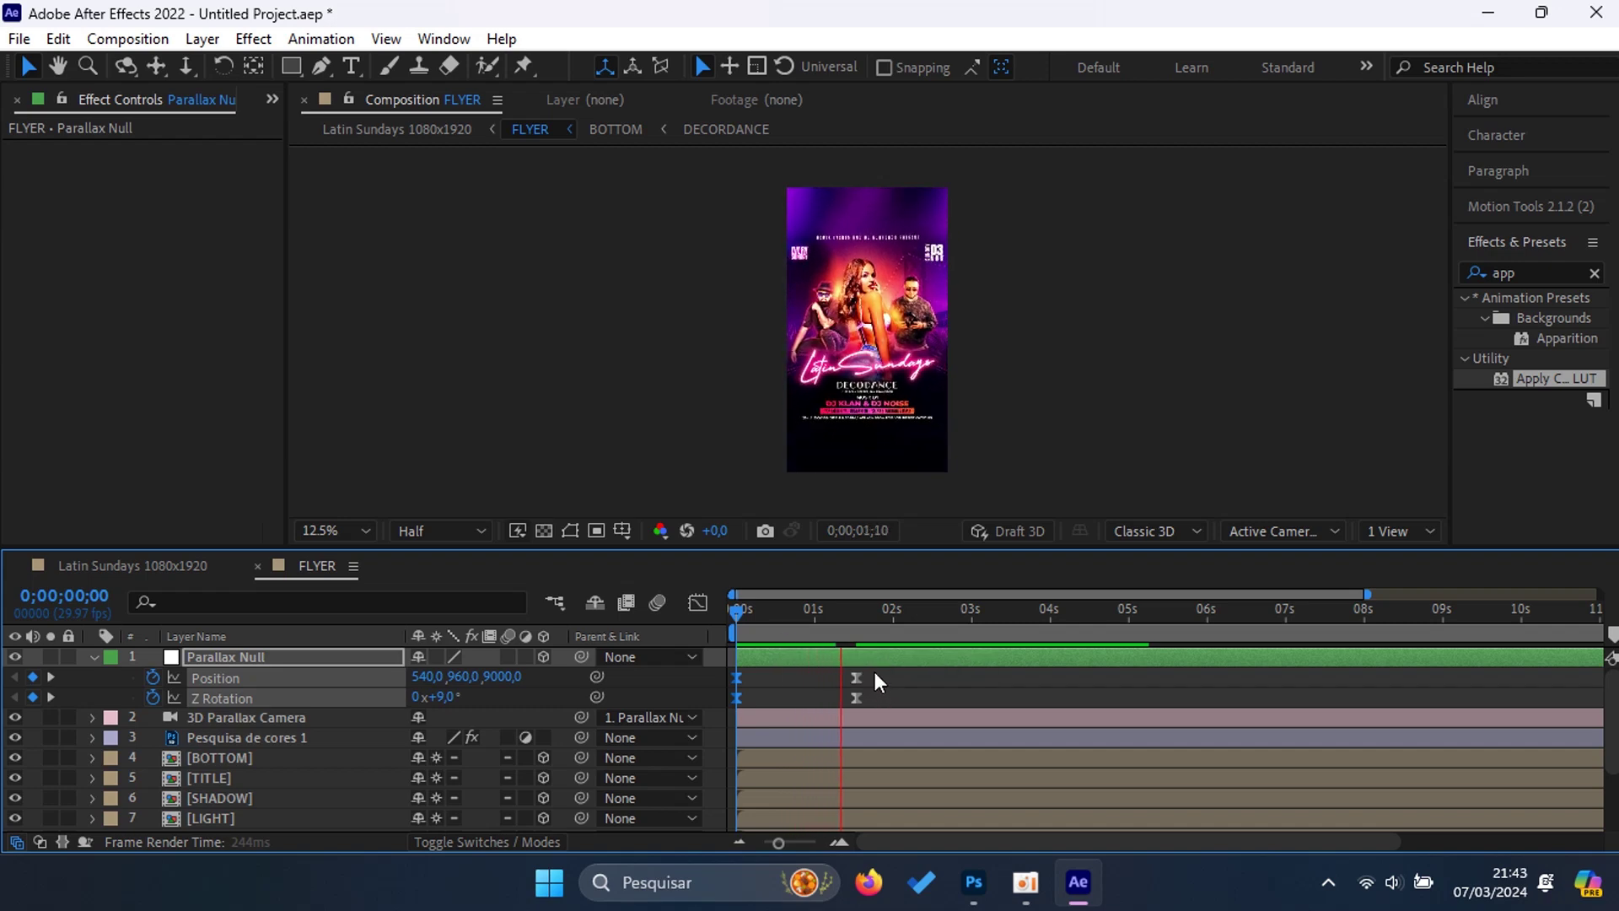
pyautogui.press('space')
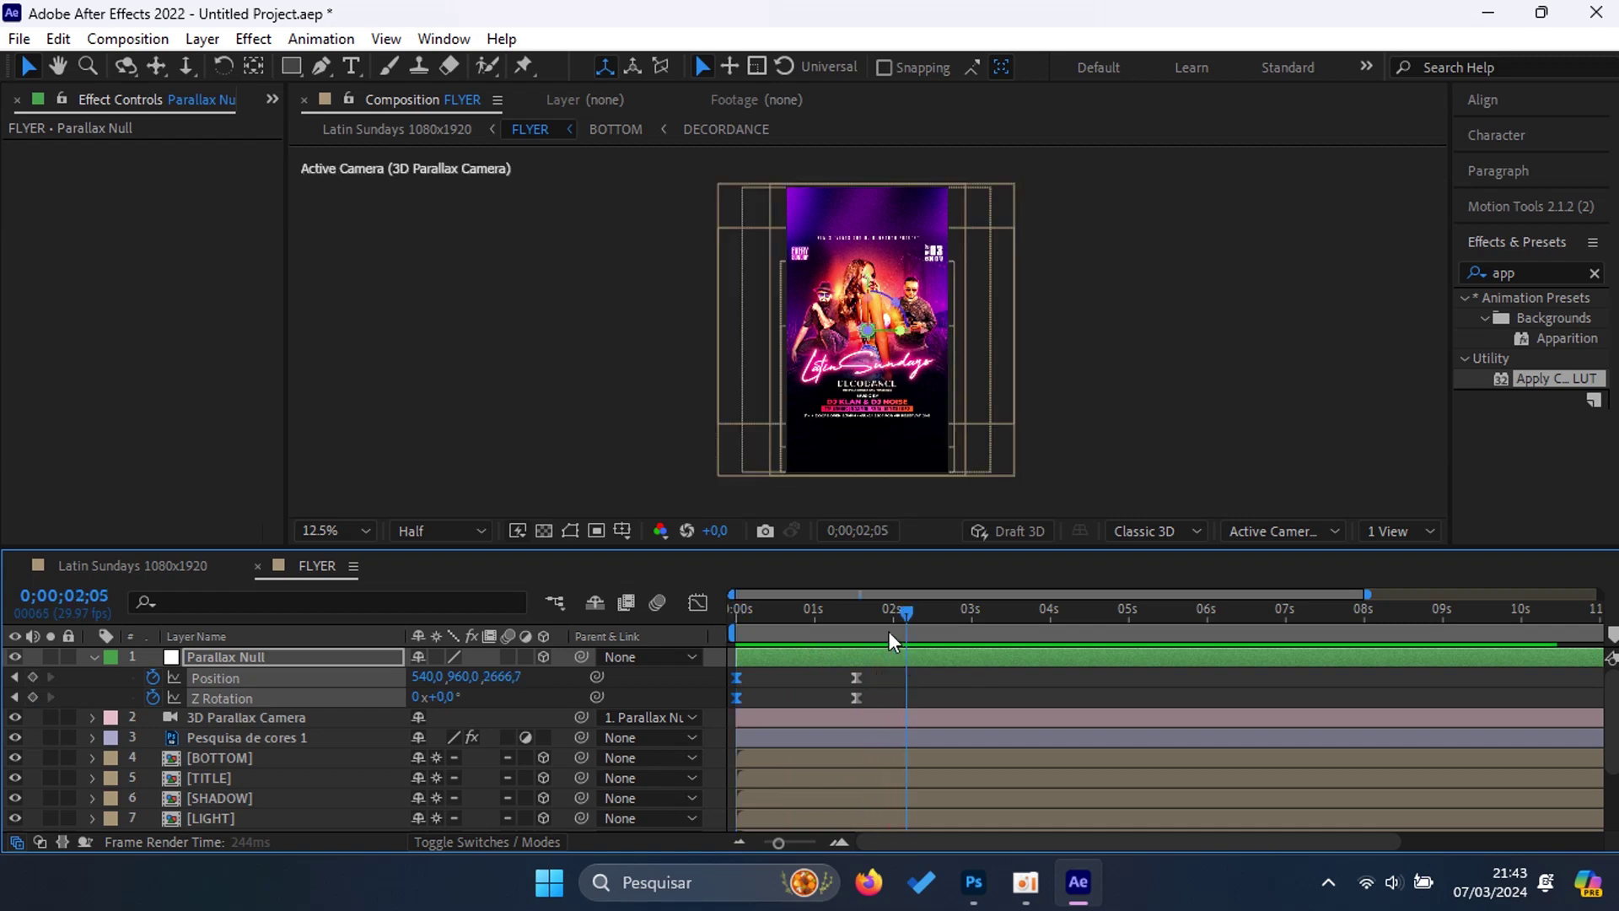
pyautogui.press('space')
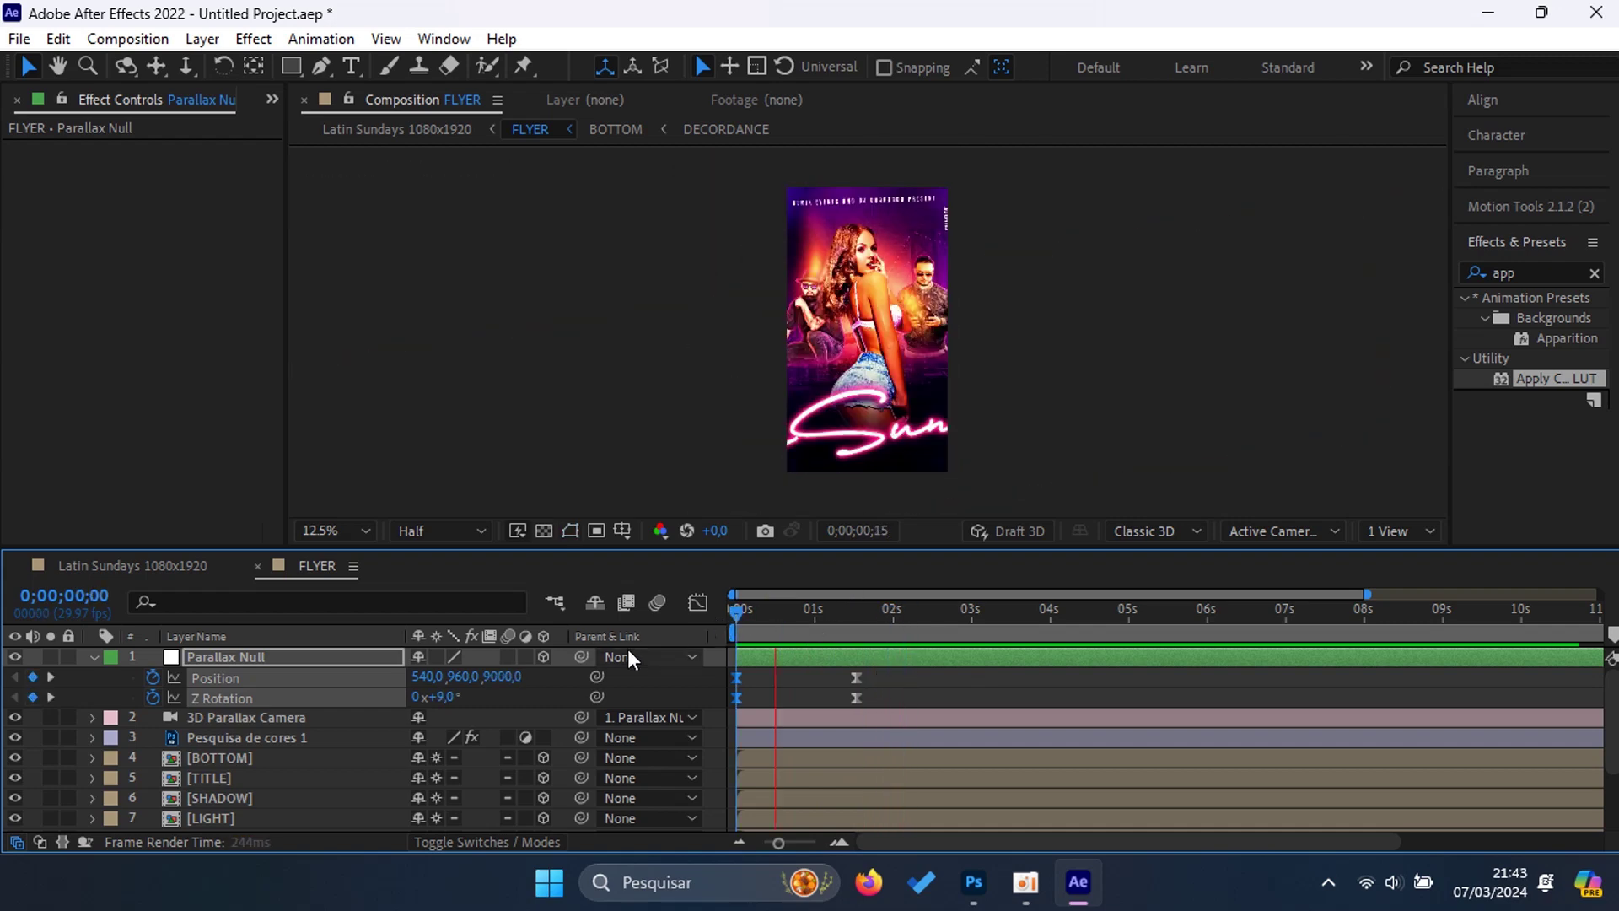
pyautogui.moveTo(931, 624); pyautogui.dragTo(705, 619)
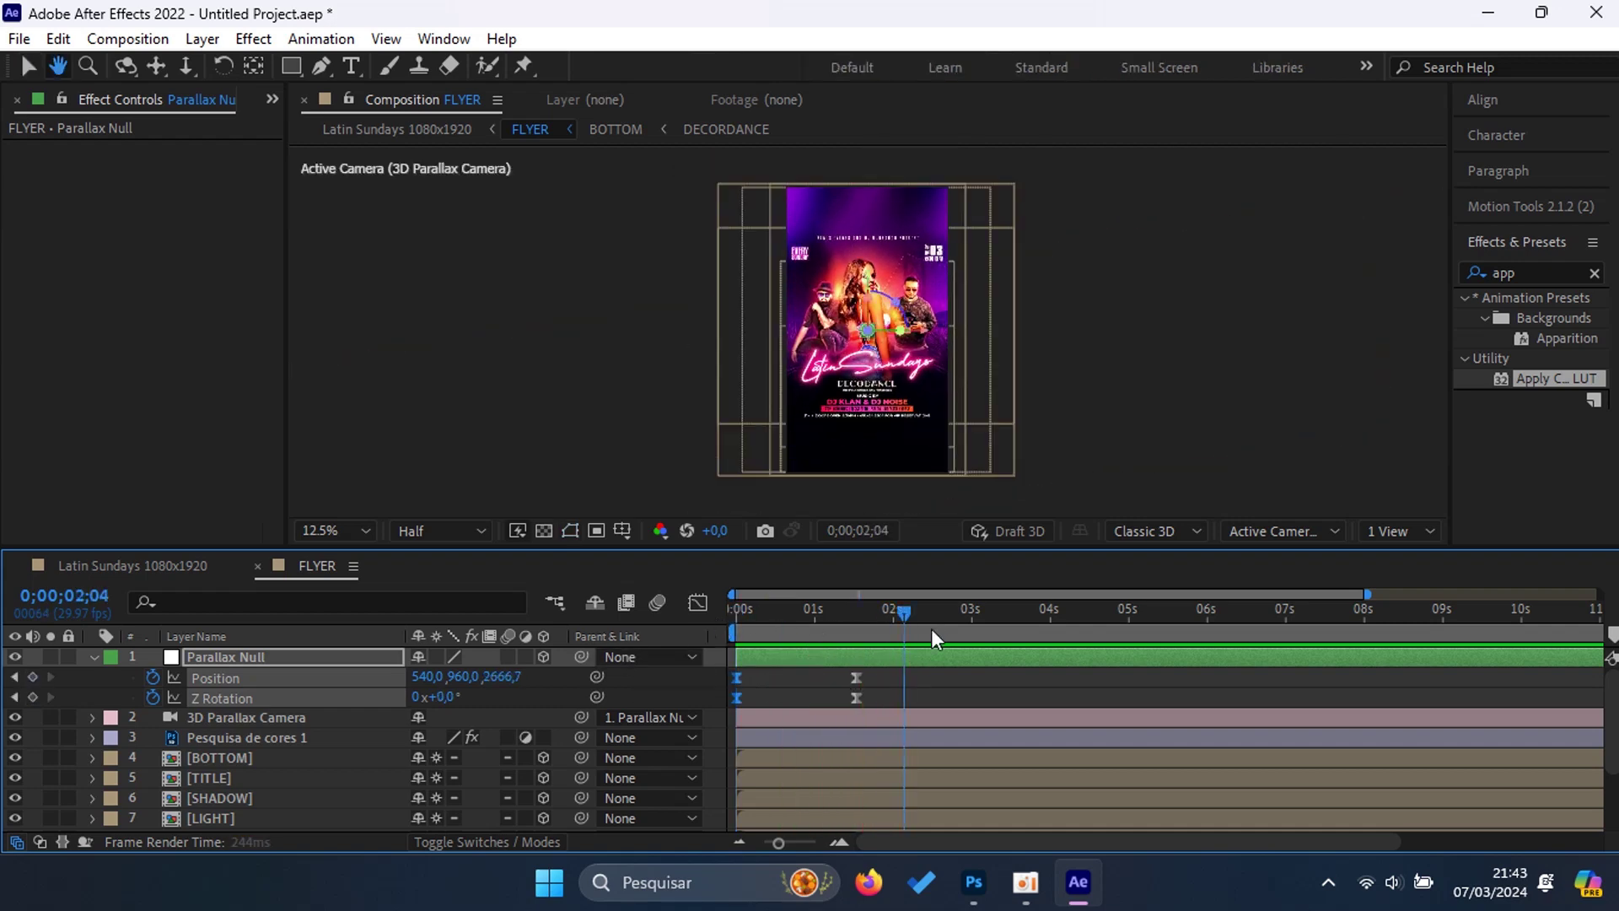
pyautogui.press('space')
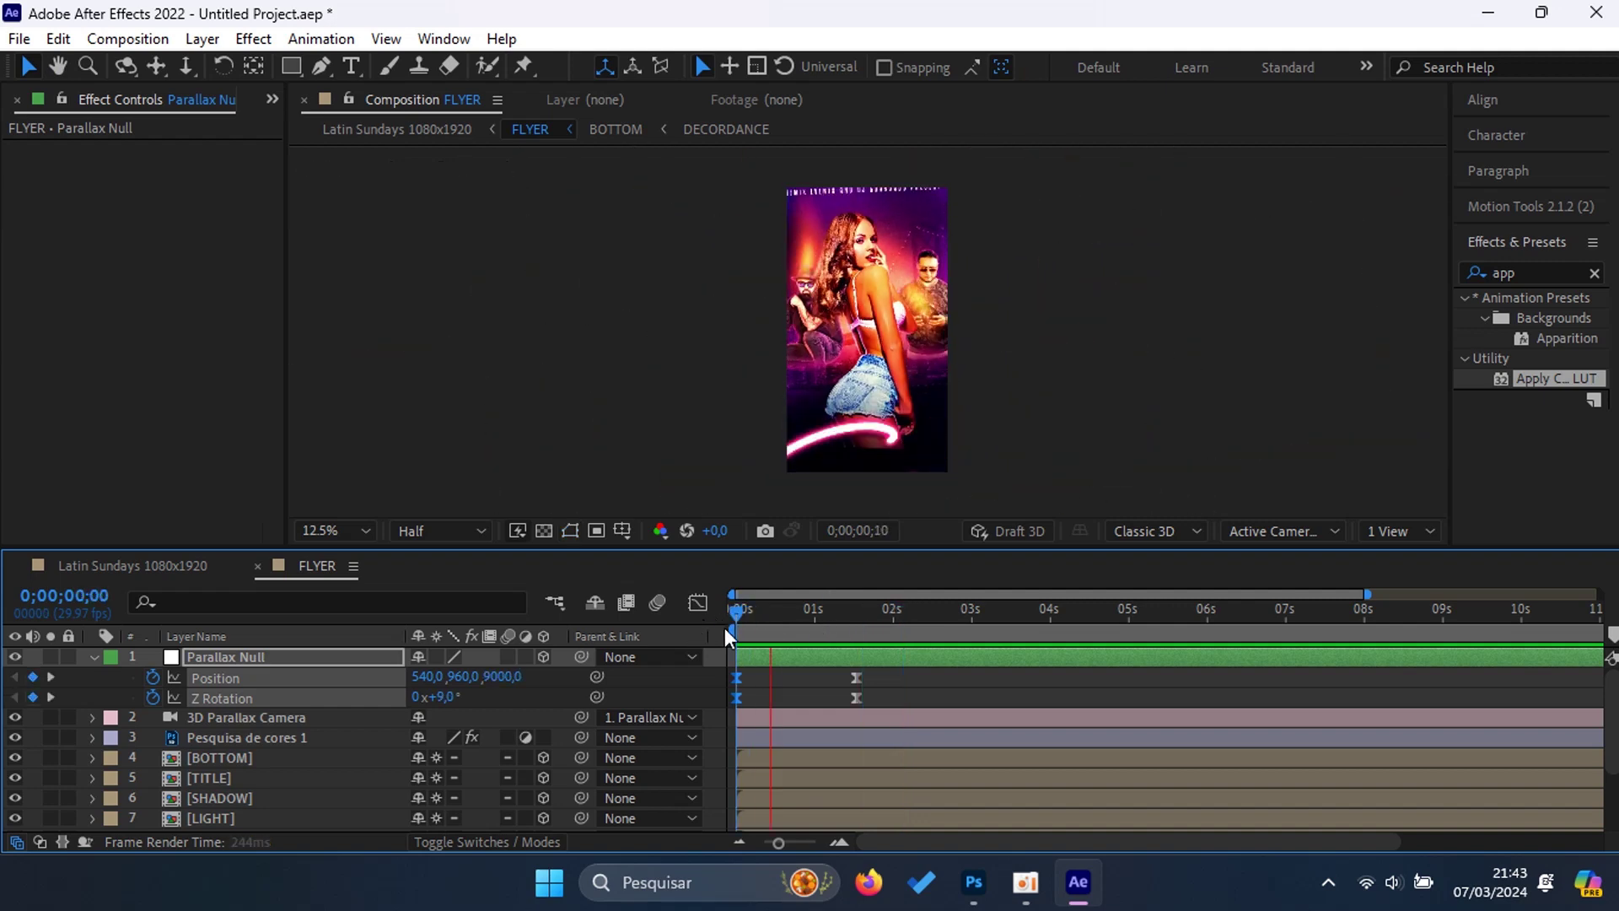
pyautogui.press('space')
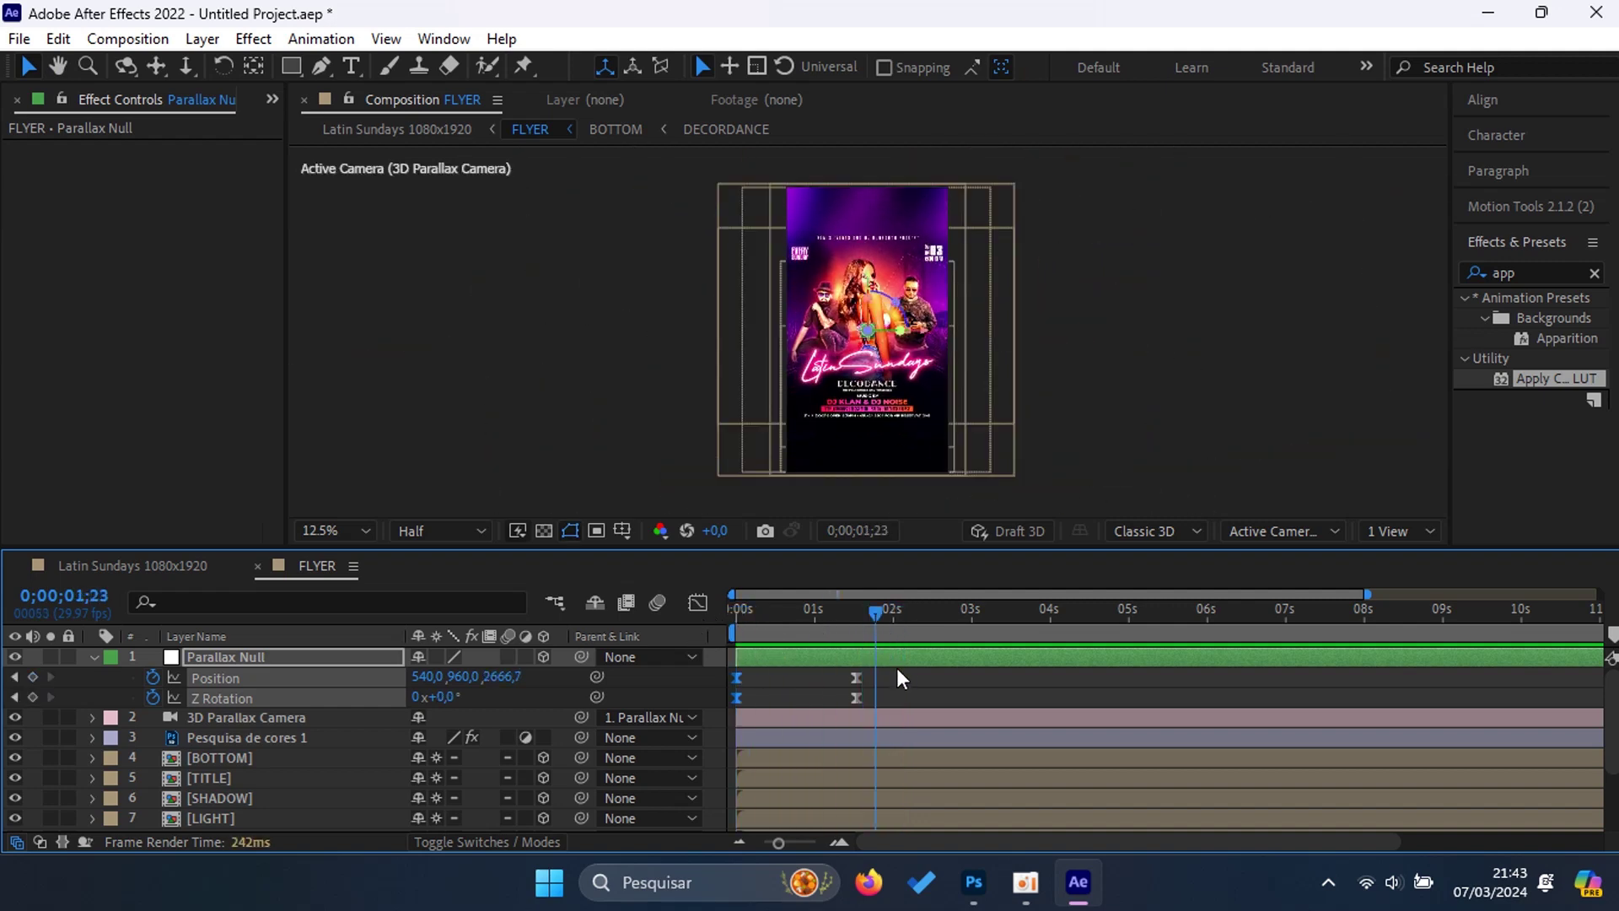
pyautogui.click(518, 417)
pyautogui.click(199, 41)
# Step: Add a new null, Null 2, and parent the Parallax Null to it
pyautogui.moveTo(216, 67)
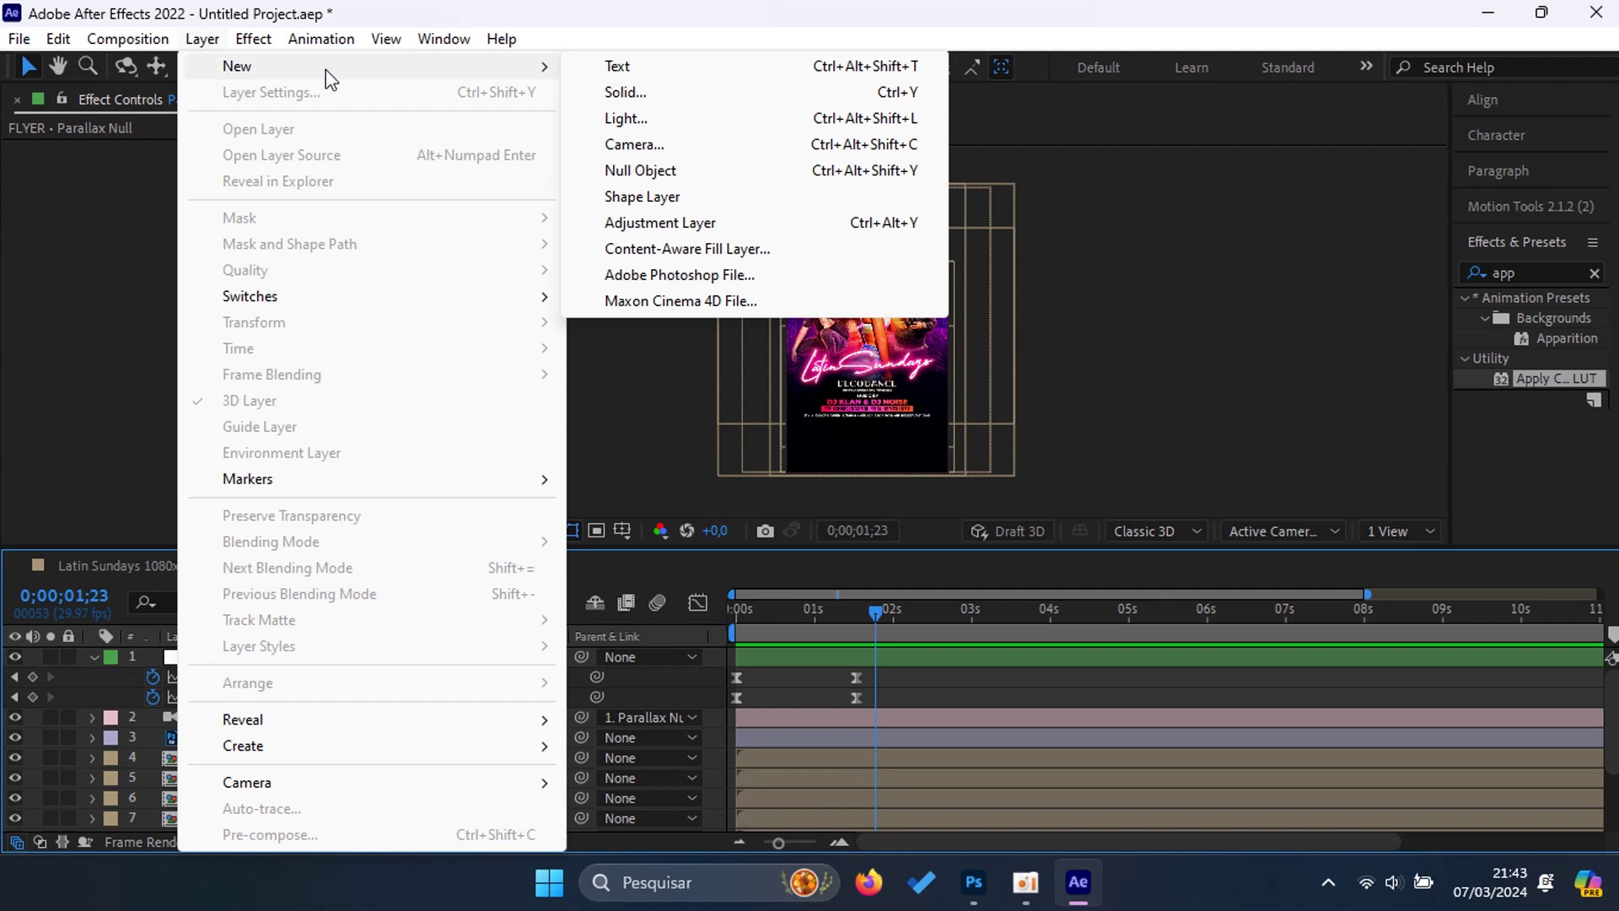
pyautogui.click(657, 172)
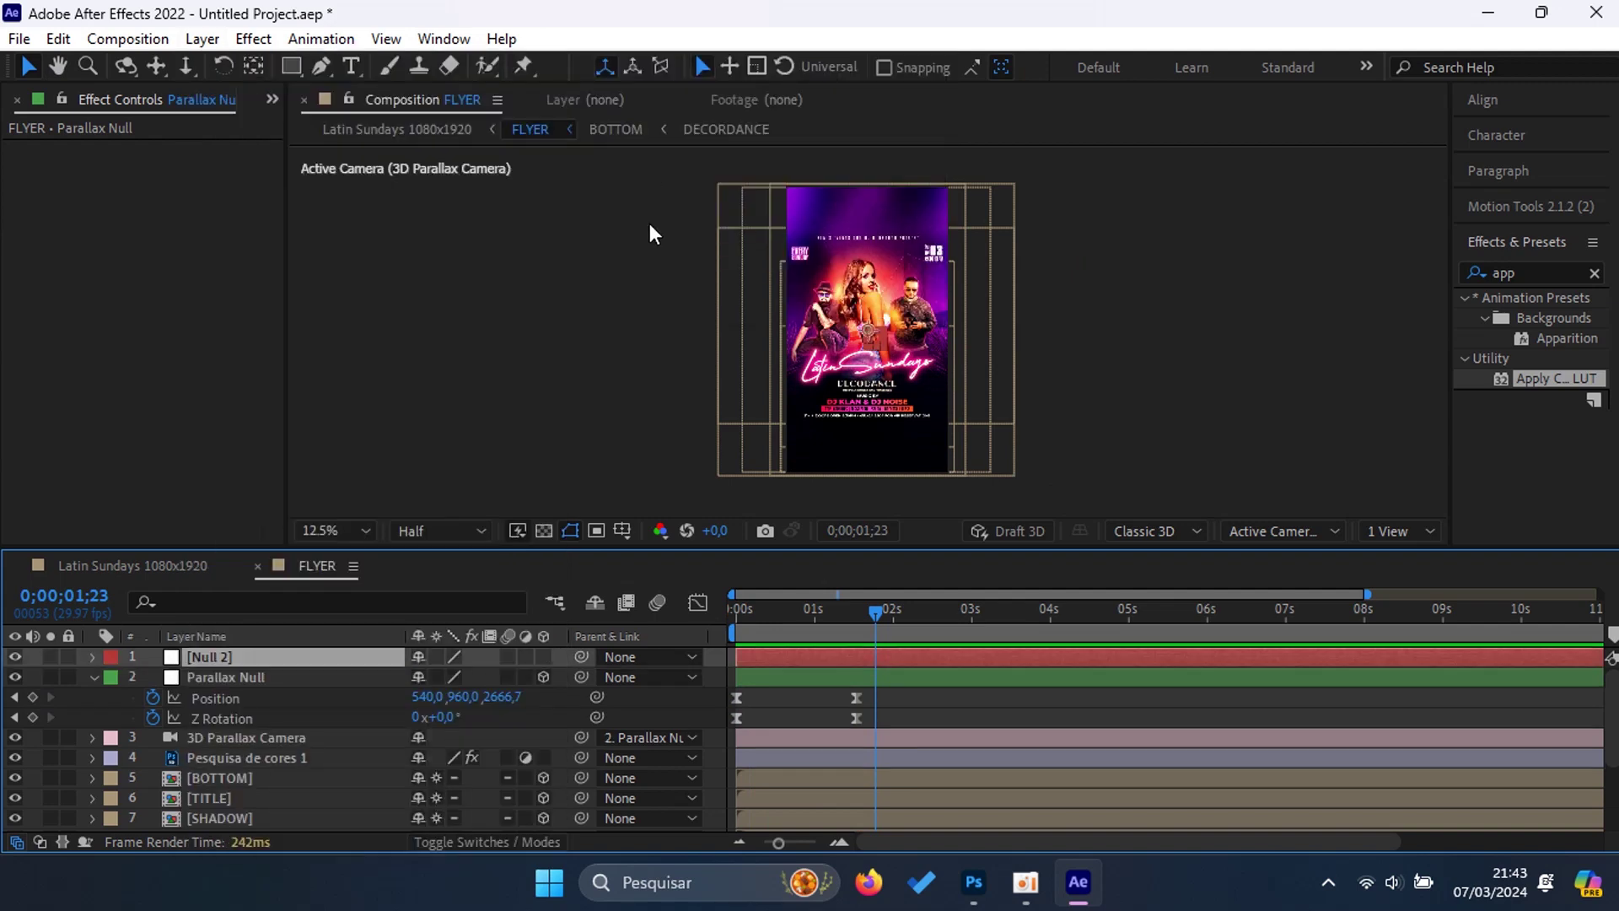
pyautogui.click(349, 678)
pyautogui.moveTo(581, 677); pyautogui.dragTo(356, 657)
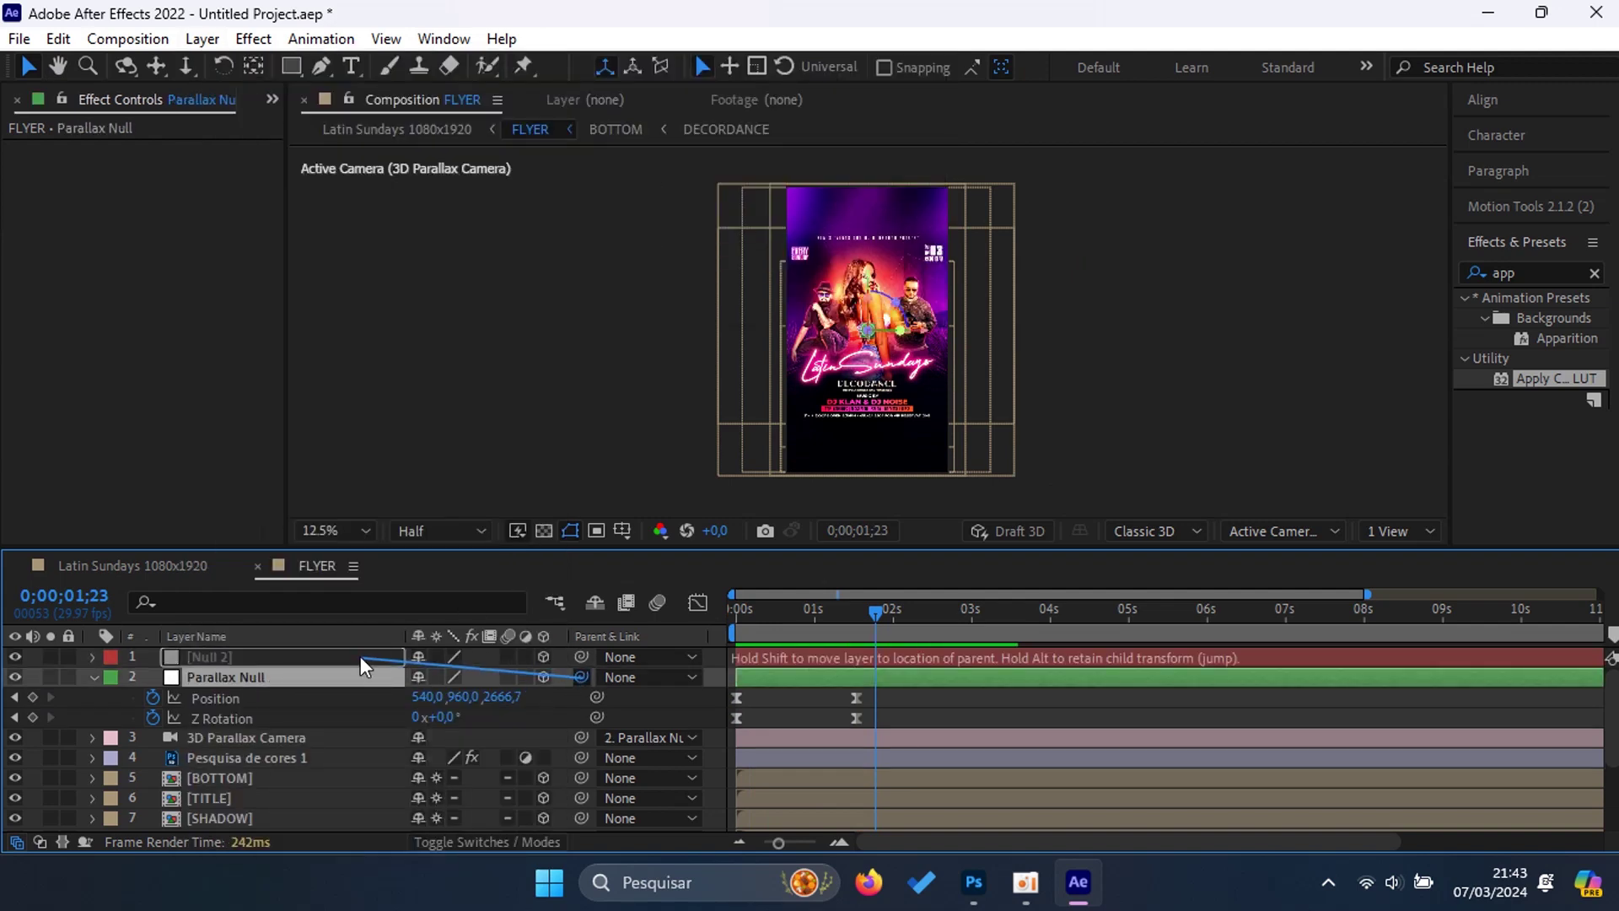
# Step: Preview the parented animation from the start, then set the time to 0;00;01;12
pyautogui.moveTo(850, 620)
pyautogui.mouseDown()
pyautogui.moveTo(811, 625)
pyautogui.moveTo(835, 622)
pyautogui.mouseUp()
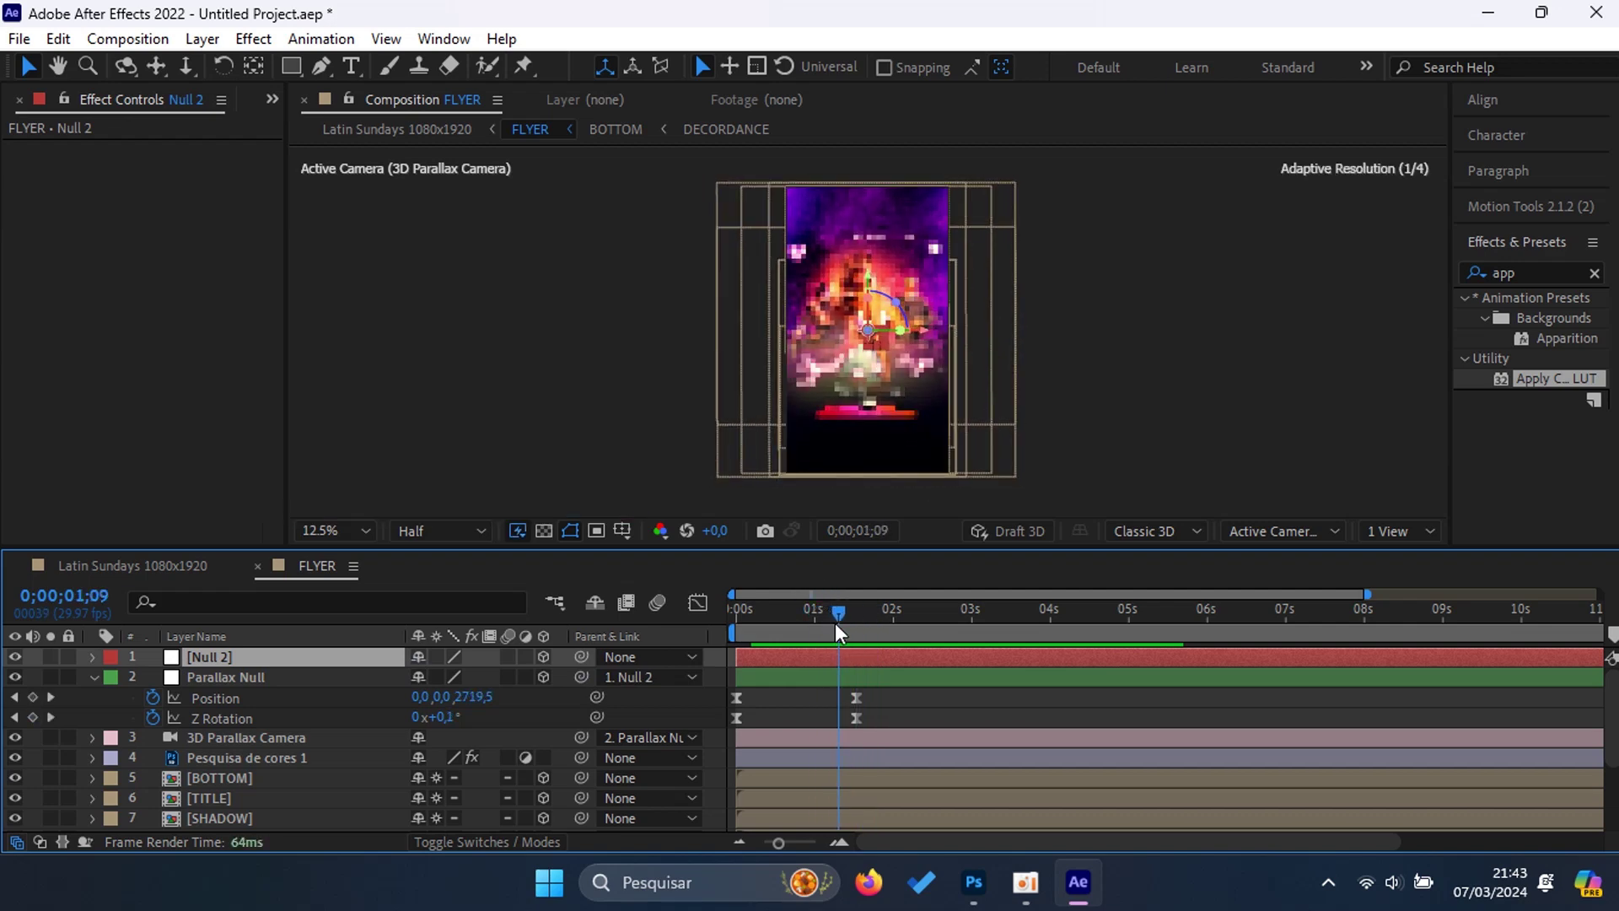
pyautogui.press('Home')
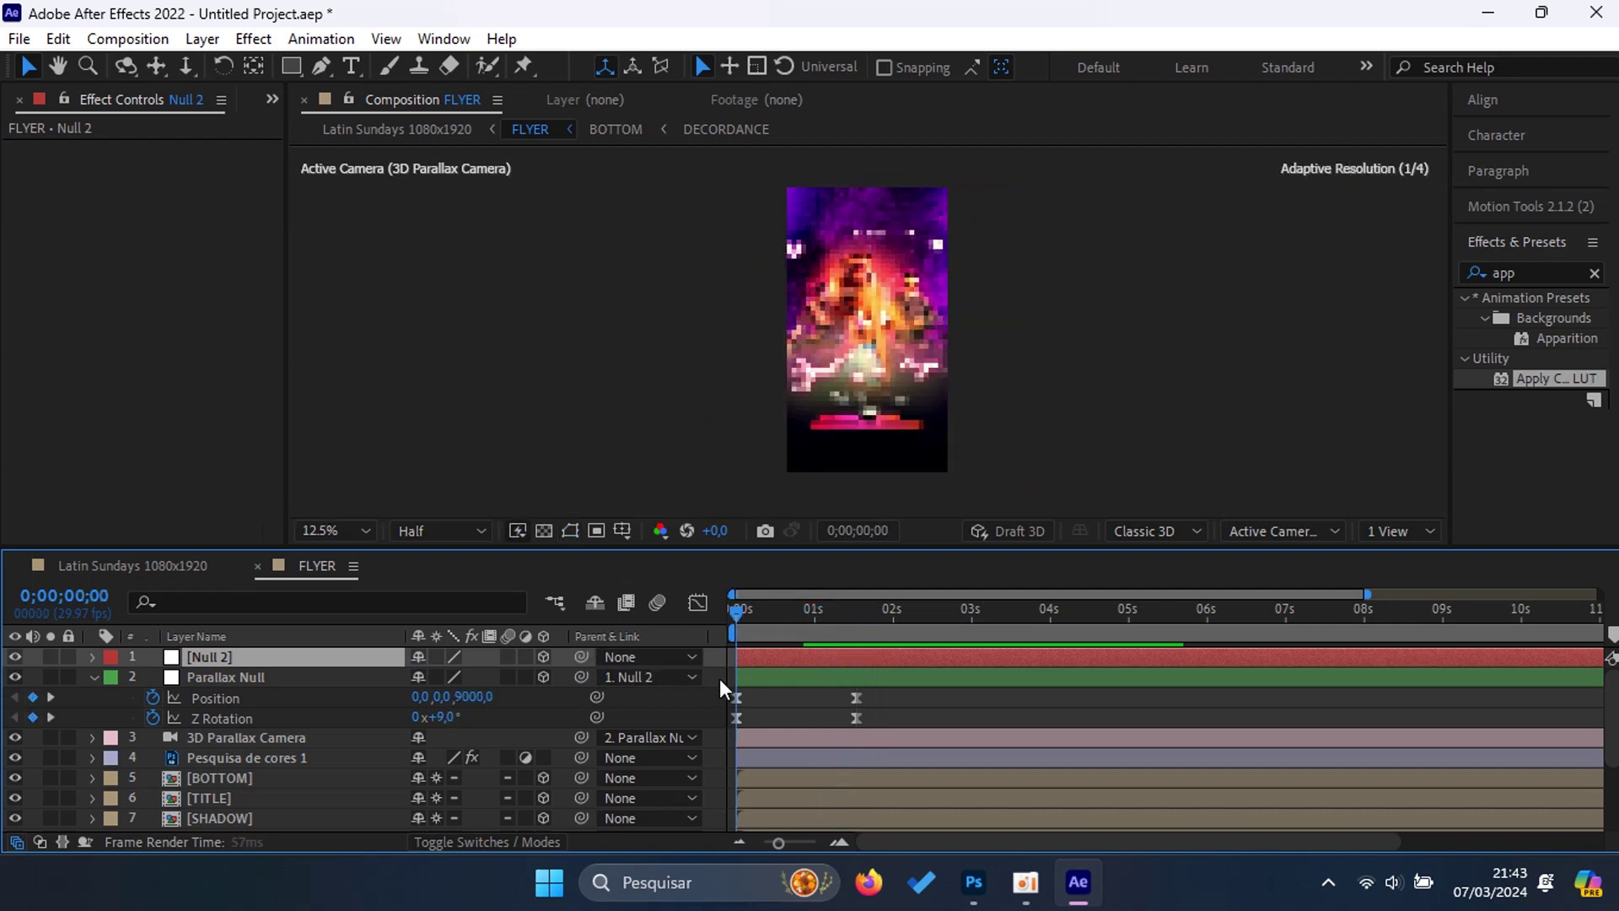
pyautogui.press('space')
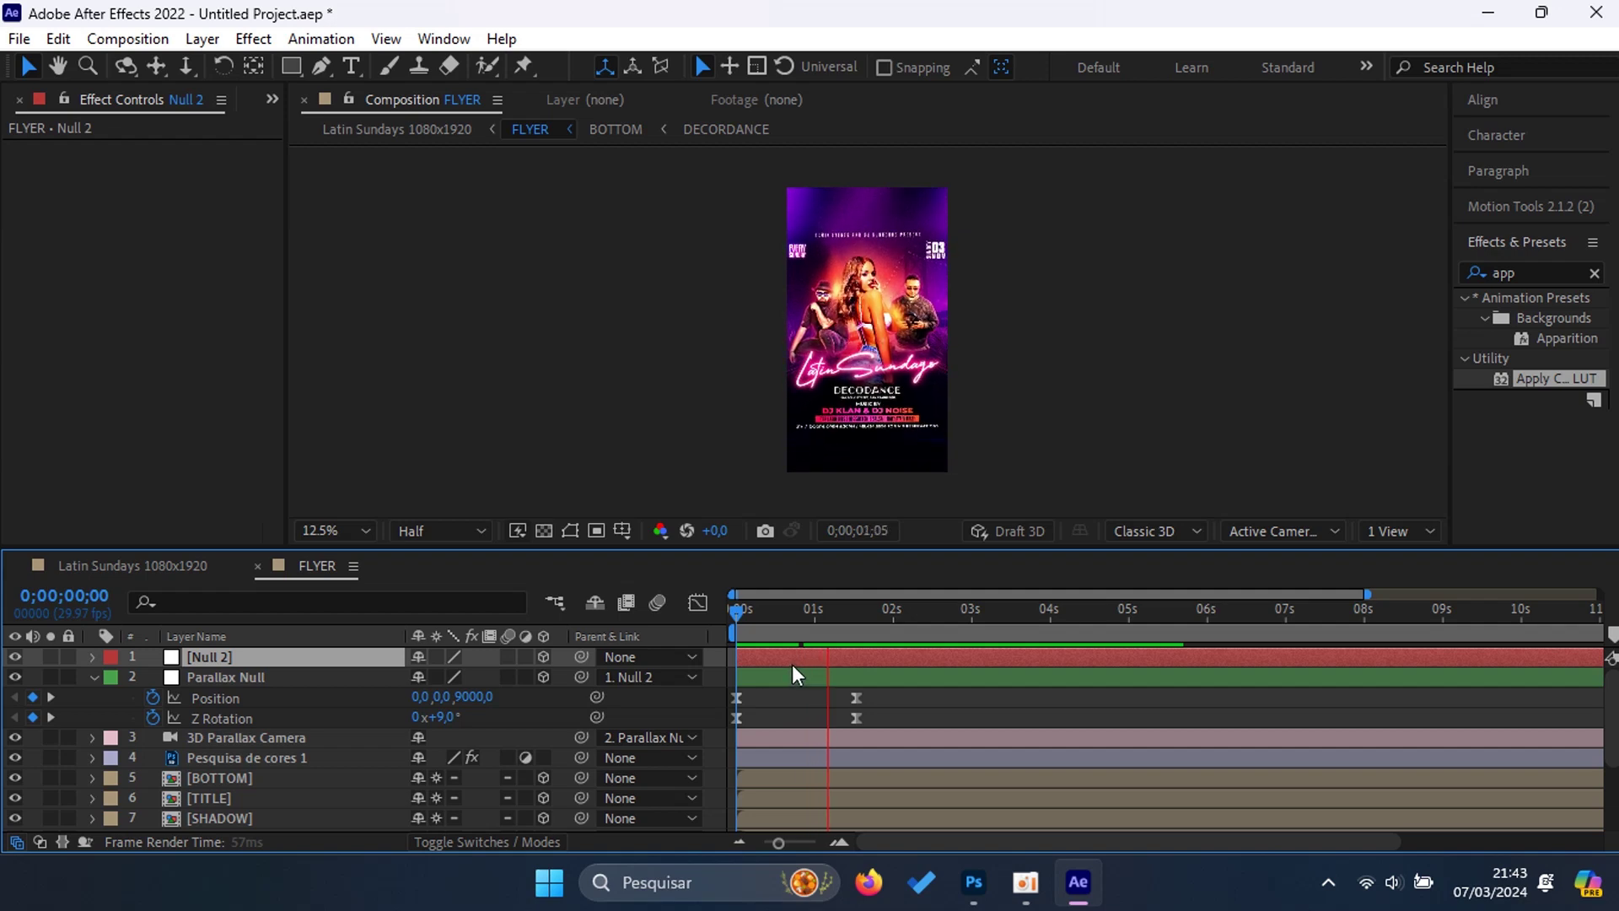
pyautogui.press('space')
pyautogui.press('space')
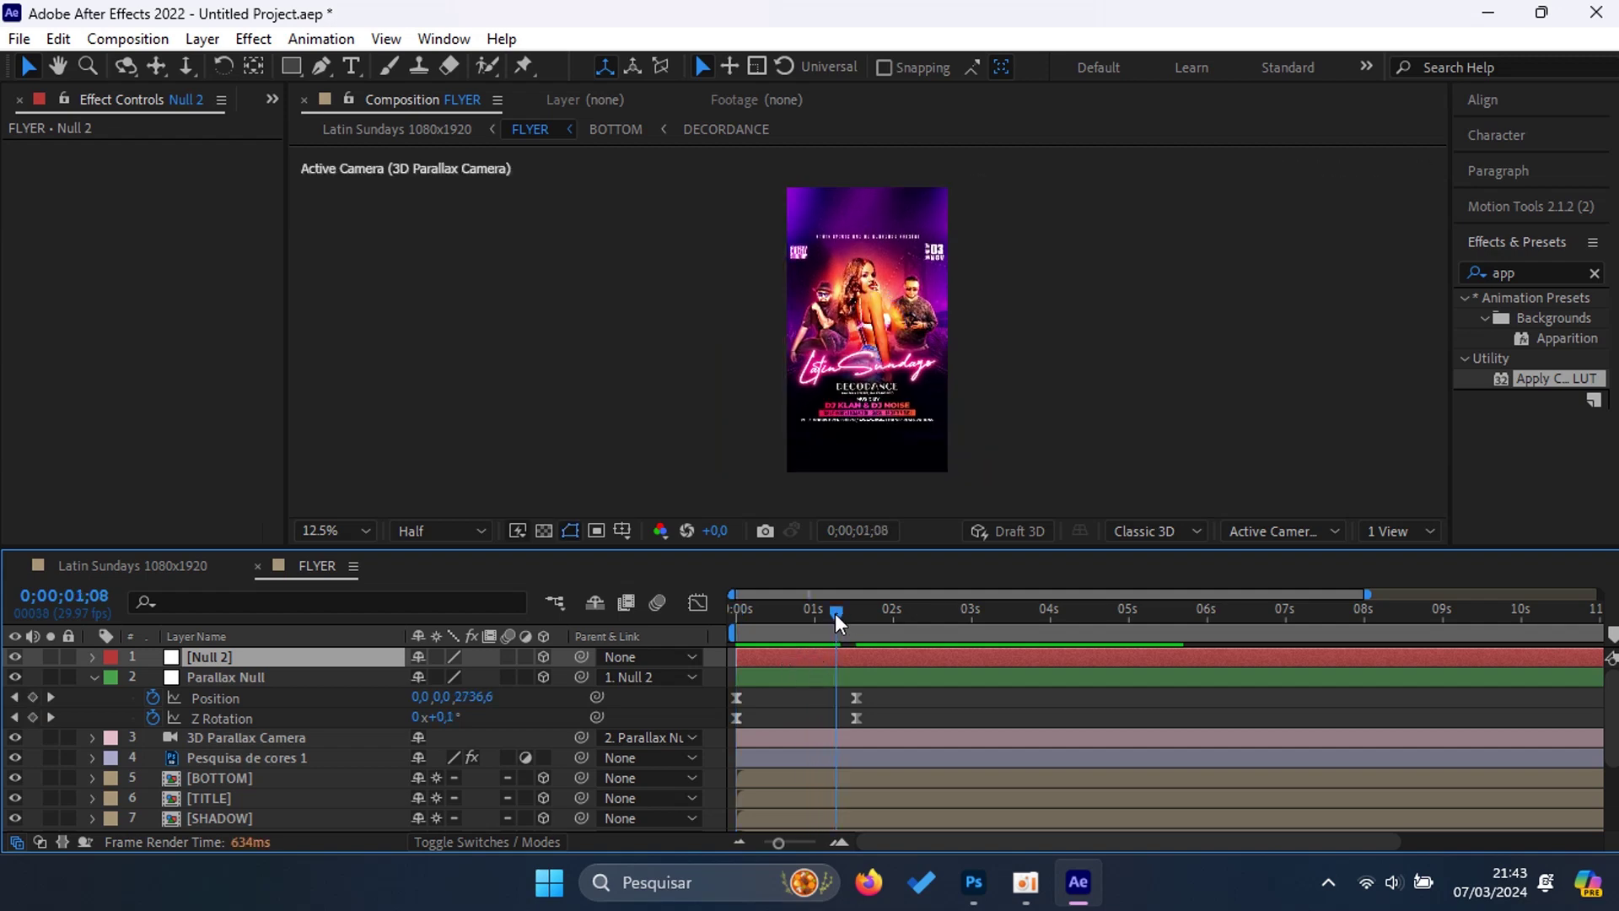
pyautogui.click(847, 619)
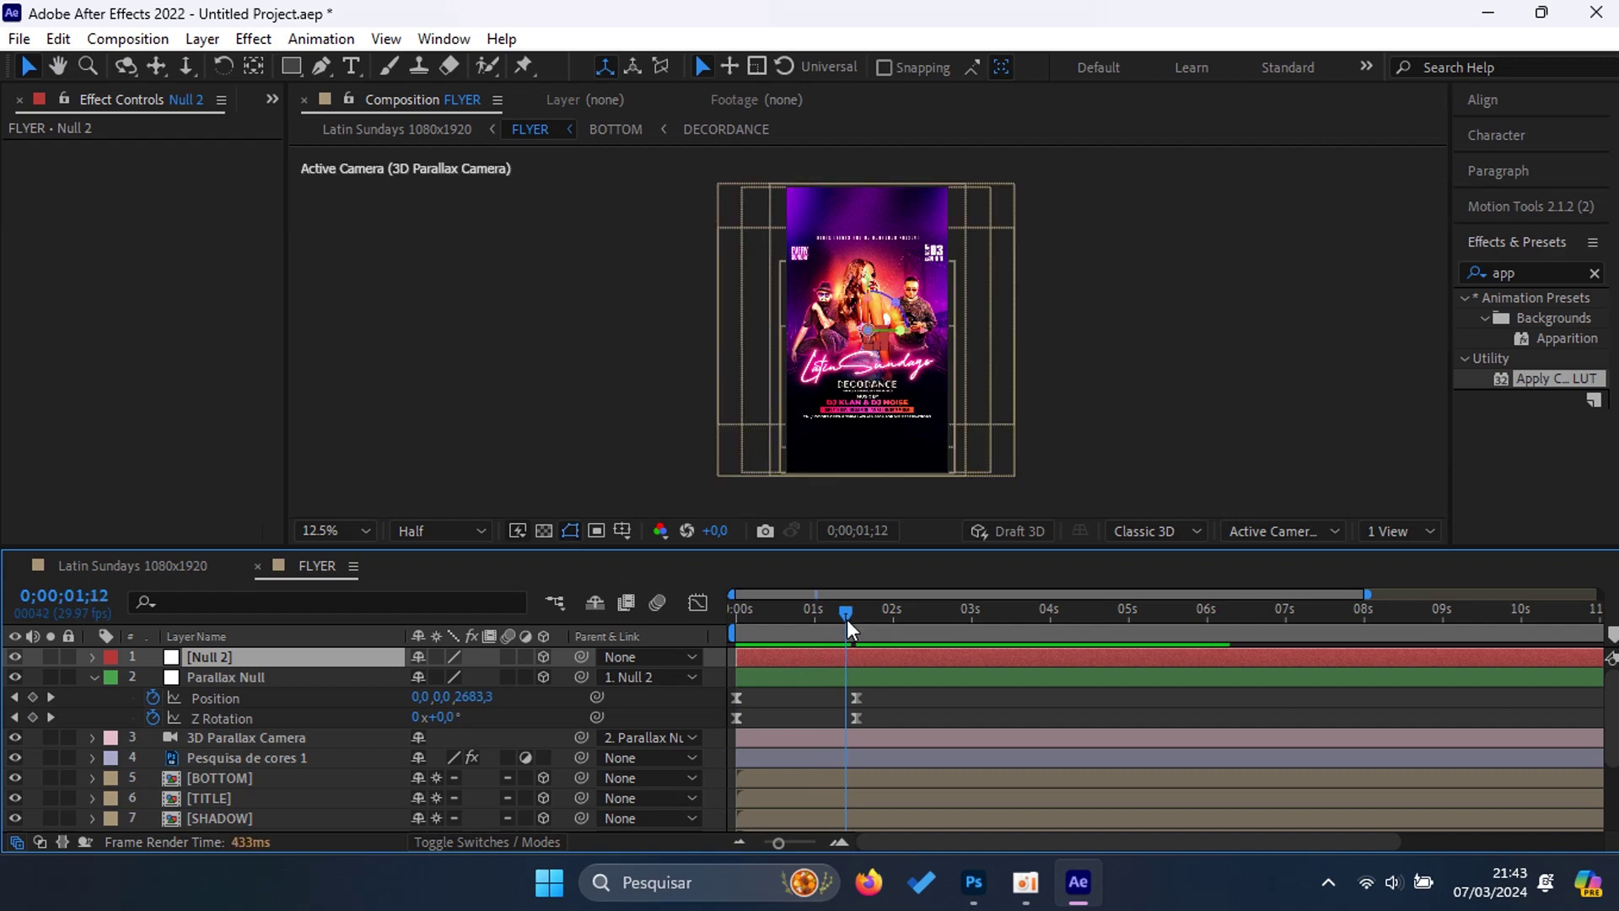
# Step: Keyframe Null 2's Position at 1;12 and push it forward to Z 119 at 2;13
pyautogui.press('p')
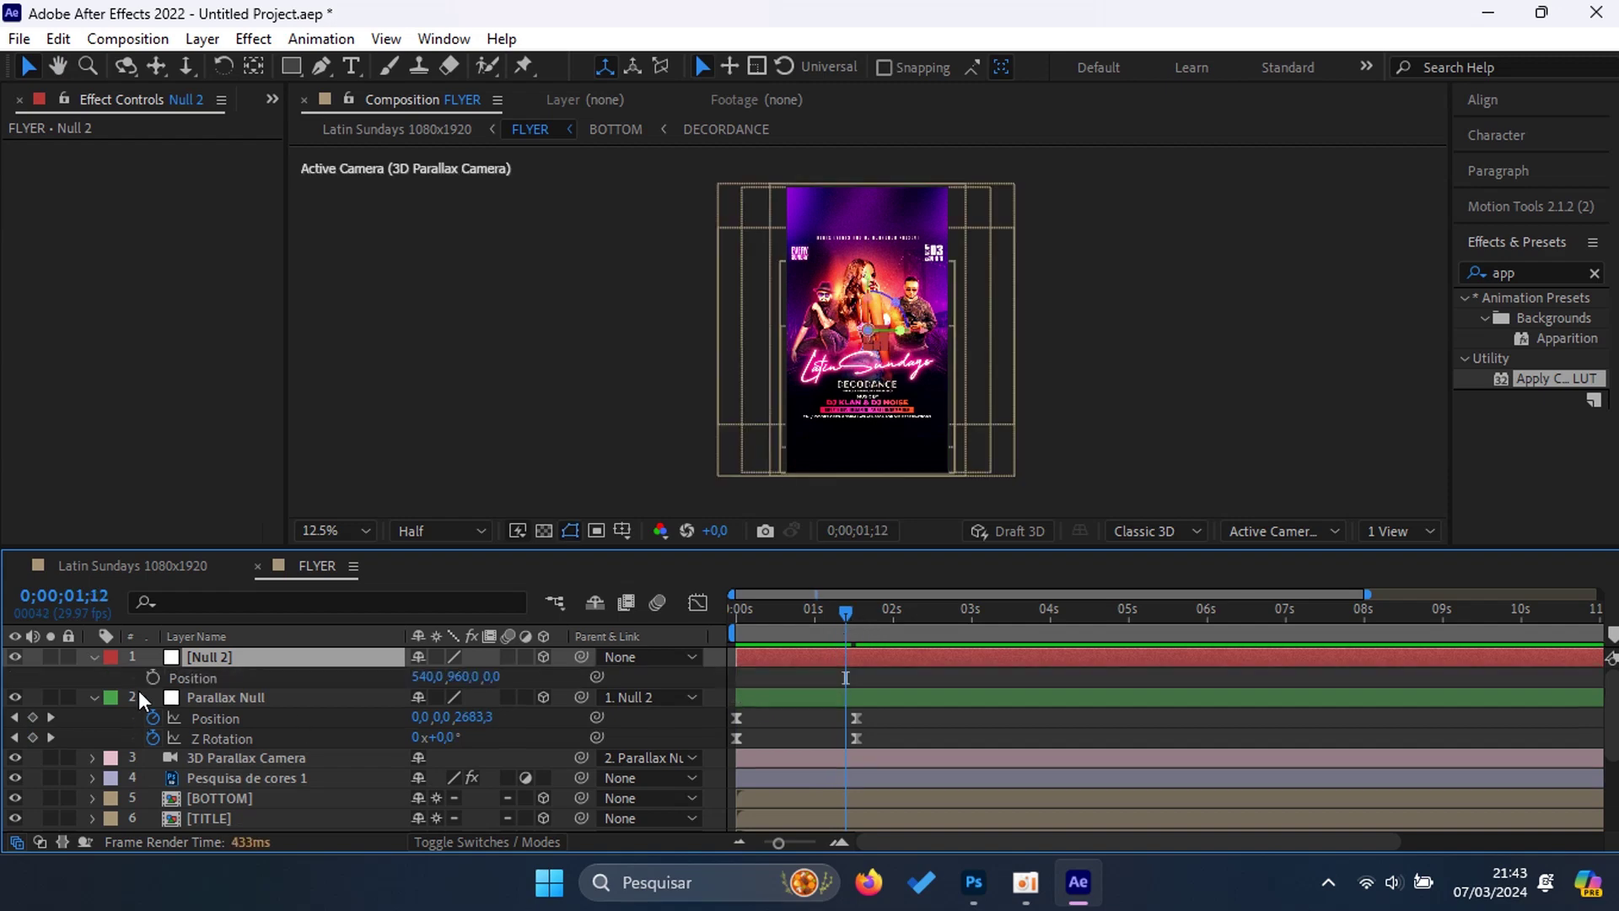
pyautogui.click(152, 677)
pyautogui.click(850, 612)
pyautogui.moveTo(887, 621); pyautogui.dragTo(915, 628)
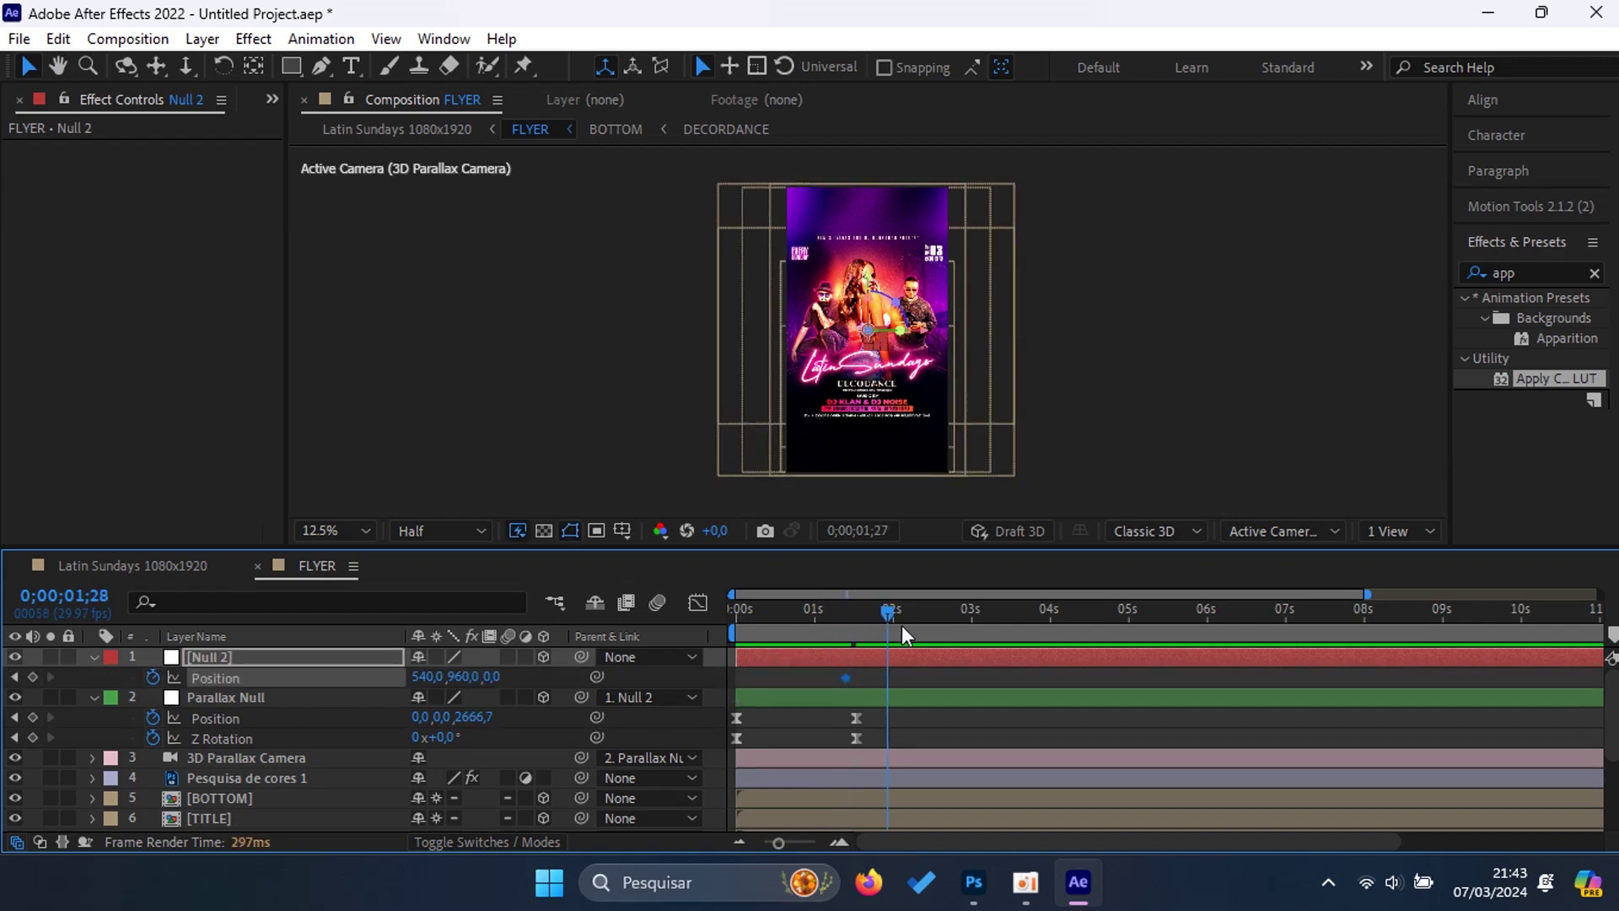
pyautogui.moveTo(912, 604); pyautogui.dragTo(928, 609)
pyautogui.moveTo(489, 677); pyautogui.dragTo(564, 660)
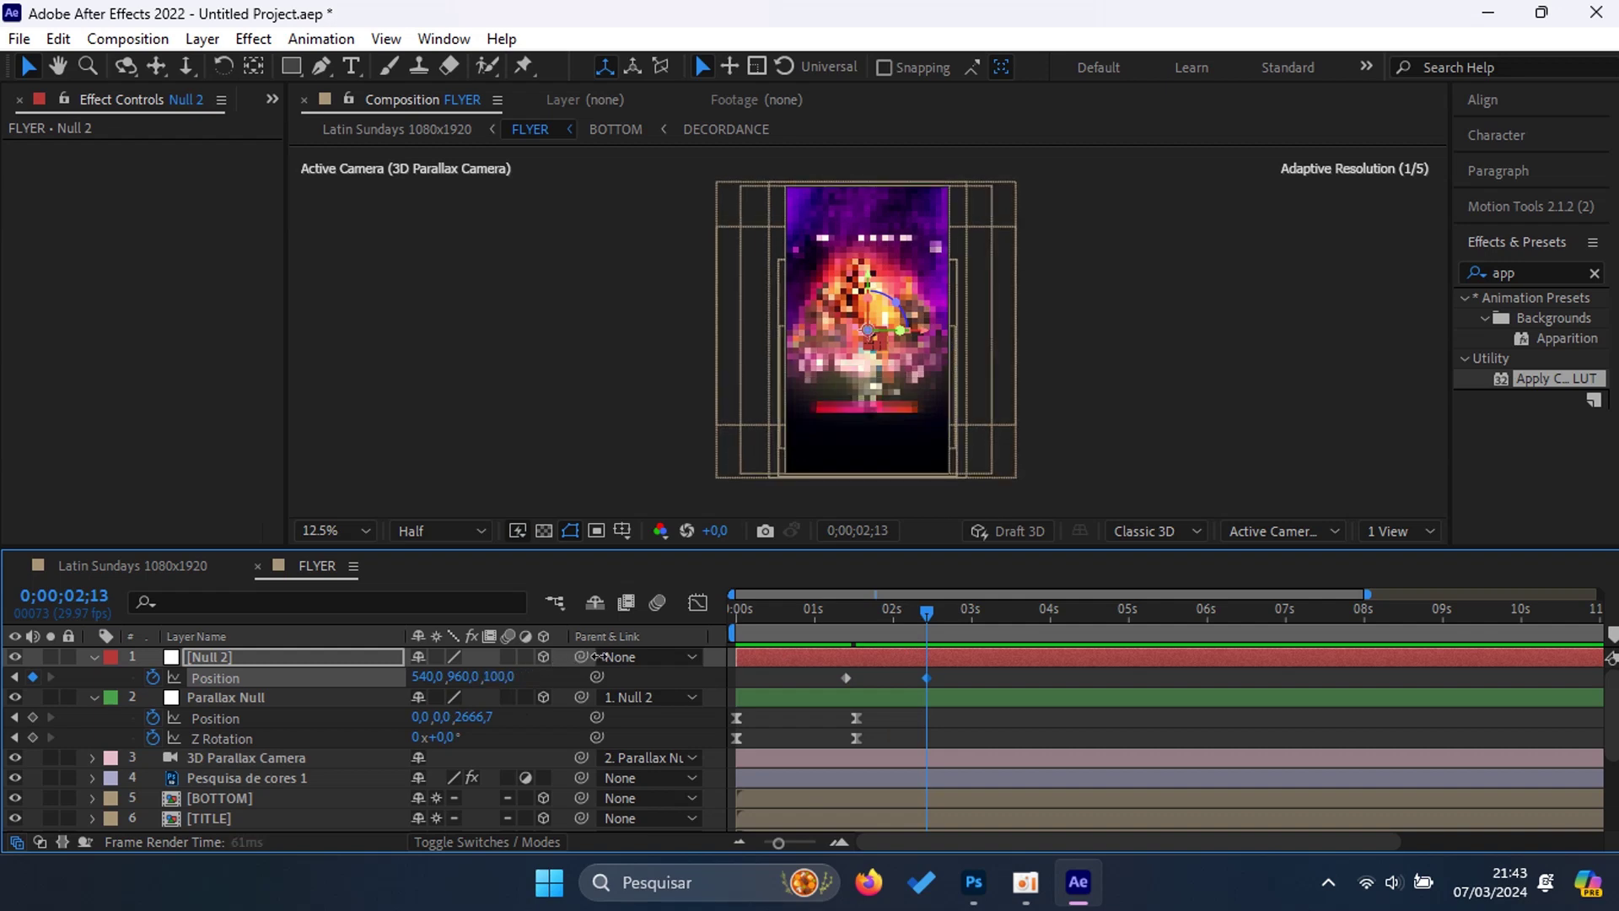
pyautogui.moveTo(564, 660); pyautogui.dragTo(592, 650)
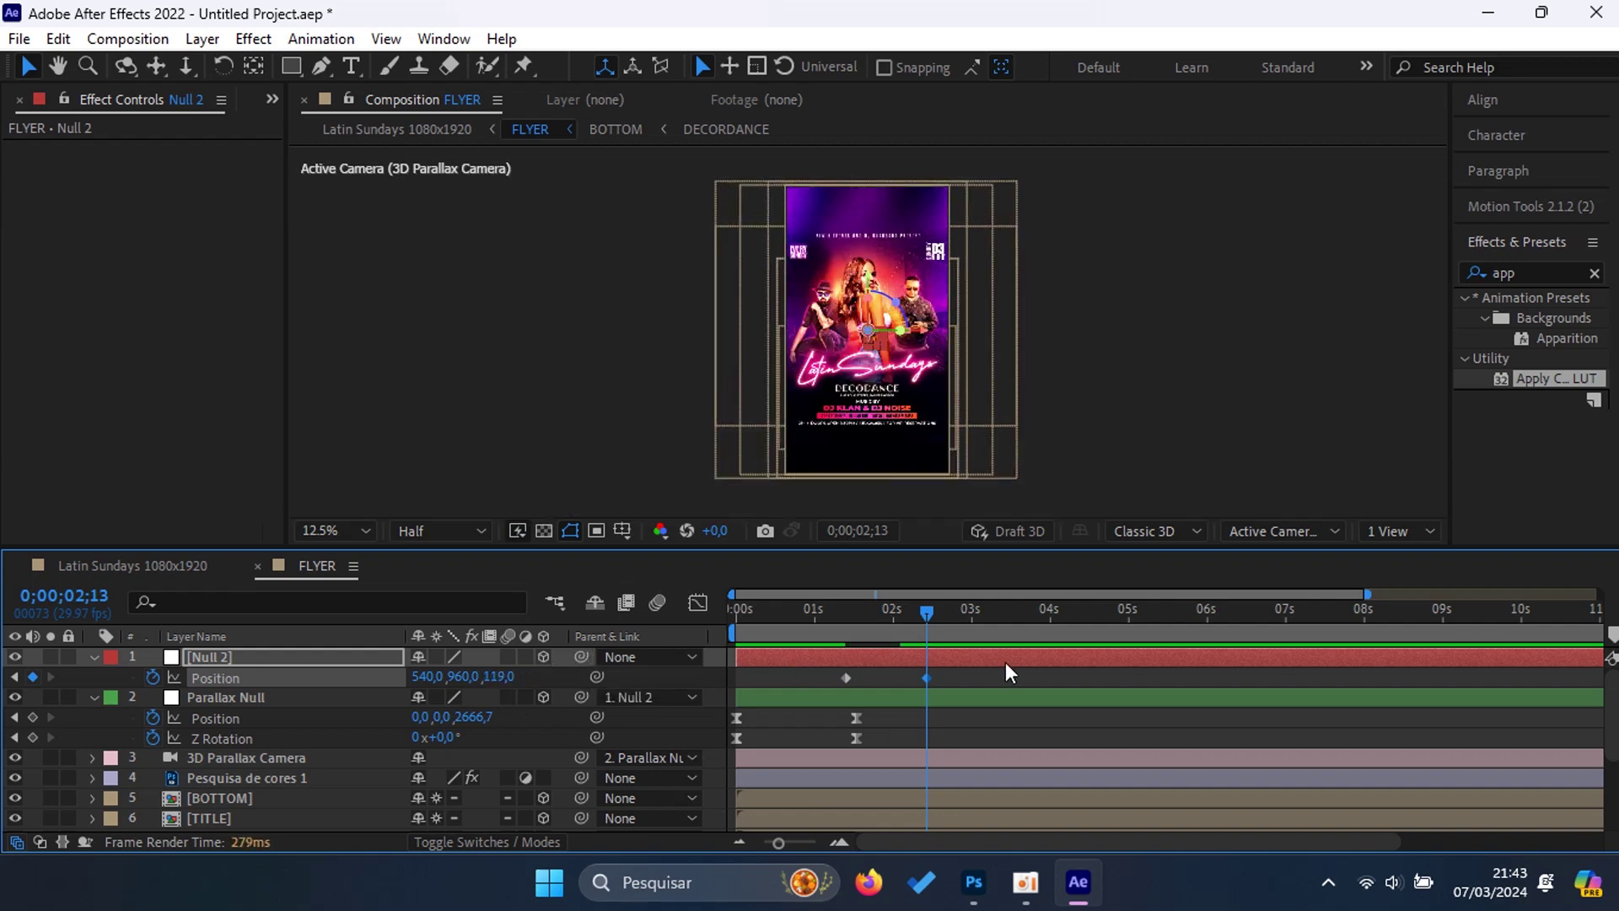
# Step: Preview the push-in from the start and fit the flyer to the viewer
pyautogui.moveTo(945, 624); pyautogui.dragTo(700, 634)
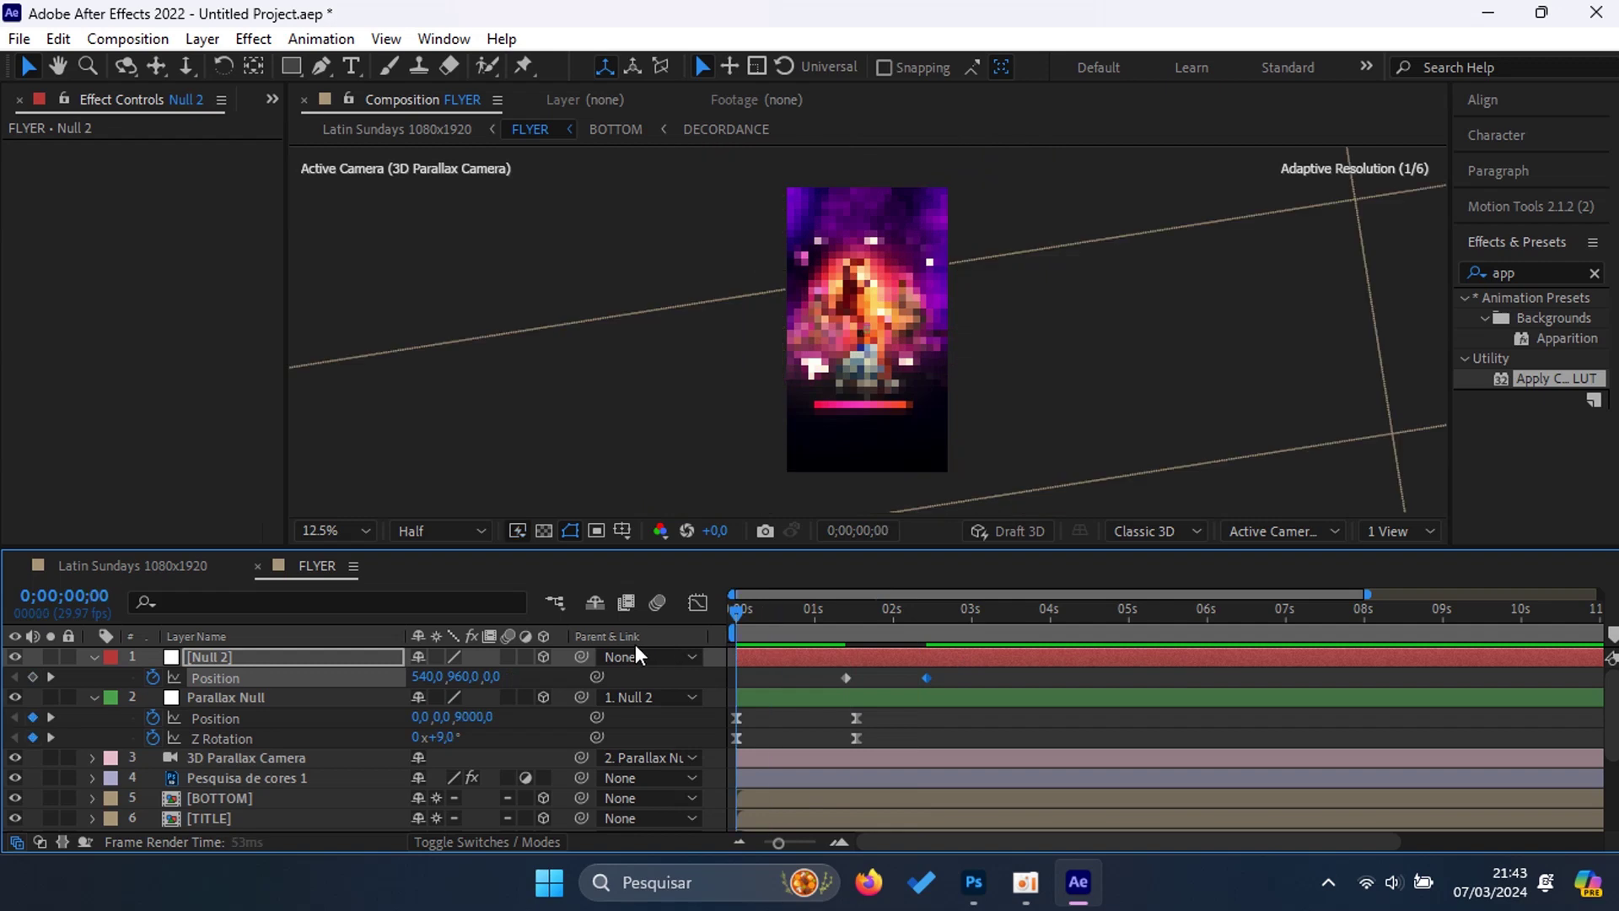
pyautogui.press('space')
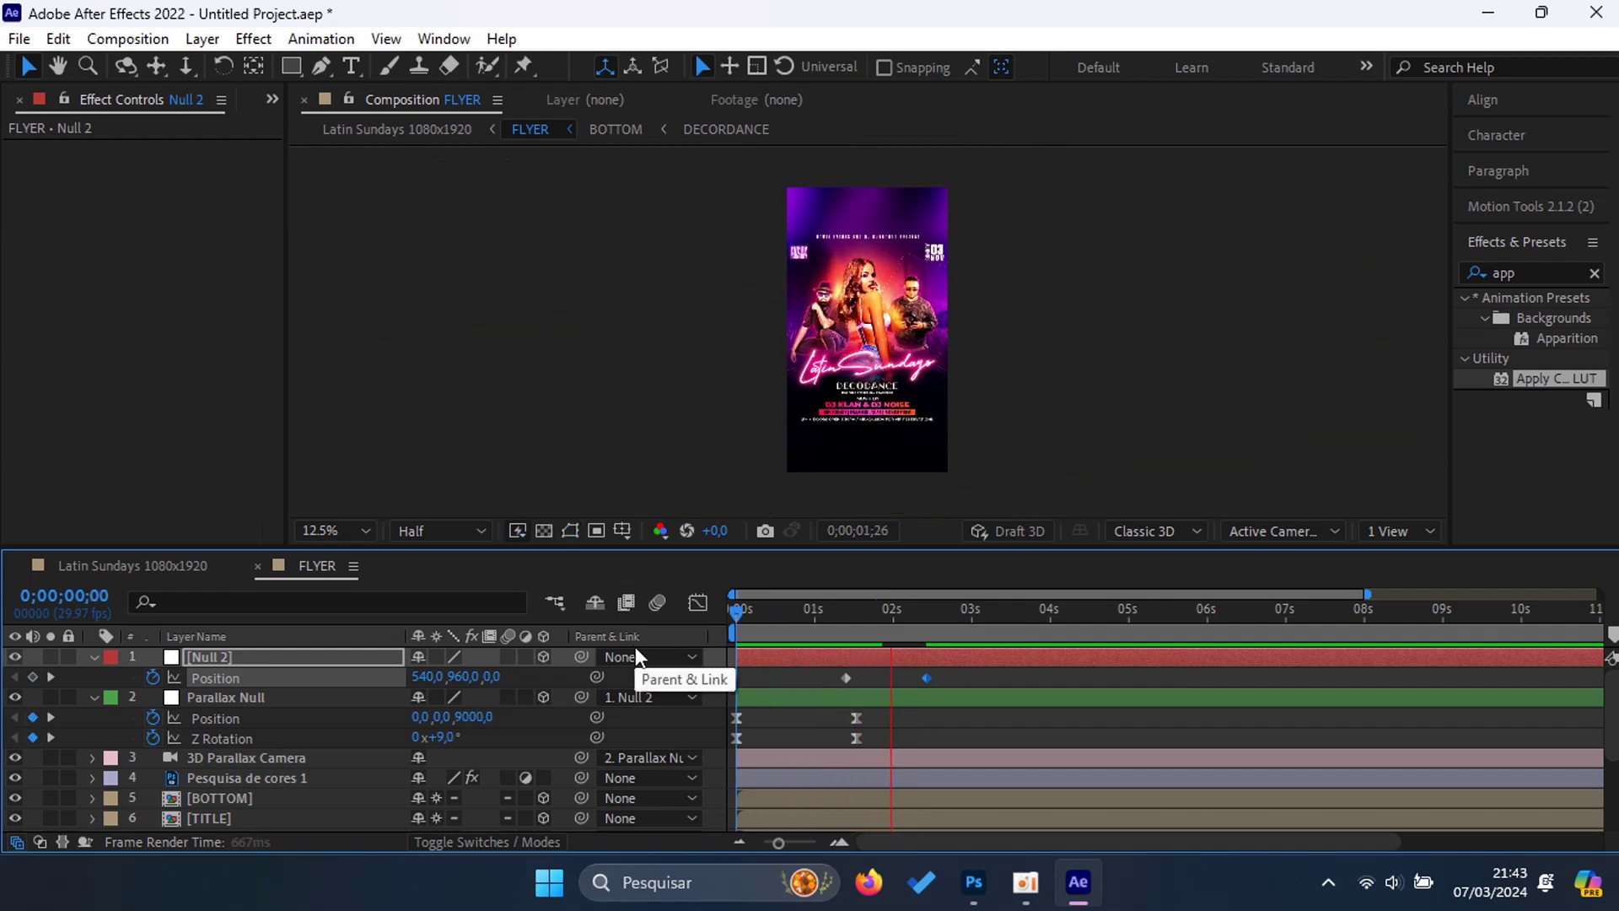
pyautogui.press('space')
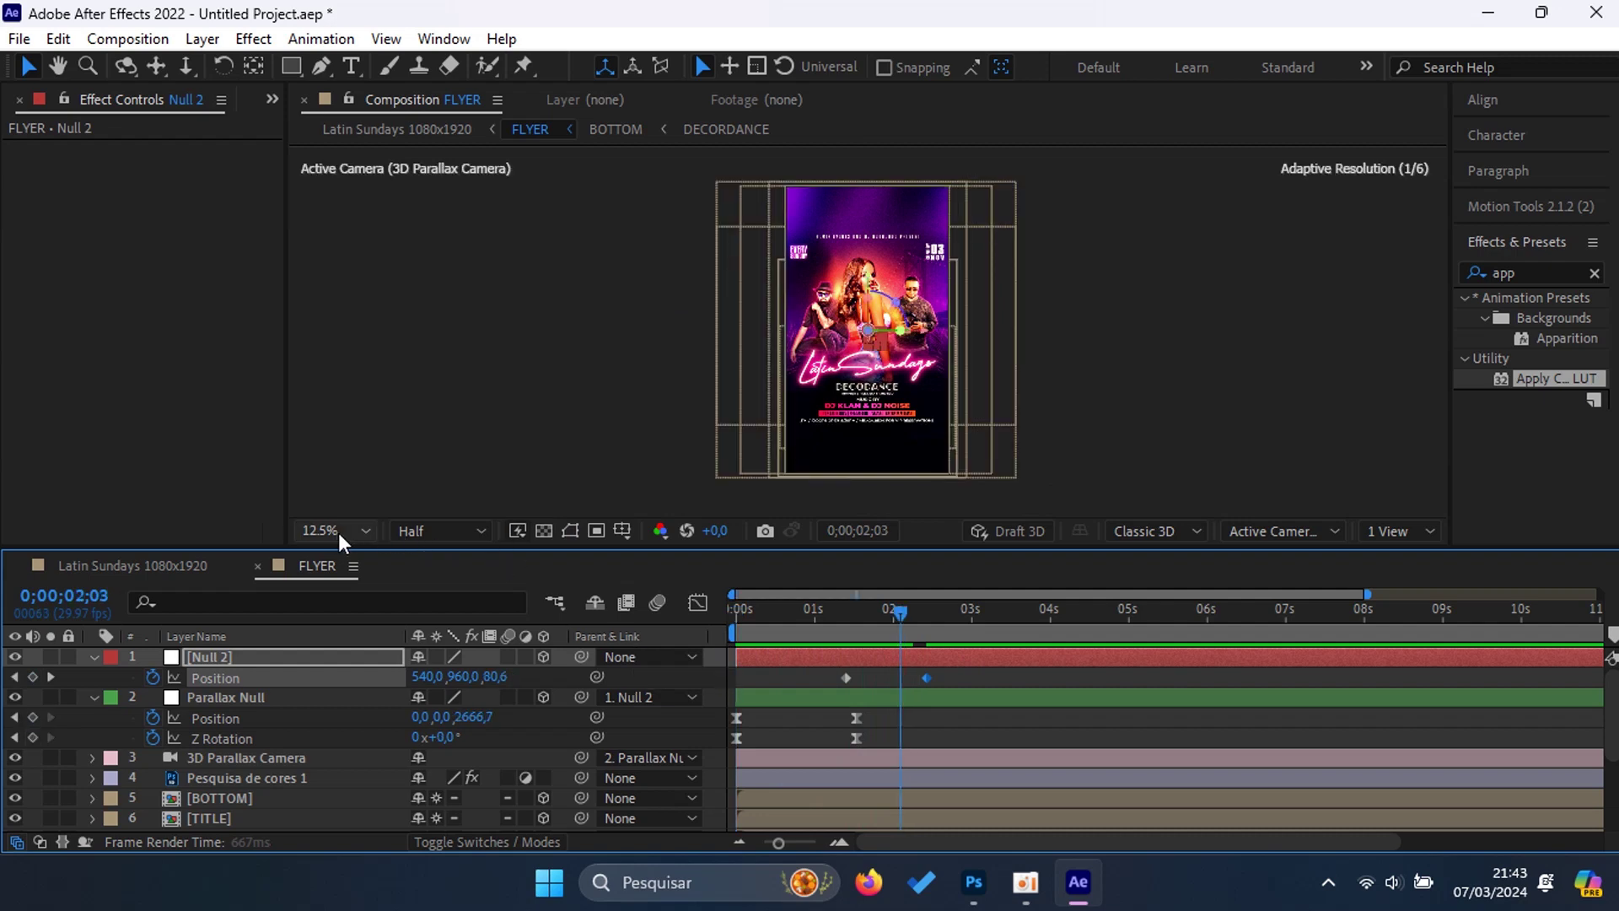
pyautogui.click(335, 532)
pyautogui.click(320, 108)
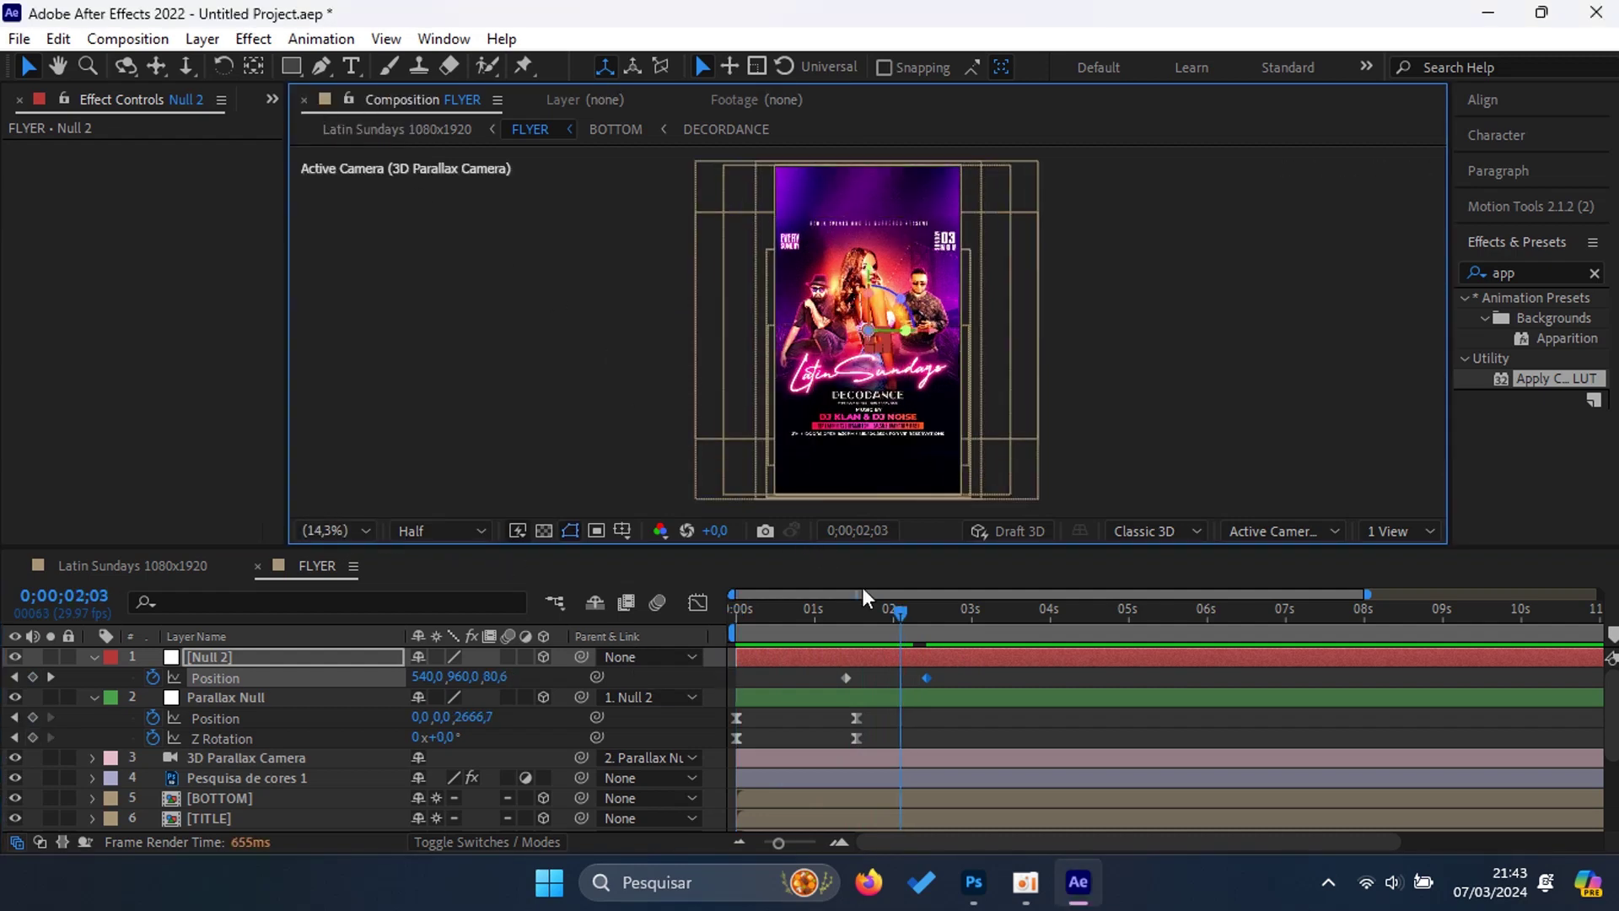
# Step: Move Null 2's end Position keyframe to 0;00;03;03, preview again, and save the project
pyautogui.moveTo(843, 619); pyautogui.dragTo(629, 636)
pyautogui.press('space')
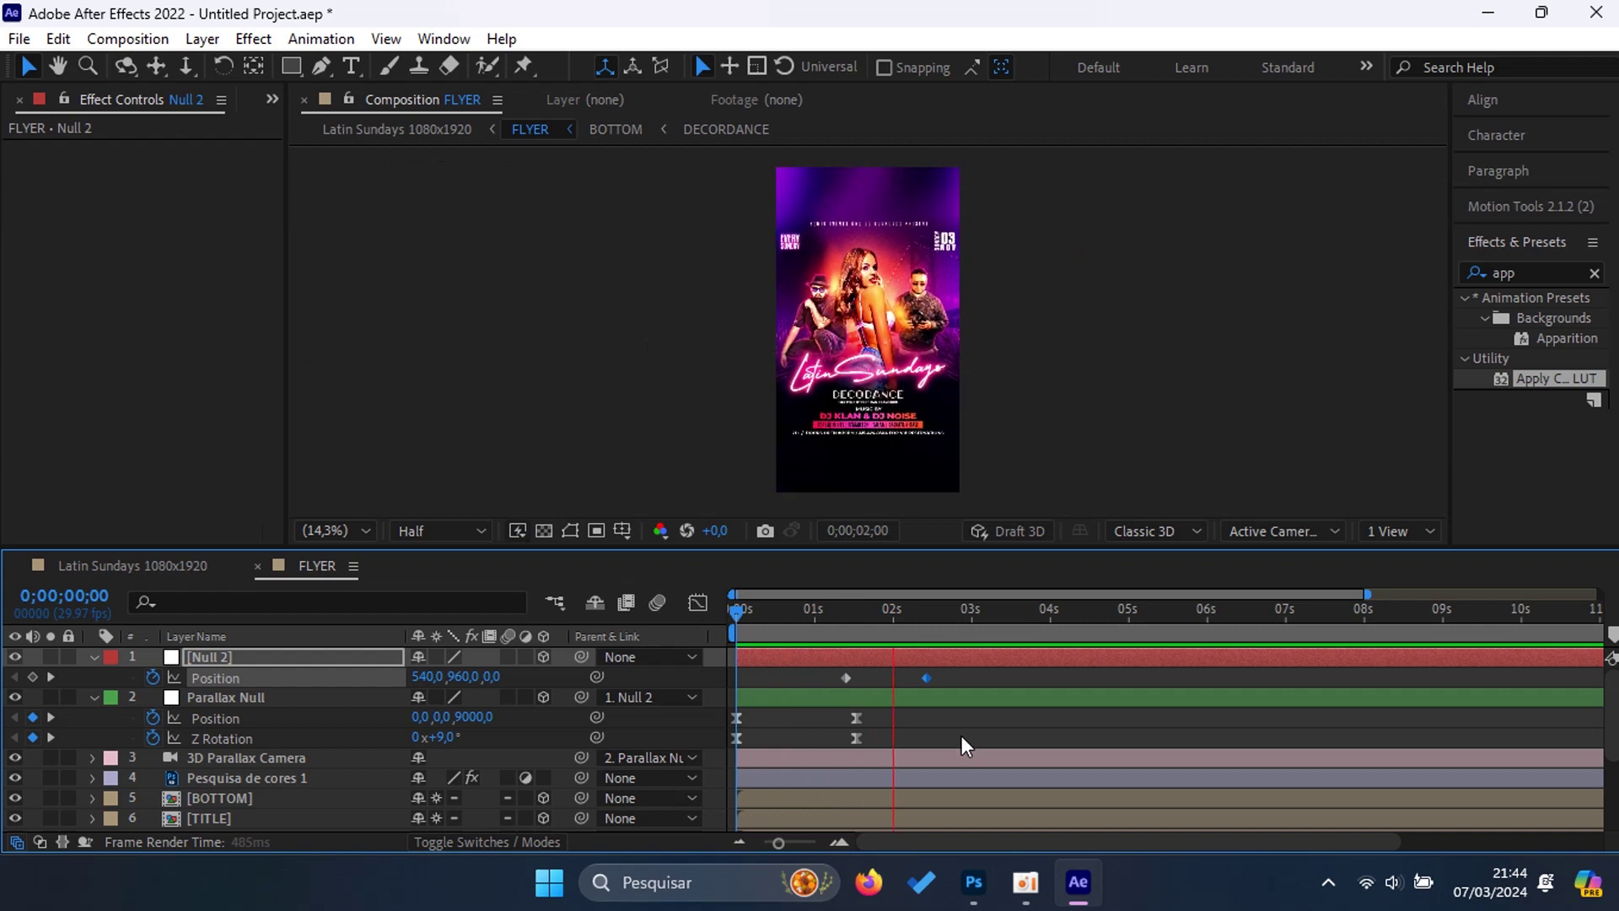
pyautogui.press('space')
pyautogui.hotkey('alt', 'shift', 'p')
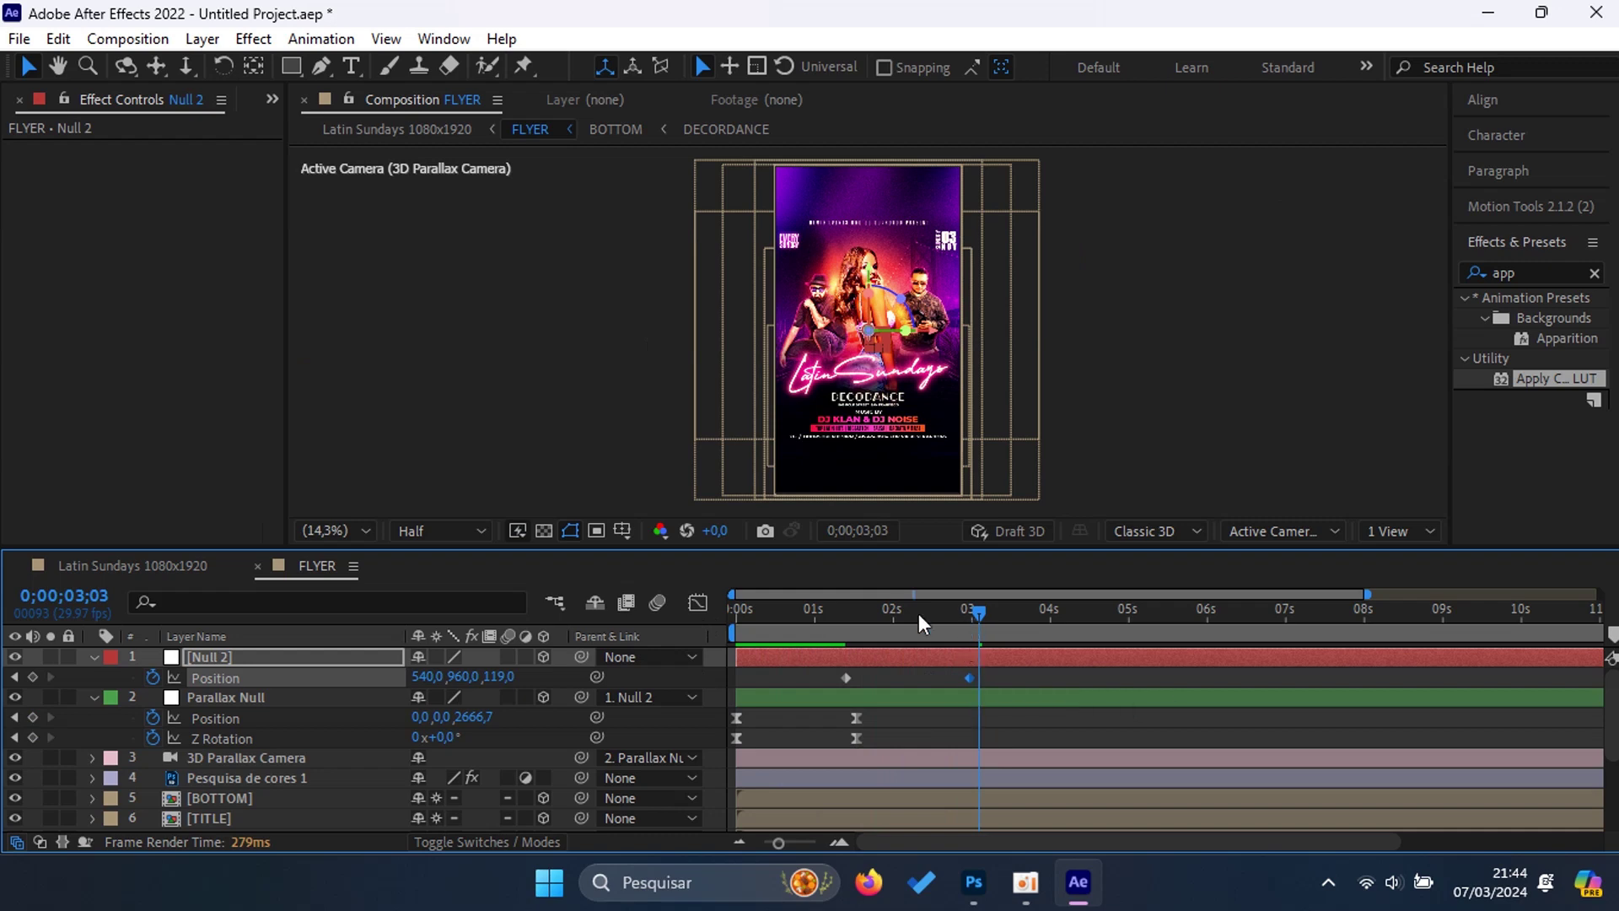
pyautogui.press('space')
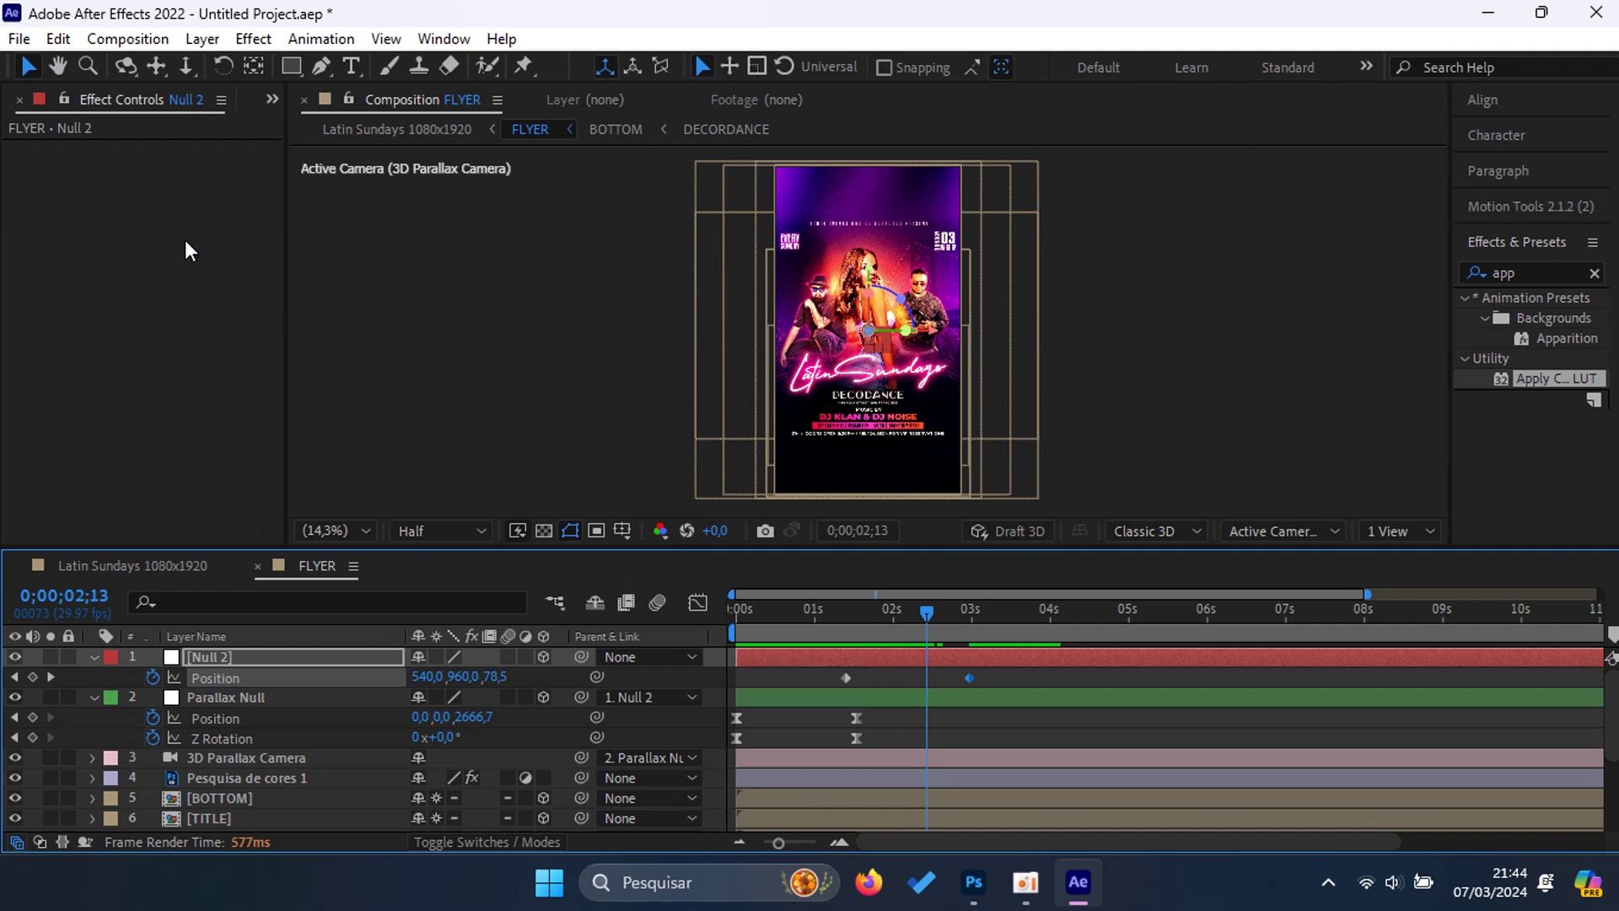
pyautogui.hotkey('ctrl', 's')
# Step: Dismiss the save dialog and bring up the Project panel
pyautogui.click(953, 747)
pyautogui.click(267, 96)
pyautogui.click(291, 162)
# Step: Import particulas-7957.mp4 from Desktop > Overlays and drop it at the top of FLYER
pyautogui.doubleClick(189, 425)
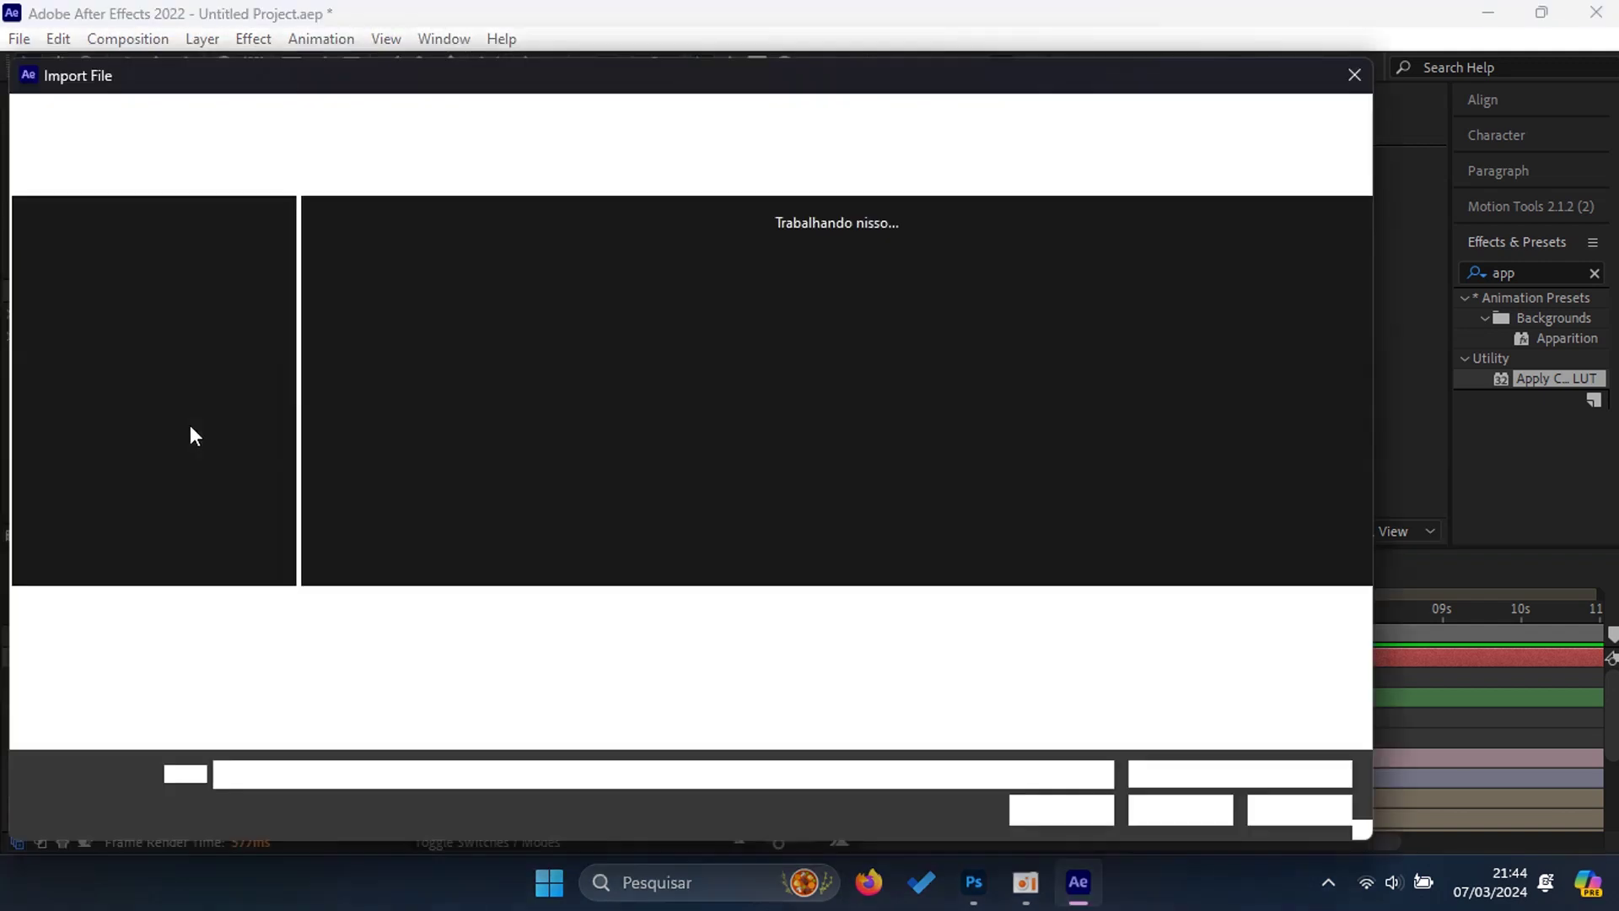
pyautogui.click(156, 285)
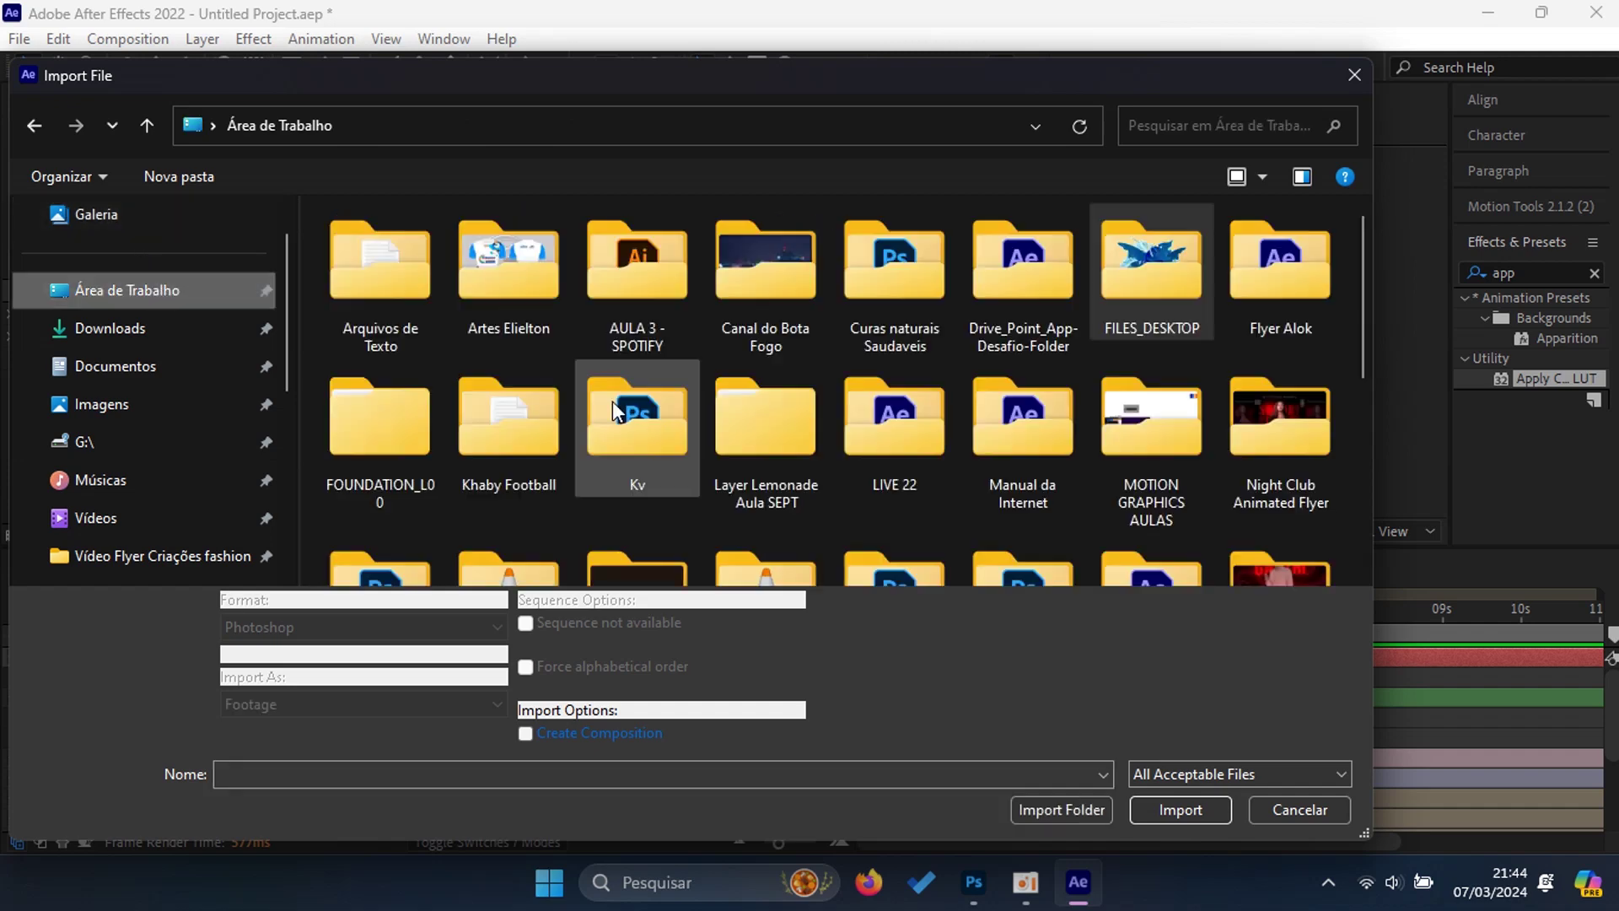
pyautogui.scroll(-5, 615, 426)
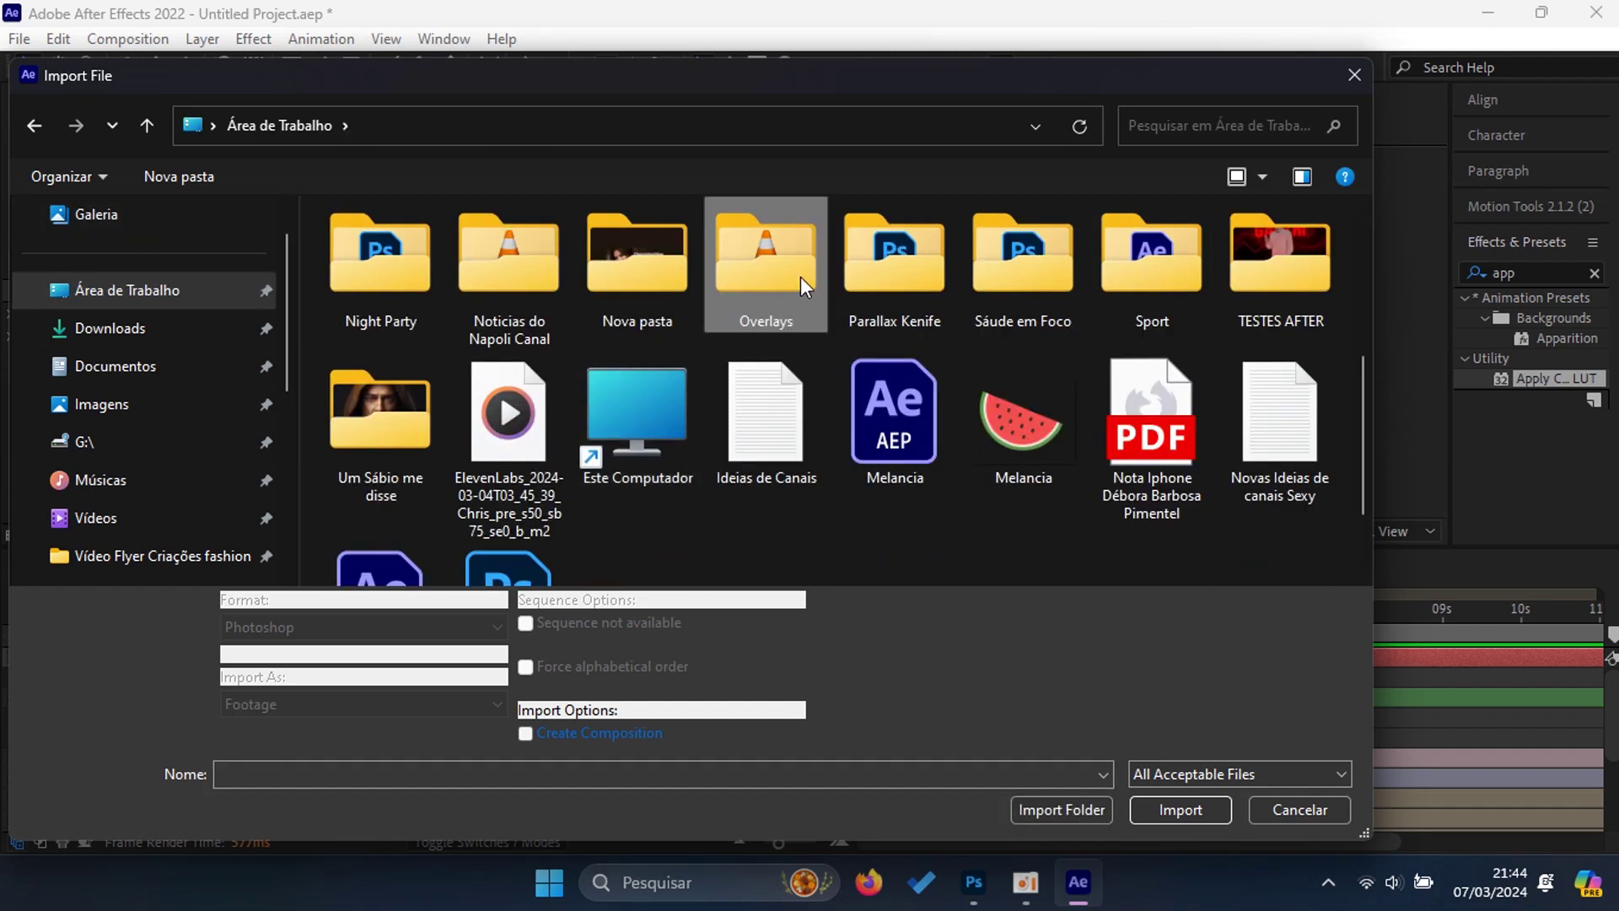
pyautogui.doubleClick(801, 277)
pyautogui.click(907, 462)
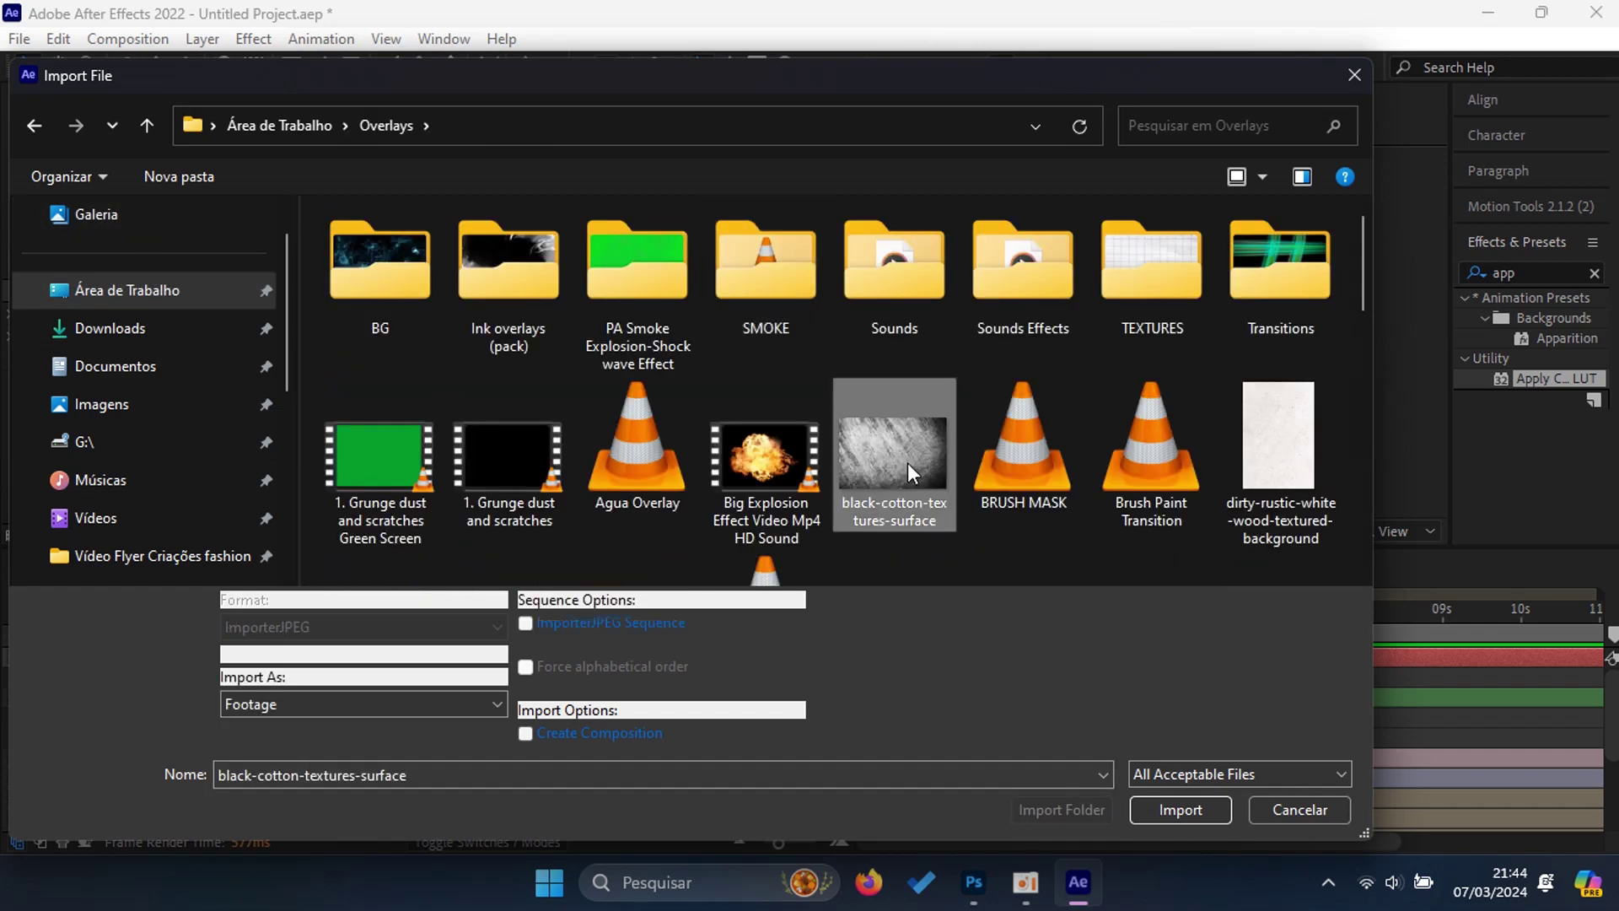
pyautogui.press('p')
pyautogui.click(743, 285)
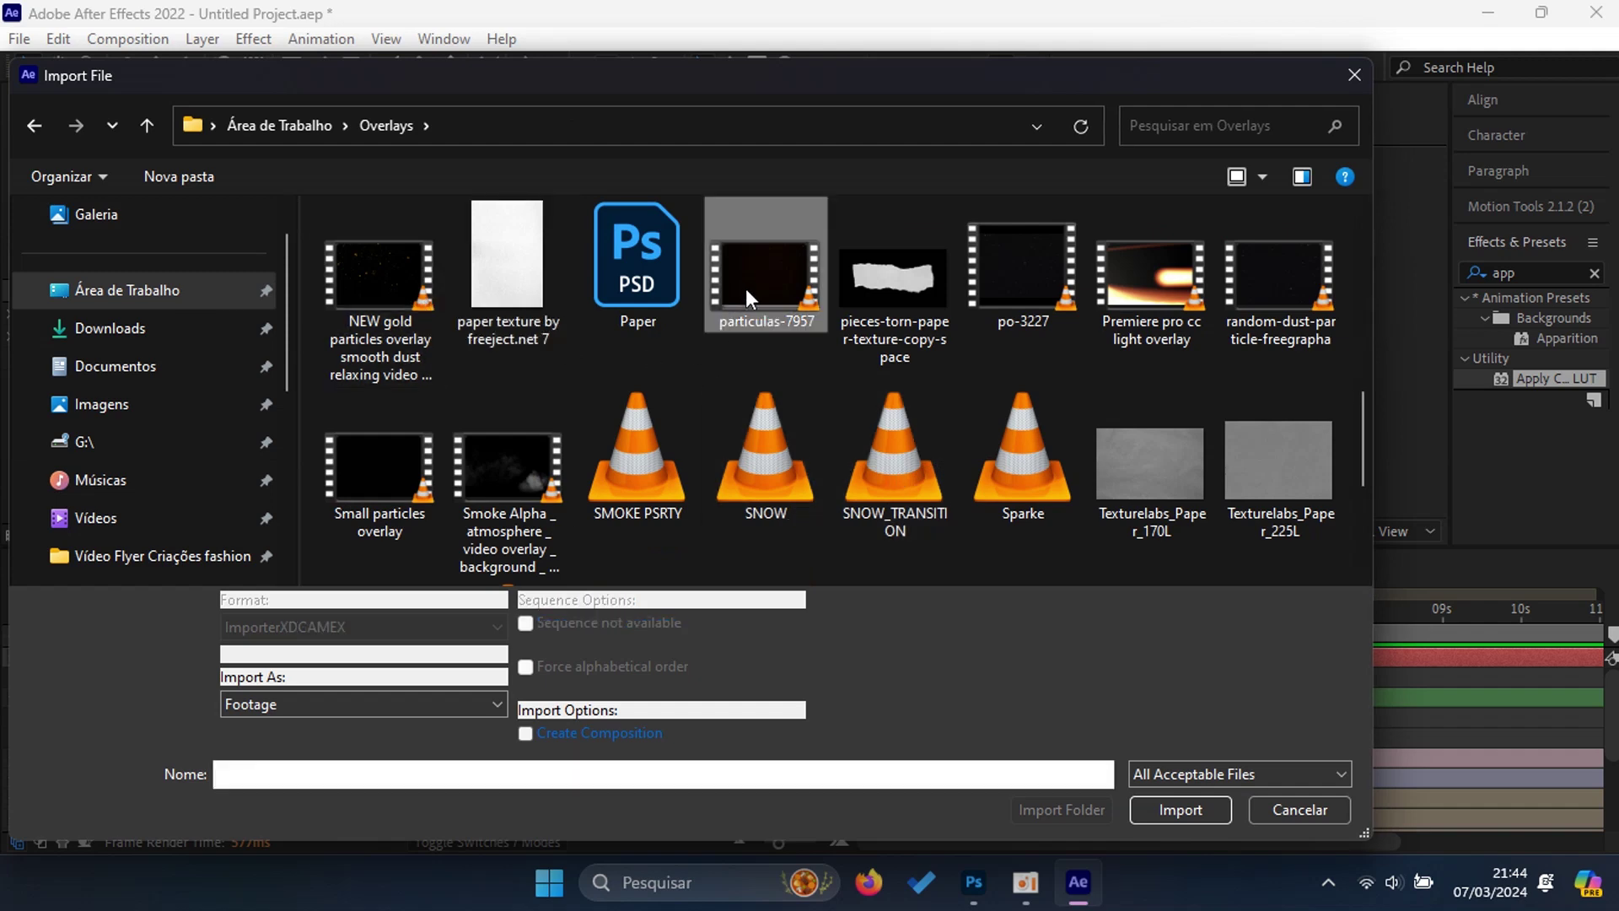
pyautogui.click(1179, 811)
pyautogui.moveTo(128, 338); pyautogui.dragTo(320, 651)
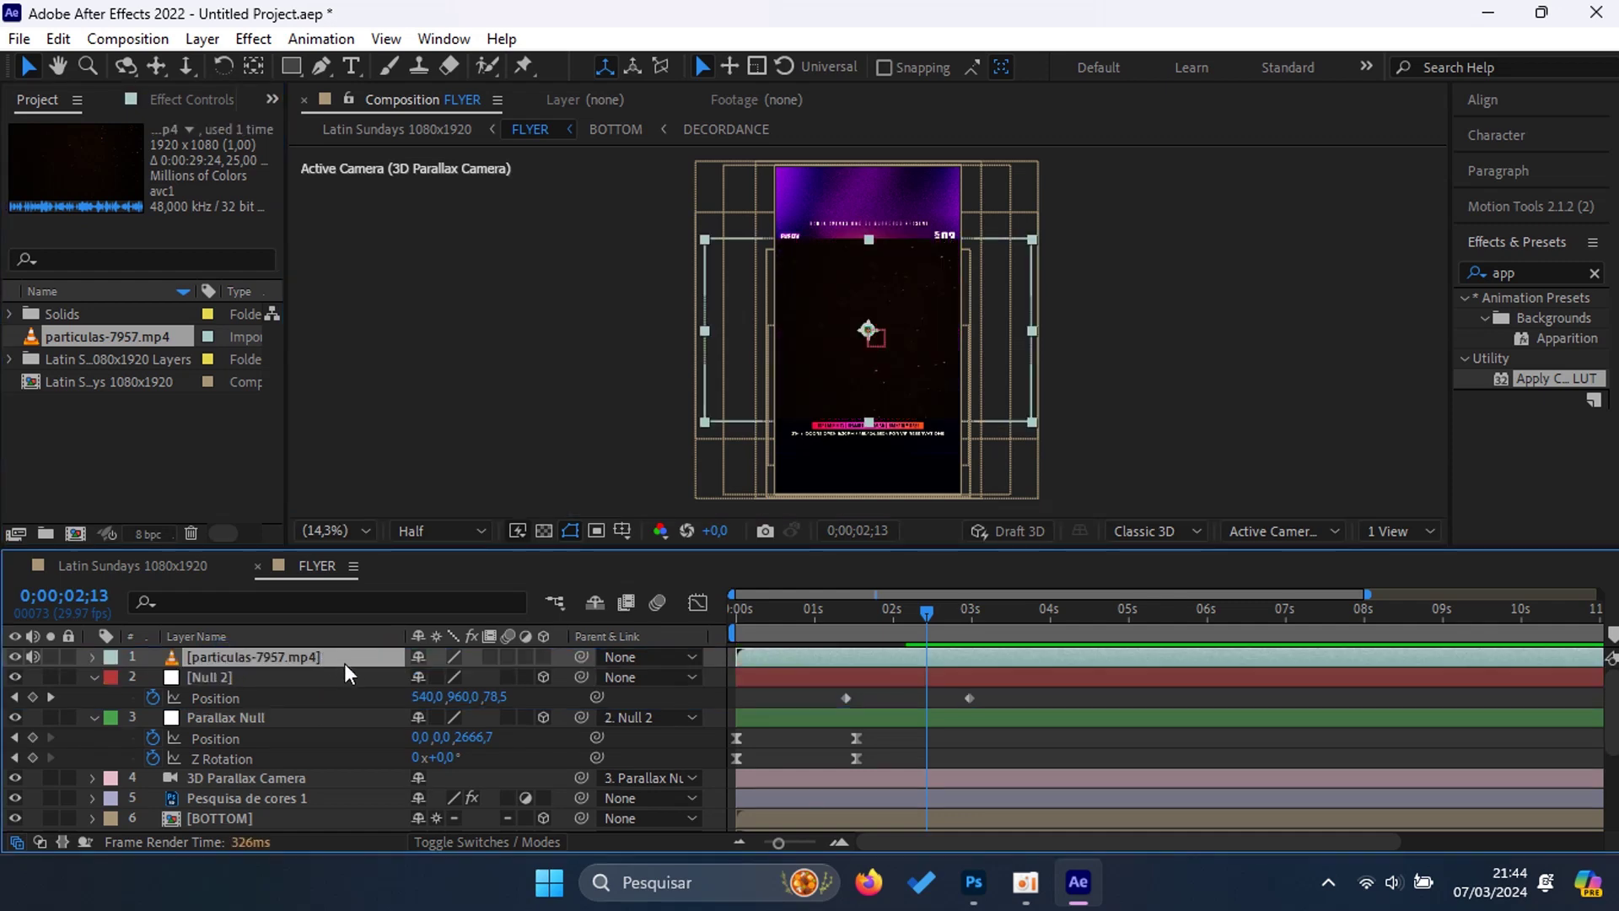
# Step: Rotate the particulas-7957.mp4 layer 90° and scale it to 102%
pyautogui.press('r')
pyautogui.click(444, 677)
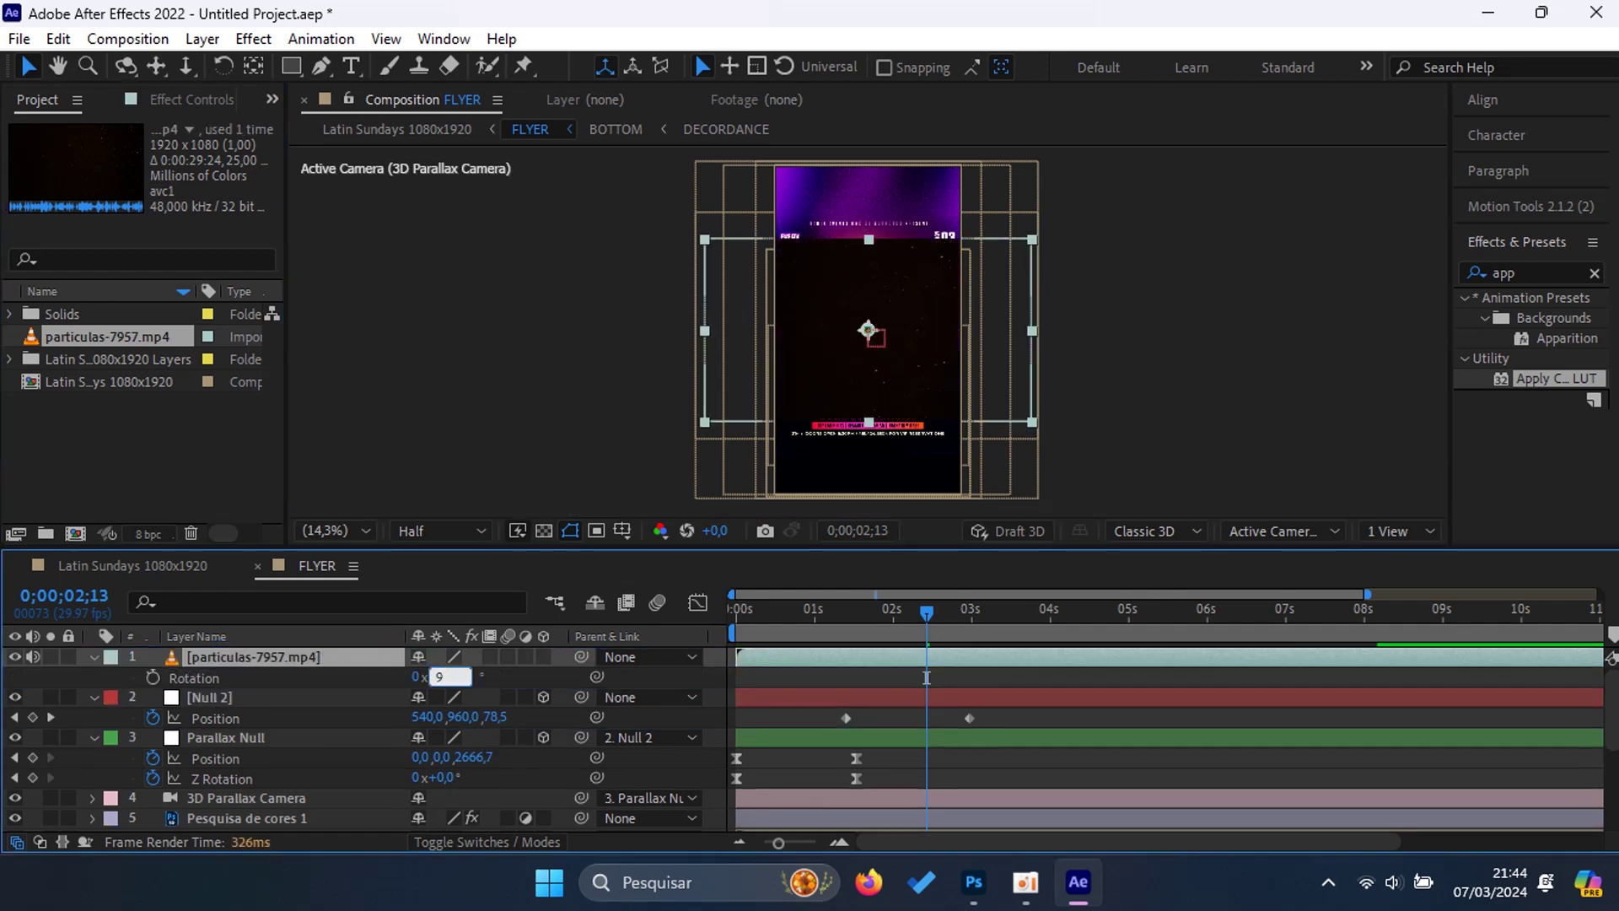
pyautogui.write('90')
pyautogui.press('Return')
pyautogui.press('s')
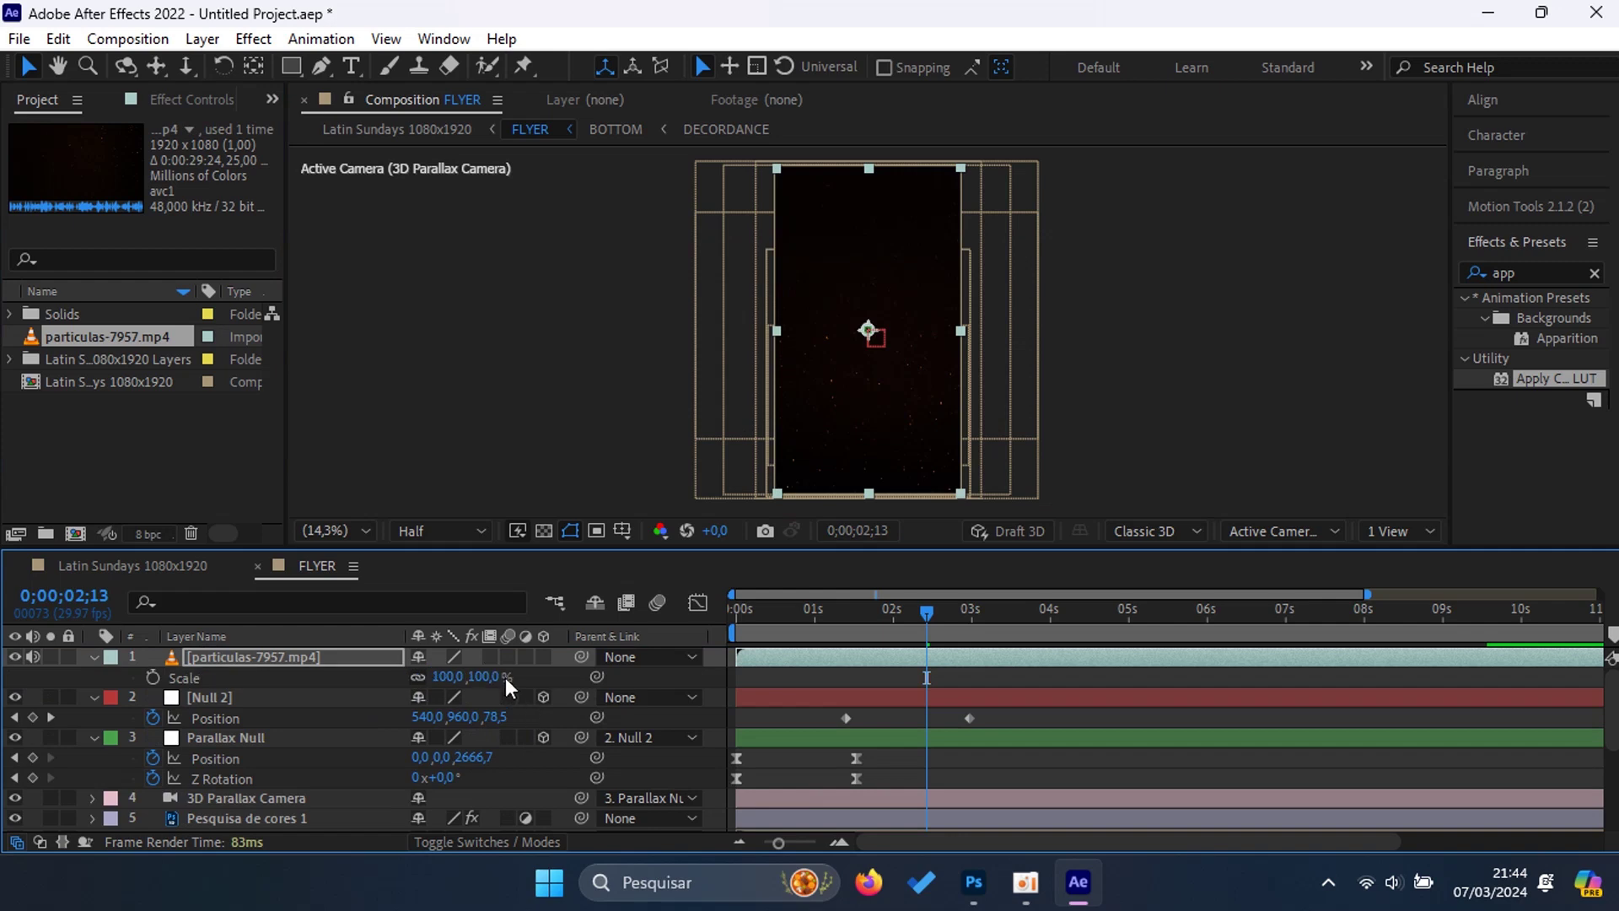
pyautogui.click(486, 677)
pyautogui.write('102')
pyautogui.press('Return')
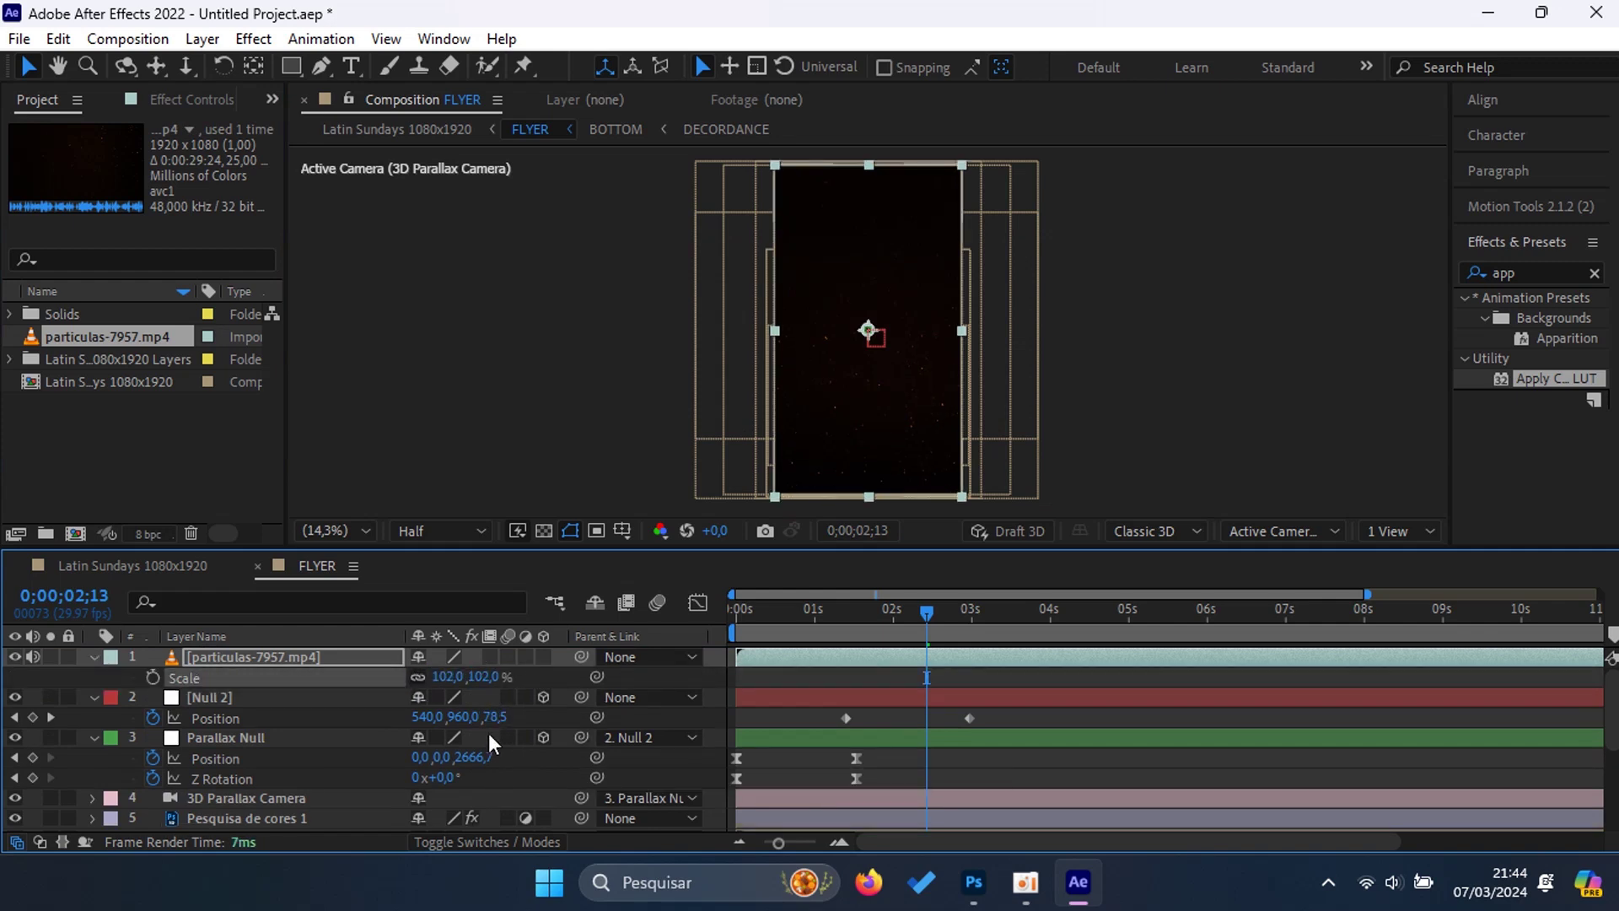
# Step: Move the particle layer below Pesquisa de cores 1 and set its blend mode to Add
pyautogui.click(94, 658)
pyautogui.click(95, 676)
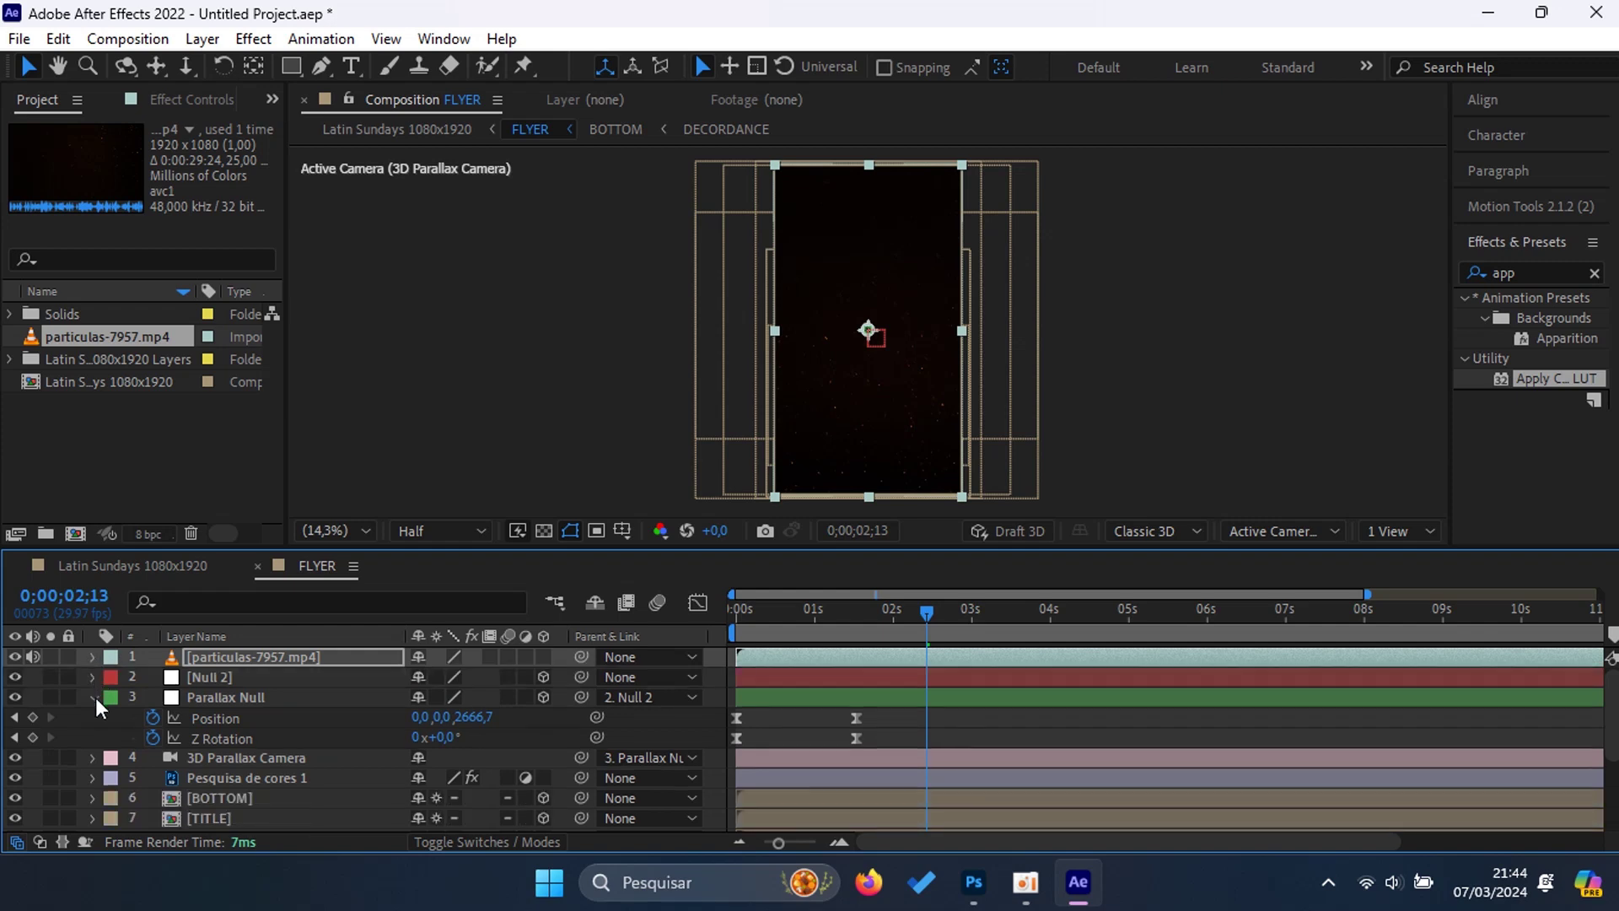
pyautogui.click(95, 697)
pyautogui.moveTo(235, 657)
pyautogui.mouseDown()
pyautogui.moveTo(269, 762)
pyautogui.moveTo(280, 747)
pyautogui.mouseUp()
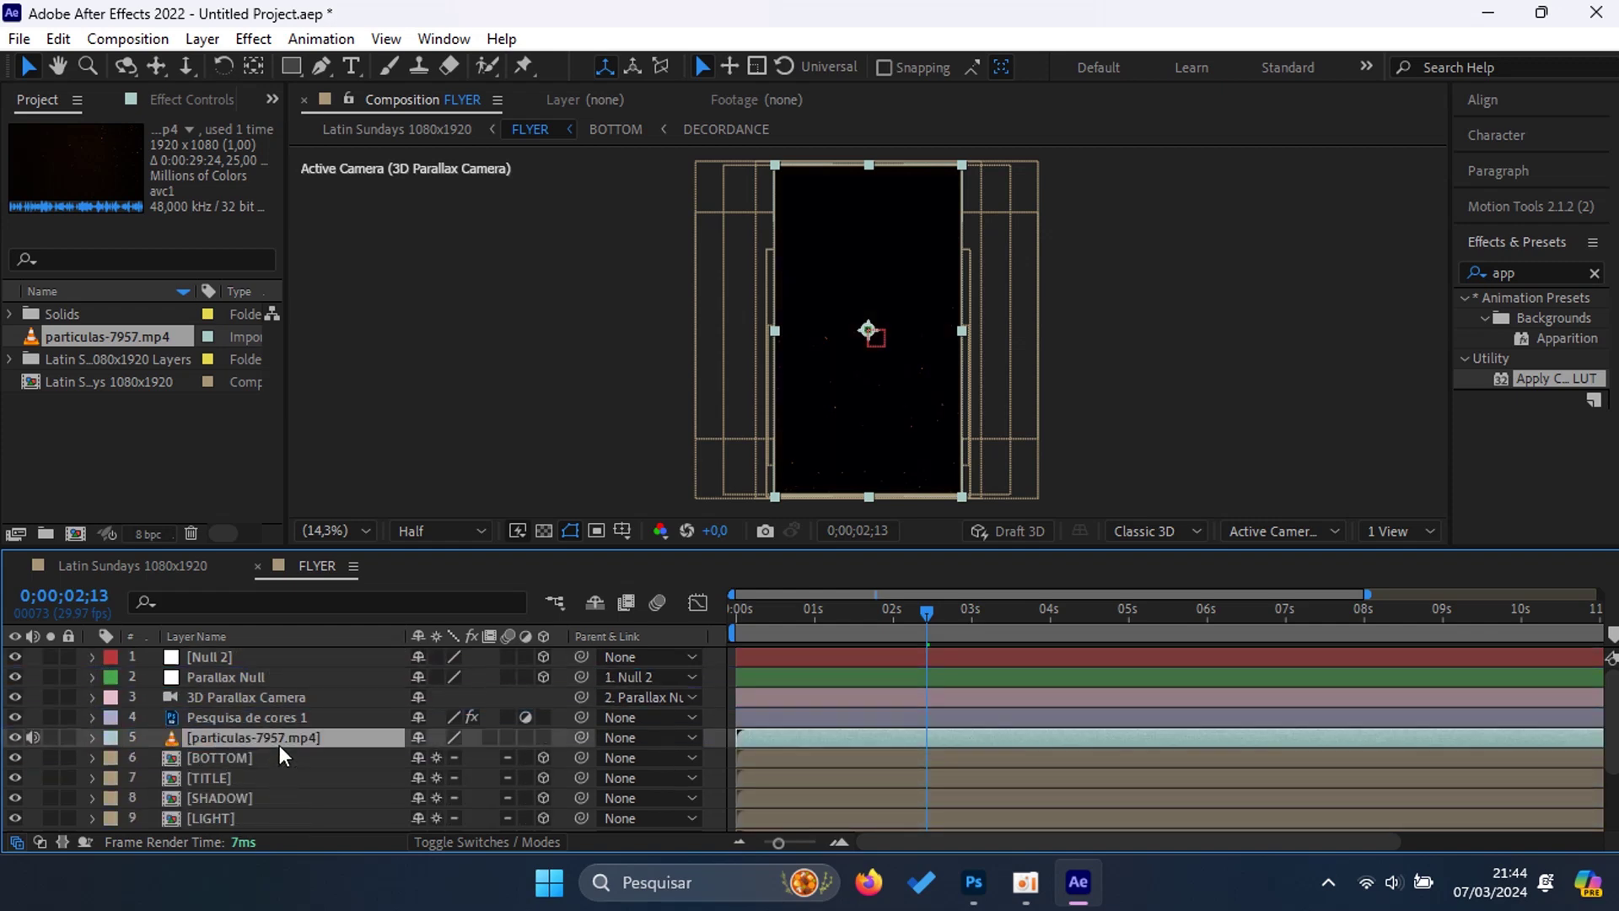
pyautogui.click(479, 844)
pyautogui.click(448, 744)
pyautogui.click(550, 331)
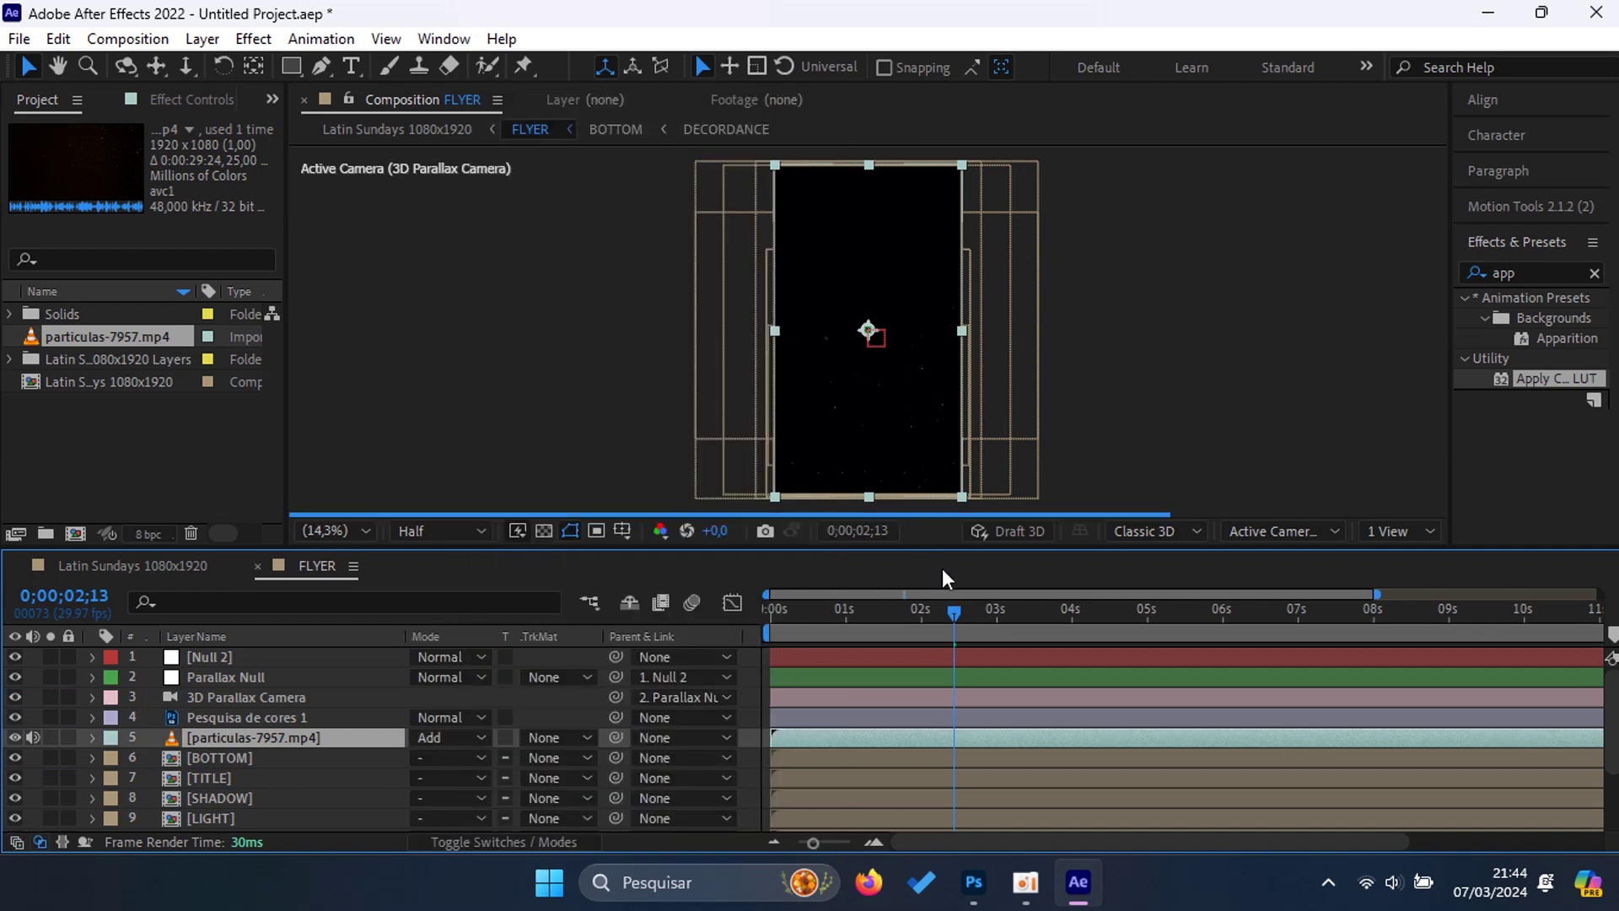
pyautogui.moveTo(948, 603); pyautogui.dragTo(714, 628)
pyautogui.press('Home')
pyautogui.click(888, 656)
pyautogui.keyDown('shift'); pyautogui.click(894, 678); pyautogui.keyUp('shift')
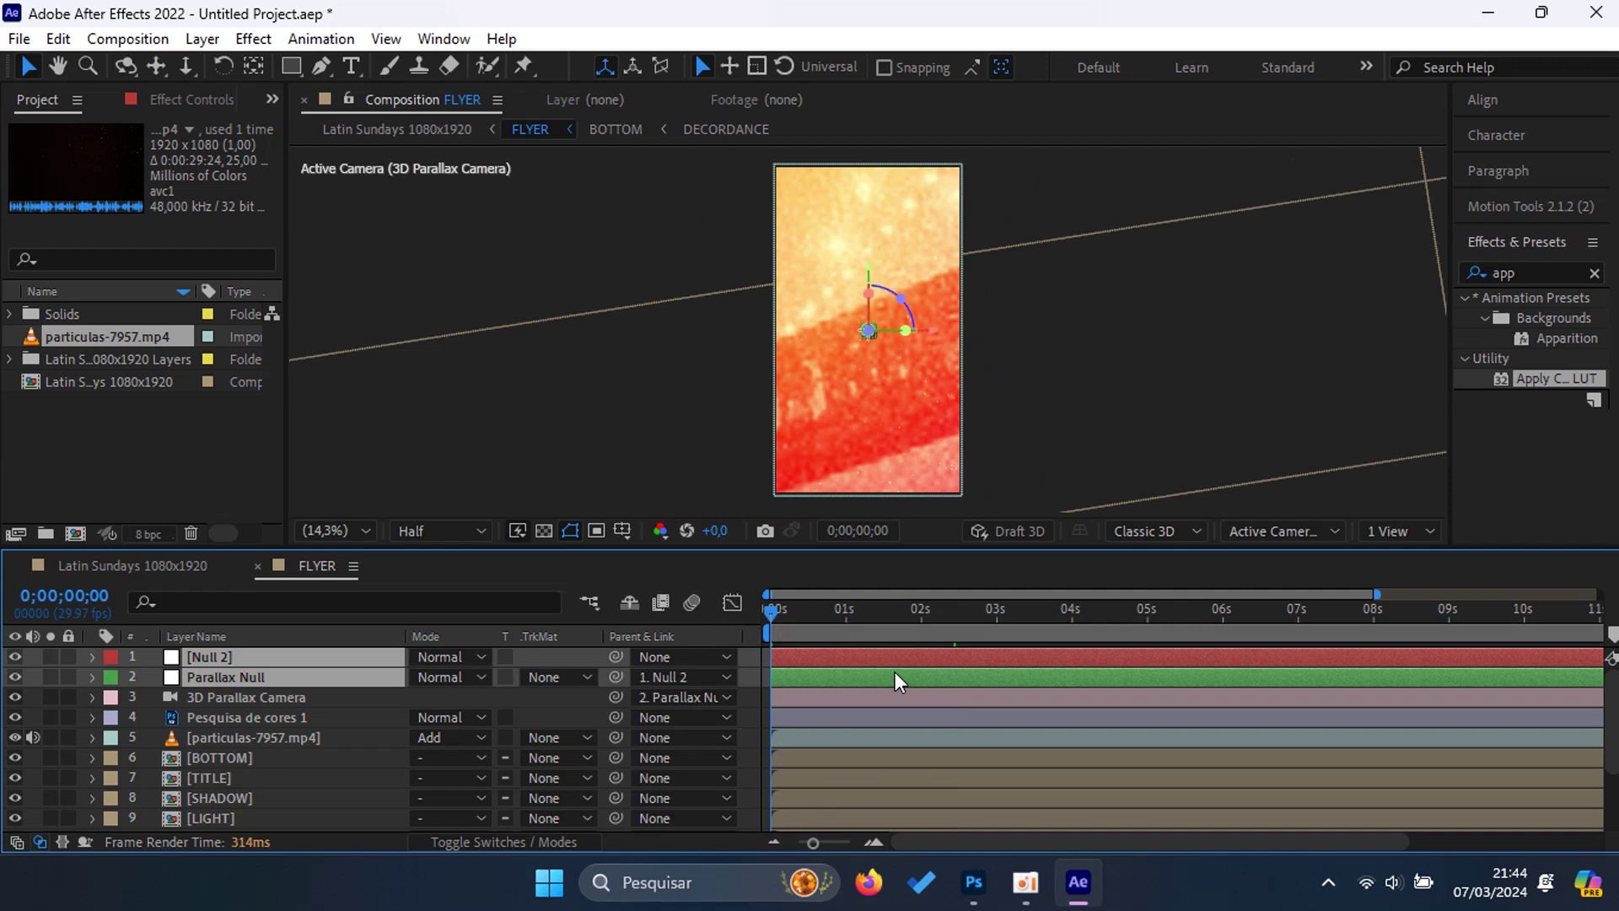
pyautogui.press('u')
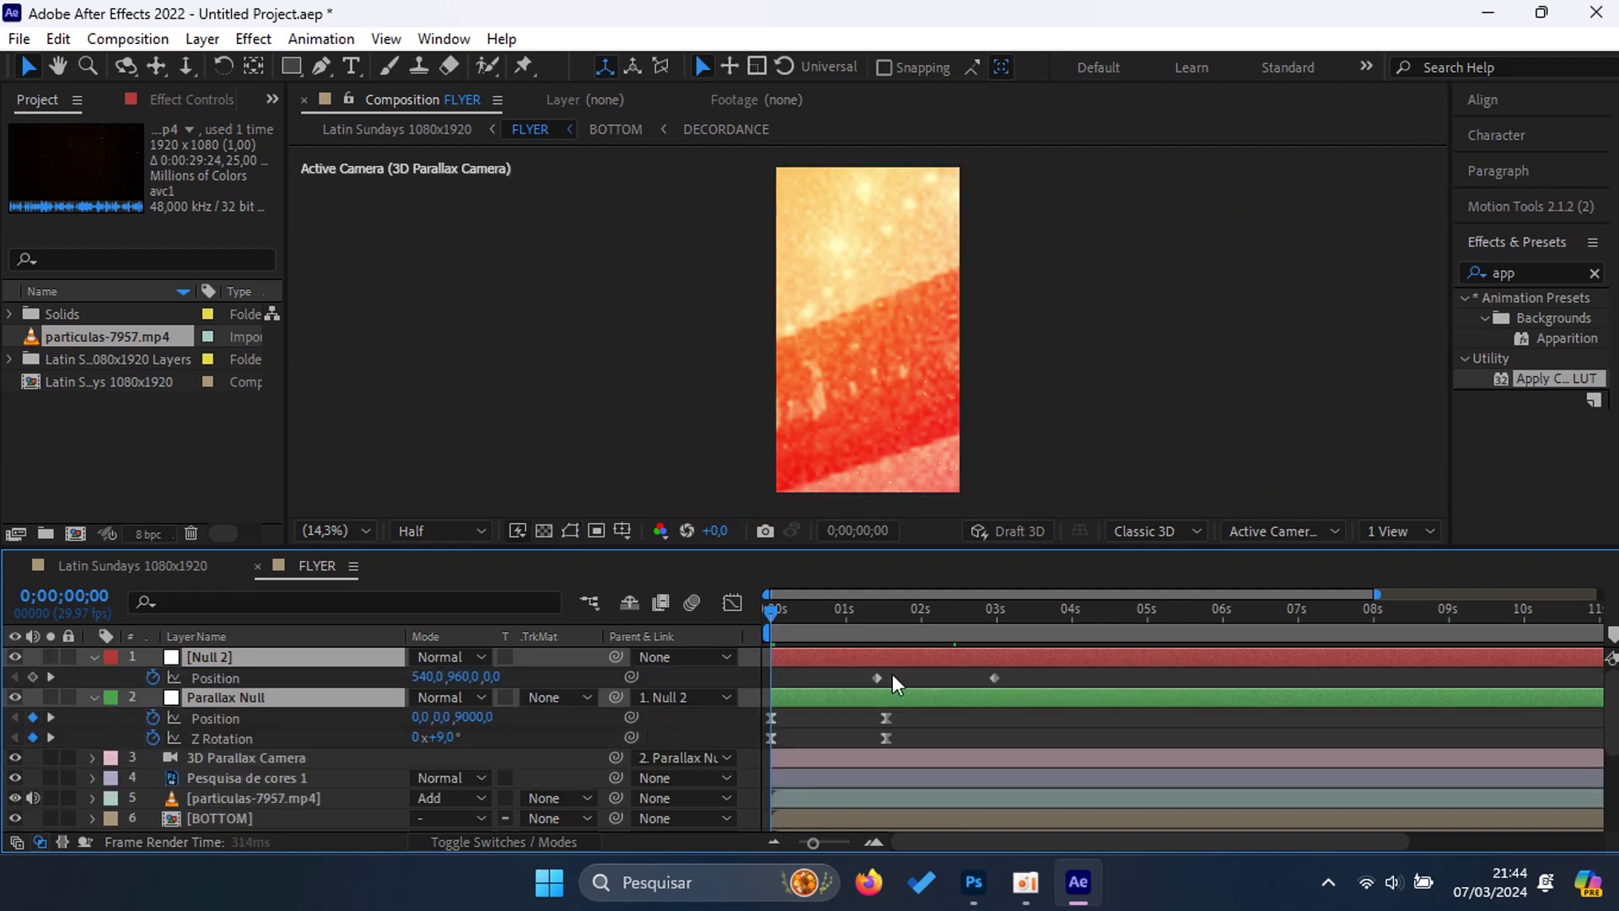
pyautogui.press('space')
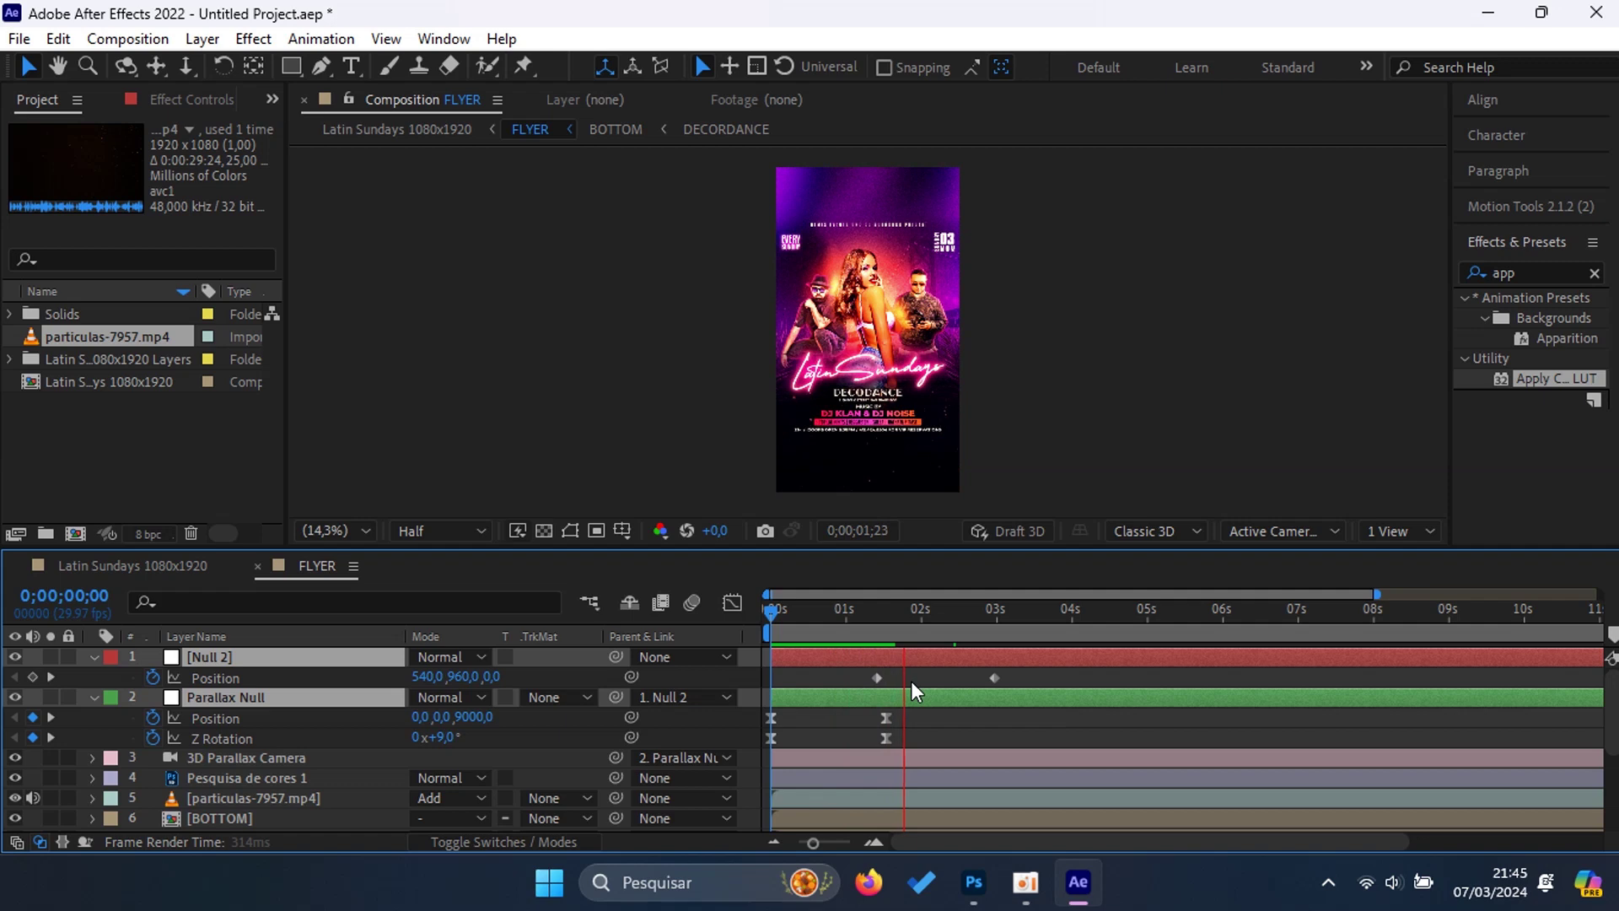
pyautogui.press('space')
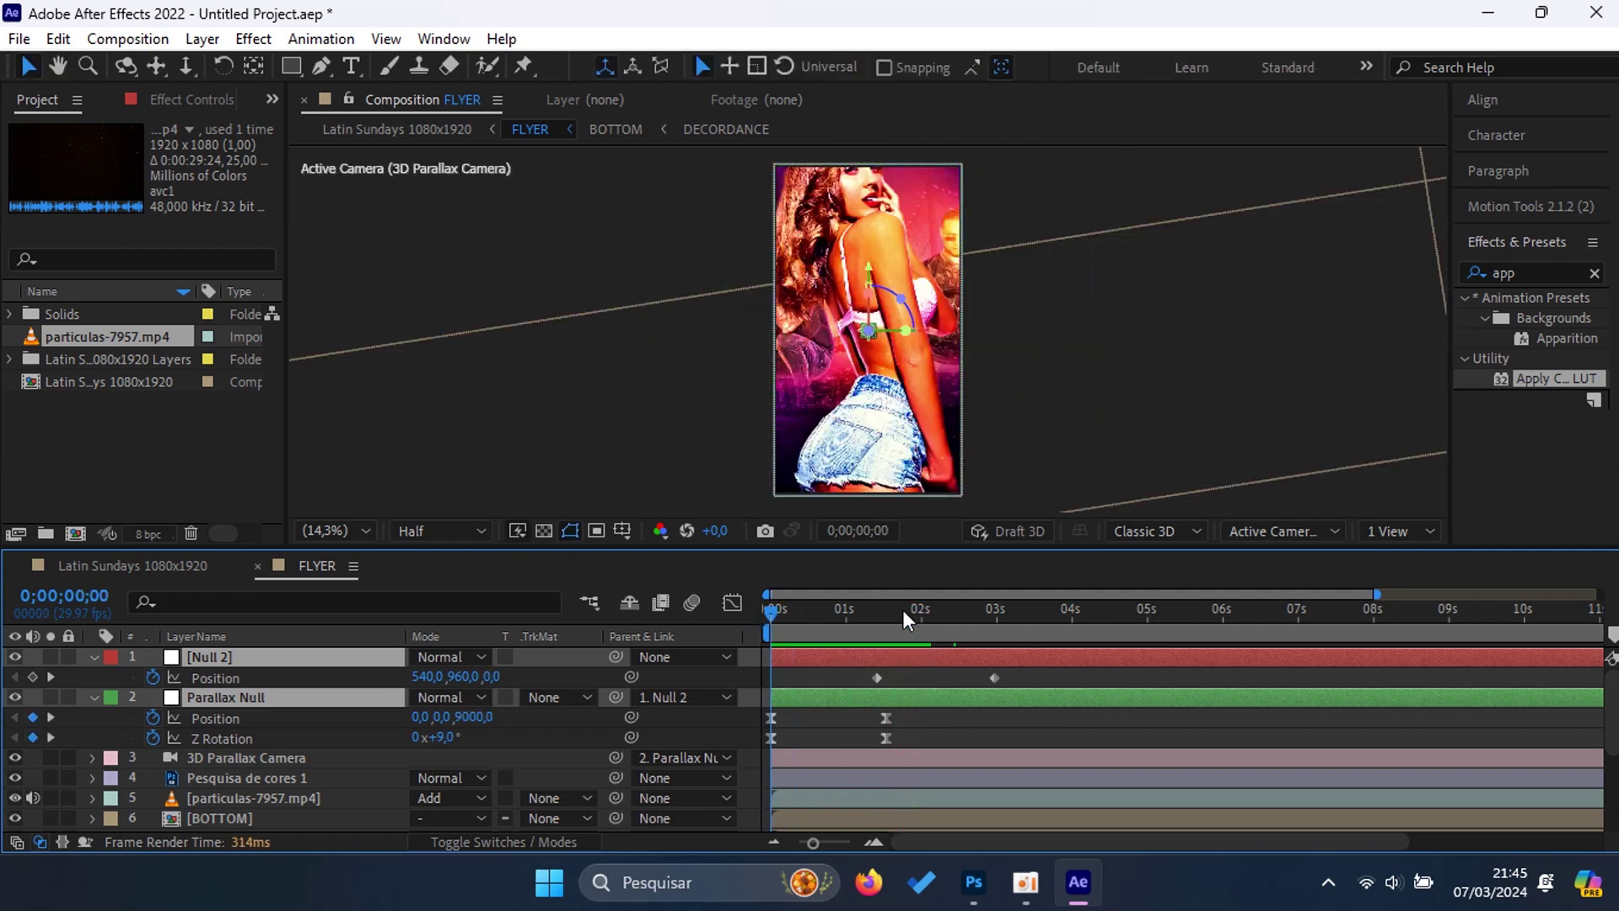
pyautogui.press('space')
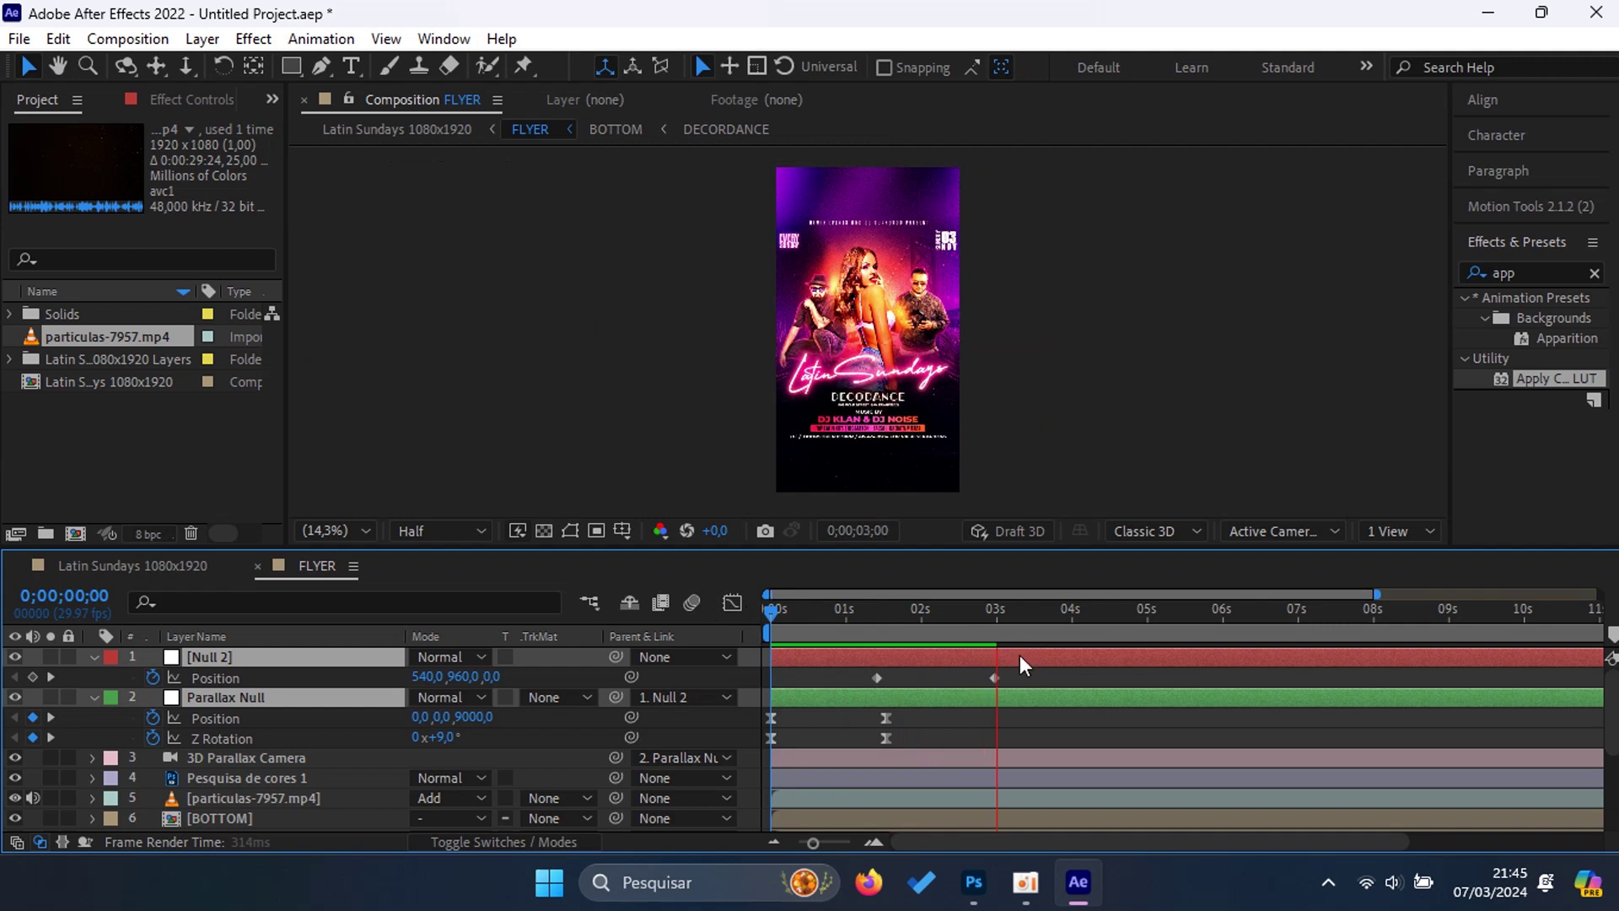
pyautogui.press('space')
pyautogui.press('space')
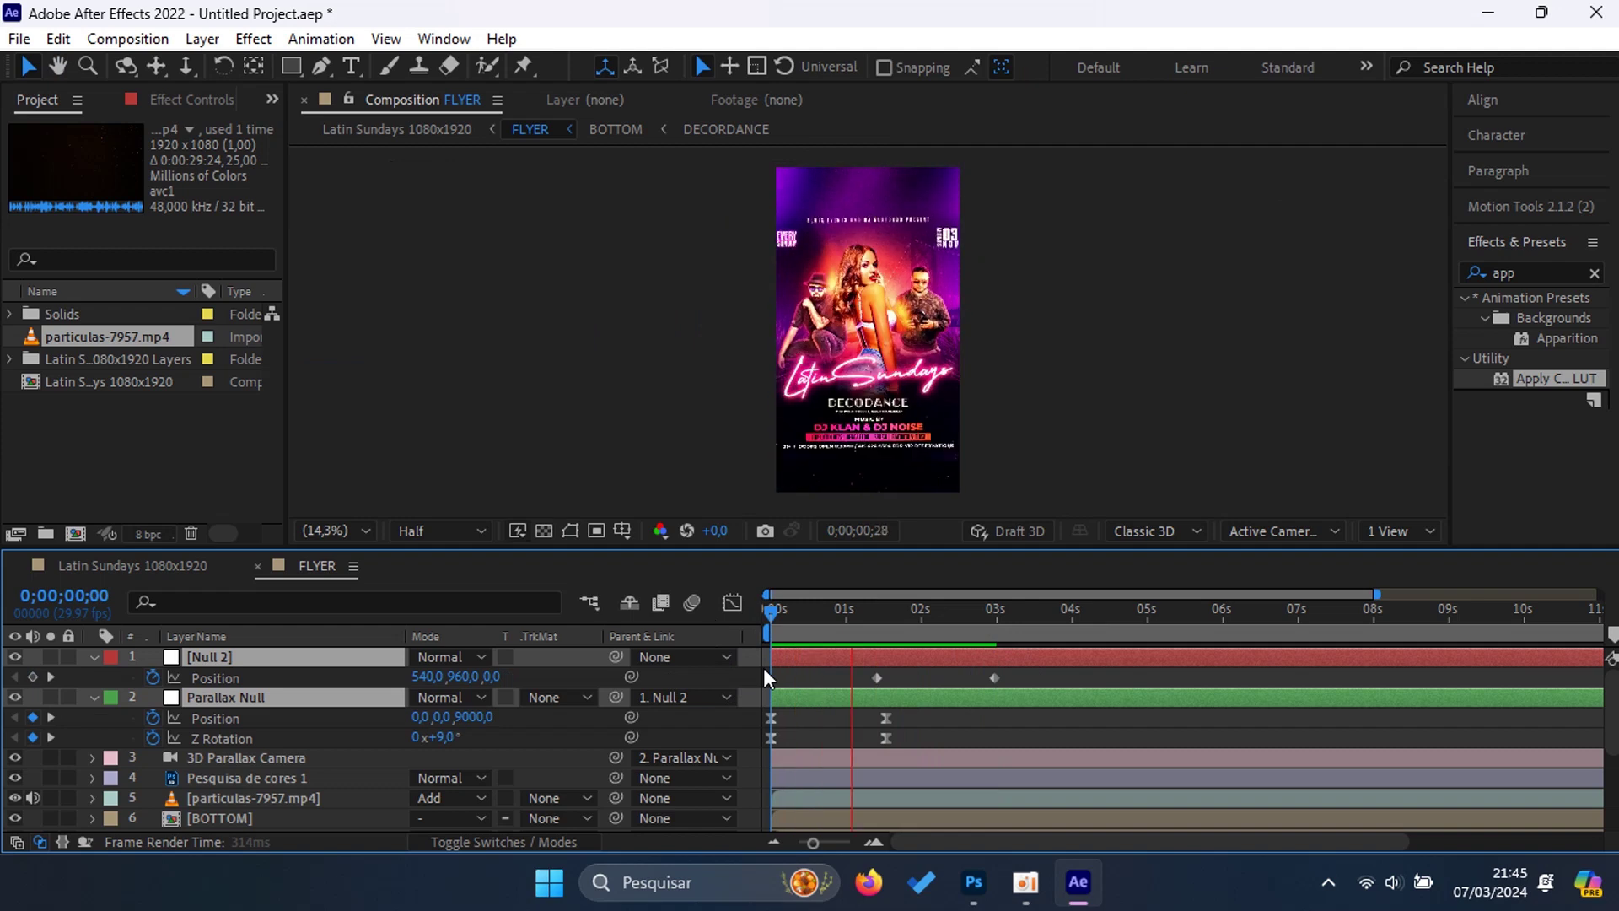
pyautogui.press('space')
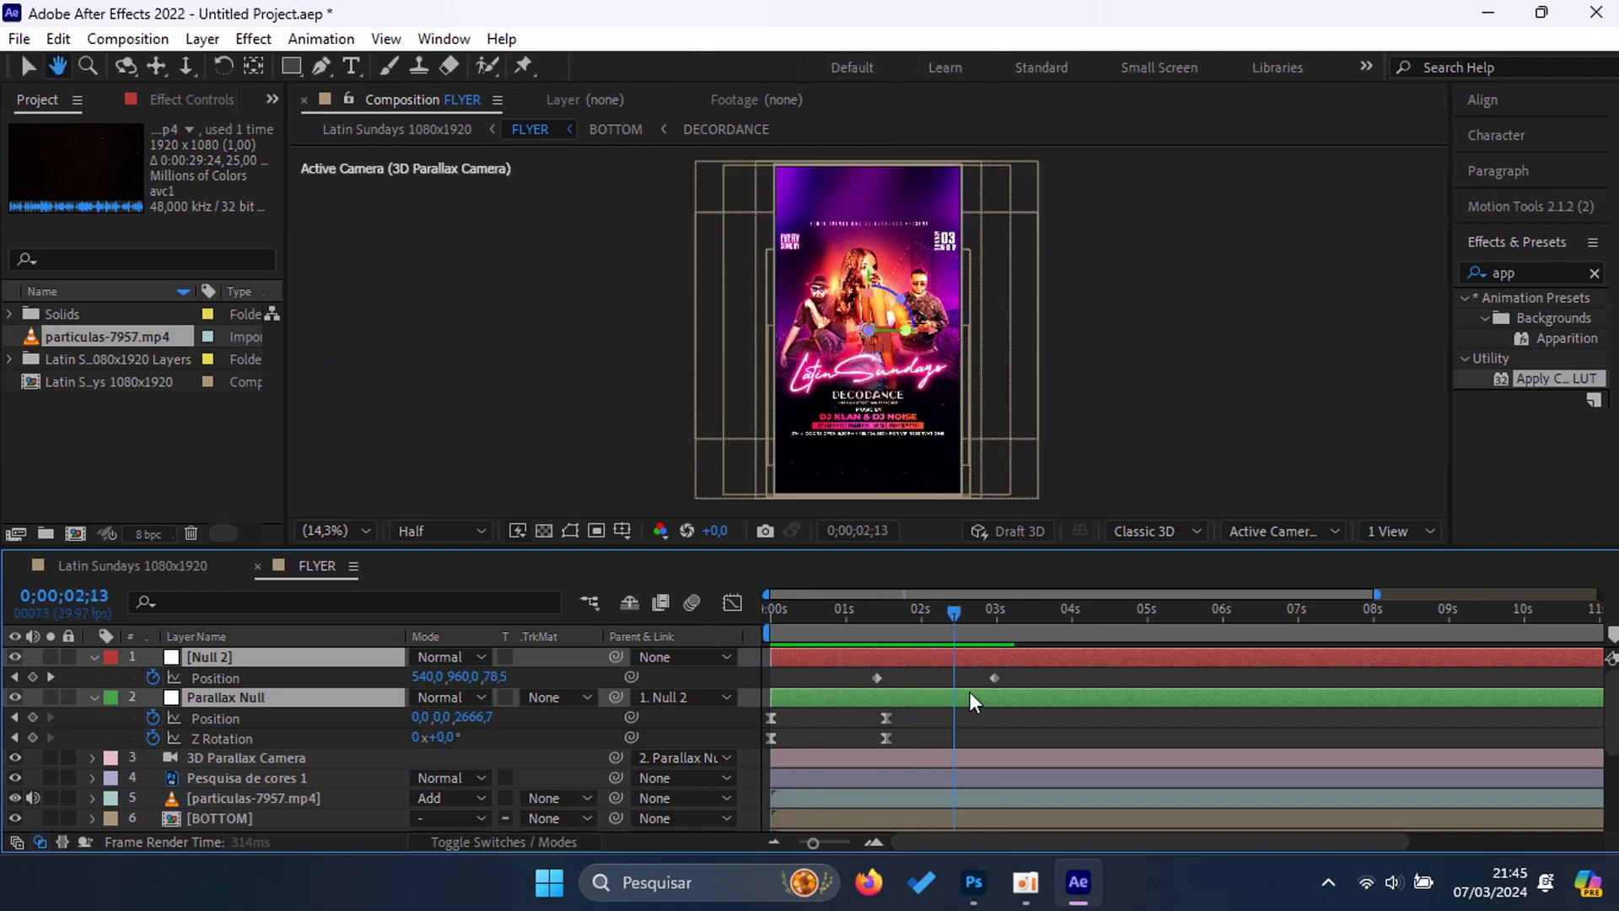
# Step: Replay the camera push-in from near the start to review its timing
pyautogui.moveTo(949, 623); pyautogui.dragTo(742, 629)
pyautogui.press('space')
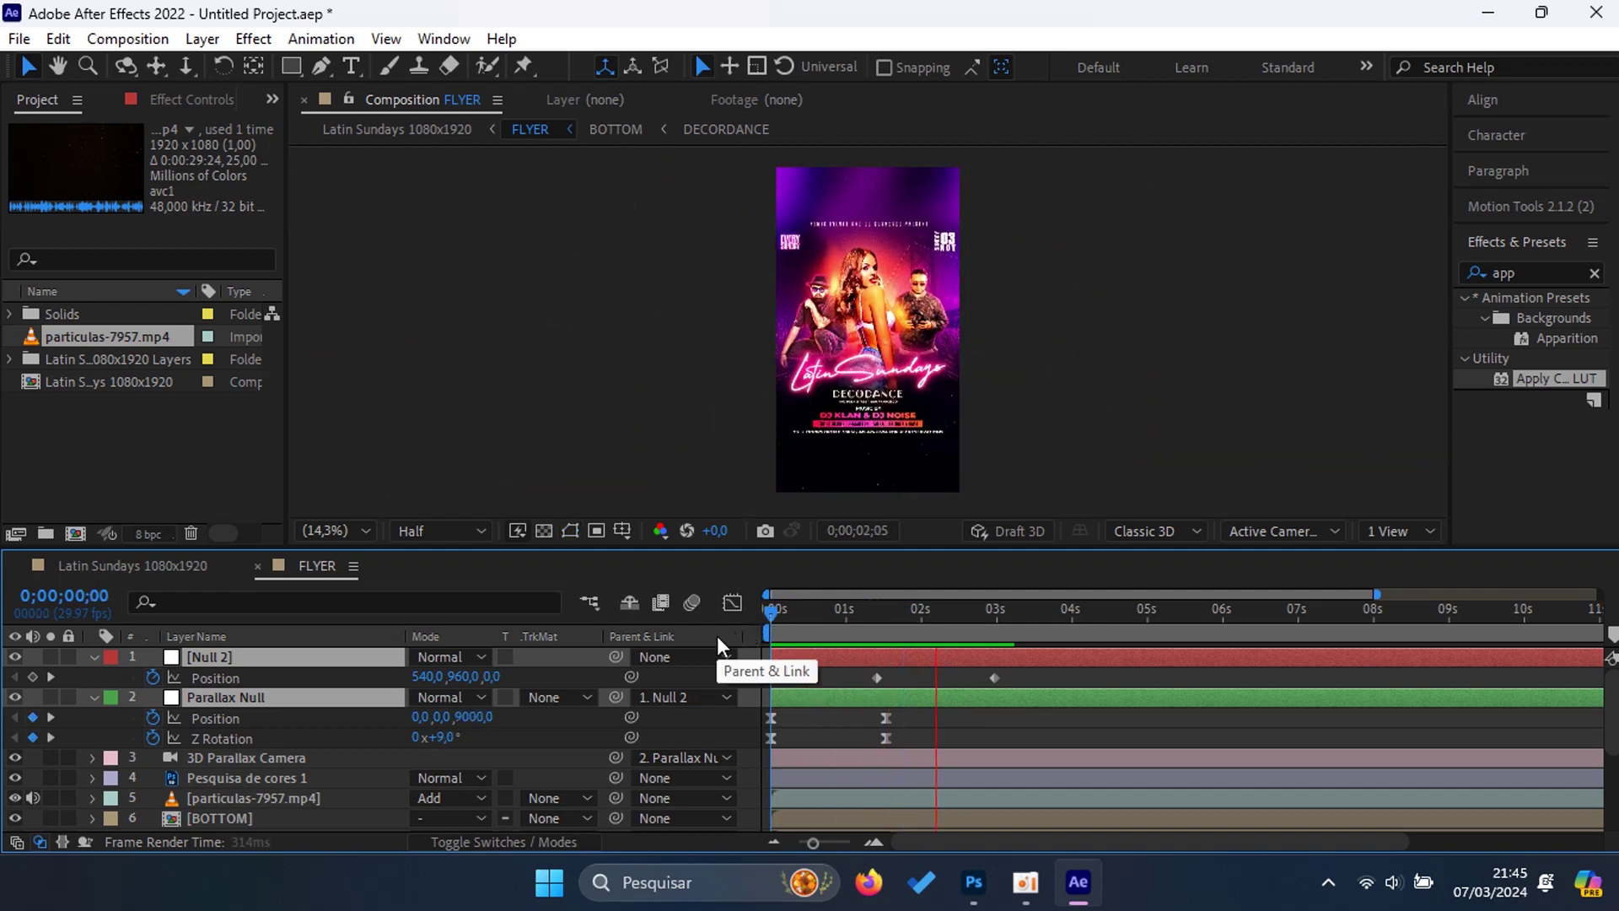
pyautogui.press('space')
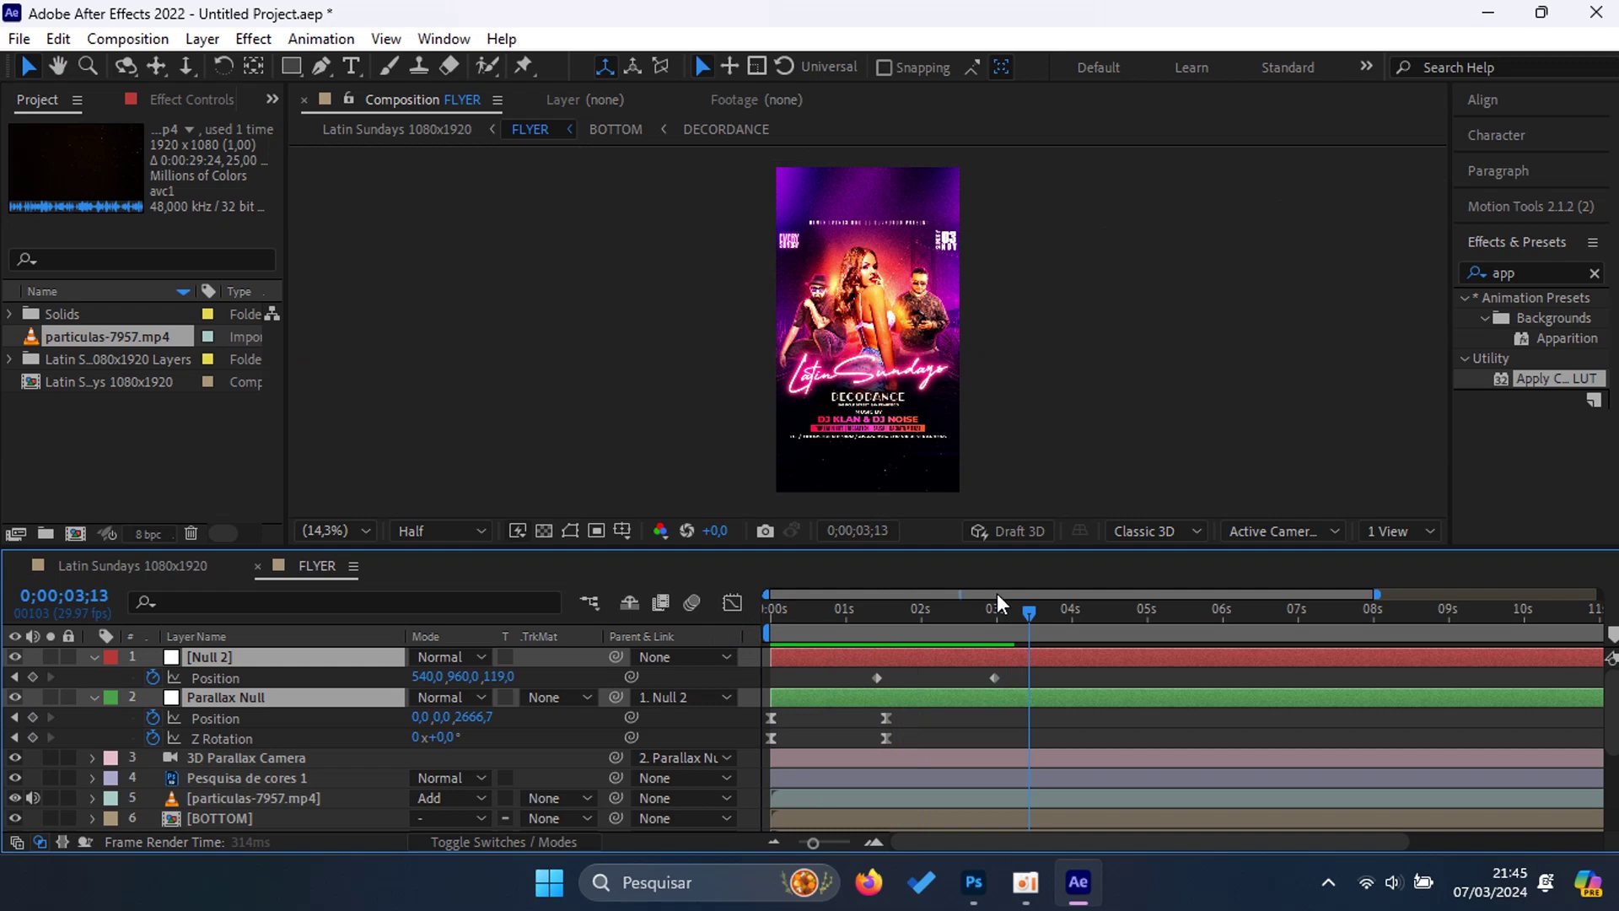
pyautogui.moveTo(1019, 614); pyautogui.dragTo(903, 626)
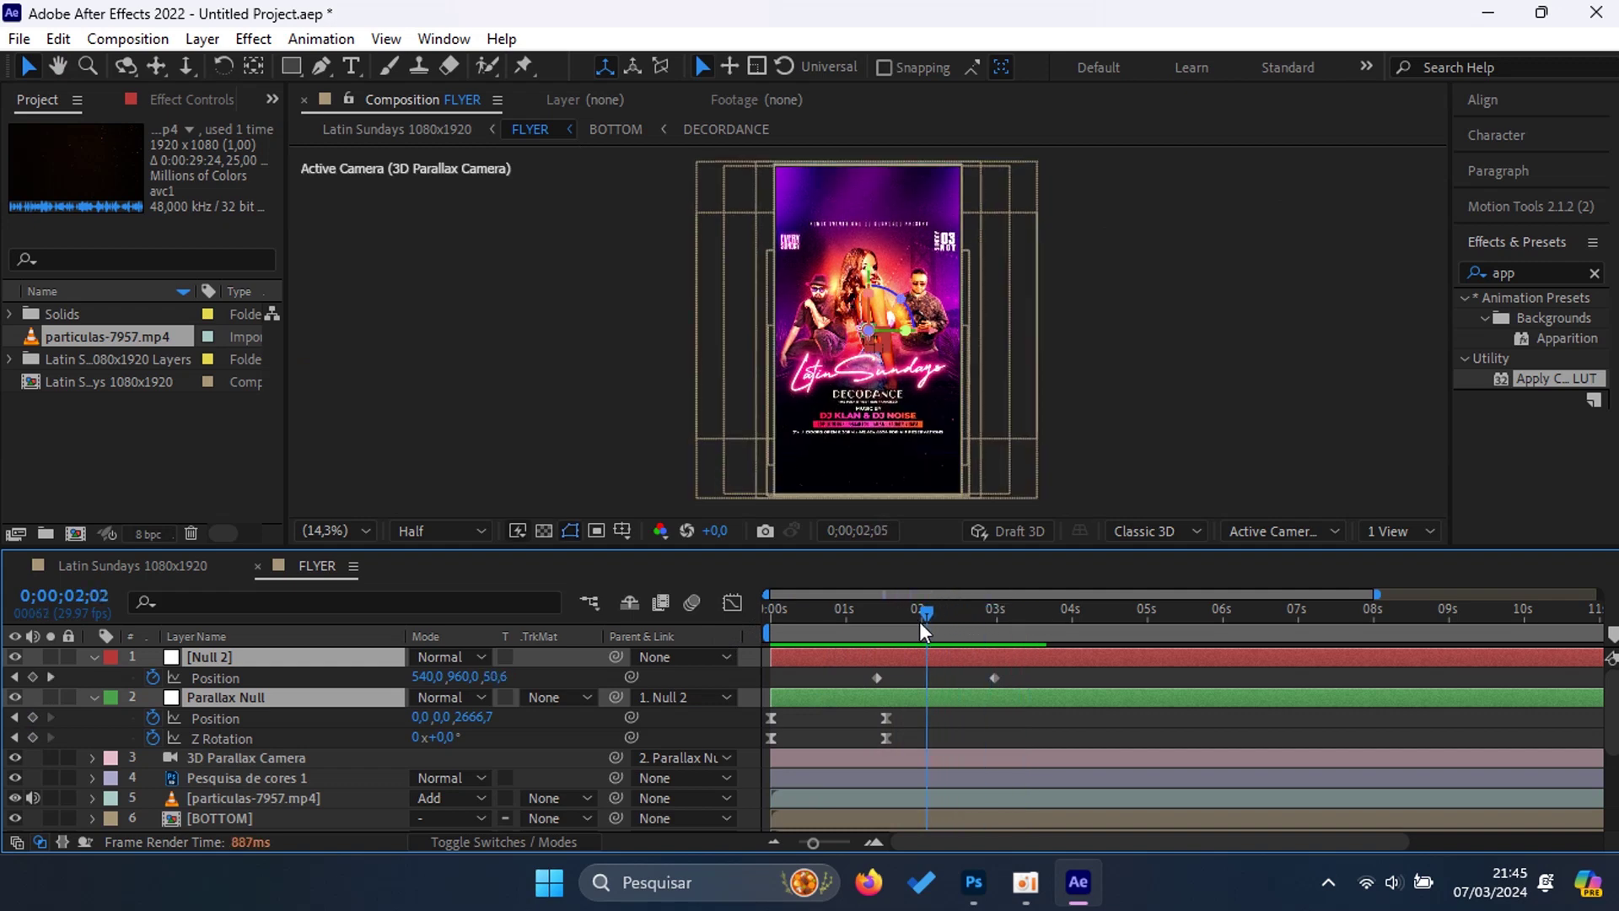
pyautogui.moveTo(902, 626); pyautogui.dragTo(844, 637)
pyautogui.press('space')
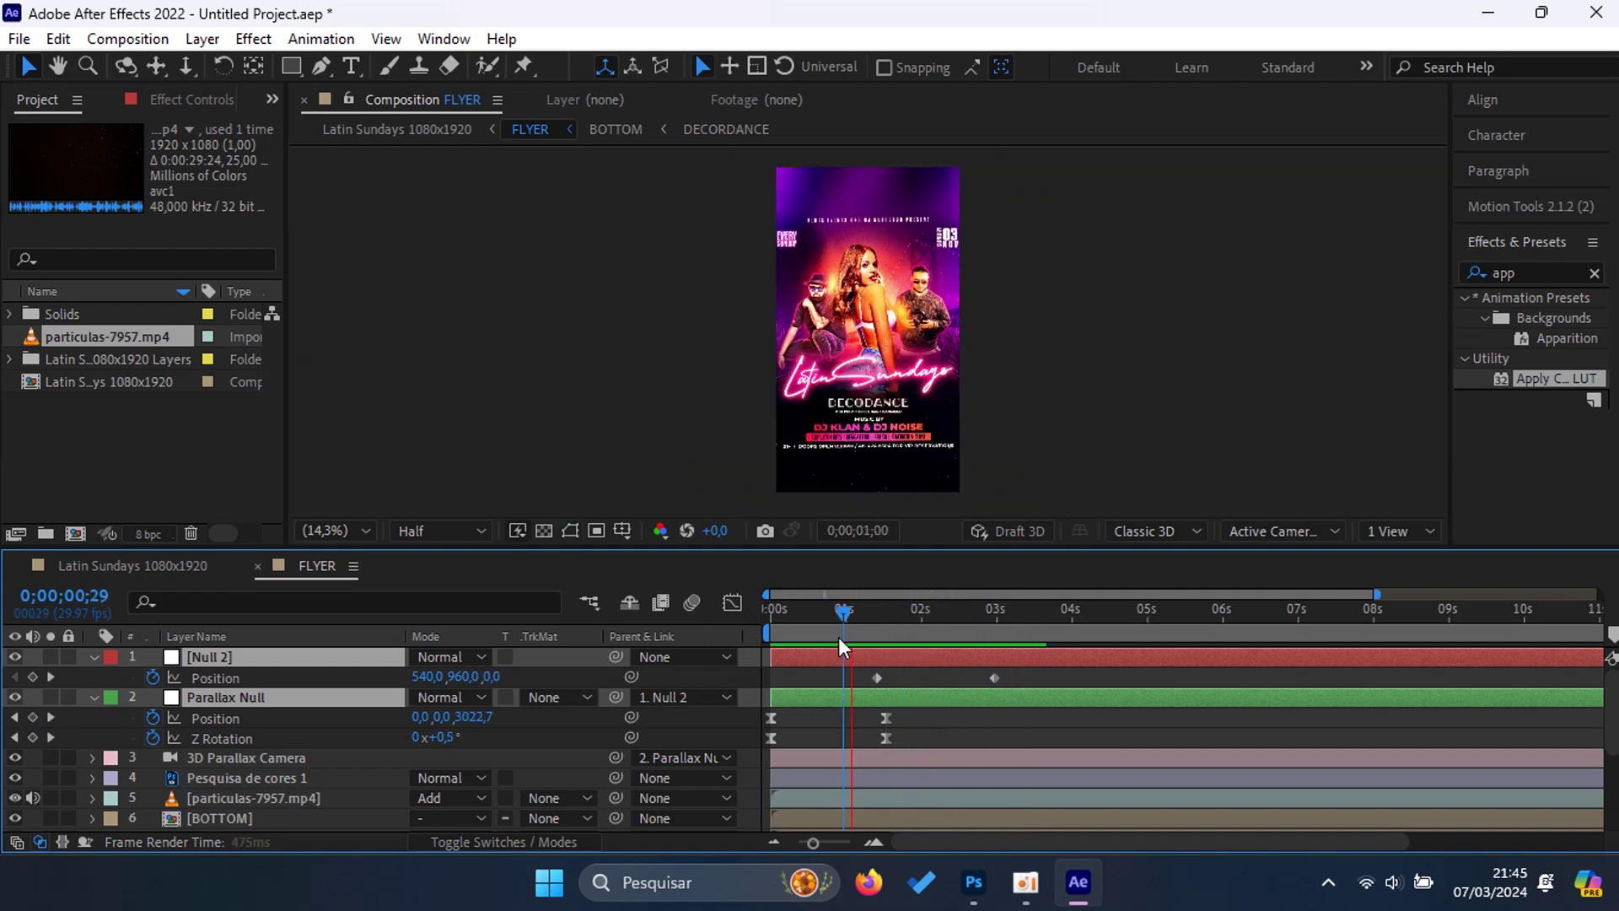
pyautogui.press('space')
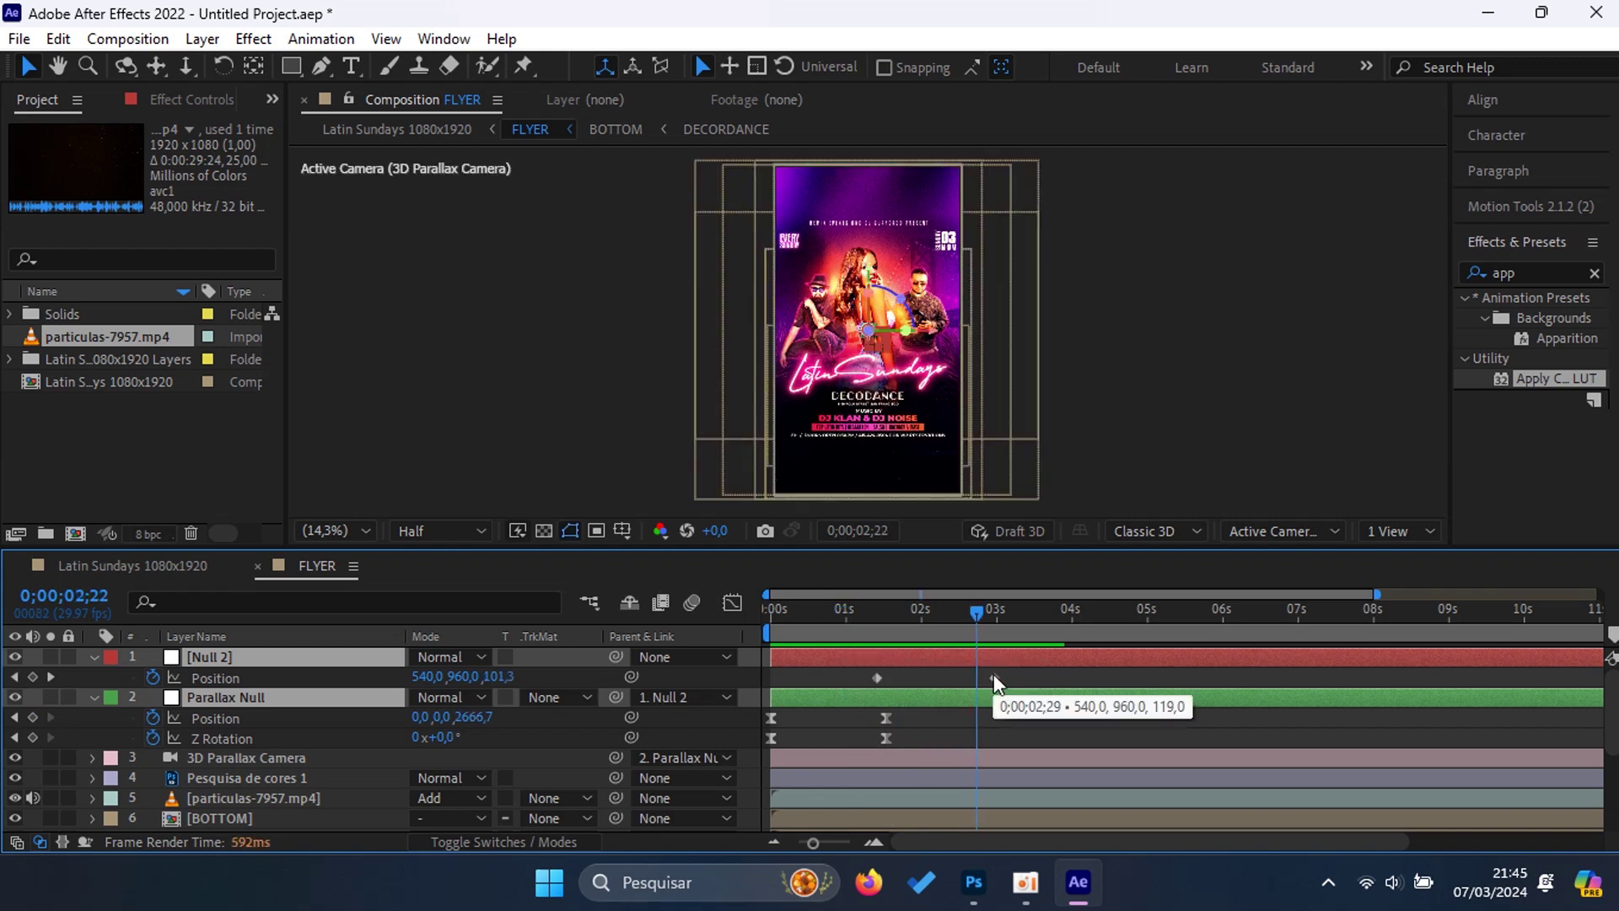
# Step: Preview from 1;12 and drag Null 2's end Position keyframe to 0;00;02;12
pyautogui.moveTo(981, 631); pyautogui.dragTo(877, 633)
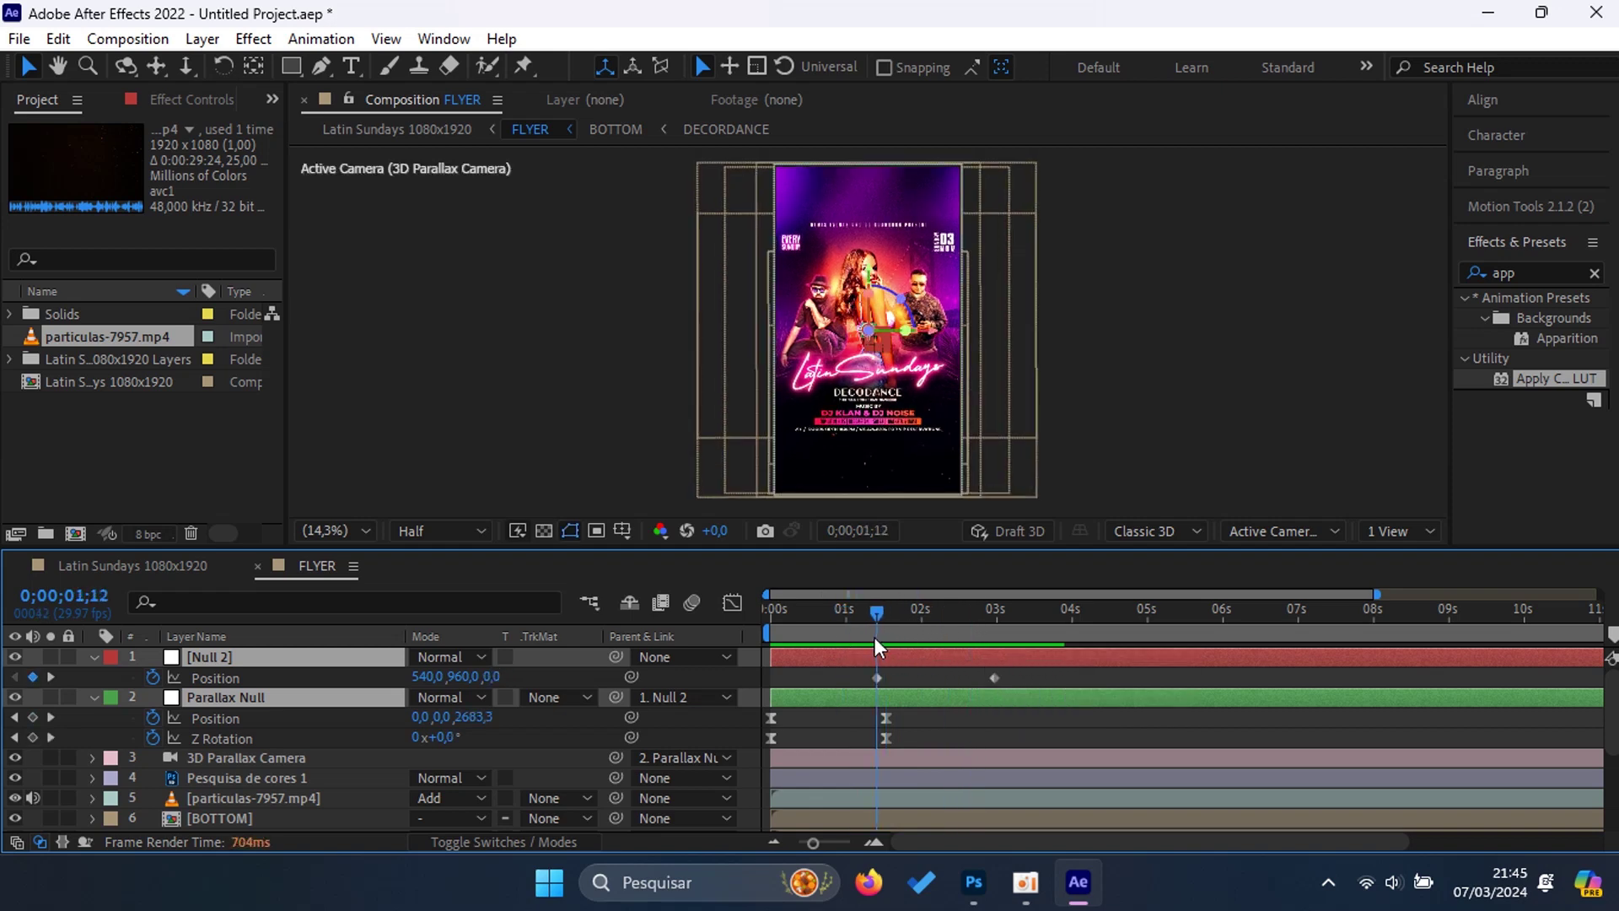
pyautogui.press('space')
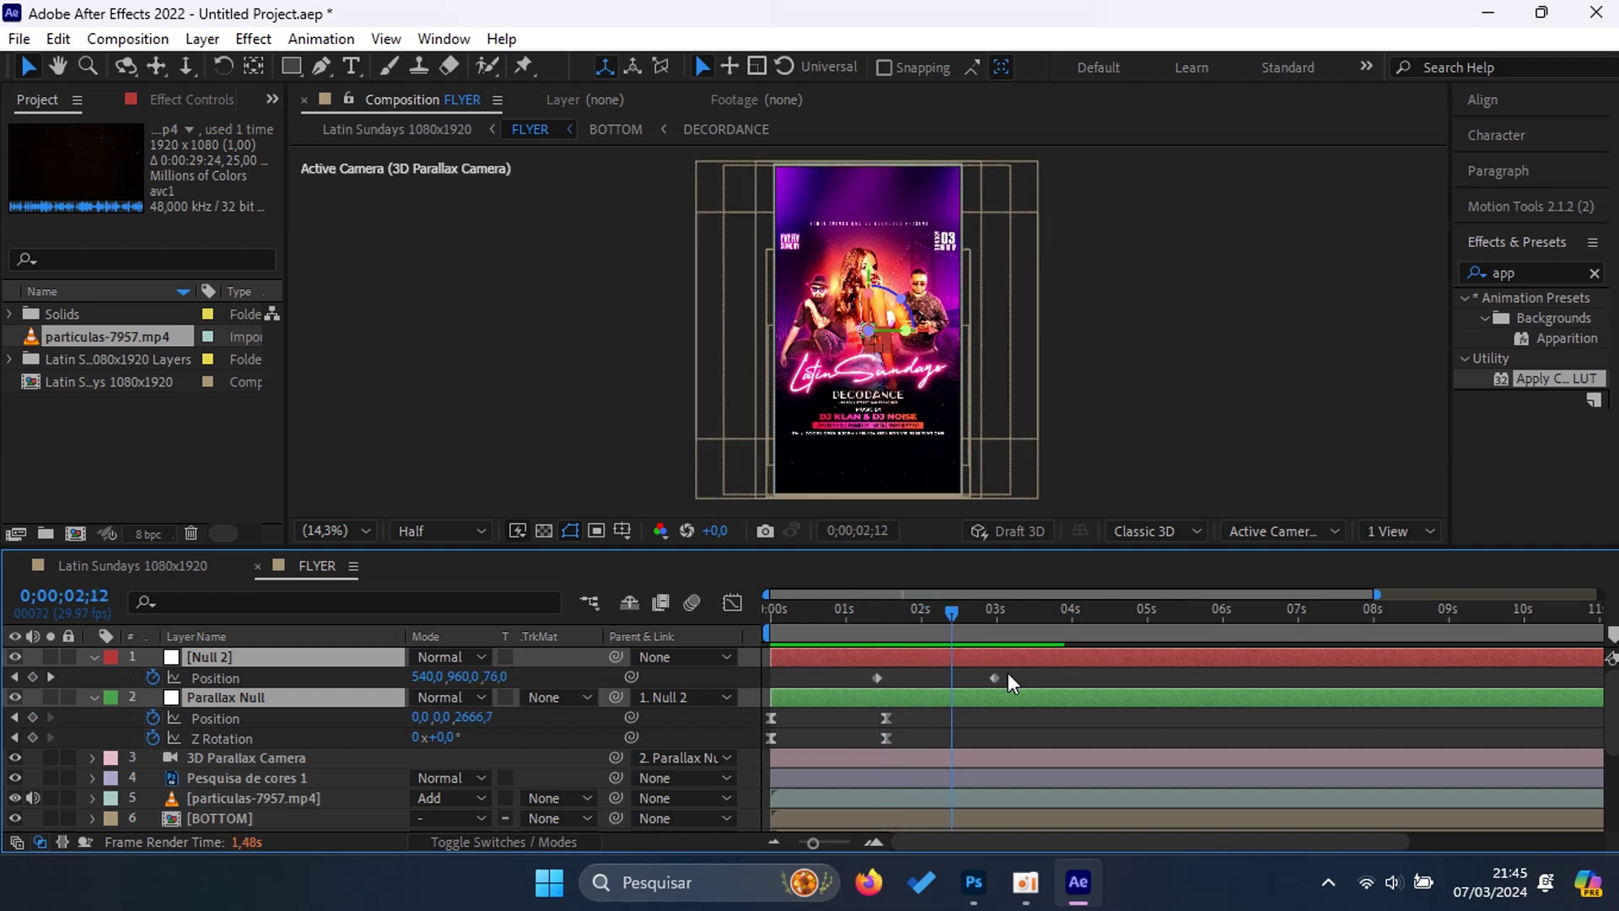
pyautogui.moveTo(995, 678); pyautogui.dragTo(953, 677)
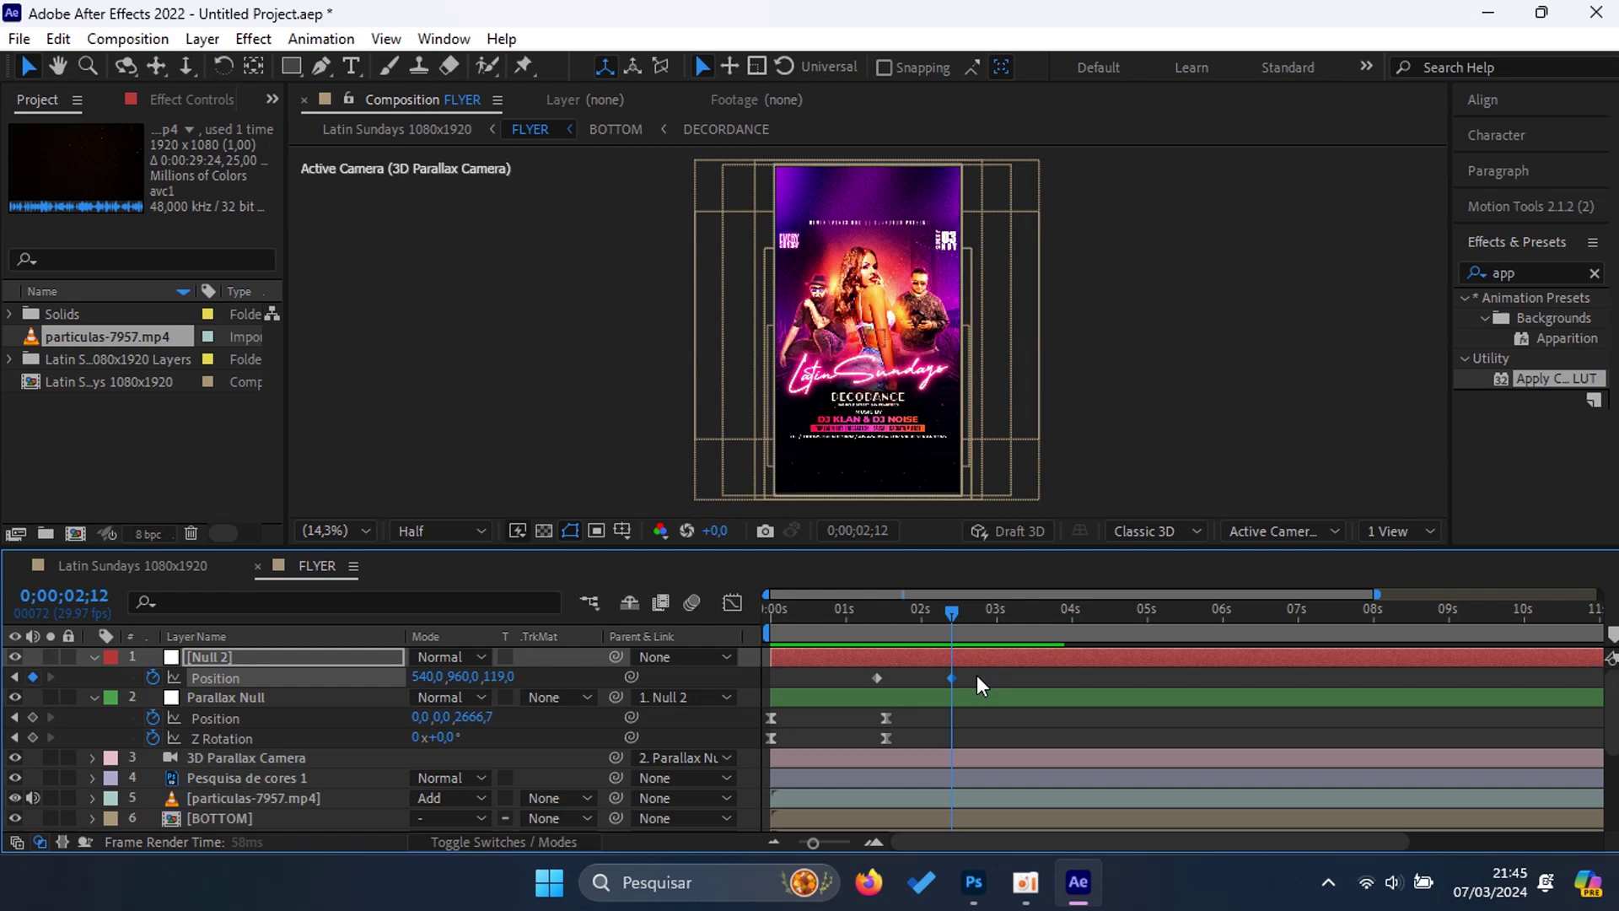
# Step: Set both Null 2 Position keyframes to 100% influence via Keyframe Velocity
pyautogui.rightClick(878, 678)
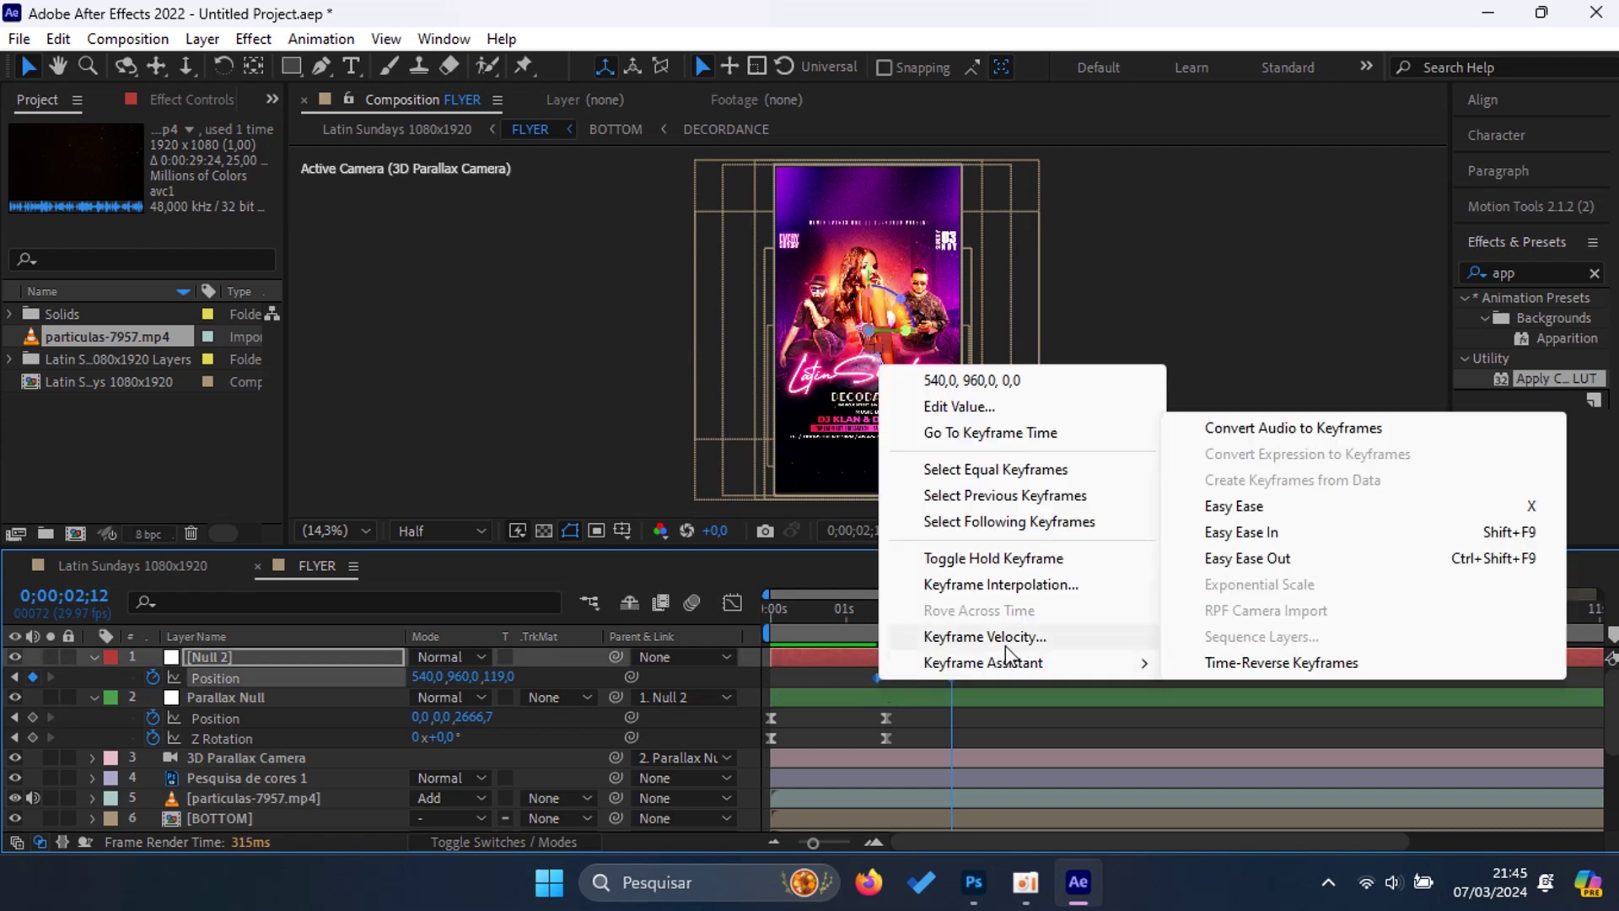
pyautogui.click(1003, 638)
pyautogui.click(1336, 246)
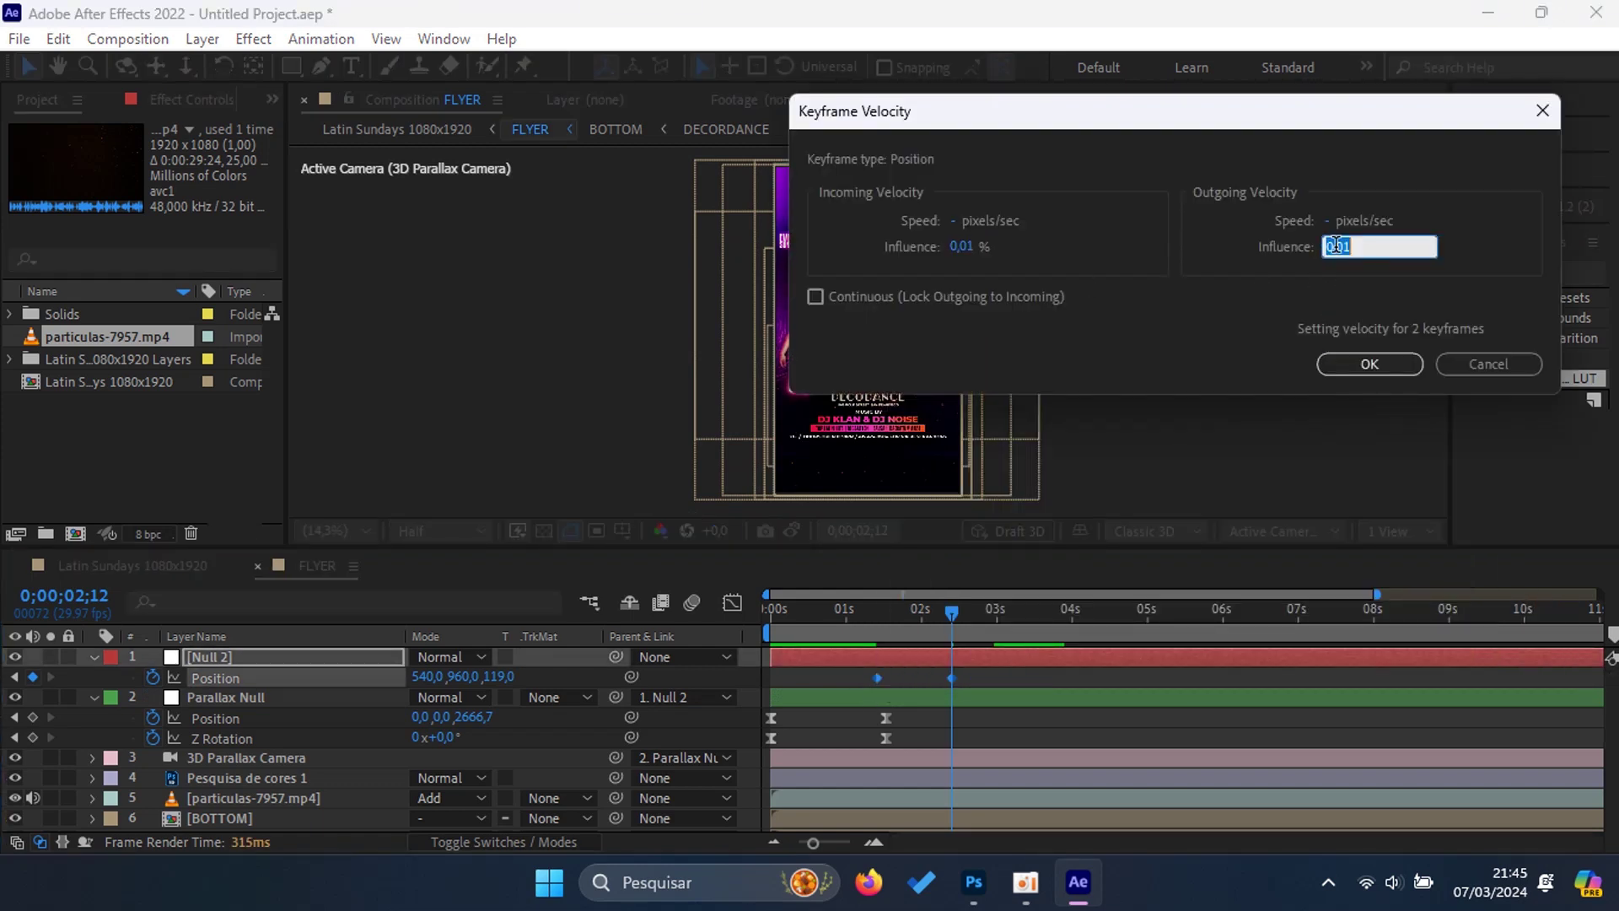
pyautogui.write('100')
pyautogui.press('Return')
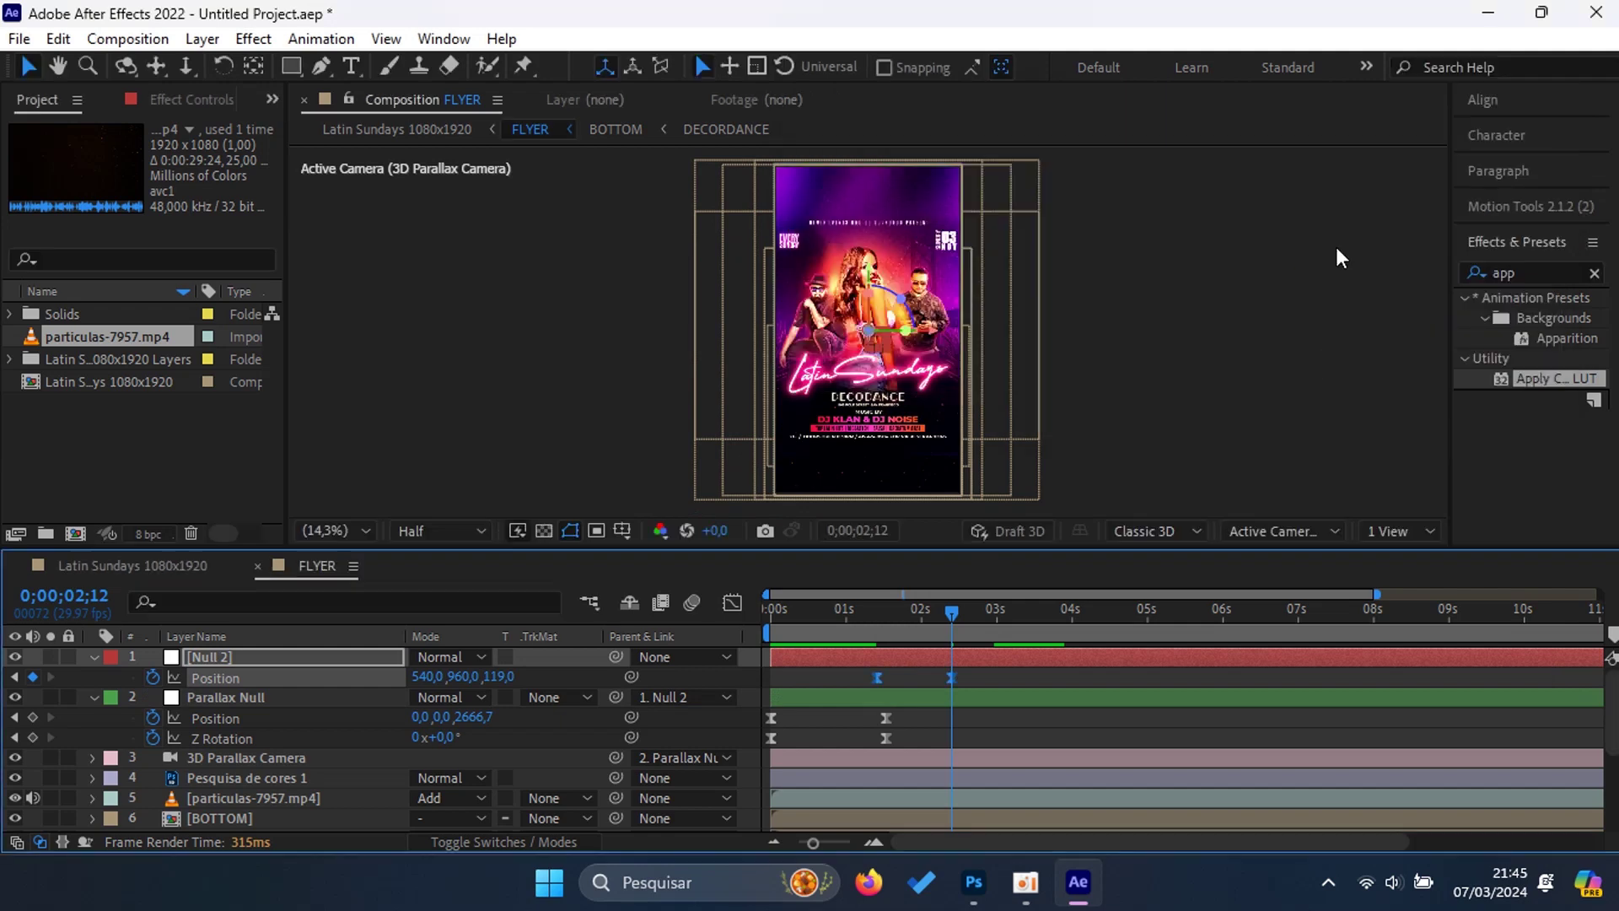
pyautogui.click(978, 661)
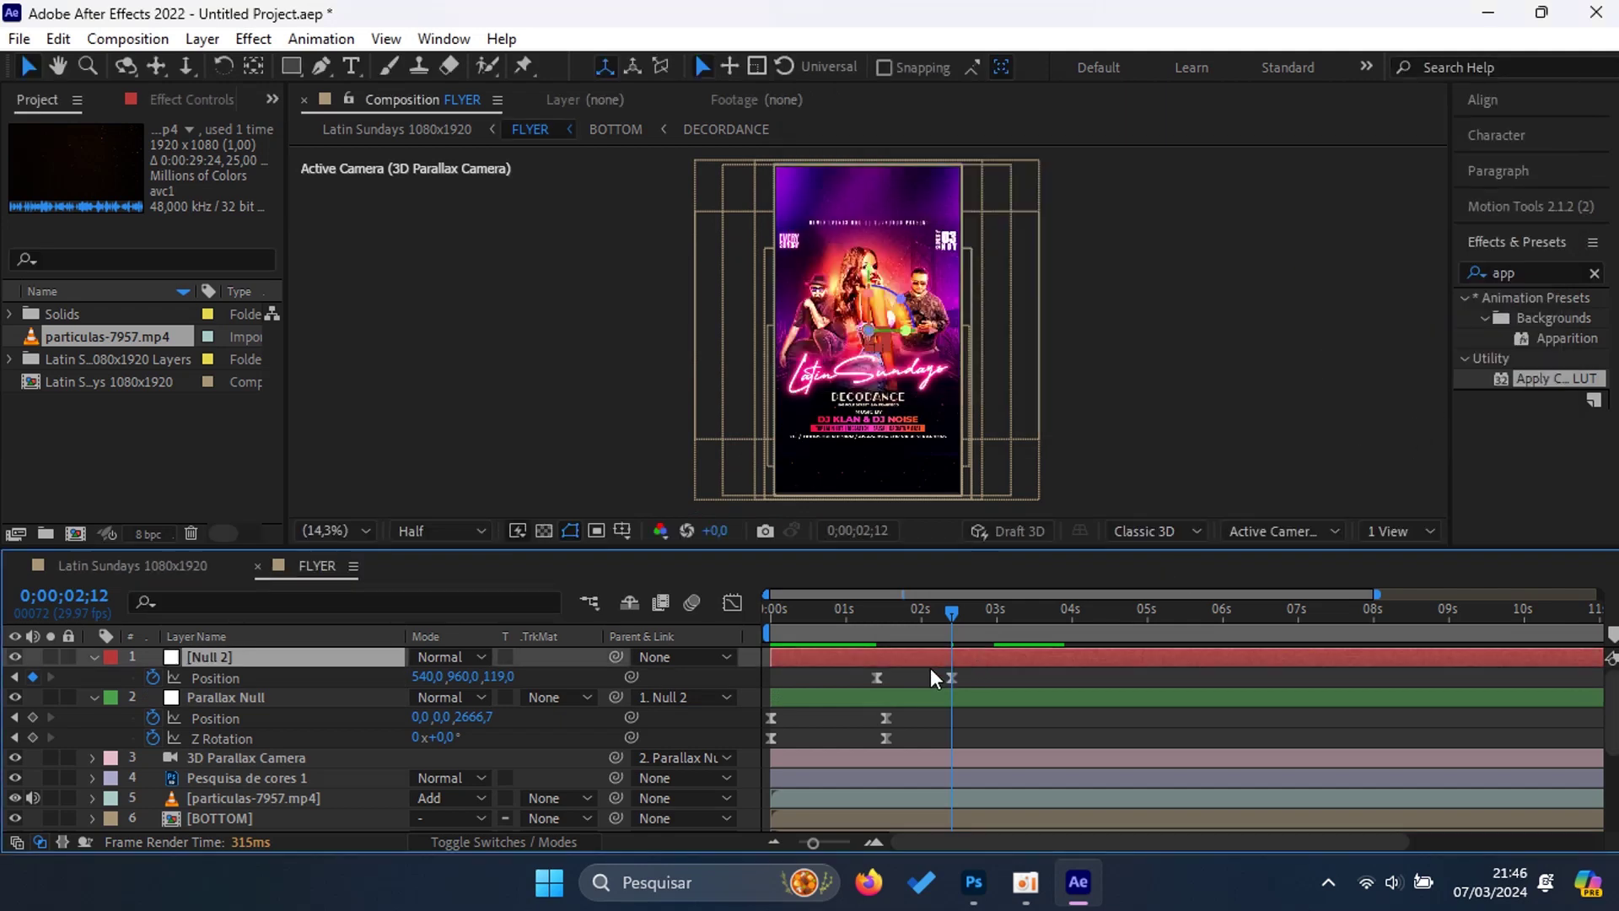
# Step: End Null 2 at Position 540, 740, 1431 and key Parallax Null's Z 3040.7 at 2;12
pyautogui.moveTo(501, 683)
pyautogui.mouseDown()
pyautogui.moveTo(696, 655)
pyautogui.moveTo(1385, 637)
pyautogui.mouseUp()
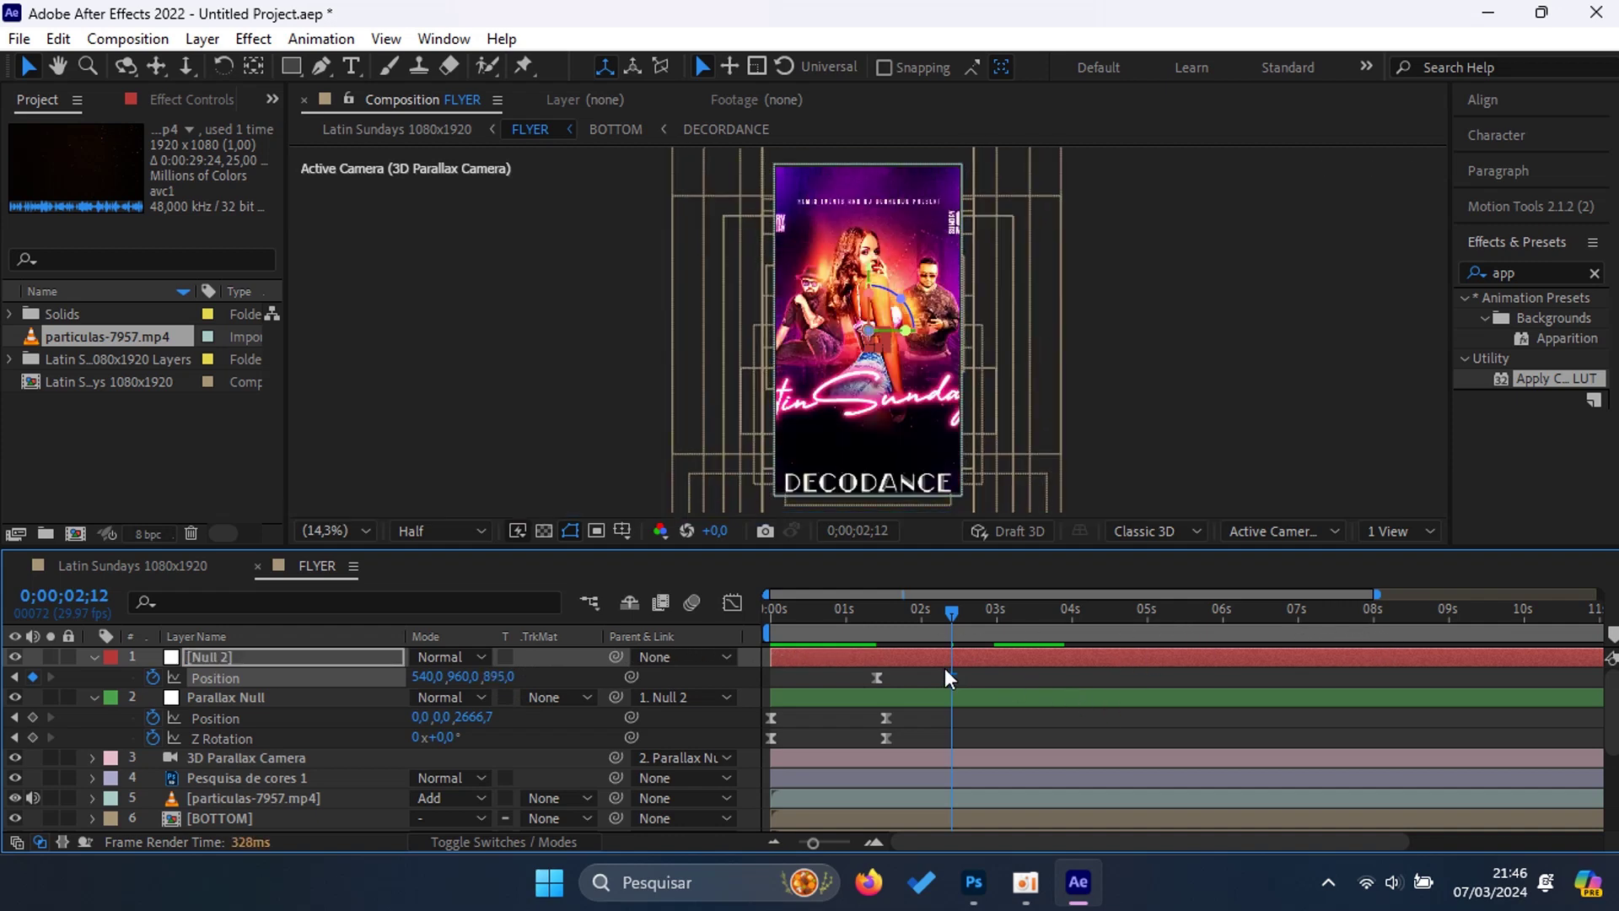
pyautogui.moveTo(444, 676); pyautogui.dragTo(318, 549)
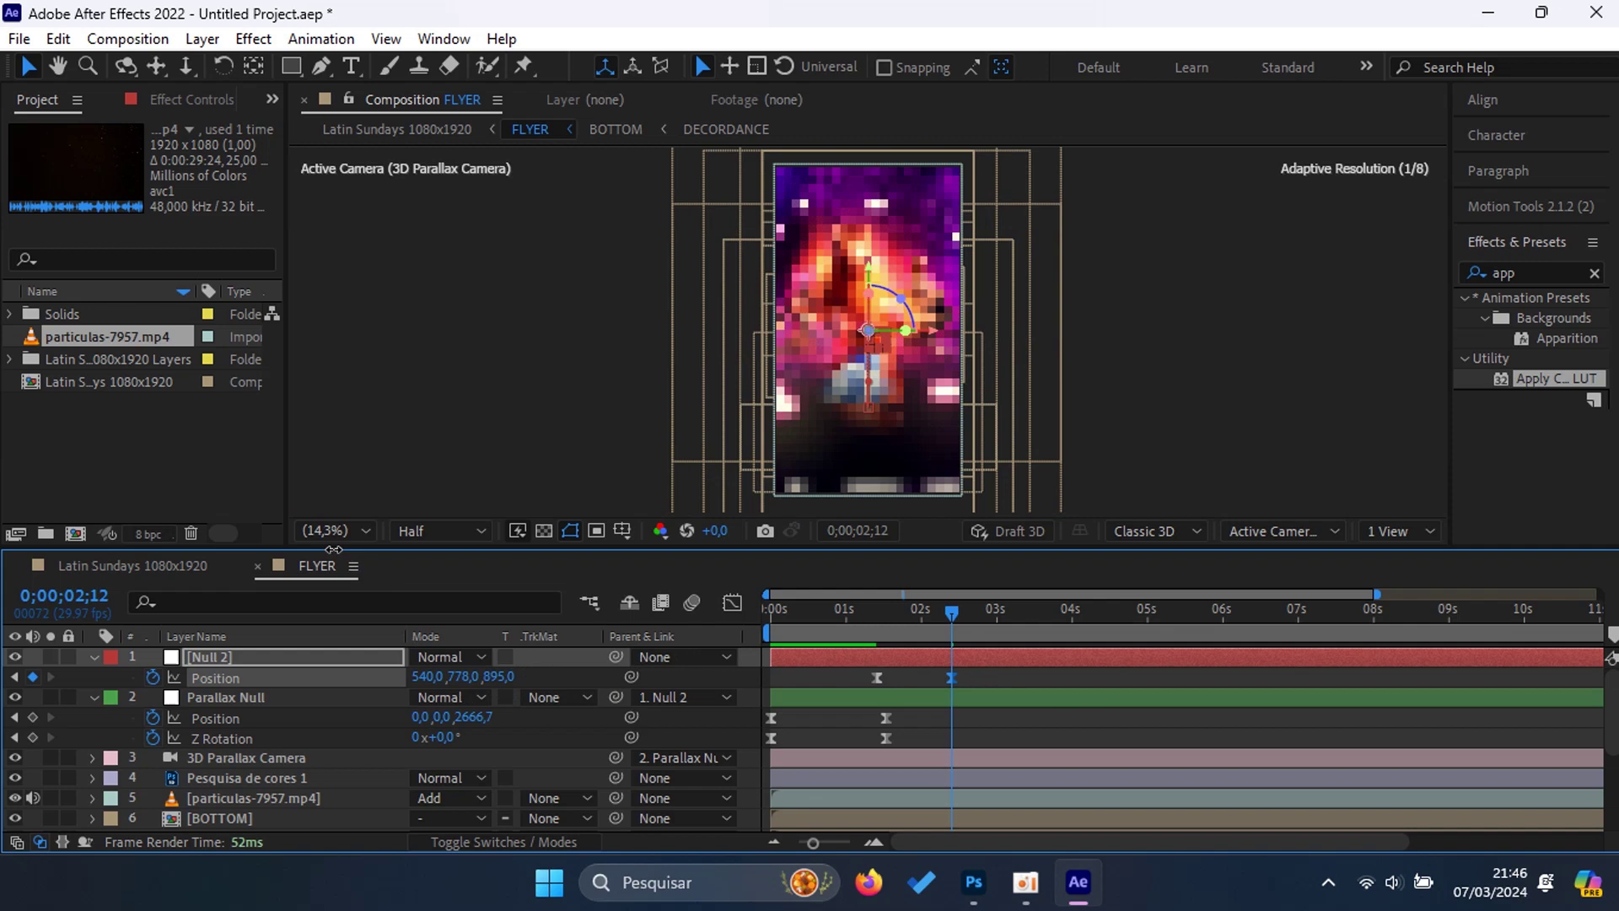
pyautogui.moveTo(499, 677); pyautogui.dragTo(1066, 610)
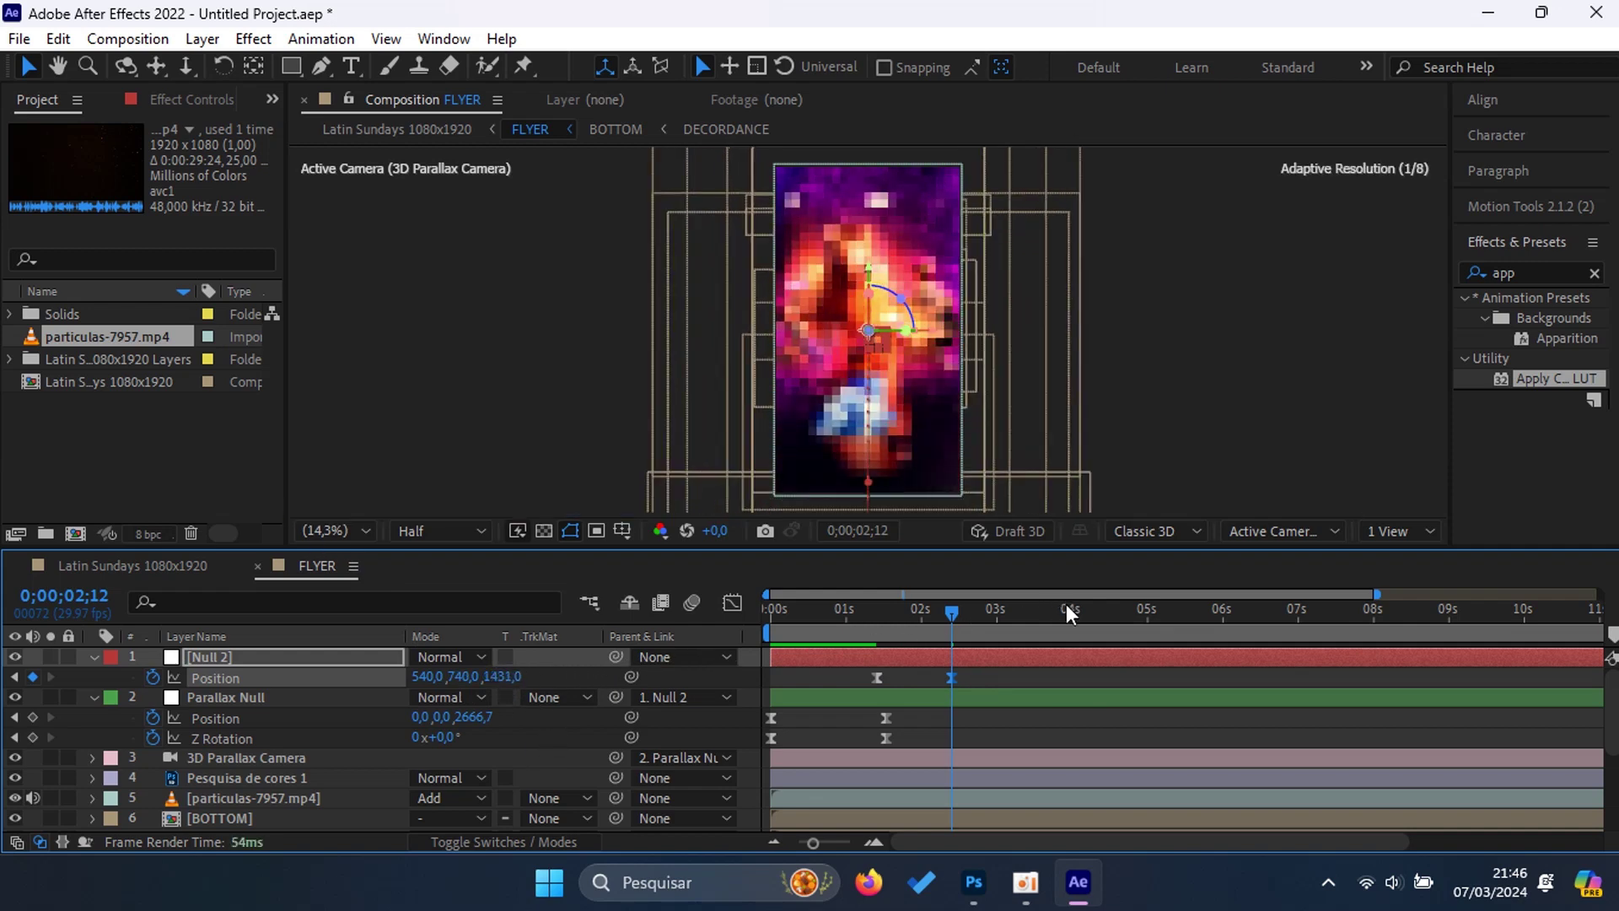
pyautogui.moveTo(474, 717); pyautogui.dragTo(864, 658)
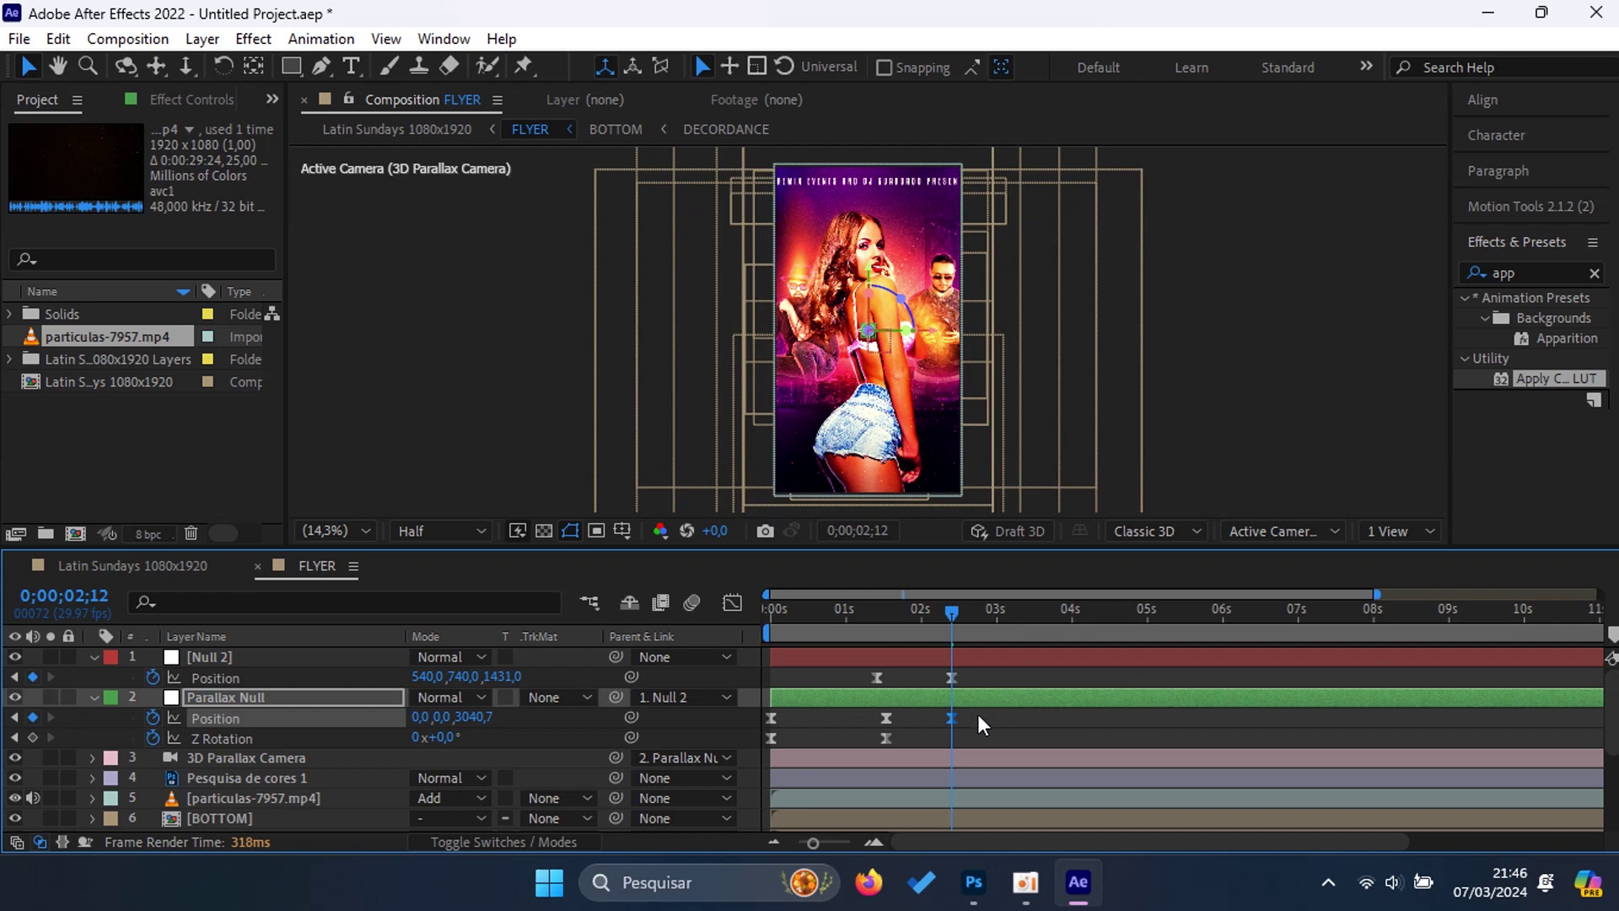
pyautogui.moveTo(994, 721); pyautogui.dragTo(877, 725)
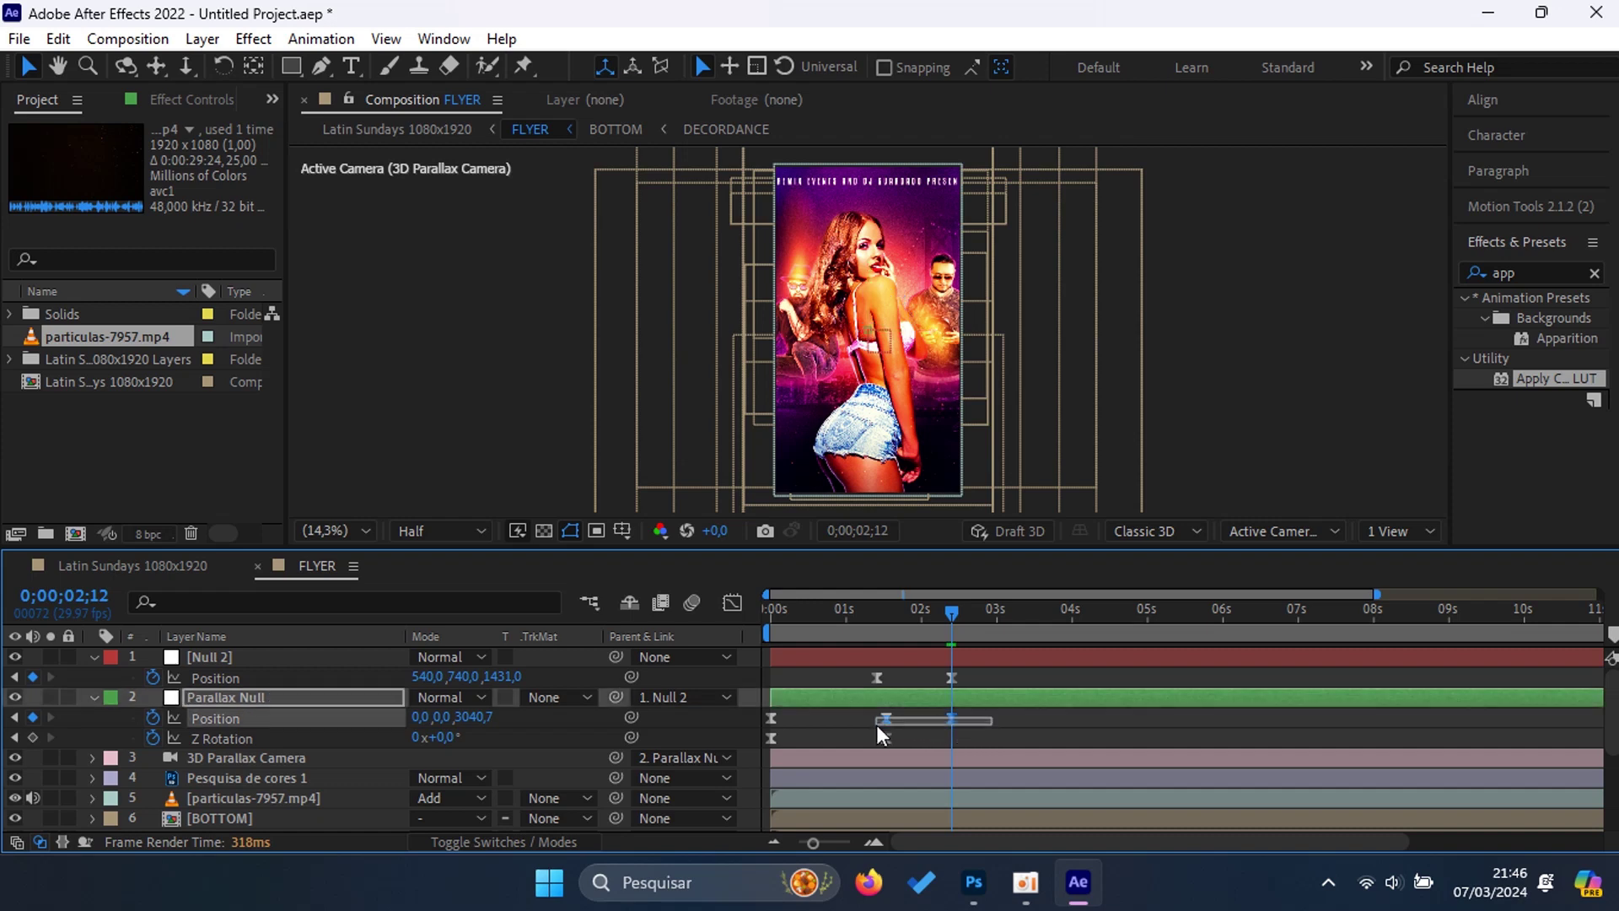
# Step: Deselect the keyframes and preview the push-in from 1;05
pyautogui.click(1004, 718)
pyautogui.moveTo(957, 620); pyautogui.dragTo(861, 632)
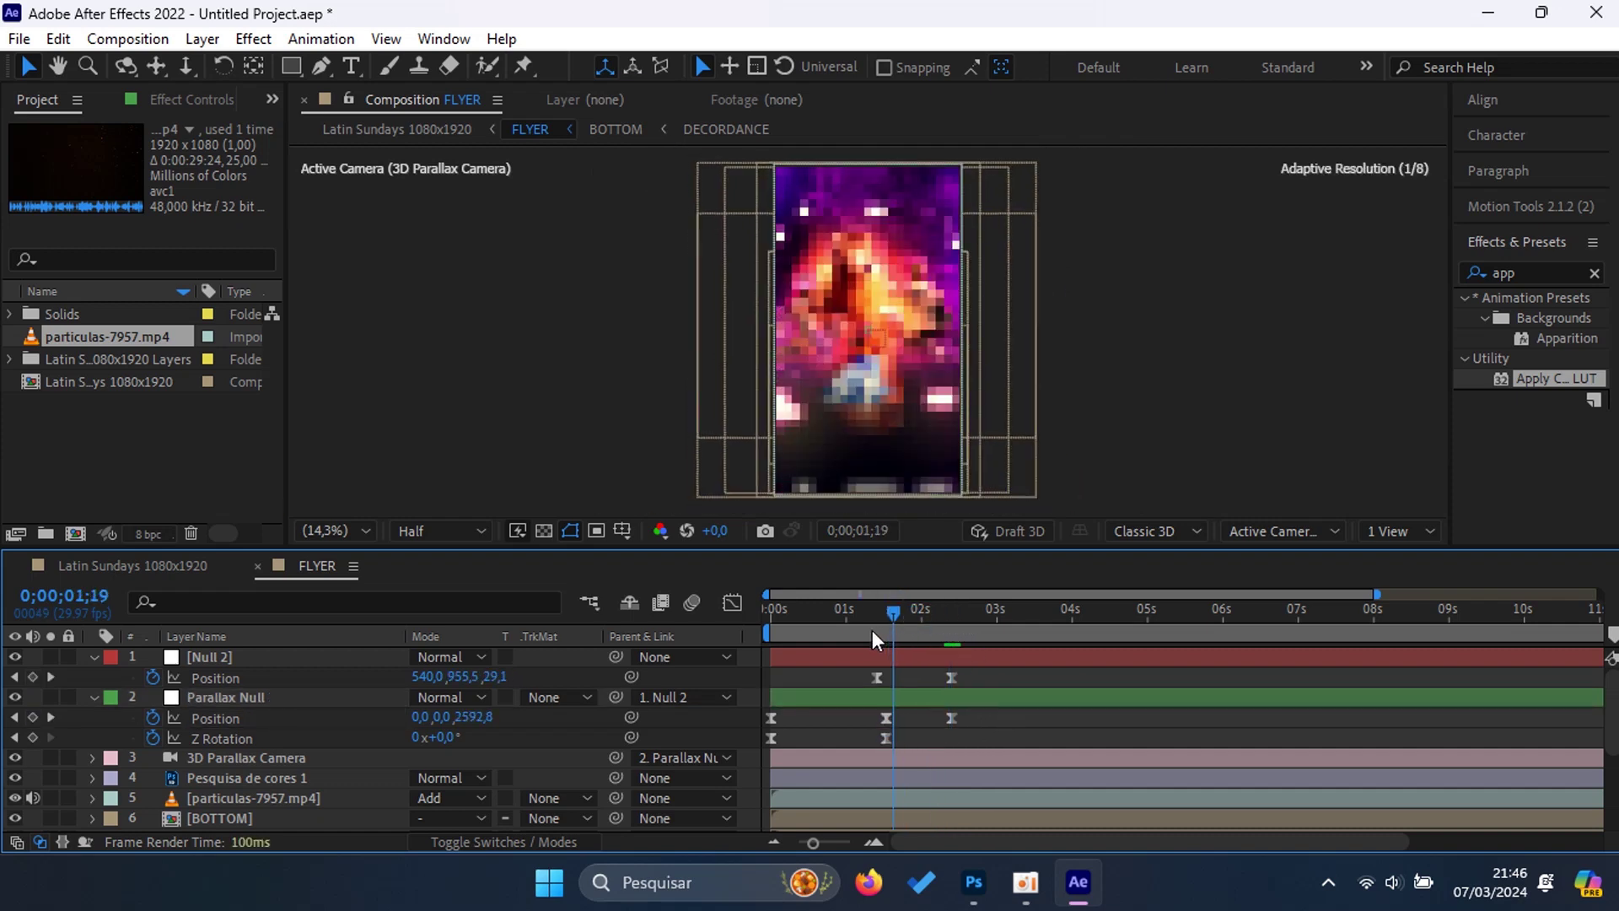
pyautogui.press('space')
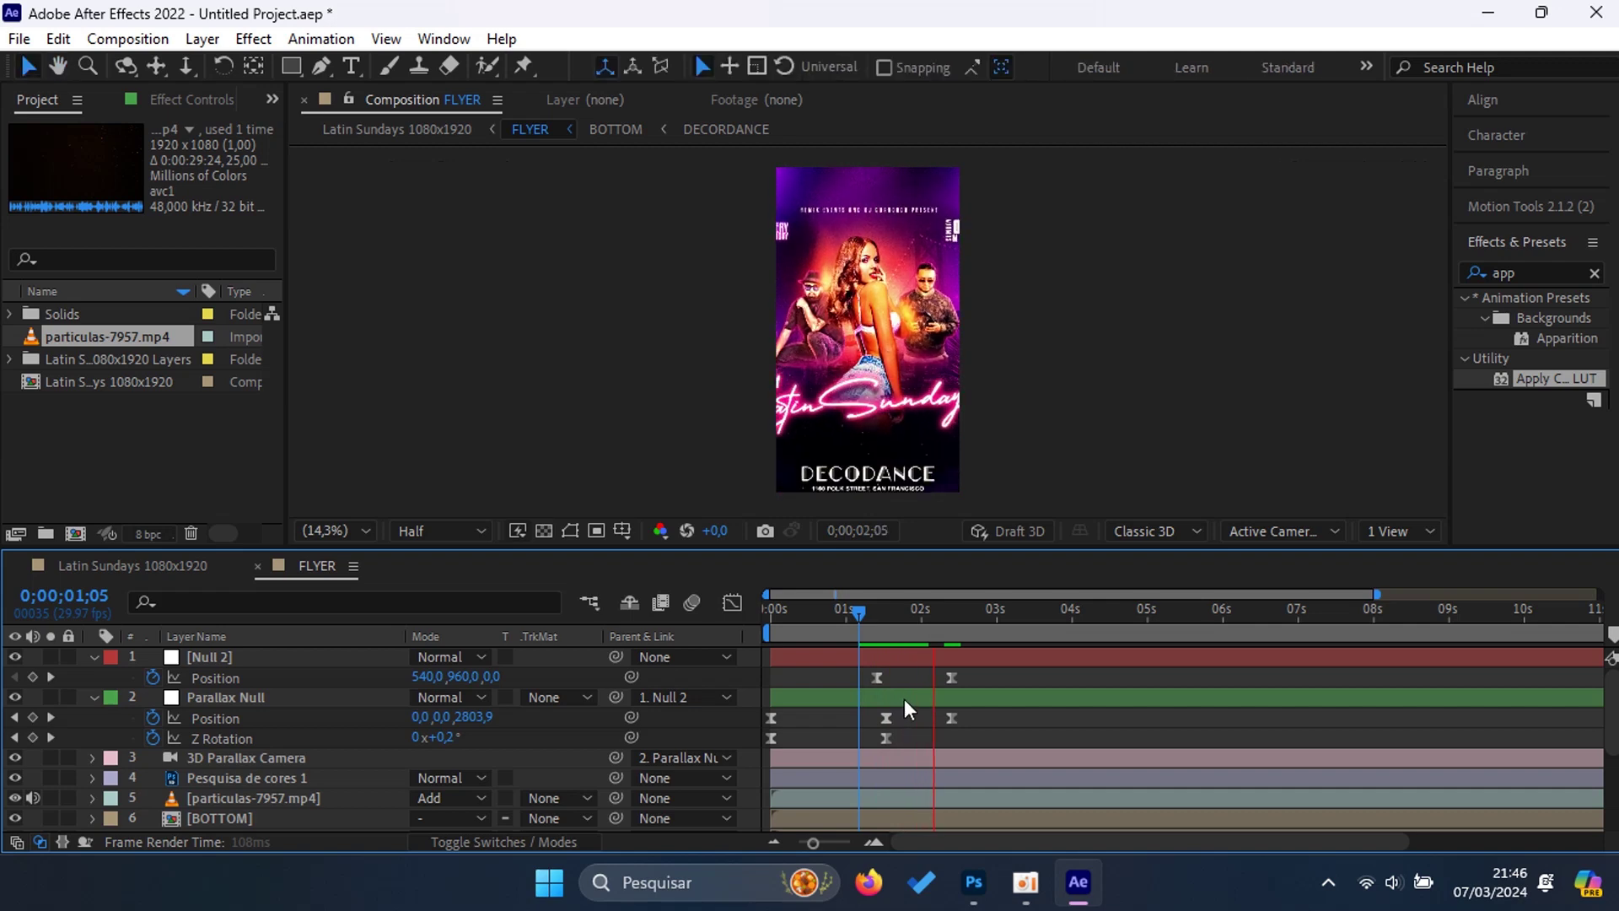
pyautogui.press('space')
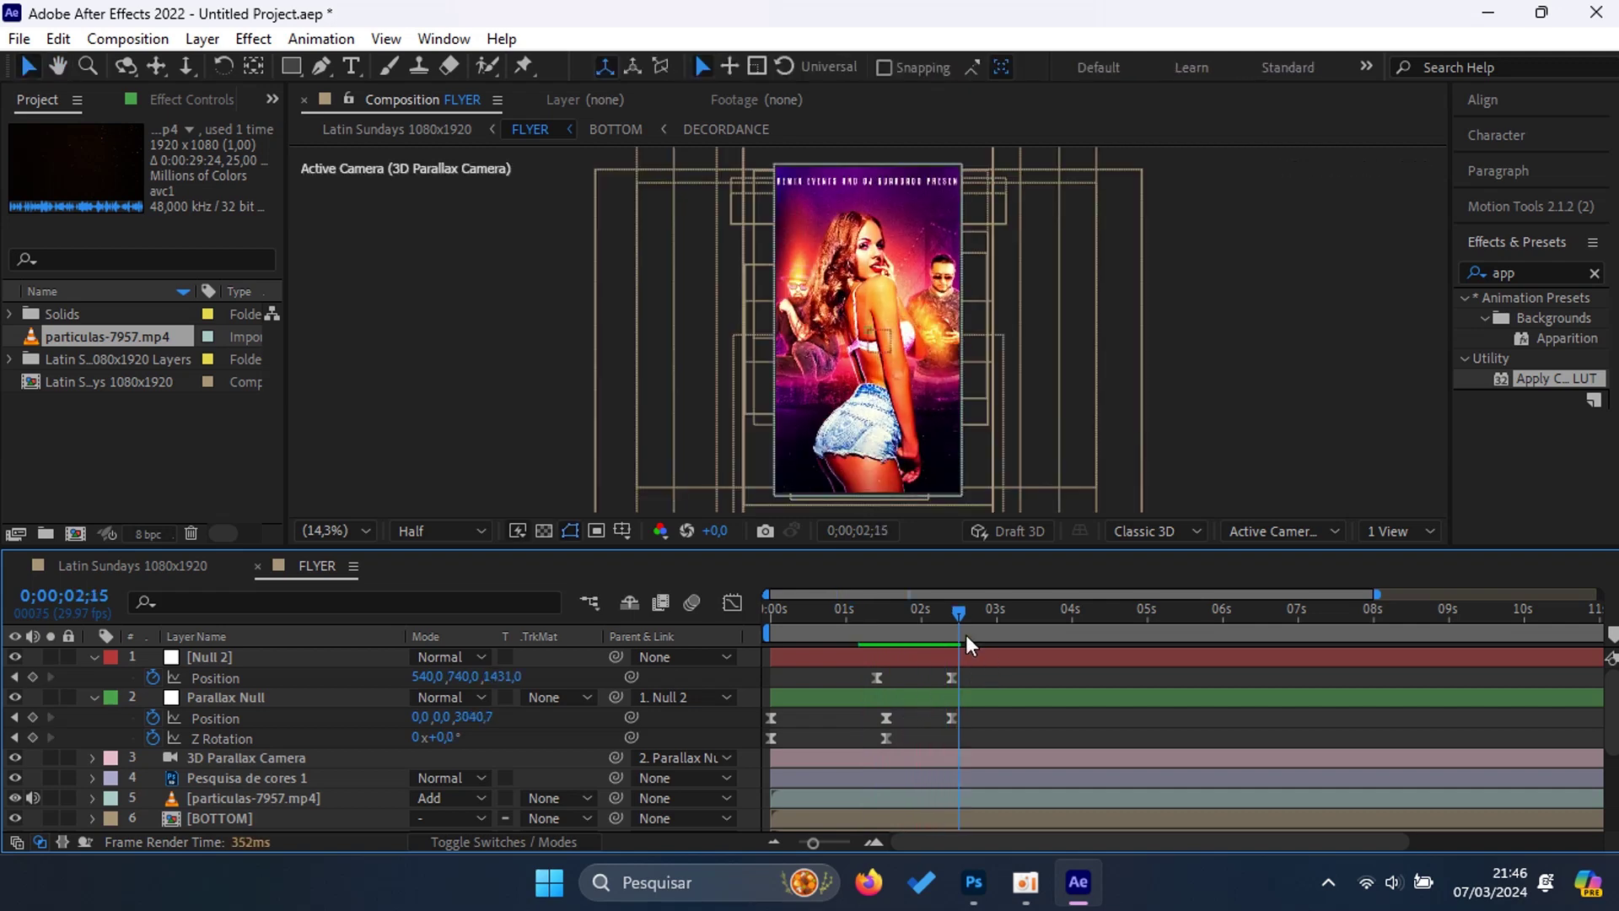
# Step: Delete Parallax Null's extra Position keyframe at 2;12, comparing with undo and redo
pyautogui.click(951, 621)
pyautogui.moveTo(974, 717); pyautogui.dragTo(882, 721)
pyautogui.click(939, 641)
pyautogui.moveTo(887, 643); pyautogui.dragTo(869, 648)
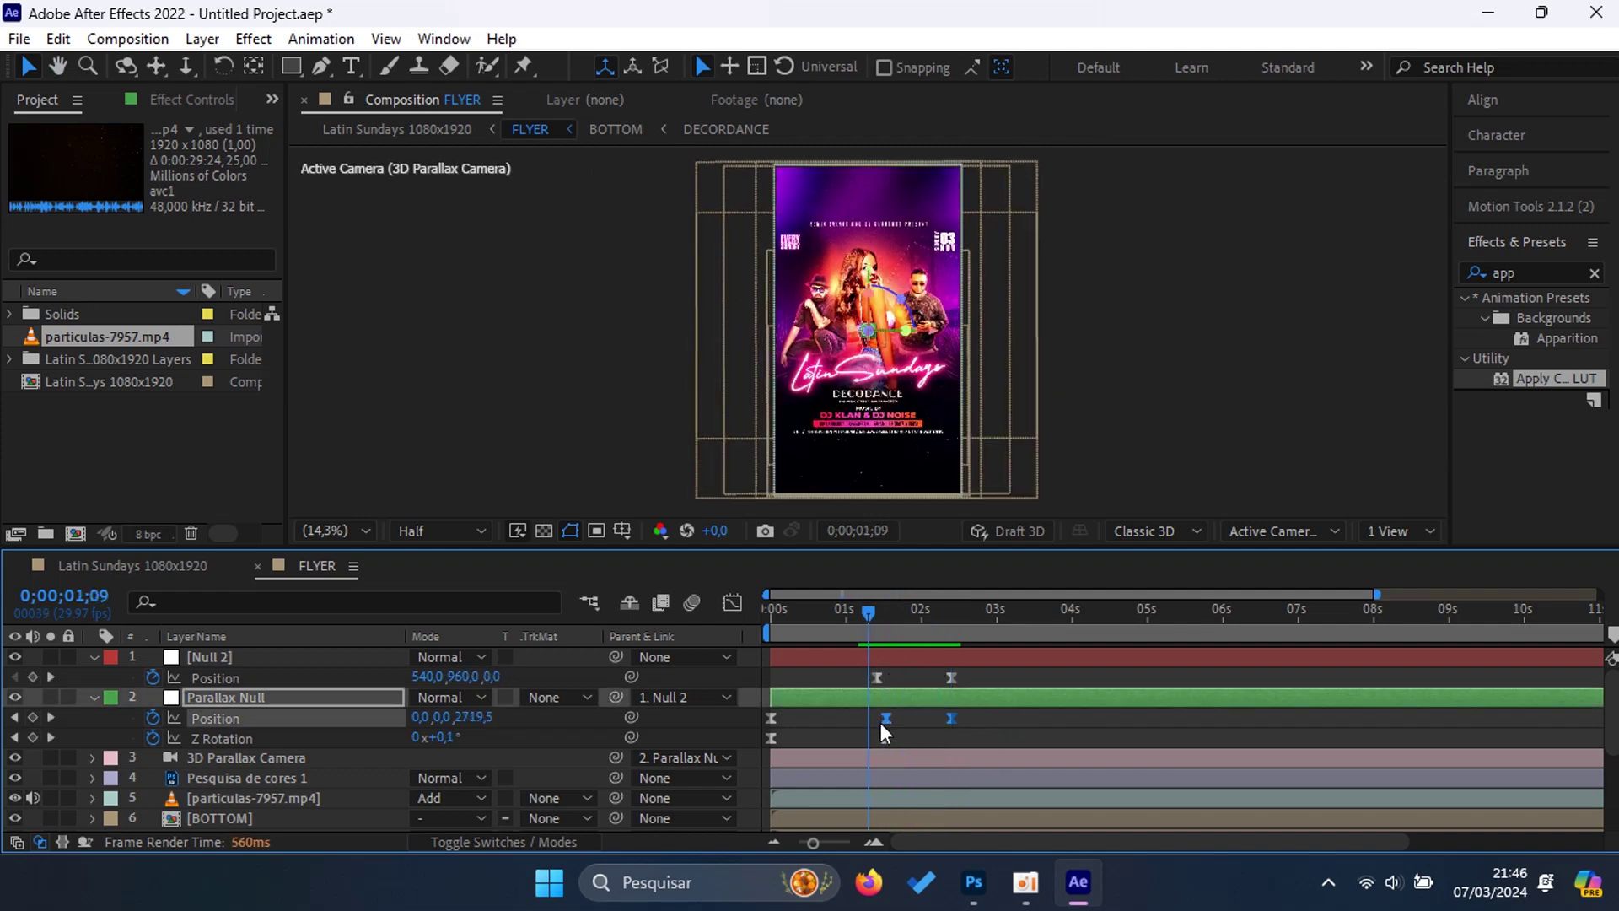
pyautogui.hotkey('ctrl', 'z')
pyautogui.press('k')
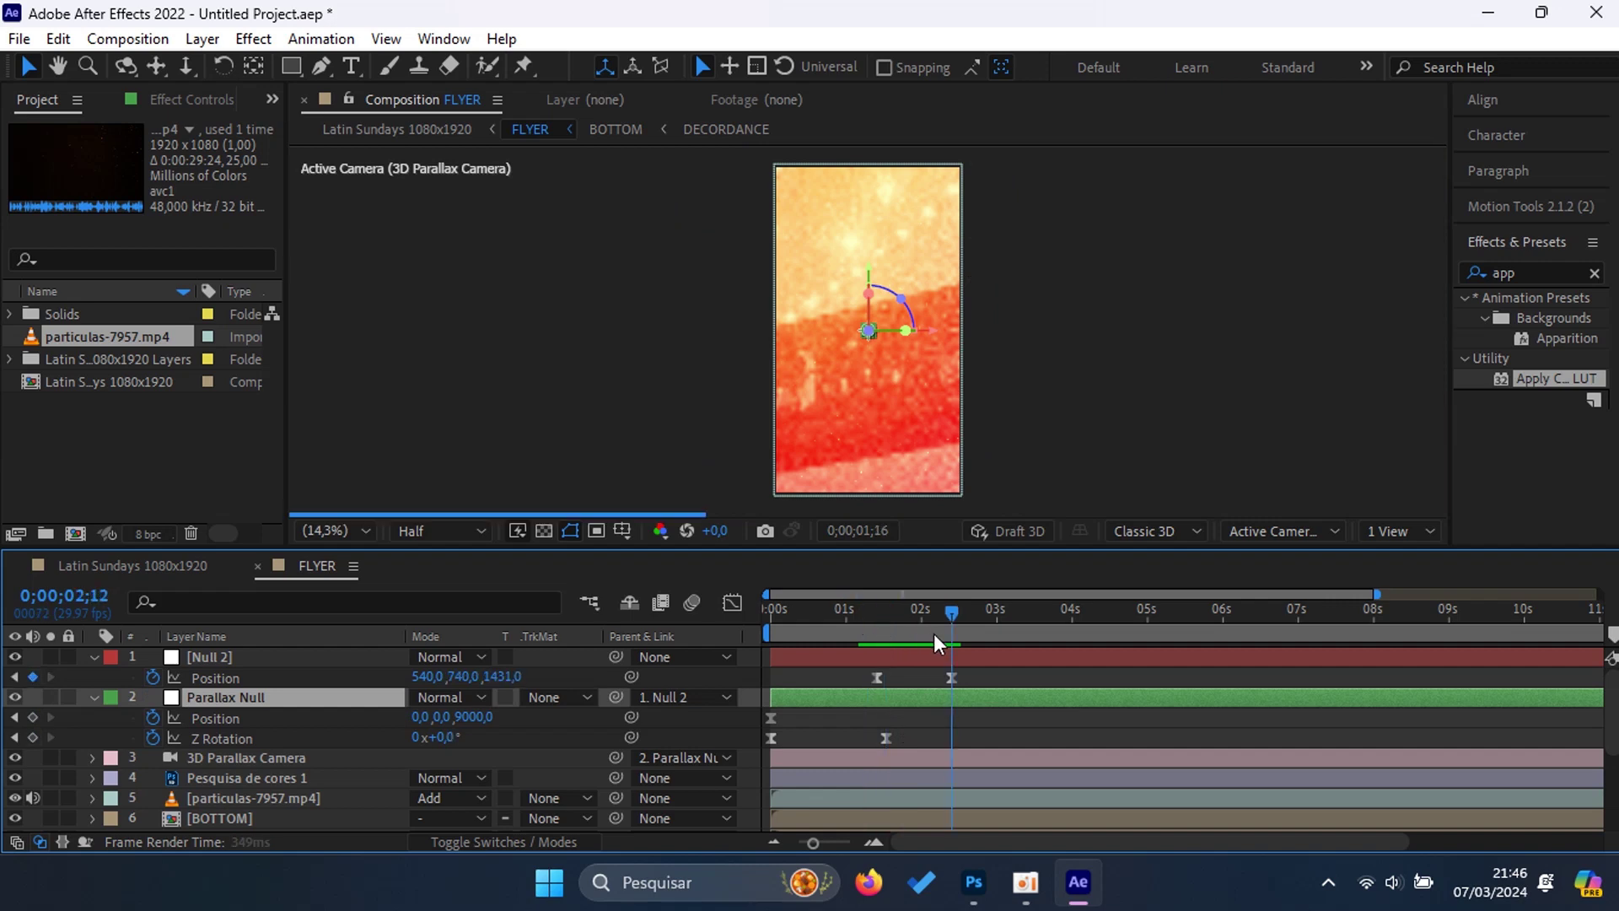
pyautogui.press('k')
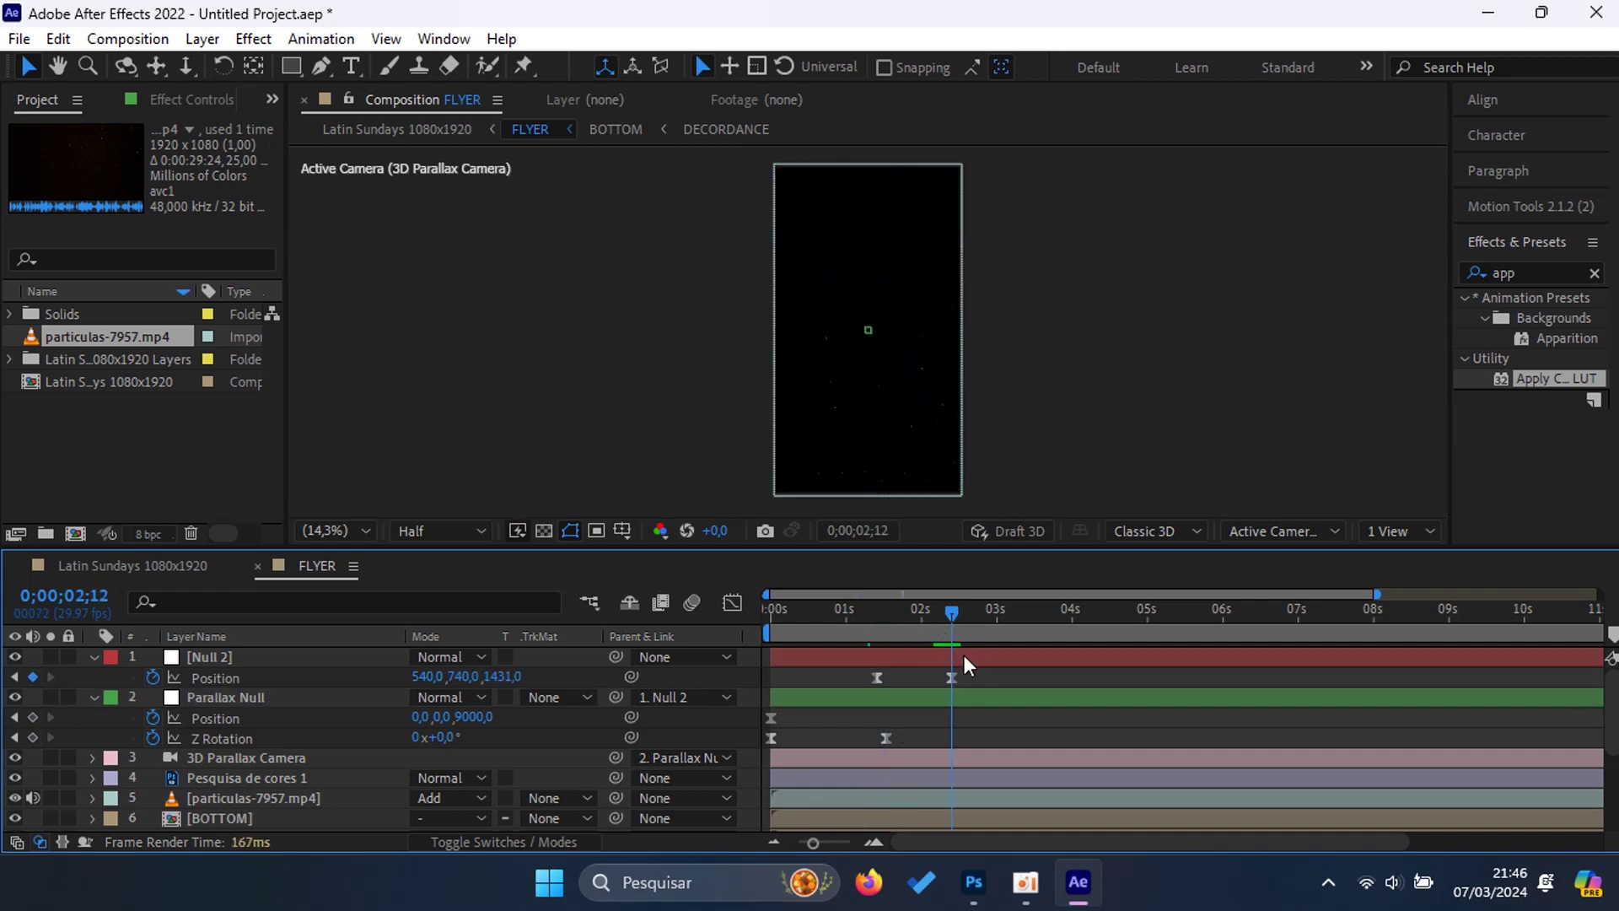
pyautogui.press('pageup')
pyautogui.press('pageup')
pyautogui.press('pageup')
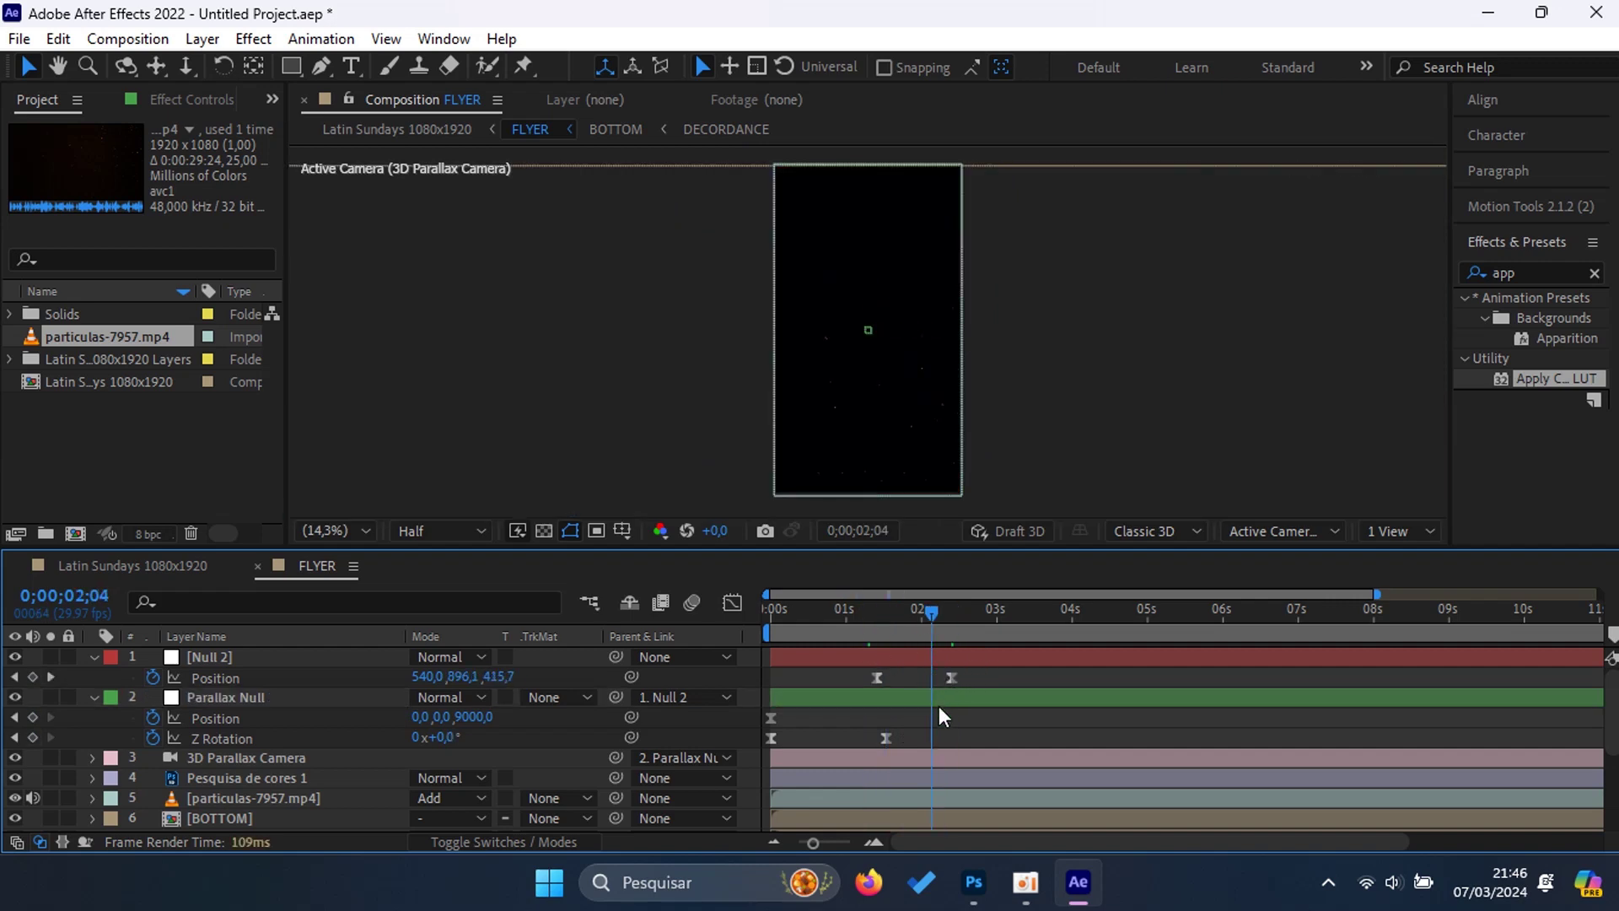
pyautogui.hotkey('ctrl', 'shift', 'z')
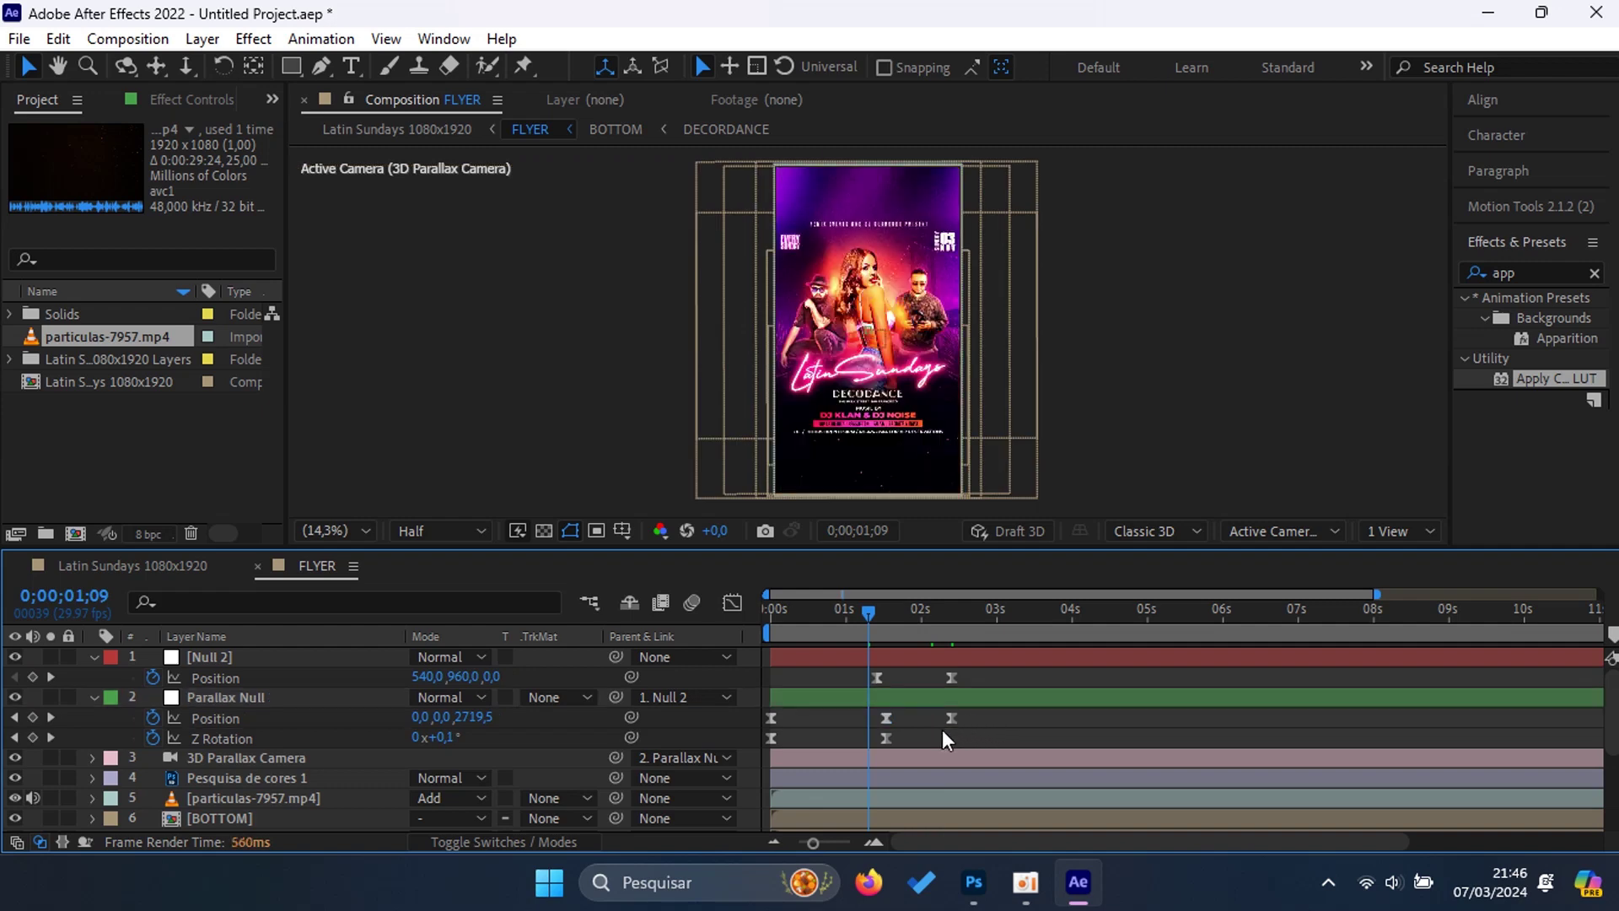
pyautogui.hotkey('ctrl', 'z')
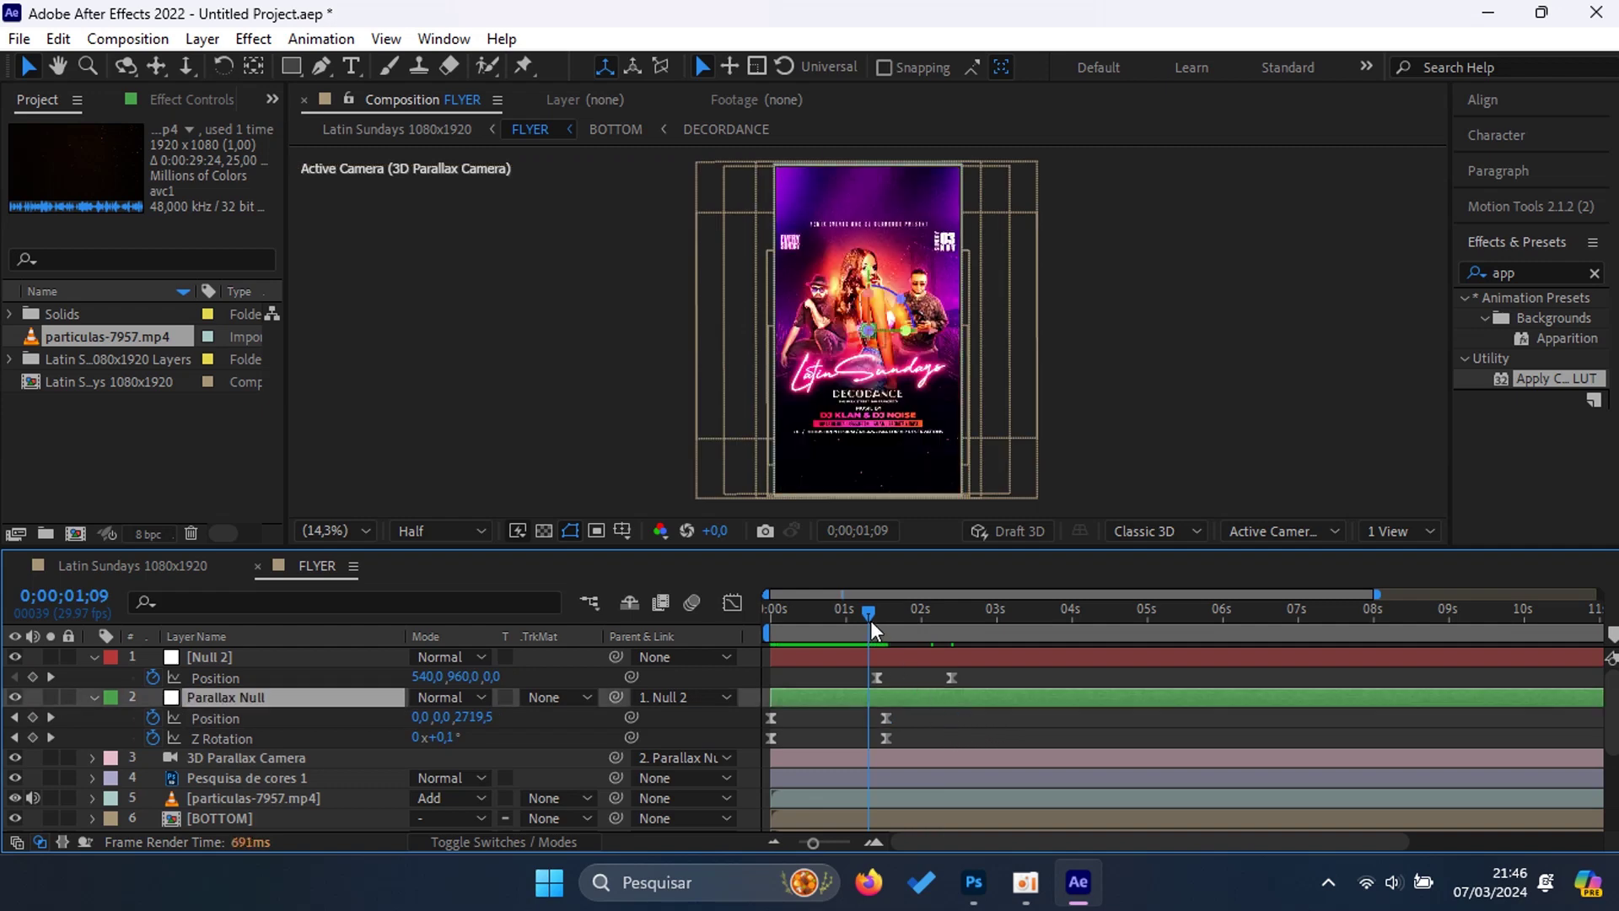
# Step: Check the end pose at 2;12, replay the move from 0;28, and show the value graph
pyautogui.moveTo(871, 620); pyautogui.dragTo(958, 639)
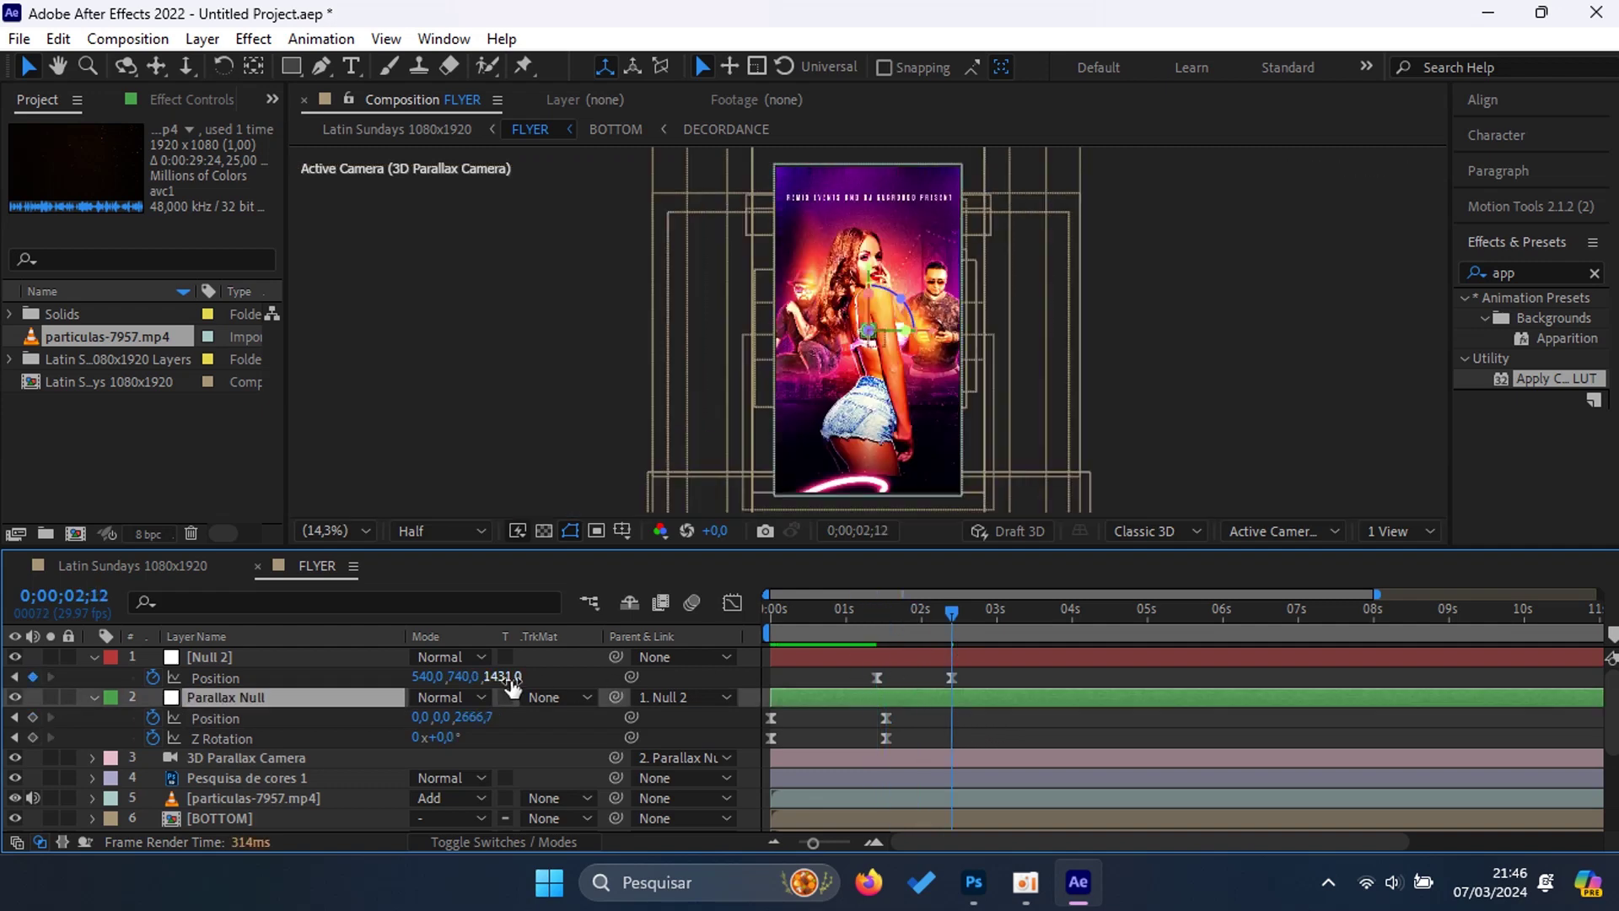
pyautogui.click(506, 677)
pyautogui.click(926, 630)
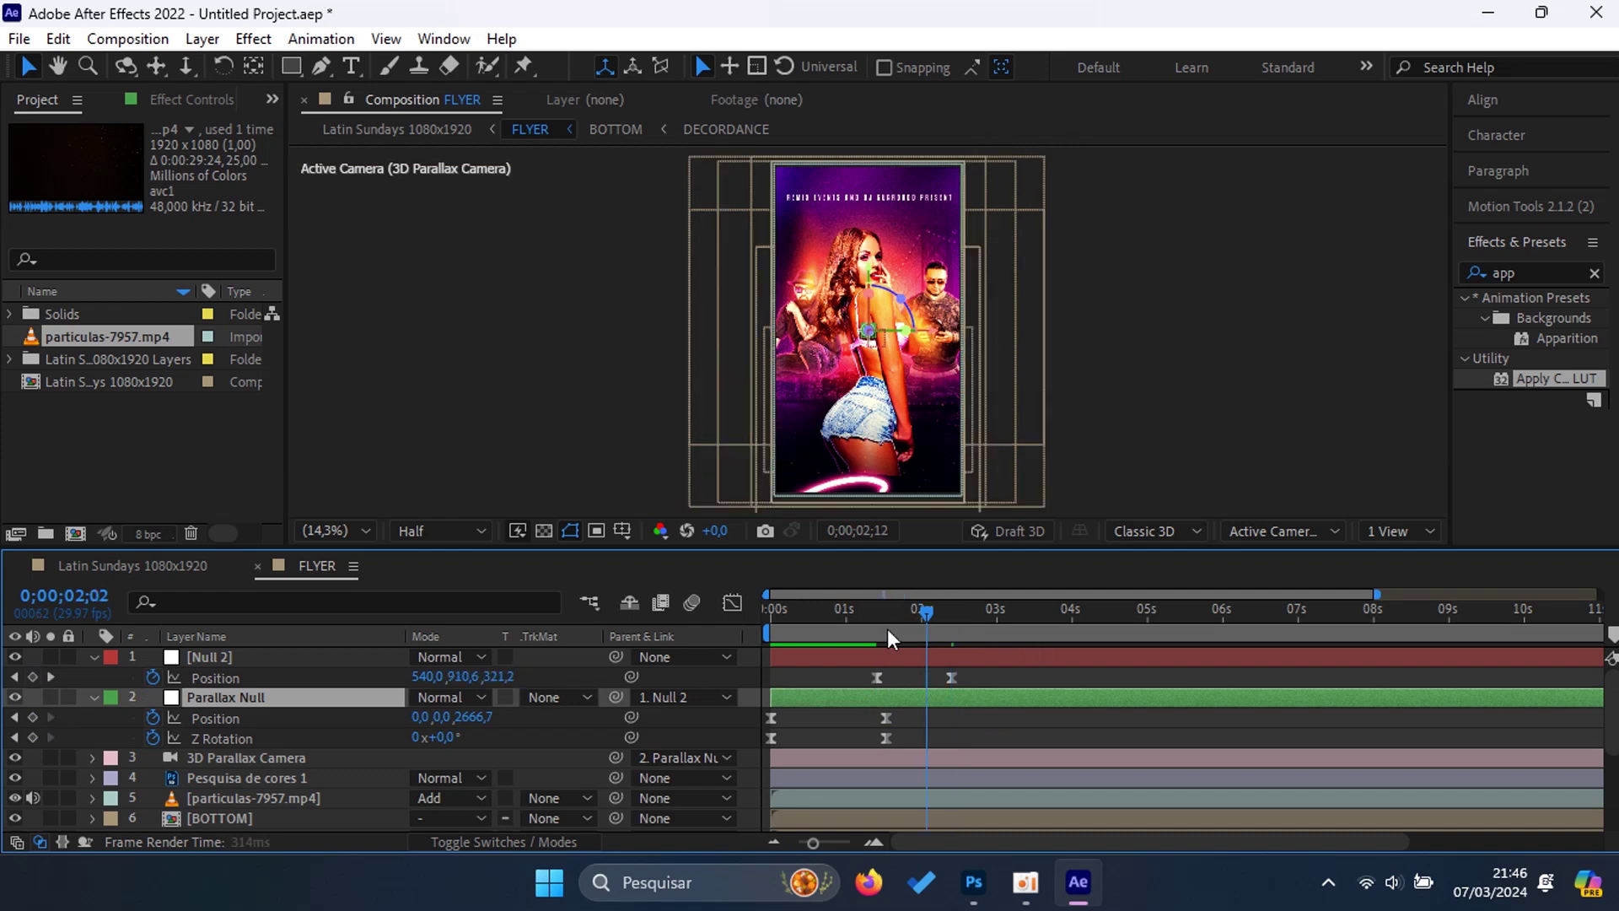
pyautogui.click(840, 634)
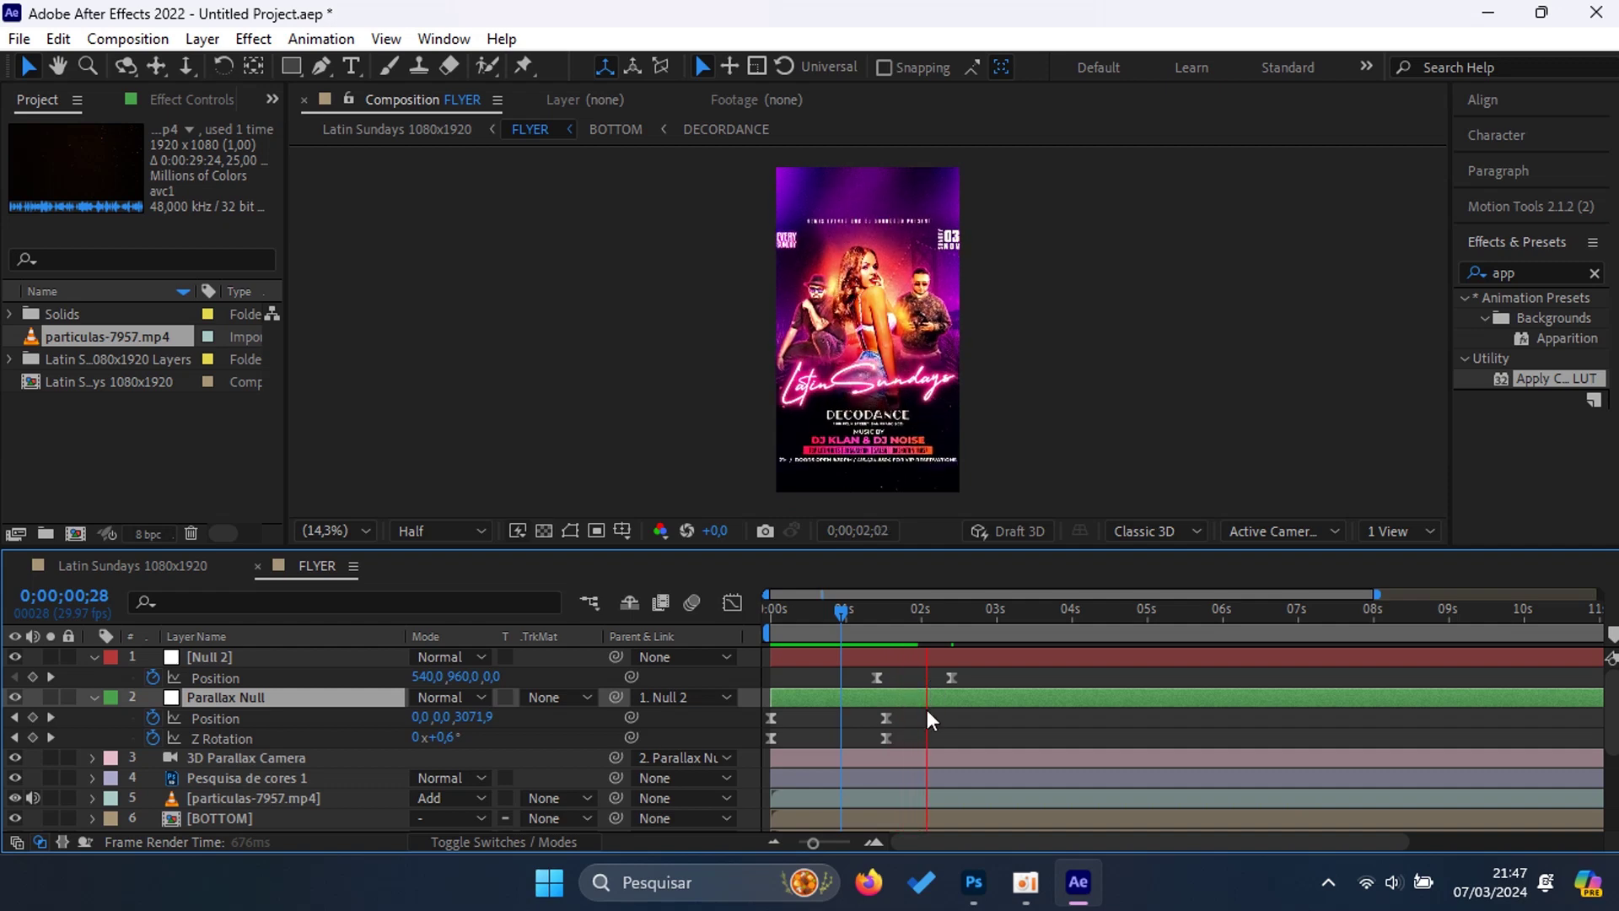
pyautogui.press('space')
pyautogui.click(733, 602)
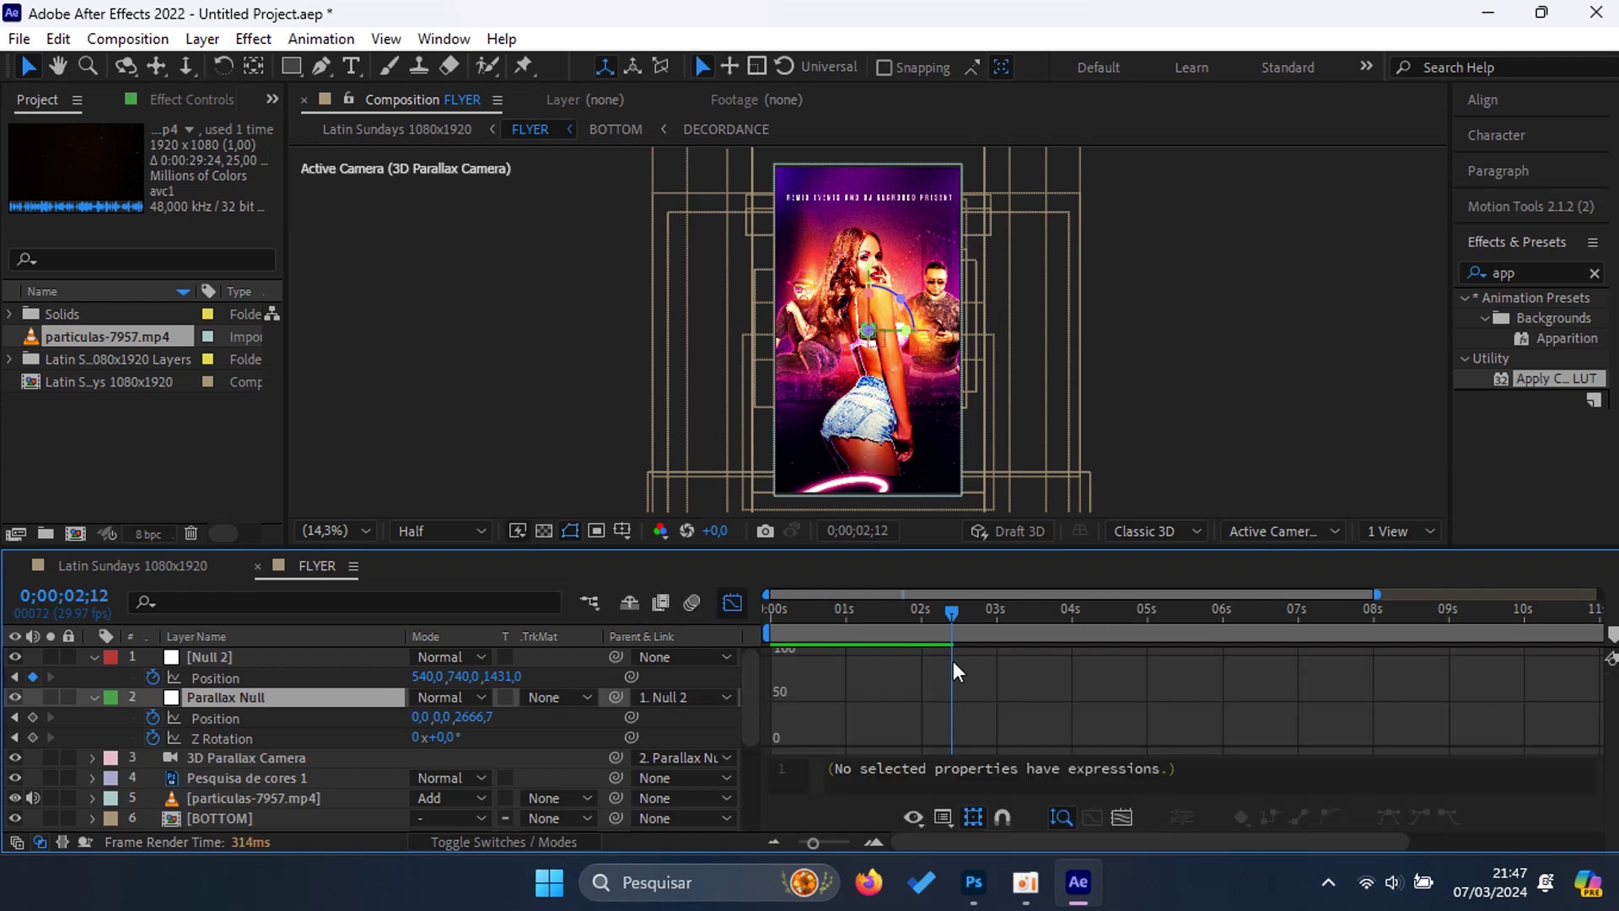
# Step: Apply Keyframe Velocity easing to both Null 2 Position keyframes
pyautogui.click(733, 602)
pyautogui.moveTo(995, 666); pyautogui.dragTo(868, 687)
pyautogui.rightClick(959, 676)
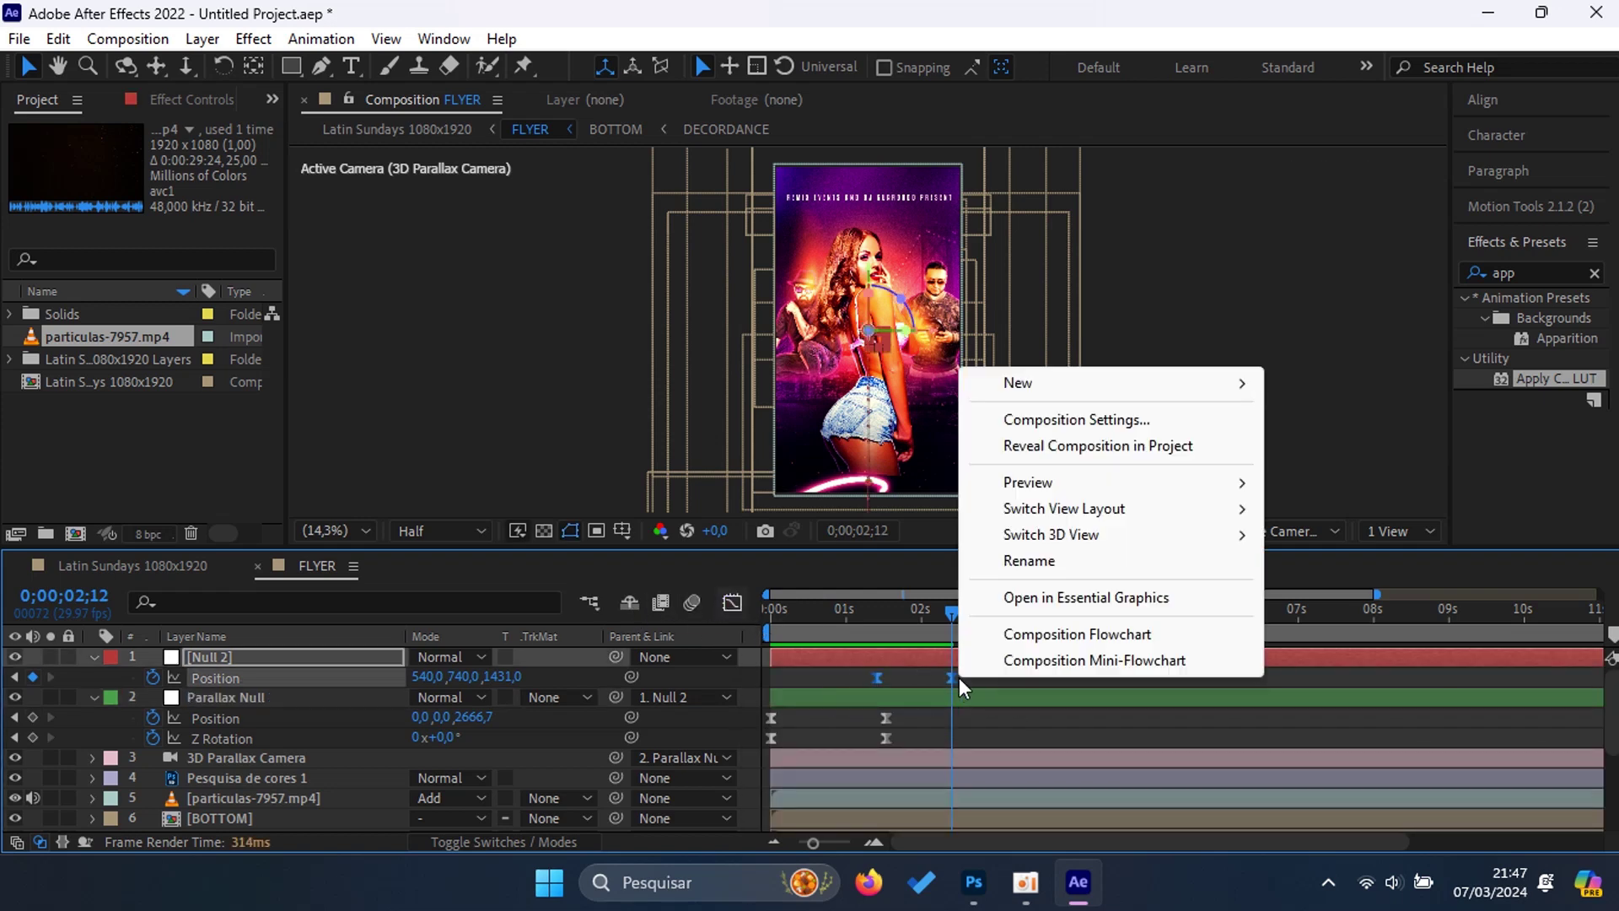
pyautogui.rightClick(877, 677)
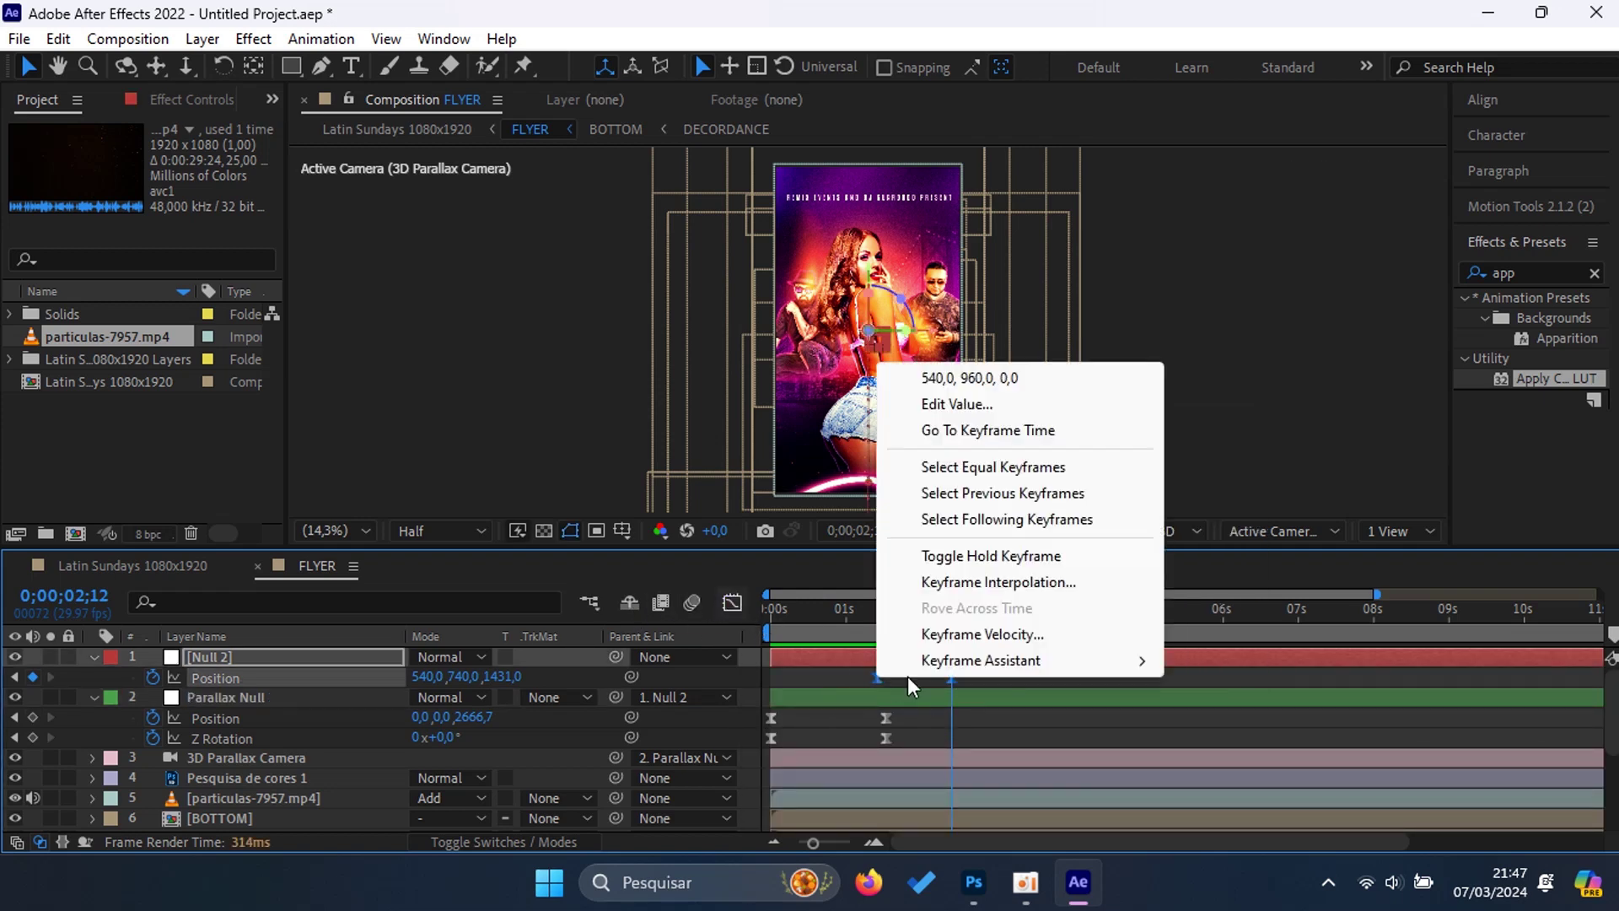
pyautogui.click(982, 635)
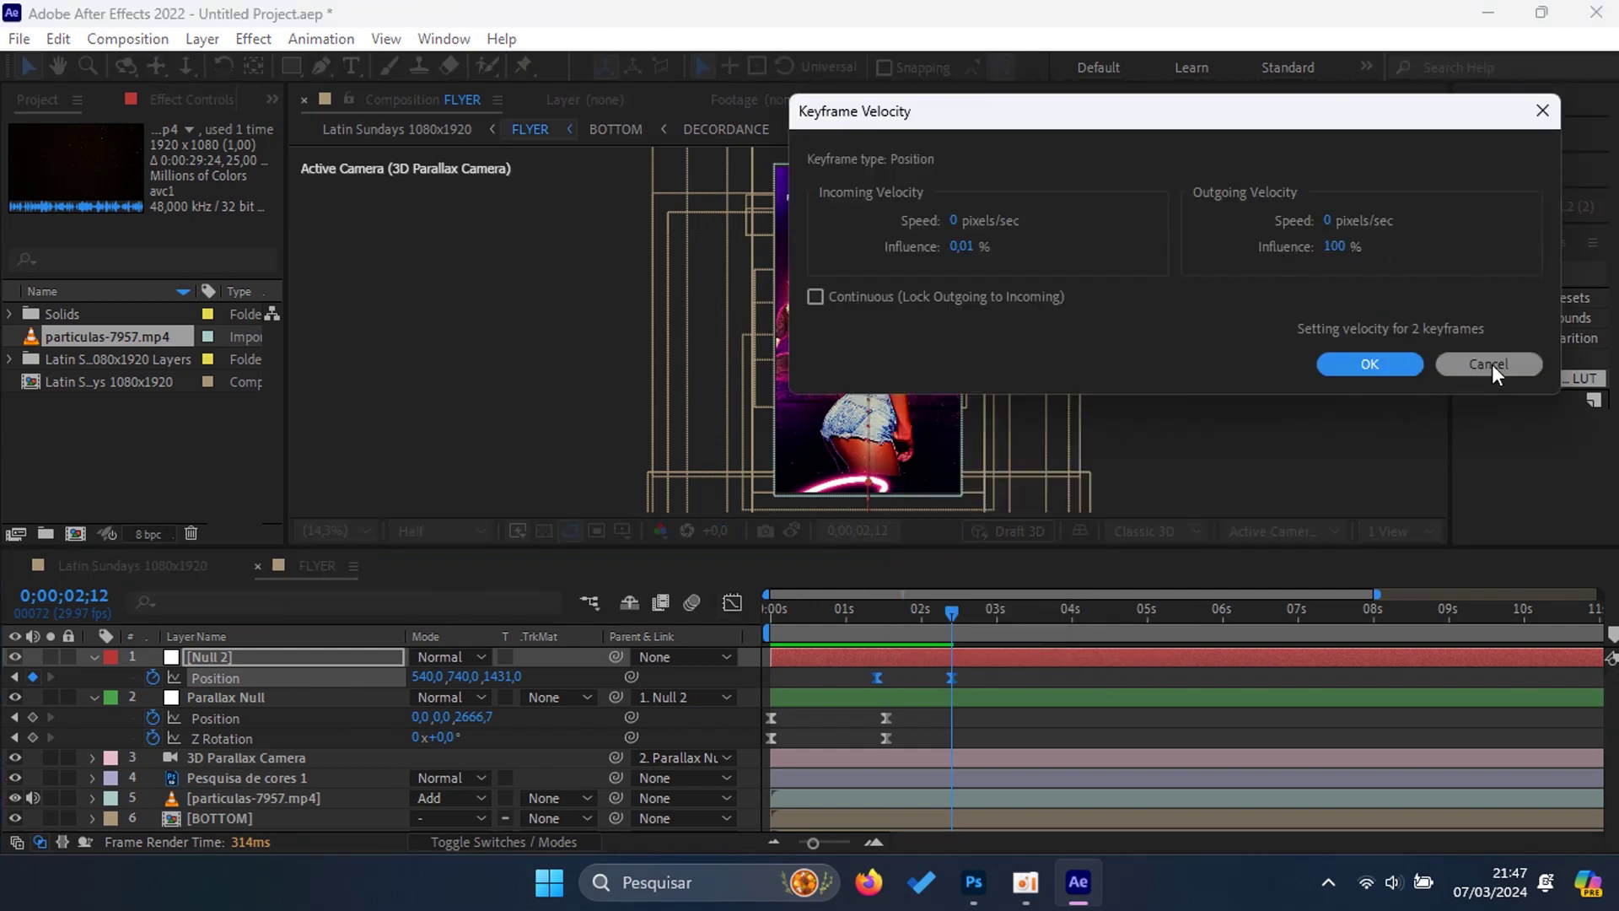
pyautogui.click(1368, 366)
# Step: Preview the push-in from frame 0, return to the 2;12 keyframe, and collapse Null 2 and Parallax Null
pyautogui.moveTo(977, 619); pyautogui.dragTo(712, 628)
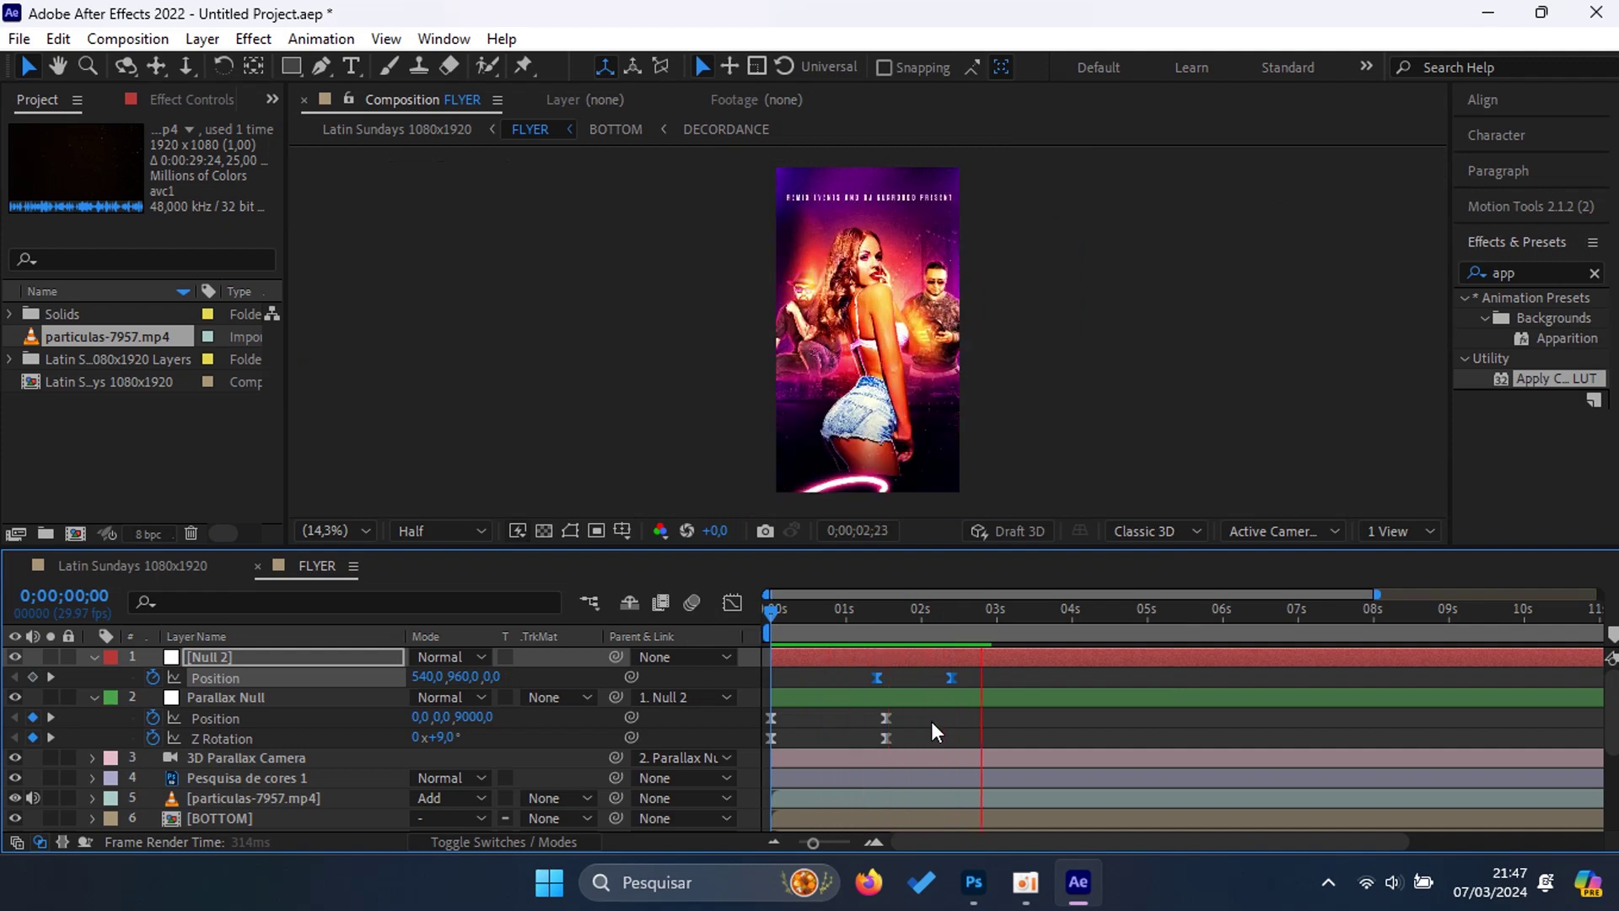
pyautogui.click(984, 610)
pyautogui.moveTo(994, 610); pyautogui.dragTo(951, 625)
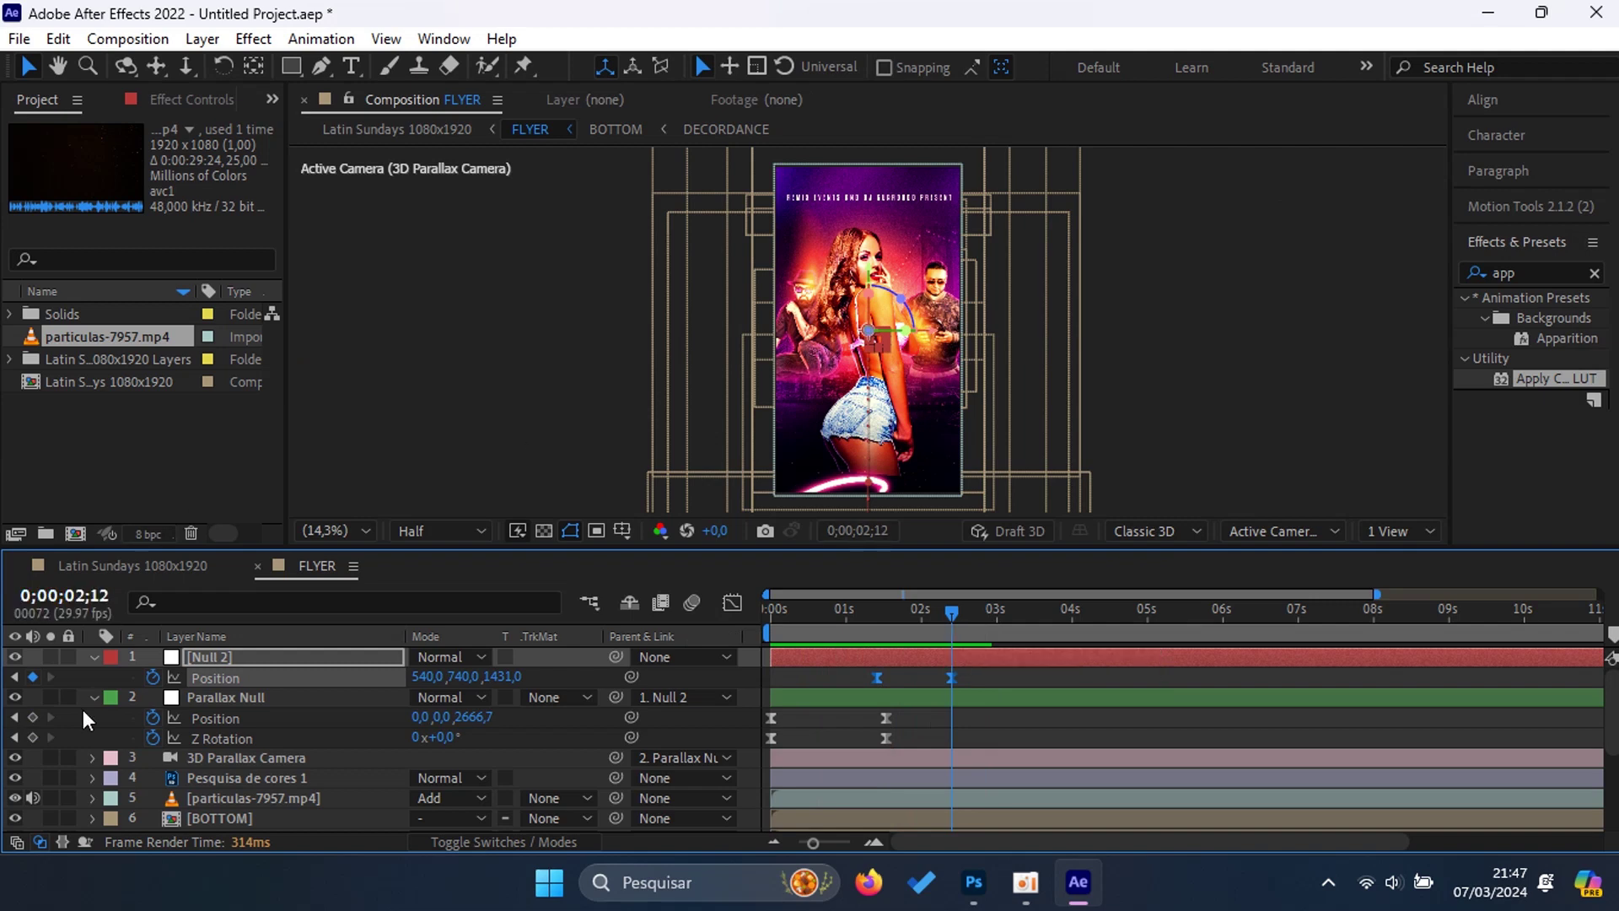
pyautogui.click(93, 659)
pyautogui.click(92, 679)
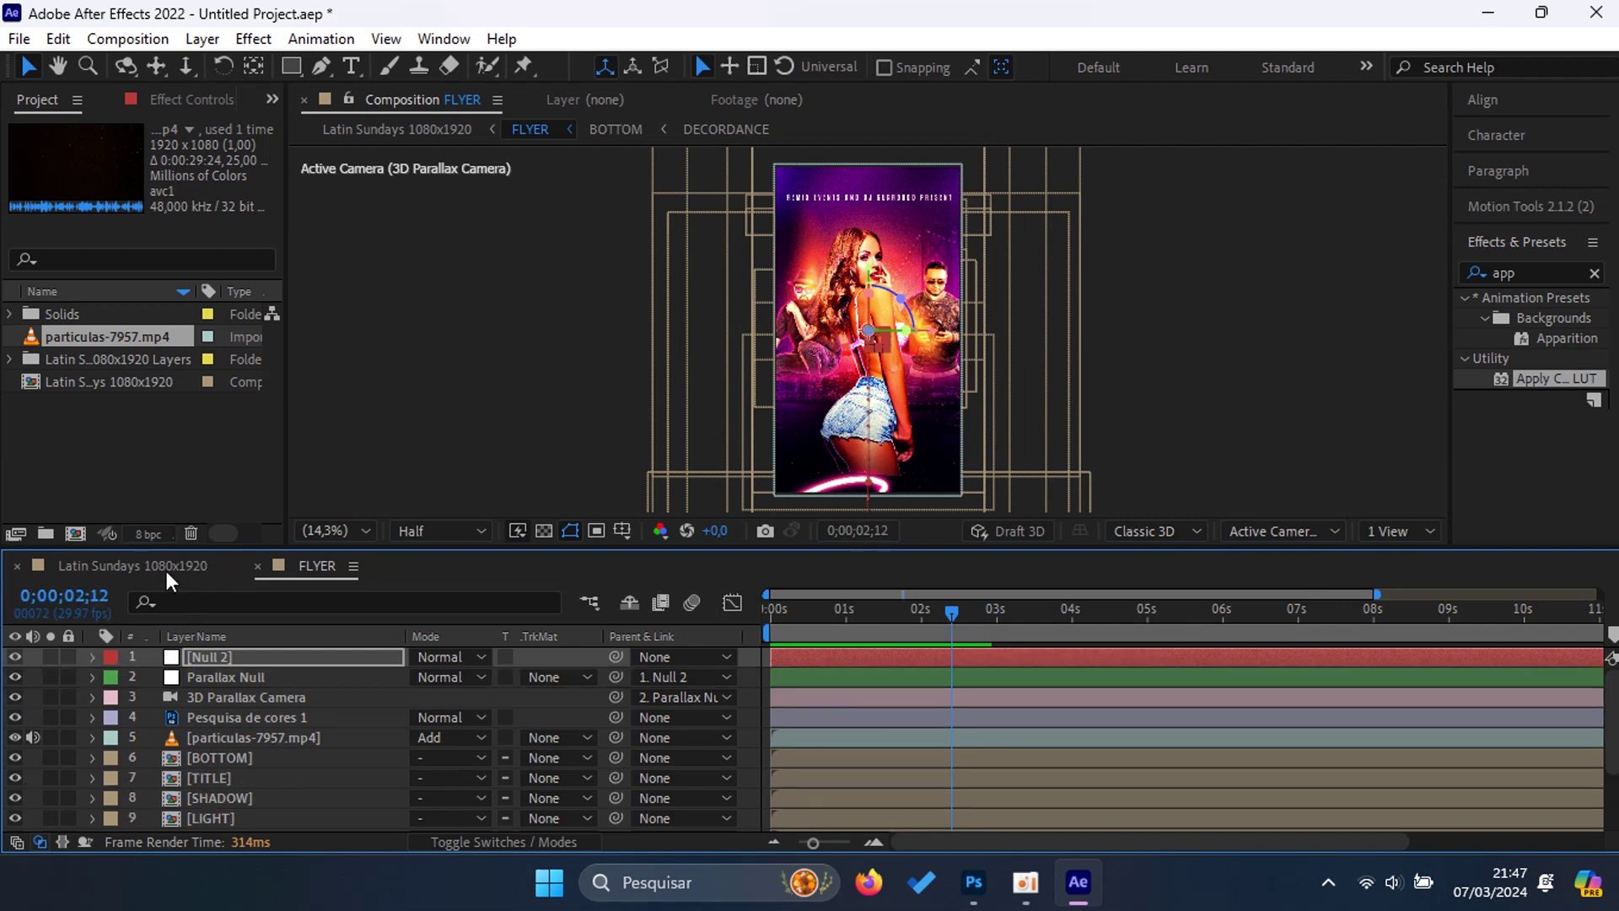
# Step: In Latin Sundays, move the FLYER DJ 01 layer to start at about 2 seconds
pyautogui.click(166, 566)
pyautogui.click(91, 677)
pyautogui.click(270, 659)
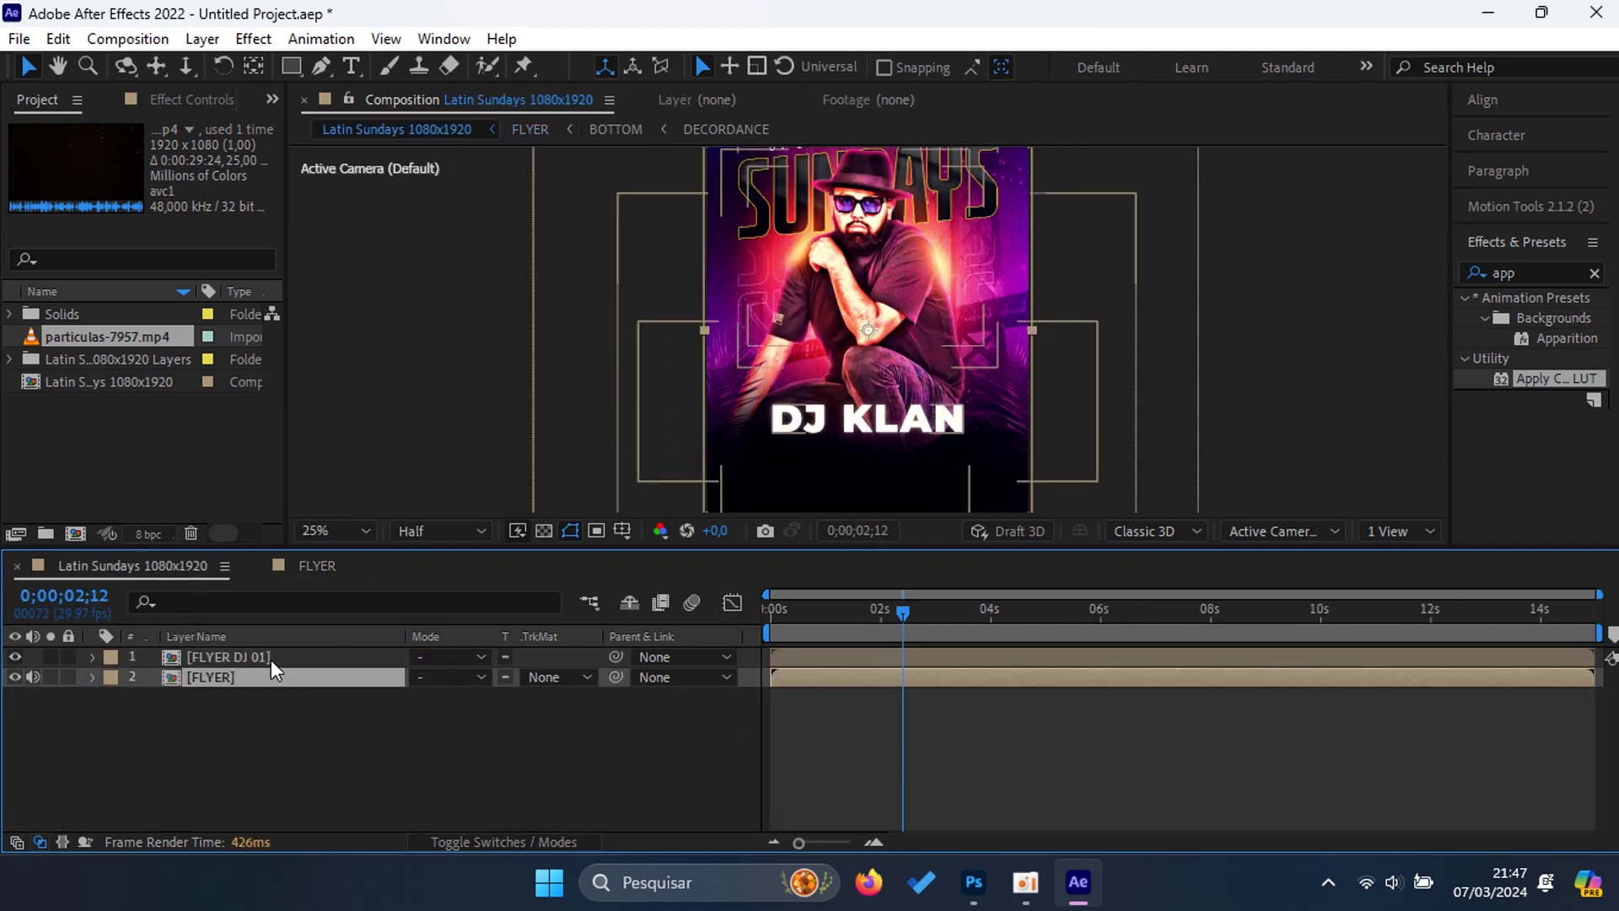
pyautogui.moveTo(822, 656); pyautogui.dragTo(933, 650)
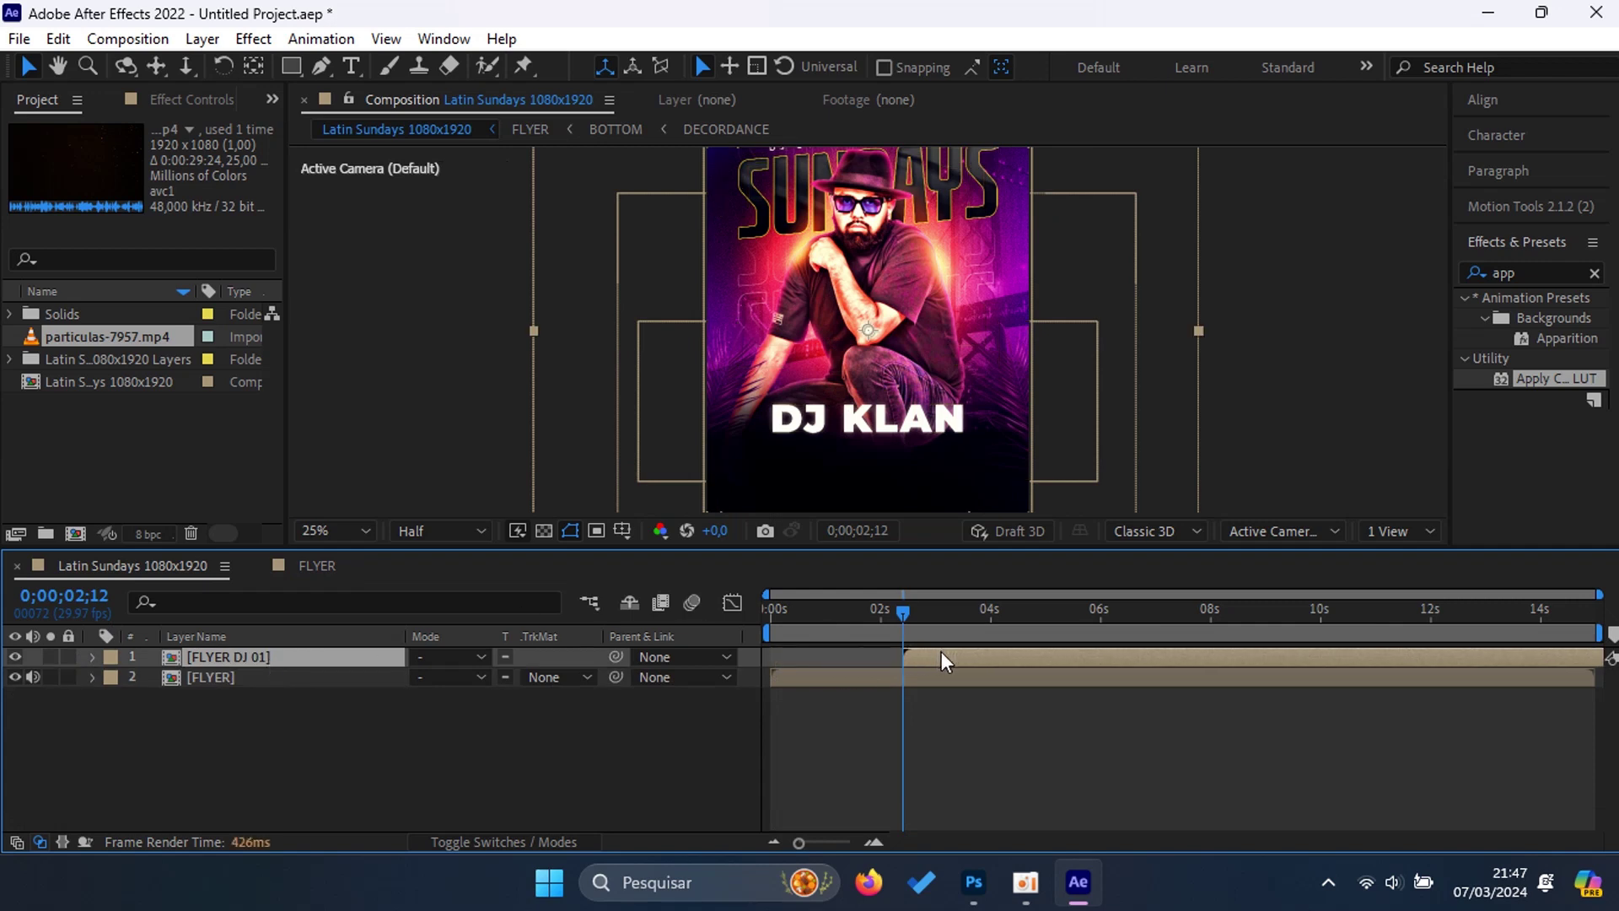
# Step: Inside FLYER DJ 01, make all layers of the BACKGROUND precomp 3D
pyautogui.doubleClick(961, 659)
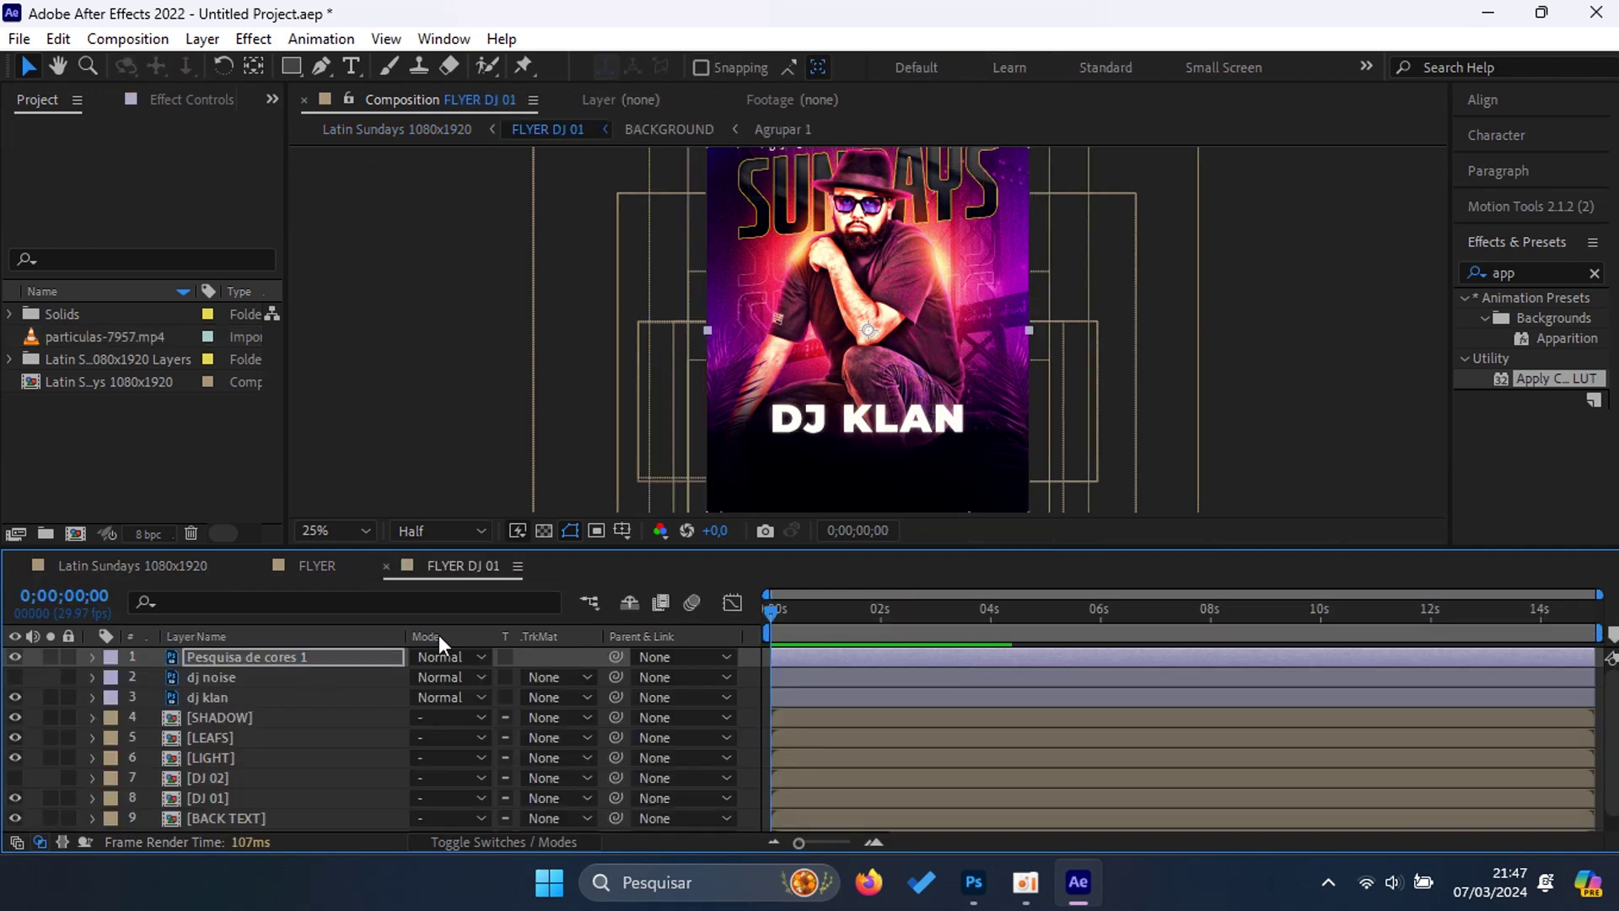
pyautogui.scroll(-1, 249, 823)
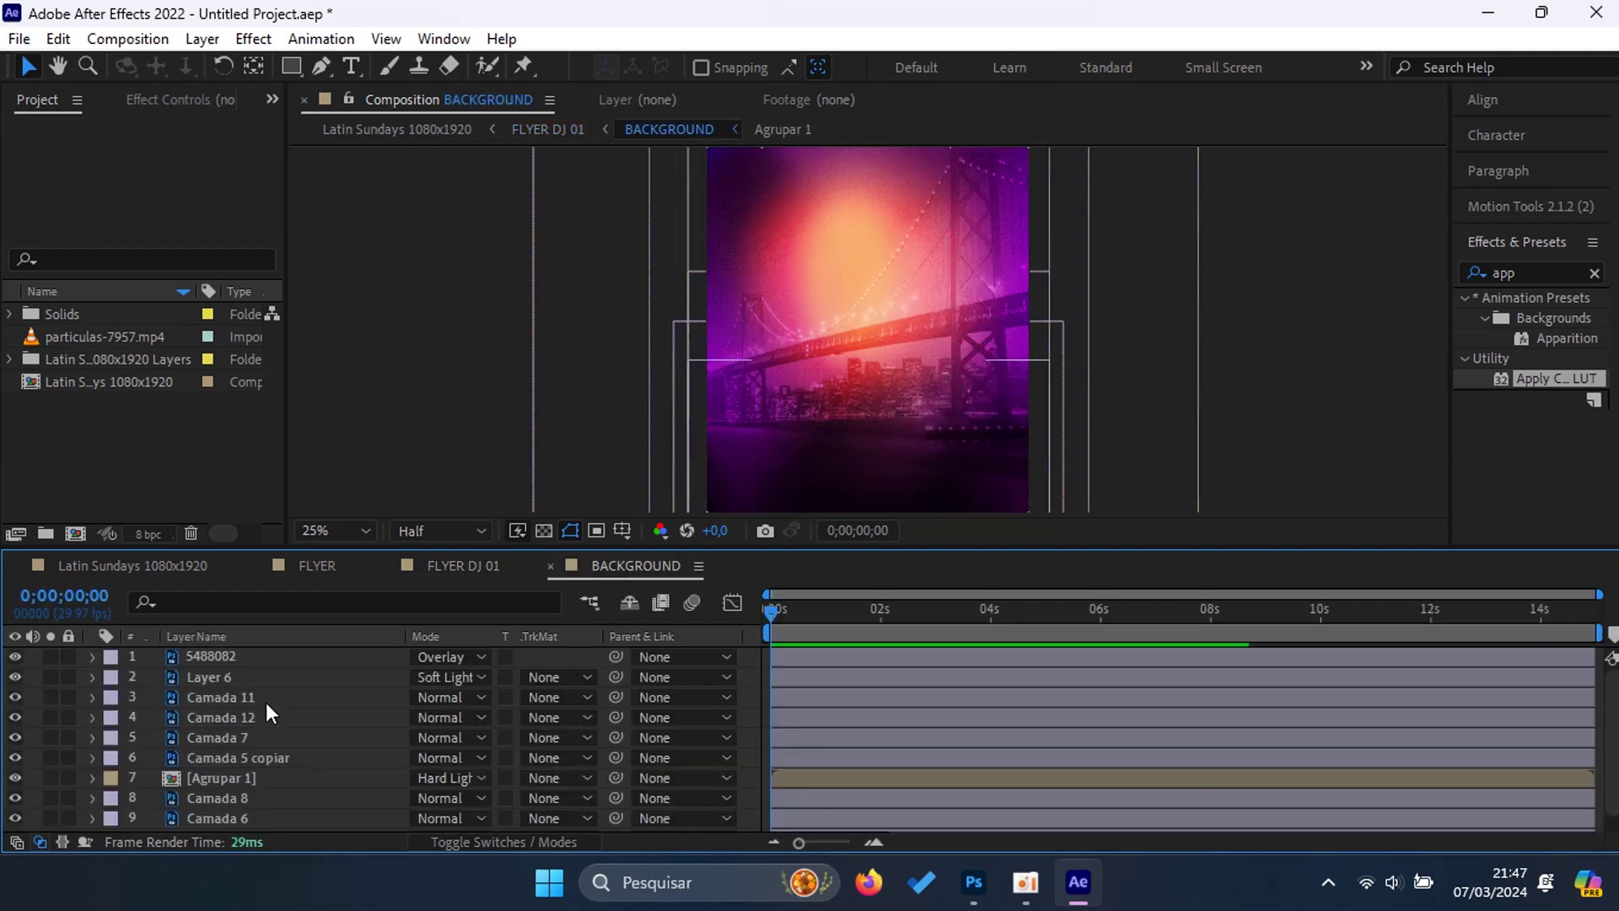
pyautogui.click(227, 660)
pyautogui.scroll(-1, 220, 734)
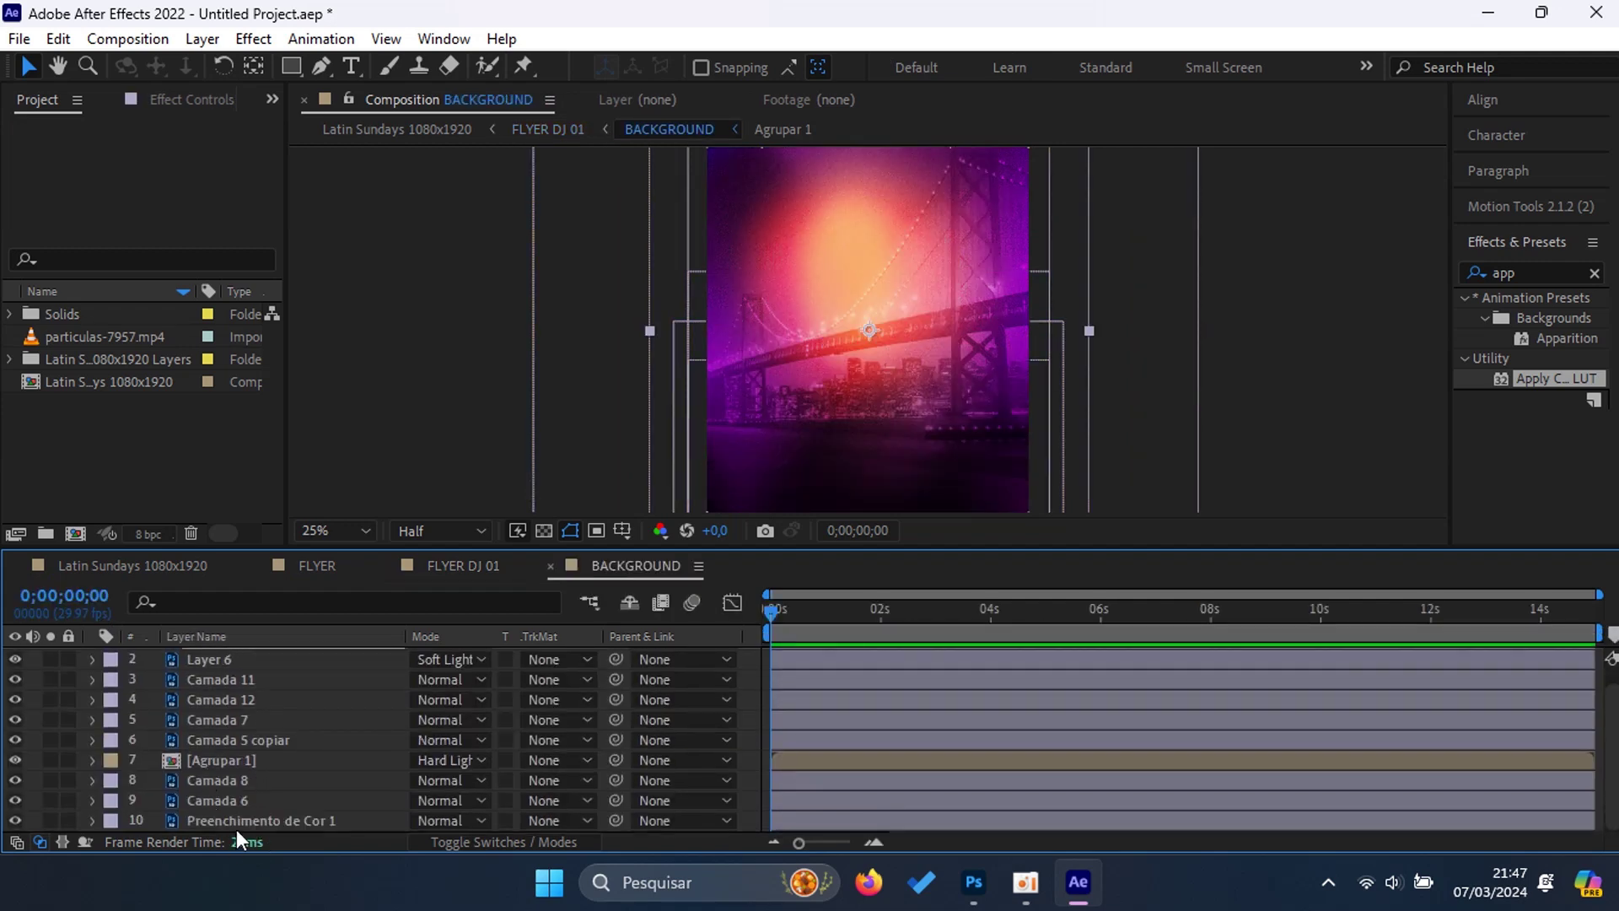
pyautogui.keyDown('shift'); pyautogui.click(236, 822); pyautogui.keyUp('shift')
pyautogui.click(577, 843)
pyautogui.click(544, 659)
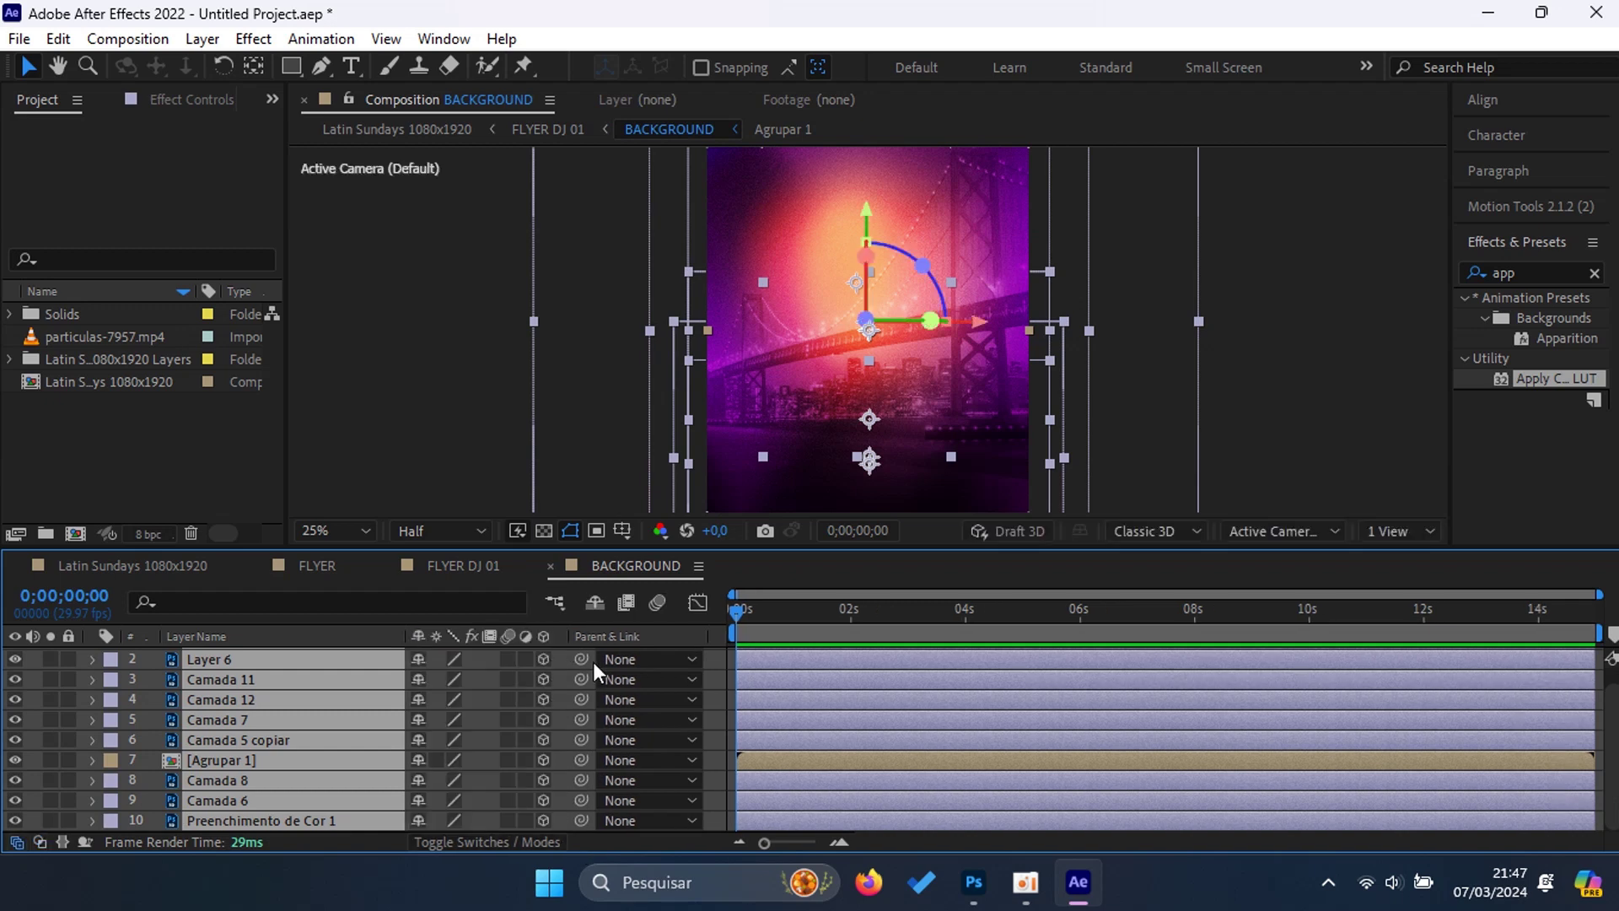
pyautogui.click(450, 478)
# Step: Make the Agrupar 1 precomp's layers 3D and return to FLYER DJ 01
pyautogui.doubleClick(194, 757)
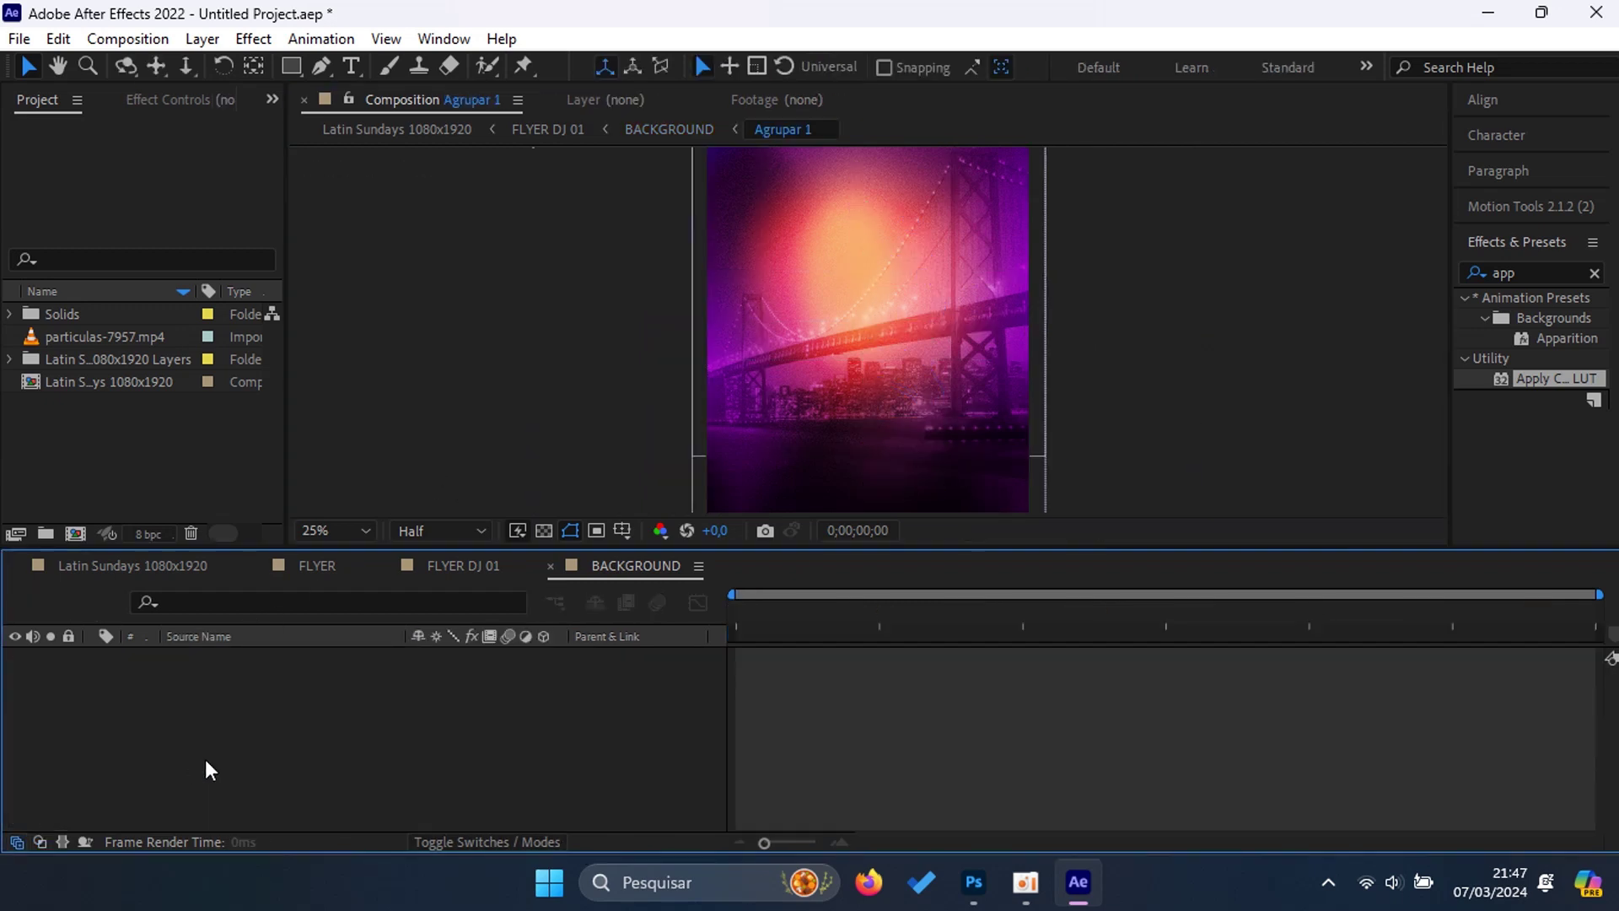
pyautogui.click(544, 657)
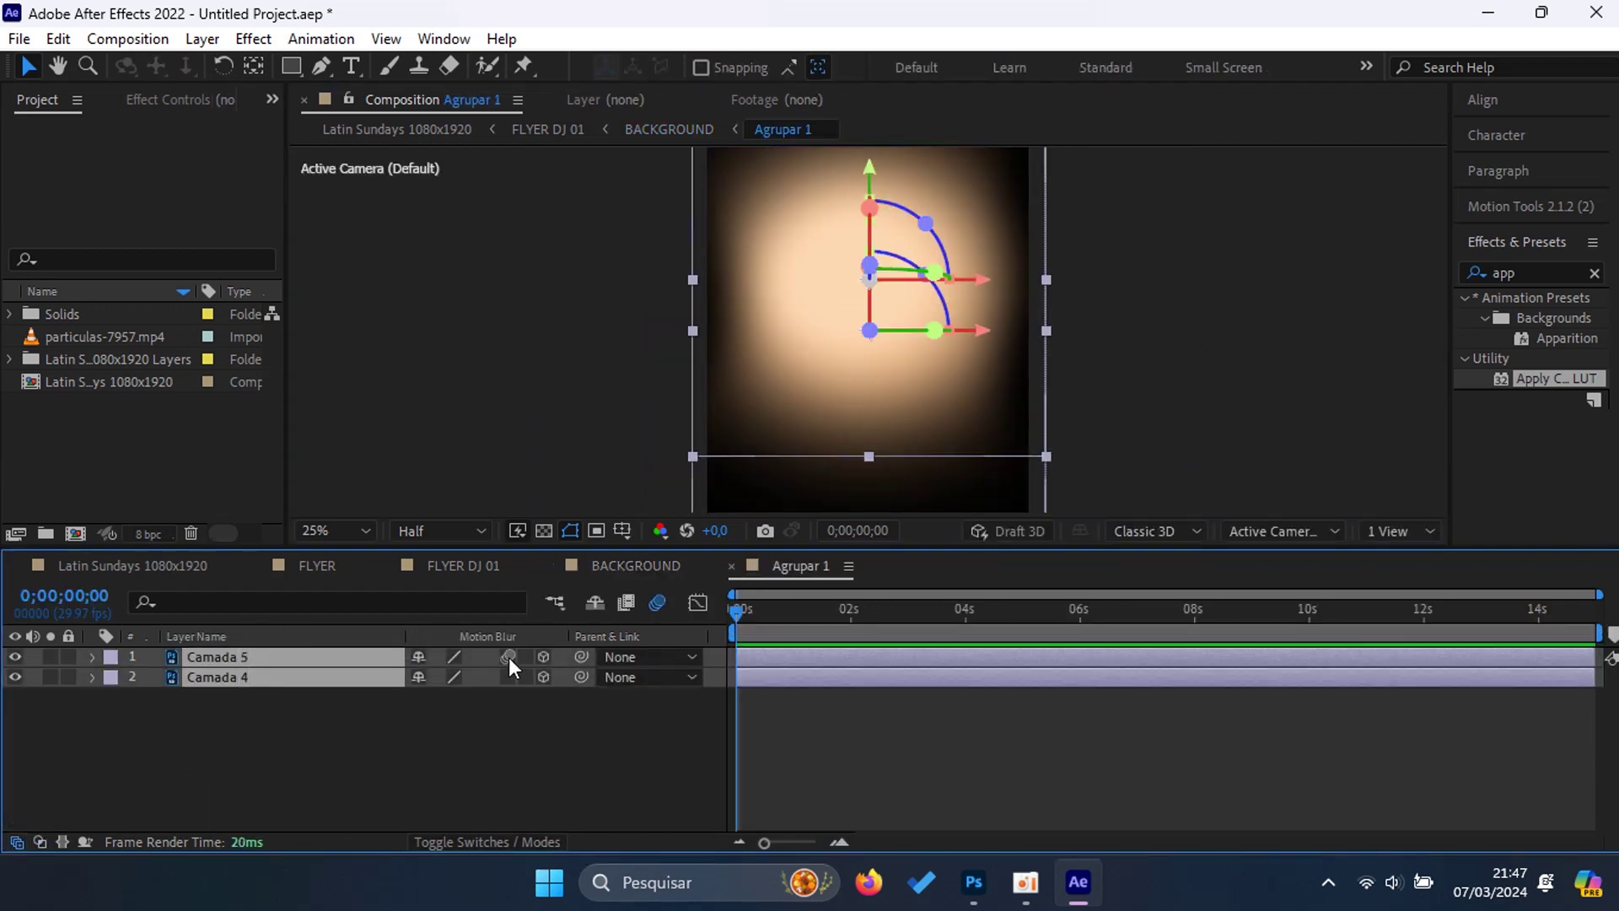
pyautogui.click(731, 566)
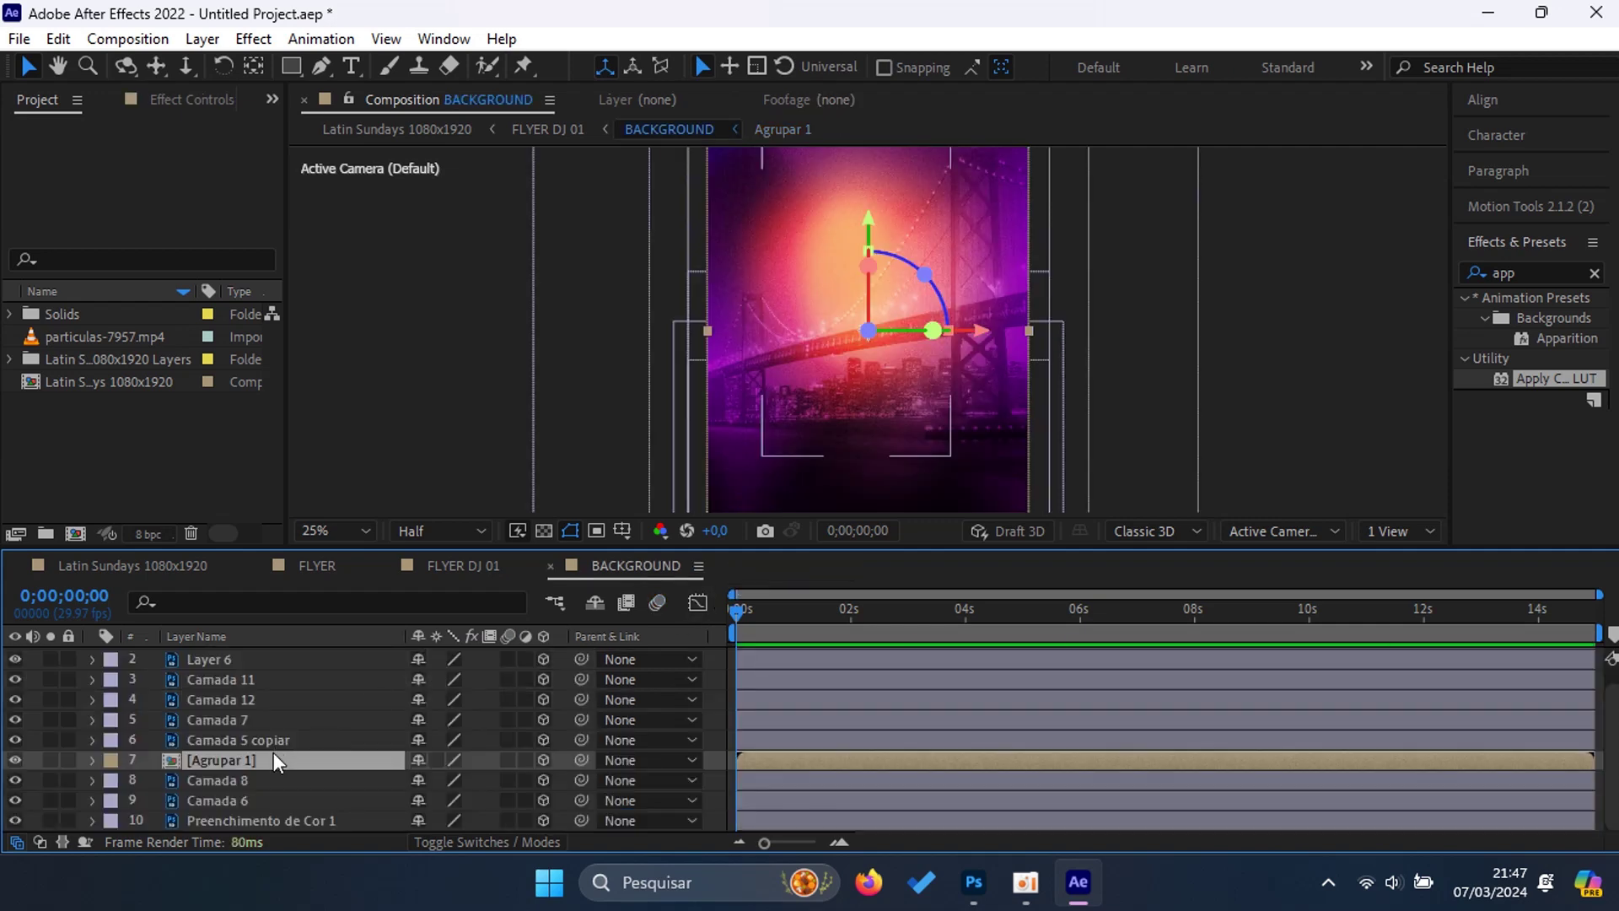
pyautogui.scroll(1, 275, 747)
pyautogui.click(550, 566)
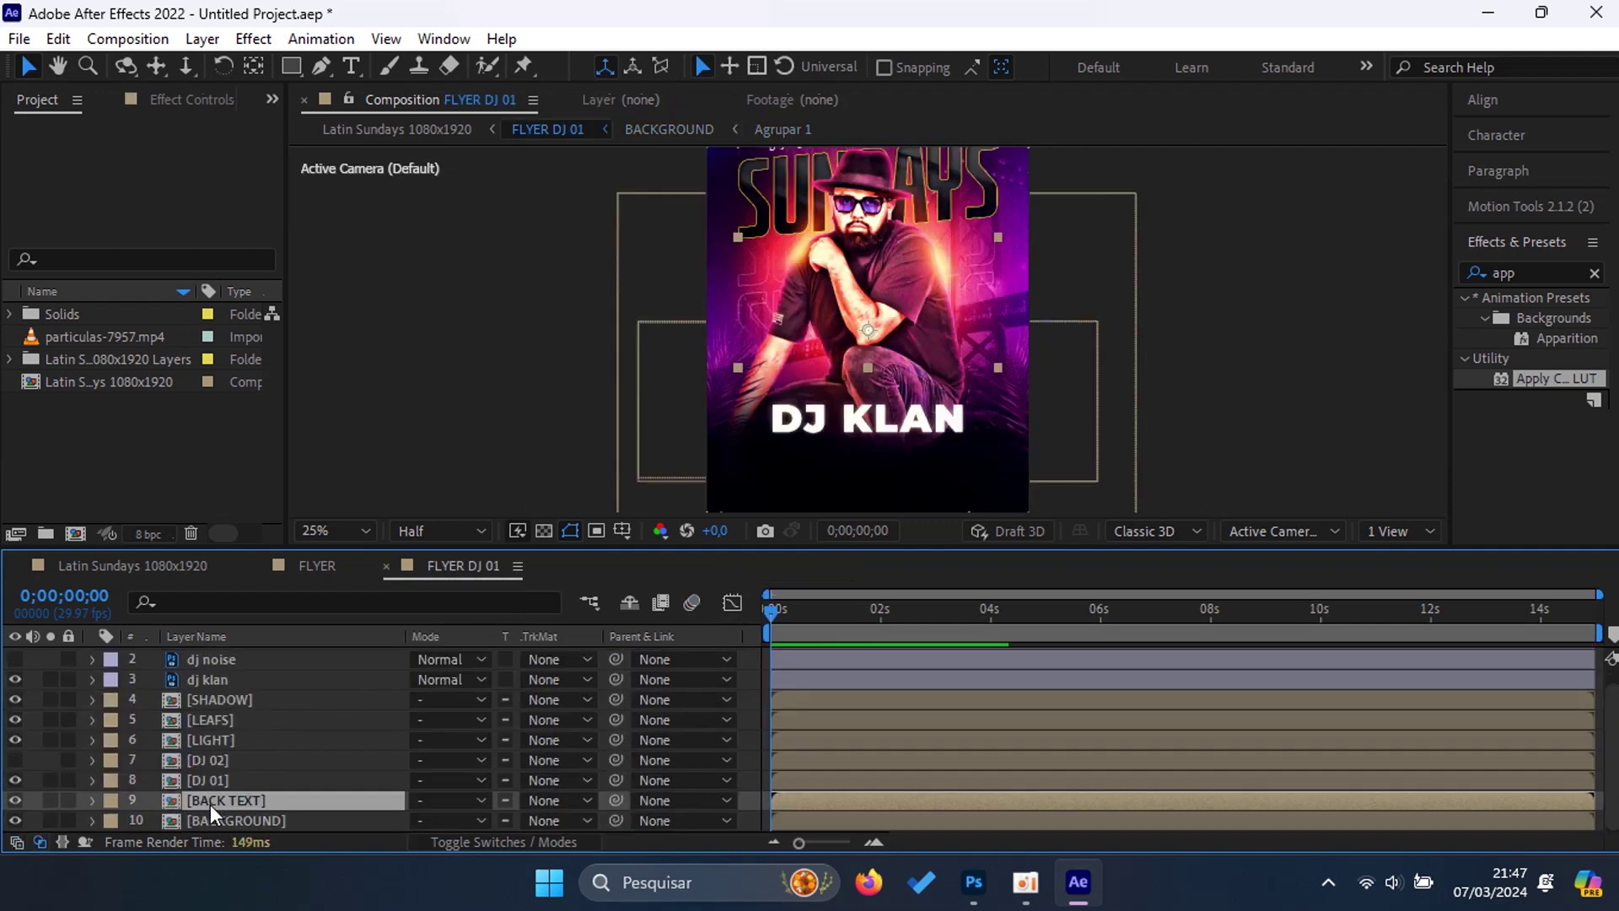
# Step: Make the BACK TEXT, DJ 01 and DJ 02 precomp layers 3D, with motion blur on the DJ photos
pyautogui.doubleClick(210, 801)
pyautogui.click(544, 656)
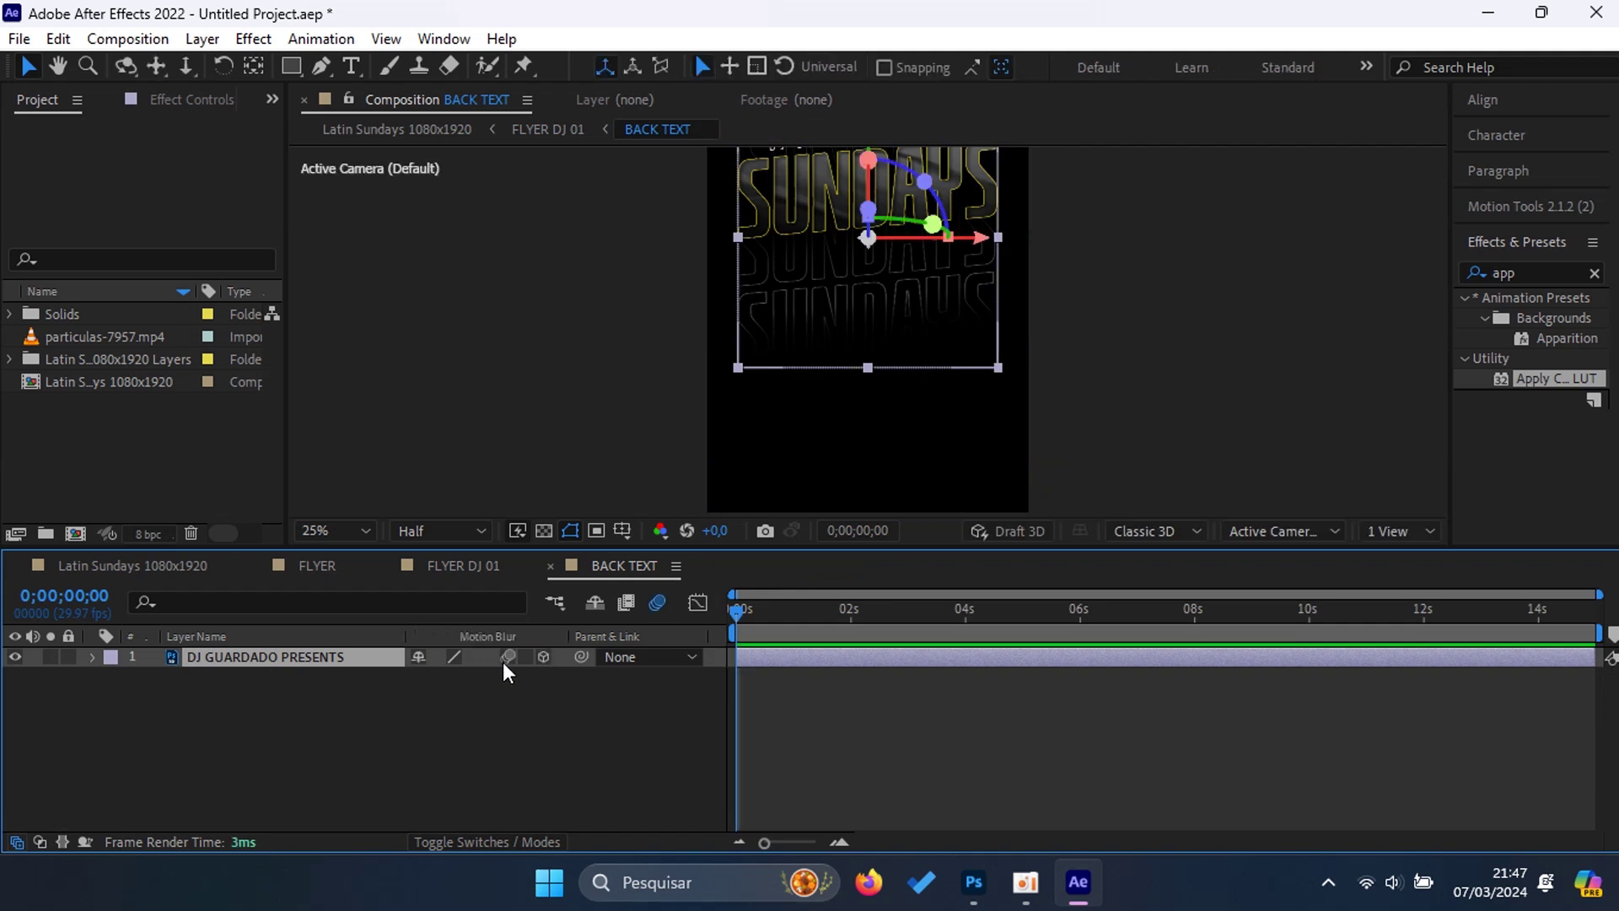
pyautogui.click(551, 566)
pyautogui.doubleClick(211, 778)
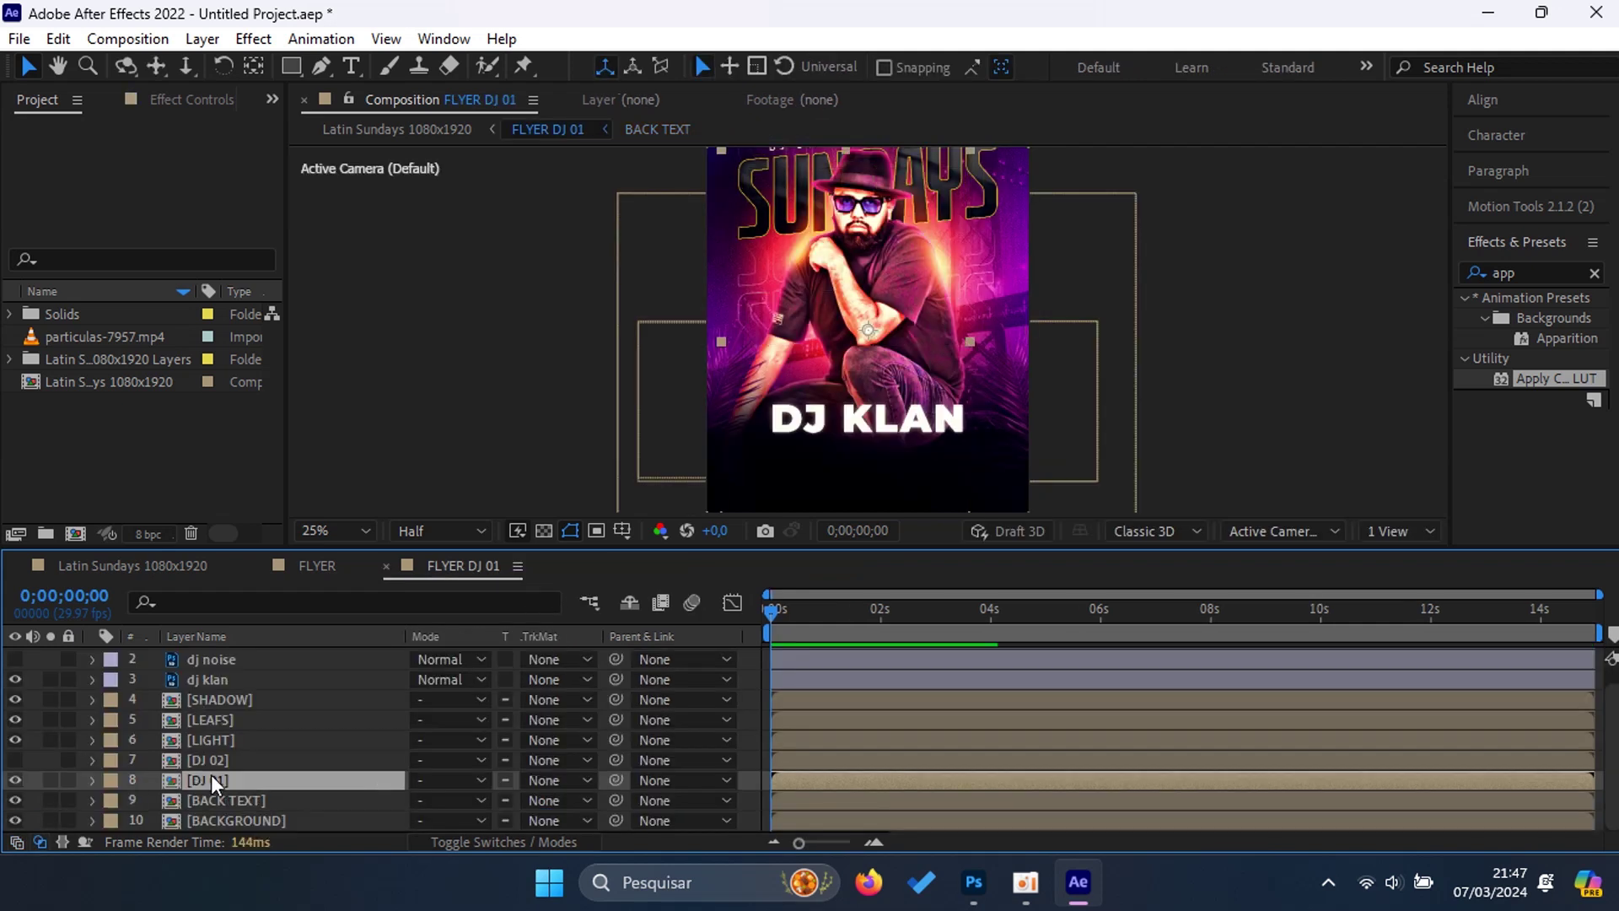
pyautogui.click(544, 657)
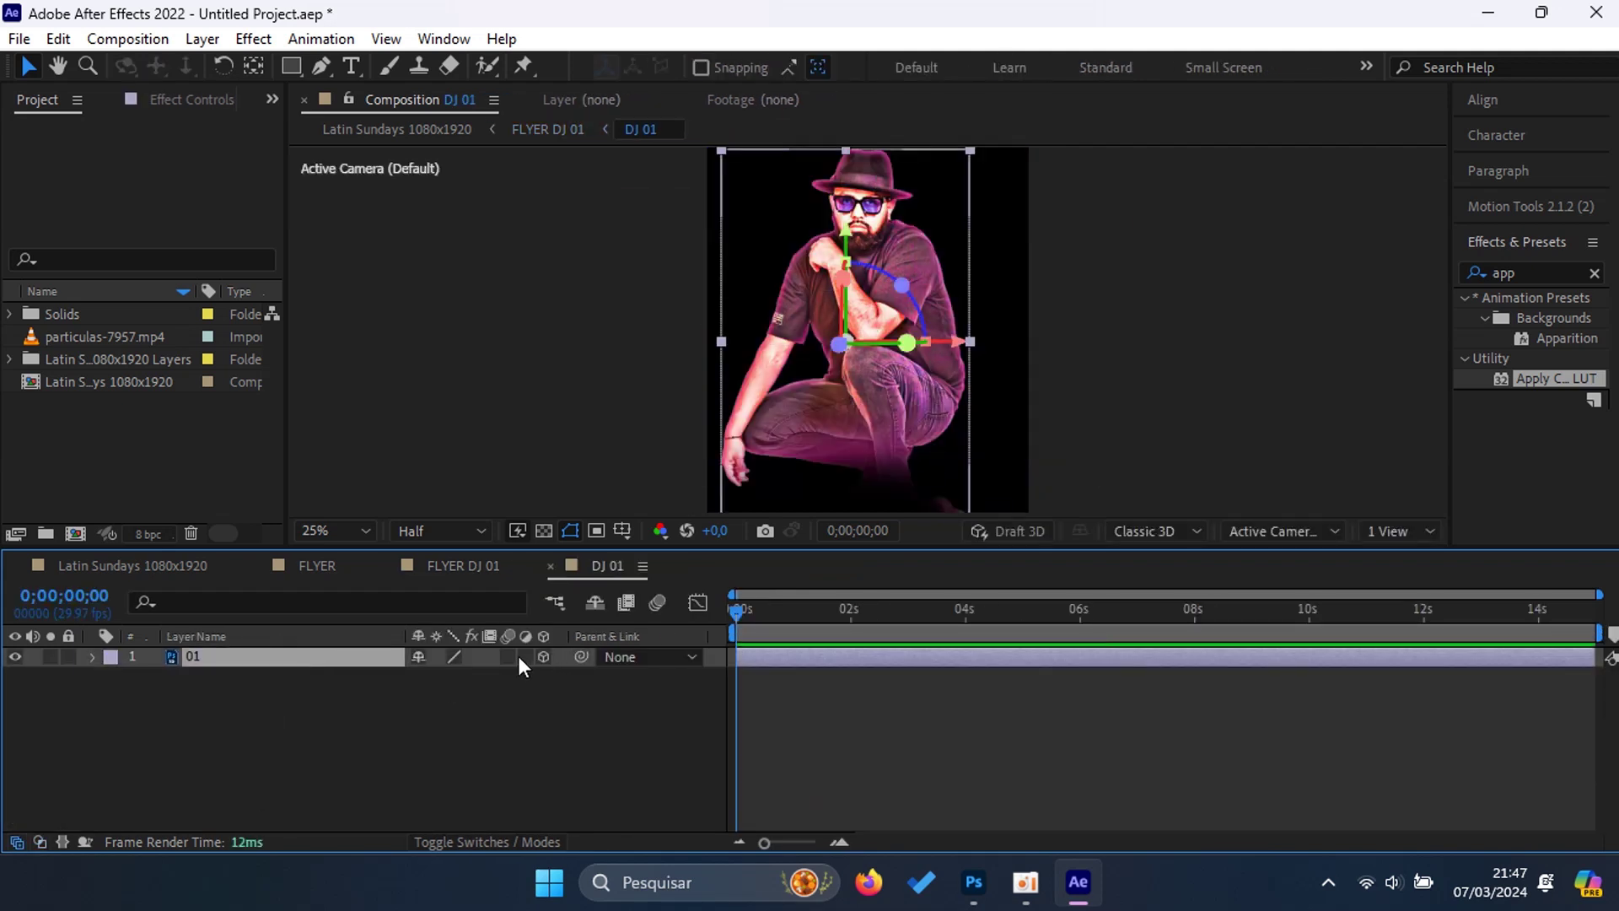
pyautogui.click(509, 657)
pyautogui.click(550, 566)
pyautogui.doubleClick(243, 761)
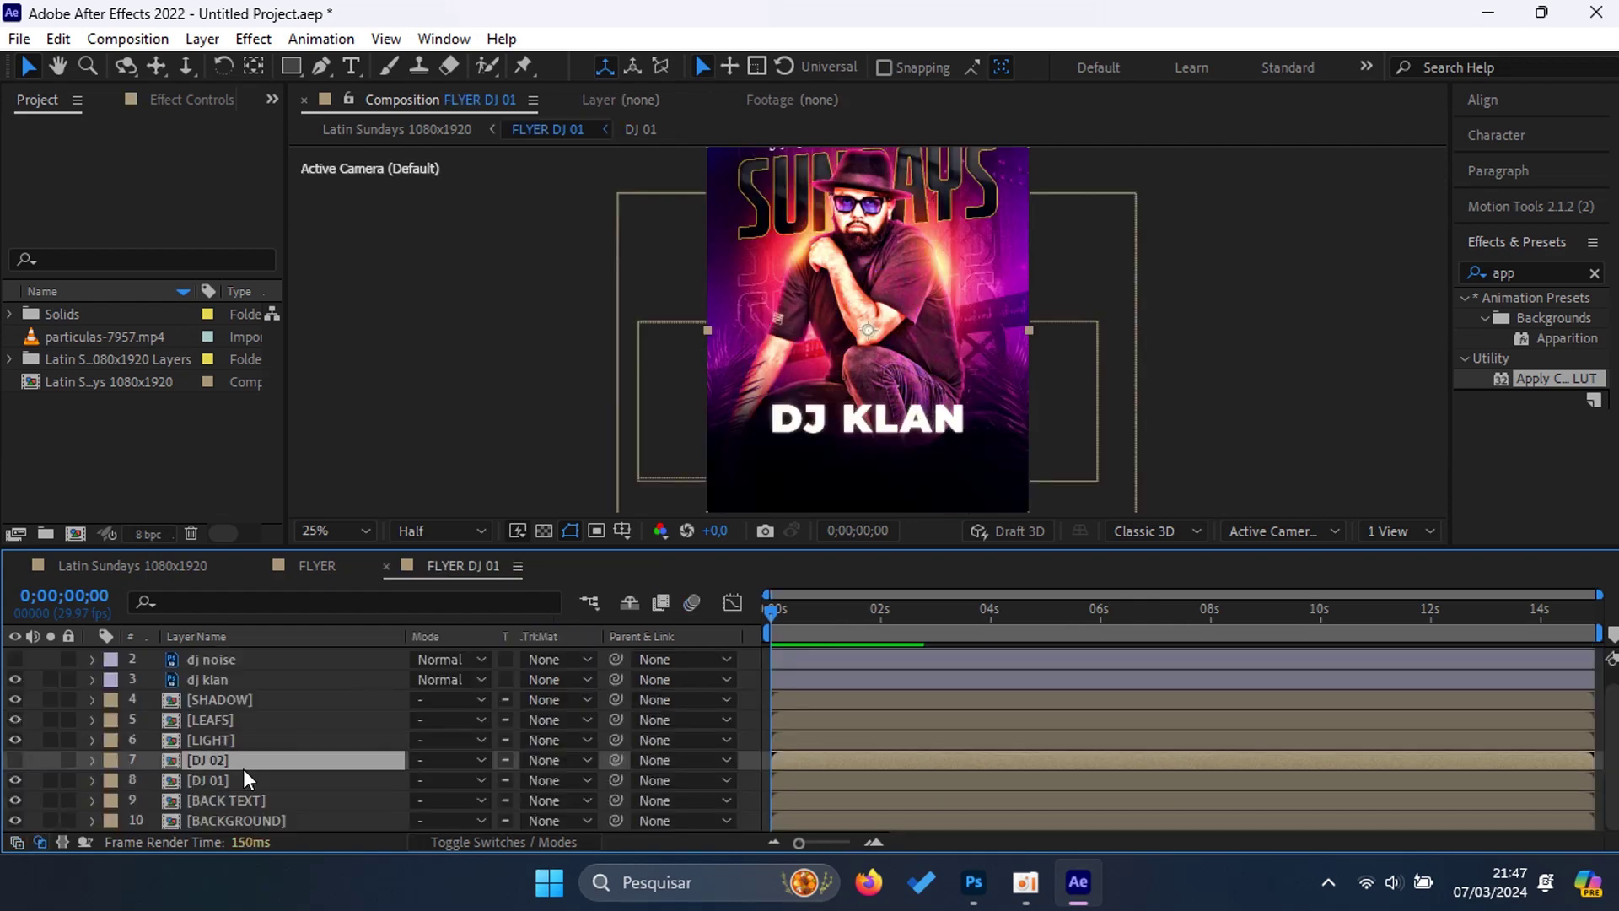
pyautogui.click(544, 657)
pyautogui.click(508, 657)
pyautogui.click(551, 566)
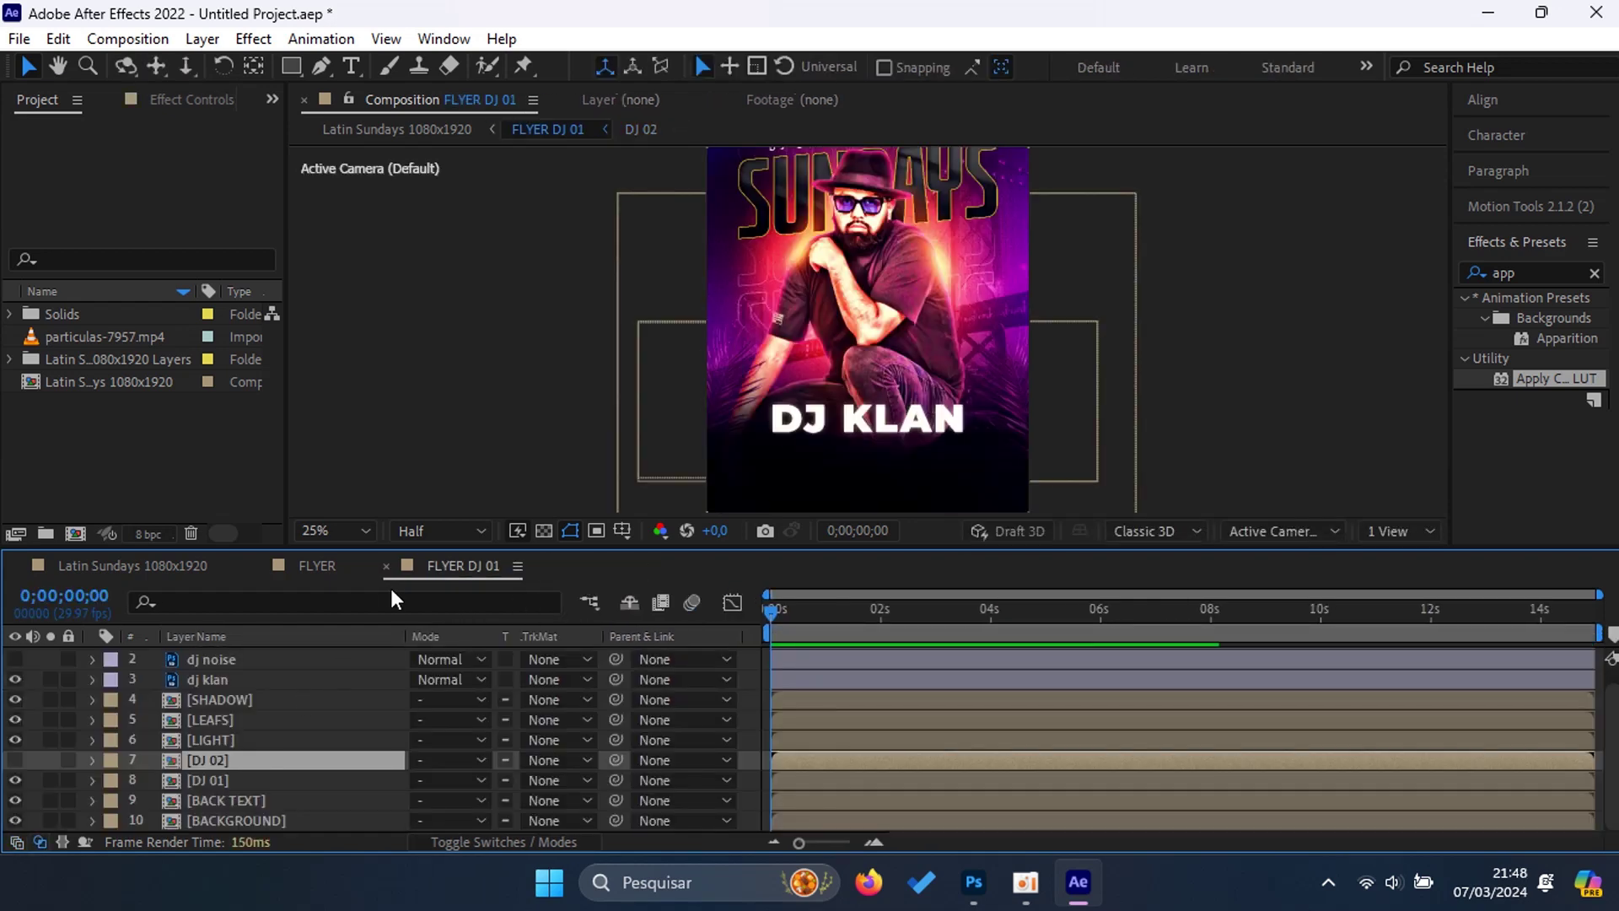
# Step: Make both light layers in LIGHT and both leaf layers in LEAFS 3D
pyautogui.doubleClick(220, 737)
pyautogui.moveTo(245, 761); pyautogui.dragTo(305, 662)
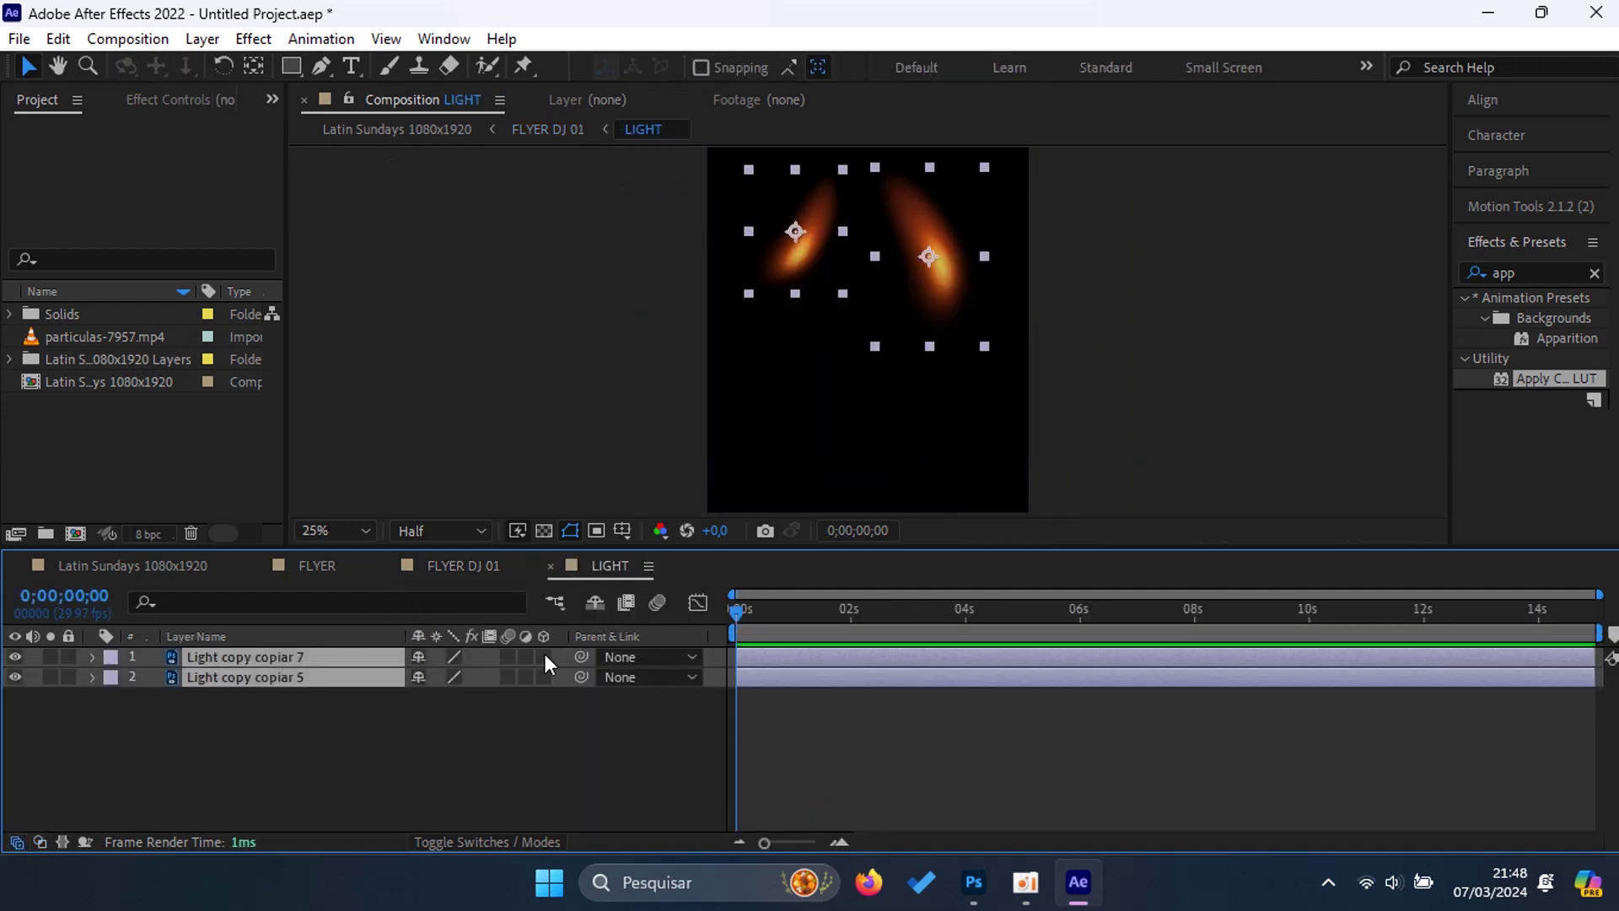
pyautogui.click(545, 656)
pyautogui.click(552, 565)
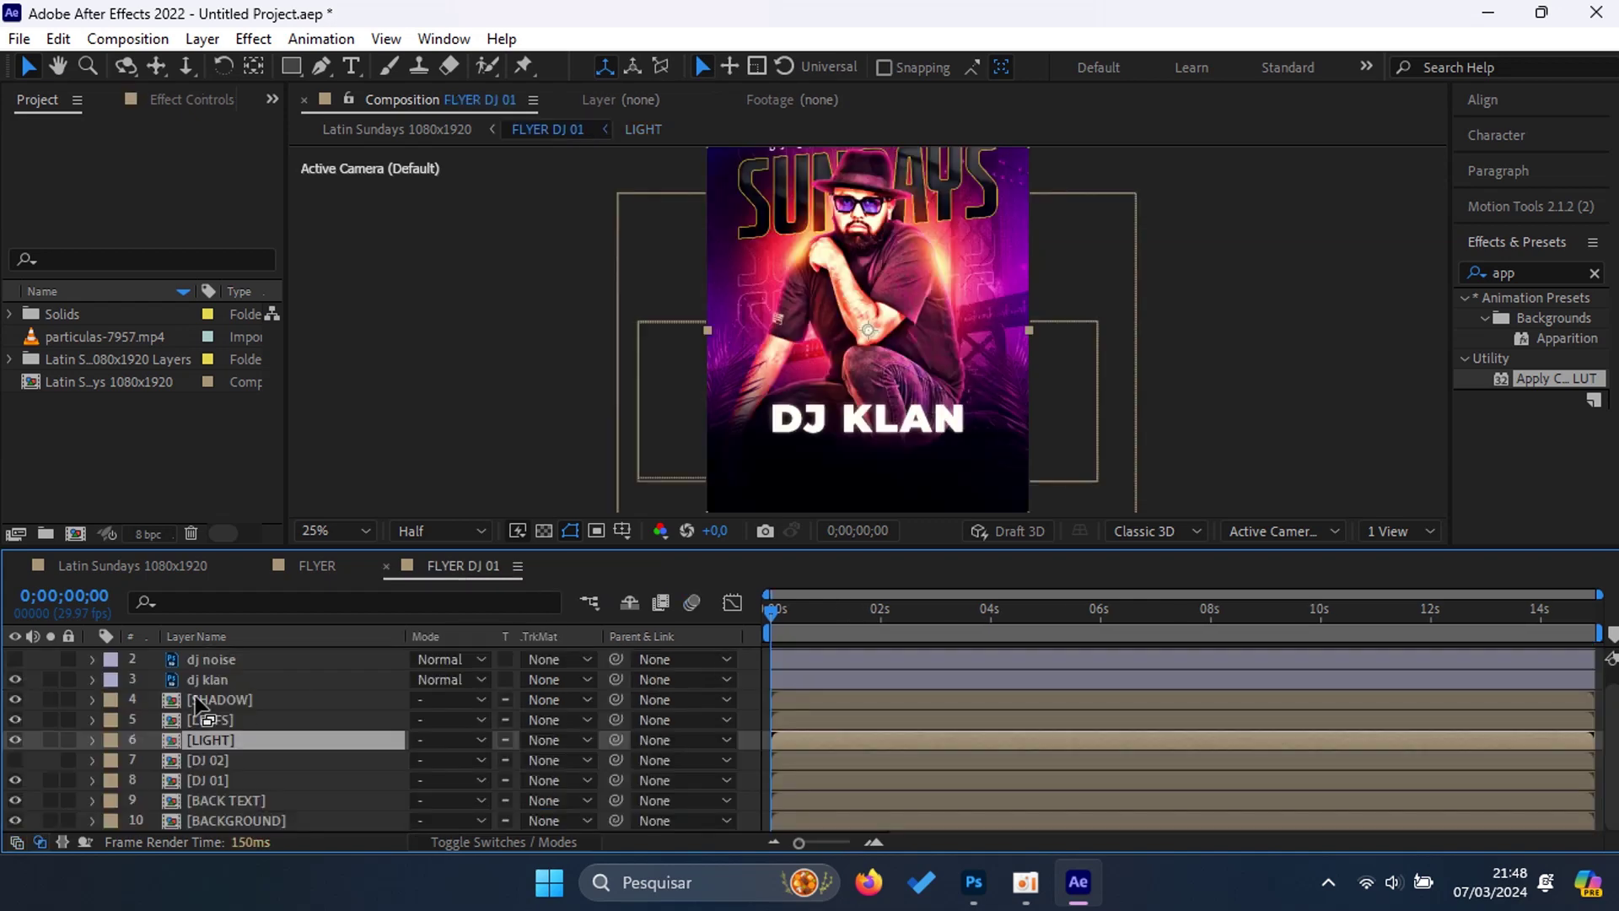
pyautogui.doubleClick(211, 719)
pyautogui.moveTo(283, 801); pyautogui.dragTo(291, 656)
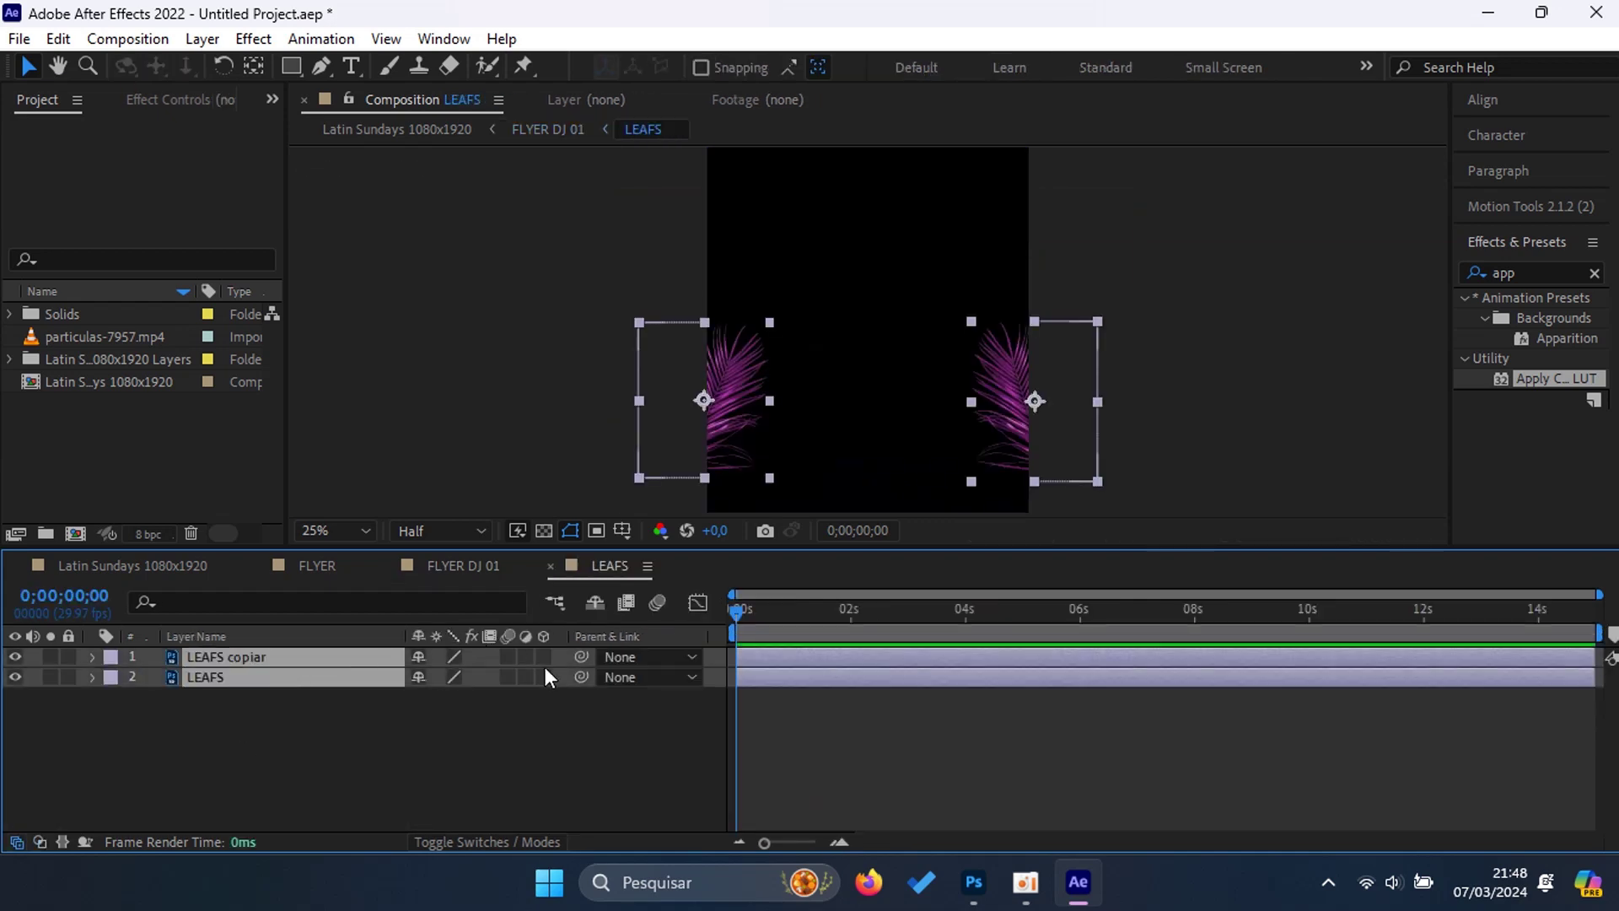
pyautogui.click(545, 656)
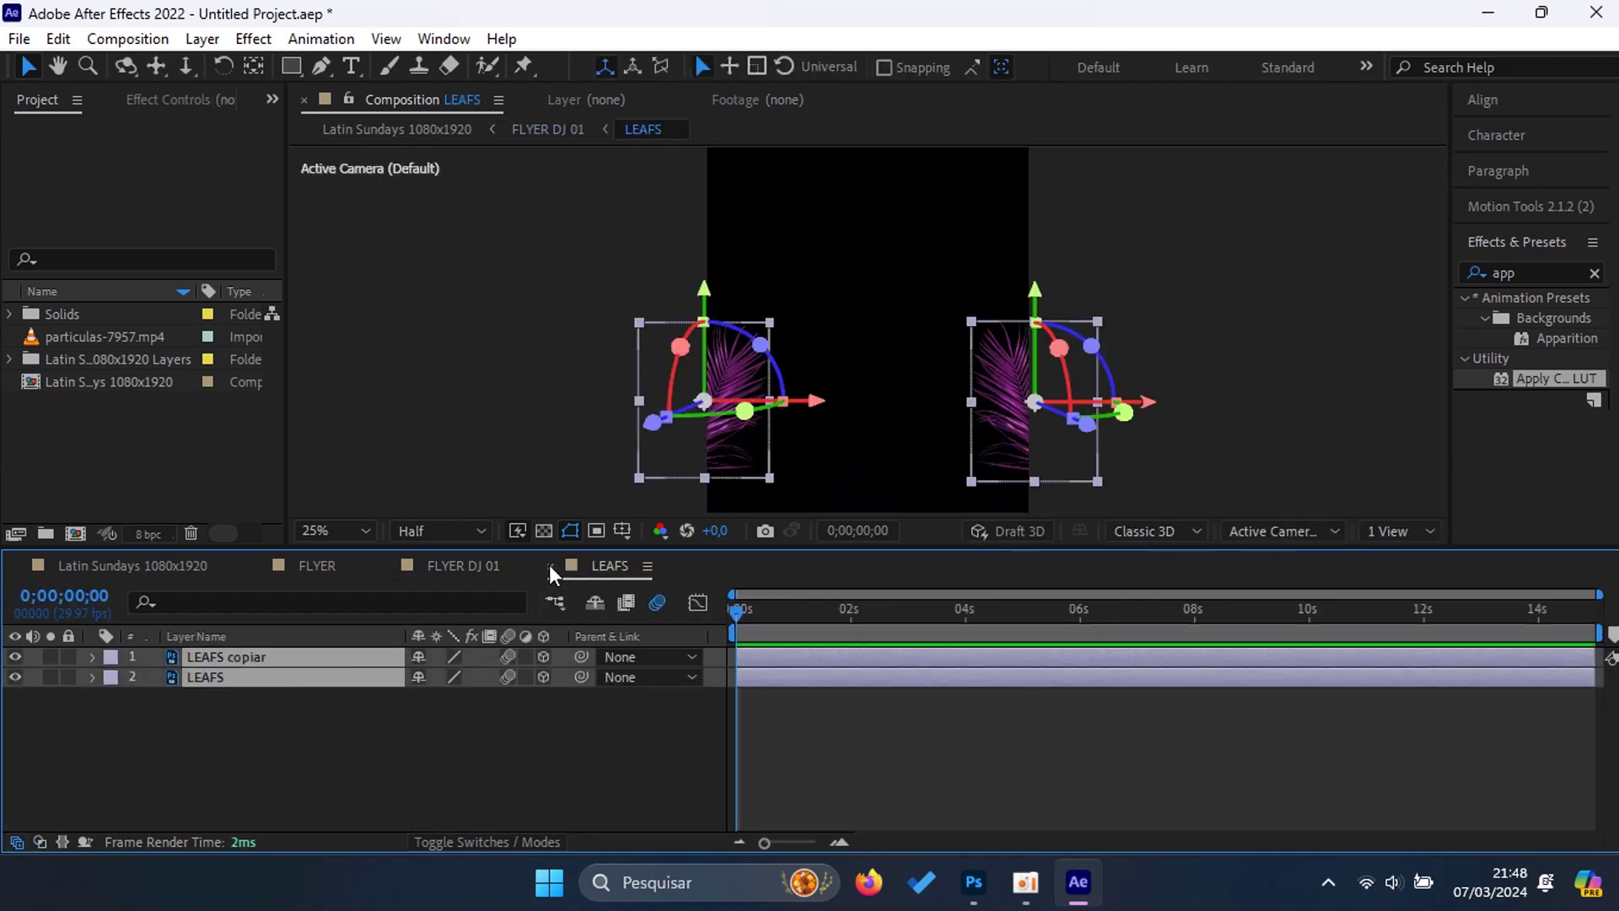
pyautogui.click(549, 565)
# Step: Make the Camada 2 layer in the SHADOW precomp 3D and return to FLYER DJ 01
pyautogui.doubleClick(222, 700)
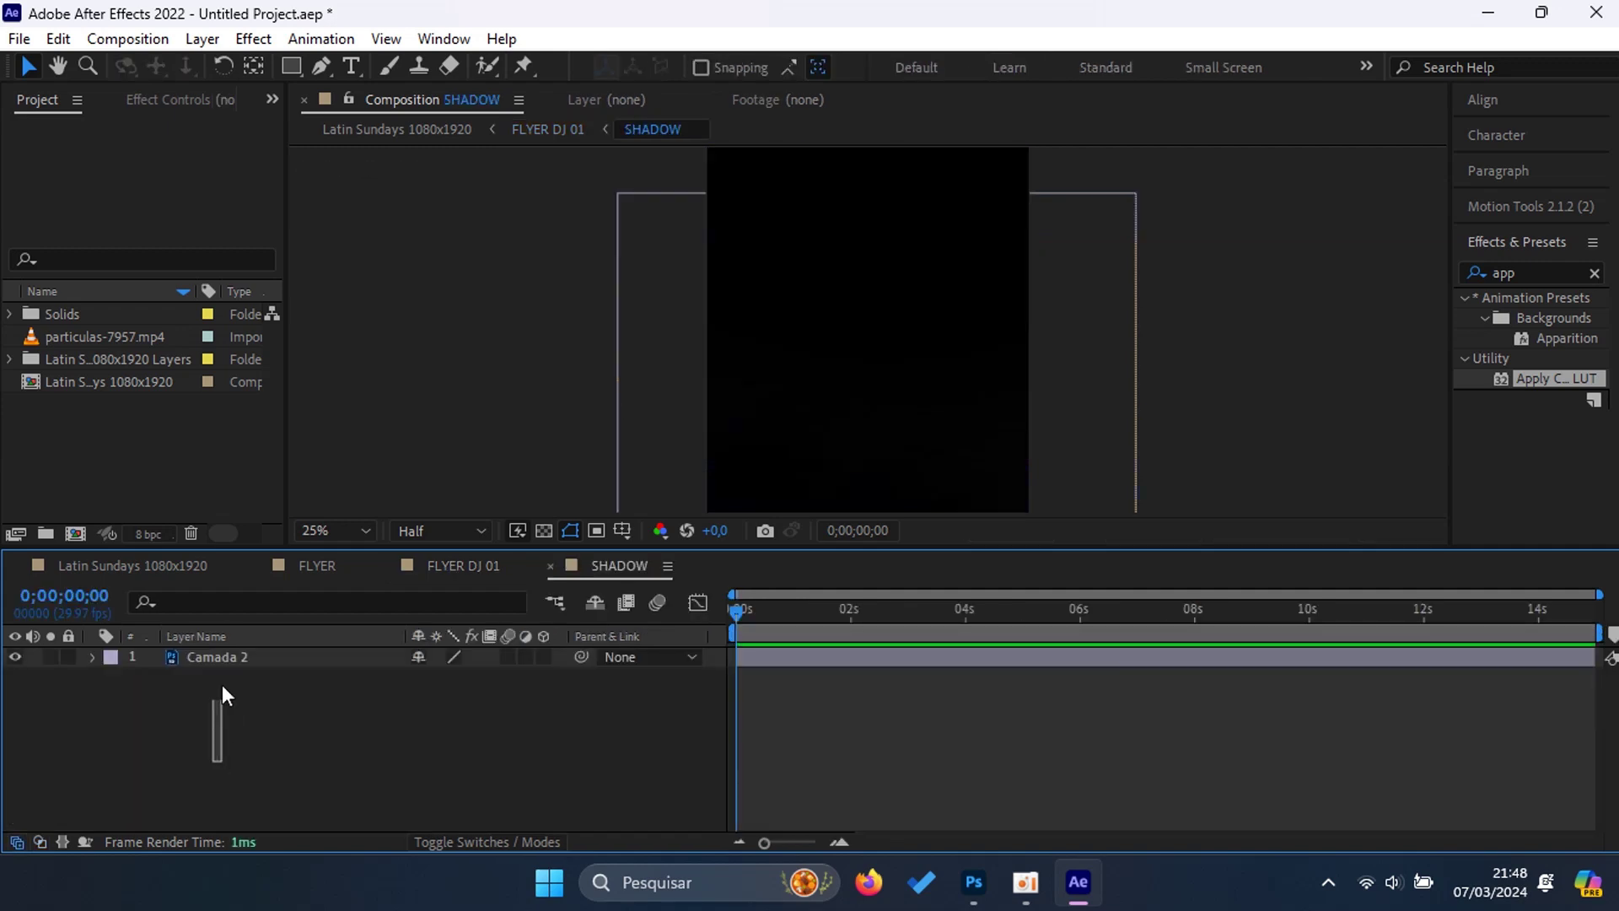
pyautogui.moveTo(219, 703); pyautogui.dragTo(519, 656)
pyautogui.click(540, 656)
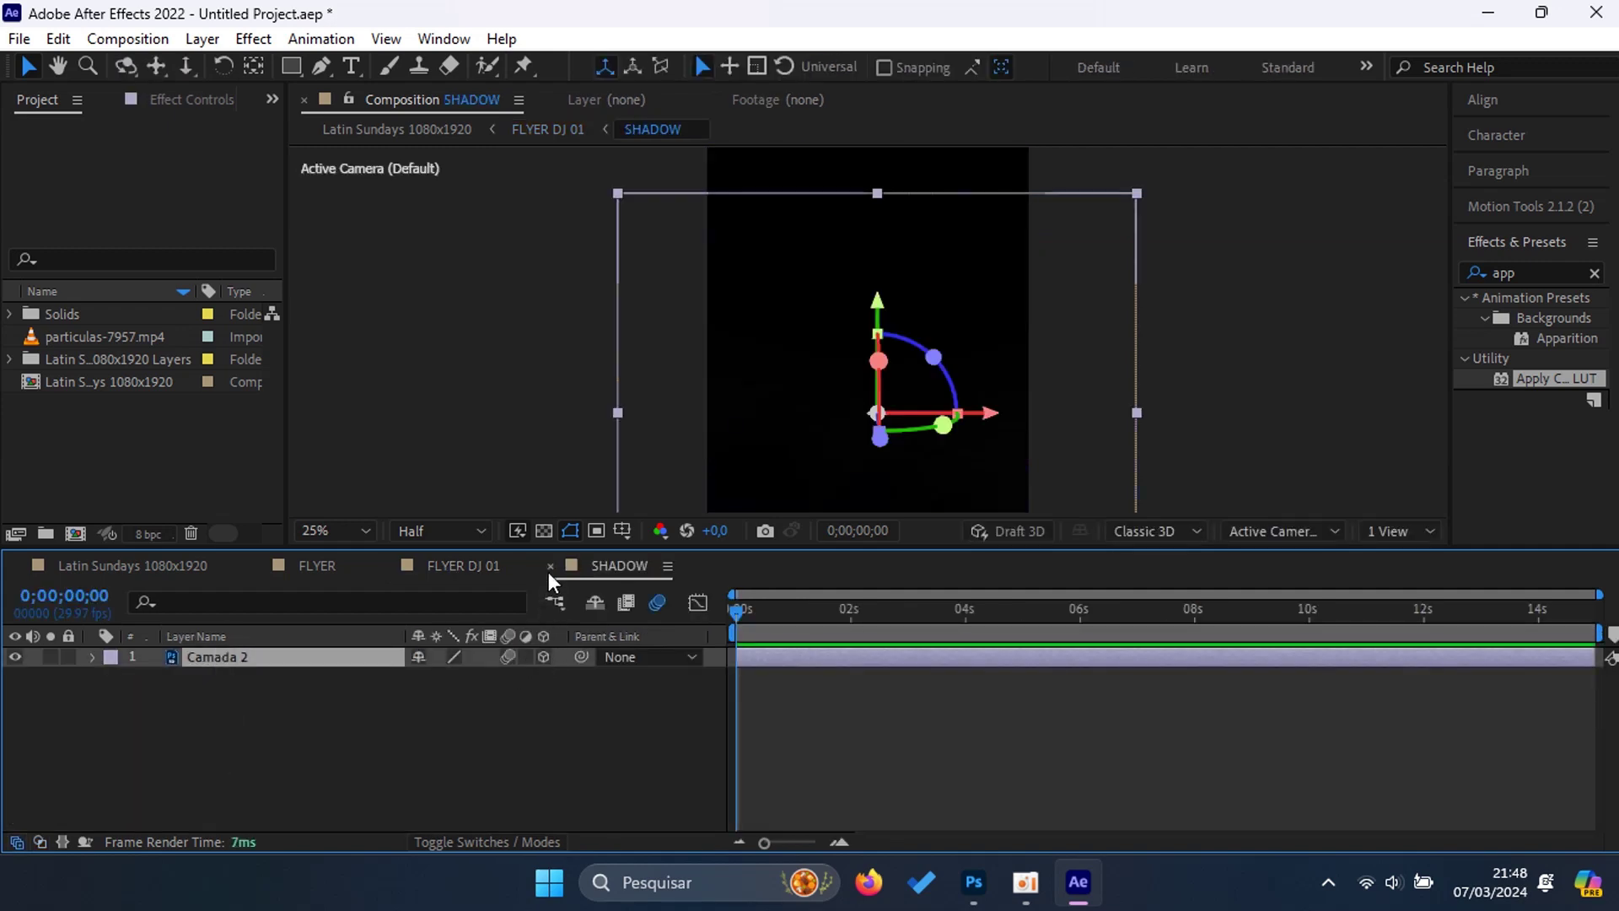
pyautogui.click(549, 565)
pyautogui.click(199, 698)
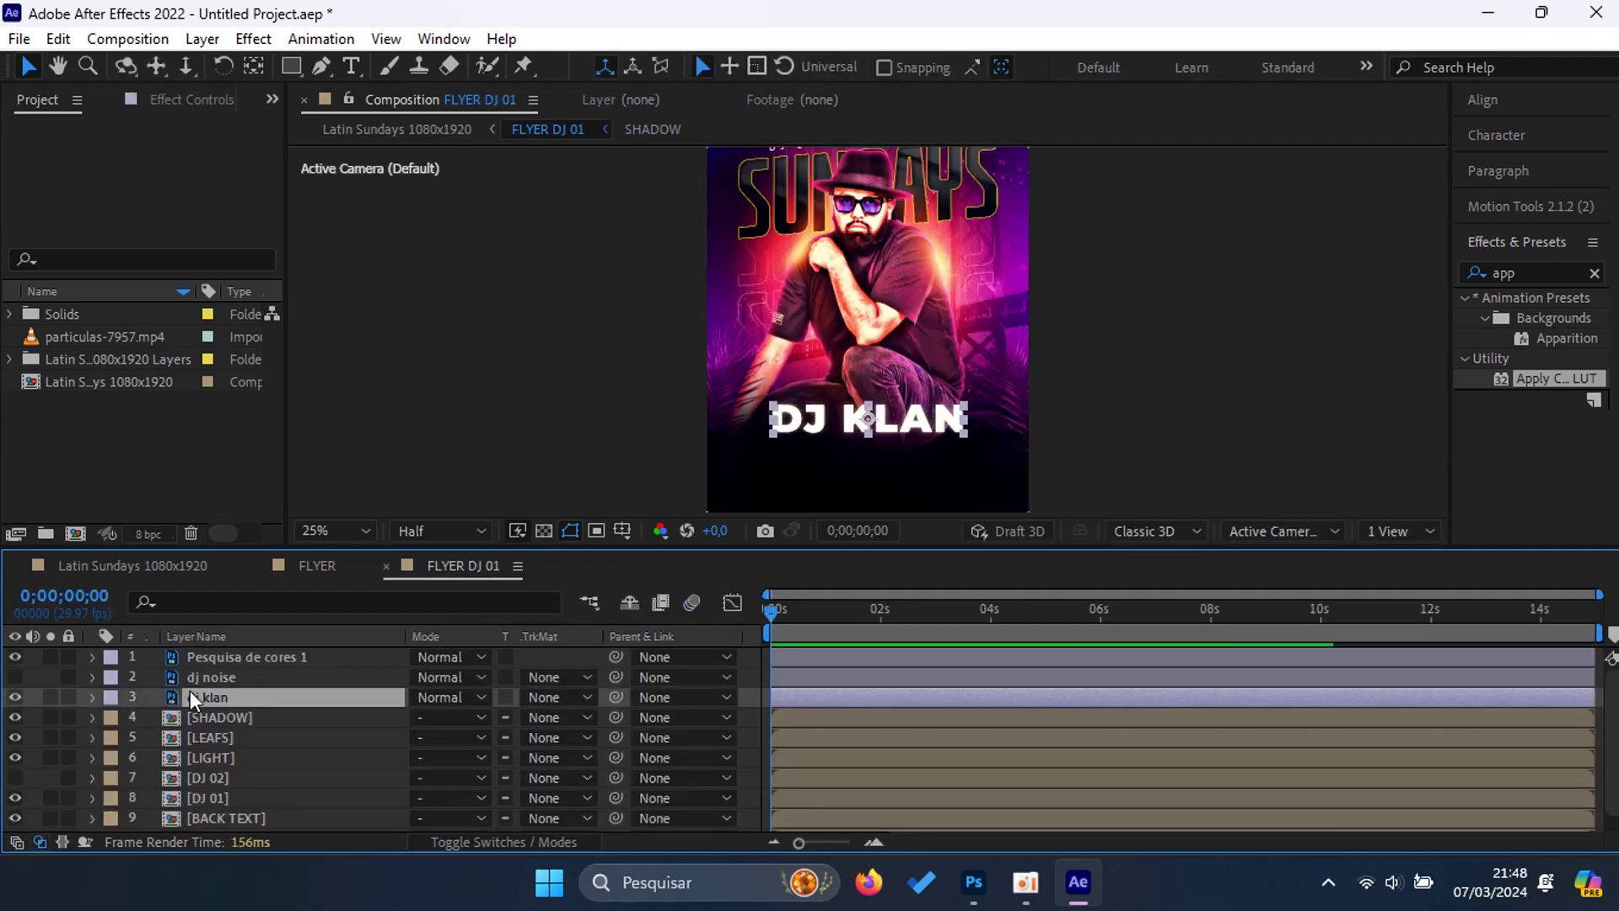
# Step: Turn on the 3D switch for every FLYER DJ 01 layer from dj noise down
pyautogui.click(549, 842)
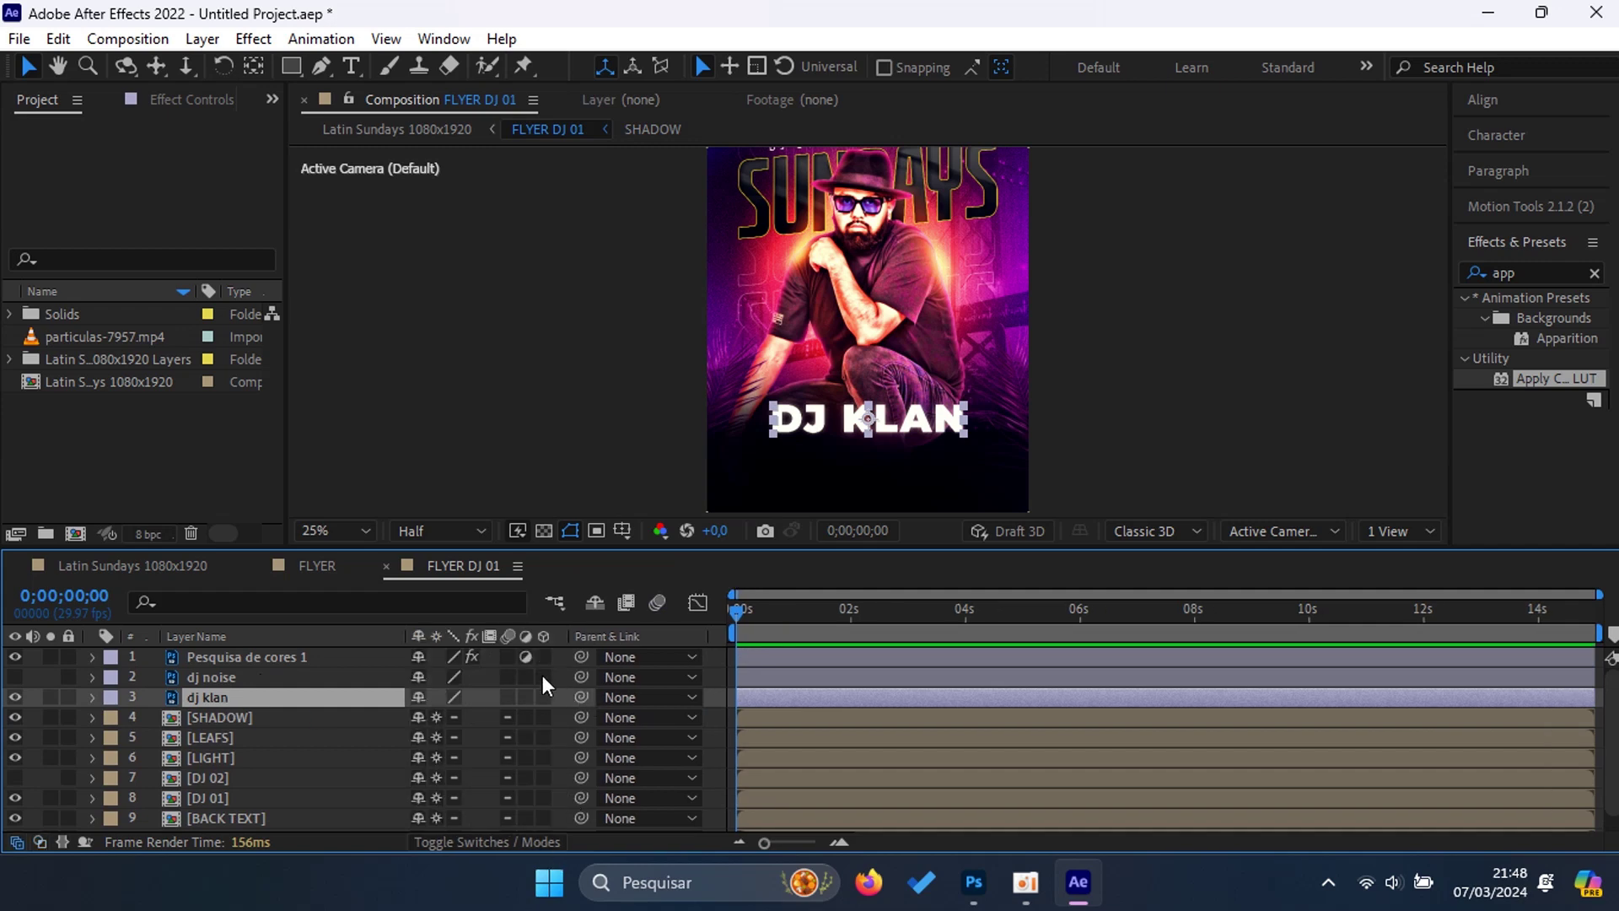
pyautogui.moveTo(543, 678); pyautogui.dragTo(554, 833)
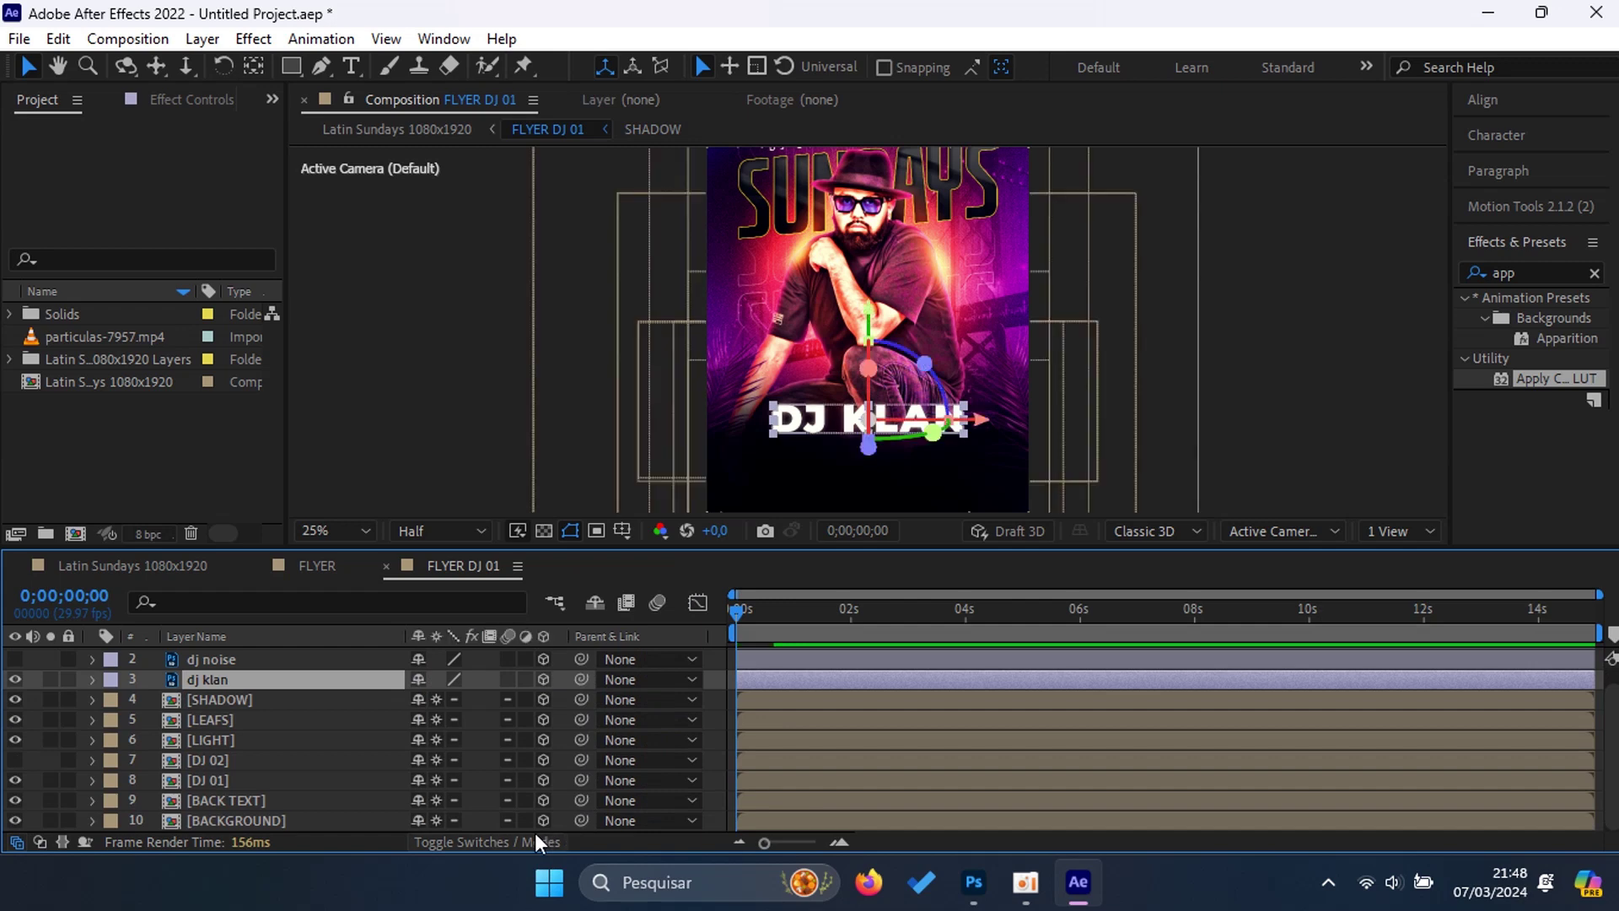
pyautogui.click(341, 780)
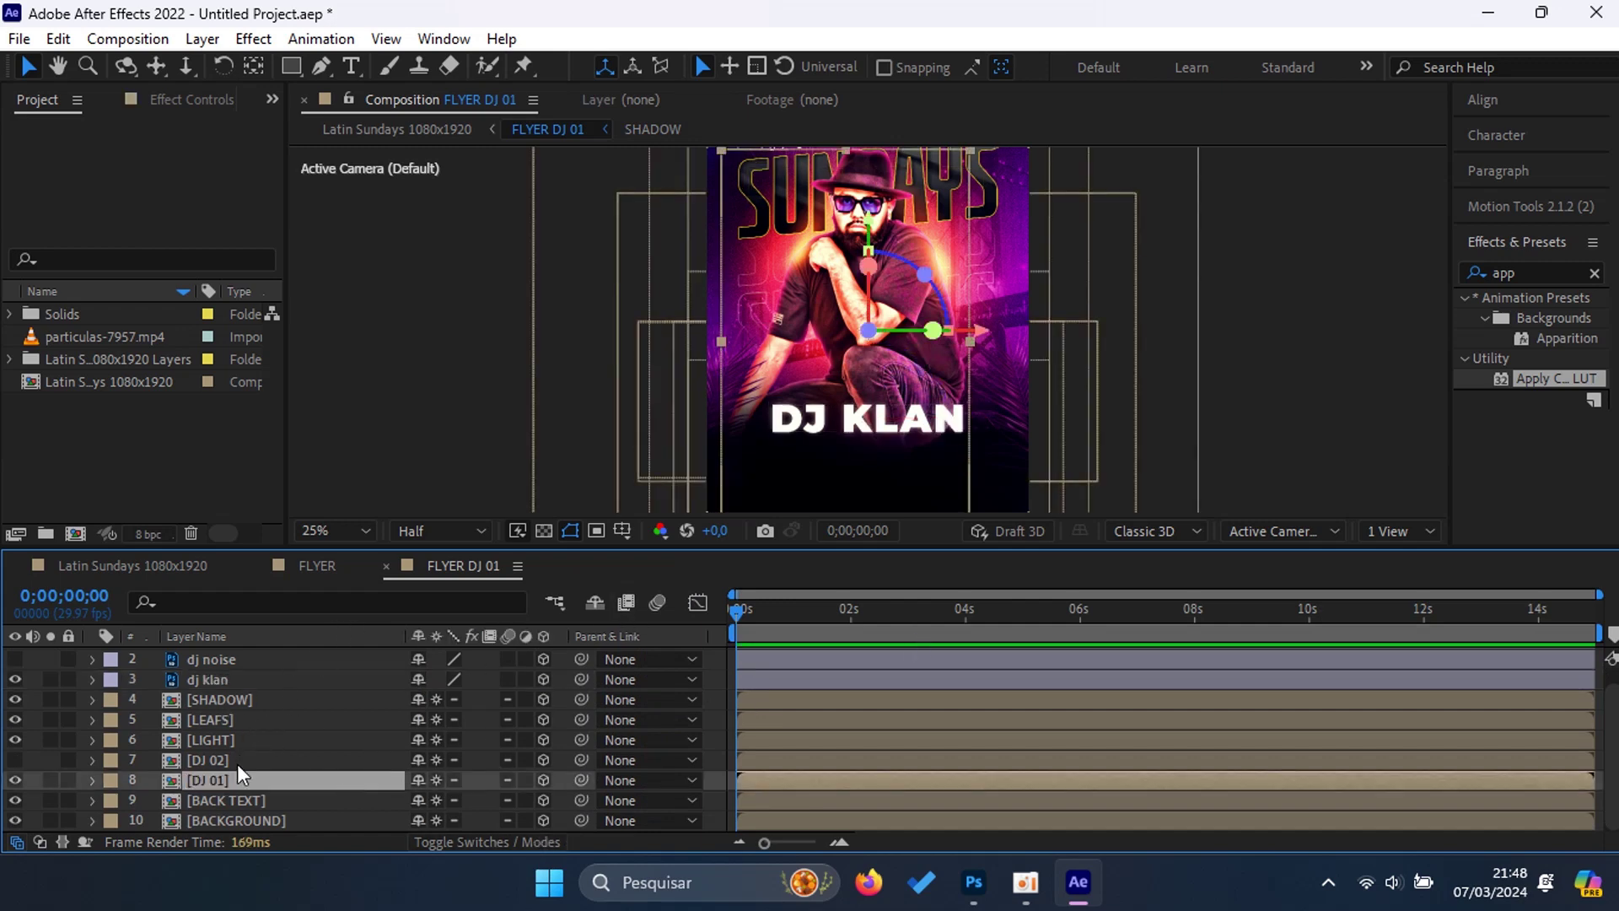
pyautogui.click(273, 821)
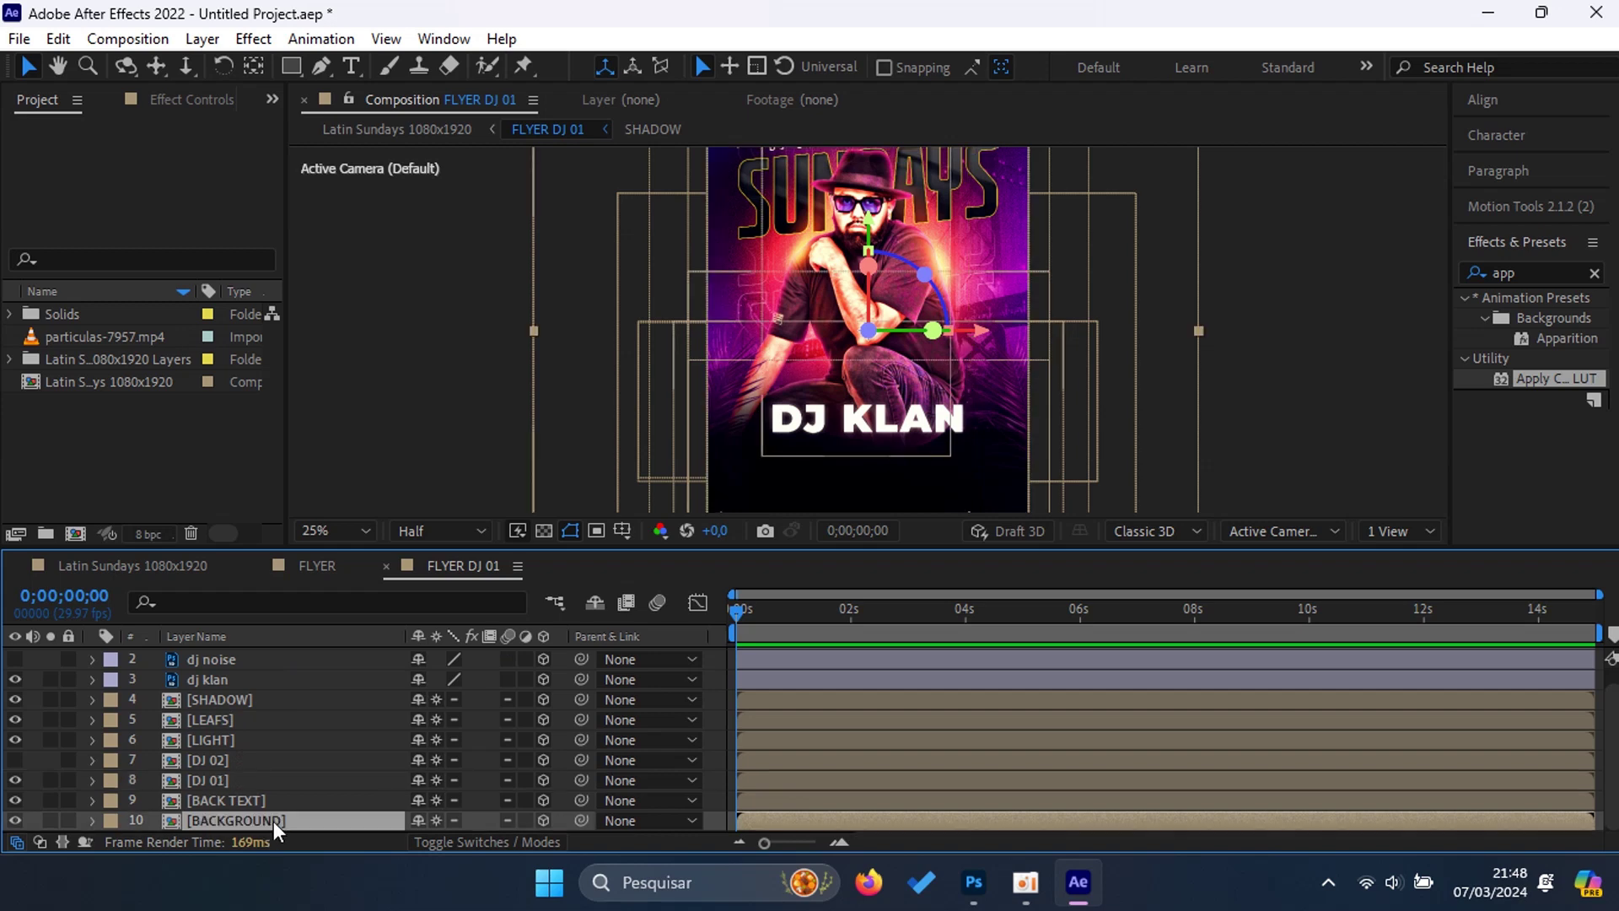
# Step: Move the DJ 02 layer up between dj noise and dj klan
pyautogui.click(236, 761)
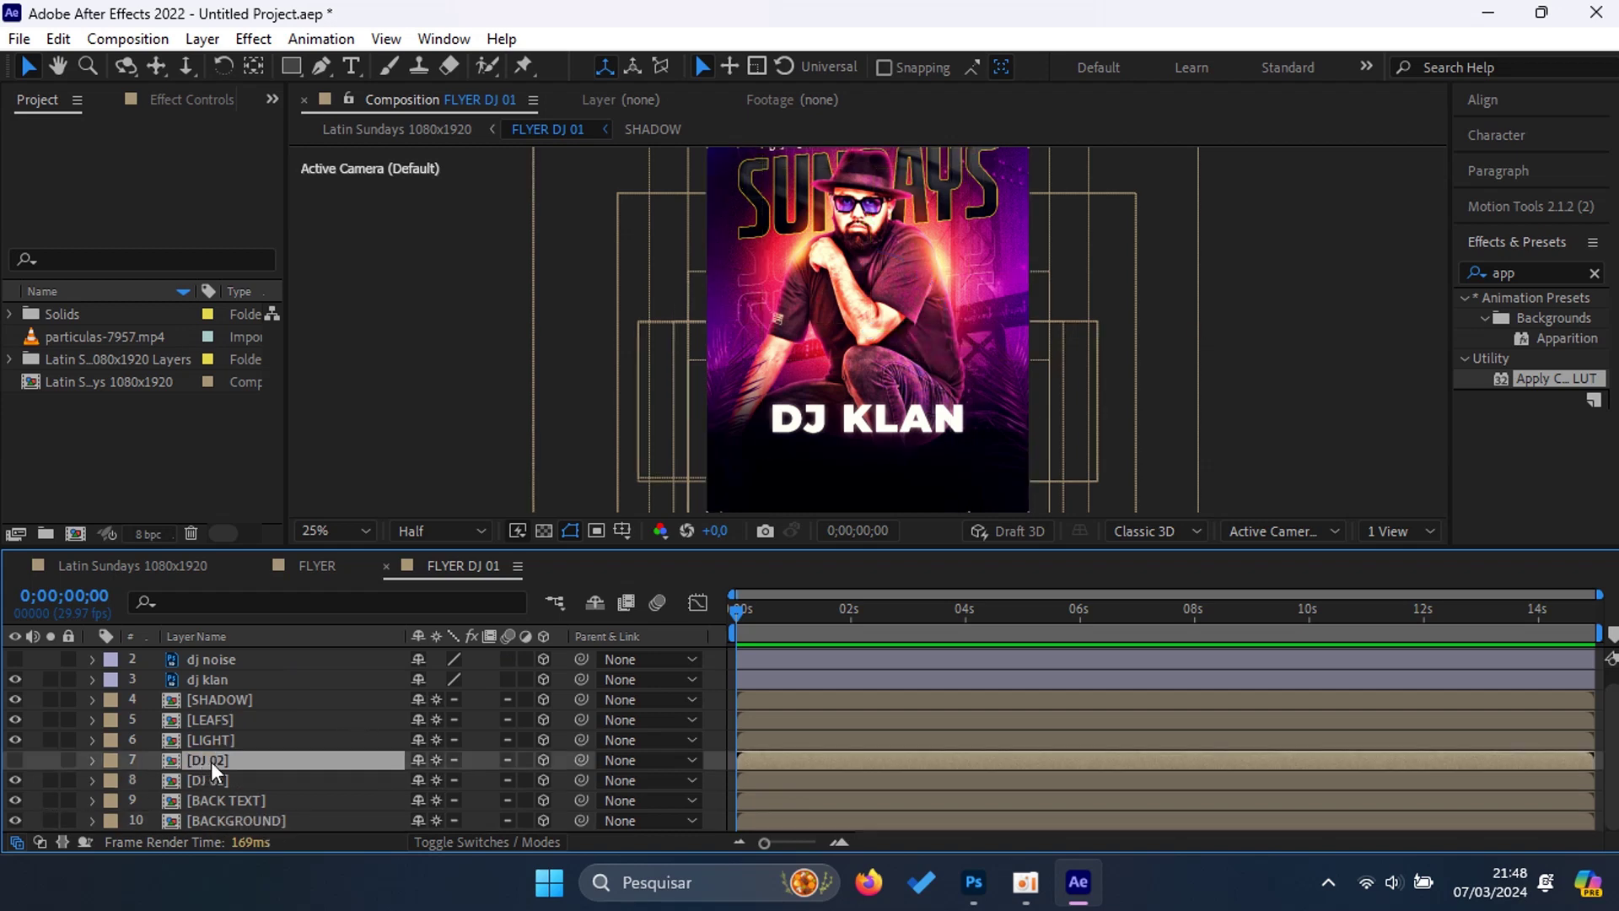
pyautogui.moveTo(235, 760); pyautogui.dragTo(256, 691)
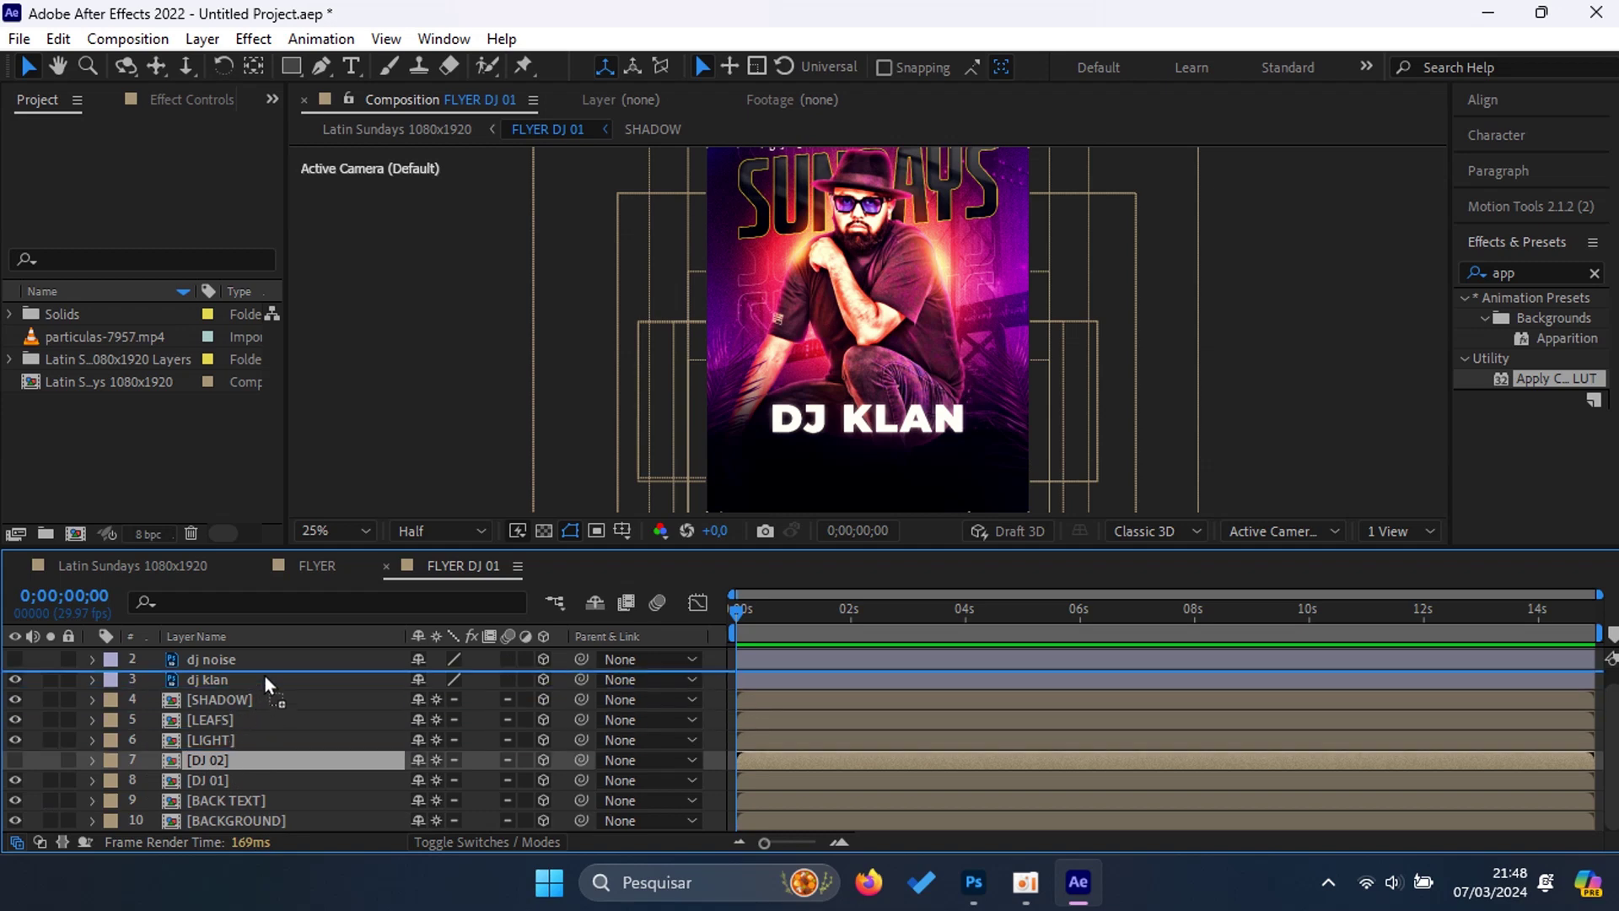
pyautogui.moveTo(257, 692); pyautogui.dragTo(267, 670)
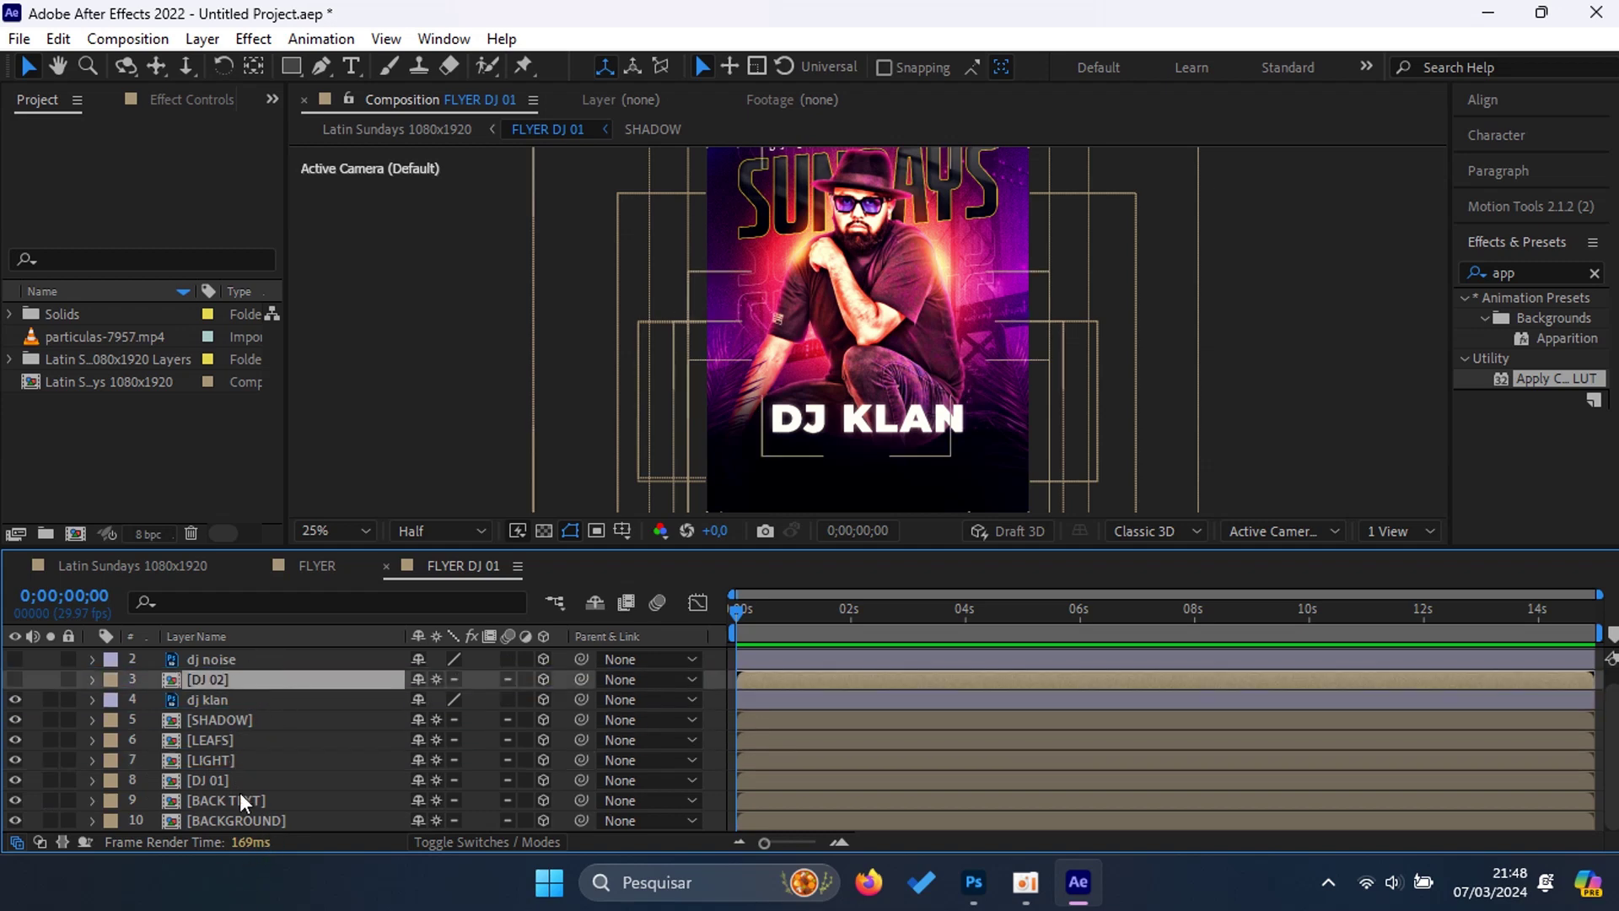
pyautogui.scroll(1, 243, 698)
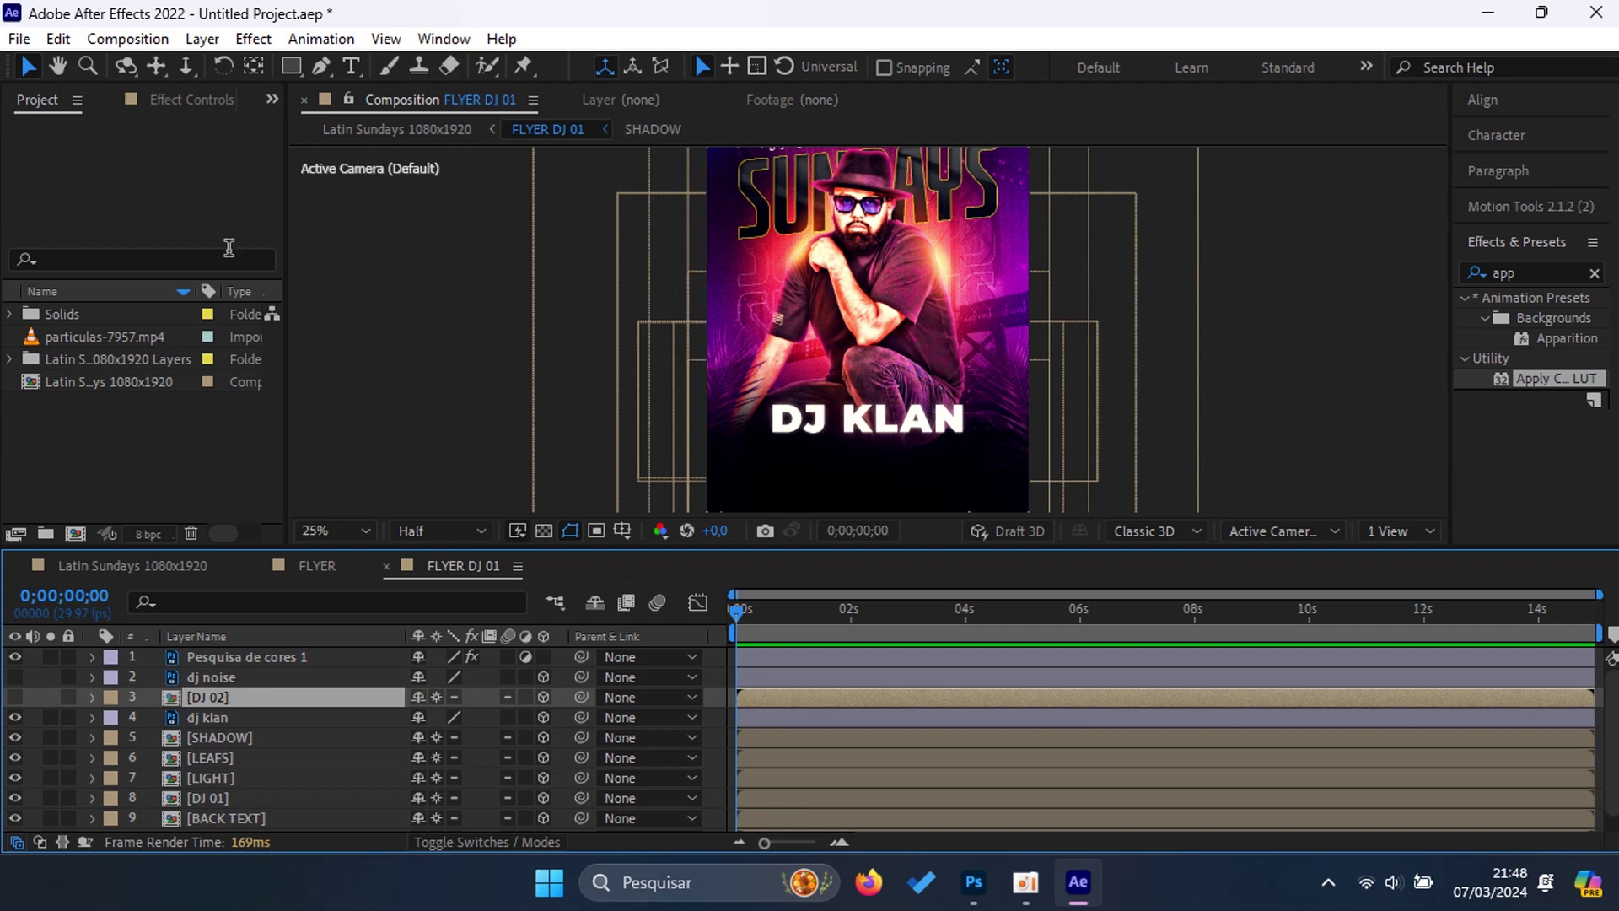
# Step: Select all layers from dj klan down to BACKGROUND
pyautogui.click(205, 718)
pyautogui.scroll(-1, 211, 727)
pyautogui.click(257, 823)
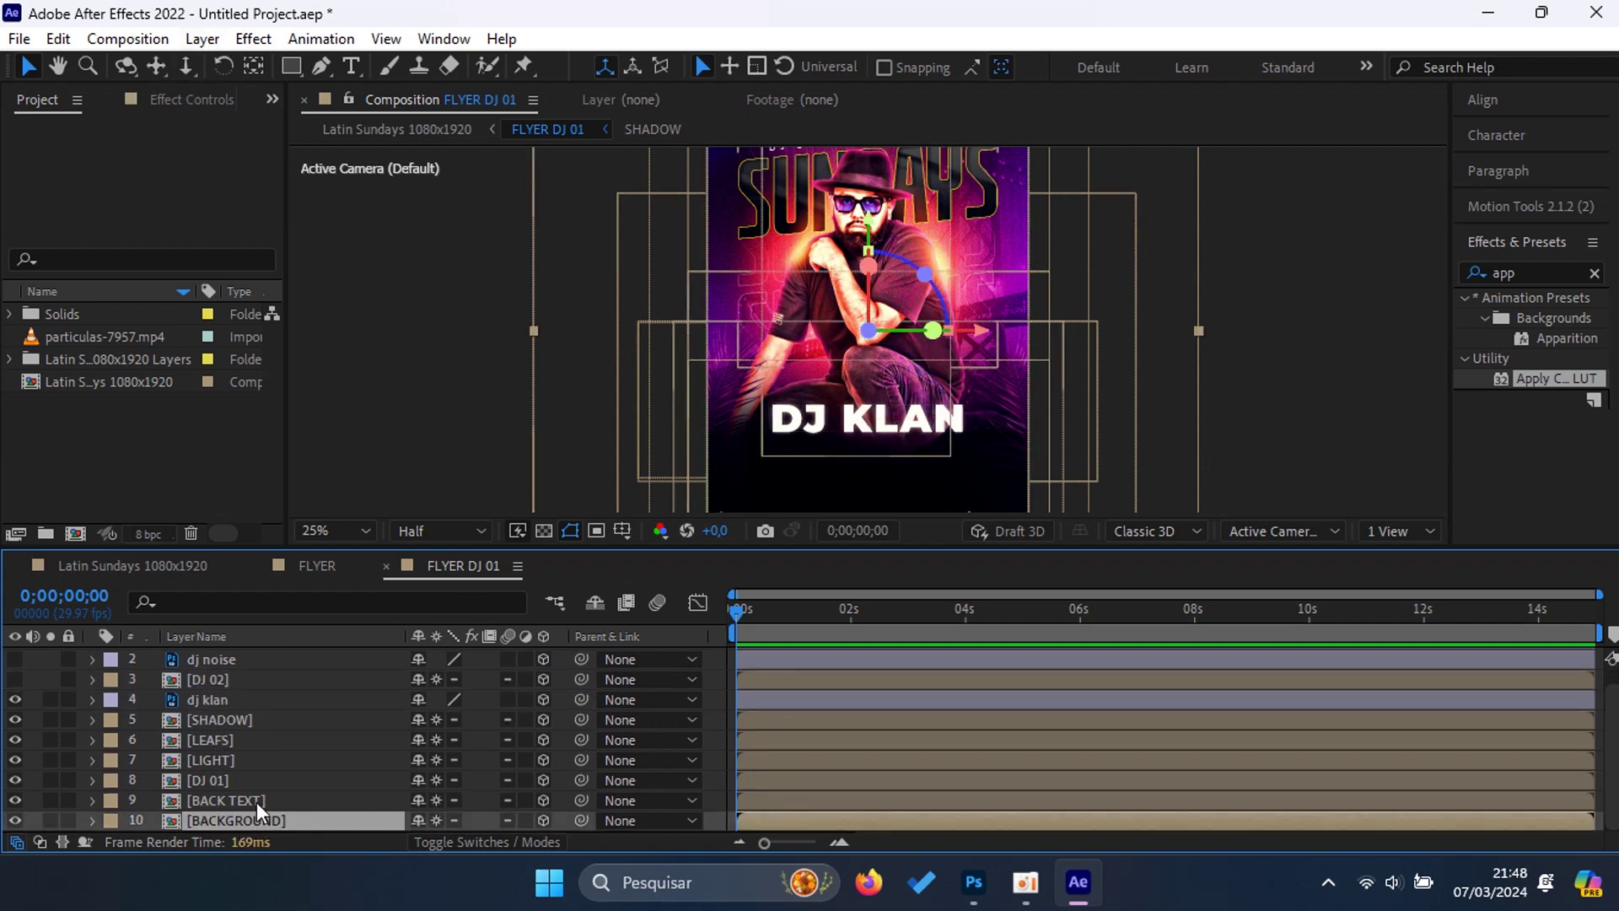
pyautogui.click(256, 802)
pyautogui.click(222, 781)
pyautogui.click(228, 761)
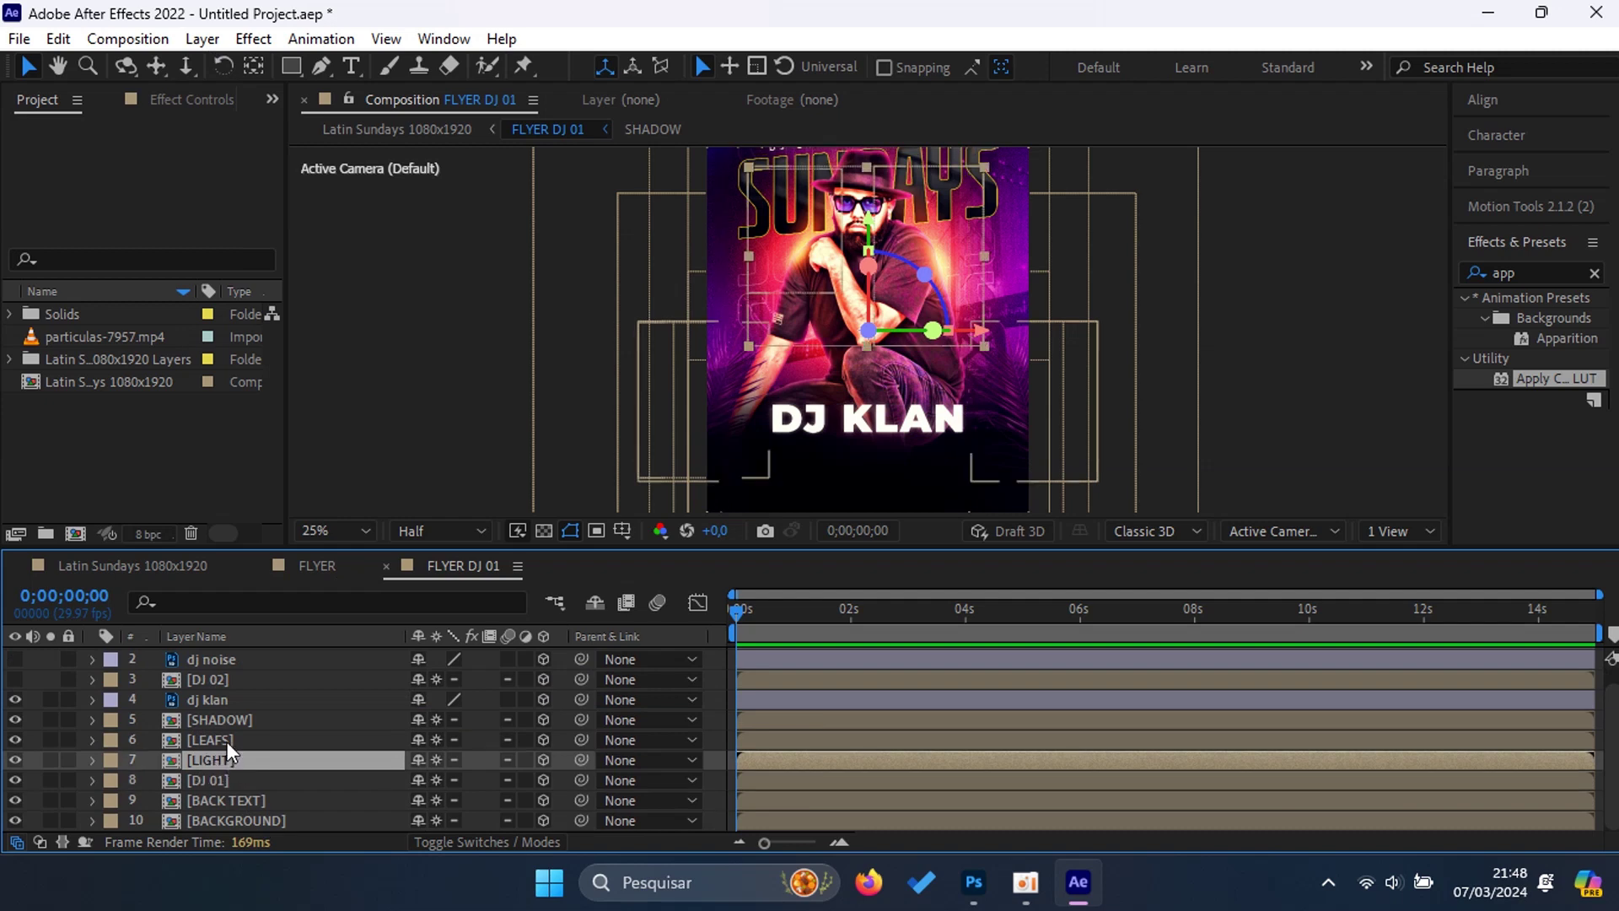
pyautogui.click(226, 741)
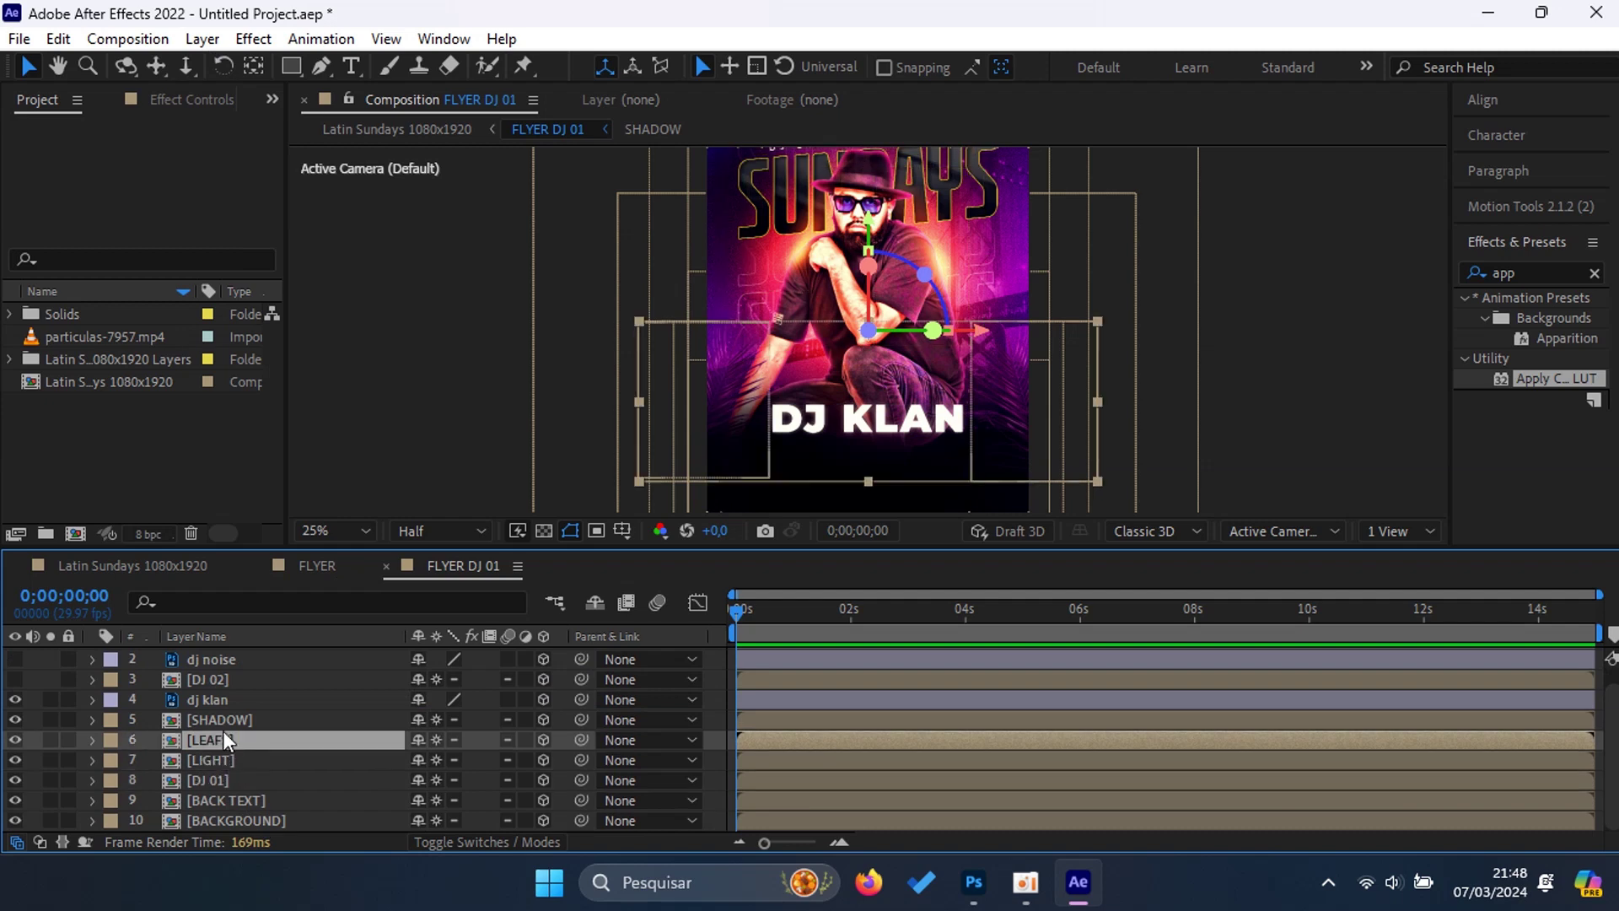
pyautogui.click(230, 722)
pyautogui.click(216, 703)
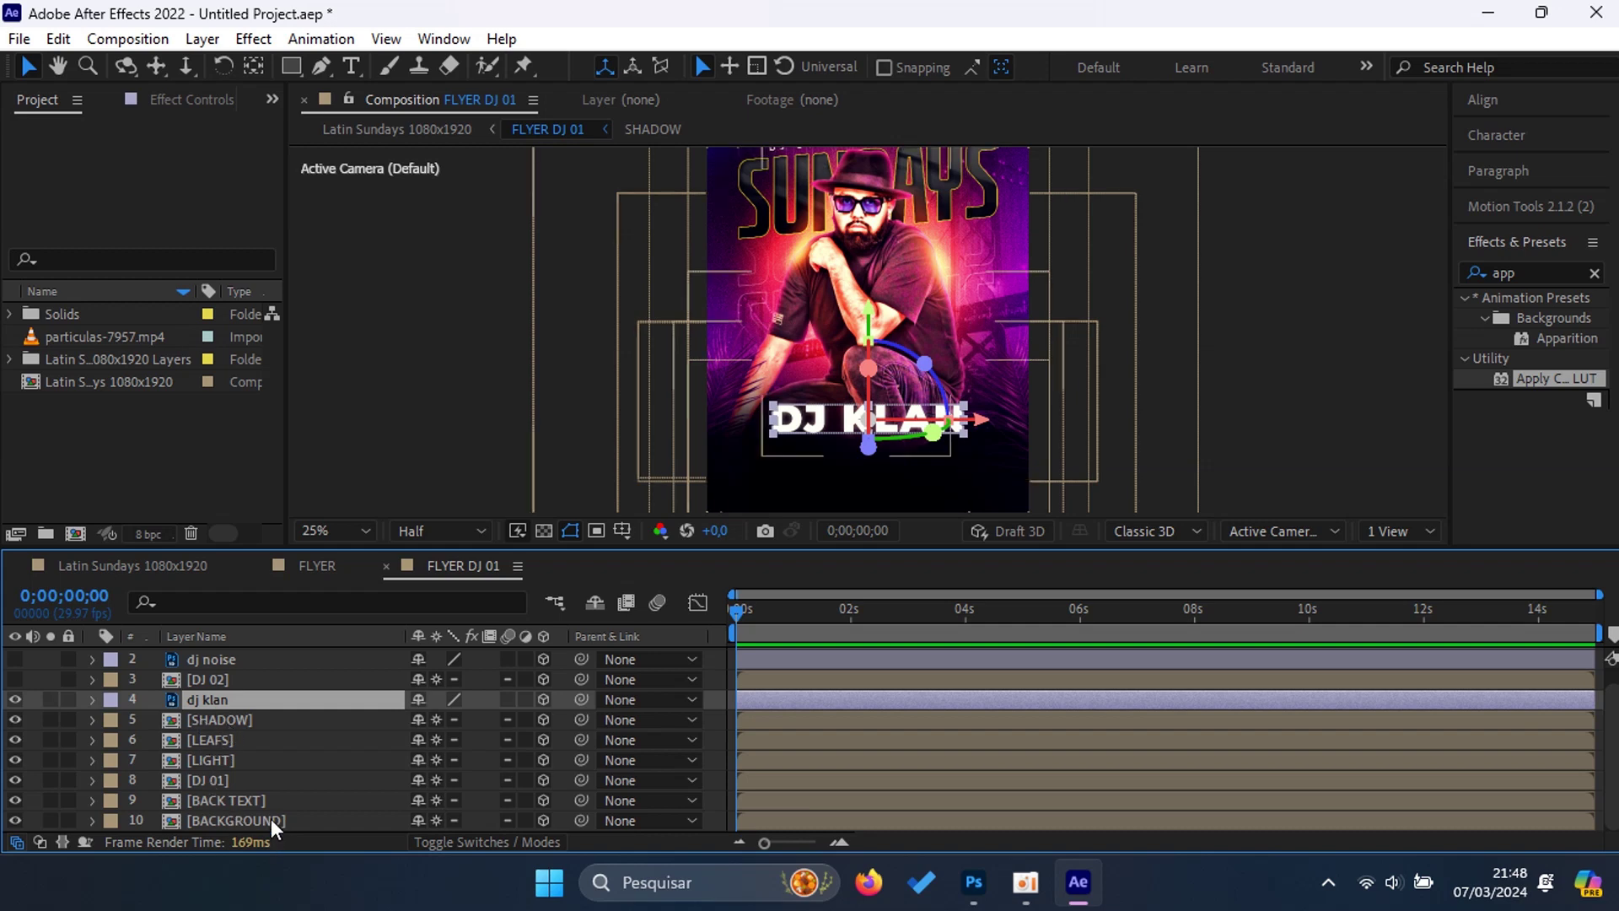
pyautogui.click(261, 821)
pyautogui.keyDown('shift'); pyautogui.click(225, 700); pyautogui.keyUp('shift')
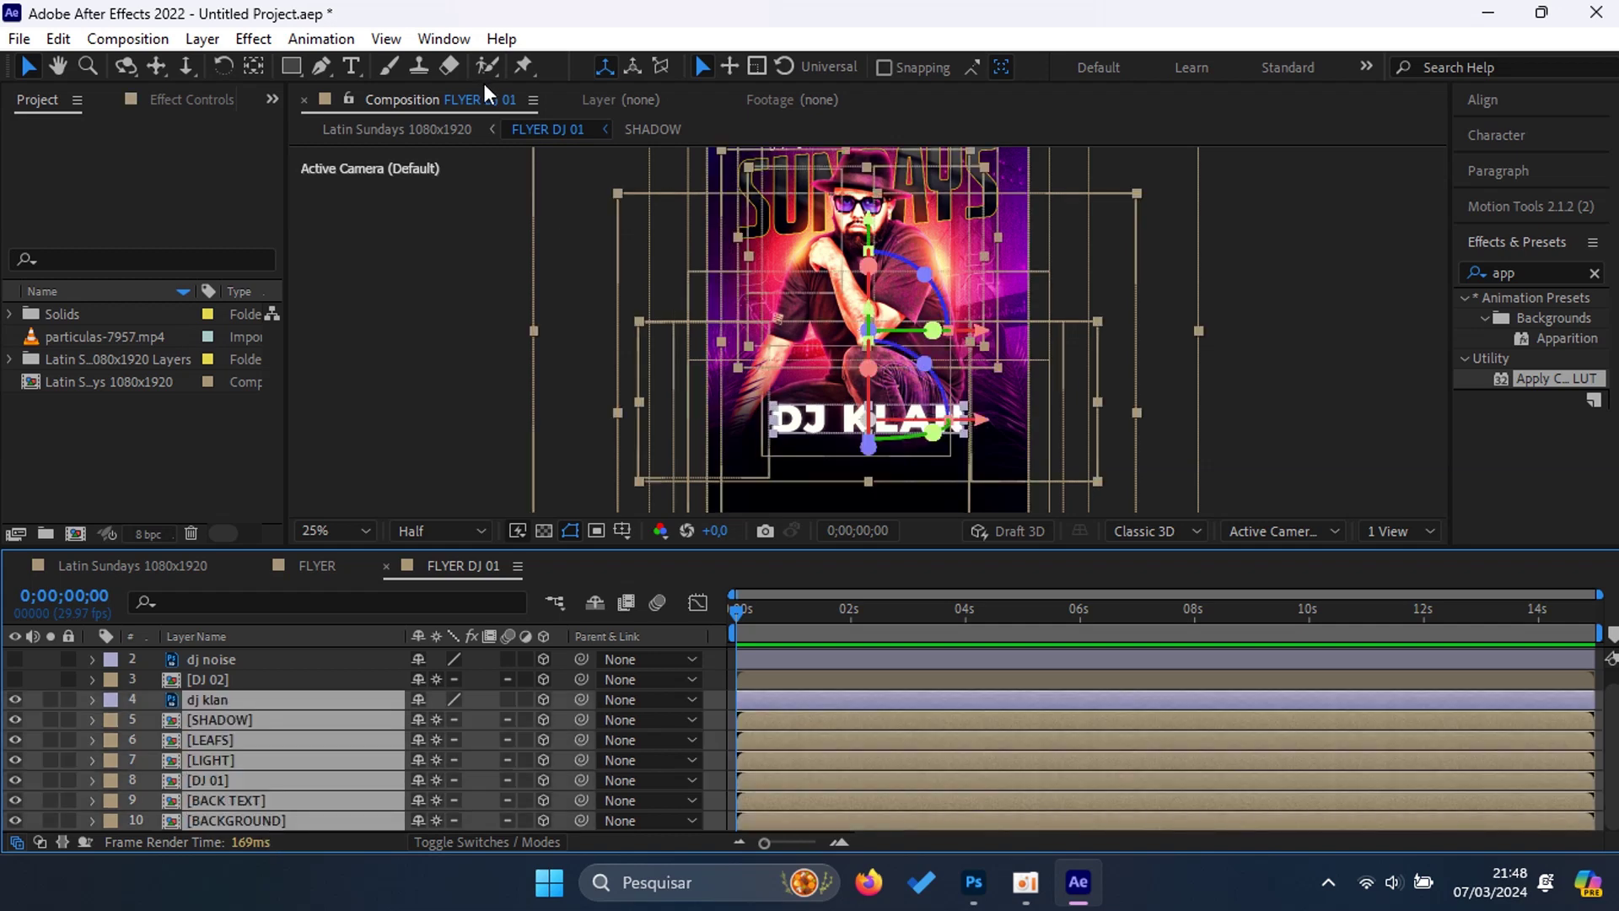
pyautogui.click(451, 44)
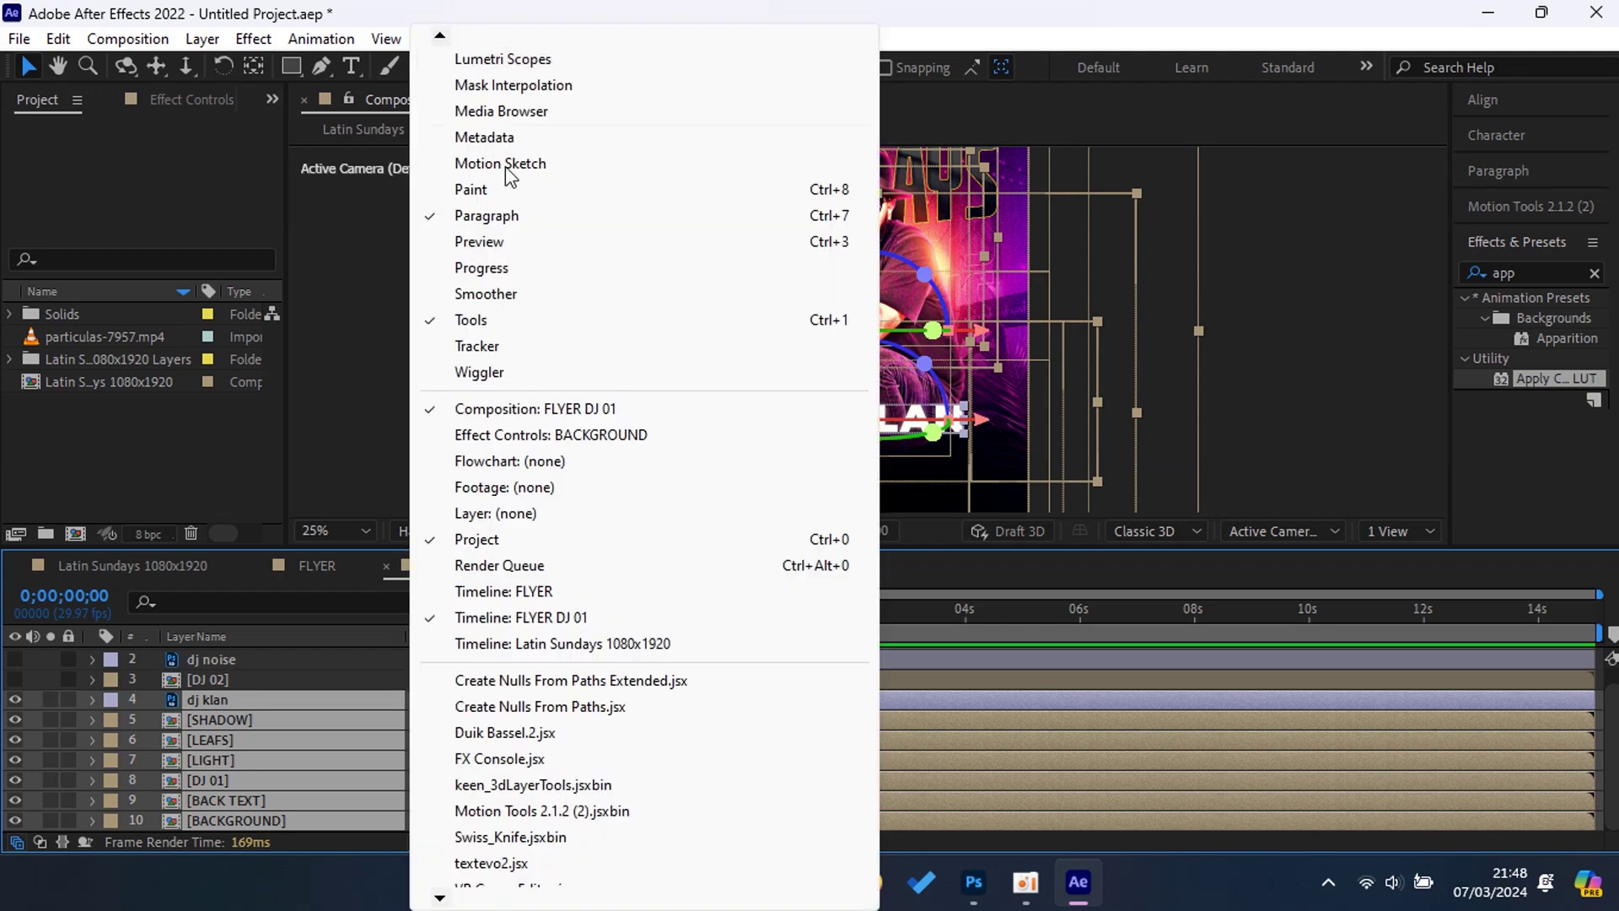
# Step: Run Swiss_Knife's Parallax 3D on the selected layers with Far Z-Pos set to 3000
pyautogui.click(499, 837)
pyautogui.moveTo(1195, 552); pyautogui.dragTo(1147, 359)
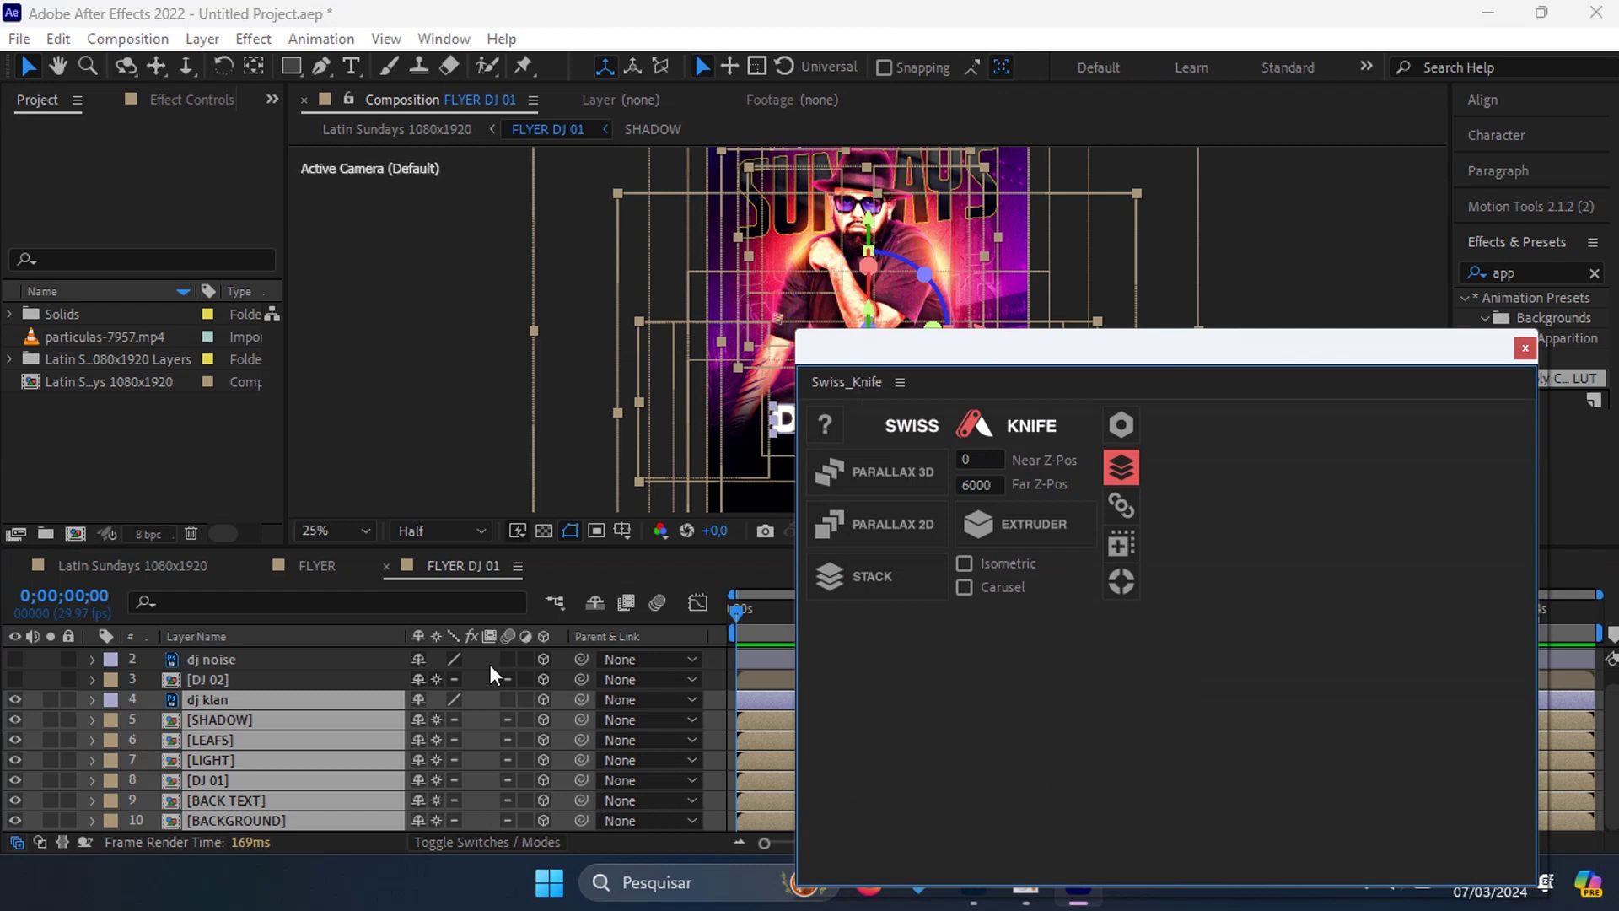
pyautogui.doubleClick(958, 489)
pyautogui.write('3000')
pyautogui.press('Return')
pyautogui.click(890, 472)
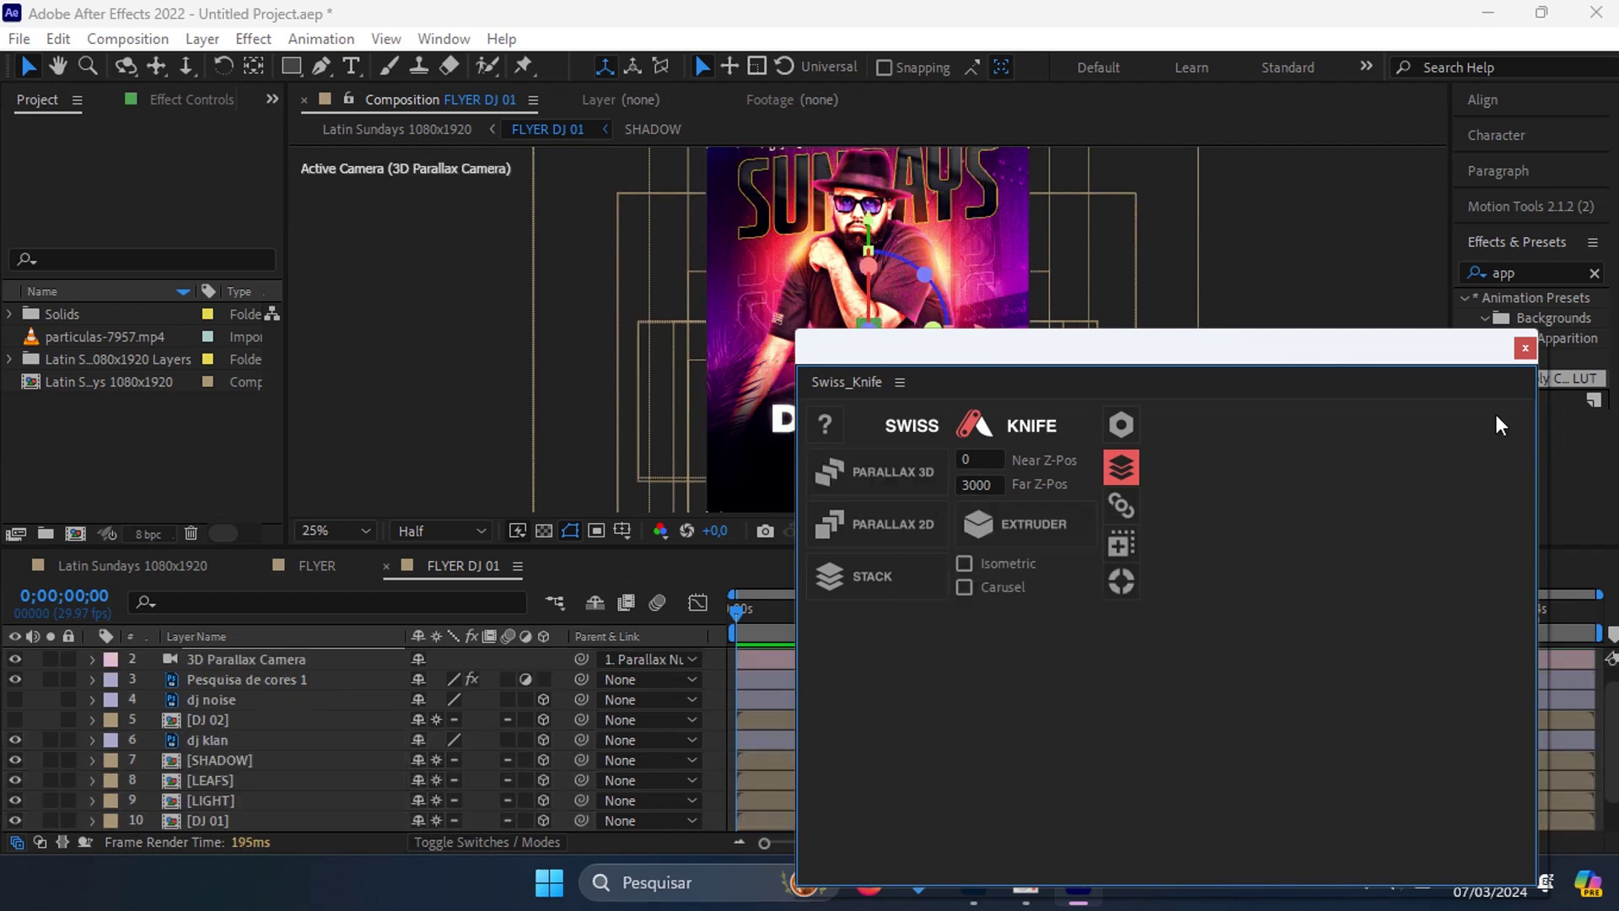
pyautogui.click(1522, 352)
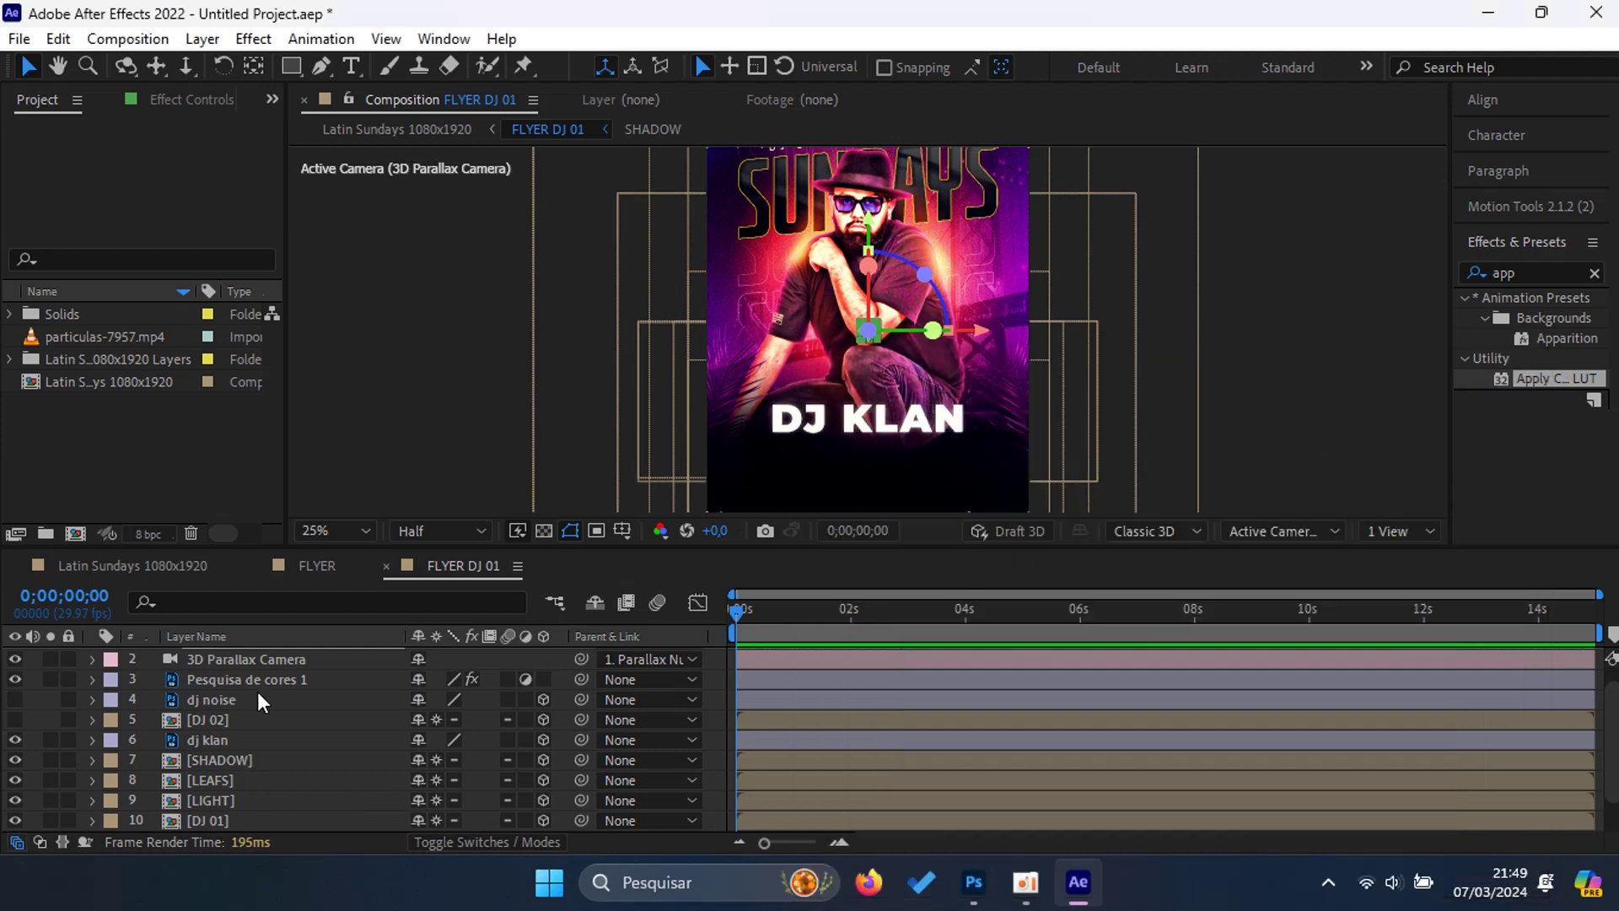
pyautogui.click(280, 663)
pyautogui.scroll(1, 280, 663)
# Step: Add Parallax Null Position keyframes at 0s and about 1s
pyautogui.click(262, 661)
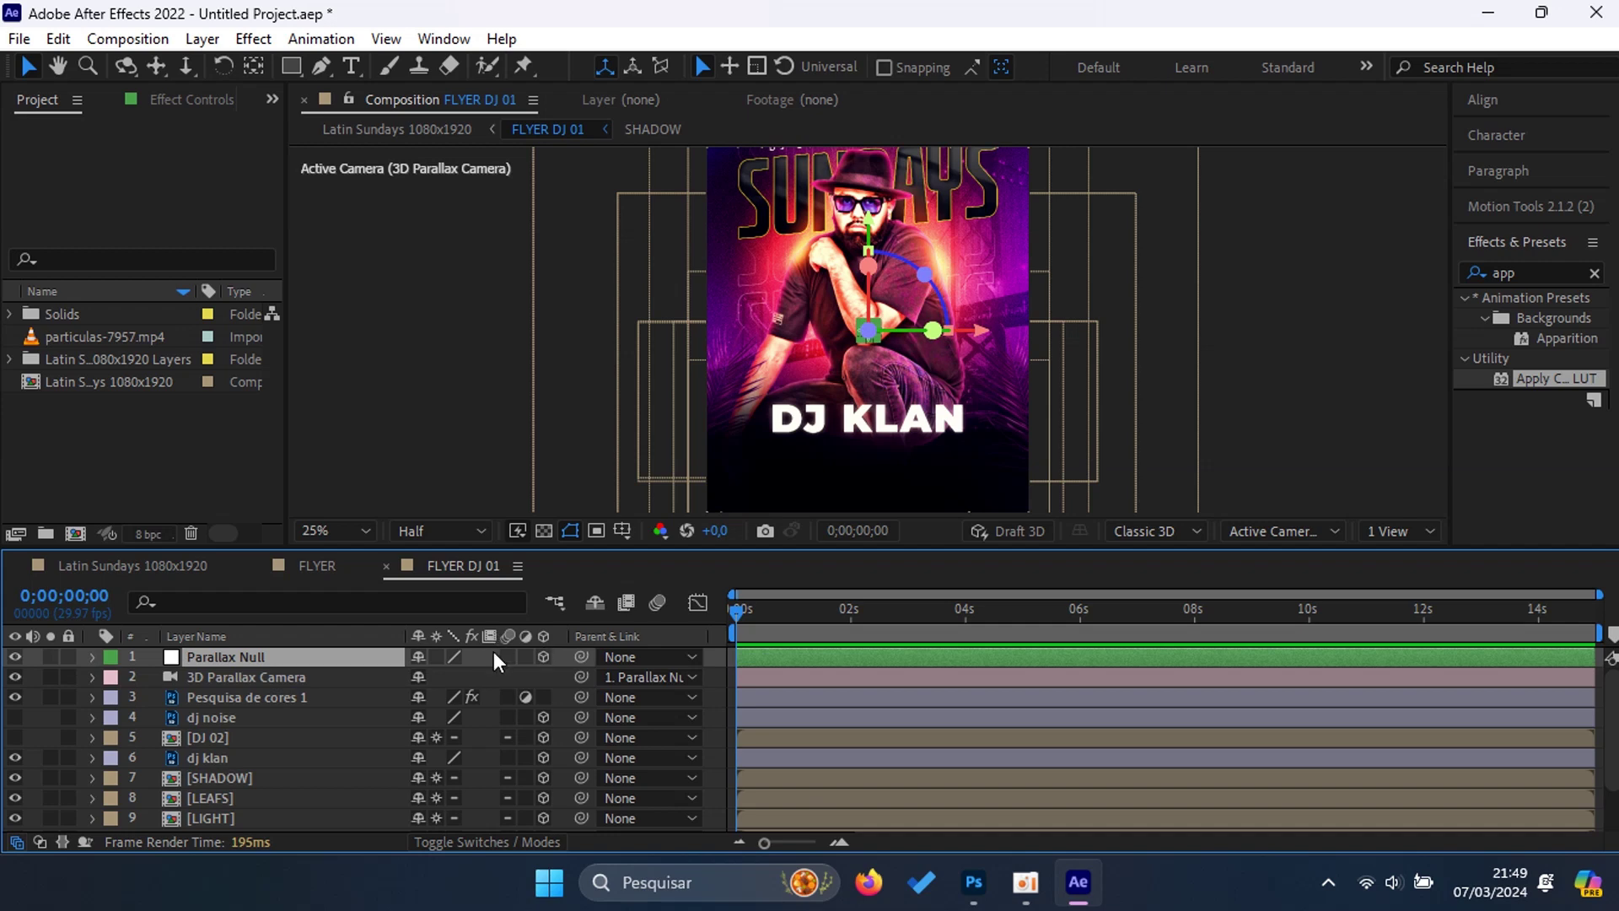
pyautogui.press('p')
pyautogui.click(152, 677)
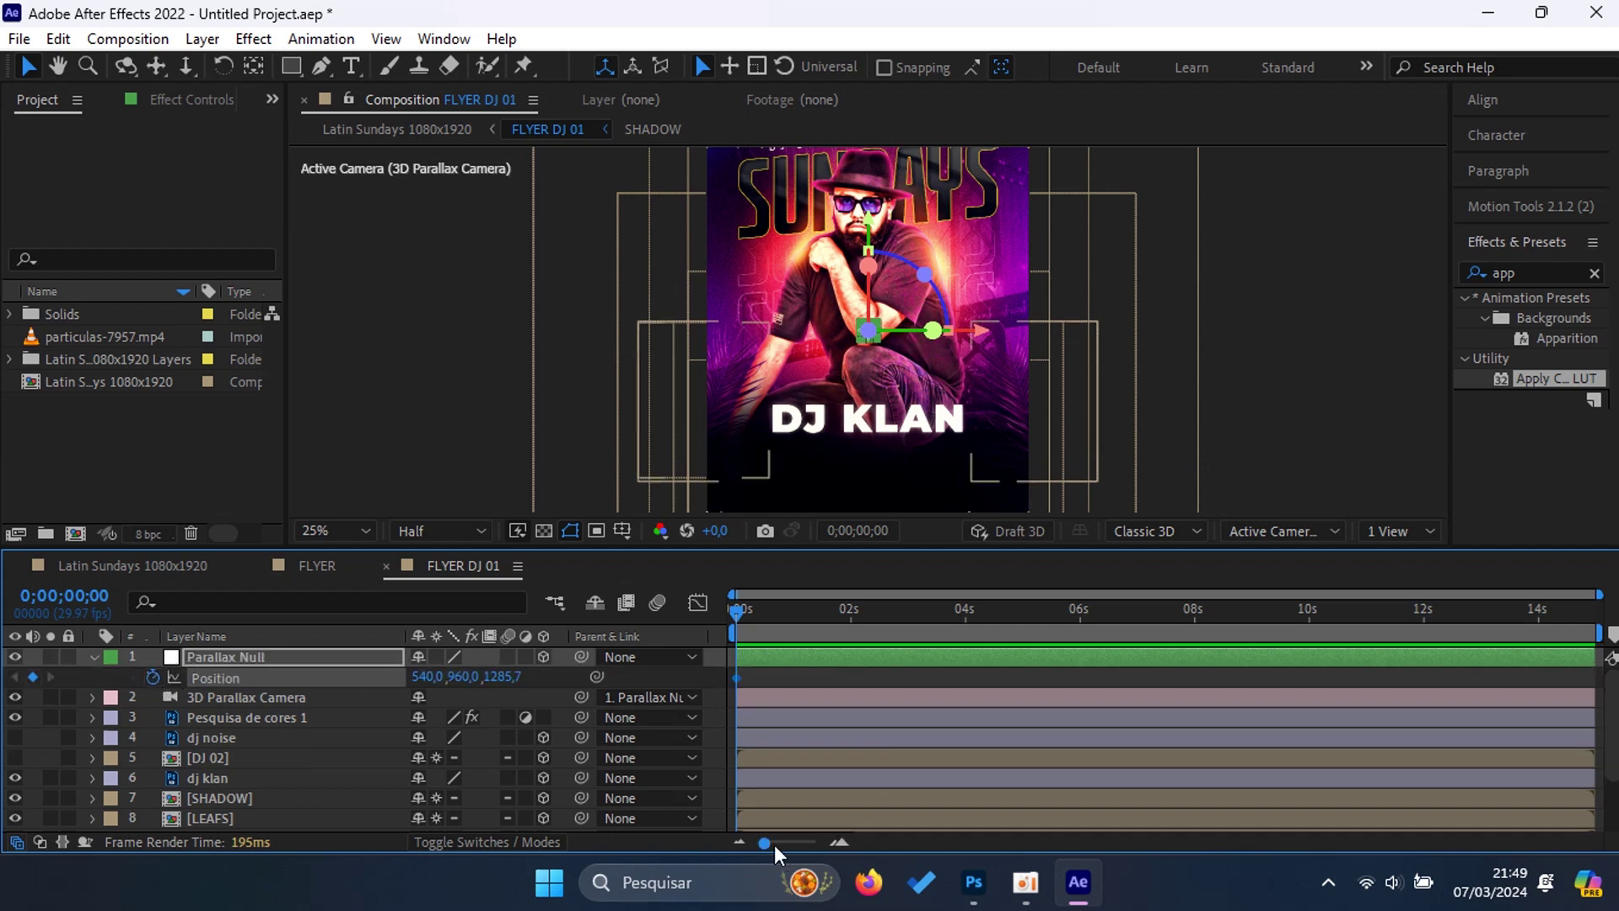
pyautogui.moveTo(774, 845); pyautogui.dragTo(781, 844)
pyautogui.moveTo(739, 610); pyautogui.dragTo(823, 611)
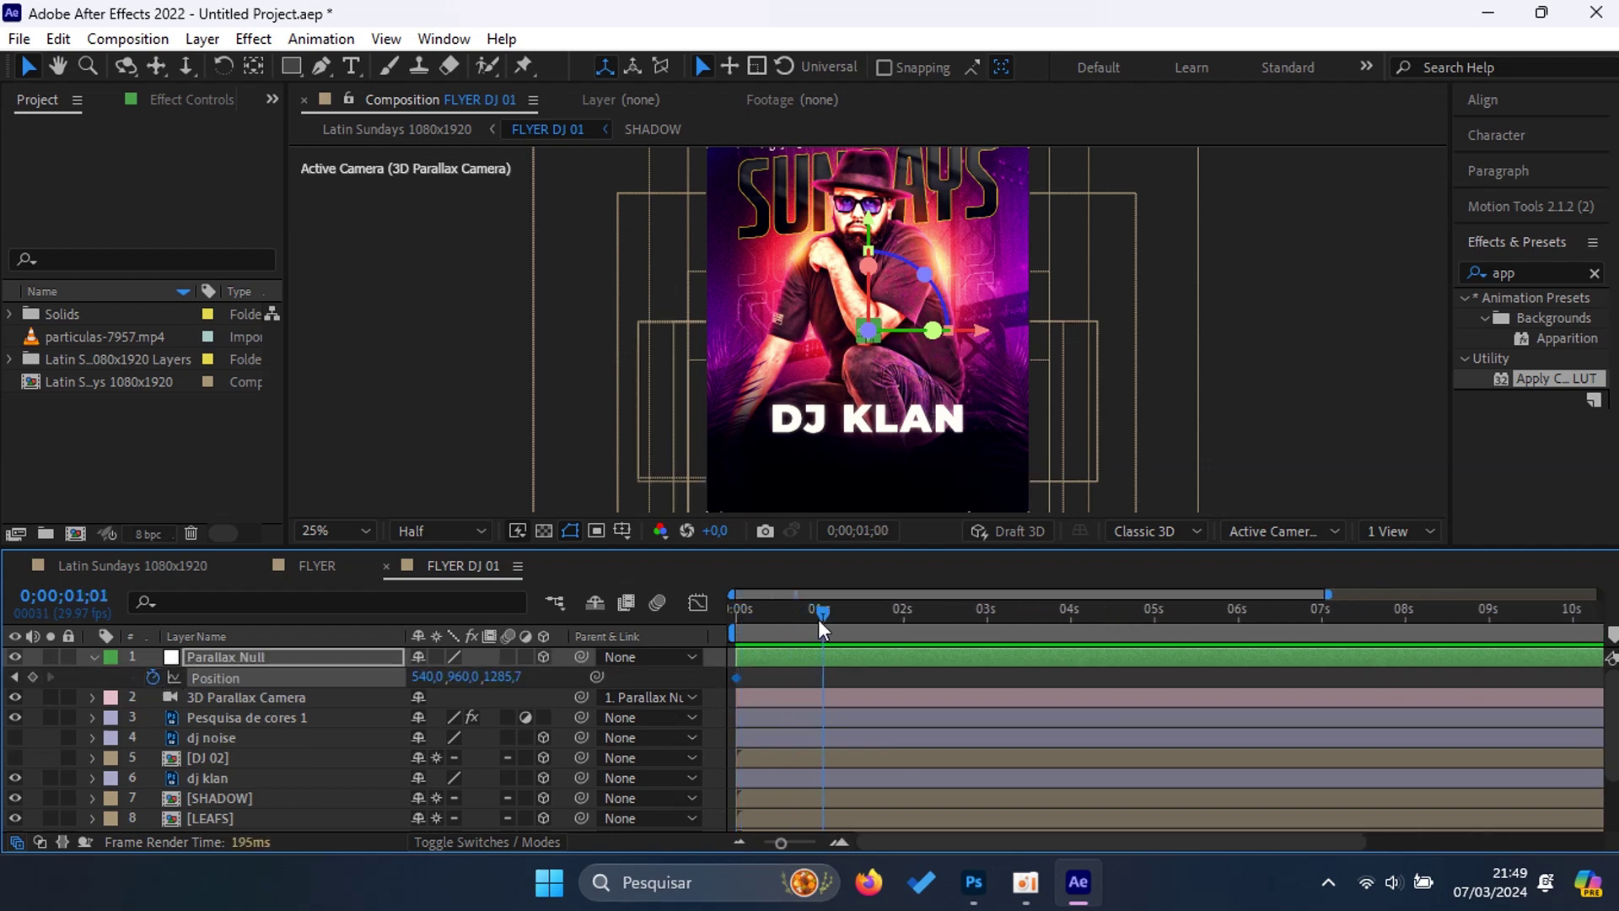
pyautogui.click(34, 676)
# Step: Set the null's starting Z position at 0s to 971,7
pyautogui.press('Home')
pyautogui.moveTo(808, 621); pyautogui.dragTo(823, 632)
pyautogui.moveTo(516, 676); pyautogui.dragTo(653, 669)
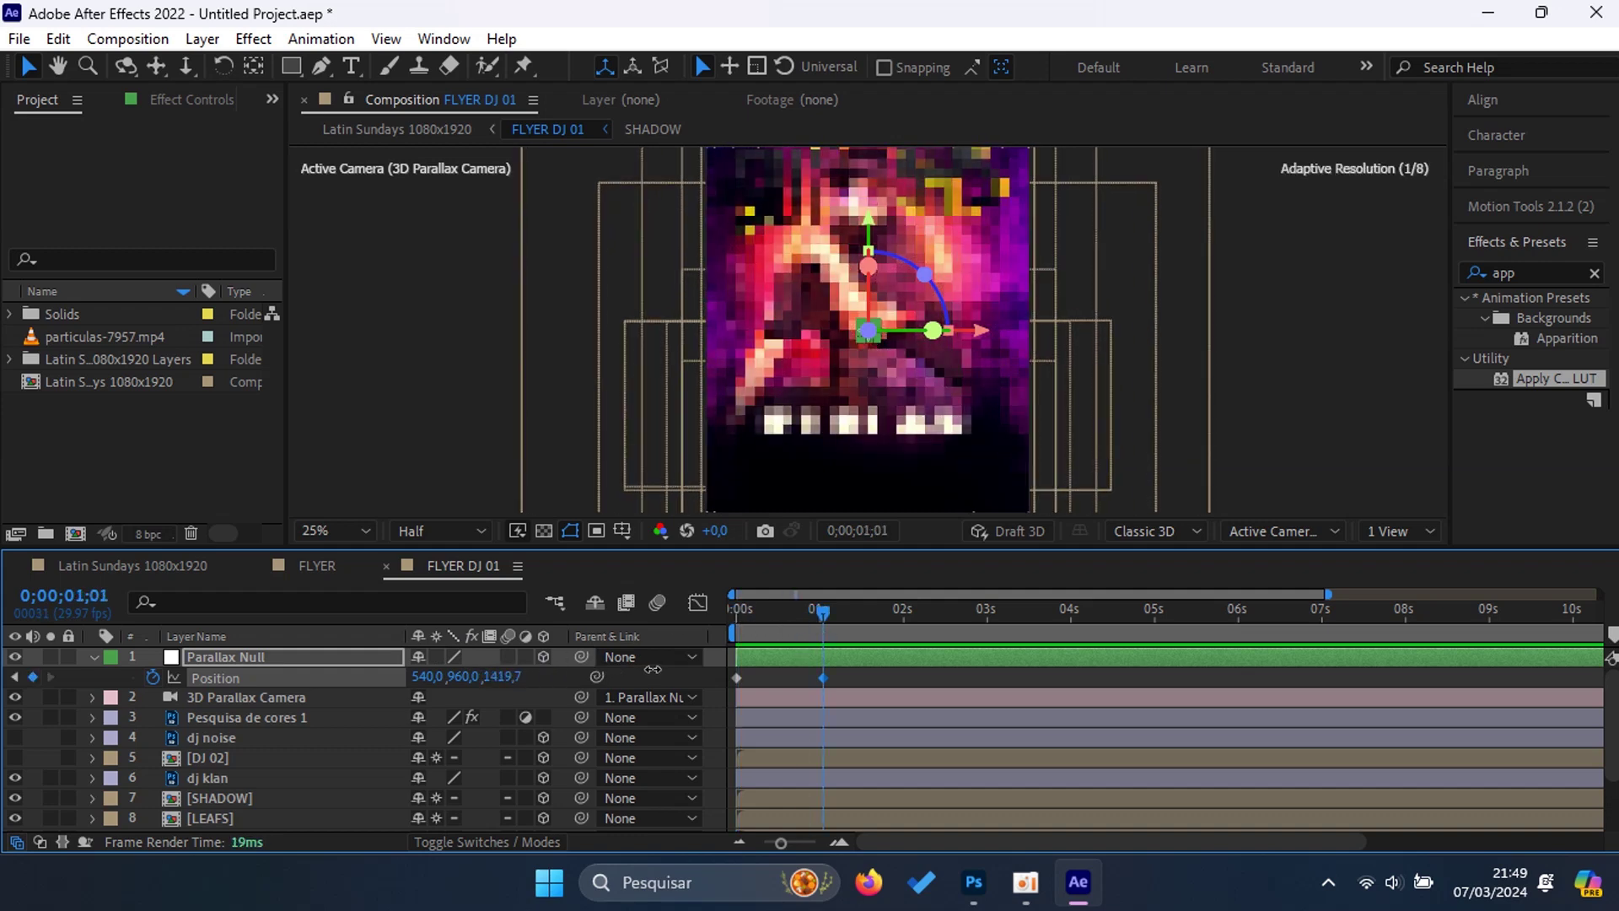
pyautogui.hotkey('ctrl', 'z')
pyautogui.moveTo(818, 612); pyautogui.dragTo(713, 614)
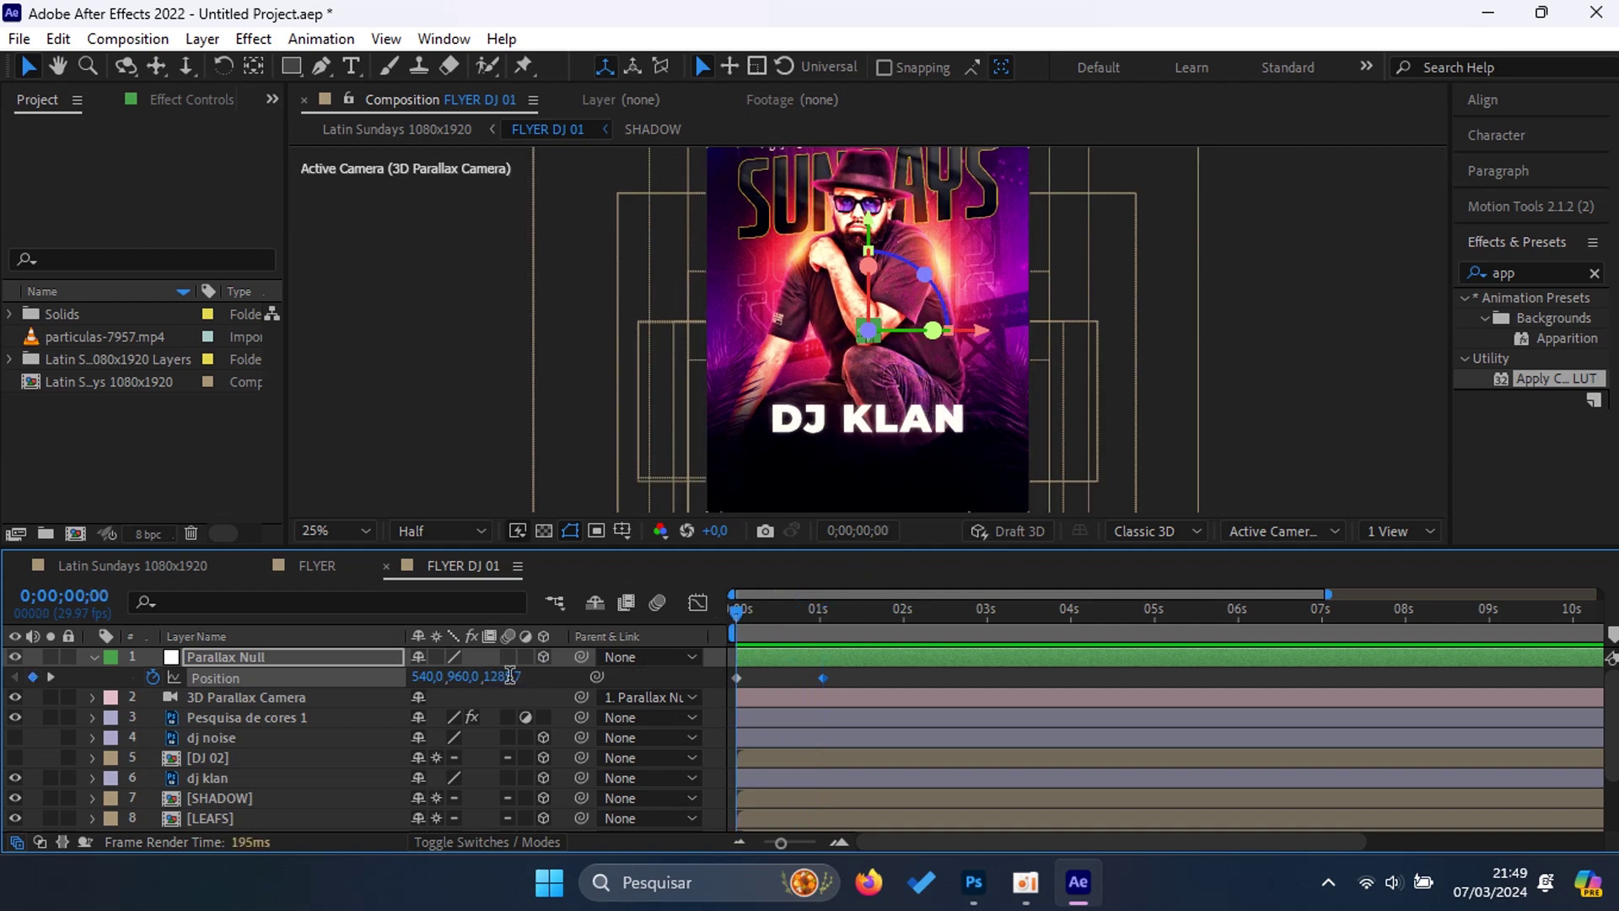
pyautogui.click(786, 675)
pyautogui.moveTo(498, 677); pyautogui.dragTo(180, 675)
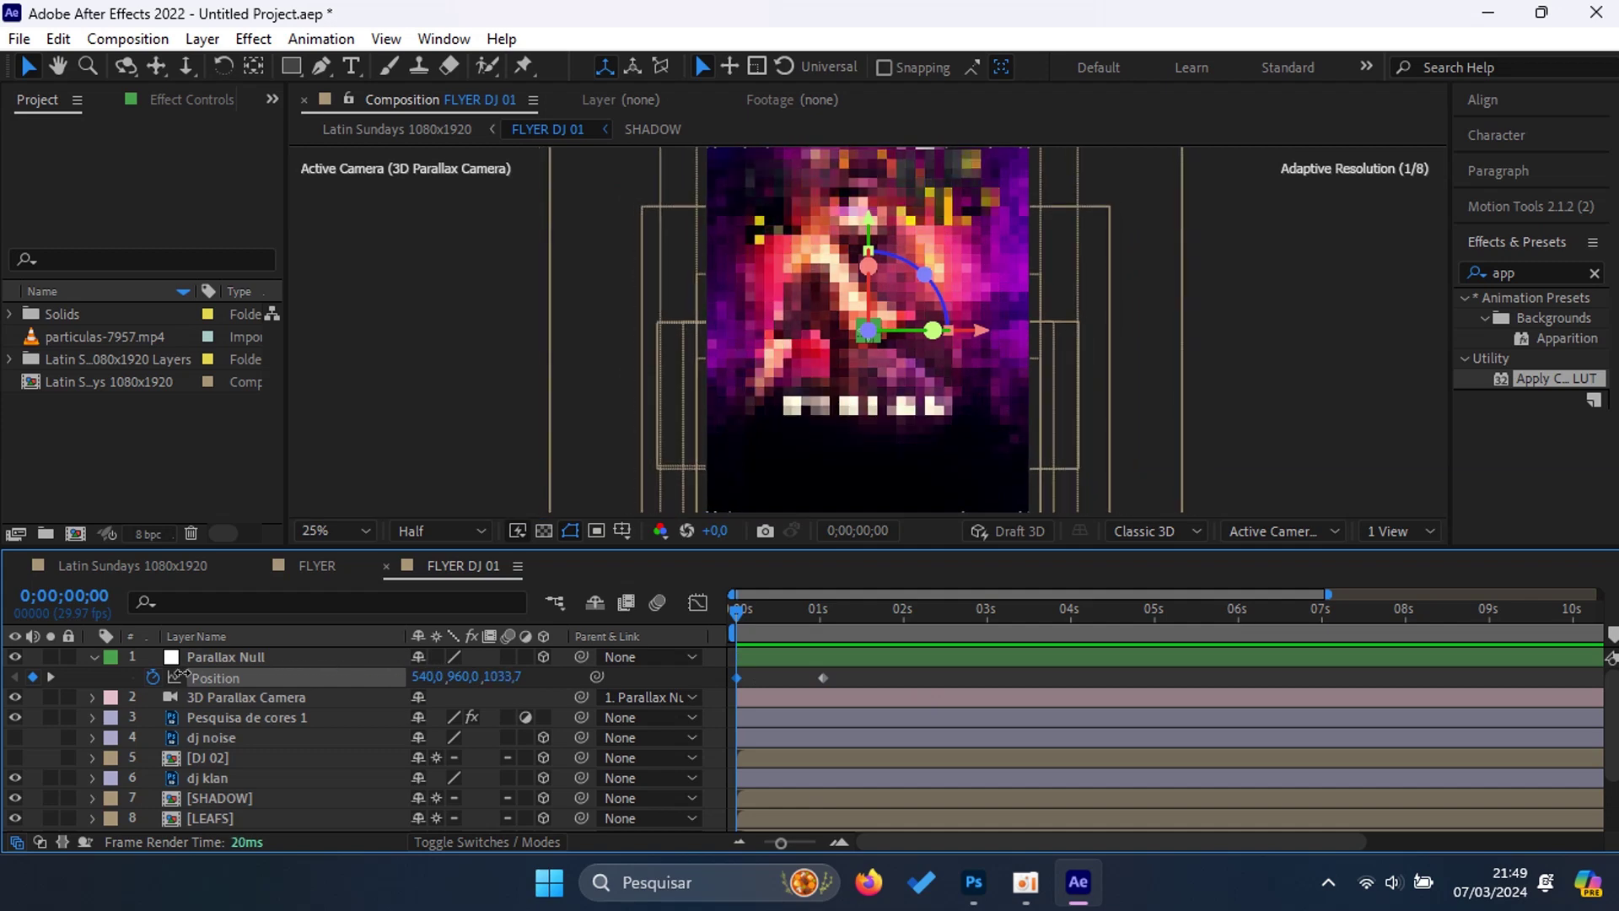
pyautogui.moveTo(179, 675); pyautogui.dragTo(127, 671)
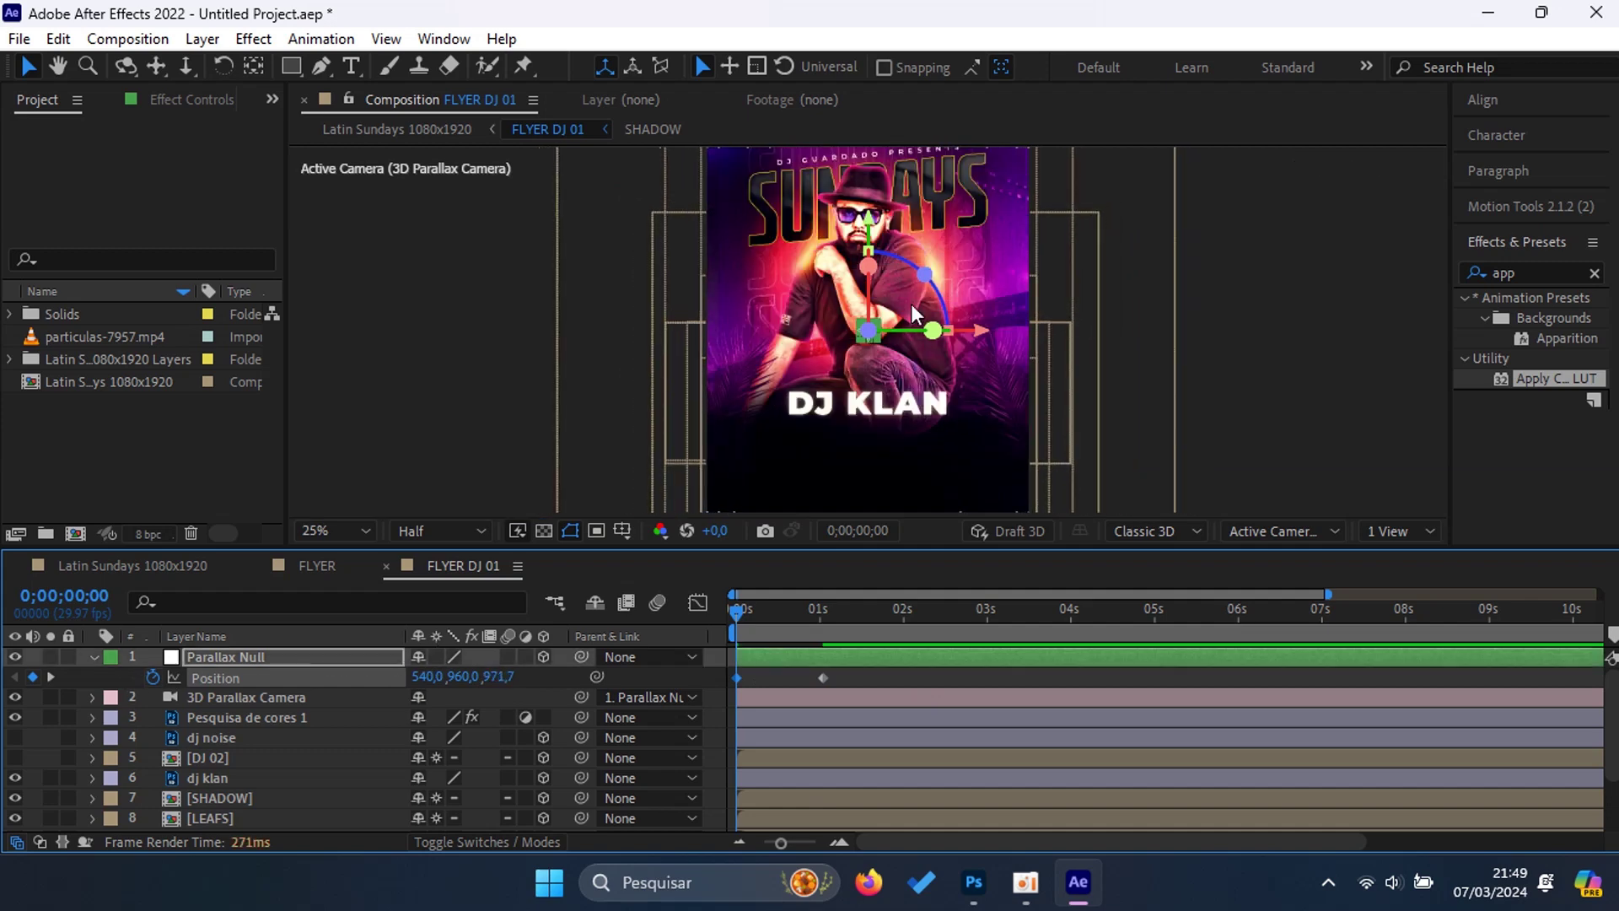
# Step: Scale the BACKGROUND layer up to 299,4%
pyautogui.press(',')
pyautogui.scroll(-2, 245, 808)
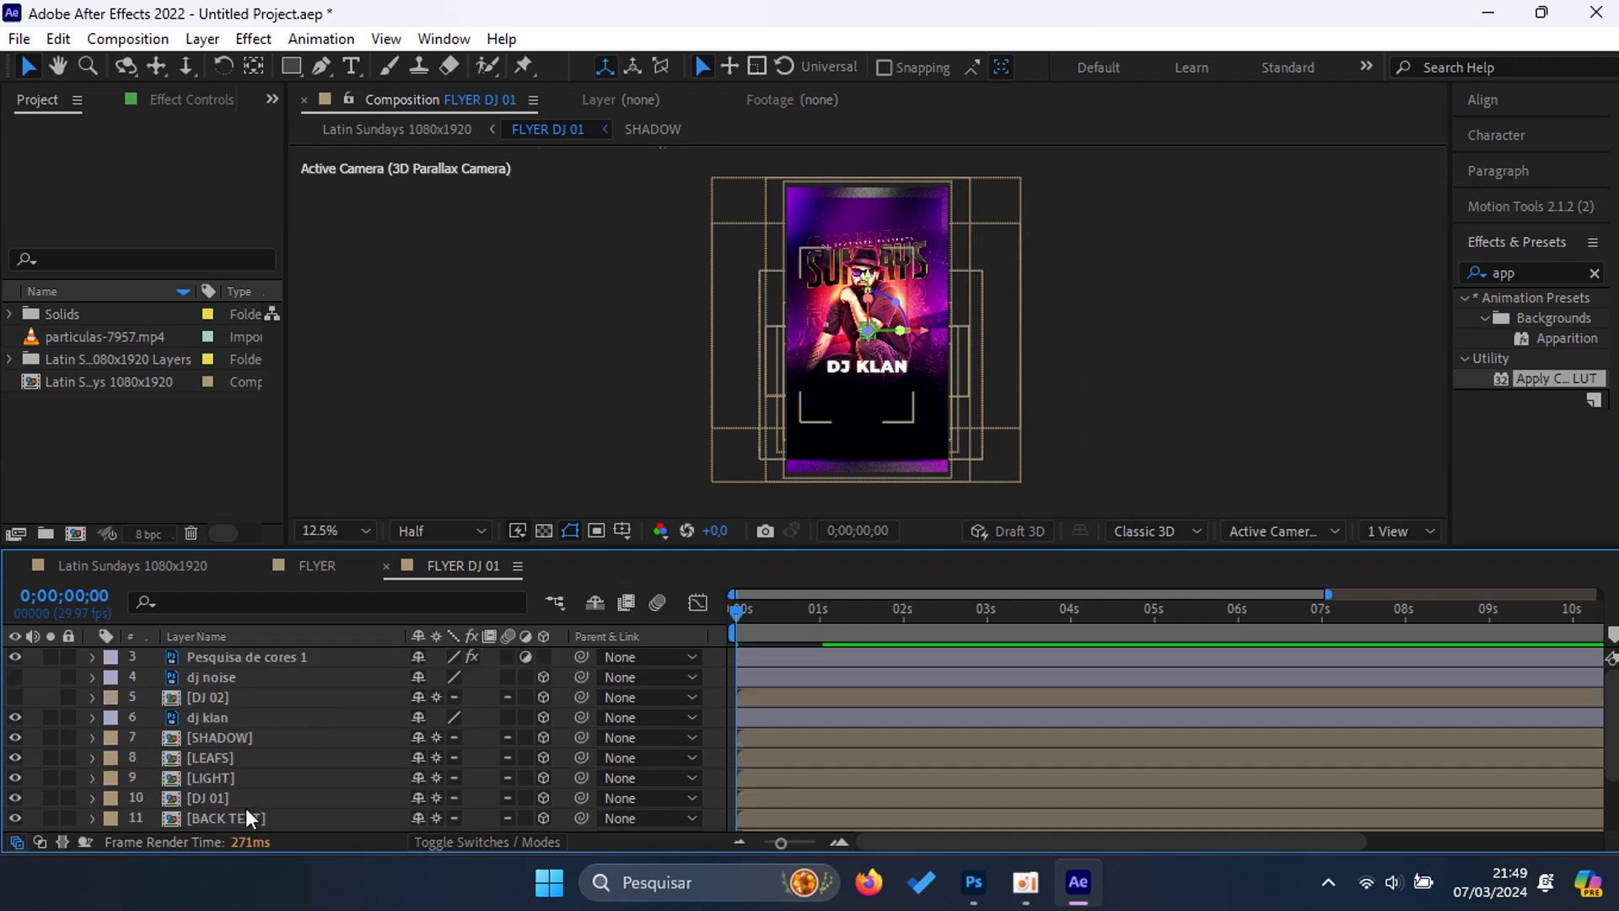
pyautogui.scroll(-1, 236, 815)
pyautogui.click(241, 814)
pyautogui.press('s')
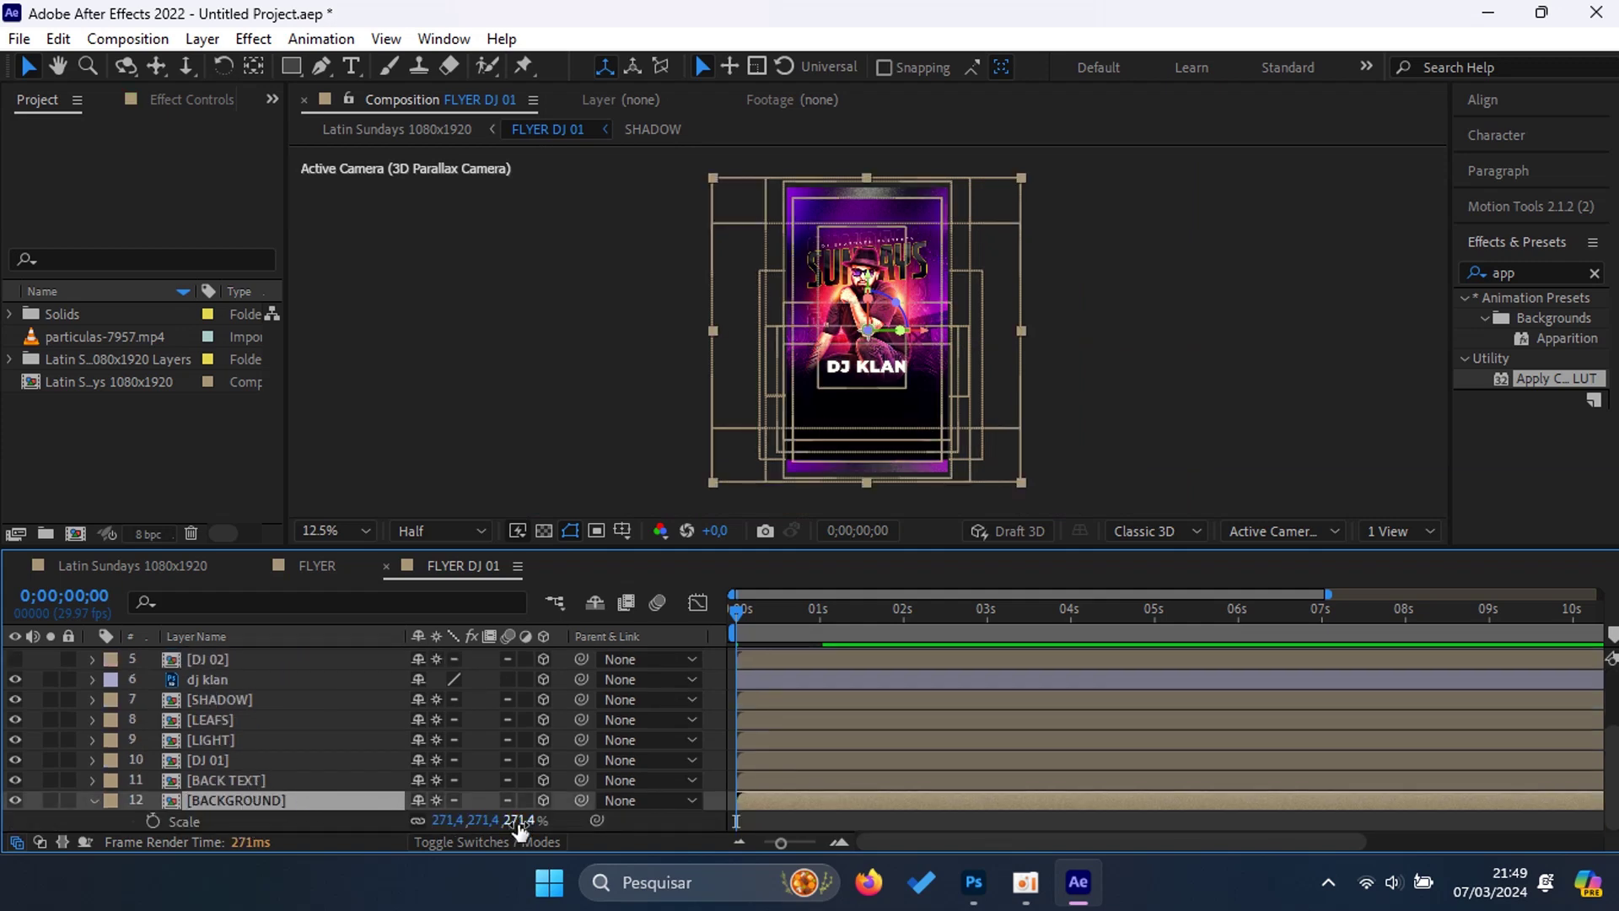
pyautogui.moveTo(518, 825); pyautogui.dragTo(543, 818)
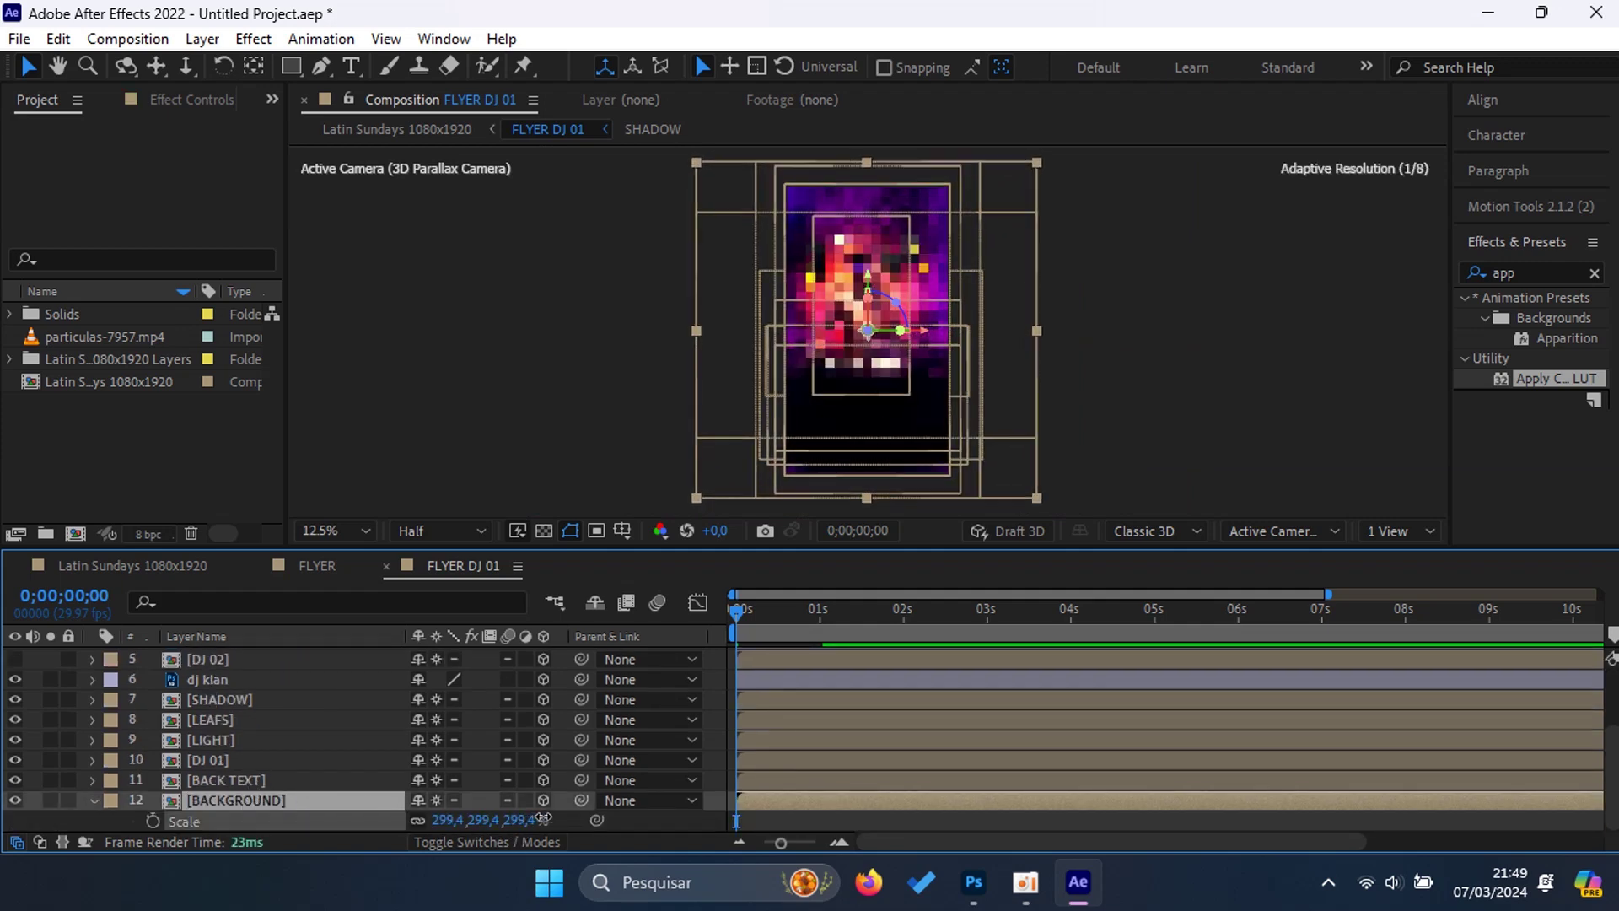
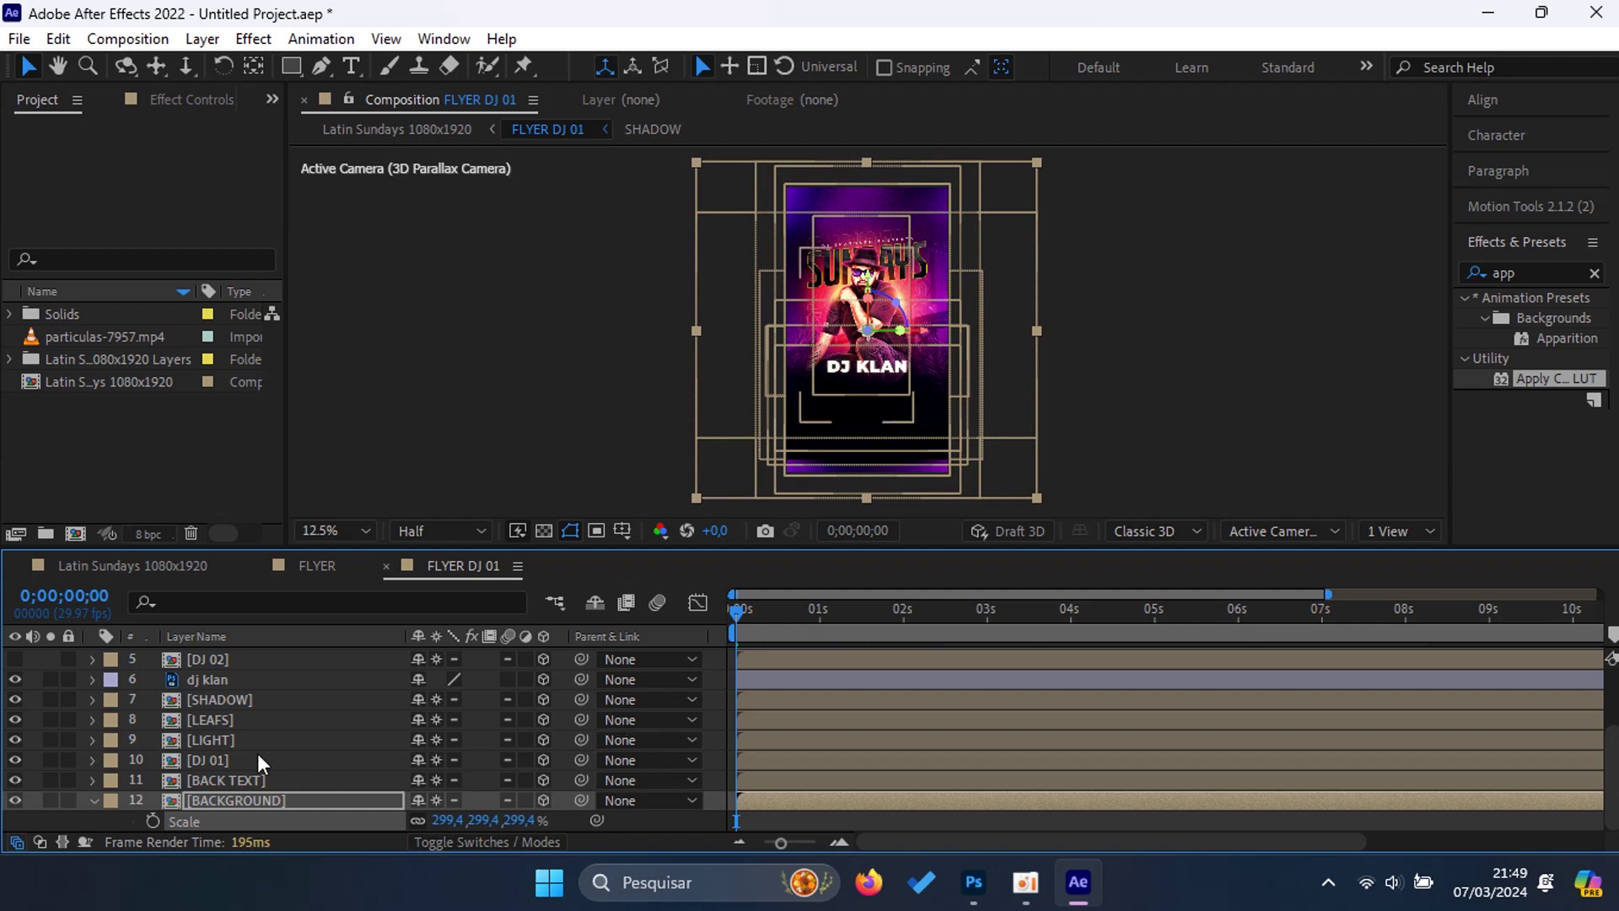
# Step: Scale the SHADOW layer up to 148.6%
pyautogui.click(238, 699)
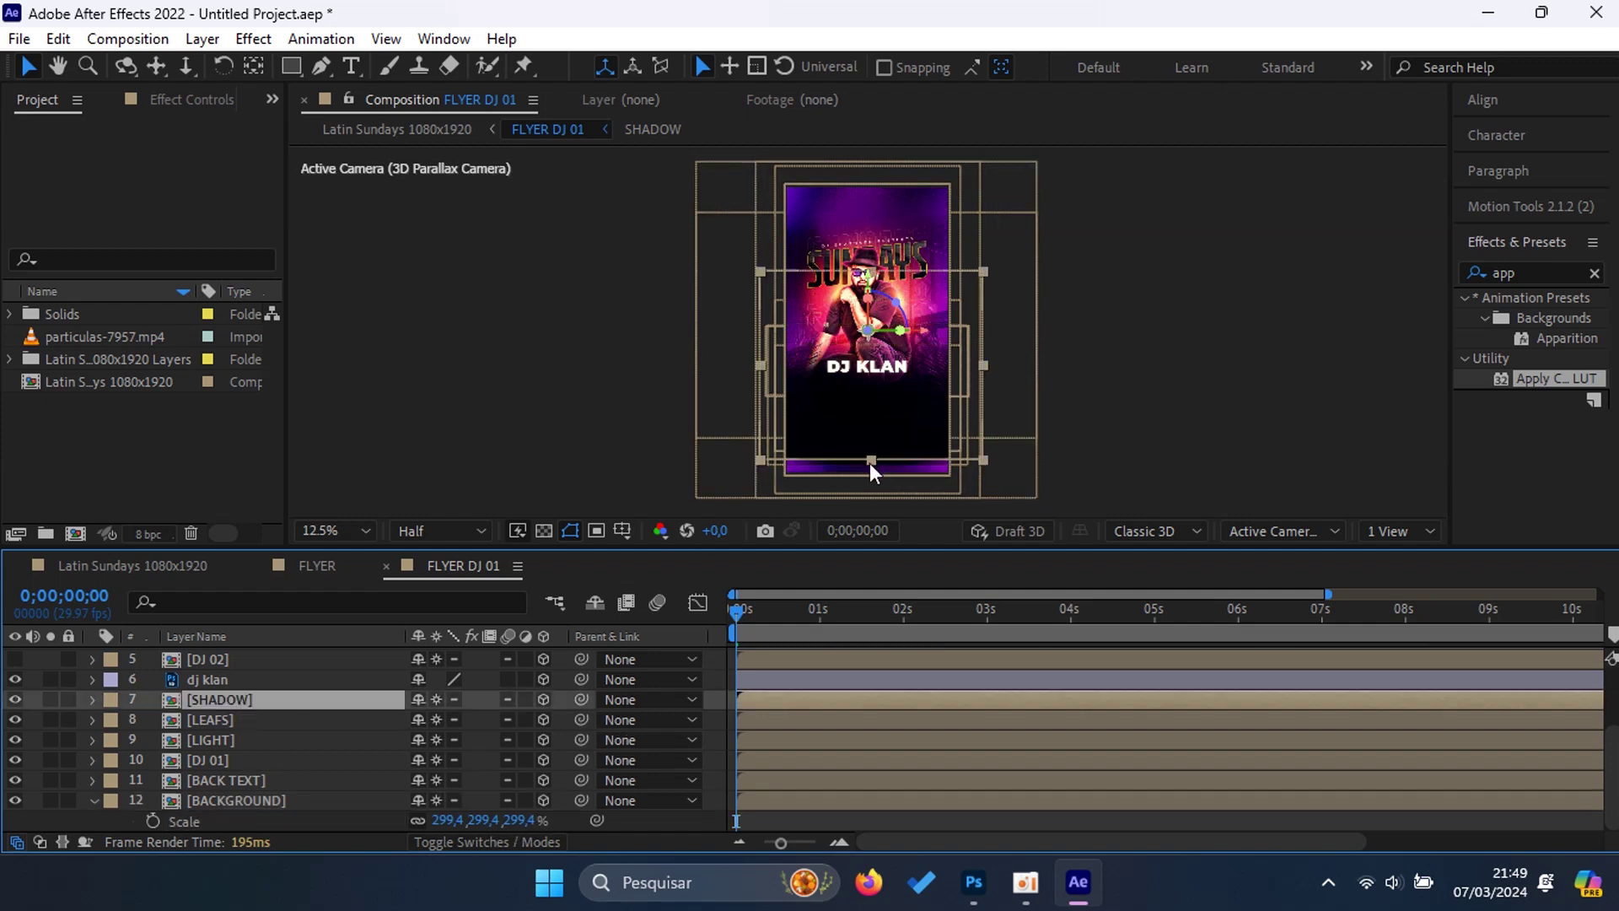
pyautogui.press('s')
pyautogui.moveTo(483, 721); pyautogui.dragTo(541, 717)
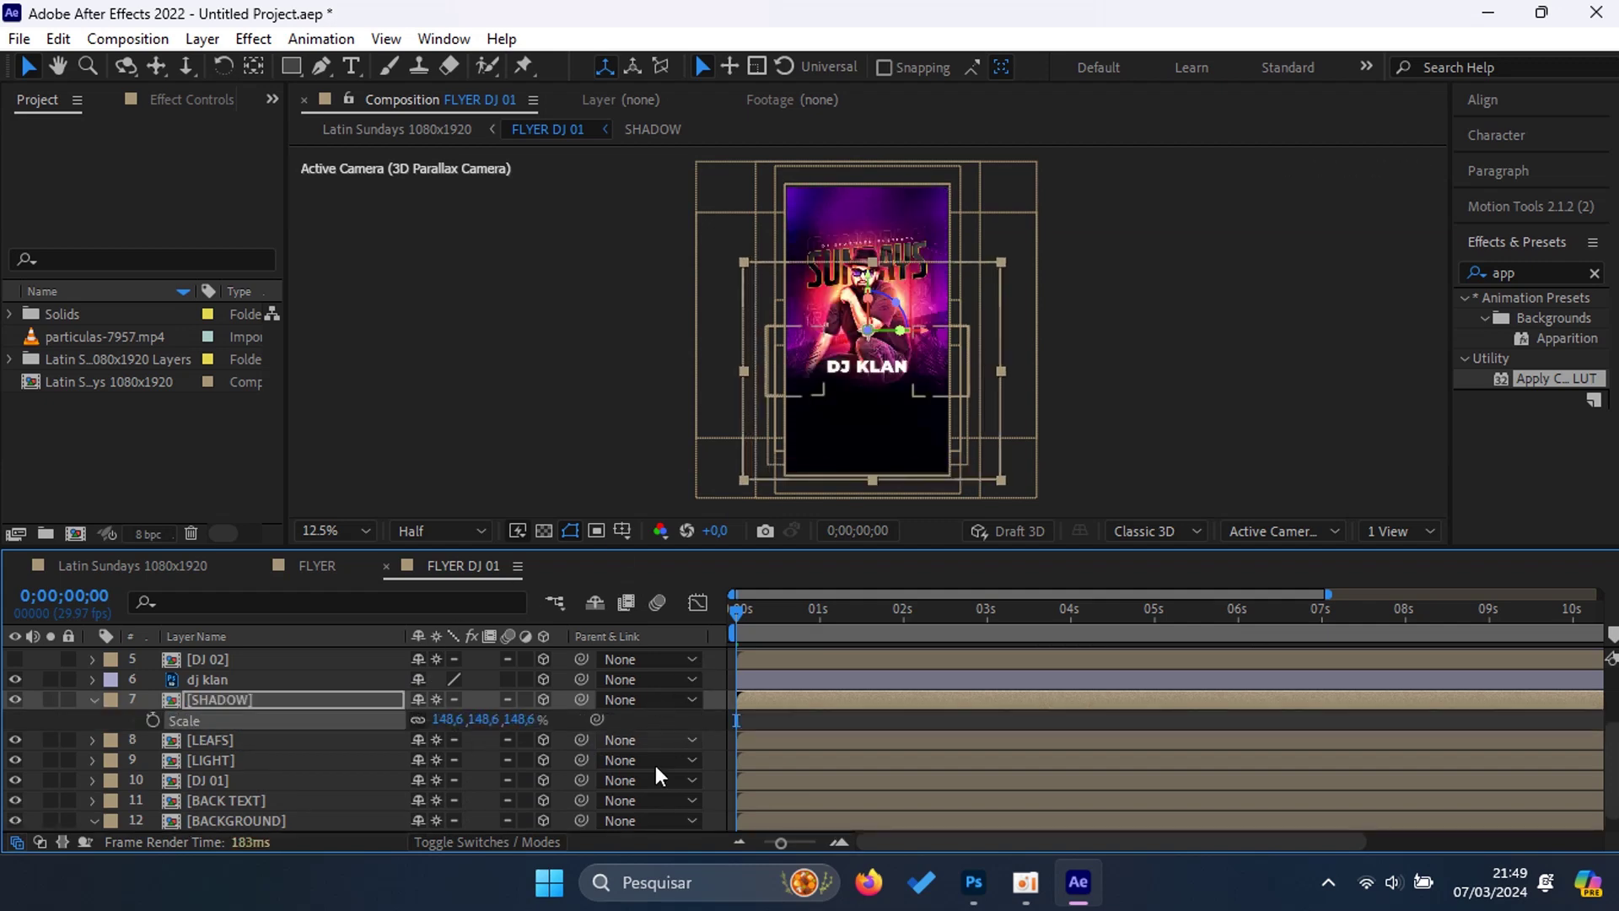
# Step: Retune the Parallax Null's Z position at both keyframes, starting the push at 845.7
pyautogui.moveTo(734, 613); pyautogui.dragTo(790, 613)
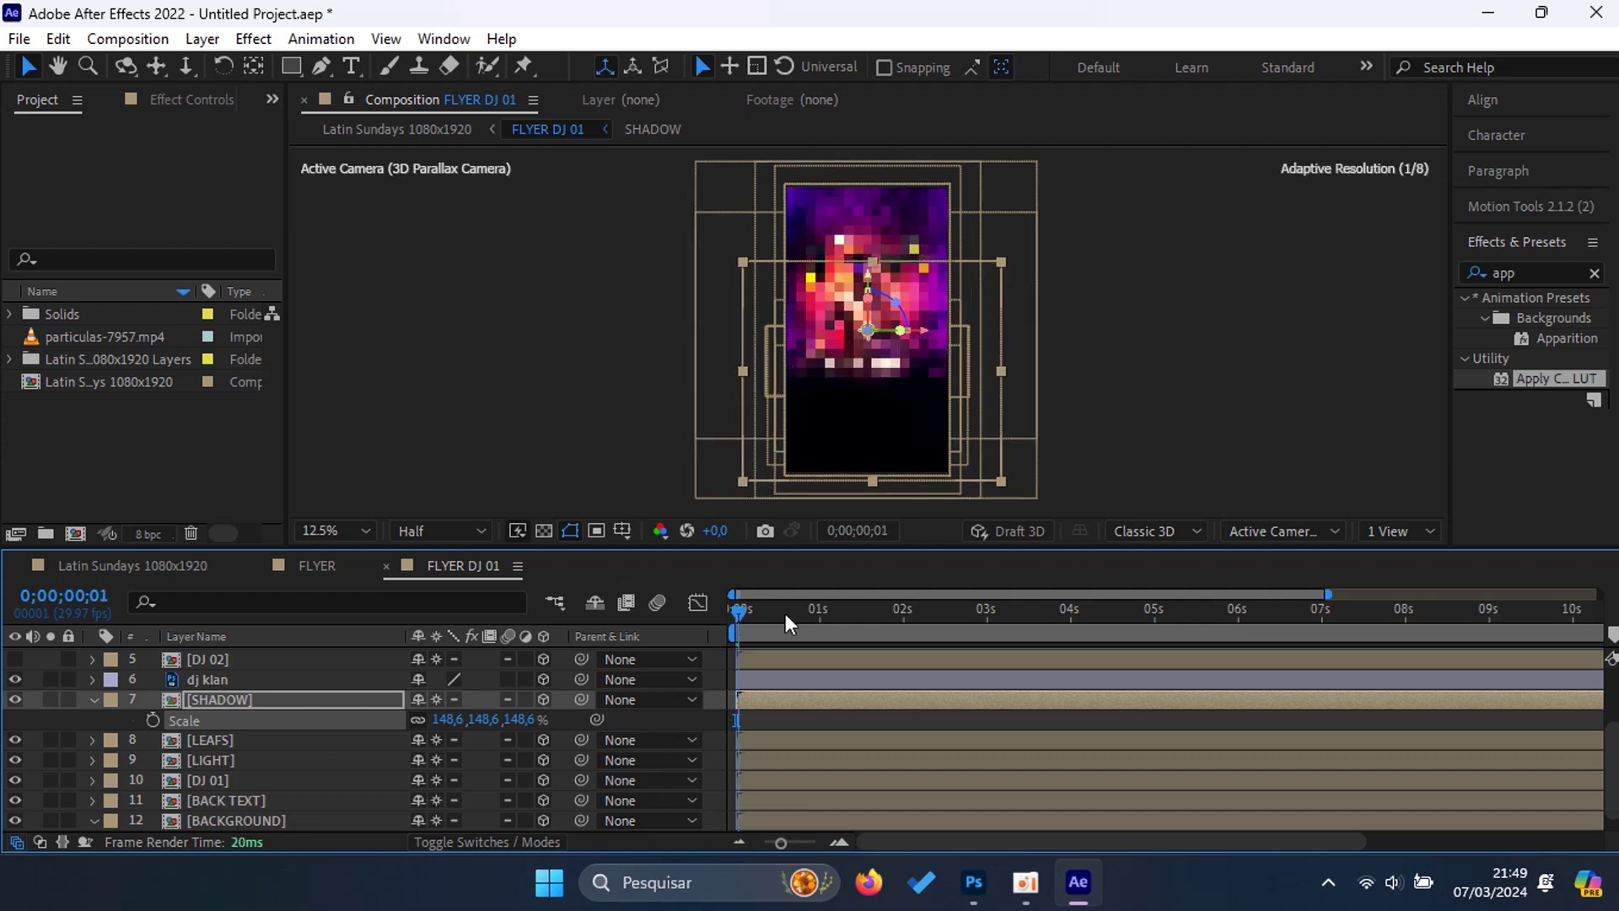
pyautogui.click(817, 612)
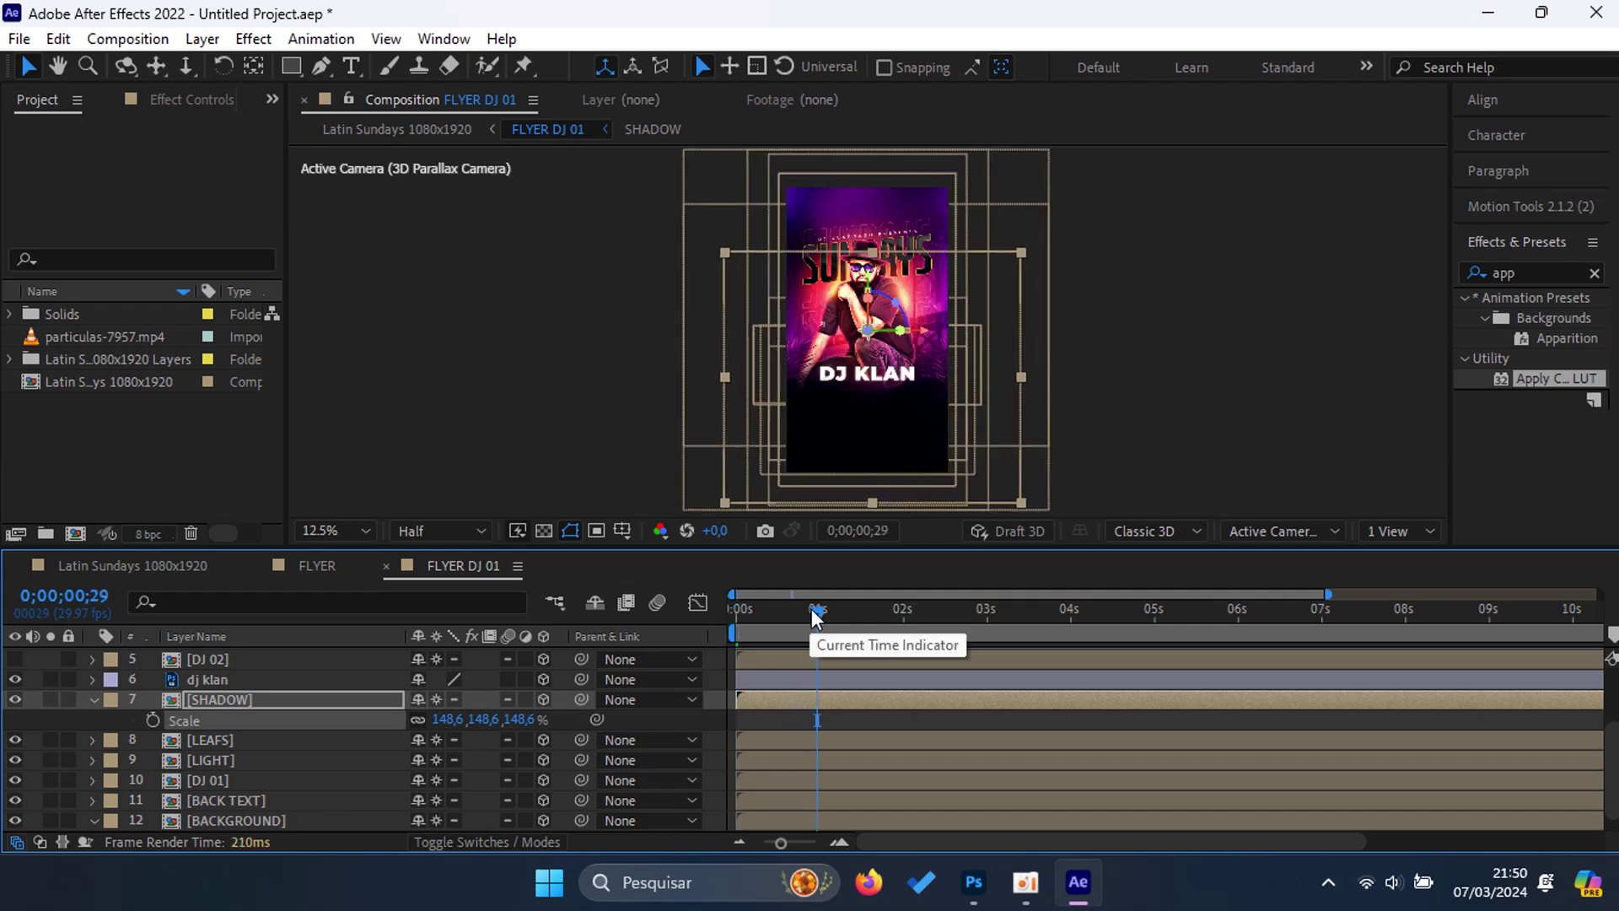
pyautogui.moveTo(820, 614); pyautogui.dragTo(722, 651)
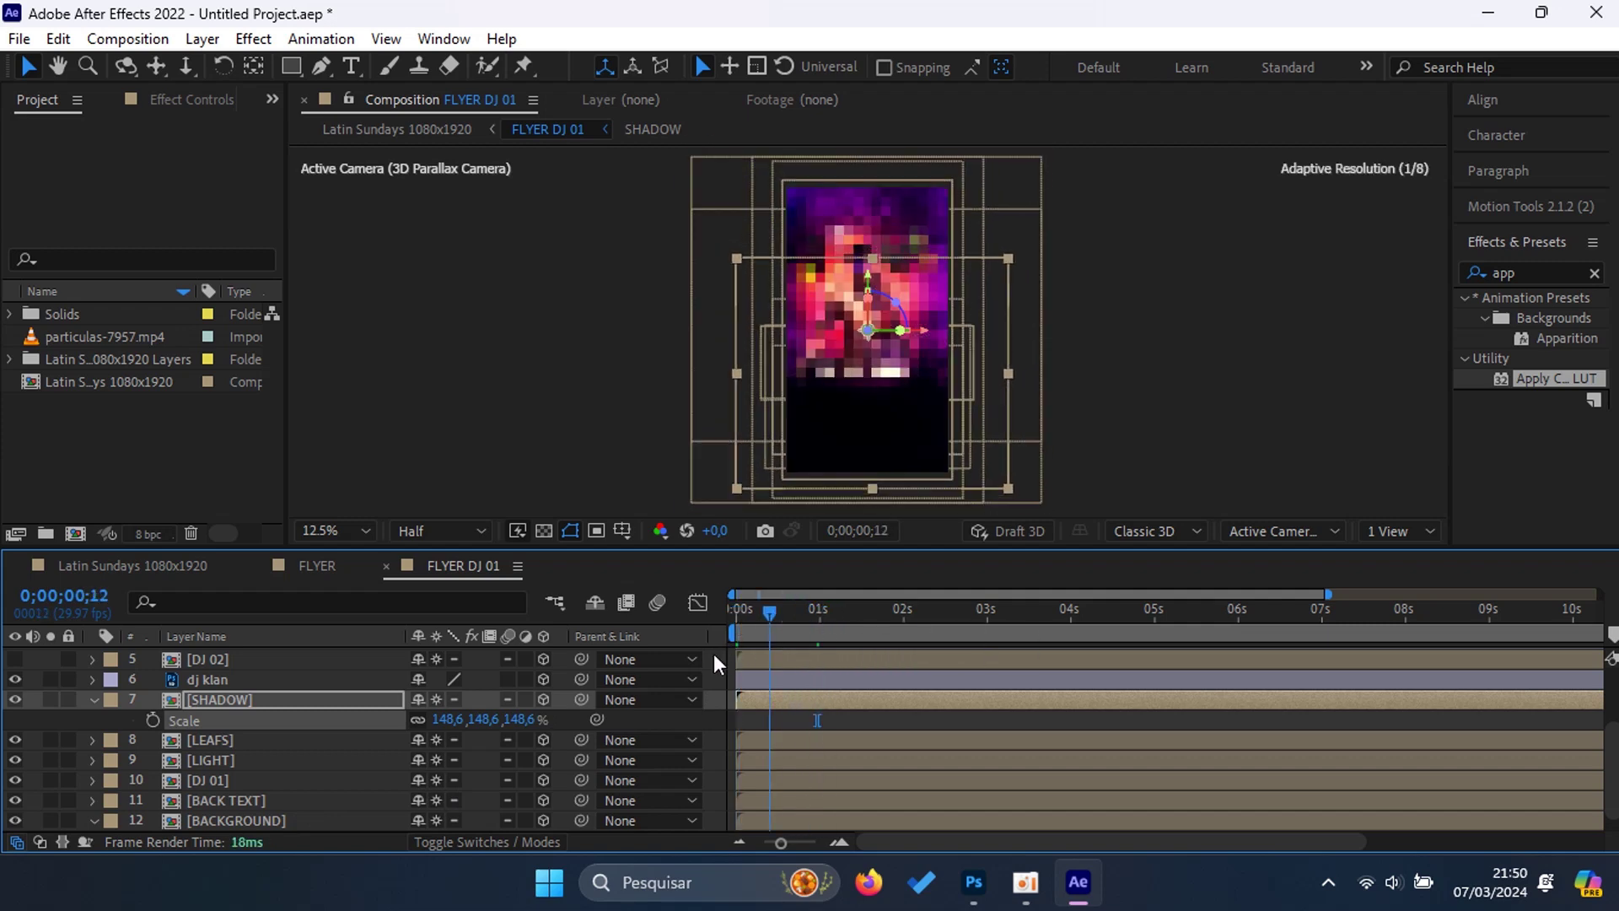
pyautogui.scroll(3, 774, 669)
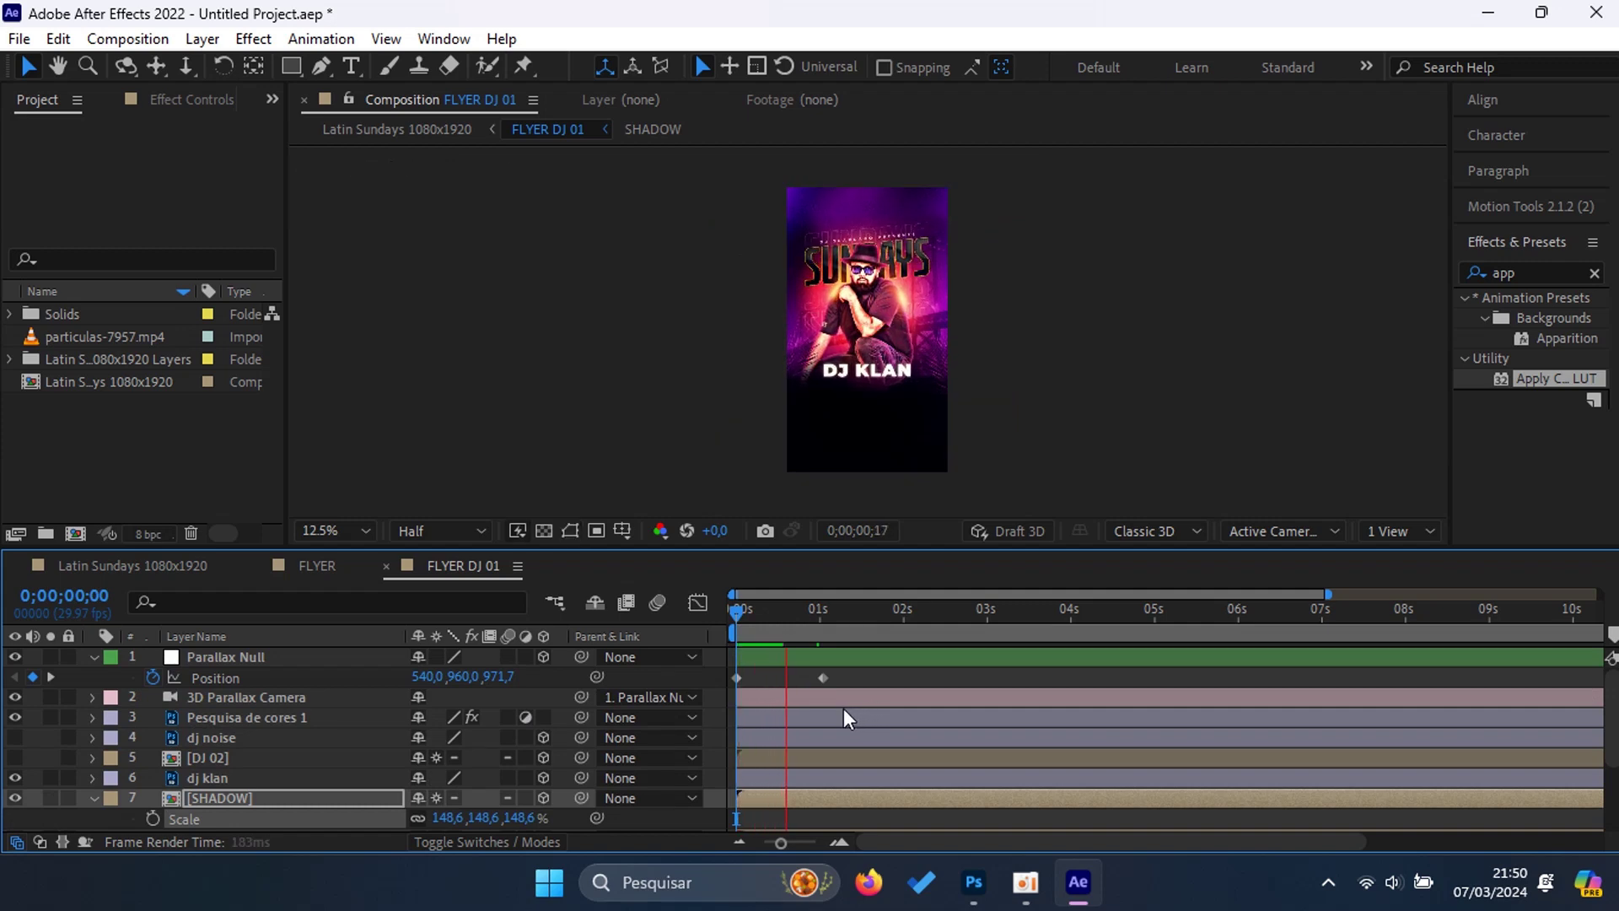
pyautogui.moveTo(795, 614); pyautogui.dragTo(824, 614)
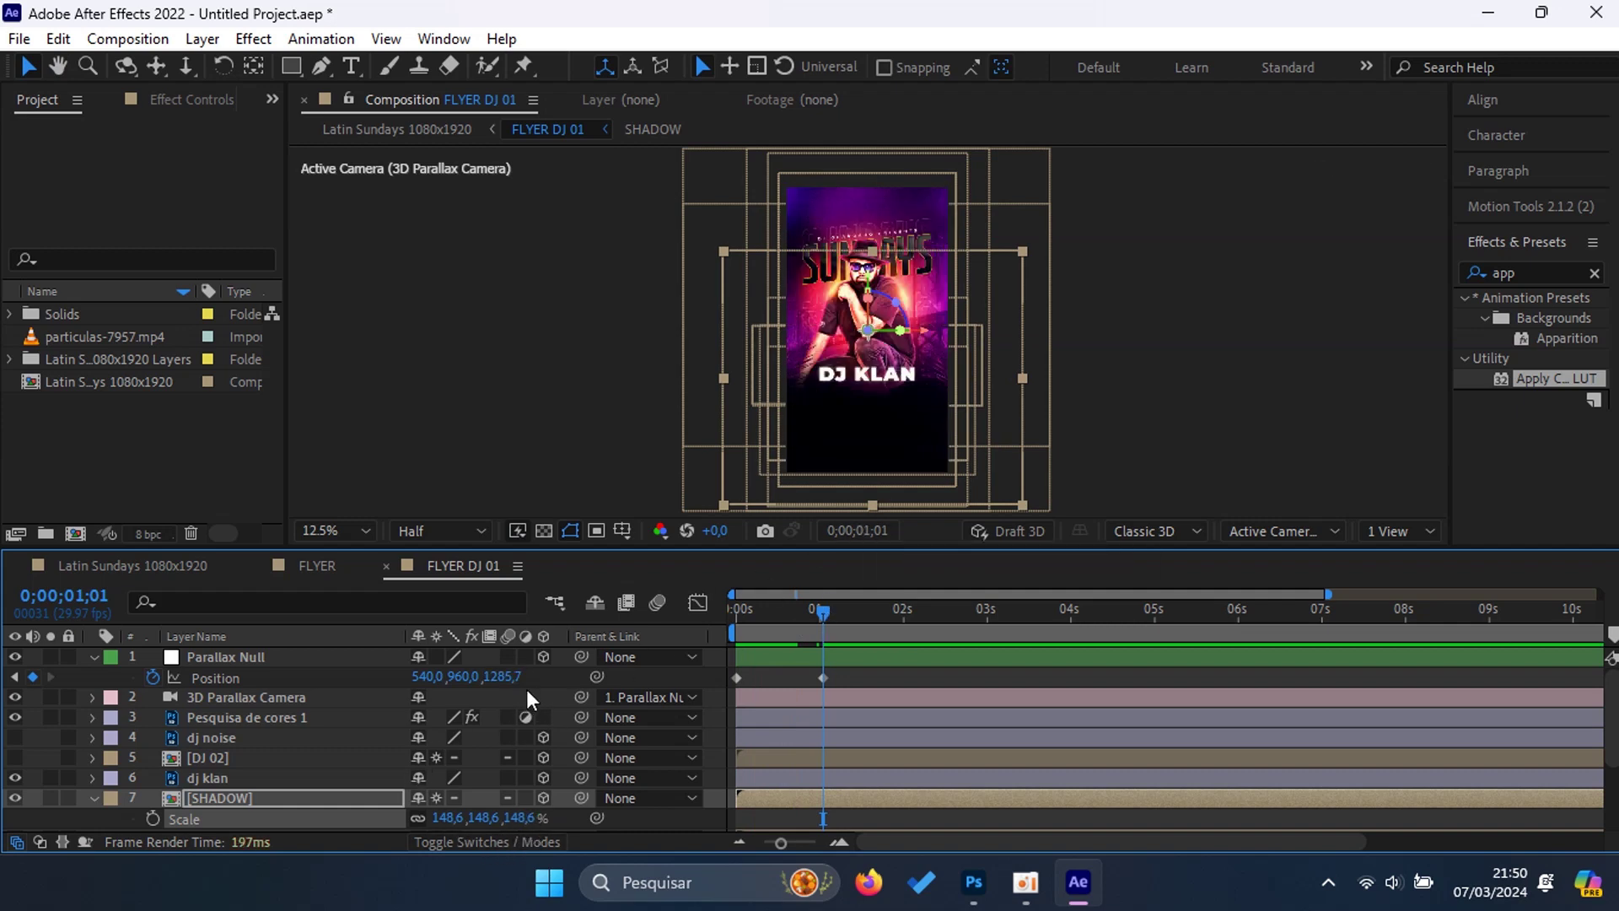
pyautogui.moveTo(501, 677)
pyautogui.mouseDown()
pyautogui.moveTo(847, 611)
pyautogui.moveTo(732, 615)
pyautogui.mouseUp()
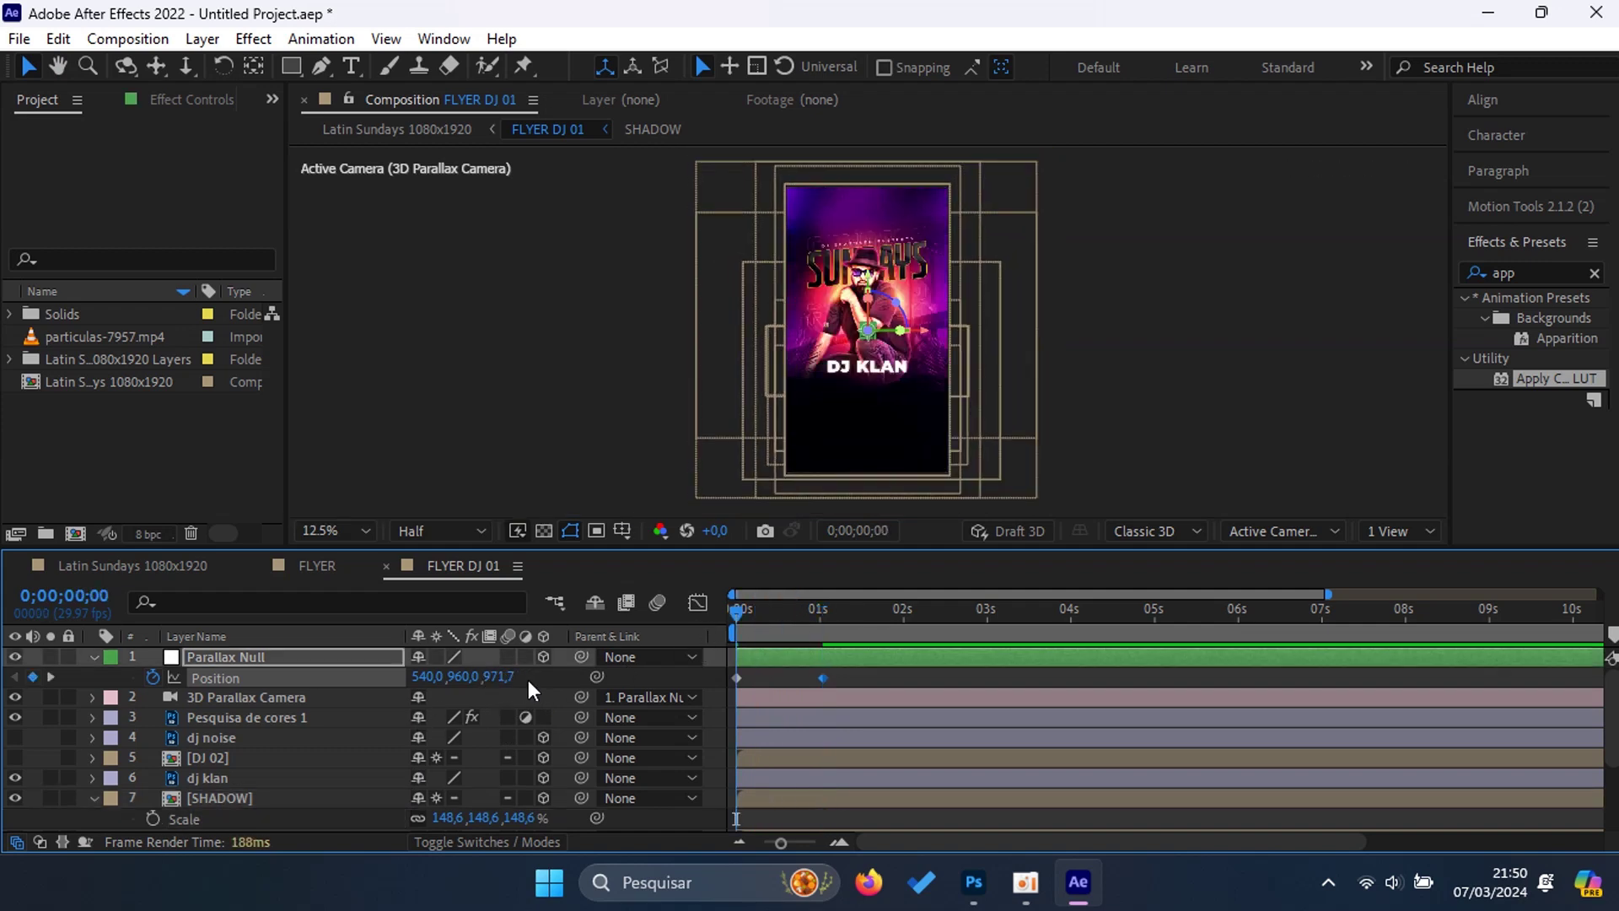
pyautogui.moveTo(503, 676); pyautogui.dragTo(365, 702)
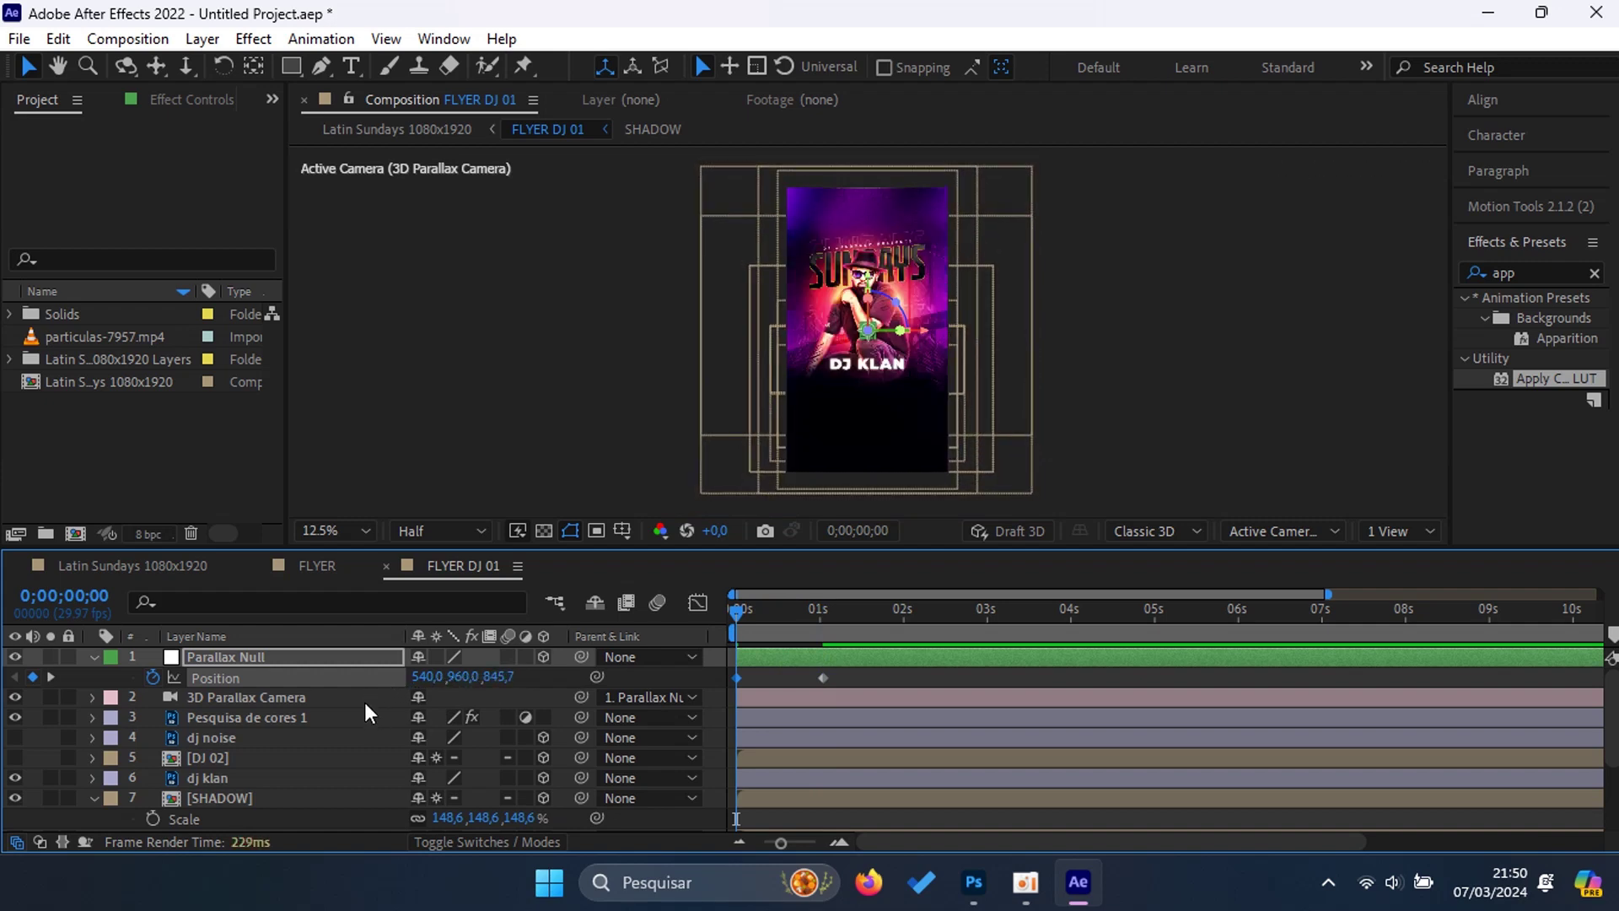
pyautogui.scroll(-3, 248, 798)
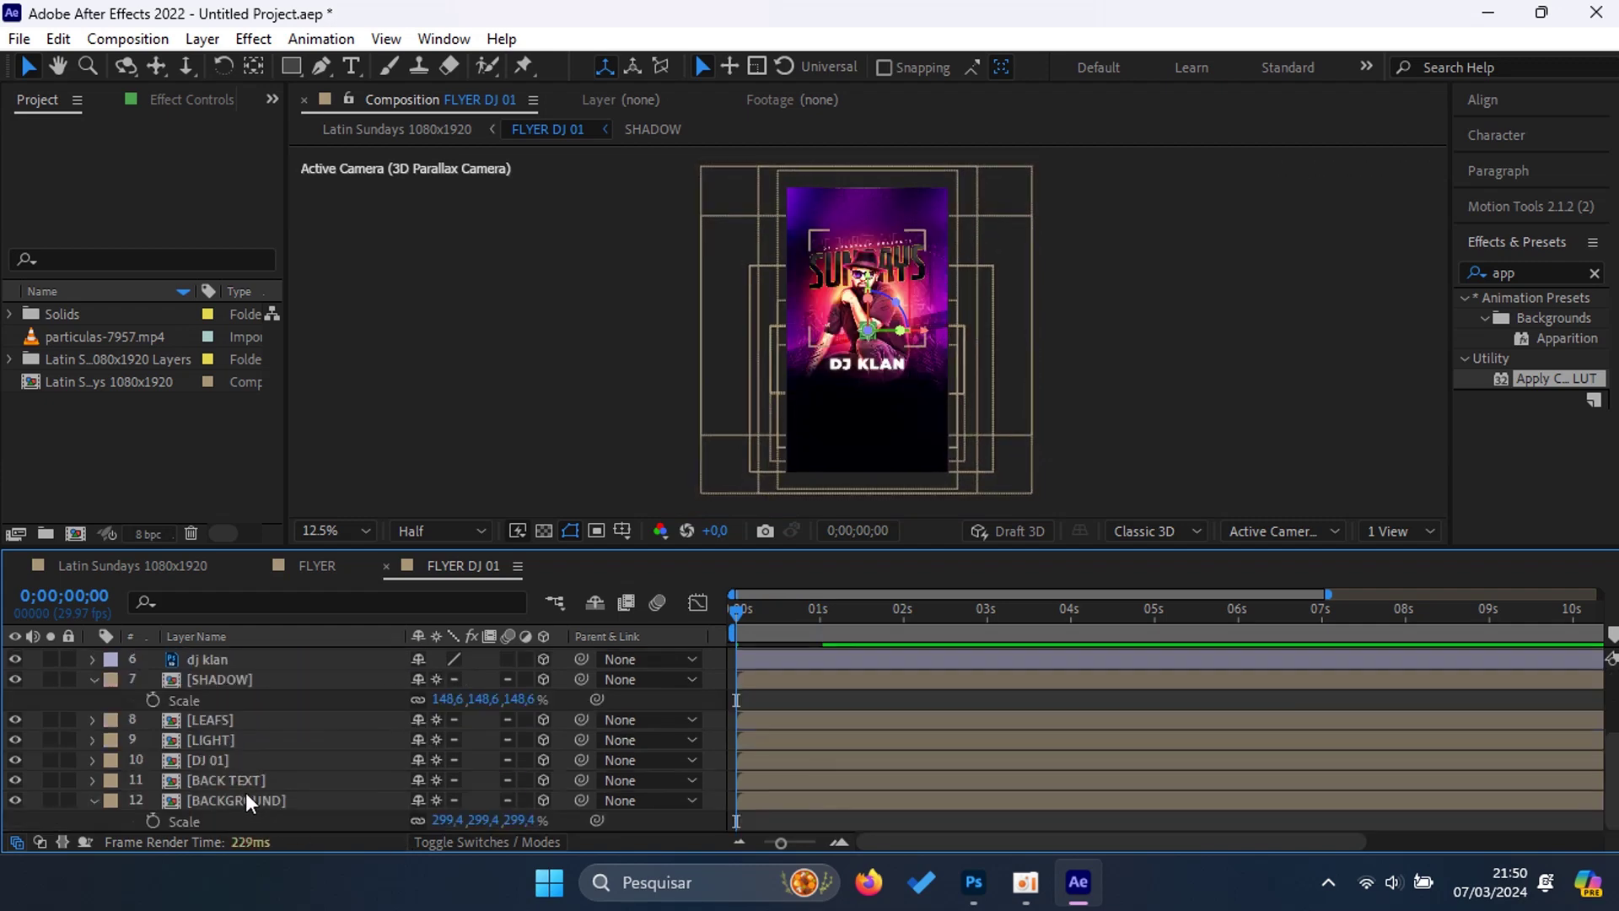
# Step: Enlarge the BACKGROUND layer to 332.4% with Collapse Transformations enabled
pyautogui.click(245, 797)
pyautogui.scroll(1, 376, 807)
pyautogui.scroll(-1, 473, 840)
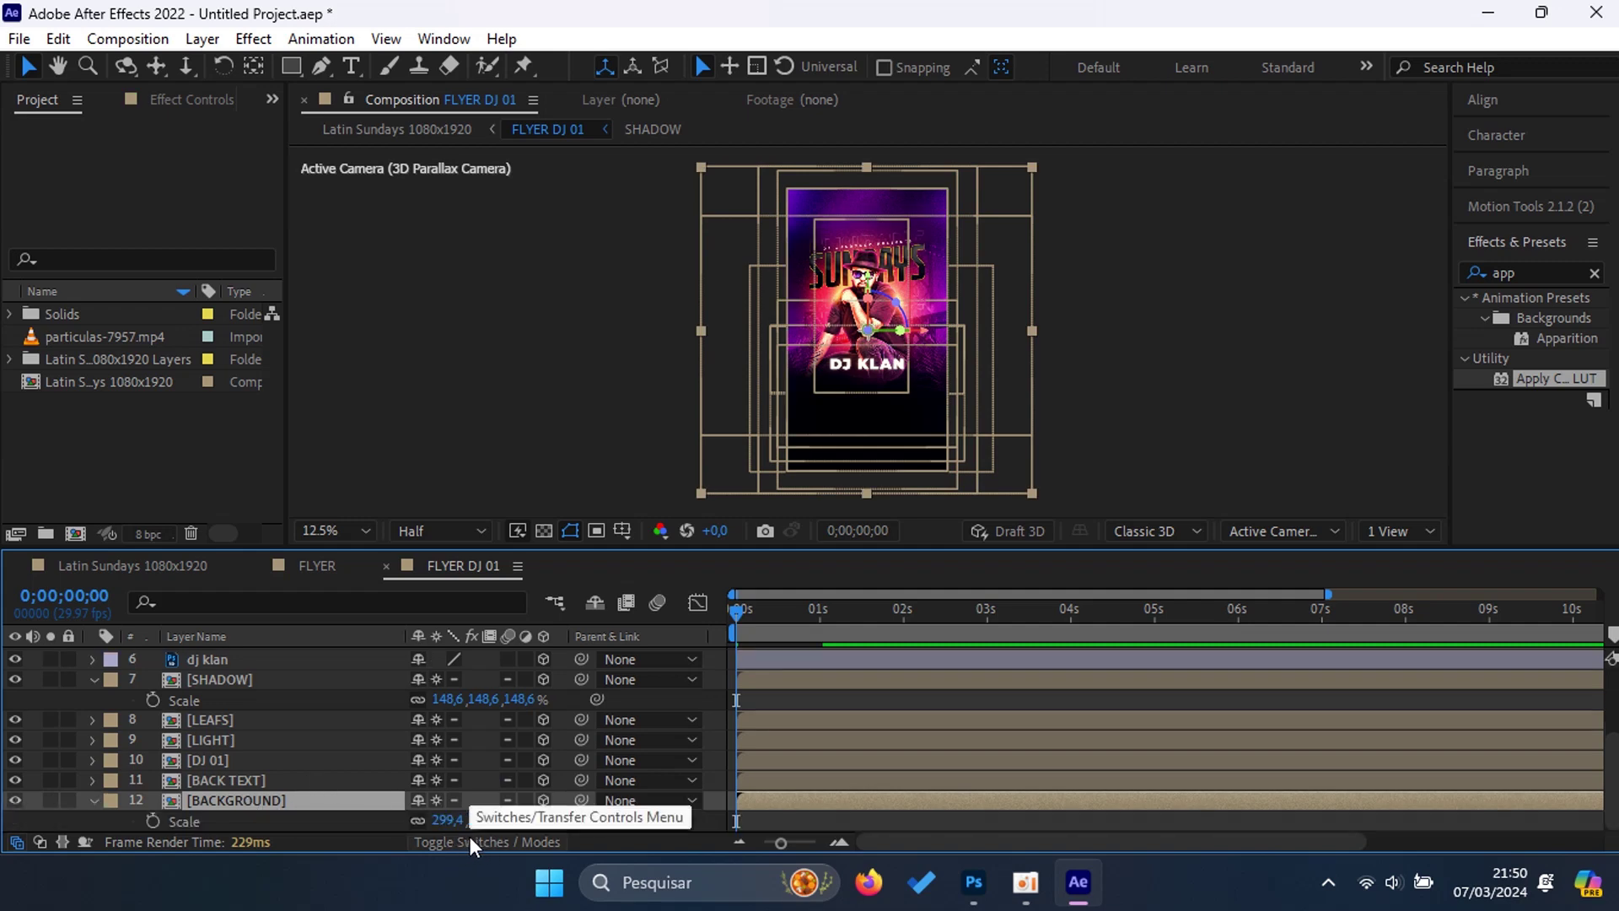
pyautogui.moveTo(482, 823); pyautogui.dragTo(738, 829)
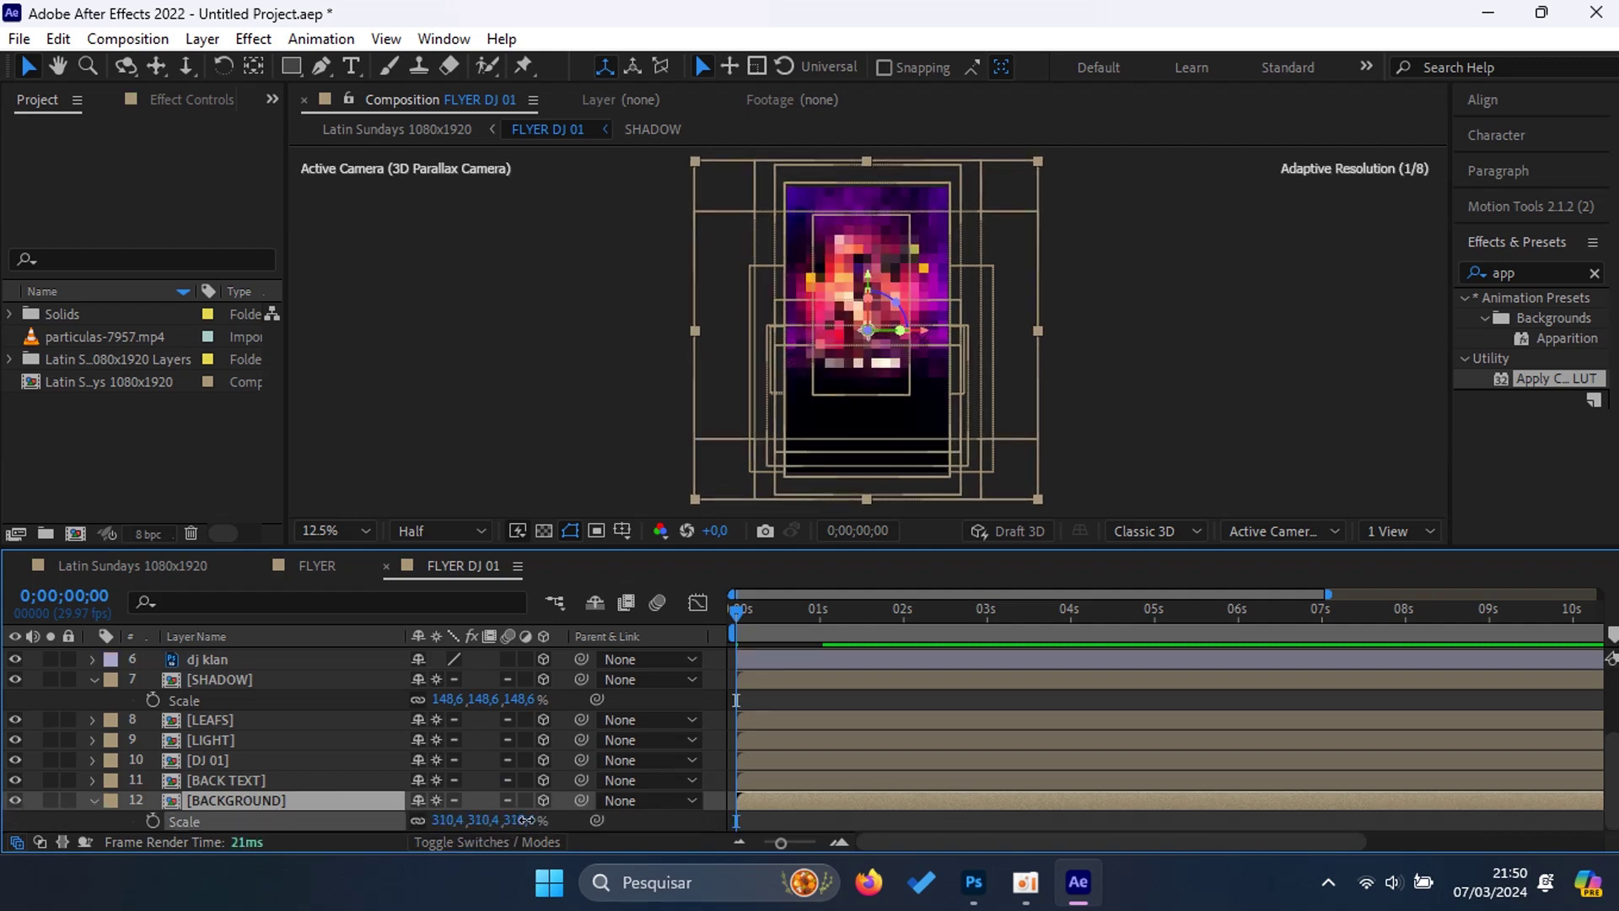
pyautogui.click(437, 800)
pyautogui.scroll(1, 401, 817)
pyautogui.scroll(-1, 443, 823)
pyautogui.moveTo(503, 823); pyautogui.dragTo(533, 817)
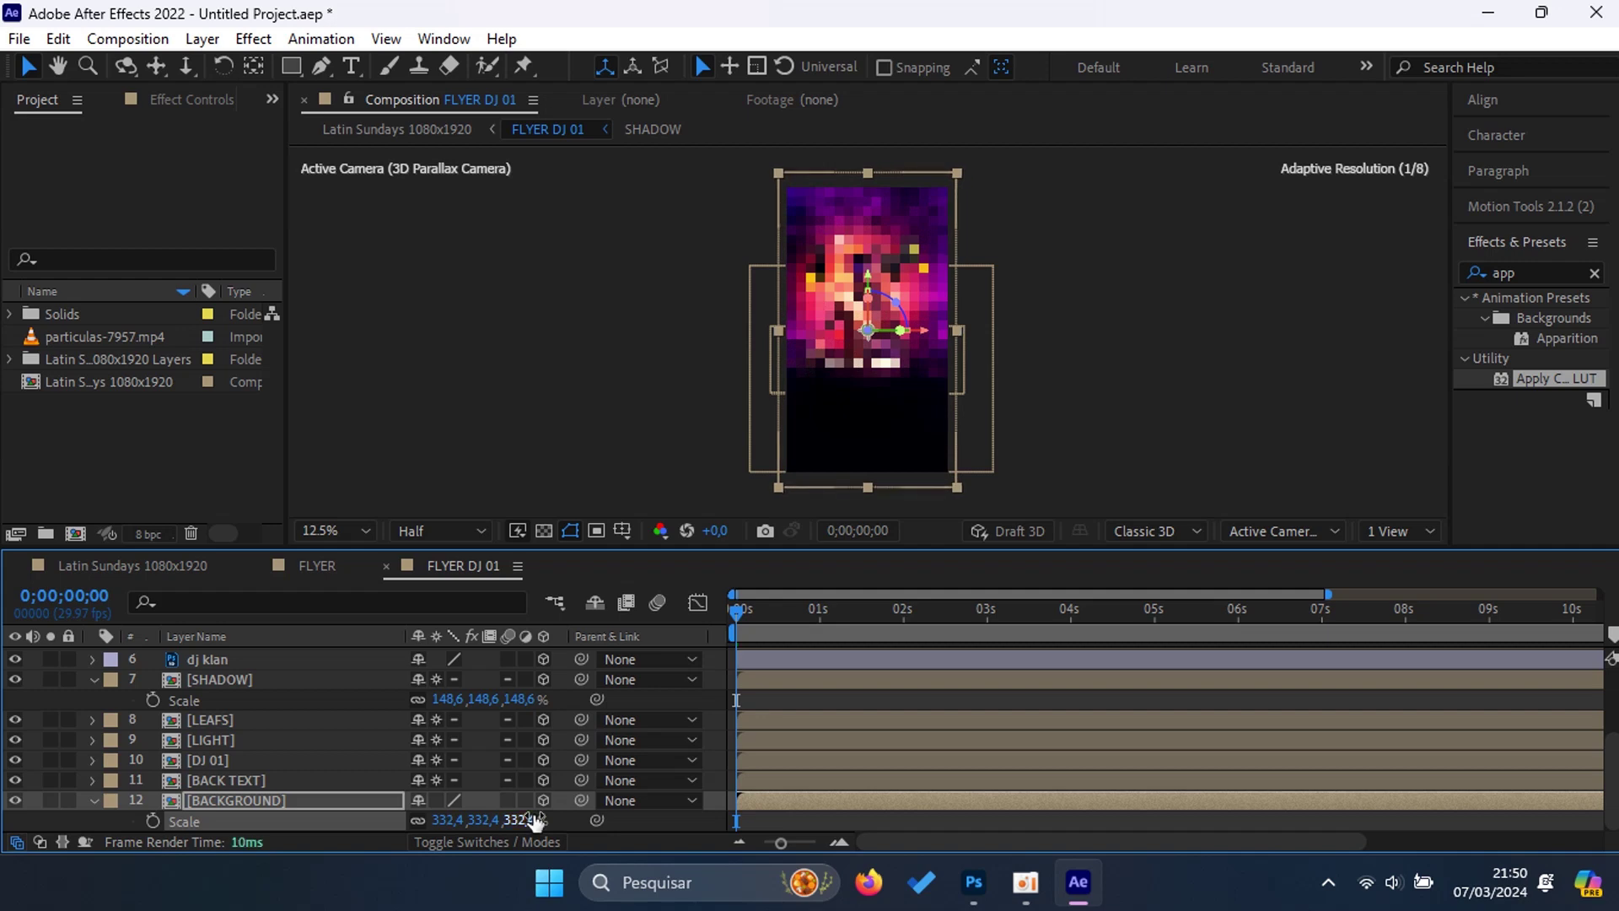
pyautogui.scroll(3, 537, 785)
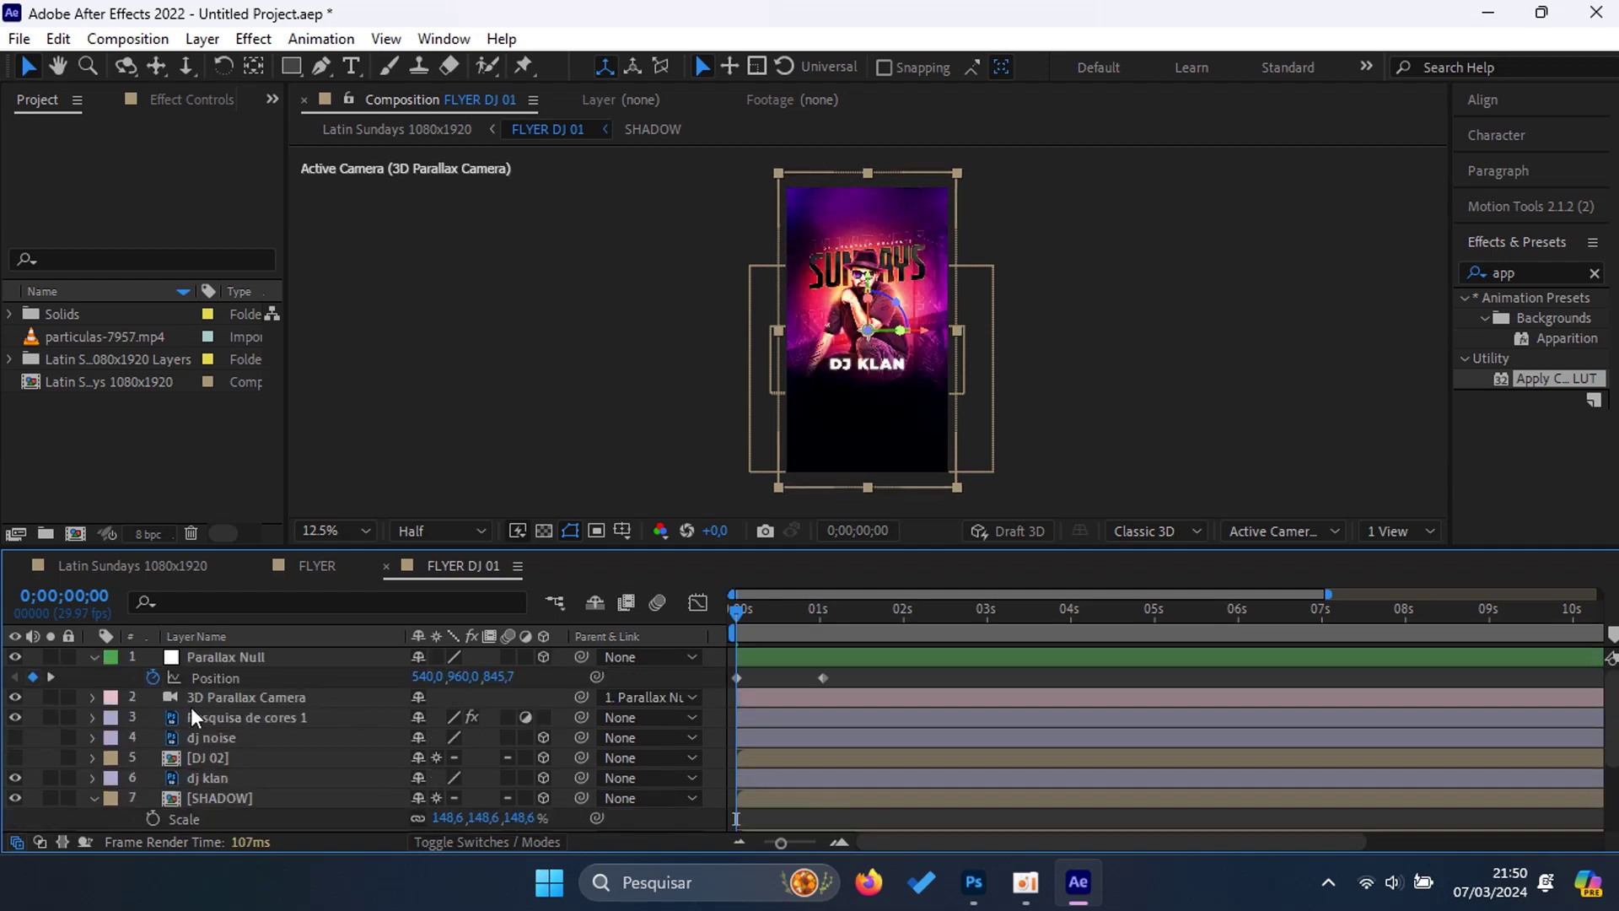
pyautogui.click(95, 656)
pyautogui.click(94, 778)
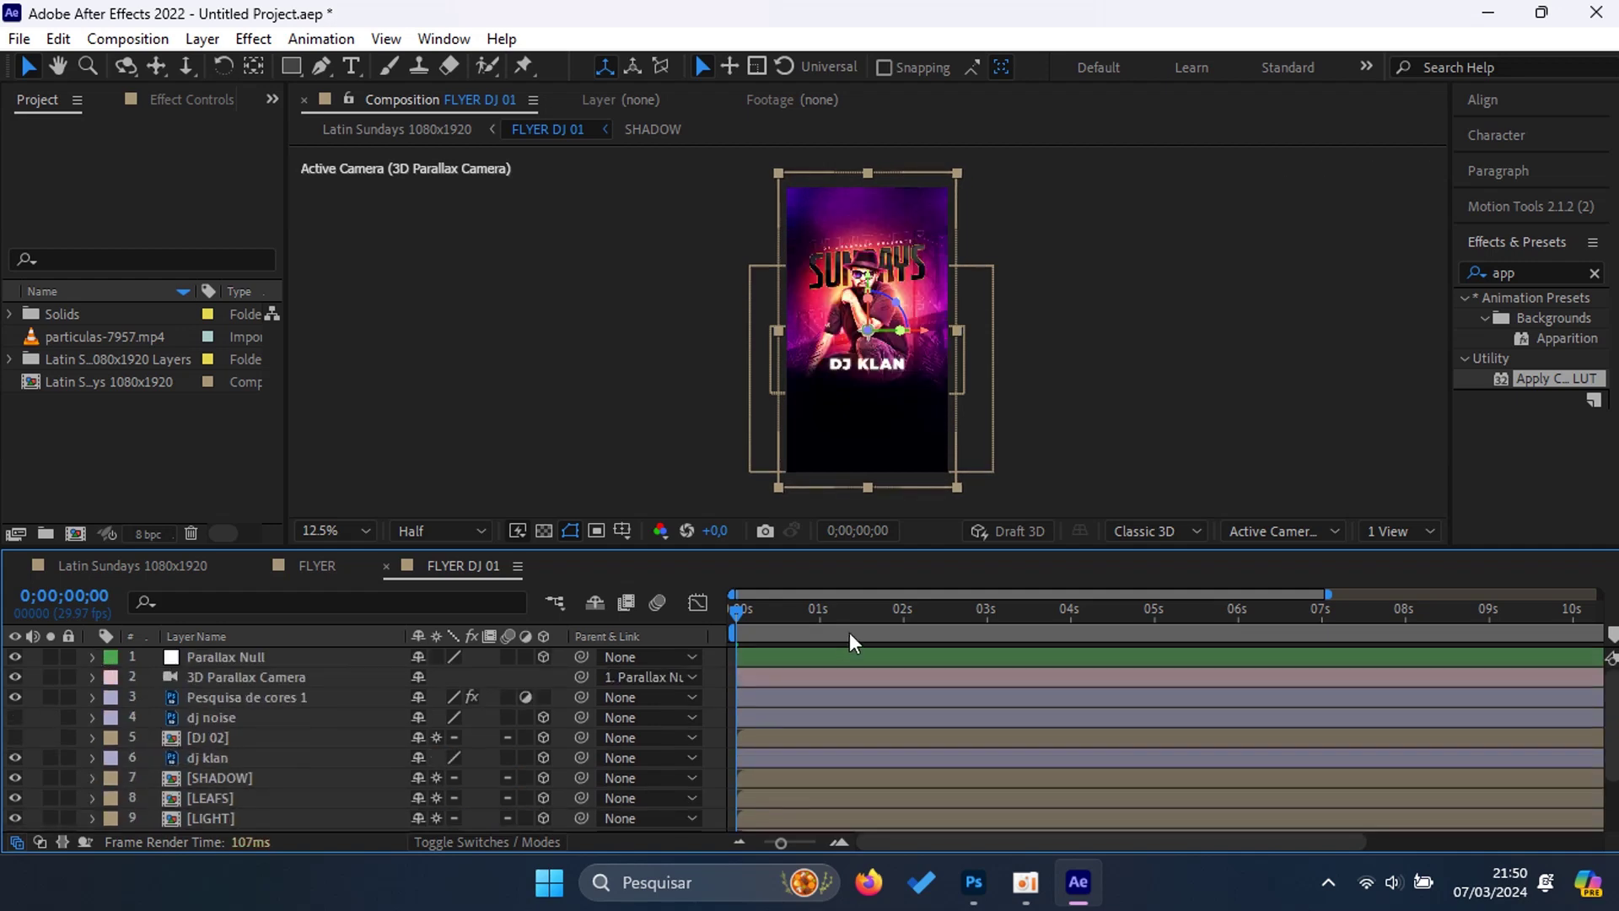
# Step: At the Parallax Null's second Position keyframe, enlarge BACKGROUND further to 416.4%
pyautogui.click(797, 656)
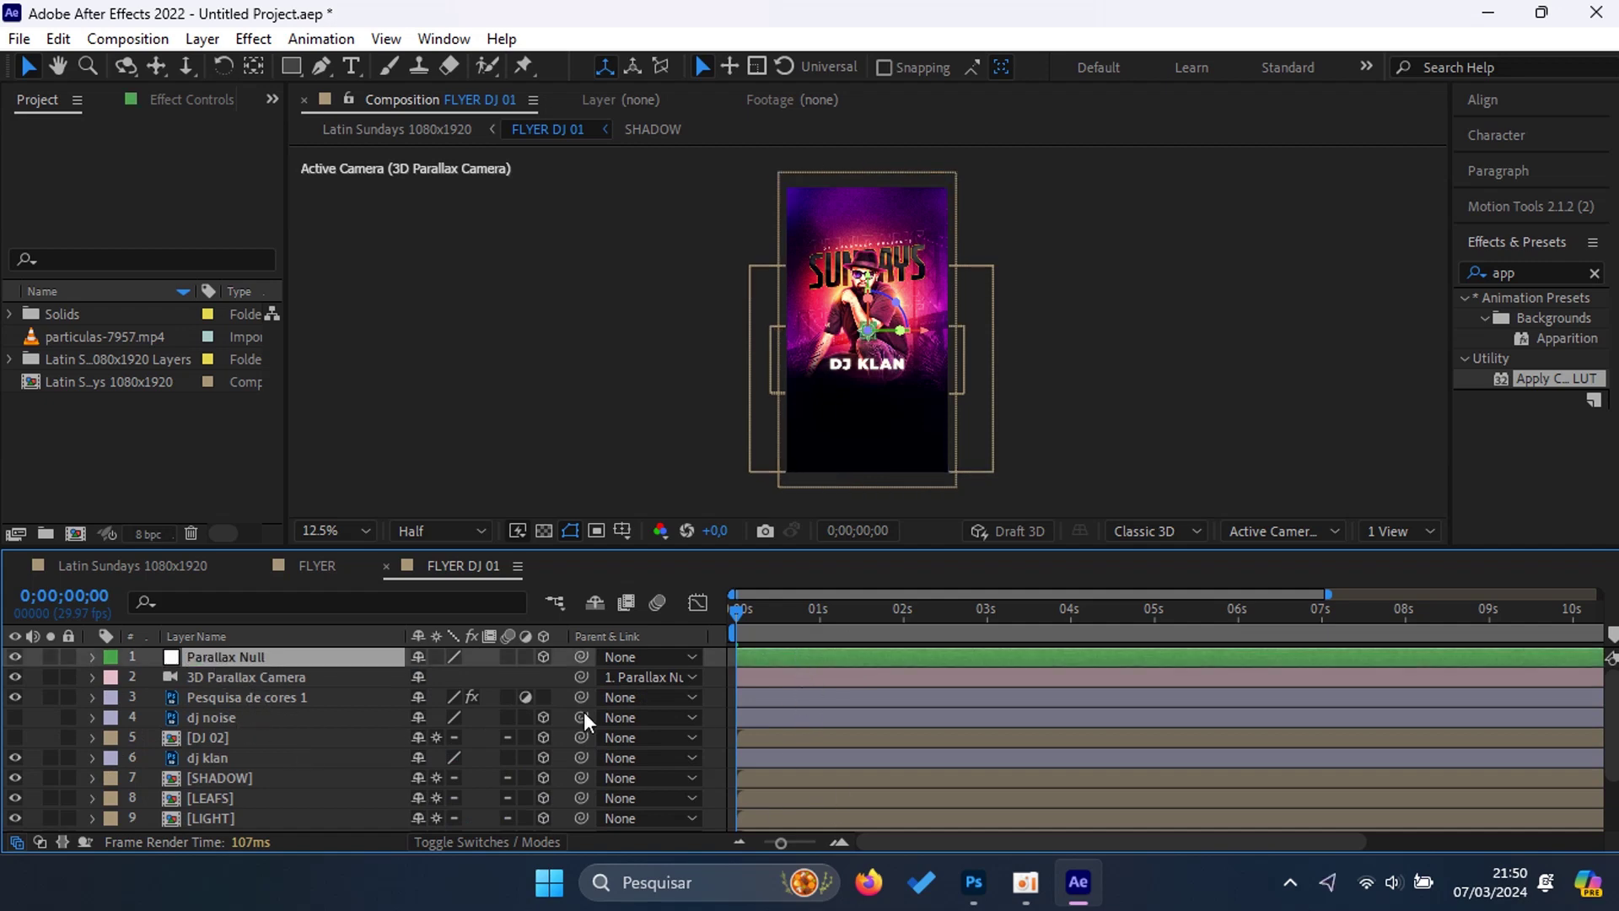
pyautogui.press('p')
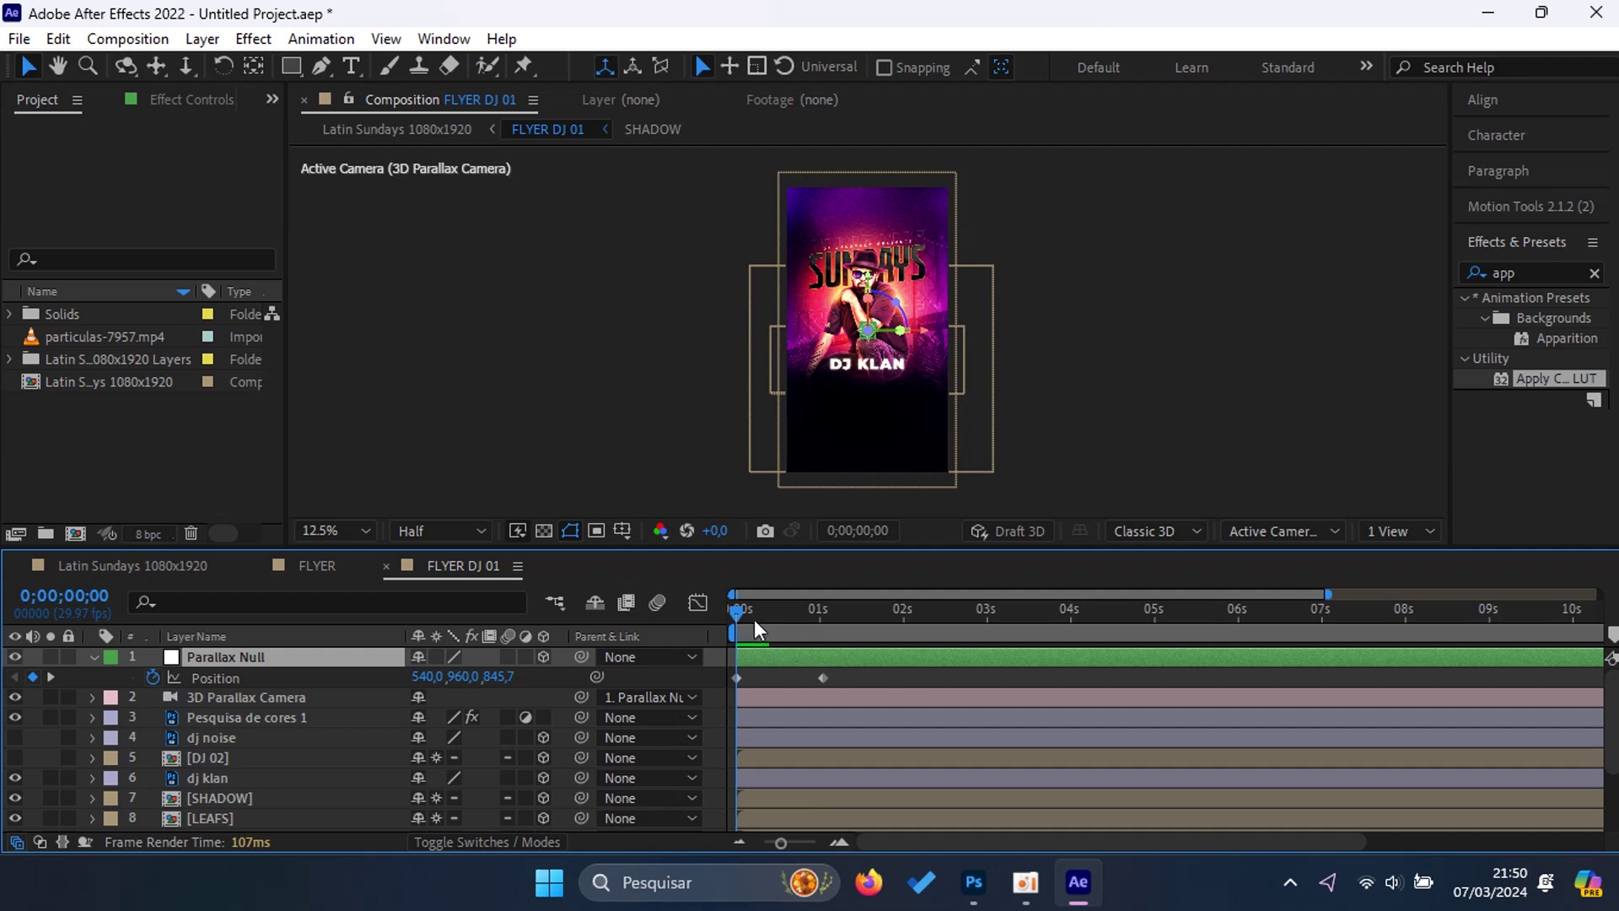
pyautogui.moveTo(754, 619); pyautogui.dragTo(817, 620)
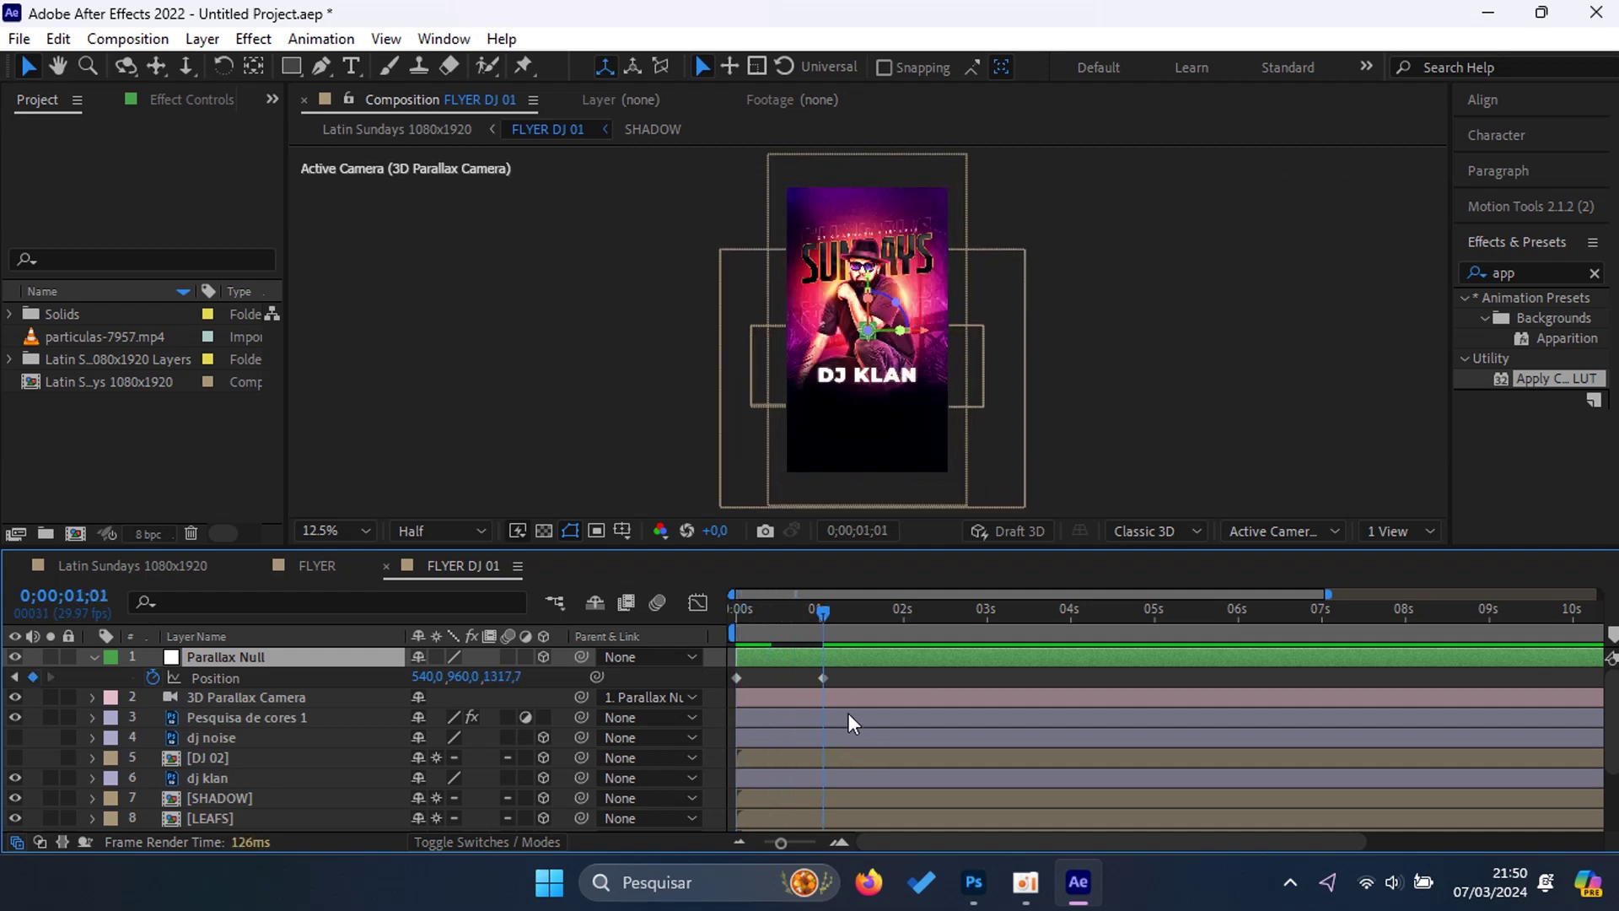
pyautogui.scroll(-3, 300, 771)
pyautogui.click(236, 800)
pyautogui.press('s')
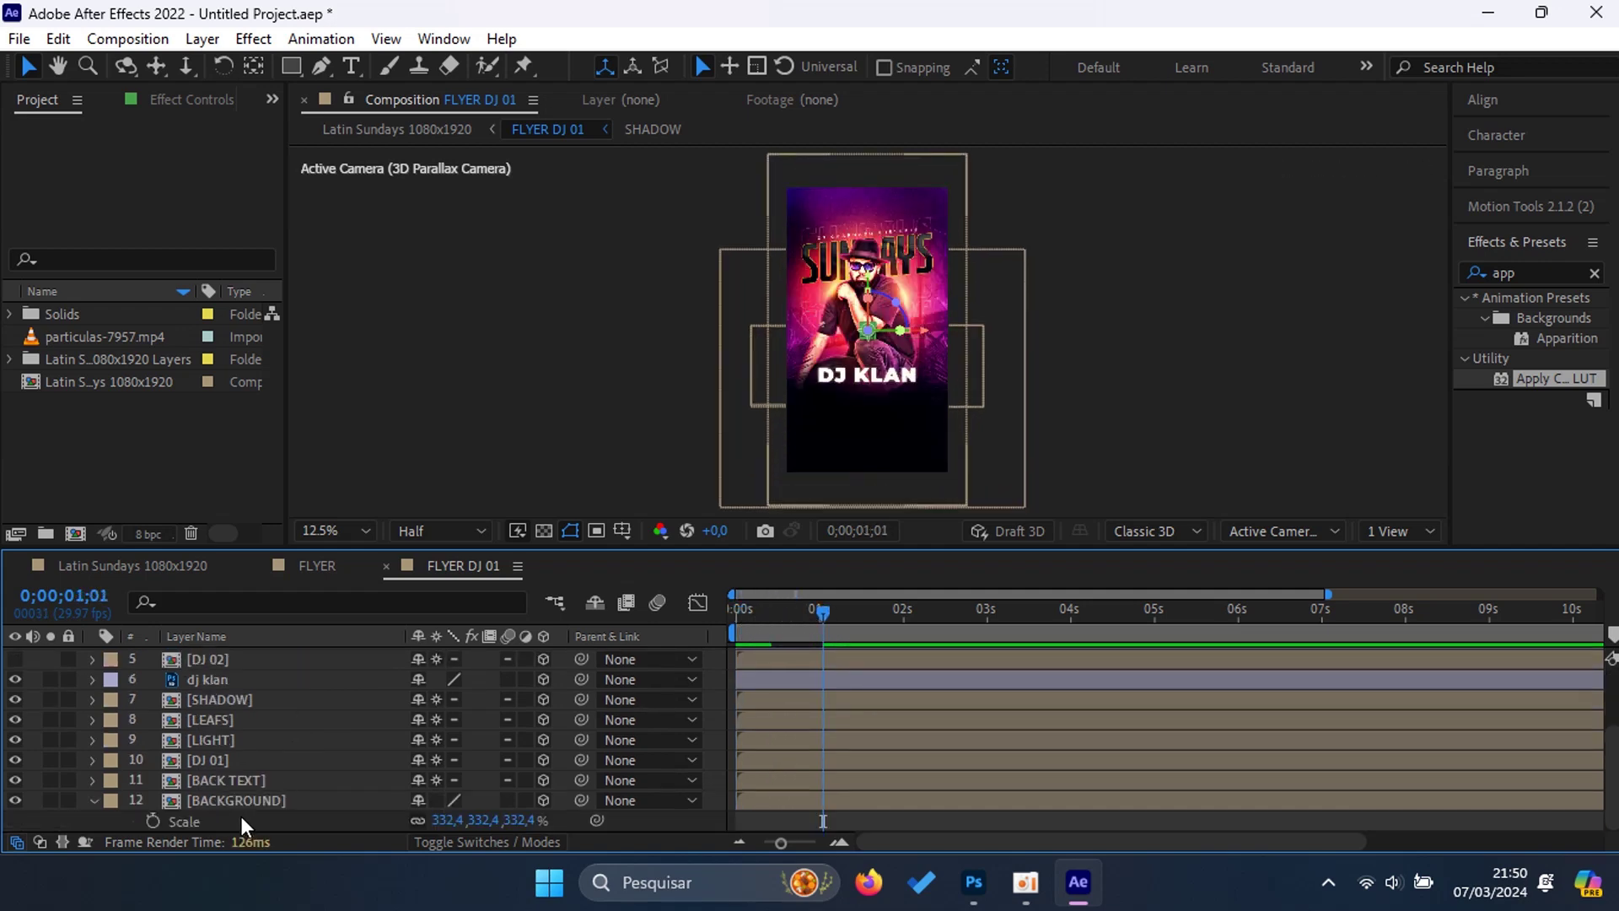
pyautogui.click(236, 800)
pyautogui.scroll(1, 346, 803)
pyautogui.scroll(-1, 425, 817)
pyautogui.moveTo(516, 826); pyautogui.dragTo(551, 810)
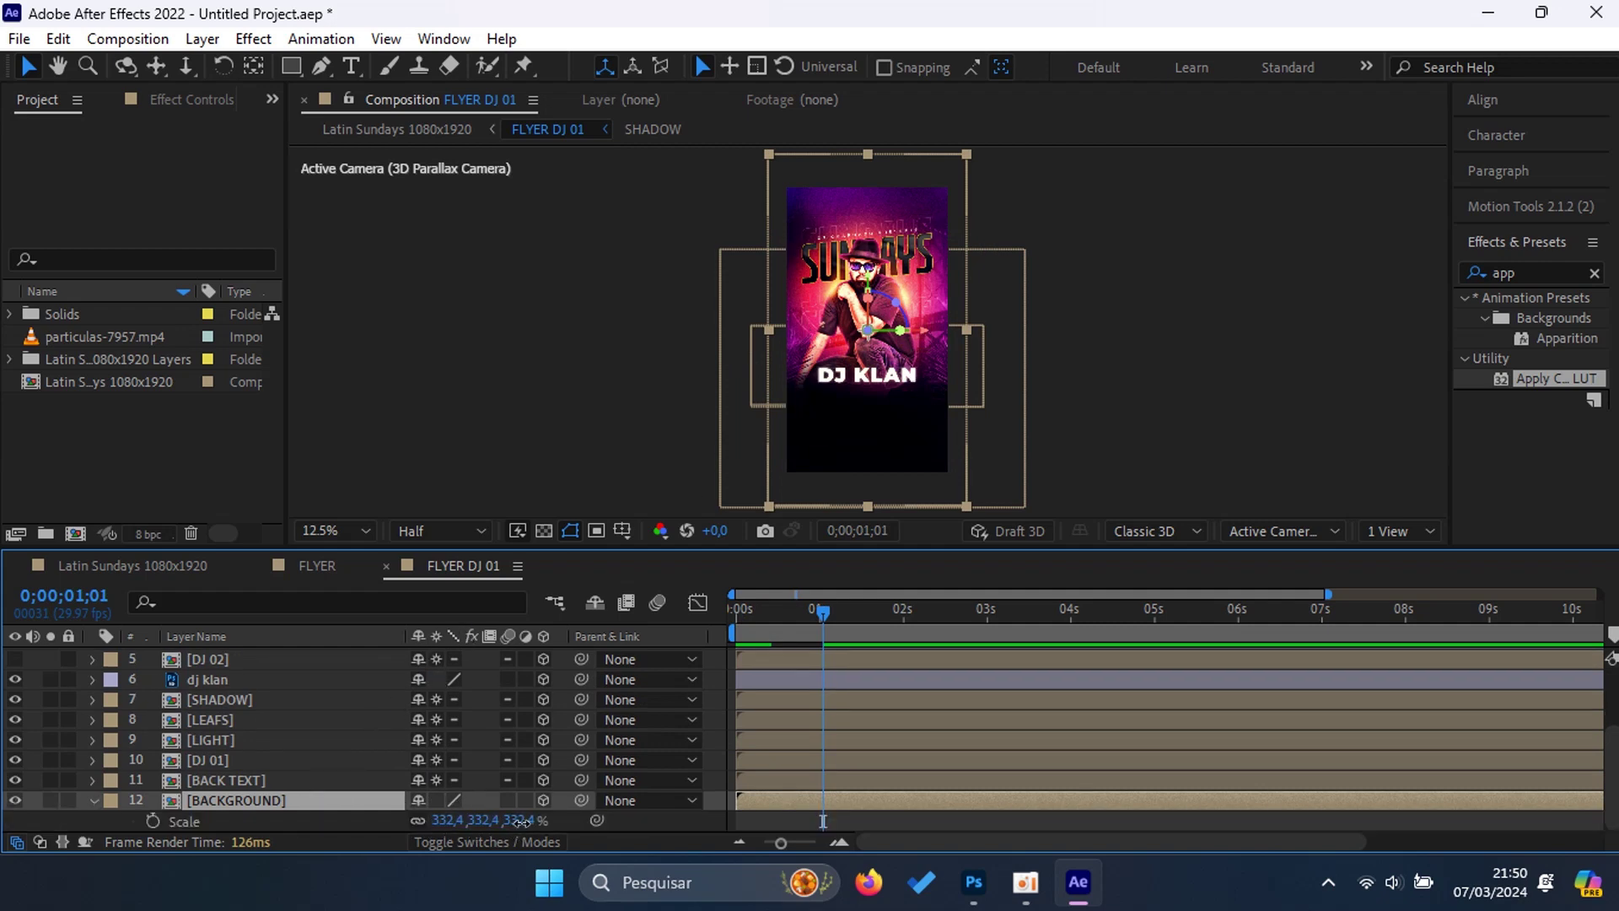
pyautogui.moveTo(573, 798); pyautogui.dragTo(579, 797)
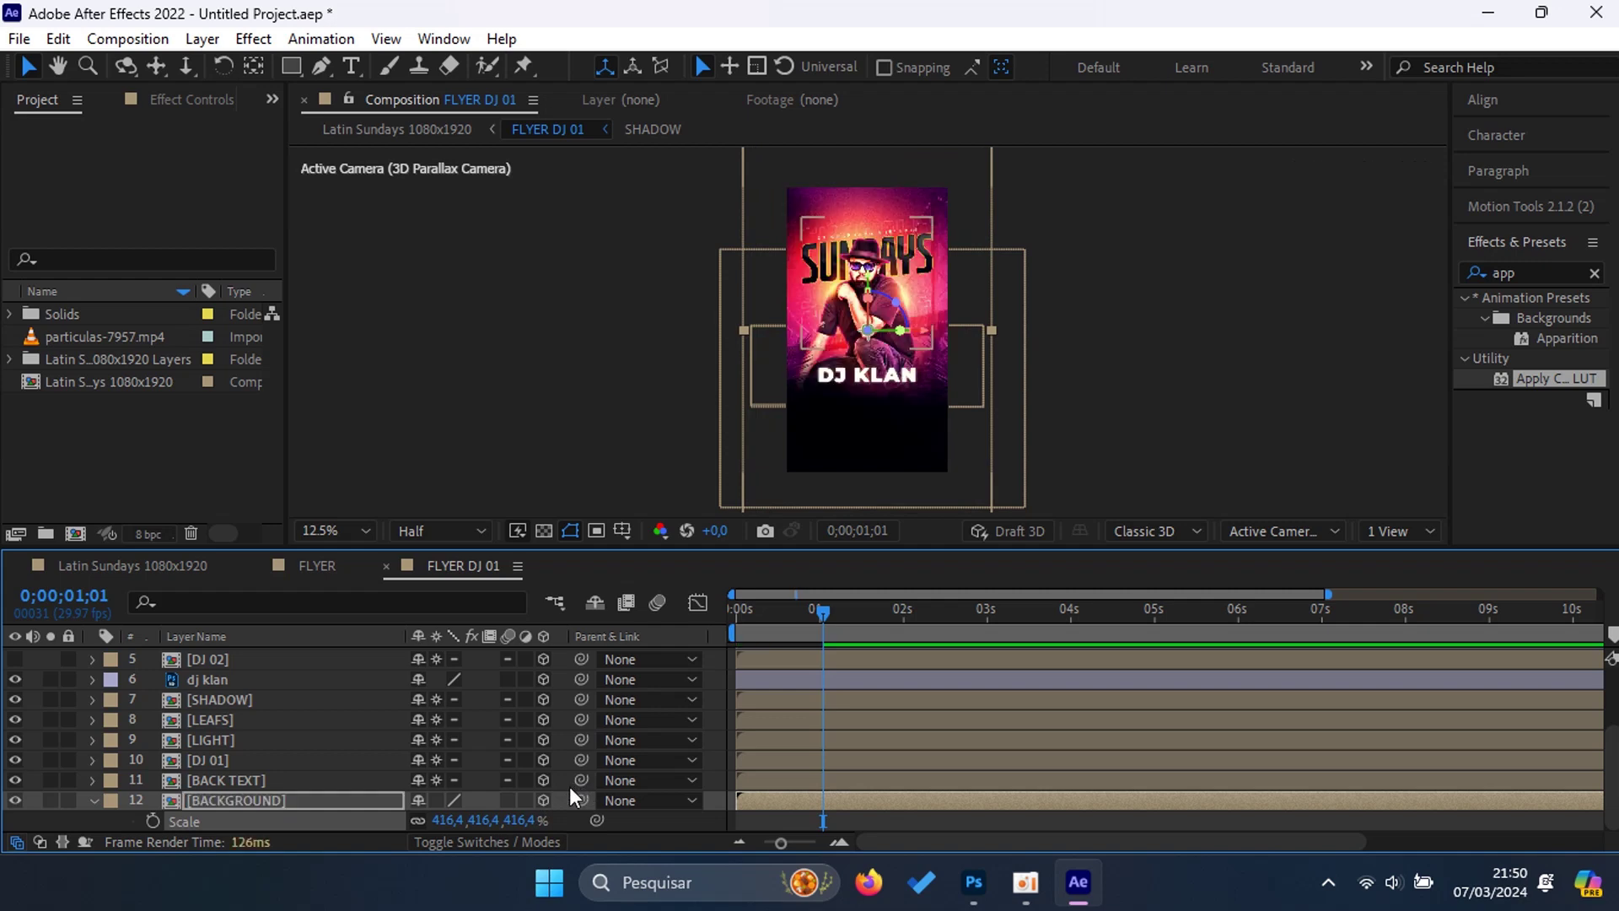
# Step: Show the Parallax Null's Position keyframes and return to the start of the animation
pyautogui.scroll(4, 351, 742)
pyautogui.scroll(1, 360, 733)
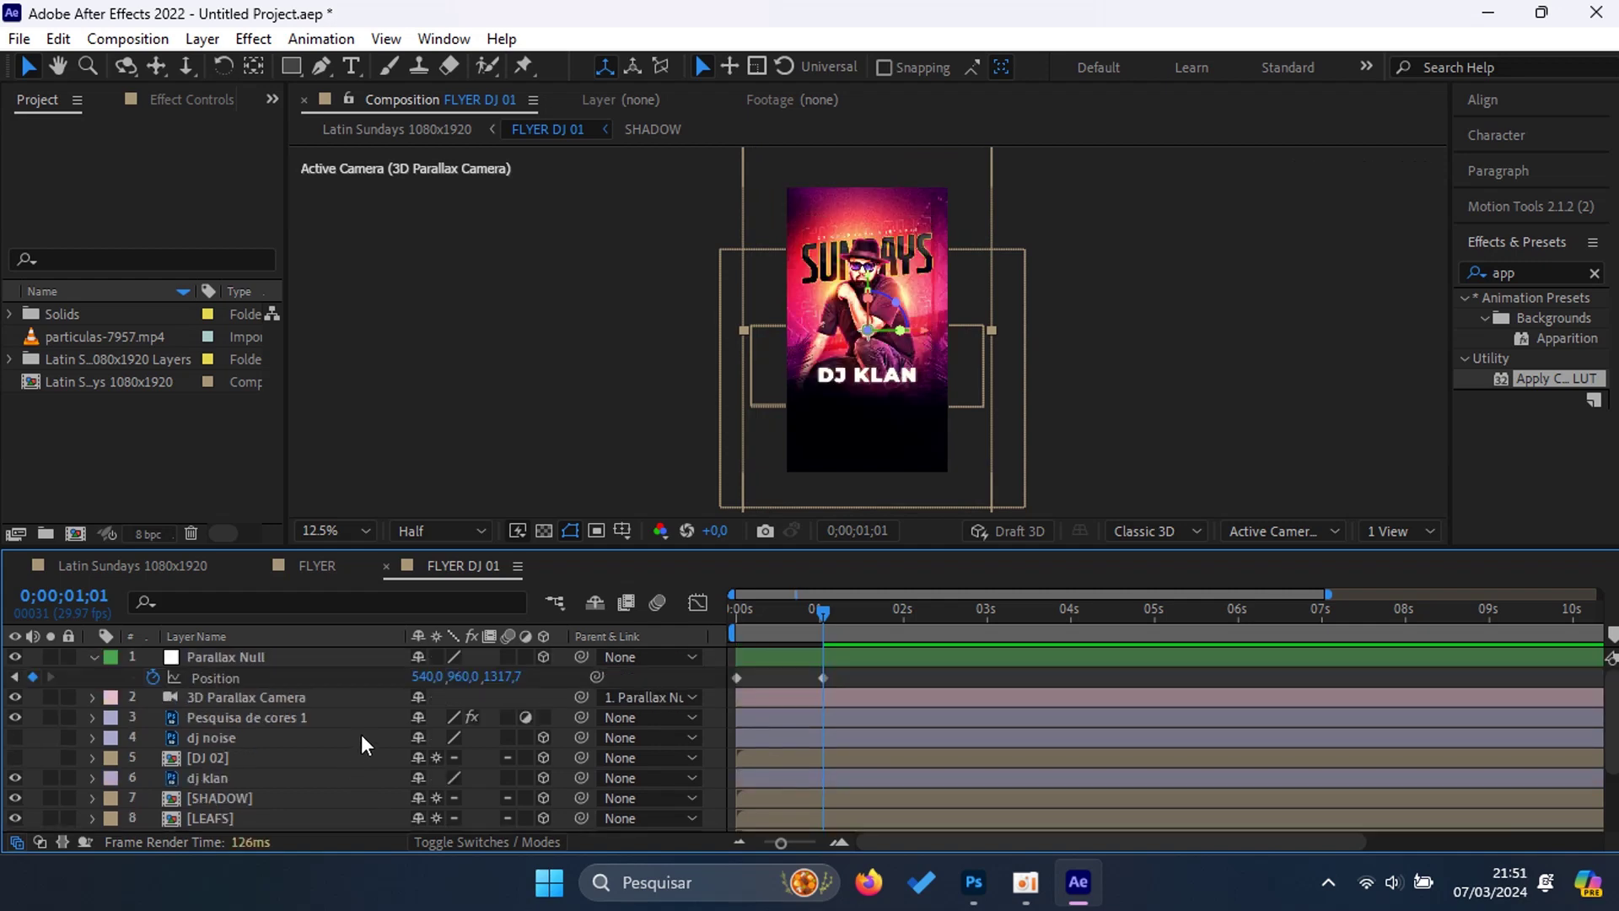
pyautogui.click(94, 657)
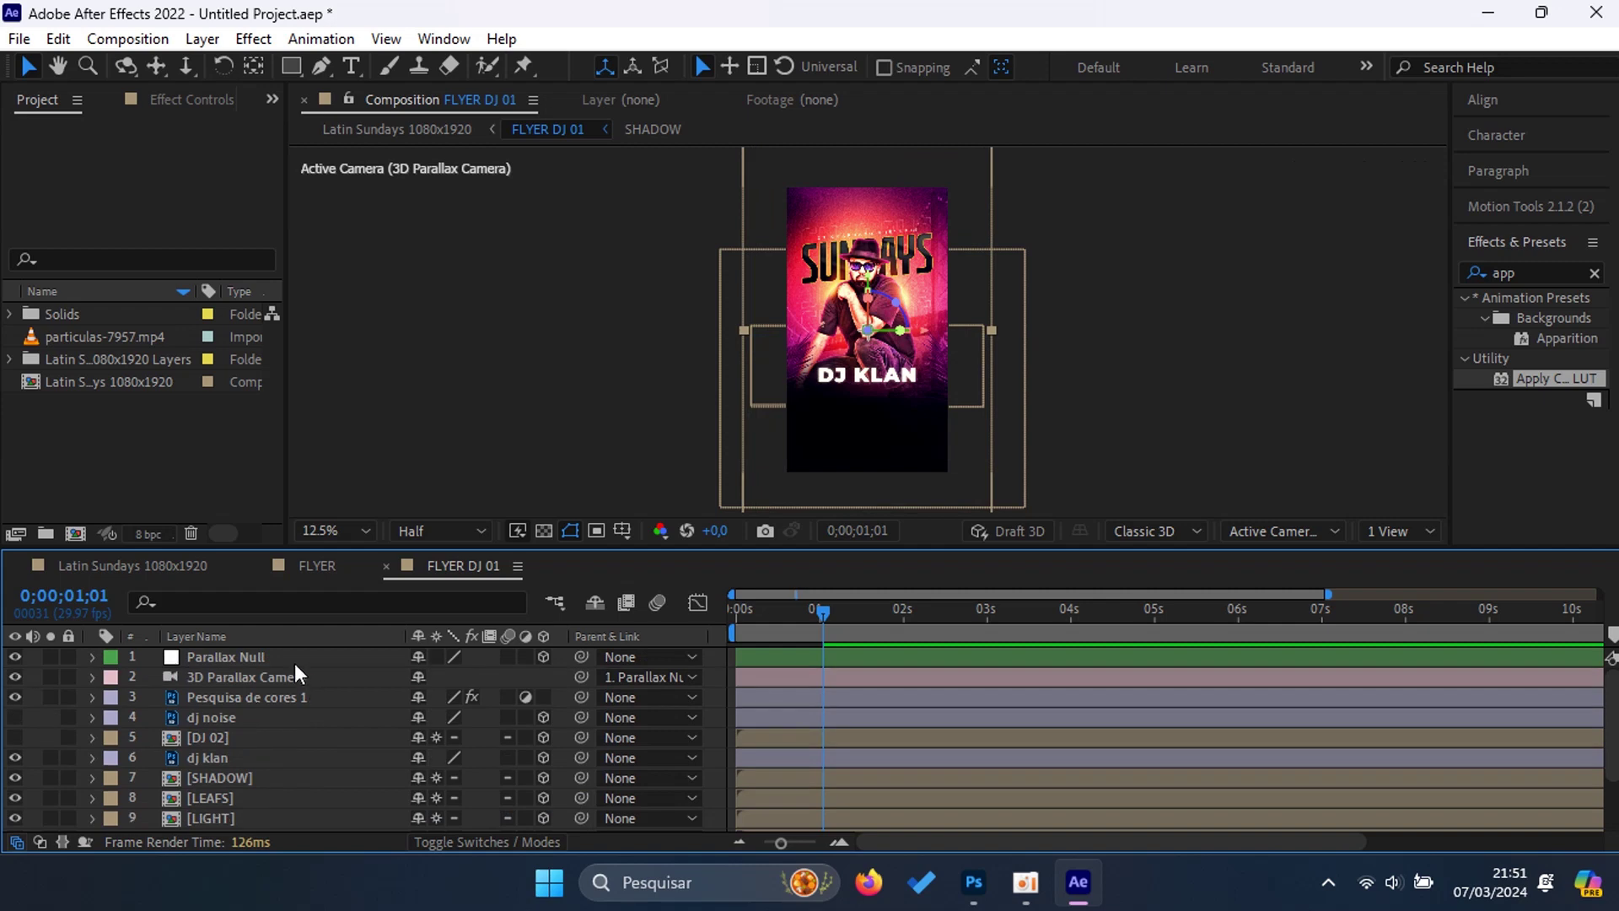
pyautogui.click(783, 659)
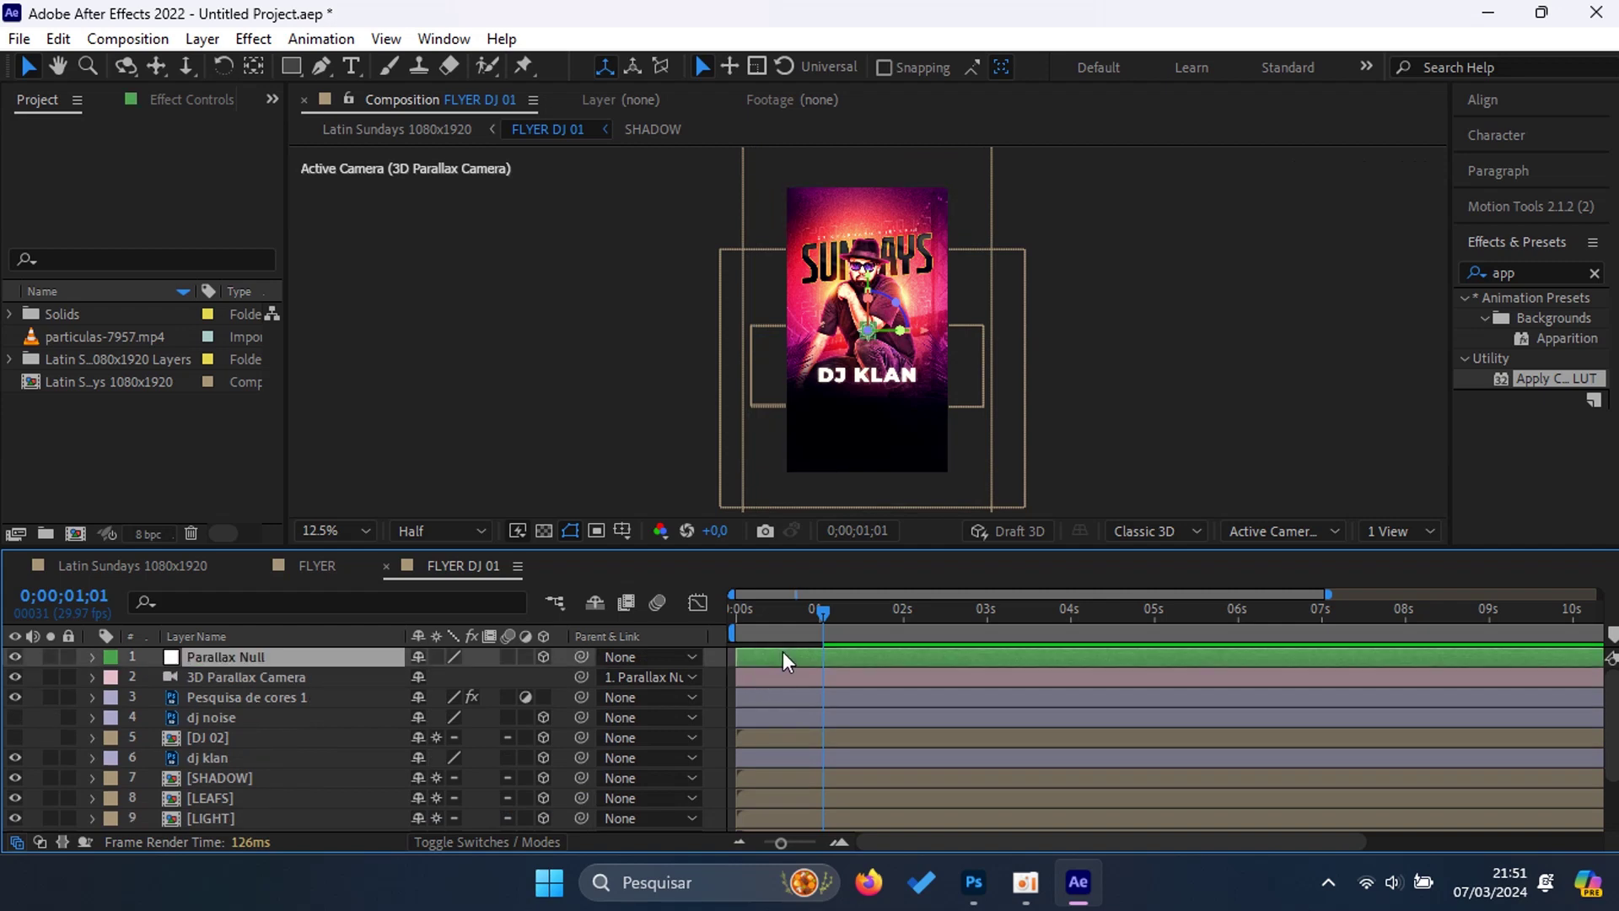
pyautogui.press('p')
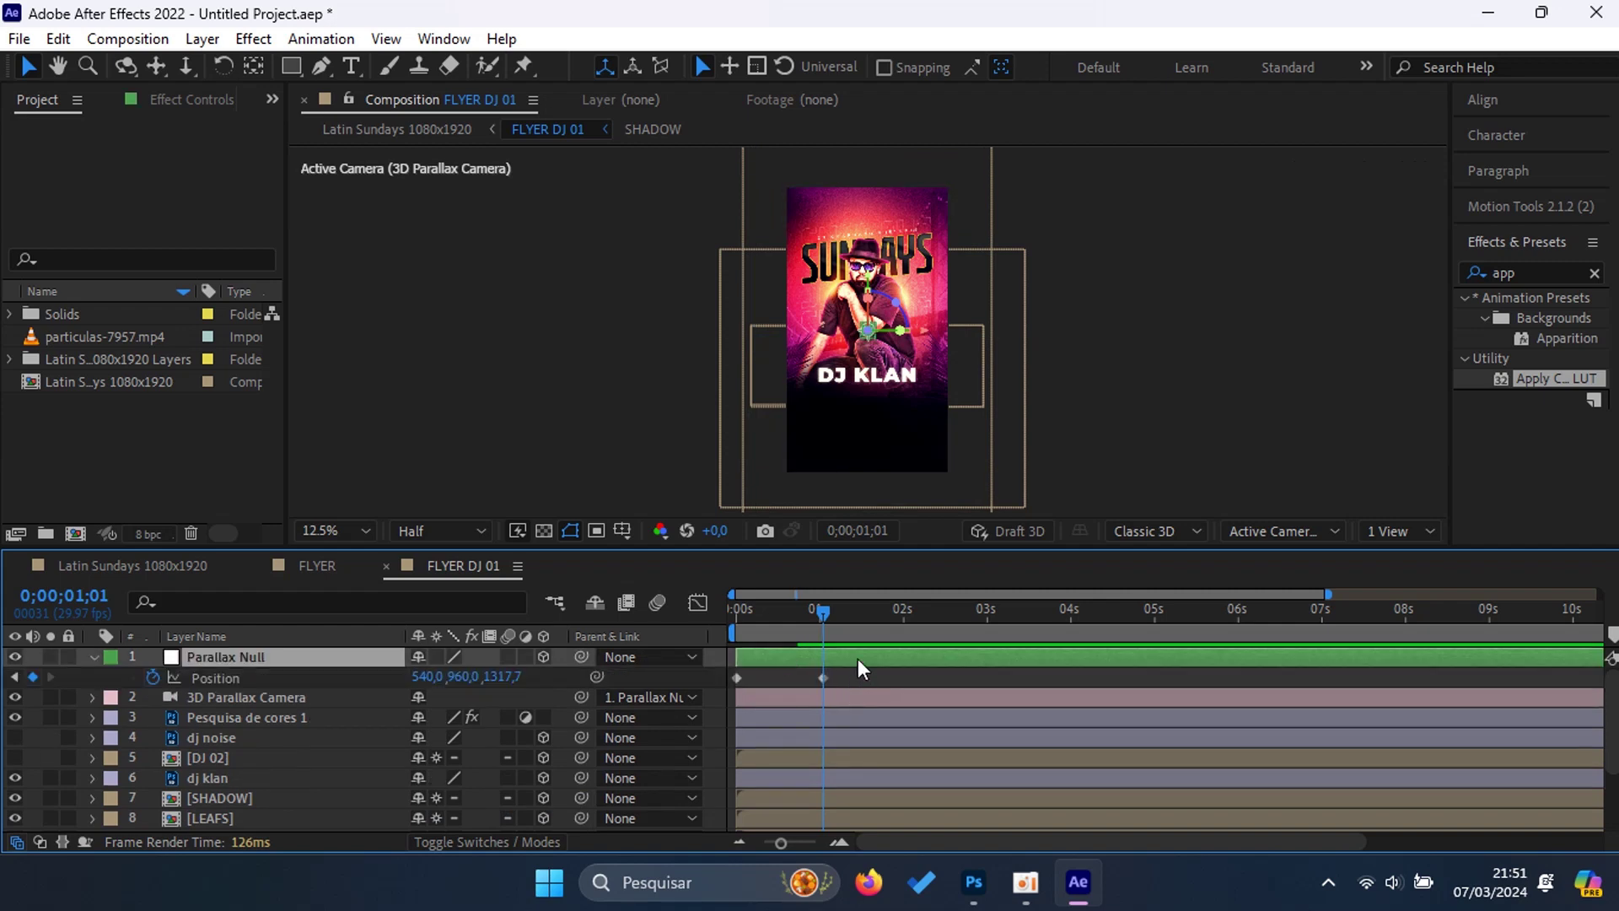
pyautogui.click(962, 466)
pyautogui.click(966, 195)
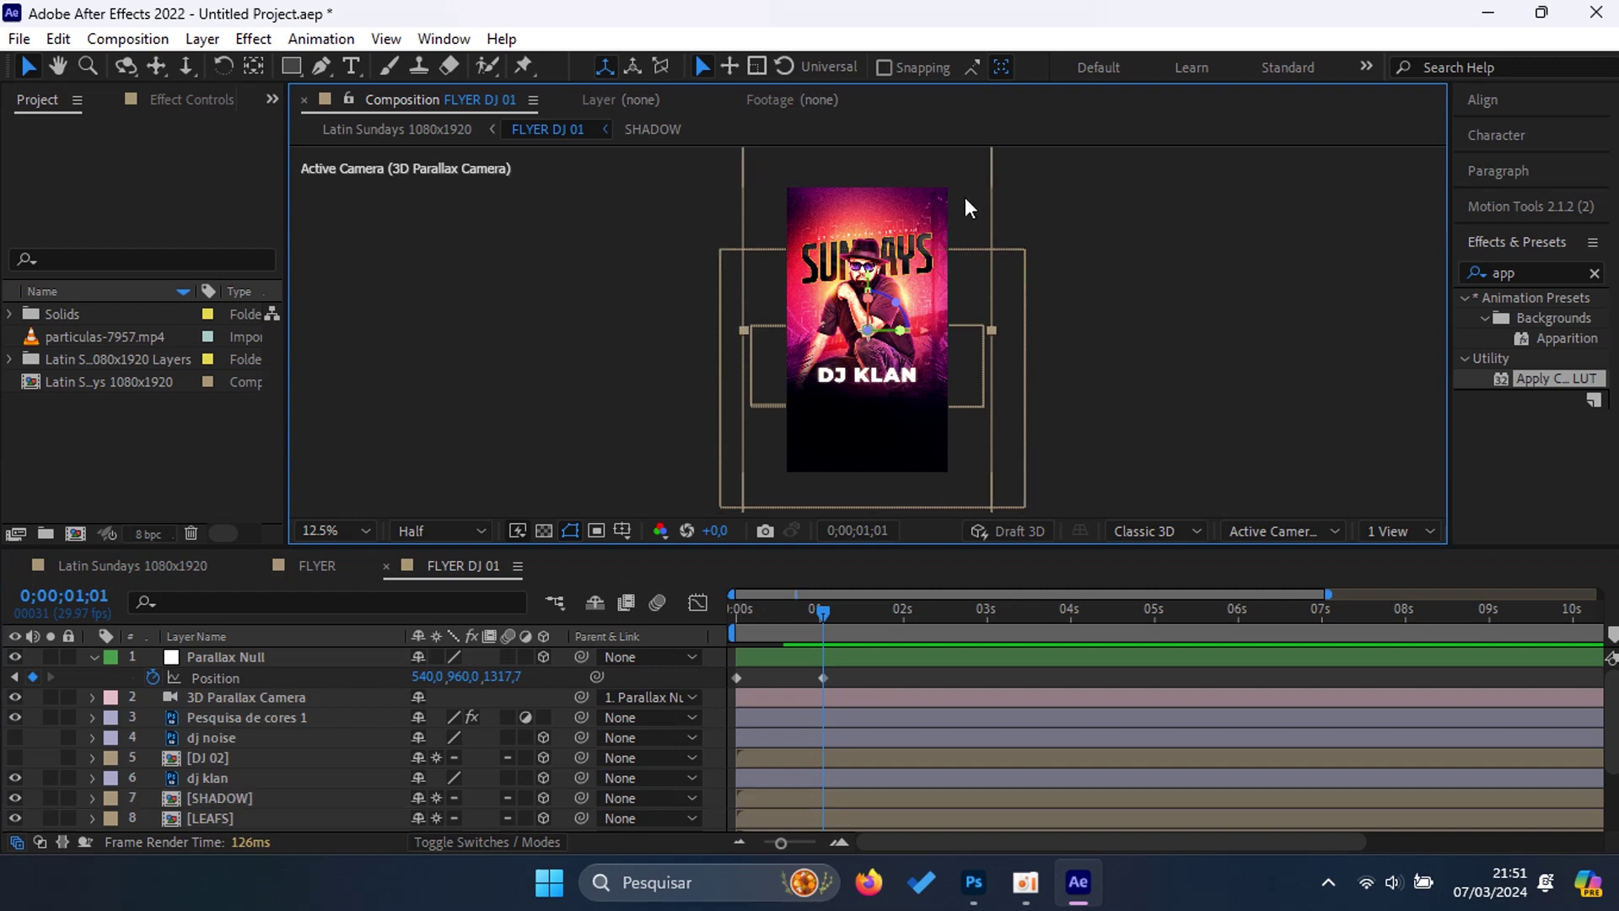
pyautogui.moveTo(801, 614)
pyautogui.mouseDown()
pyautogui.moveTo(705, 619)
pyautogui.moveTo(711, 656)
pyautogui.mouseUp()
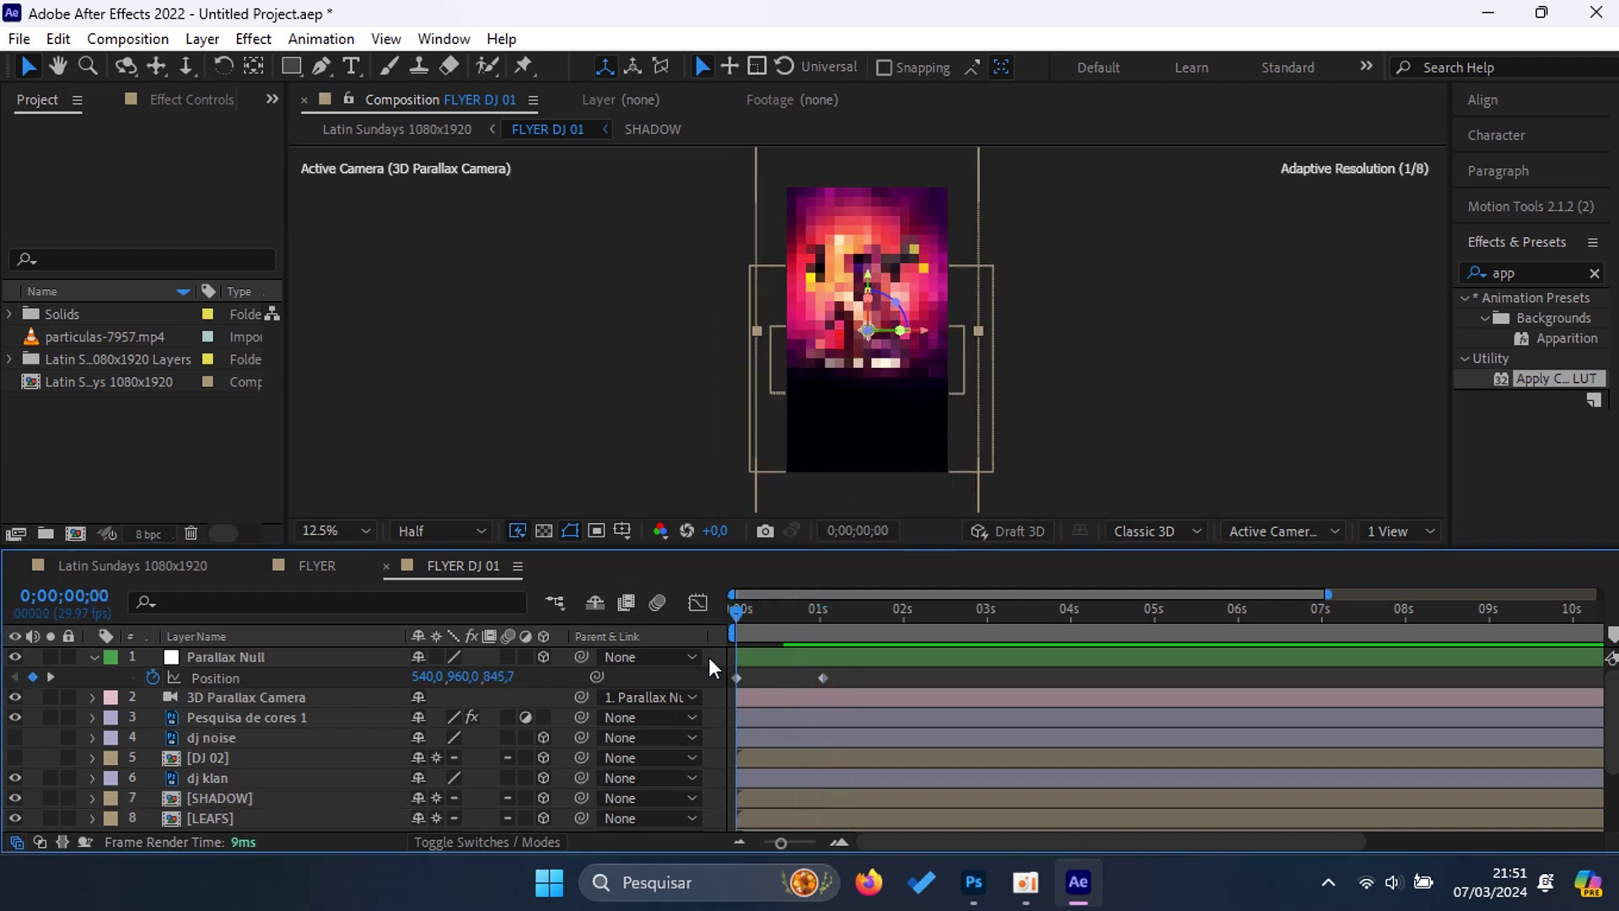
# Step: Shift the background artwork slightly left in the composition
pyautogui.scroll(-3, 363, 784)
pyautogui.click(338, 796)
pyautogui.press('s')
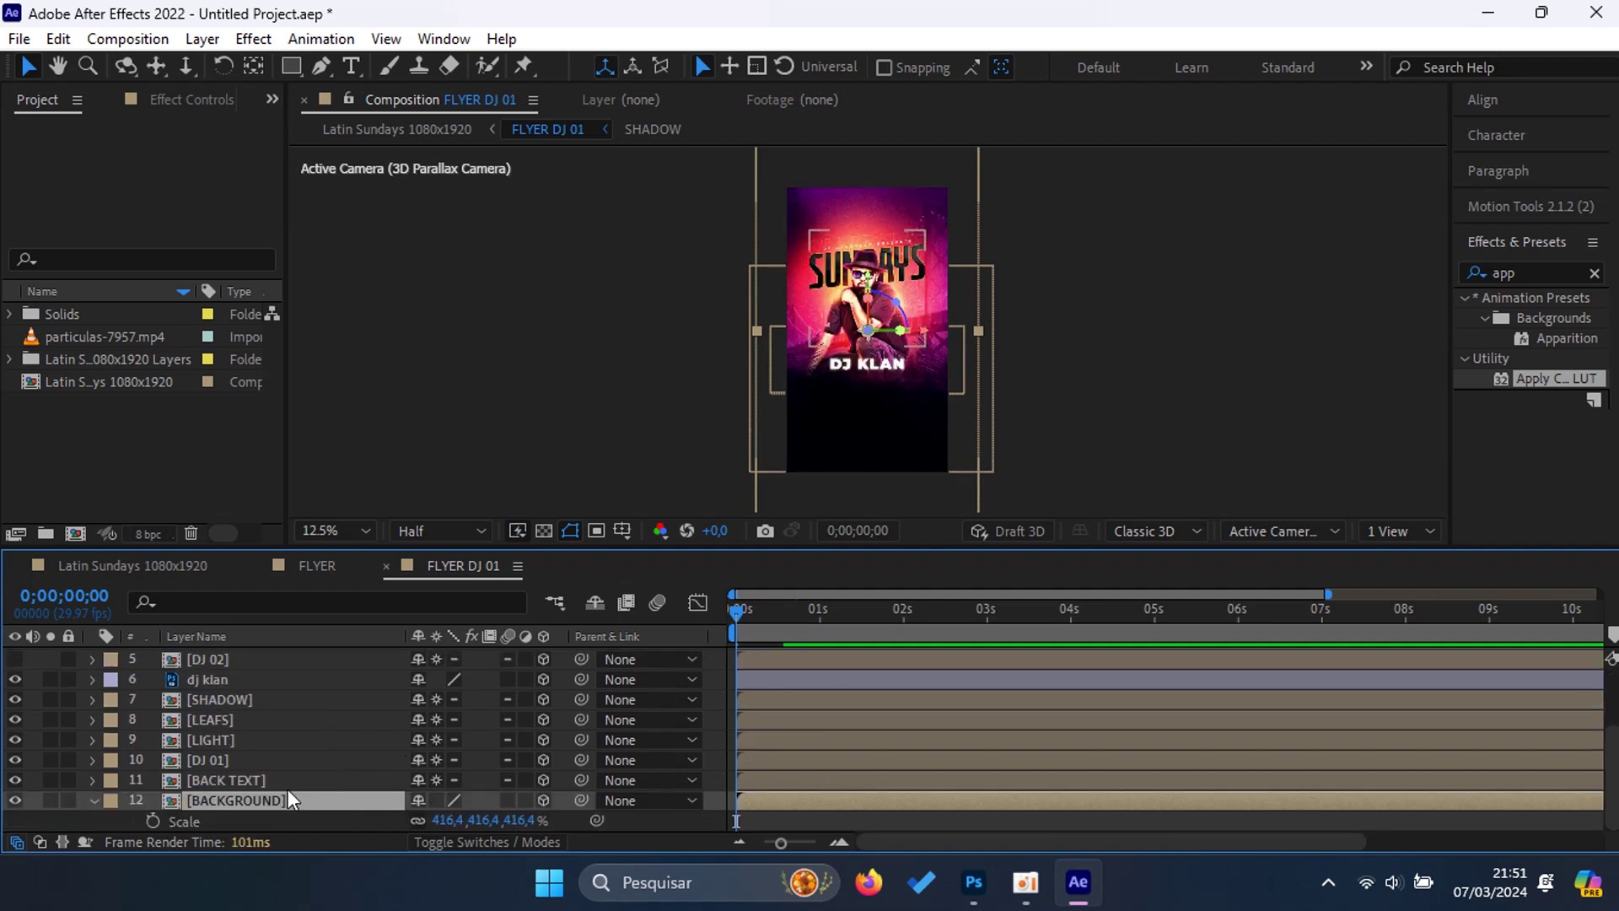
pyautogui.moveTo(966, 251); pyautogui.dragTo(946, 242)
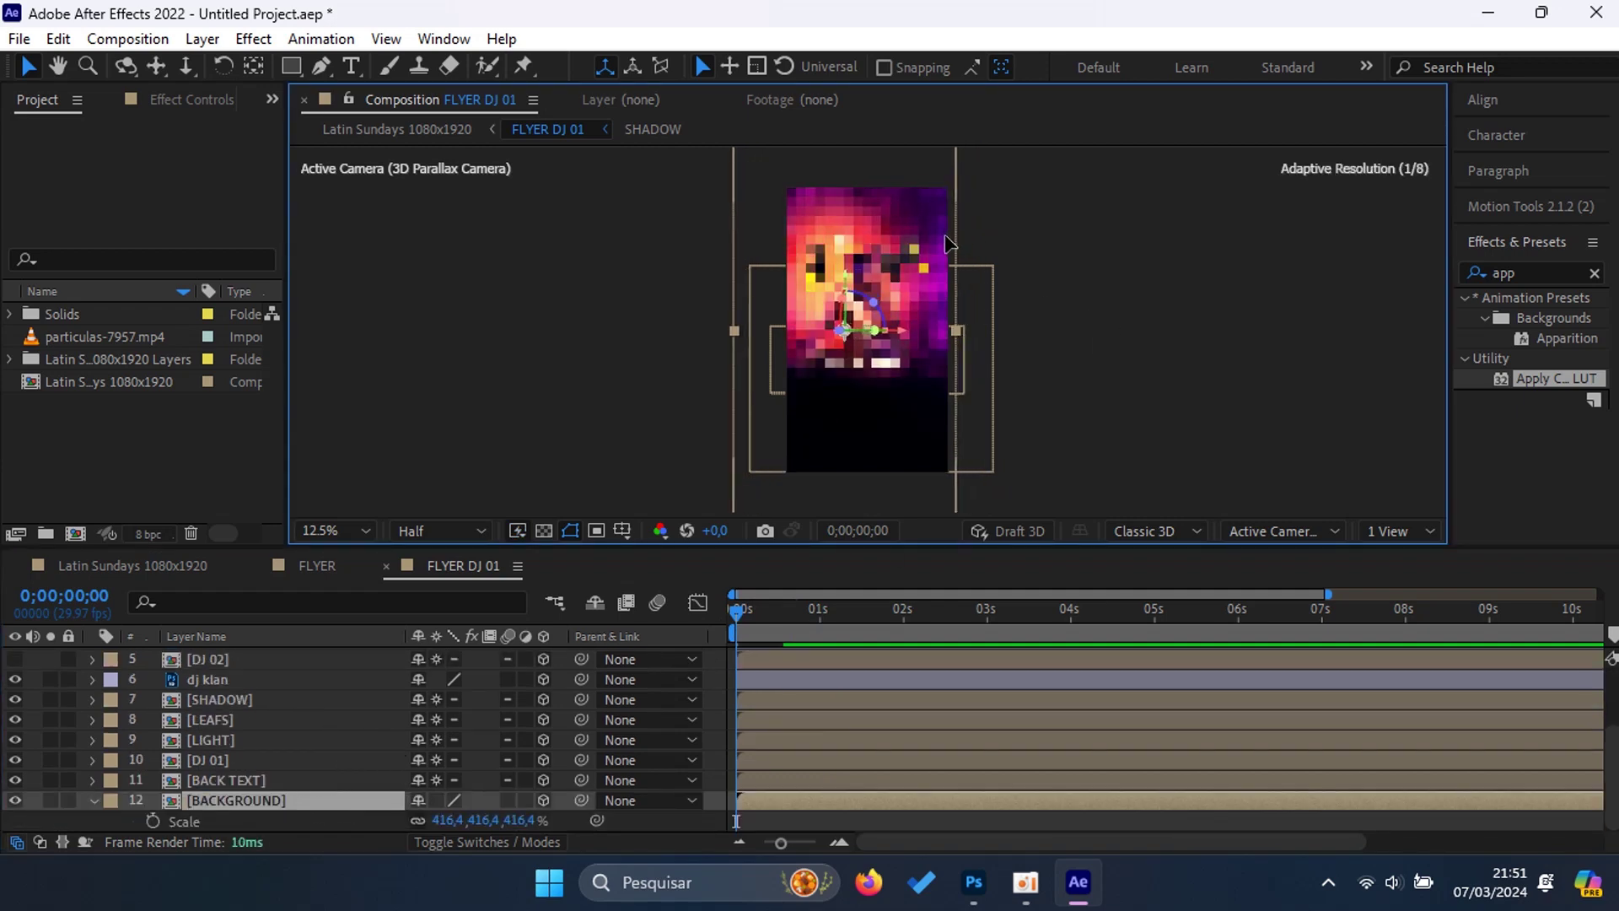
pyautogui.moveTo(939, 167); pyautogui.dragTo(954, 224)
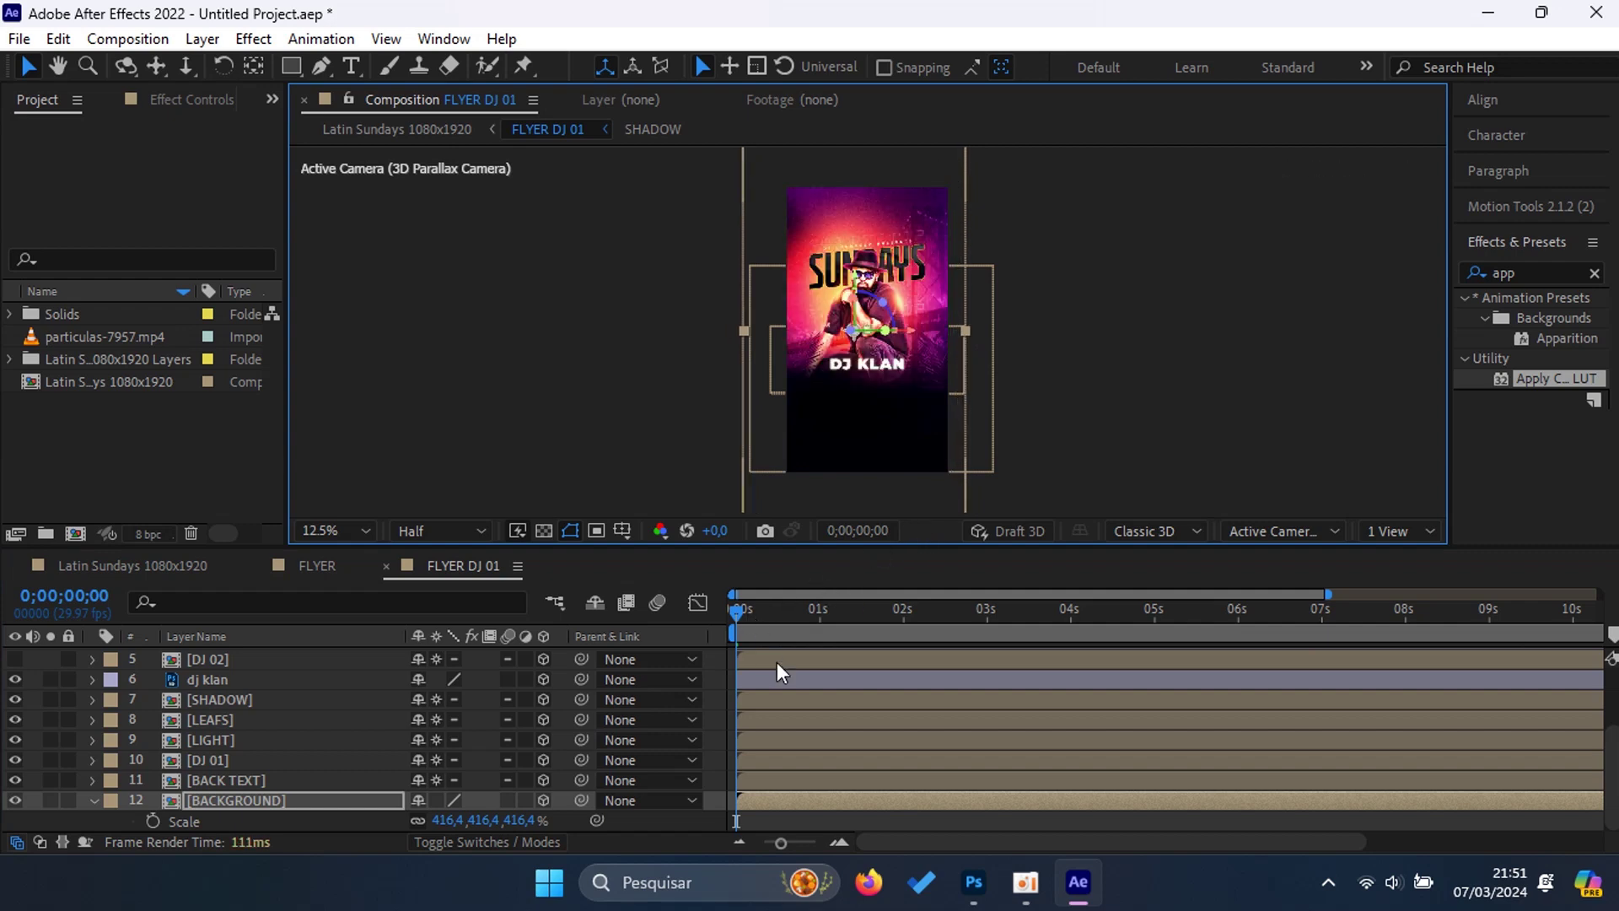
# Step: Select both Parallax Null Position keyframes and bring up their keyframe options
pyautogui.scroll(3, 772, 658)
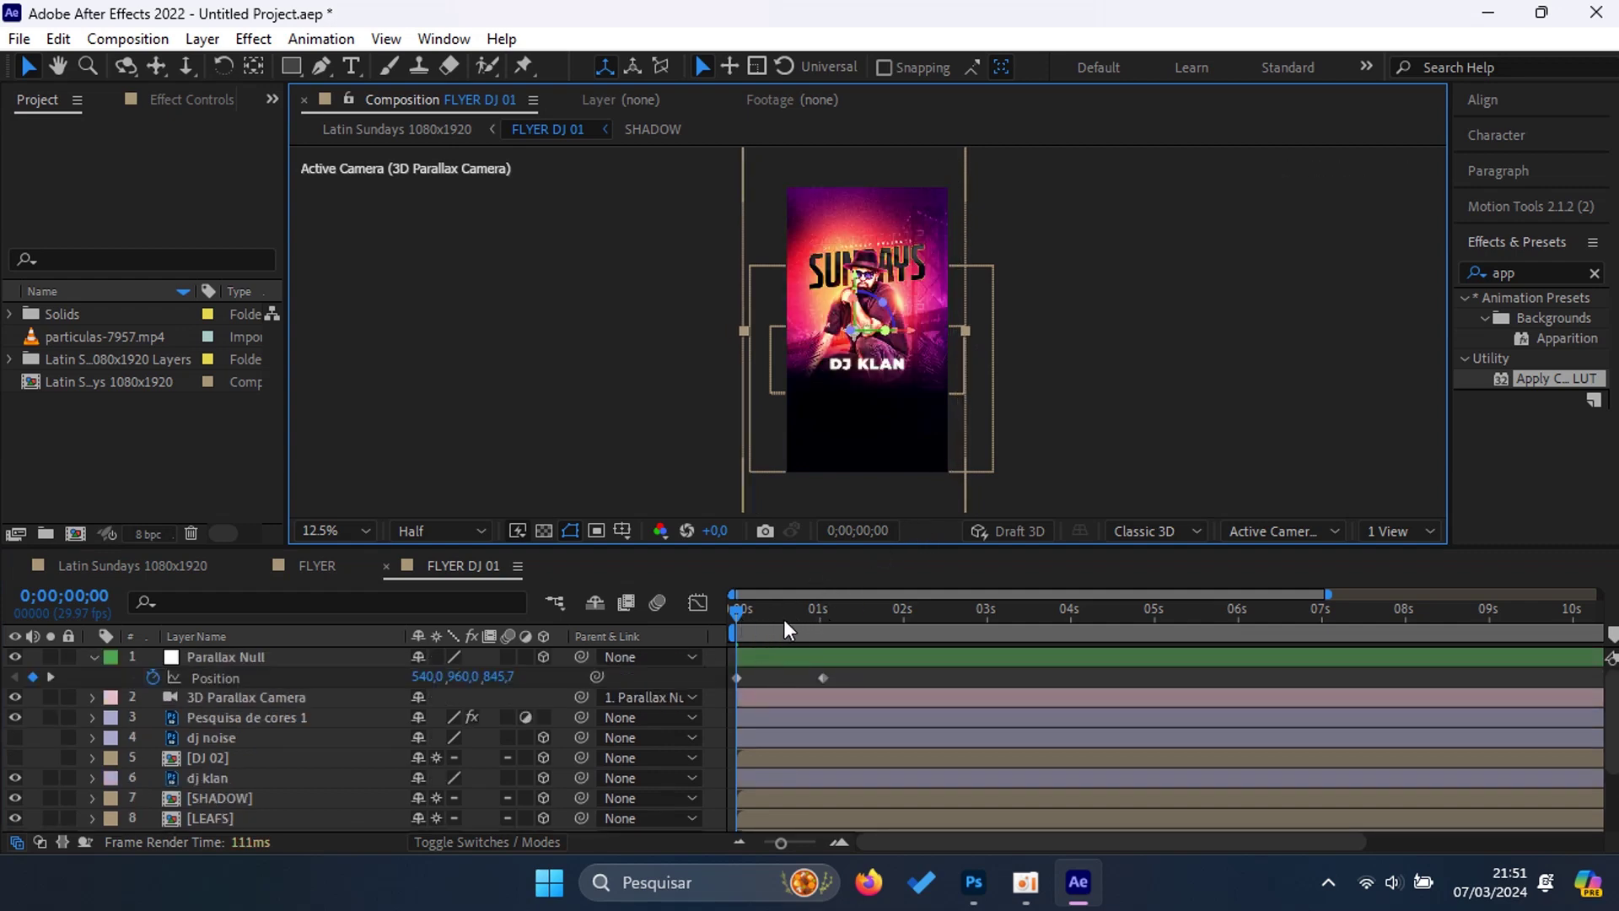
pyautogui.moveTo(761, 611); pyautogui.dragTo(827, 636)
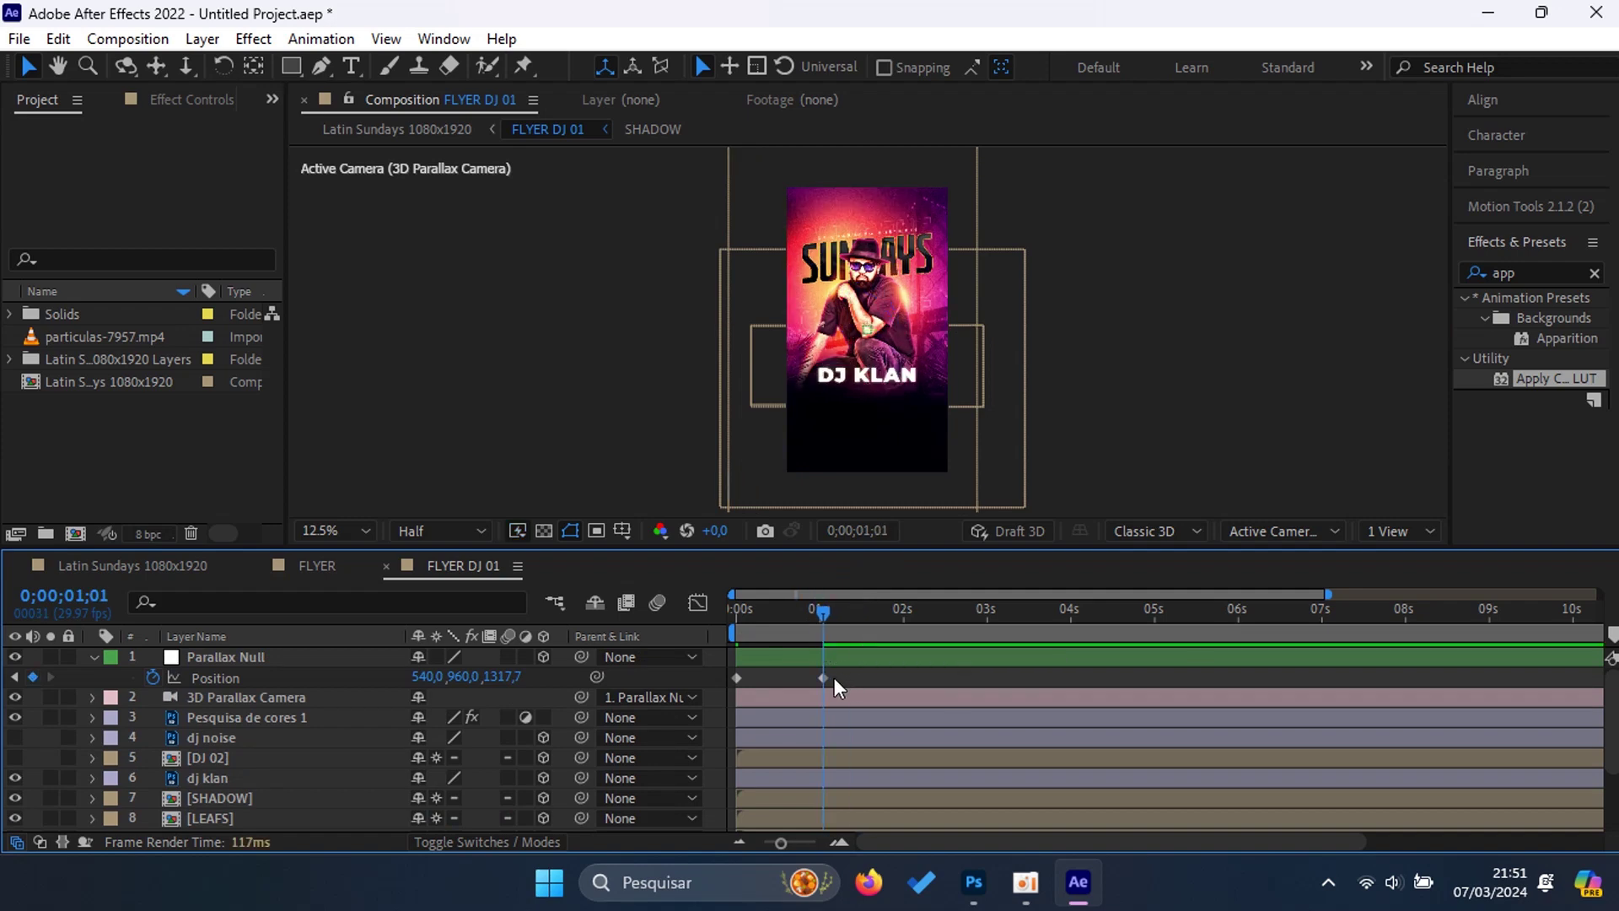
pyautogui.moveTo(833, 677); pyautogui.dragTo(754, 684)
pyautogui.rightClick(737, 677)
# Step: Set 100% incoming influence on both Parallax Null keyframes and preview the eased push
pyautogui.click(869, 633)
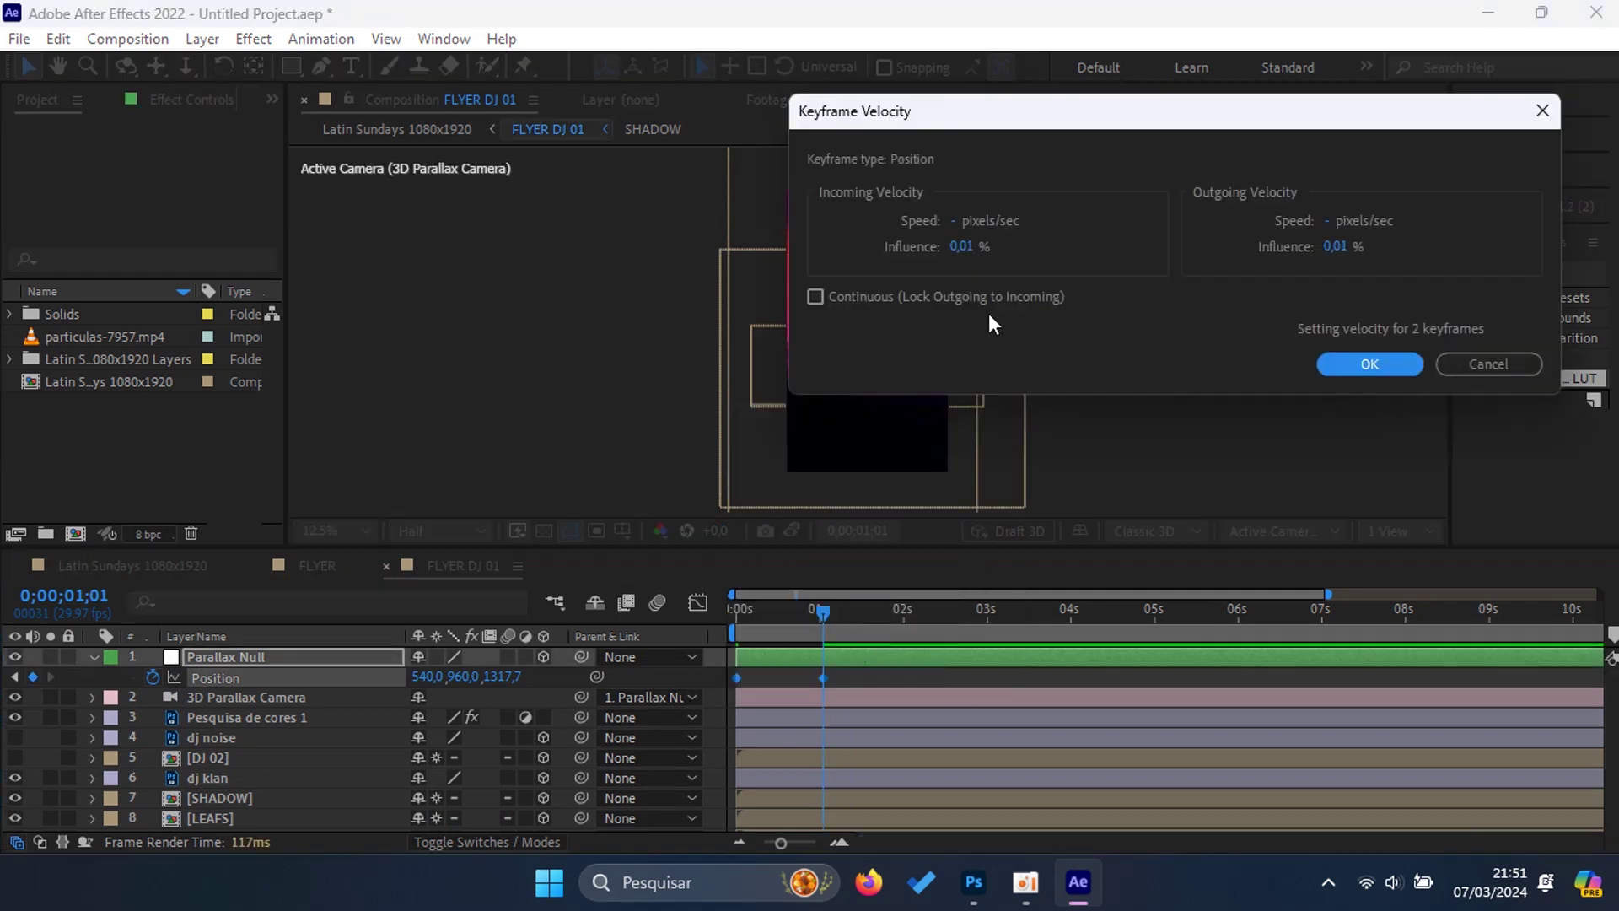
pyautogui.click(963, 247)
pyautogui.write('100')
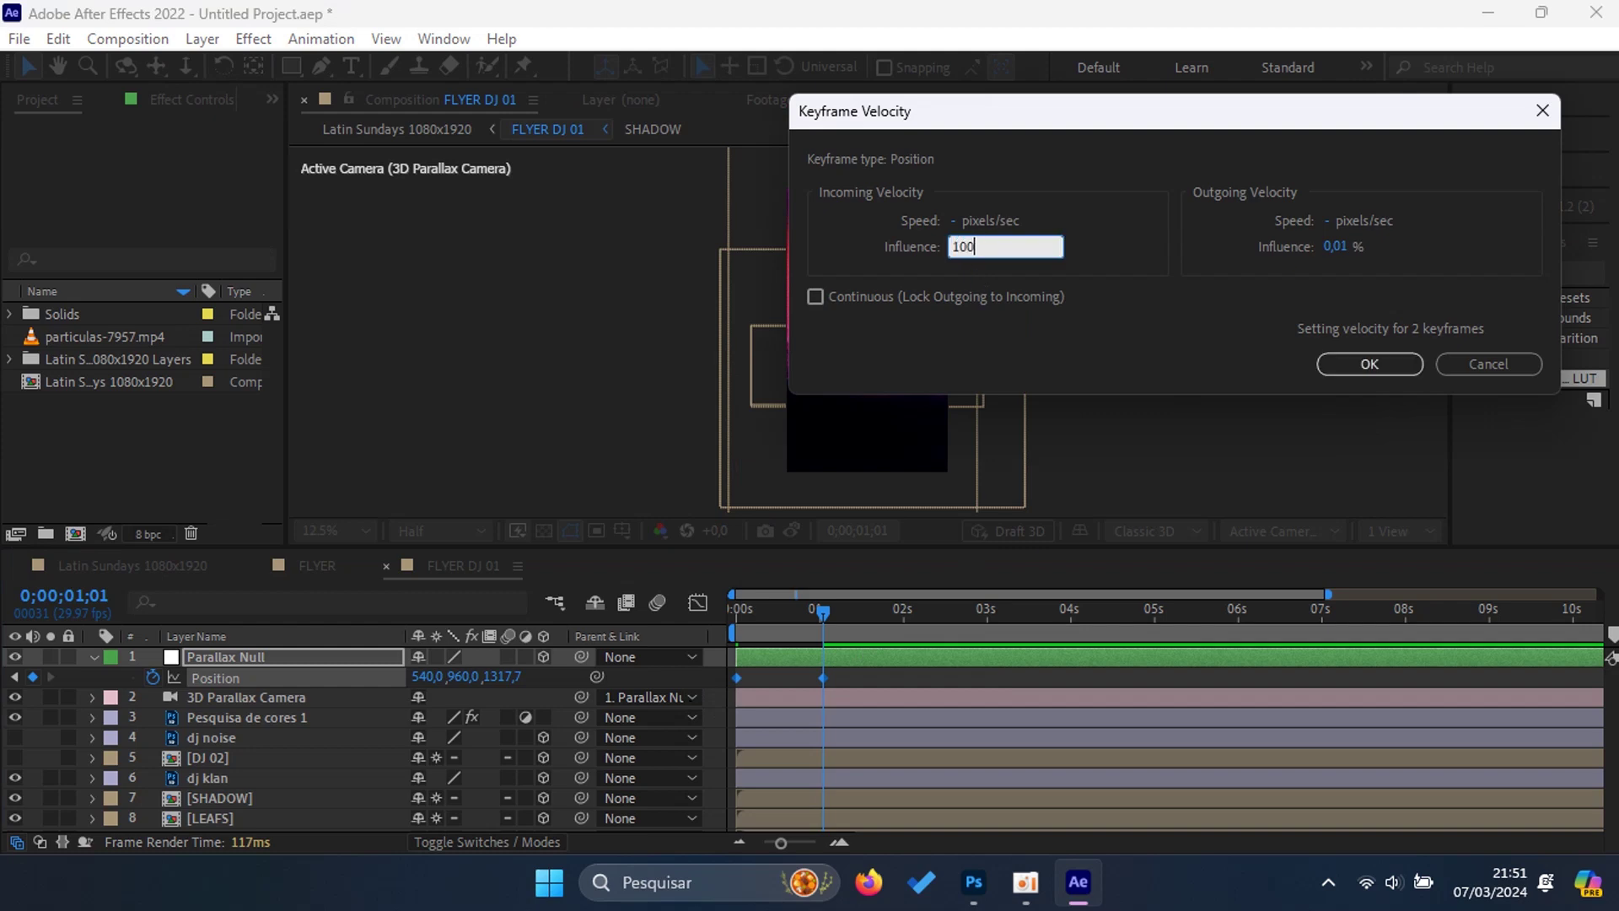
pyautogui.press('Return')
pyautogui.moveTo(828, 630); pyautogui.dragTo(633, 630)
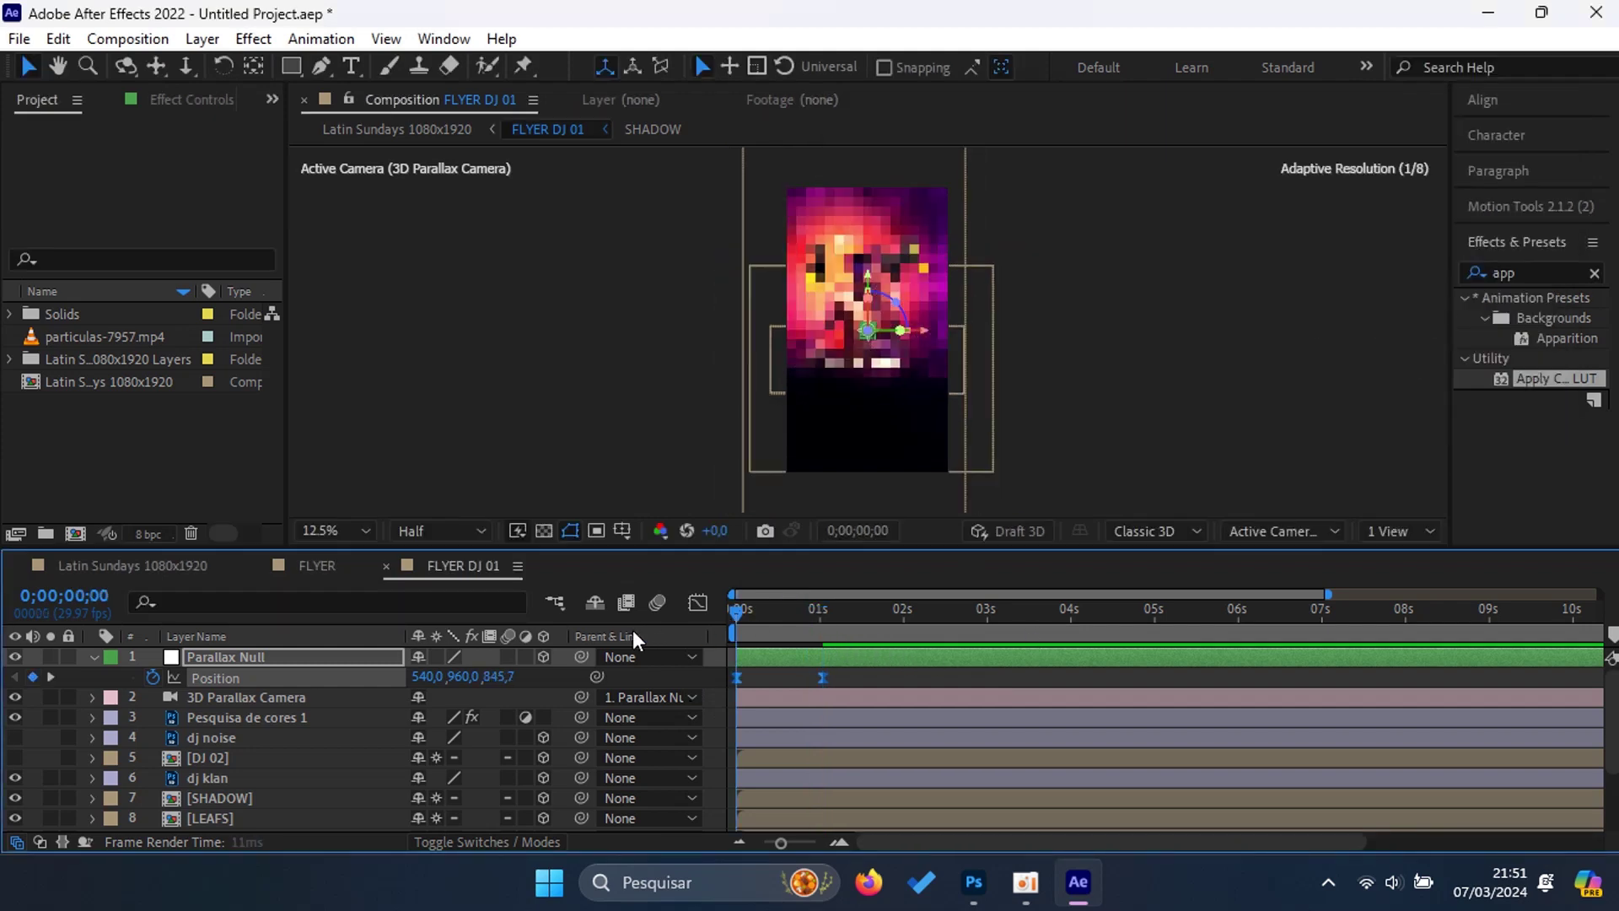
pyautogui.press('space')
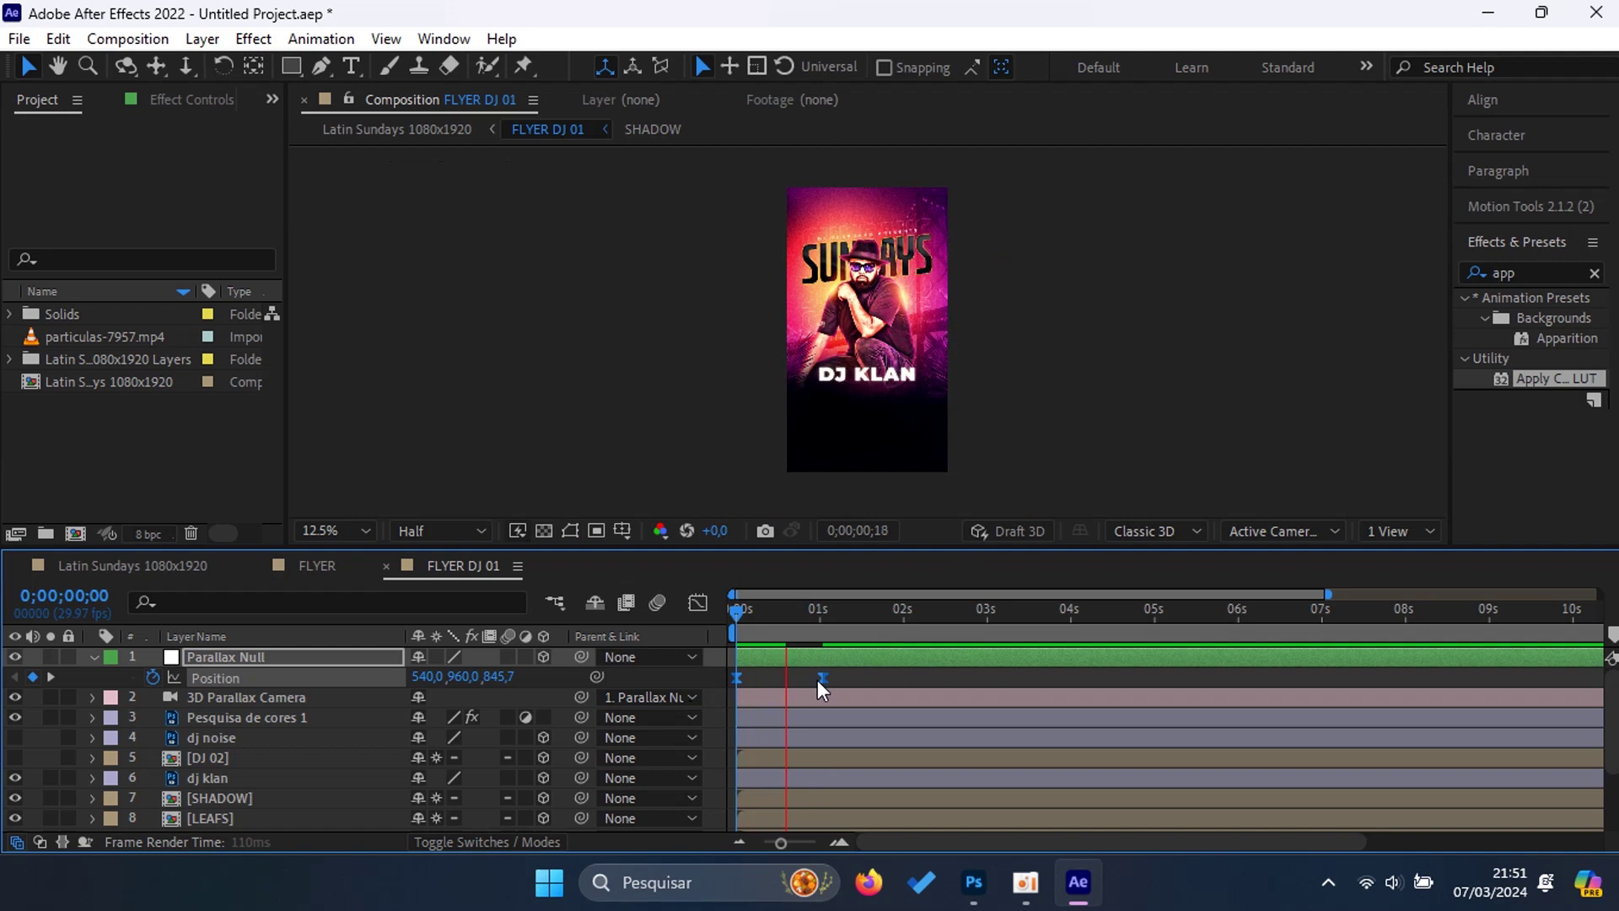
pyautogui.press('space')
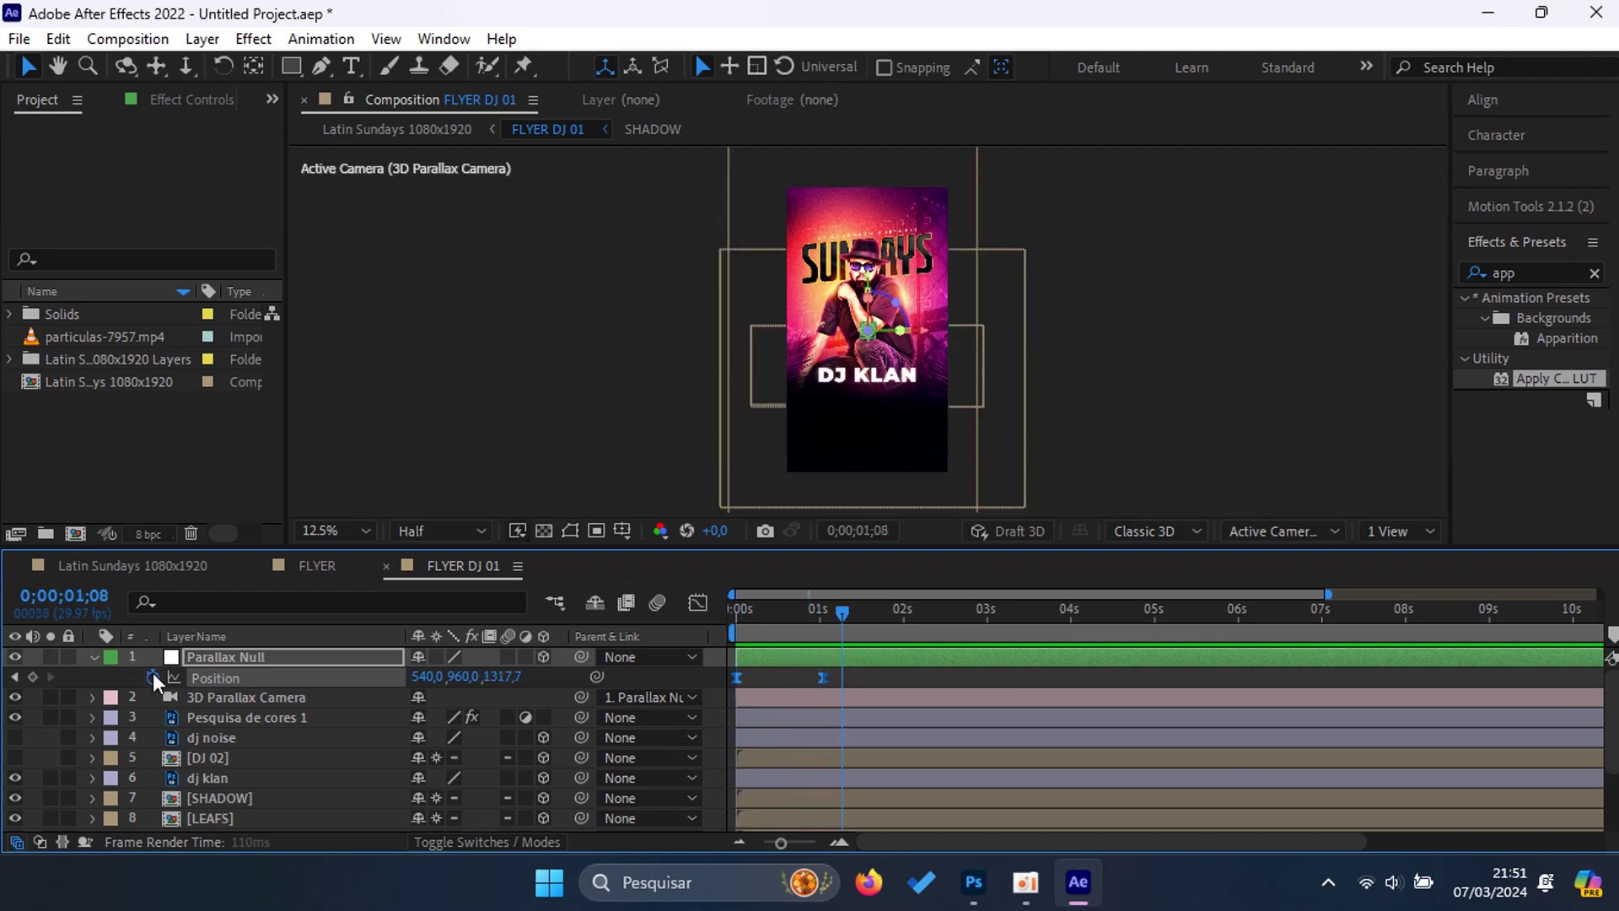
pyautogui.click(93, 656)
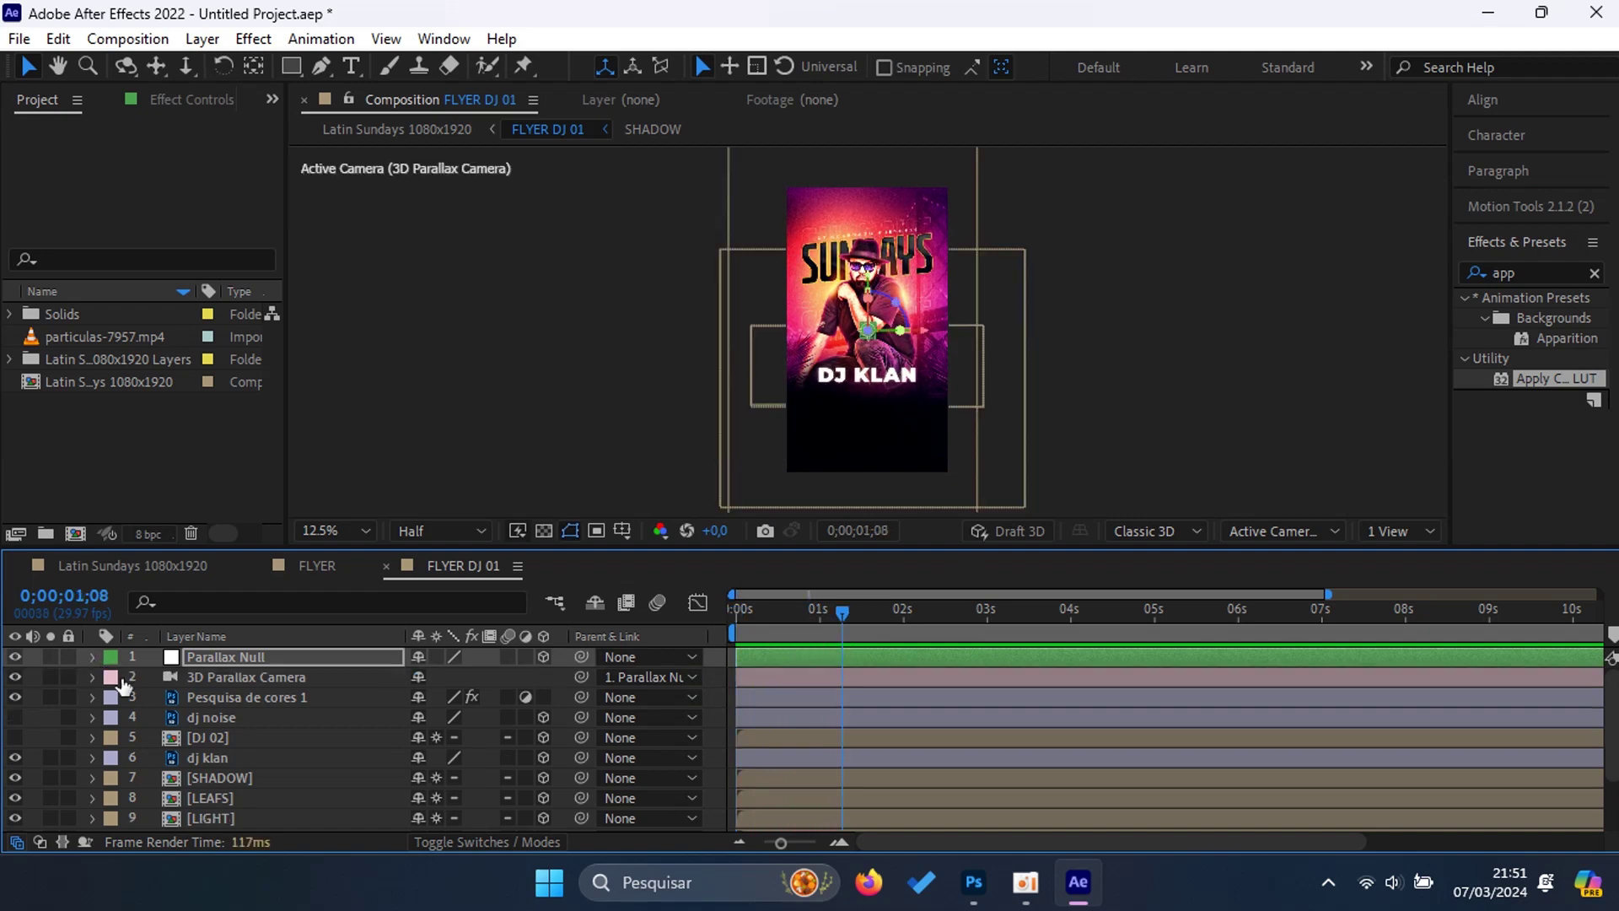
# Step: Convert the dj klan layer to editable text and zoom the viewer to 25%
pyautogui.click(226, 720)
pyautogui.click(222, 757)
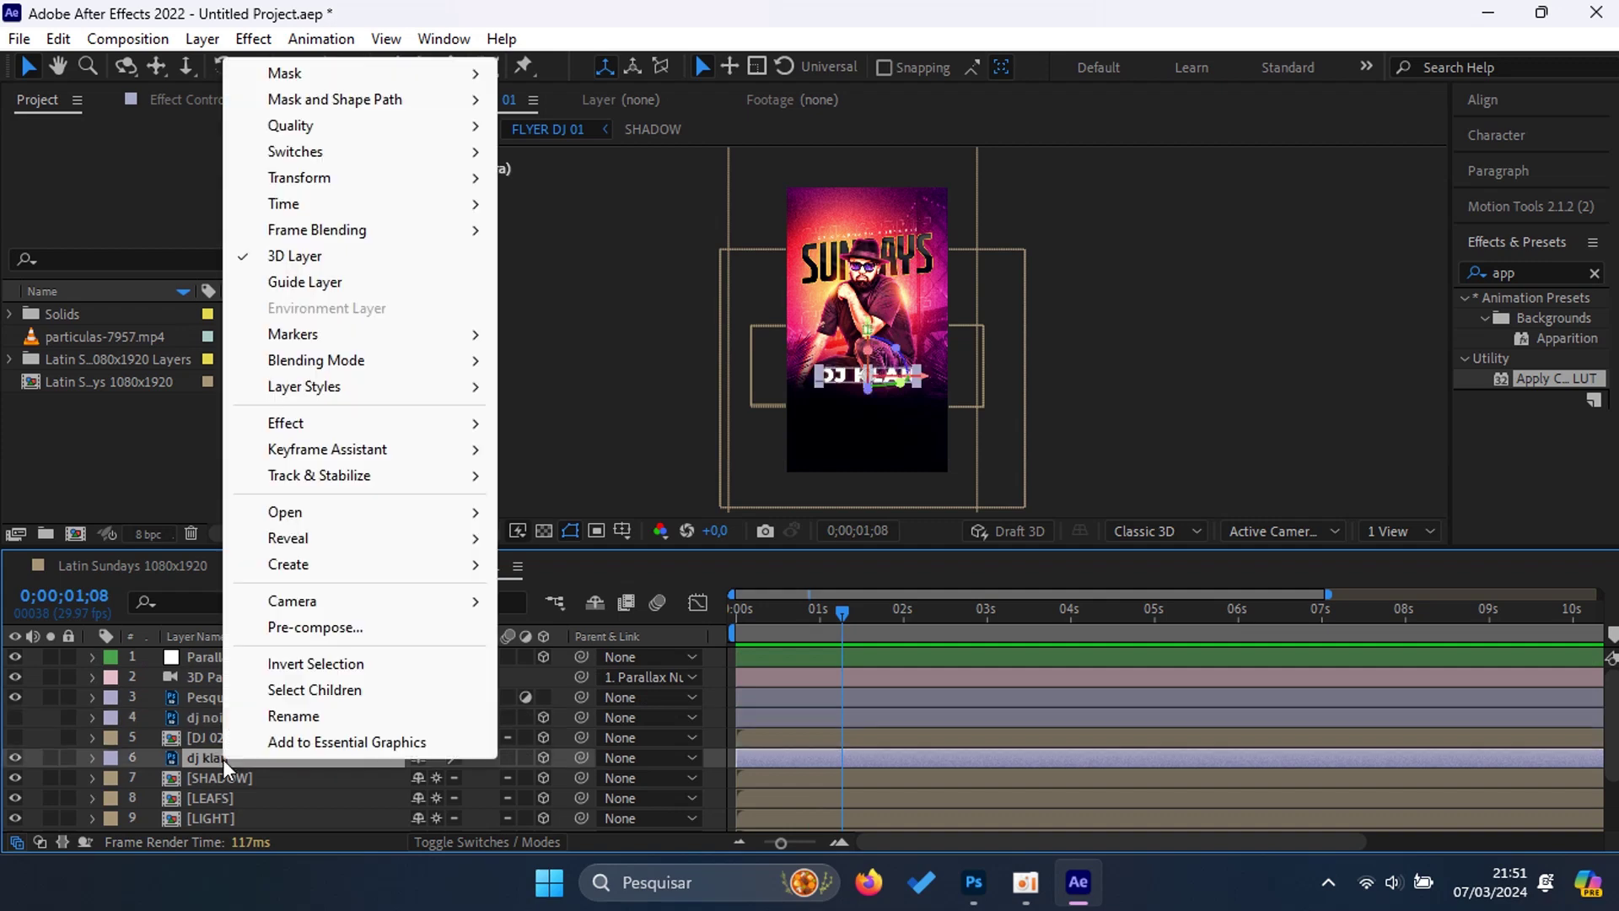
pyautogui.click(630, 565)
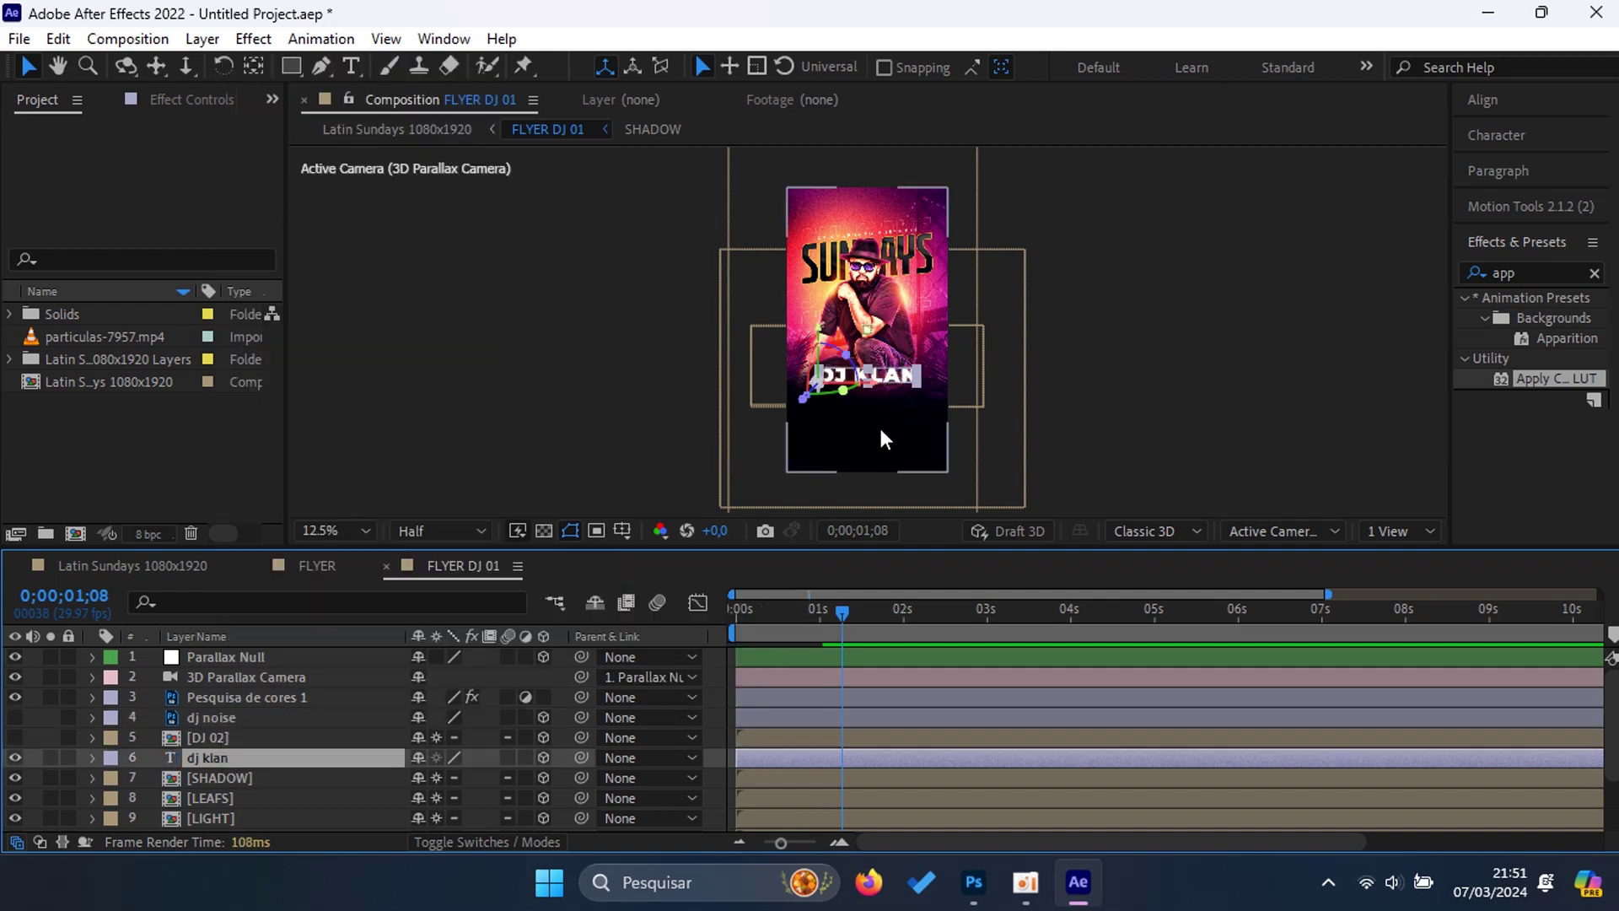
pyautogui.click(224, 716)
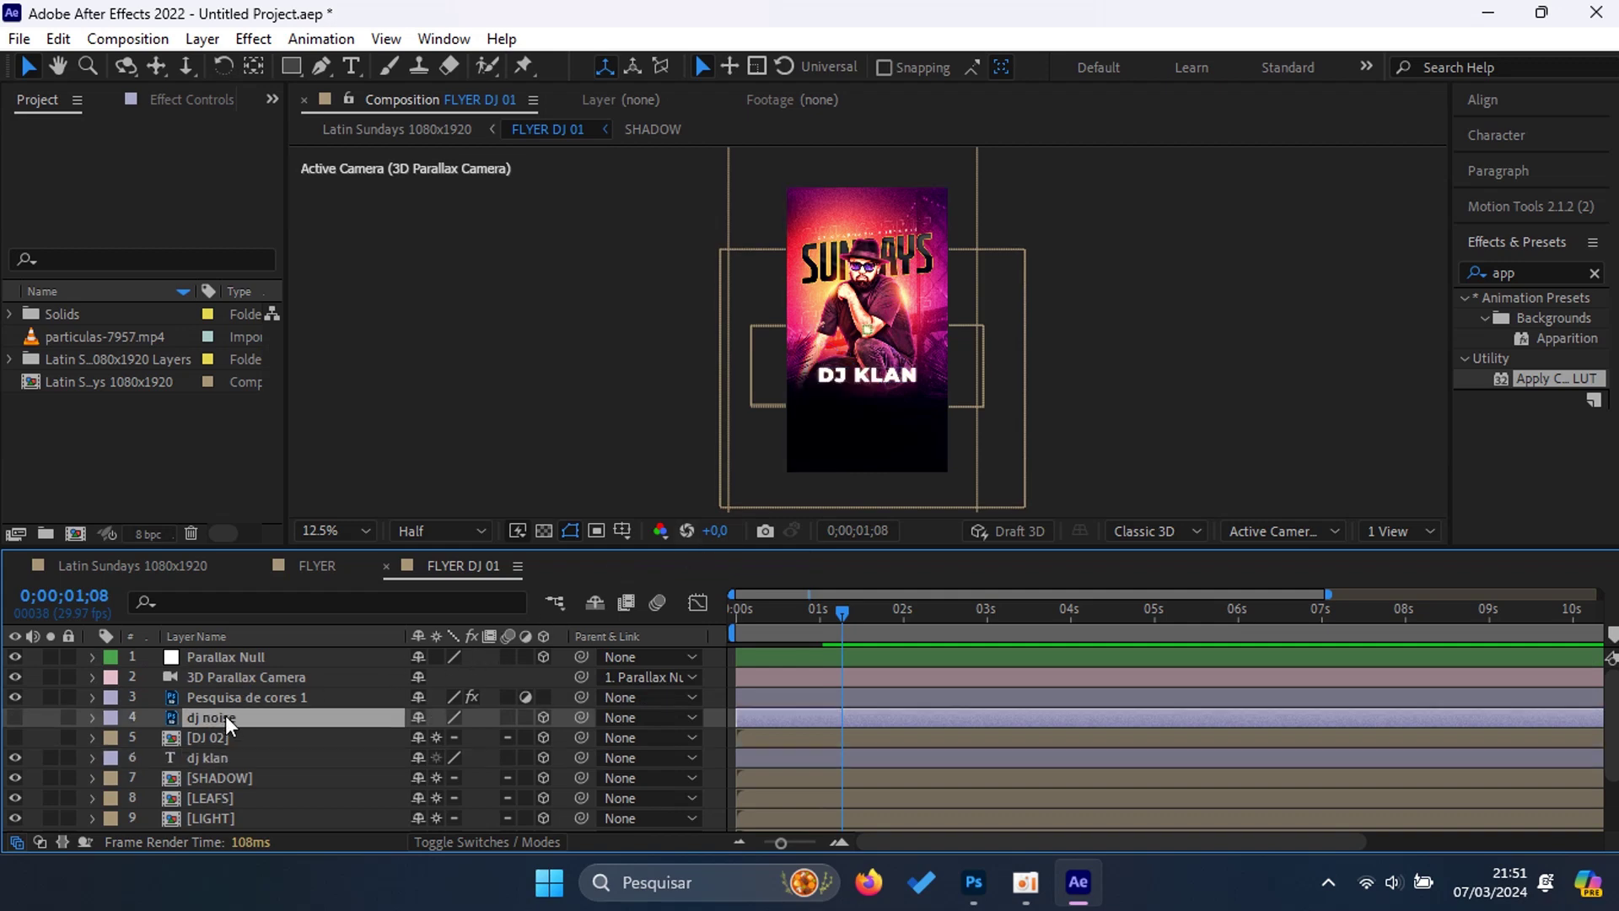
pyautogui.press('.')
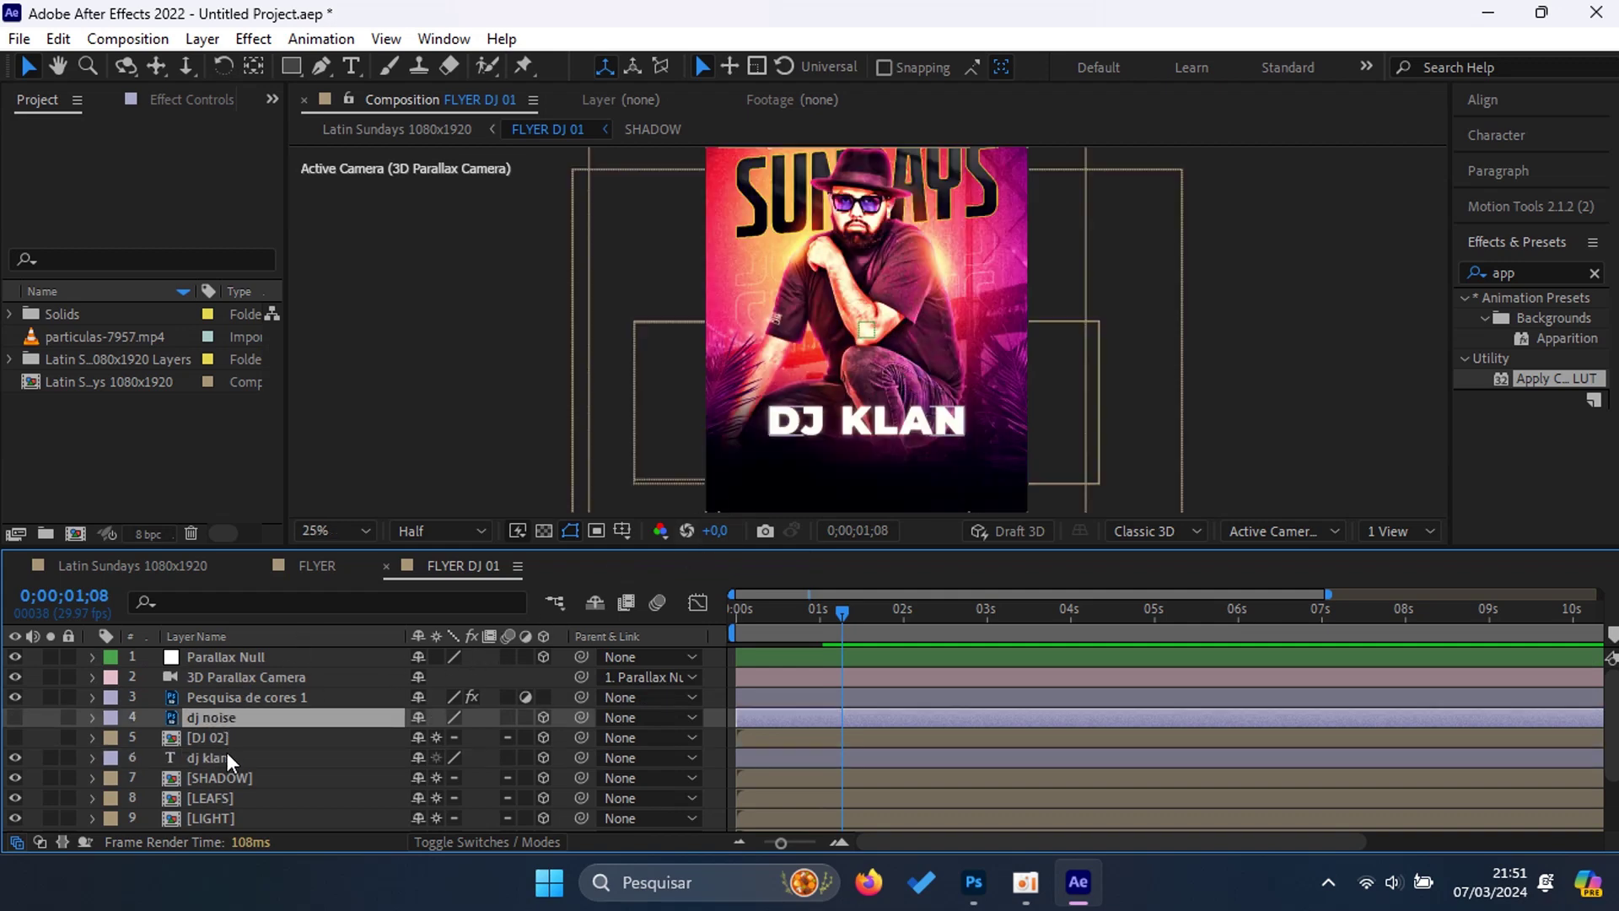
pyautogui.click(222, 758)
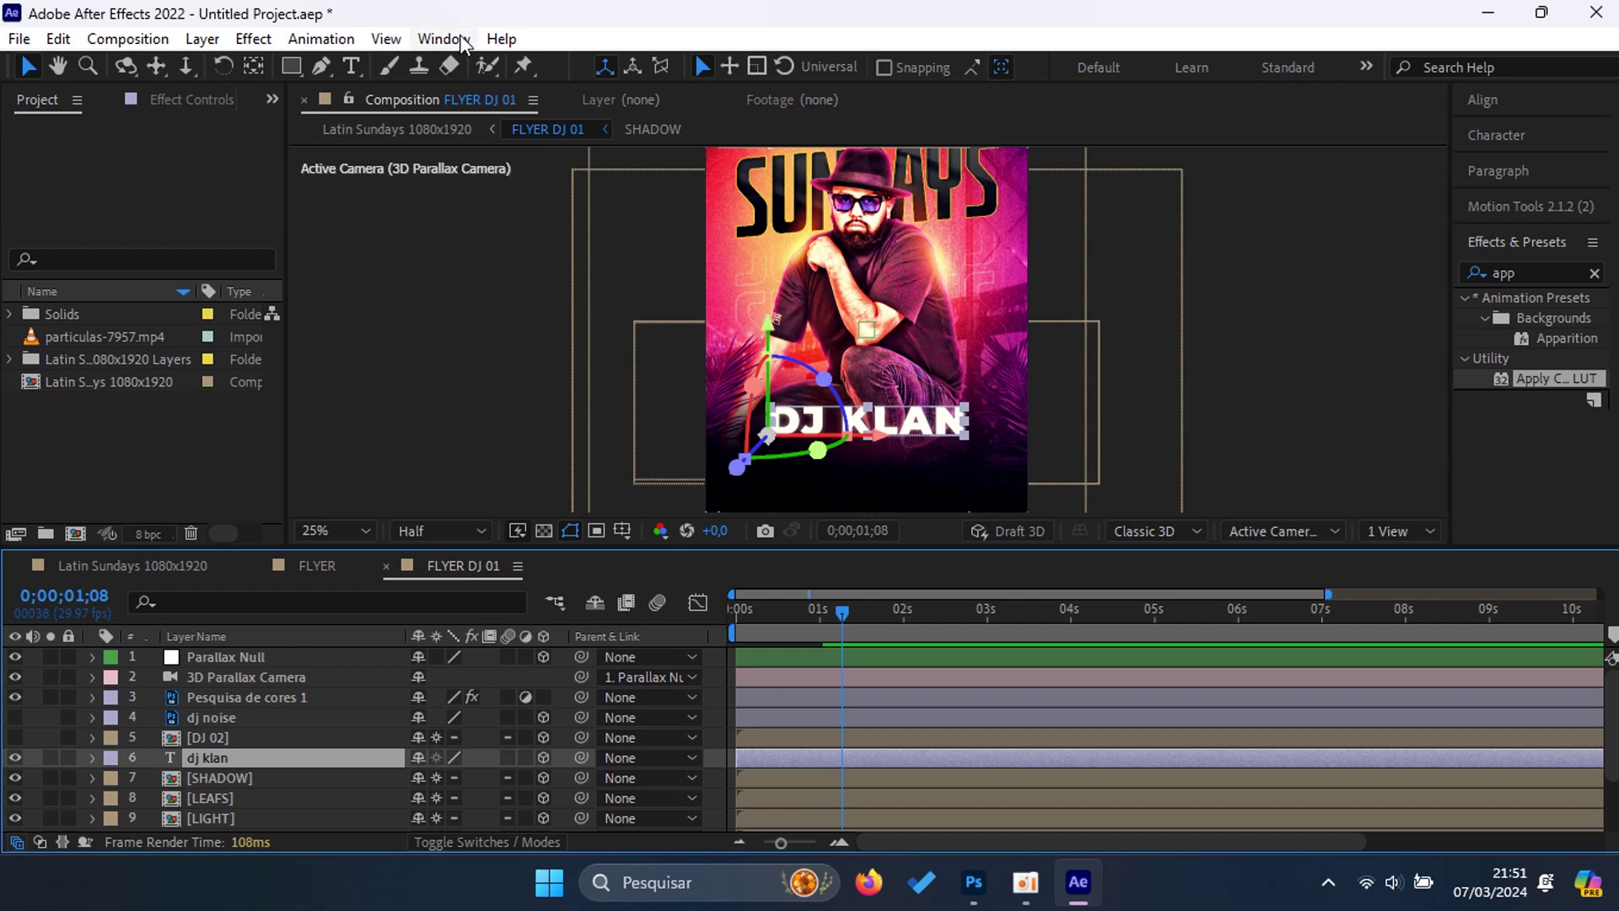
# Step: Apply Animation Composer's Overshoot Position & Rotate character transition to the dj klan text
pyautogui.click(460, 38)
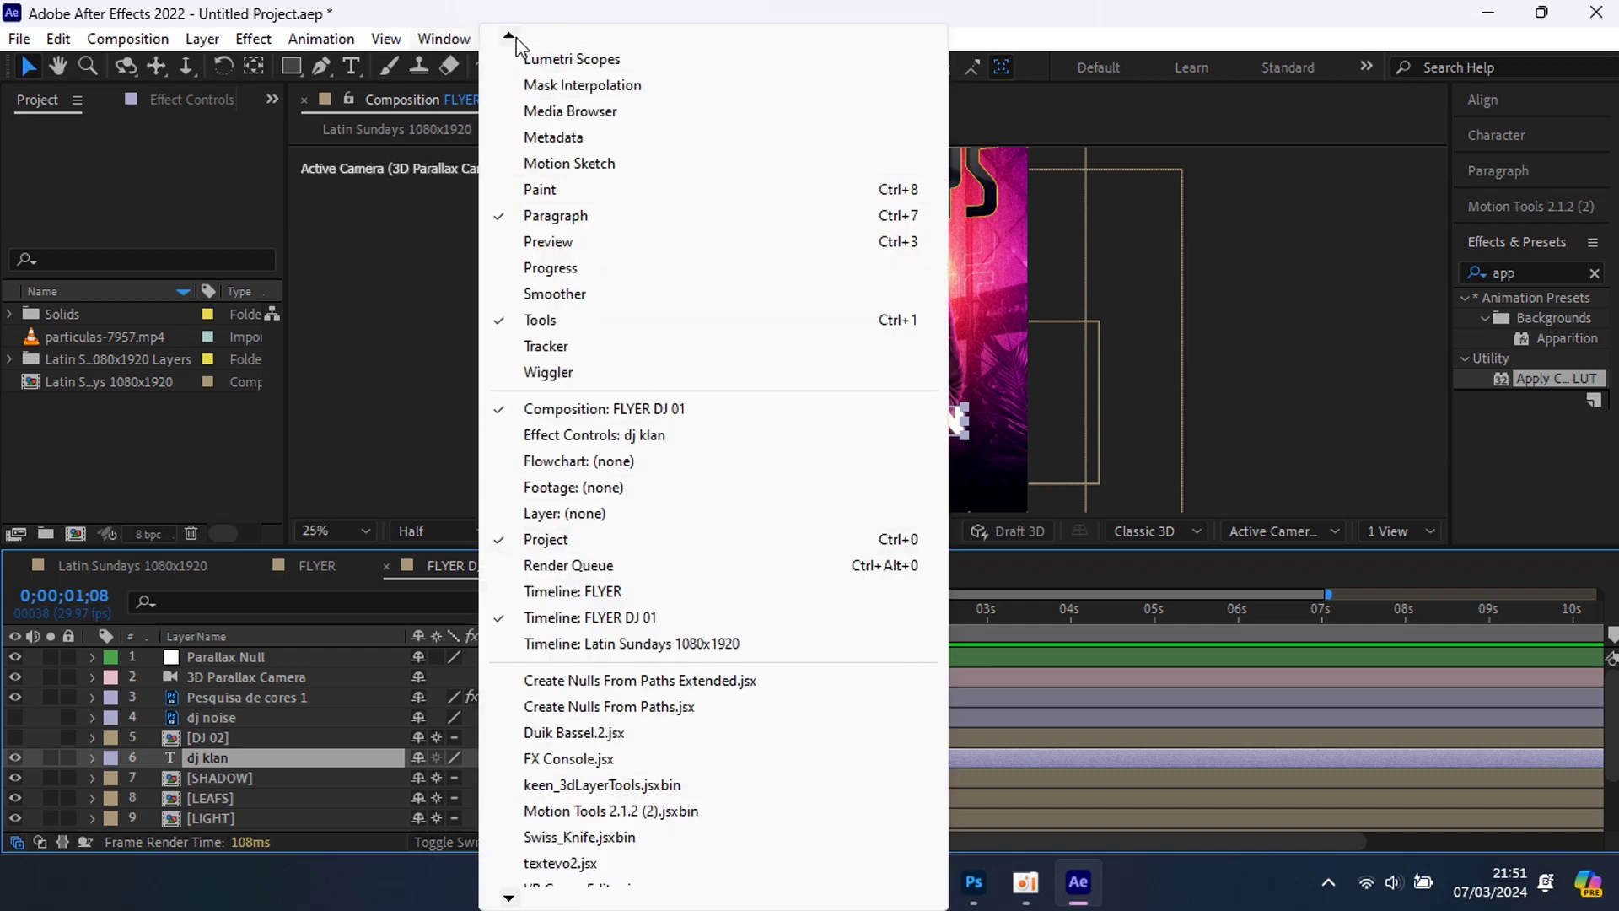
pyautogui.moveTo(510, 35)
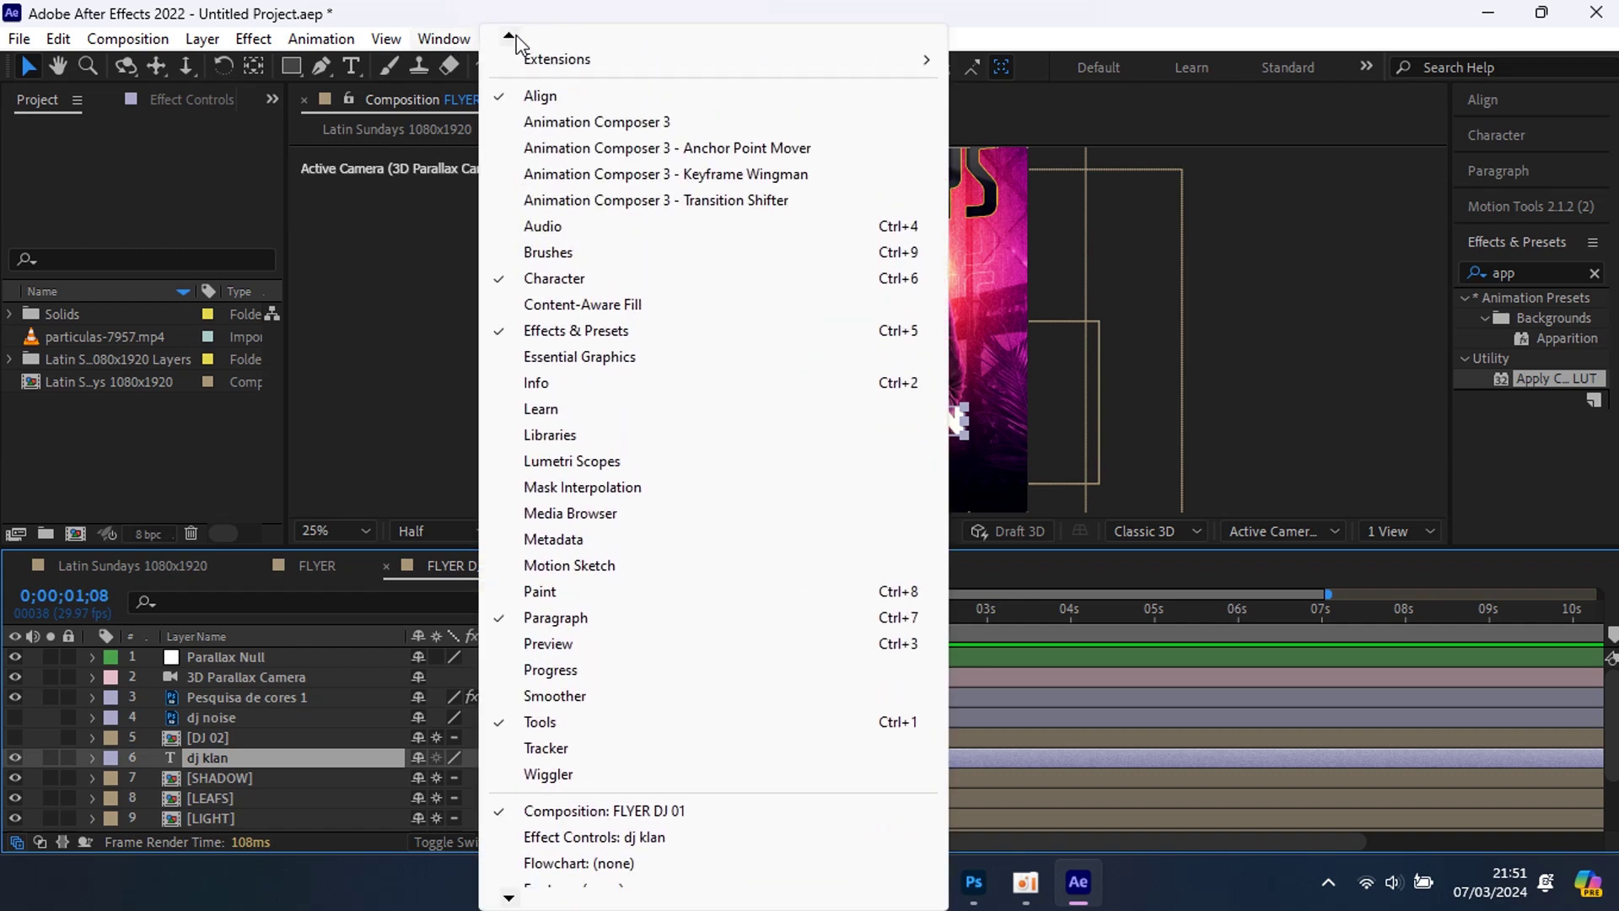
pyautogui.click(611, 122)
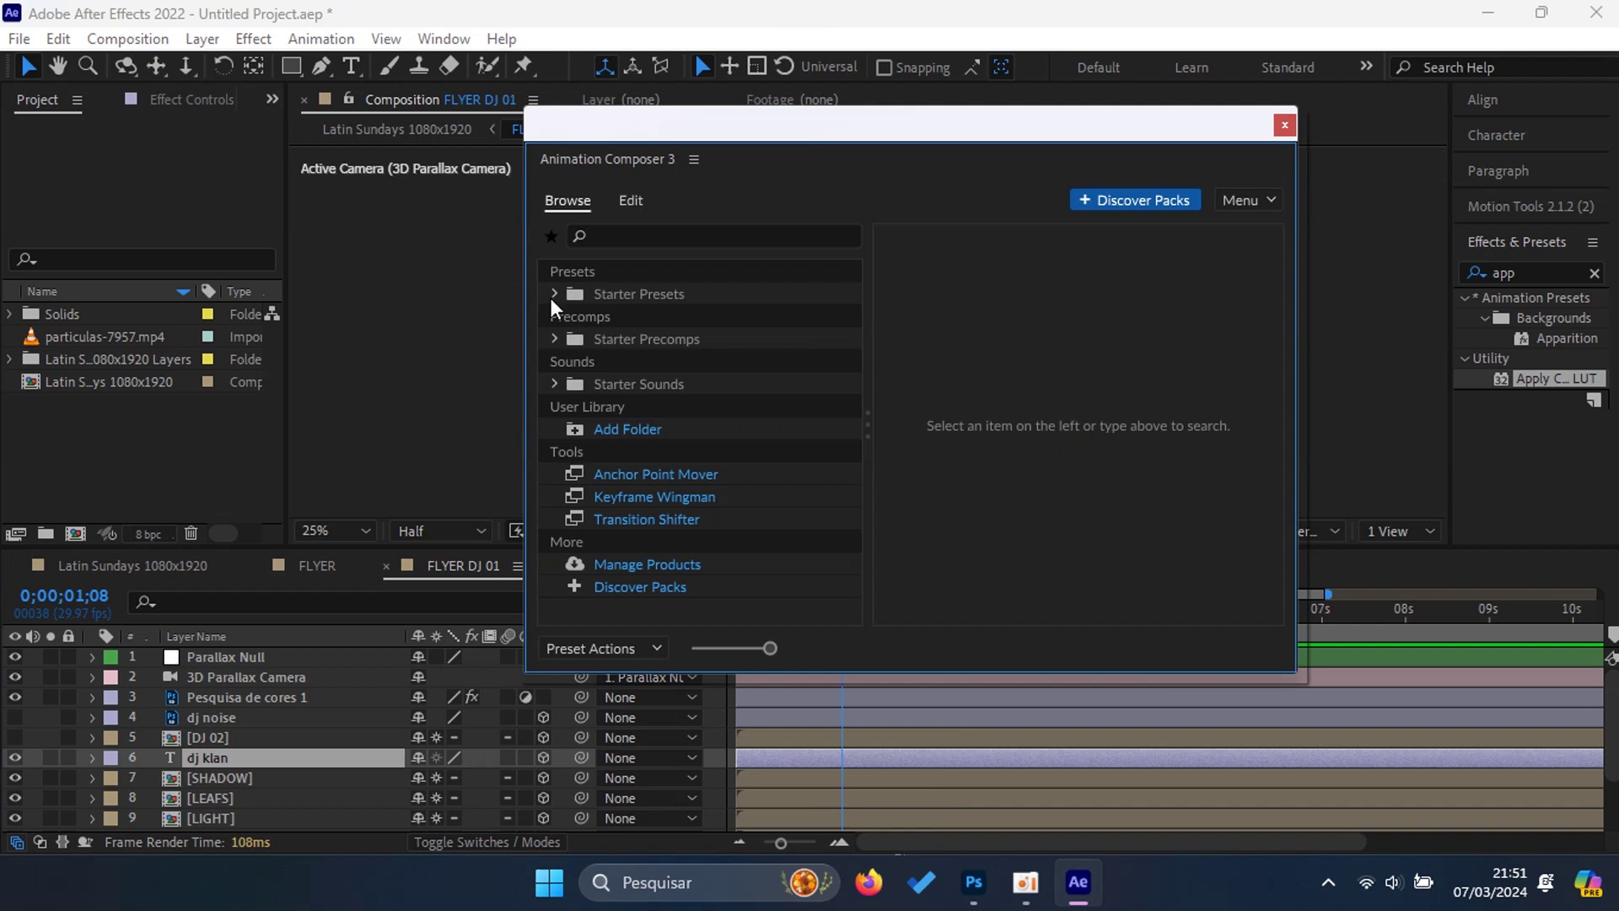
pyautogui.click(554, 295)
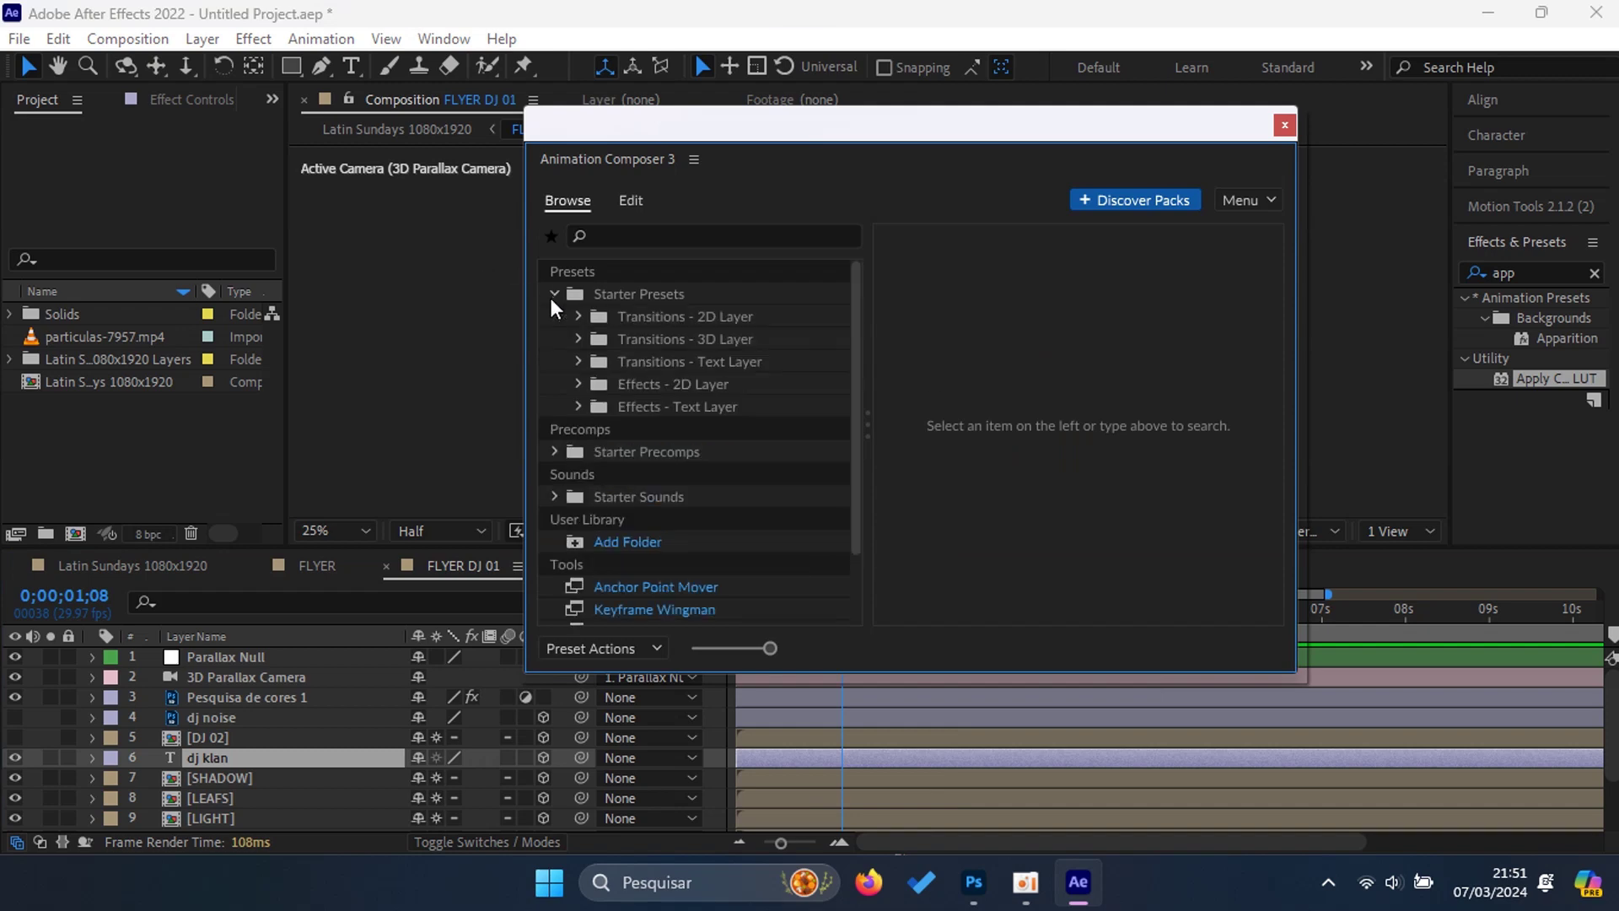
pyautogui.click(587, 359)
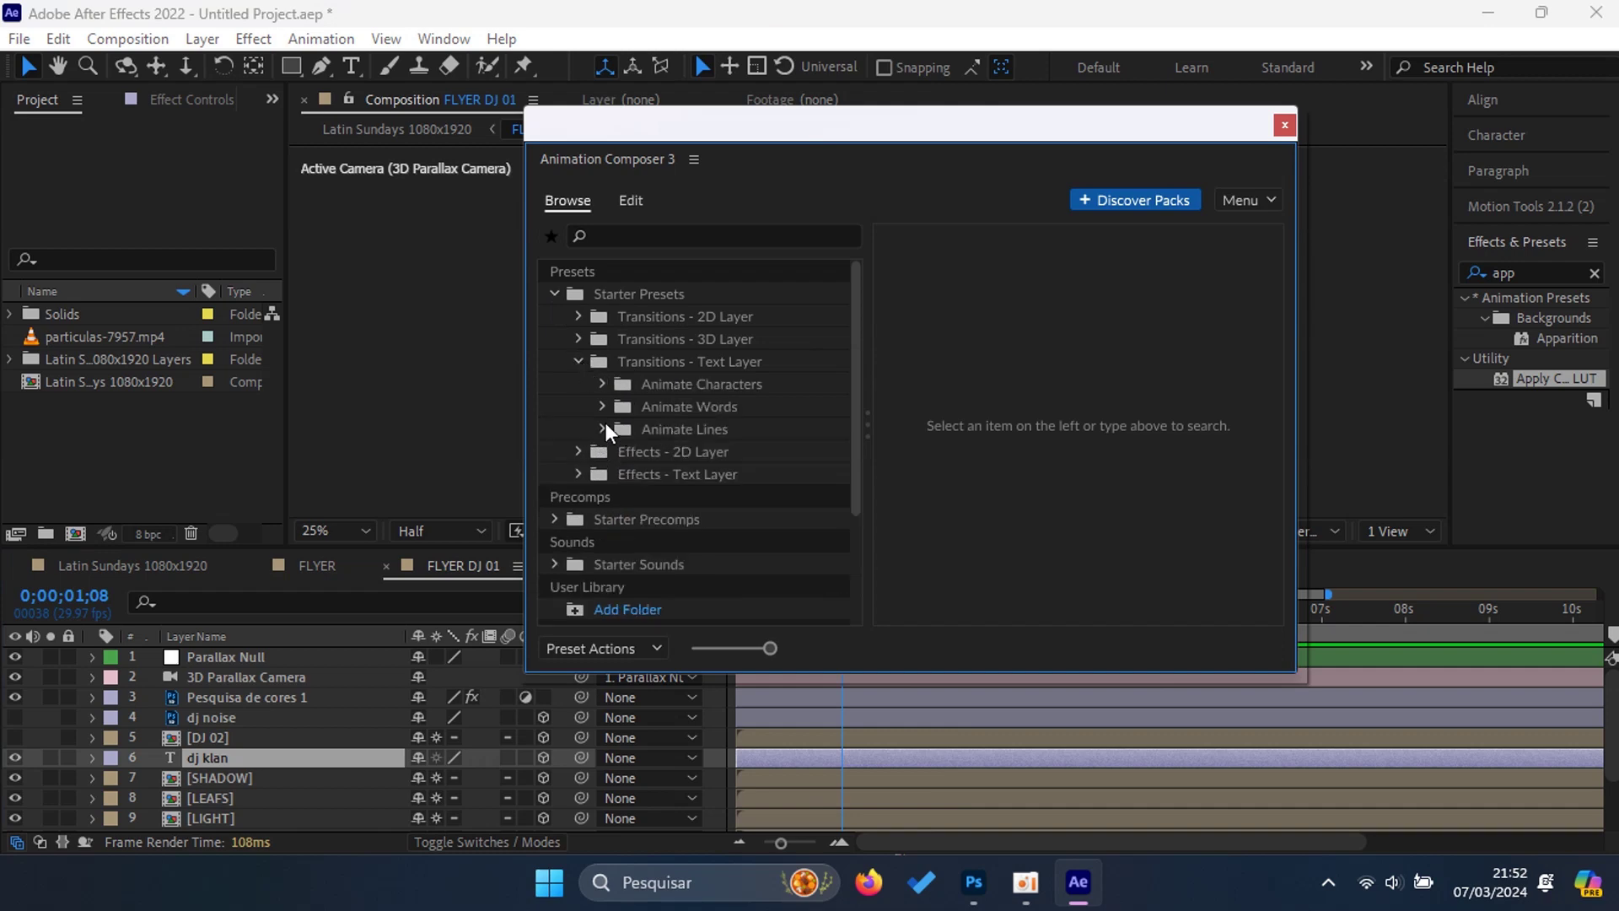
pyautogui.click(604, 386)
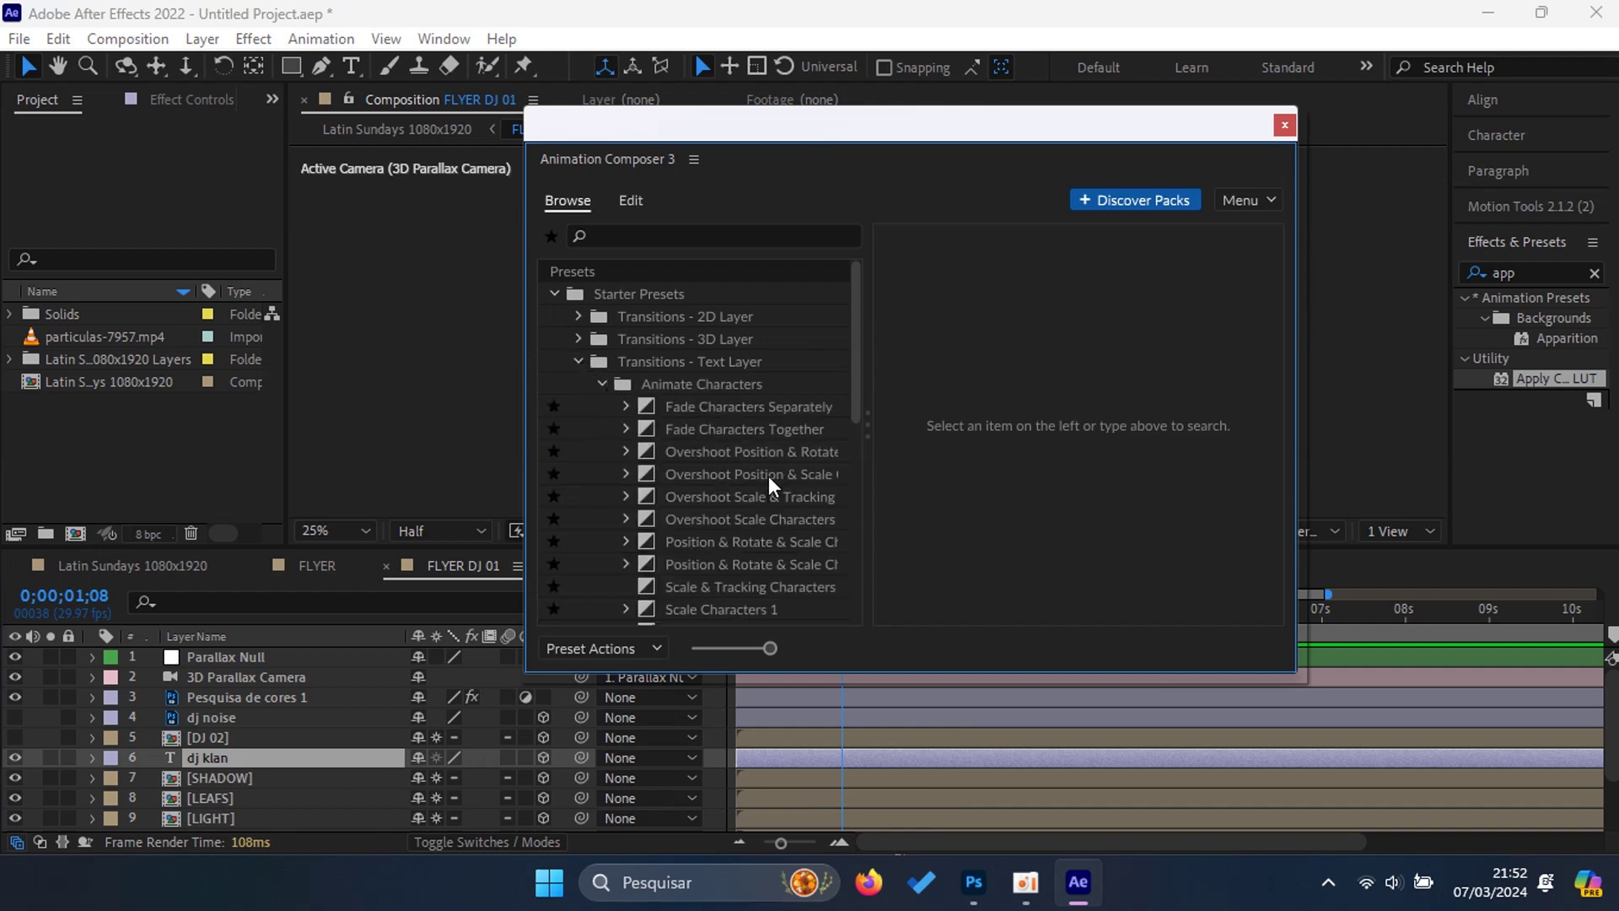
pyautogui.click(768, 498)
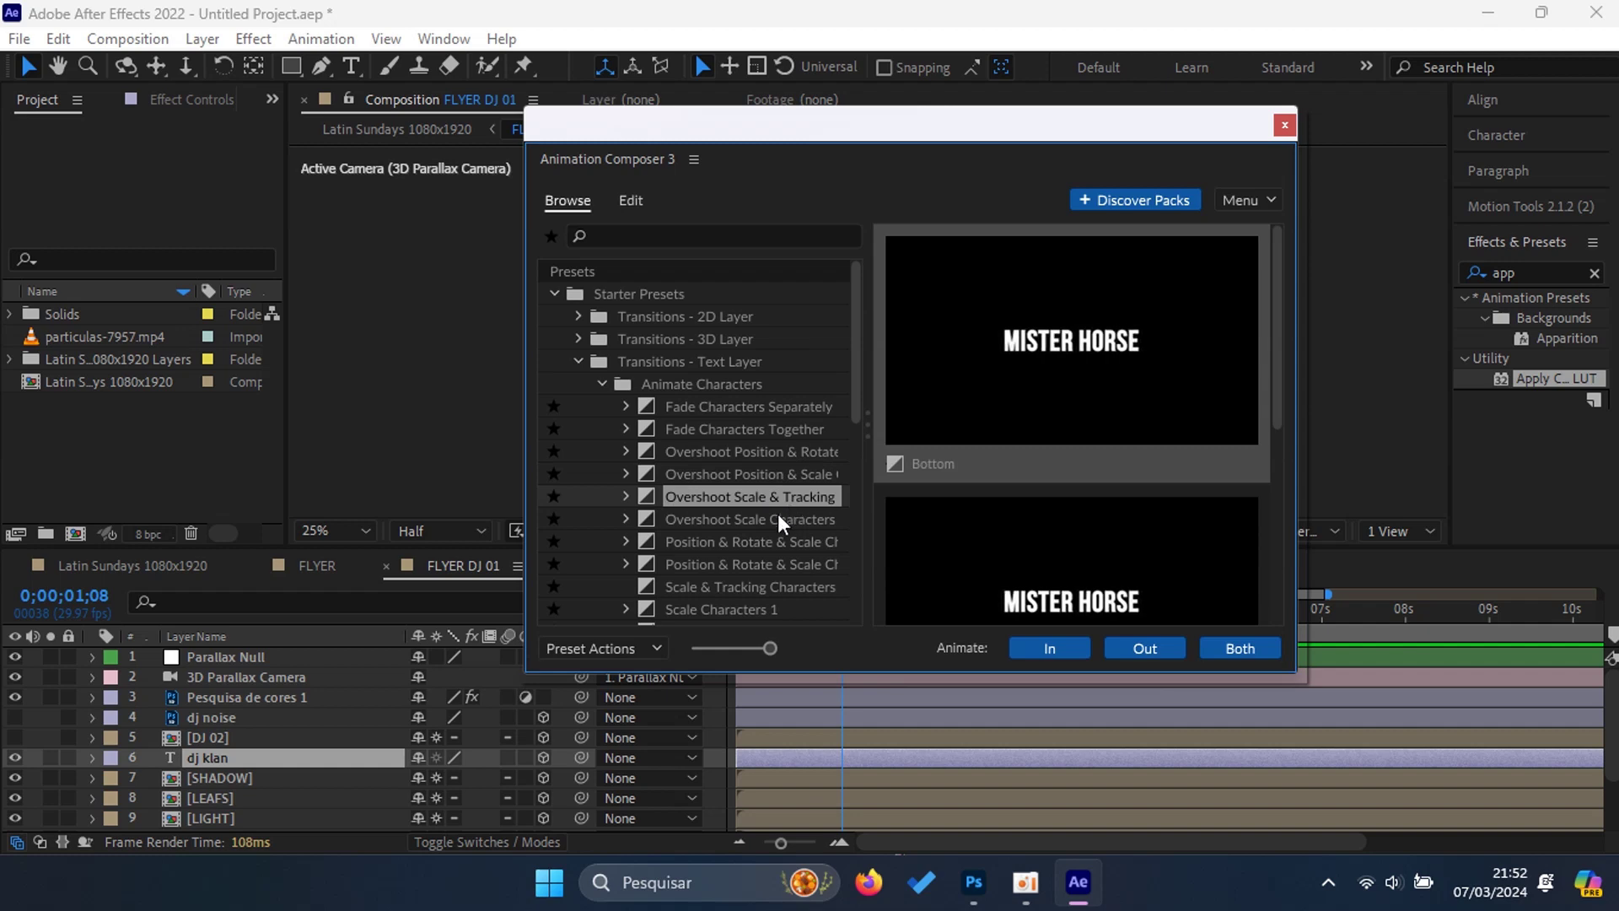
pyautogui.click(802, 453)
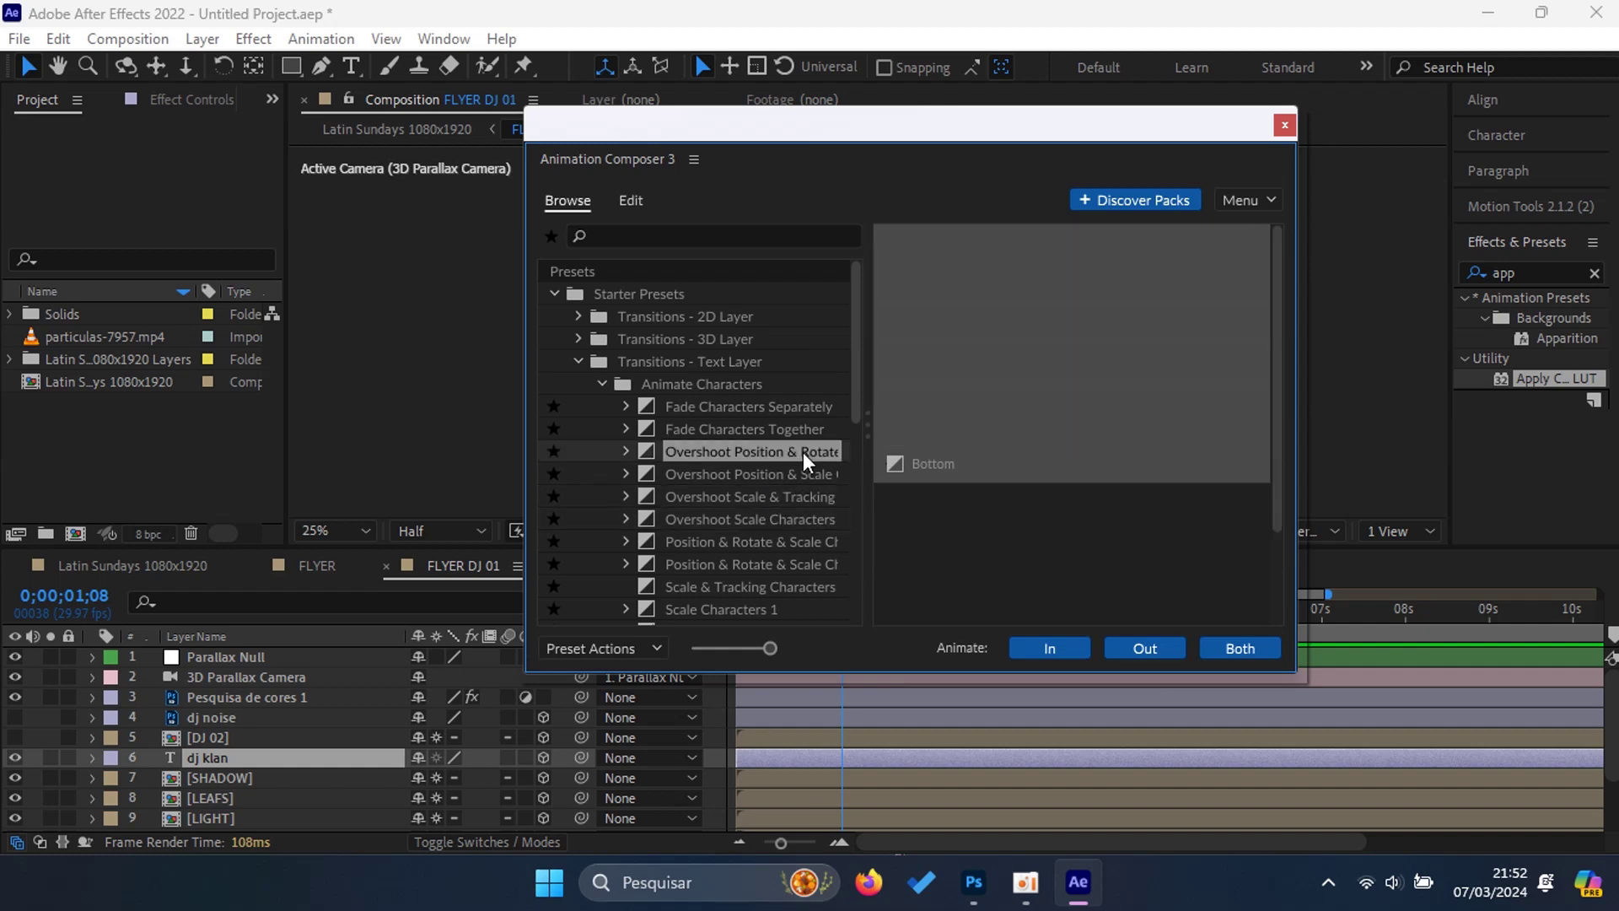
pyautogui.click(1042, 373)
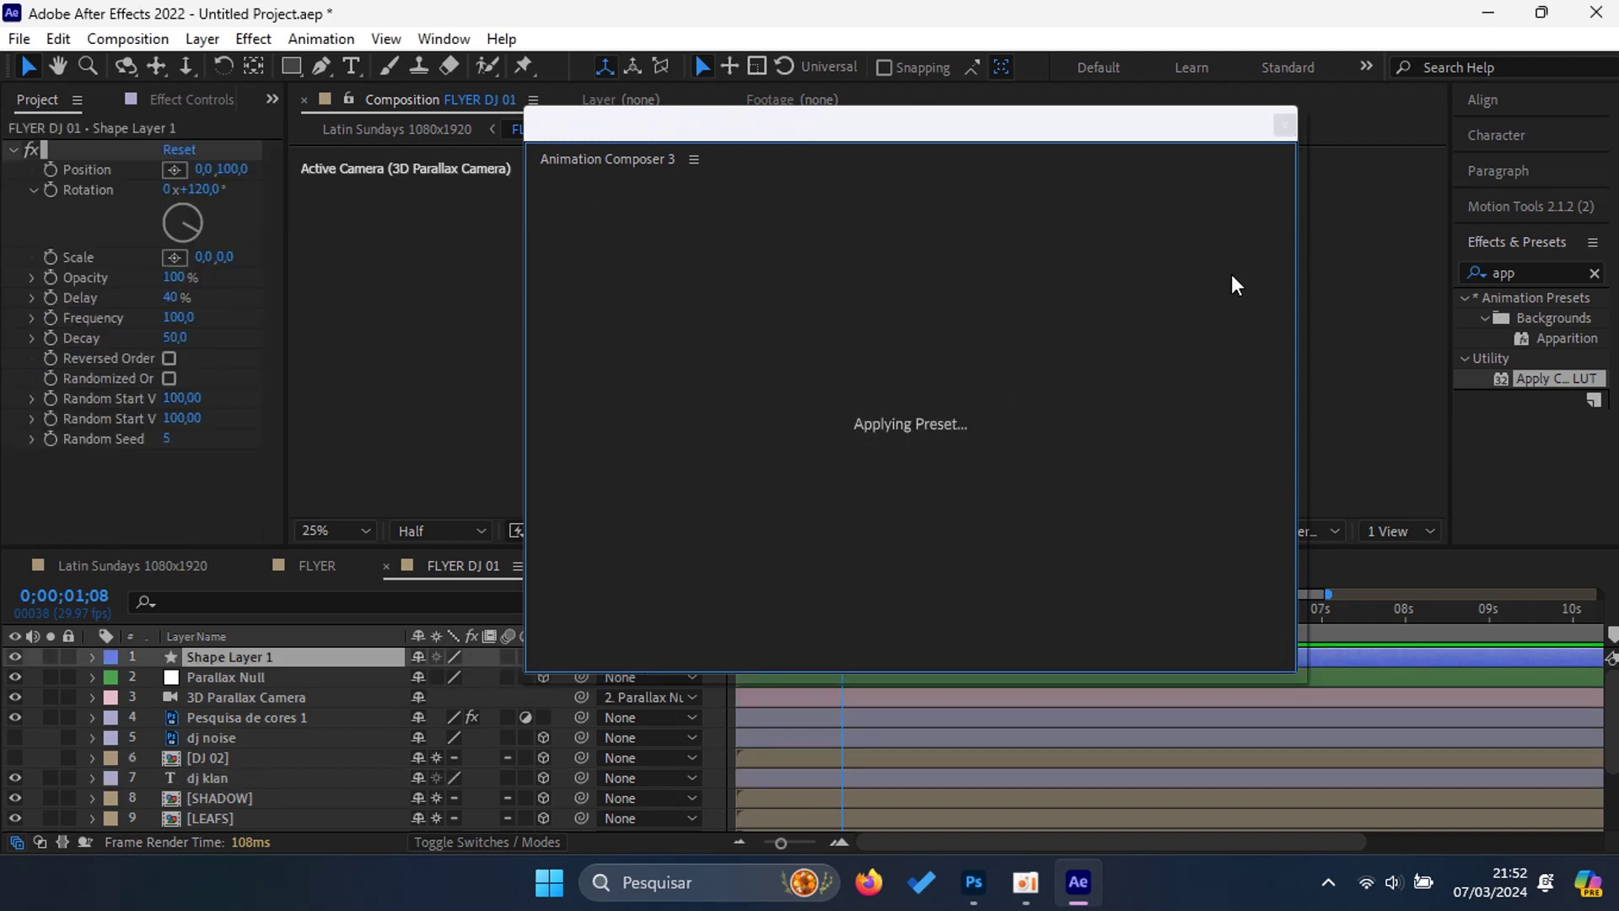
pyautogui.click(1284, 122)
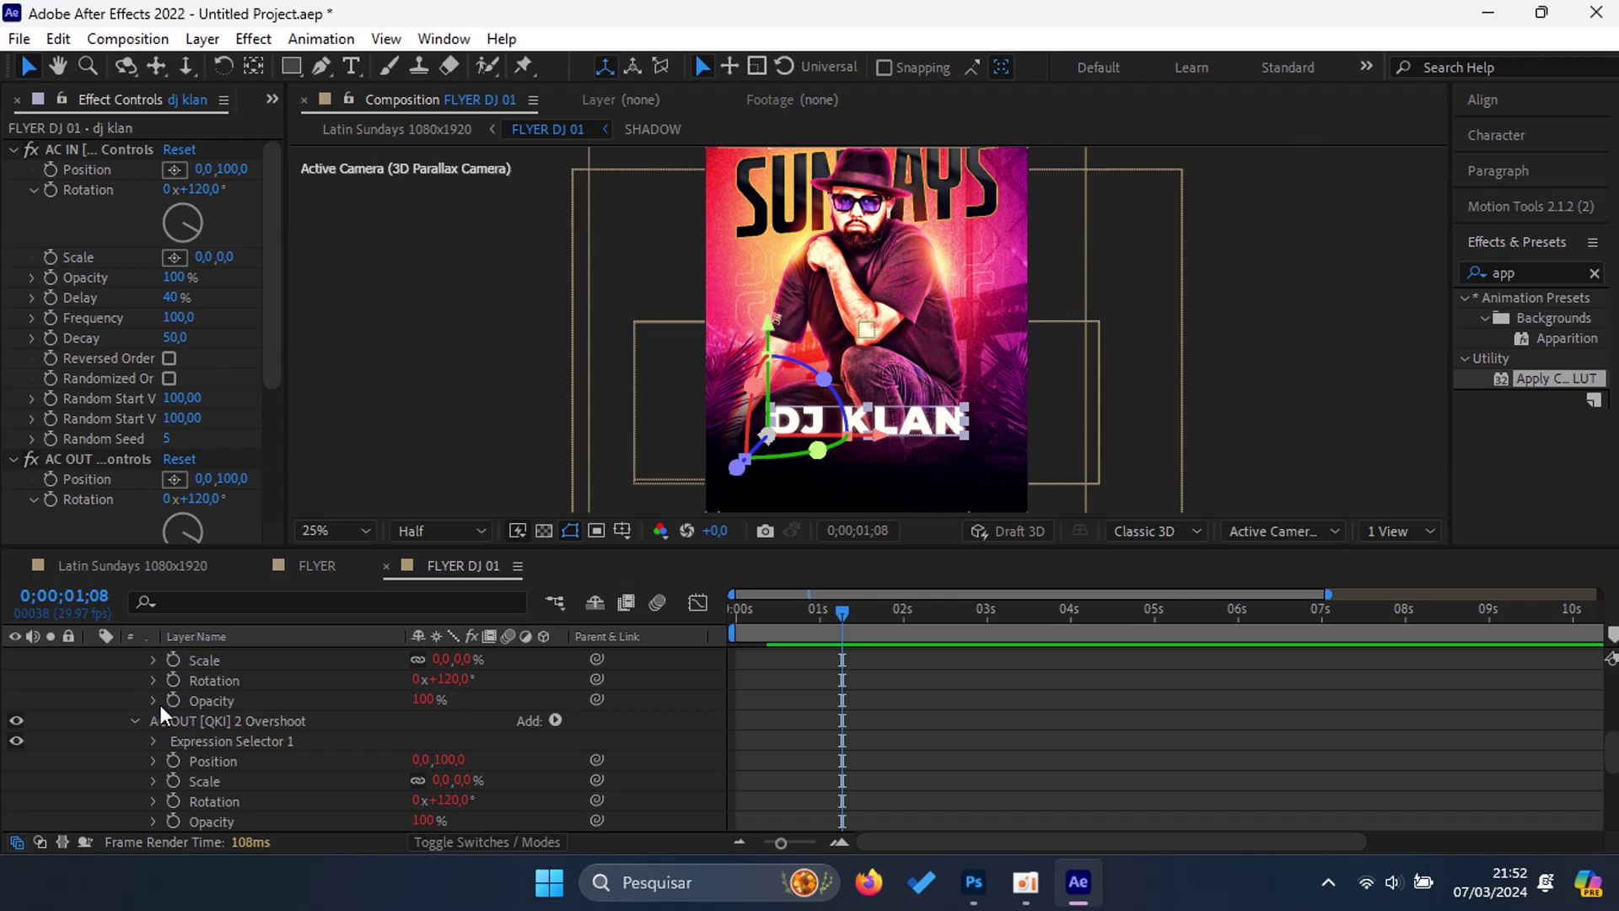
# Step: Preview the DJ KLAN title animating in from the first frame
pyautogui.scroll(3, 144, 705)
pyautogui.press('u')
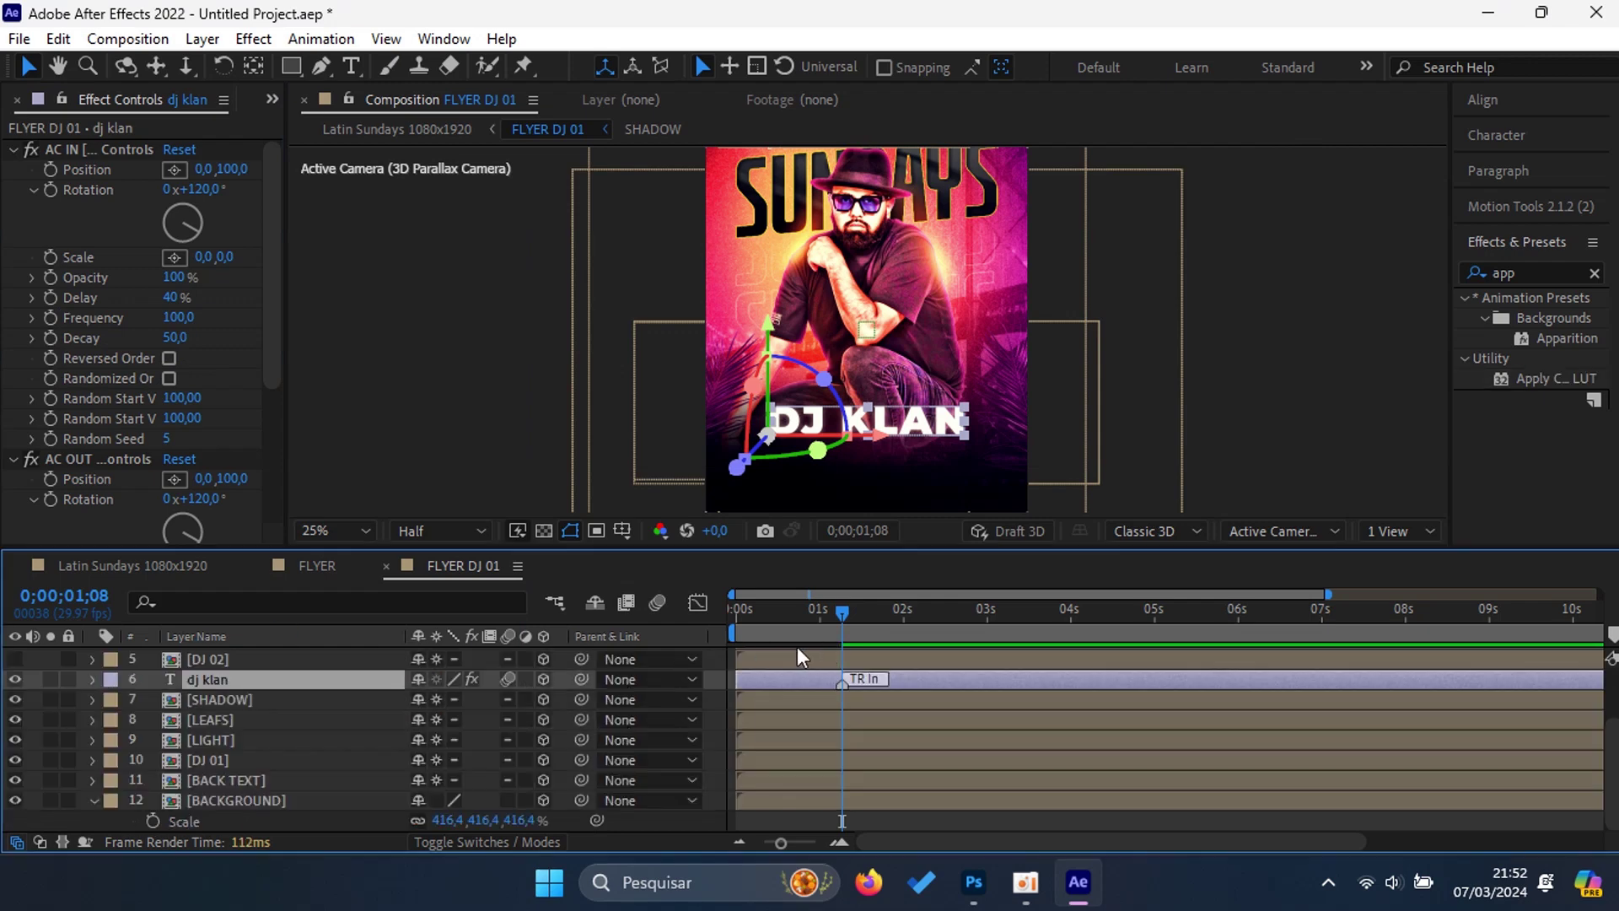
pyautogui.moveTo(837, 619); pyautogui.dragTo(650, 639)
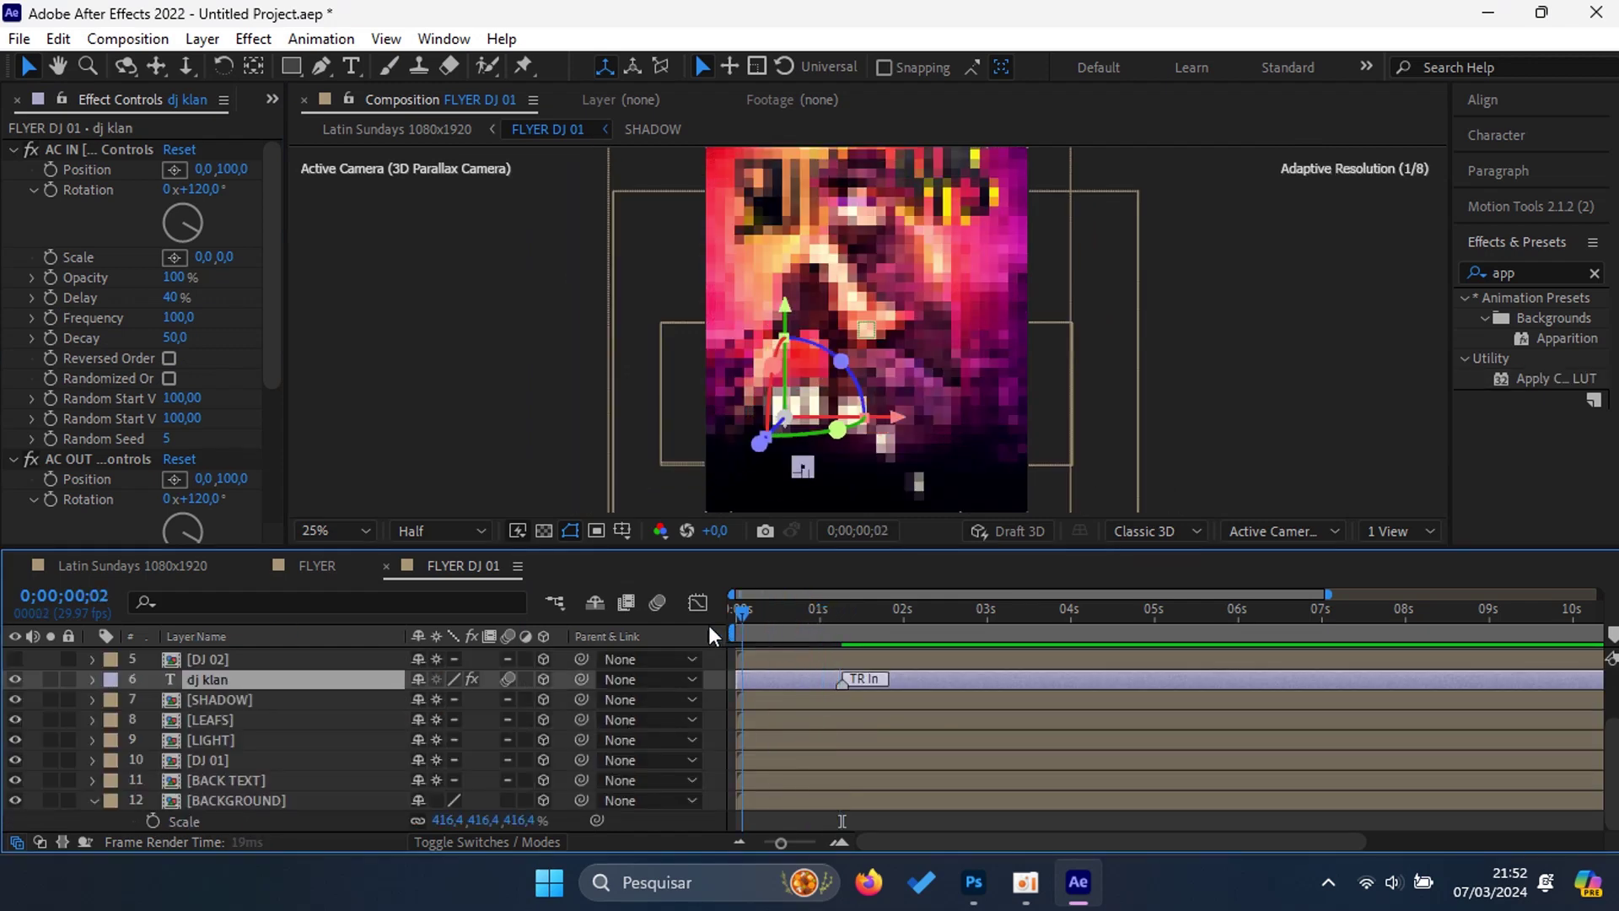
pyautogui.press('space')
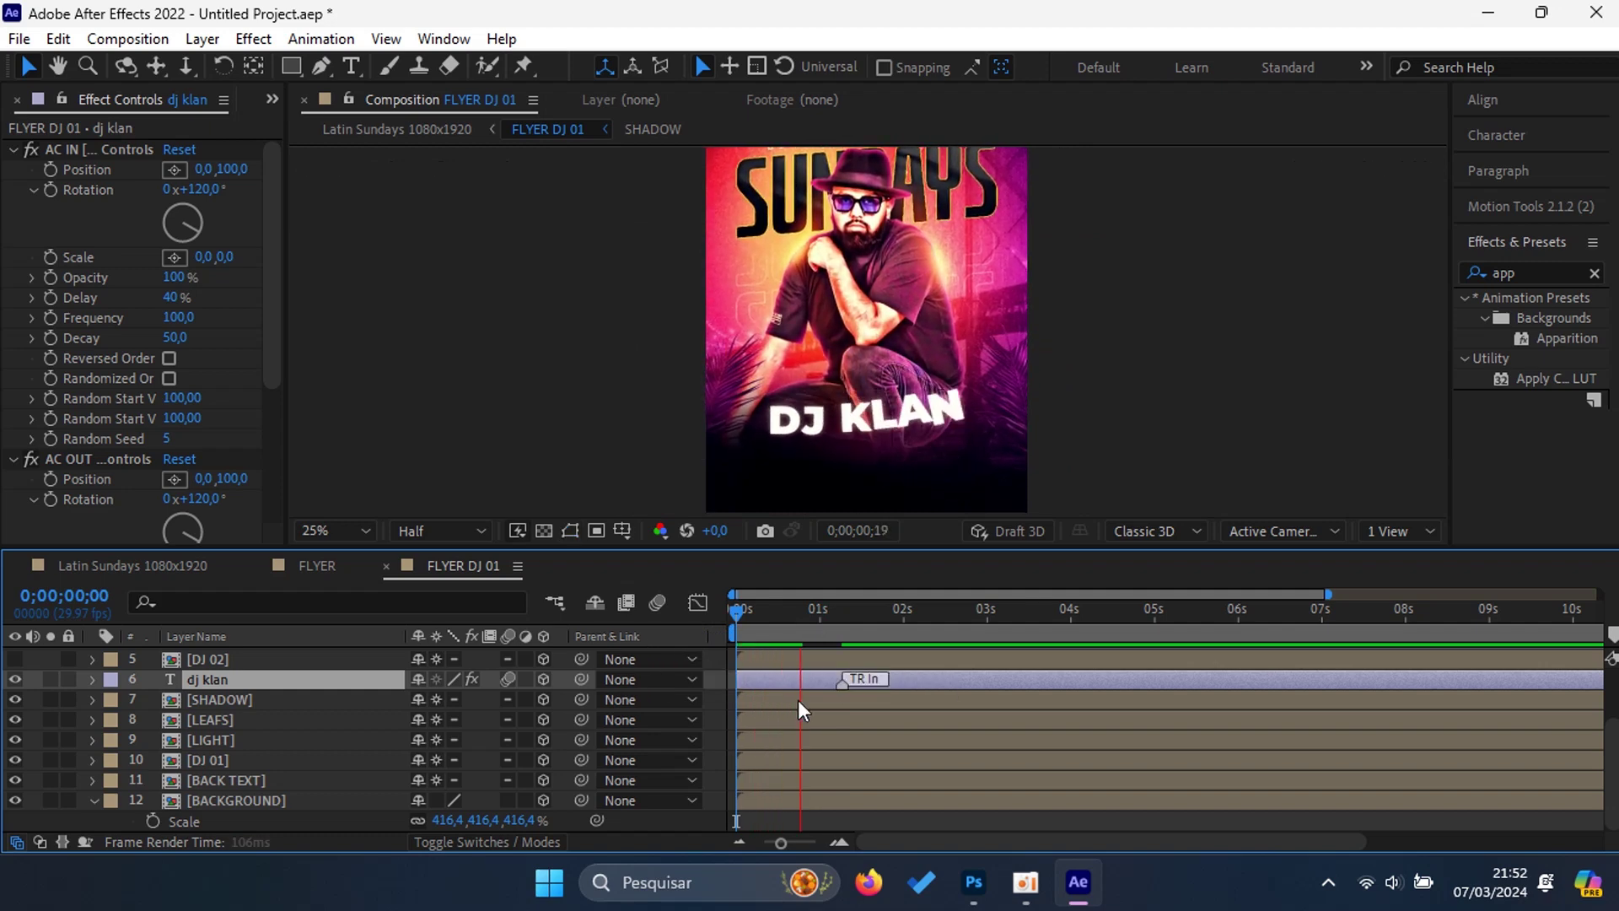
pyautogui.scroll(3, 830, 702)
pyautogui.scroll(1, 823, 690)
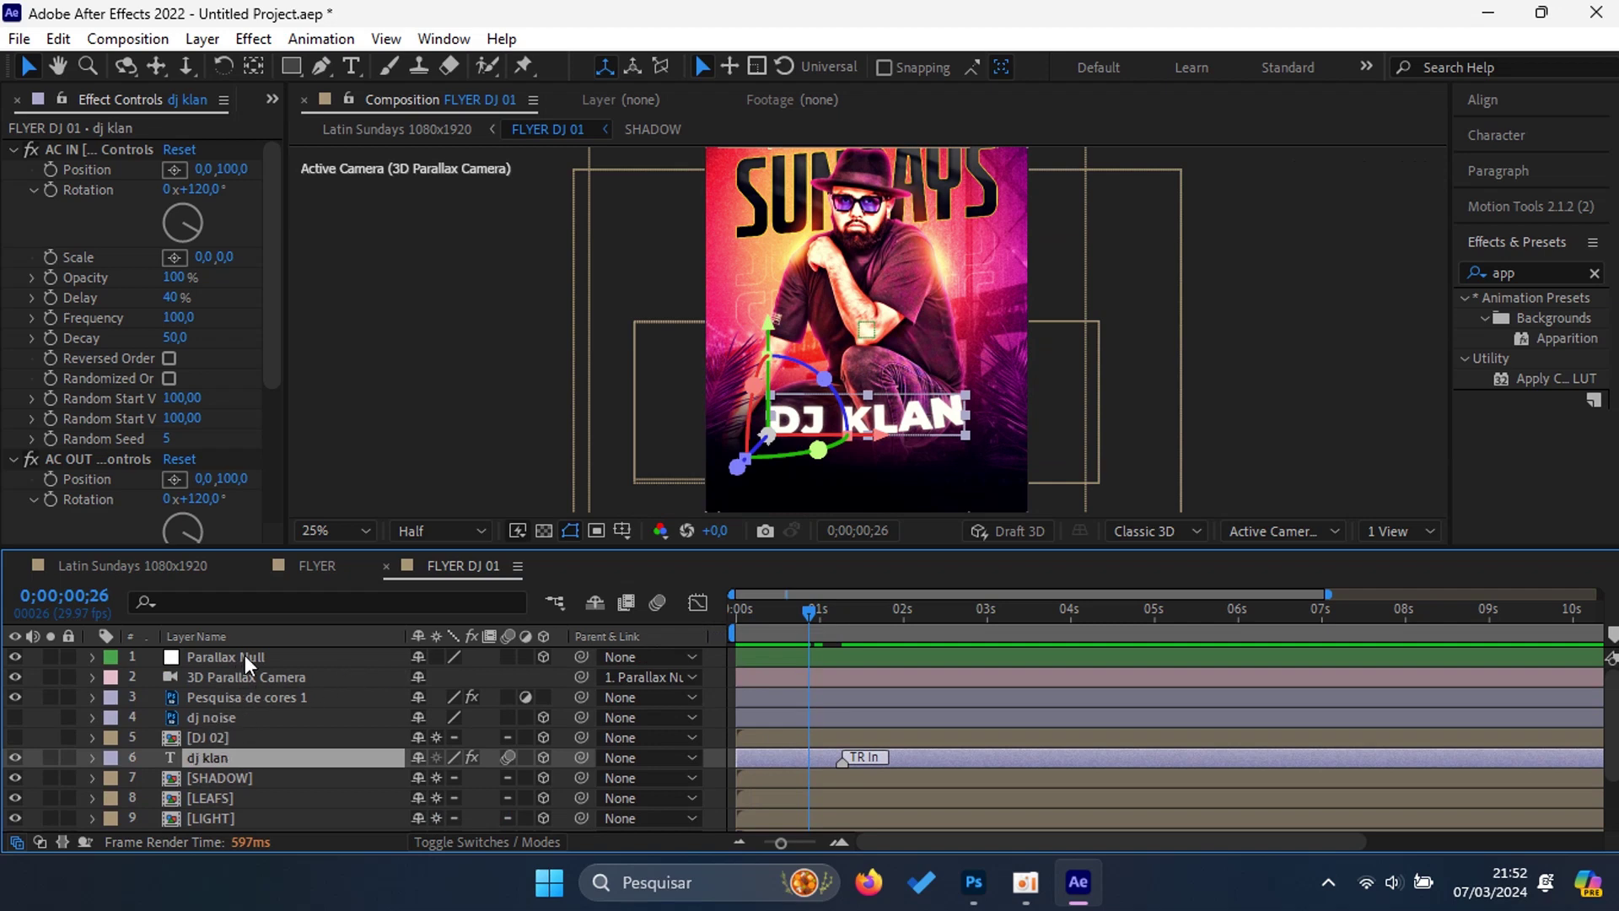
pyautogui.click(244, 657)
pyautogui.click(203, 38)
# Step: Add a new null object, Null 4, and parent the Parallax Null to it
pyautogui.moveTo(237, 66)
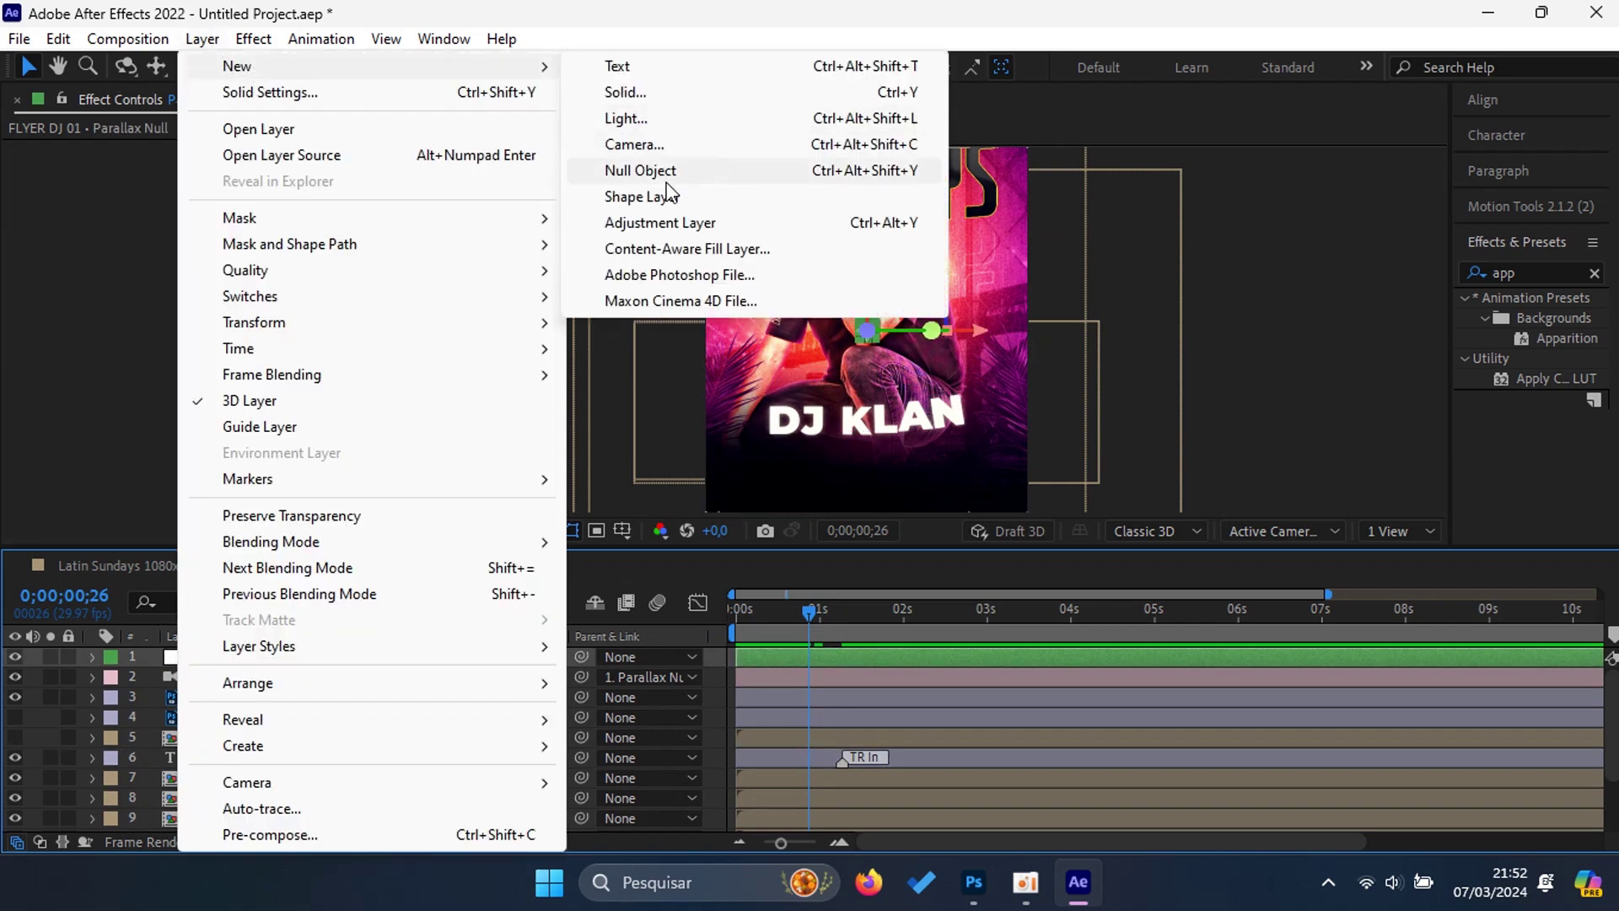
pyautogui.click(646, 173)
pyautogui.click(444, 677)
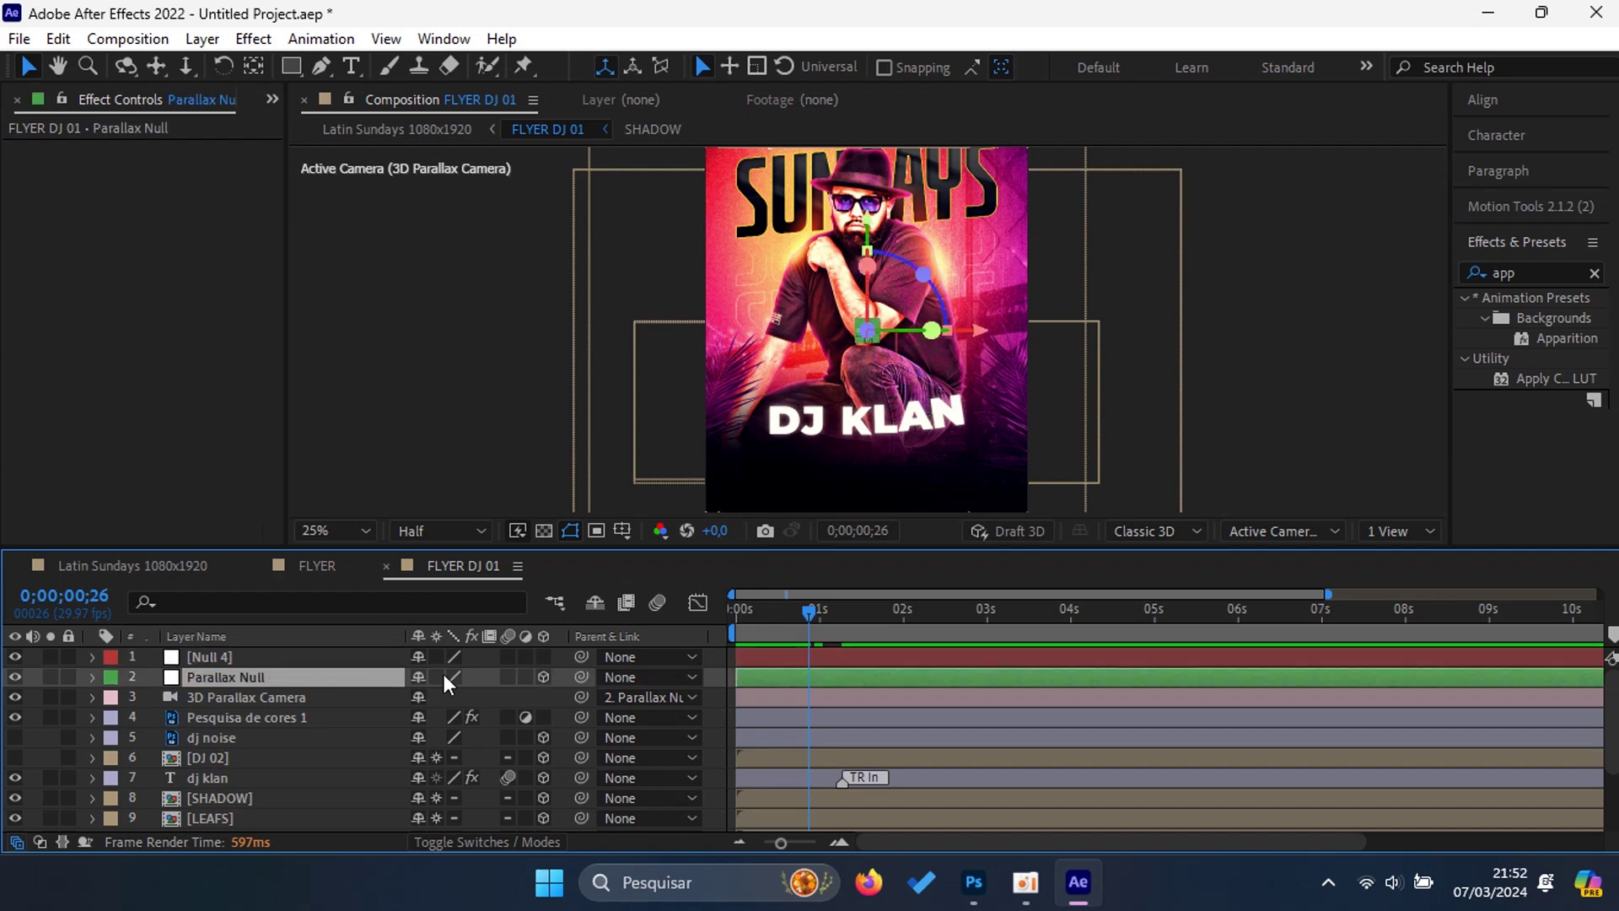
pyautogui.moveTo(581, 676); pyautogui.dragTo(313, 660)
pyautogui.press('p')
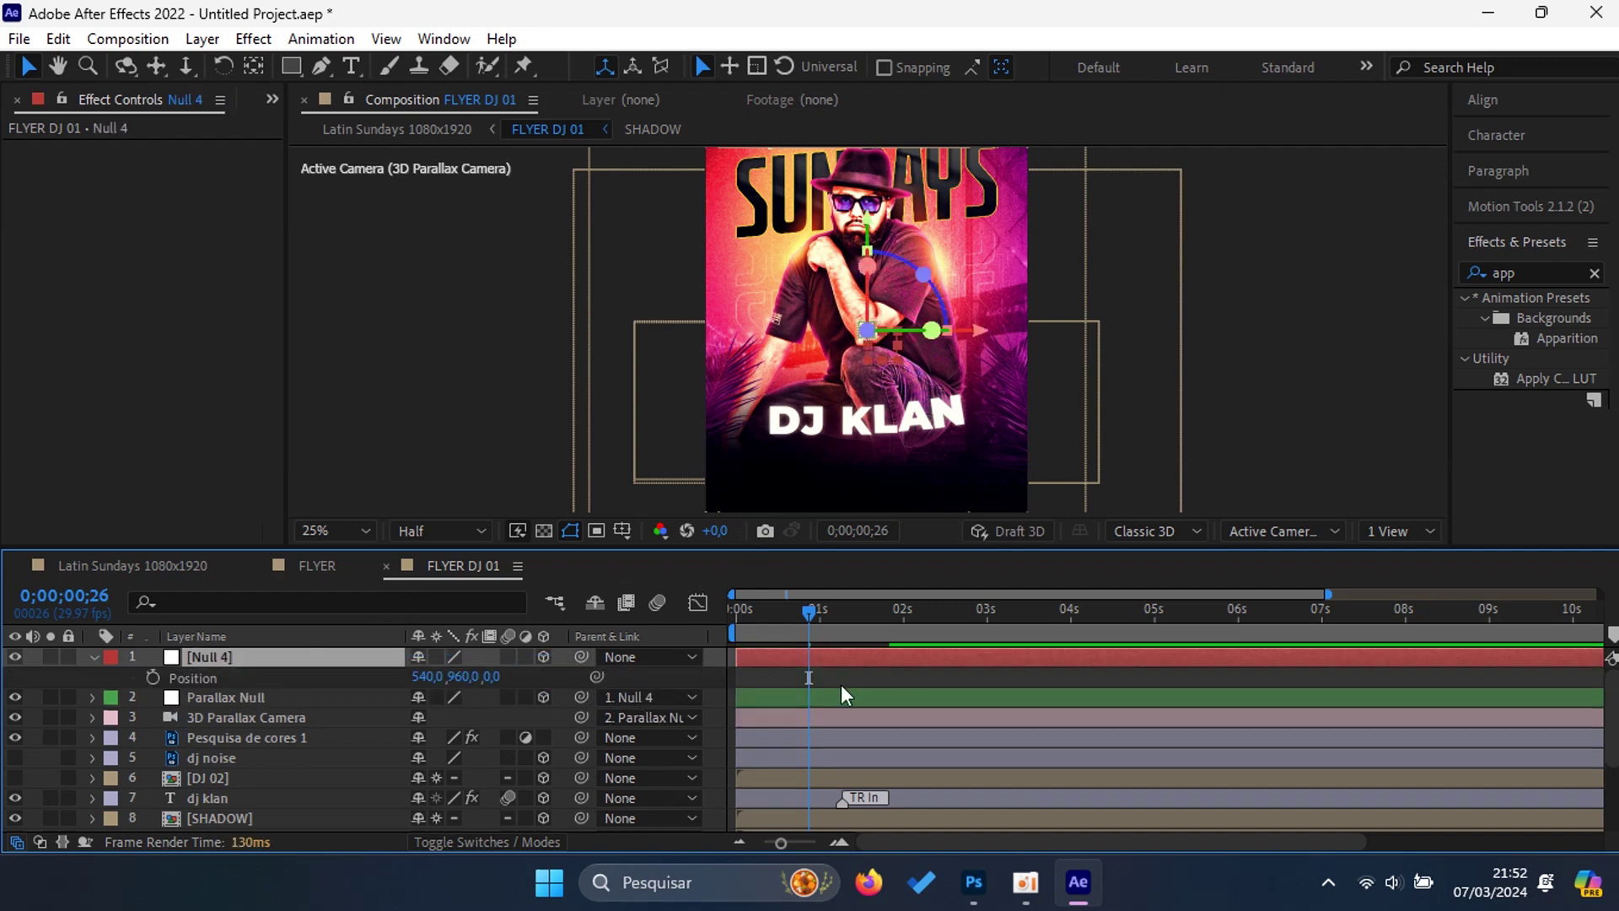
# Step: Keyframe Null 4's Position, sliding X to 987 at 0;00;01;20
pyautogui.click(828, 699)
pyautogui.press('p')
pyautogui.moveTo(806, 624); pyautogui.dragTo(792, 610)
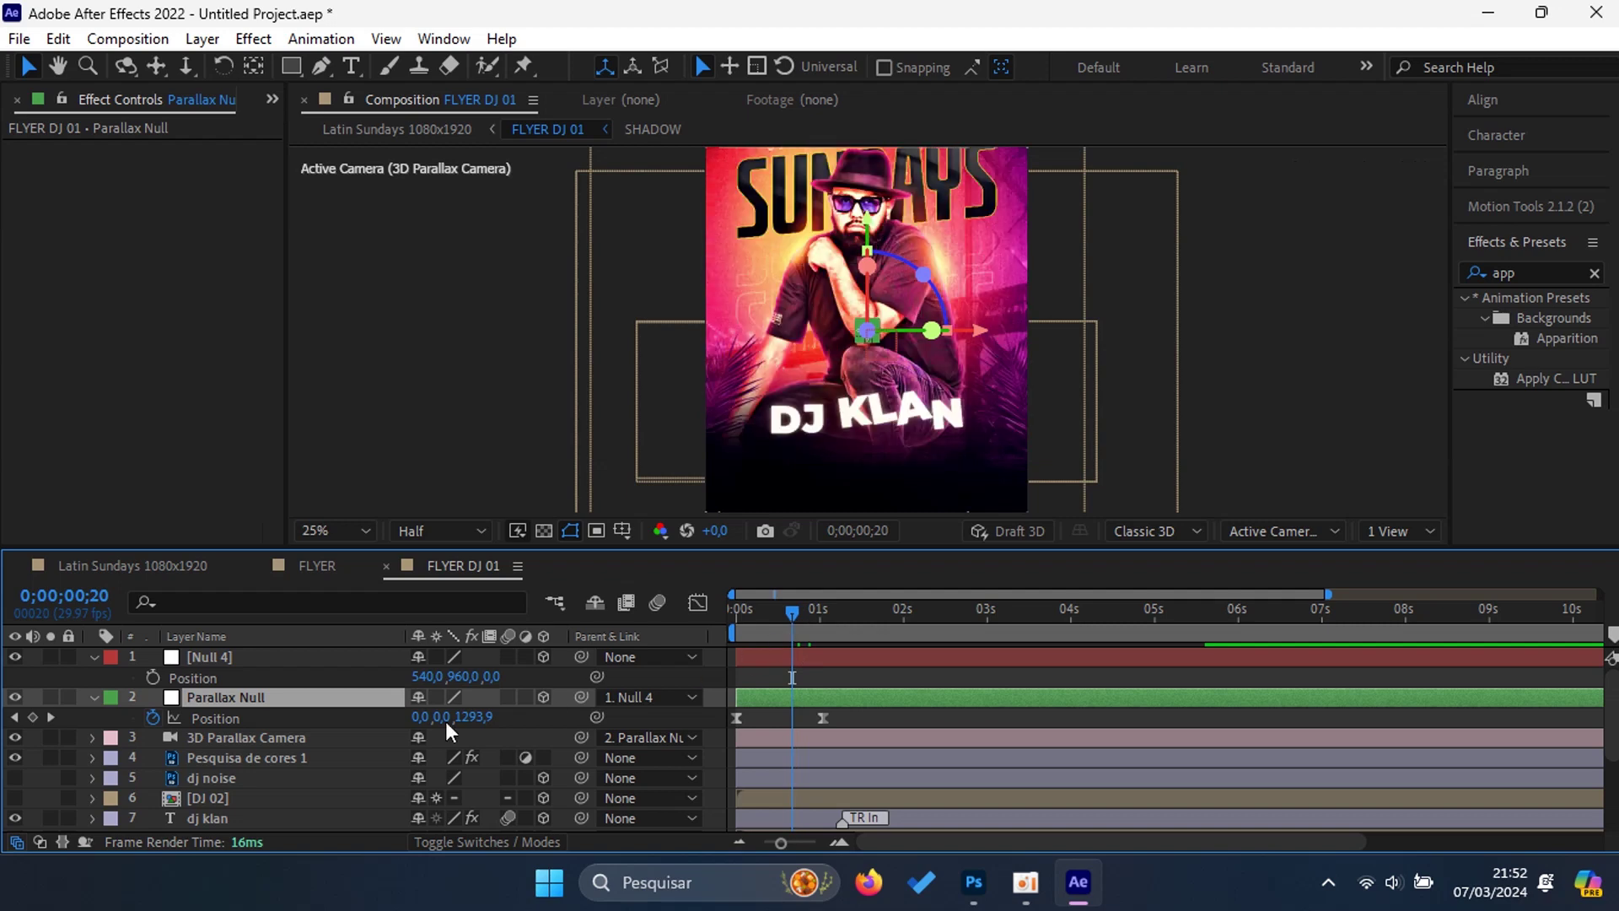
pyautogui.click(153, 678)
pyautogui.hotkey('shift', 'pagedown')
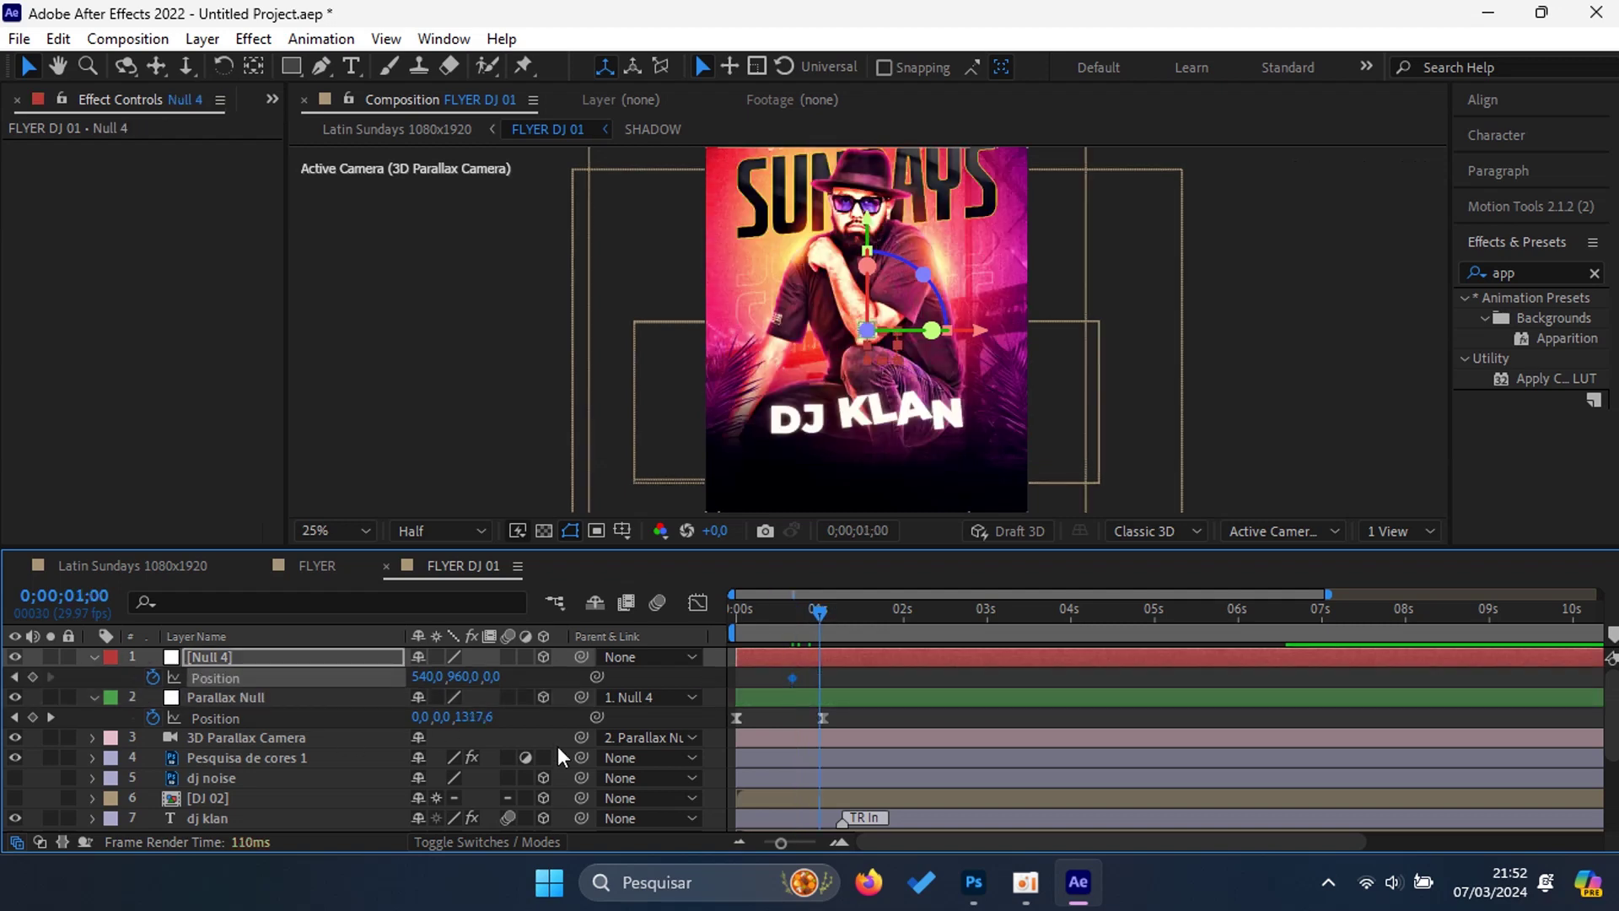
pyautogui.hotkey('shift', 'pagedown')
pyautogui.hotkey('shift', 'pagedown')
pyautogui.moveTo(424, 676); pyautogui.dragTo(455, 678)
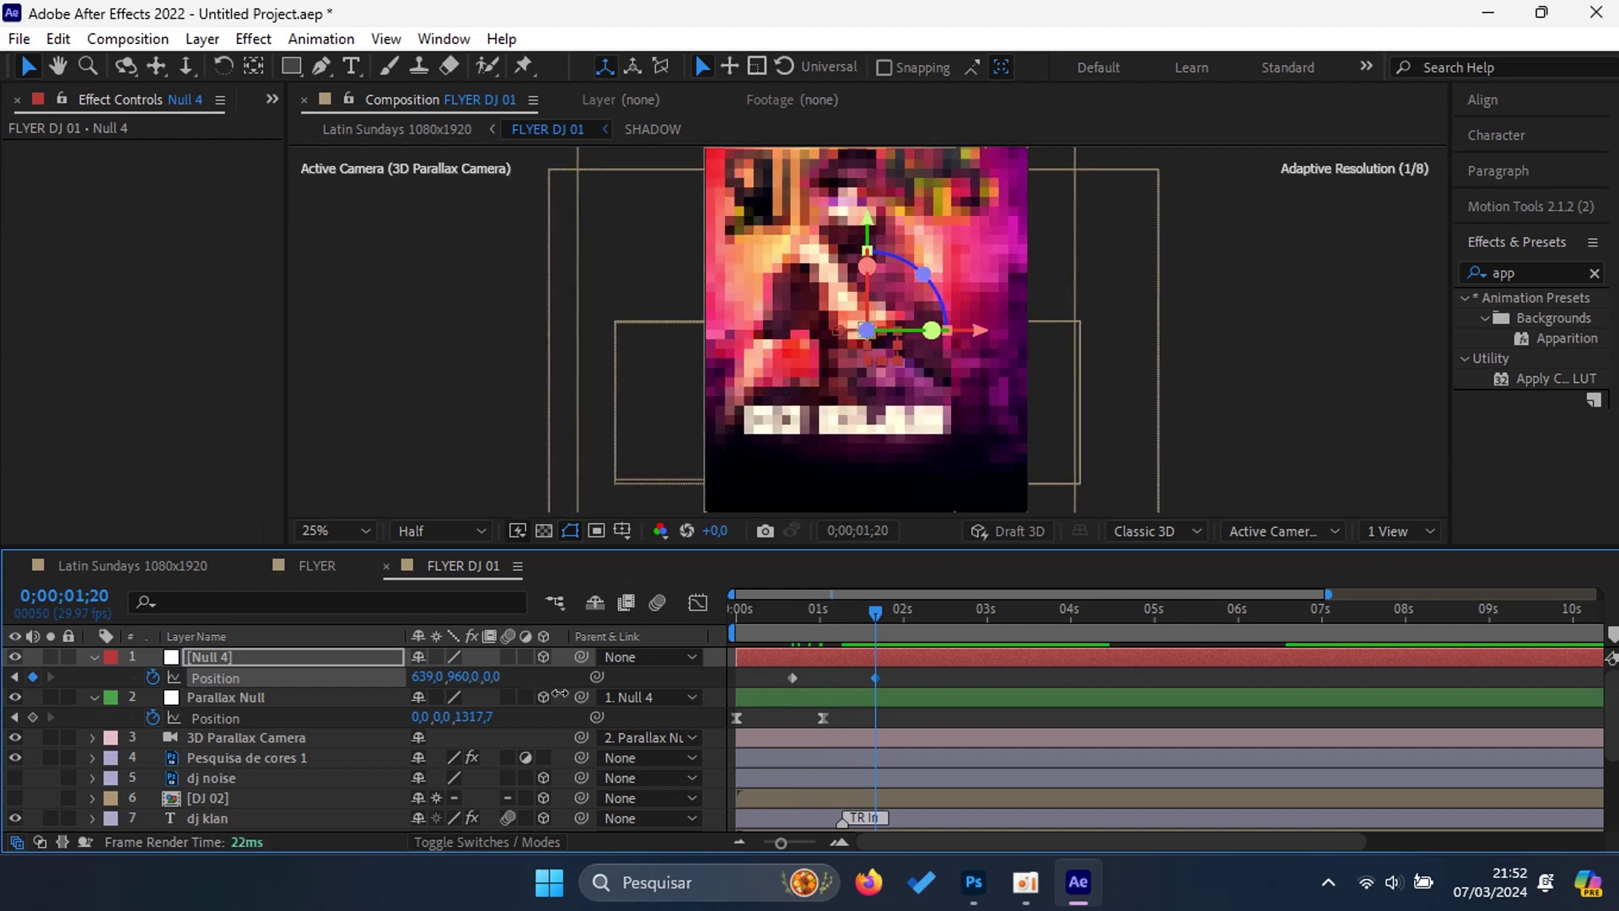
pyautogui.moveTo(455, 678); pyautogui.dragTo(1035, 760)
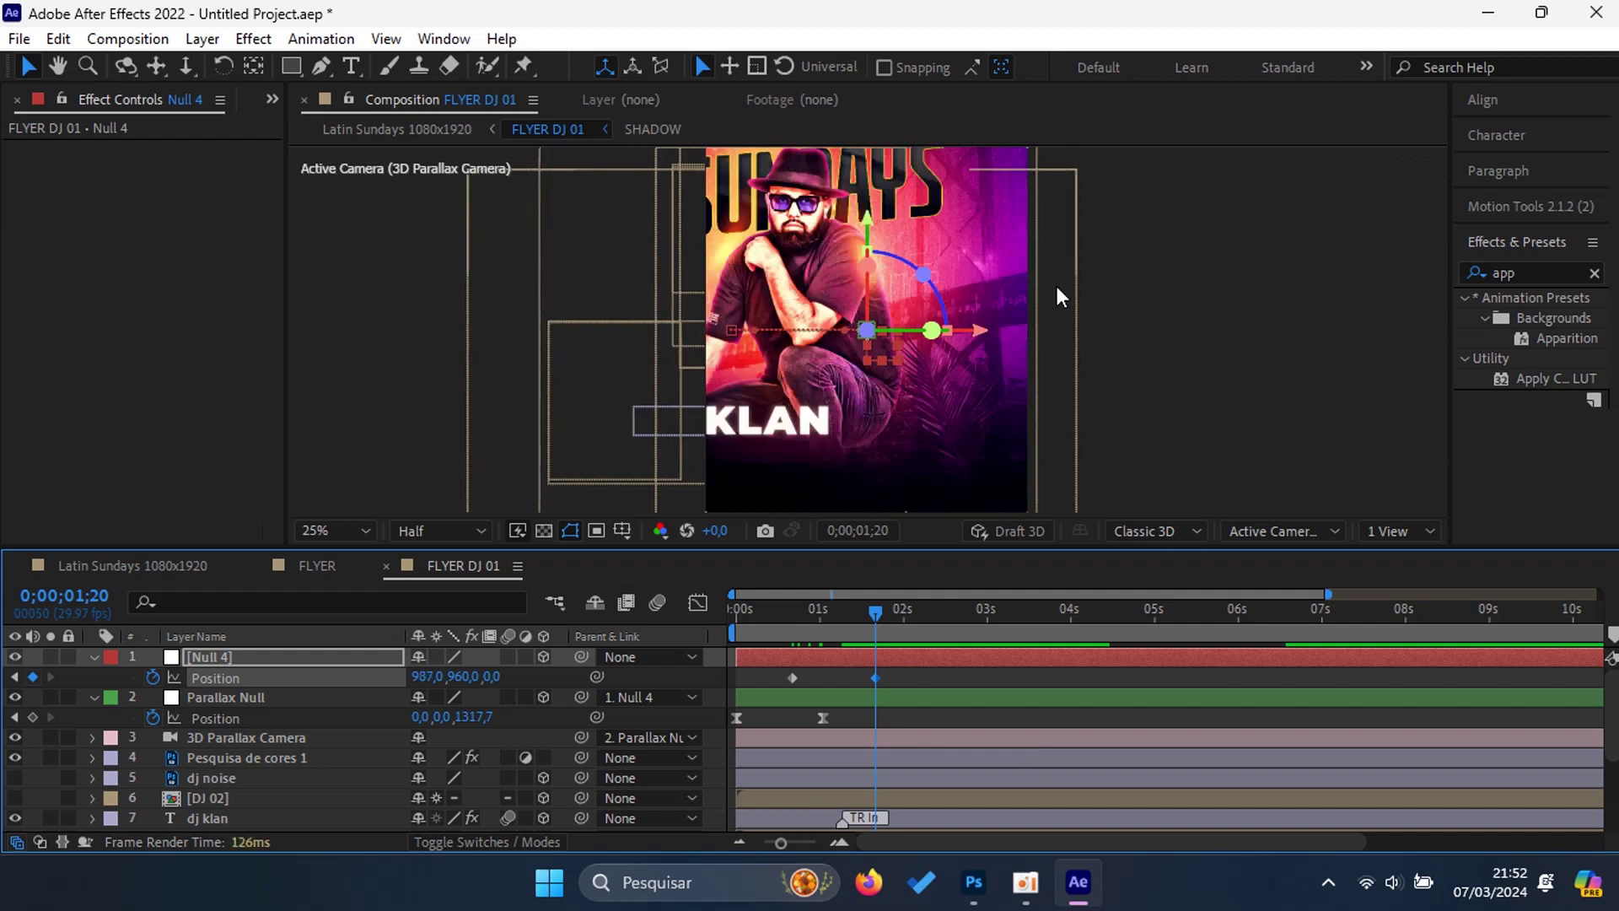
pyautogui.press(',')
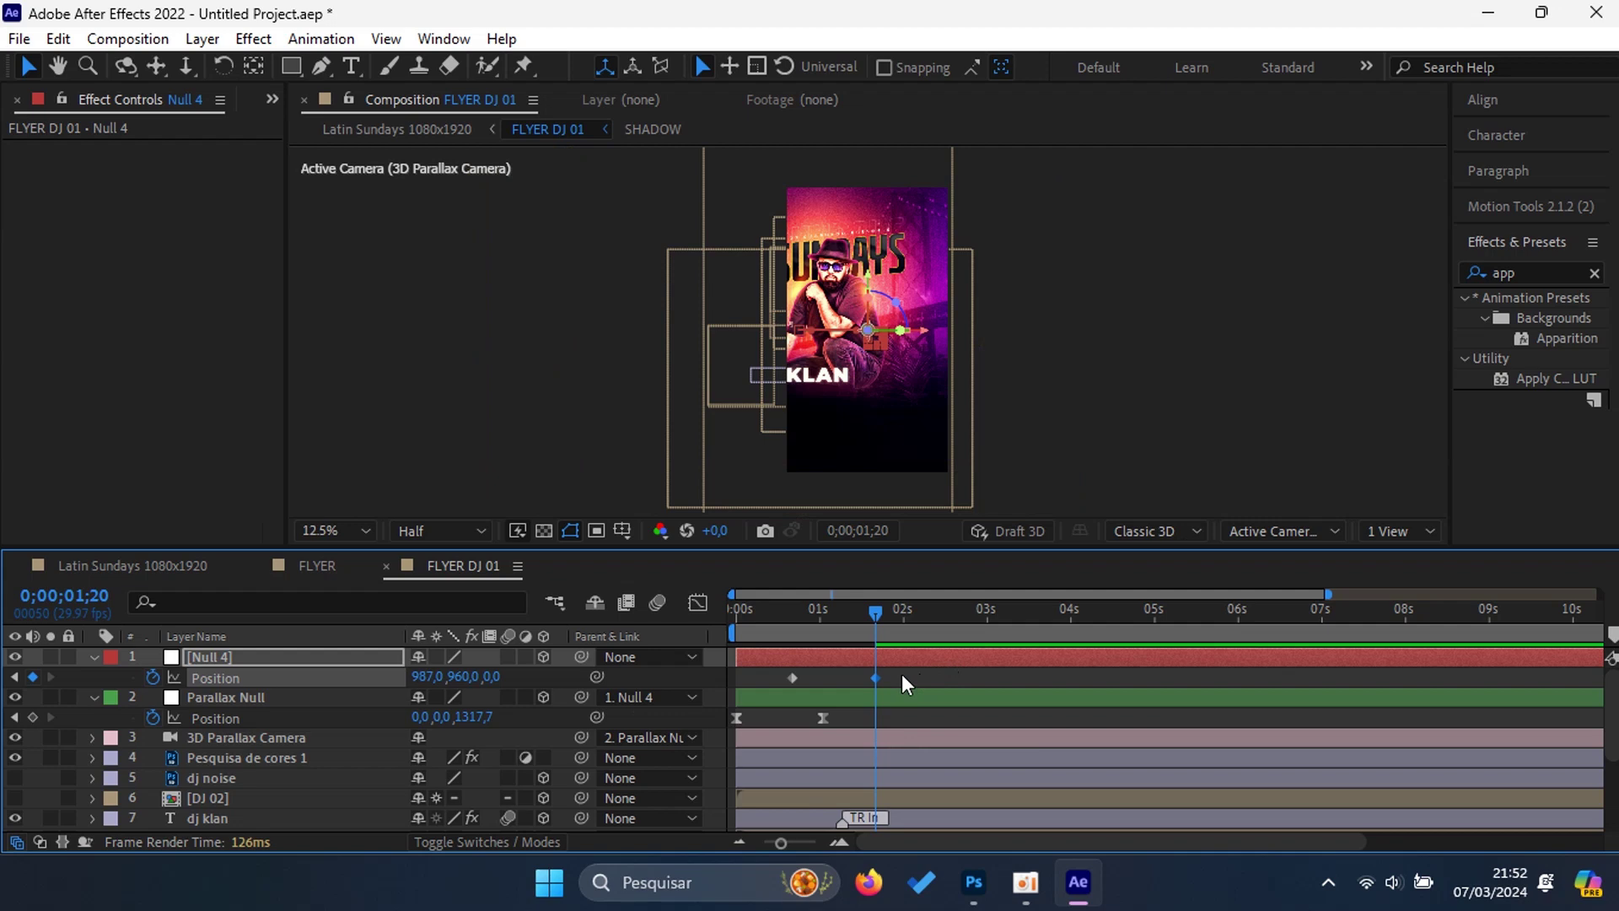
# Step: Ease Null 4's Position keyframes in Keyframe Velocity with influence entered as 1000
pyautogui.rightClick(792, 678)
pyautogui.click(897, 636)
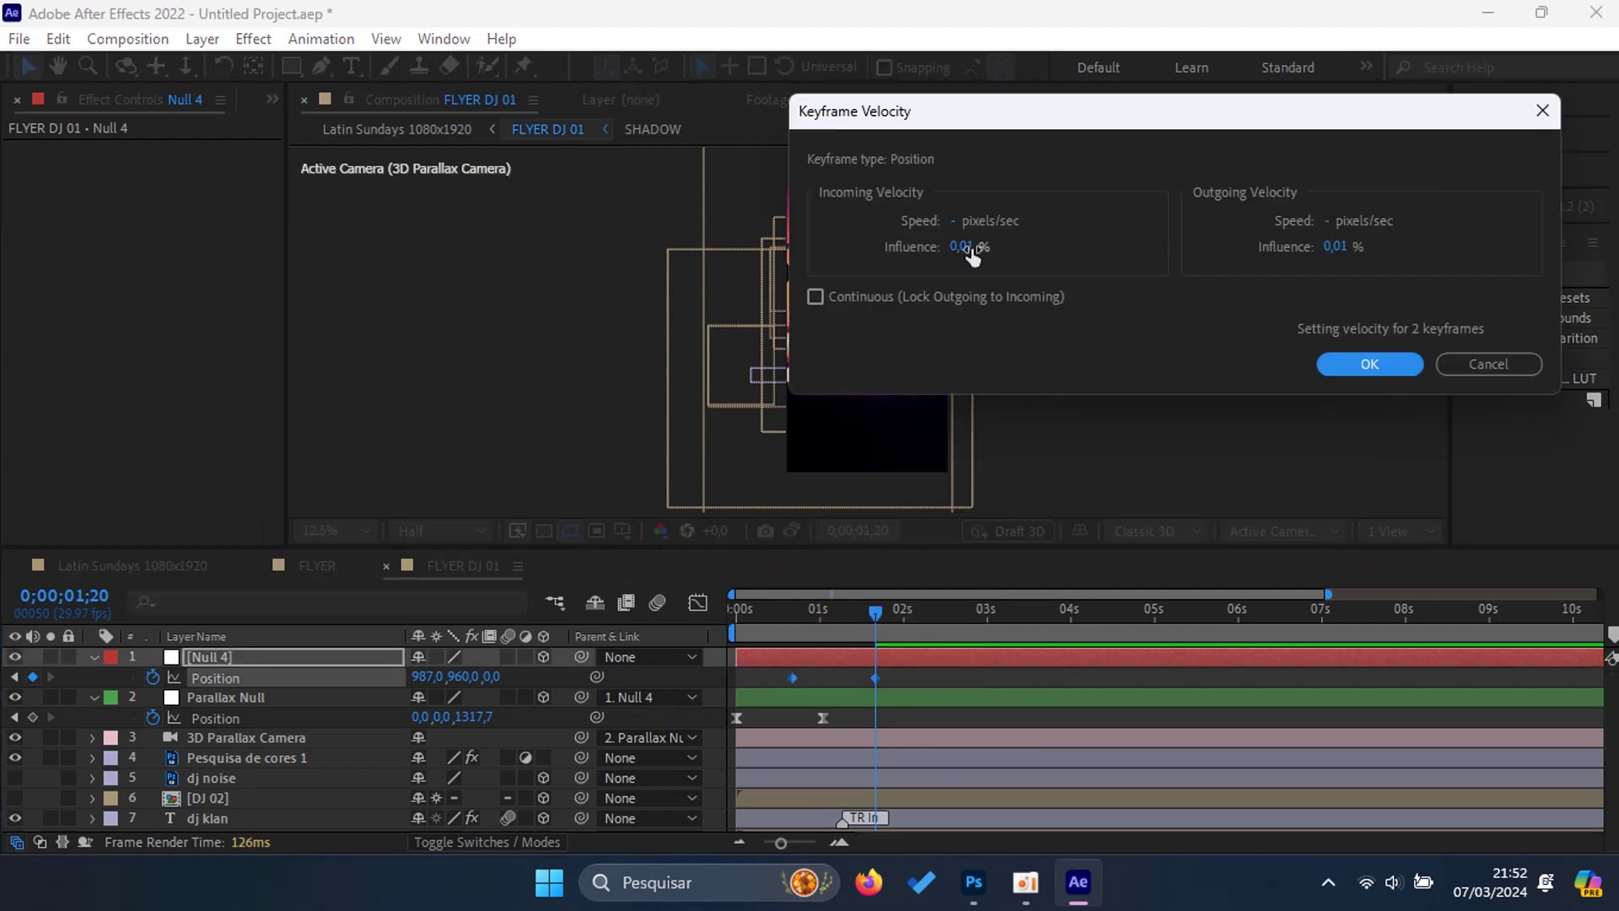
pyautogui.click(970, 249)
pyautogui.click(1334, 247)
pyautogui.write('1000')
pyautogui.press('Return')
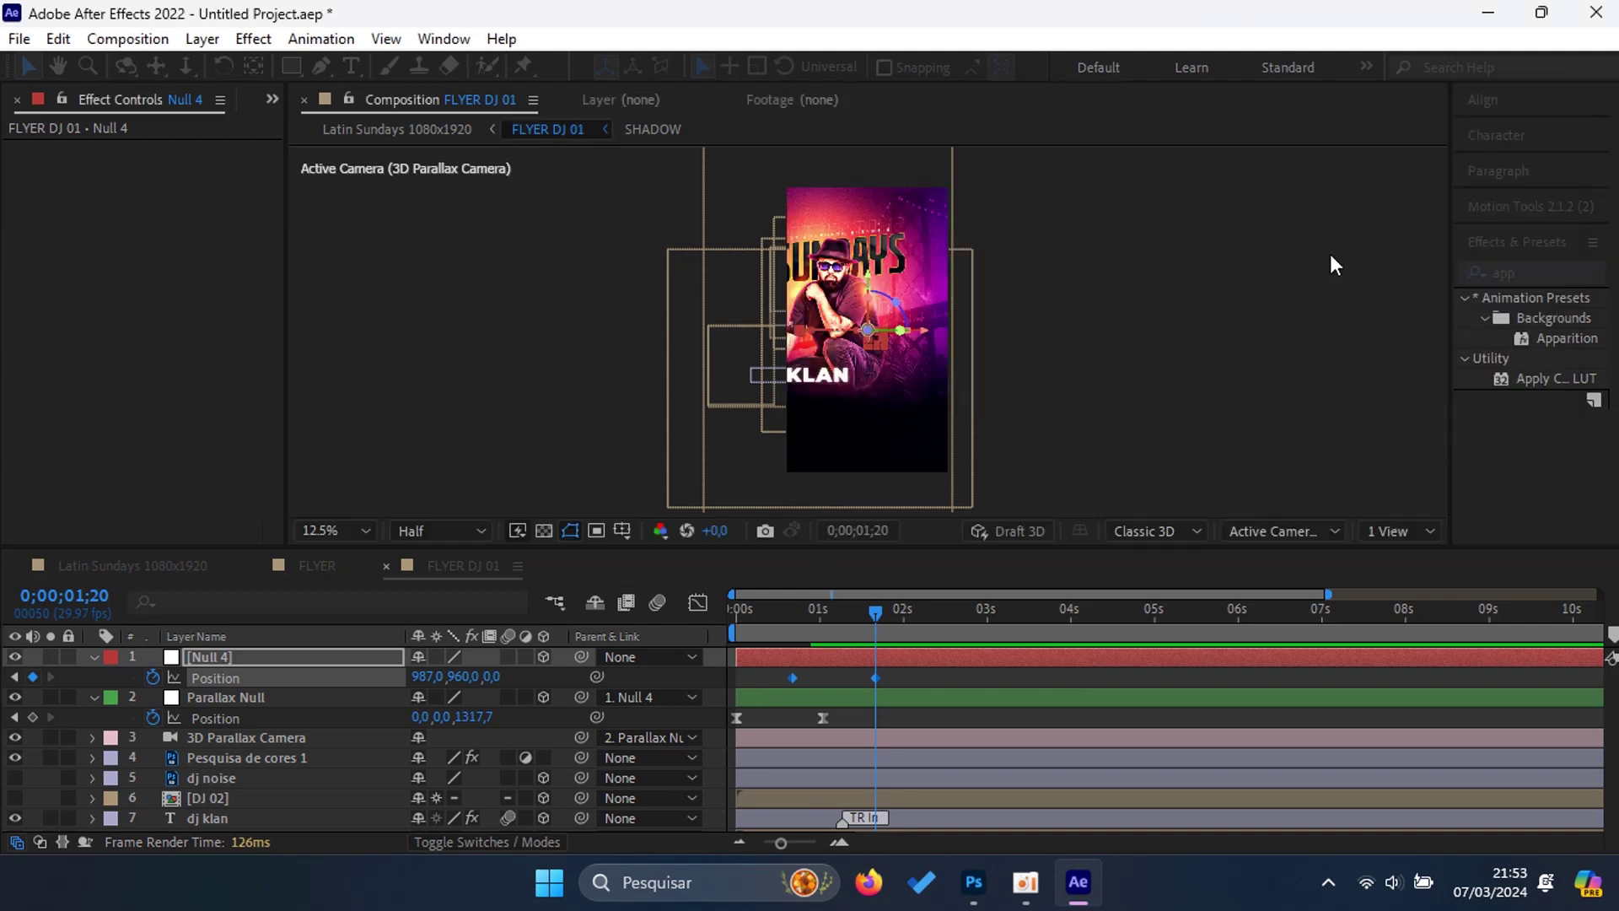
# Step: Preview the eased sideways slide from the start of the composition
pyautogui.click(819, 614)
pyautogui.press('Home')
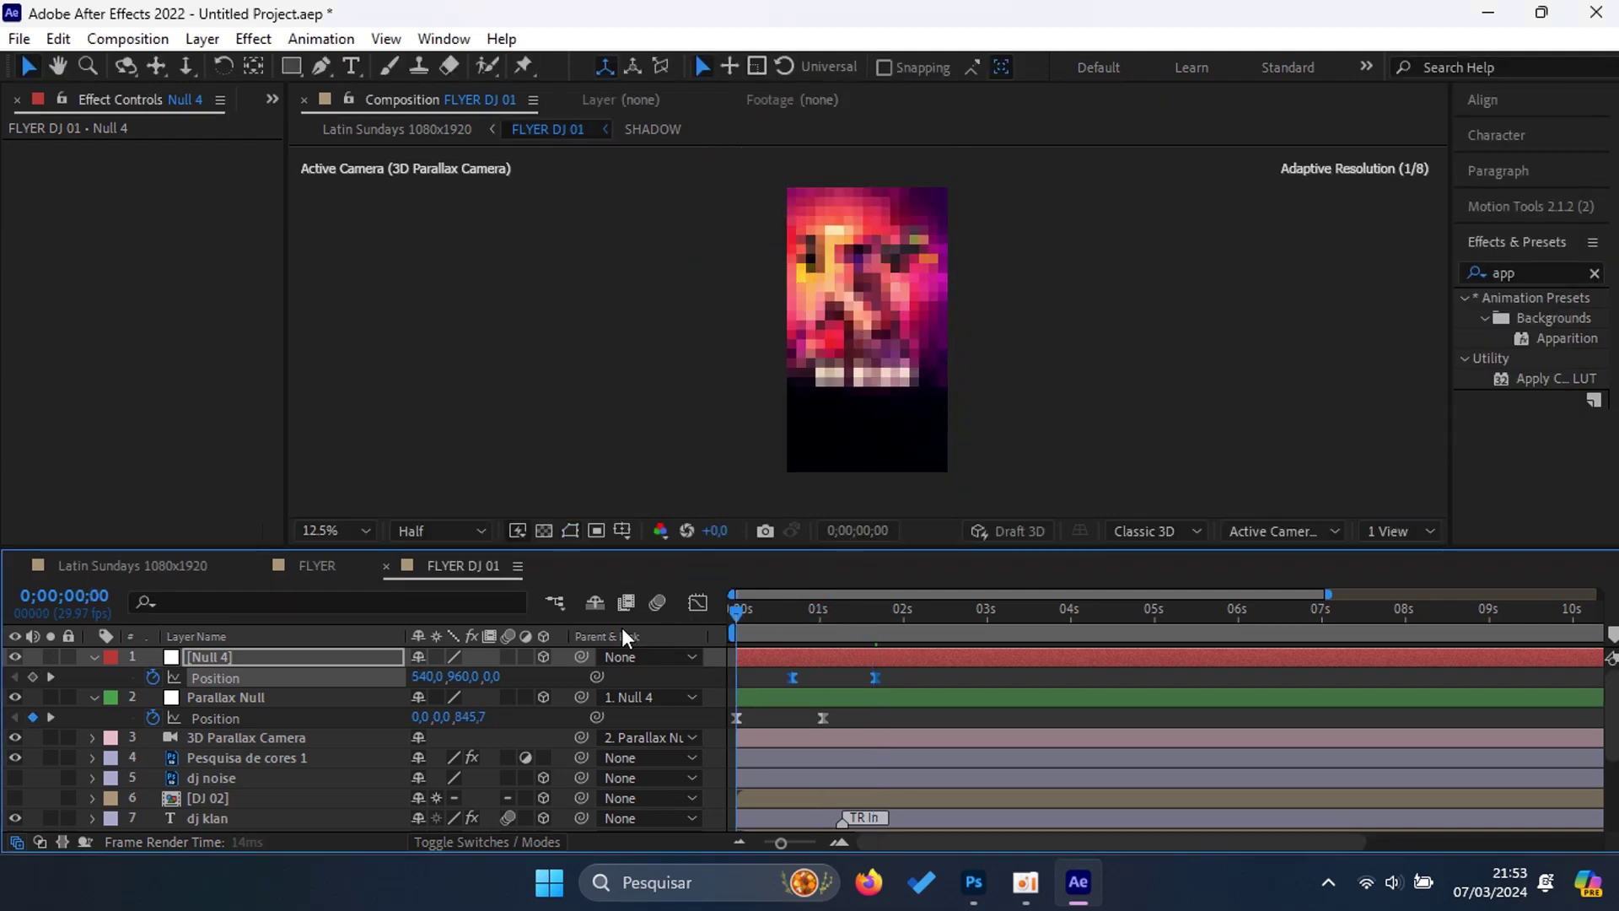
pyautogui.press('space')
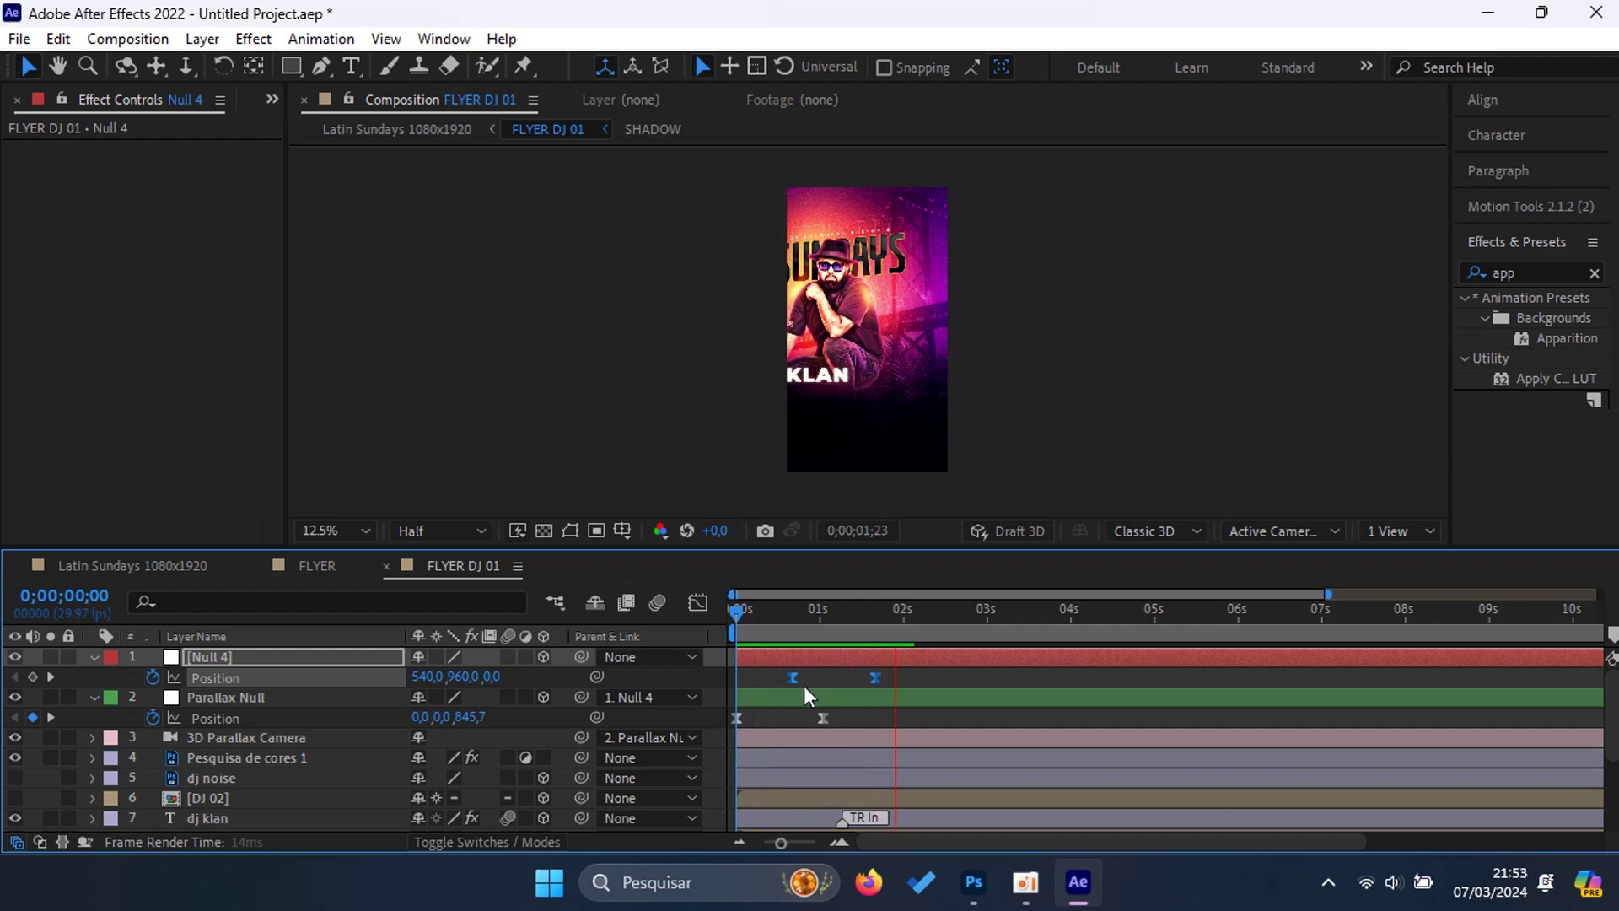
pyautogui.click(904, 622)
pyautogui.press('space')
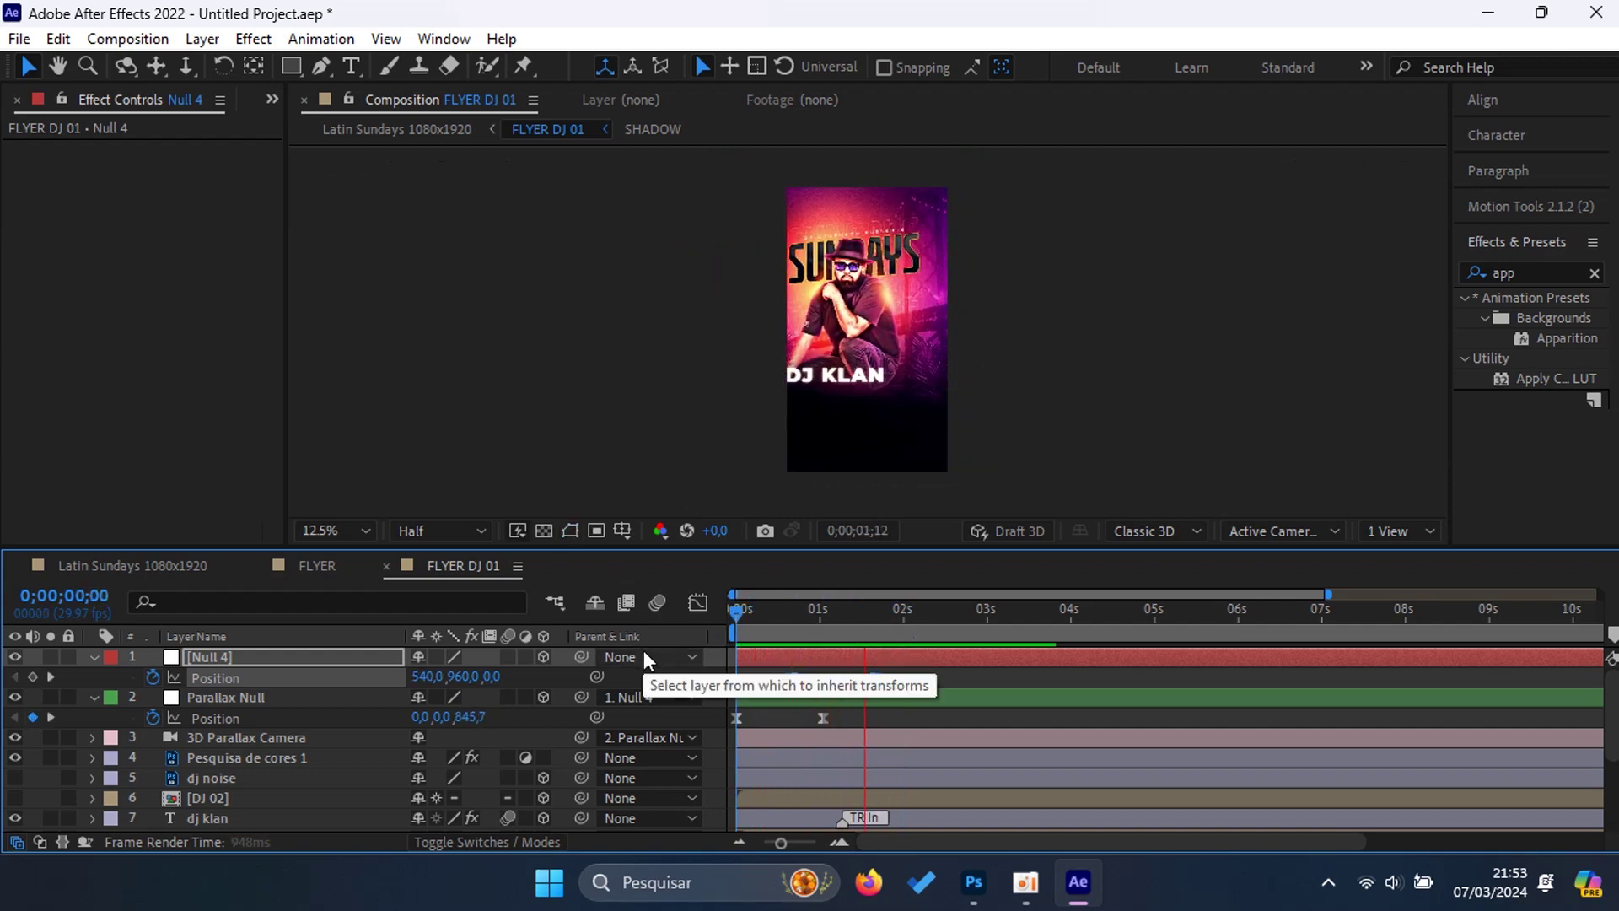
pyautogui.press('space')
pyautogui.press('space')
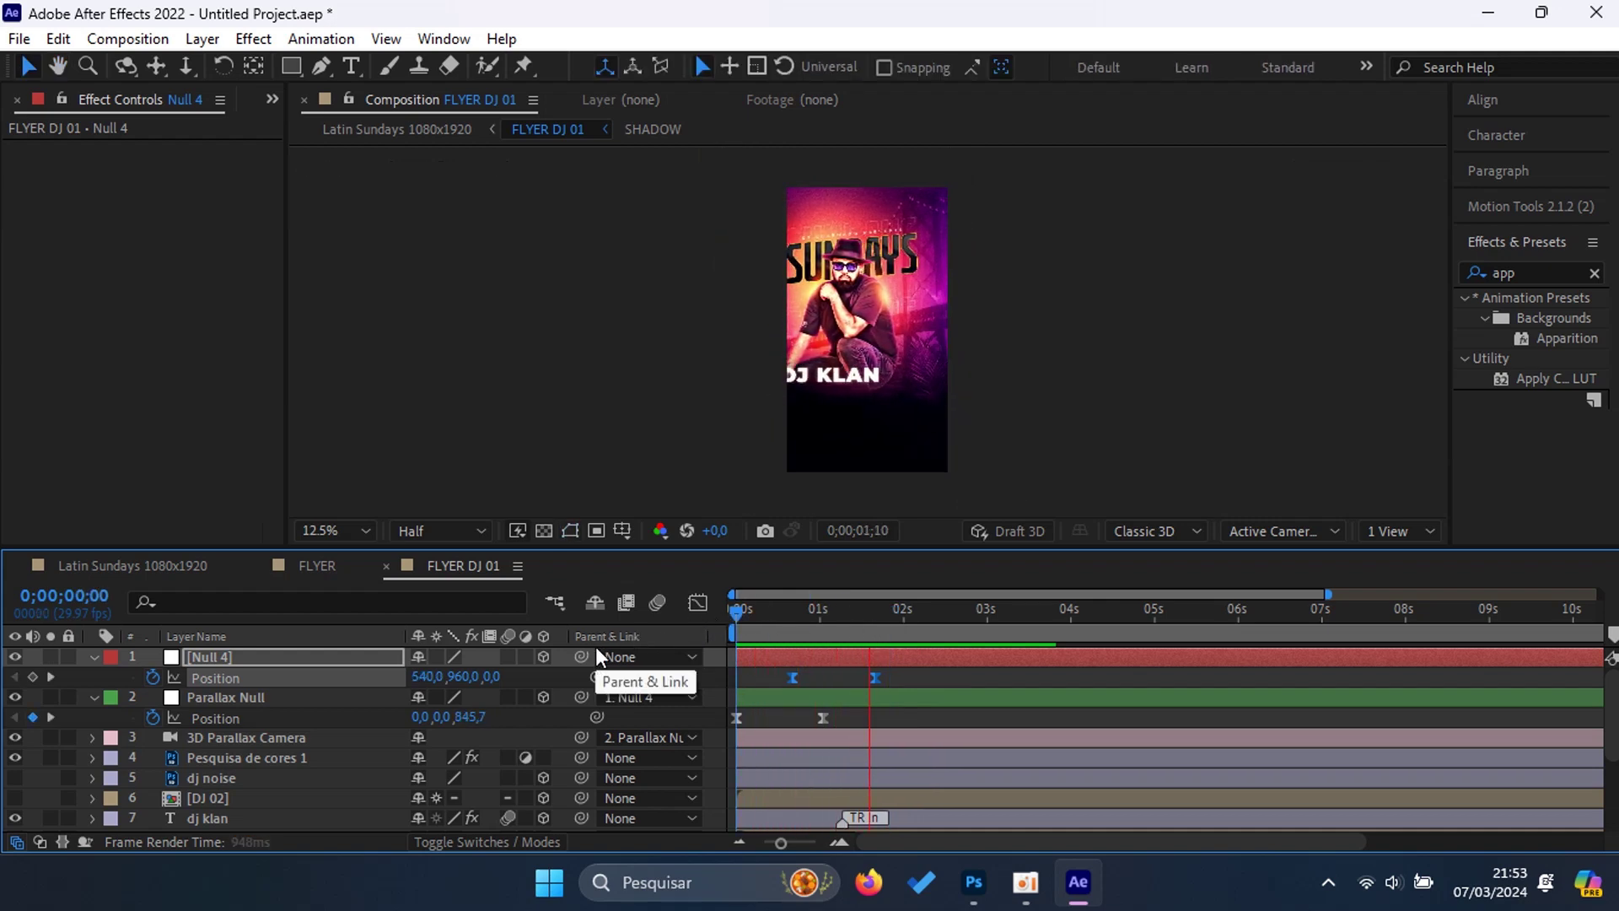
pyautogui.press('space')
pyautogui.press('space')
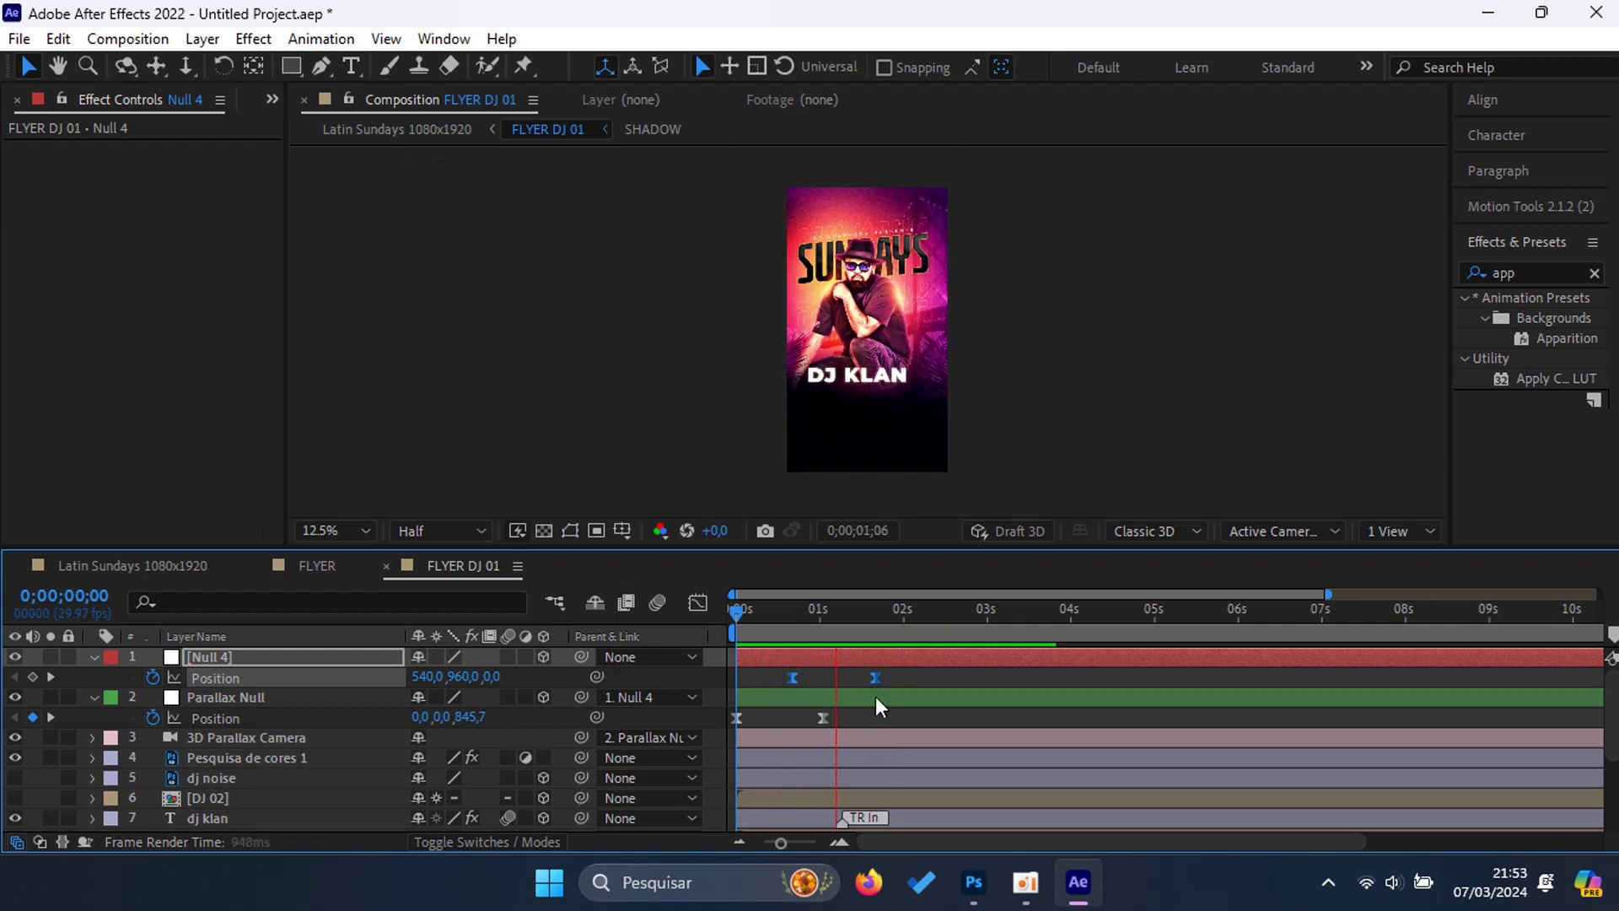
pyautogui.press('space')
# Step: Deepen the Parallax Null's push to Z 1449.7 at its next keyframe and preview
pyautogui.press('k')
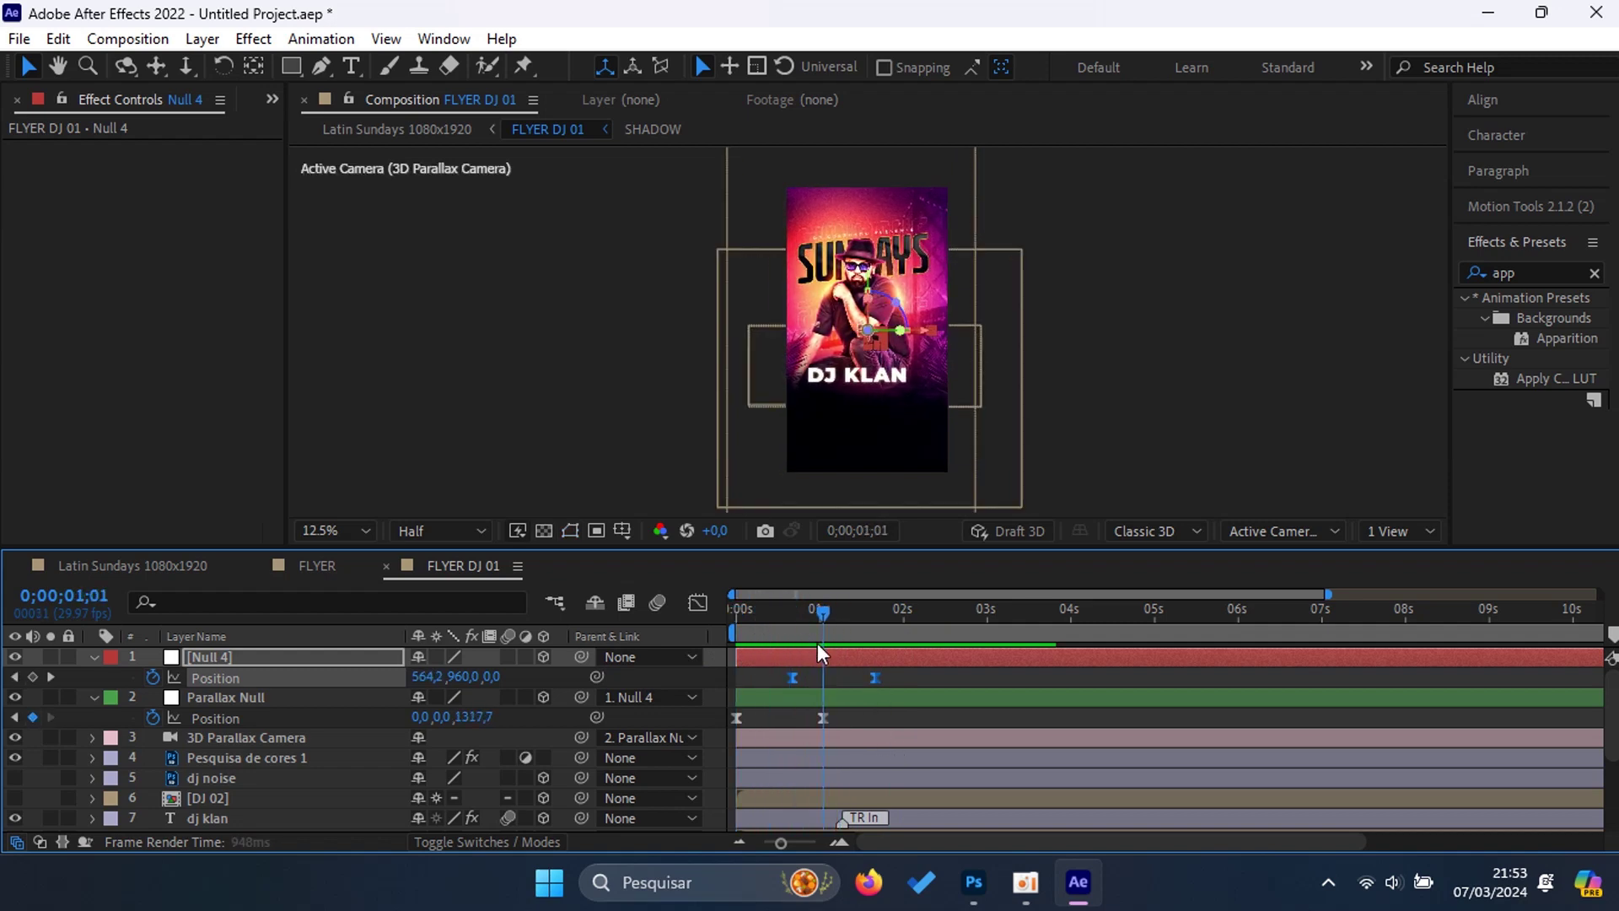
pyautogui.click(822, 717)
pyautogui.moveTo(474, 717); pyautogui.dragTo(607, 688)
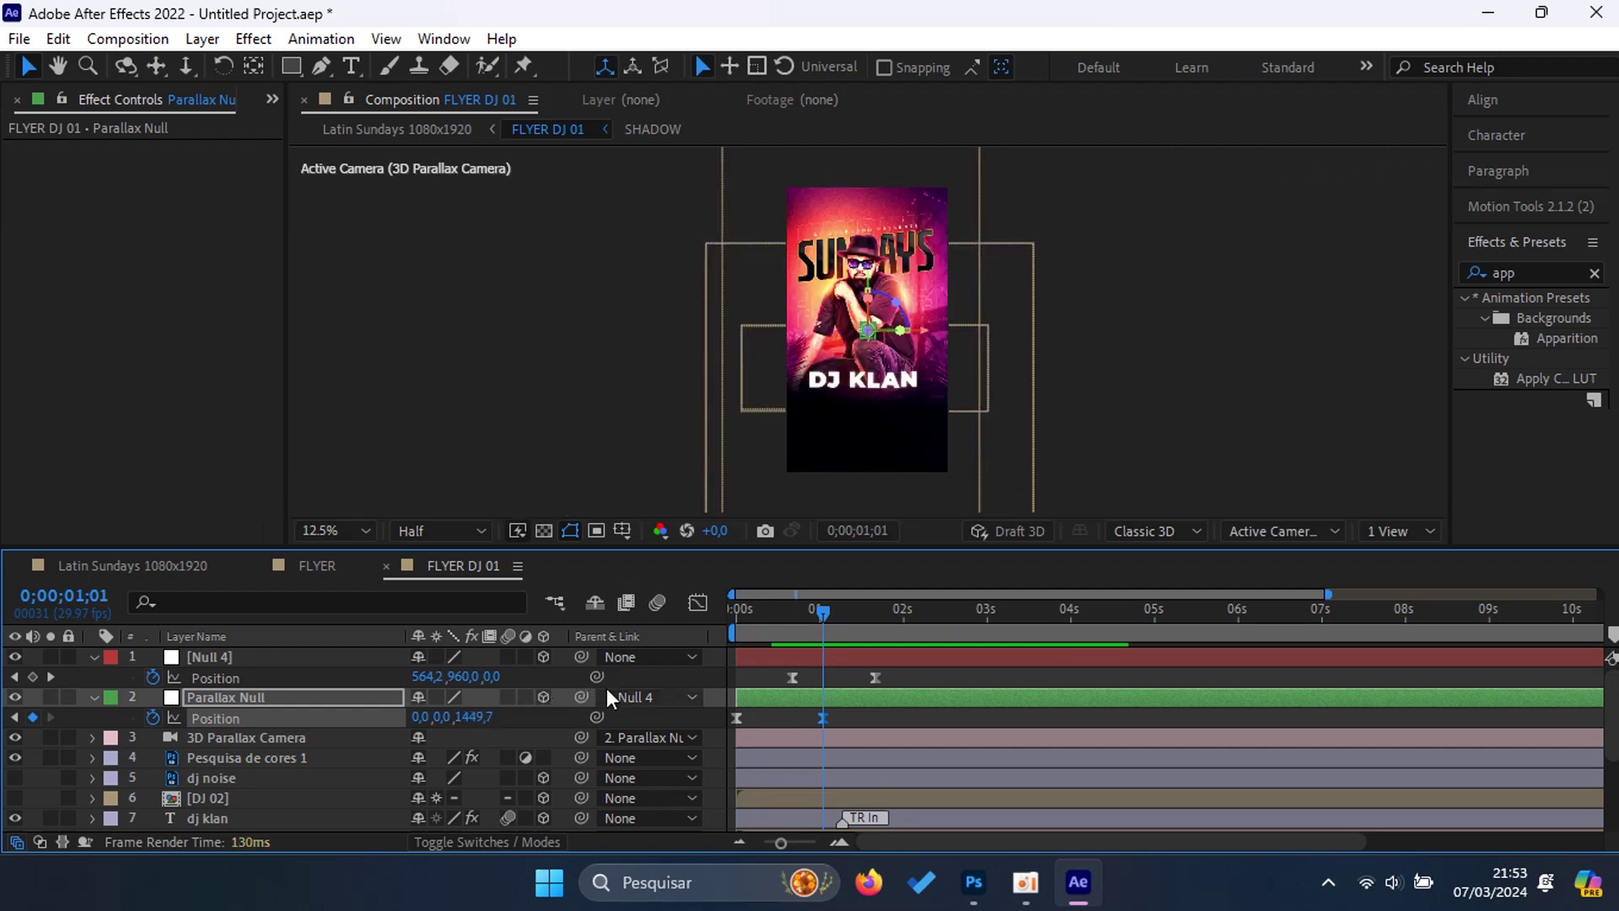
pyautogui.moveTo(827, 618); pyautogui.dragTo(638, 621)
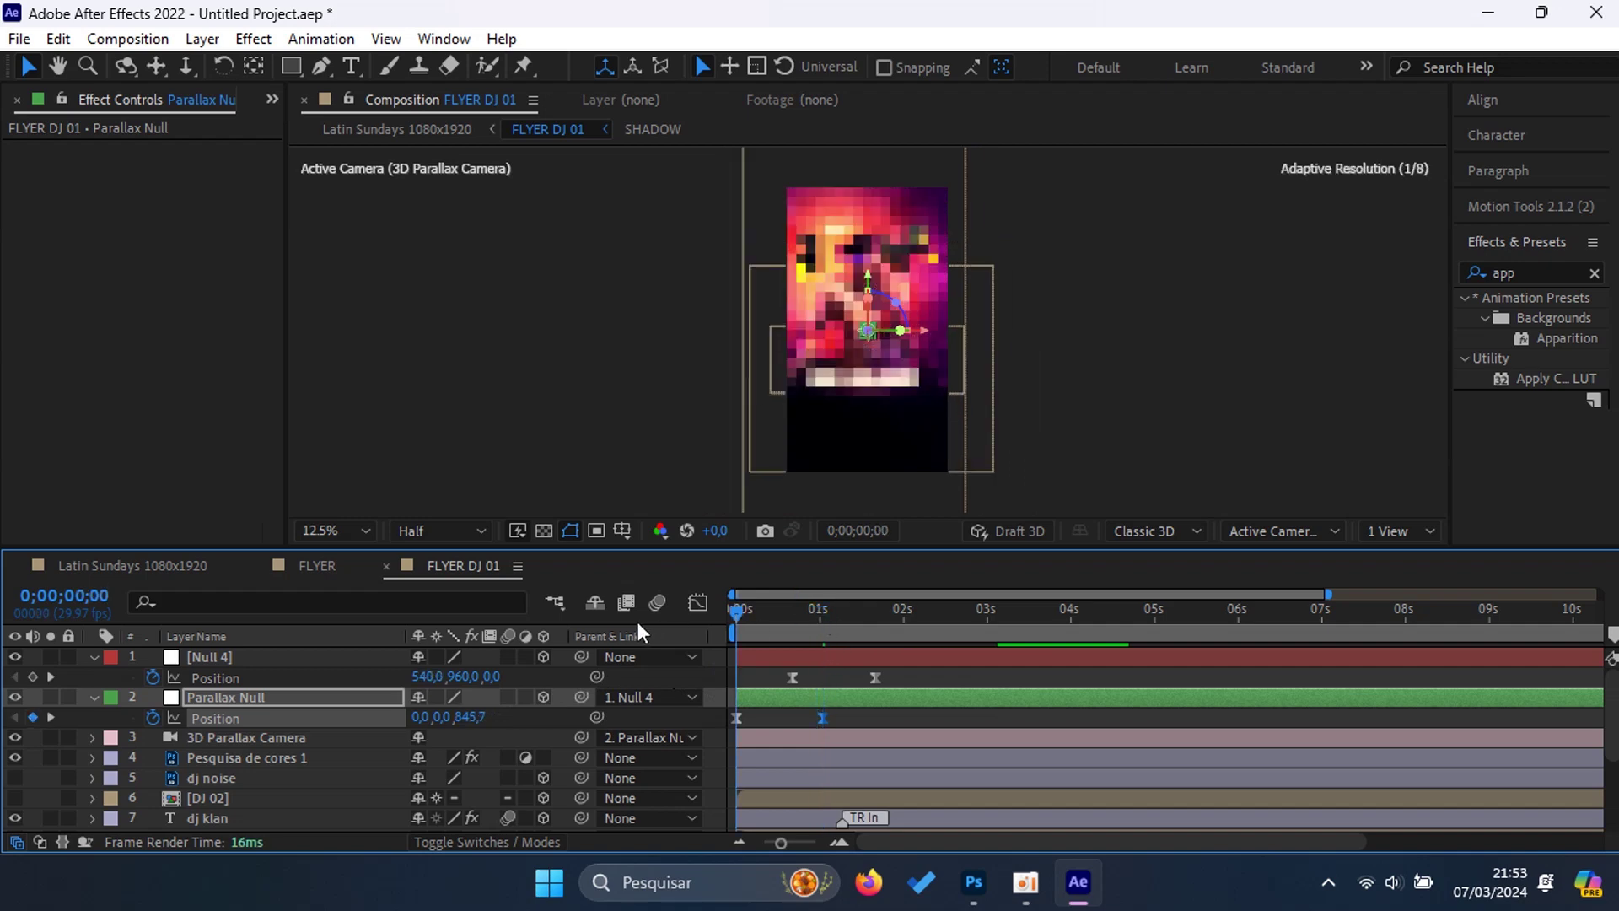
pyautogui.press('space')
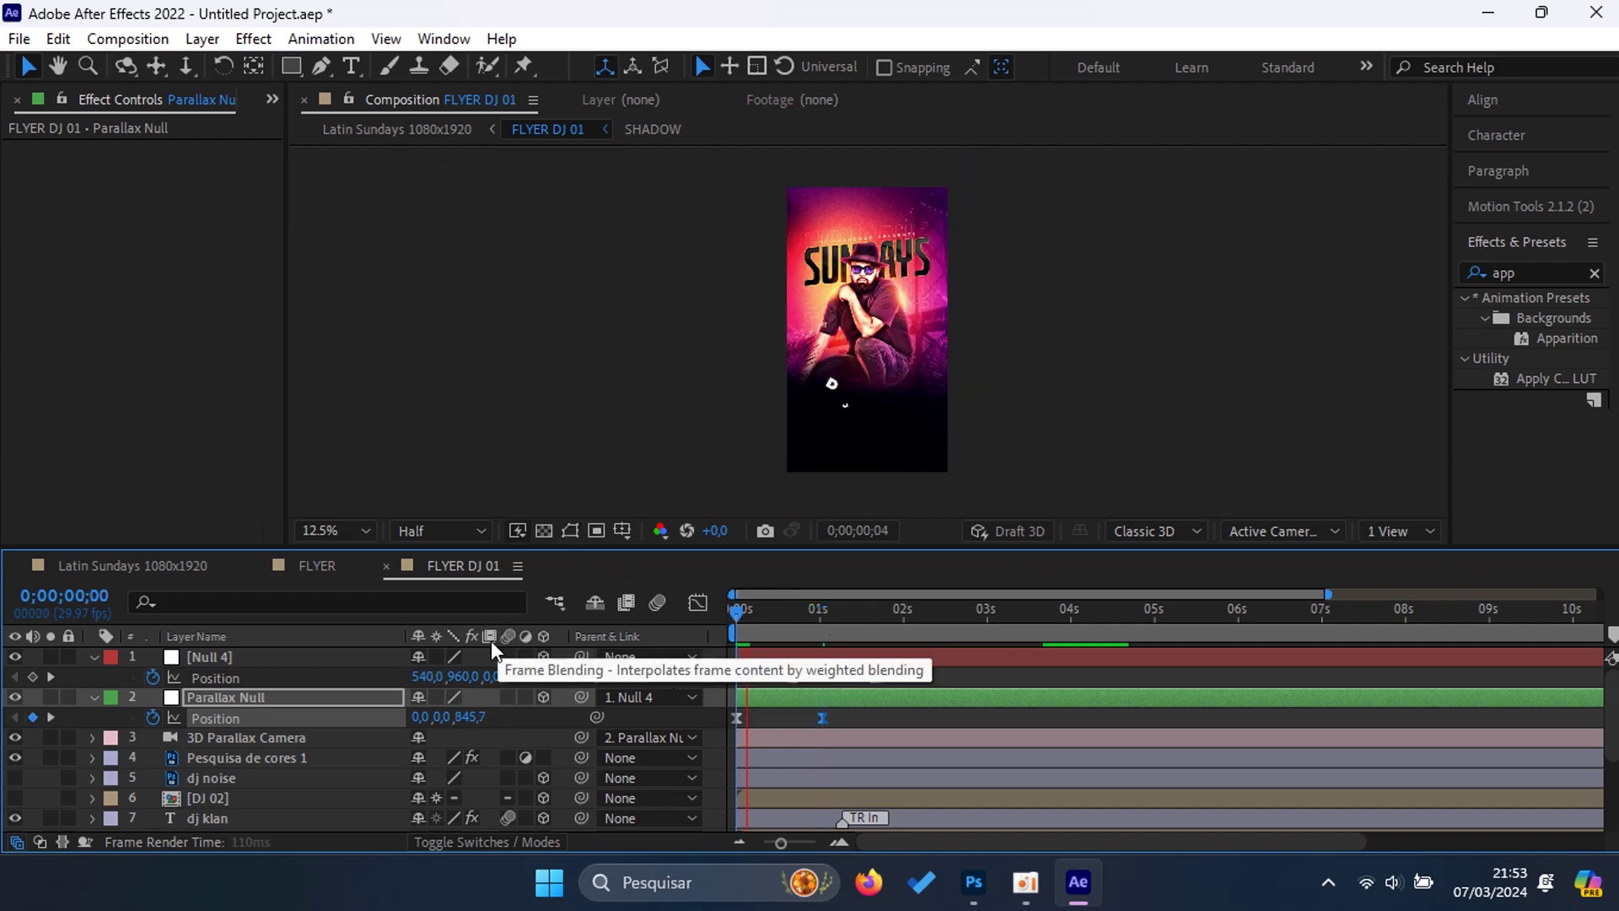
pyautogui.press('space')
# Step: Ease both Parallax Null Position keyframes, preview, and parent the Parallax Null to Null 4
pyautogui.keyDown('shift'); pyautogui.click(733, 717); pyautogui.keyUp('shift')
pyautogui.rightClick(734, 716)
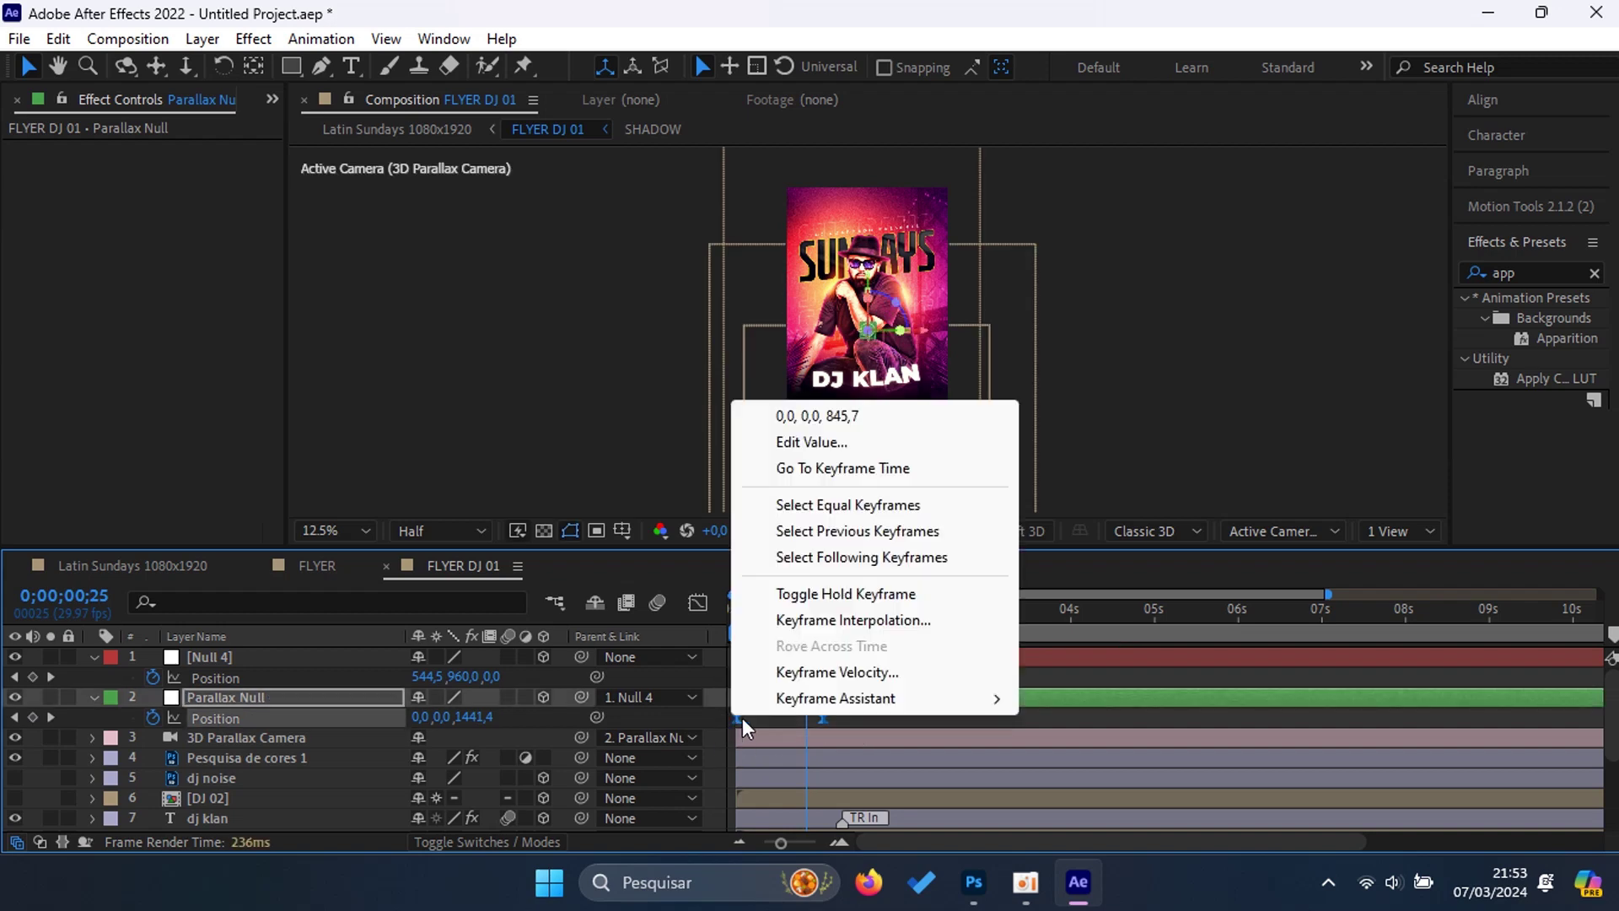
pyautogui.click(843, 688)
pyautogui.click(1344, 368)
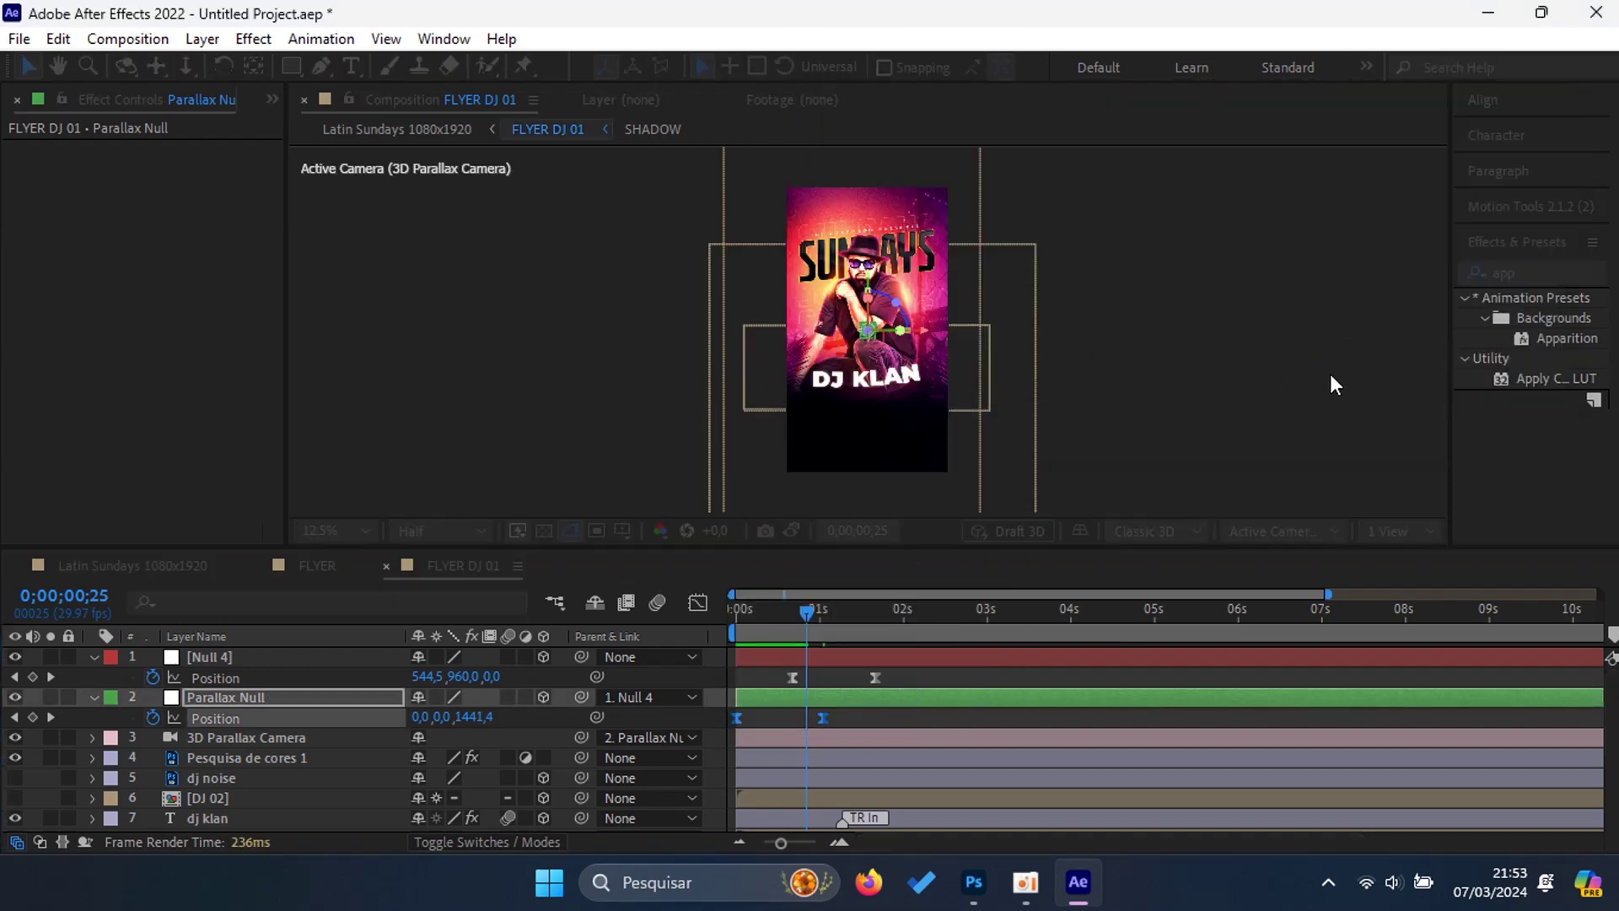
pyautogui.moveTo(812, 625); pyautogui.dragTo(646, 635)
pyautogui.press('space')
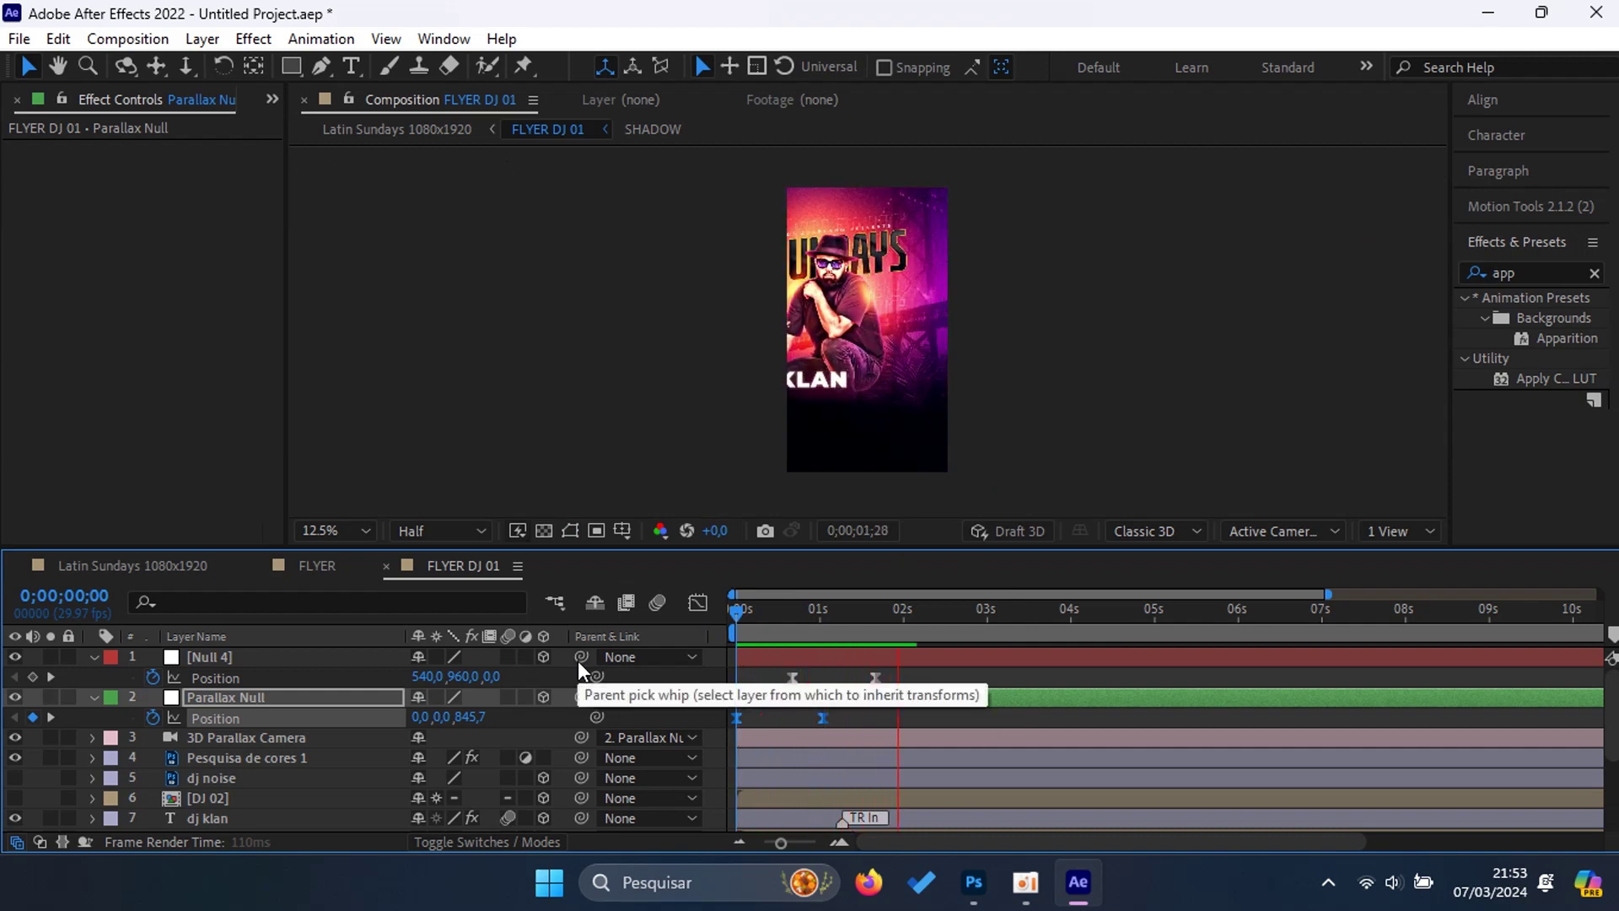
pyautogui.moveTo(579, 662); pyautogui.dragTo(580, 658)
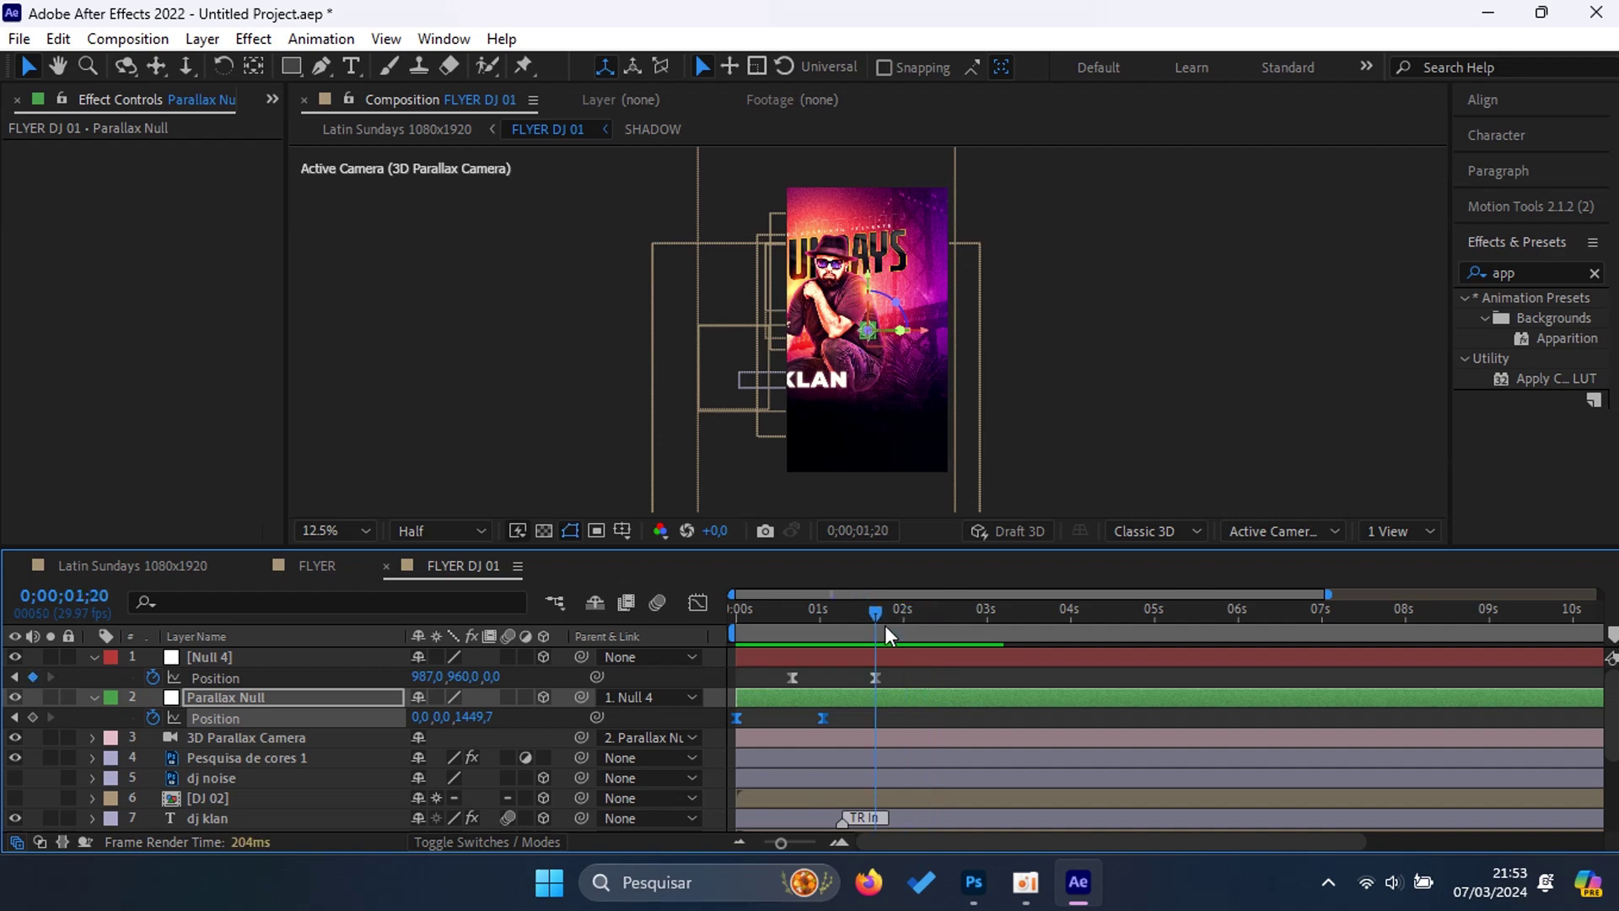
pyautogui.click(881, 655)
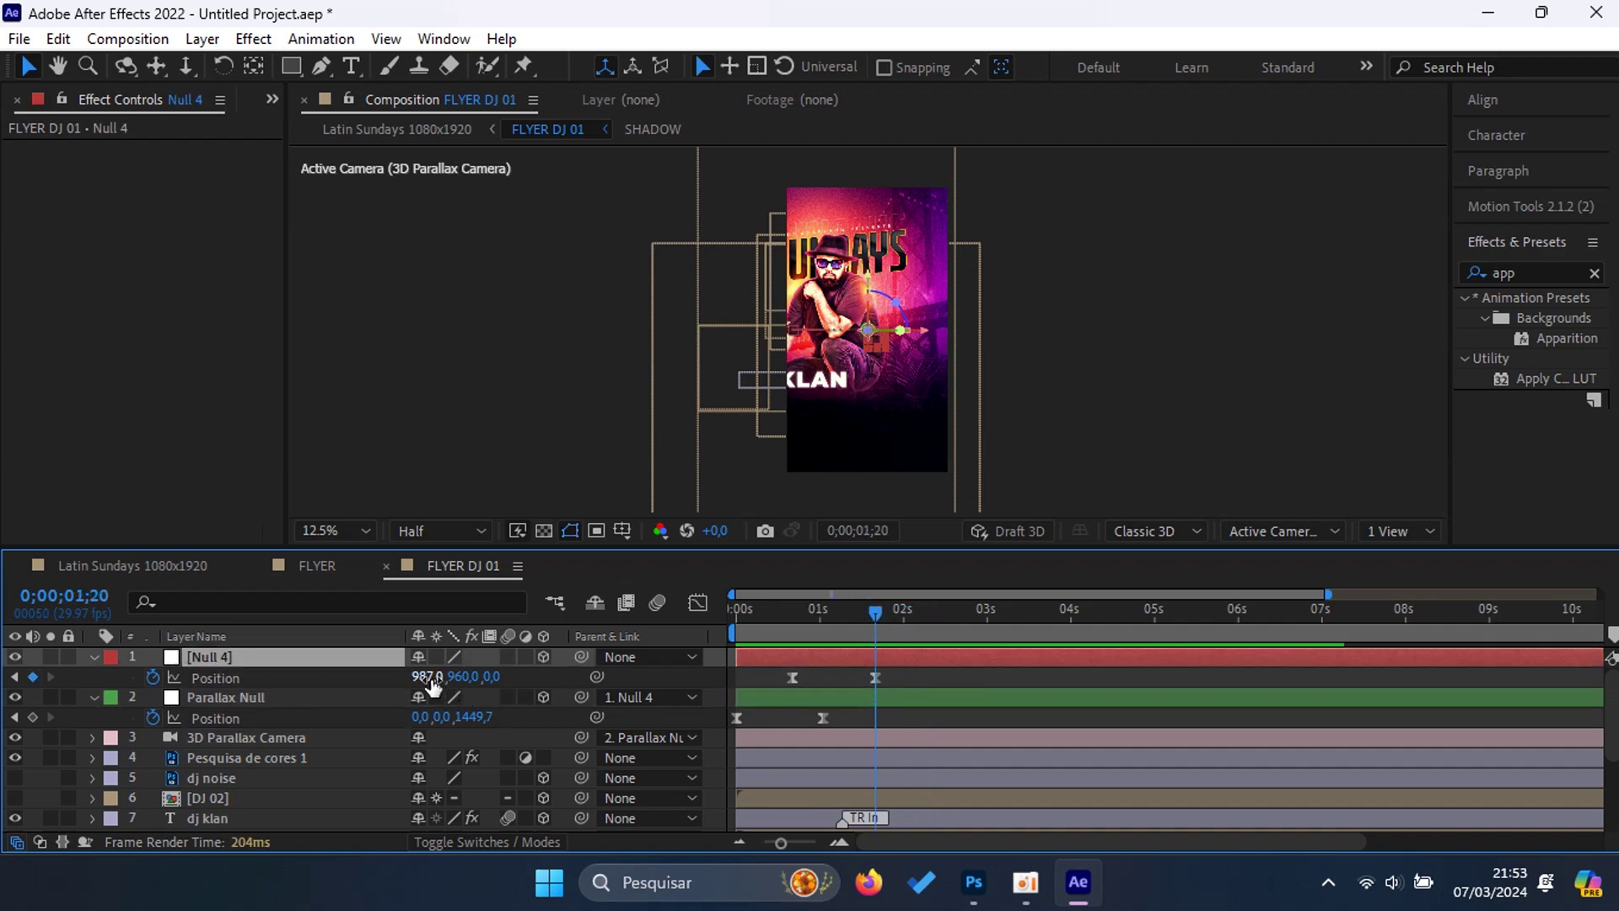
# Step: Slide Null 4's X Position out to 2462
pyautogui.moveTo(426, 676); pyautogui.dragTo(934, 690)
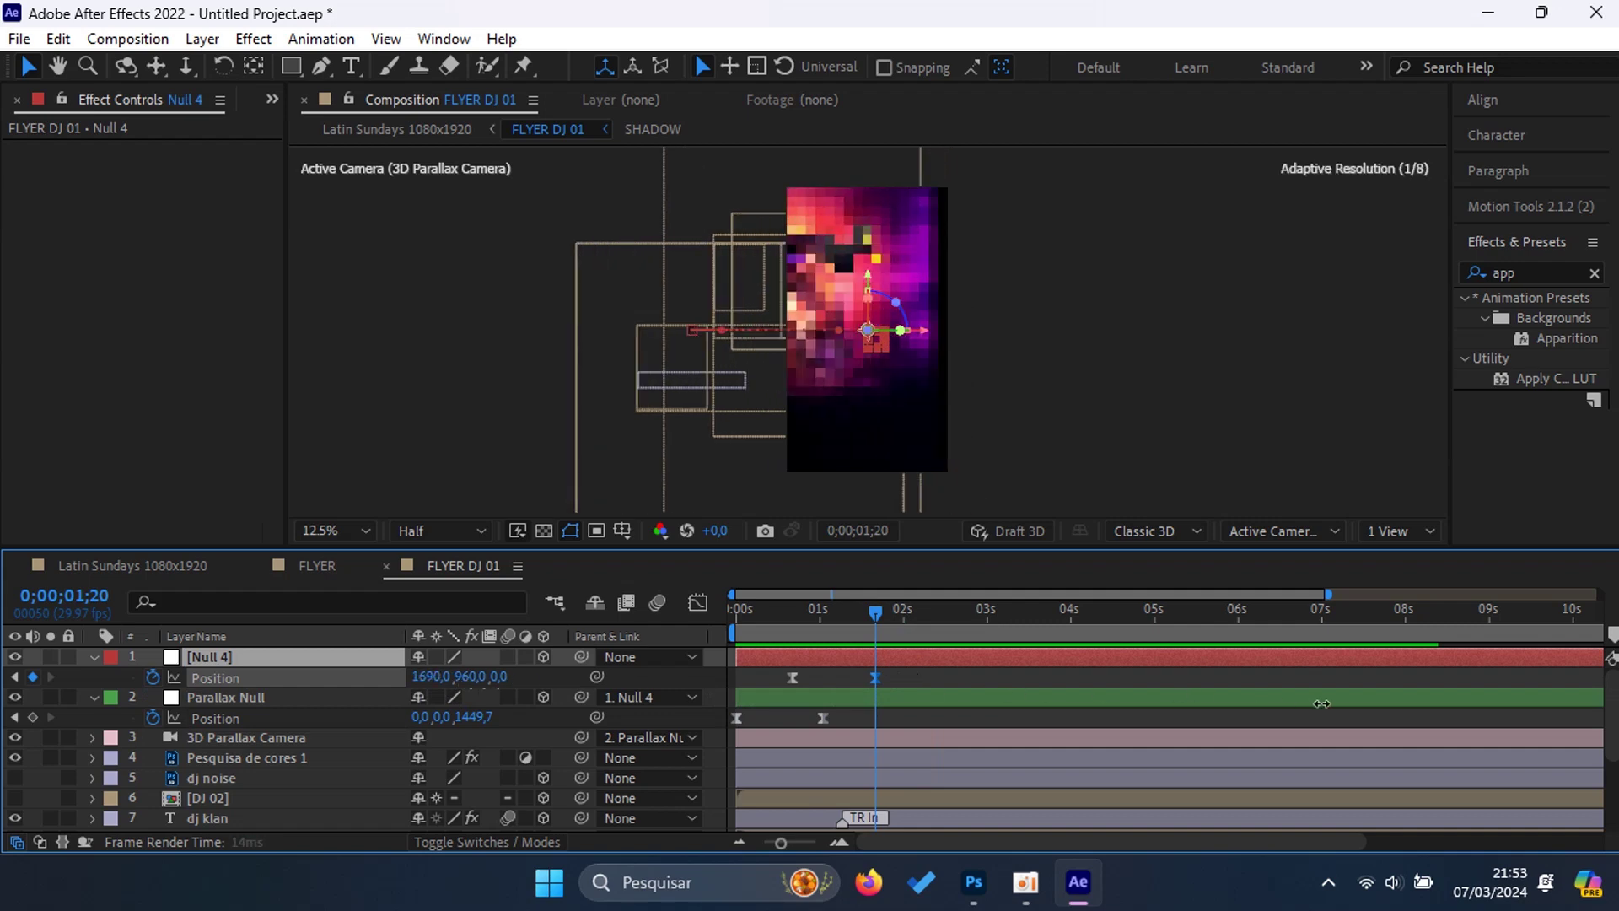
pyautogui.moveTo(934, 690); pyautogui.dragTo(1211, 743)
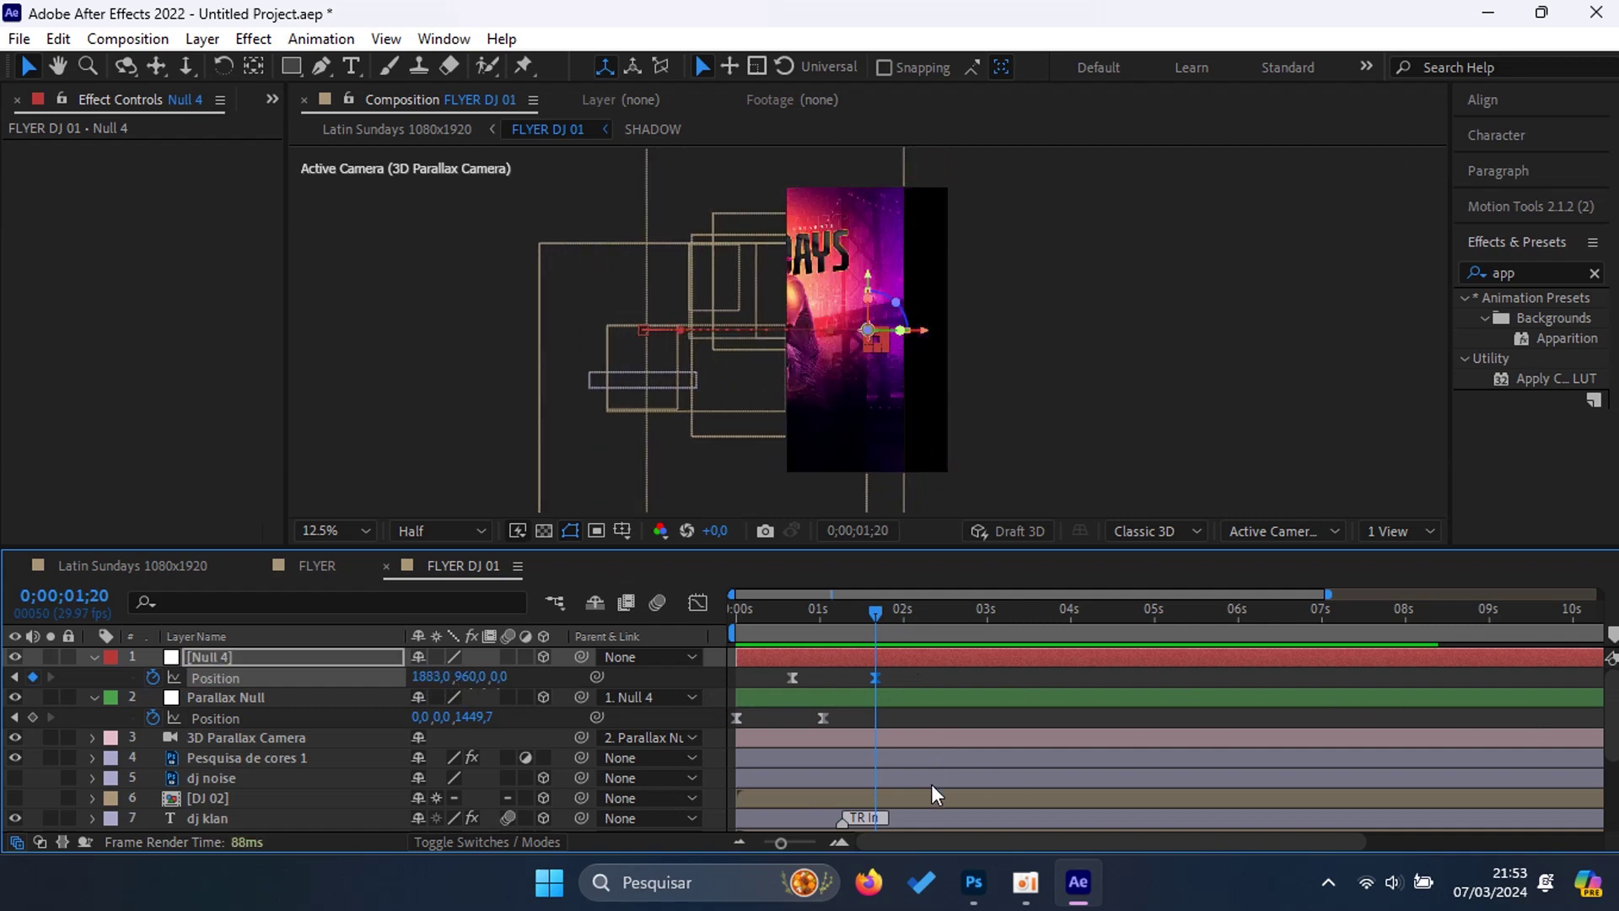
pyautogui.moveTo(442, 676); pyautogui.dragTo(1184, 746)
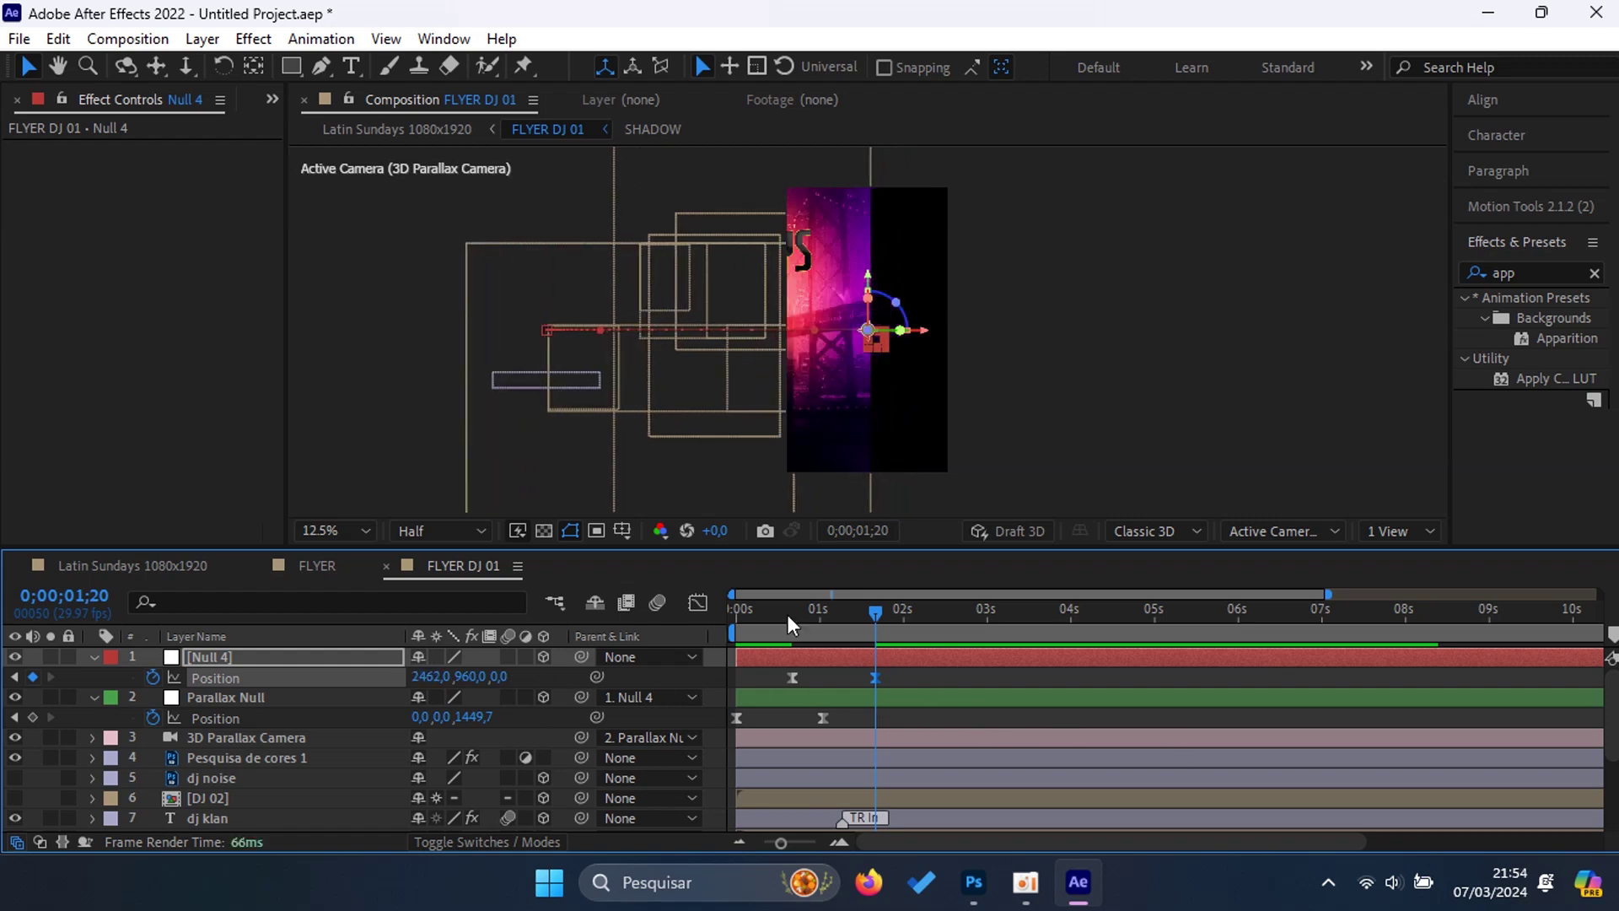
# Step: Enable Collapse Transformations on BACKGROUND, check its 416.4% scale, and open the precomp
pyautogui.scroll(-3, 212, 793)
pyautogui.scroll(-2, 228, 803)
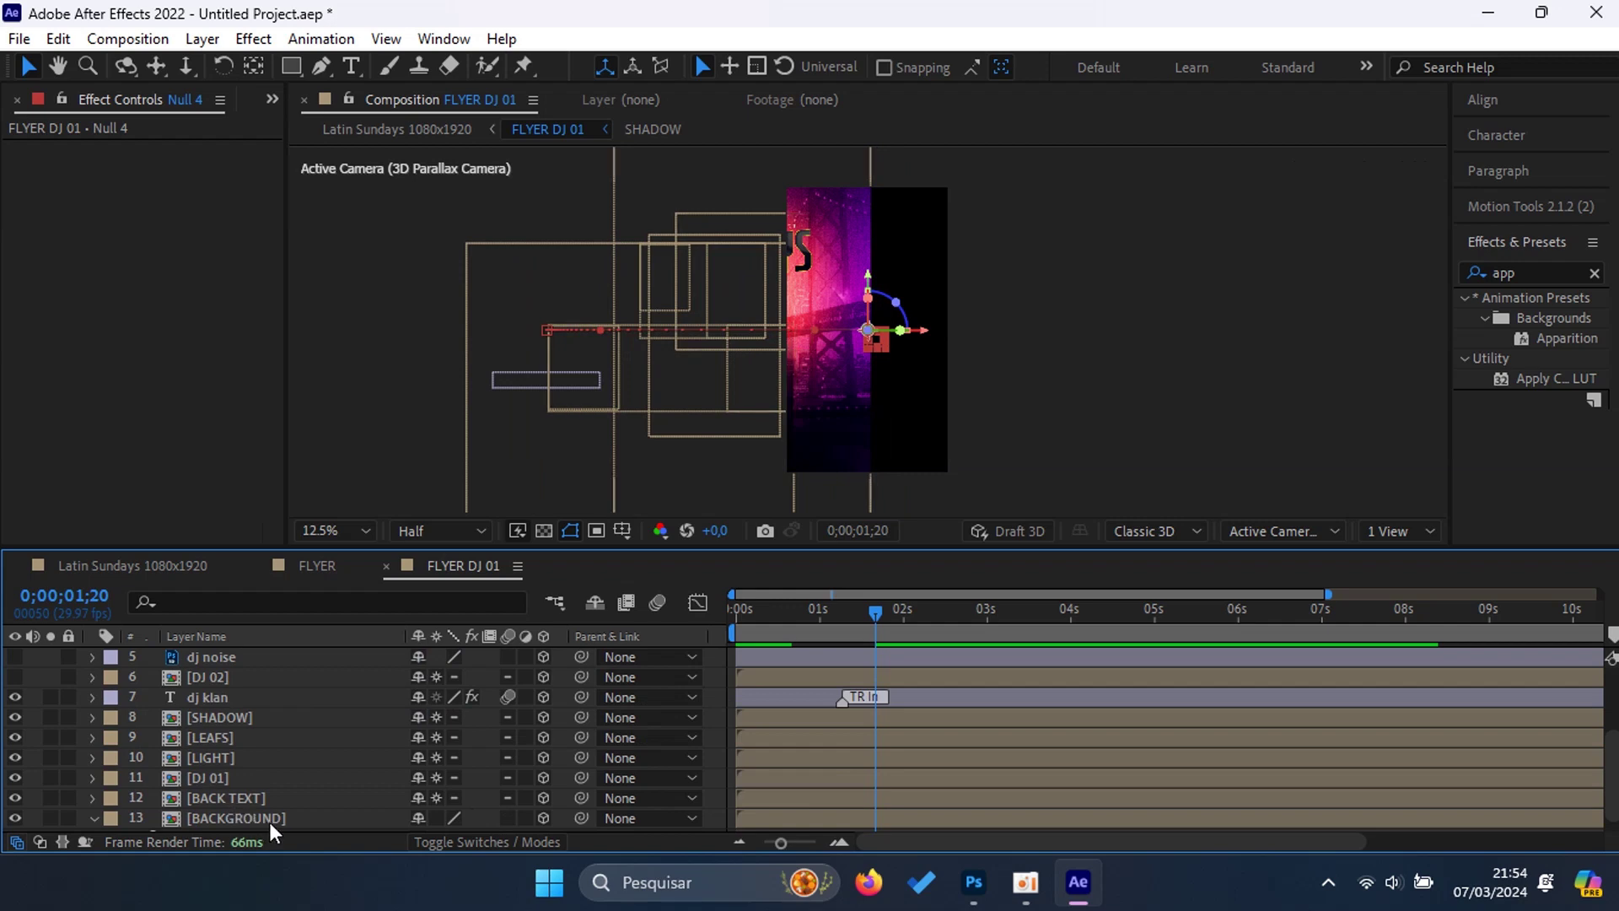
pyautogui.click(270, 821)
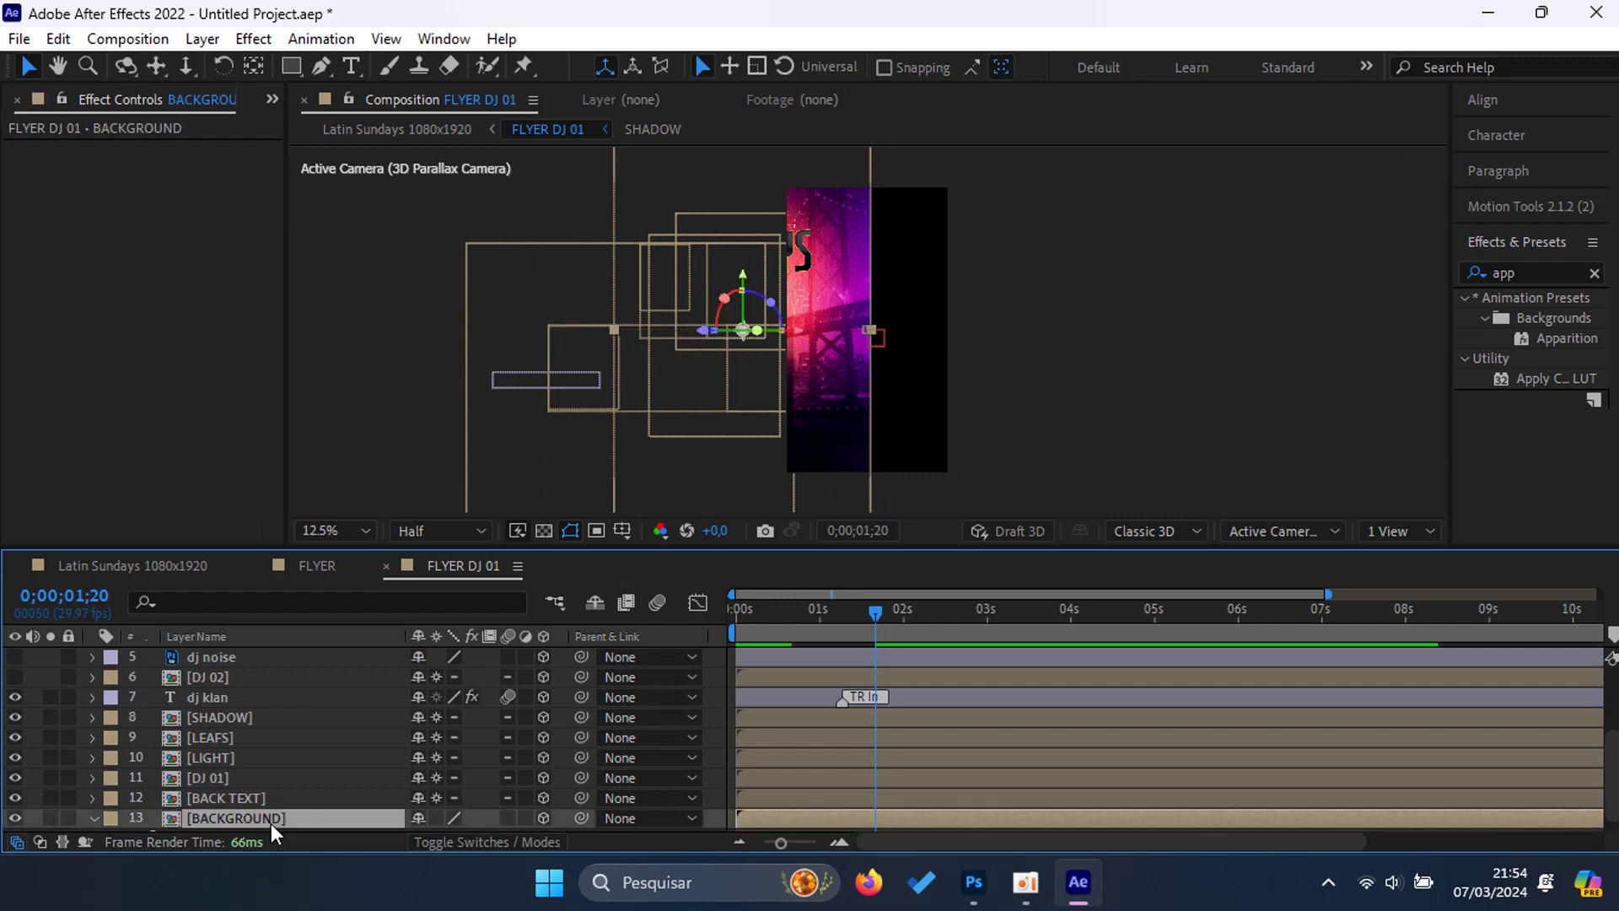
pyautogui.click(437, 816)
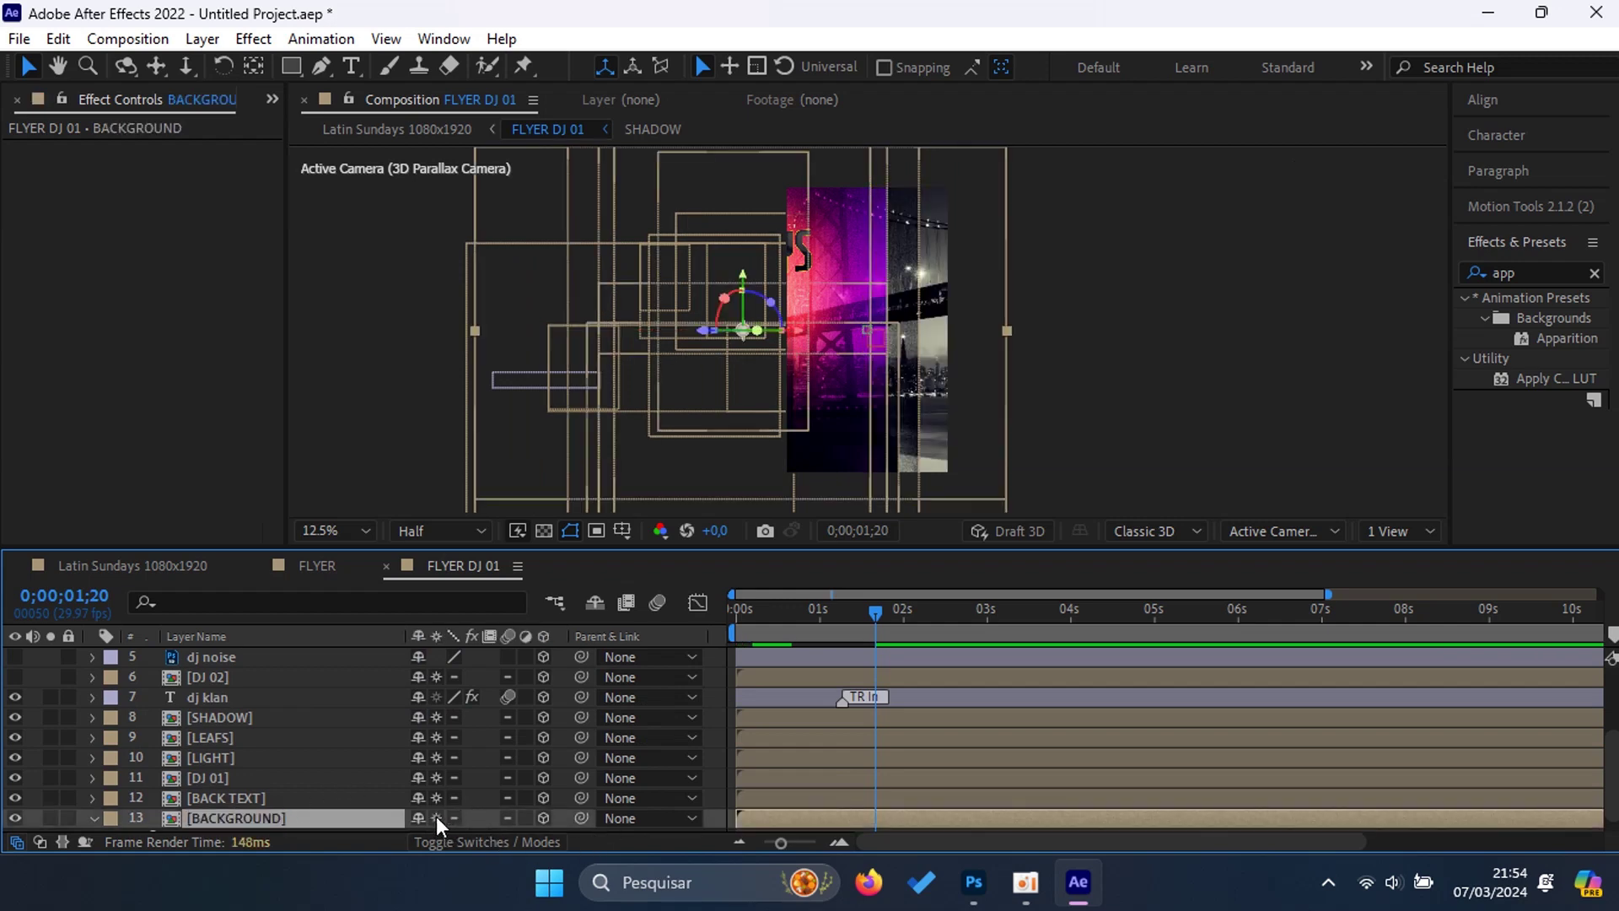
pyautogui.click(1116, 384)
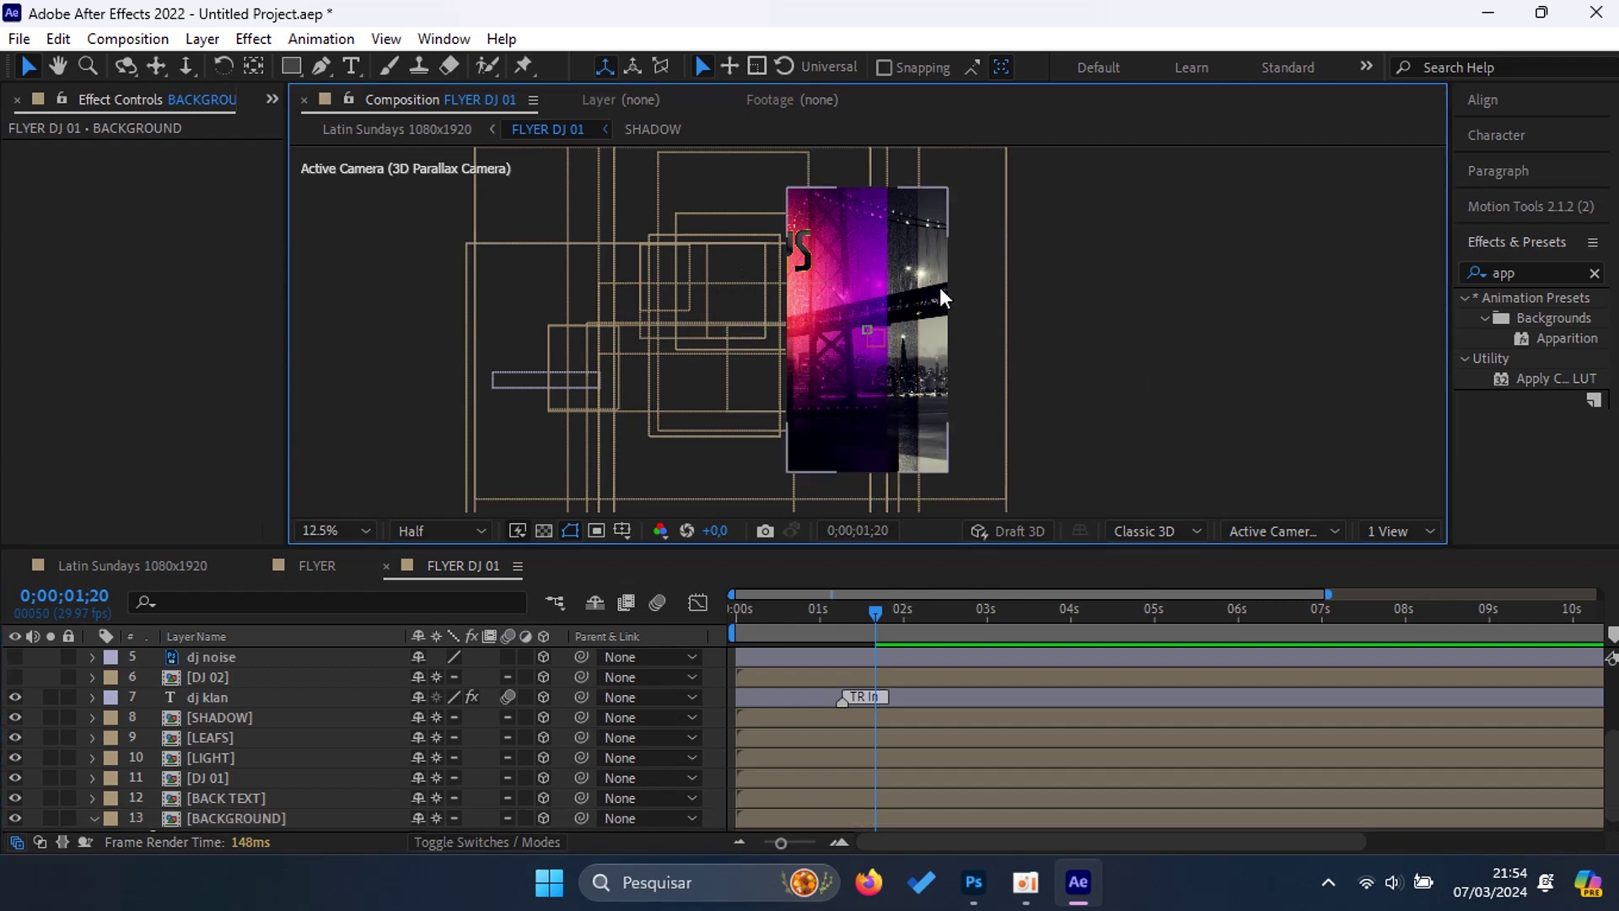
pyautogui.click(255, 815)
pyautogui.press('s')
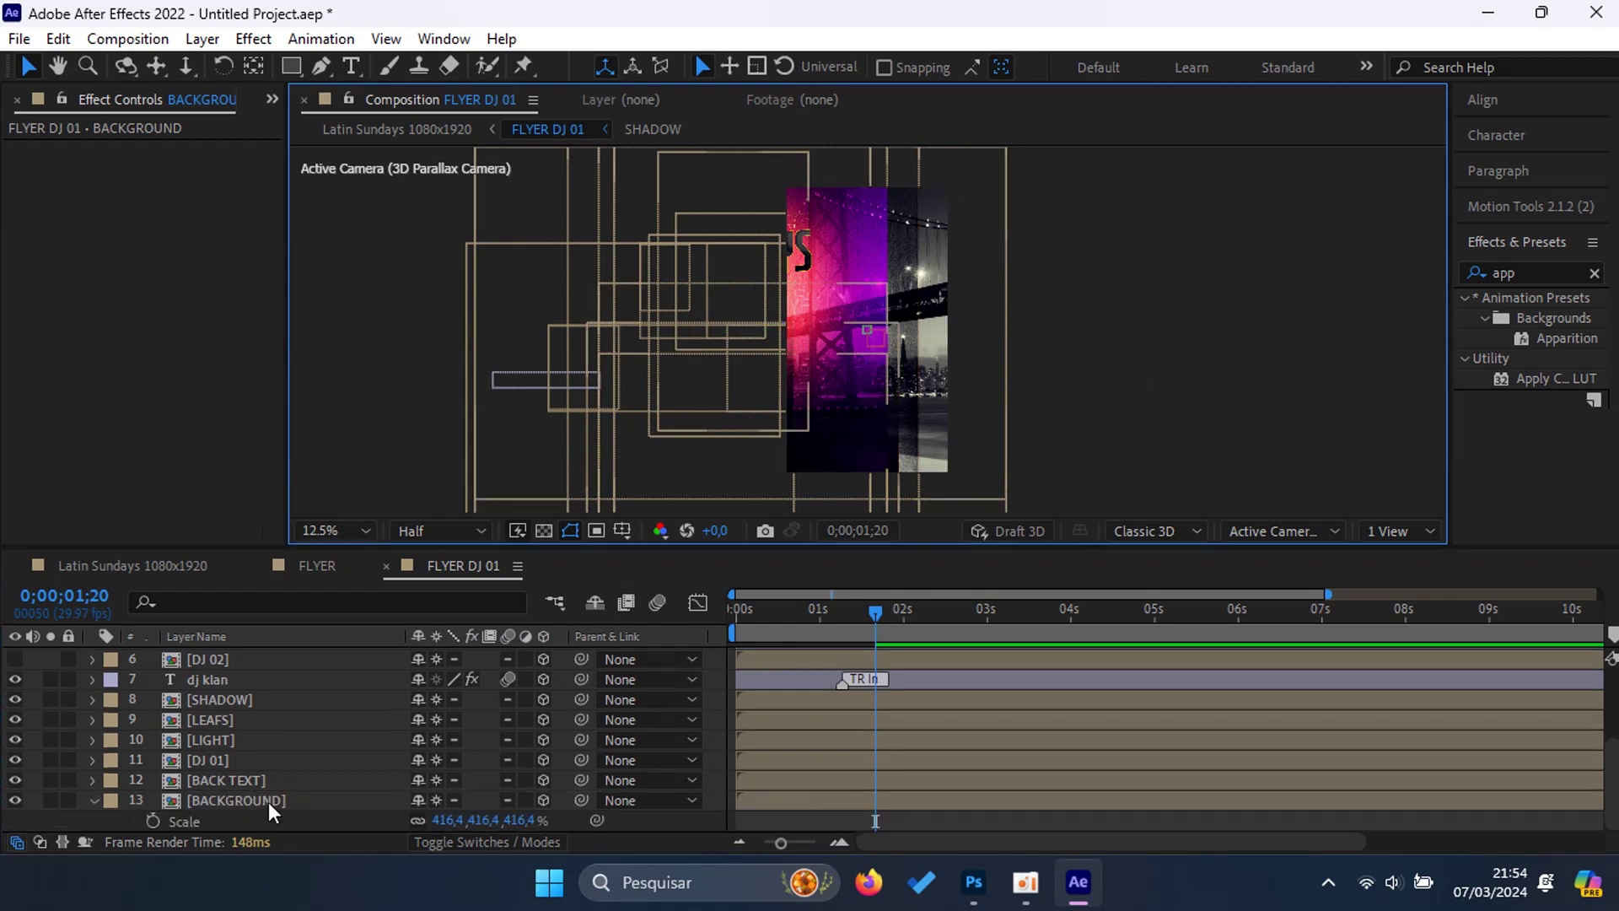
pyautogui.doubleClick(268, 802)
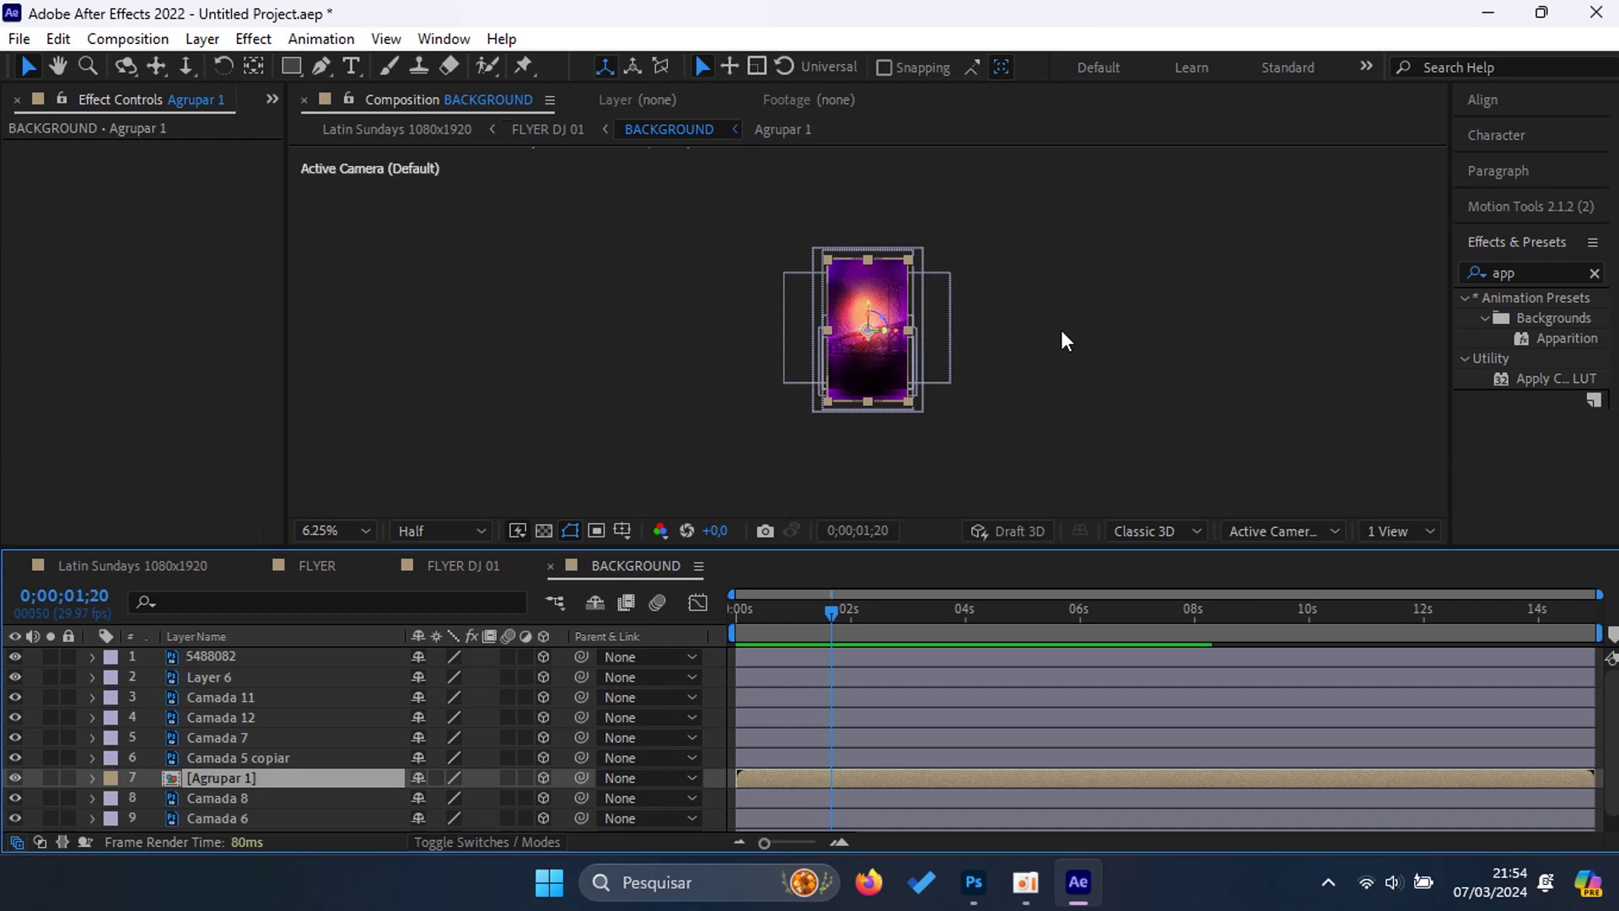
# Step: Change the BACKGROUND composition width from 1080 to 2000 px in Composition Settings
pyautogui.click(1063, 333)
pyautogui.press('.')
pyautogui.click(169, 39)
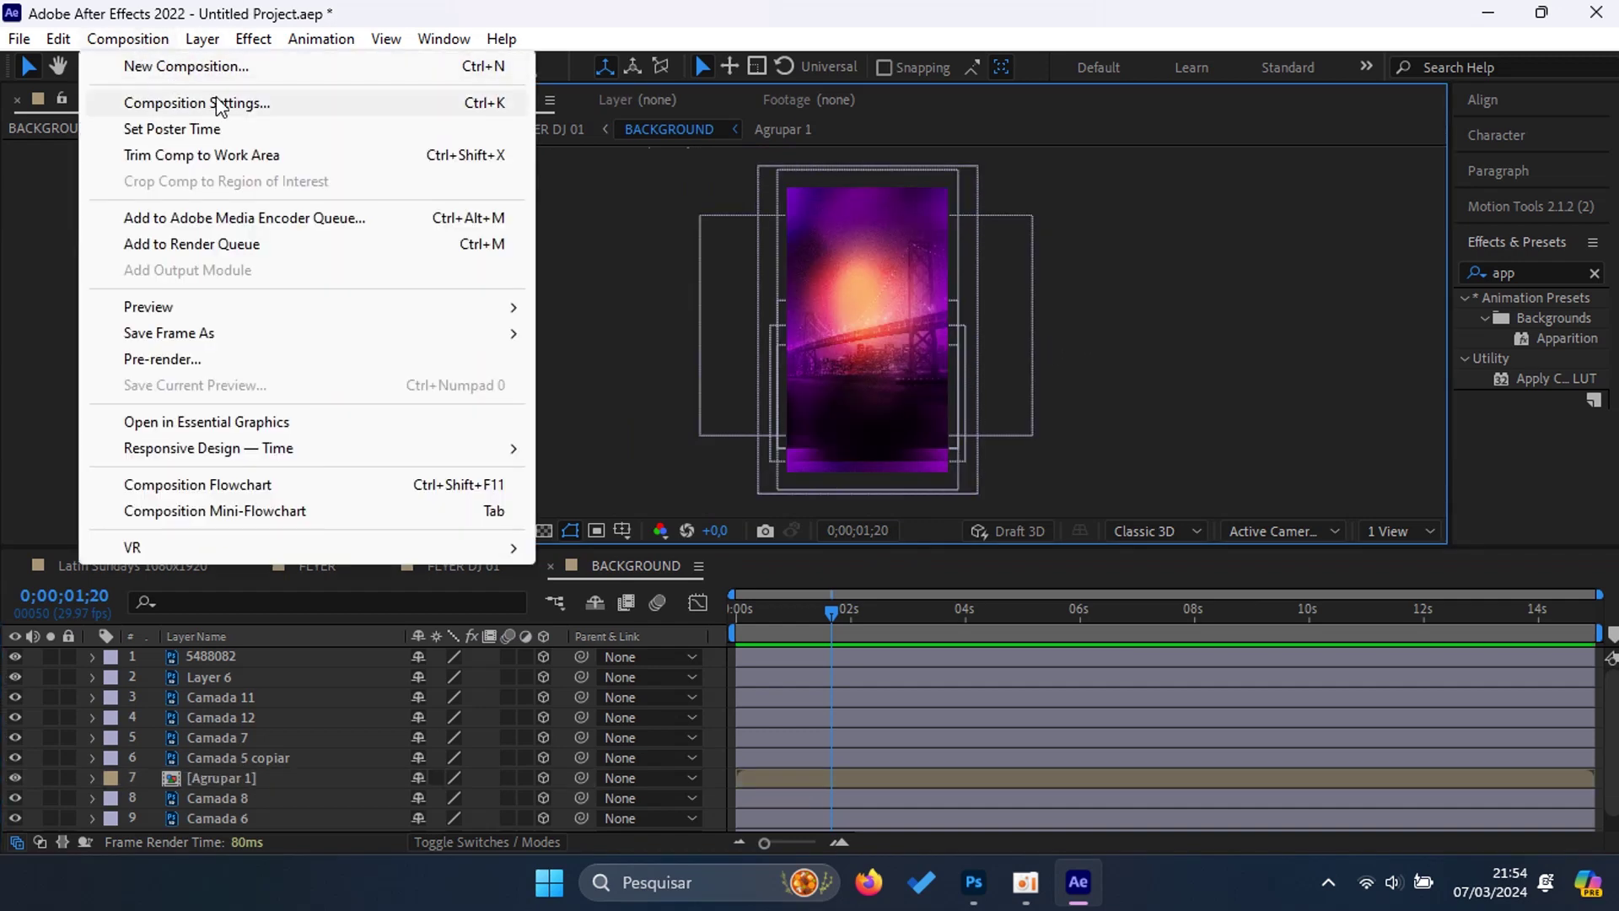
pyautogui.click(224, 102)
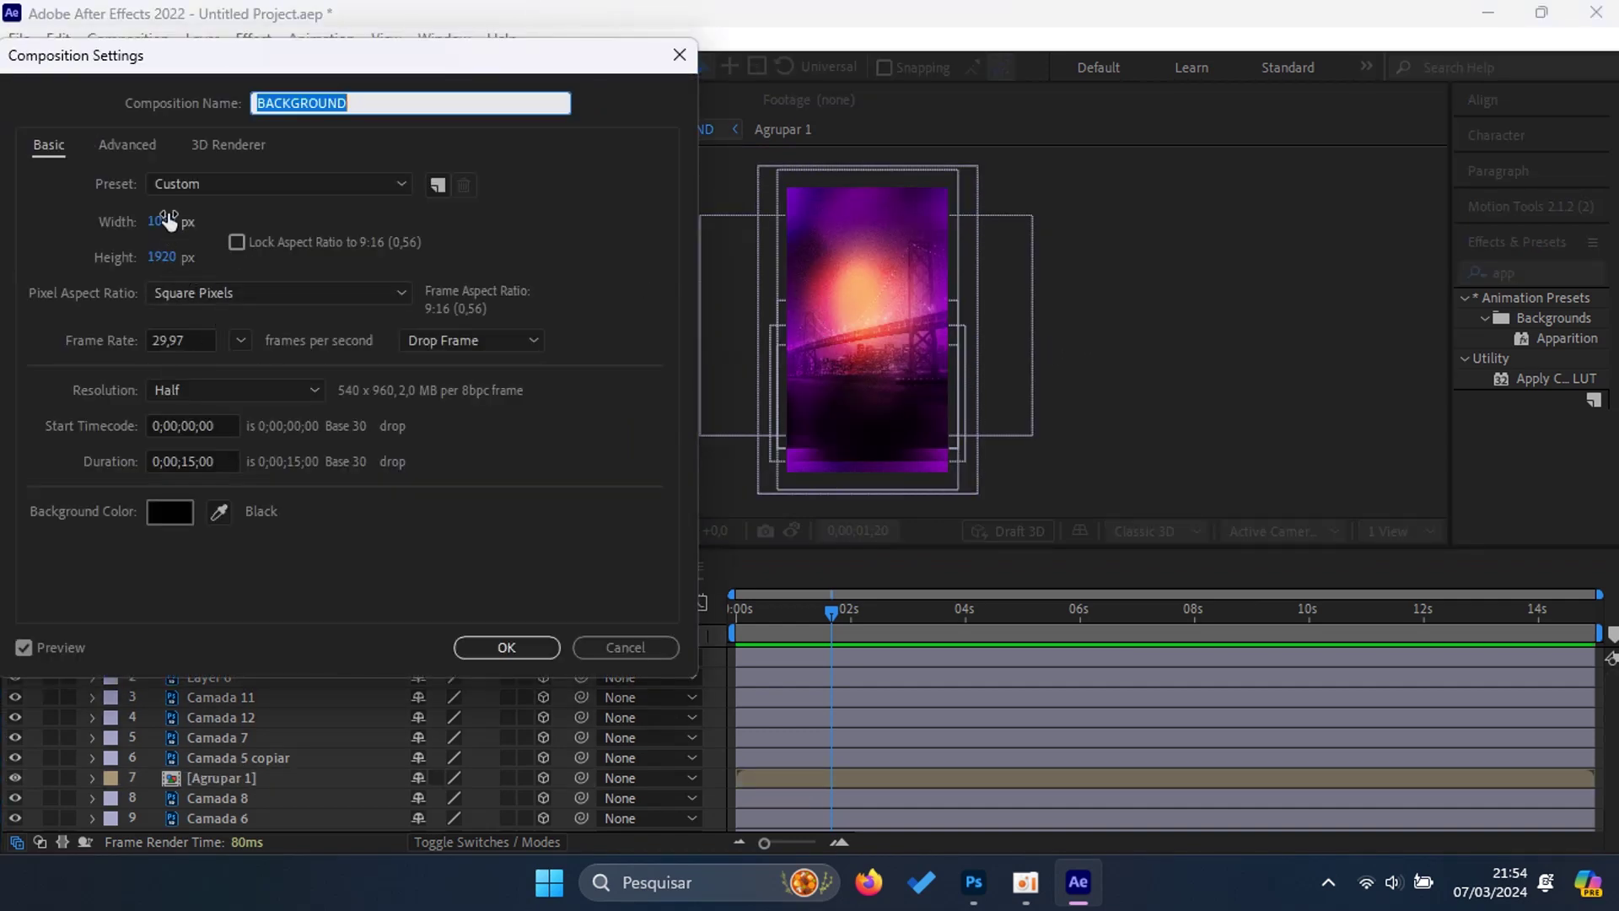
pyautogui.click(165, 262)
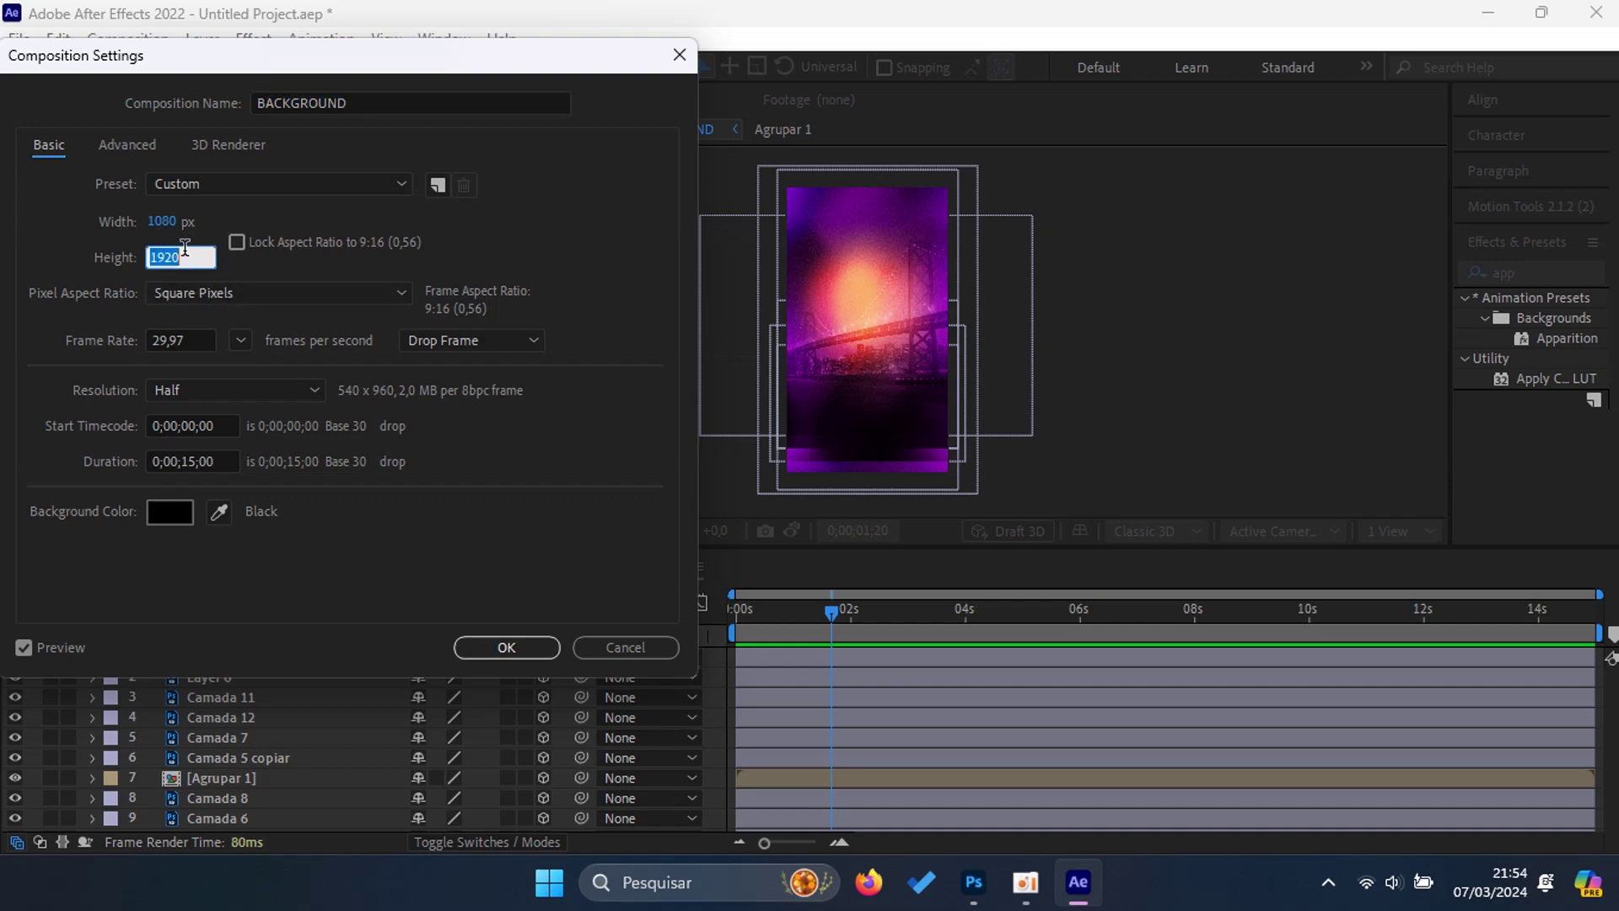
pyautogui.hotkey('shift', 'Tab')
pyautogui.write('2000')
pyautogui.press('Return')
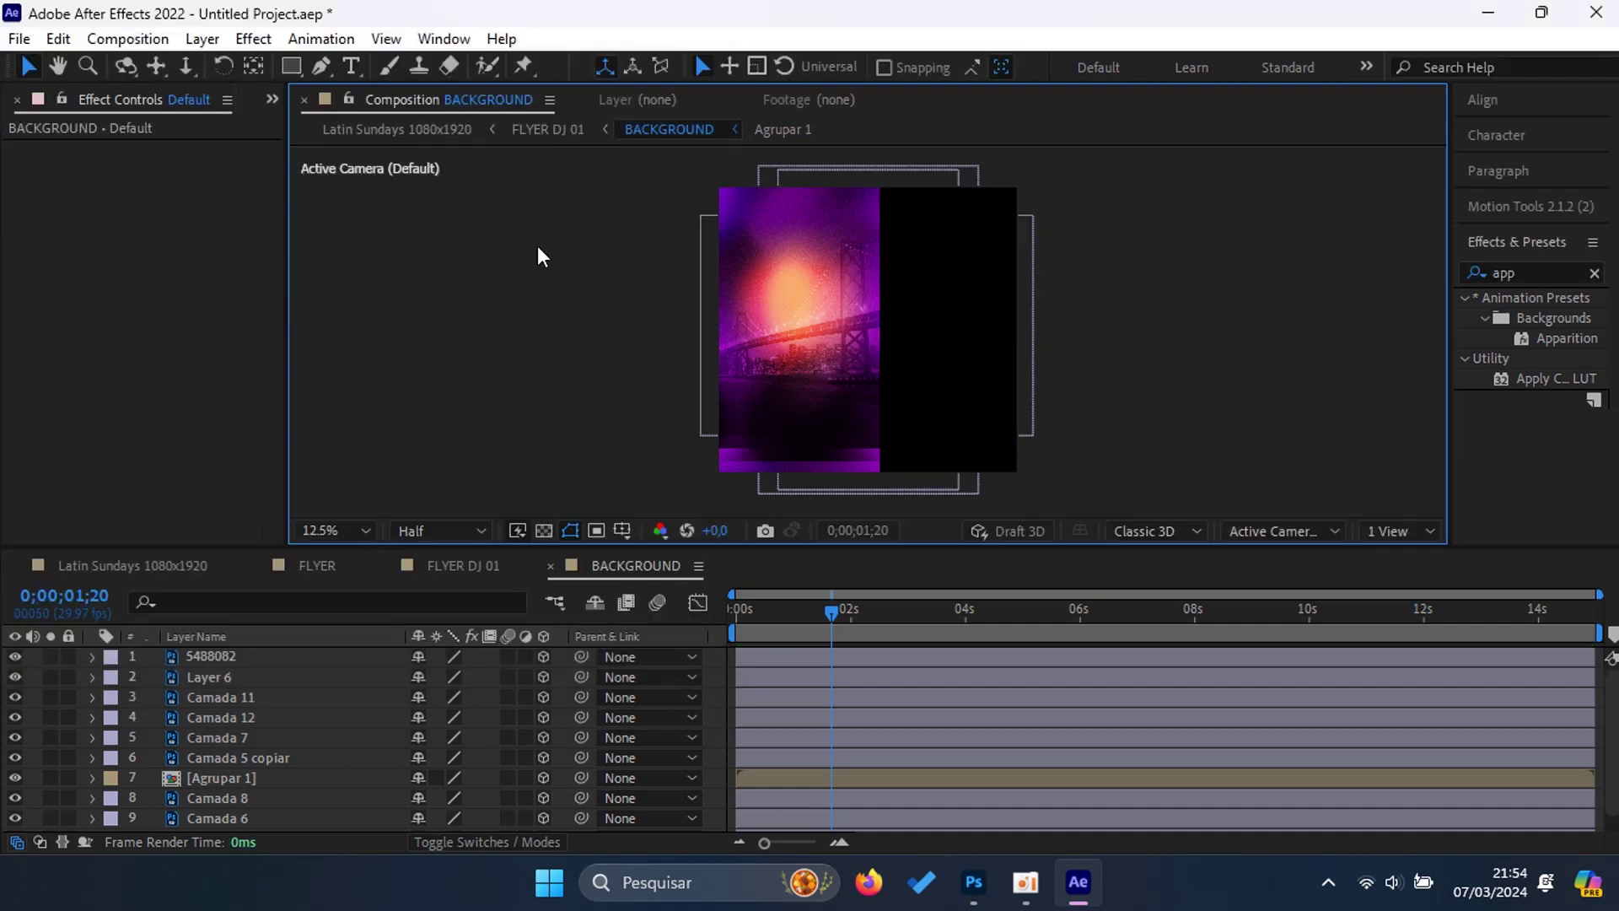
# Step: Stretch the Preenchimento de Cor 1 colour fill rightward across the wider frame
pyautogui.scroll(-1, 257, 793)
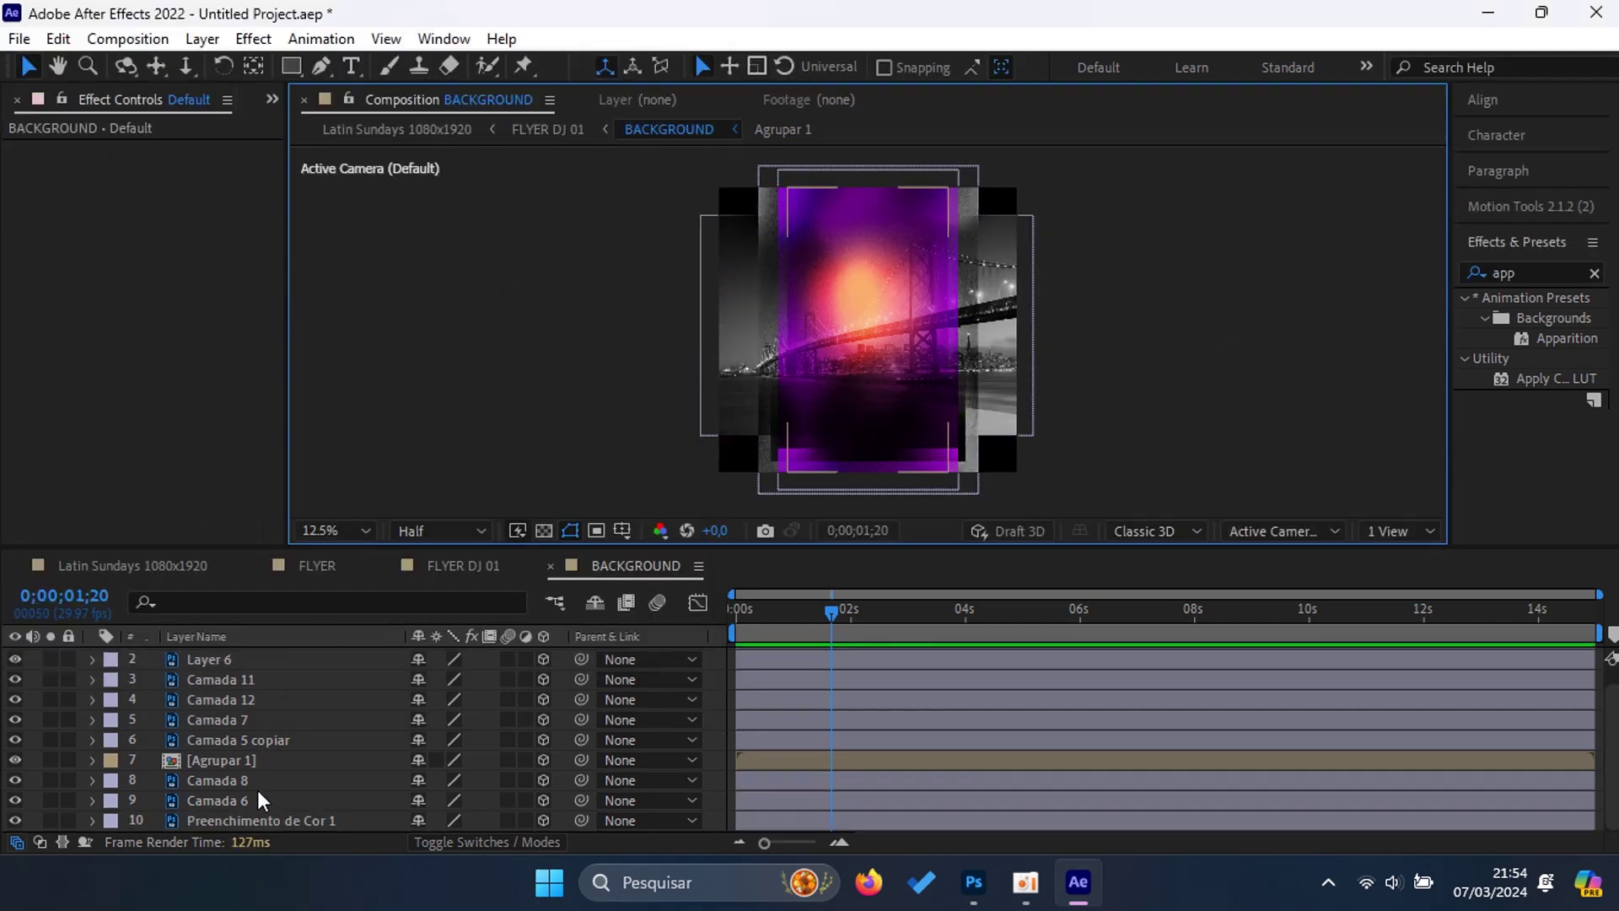
pyautogui.click(242, 820)
pyautogui.moveTo(949, 331); pyautogui.dragTo(1060, 341)
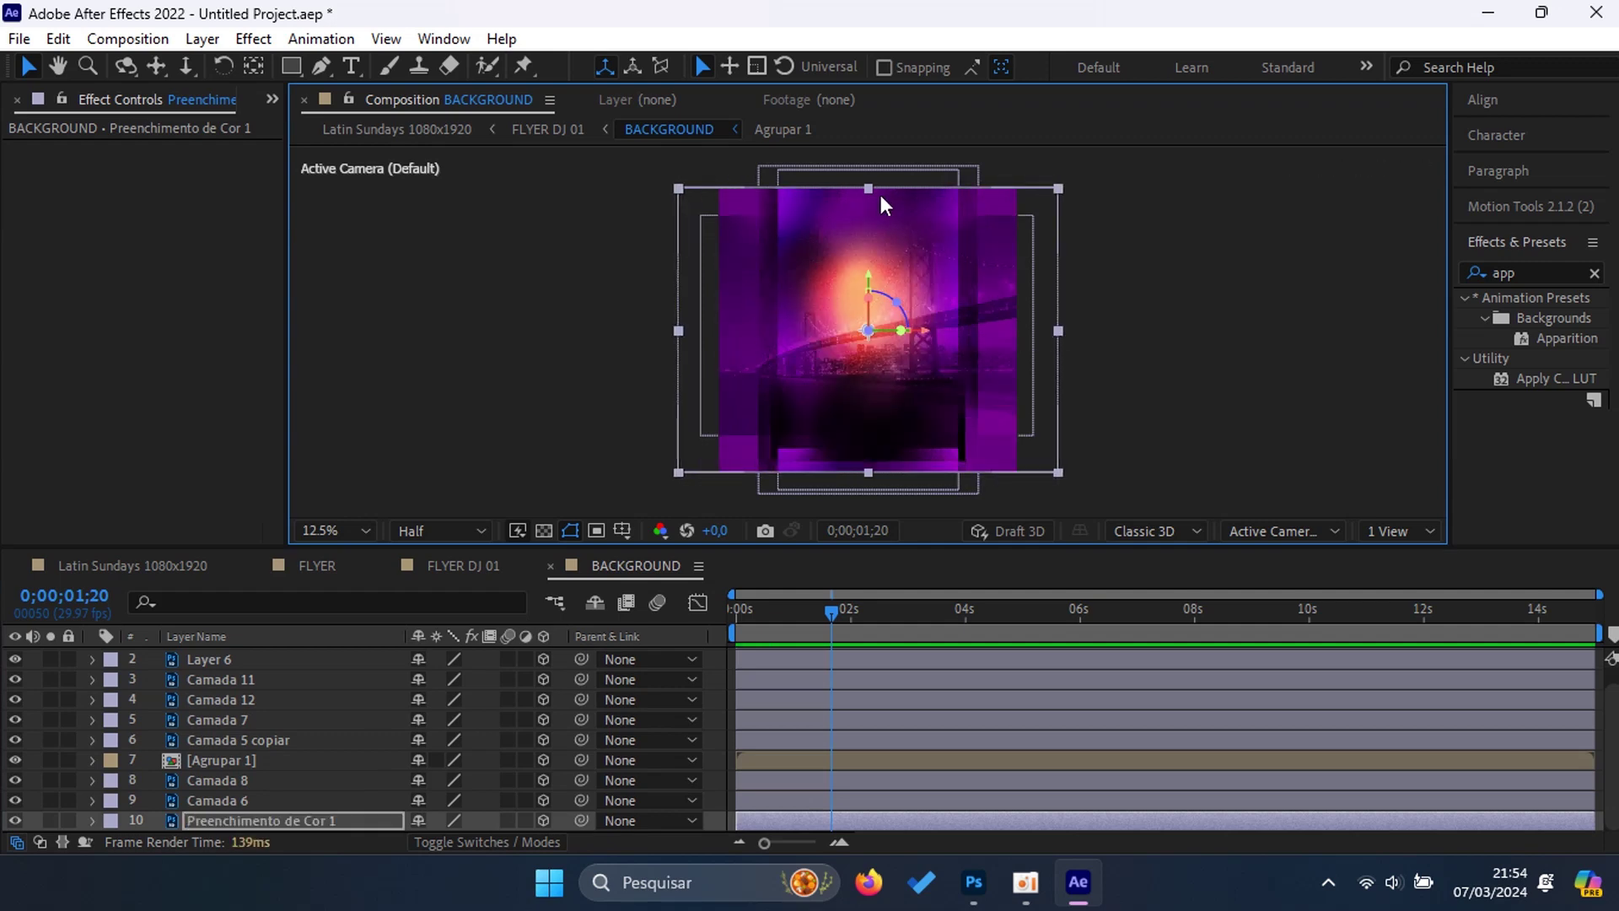
# Step: Scale the 5488082 image layer up to 146%
pyautogui.click(1194, 309)
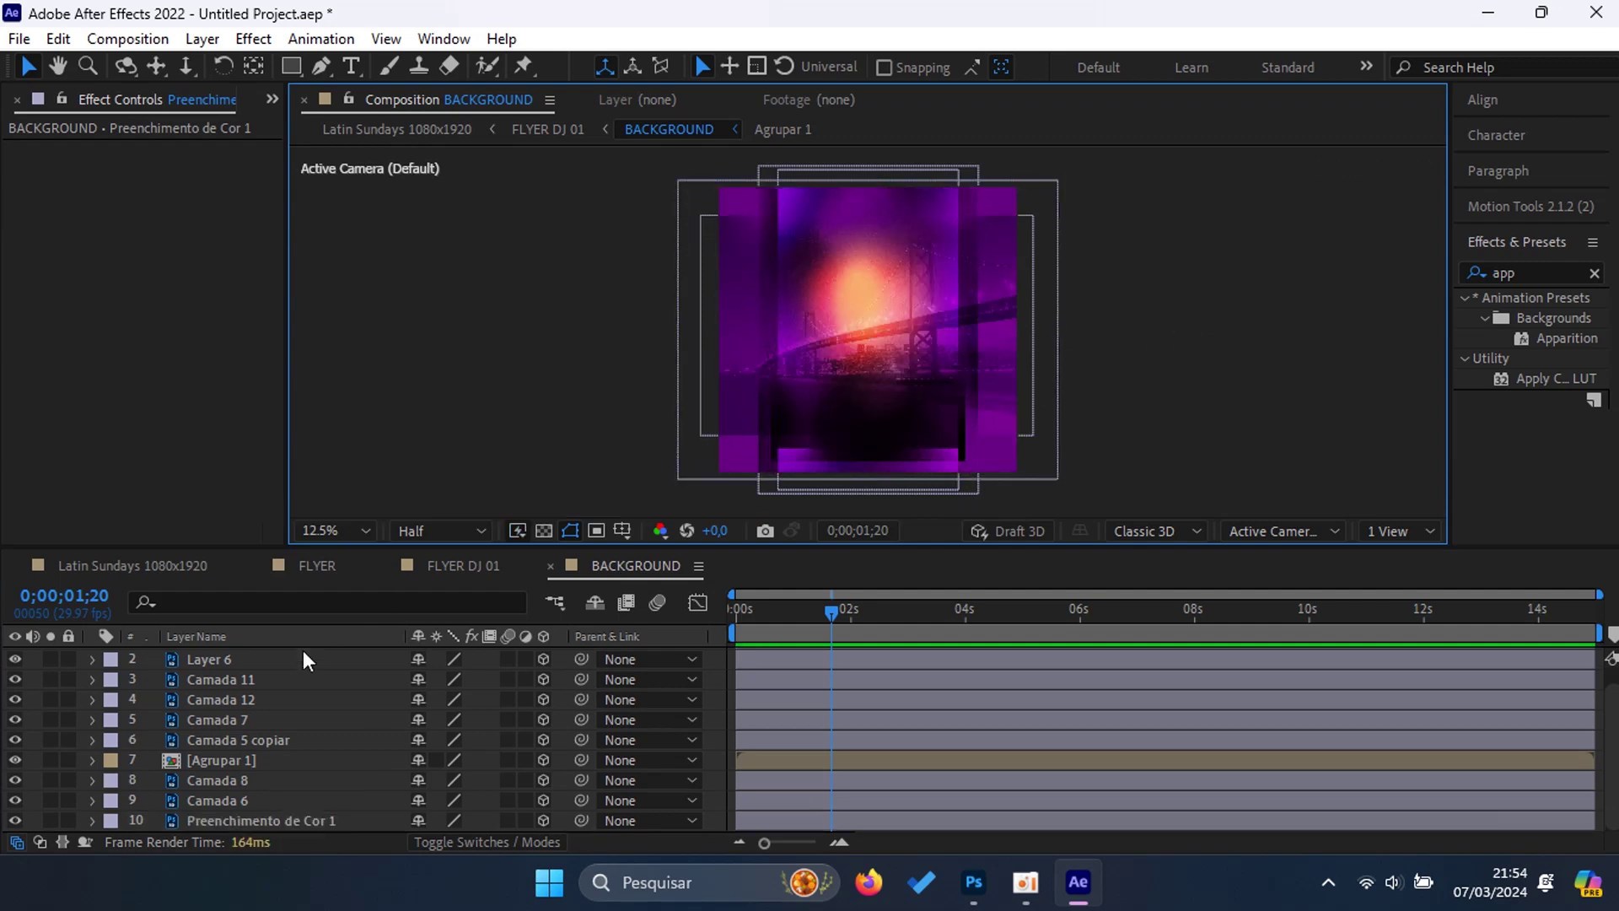
pyautogui.click(234, 801)
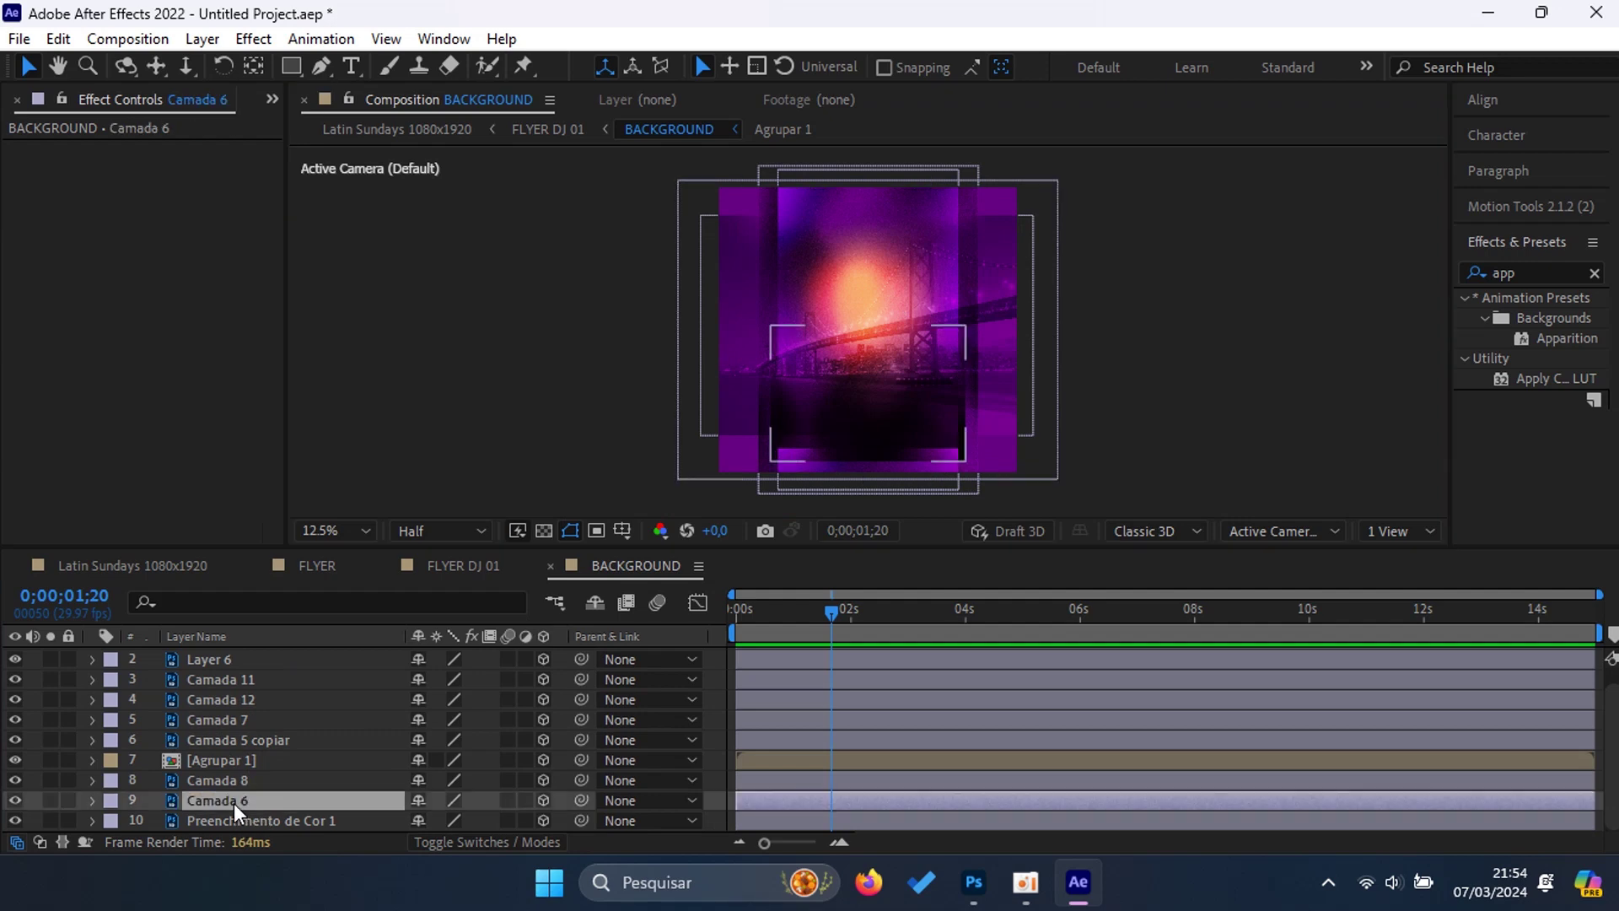
pyautogui.click(961, 210)
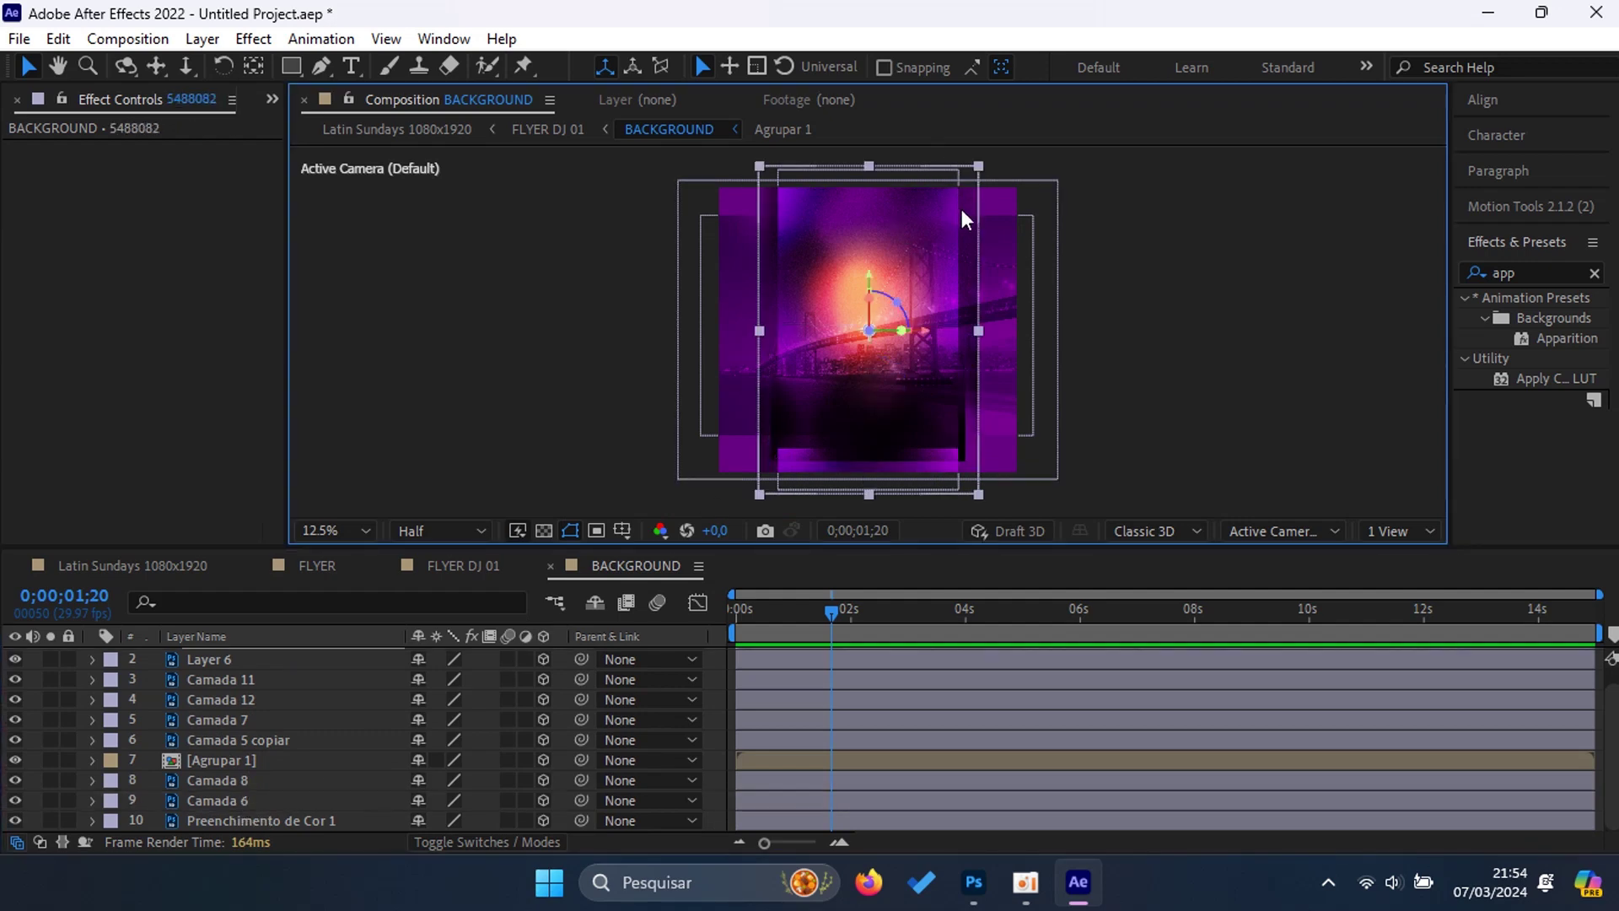
pyautogui.scroll(1, 149, 699)
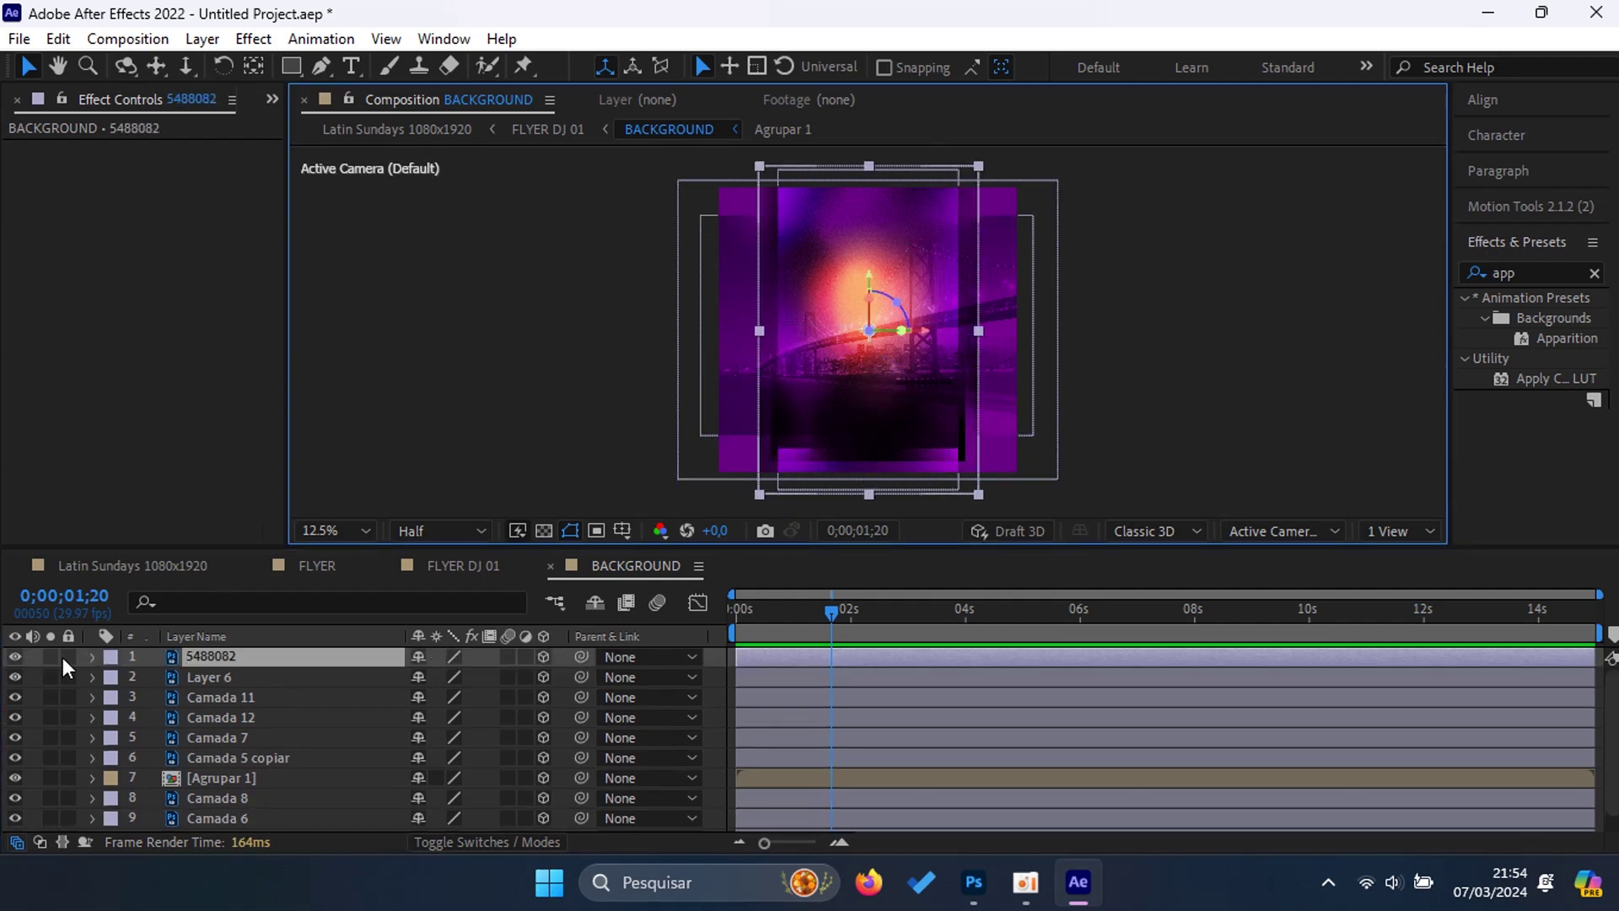
pyautogui.click(12, 656)
pyautogui.click(14, 658)
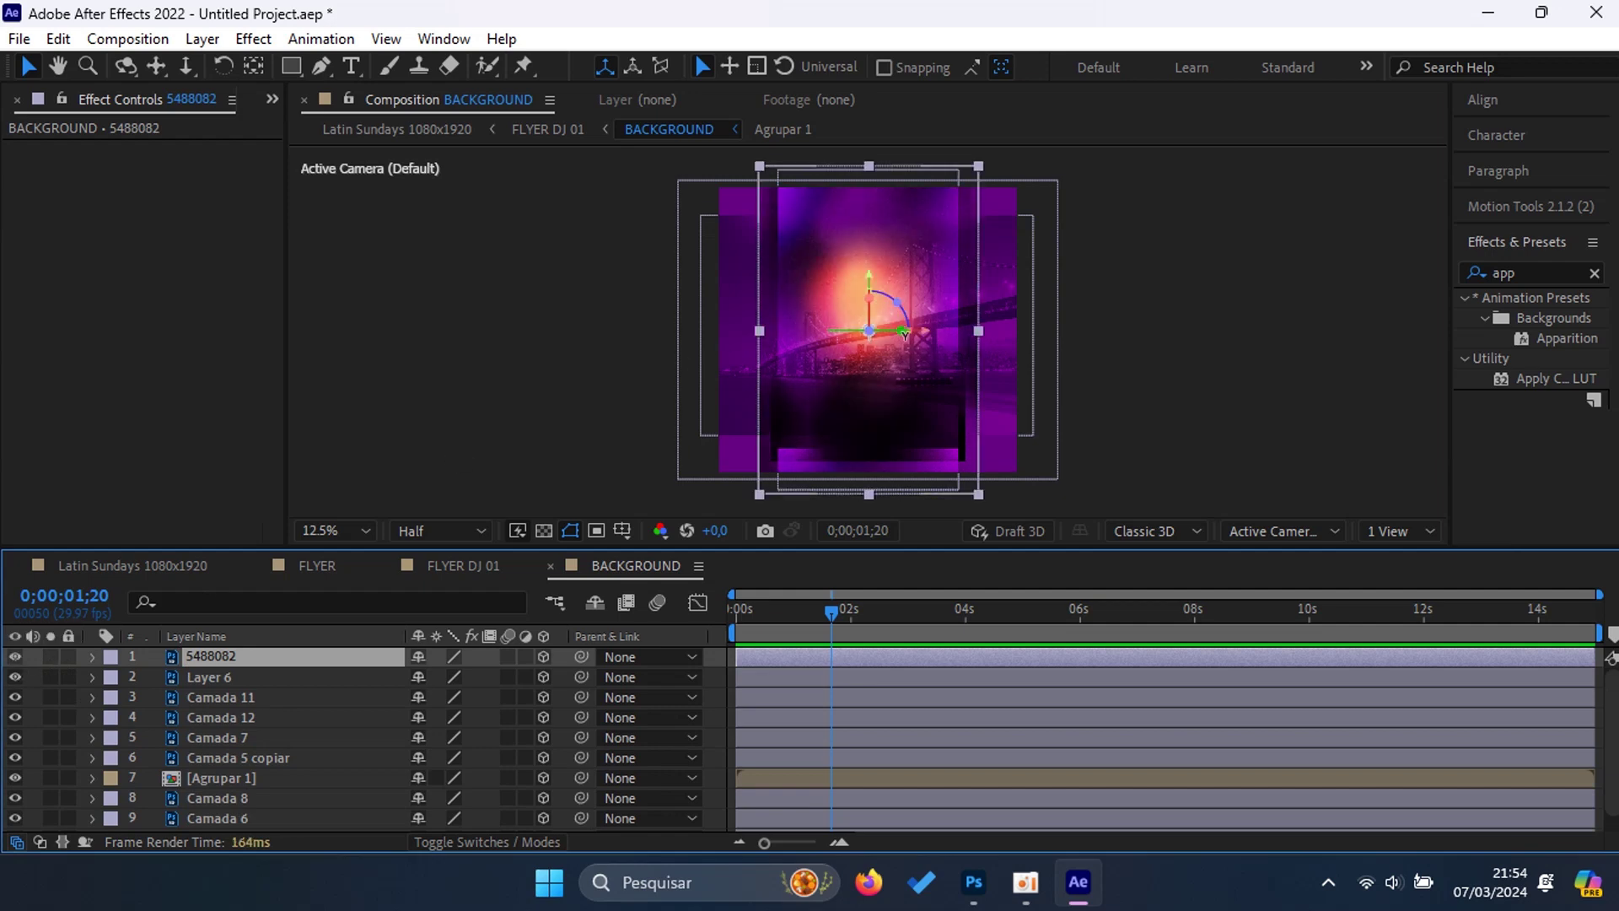
pyautogui.moveTo(979, 330); pyautogui.dragTo(1030, 330)
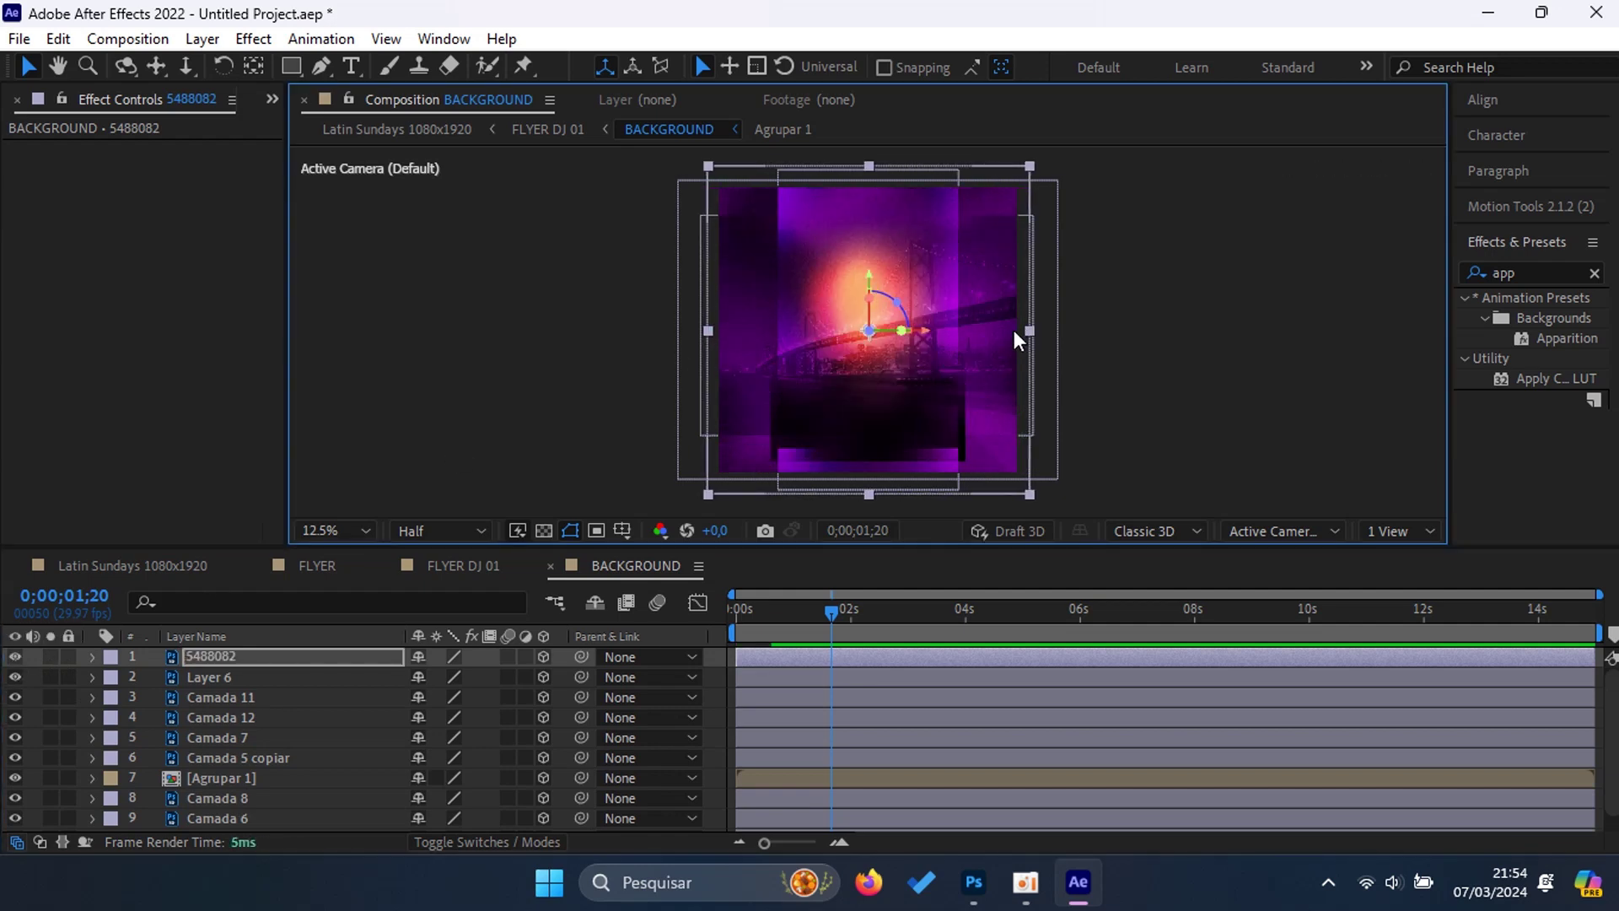
pyautogui.hotkey('ctrl', 'z')
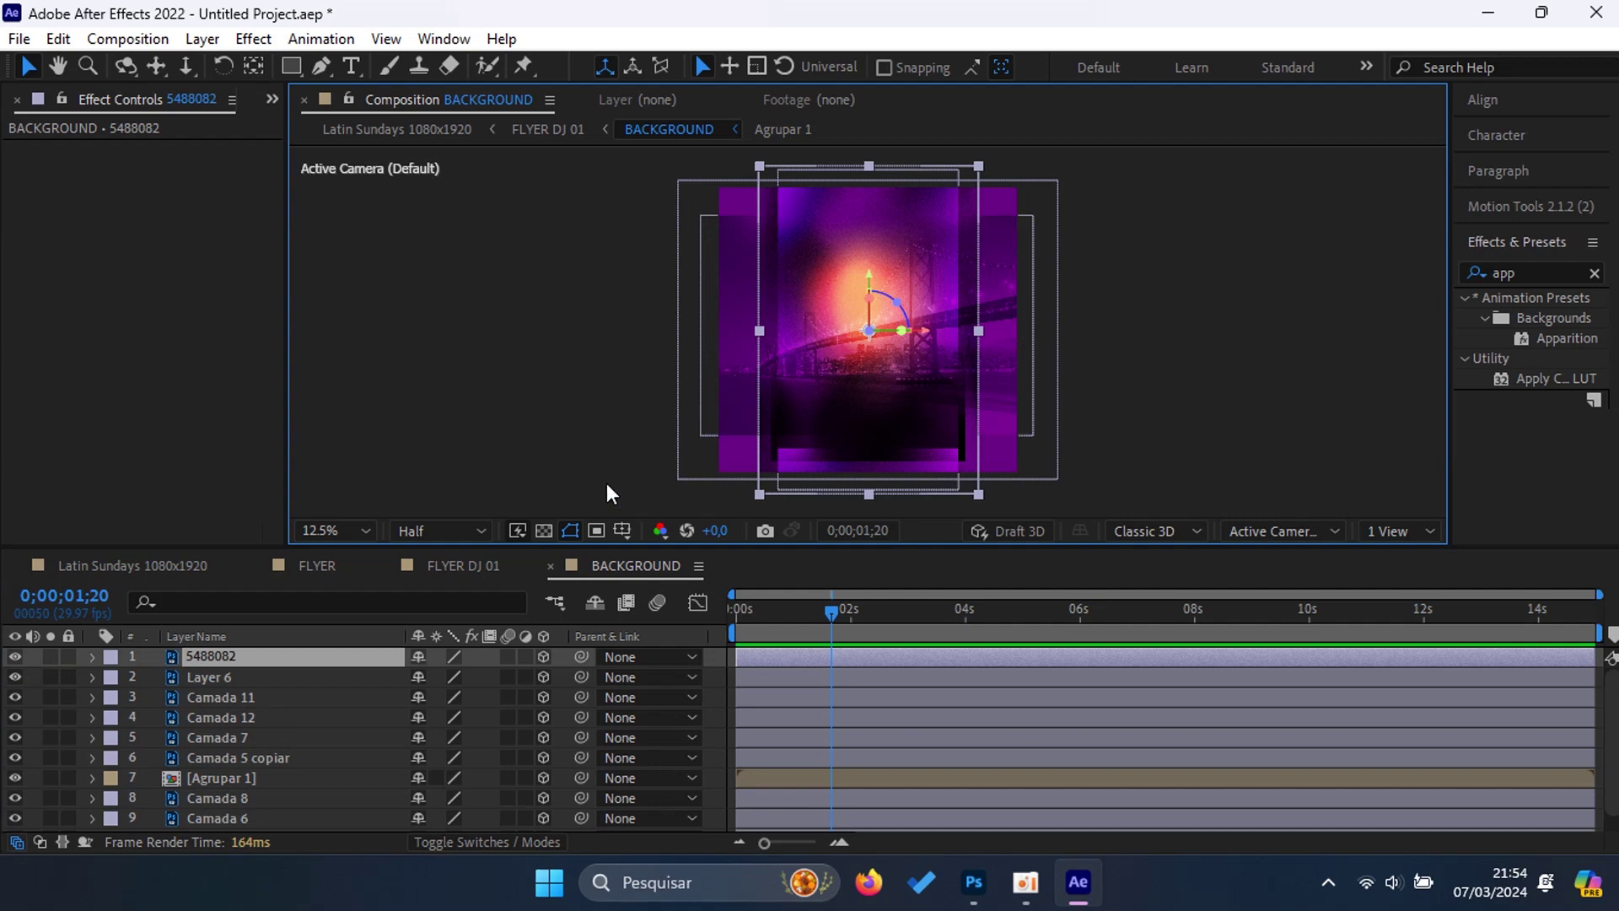
pyautogui.press('s')
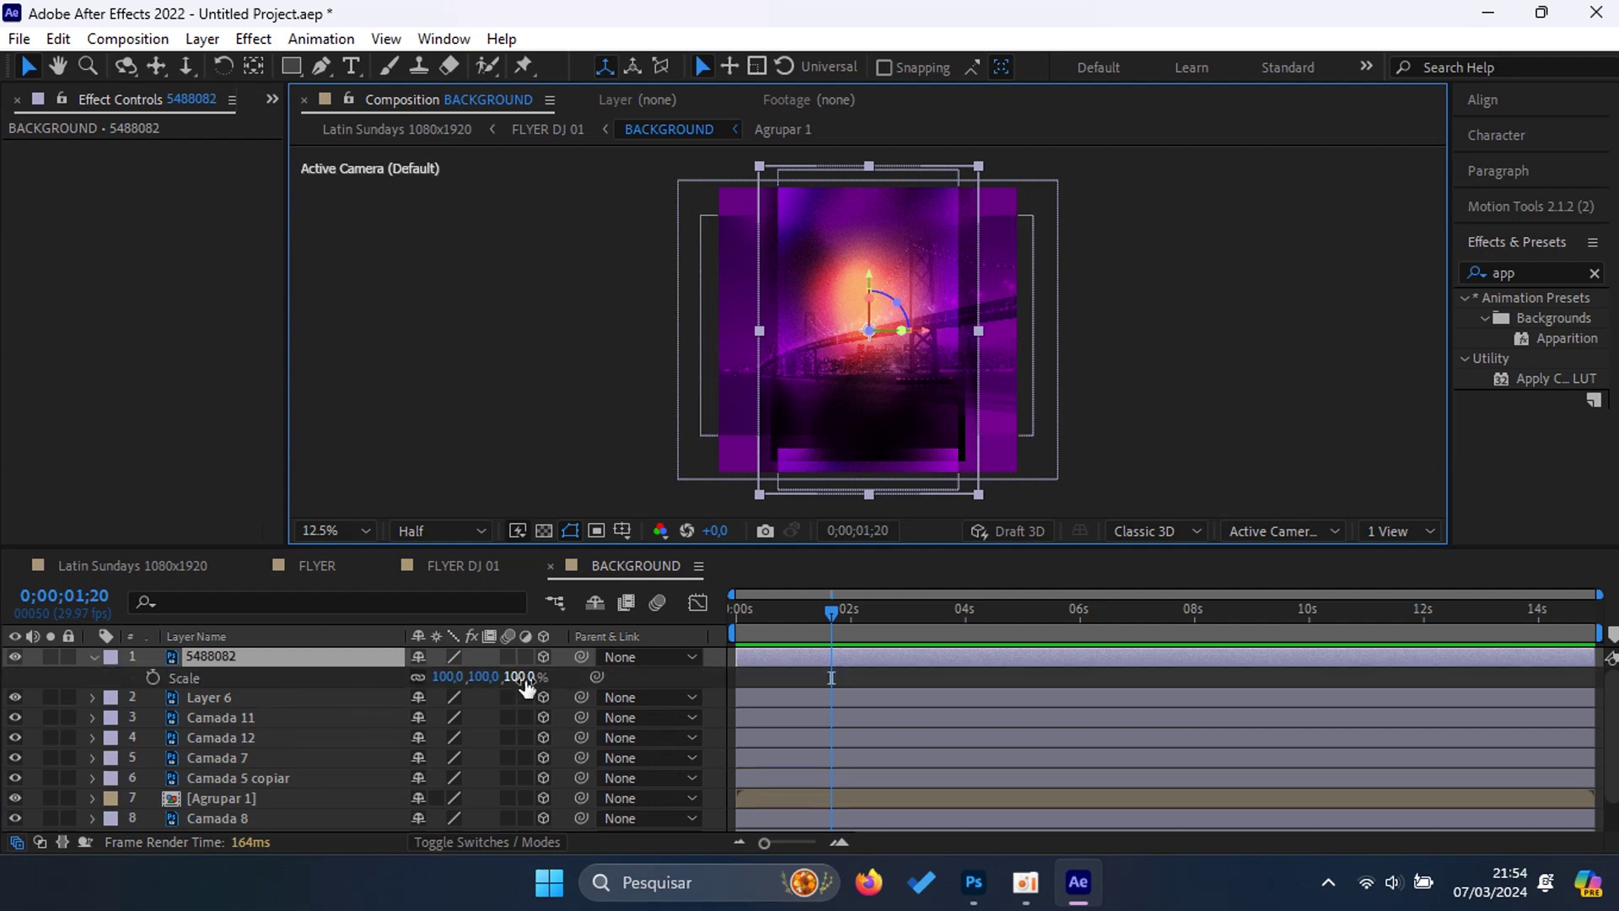
pyautogui.moveTo(493, 684); pyautogui.dragTo(562, 659)
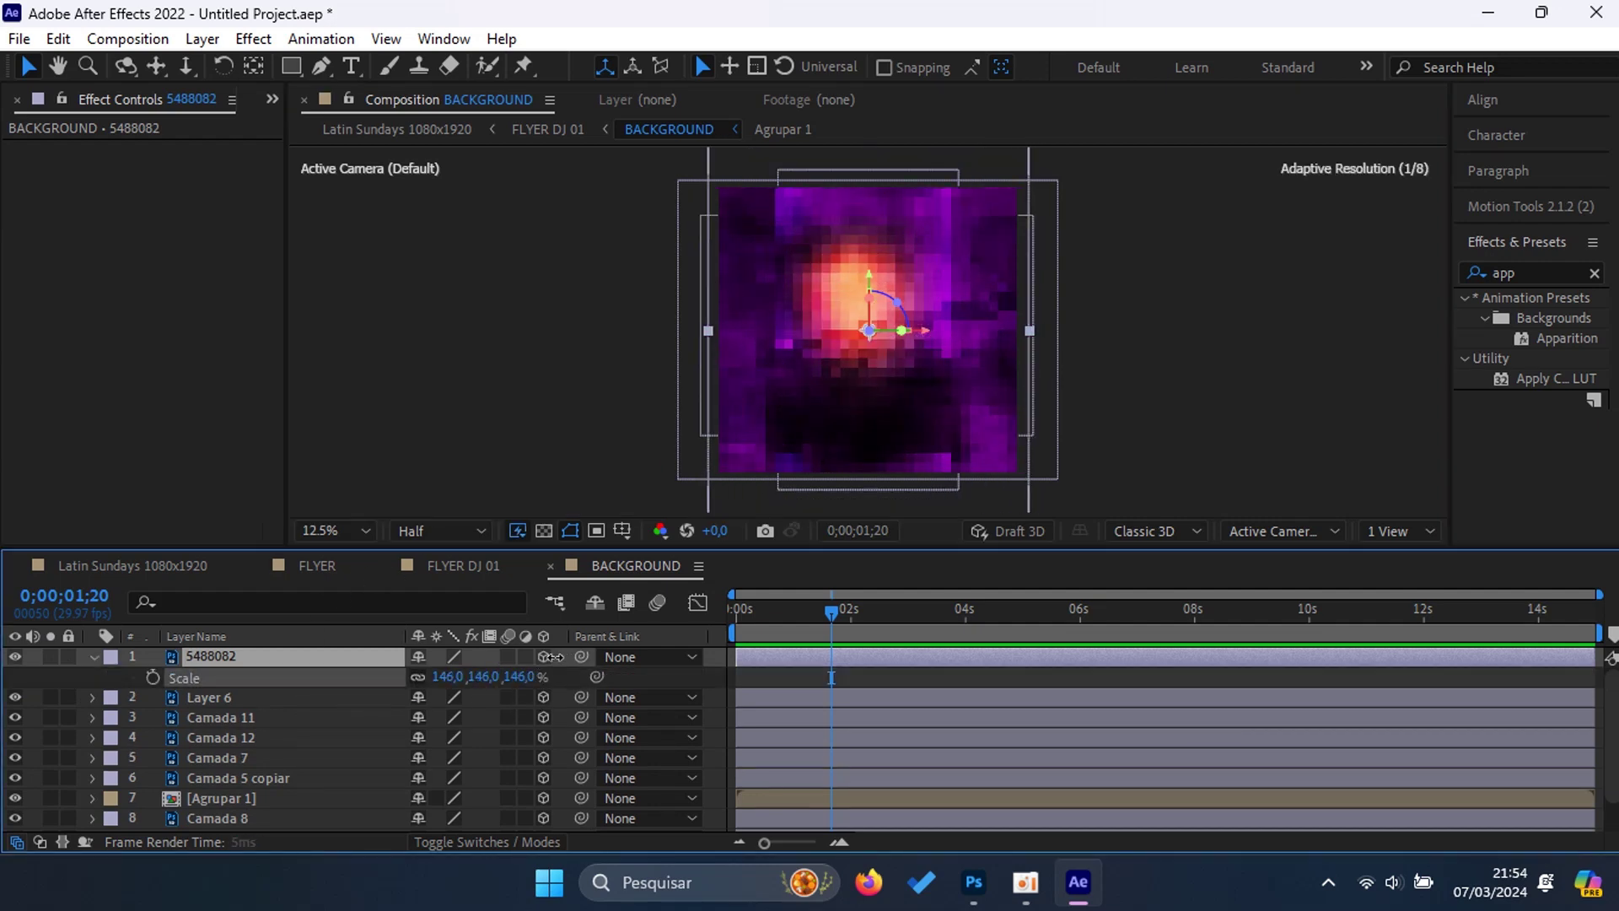
pyautogui.click(921, 235)
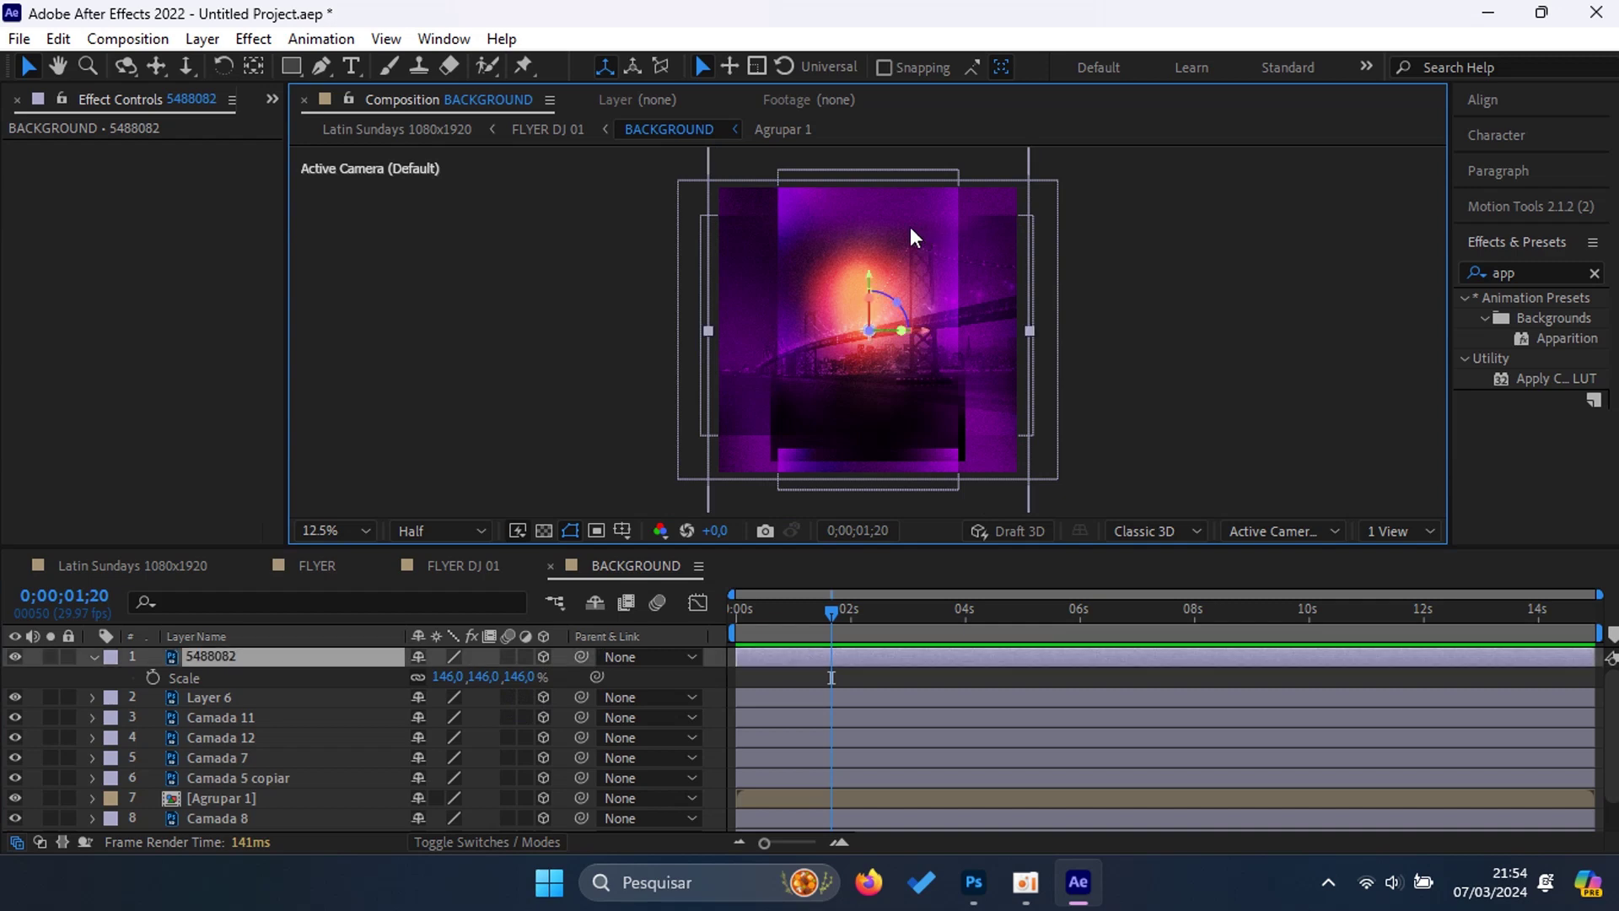
# Step: Scale Layer 6 up to 135%
pyautogui.click(212, 706)
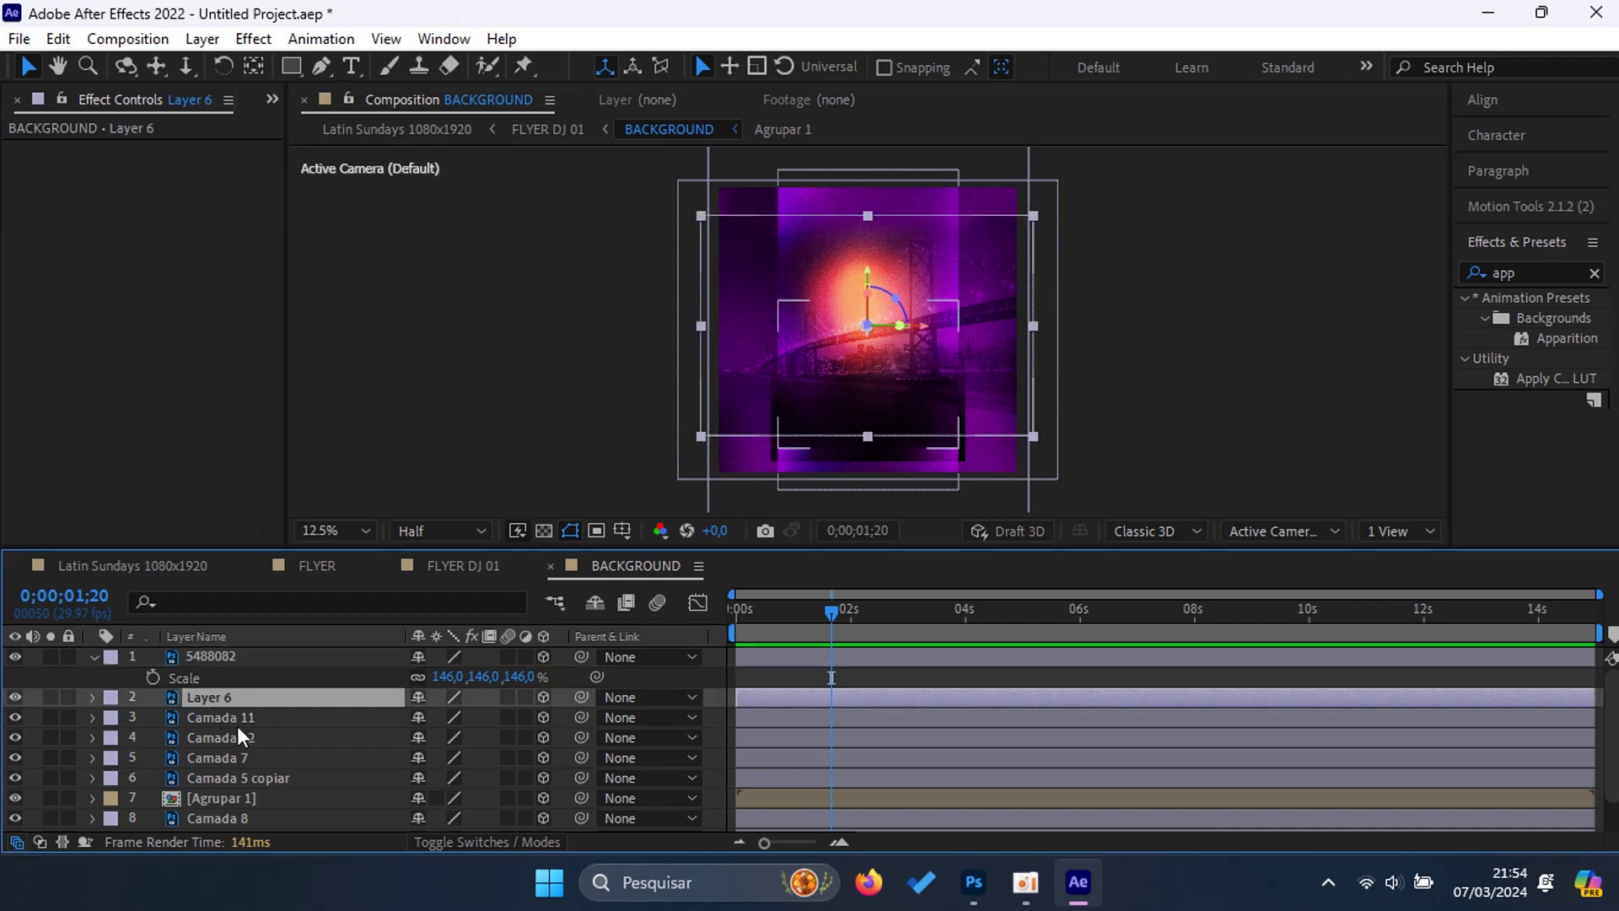
pyautogui.moveTo(868, 215); pyautogui.dragTo(877, 186)
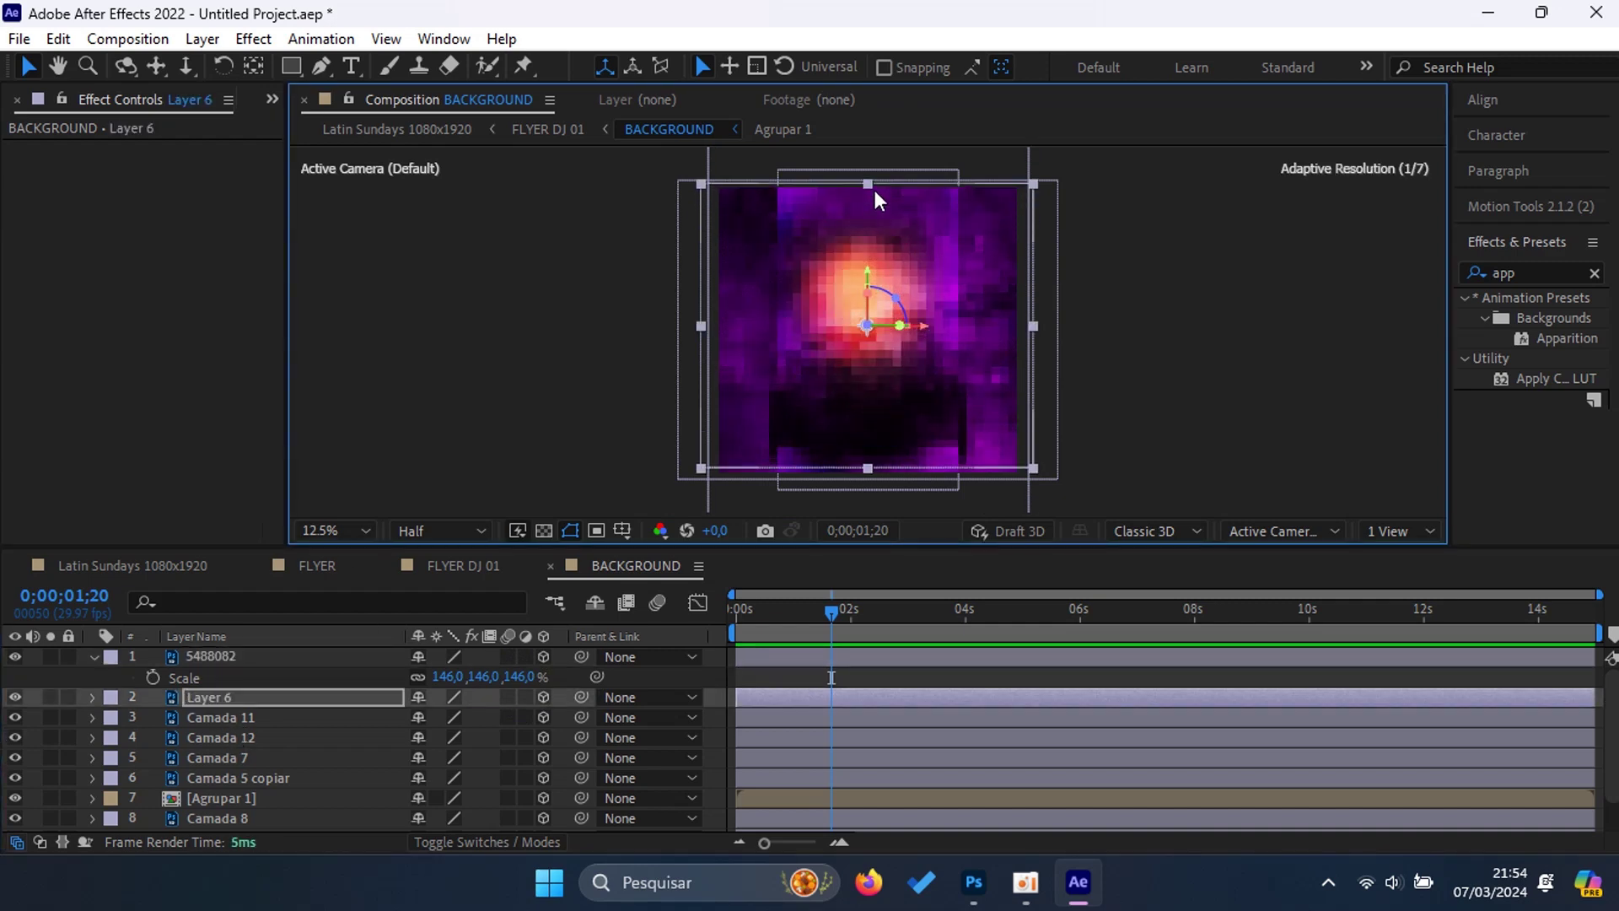
pyautogui.press('.')
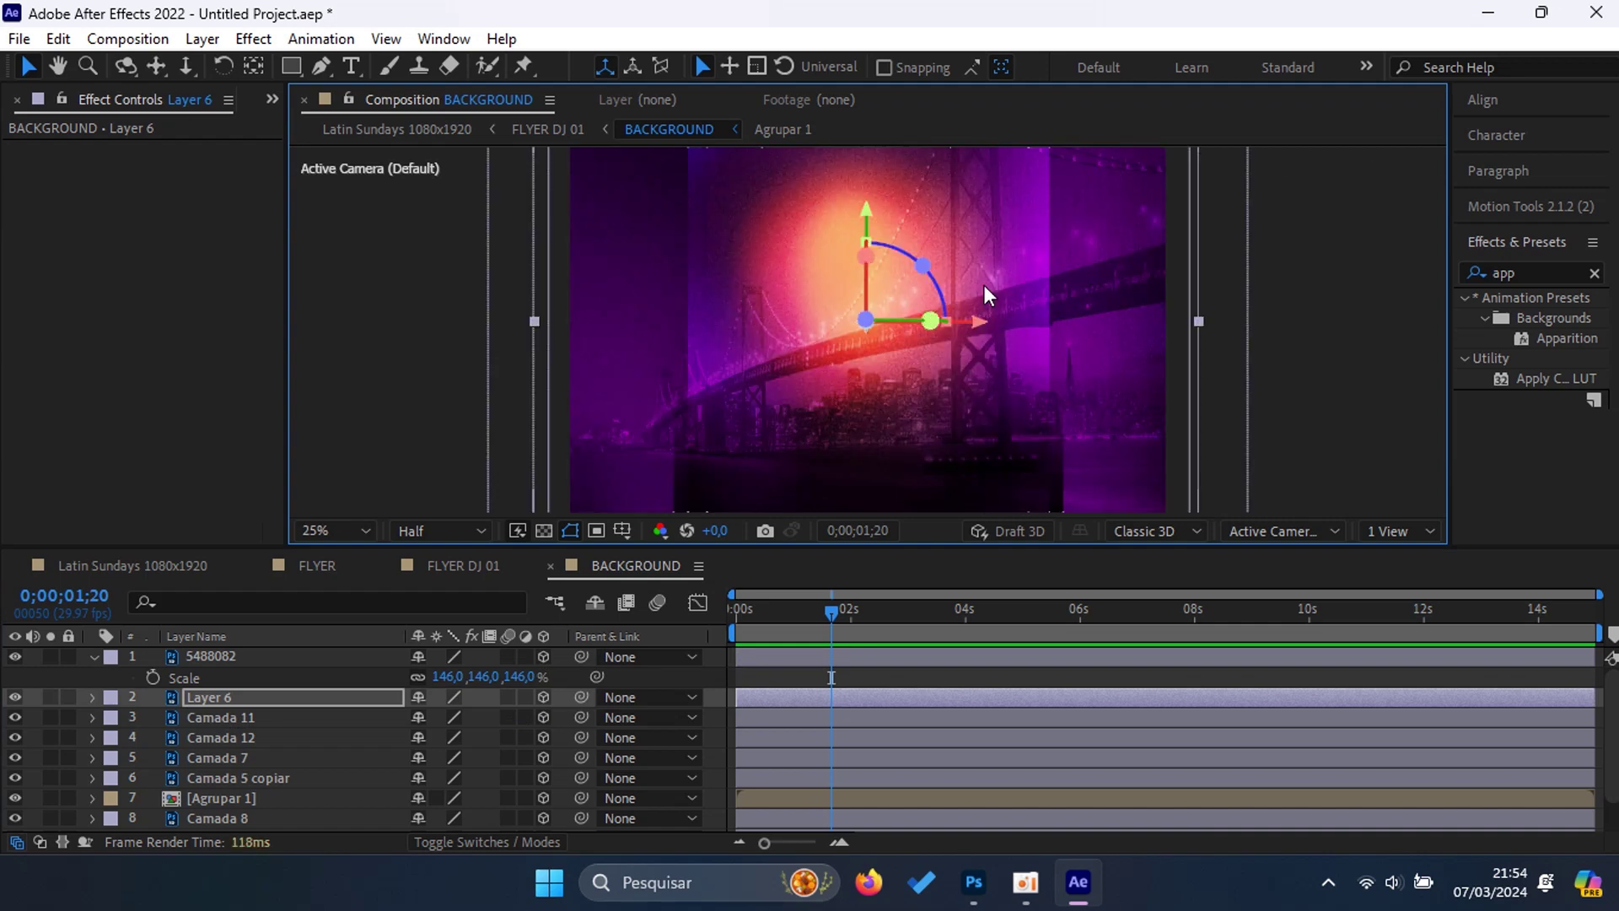
pyautogui.press(',')
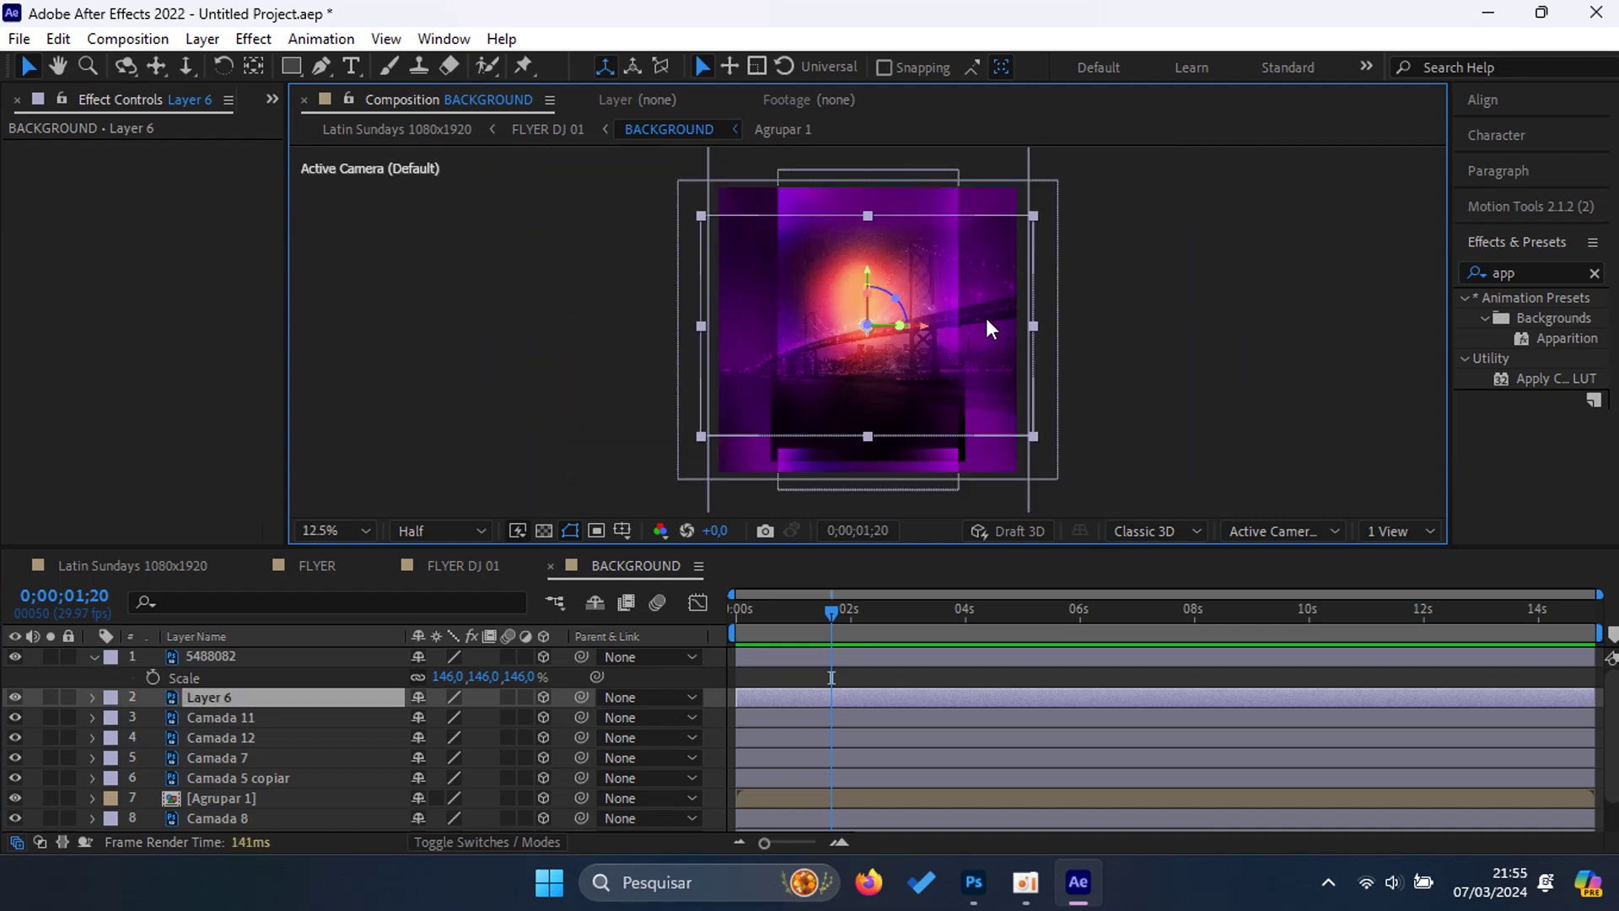
pyautogui.click(14, 696)
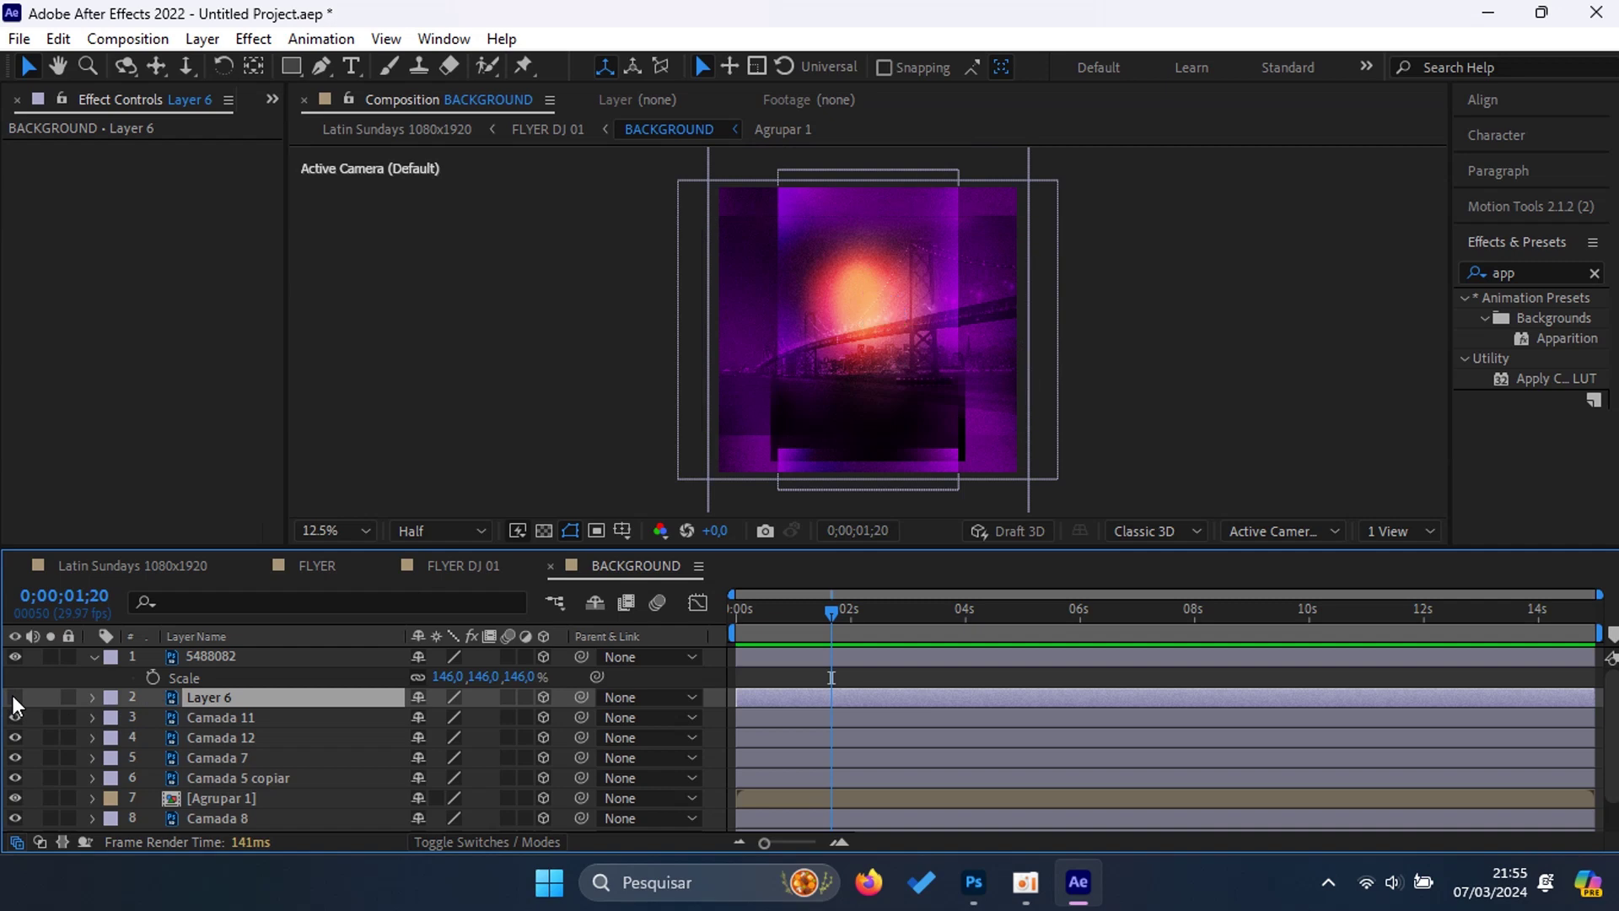
pyautogui.click(14, 697)
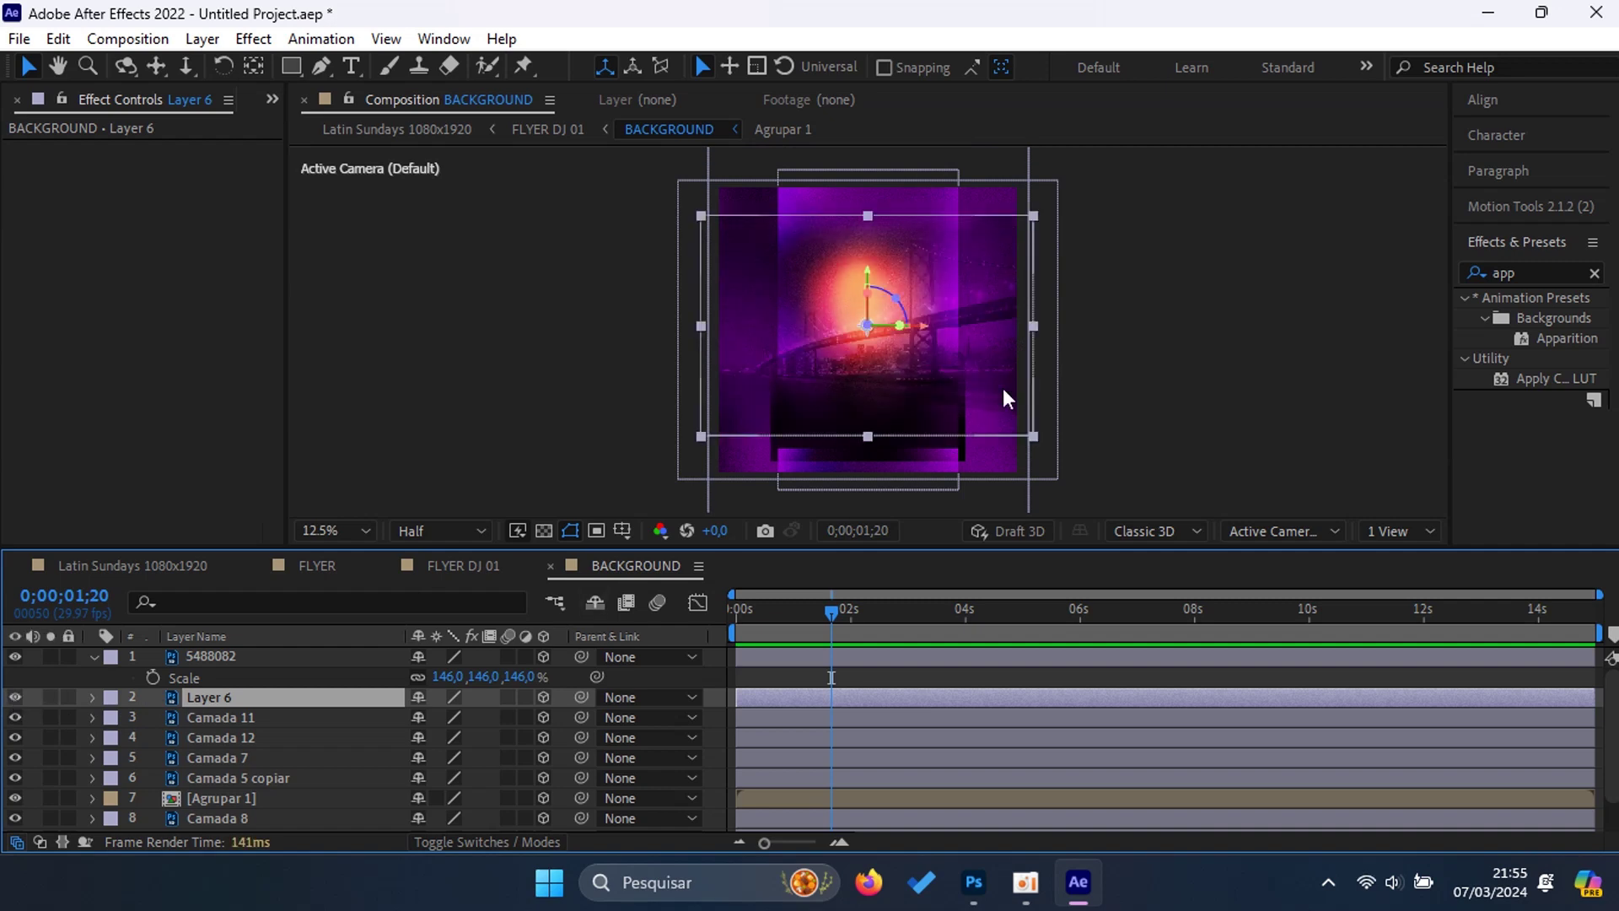
pyautogui.press('s')
pyautogui.moveTo(497, 716); pyautogui.dragTo(544, 716)
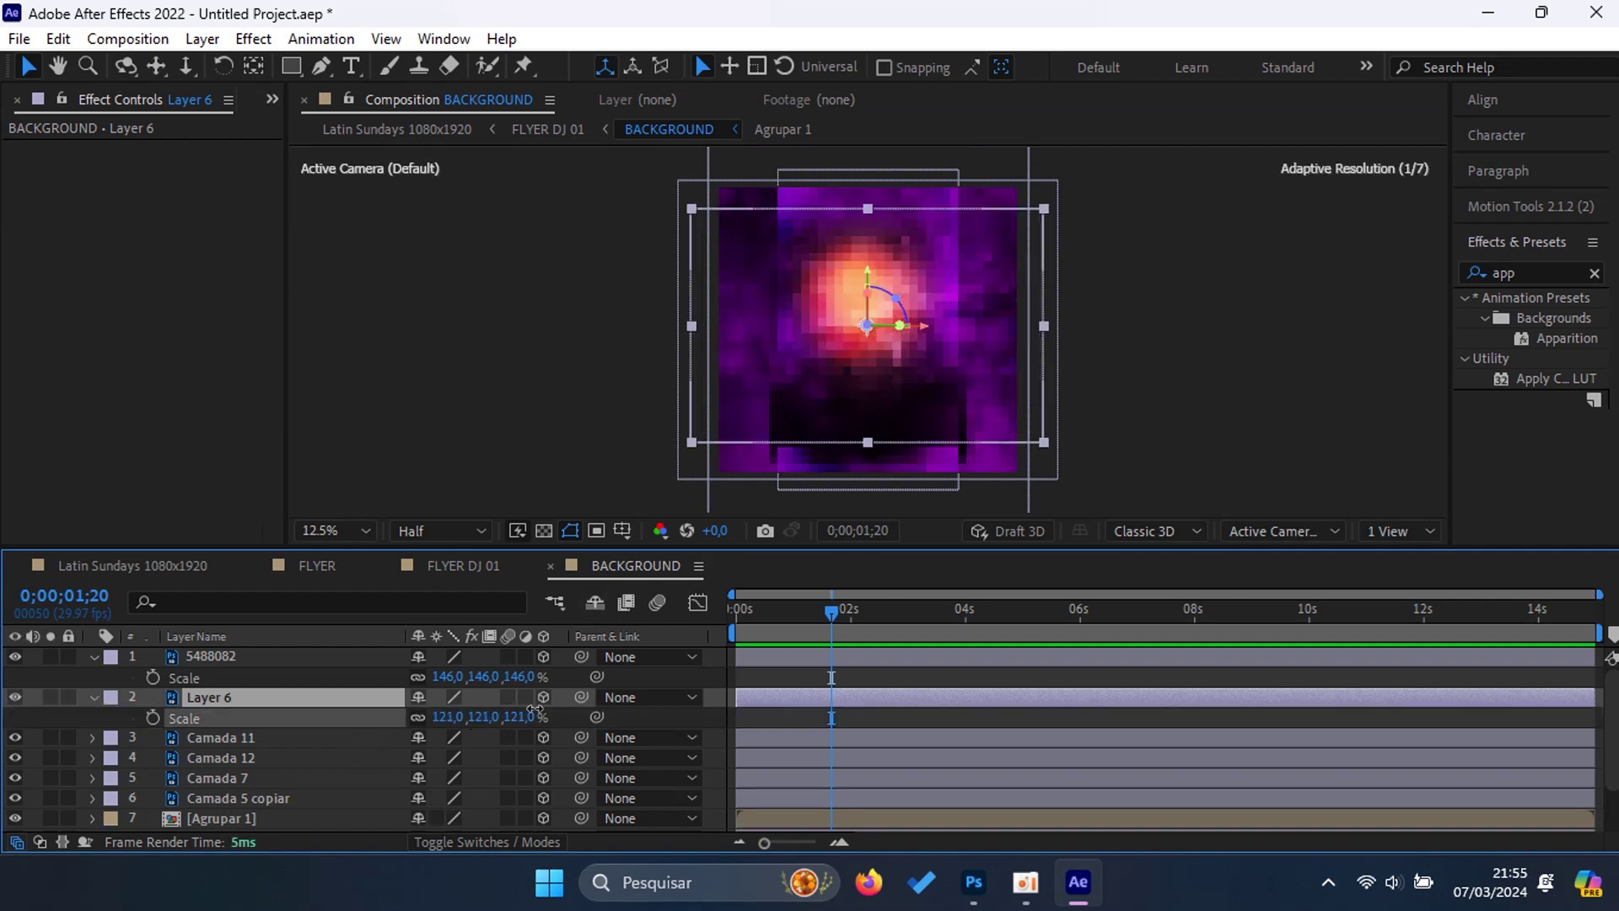
# Step: Stretch the Camada 6 layer wider toward the left
pyautogui.click(1181, 363)
pyautogui.click(224, 742)
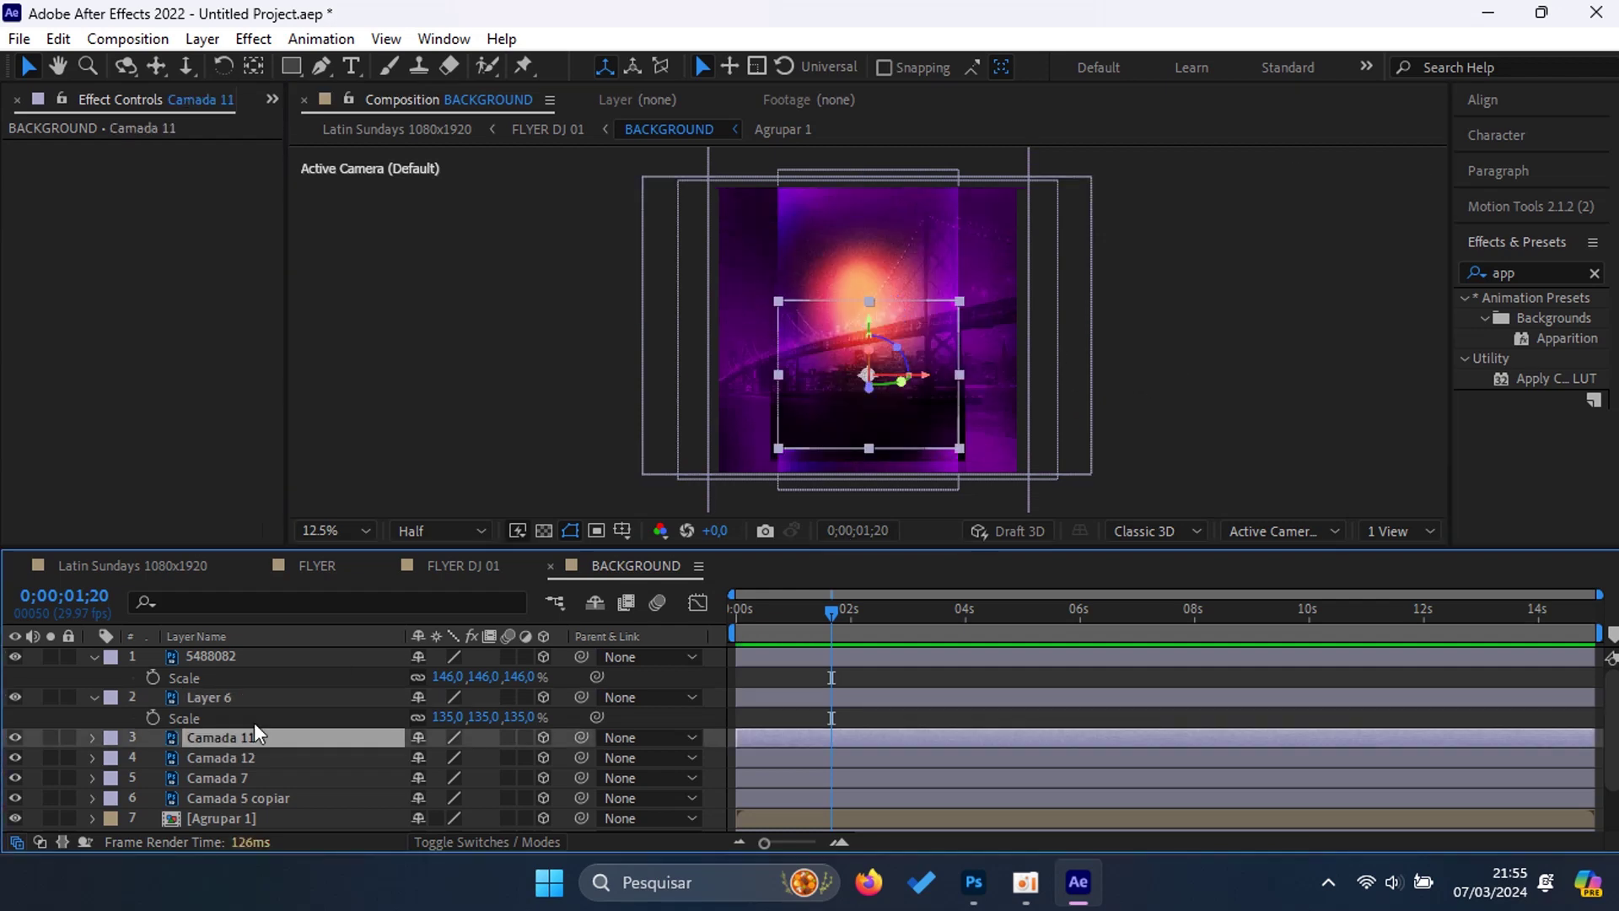
pyautogui.click(264, 765)
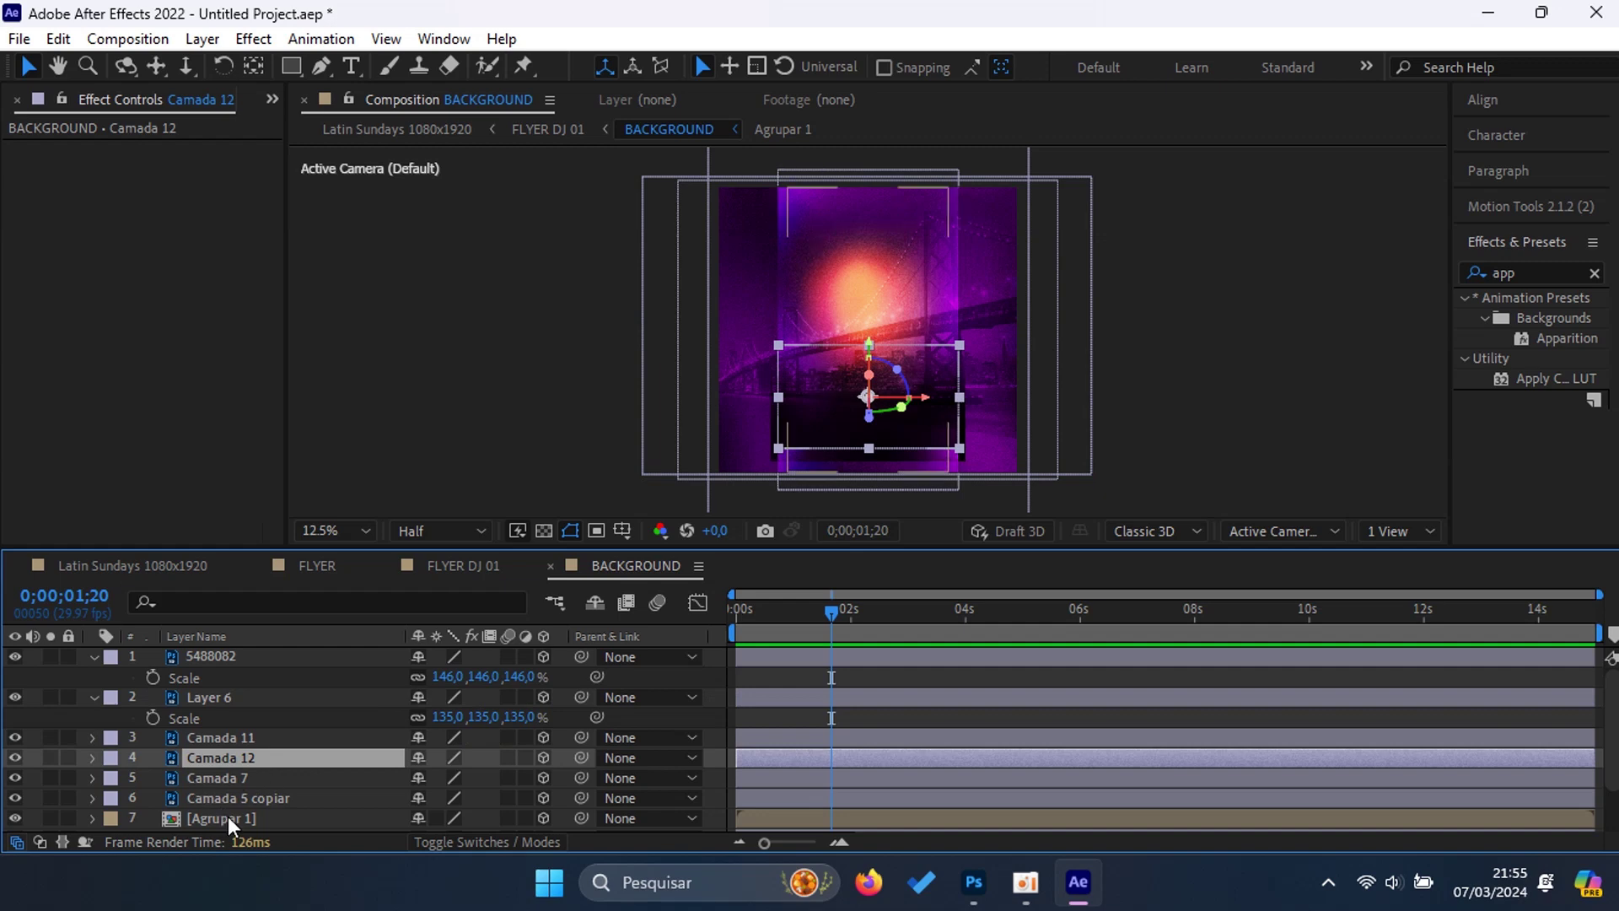
pyautogui.click(1054, 456)
pyautogui.click(818, 427)
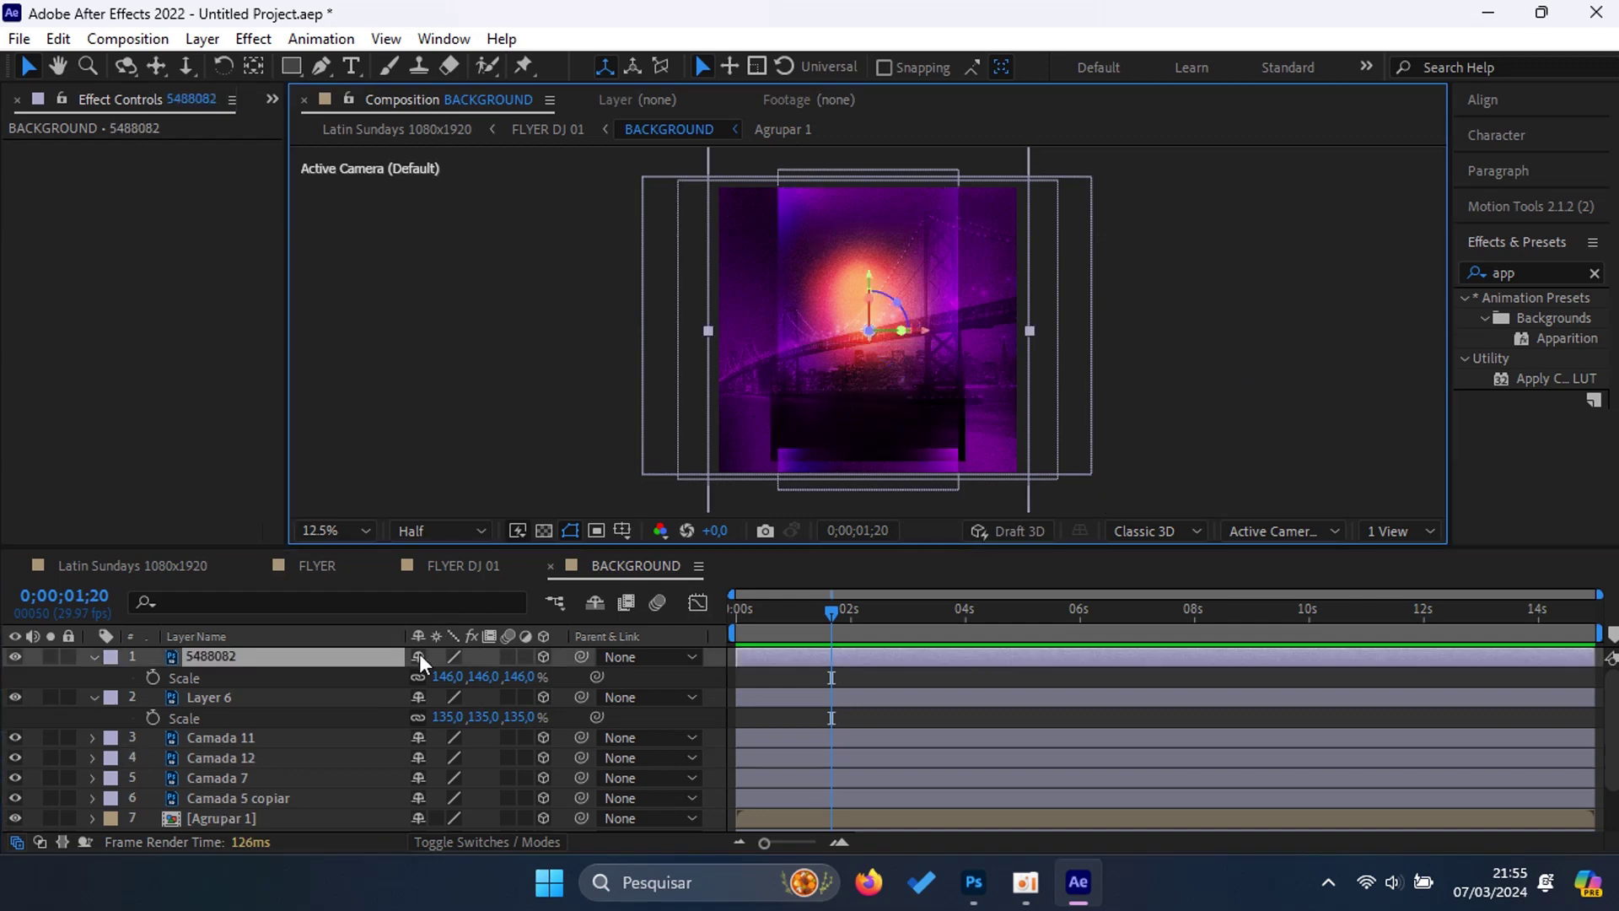
pyautogui.click(257, 815)
pyautogui.click(265, 798)
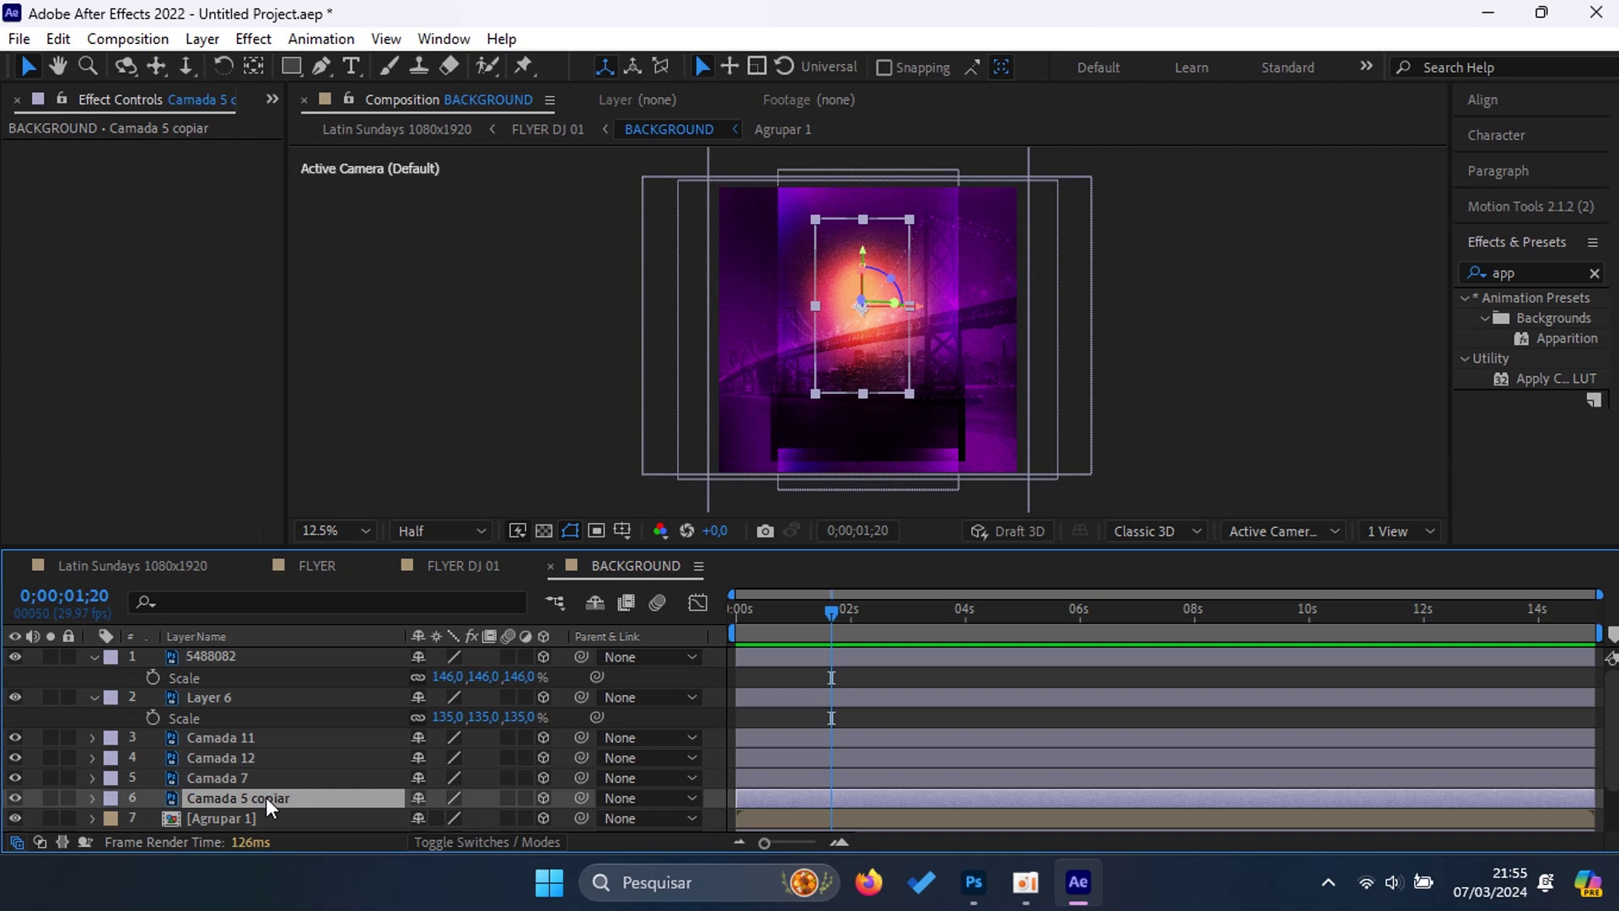
pyautogui.scroll(-3, 266, 797)
pyautogui.click(239, 783)
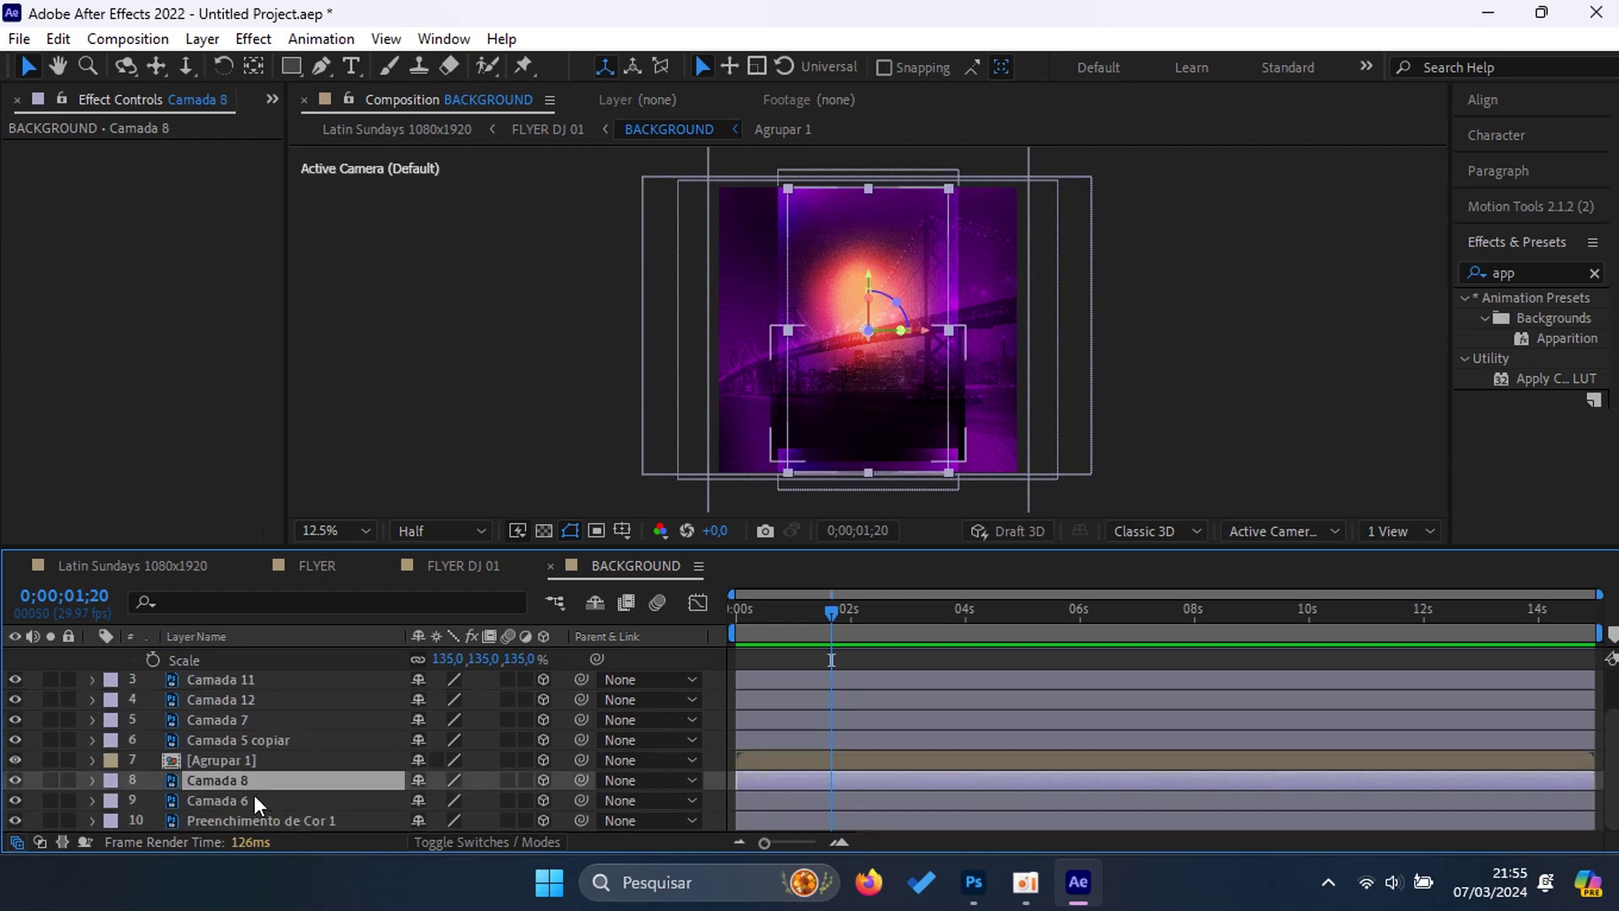
pyautogui.click(255, 799)
pyautogui.moveTo(772, 392); pyautogui.dragTo(706, 394)
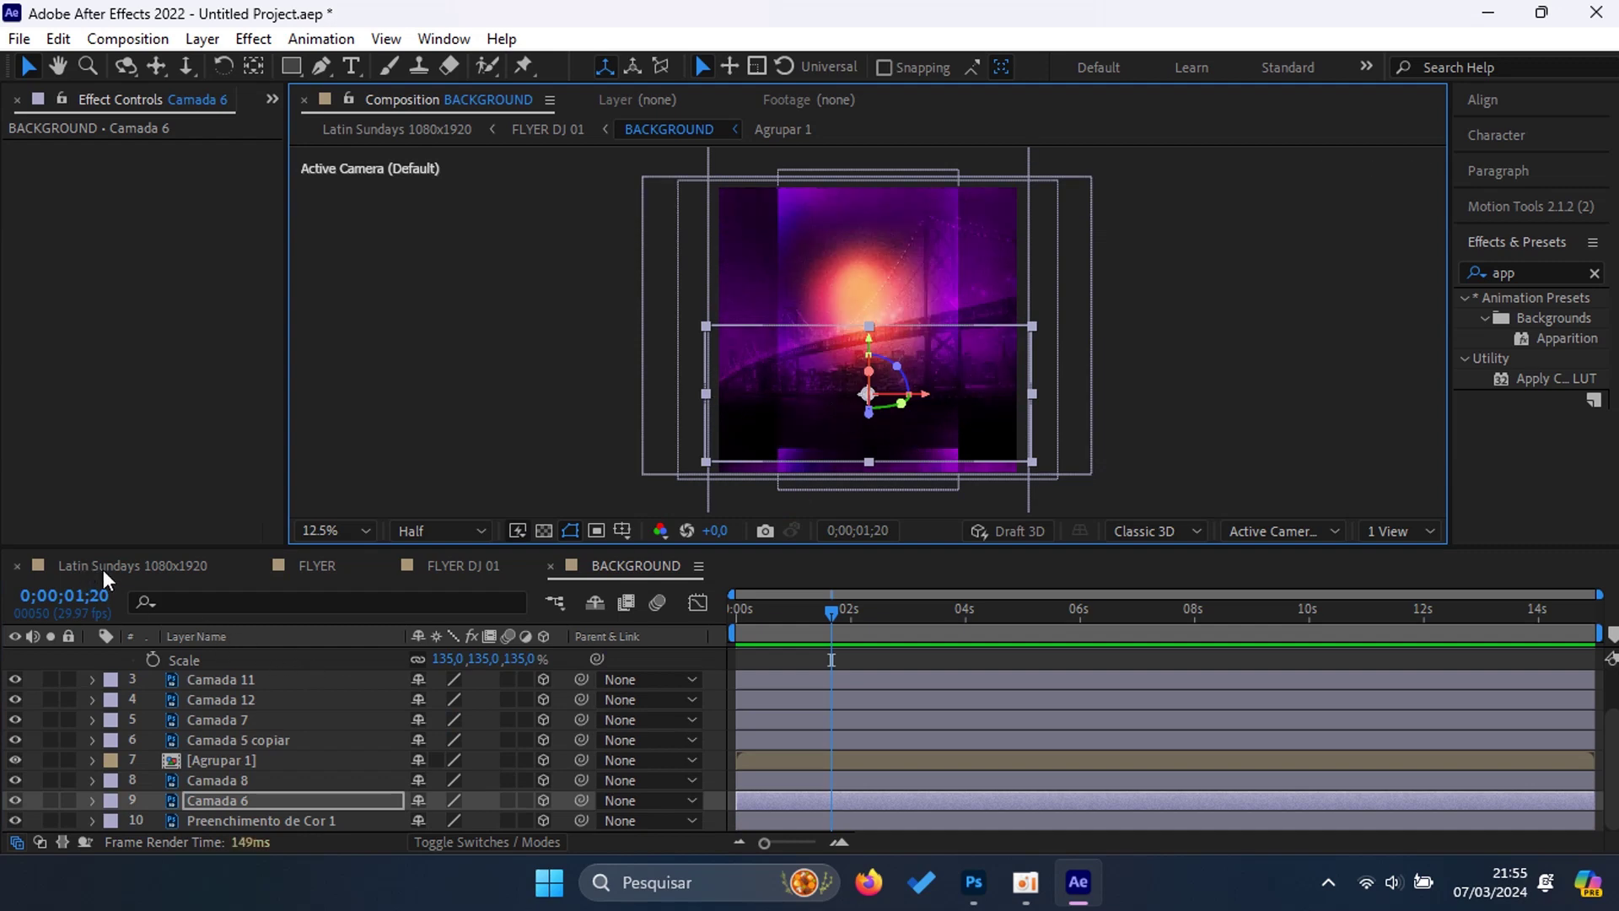
# Step: Collapse the BACKGROUND comp's Scale properties and close its timeline
pyautogui.click(491, 565)
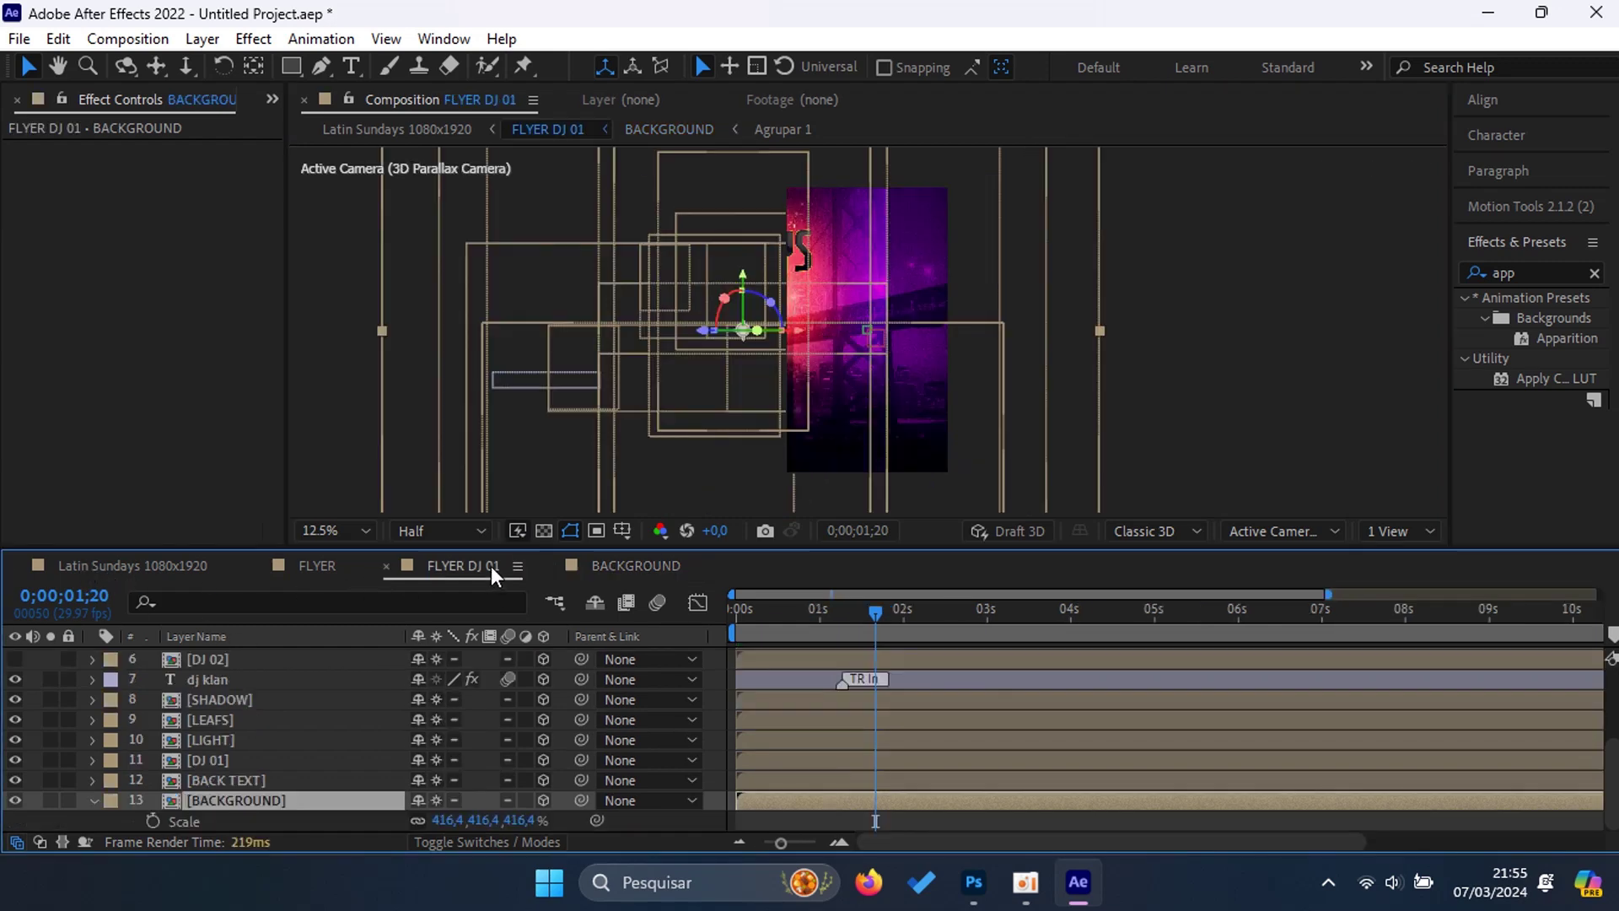
pyautogui.click(1191, 371)
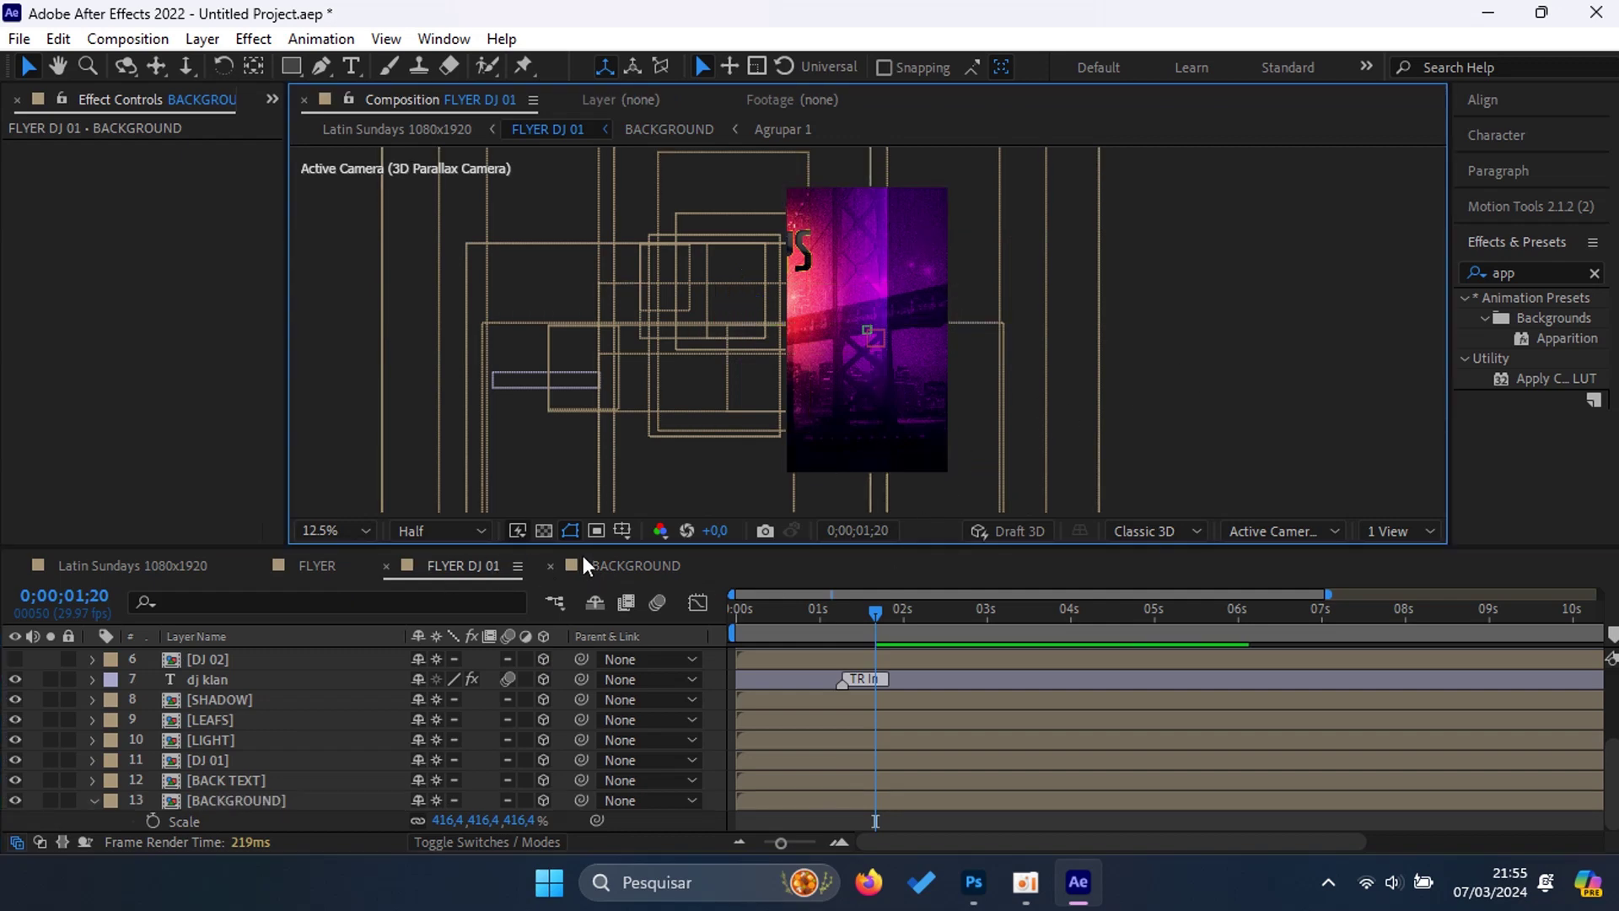
pyautogui.click(607, 561)
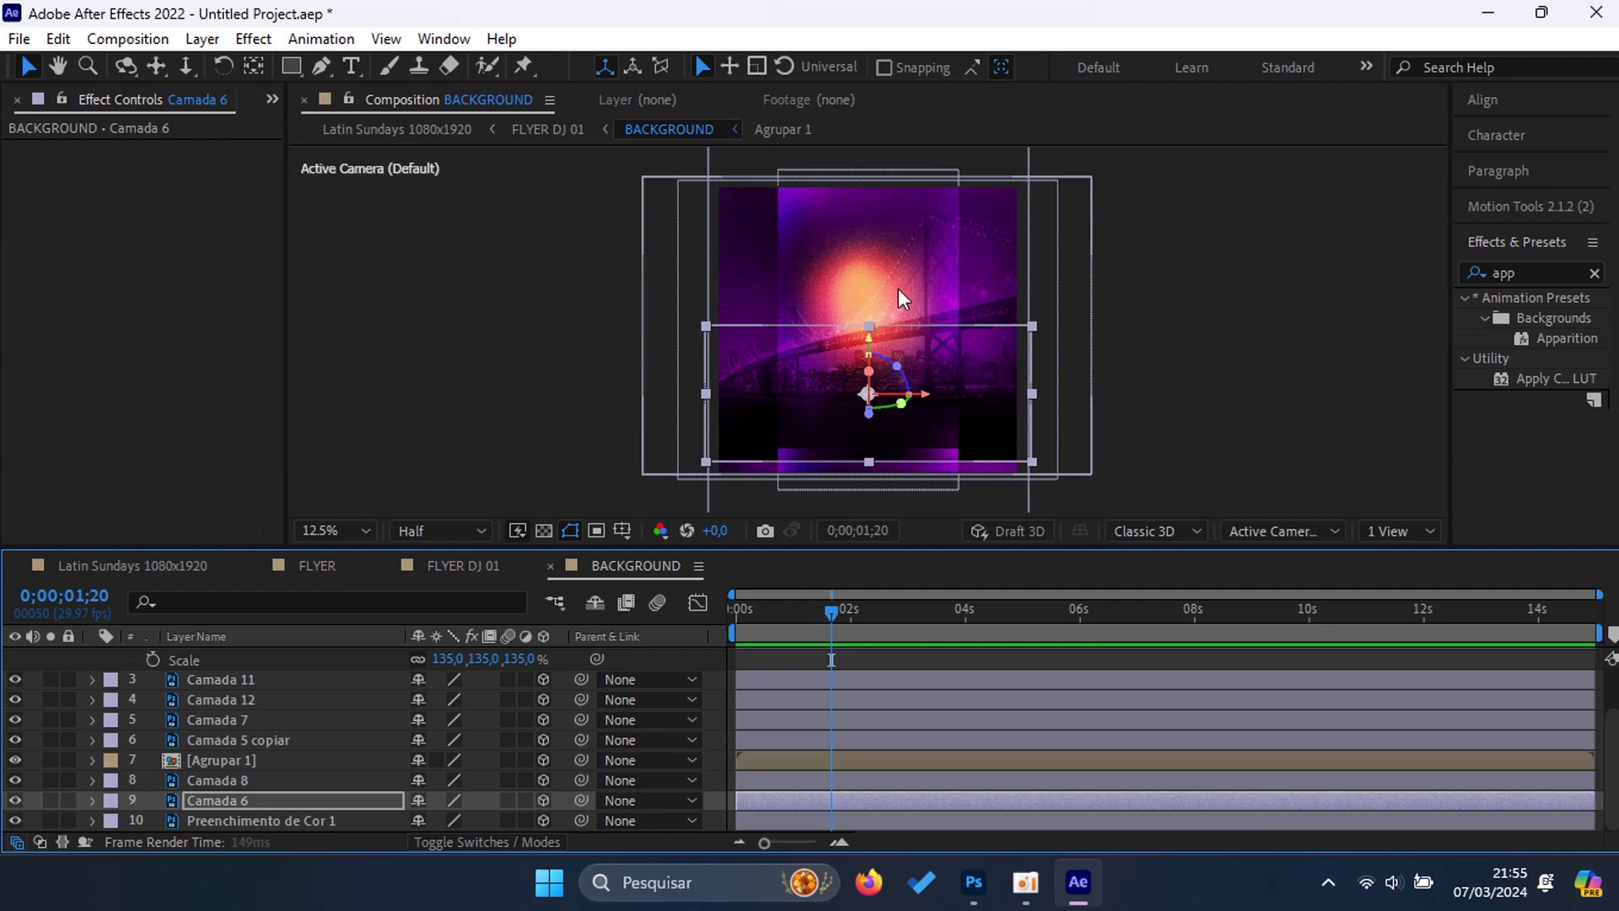
pyautogui.scroll(2, 104, 670)
pyautogui.click(94, 656)
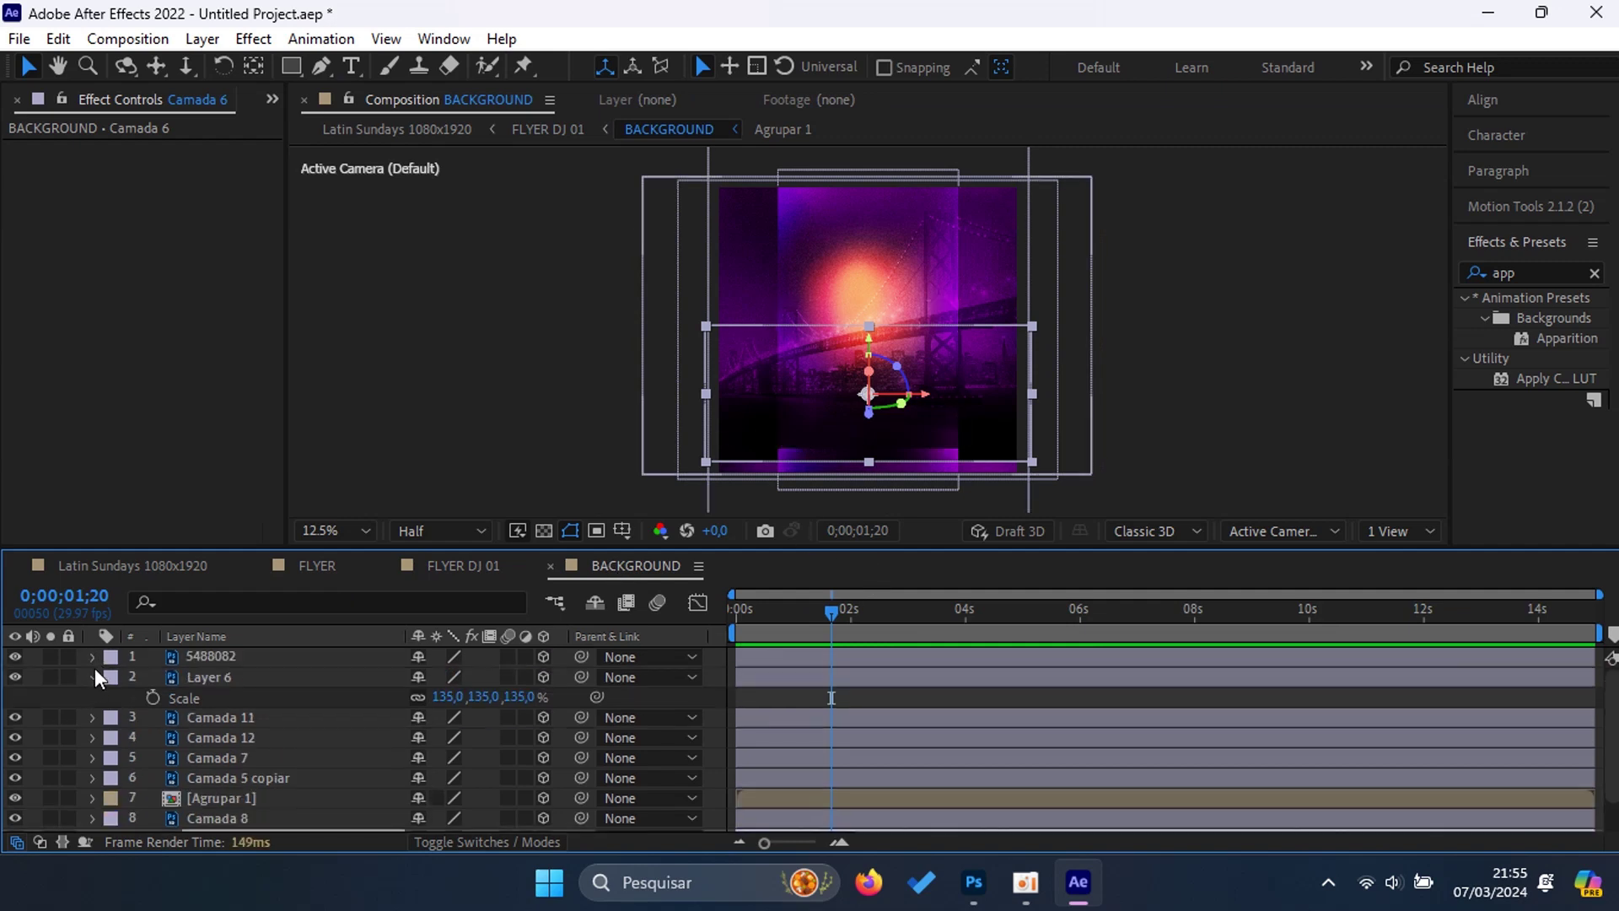
pyautogui.click(95, 676)
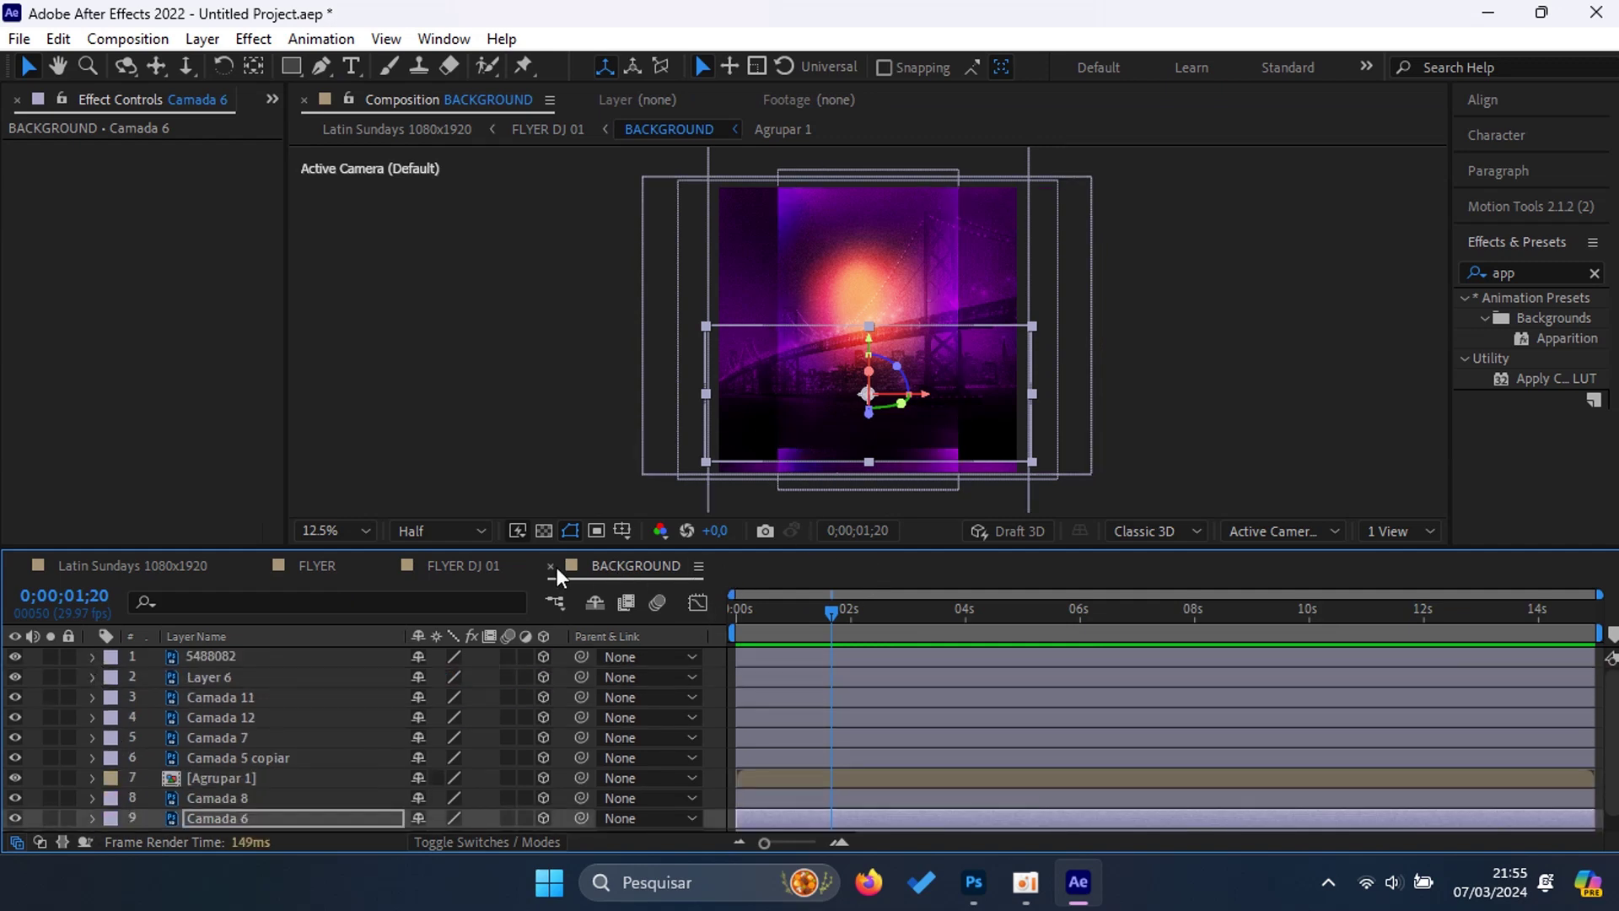
pyautogui.click(551, 565)
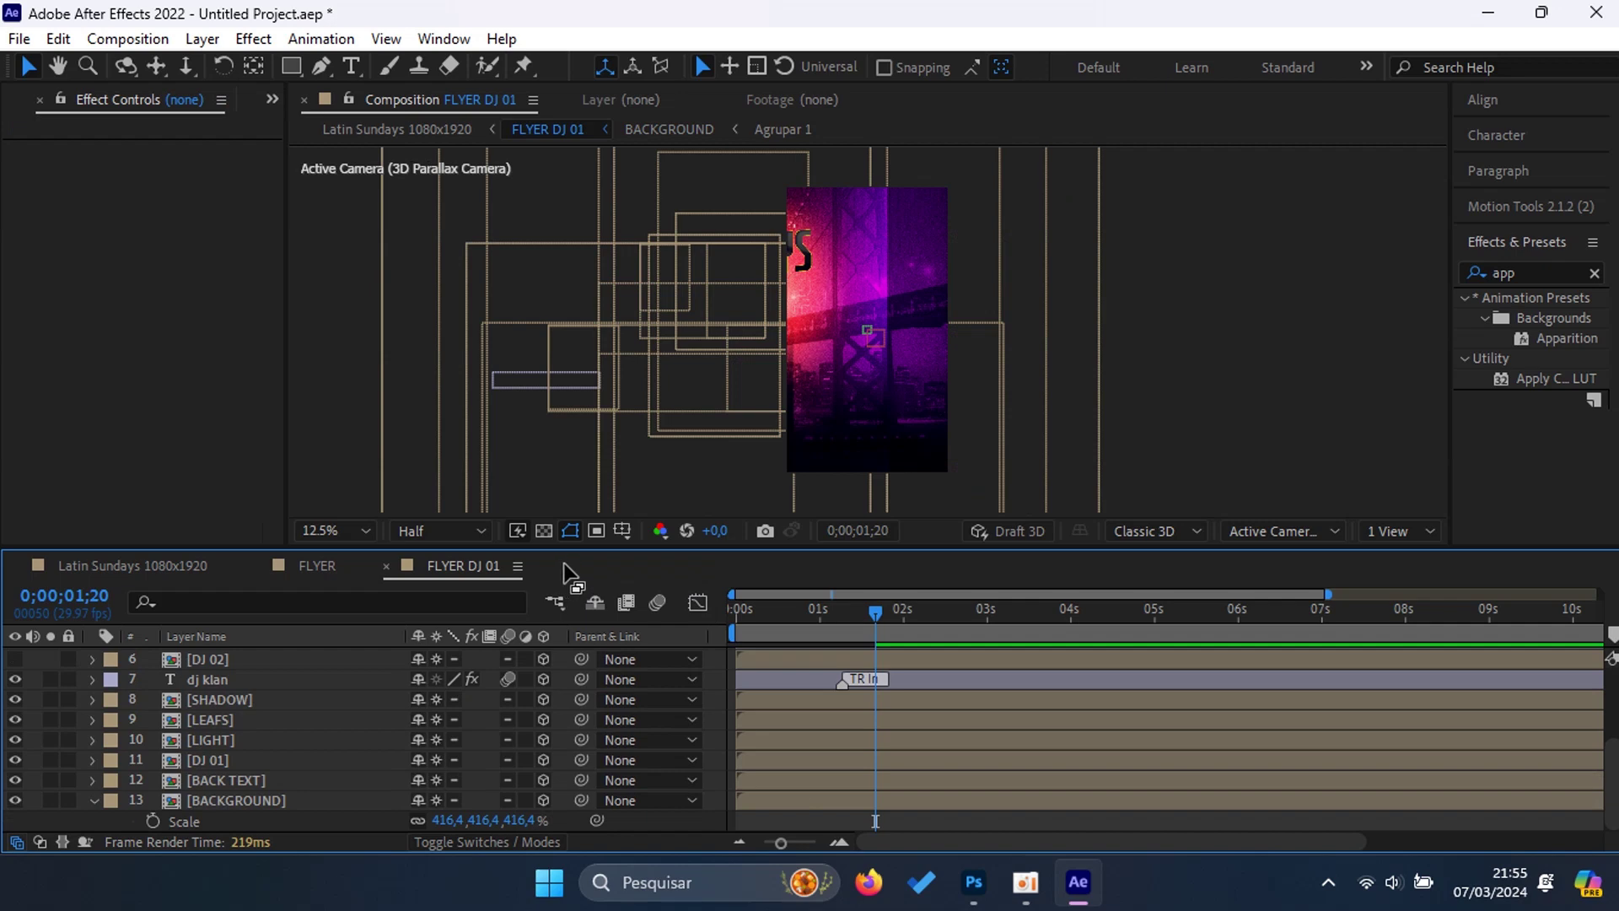
# Step: Preview the FLYER DJ 01 camera move and check the frame at 0;00;01;20
pyautogui.scroll(5, 899, 672)
pyautogui.moveTo(877, 610); pyautogui.dragTo(624, 624)
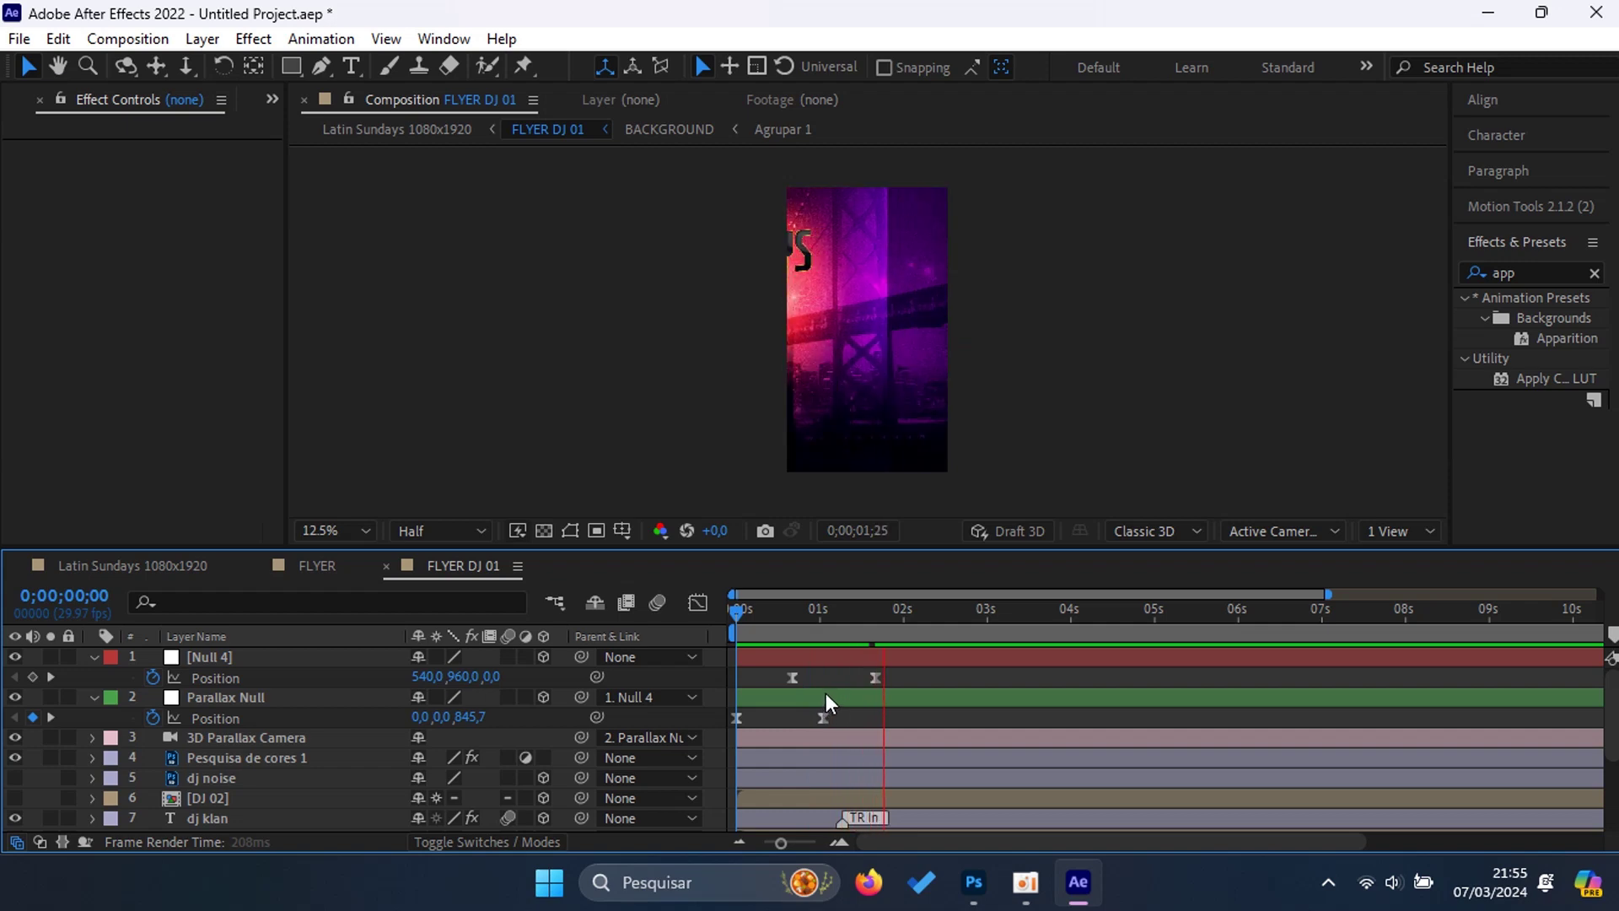
pyautogui.press('space')
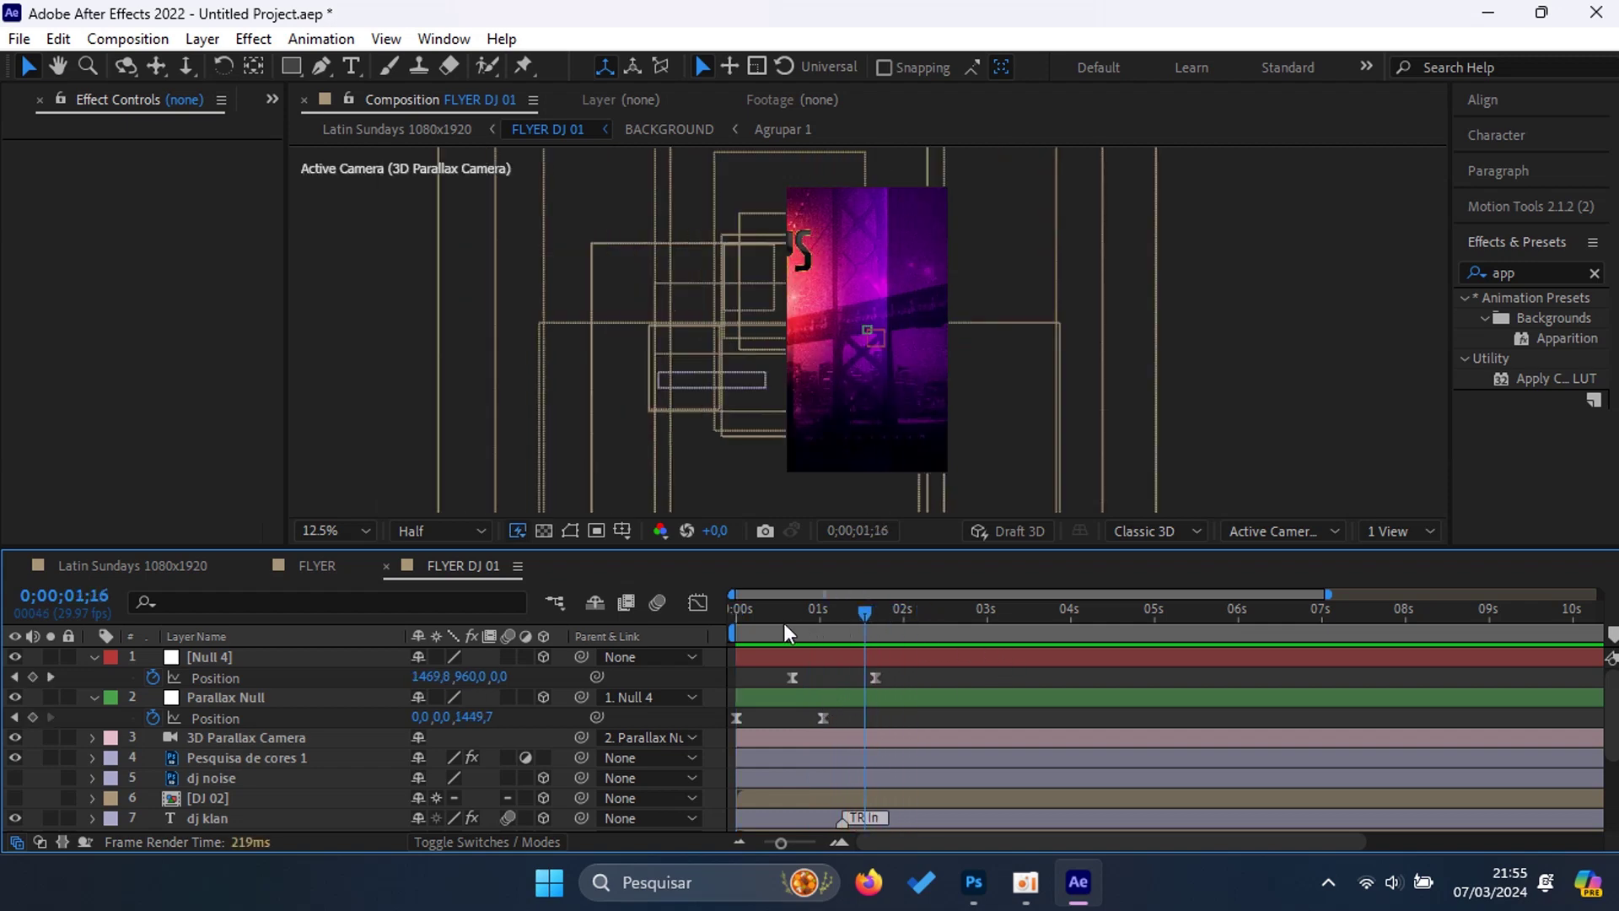
pyautogui.press('space')
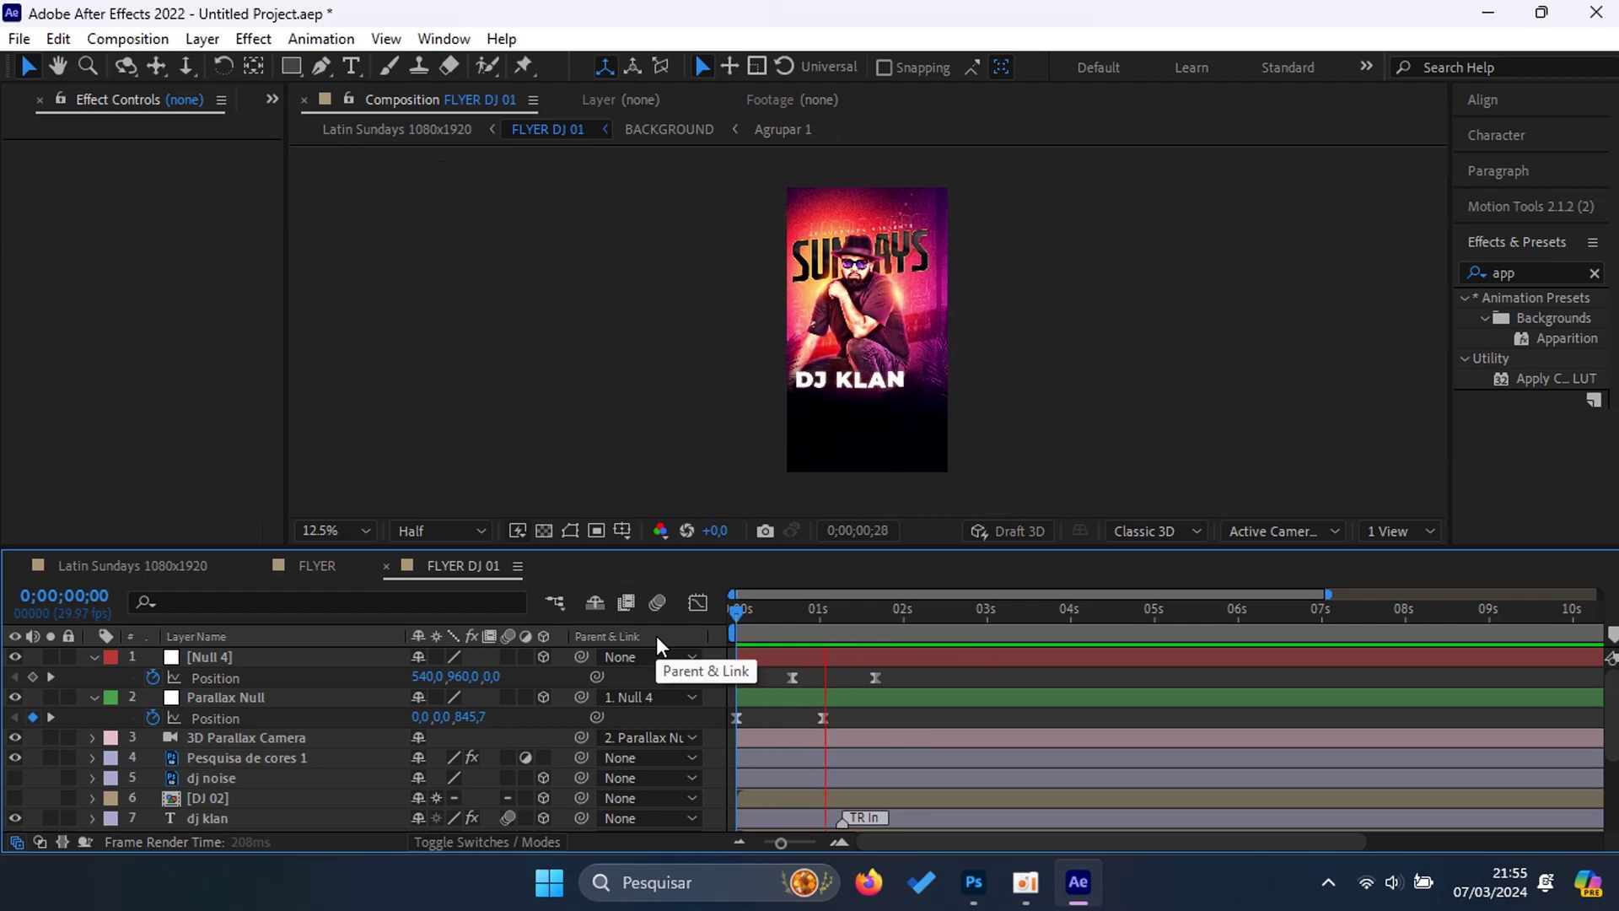
pyautogui.moveTo(903, 610); pyautogui.dragTo(882, 623)
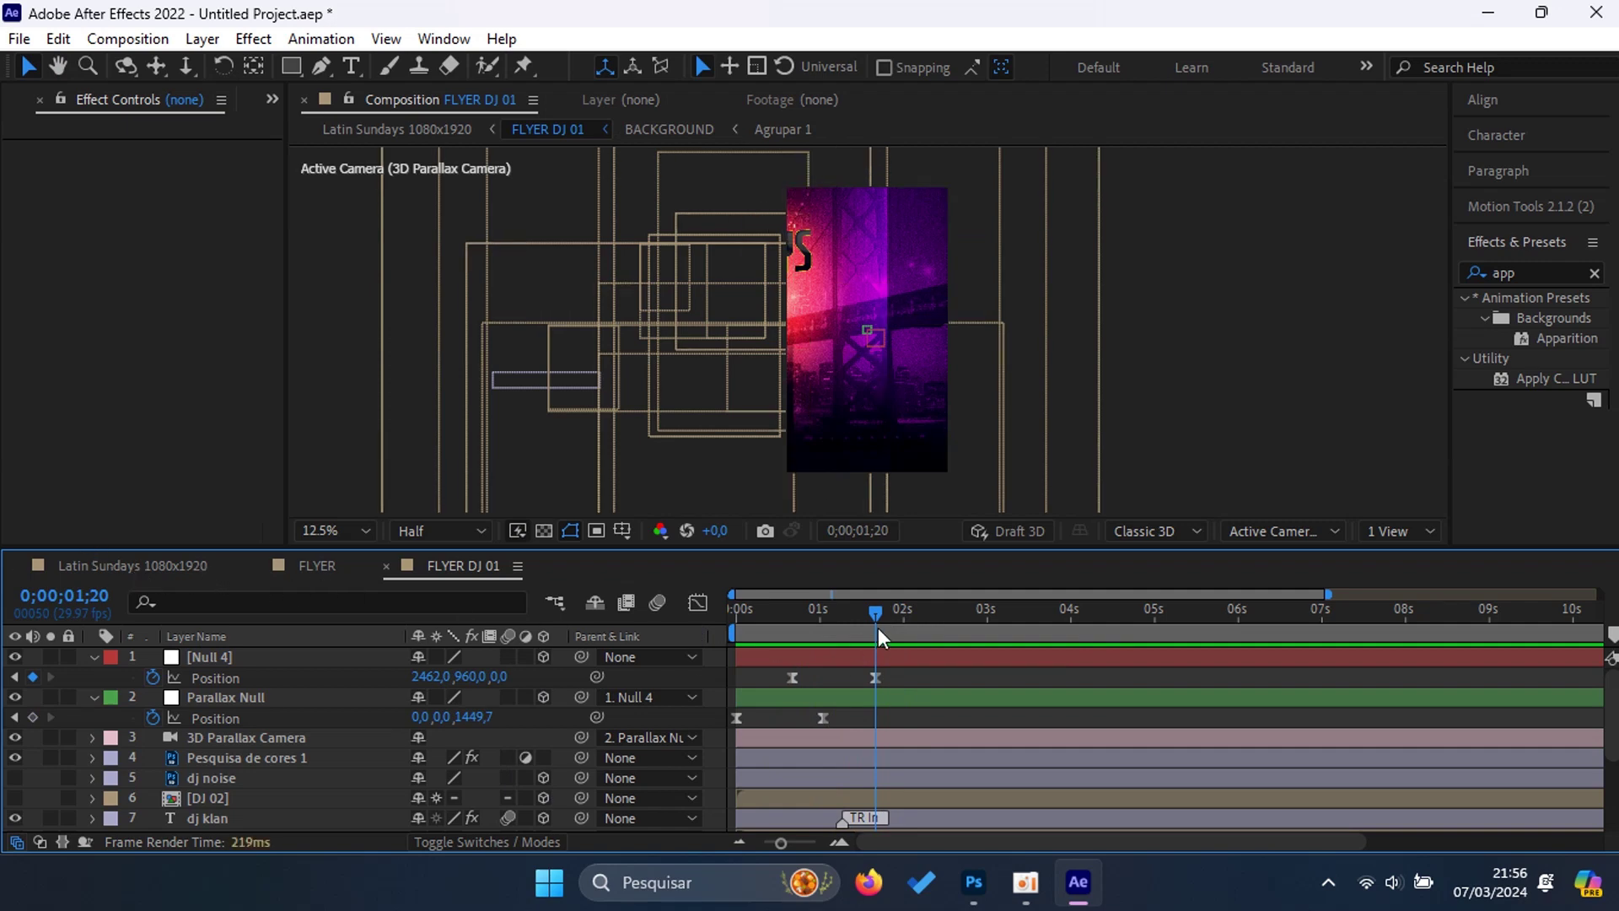
pyautogui.click(169, 565)
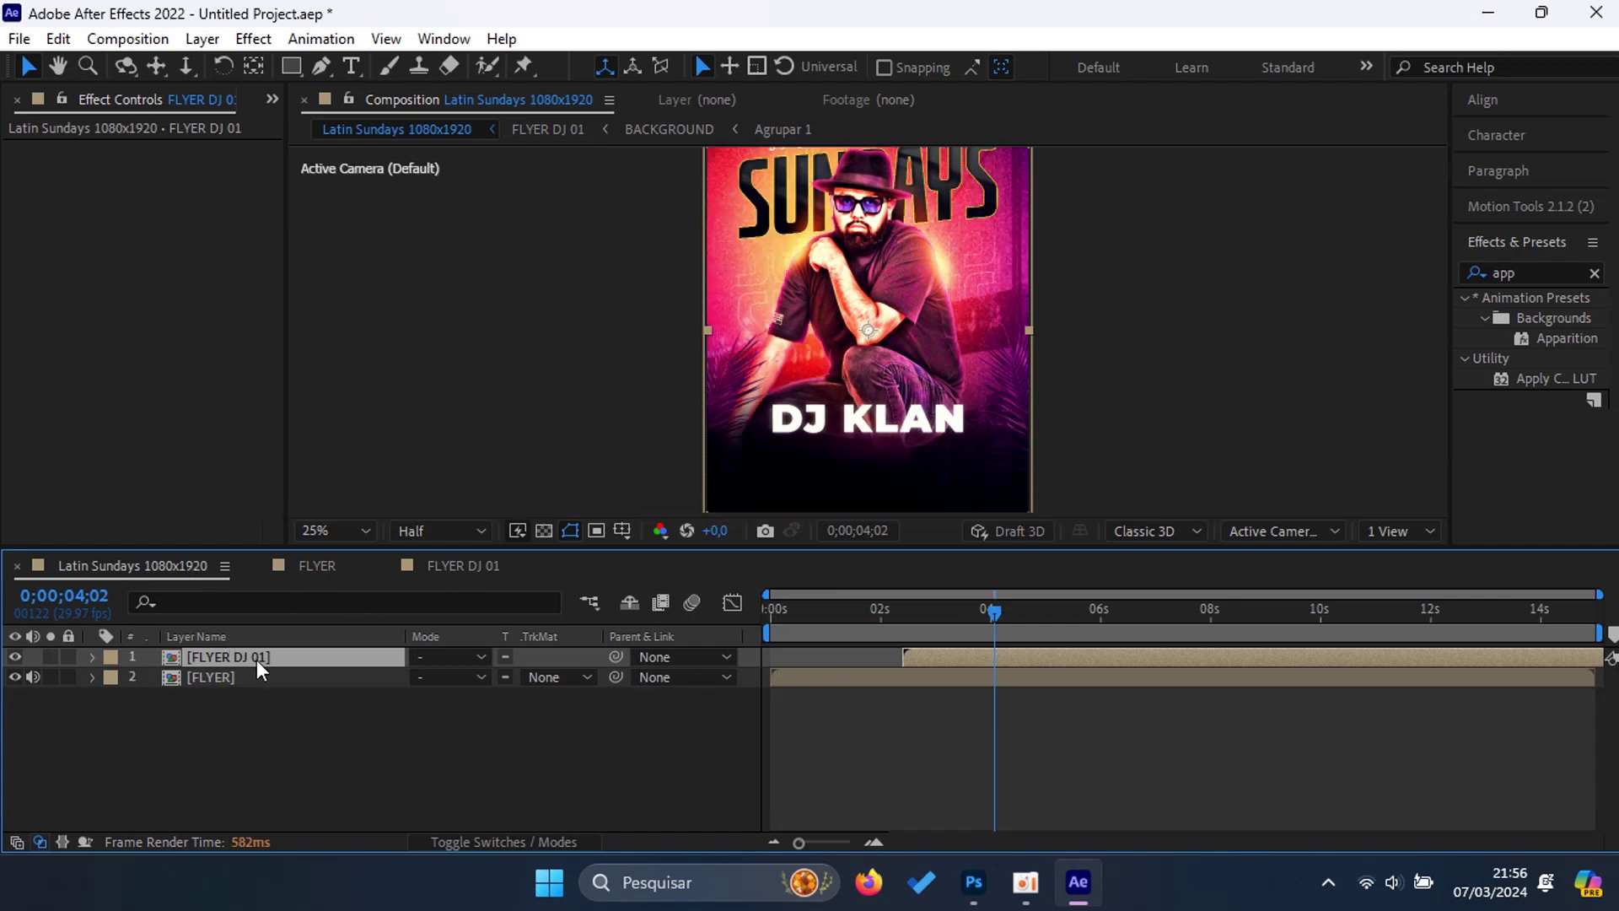
# Step: Reveal the FLYER DJ 01 source comp in the Project panel
pyautogui.click(272, 99)
pyautogui.click(341, 156)
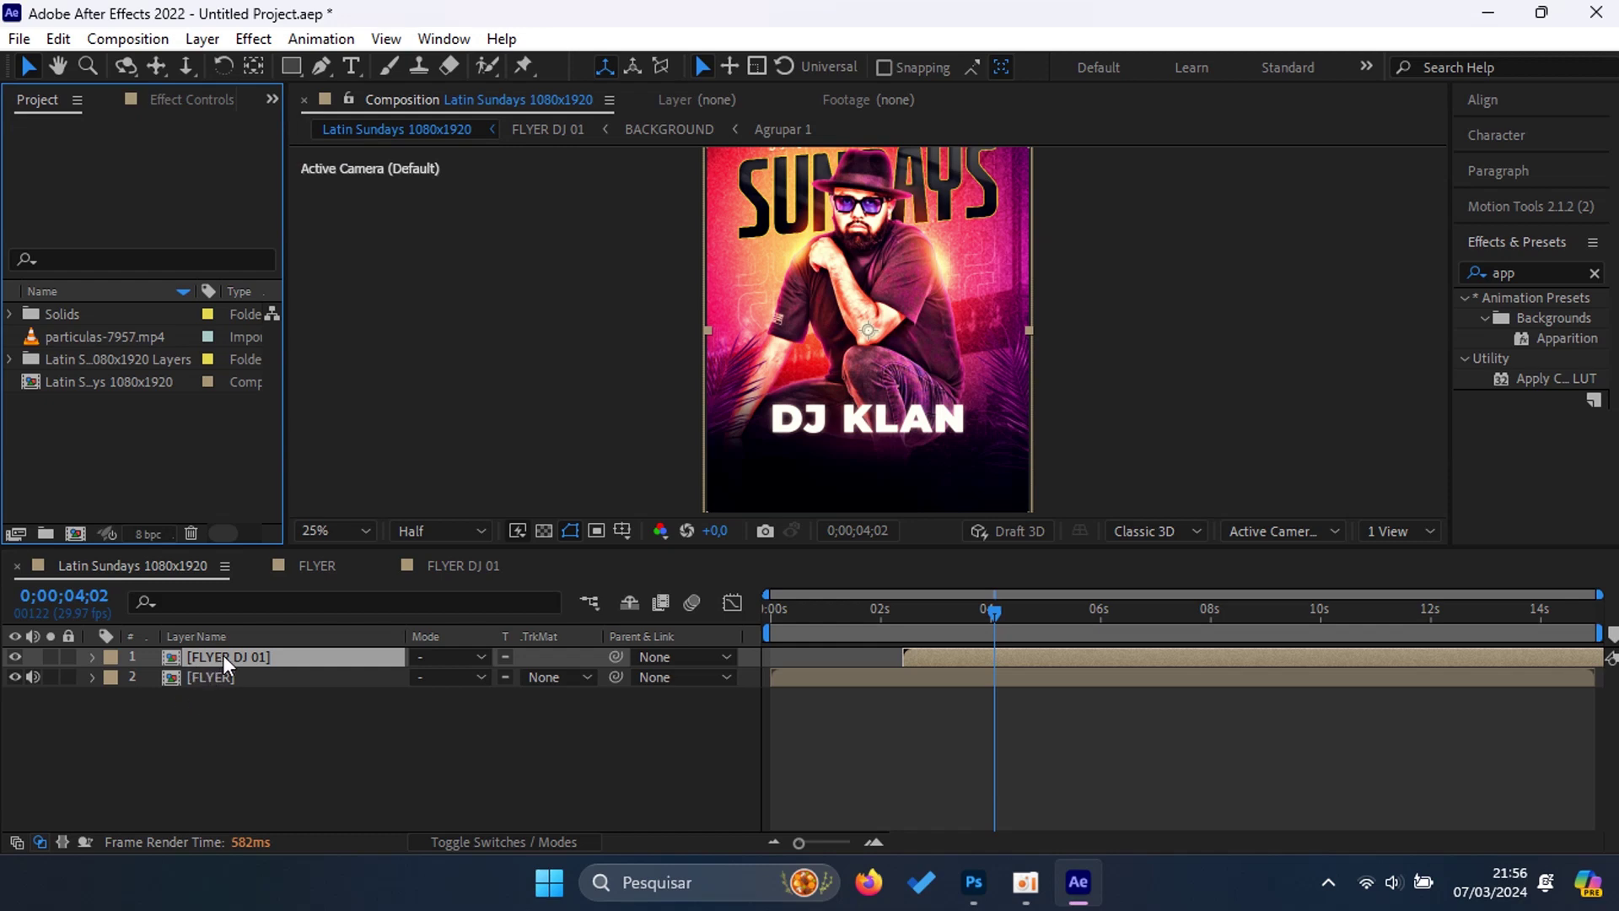
pyautogui.rightClick(245, 661)
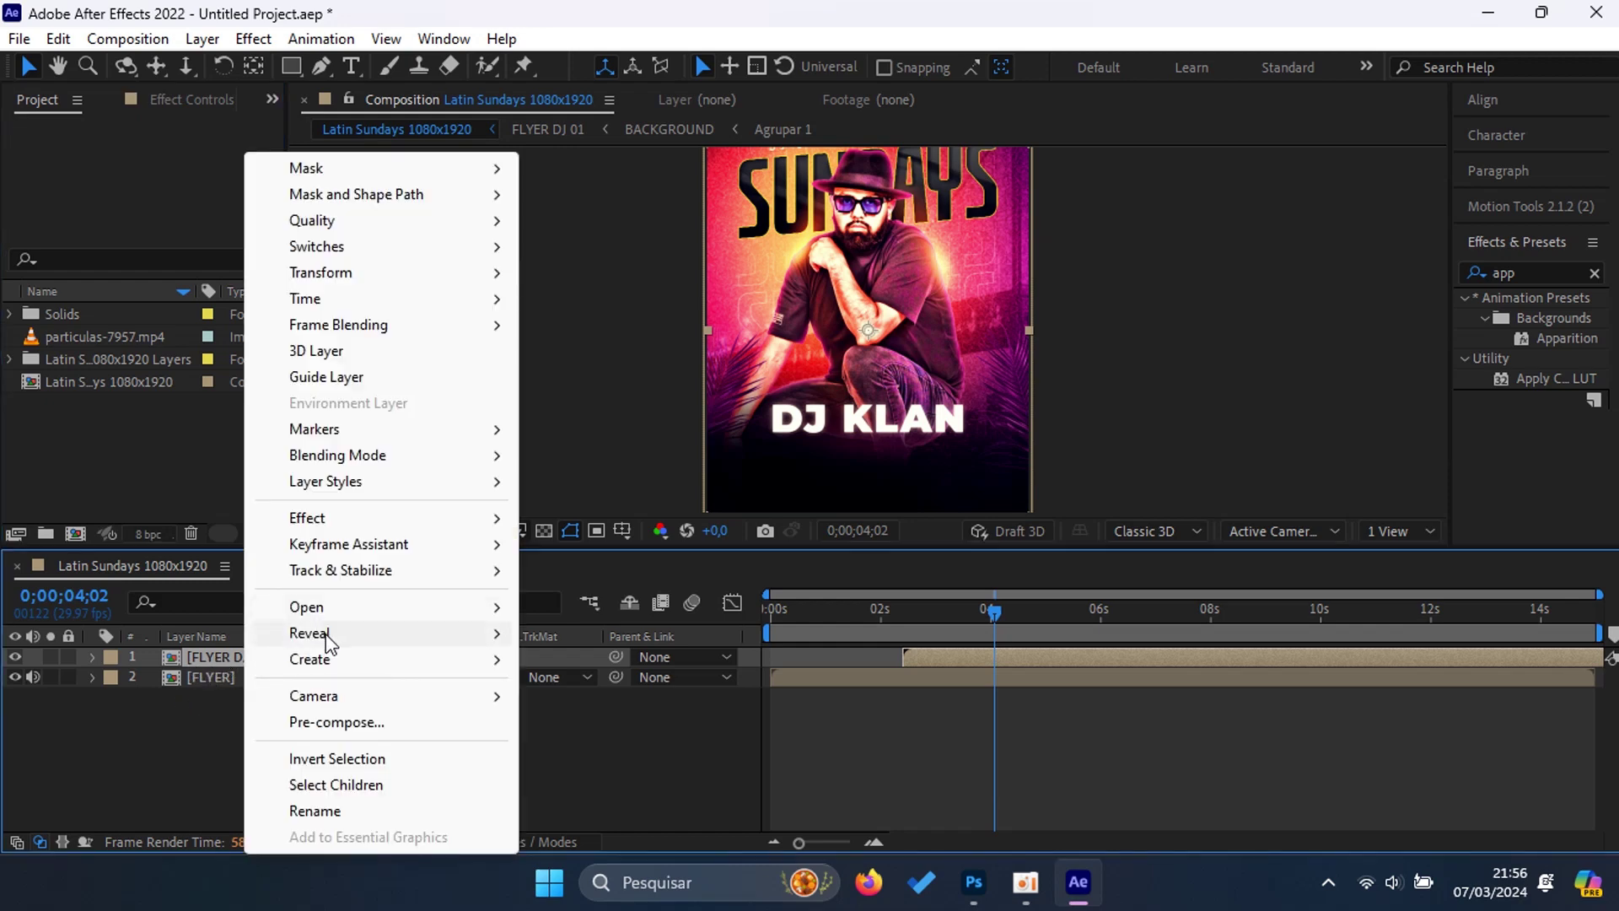
pyautogui.moveTo(327, 634)
pyautogui.click(661, 659)
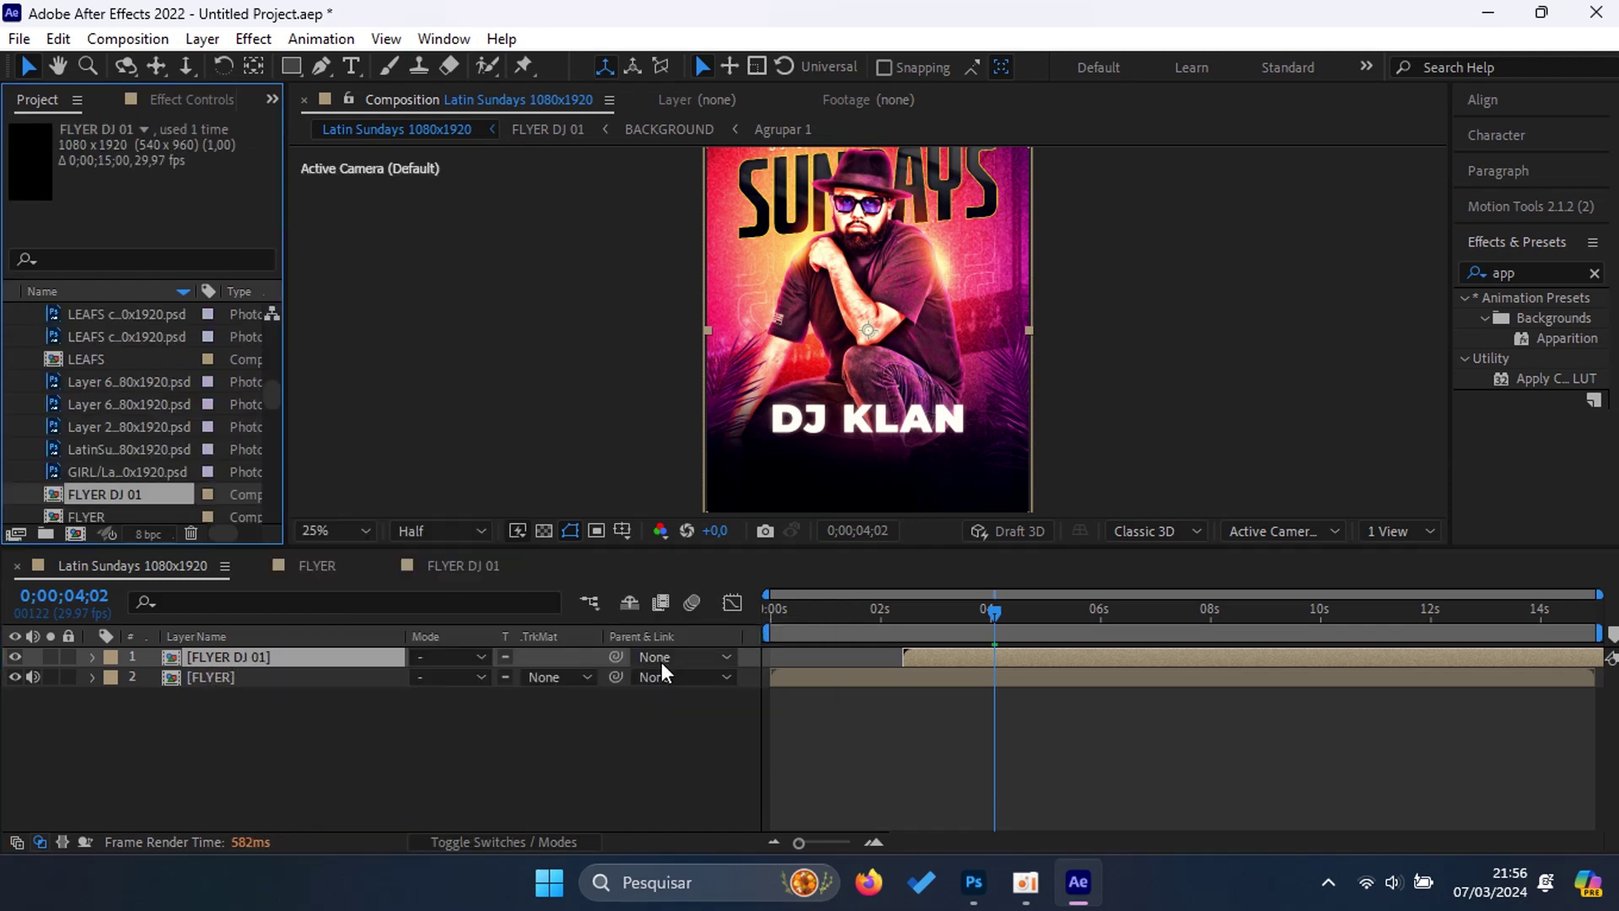
pyautogui.scroll(-3, 121, 478)
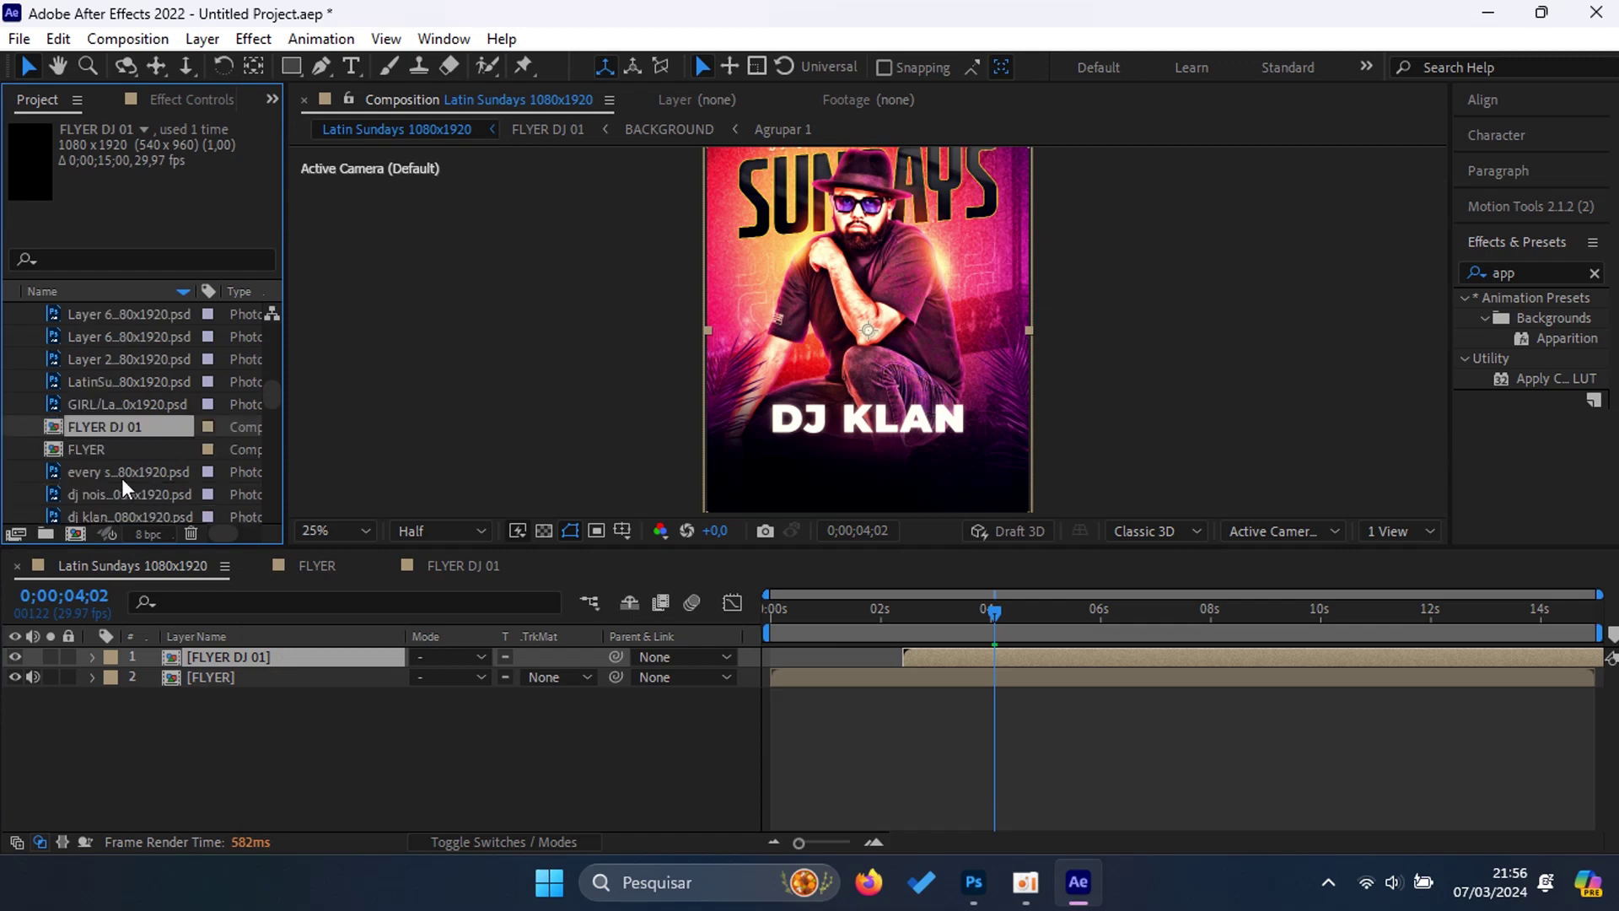
pyautogui.rightClick(124, 427)
pyautogui.click(113, 429)
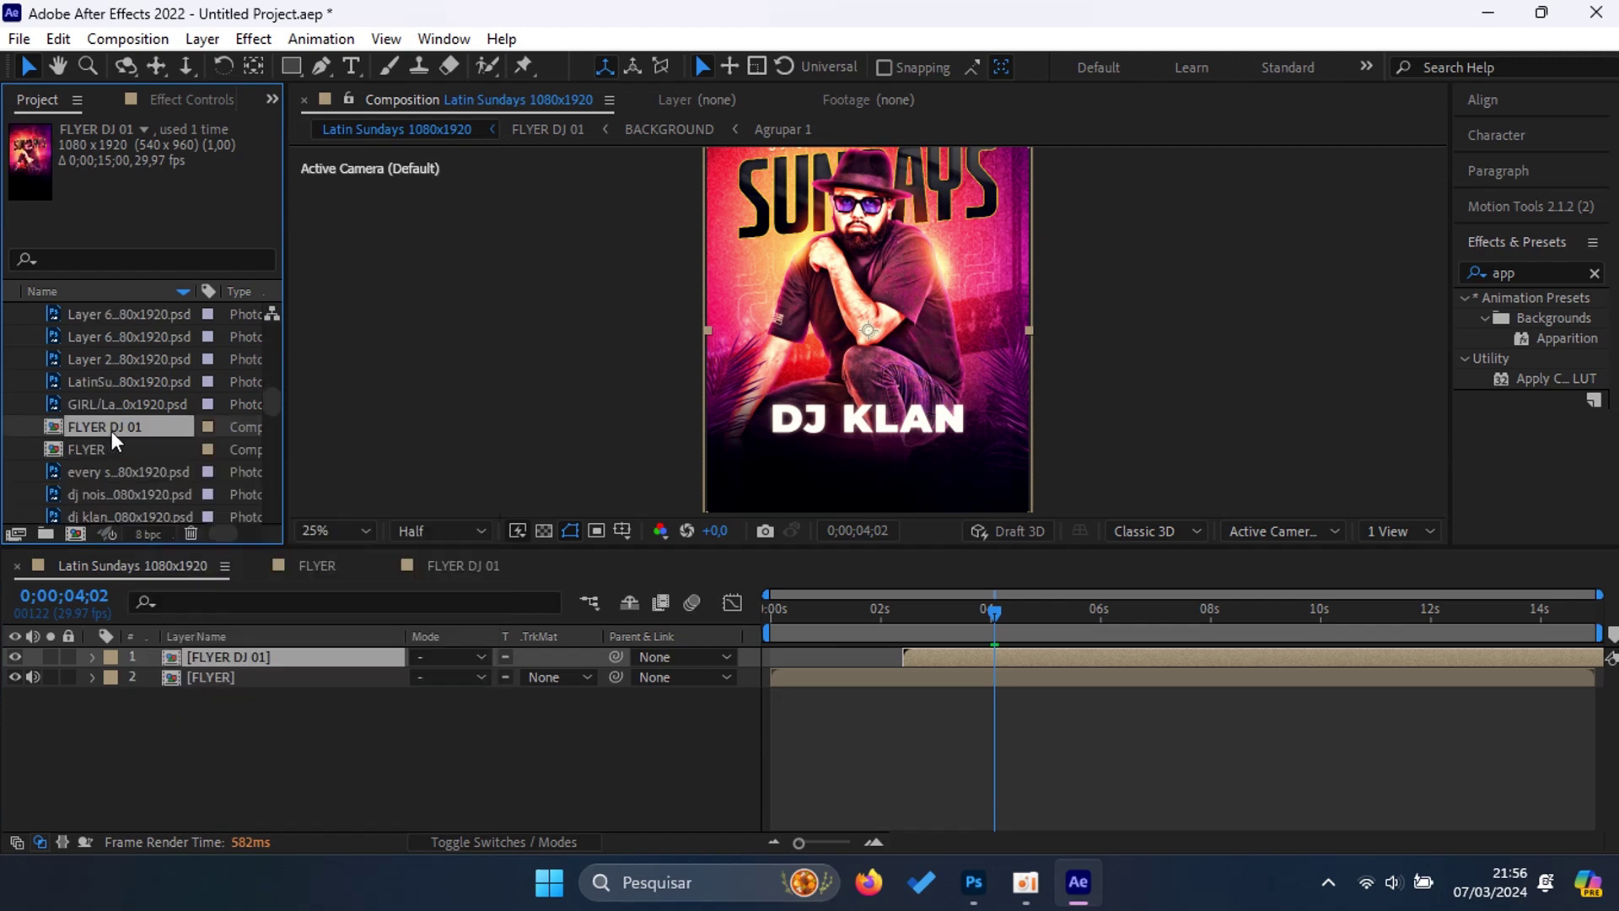
# Step: Duplicate it as FLYER DJ 02 and place it on top in Latin Sundays near 4 seconds
pyautogui.click(58, 39)
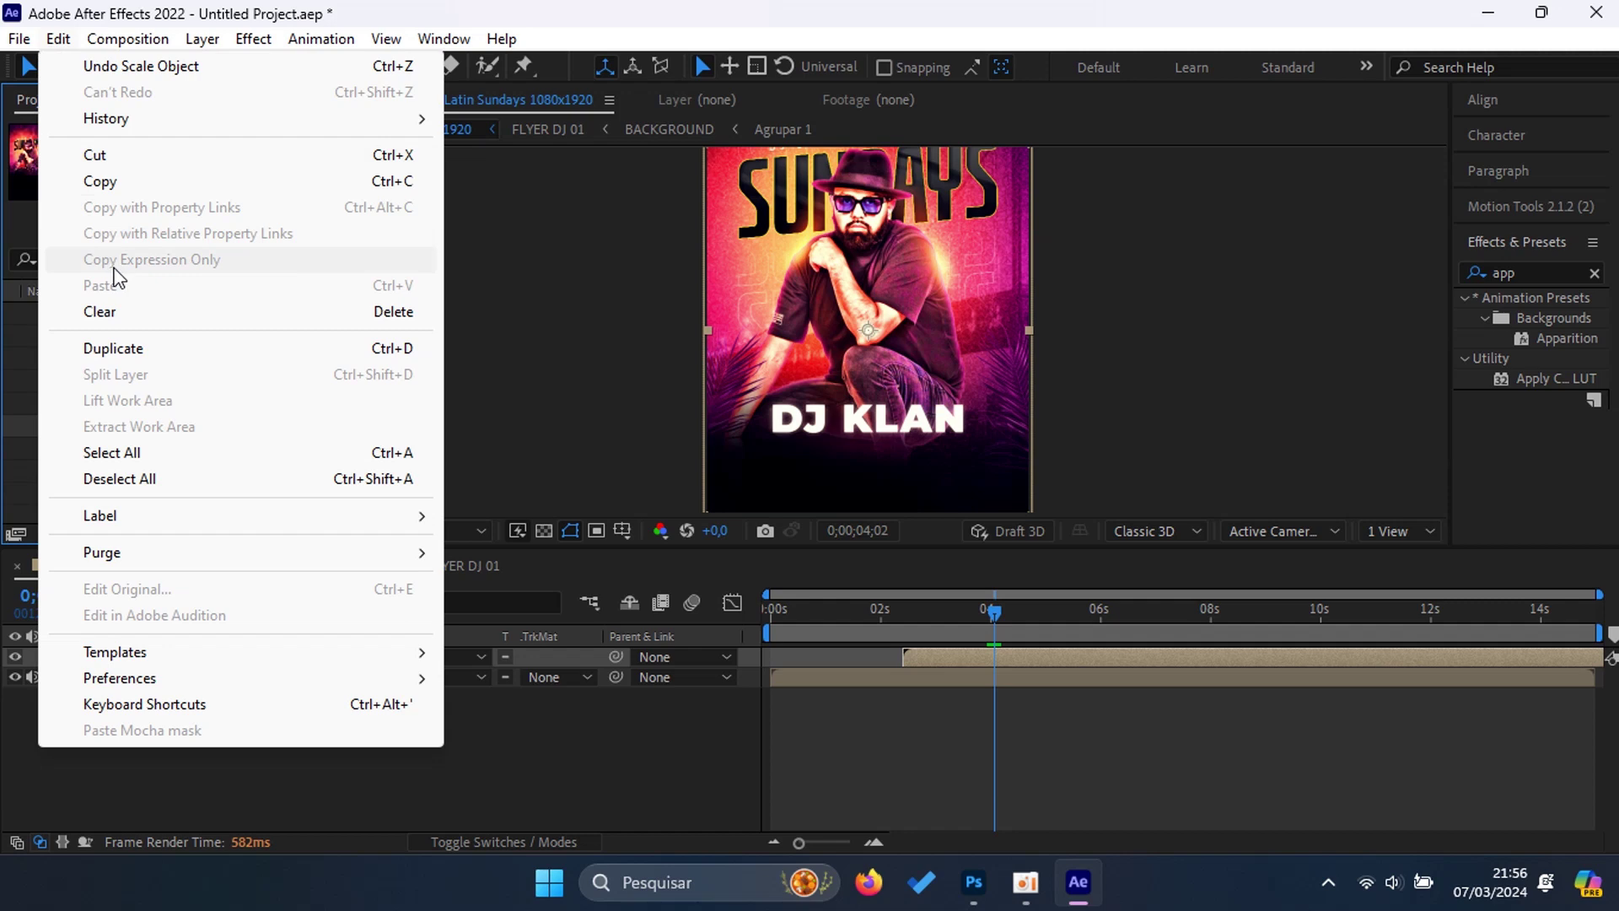
pyautogui.click(114, 352)
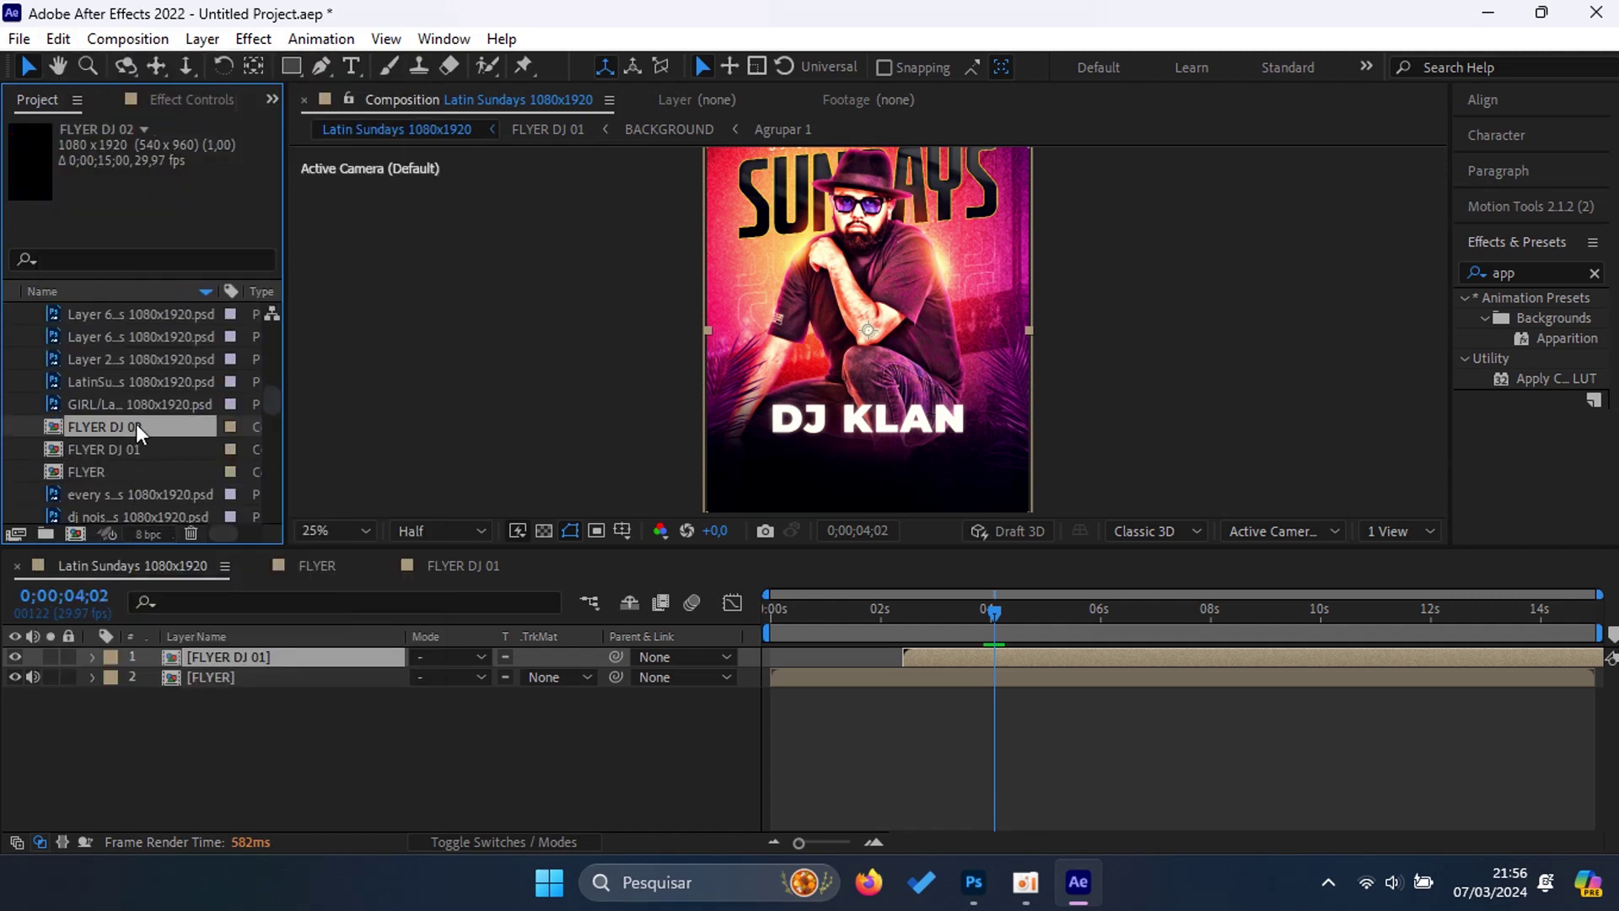
pyautogui.moveTo(134, 434); pyautogui.dragTo(989, 653)
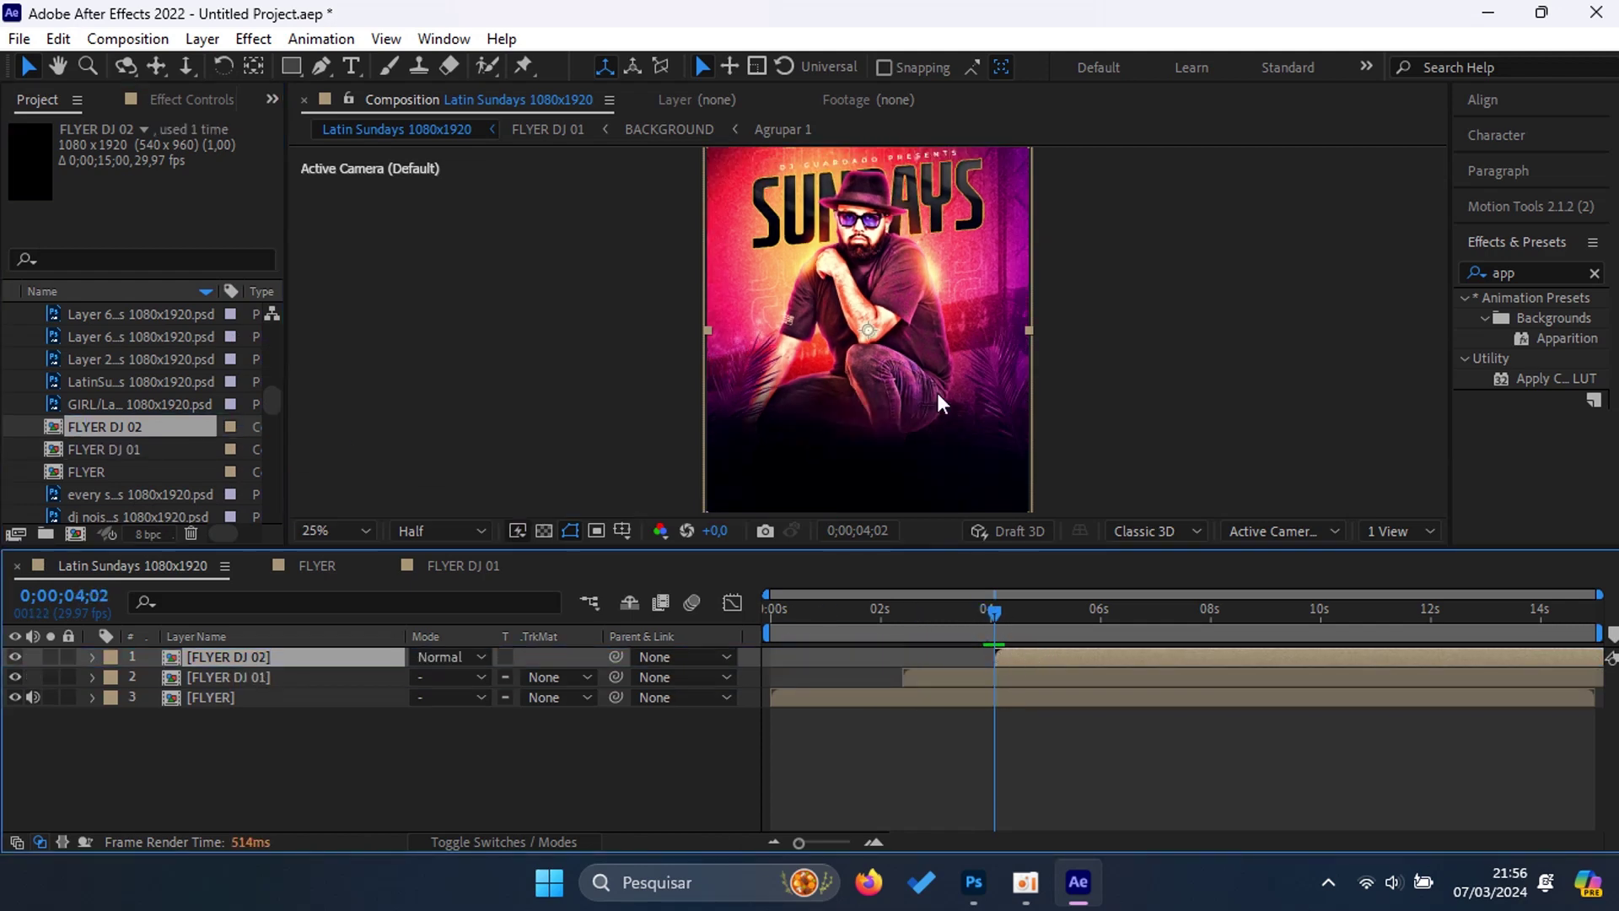
# Step: Open FLYER DJ 02 and reveal the dj noise layer's source file in the project
pyautogui.doubleClick(1023, 656)
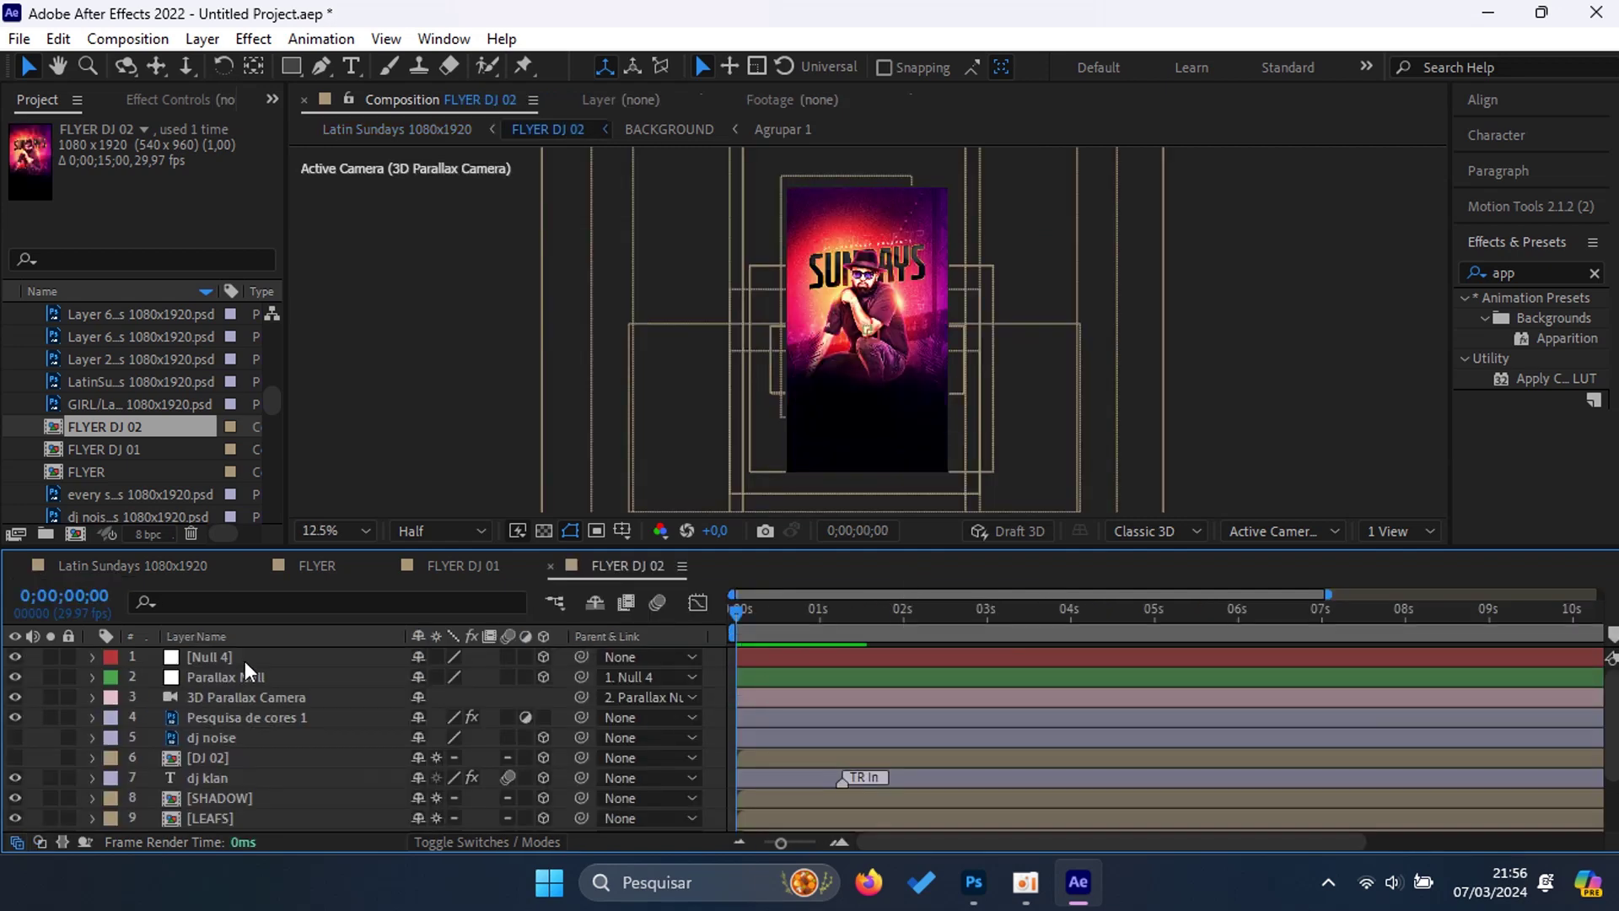
pyautogui.click(214, 739)
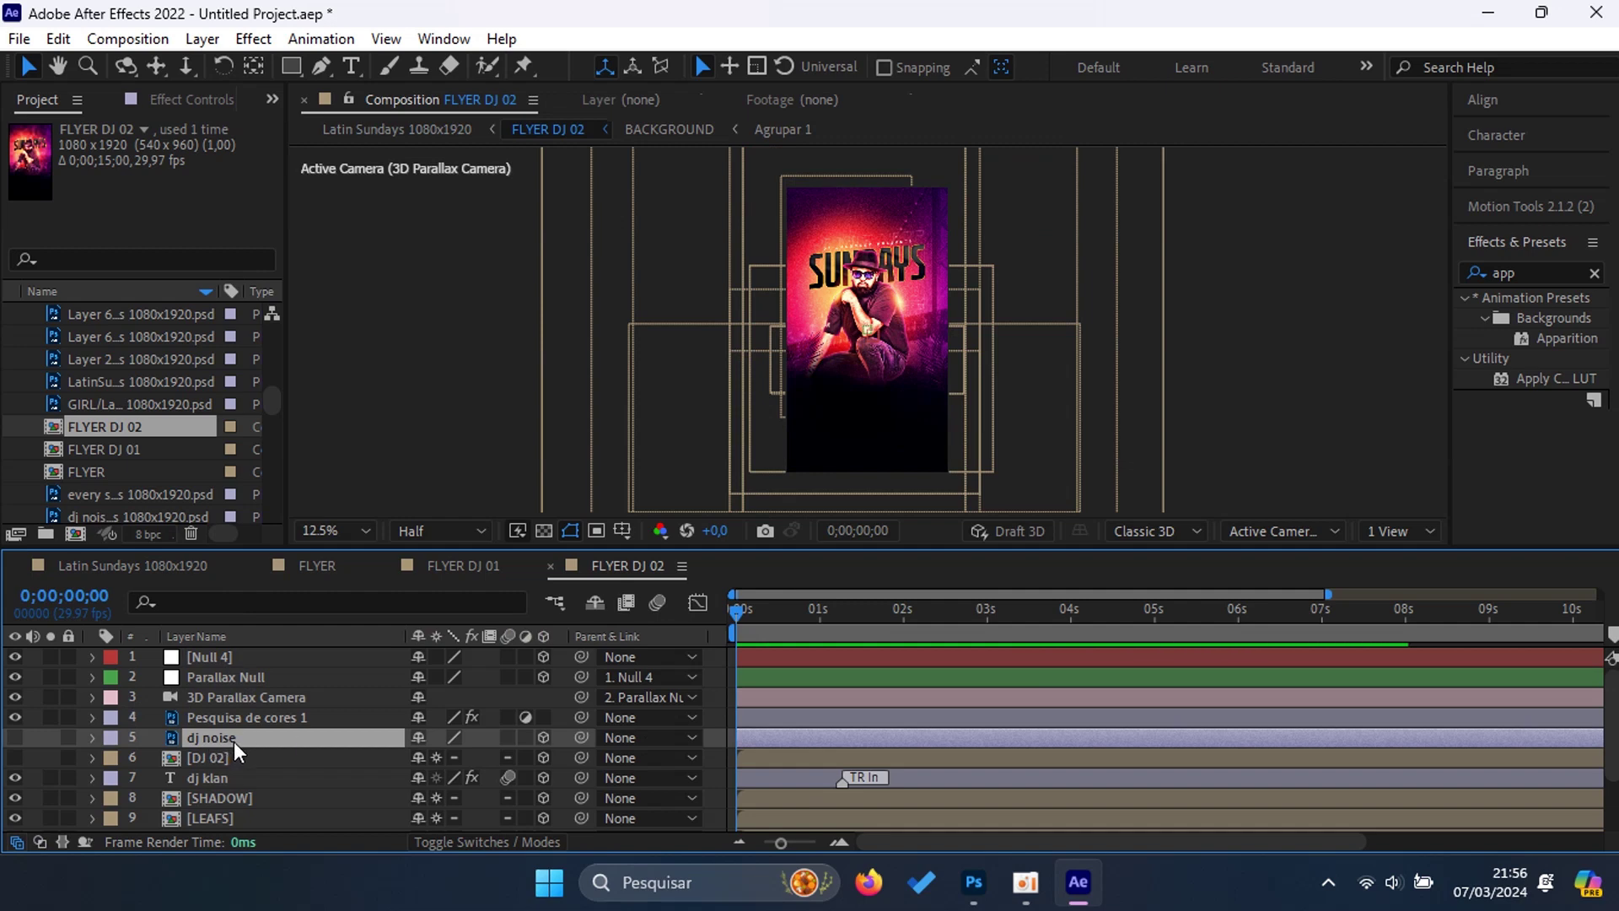
pyautogui.moveTo(234, 741); pyautogui.dragTo(235, 744)
pyautogui.rightClick(234, 739)
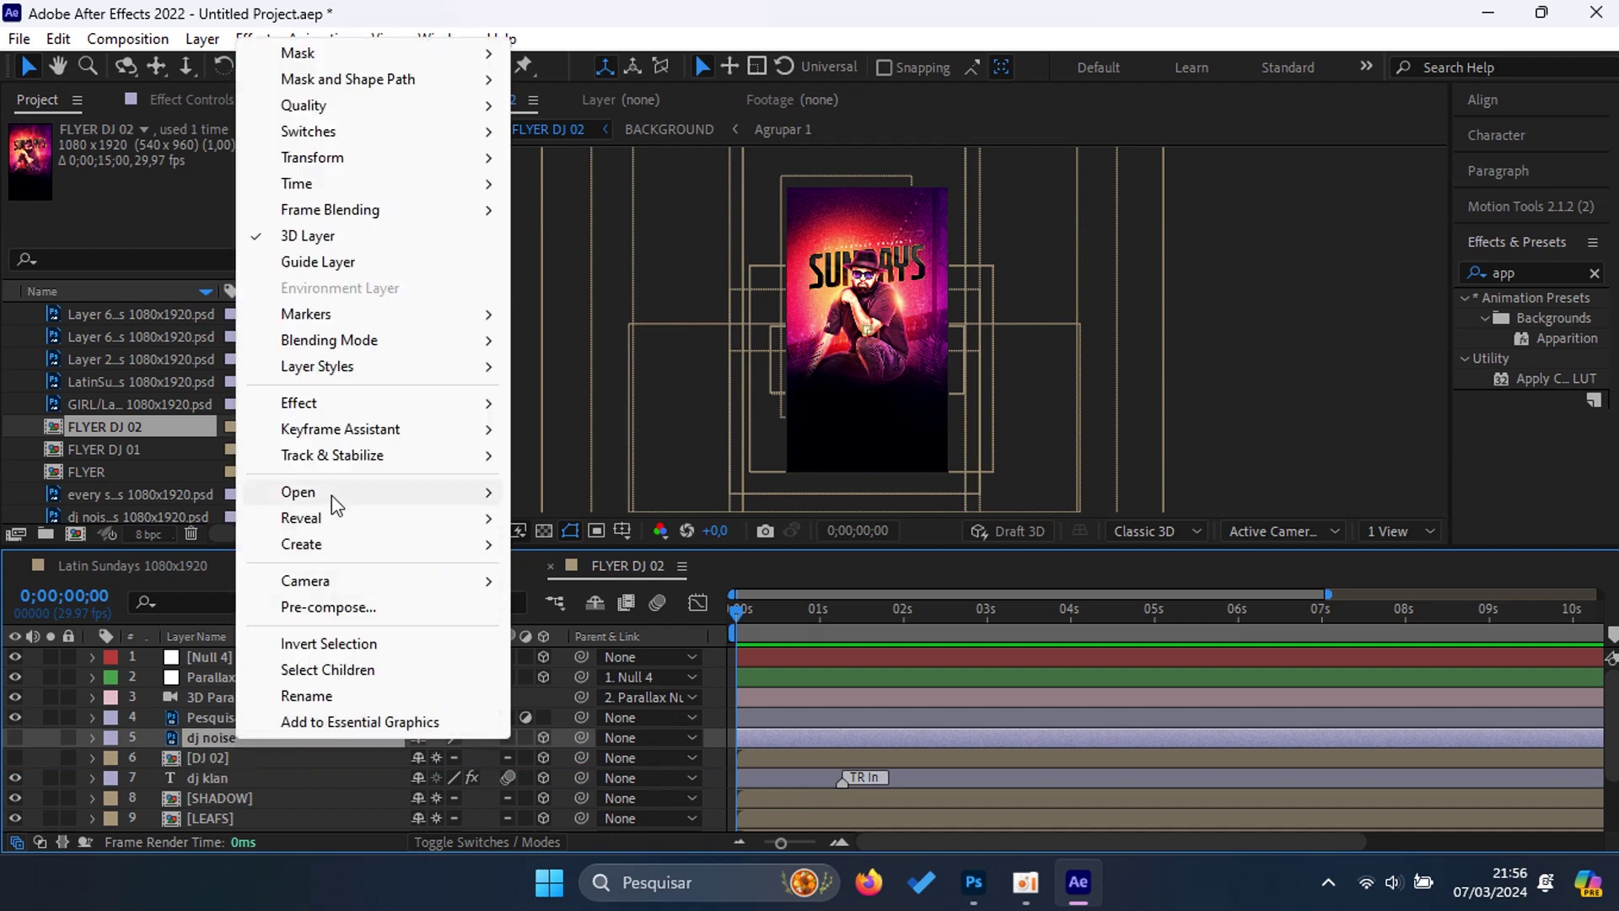
pyautogui.moveTo(325, 506)
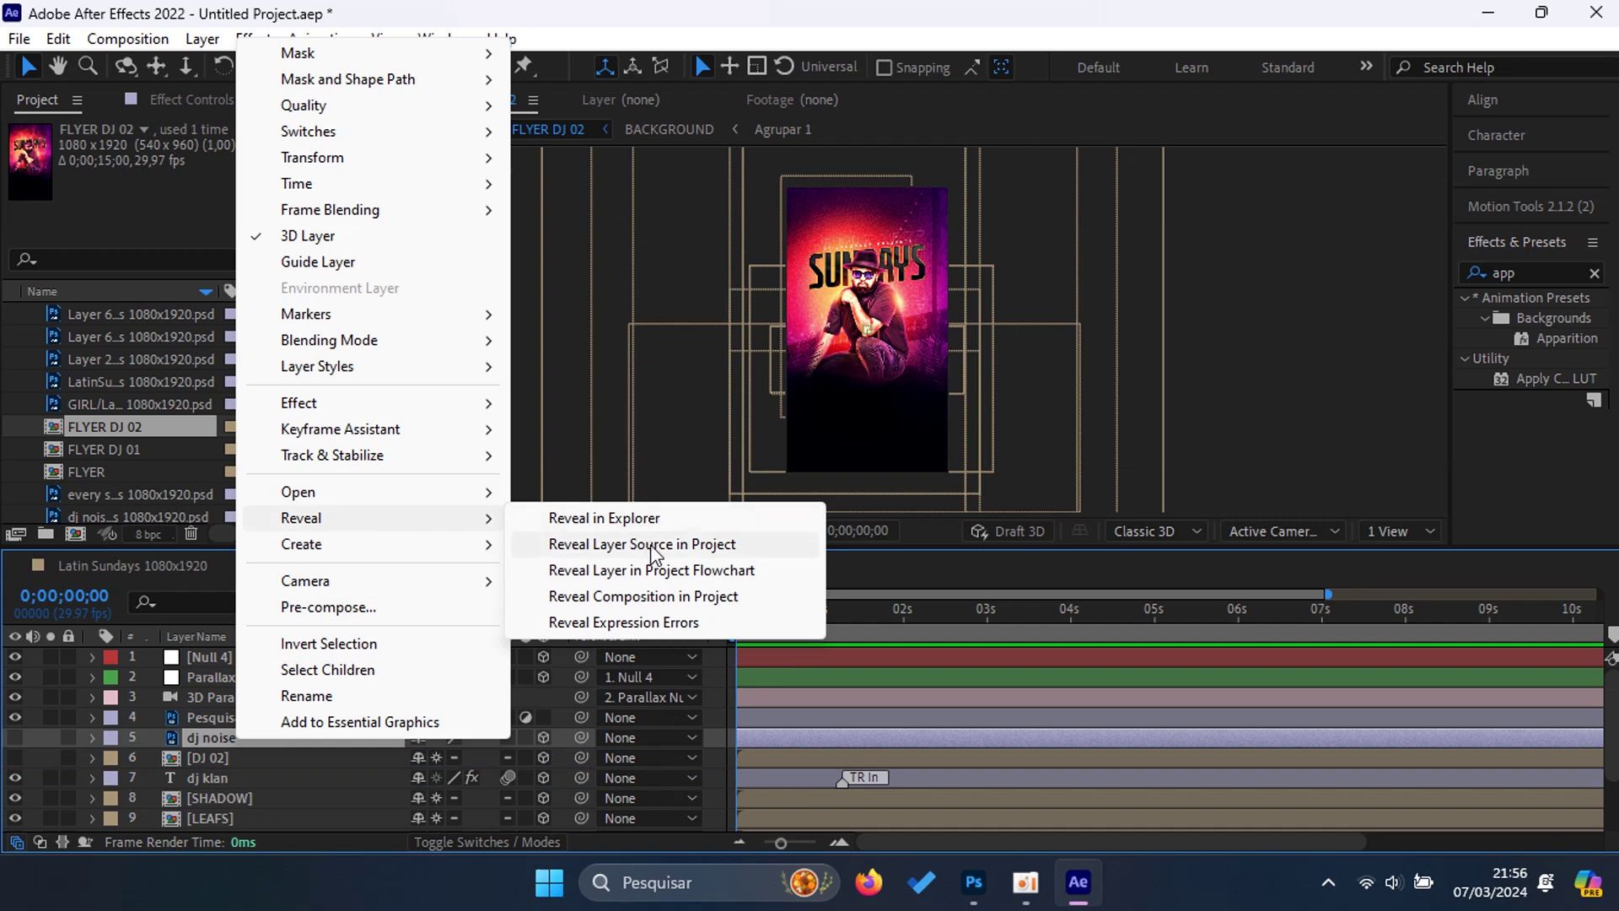
pyautogui.click(655, 544)
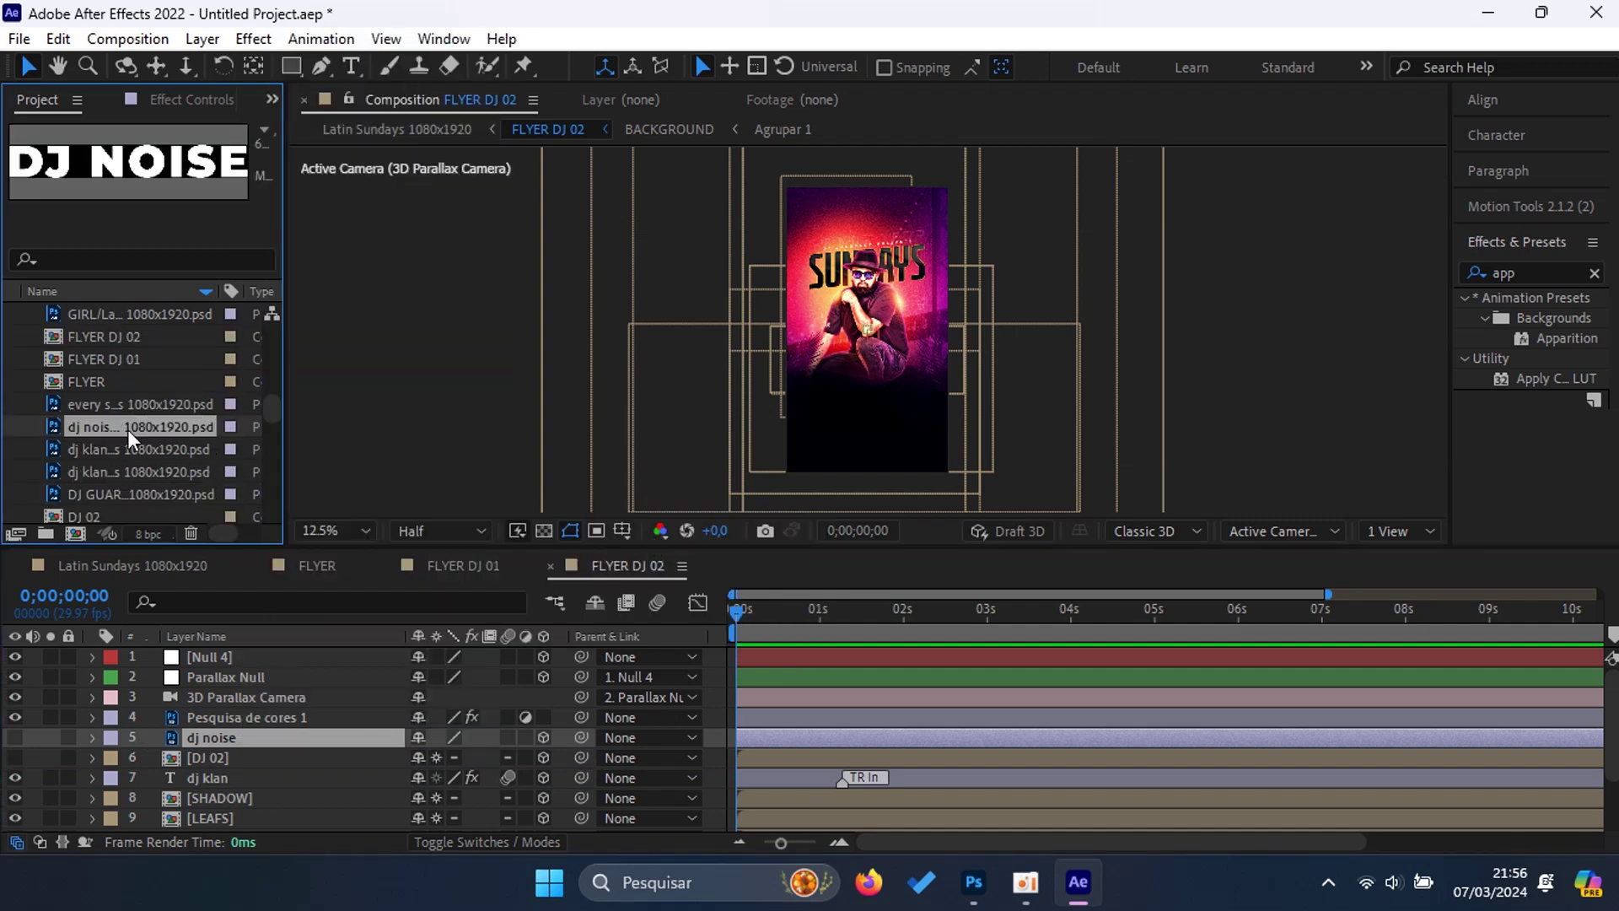
pyautogui.click(207, 778)
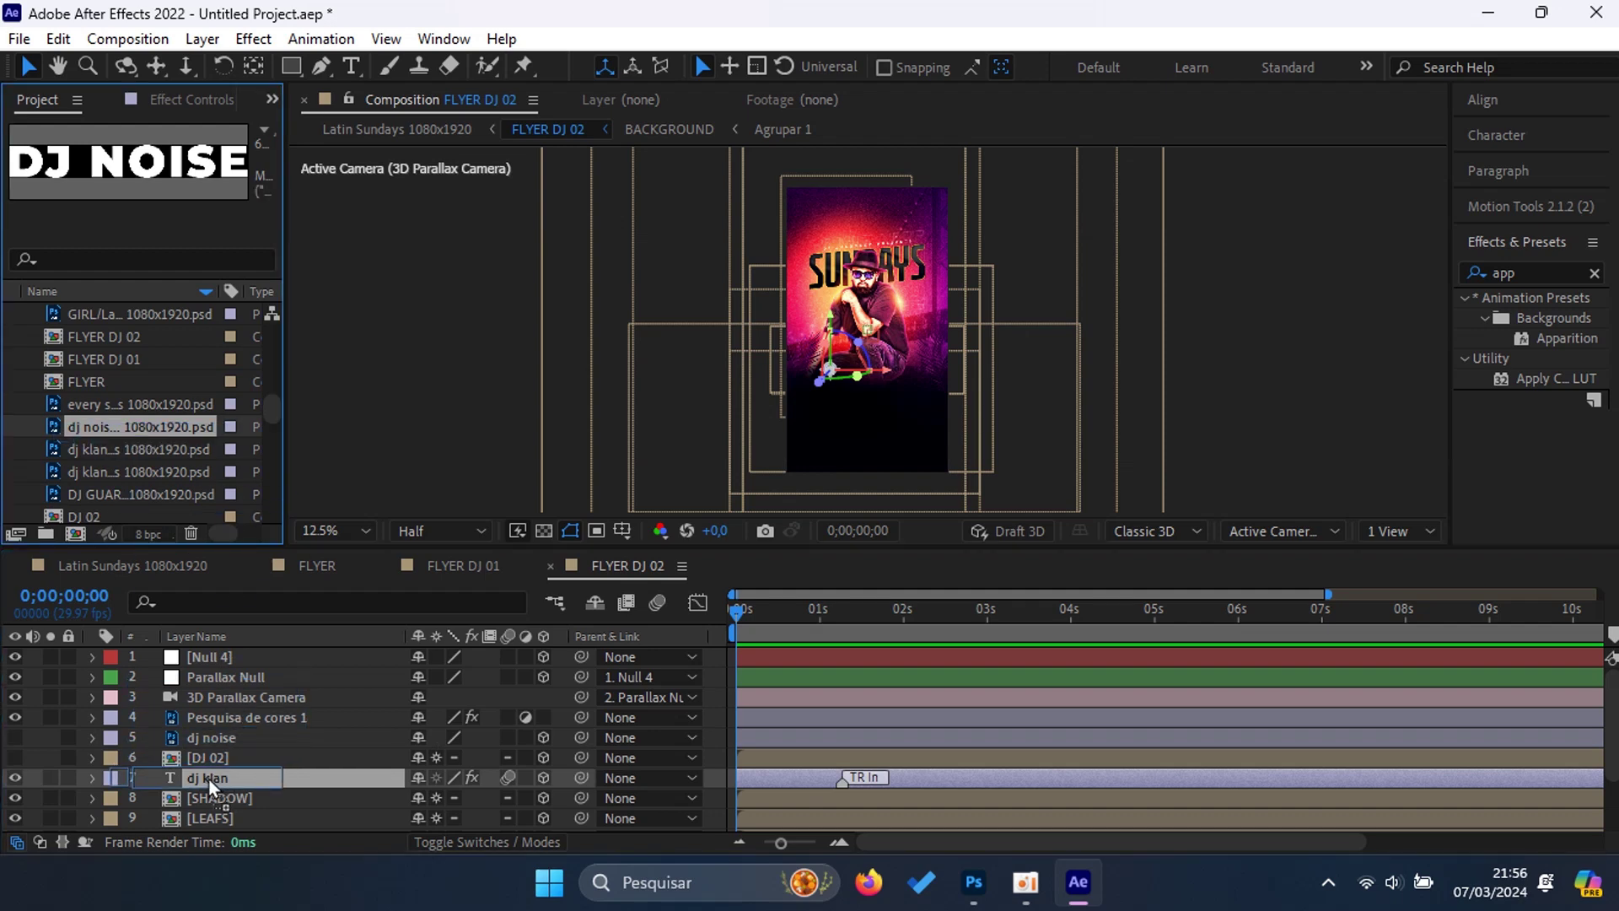
pyautogui.moveTo(135, 429); pyautogui.dragTo(312, 784)
pyautogui.click(959, 483)
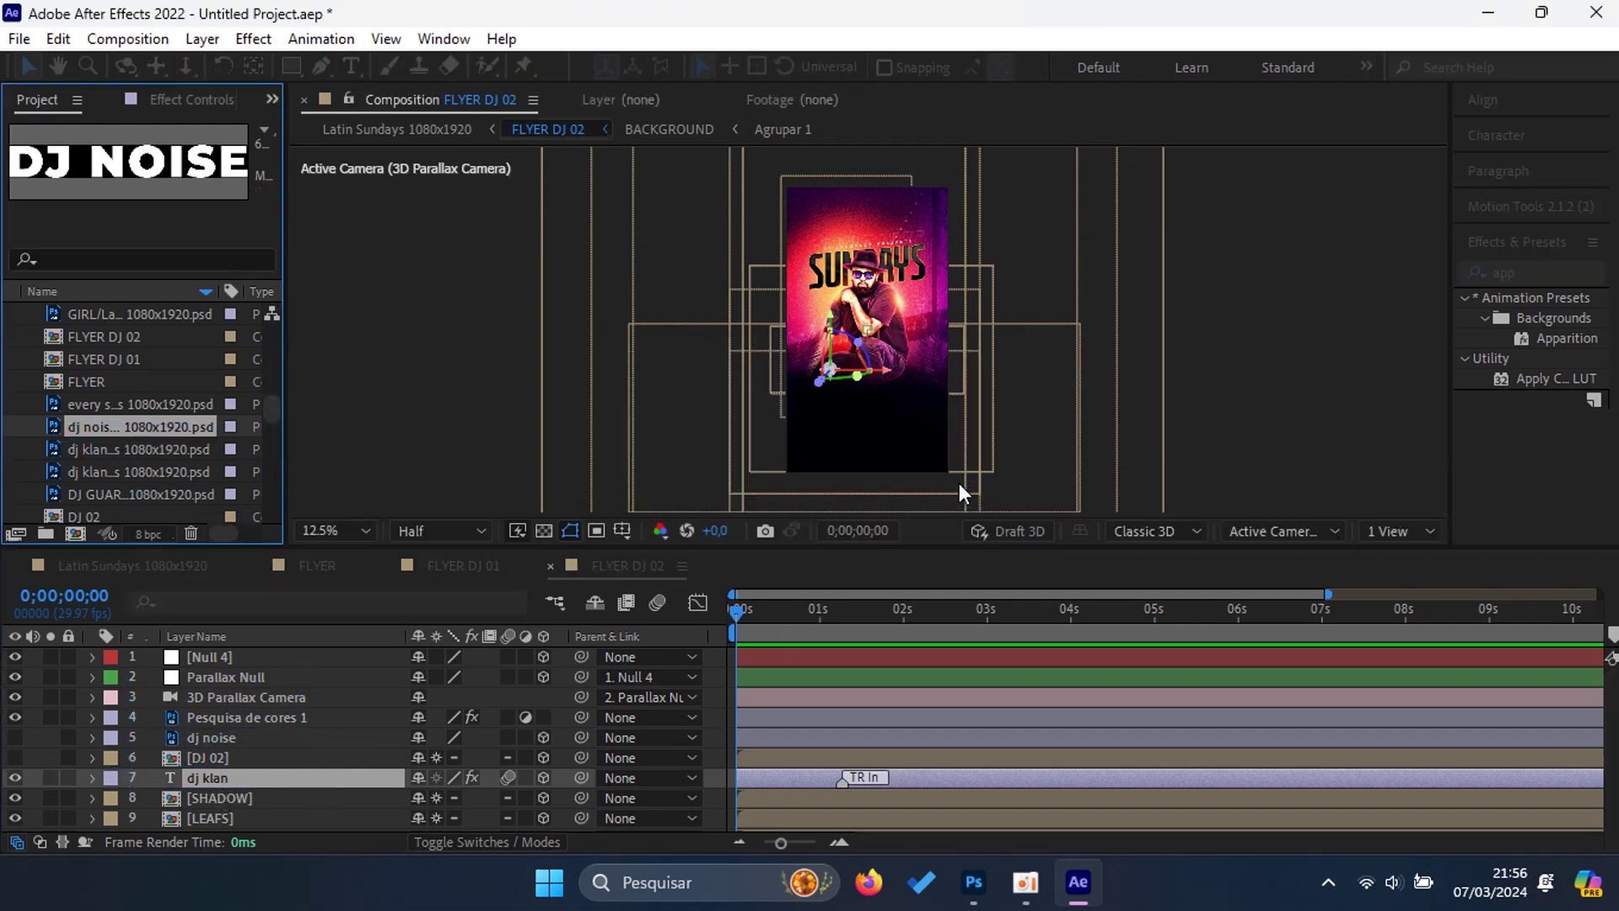
# Step: Convert the dj noise layer to editable text and select the dj klan title layer
pyautogui.rightClick(231, 737)
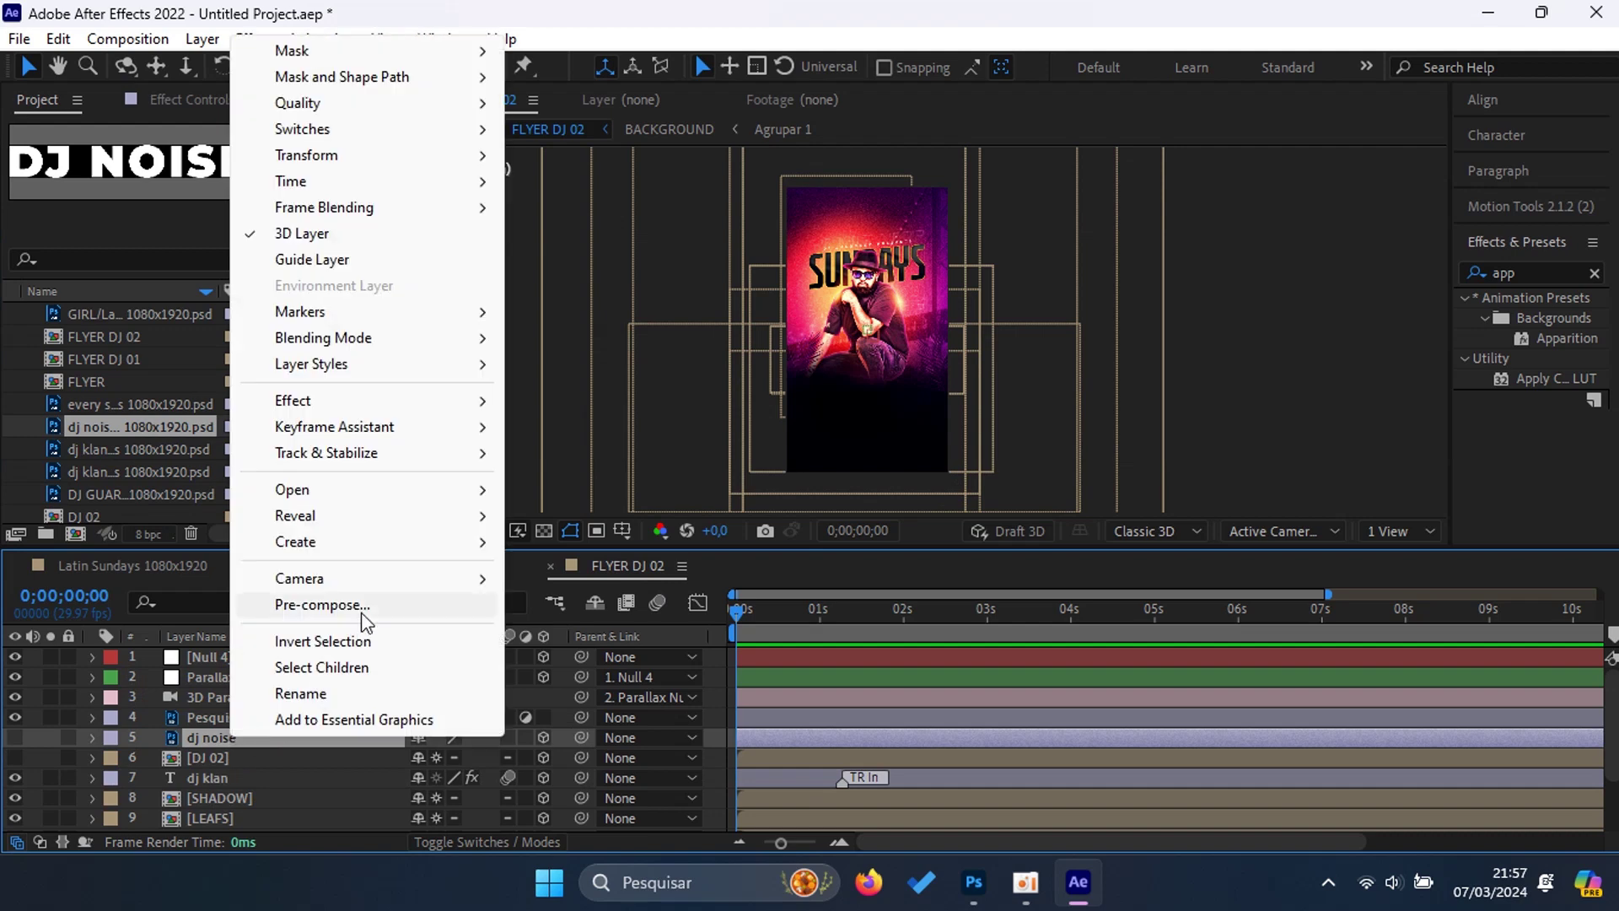
pyautogui.moveTo(354, 543)
pyautogui.click(590, 542)
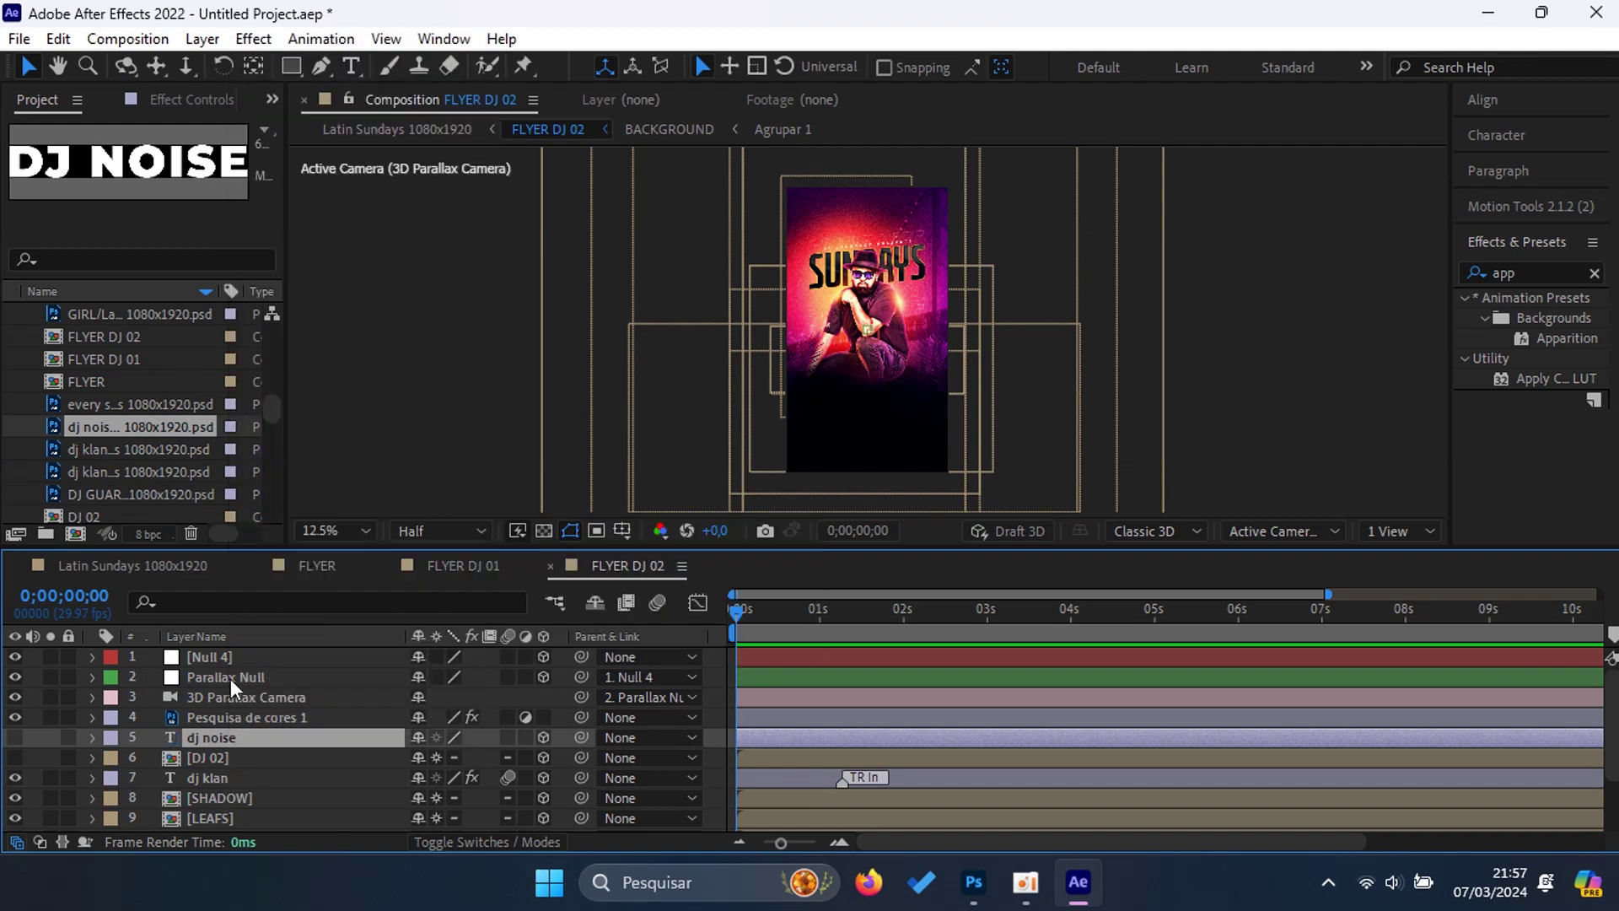
pyautogui.click(131, 447)
pyautogui.rightClick(123, 427)
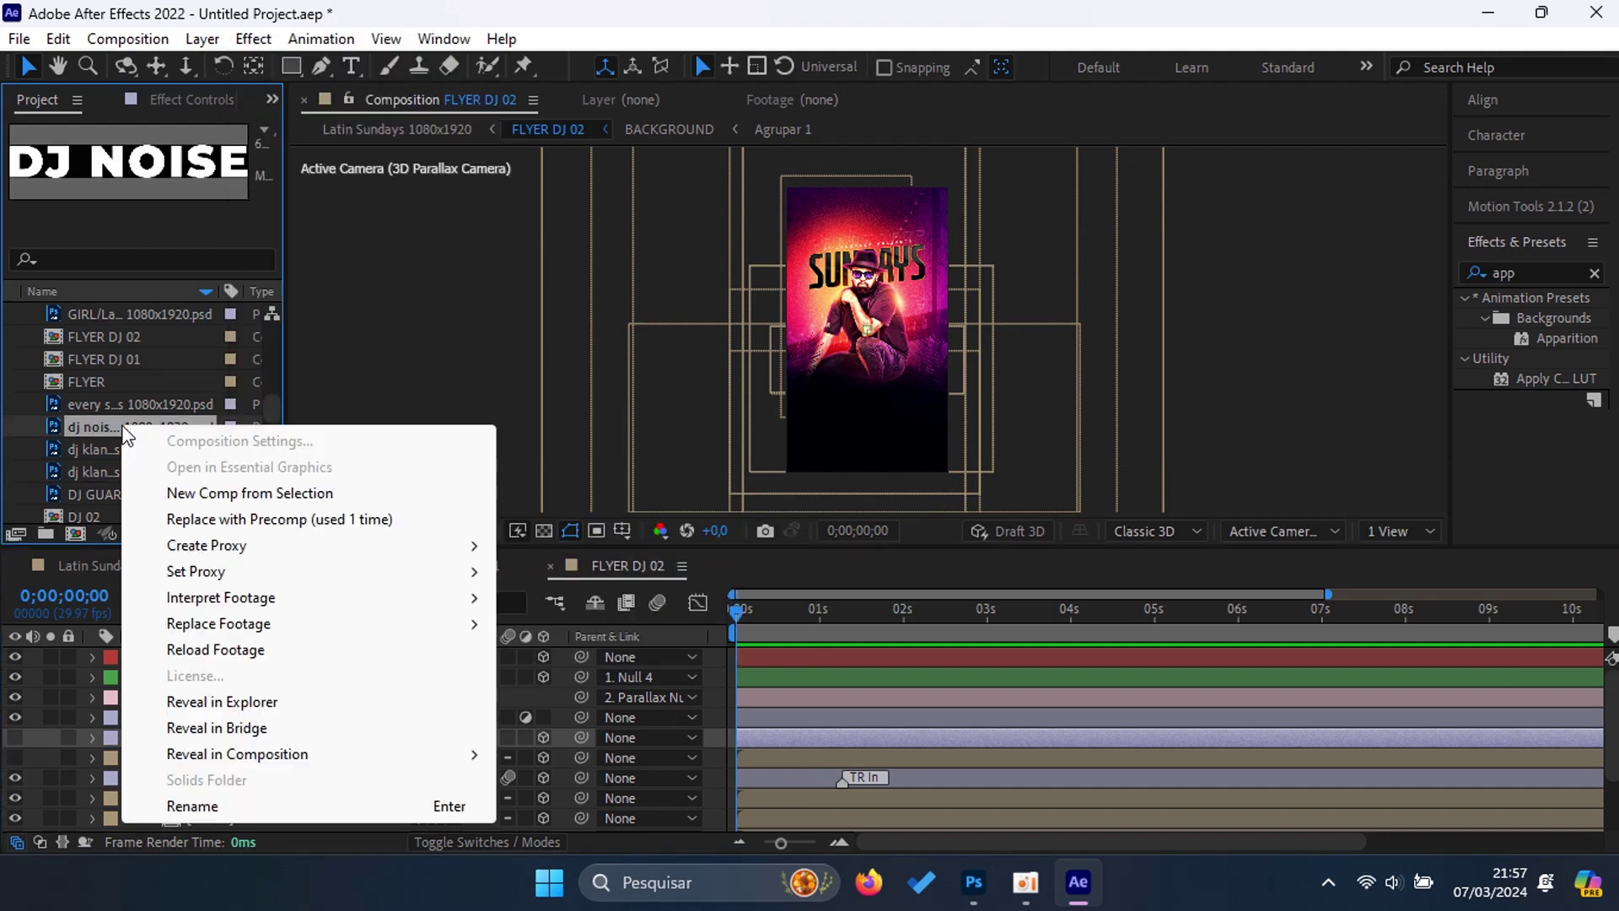
pyautogui.click(116, 432)
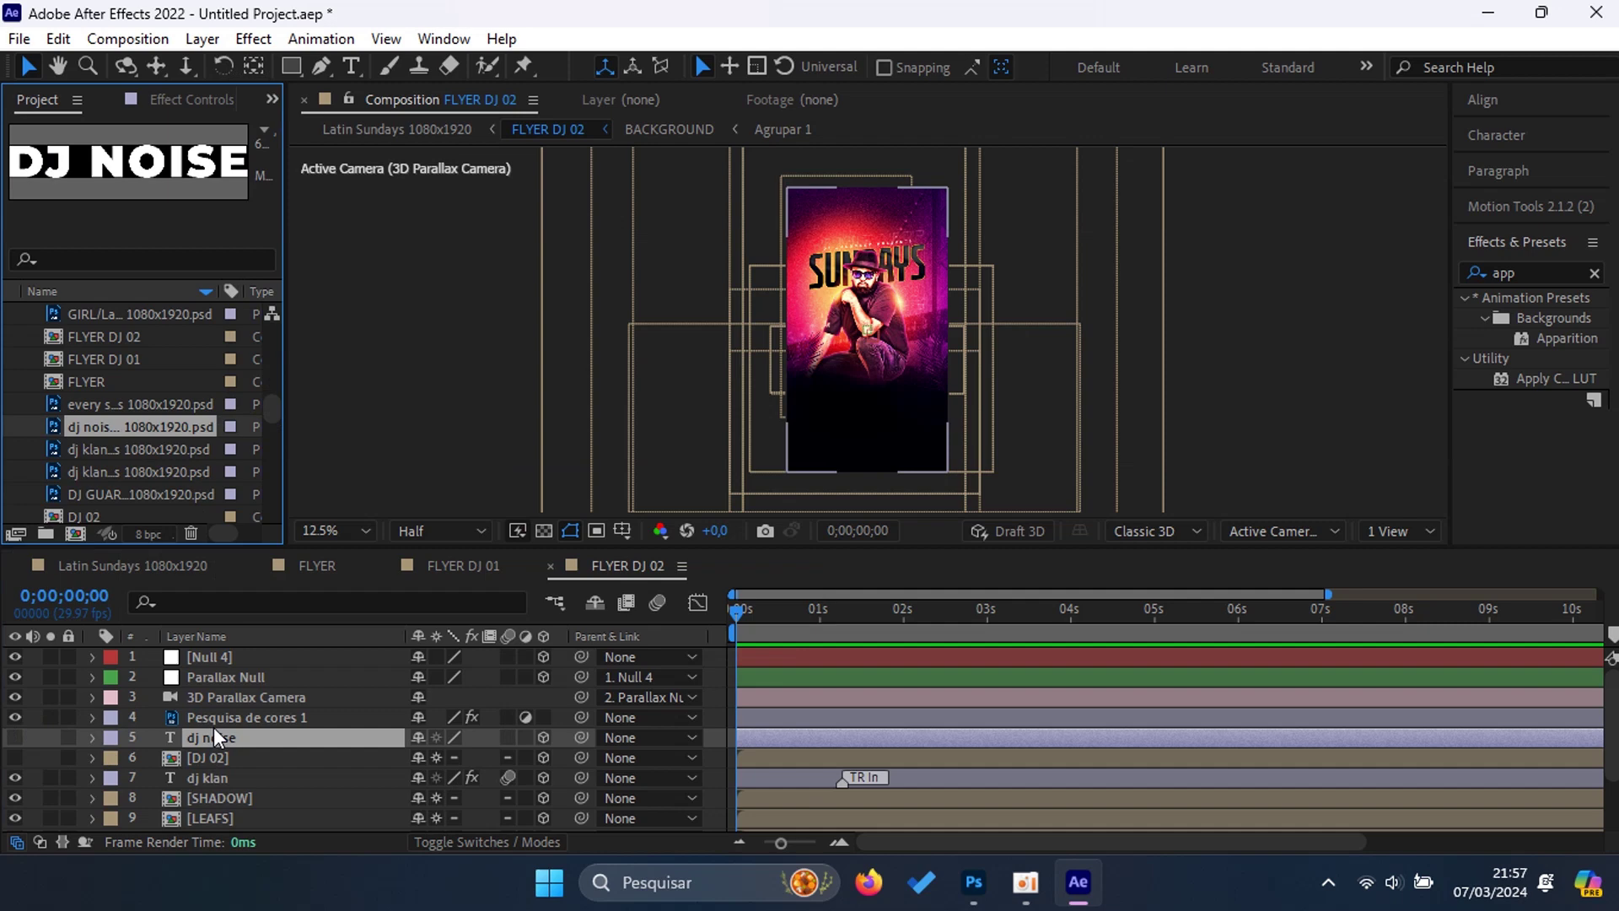
pyautogui.click(216, 781)
pyautogui.click(853, 609)
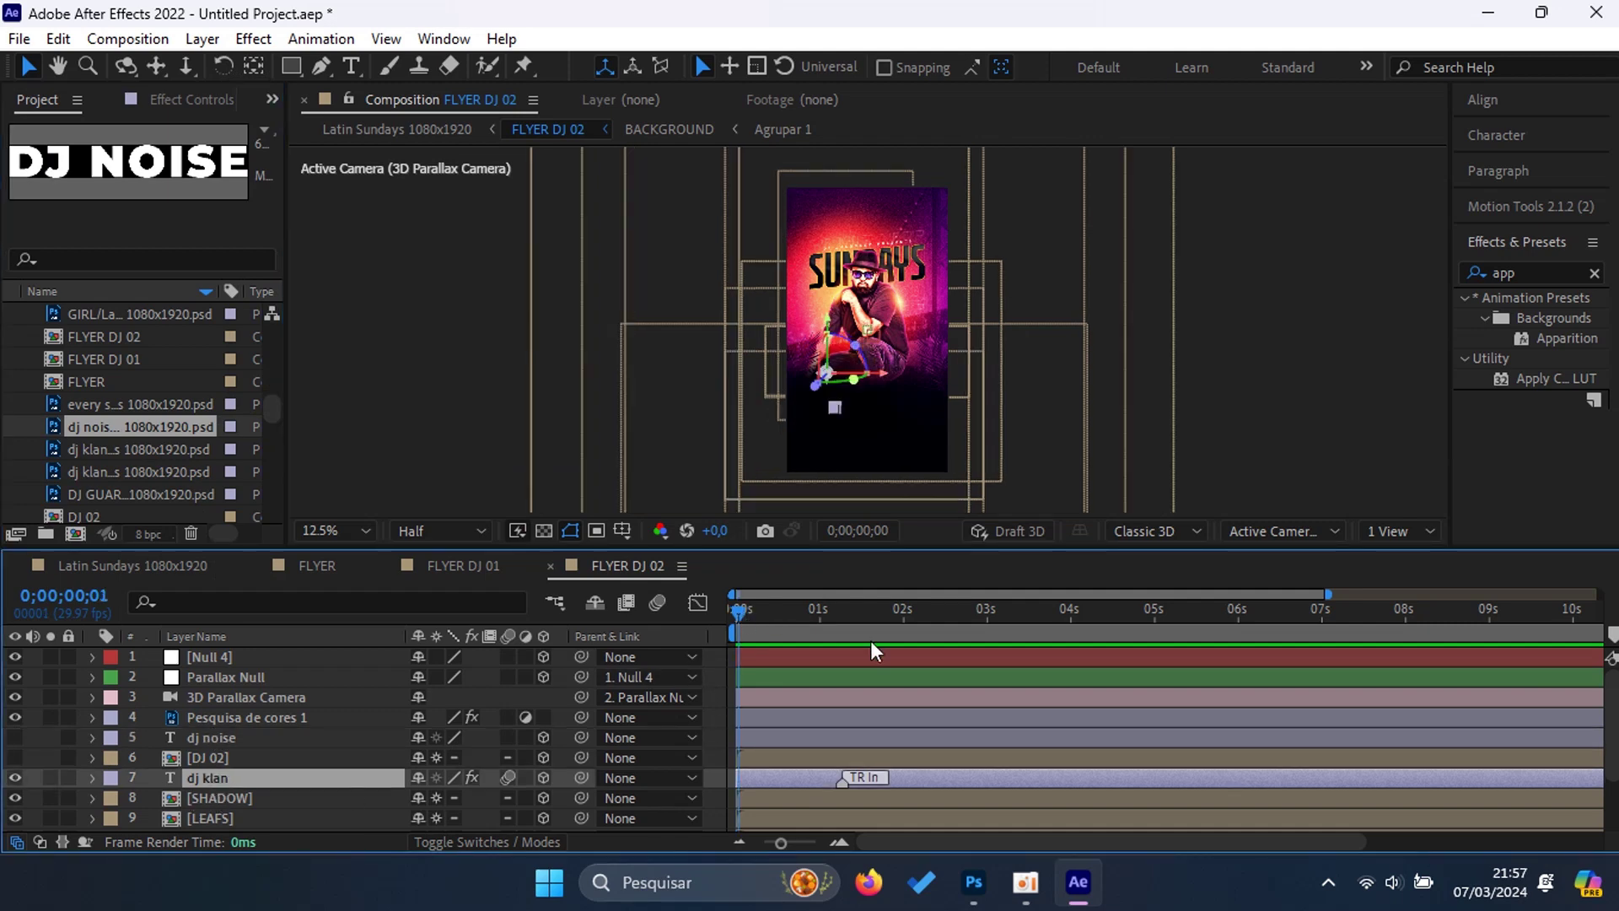
# Step: At 0;00;00;29, change the title text from DJ KLAN to DJ NOISE
pyautogui.moveTo(846, 649); pyautogui.dragTo(817, 655)
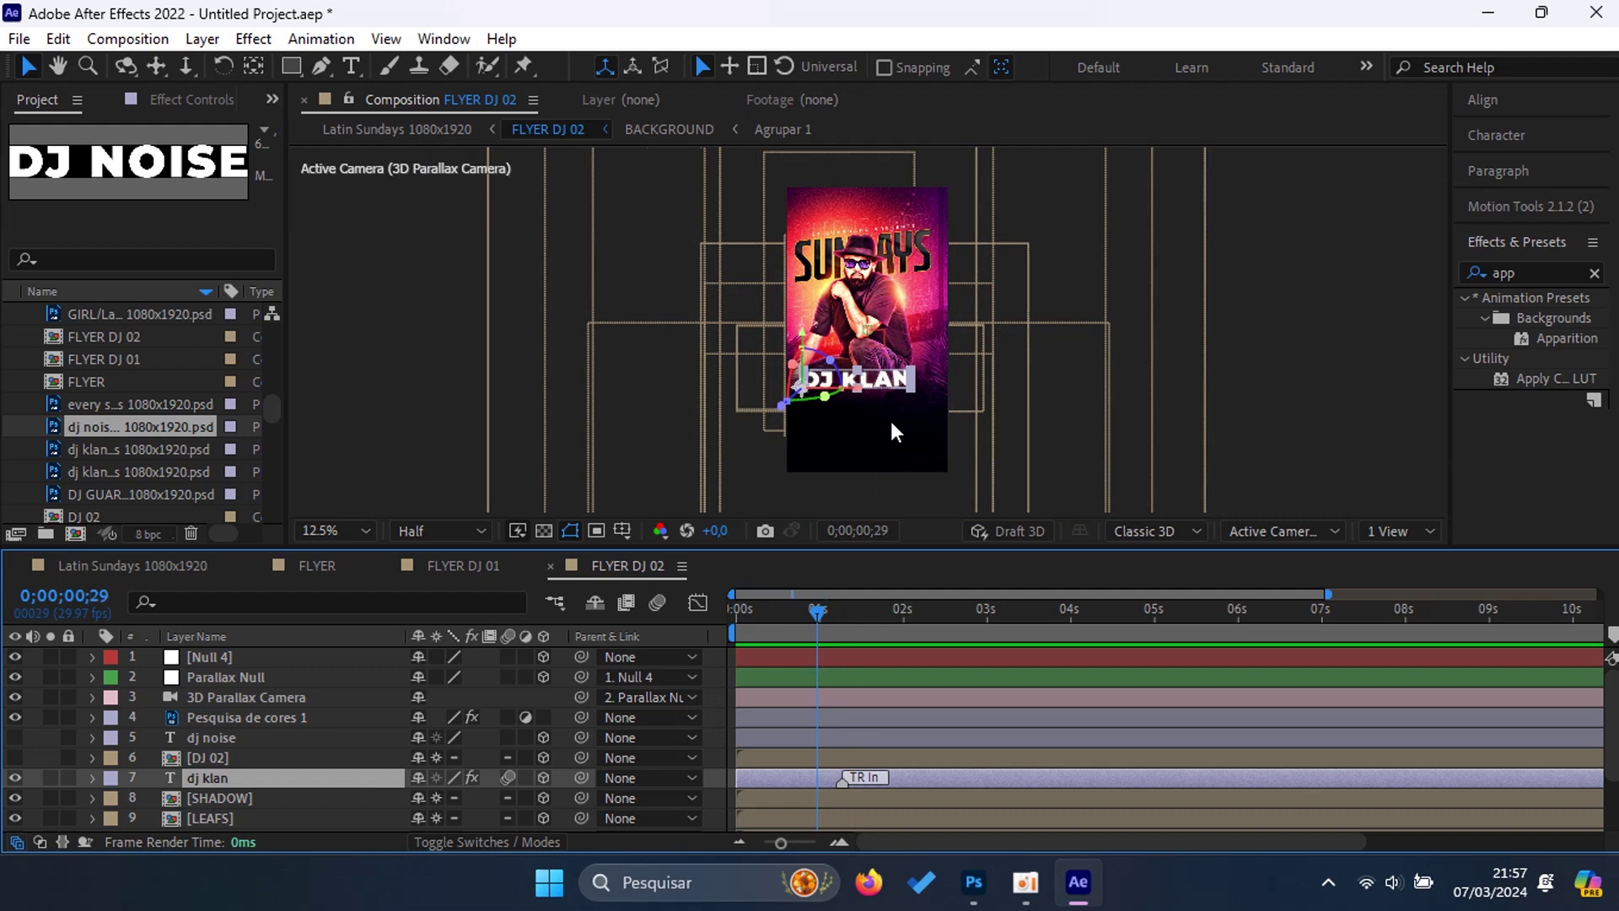
pyautogui.doubleClick(891, 386)
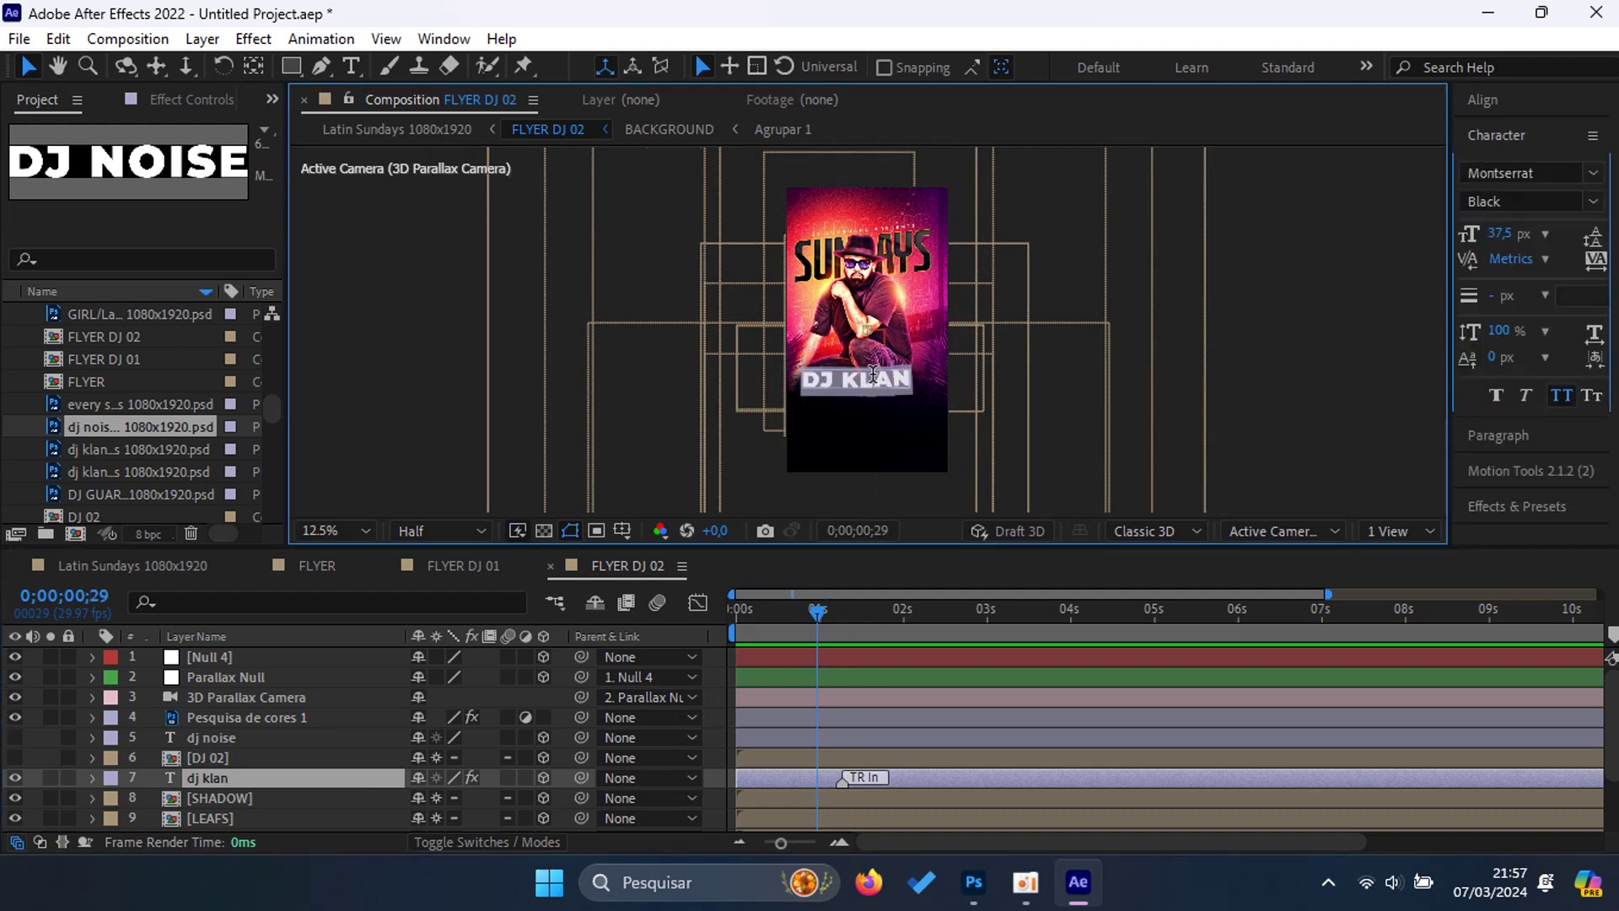
pyautogui.moveTo(842, 380); pyautogui.dragTo(948, 383)
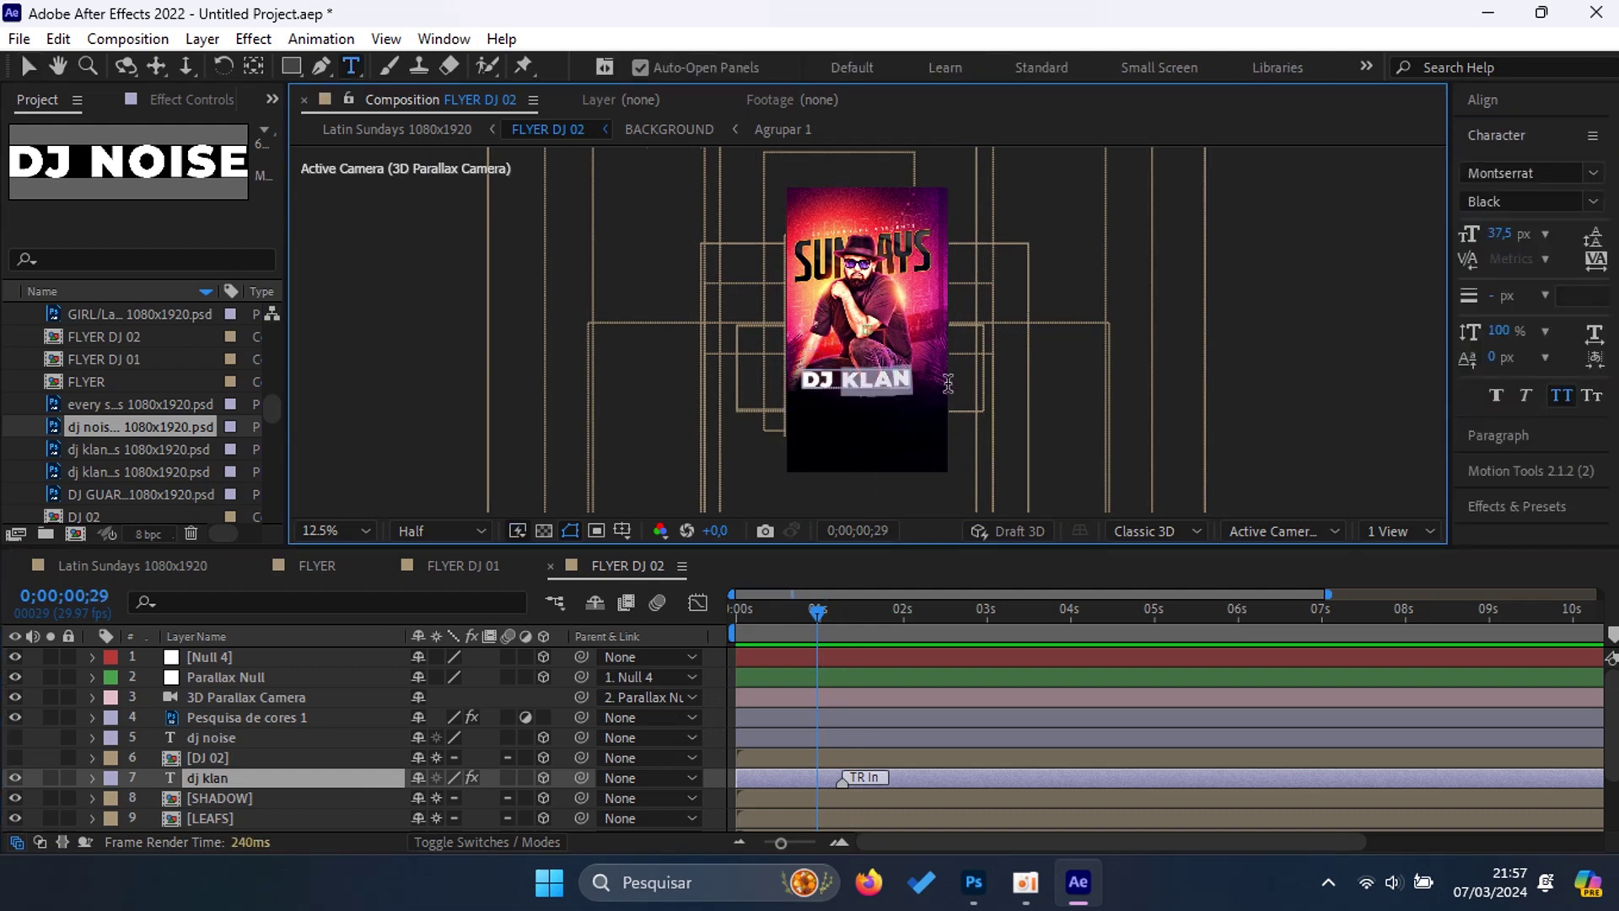
pyautogui.write('noise')
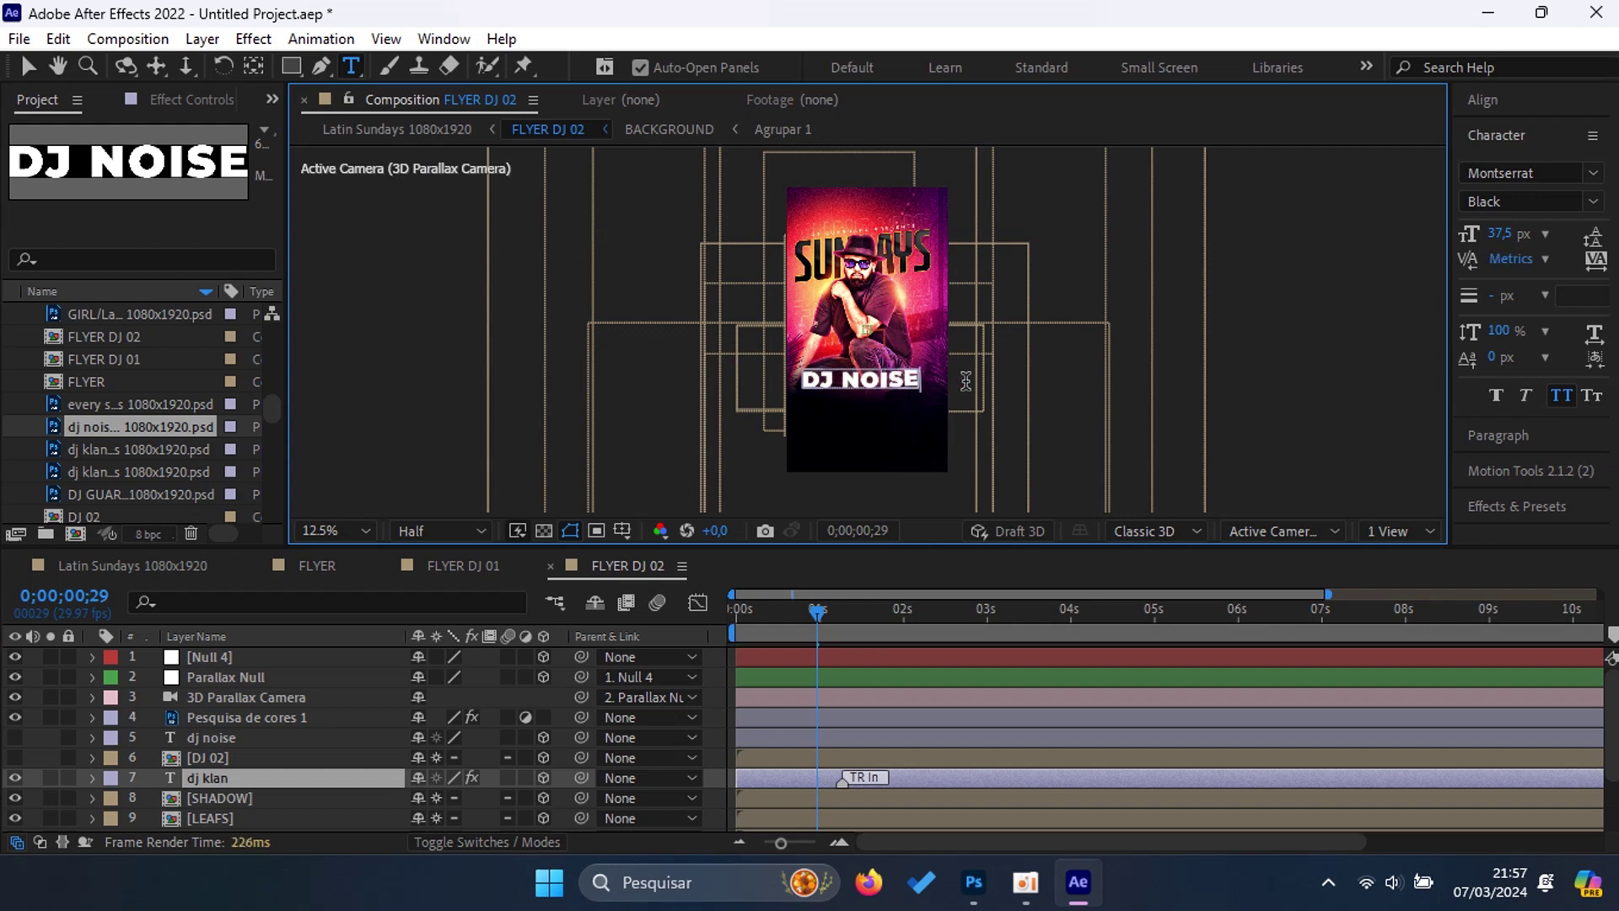
pyautogui.click(28, 66)
# Step: Delete the separate dj noise layer
pyautogui.click(218, 737)
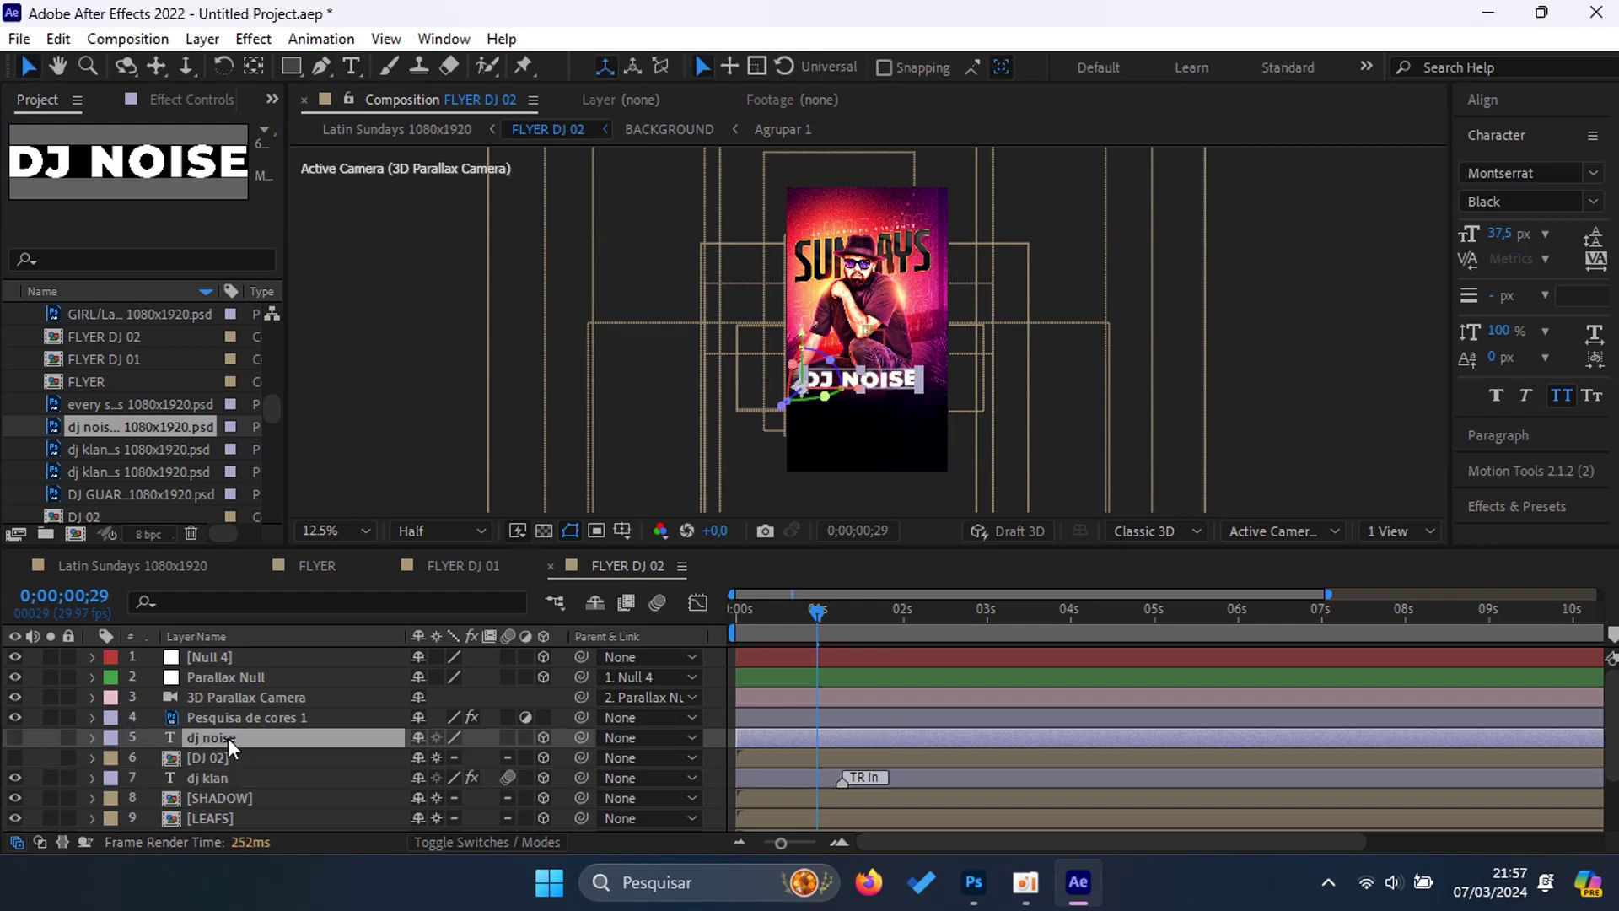
pyautogui.press('Delete')
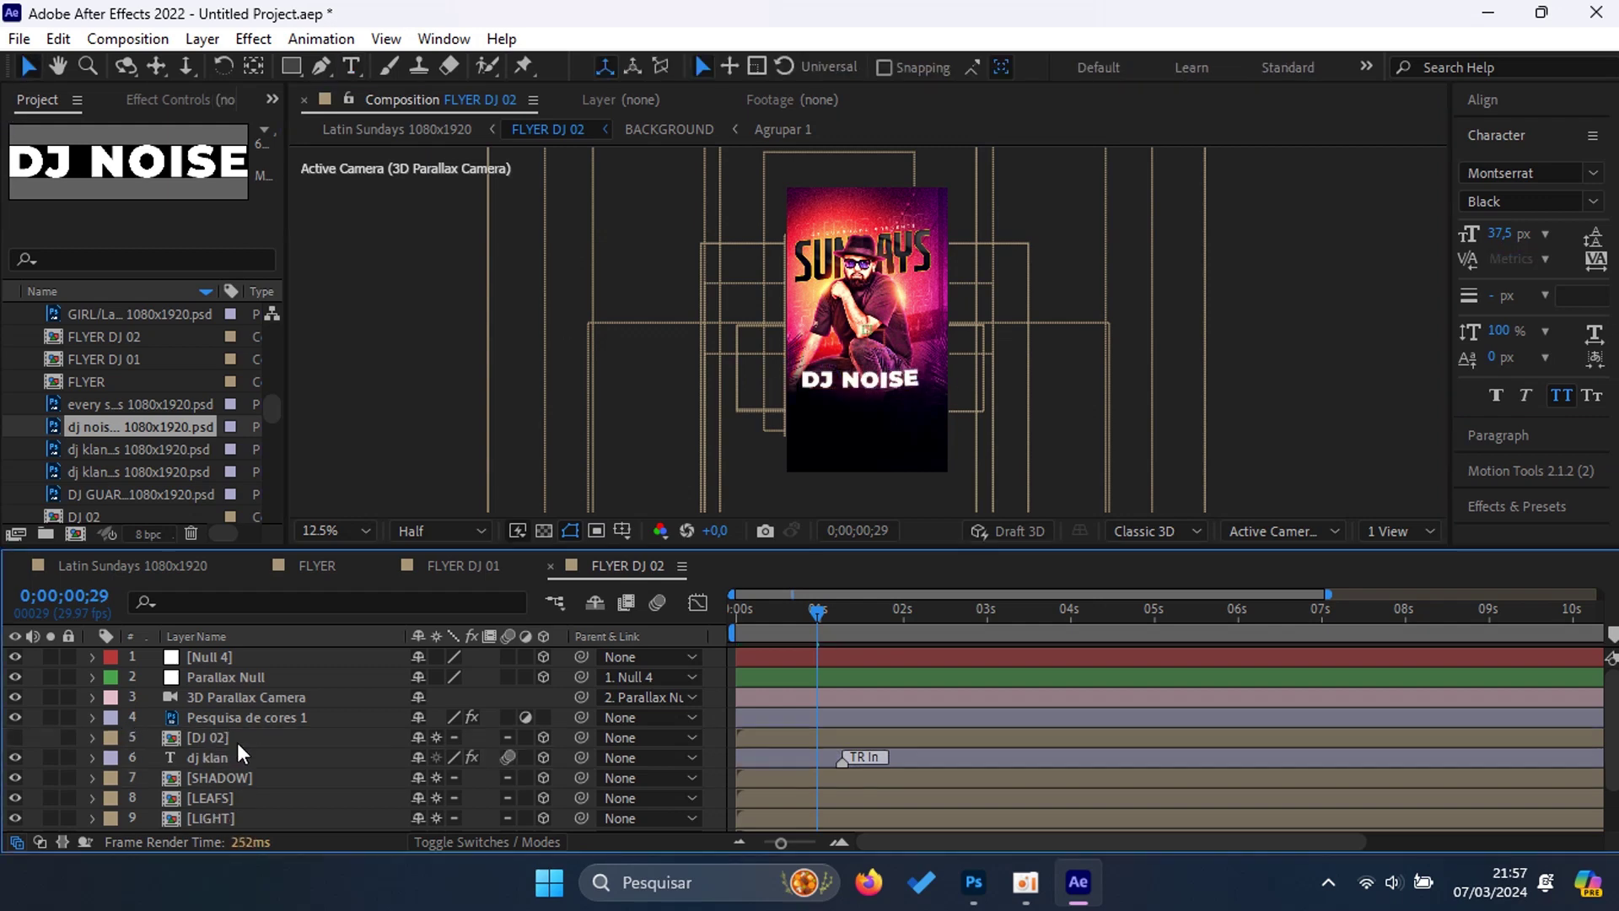
pyautogui.click(224, 756)
pyautogui.click(205, 742)
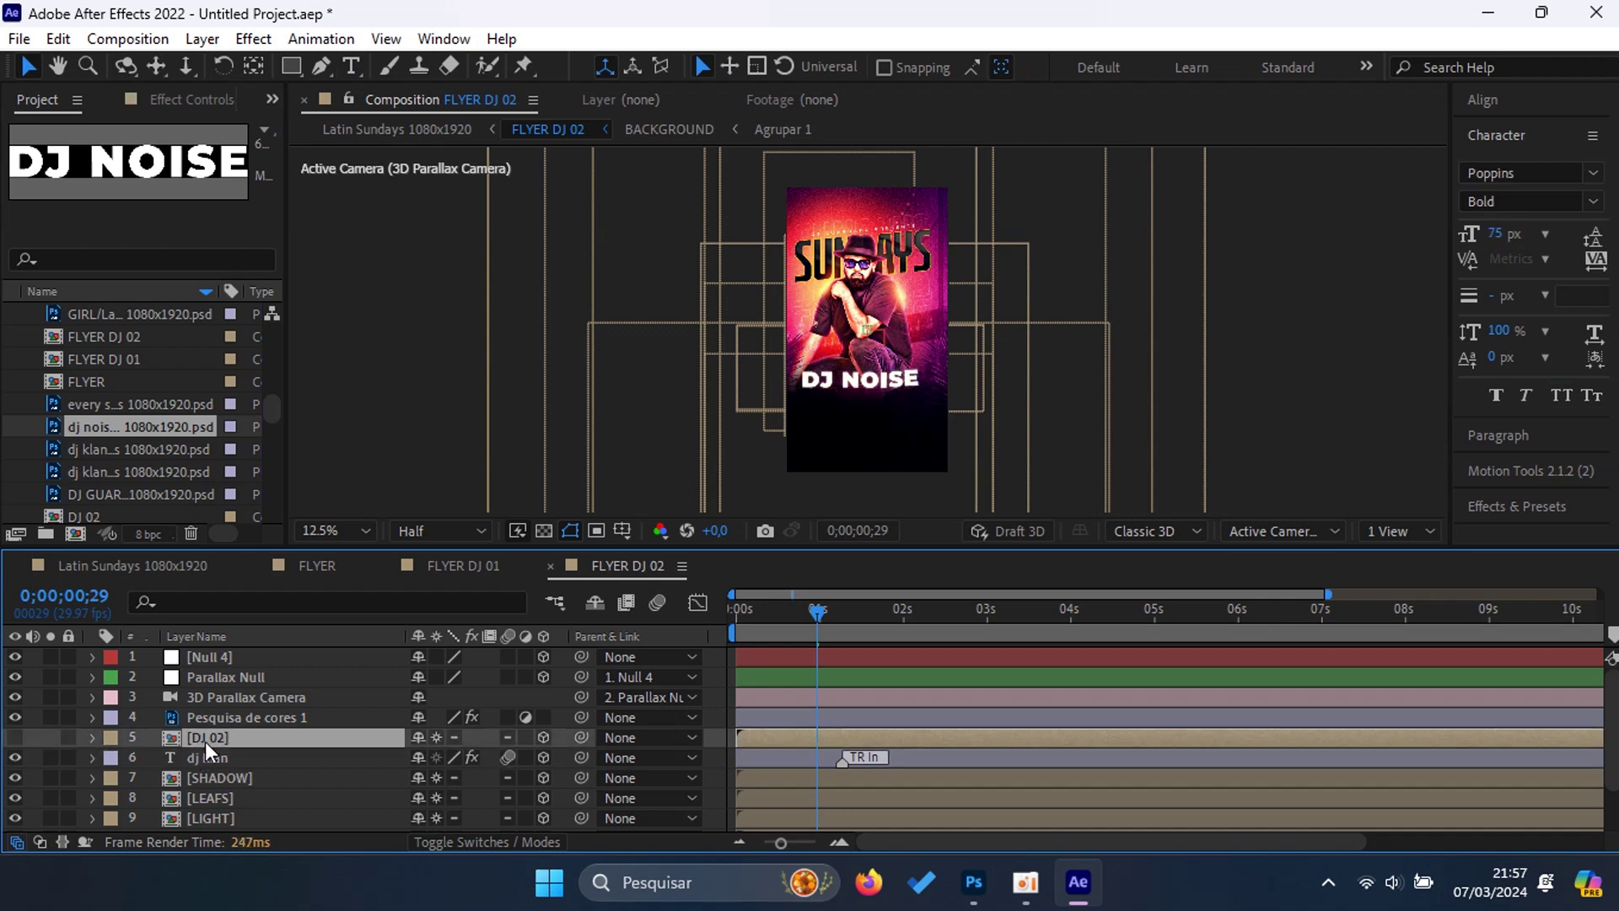
# Step: Replace the DJ 01 layer's source with the DJ 02 footage
pyautogui.click(16, 737)
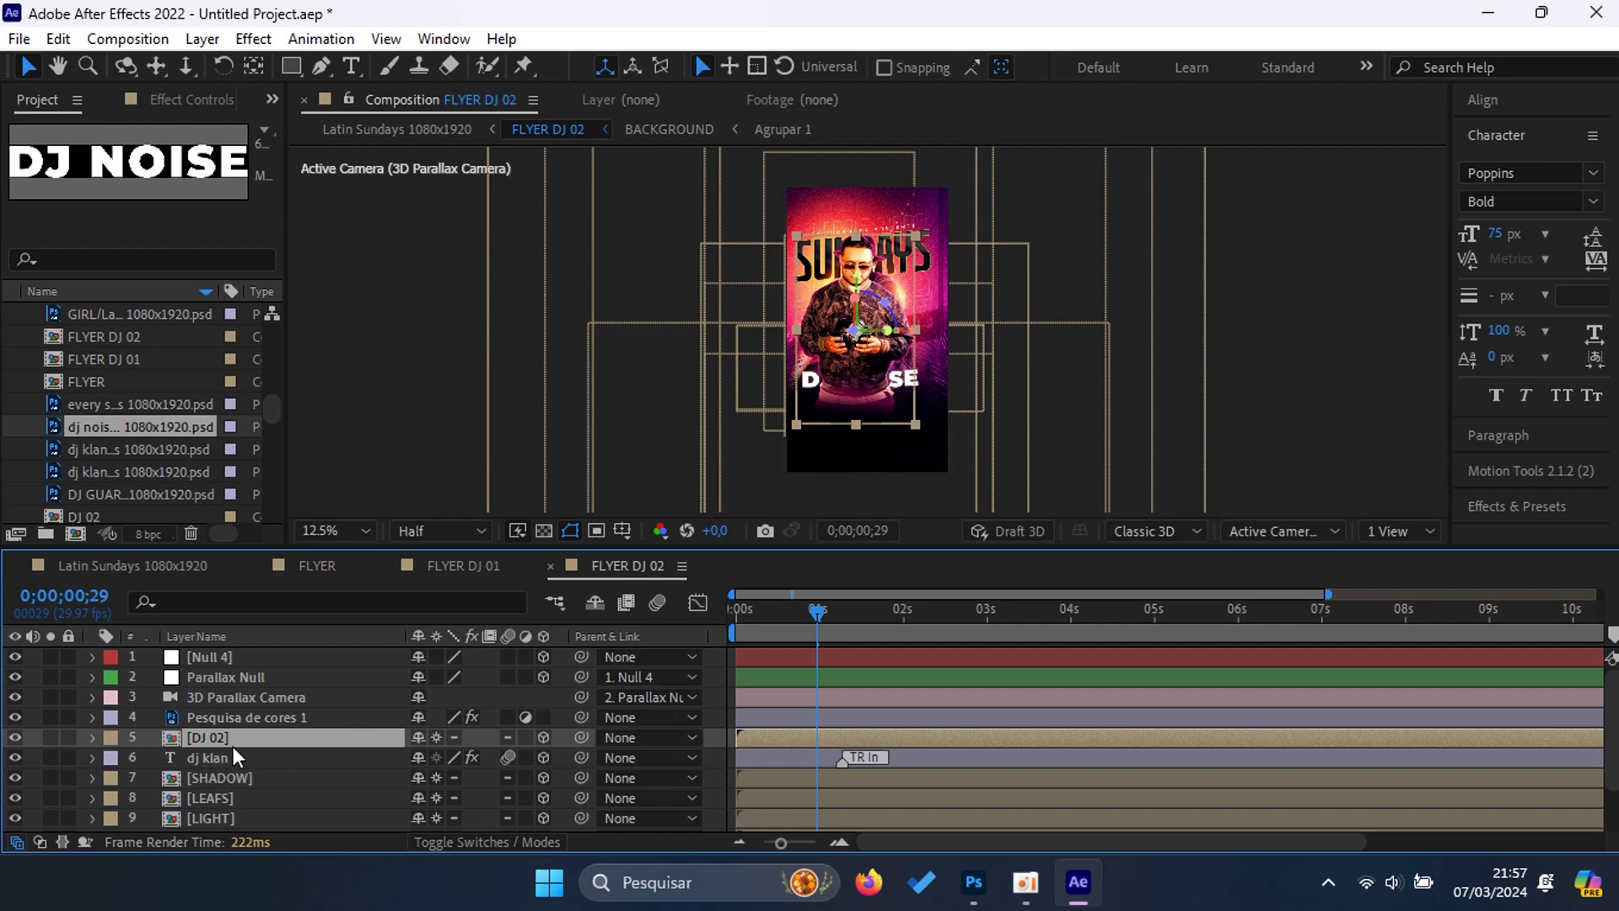
pyautogui.scroll(-2, 244, 755)
pyautogui.scroll(-1, 256, 737)
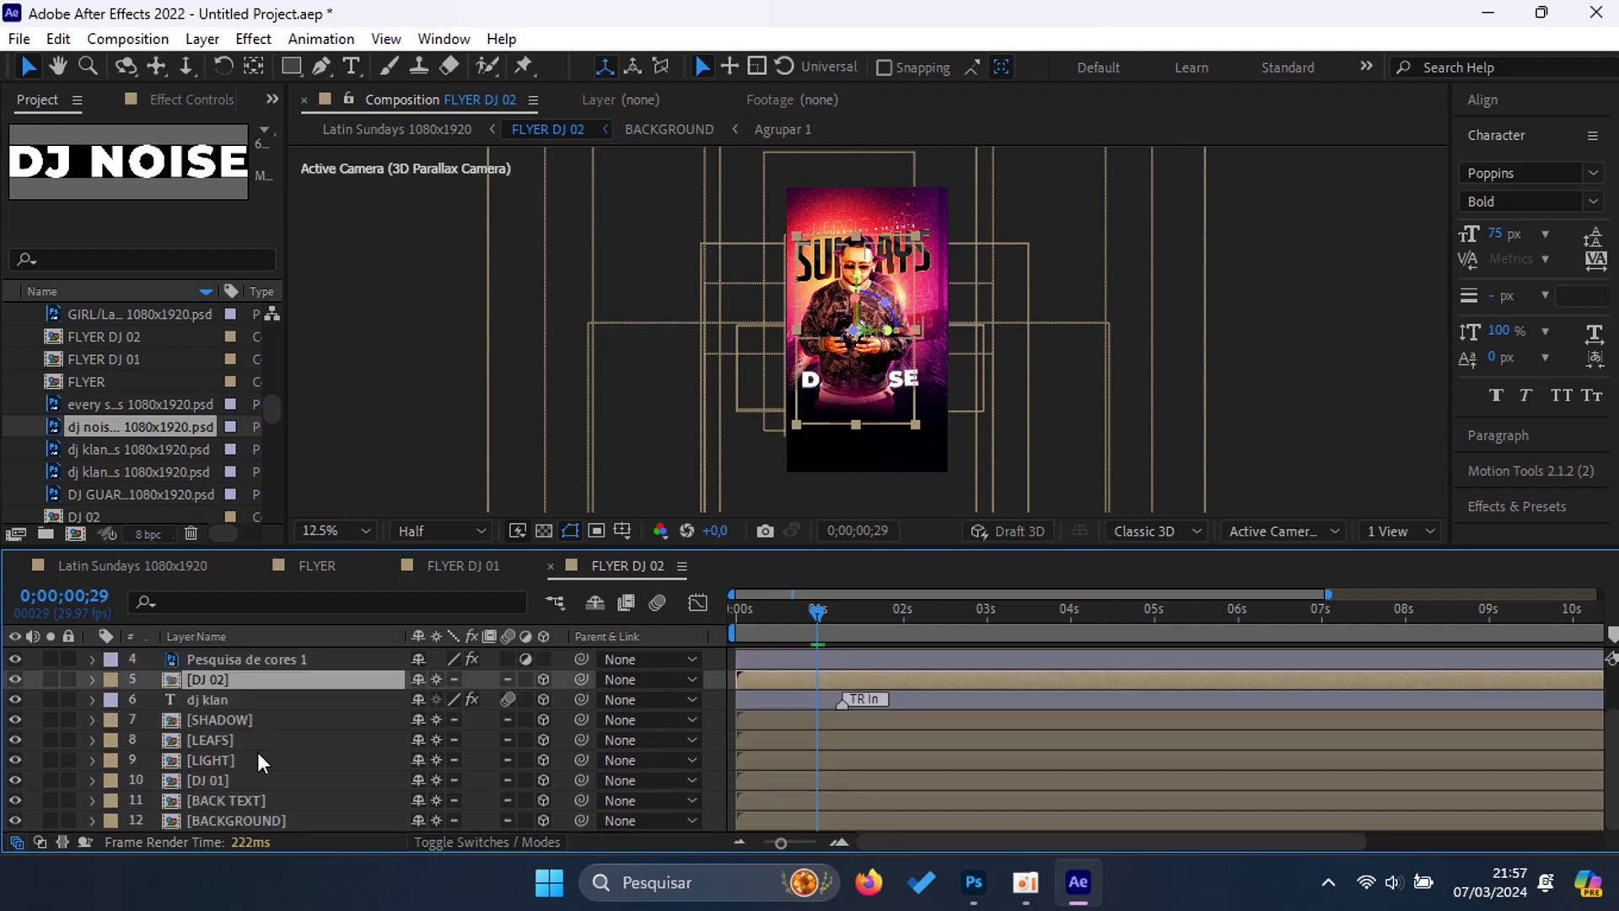
pyautogui.scroll(1, 256, 751)
pyautogui.rightClick(239, 737)
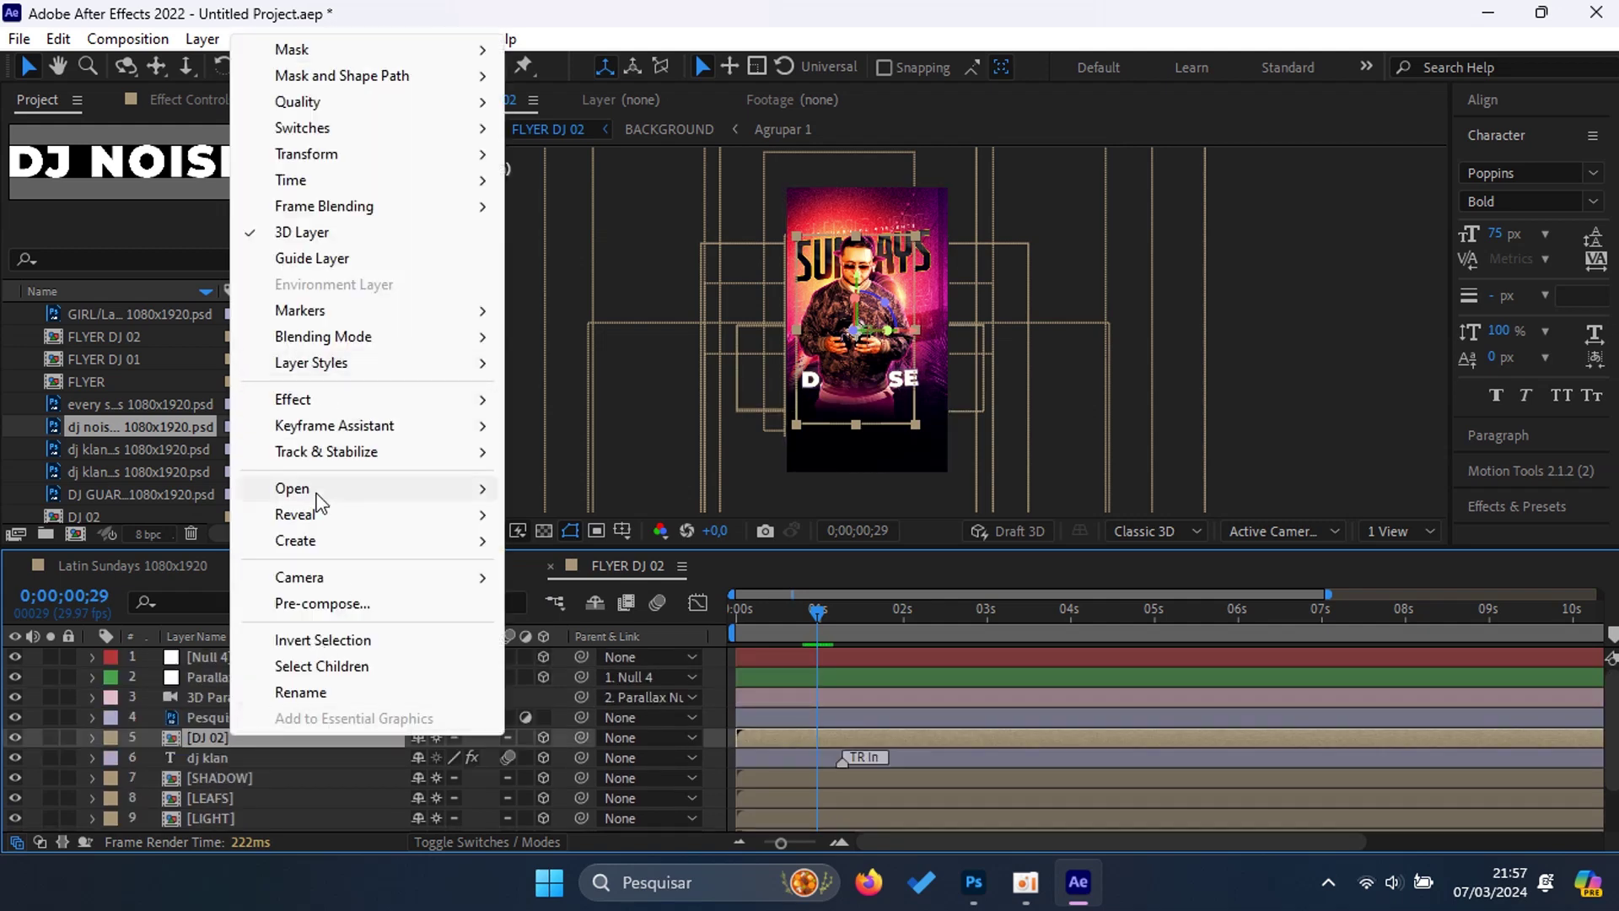
pyautogui.moveTo(408, 516)
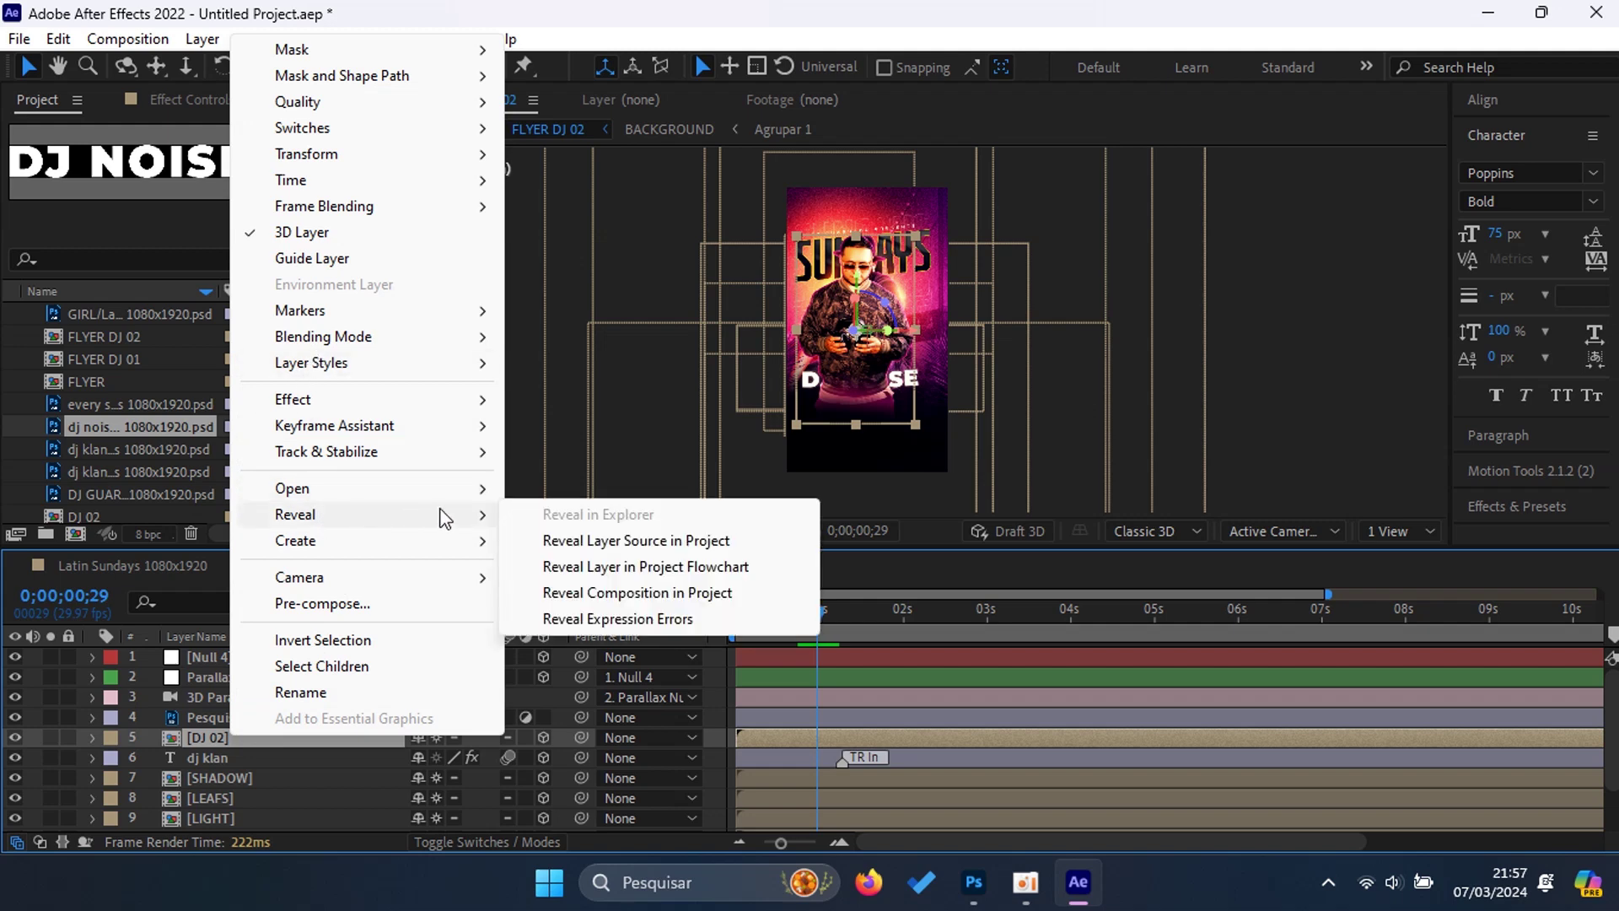
pyautogui.click(602, 540)
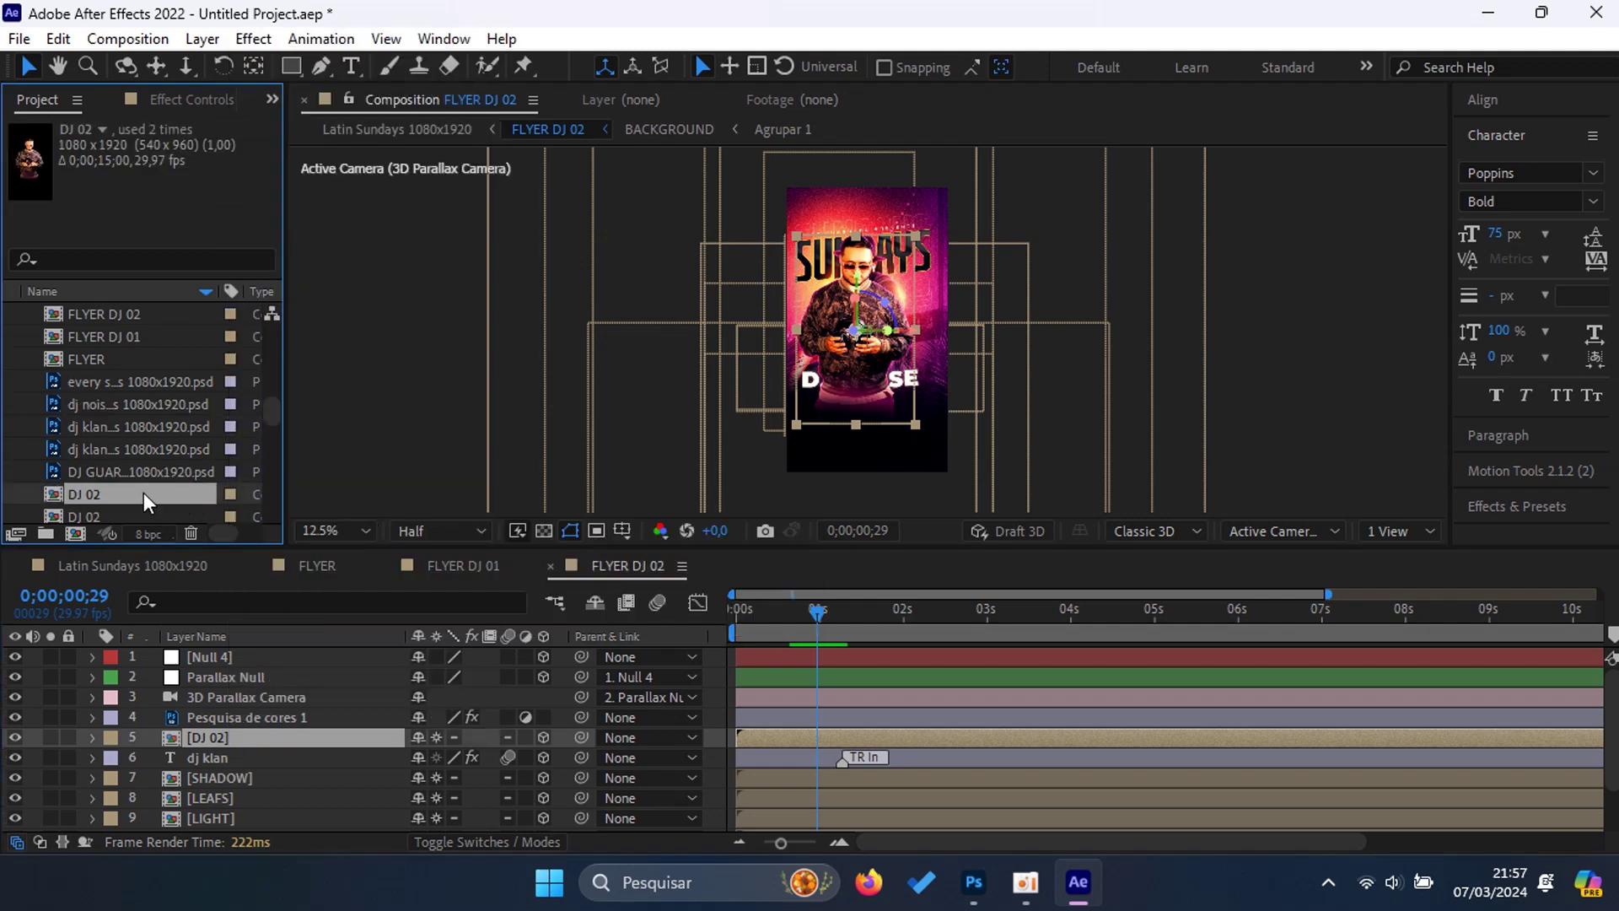
pyautogui.scroll(-2, 246, 780)
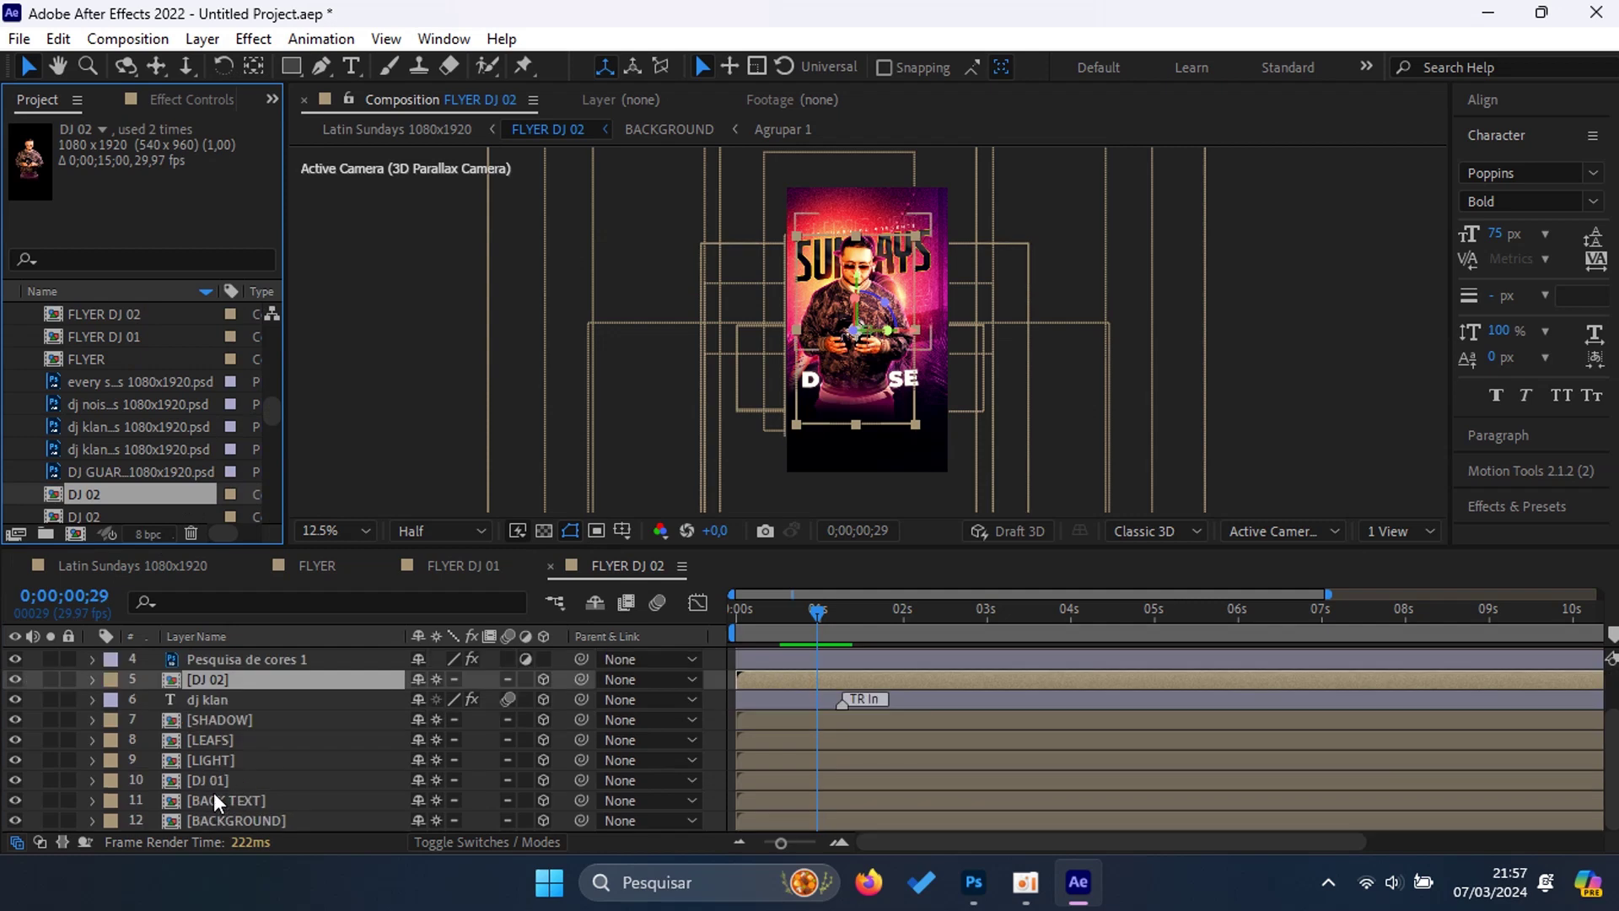
pyautogui.click(219, 779)
pyautogui.moveTo(104, 500); pyautogui.dragTo(209, 783)
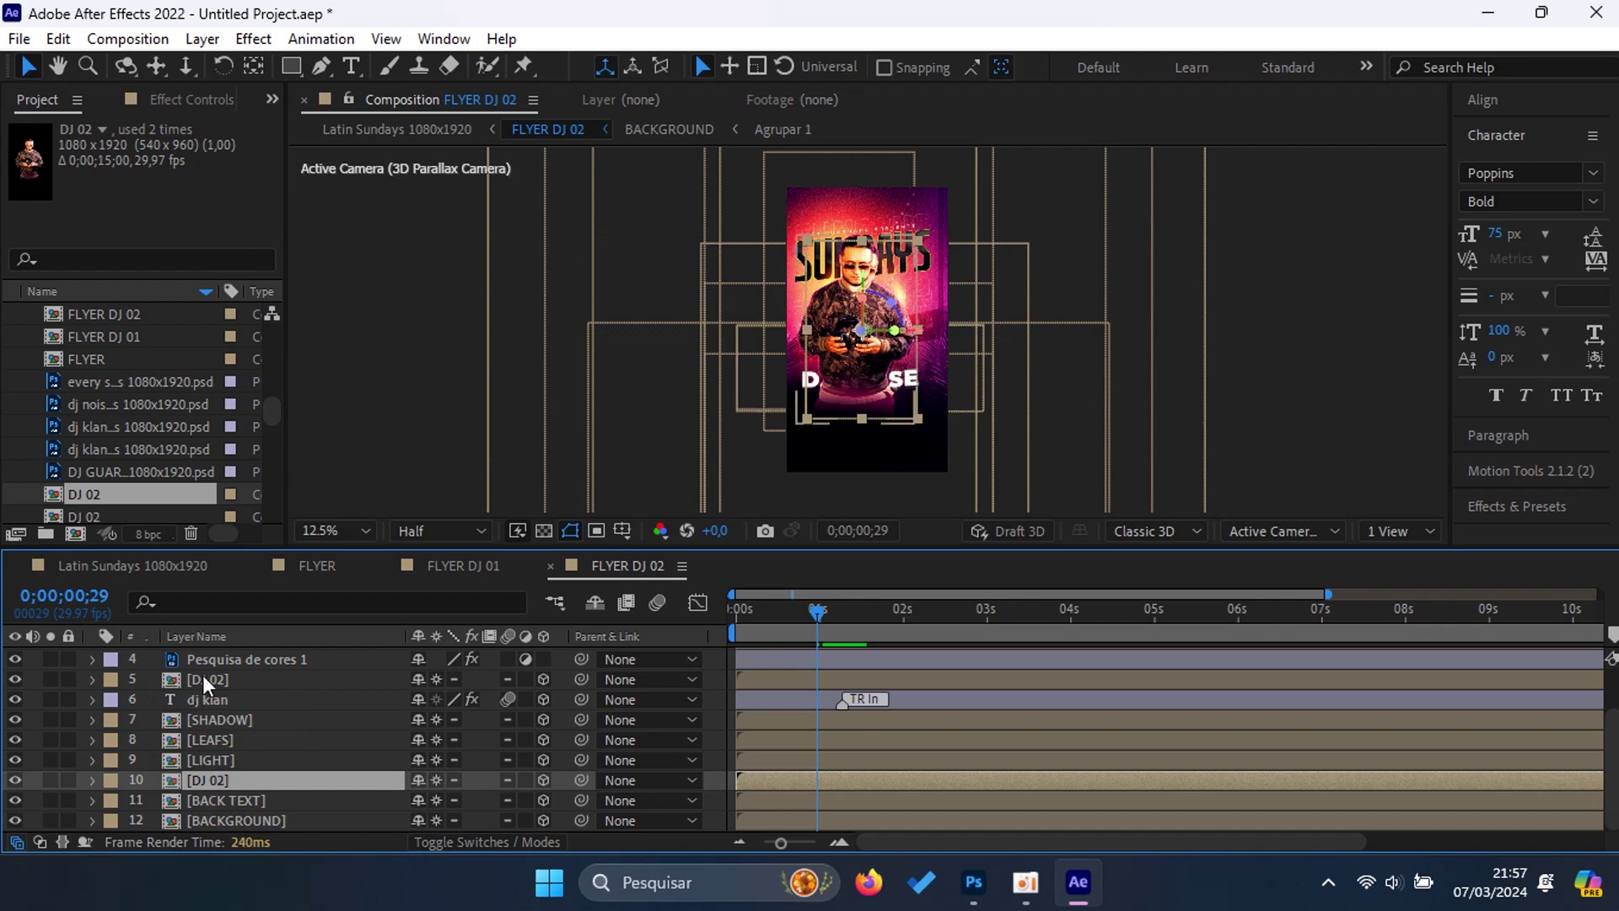
# Step: Delete the leftover old DJ 02 layer and return to the composition start
pyautogui.click(17, 680)
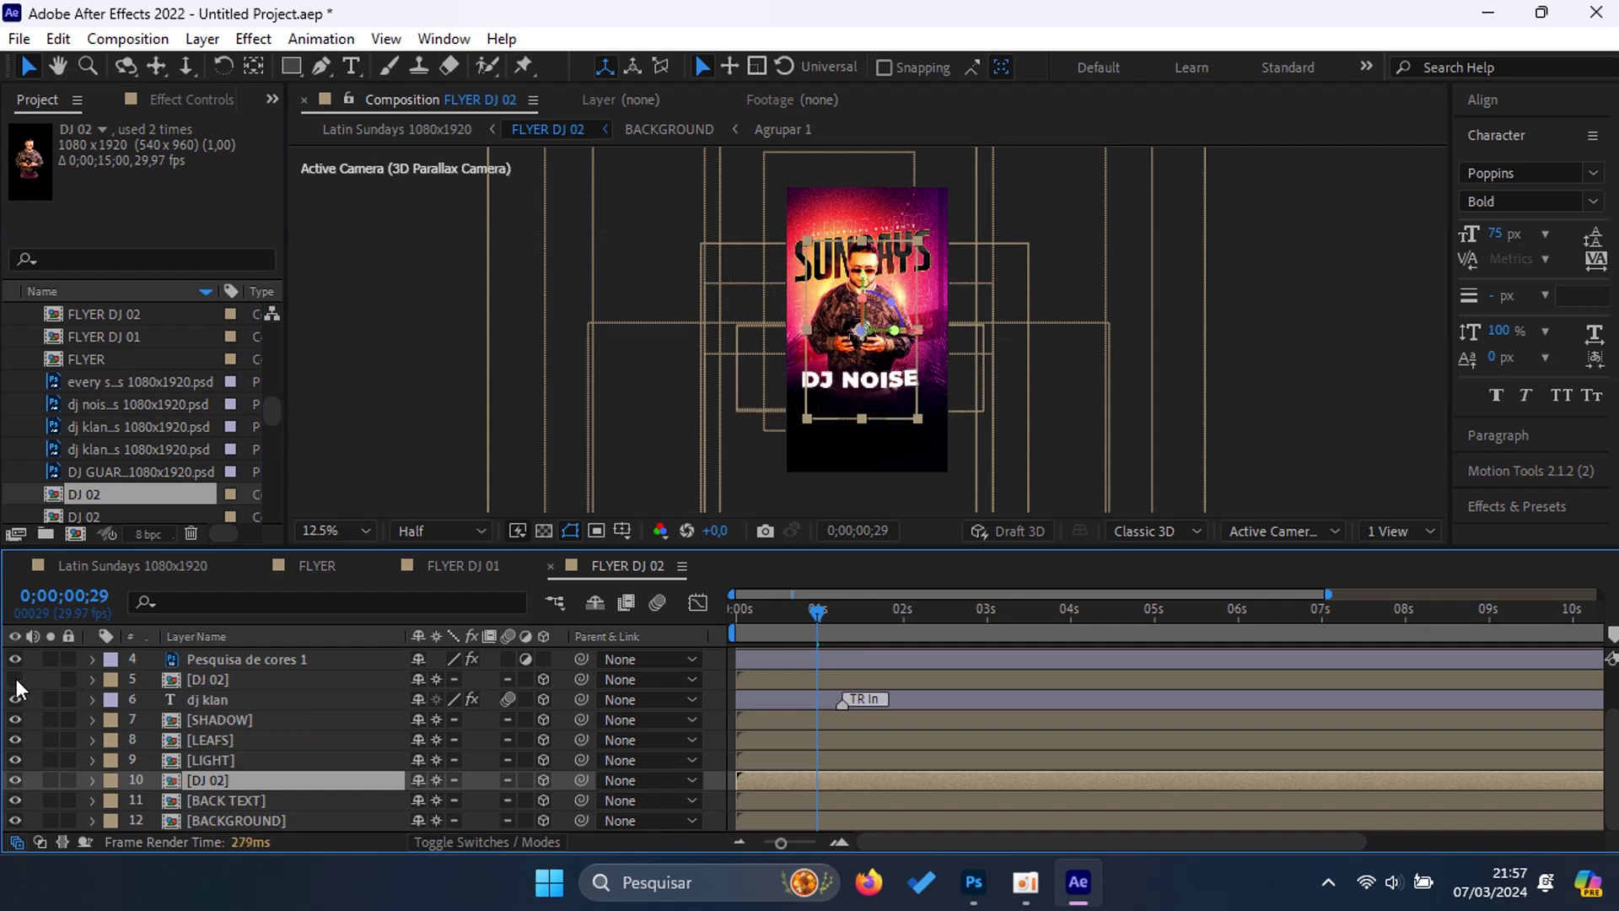
pyautogui.click(224, 678)
pyautogui.rightClick(221, 681)
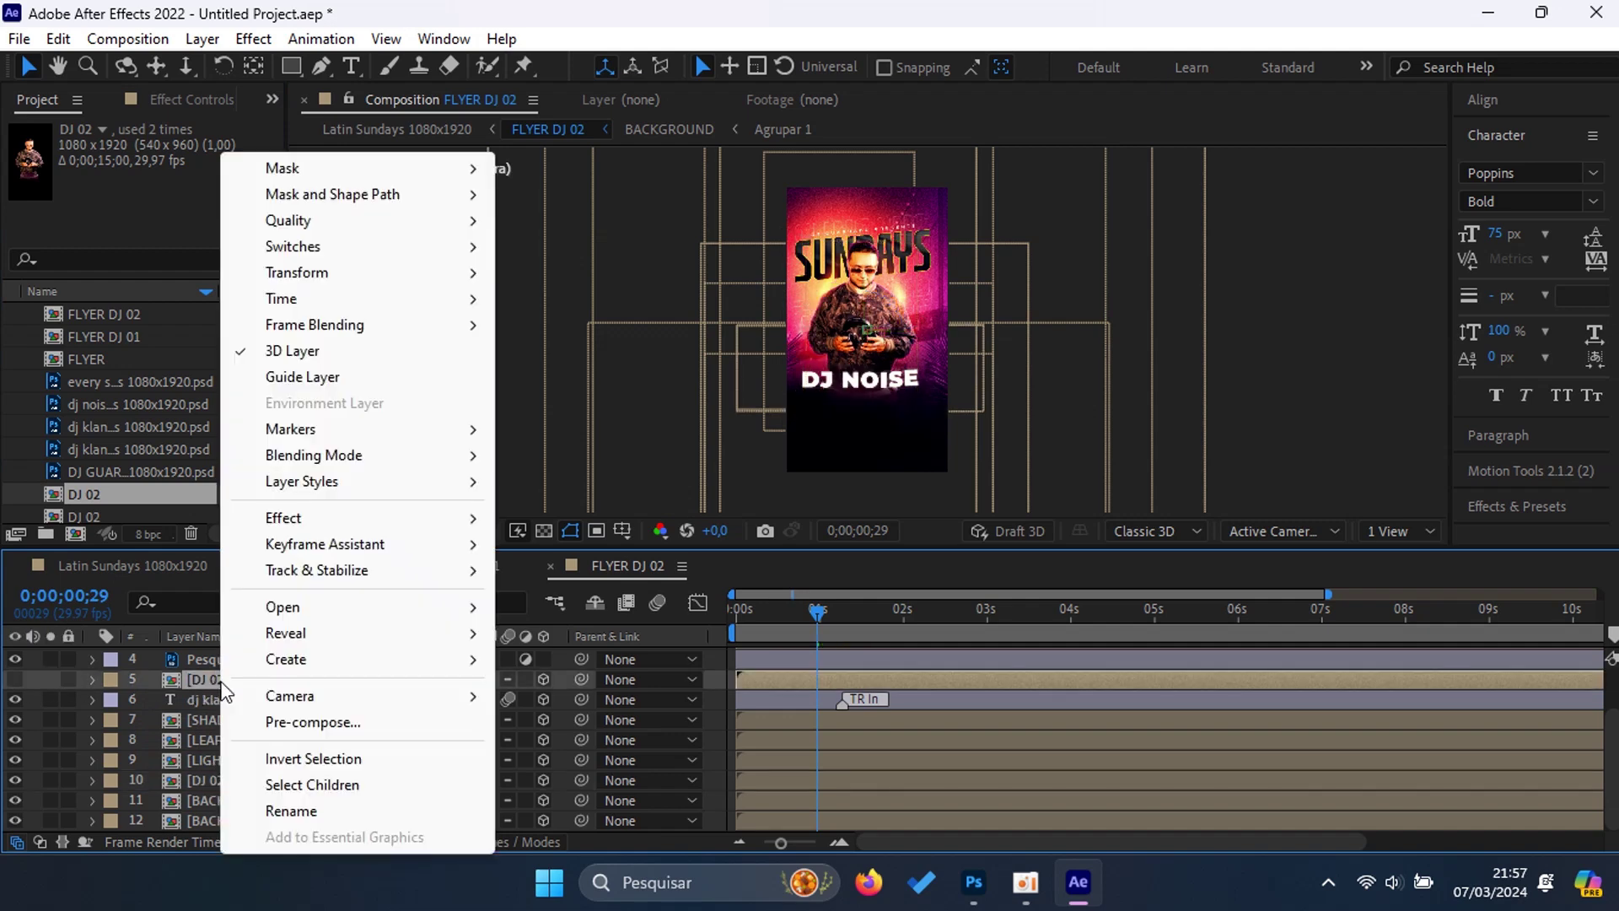
pyautogui.press('Escape')
pyautogui.click(61, 41)
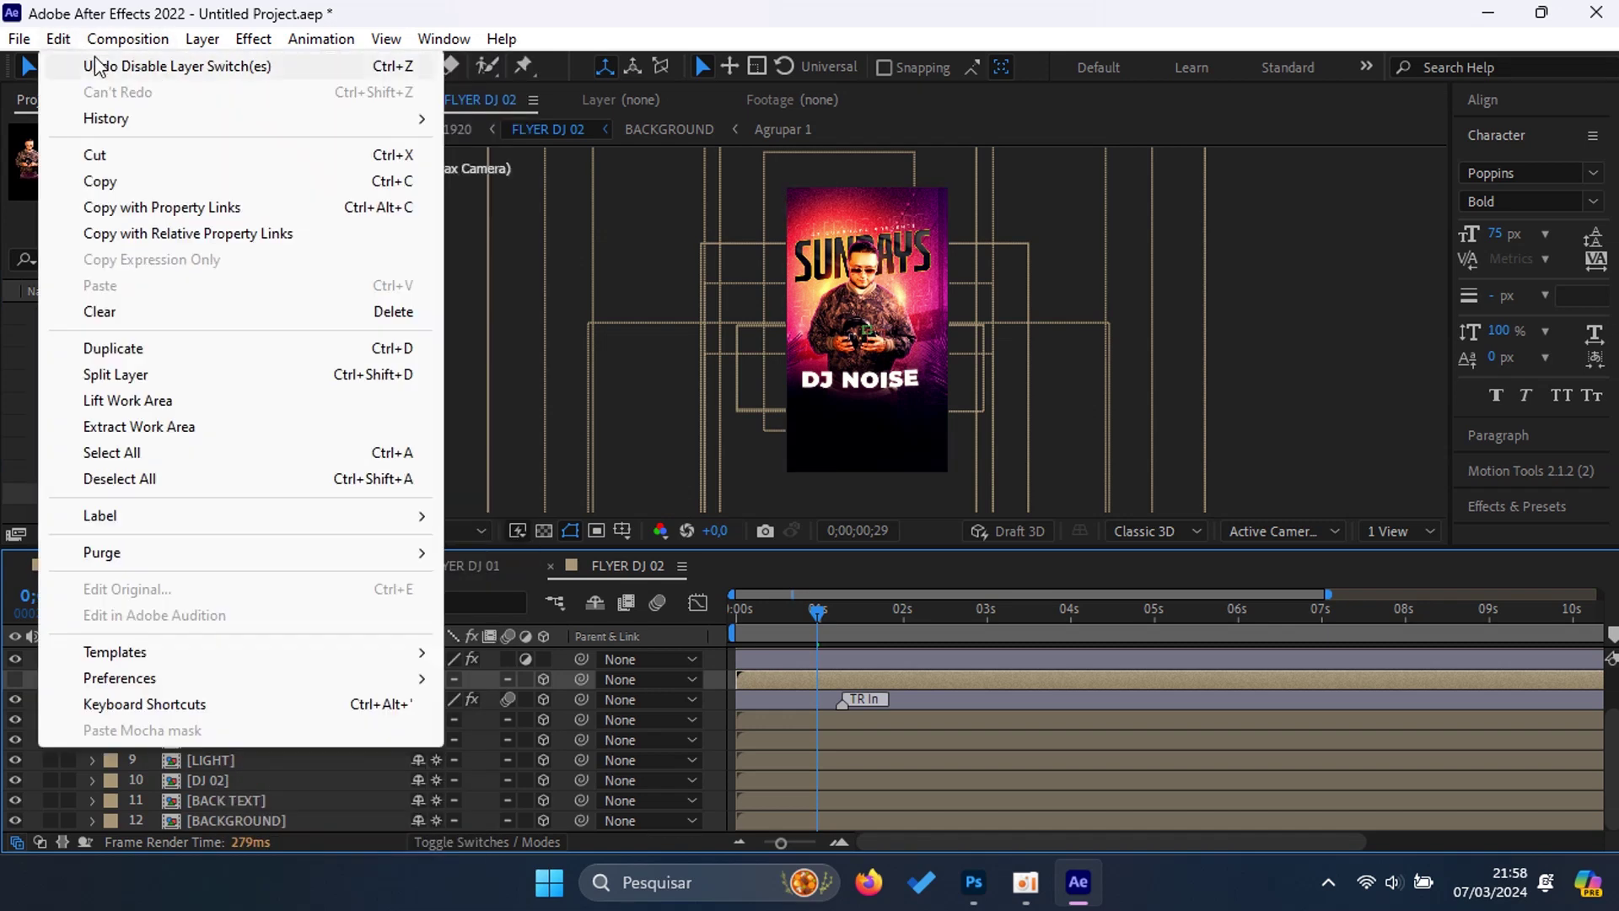
pyautogui.click(119, 319)
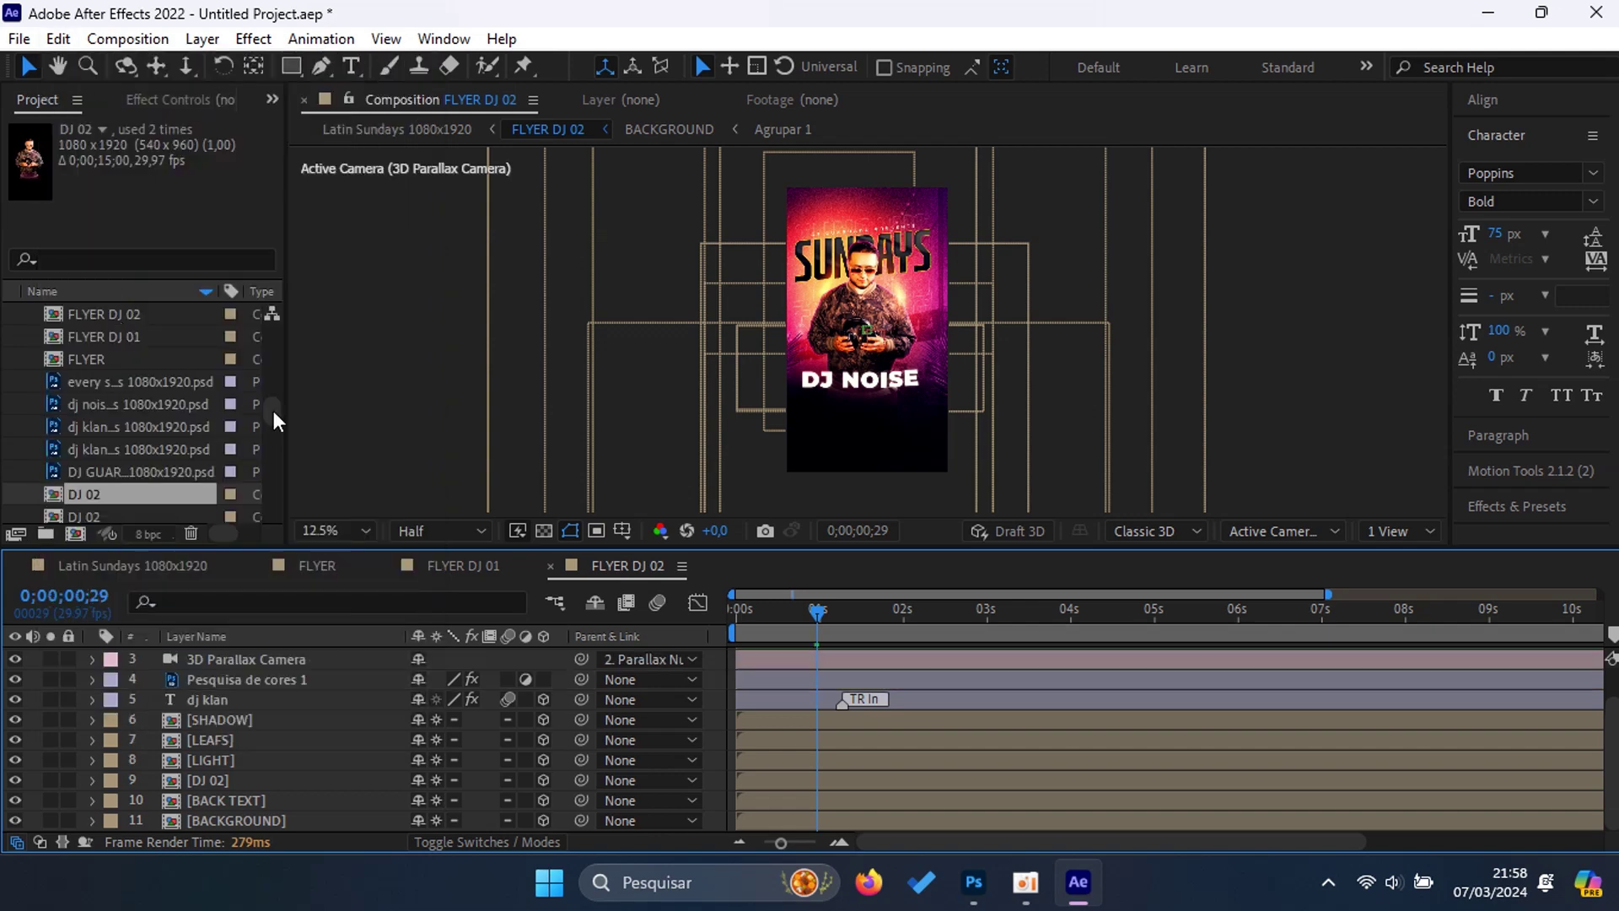
pyautogui.moveTo(757, 622); pyautogui.dragTo(700, 619)
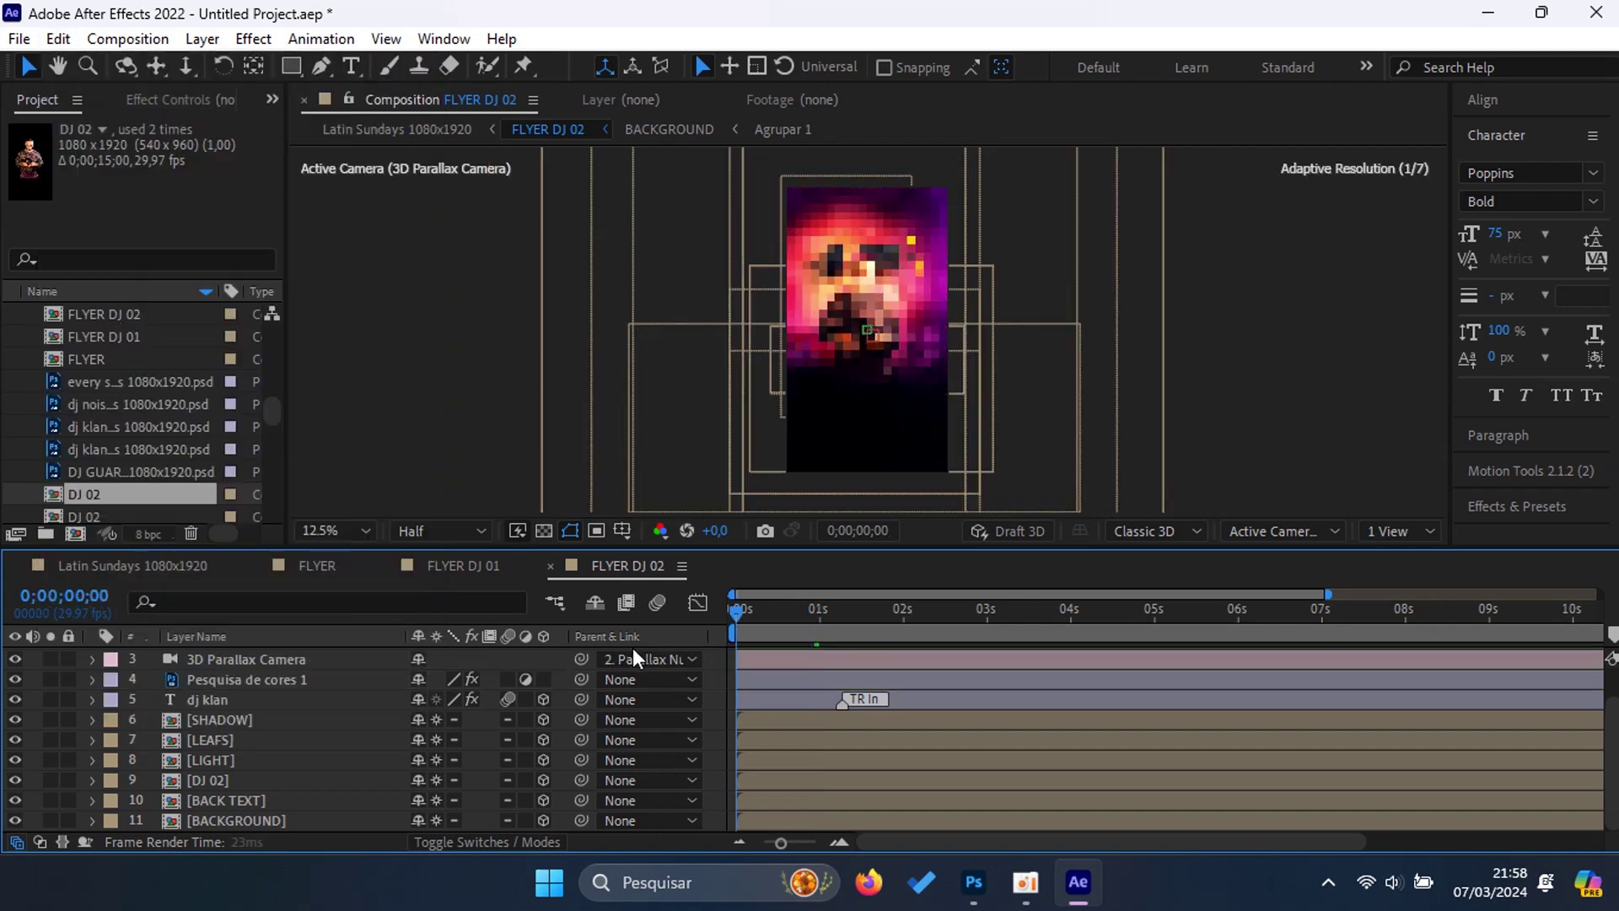
# Step: Review the camera keyframes and delete the Null 4 layer
pyautogui.press('space')
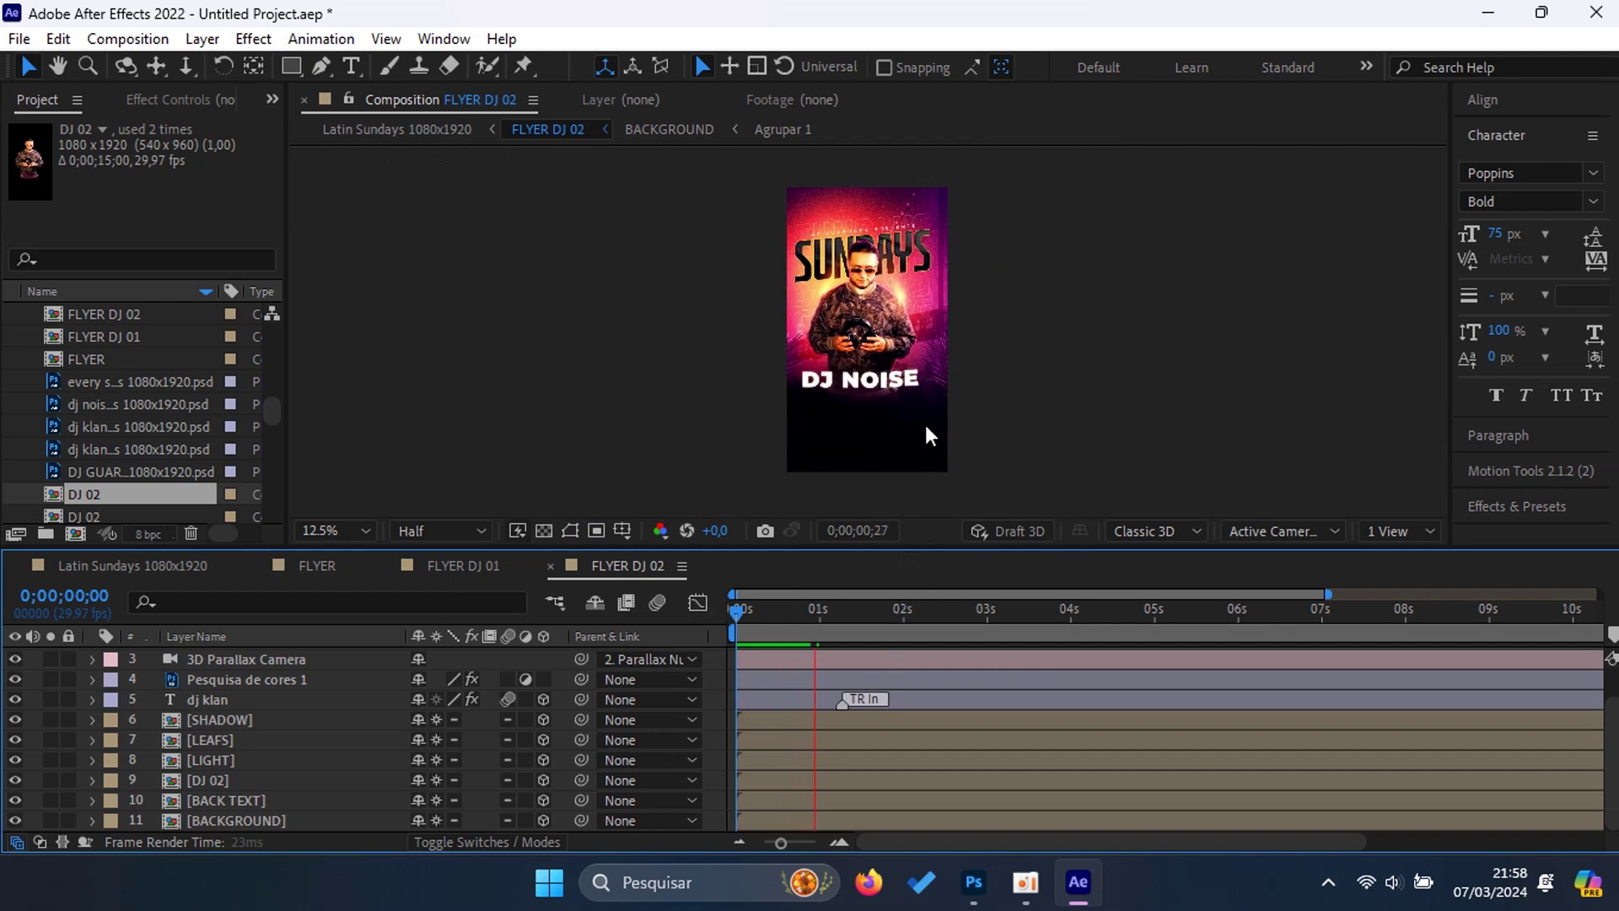
pyautogui.press('space')
pyautogui.scroll(2, 838, 681)
pyautogui.click(814, 676)
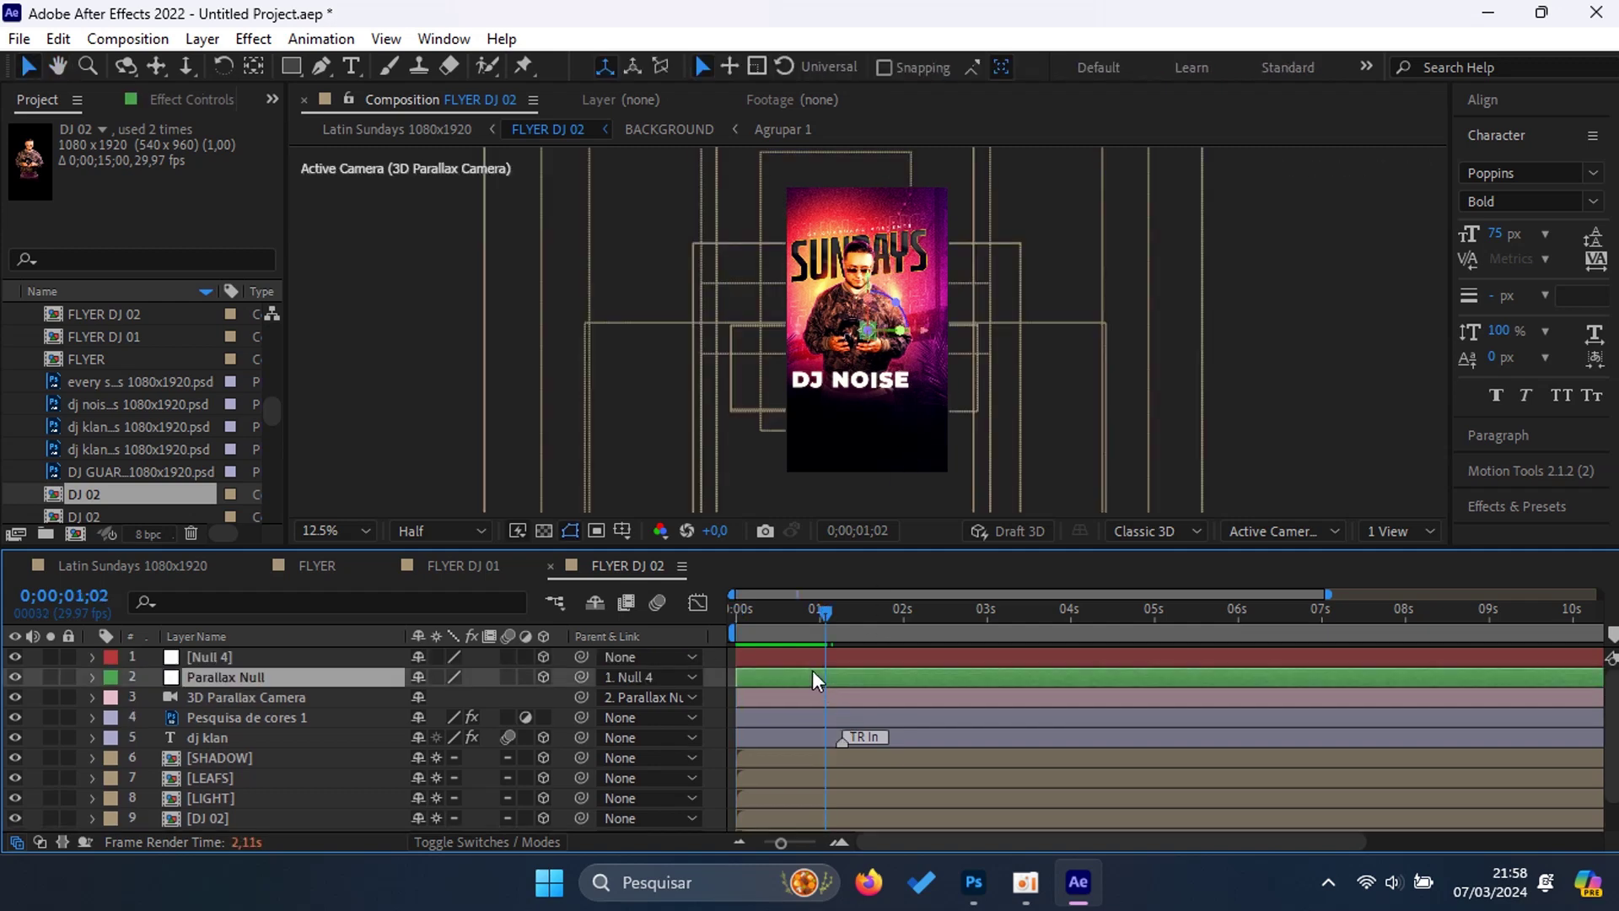
pyautogui.press('p')
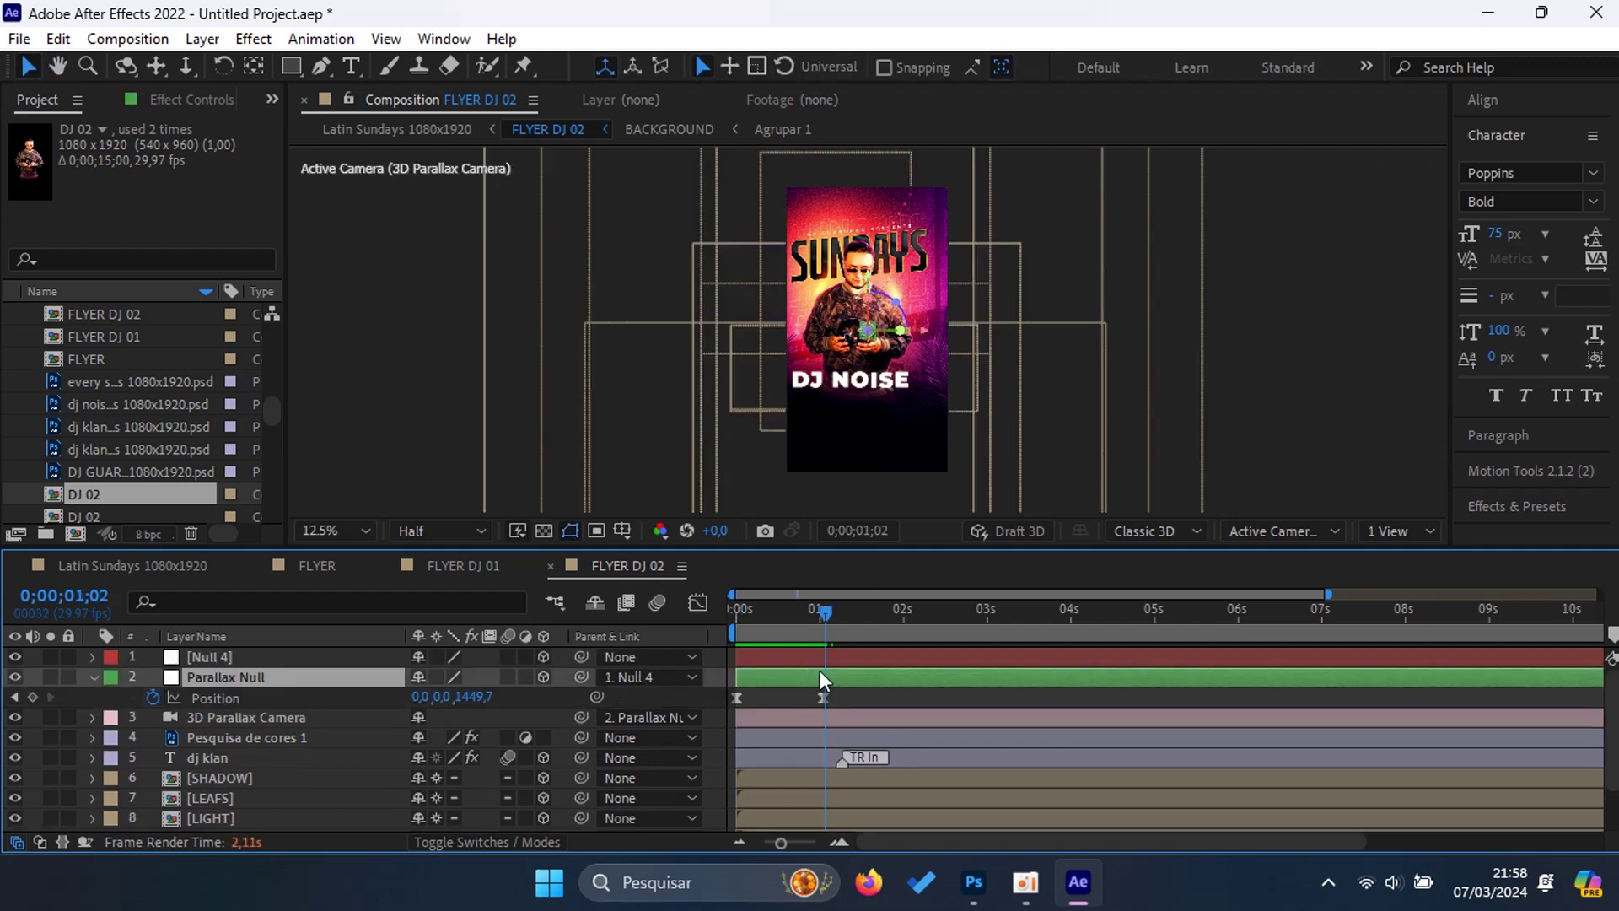
pyautogui.moveTo(829, 626); pyautogui.dragTo(824, 628)
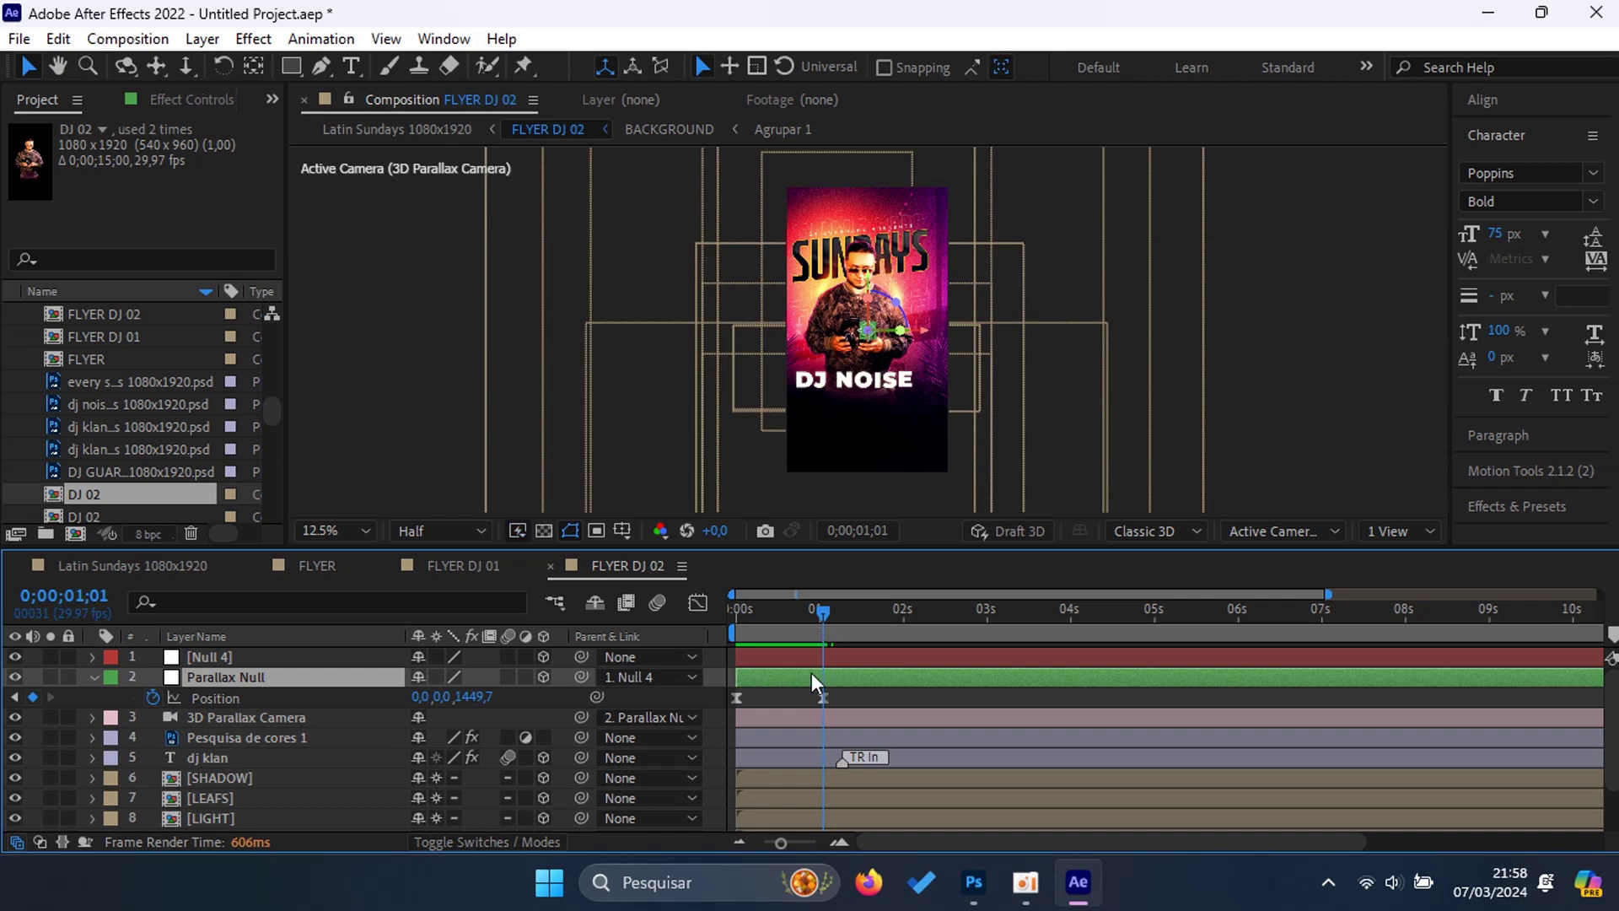
pyautogui.click(808, 654)
pyautogui.moveTo(812, 619)
pyautogui.mouseDown()
pyautogui.moveTo(746, 616)
pyautogui.moveTo(817, 631)
pyautogui.mouseUp()
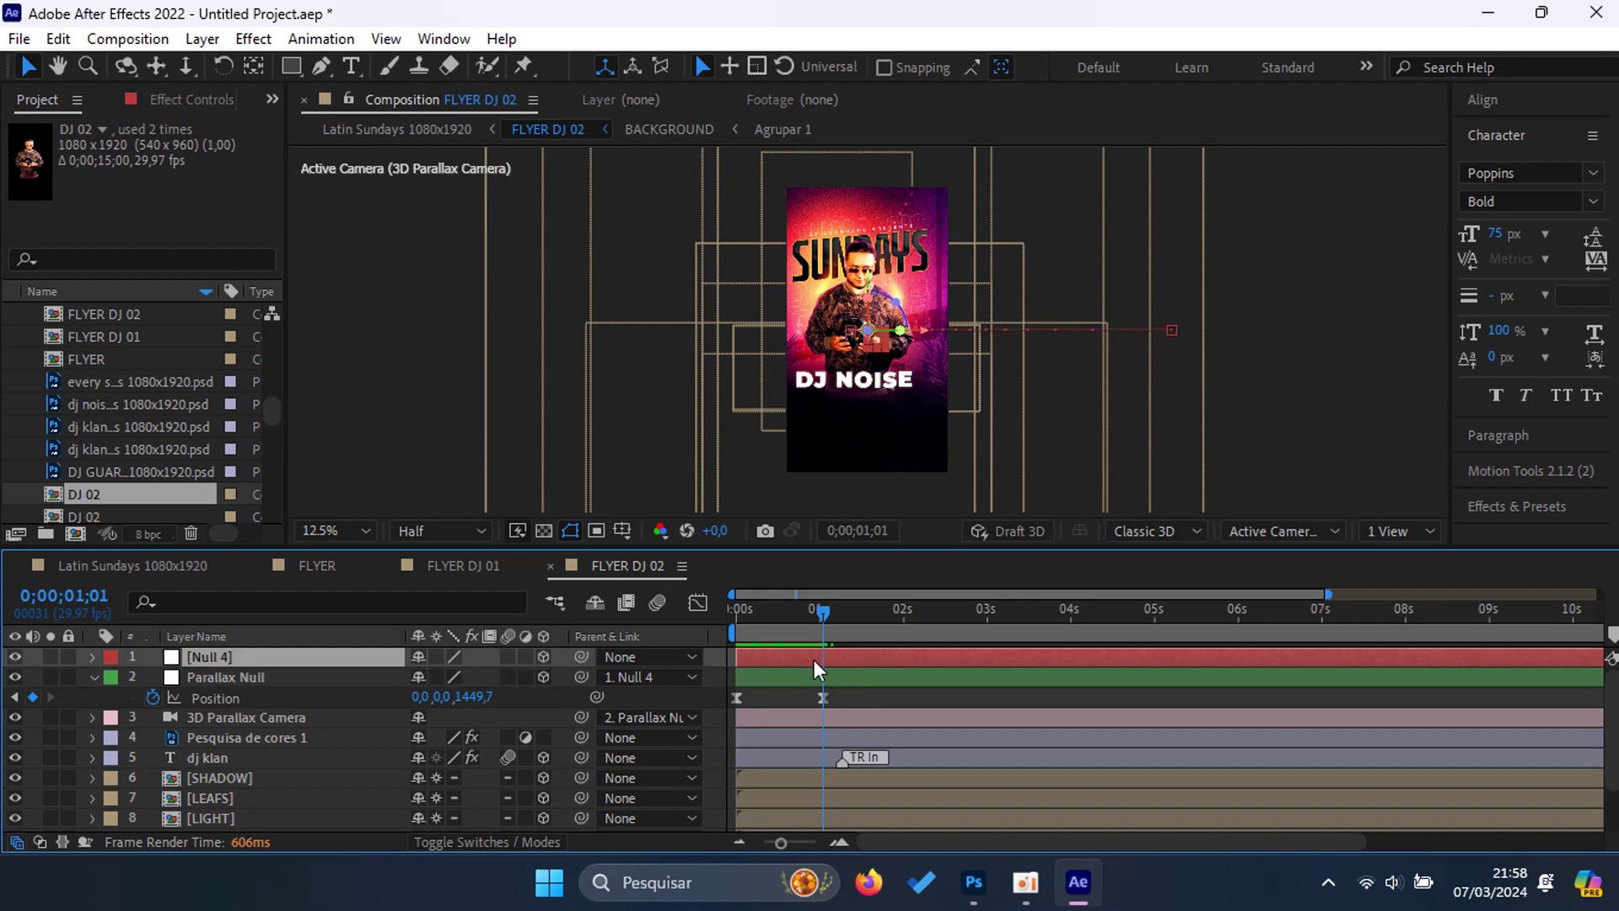
pyautogui.moveTo(818, 615); pyautogui.dragTo(721, 630)
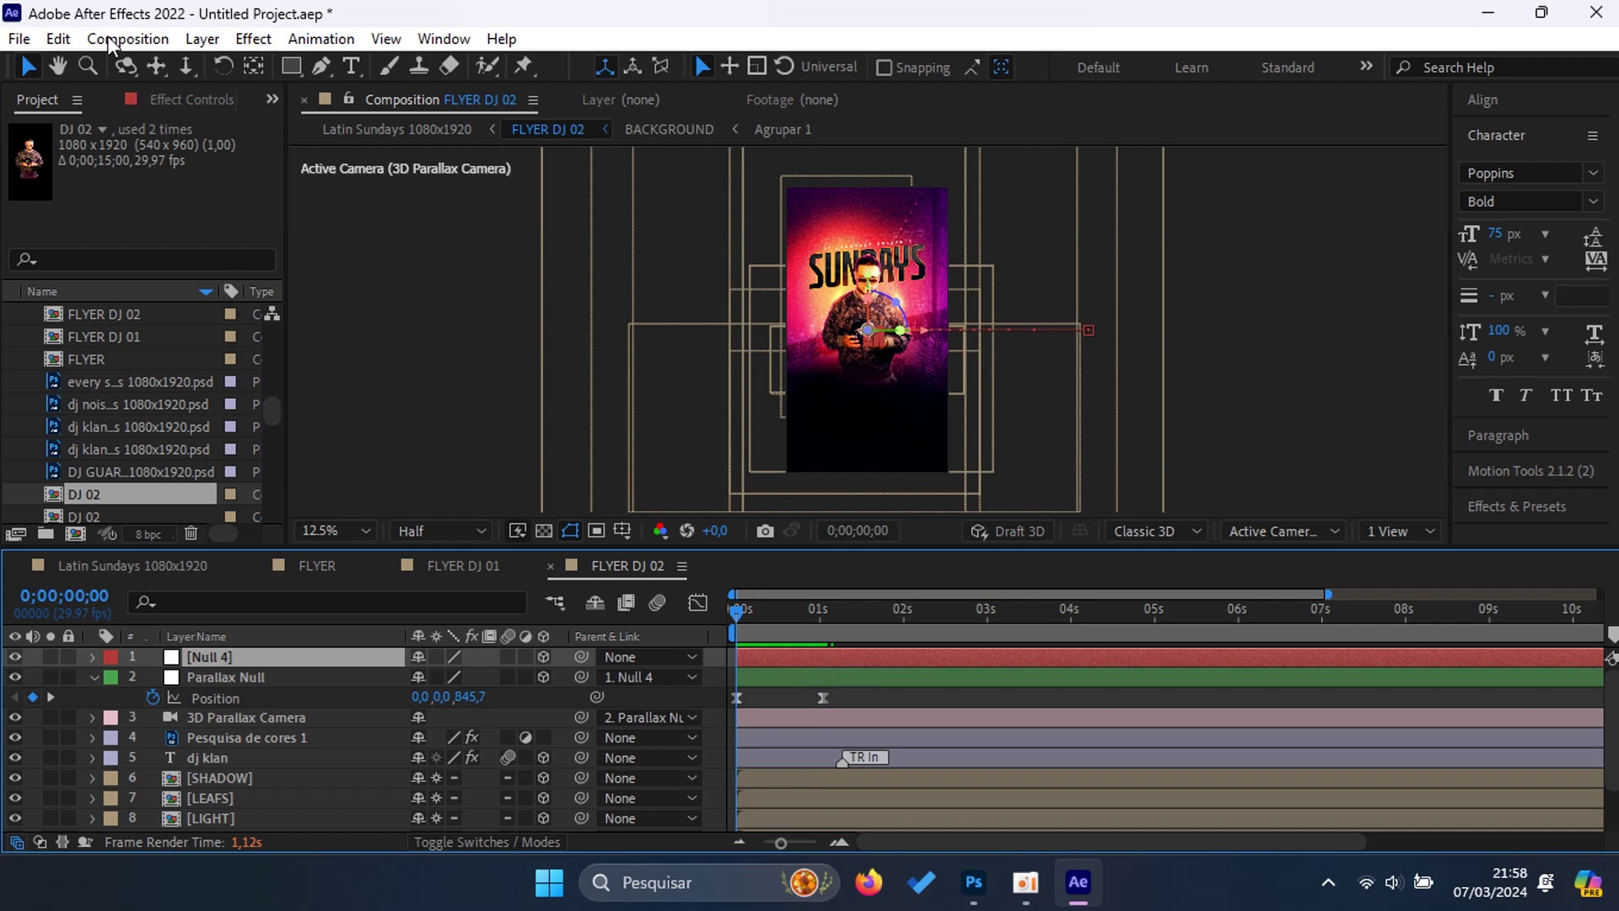
pyautogui.click(58, 39)
pyautogui.click(126, 313)
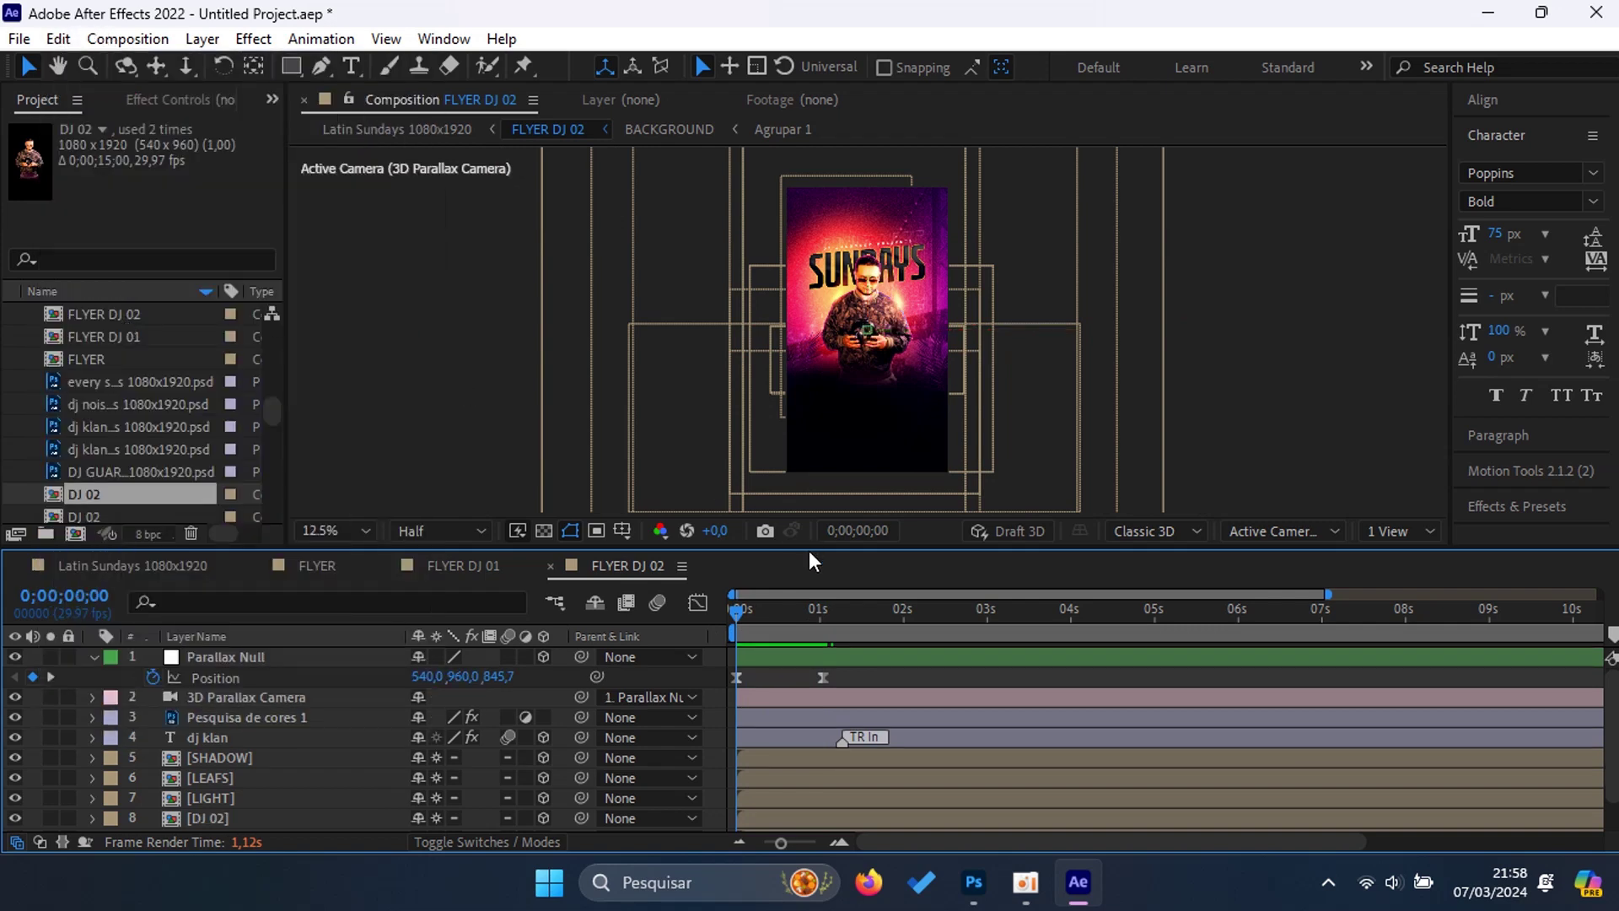
# Step: Delete the Parallax Null's first Position keyframe and retime the remaining one
pyautogui.click(791, 657)
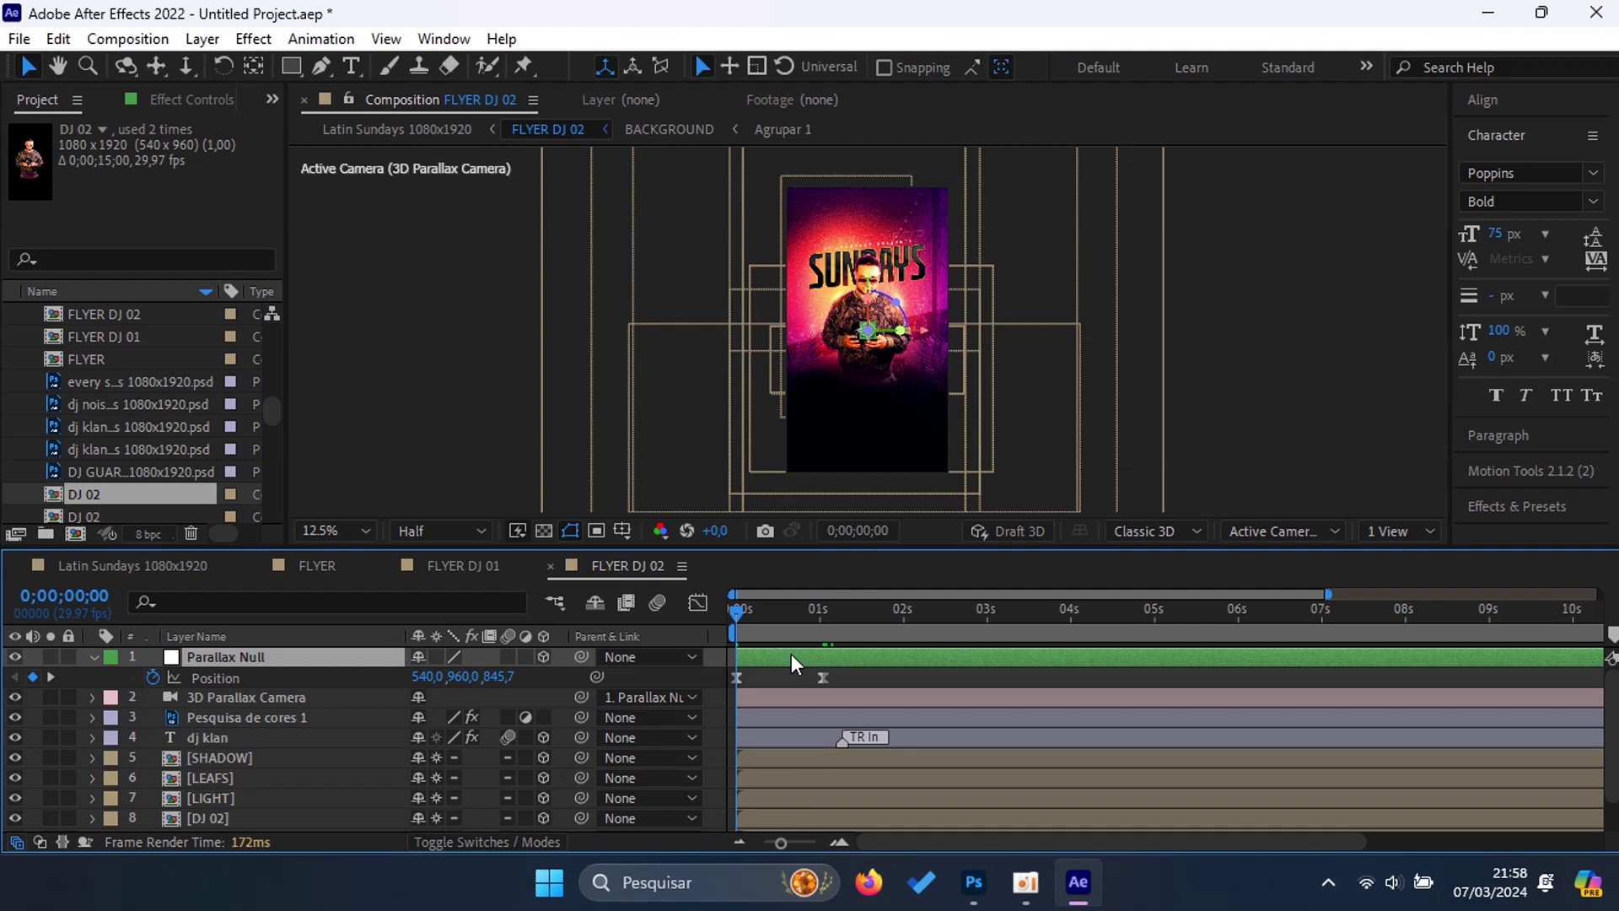
pyautogui.moveTo(740, 614); pyautogui.dragTo(828, 621)
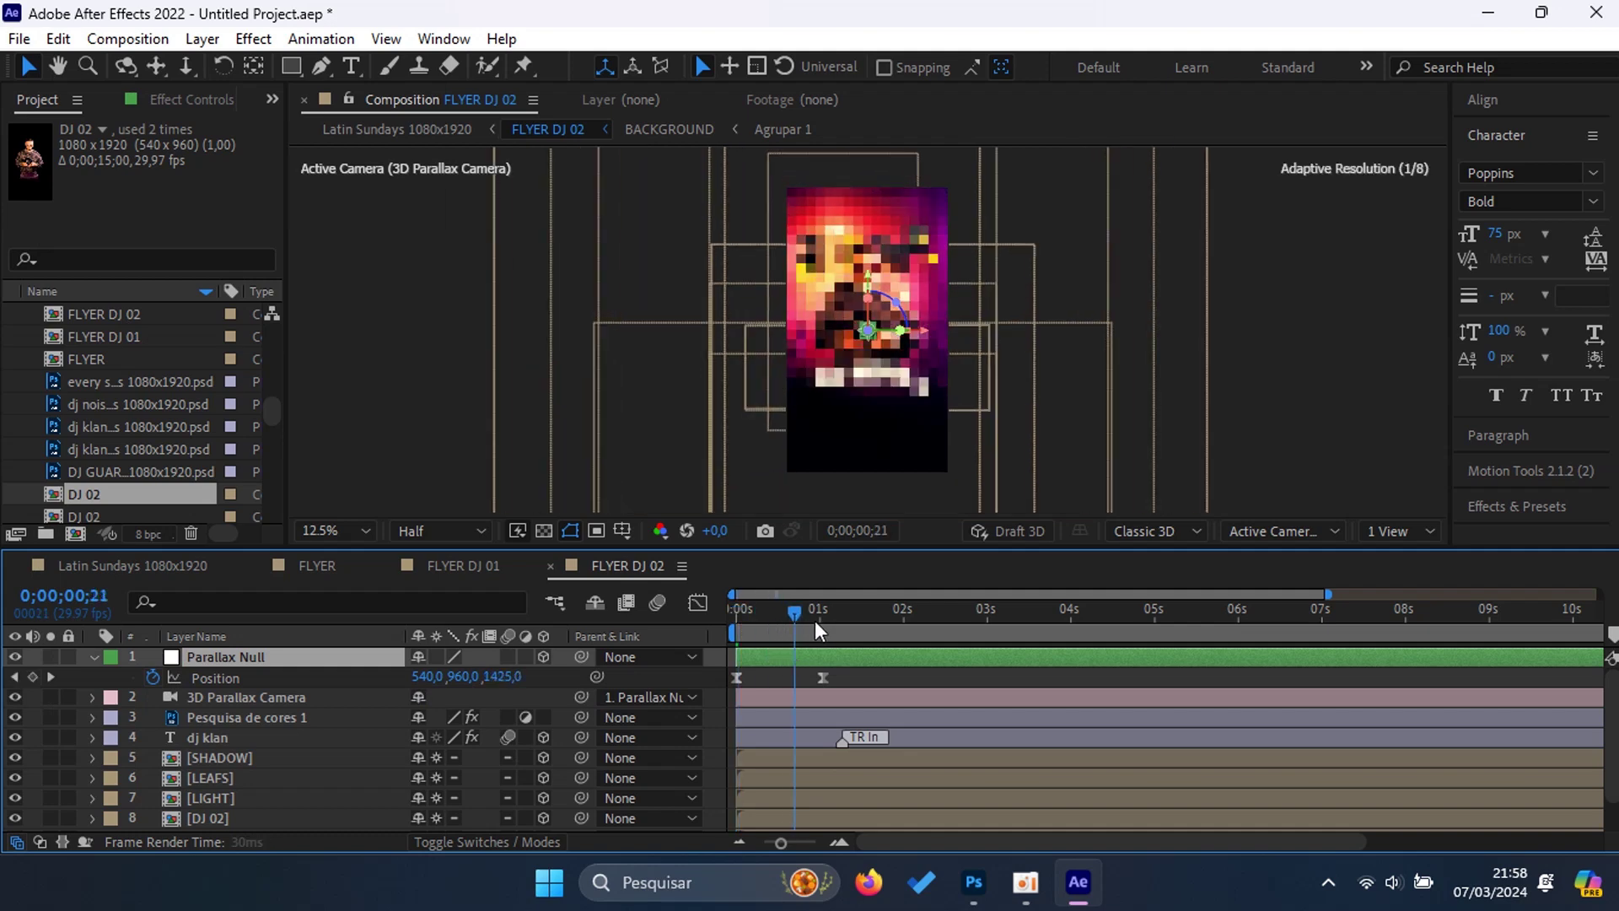
pyautogui.click(736, 678)
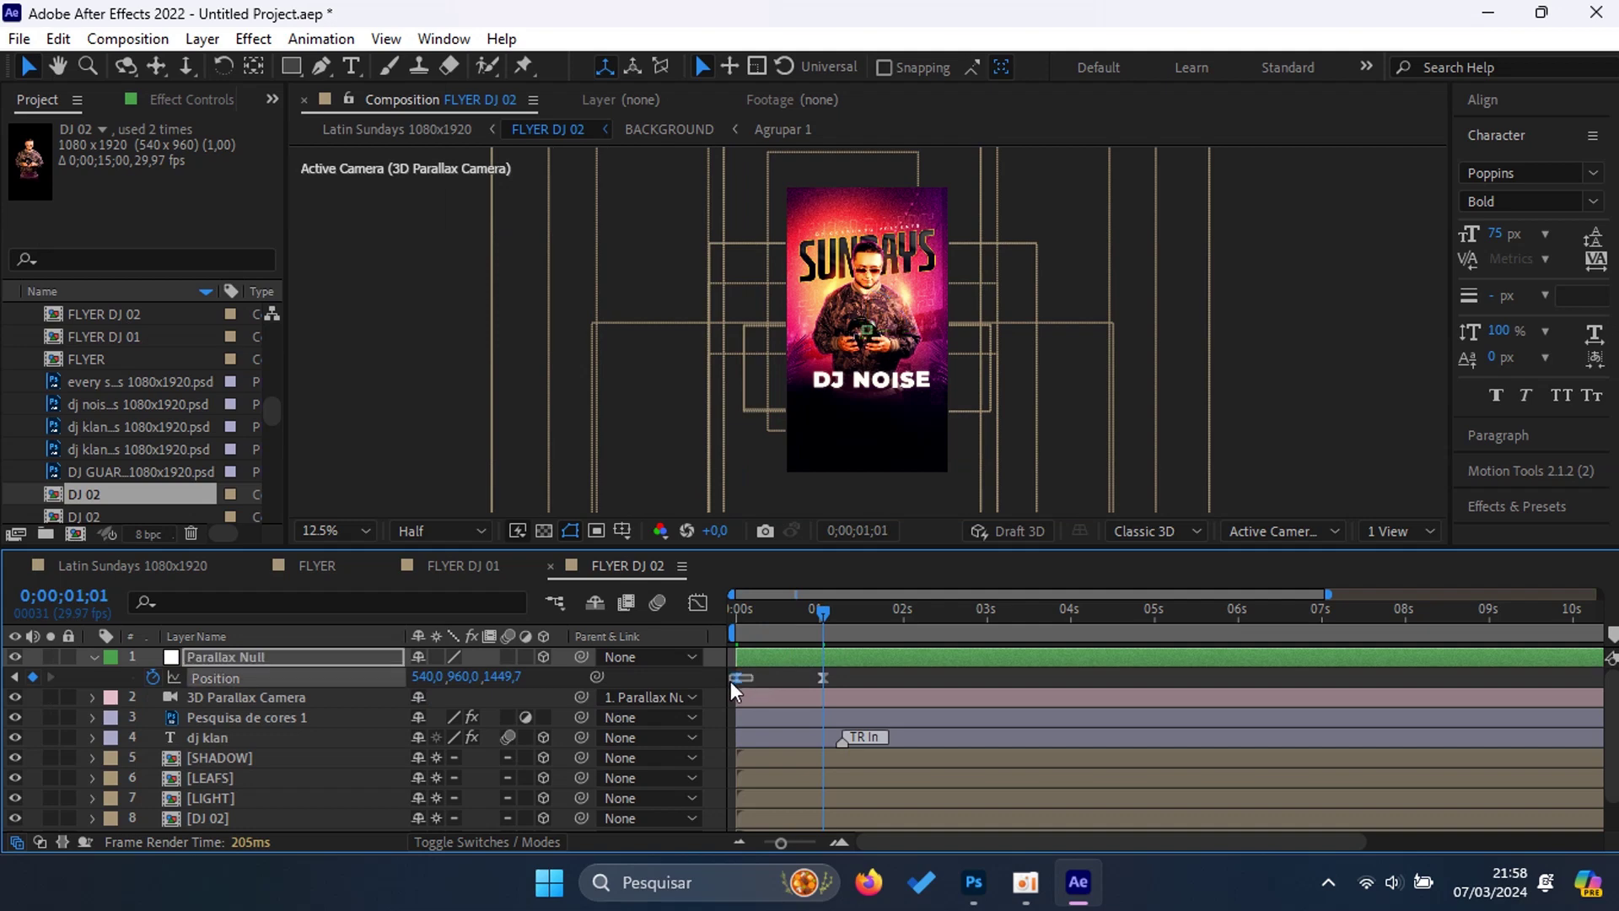
pyautogui.click(58, 39)
pyautogui.click(144, 314)
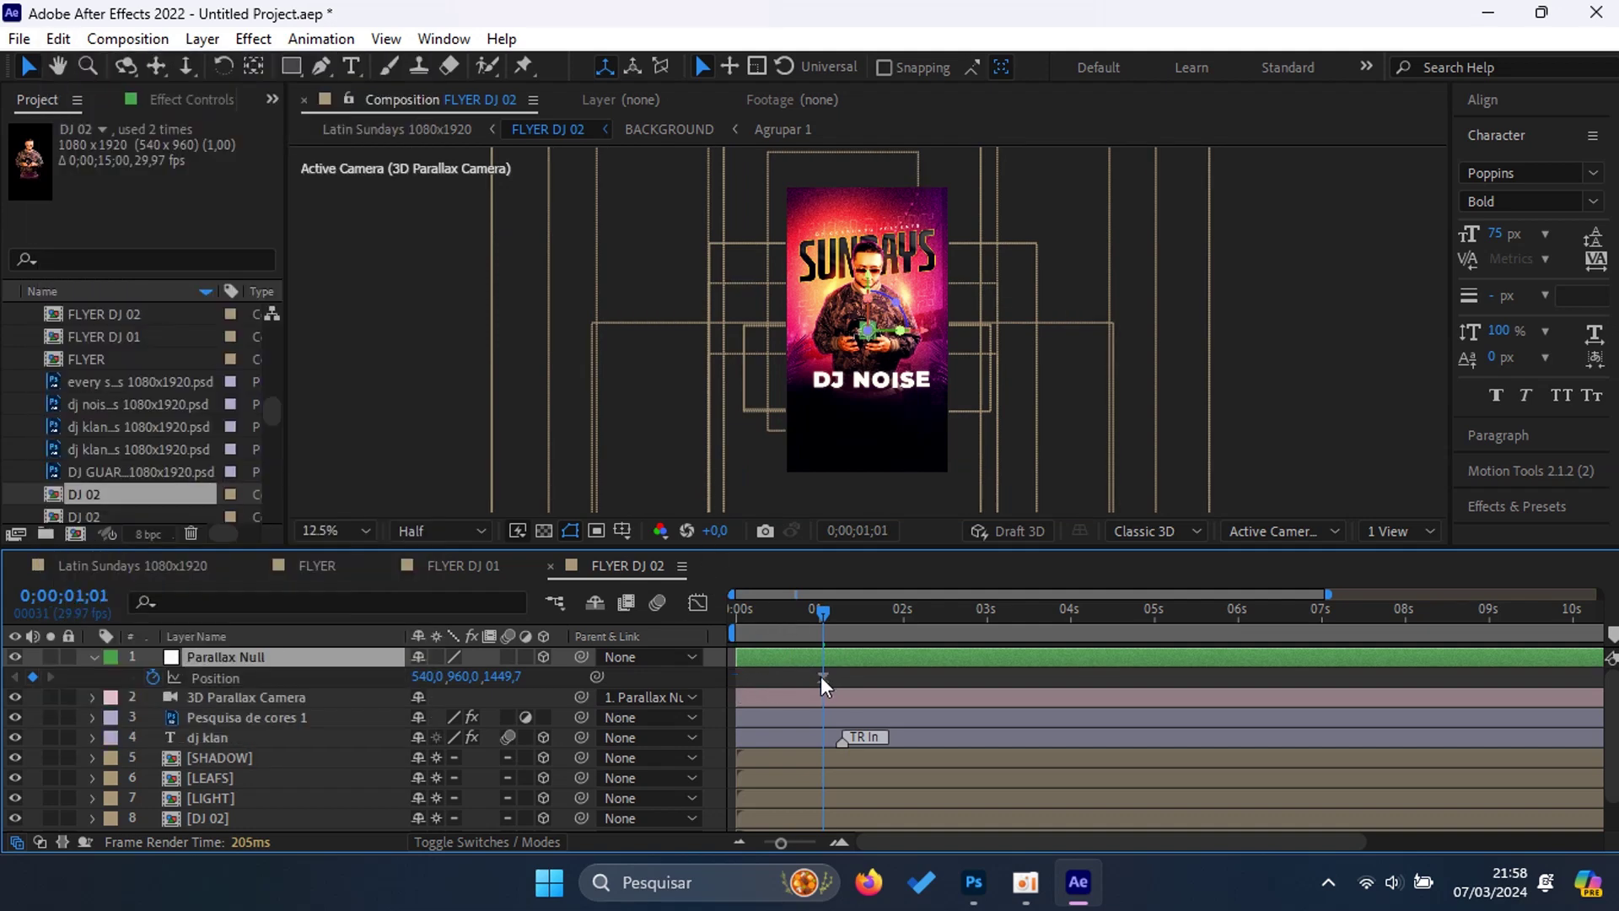
pyautogui.moveTo(823, 677); pyautogui.dragTo(785, 678)
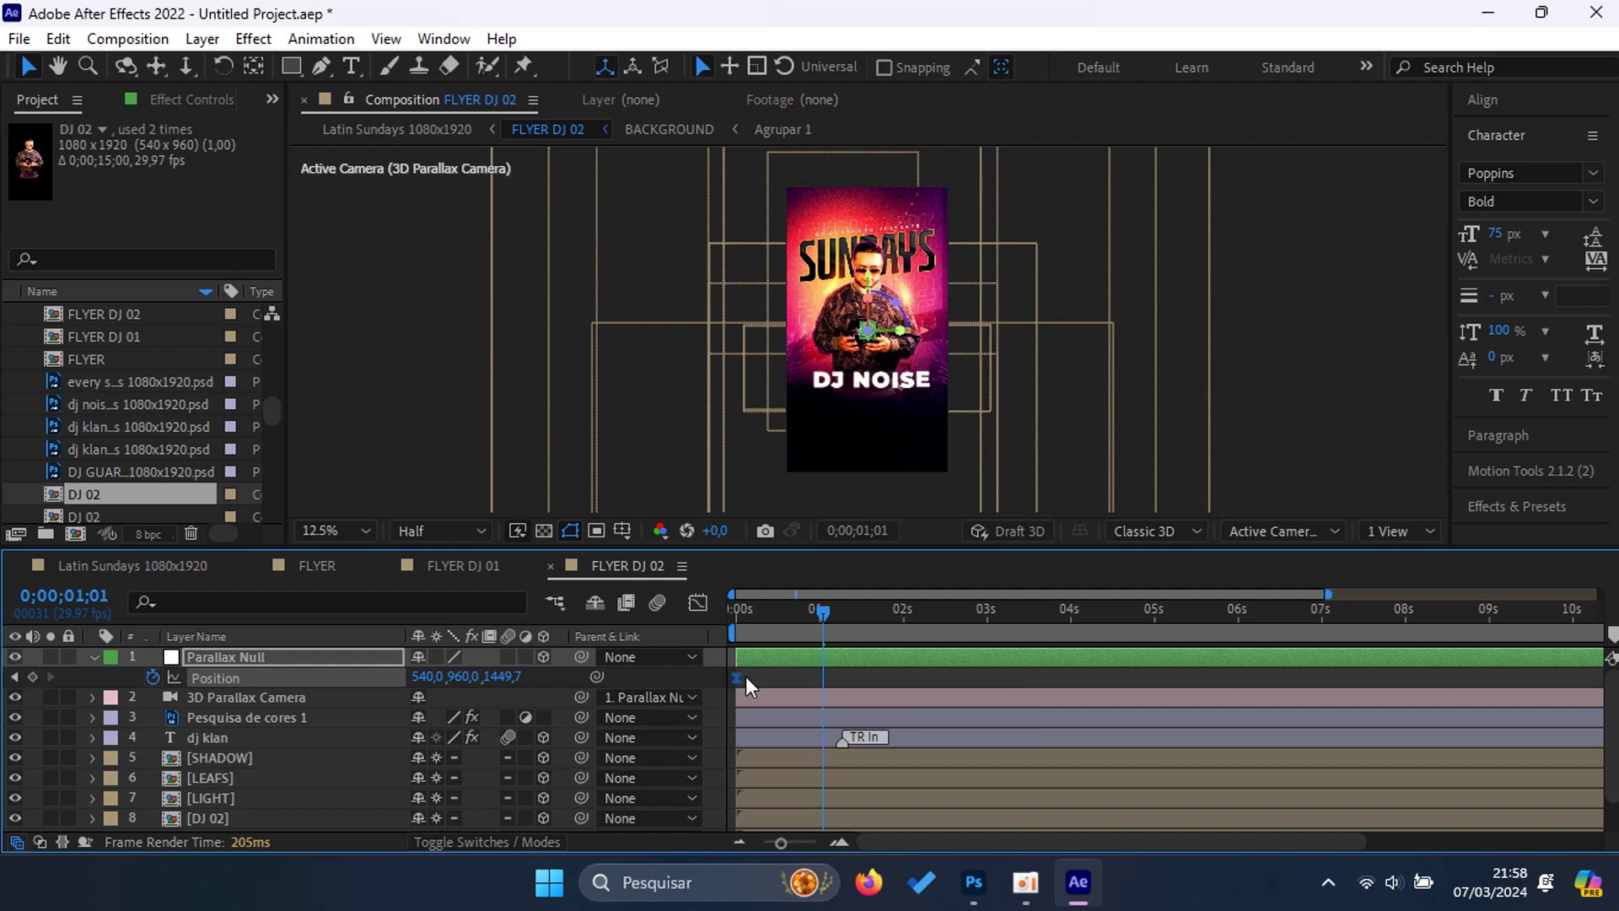
pyautogui.moveTo(817, 613); pyautogui.dragTo(725, 621)
# Step: Set the Parallax Null's starting X position to -545 and stretch the SHADOW layer wider
pyautogui.moveTo(426, 677); pyautogui.dragTo(26, 638)
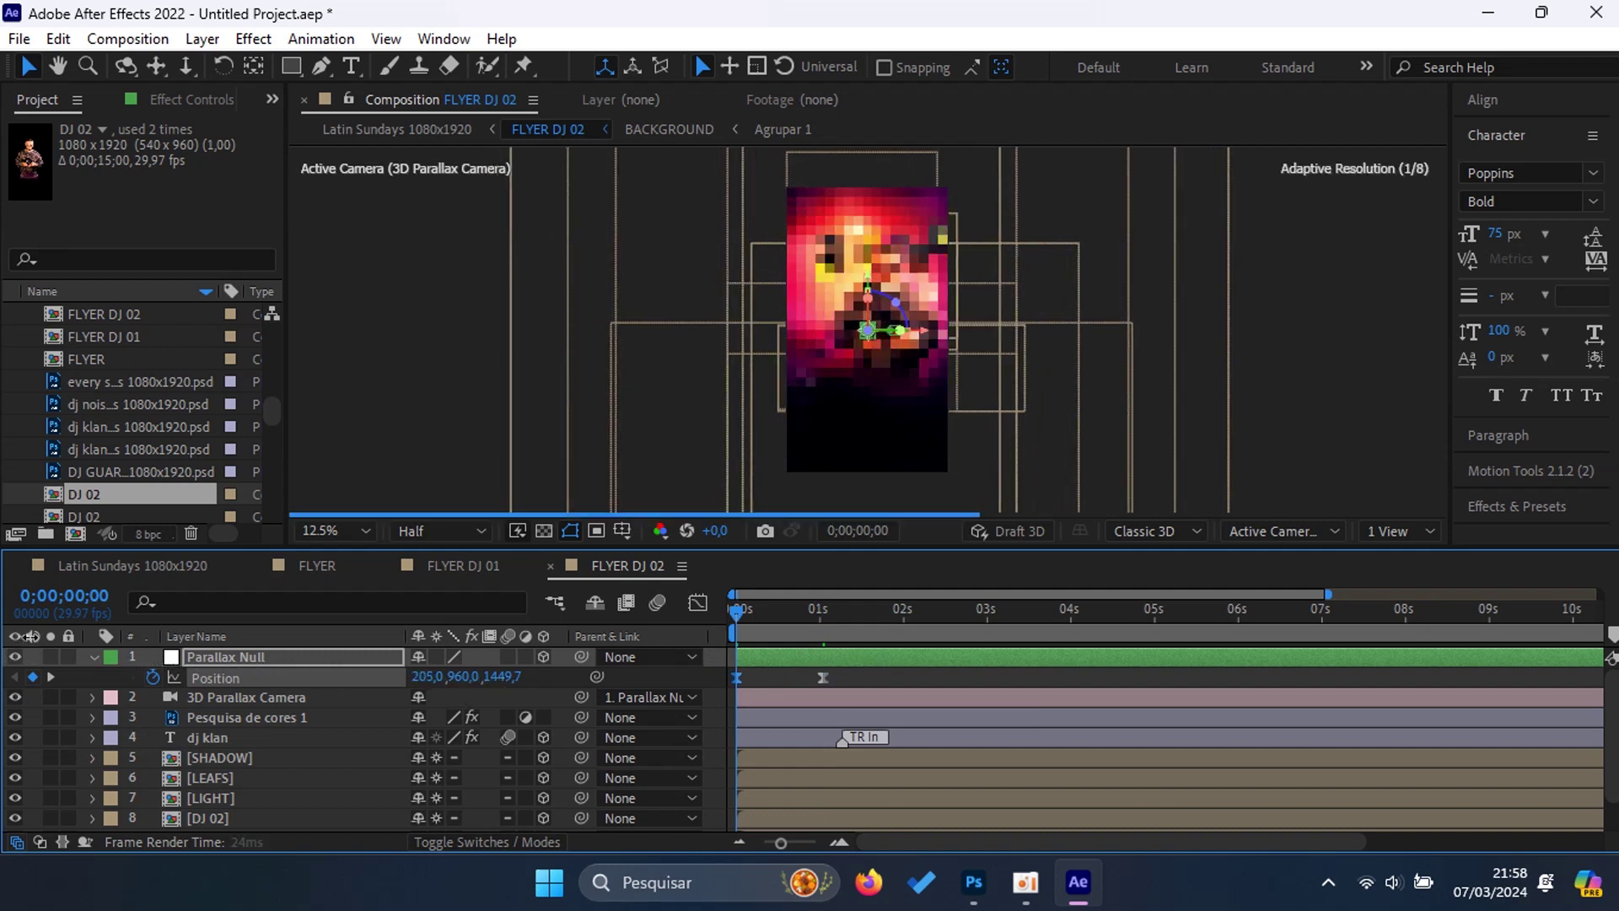
pyautogui.moveTo(426, 676); pyautogui.dragTo(105, 694)
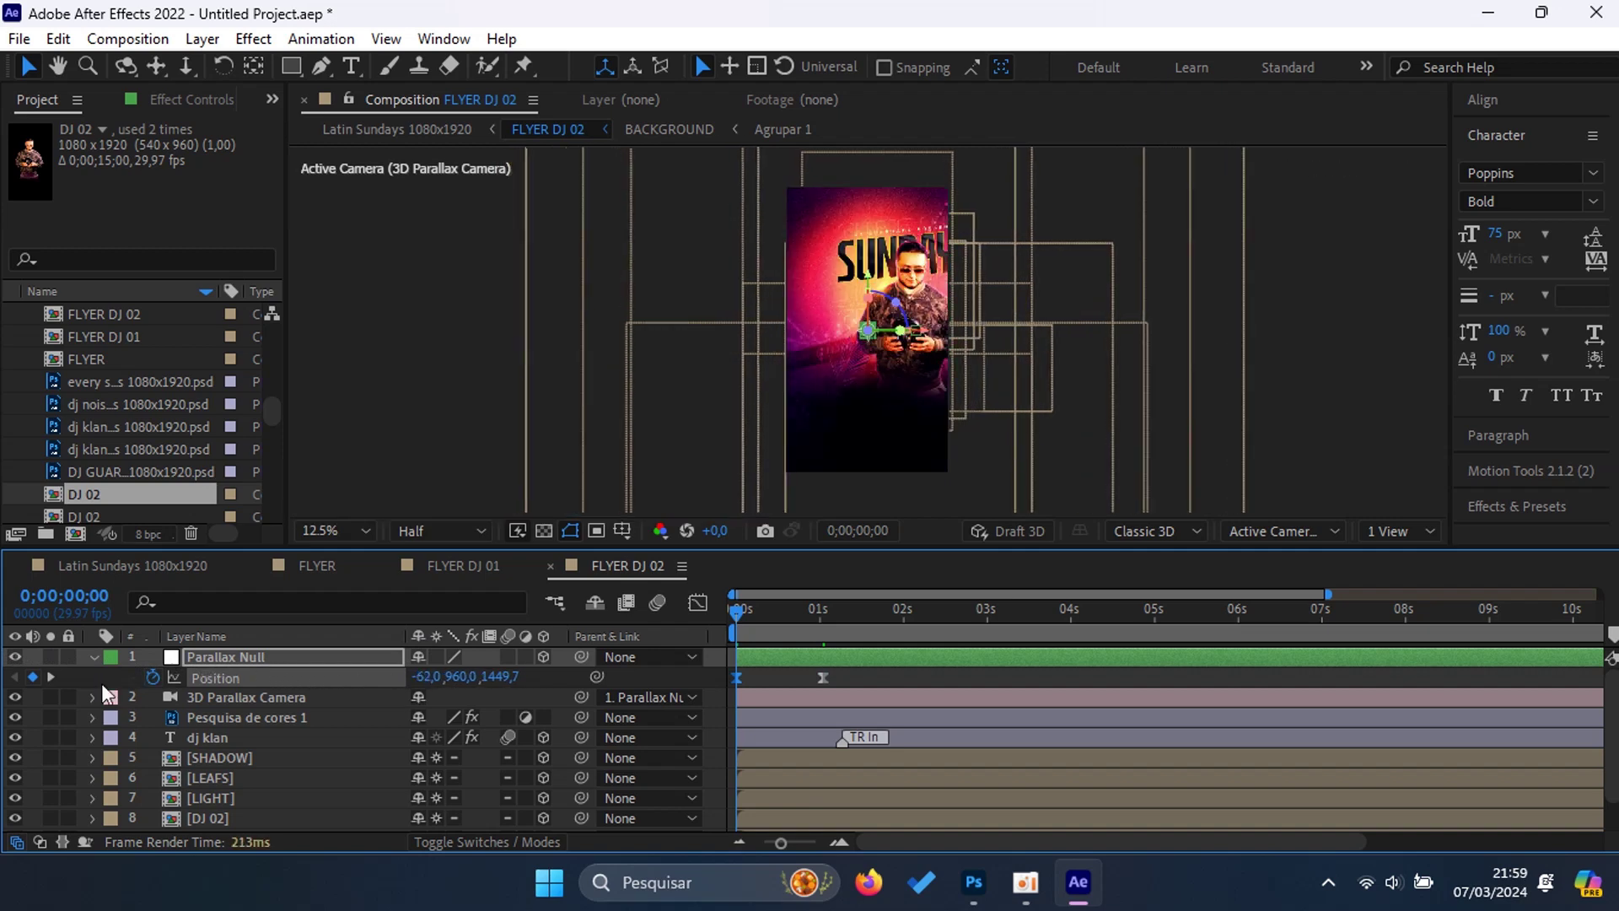
pyautogui.moveTo(421, 676)
pyautogui.mouseDown()
pyautogui.moveTo(32, 704)
pyautogui.moveTo(75, 830)
pyautogui.mouseUp()
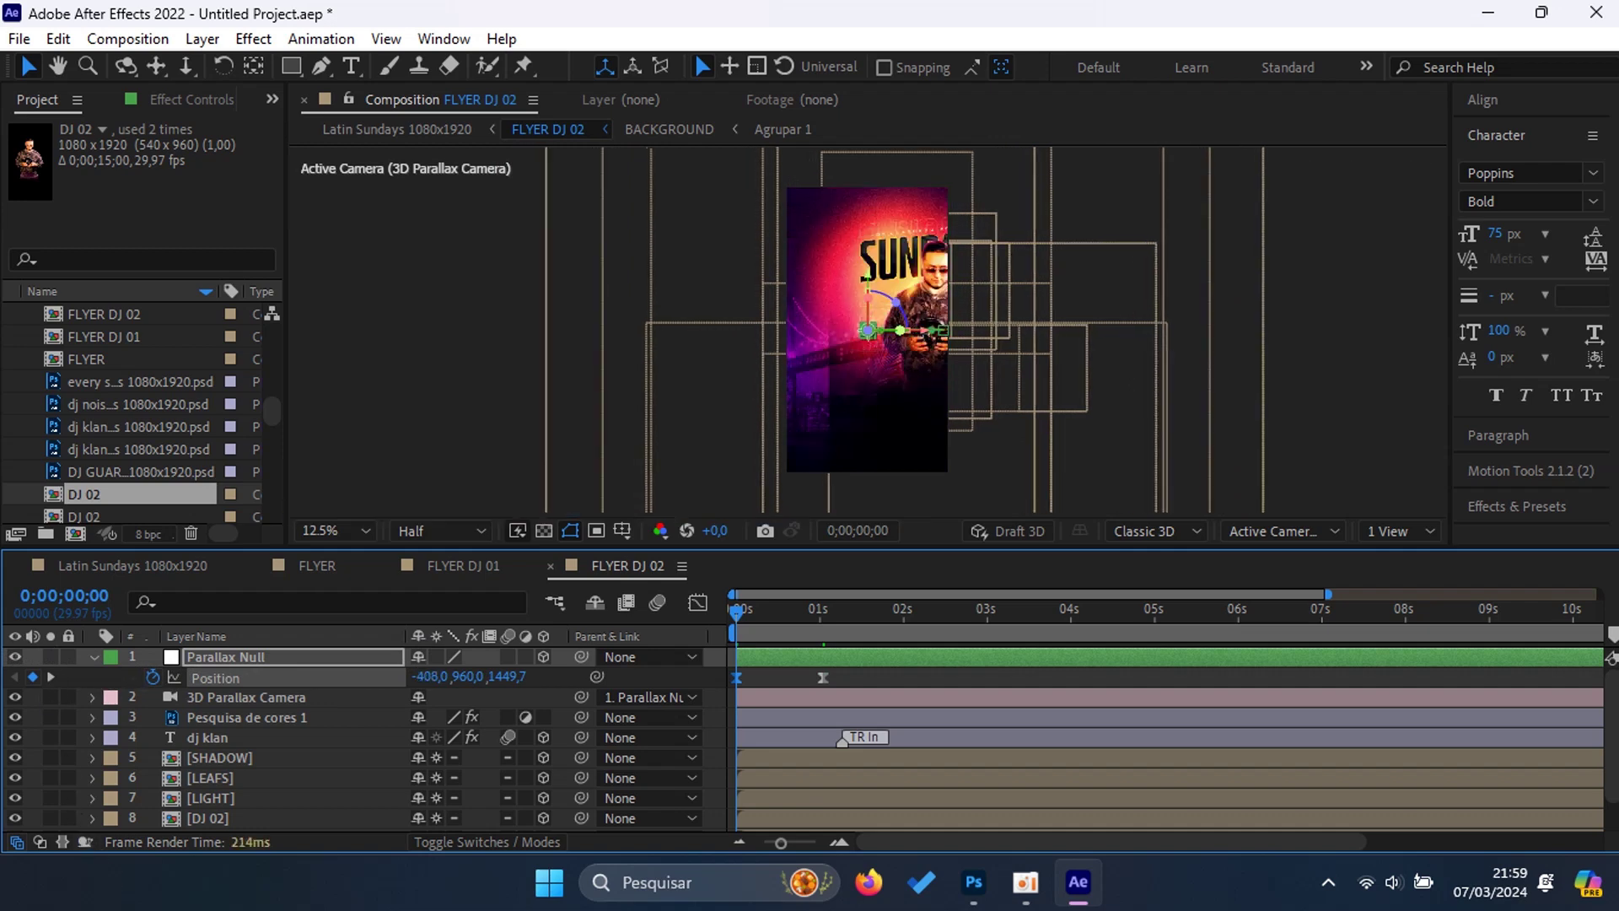
pyautogui.click(213, 757)
pyautogui.click(819, 385)
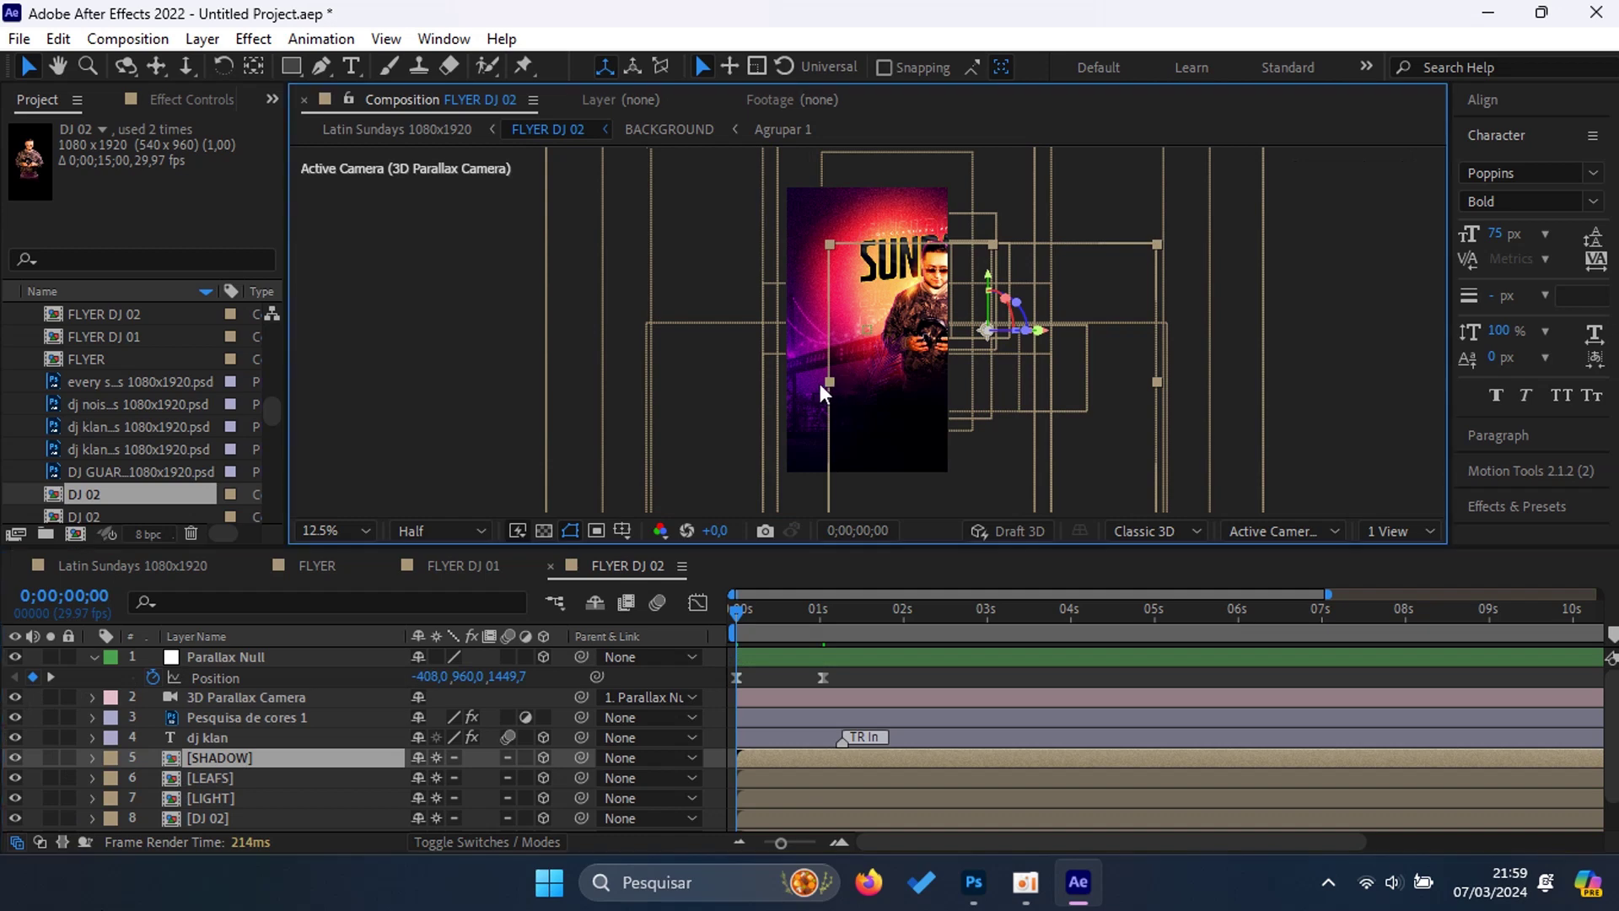
pyautogui.moveTo(820, 383); pyautogui.dragTo(775, 411)
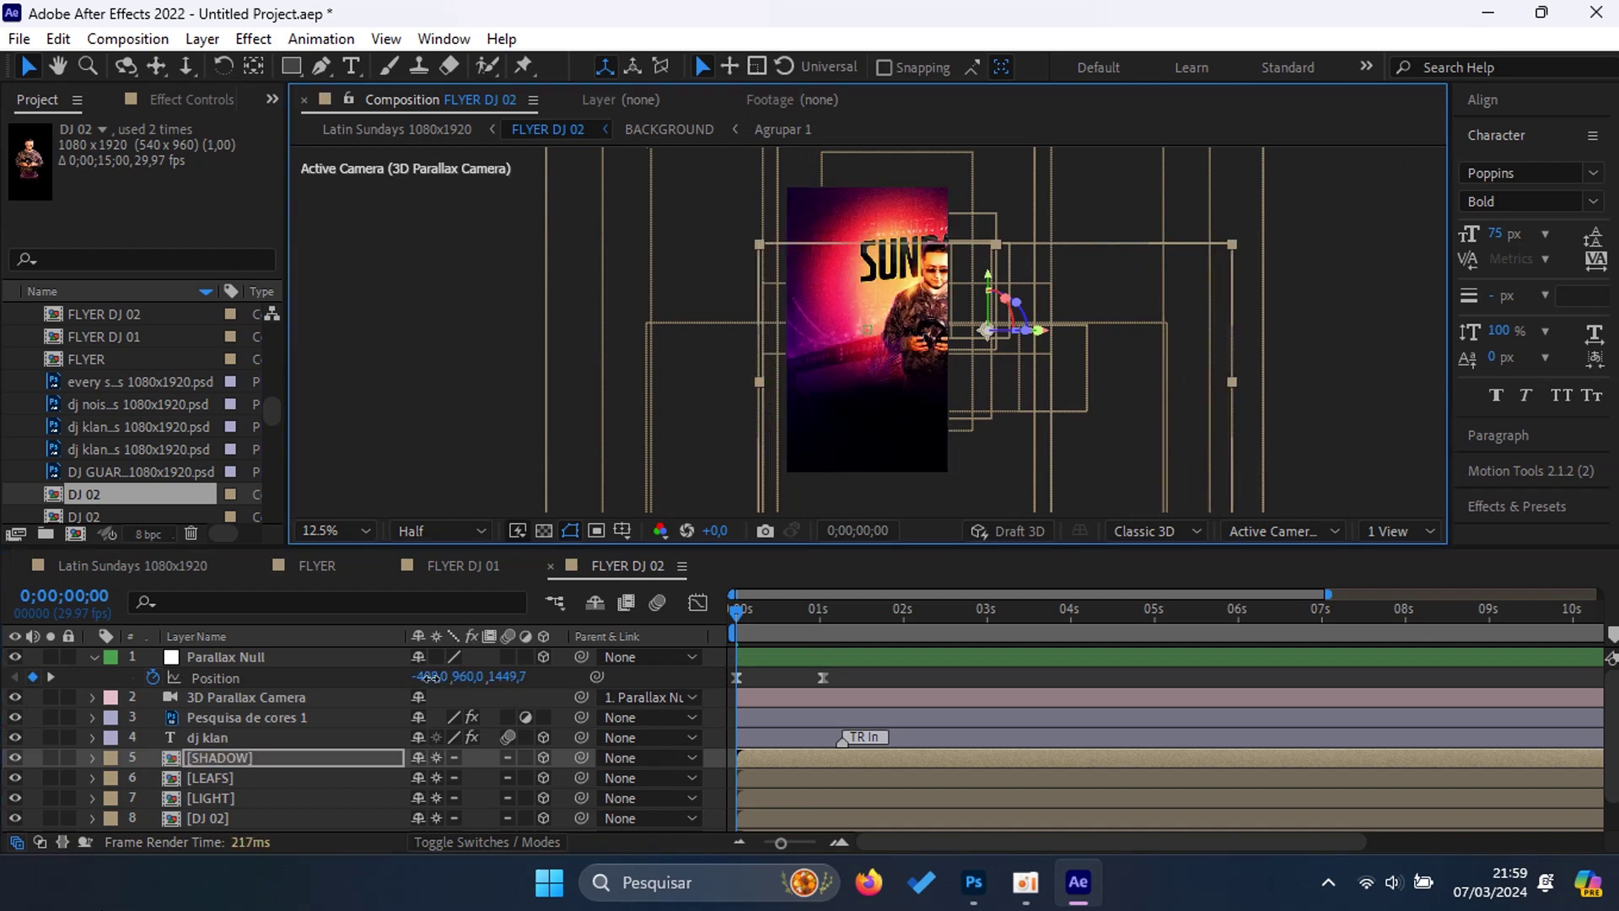
pyautogui.moveTo(430, 678); pyautogui.dragTo(626, 685)
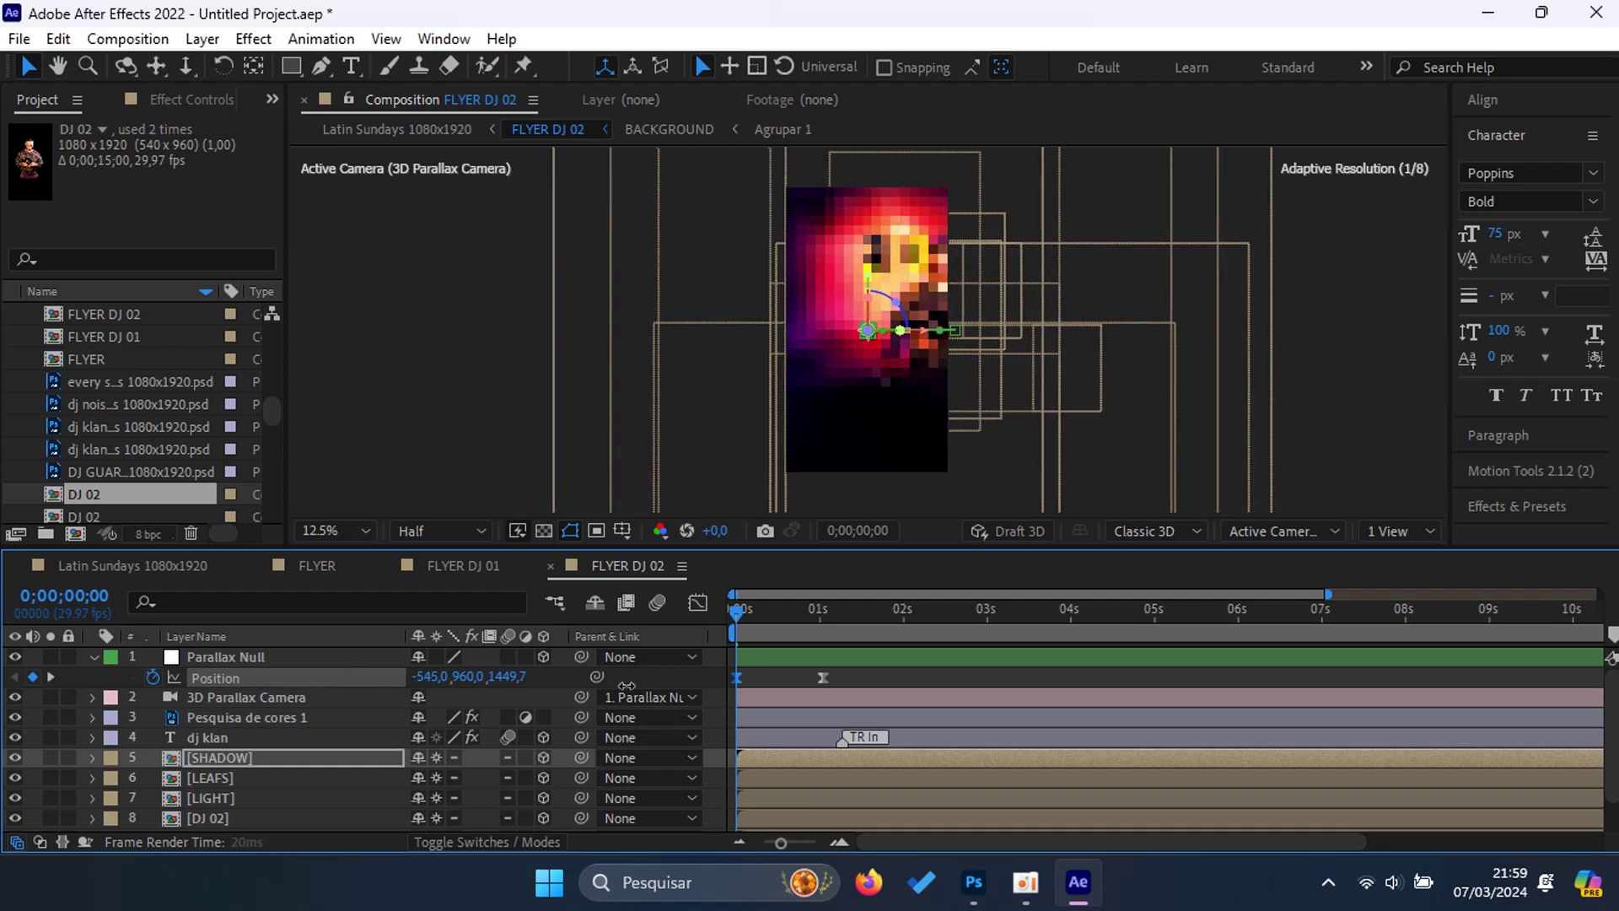
pyautogui.click(841, 671)
pyautogui.rightClick(732, 680)
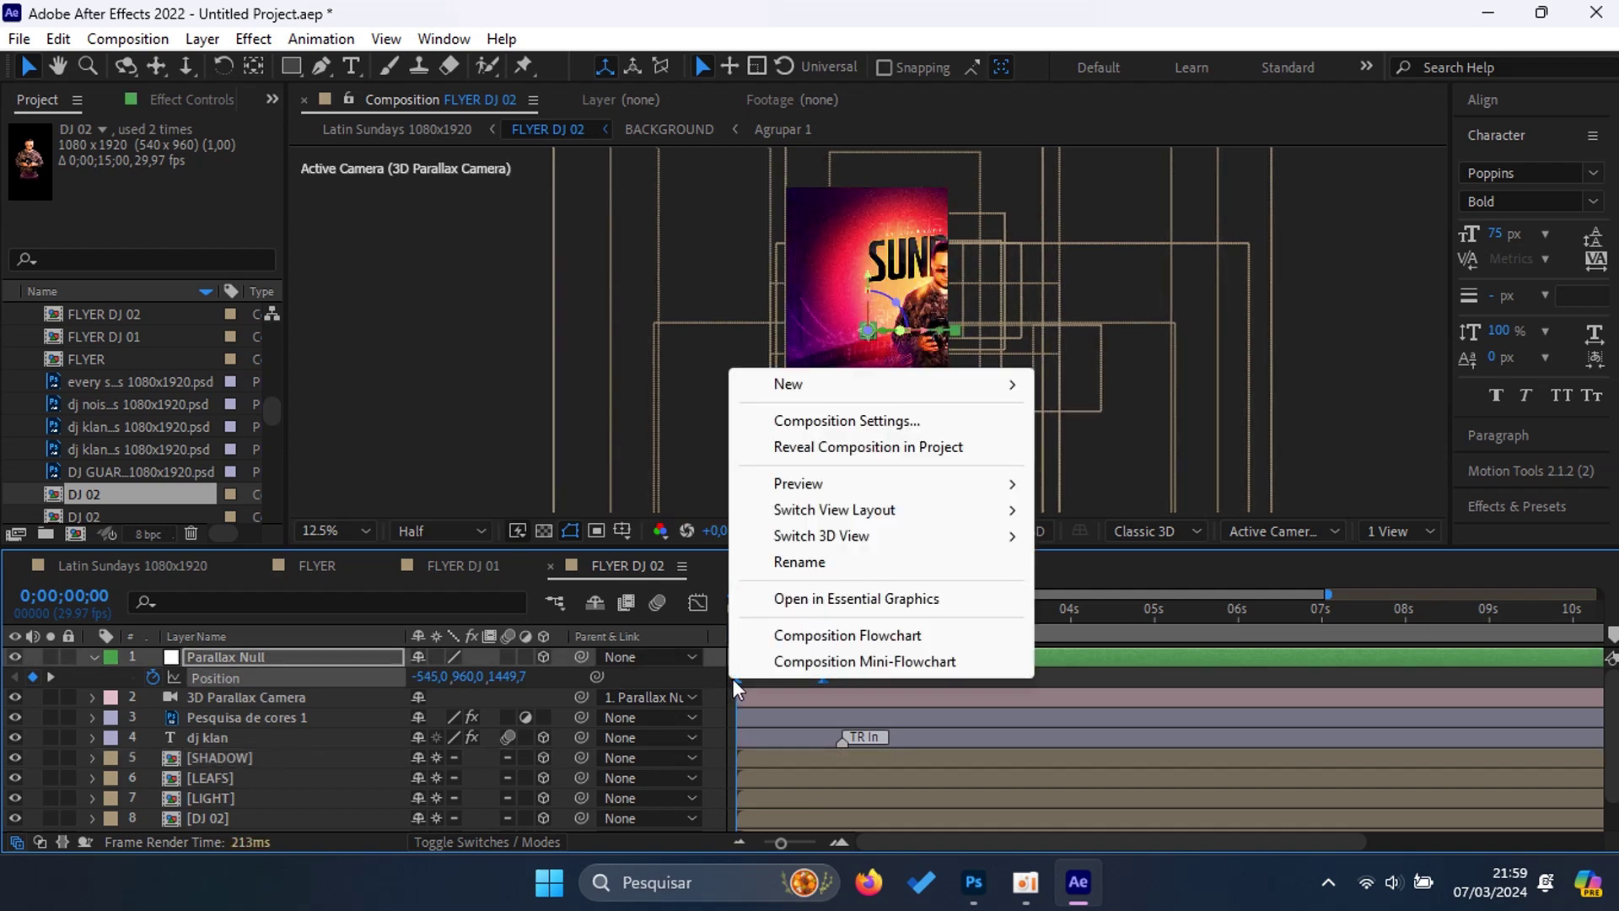
# Step: Set the Parallax Null's Position keyframe velocity to 100% incoming and 100% outgoing influence
pyautogui.click(1136, 679)
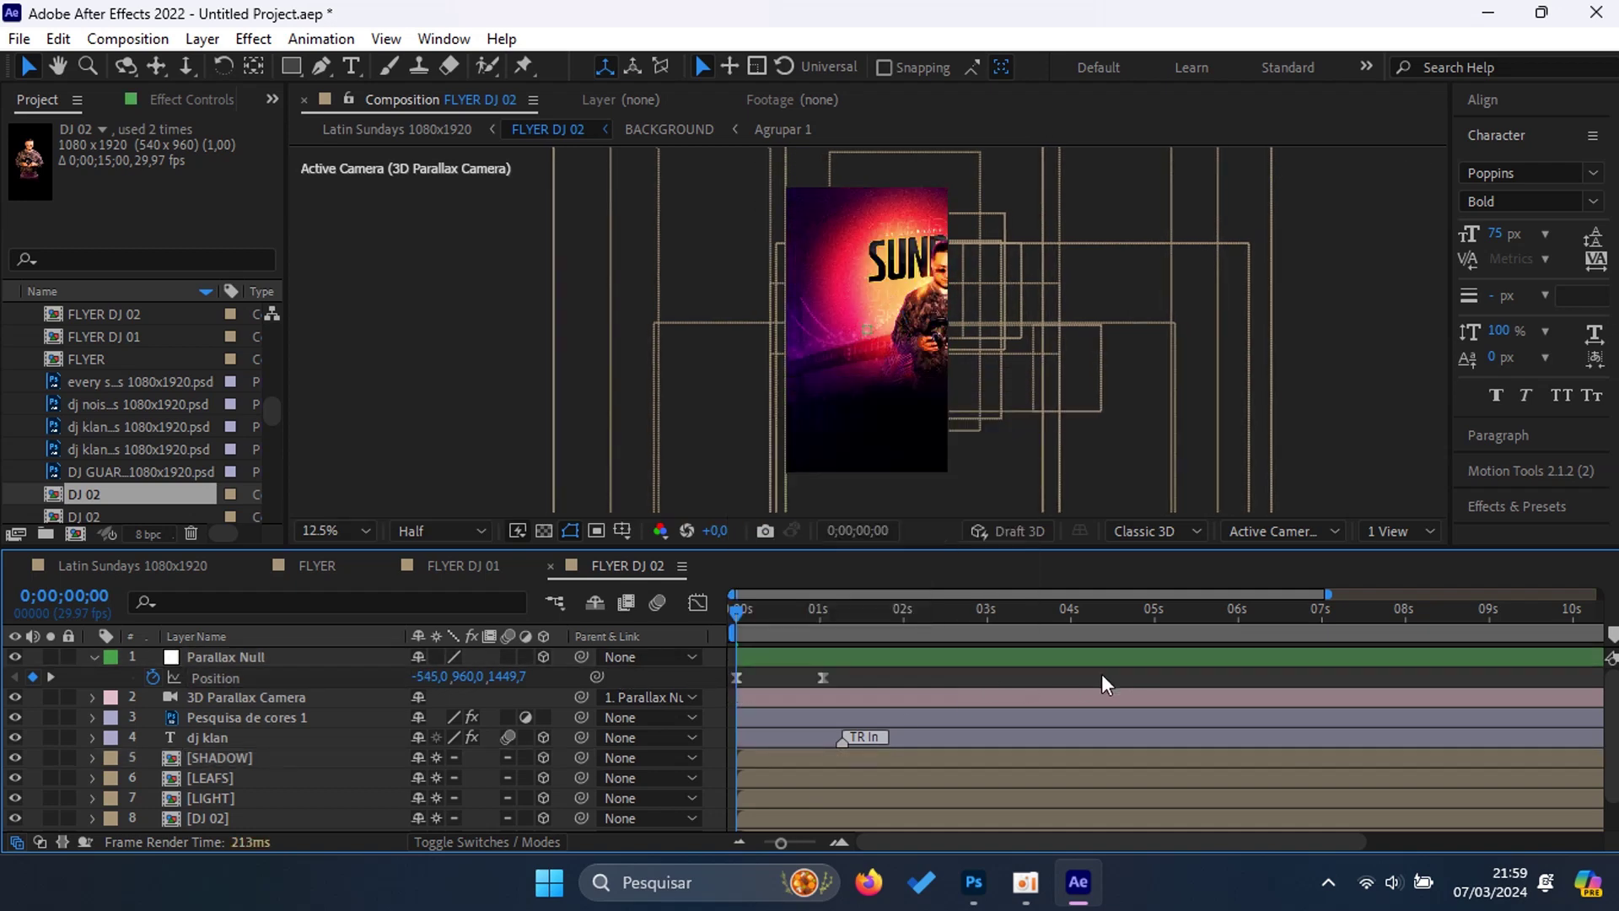
pyautogui.click(738, 678)
pyautogui.rightClick(740, 677)
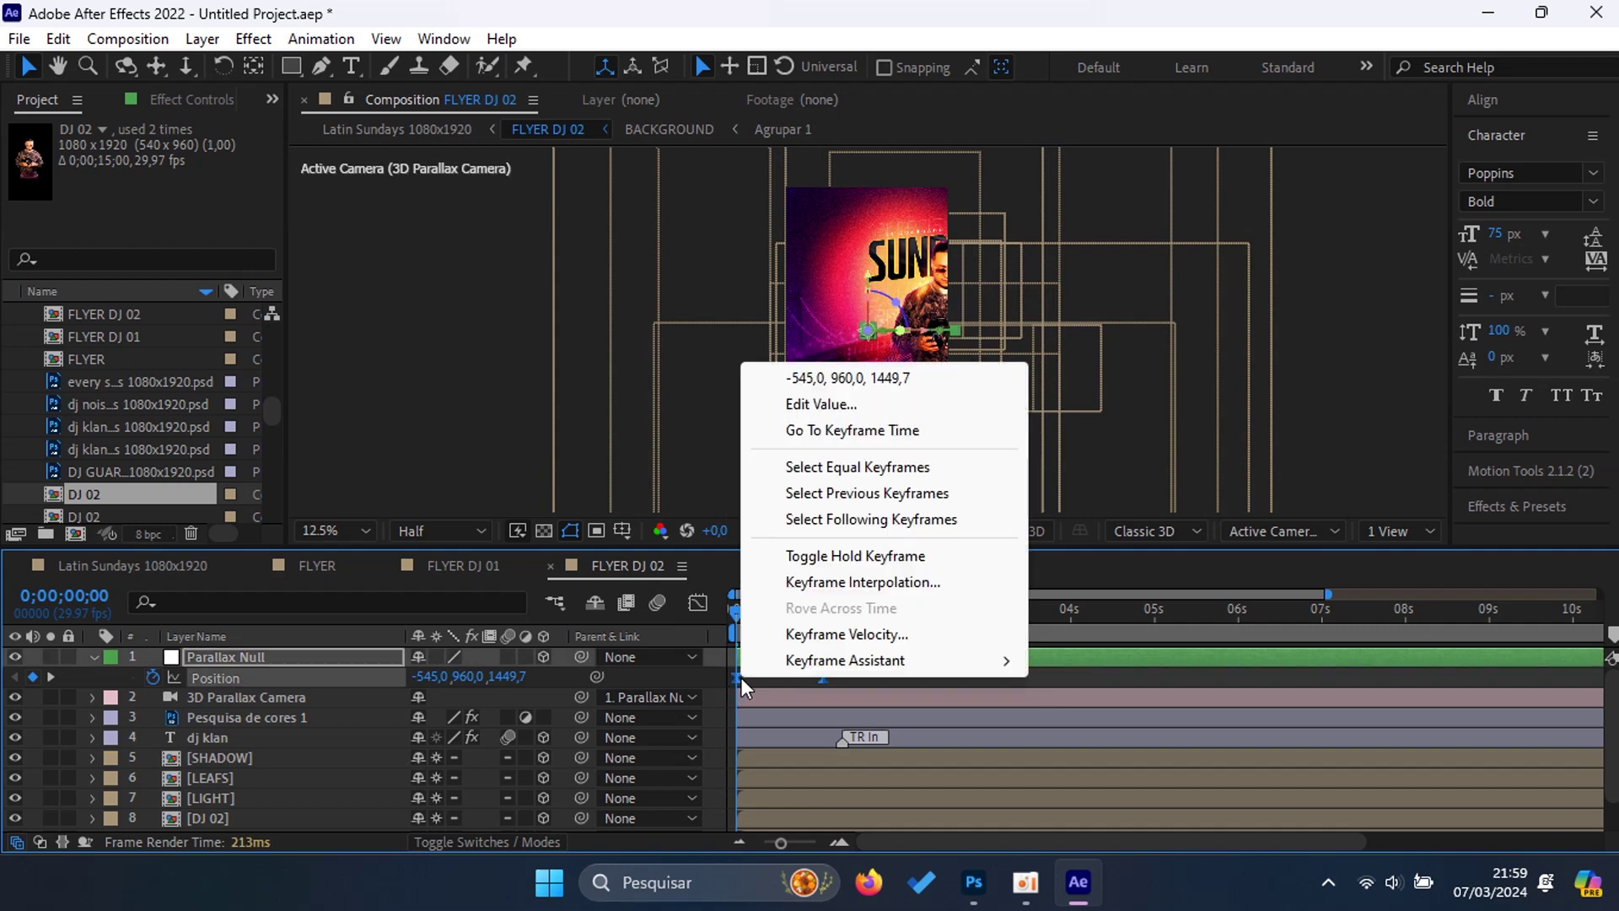
pyautogui.click(884, 632)
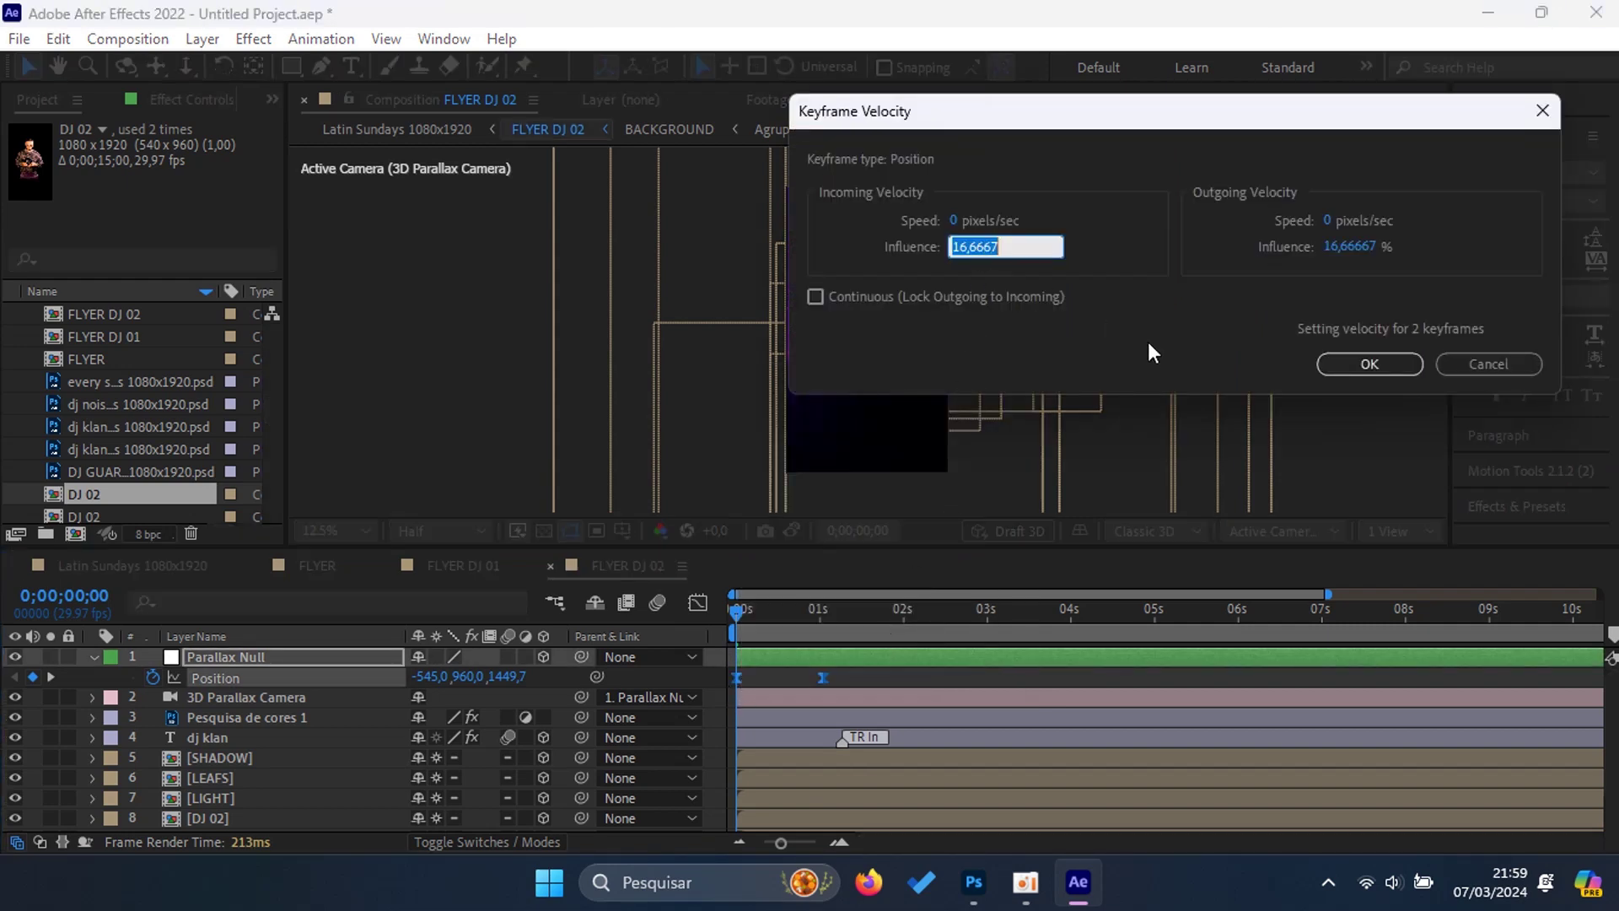
pyautogui.write('100')
pyautogui.doubleClick(1349, 246)
pyautogui.write('100')
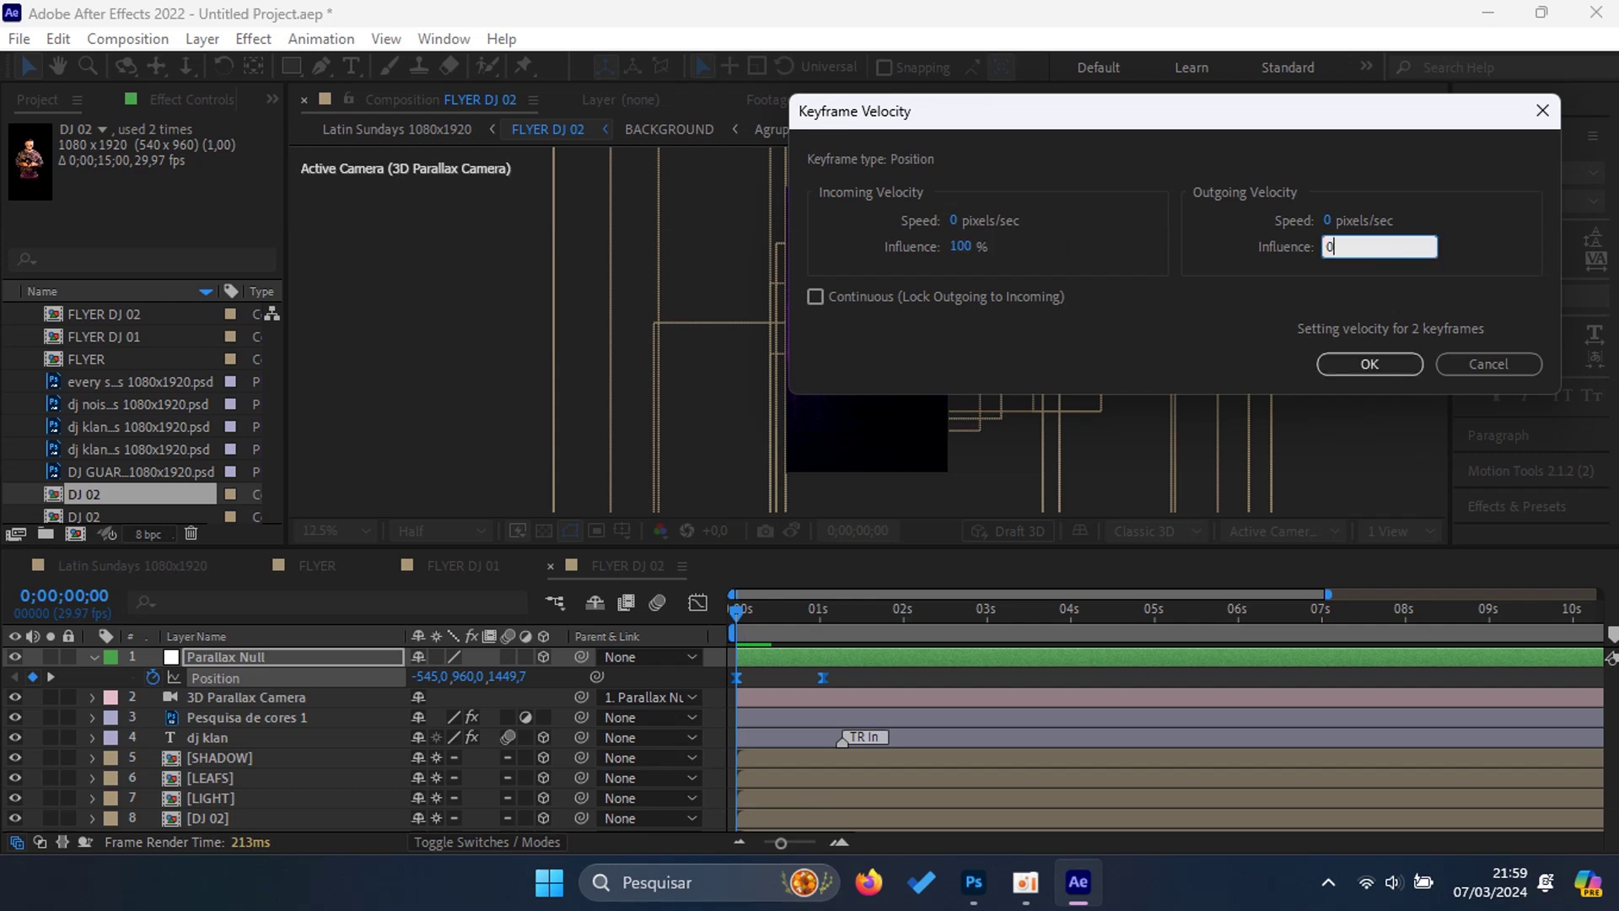
pyautogui.press('Return')
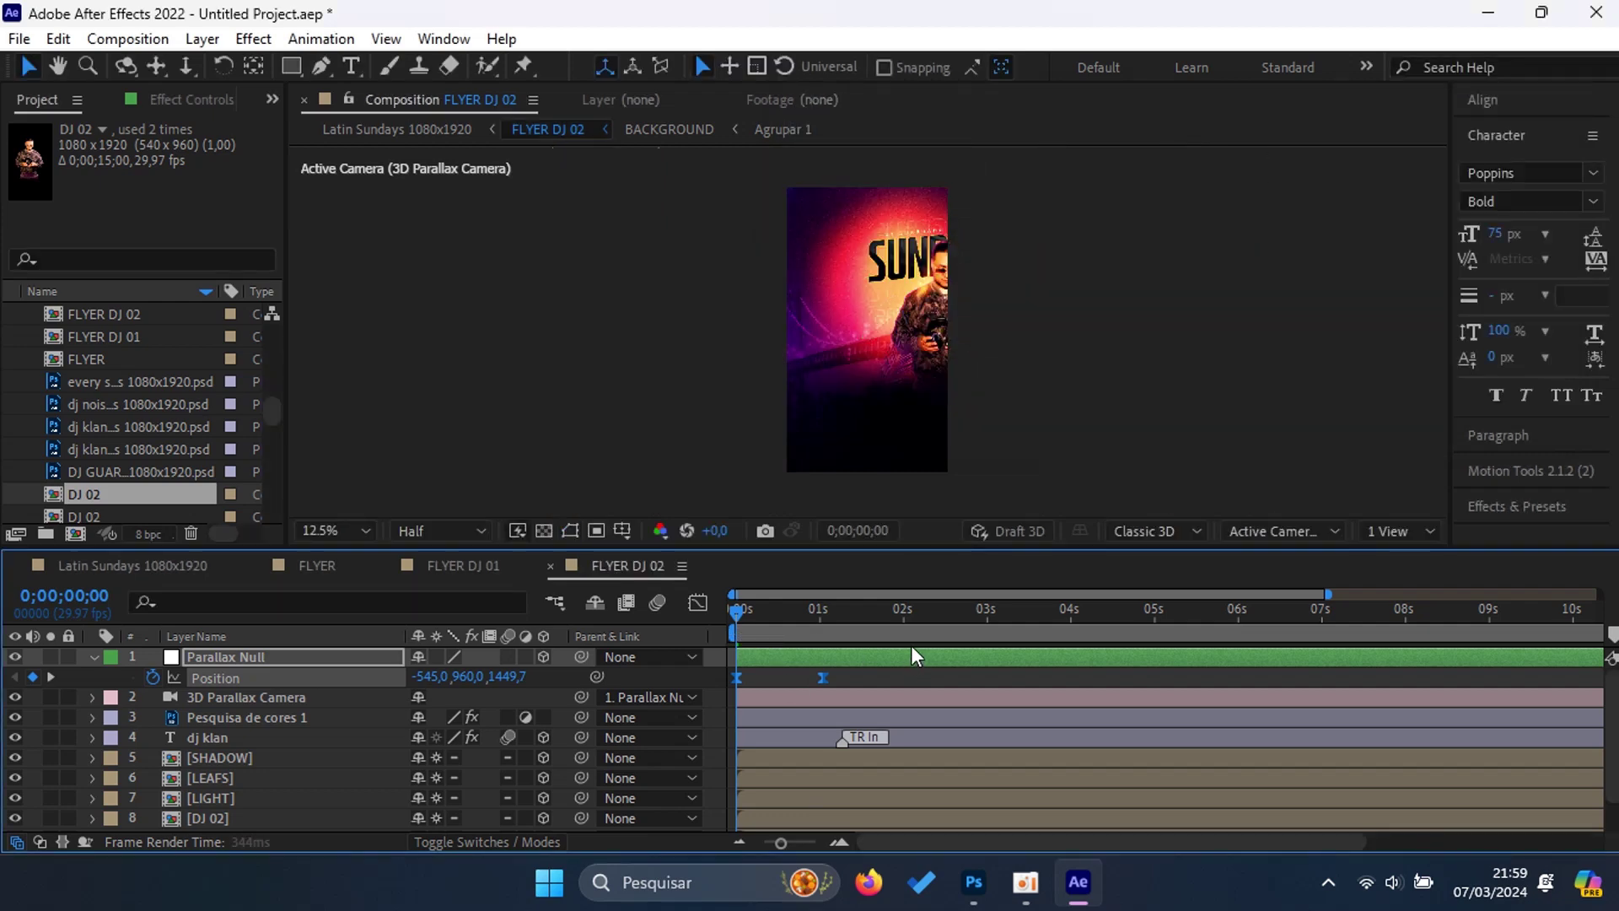
# Step: Preview the eased slide-in, jump to the next keyframe, then return to the start
pyautogui.press('space')
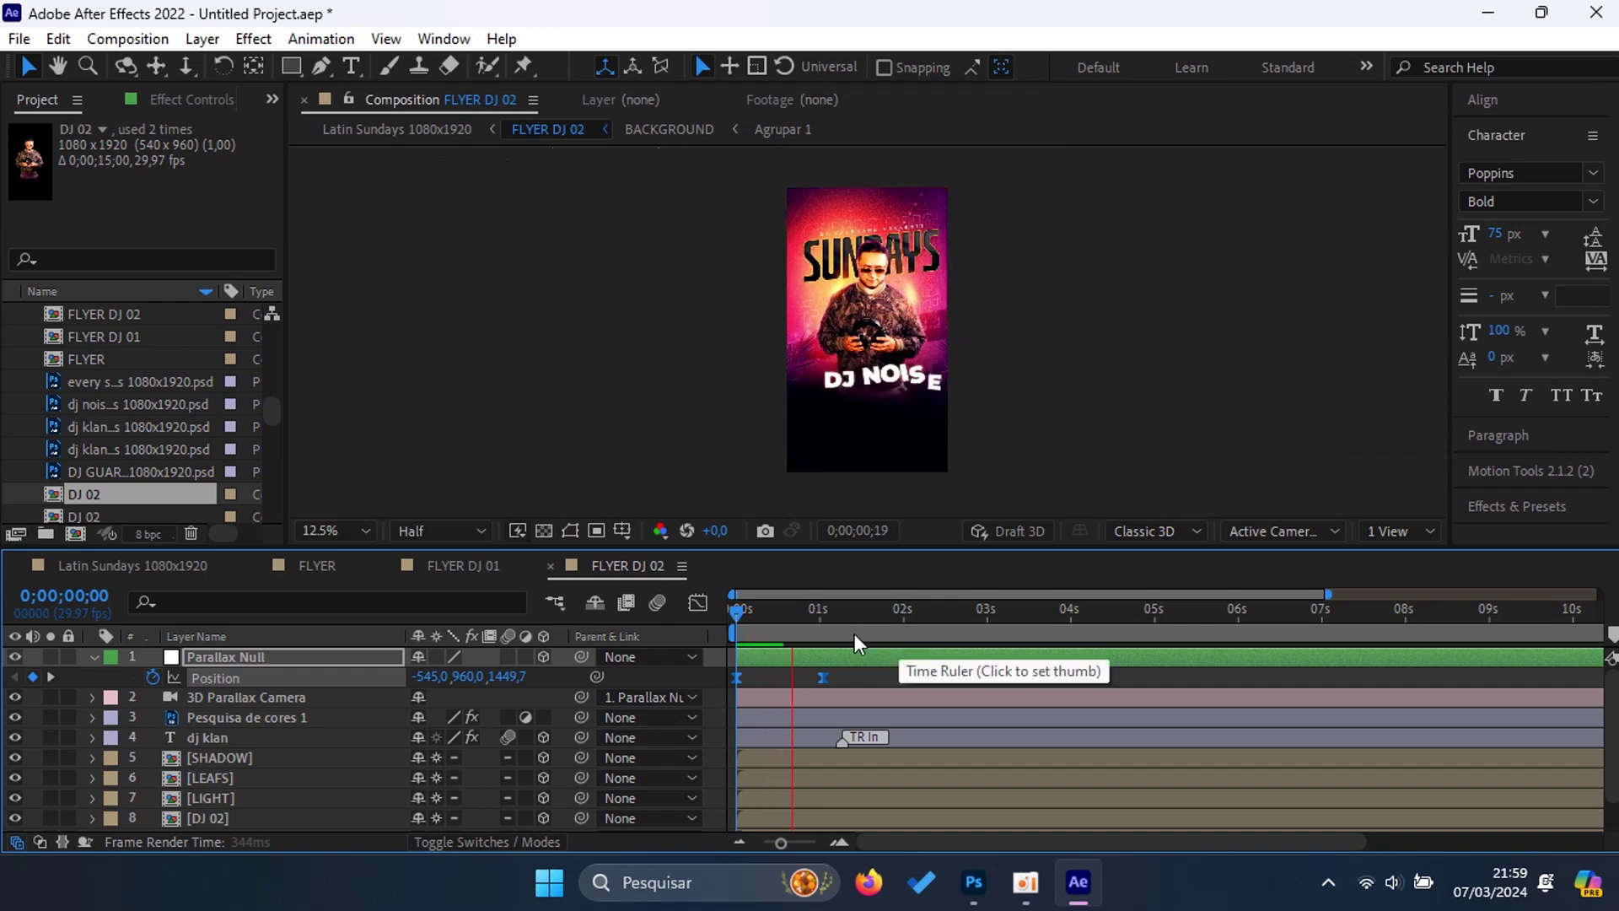
pyautogui.press('space')
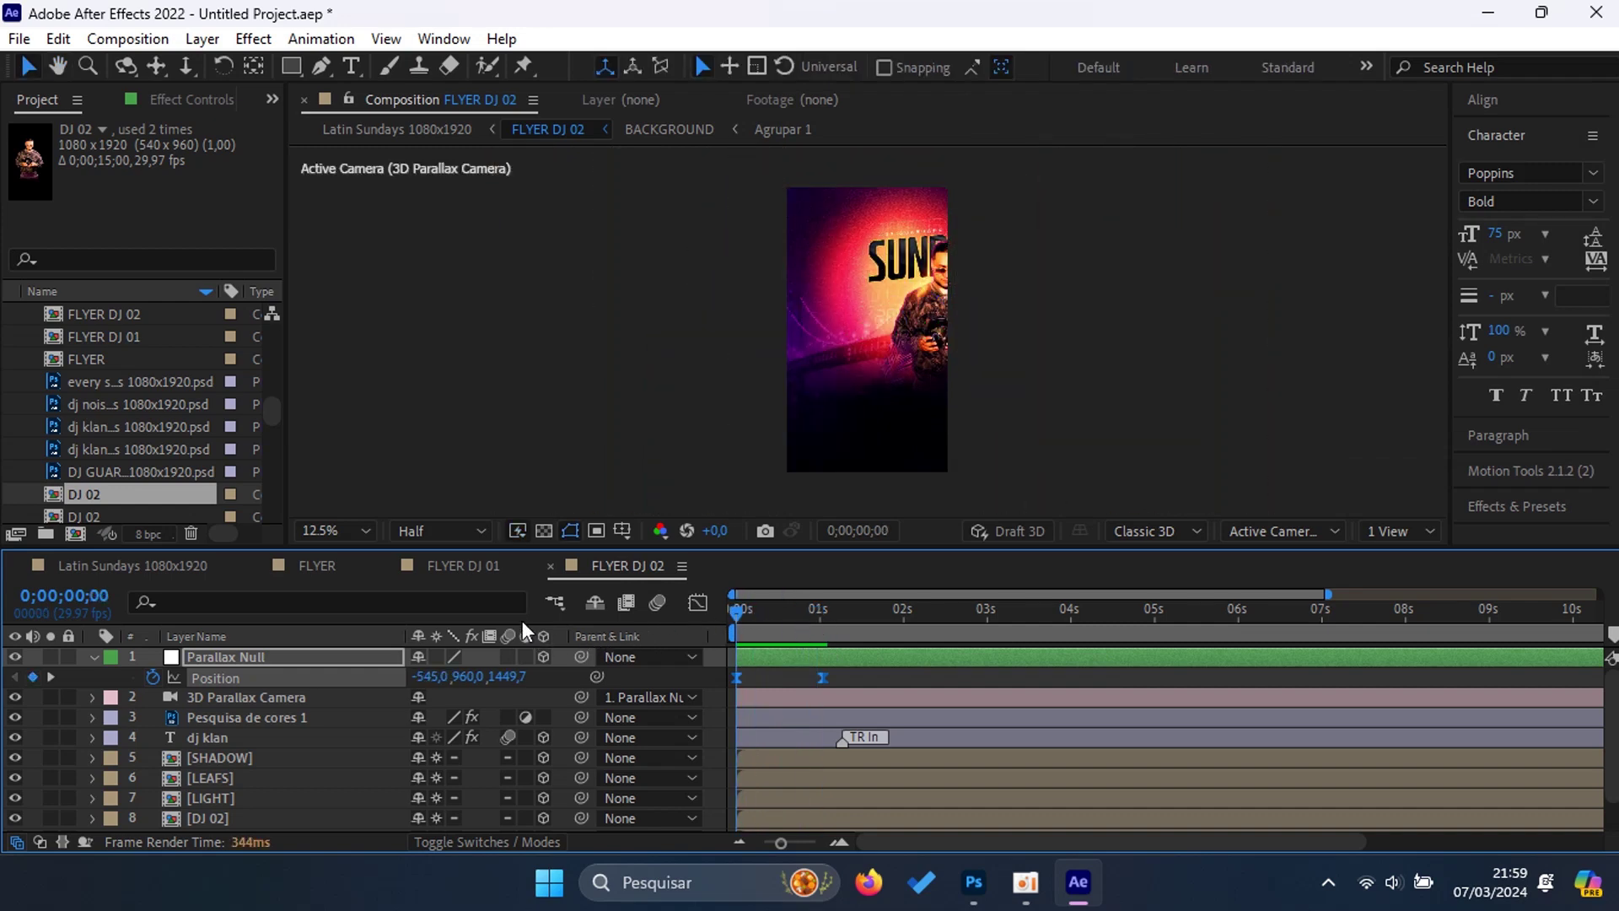
pyautogui.press('k')
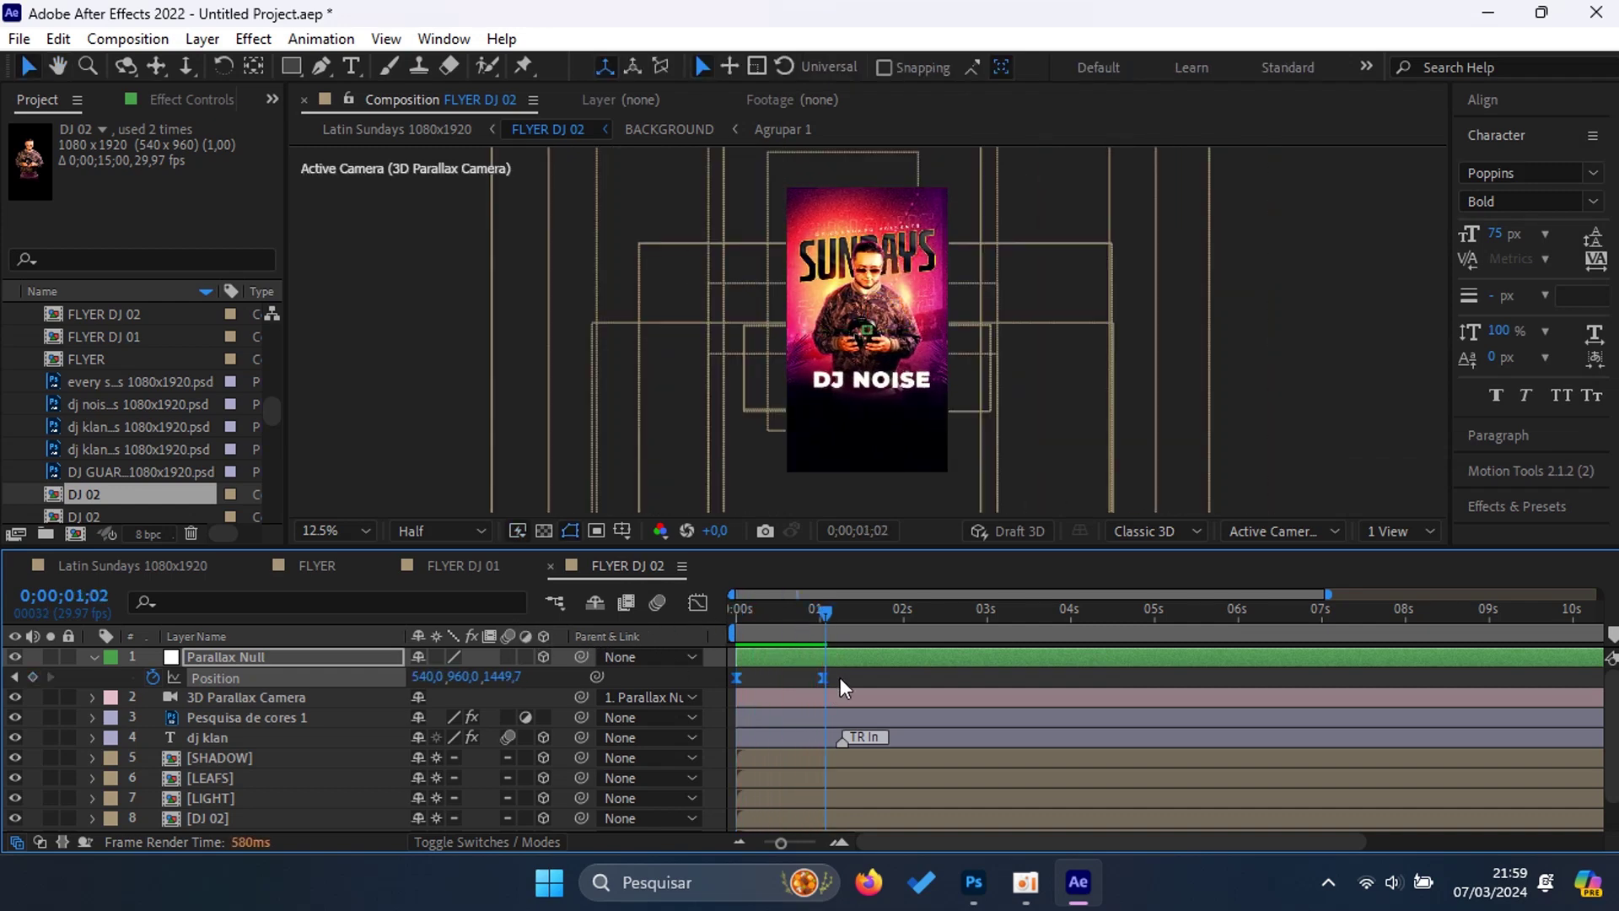
pyautogui.click(835, 671)
pyautogui.press('Home')
# Step: Drag the Parallax Null Position keyframes to retime the move and preview it
pyautogui.press('space')
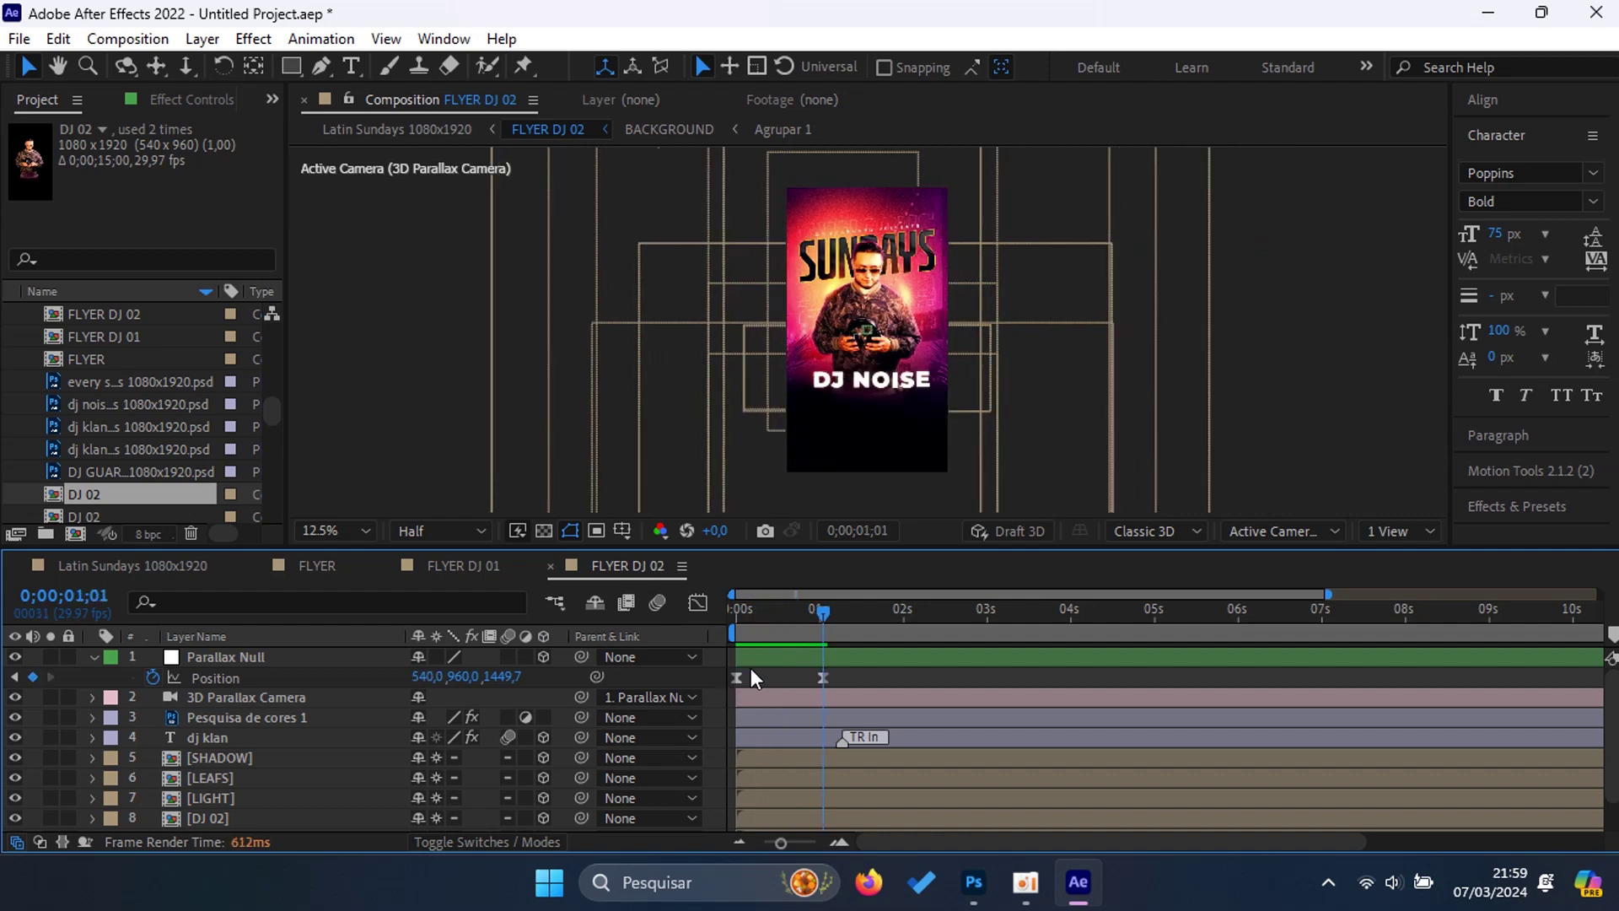
pyautogui.moveTo(735, 676)
pyautogui.mouseDown()
pyautogui.moveTo(843, 677)
pyautogui.moveTo(735, 680)
pyautogui.mouseUp()
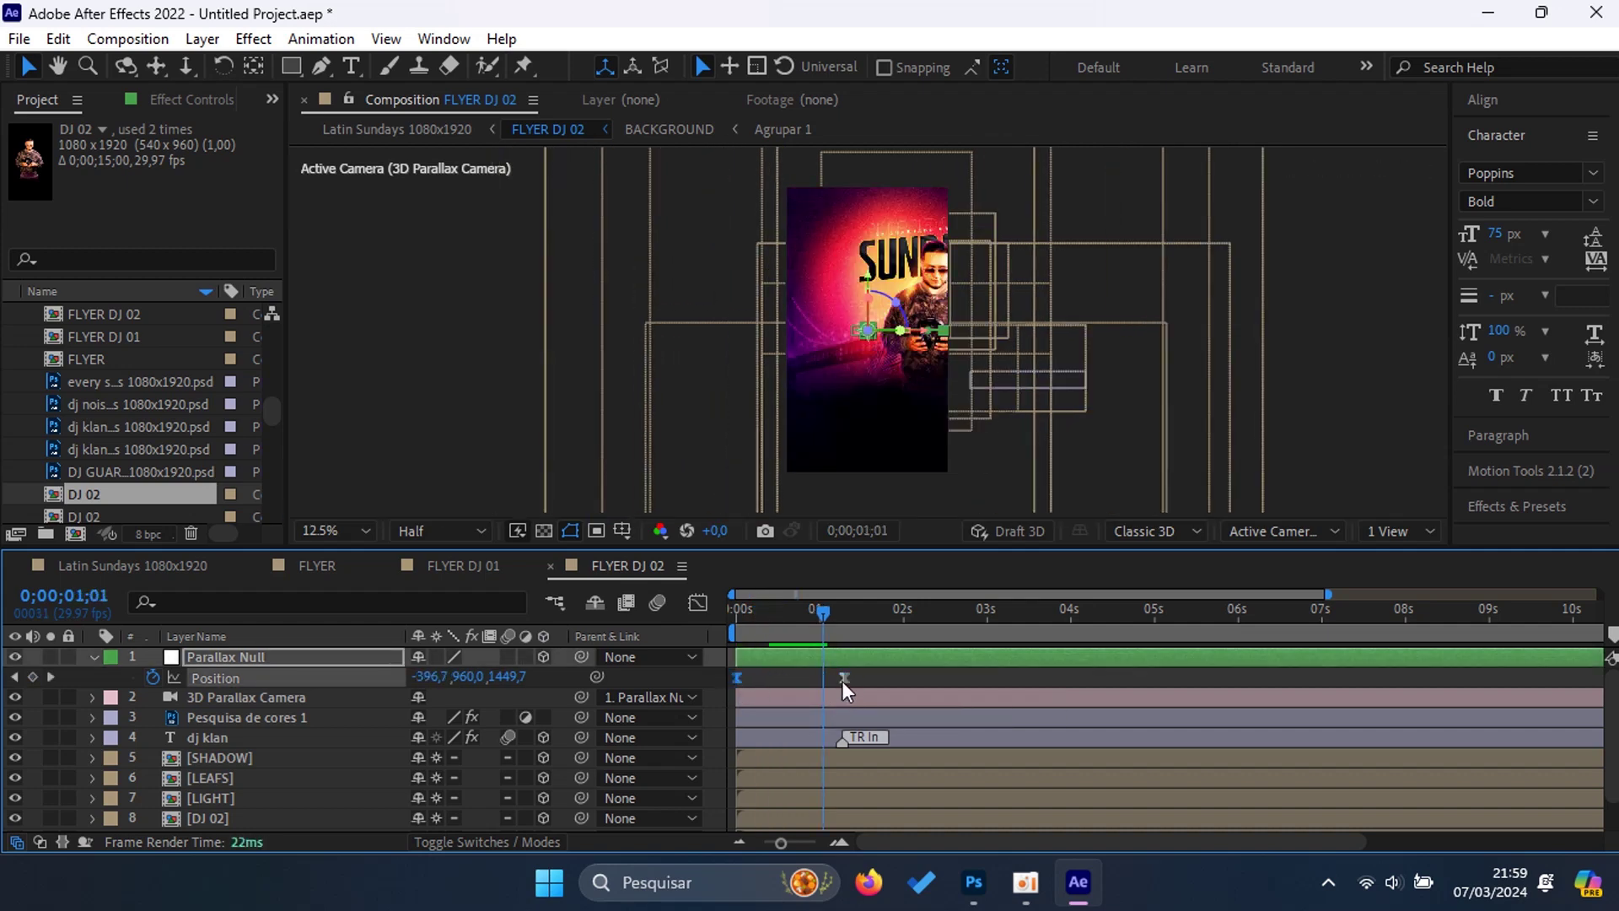
pyautogui.moveTo(842, 680); pyautogui.dragTo(815, 679)
pyautogui.moveTo(816, 613); pyautogui.dragTo(722, 612)
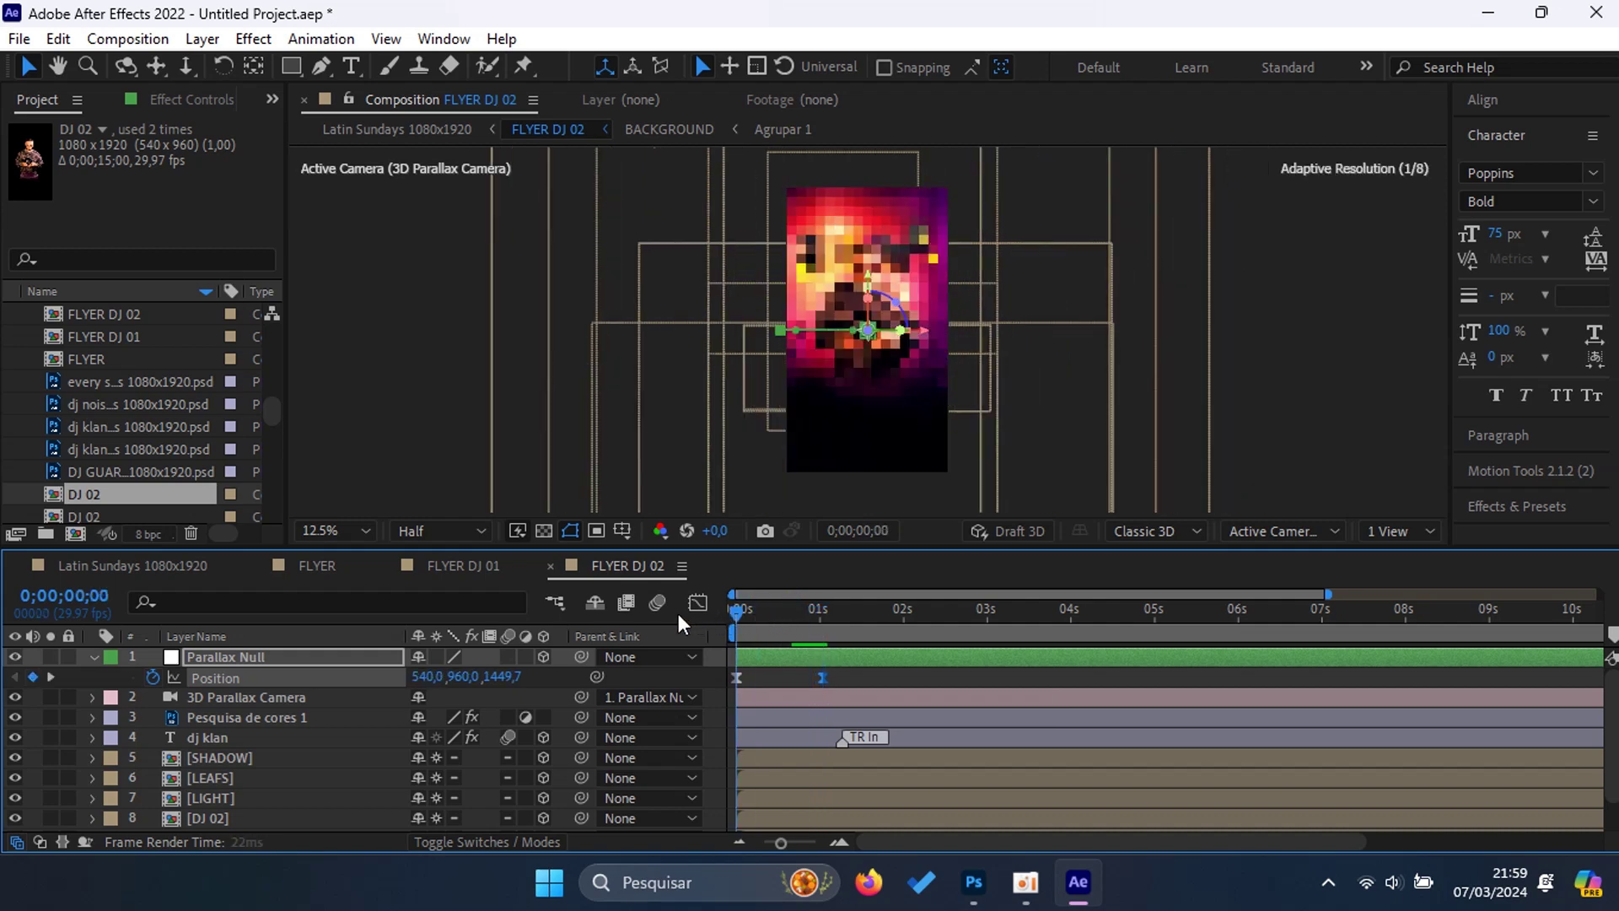
pyautogui.press('space')
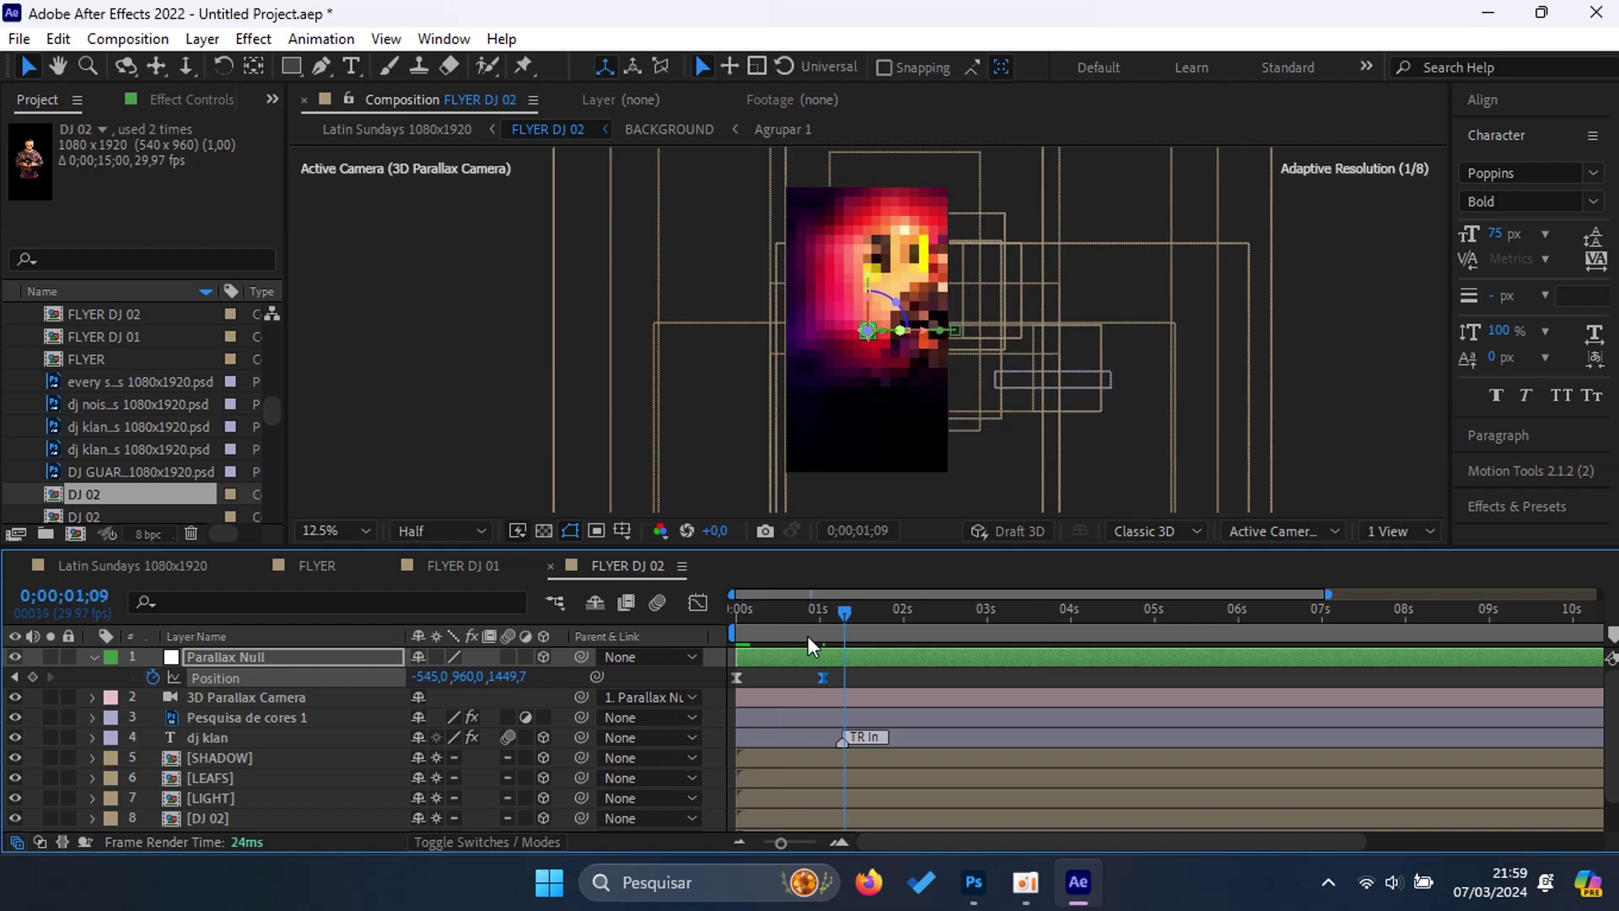
pyautogui.press('space')
# Step: Delete the Position keyframe at 01s with Edit > Clear
pyautogui.click(837, 676)
pyautogui.click(831, 688)
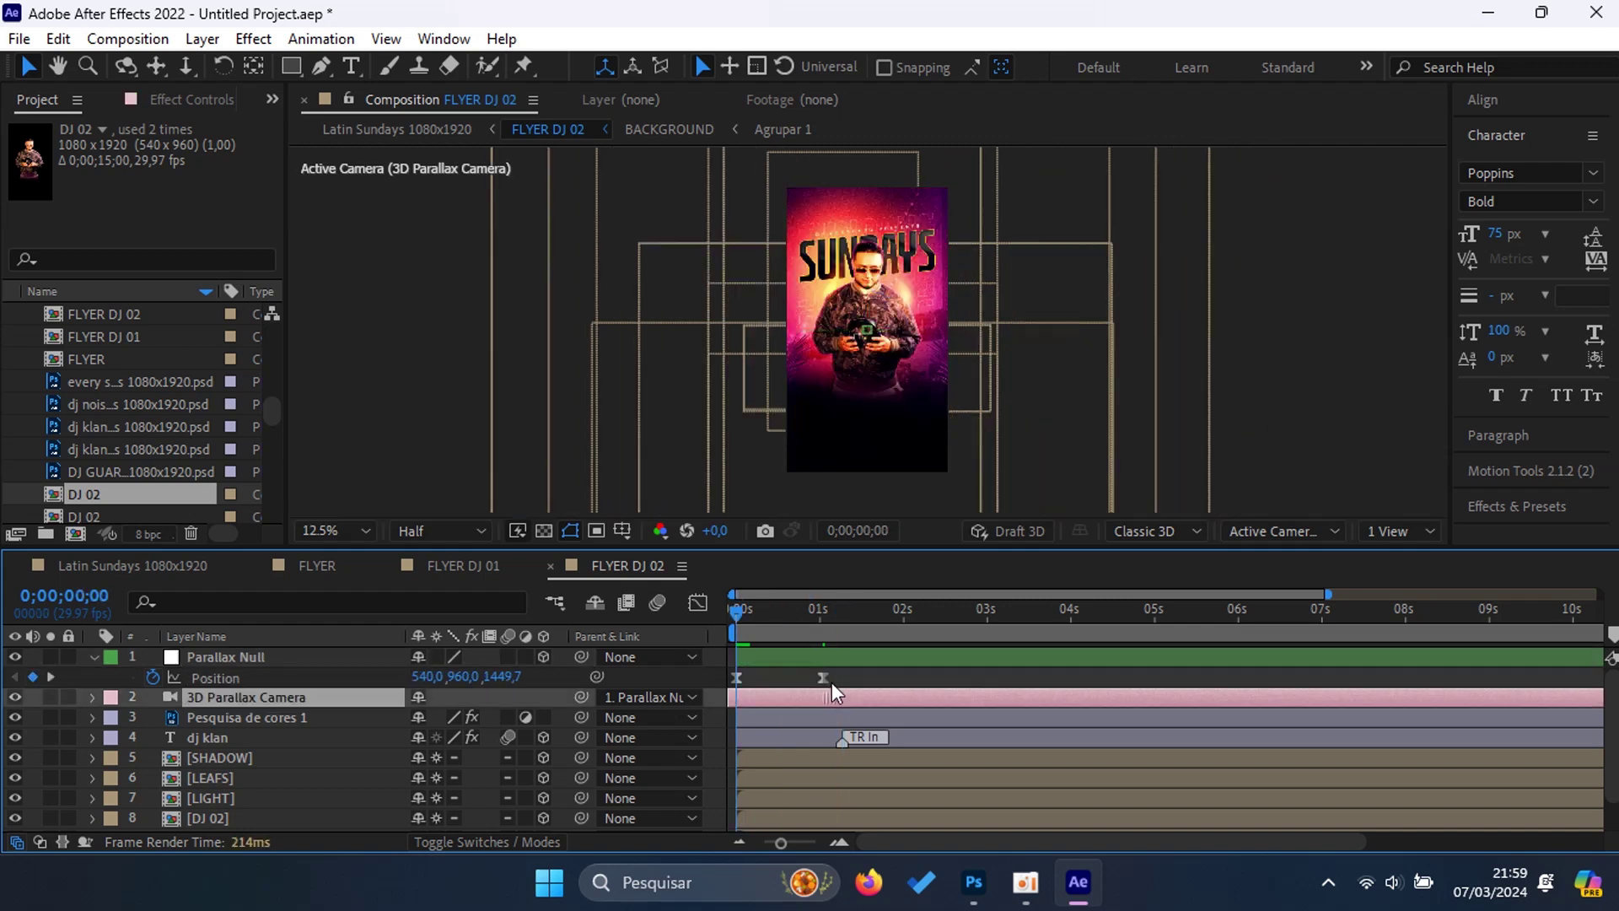
pyautogui.click(823, 676)
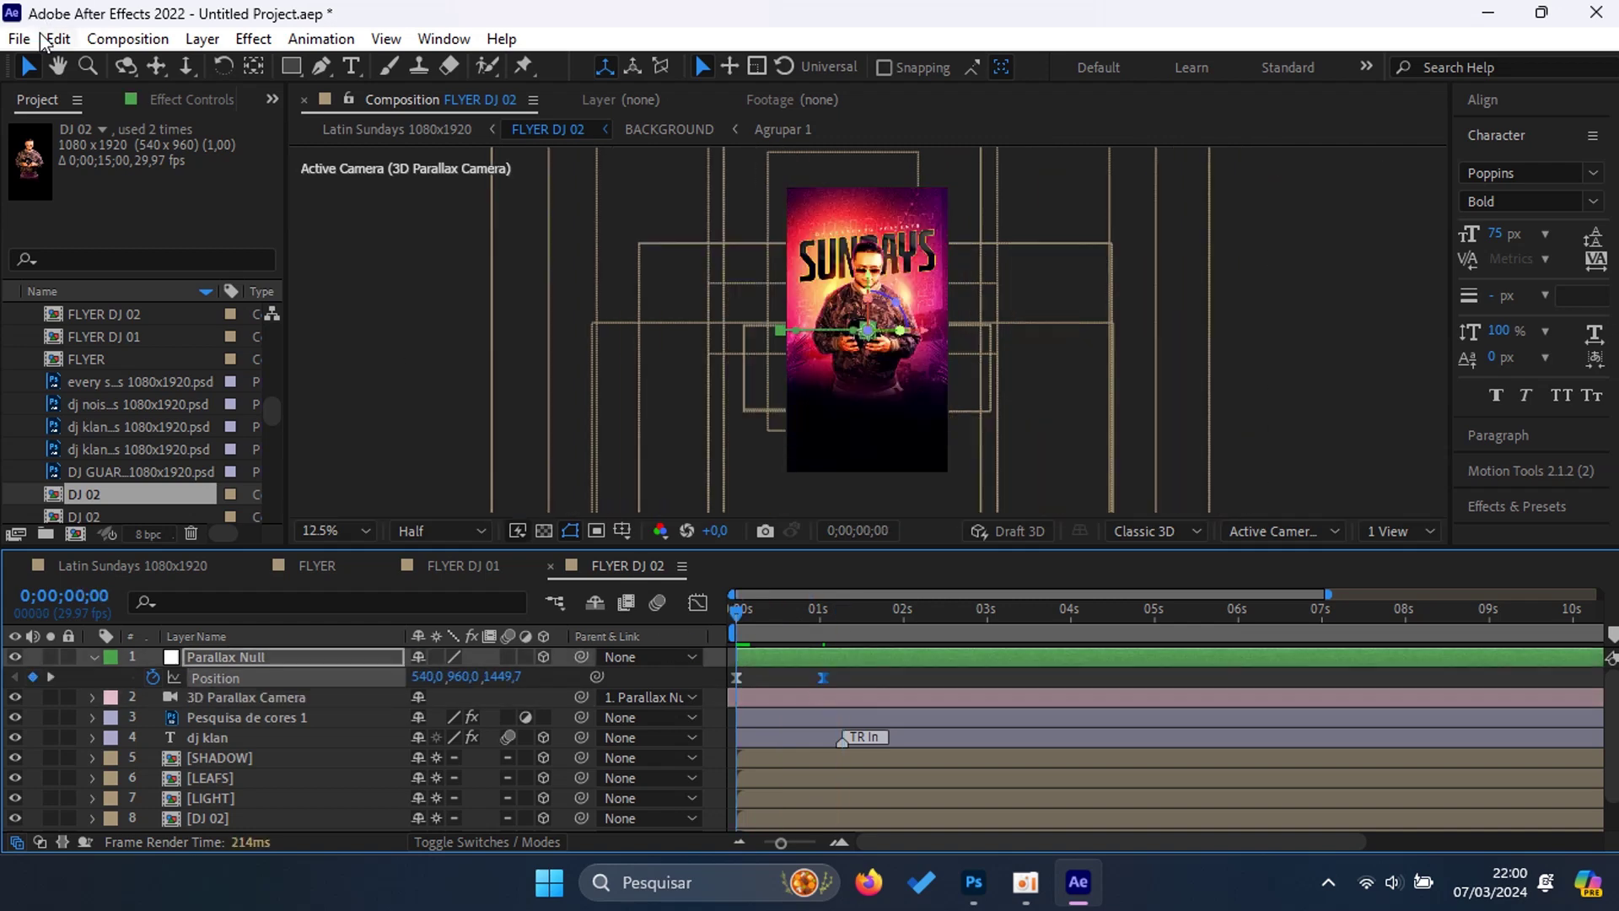
pyautogui.click(59, 39)
pyautogui.click(99, 311)
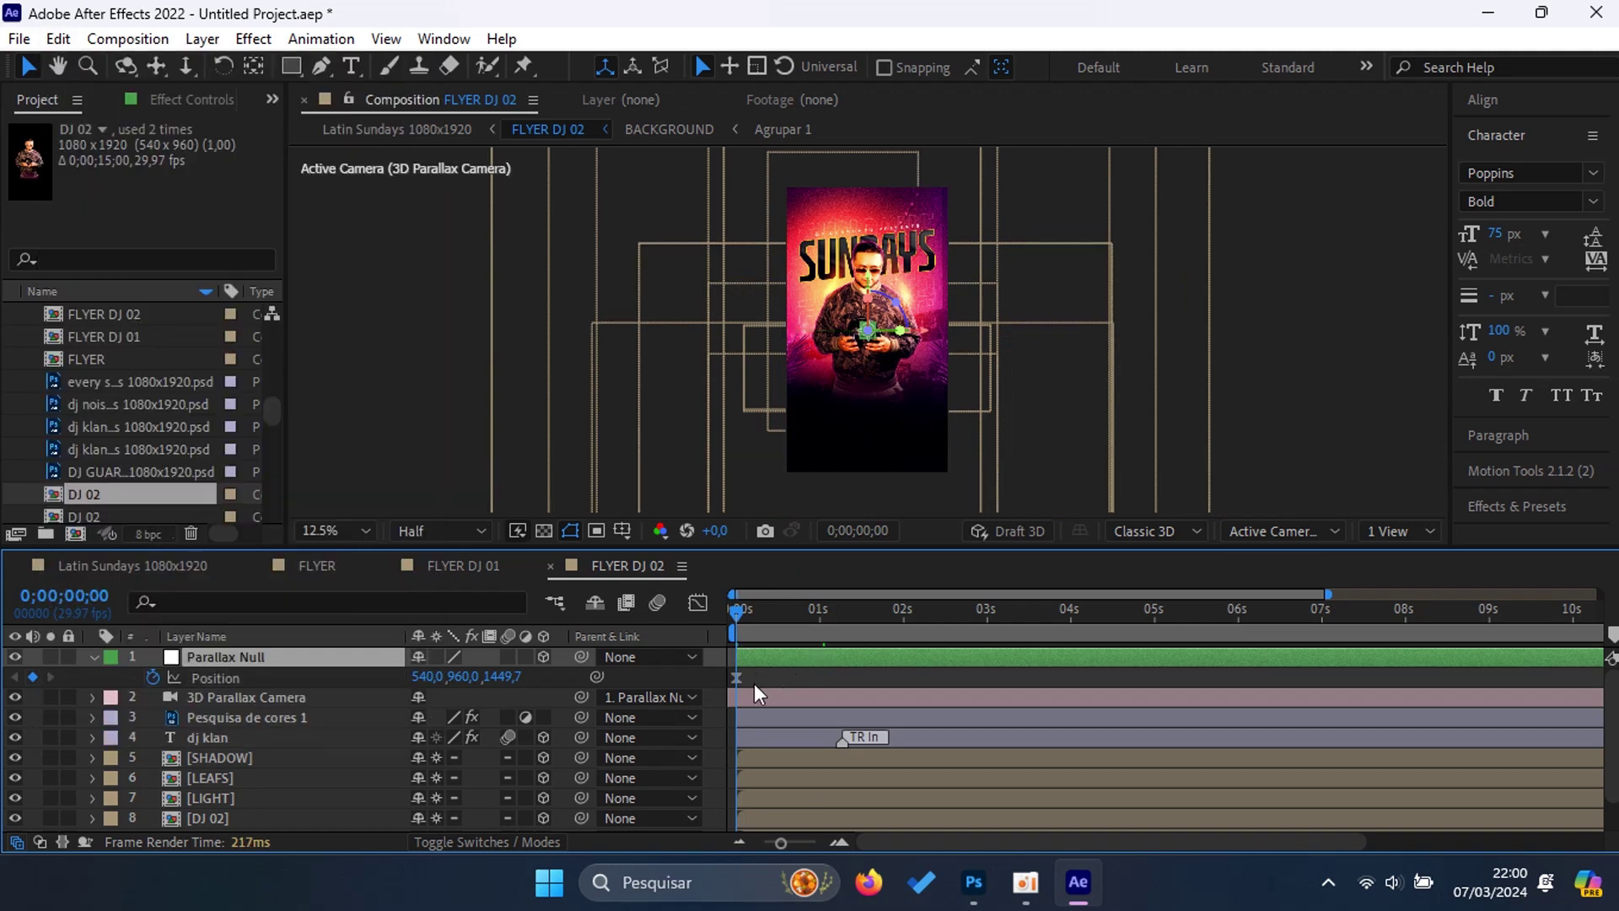
# Step: Move the remaining keyframe to 0;00;00;28 and set Position X at 0s to 1779
pyautogui.moveTo(738, 678); pyautogui.dragTo(817, 678)
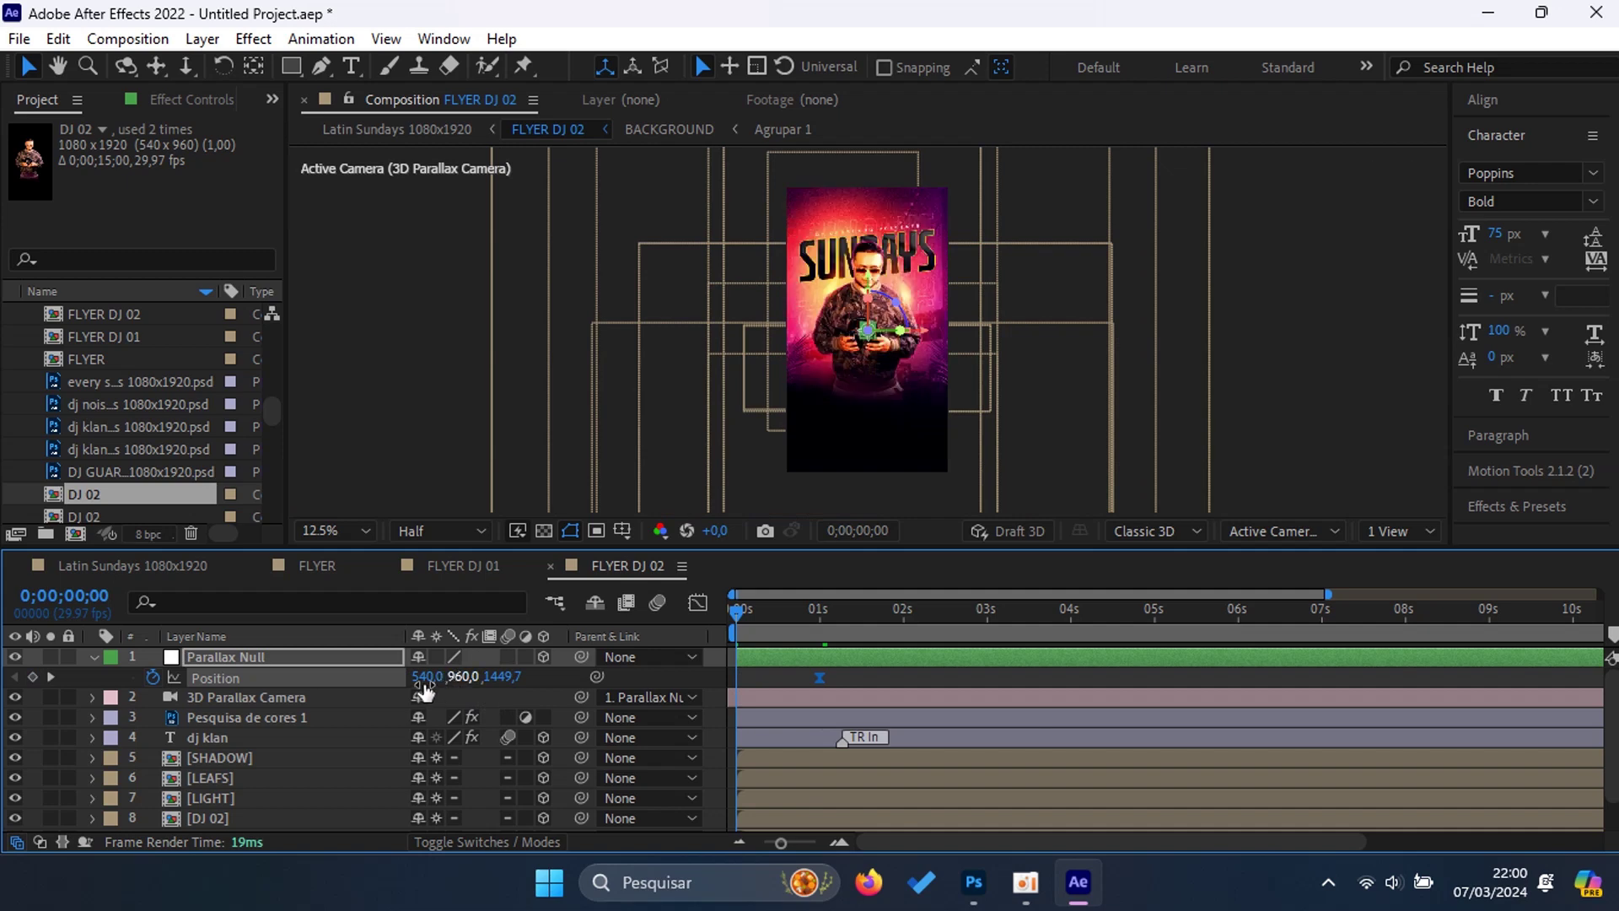
pyautogui.moveTo(425, 687); pyautogui.dragTo(1187, 677)
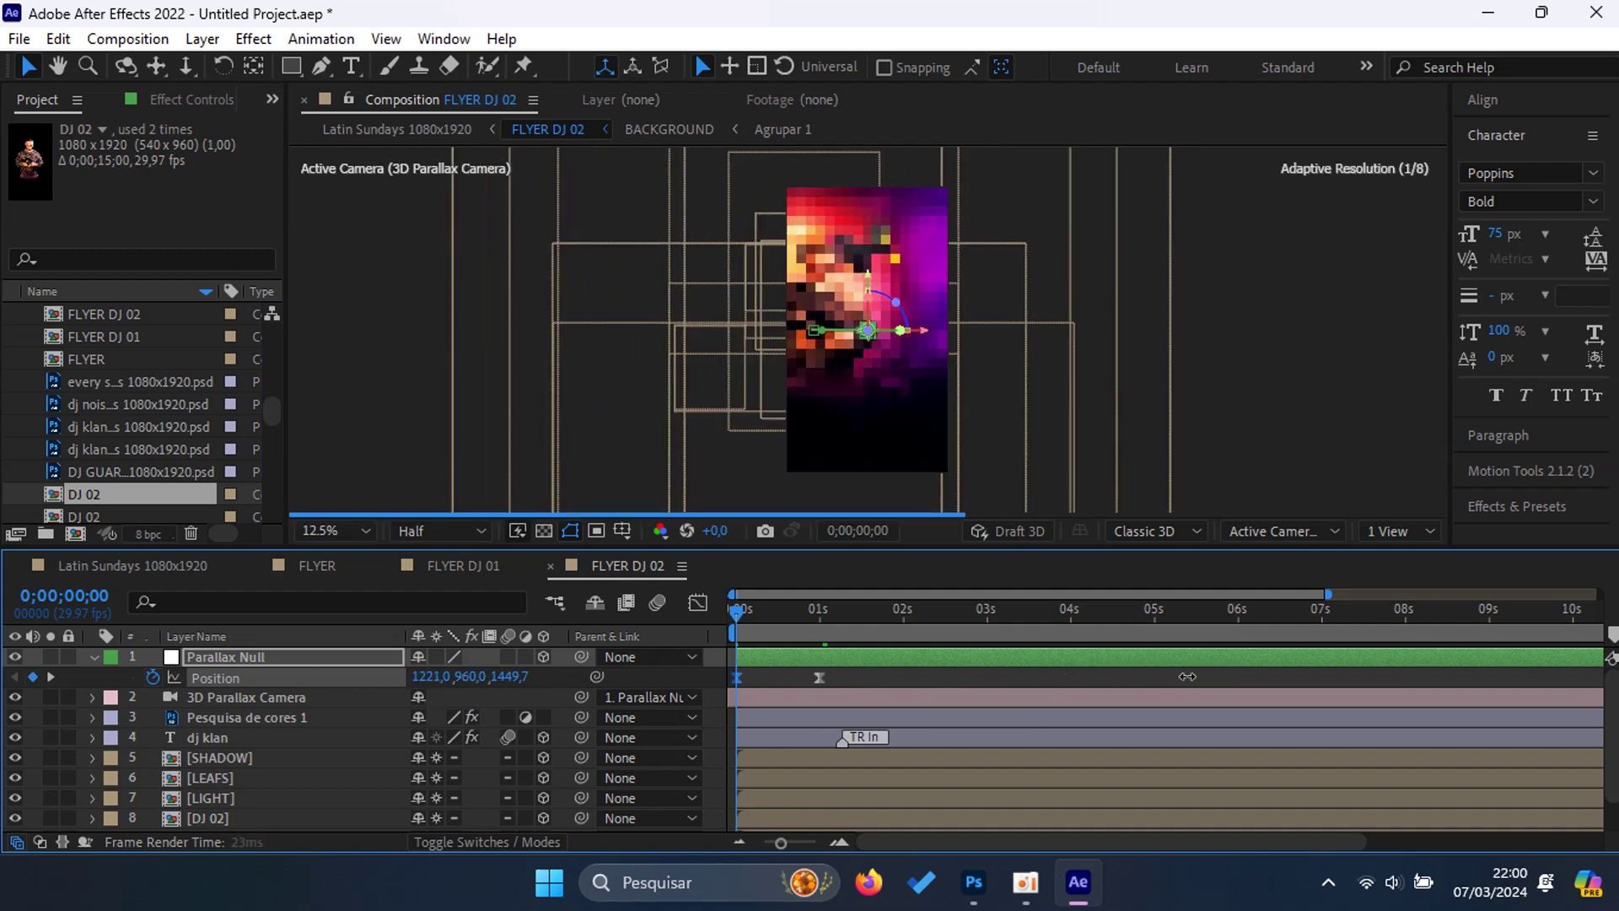
pyautogui.moveTo(444, 686); pyautogui.dragTo(1098, 702)
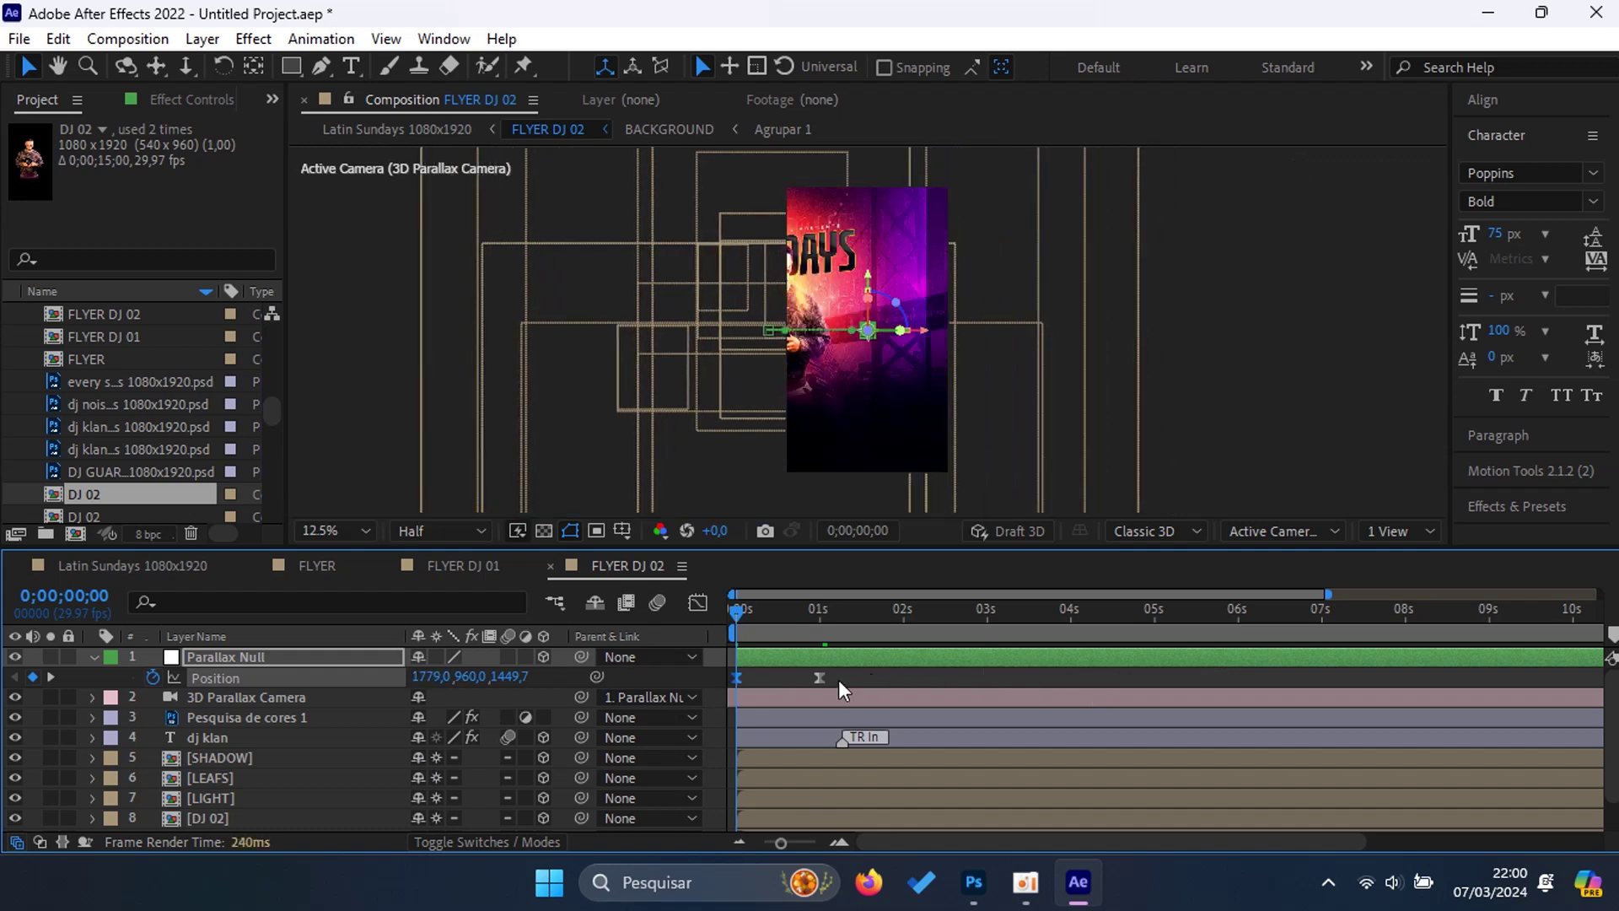
# Step: Set the Position keyframes' incoming and outgoing influence to 100% in Keyframe Velocity
pyautogui.rightClick(739, 682)
pyautogui.click(842, 640)
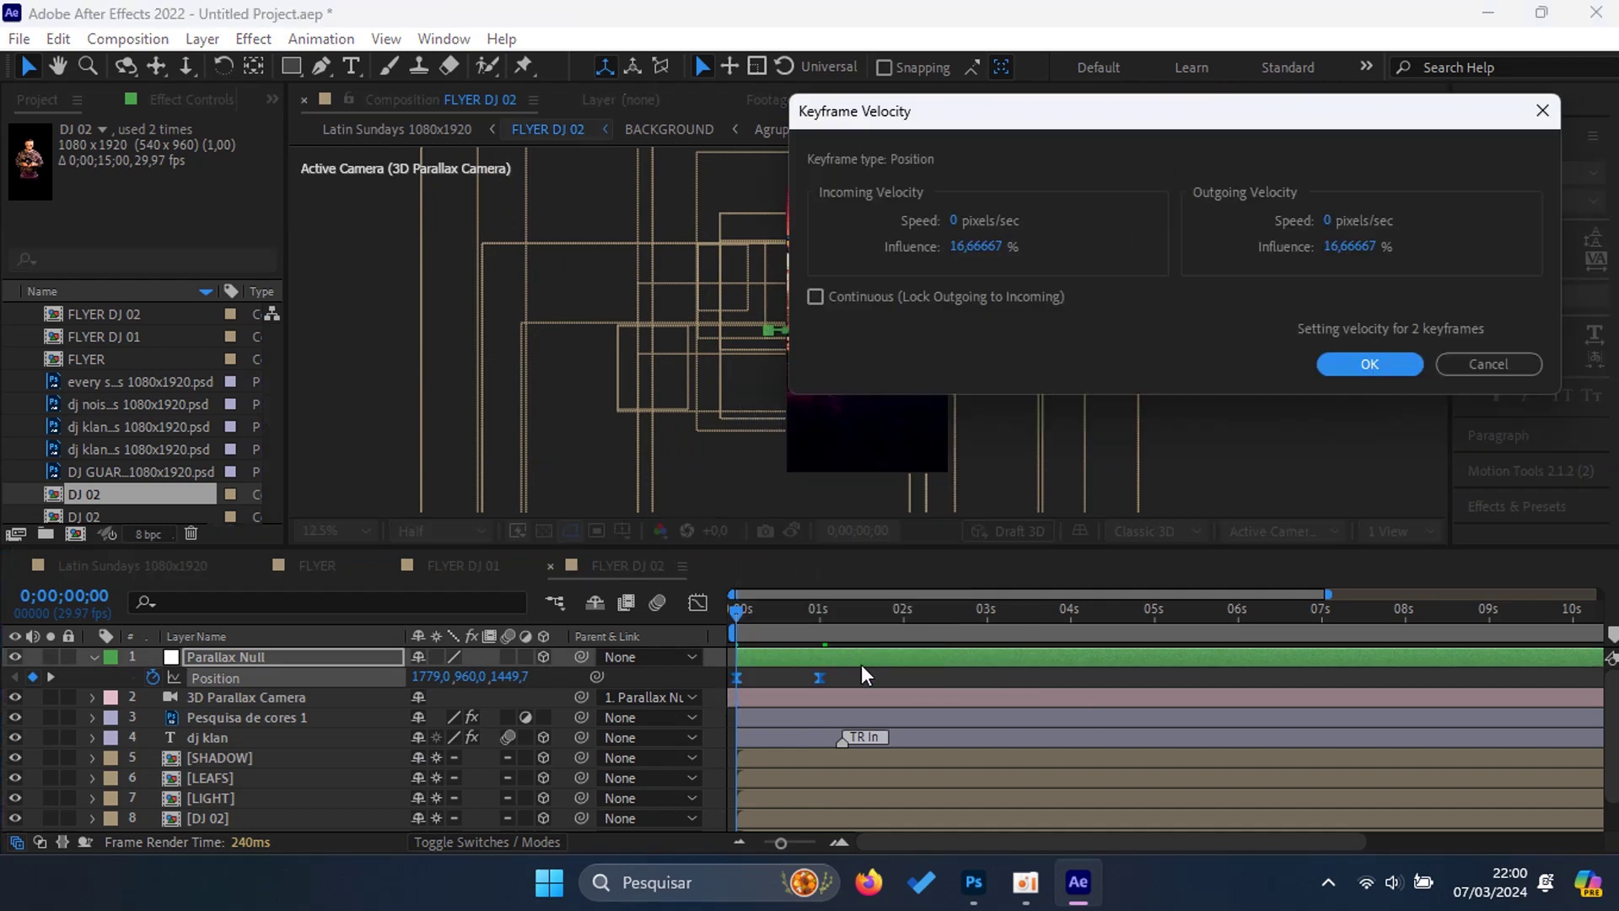
pyautogui.click(978, 250)
pyautogui.write('100')
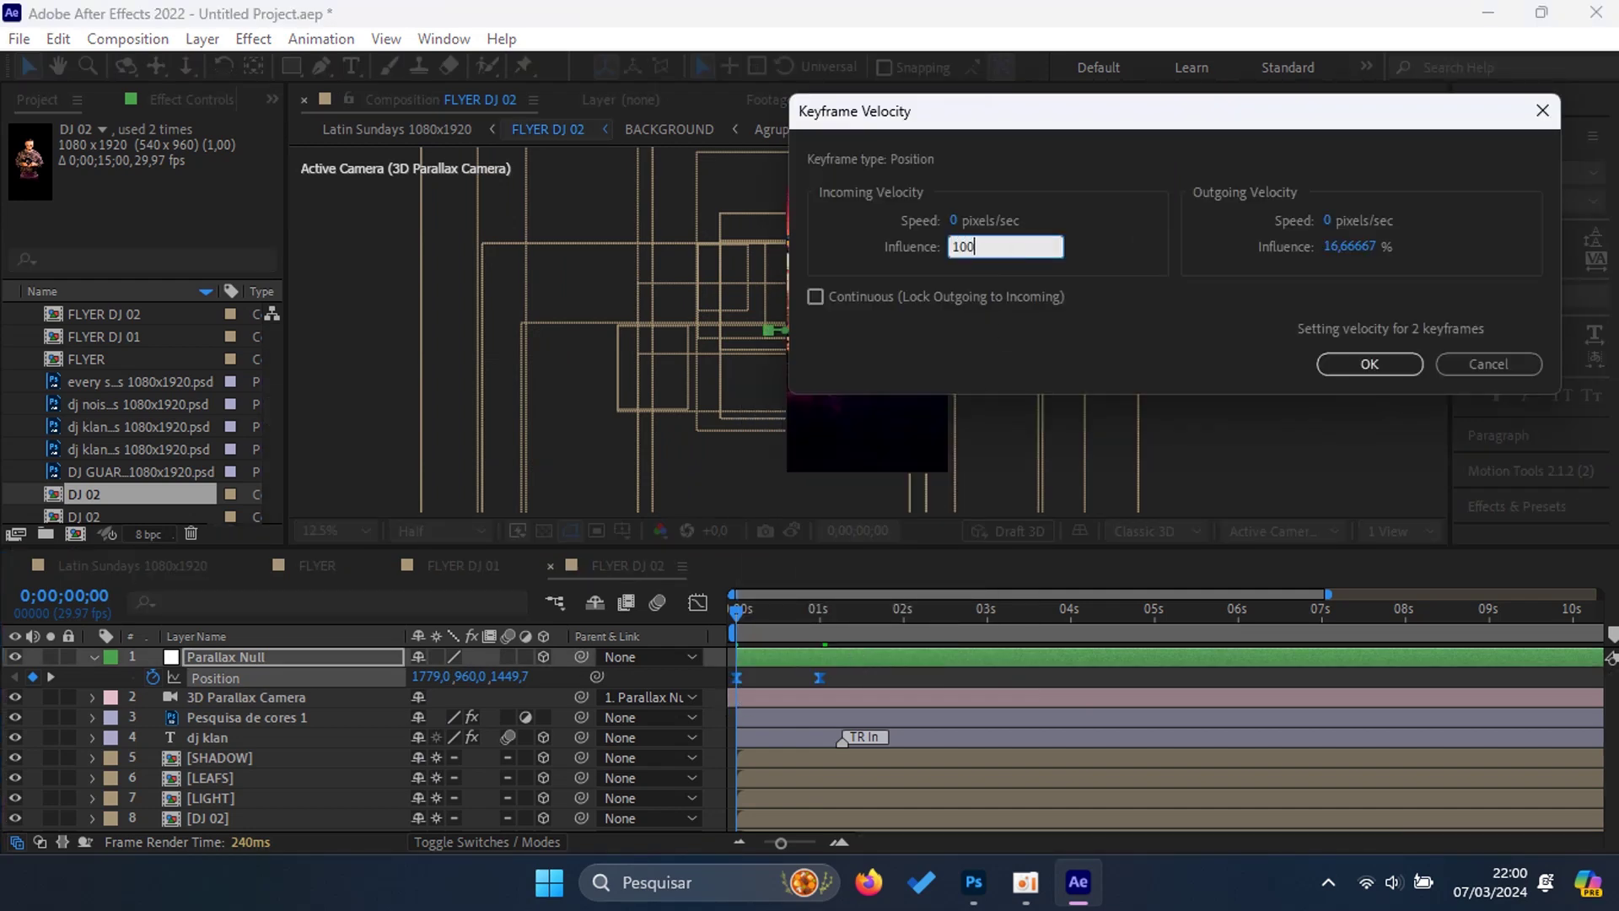
pyautogui.press('Tab')
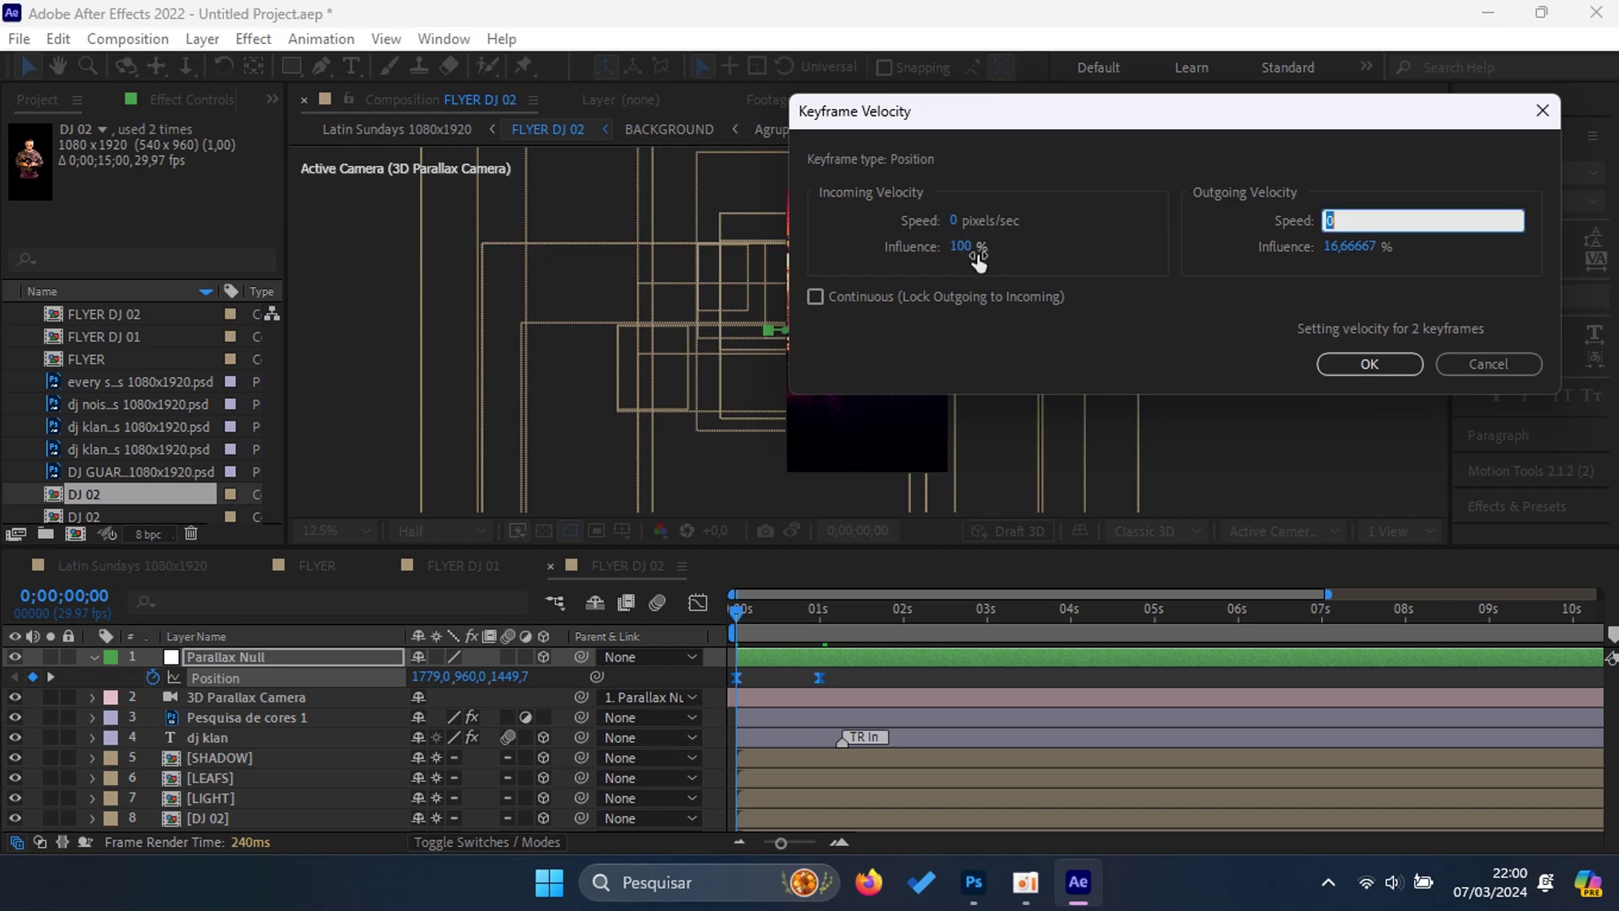
pyautogui.press('Tab')
pyautogui.write('100')
pyautogui.press('Return')
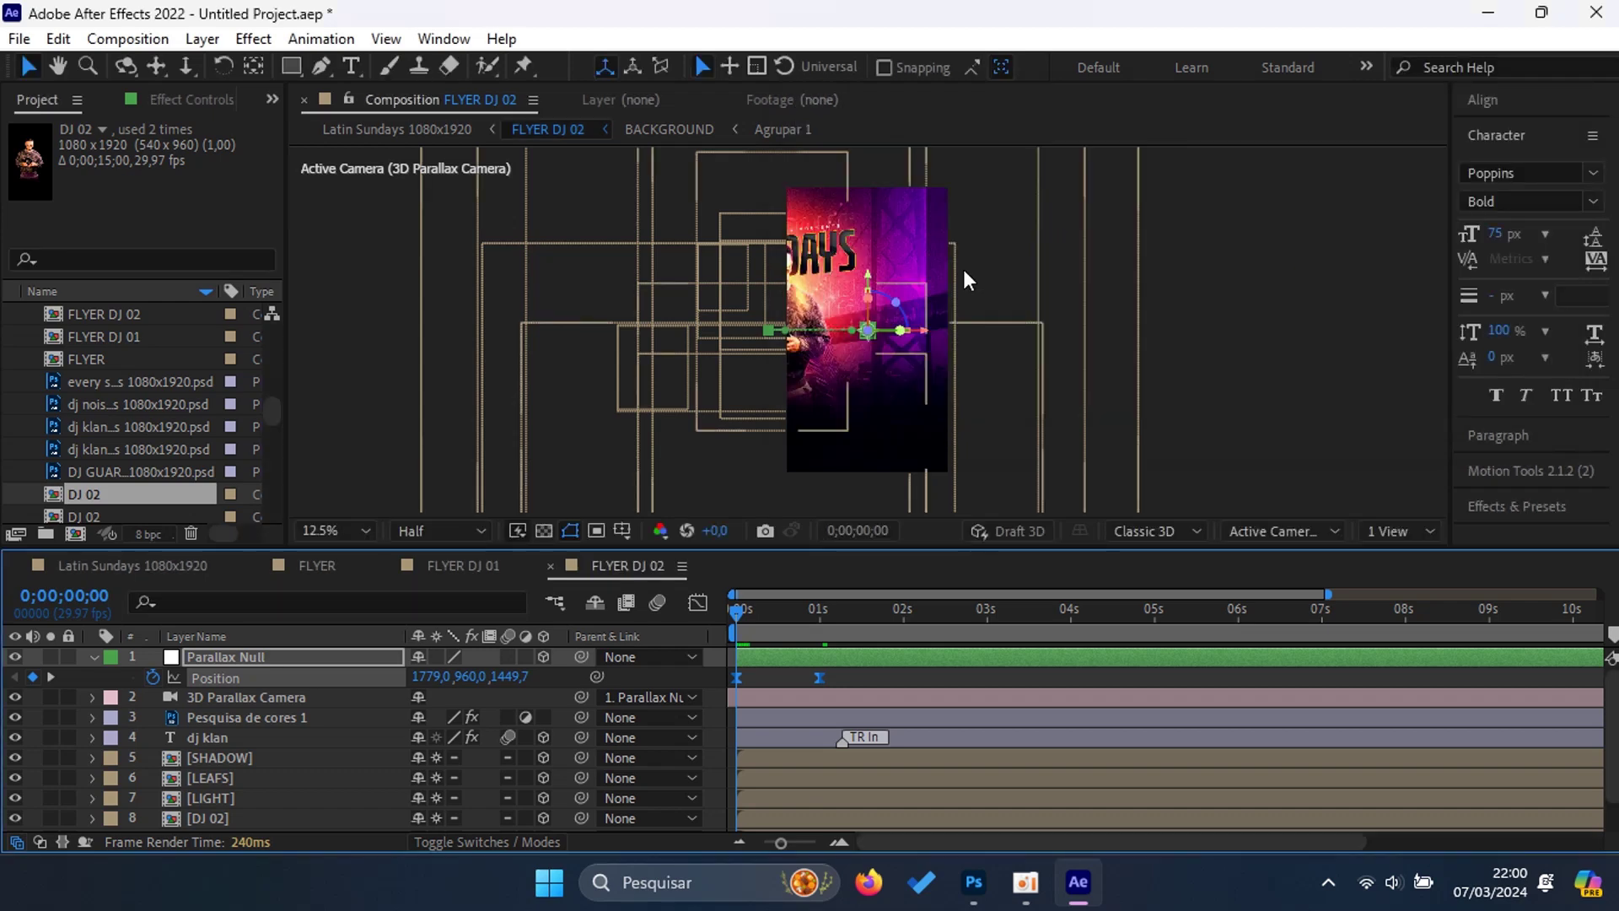
# Step: Preview the eased slide-in several times around 0;00;00;24 and 0;00;01;04
pyautogui.press('space')
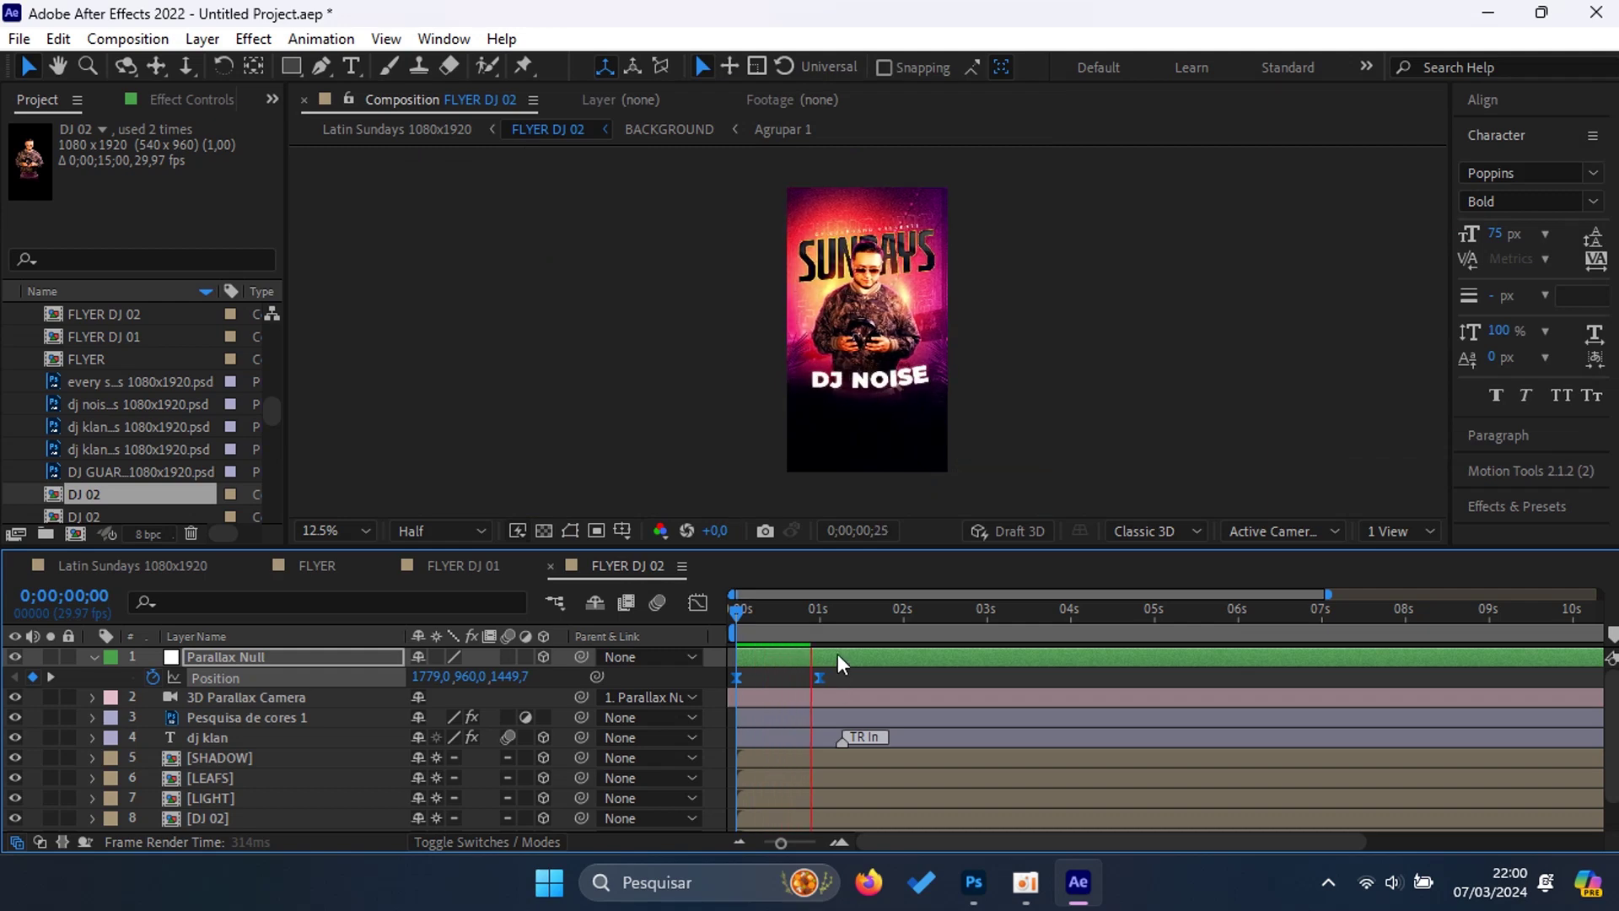
pyautogui.click(830, 613)
pyautogui.press('space')
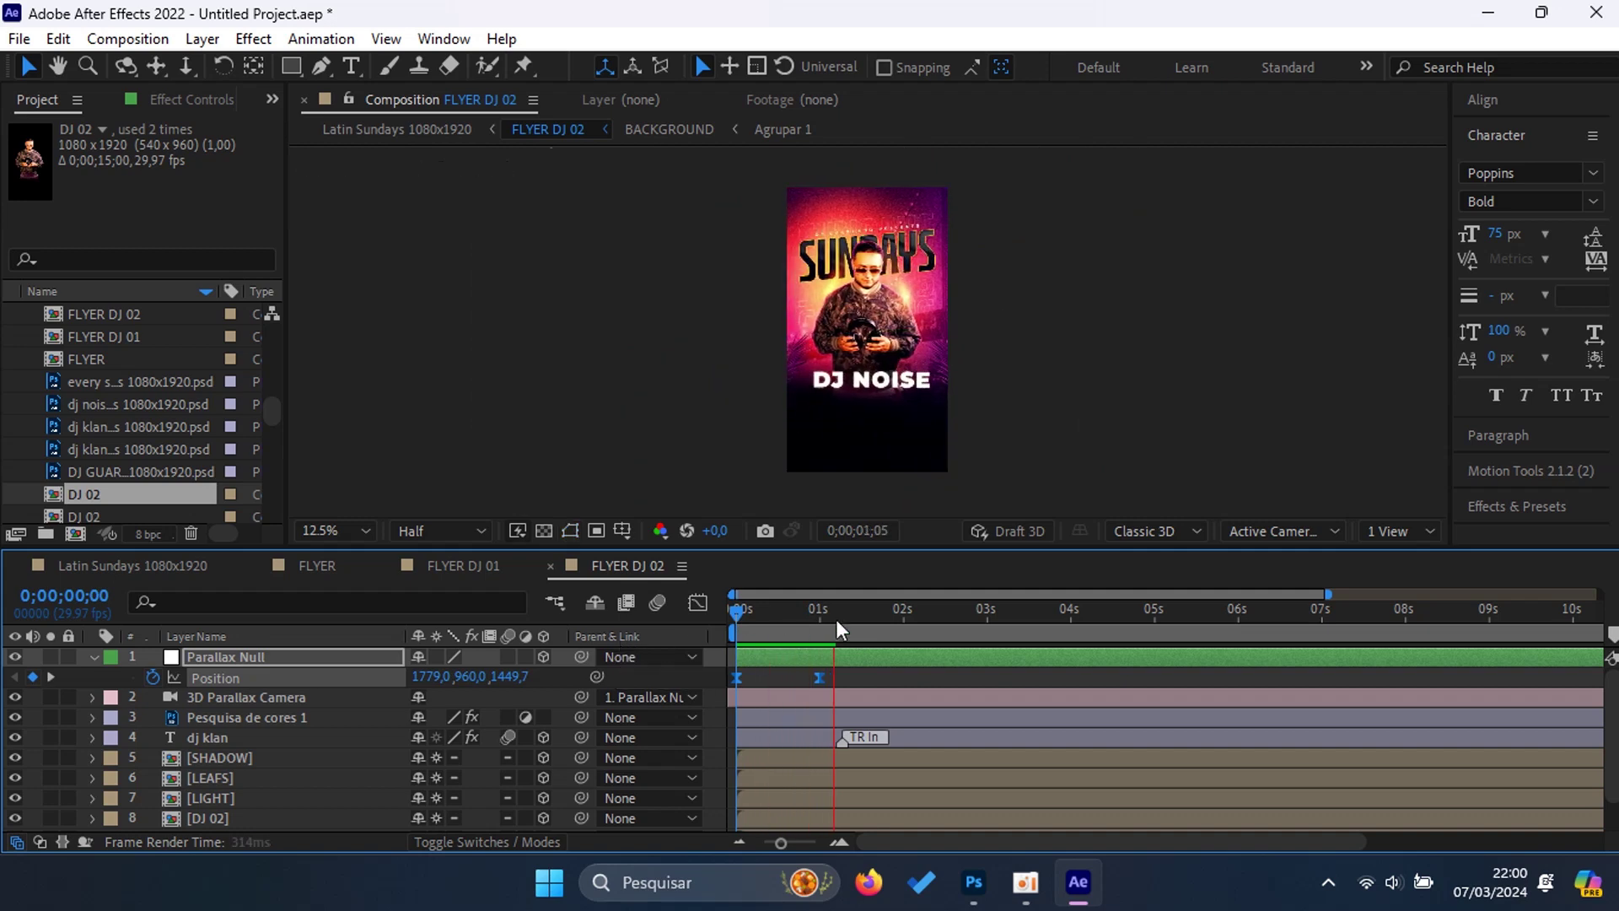
pyautogui.press('space')
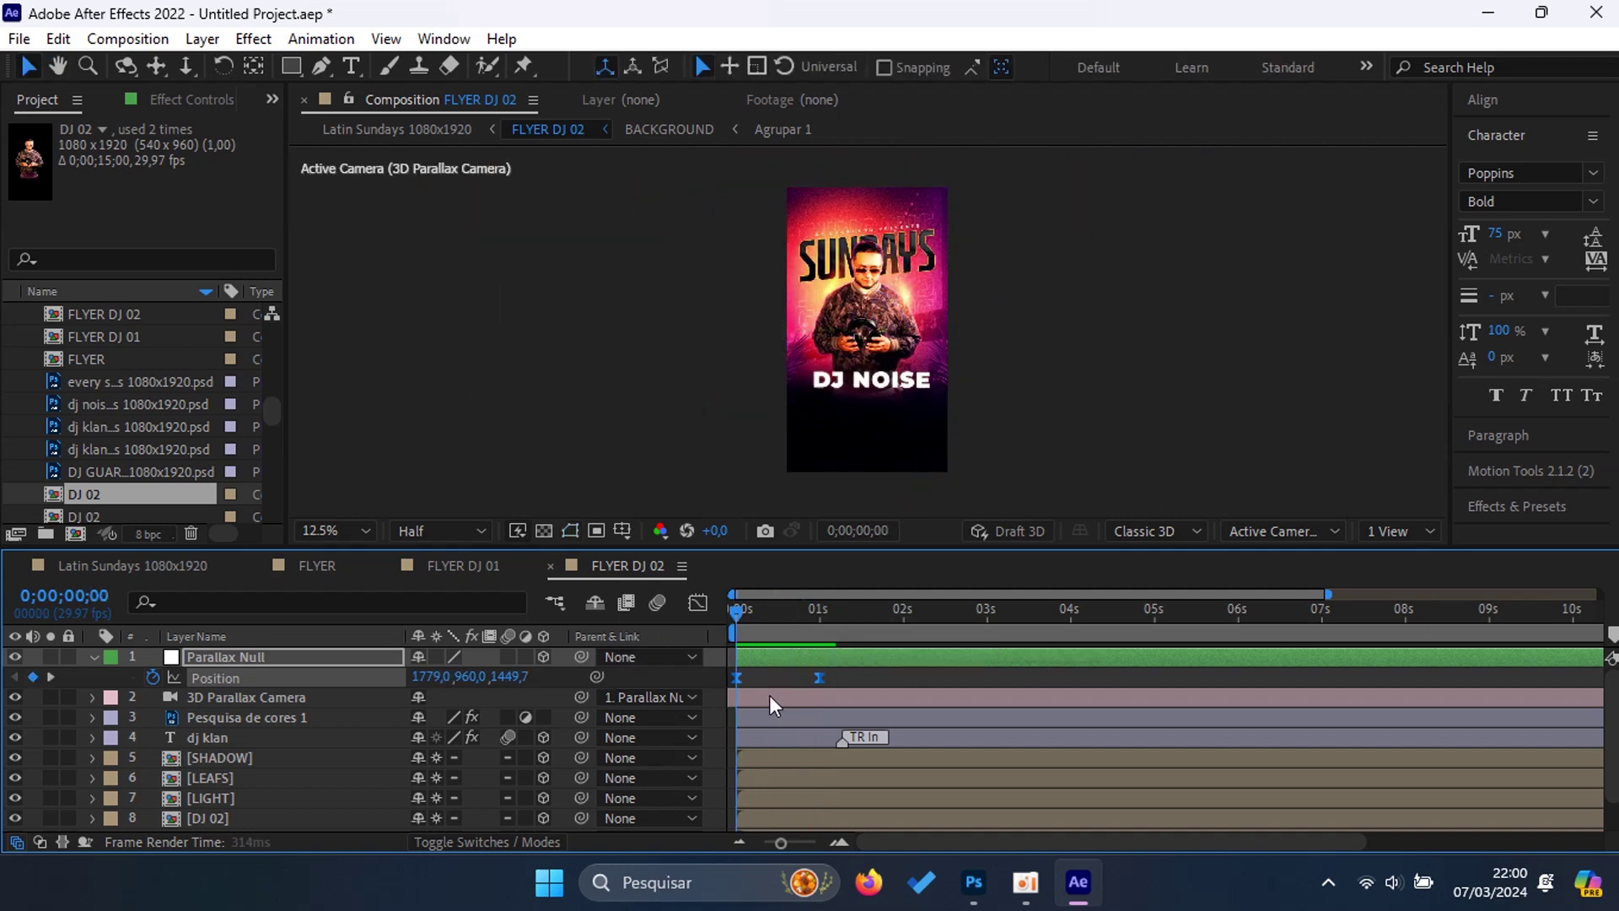
pyautogui.press('space')
pyautogui.click(807, 622)
pyautogui.press('space')
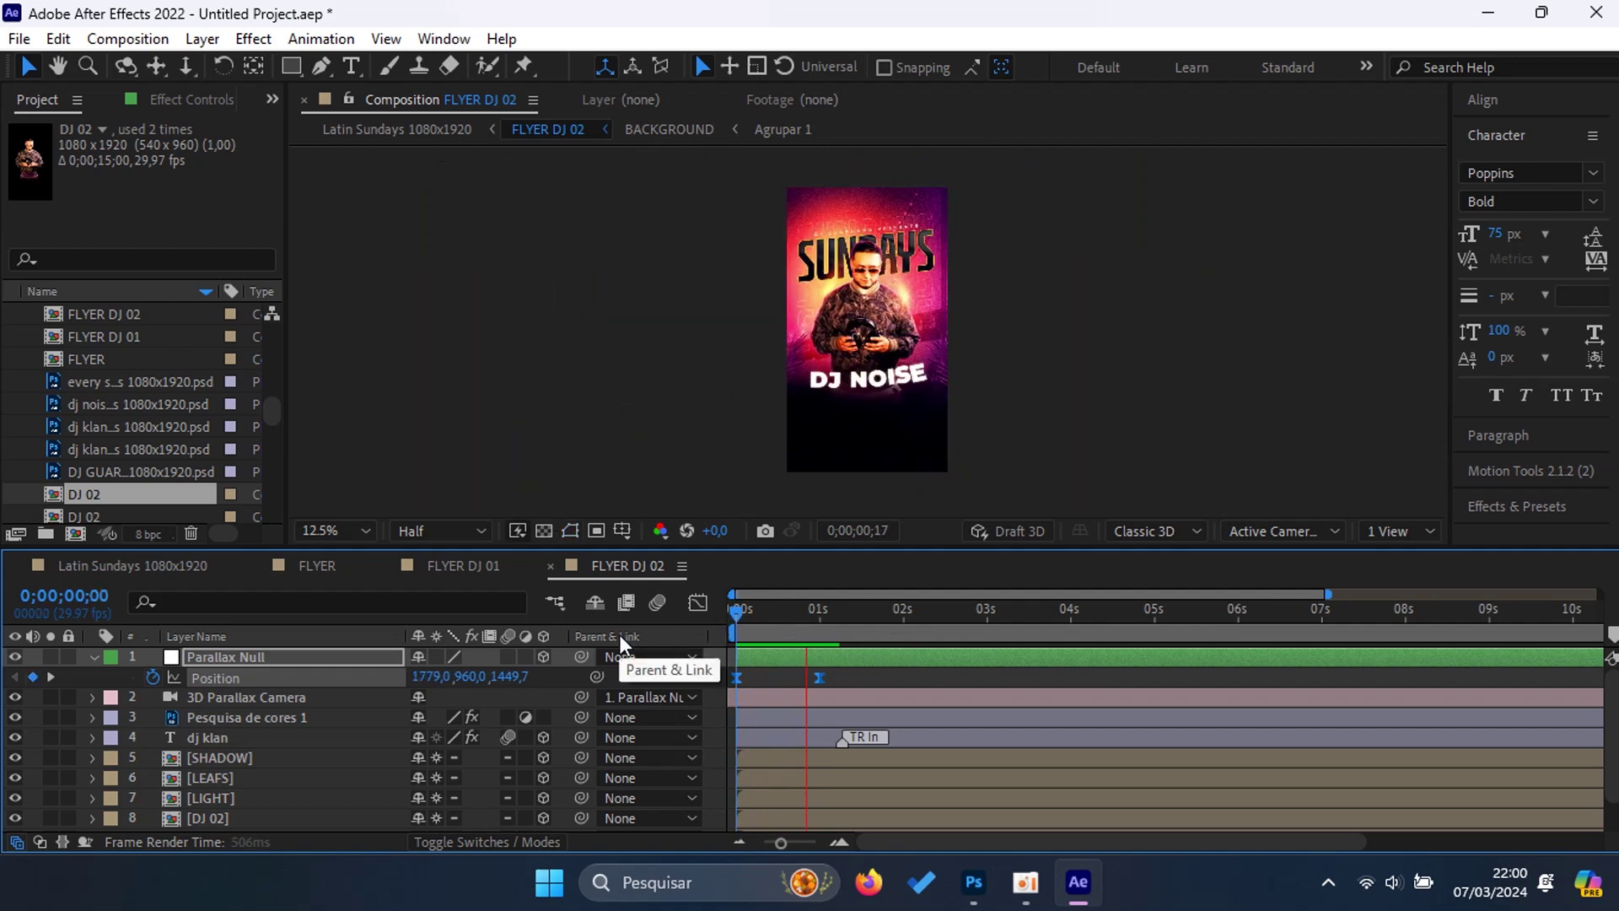
pyautogui.press('space')
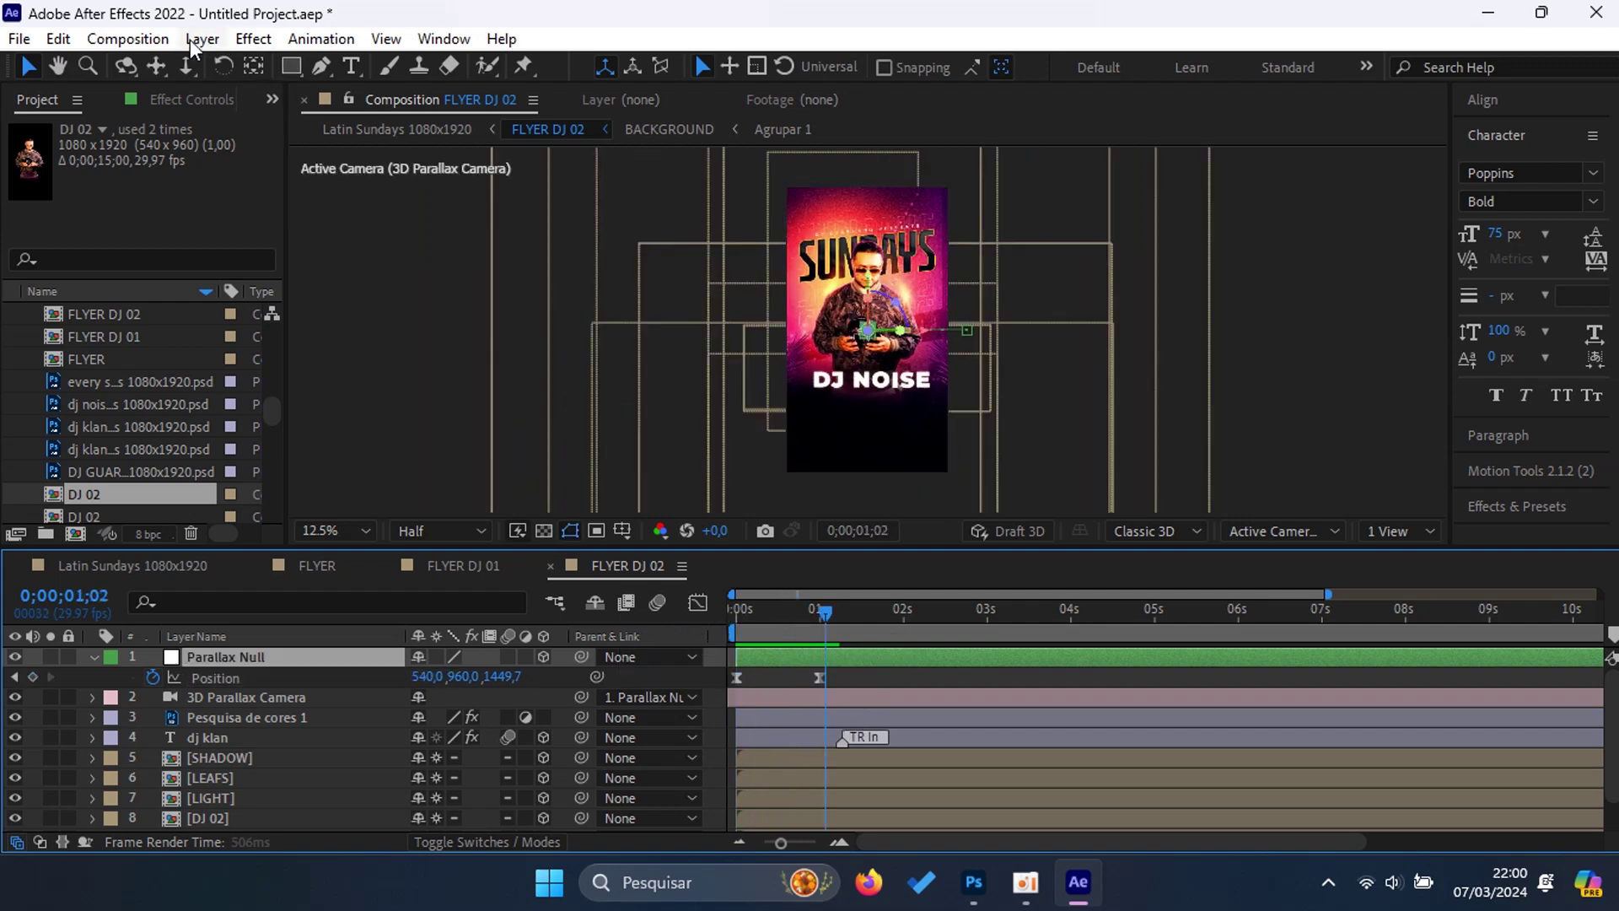
# Step: Add a 3D Null 5 at 0;00;00;22 and parent the Parallax Null to it
pyautogui.click(192, 39)
pyautogui.moveTo(236, 62)
pyautogui.click(645, 169)
pyautogui.click(799, 628)
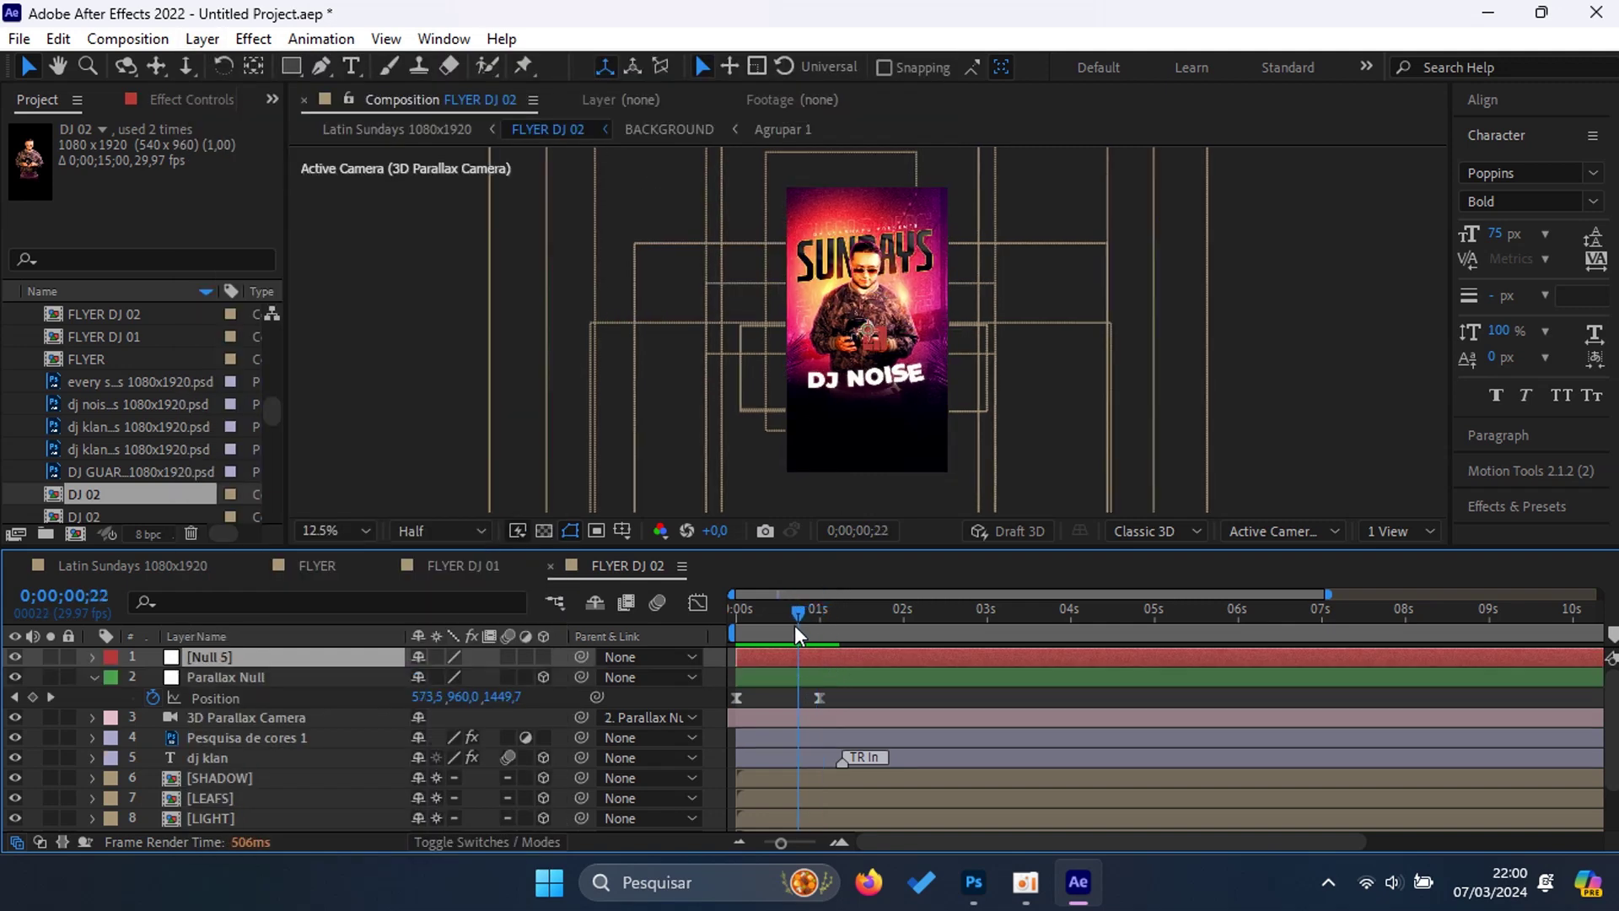
pyautogui.click(796, 625)
pyautogui.click(544, 657)
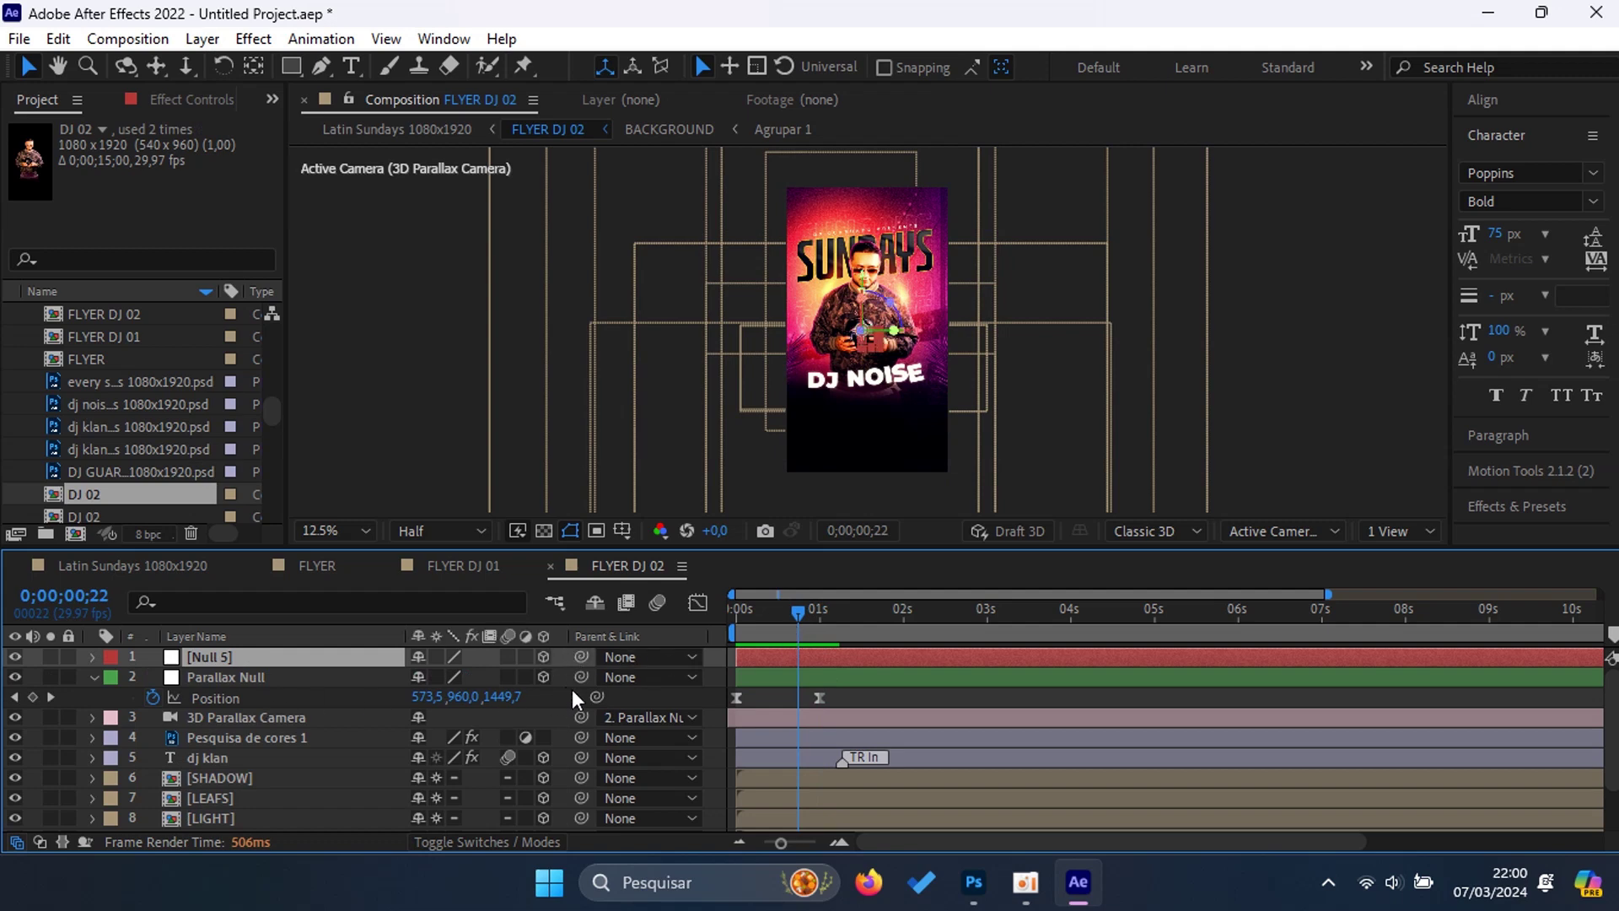
pyautogui.moveTo(580, 677); pyautogui.dragTo(376, 657)
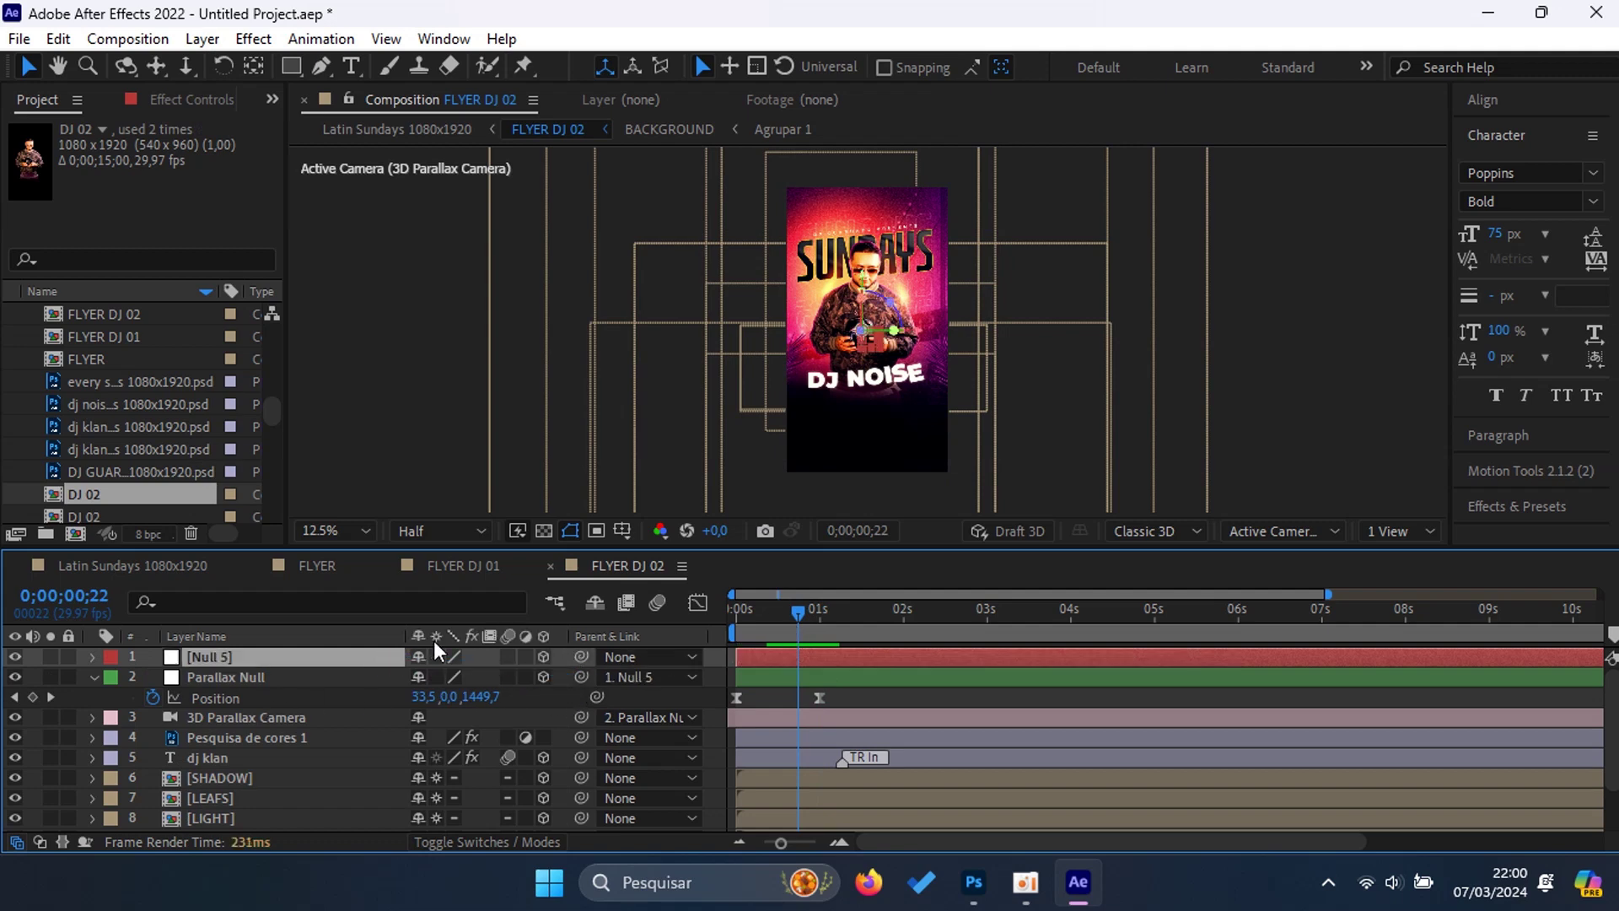
# Step: Keyframe Null 5's Position Z from 0 to -424 at 0;00;01;22
pyautogui.press('p')
pyautogui.click(153, 678)
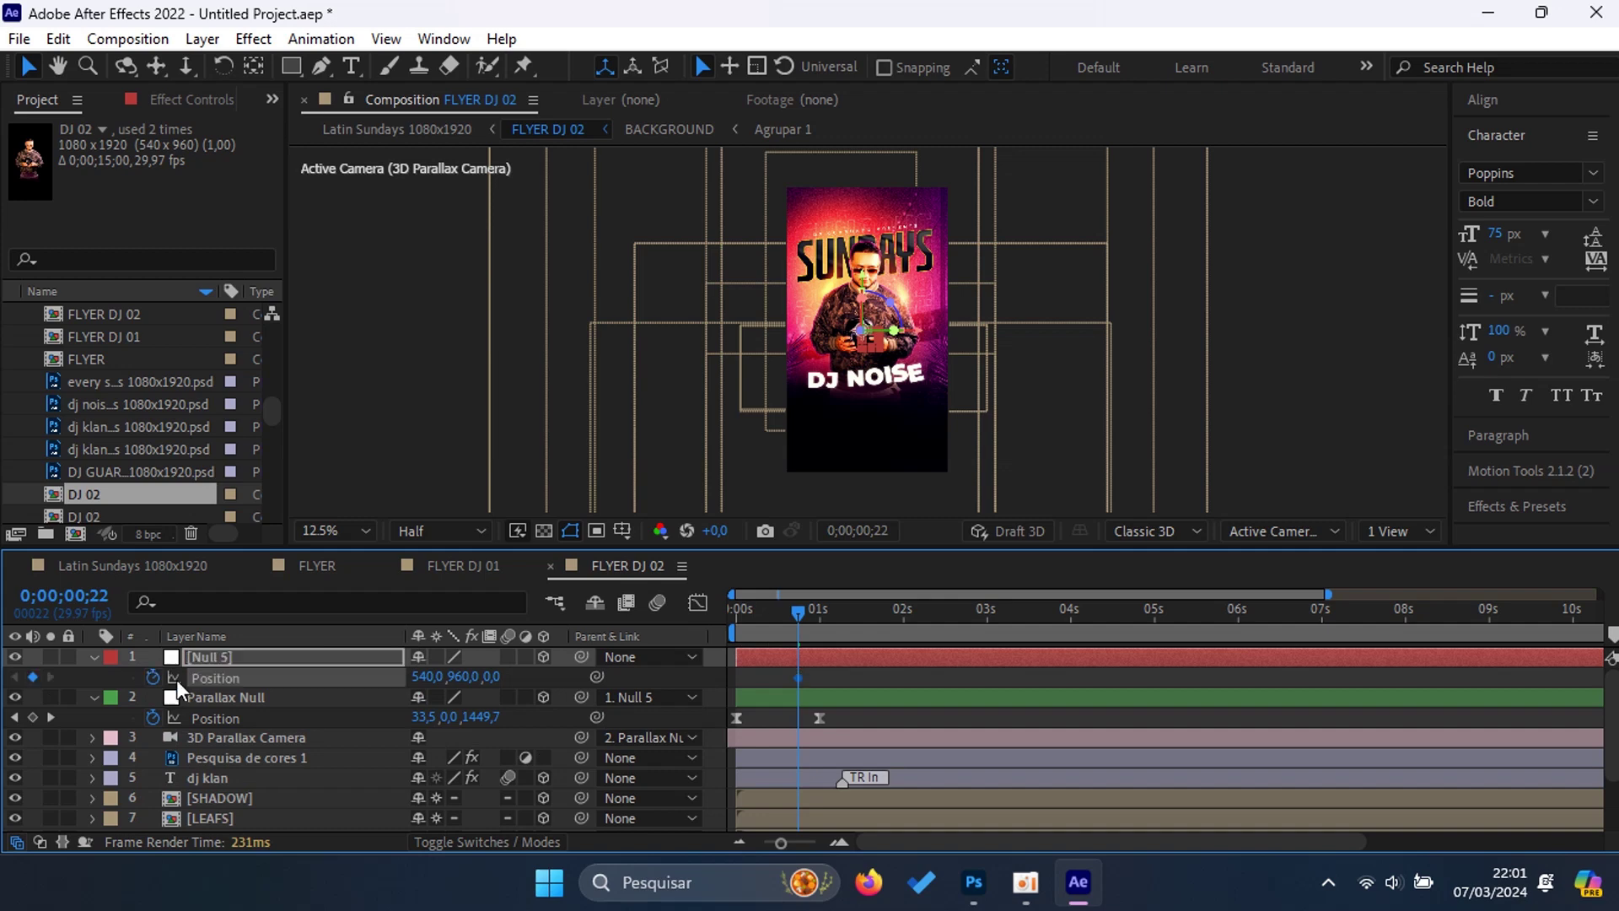
pyautogui.press('space')
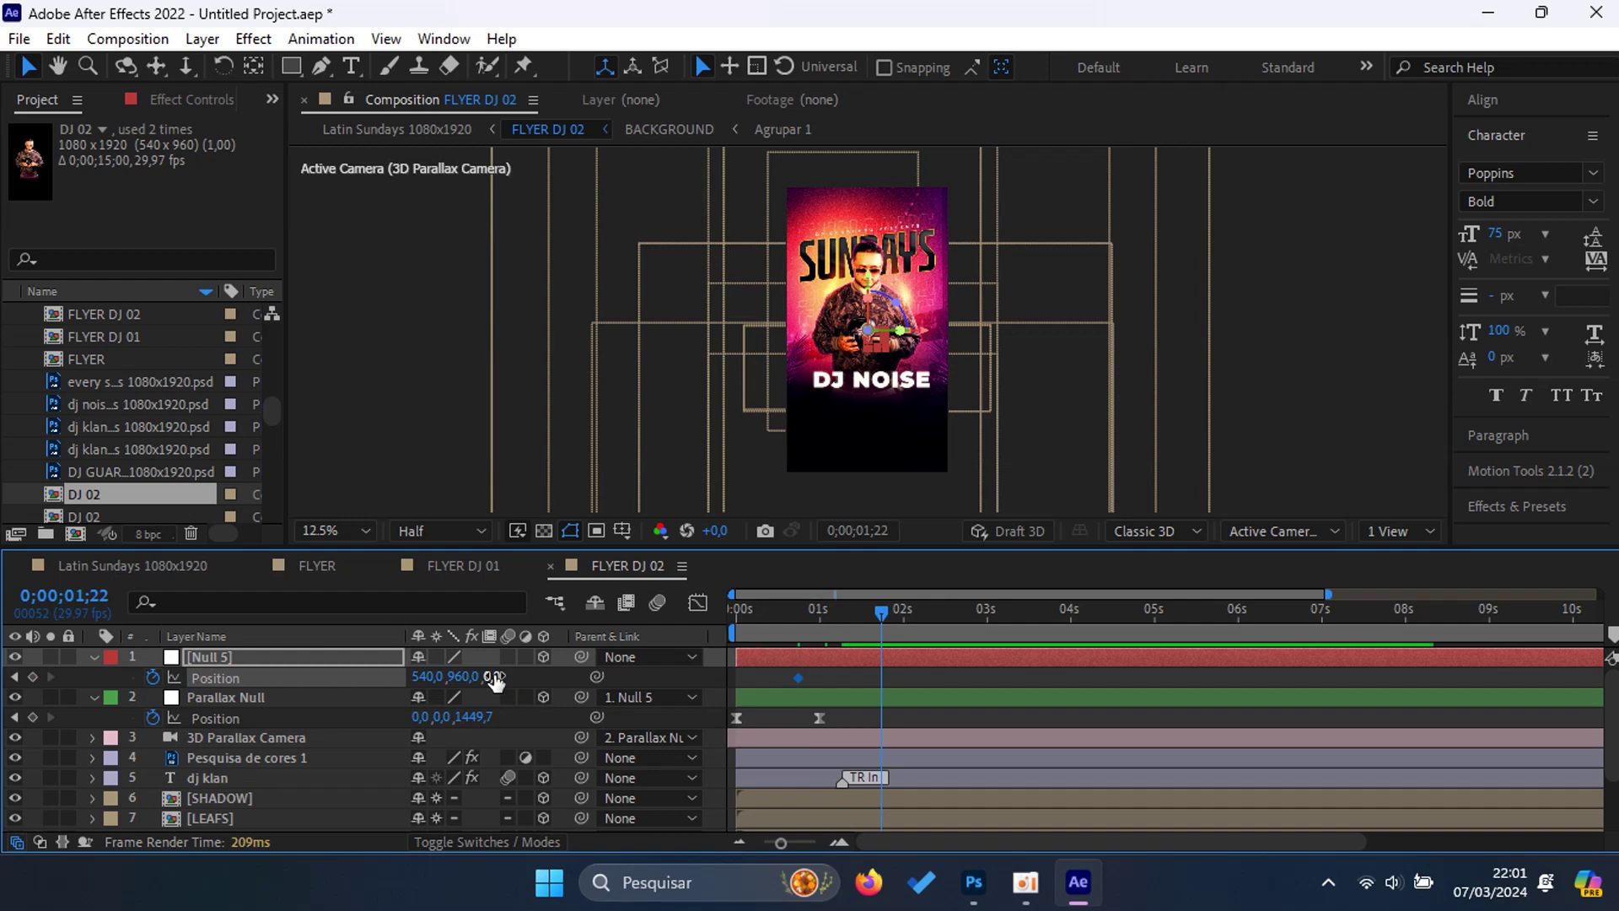
pyautogui.moveTo(493, 677); pyautogui.dragTo(110, 714)
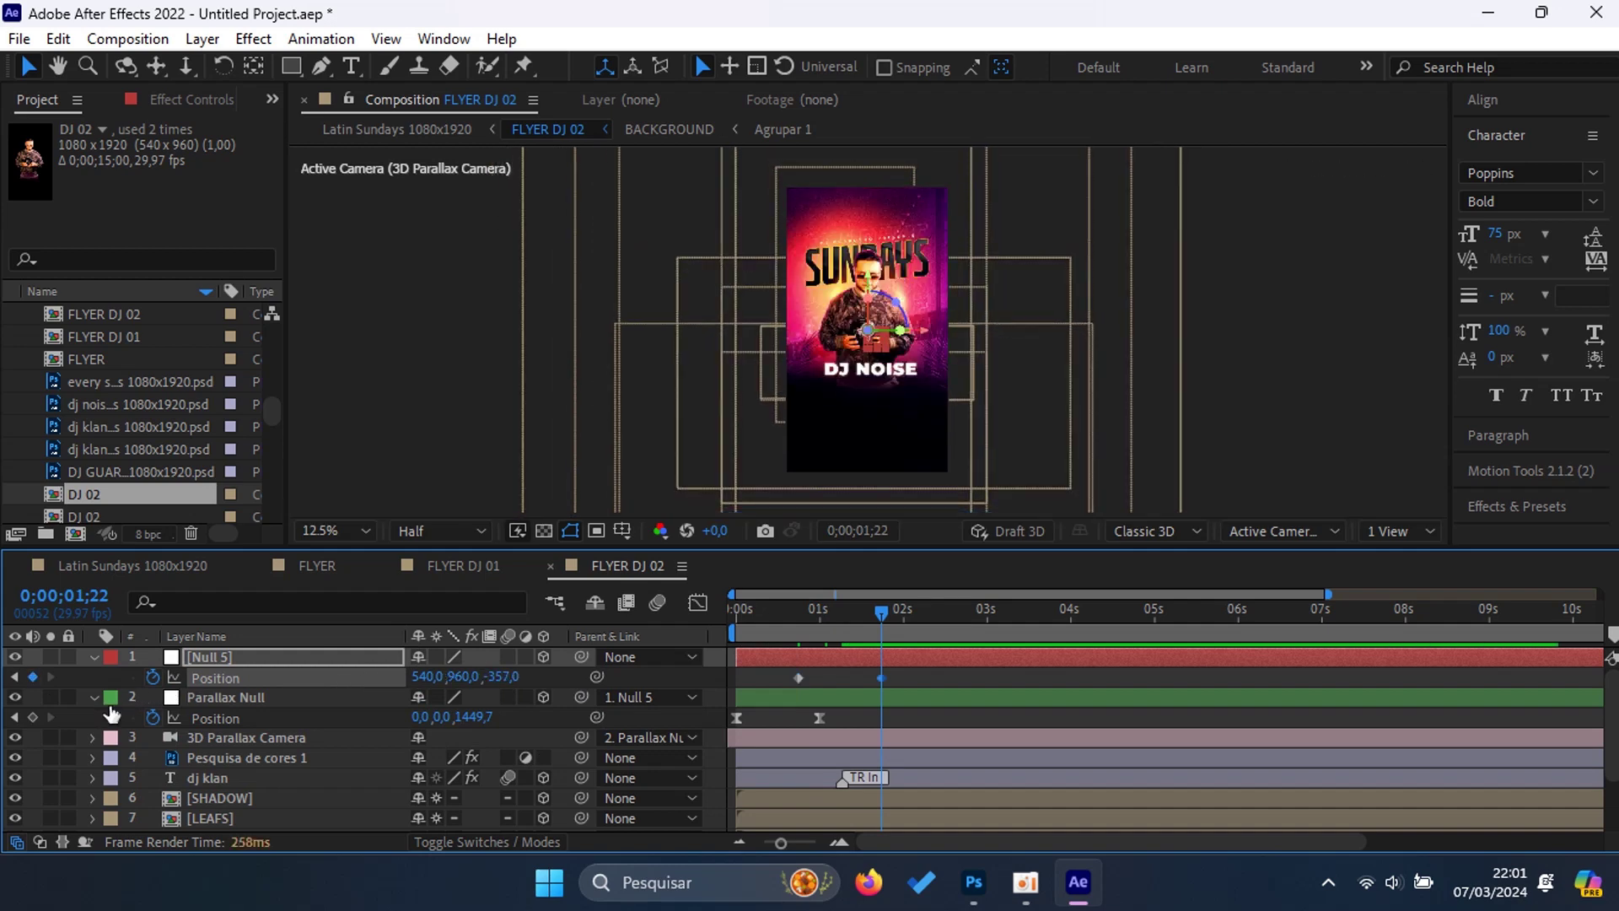
pyautogui.moveTo(510, 676); pyautogui.dragTo(464, 700)
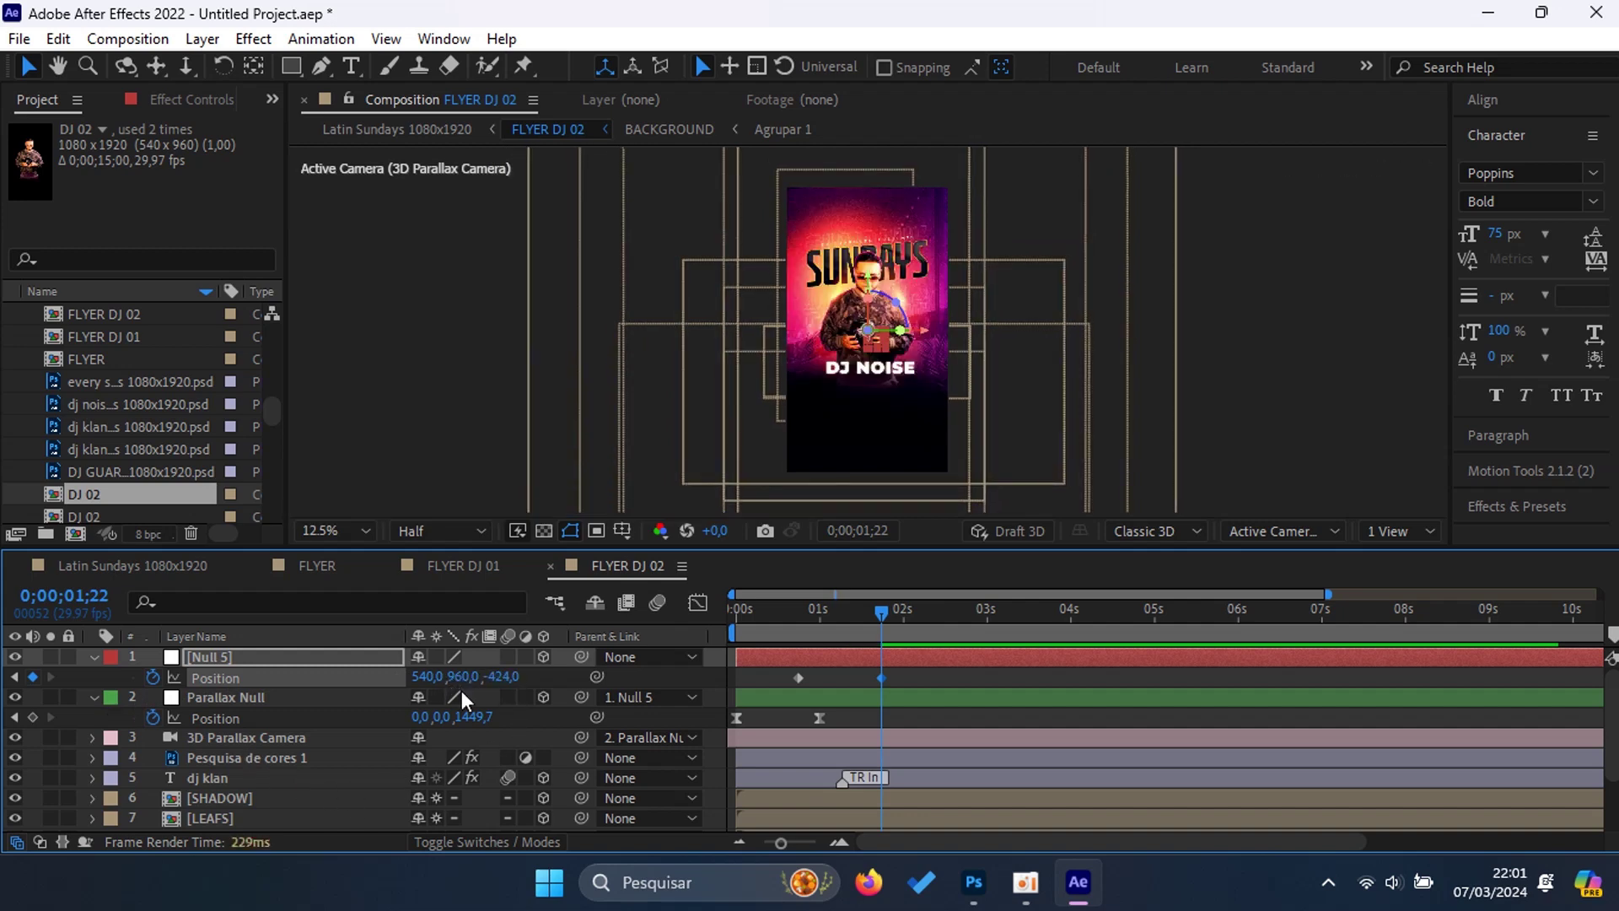
pyautogui.rightClick(797, 677)
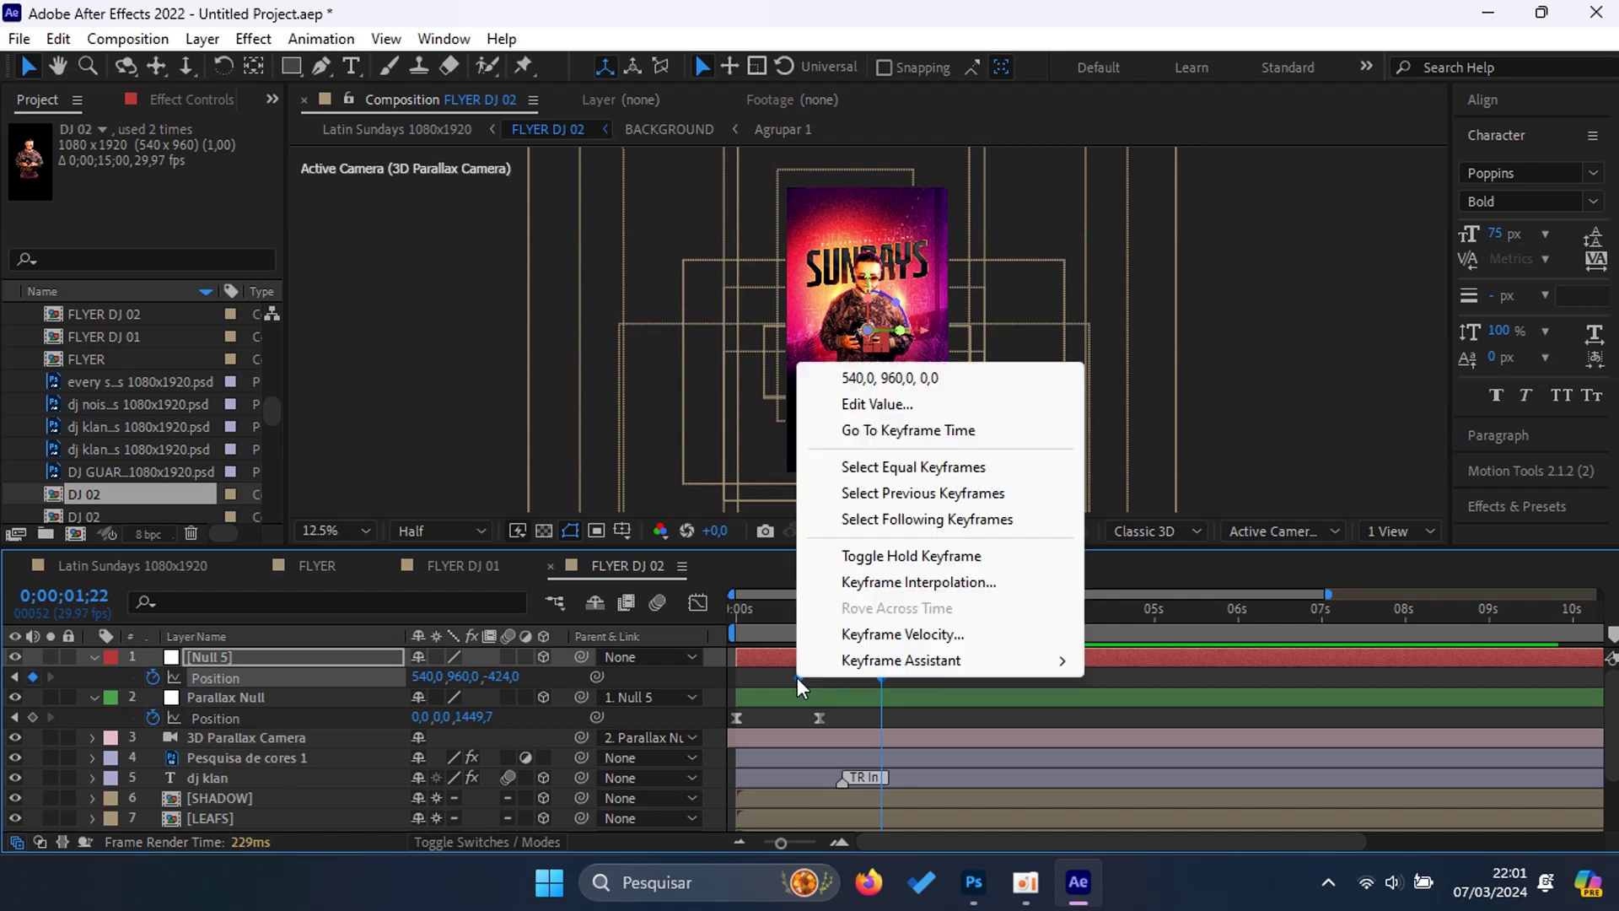
# Step: Ease Null 5's two Position keyframes with incoming and outgoing influence in Keyframe Velocity
pyautogui.click(901, 634)
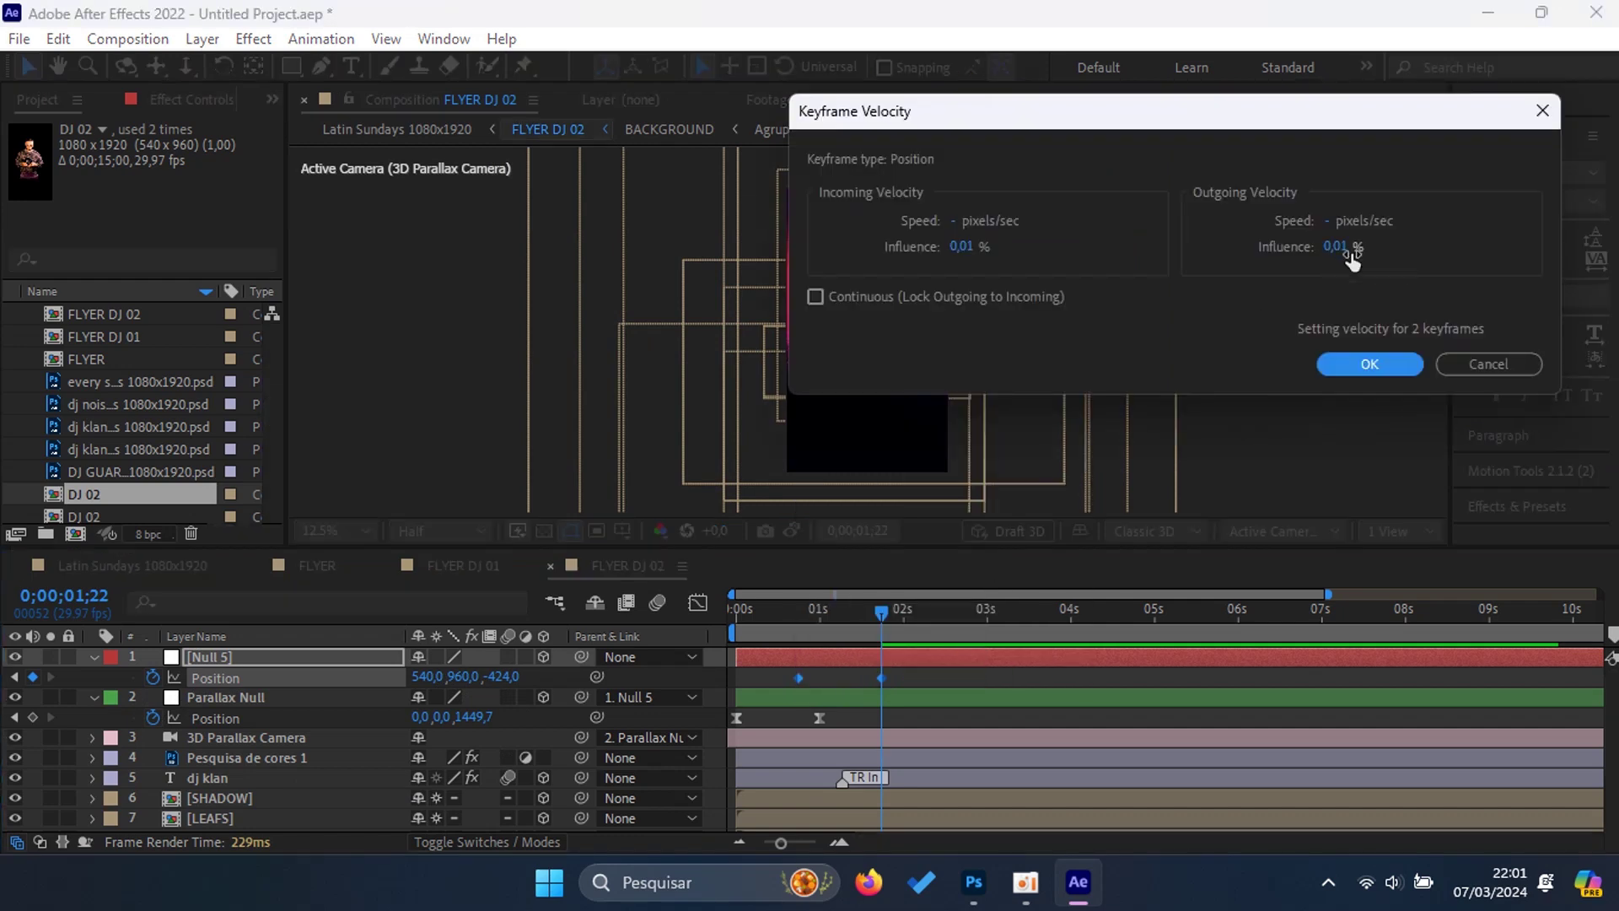
pyautogui.click(966, 247)
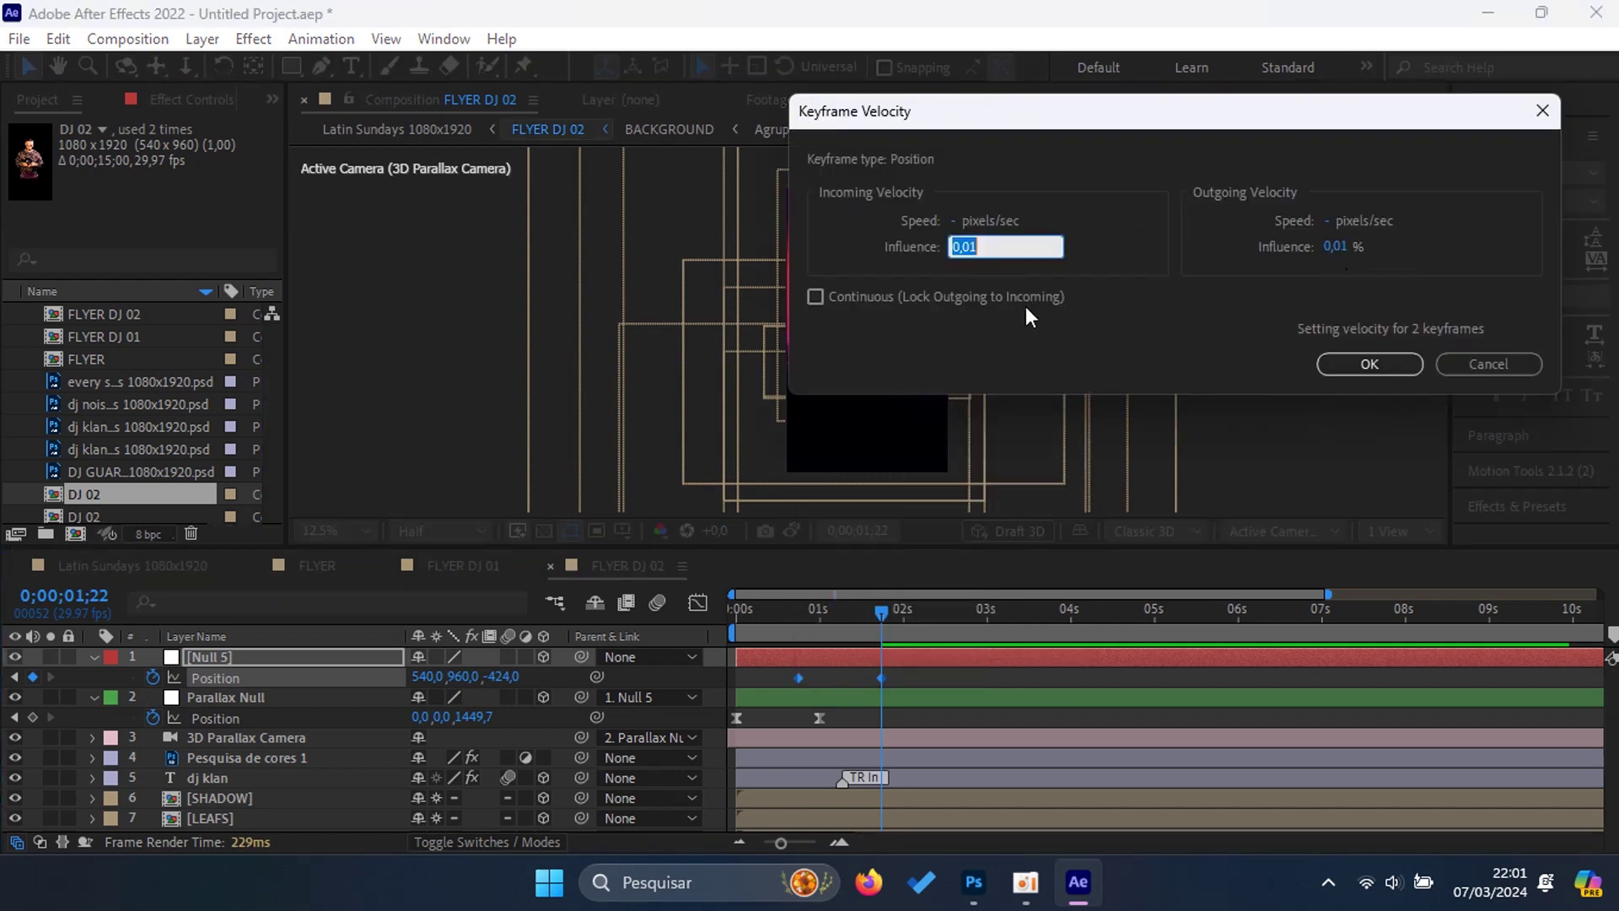
pyautogui.click(1332, 246)
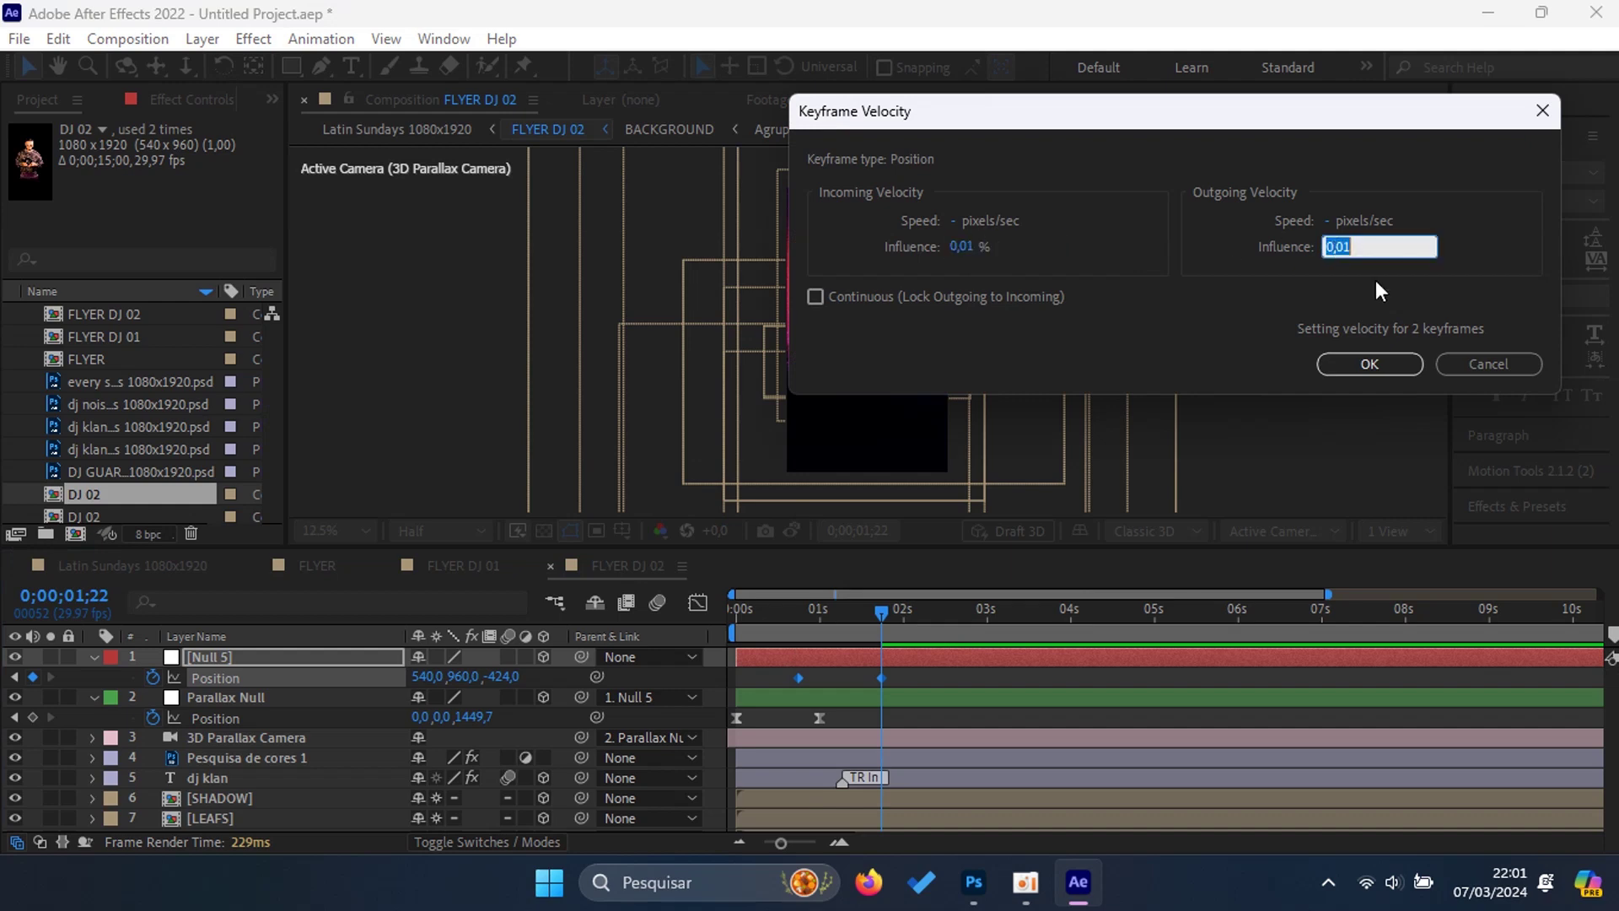
pyautogui.write('100')
pyautogui.press('Return')
pyautogui.click(840, 611)
# Step: Preview the eased depth move from the start, then switch to the Latin Sundays master comp
pyautogui.press('Home')
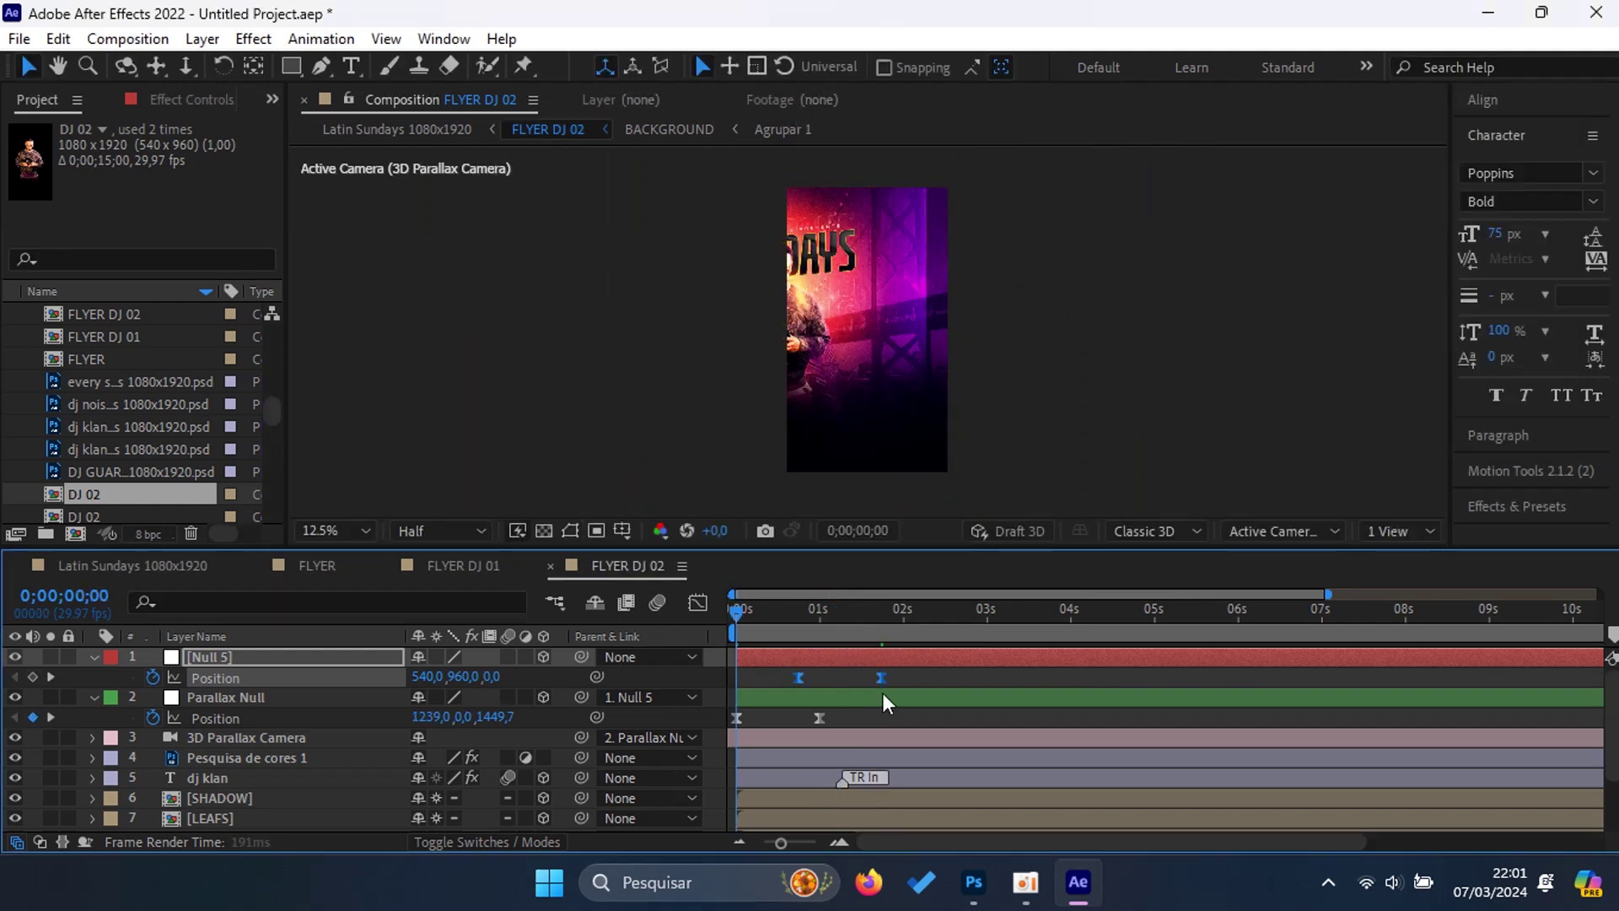
pyautogui.press('space')
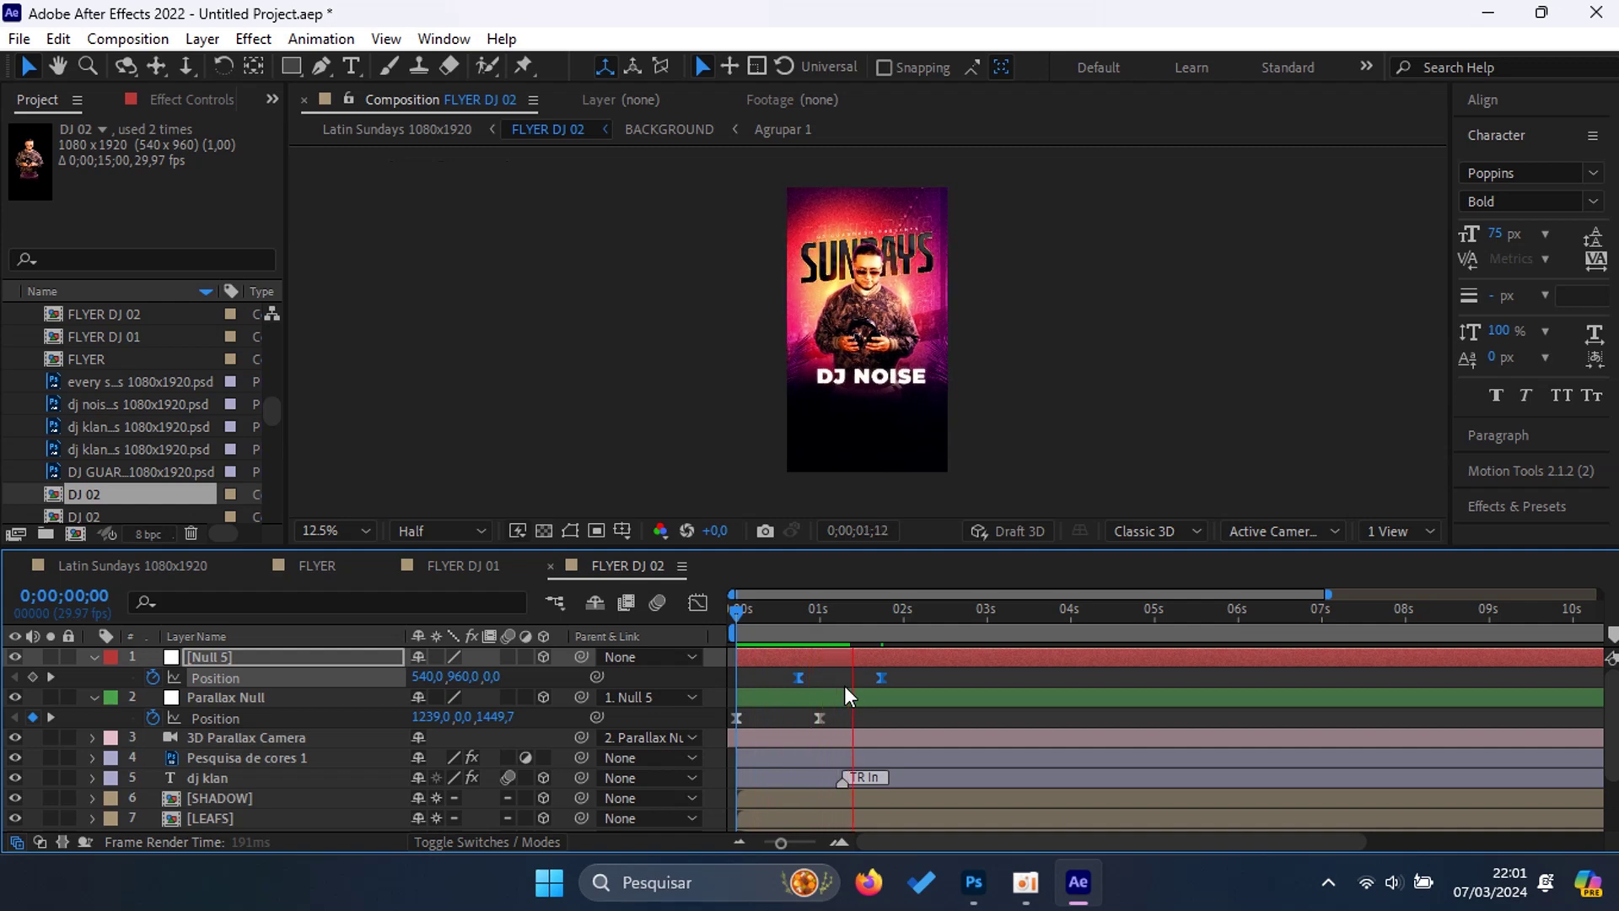
pyautogui.click(934, 637)
pyautogui.moveTo(956, 639); pyautogui.dragTo(696, 647)
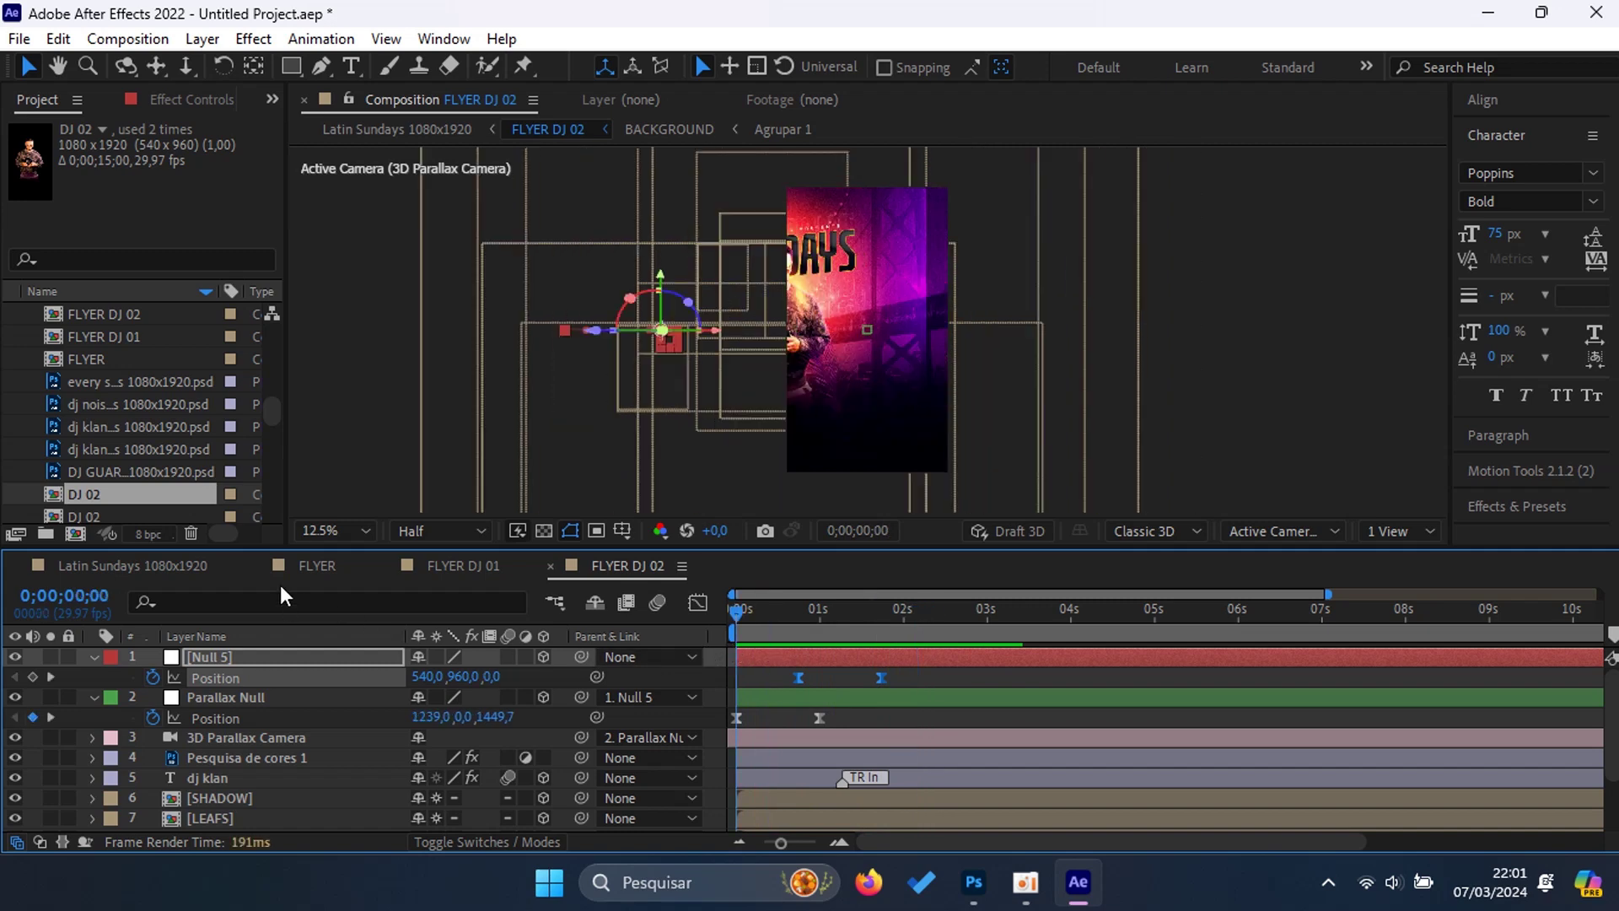
pyautogui.click(180, 569)
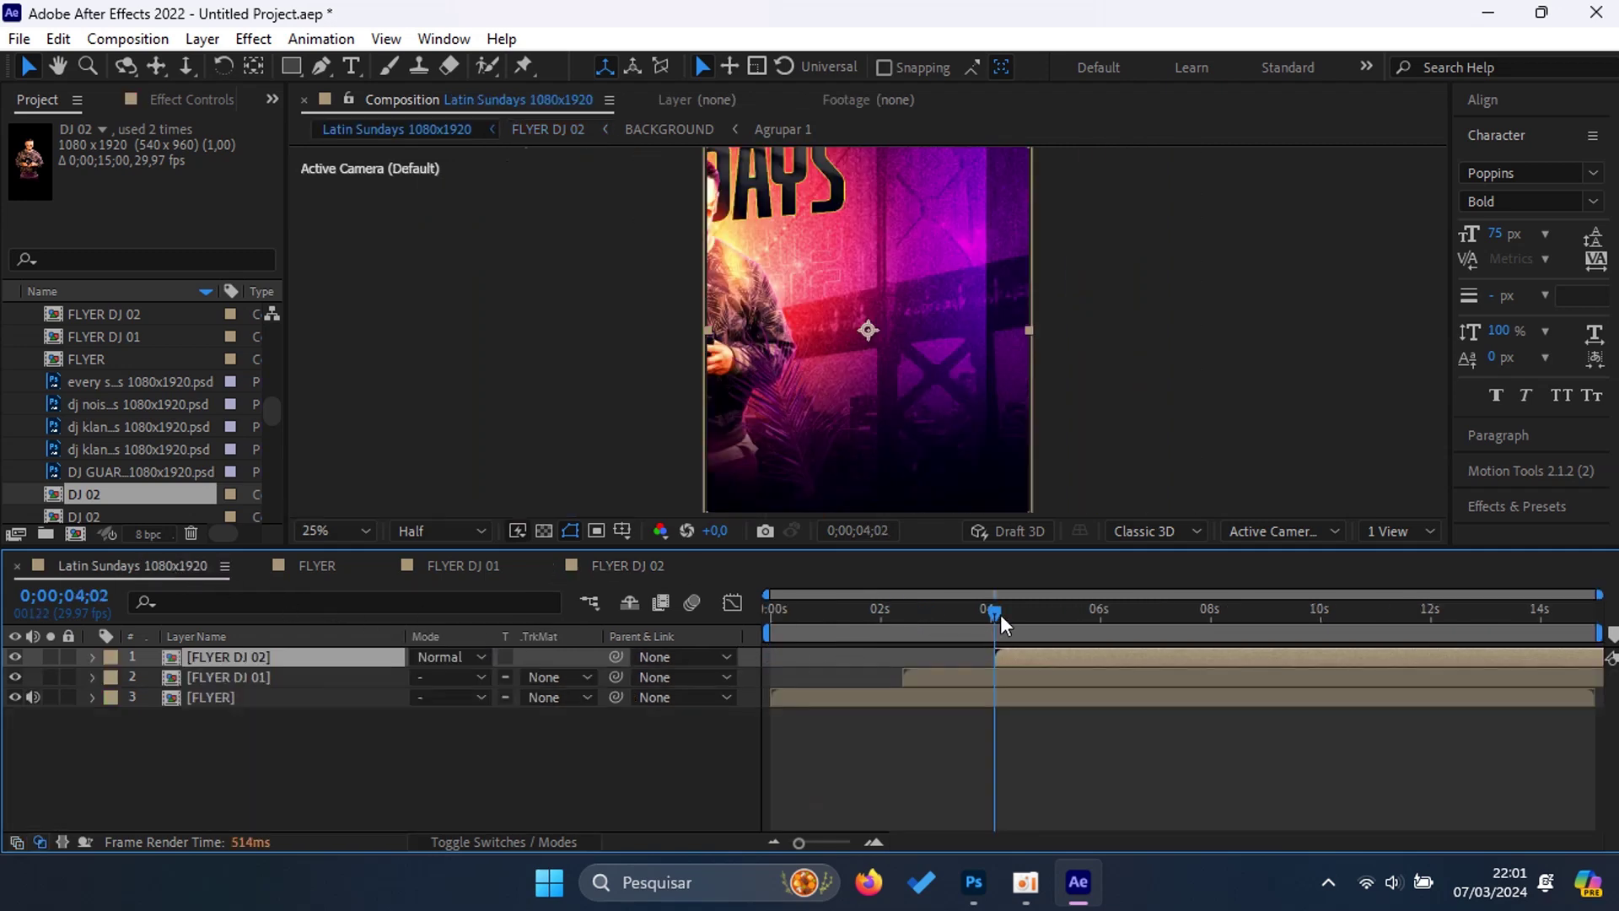
# Step: Preview the master comp, then switch off Collapse Transformations on the FLYER DJ 01 and FLYER layers
pyautogui.click(921, 611)
pyautogui.moveTo(850, 628); pyautogui.dragTo(728, 637)
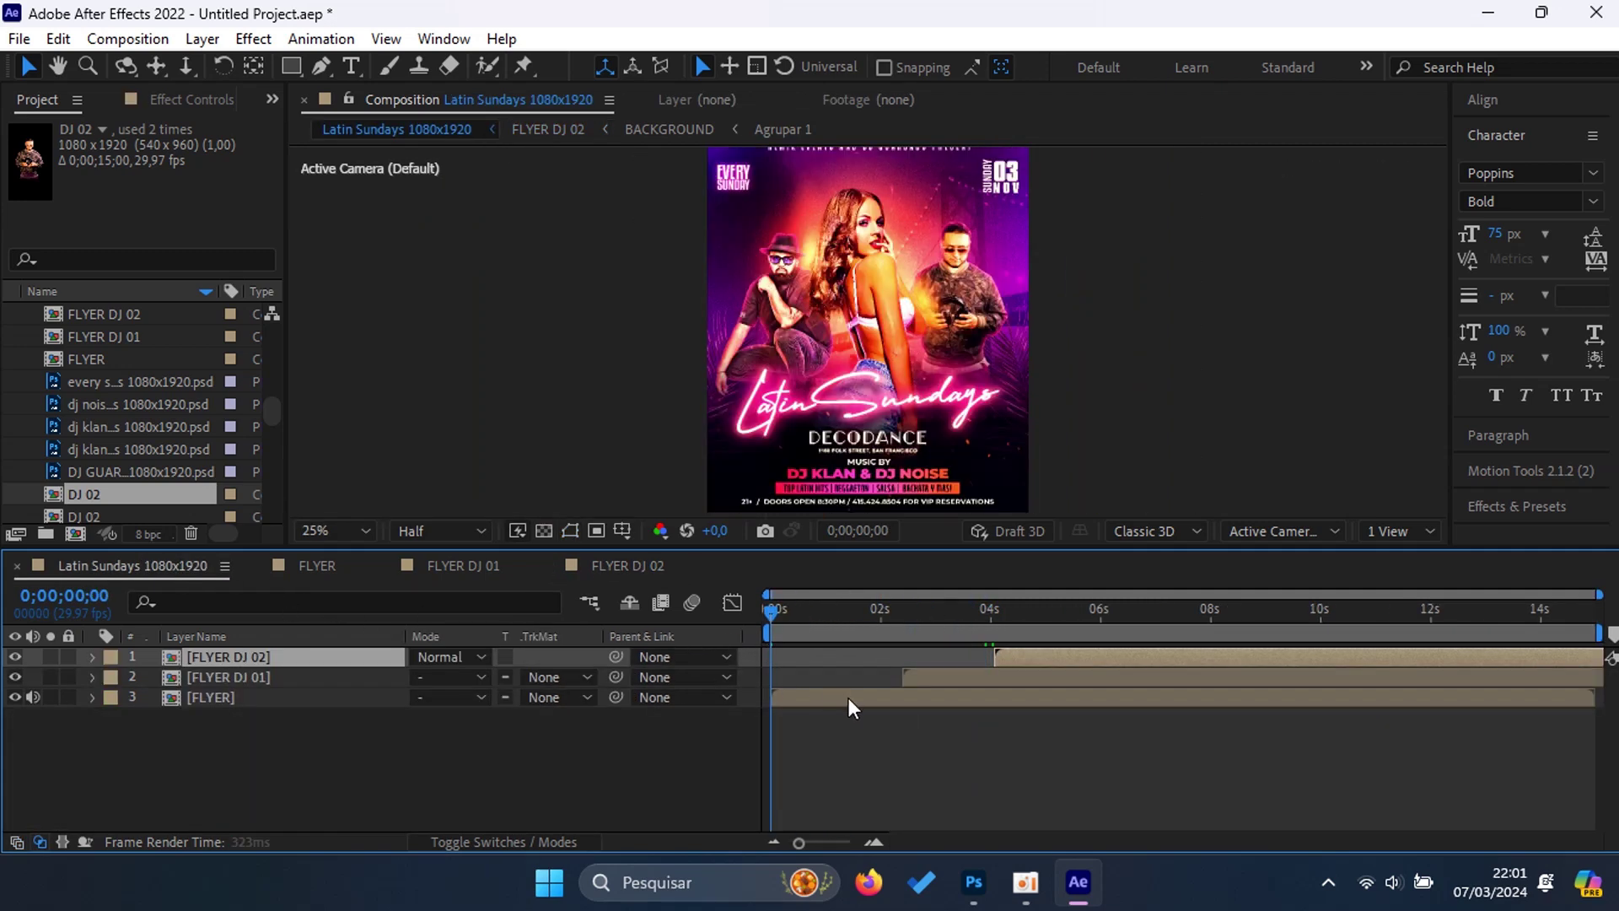
pyautogui.press('space')
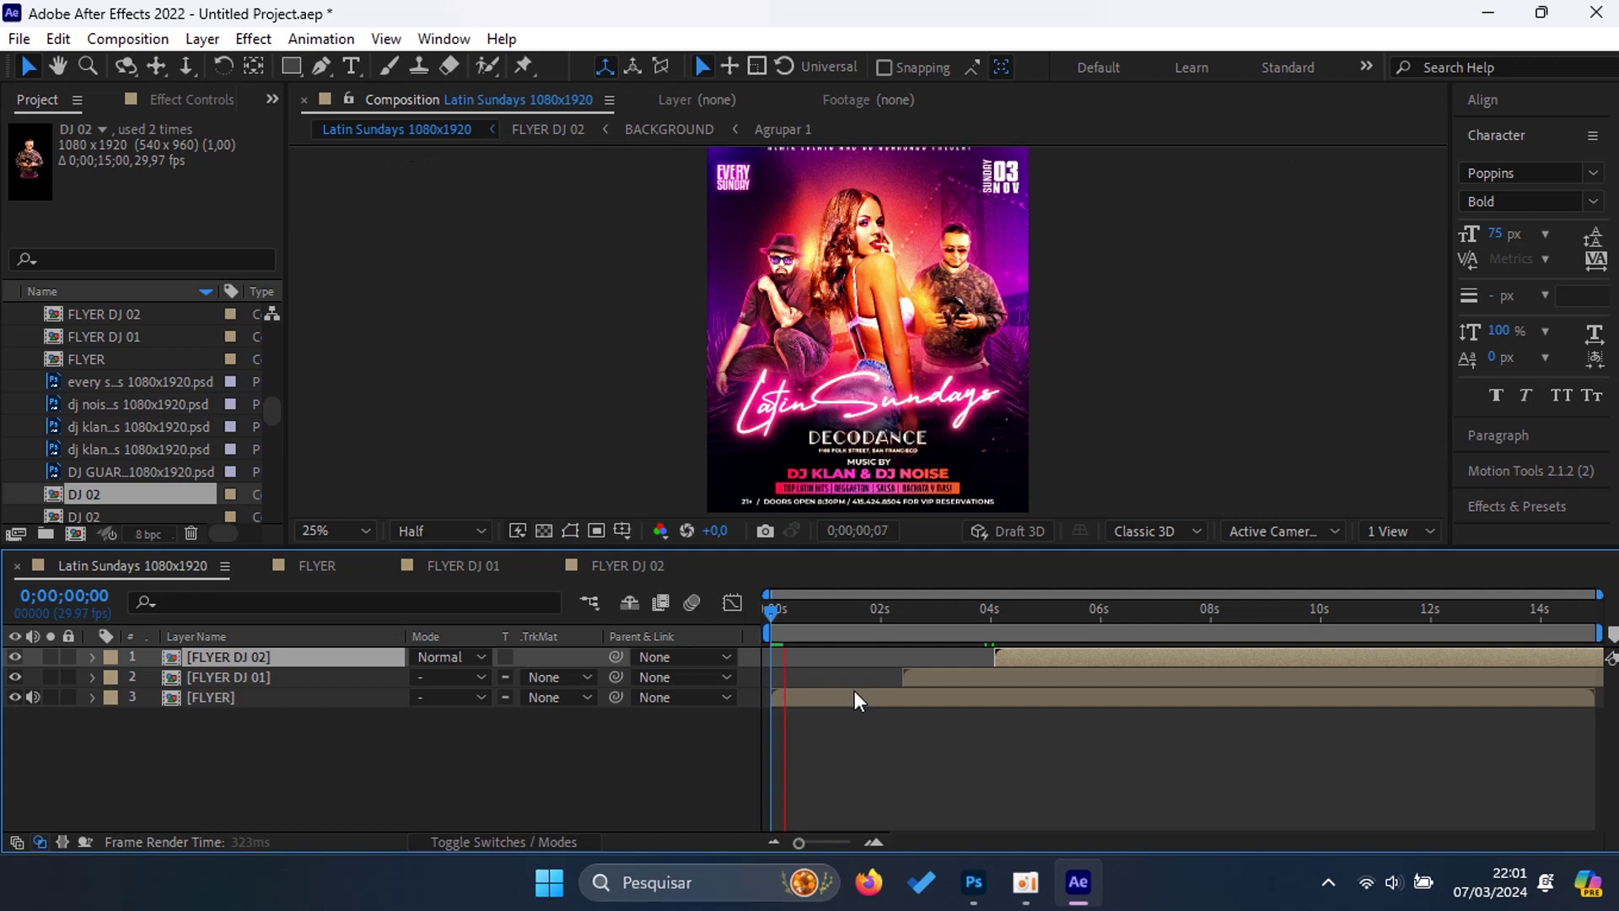
pyautogui.click(531, 841)
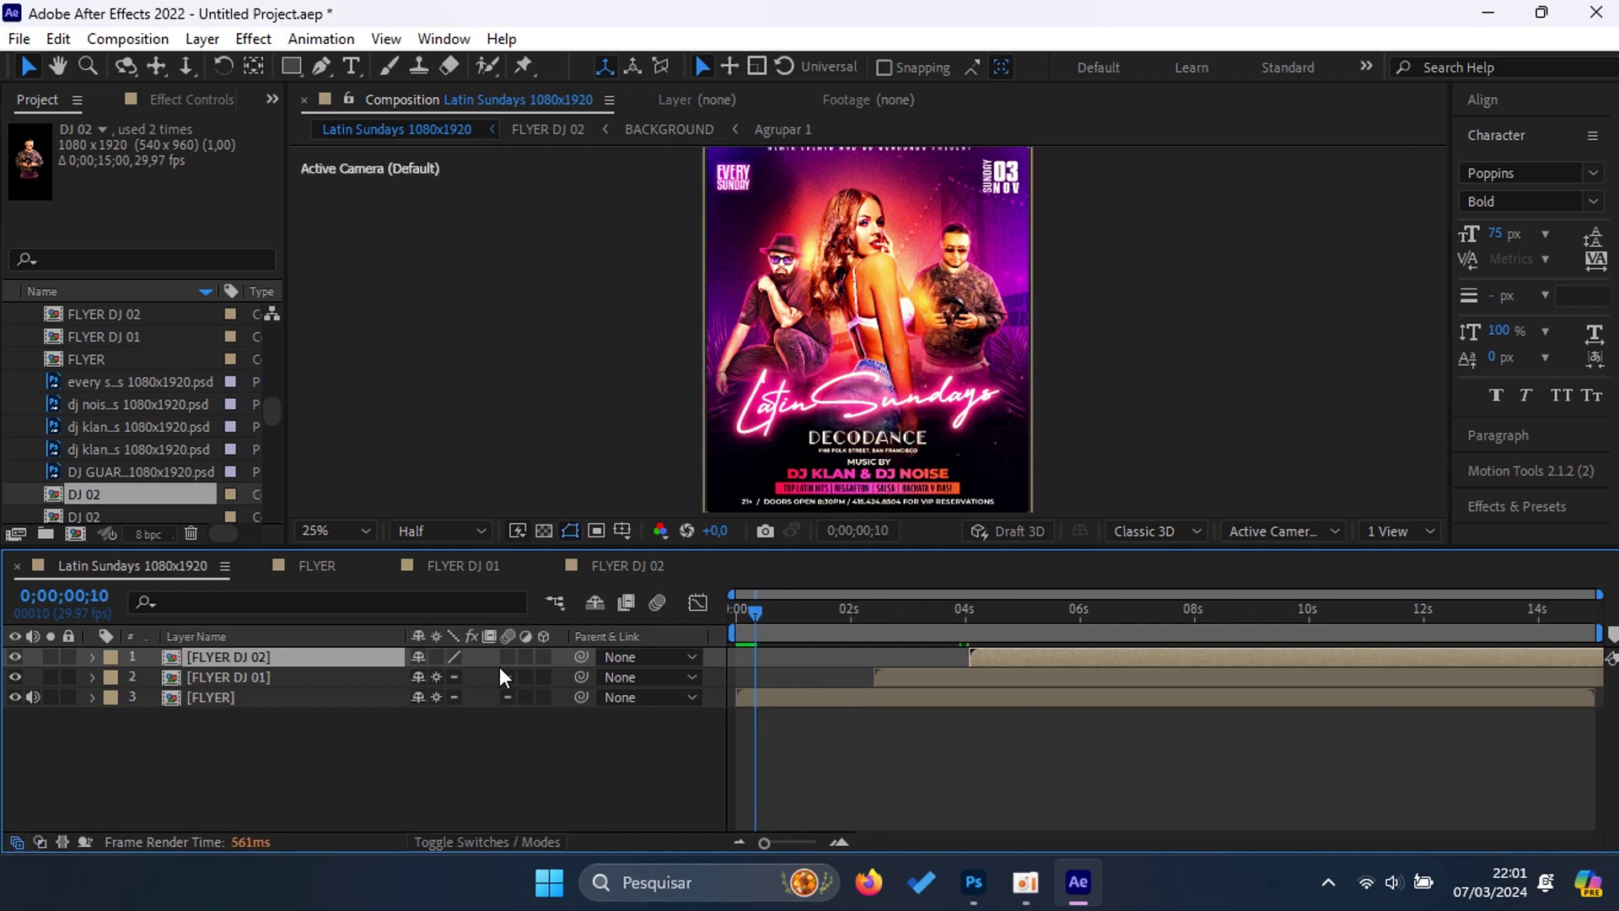
pyautogui.moveTo(437, 687); pyautogui.dragTo(455, 715)
pyautogui.click(436, 692)
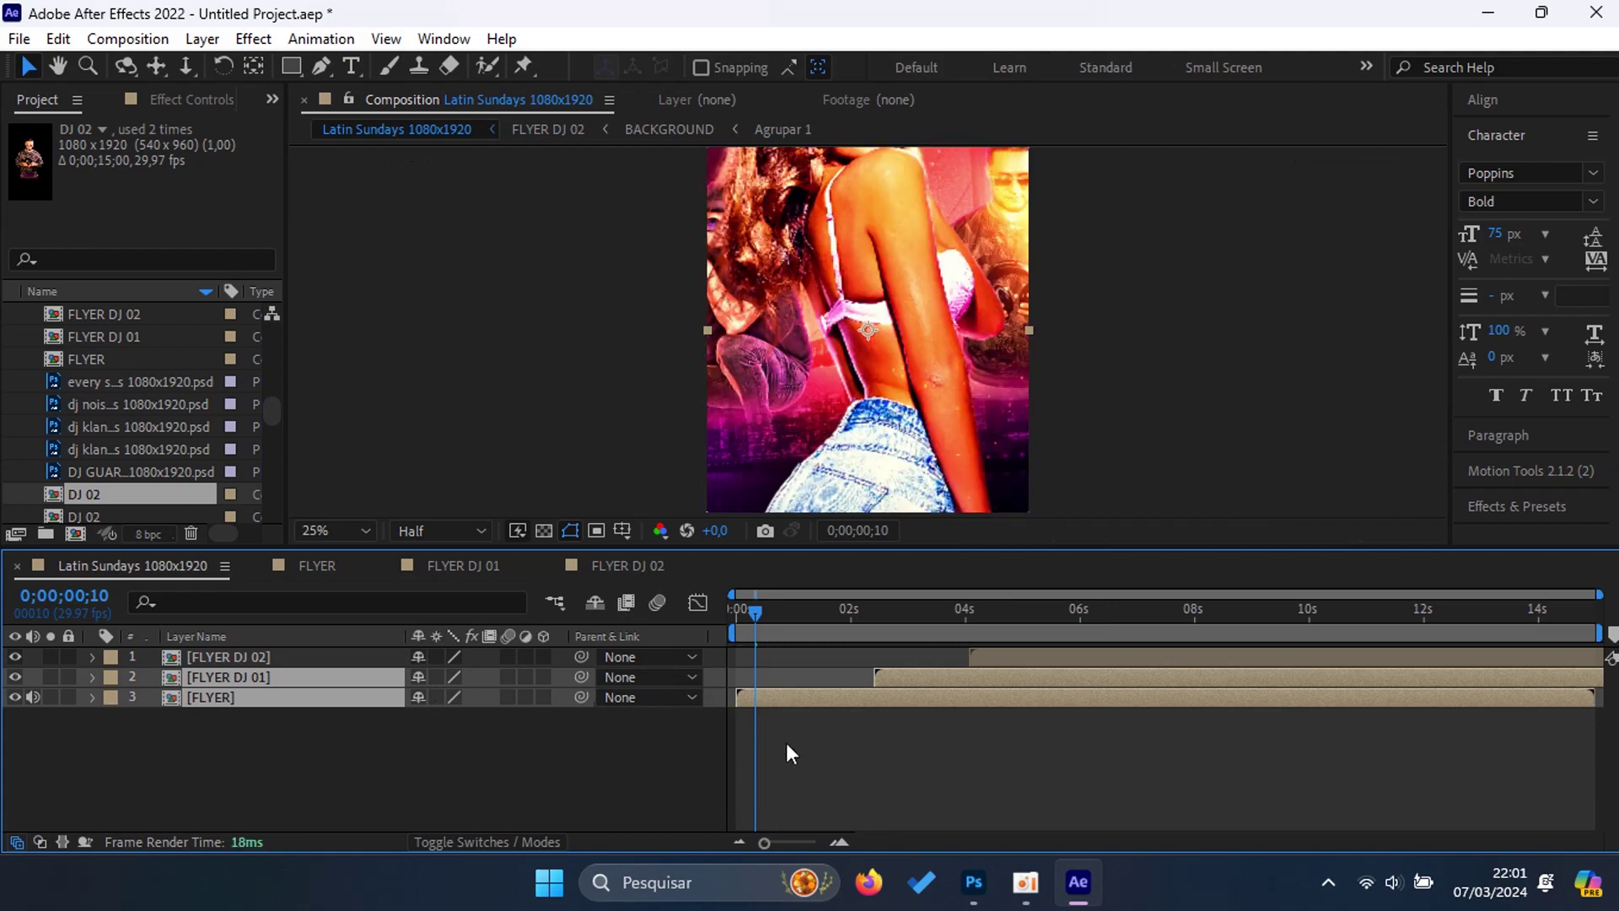
pyautogui.press('space')
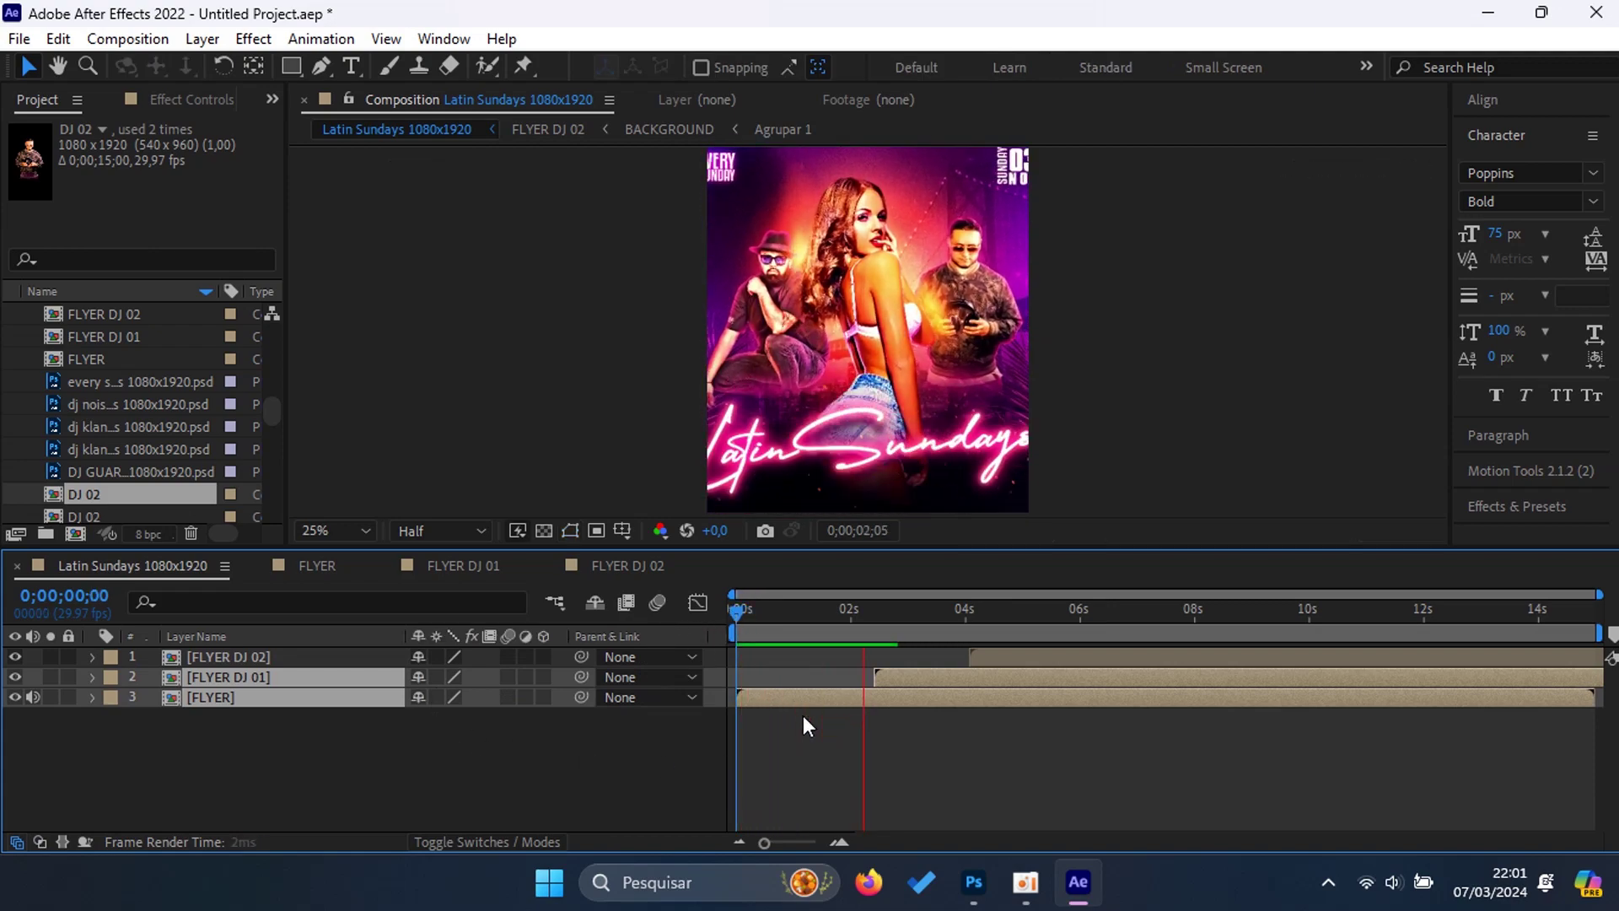
pyautogui.press('space')
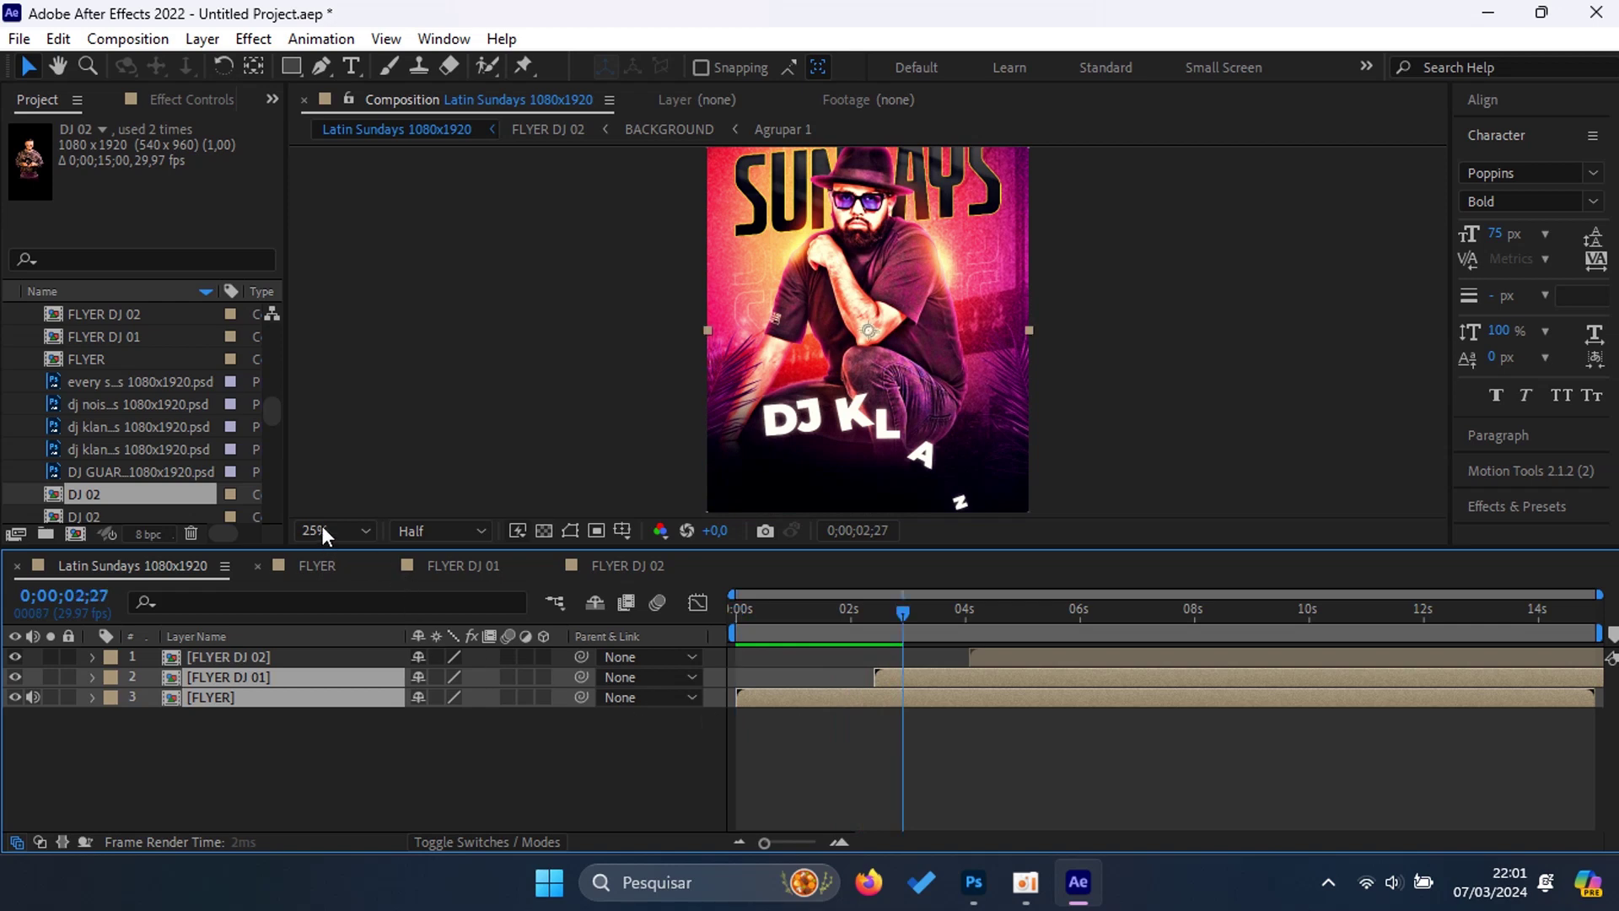
# Step: Fit the comp in an enlarged viewer and replay the sequence into FLYER DJ 02
pyautogui.click(325, 532)
pyautogui.click(320, 122)
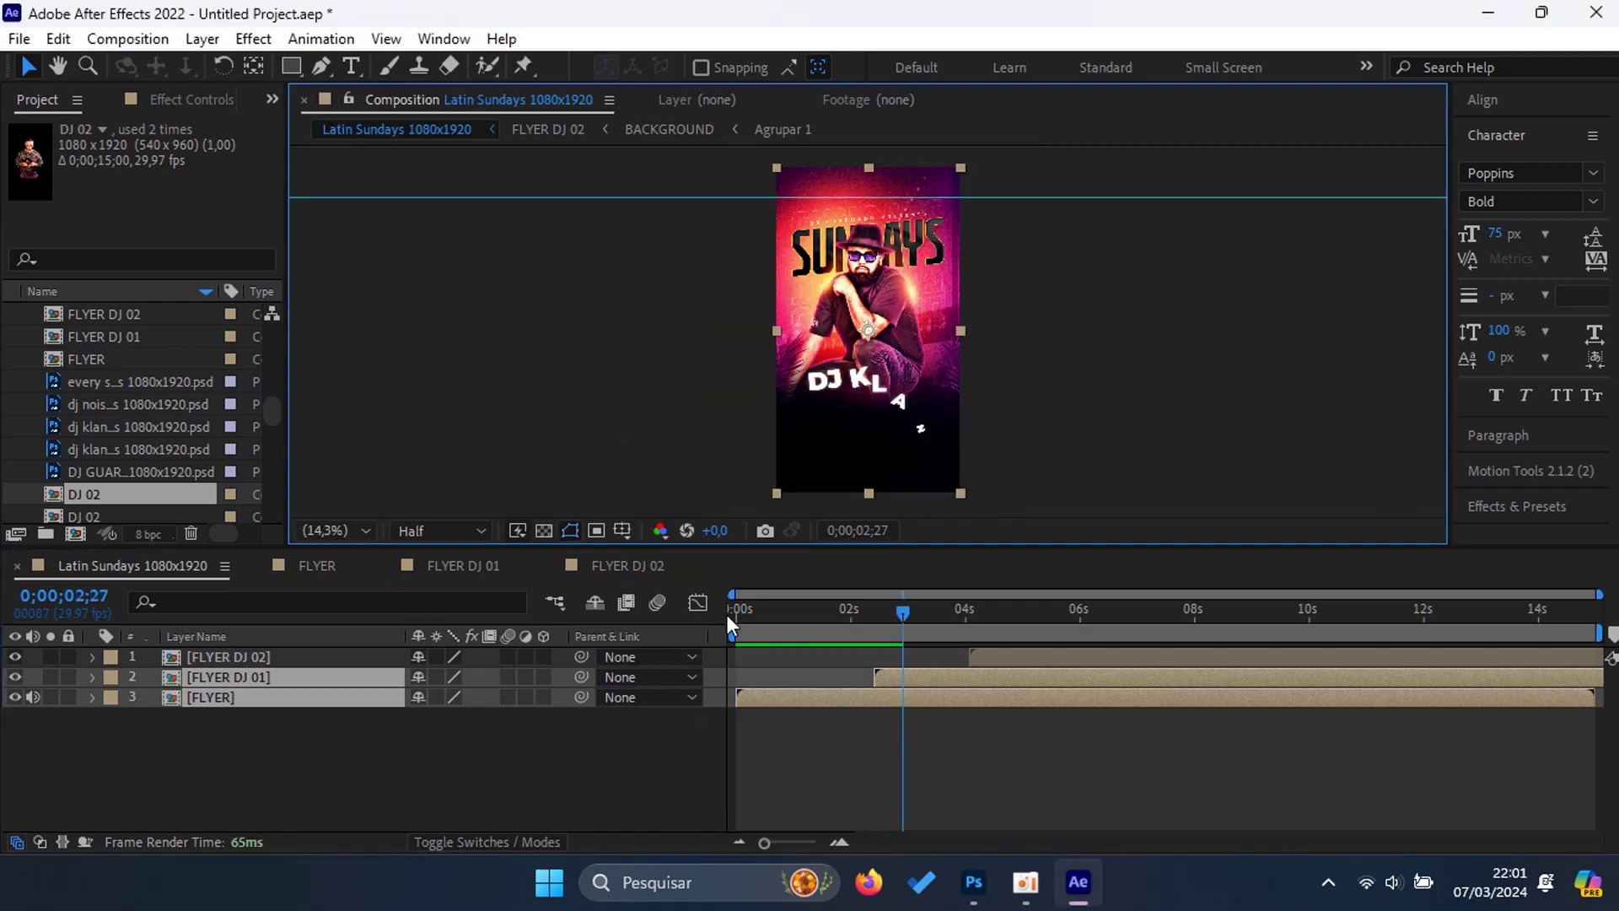
pyautogui.moveTo(744, 546); pyautogui.dragTo(746, 638)
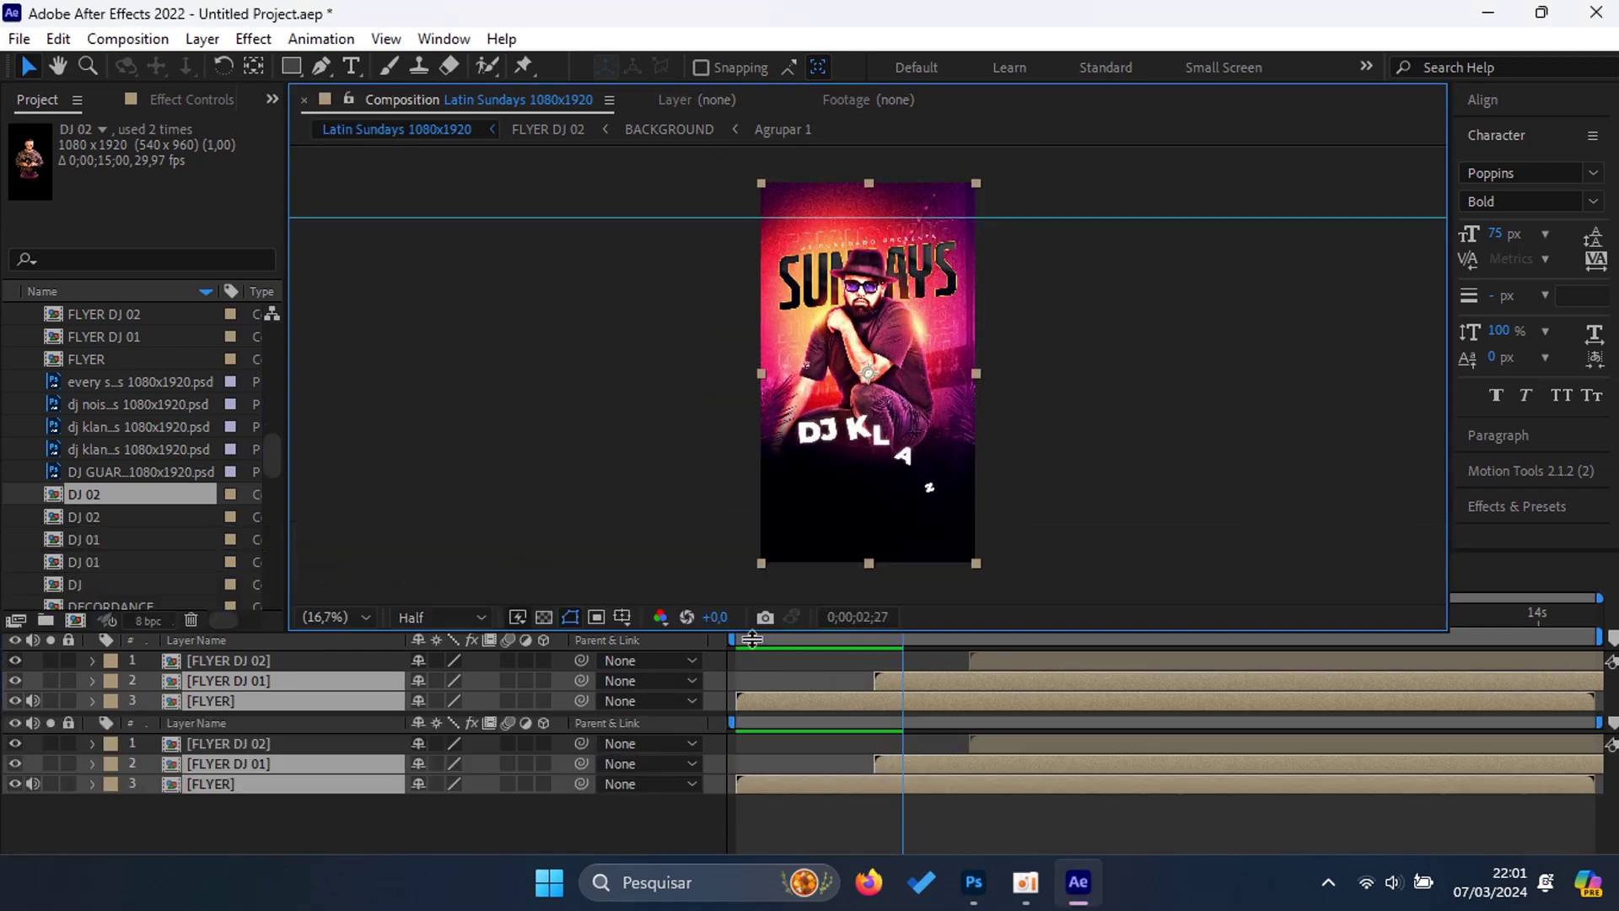
pyautogui.moveTo(904, 701); pyautogui.dragTo(700, 713)
pyautogui.press('space')
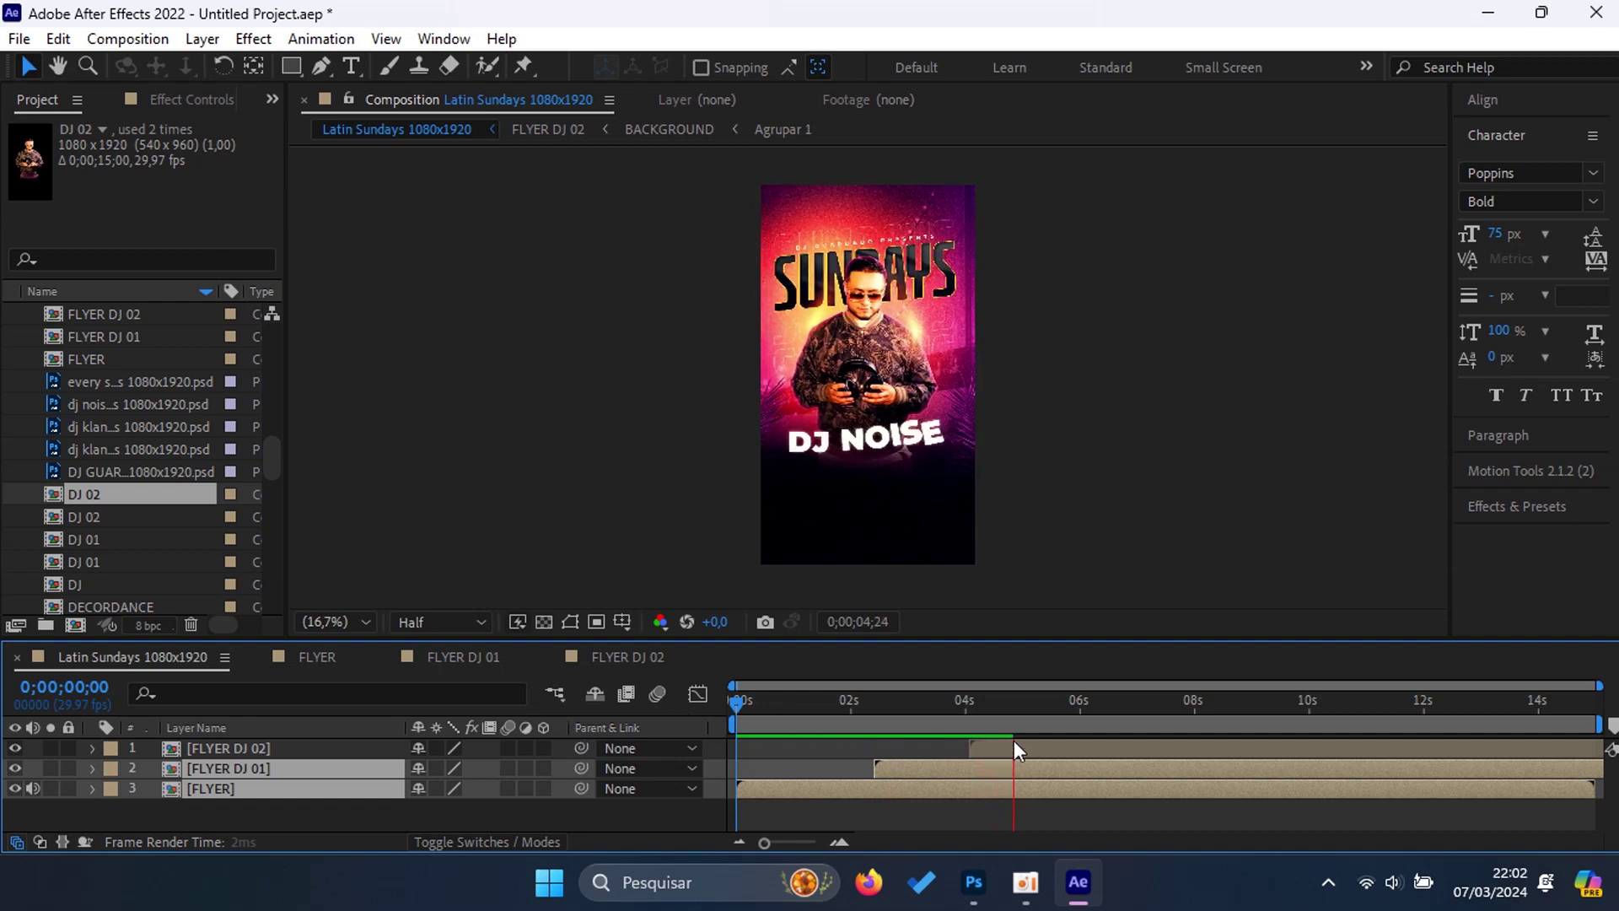
pyautogui.moveTo(1035, 713); pyautogui.dragTo(1004, 704)
pyautogui.press('Home')
pyautogui.press('space')
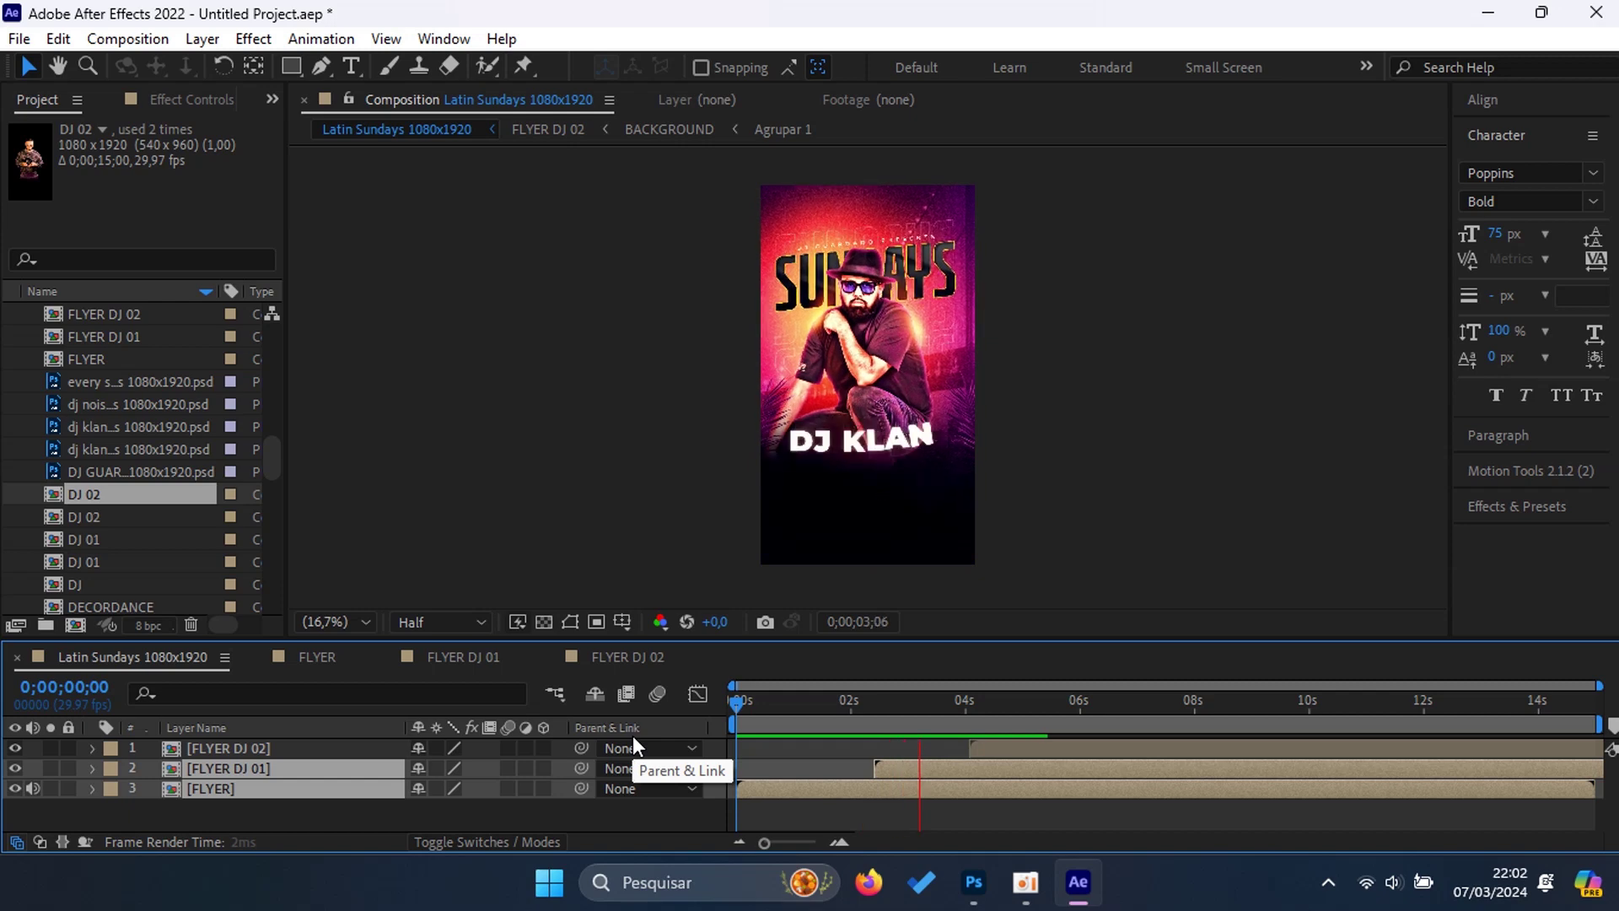
pyautogui.press('space')
pyautogui.click(1006, 745)
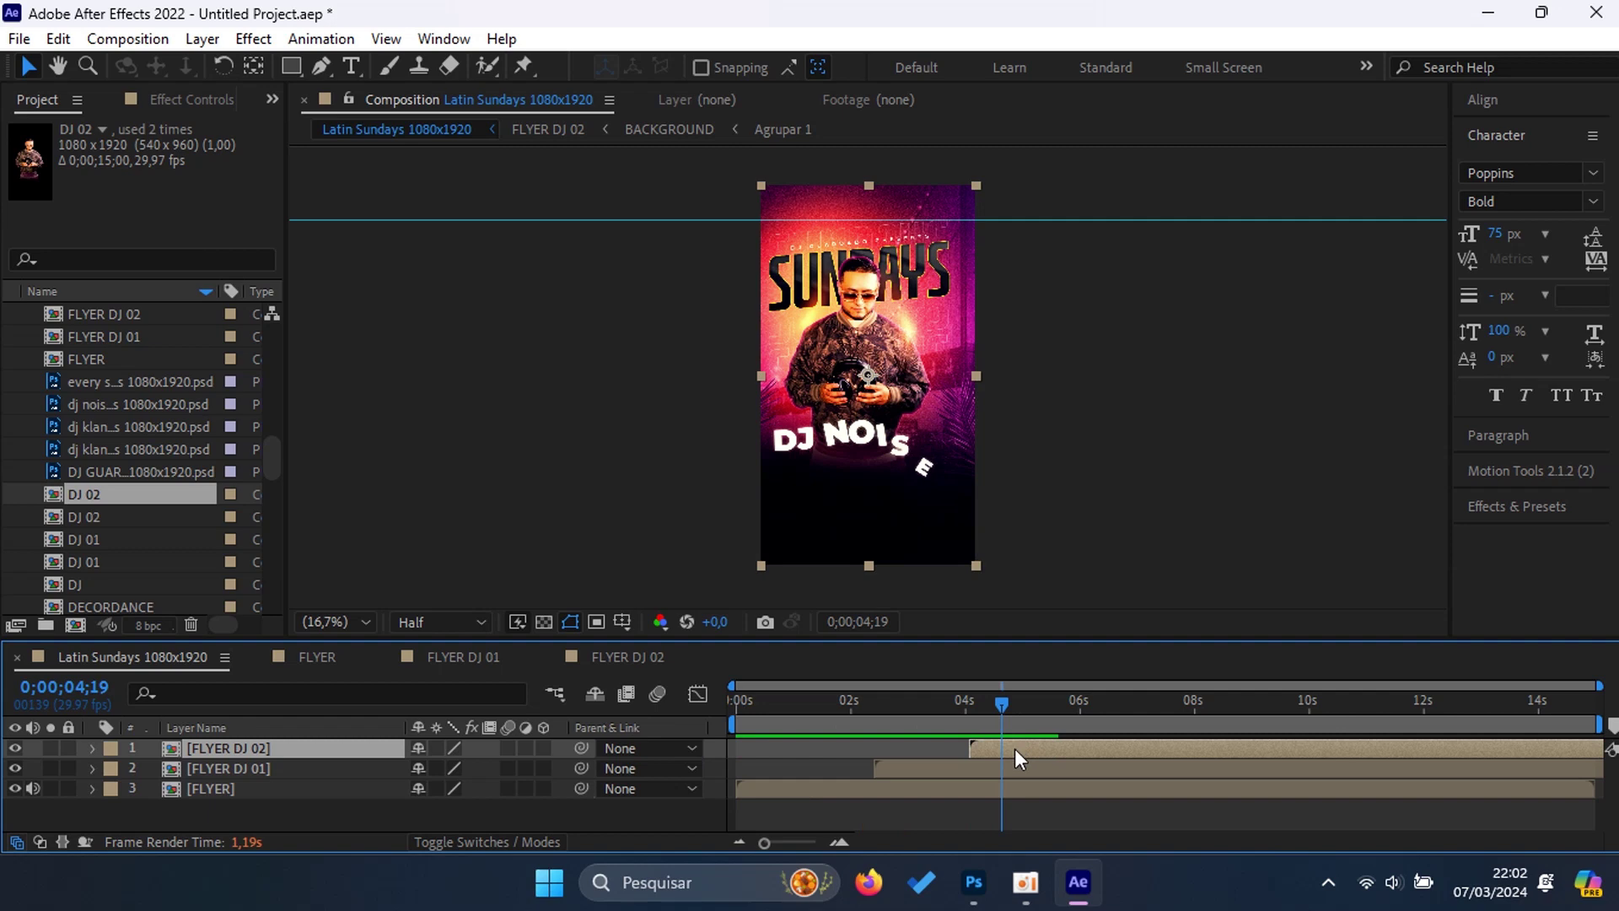
# Step: Open FLYER DJ 02 and delay Null 5's layer bar by about two seconds
pyautogui.doubleClick(1014, 747)
pyautogui.moveTo(797, 719); pyautogui.dragTo(705, 736)
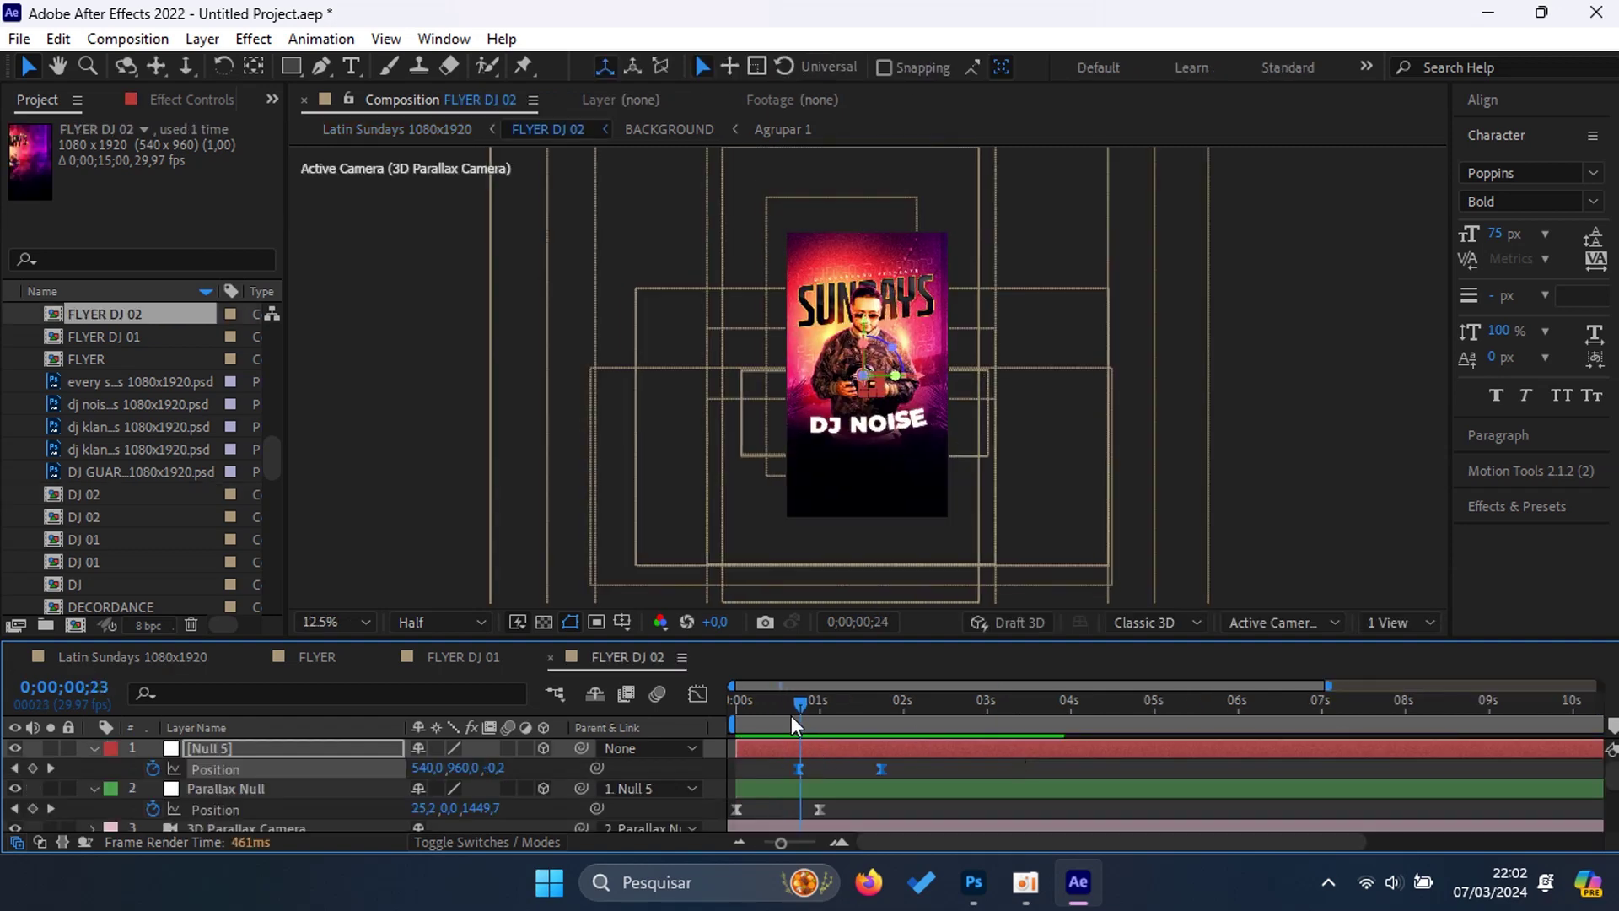
pyautogui.press('space')
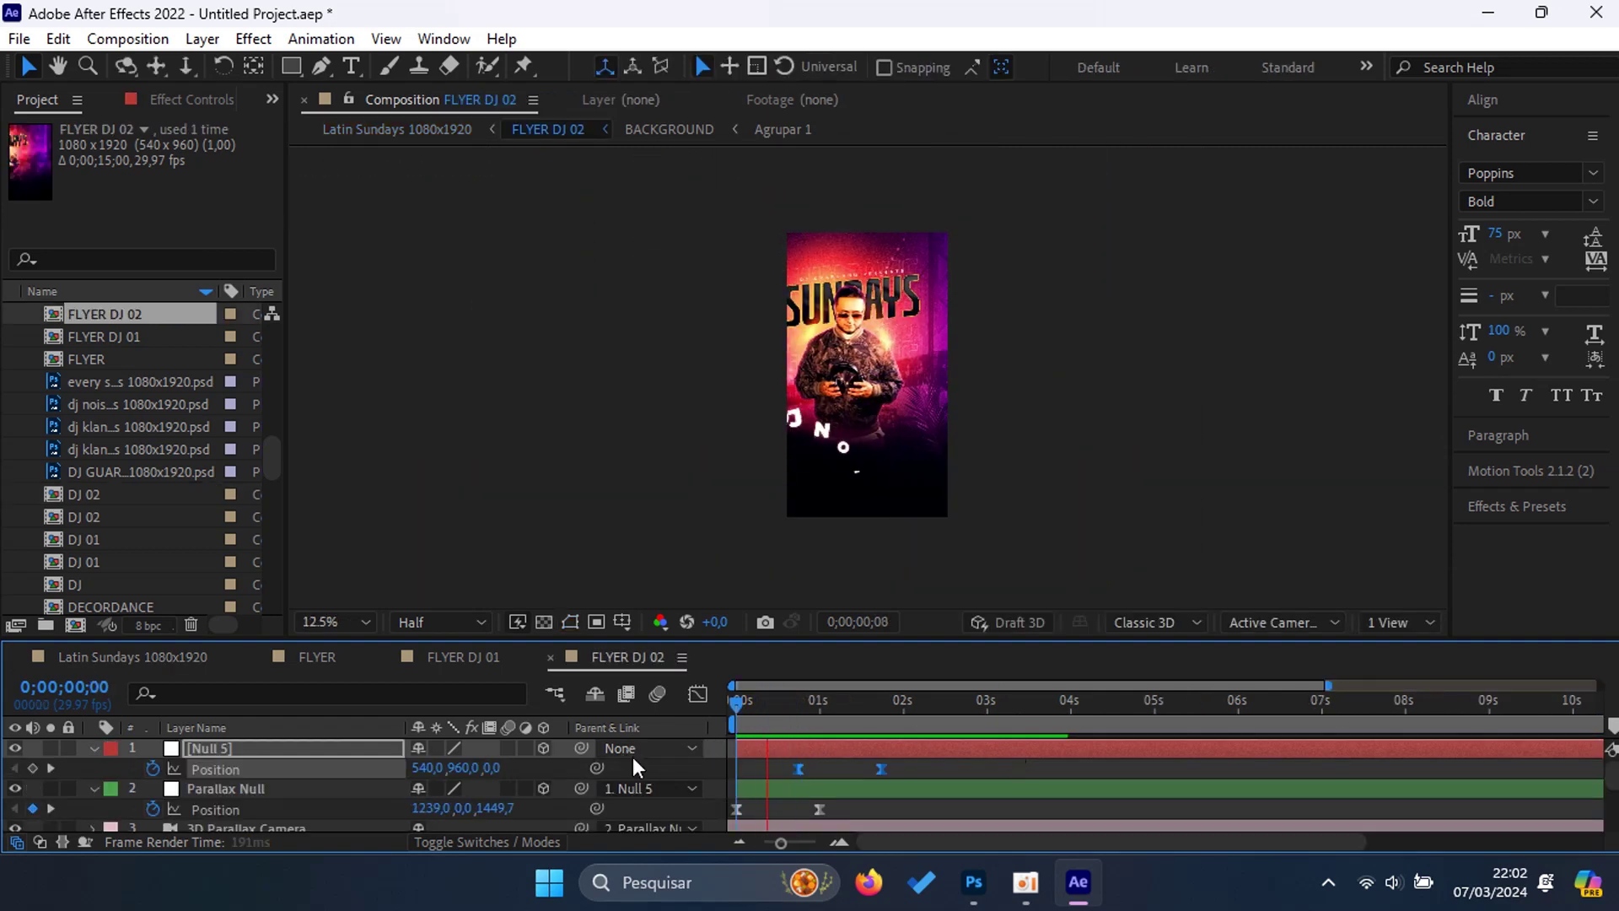
pyautogui.moveTo(814, 752)
pyautogui.mouseDown()
pyautogui.moveTo(980, 751)
pyautogui.moveTo(724, 747)
pyautogui.mouseUp()
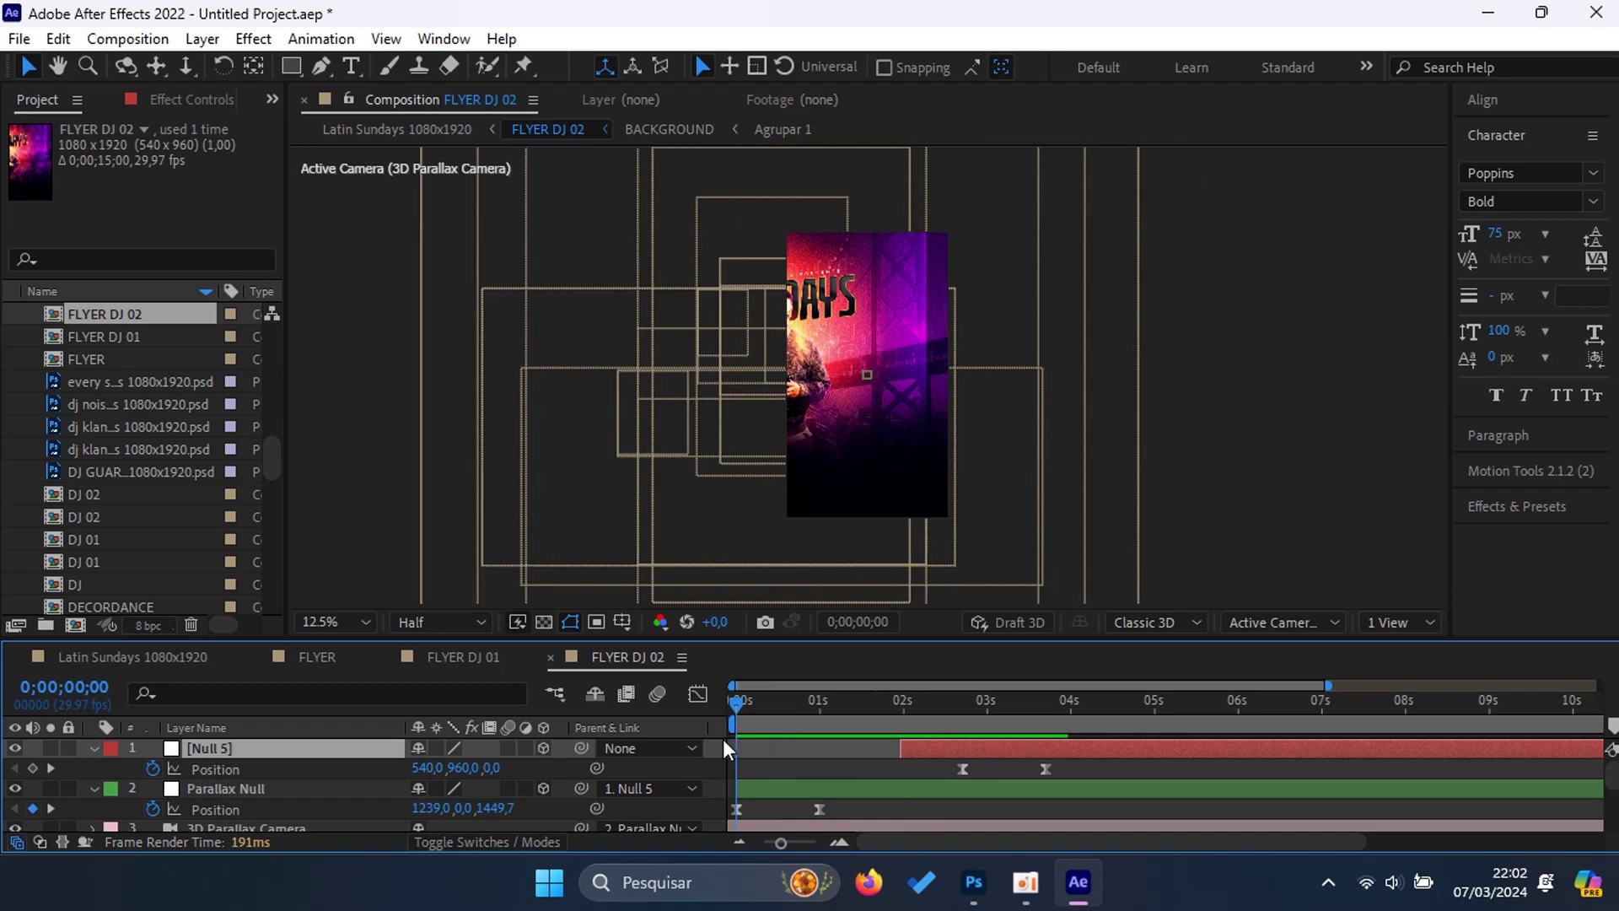
pyautogui.press('space')
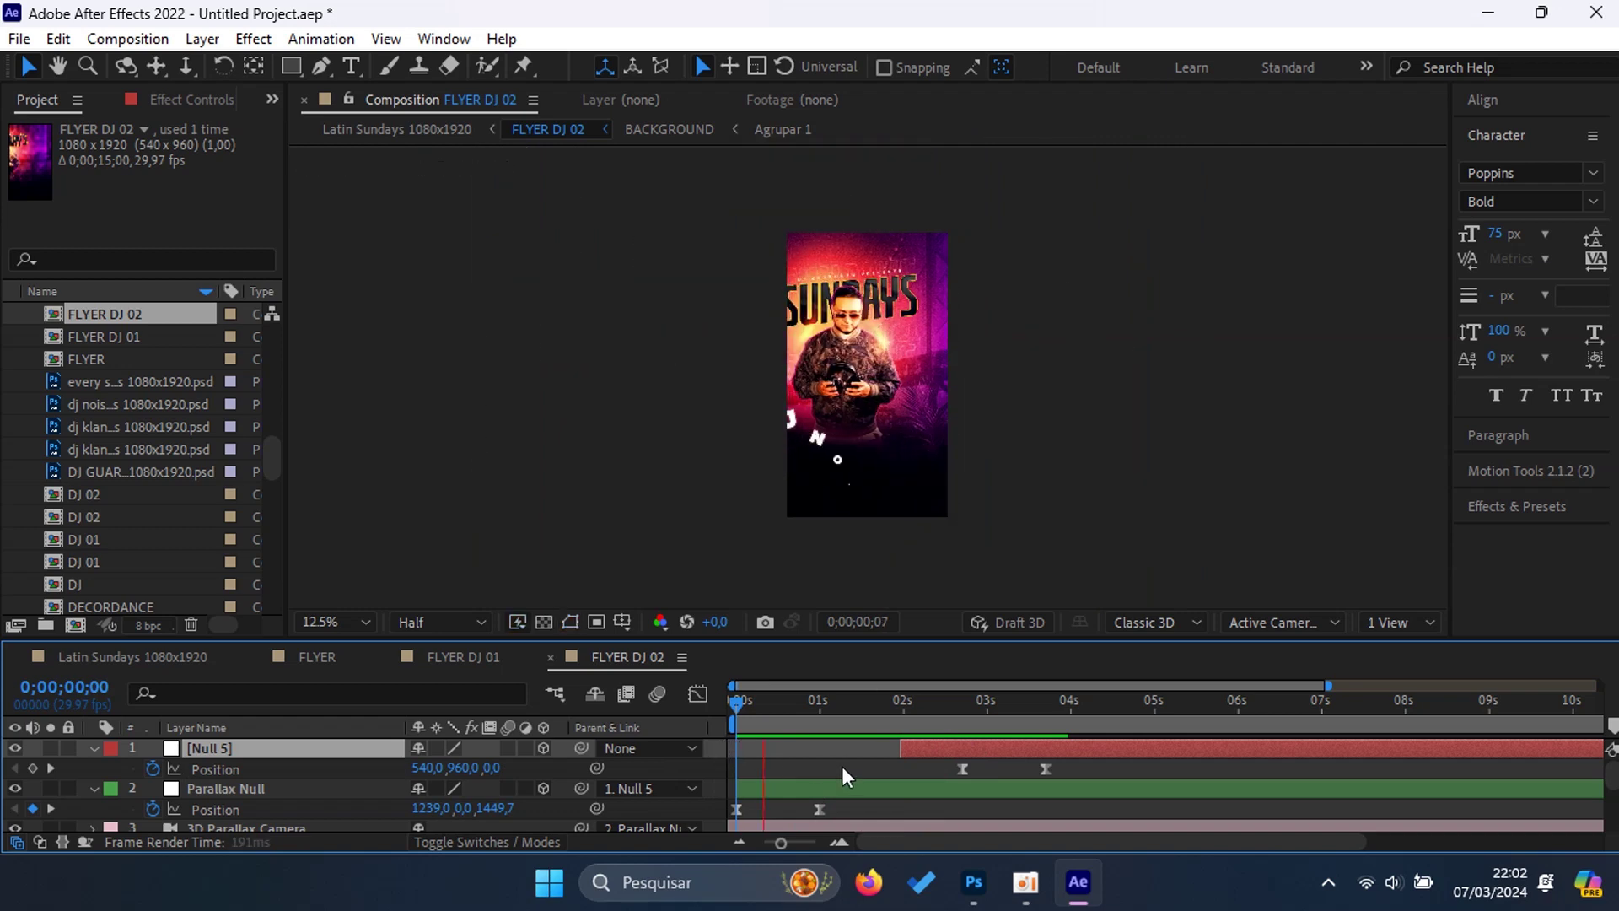
pyautogui.press('space')
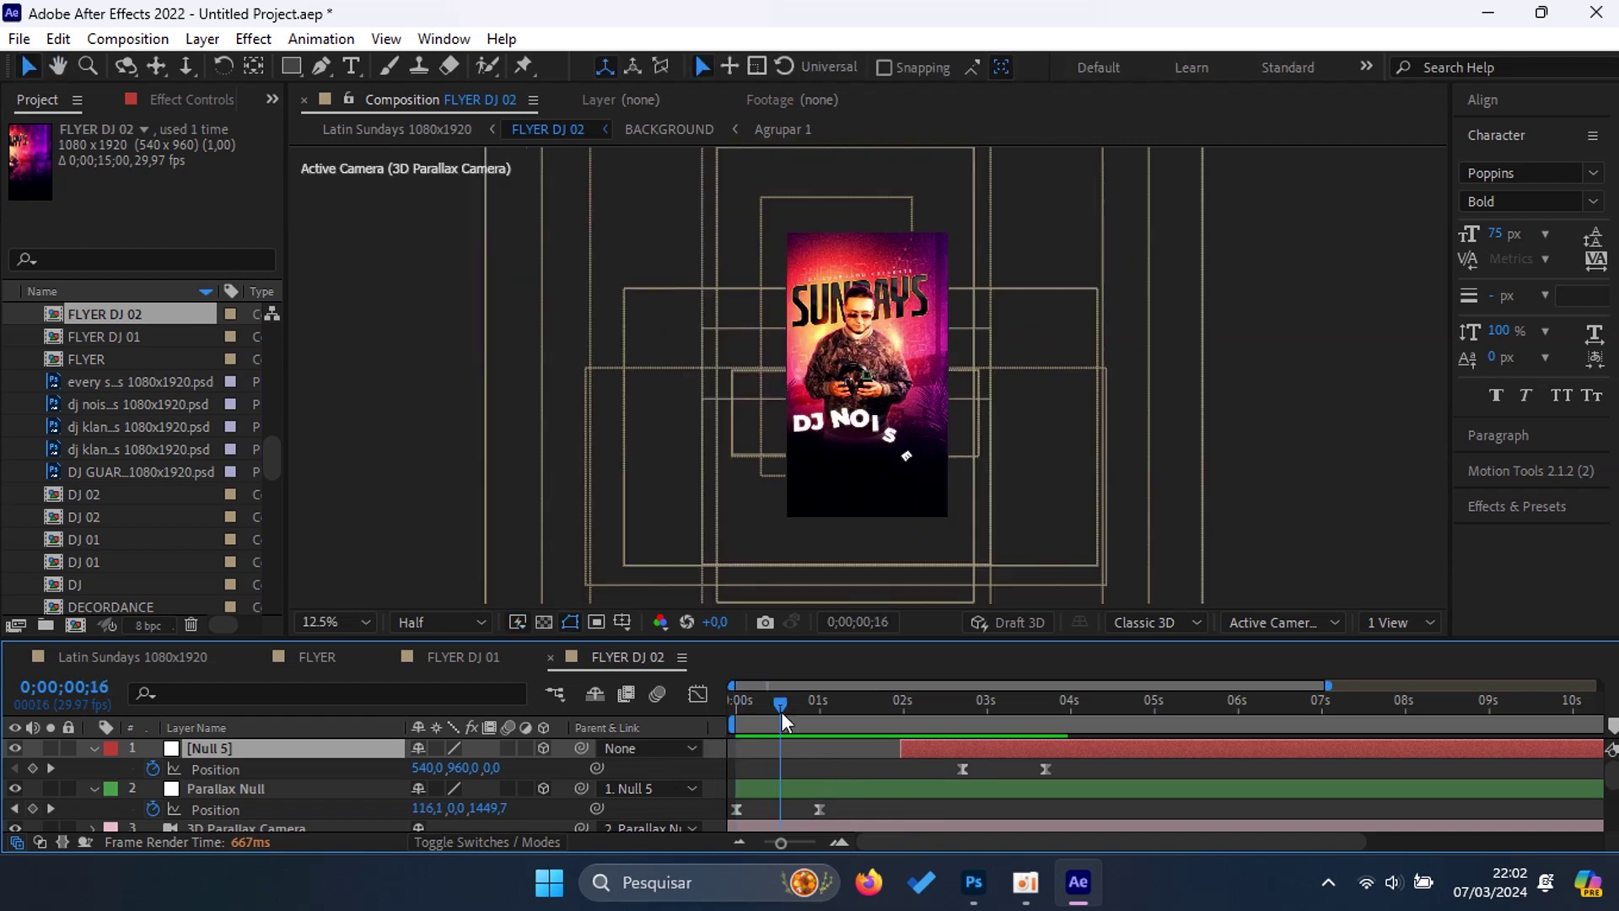
# Step: Delete the Parallax Null's 0s keyframe and set its starting Position X to -1362 at 0s
pyautogui.moveTo(792, 710)
pyautogui.mouseDown()
pyautogui.moveTo(776, 717)
pyautogui.moveTo(821, 806)
pyautogui.mouseUp()
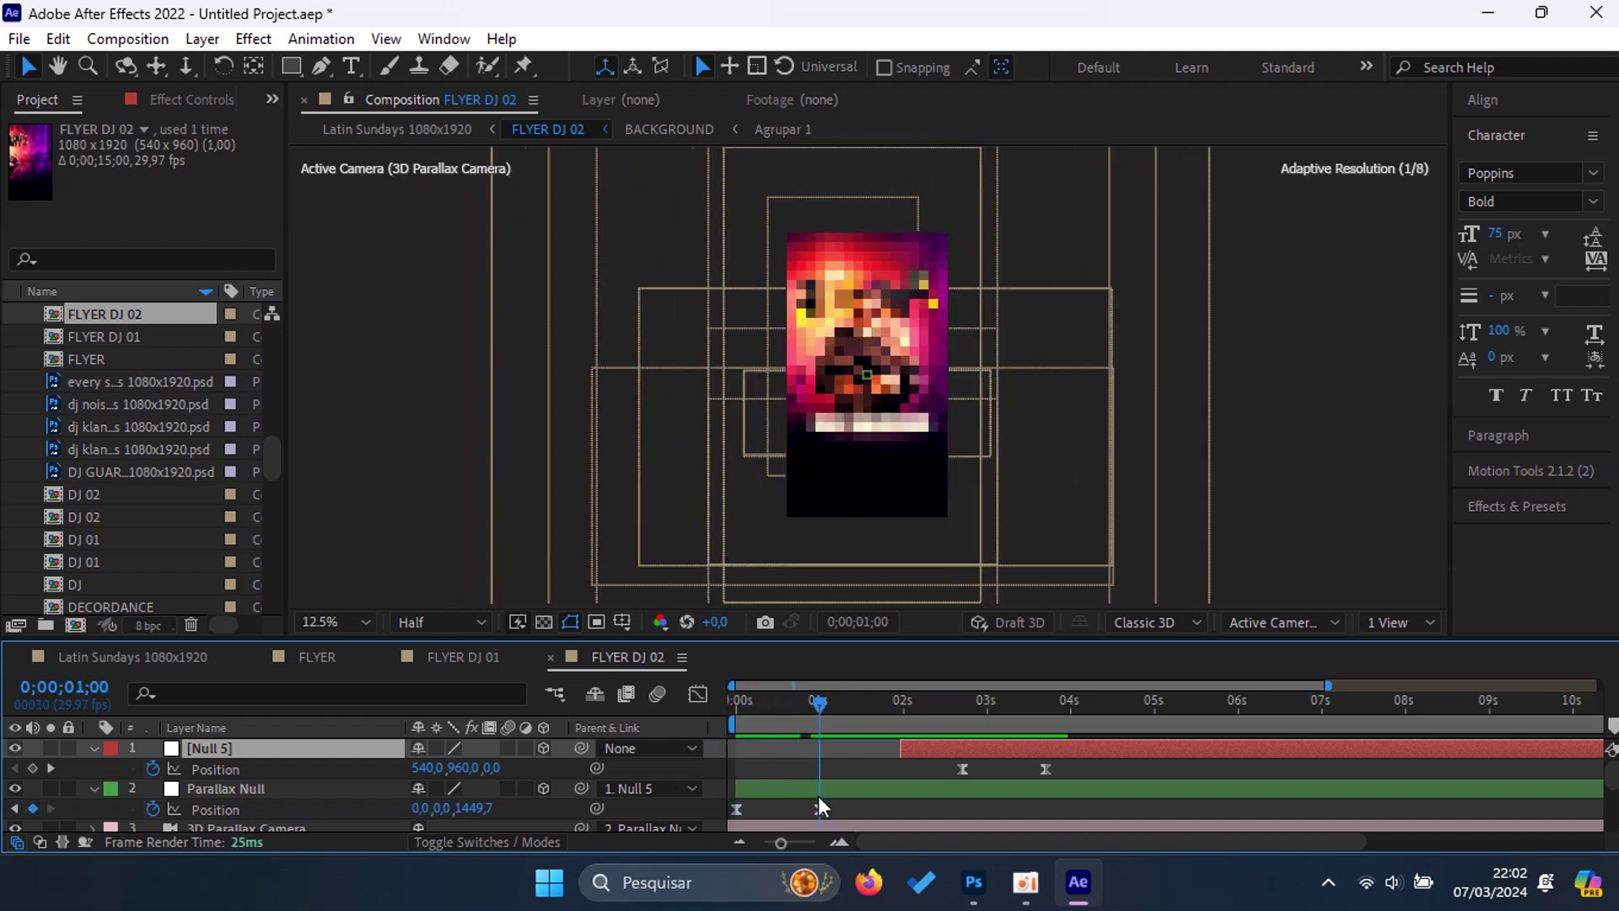
pyautogui.moveTo(847, 801); pyautogui.dragTo(722, 812)
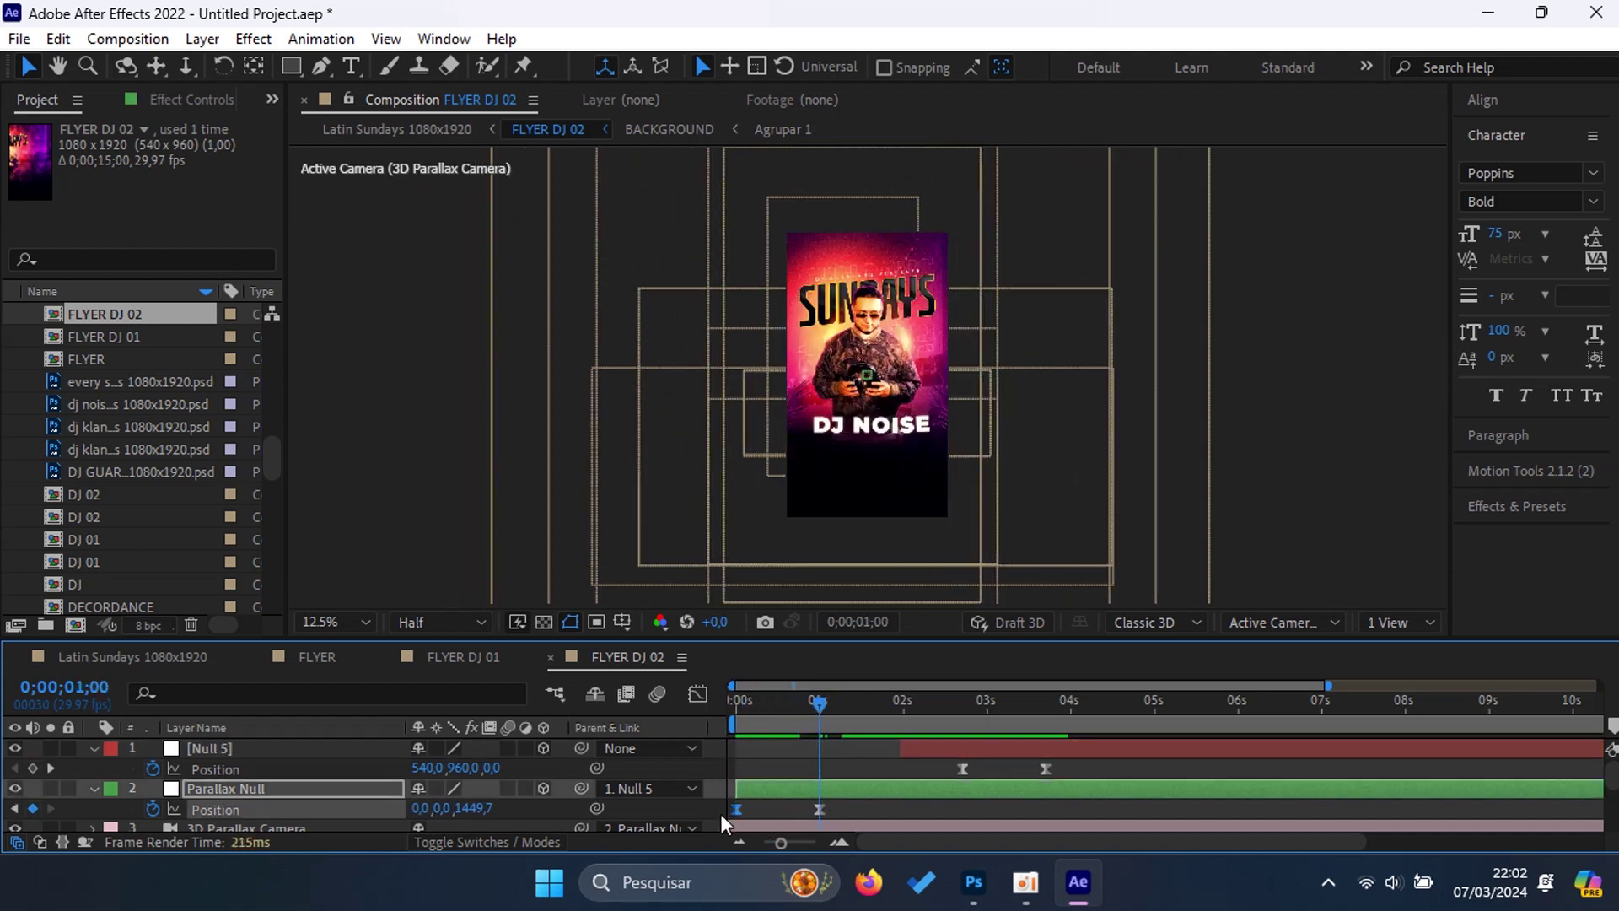
pyautogui.press('Delete')
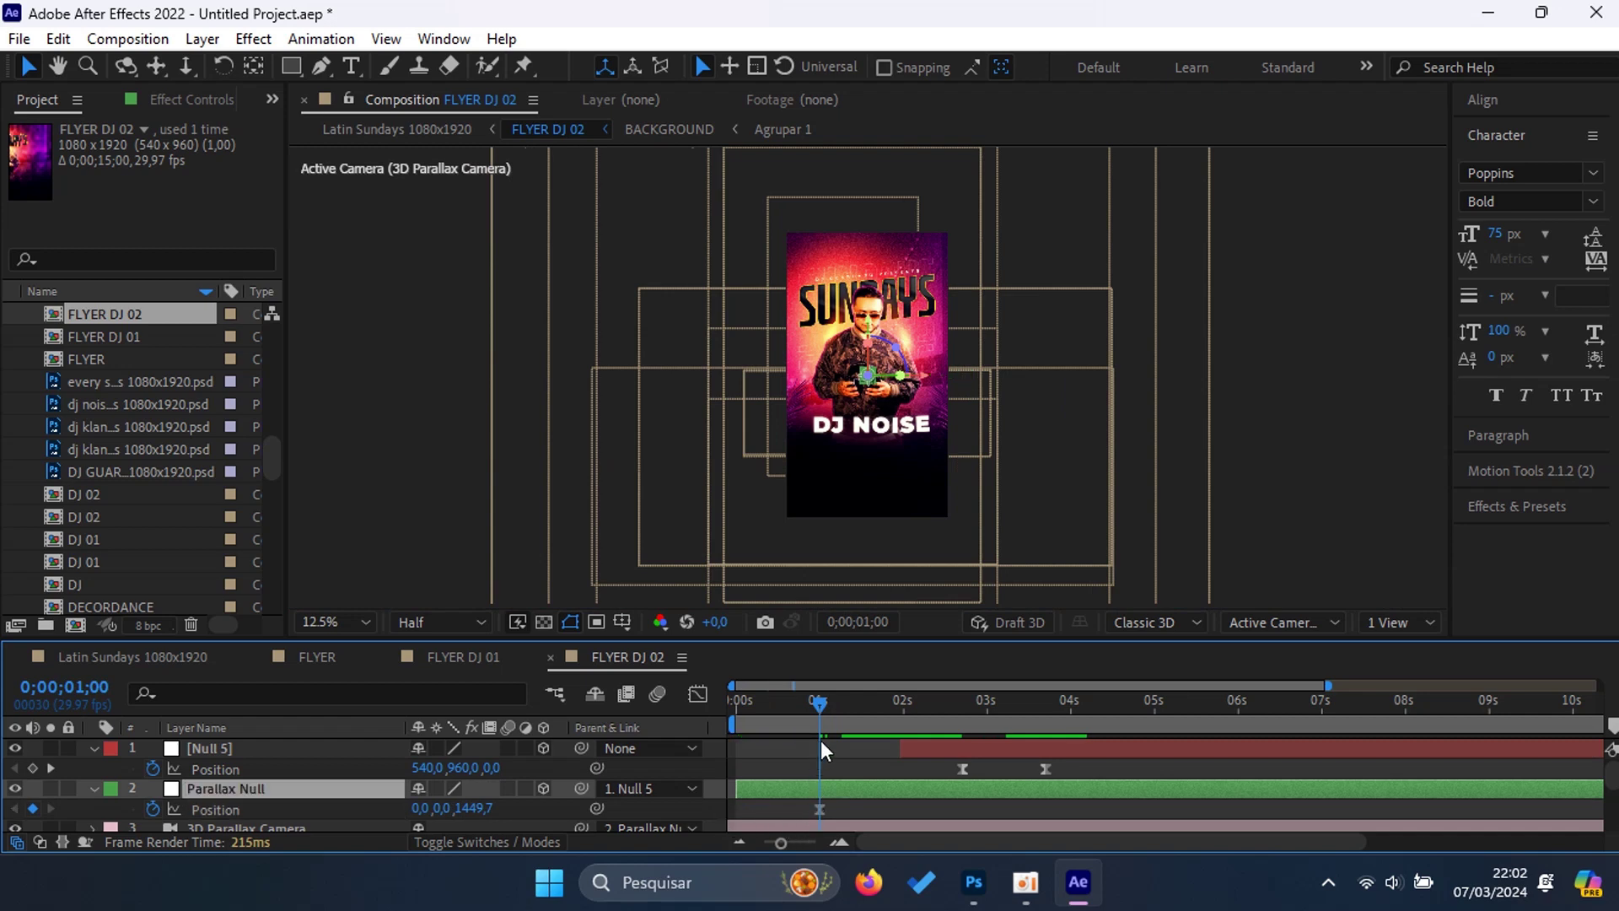
pyautogui.moveTo(801, 709); pyautogui.dragTo(708, 711)
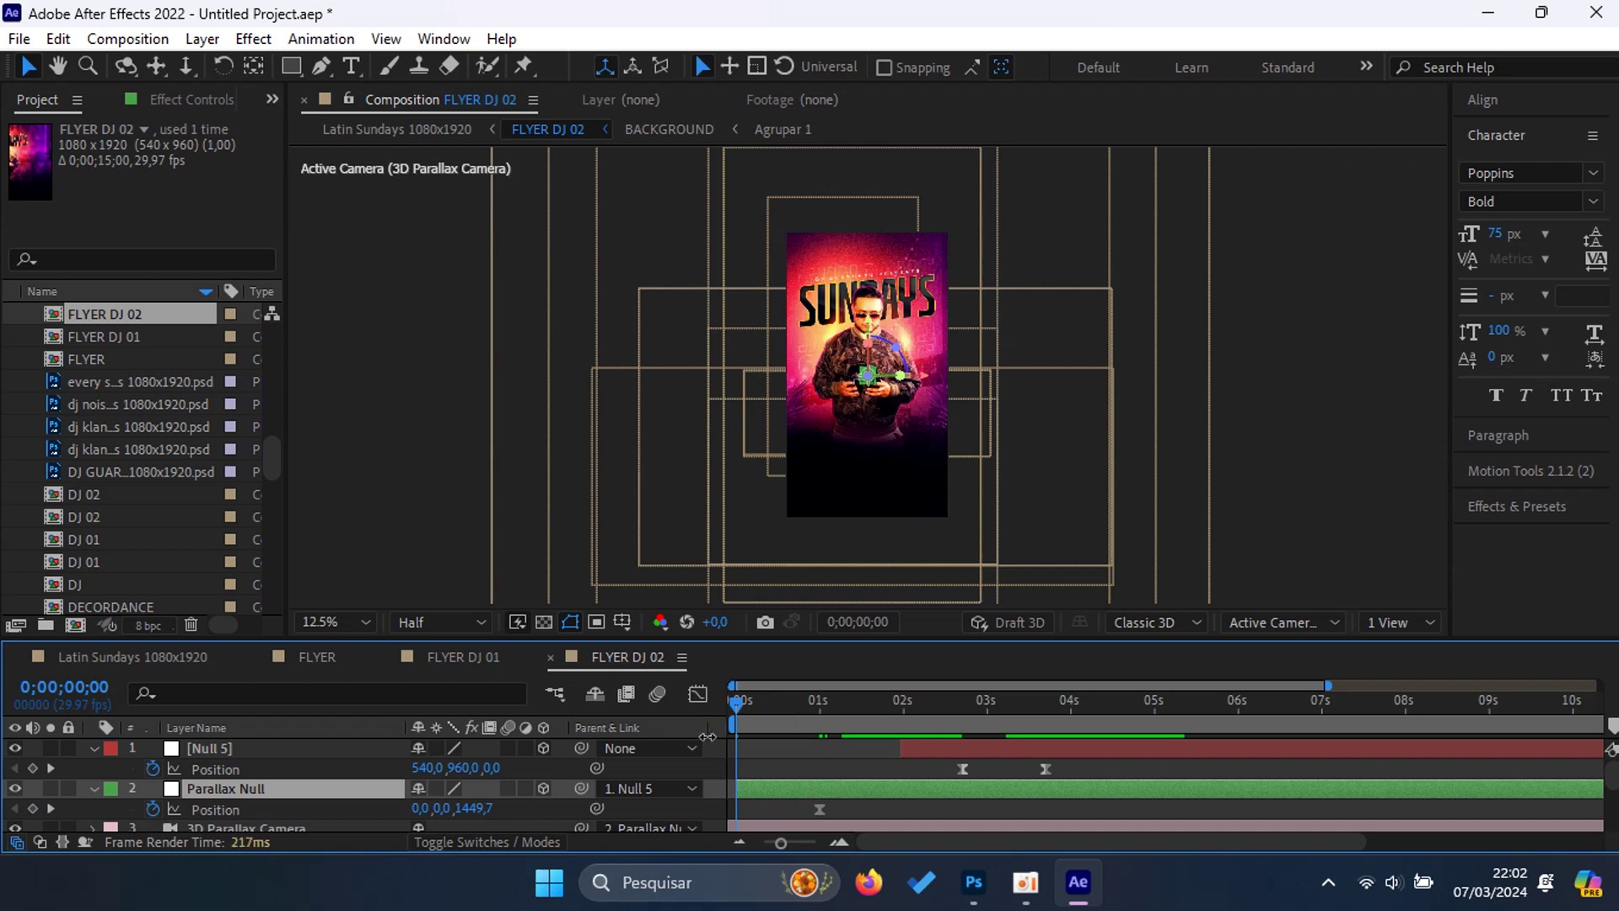
pyautogui.moveTo(420, 812)
pyautogui.mouseDown()
pyautogui.moveTo(97, 789)
pyautogui.moveTo(415, 815)
pyautogui.mouseUp()
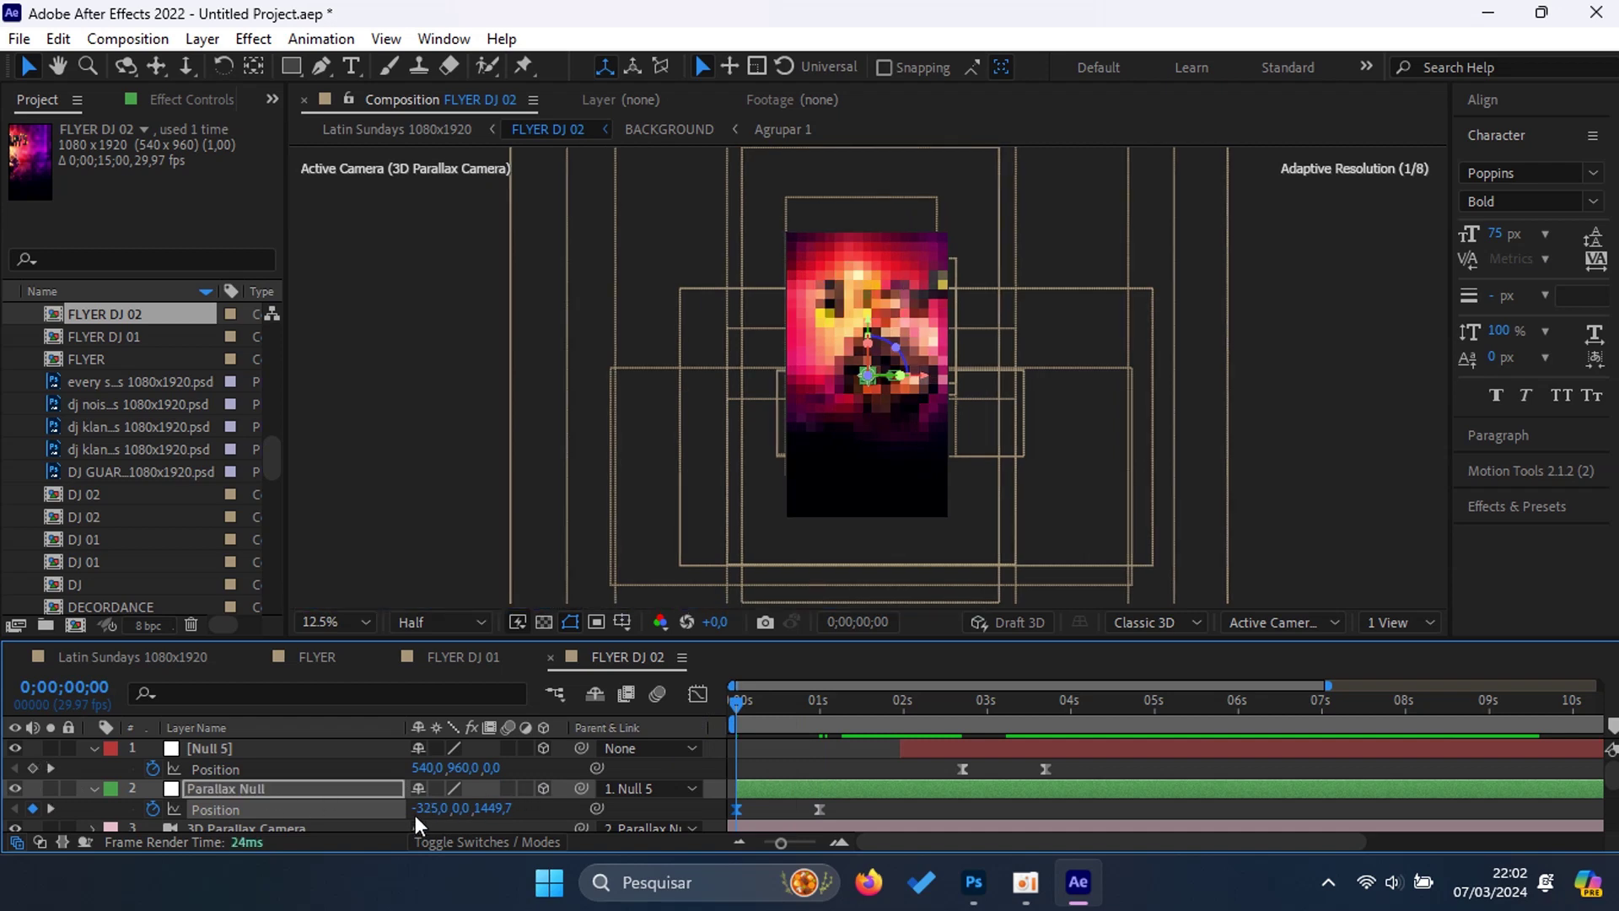
pyautogui.moveTo(414, 815)
pyautogui.mouseDown()
pyautogui.moveTo(4, 830)
pyautogui.moveTo(382, 783)
pyautogui.mouseUp()
pyautogui.moveTo(496, 784); pyautogui.dragTo(4, 818)
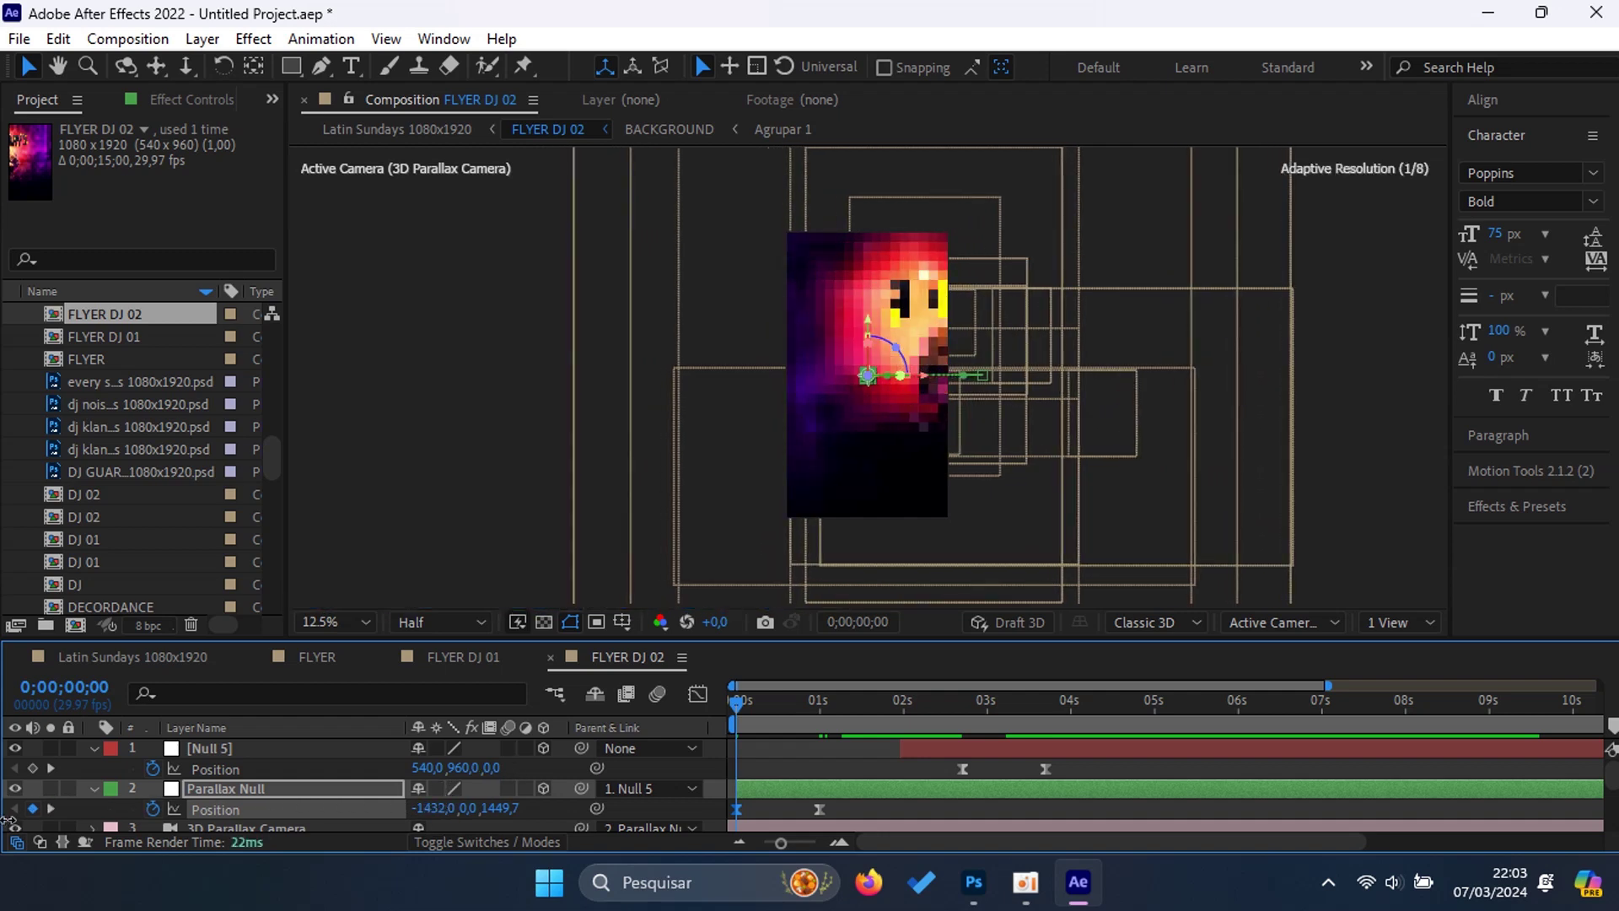
pyautogui.moveTo(4, 818); pyautogui.dragTo(78, 814)
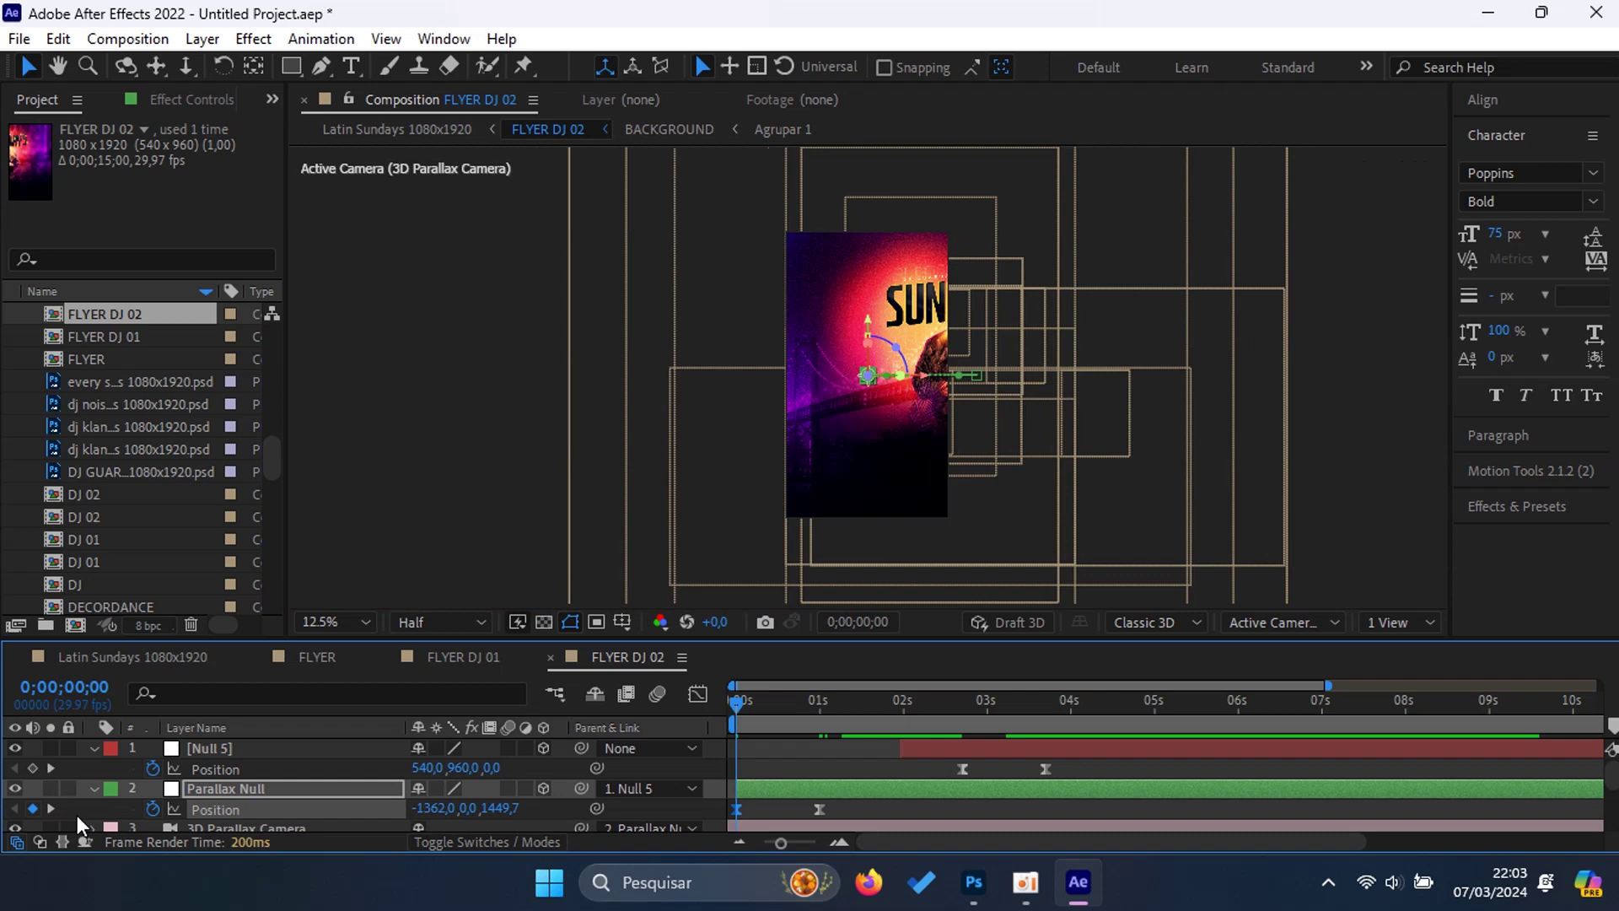
pyautogui.rightClick(736, 809)
# Step: Give both Parallax Null Position keyframes 100% incoming and 0,01% outgoing influence
pyautogui.click(862, 717)
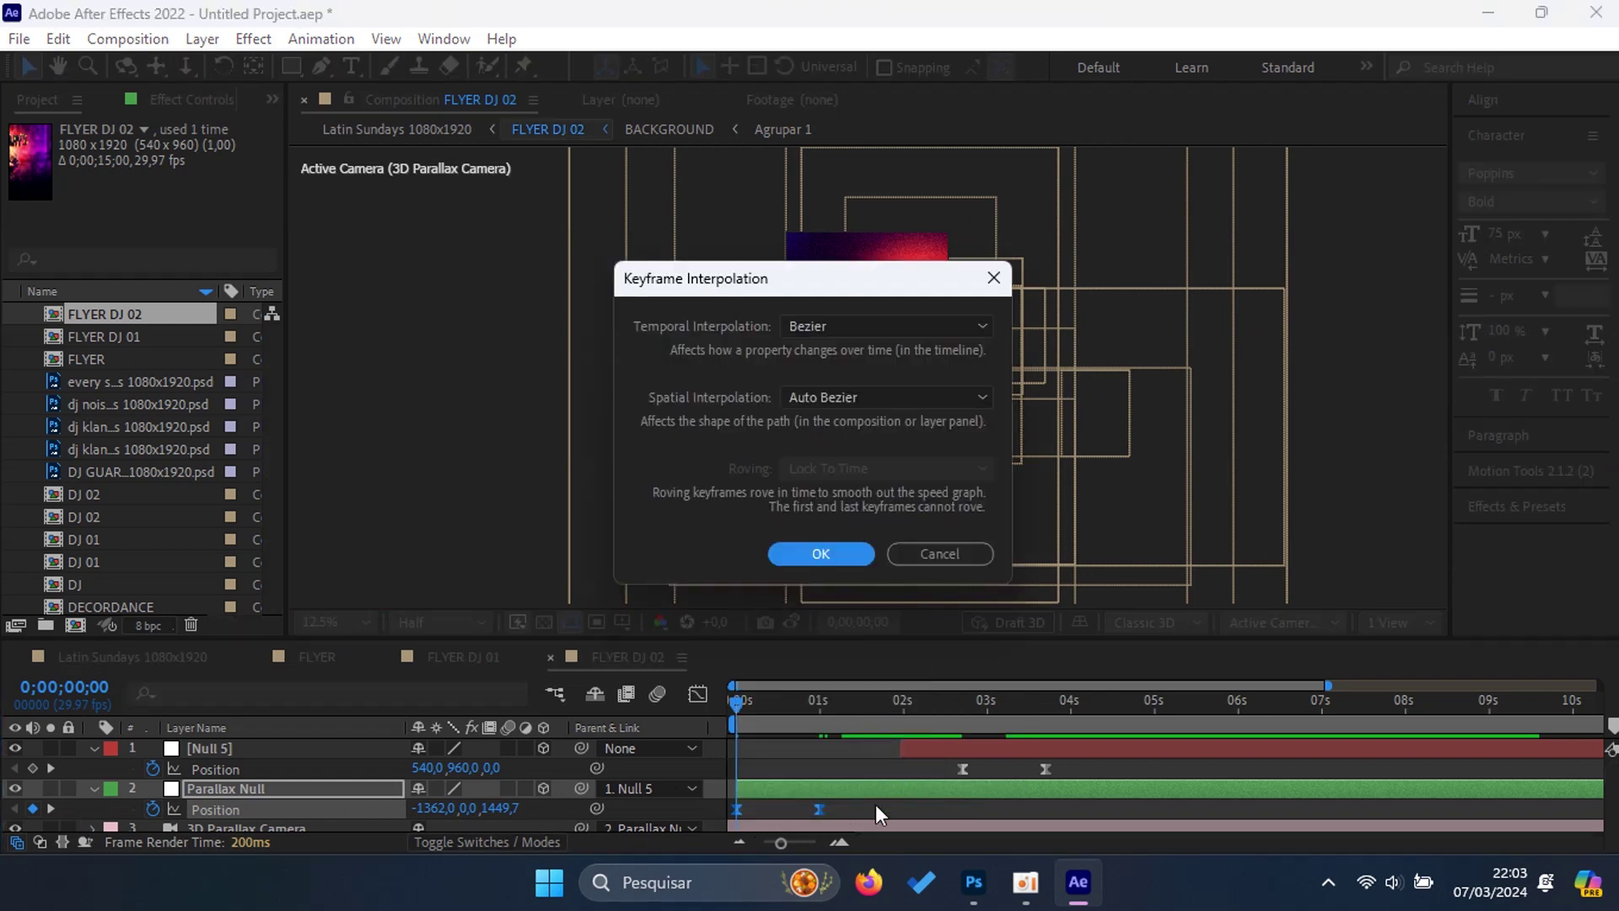
pyautogui.click(940, 558)
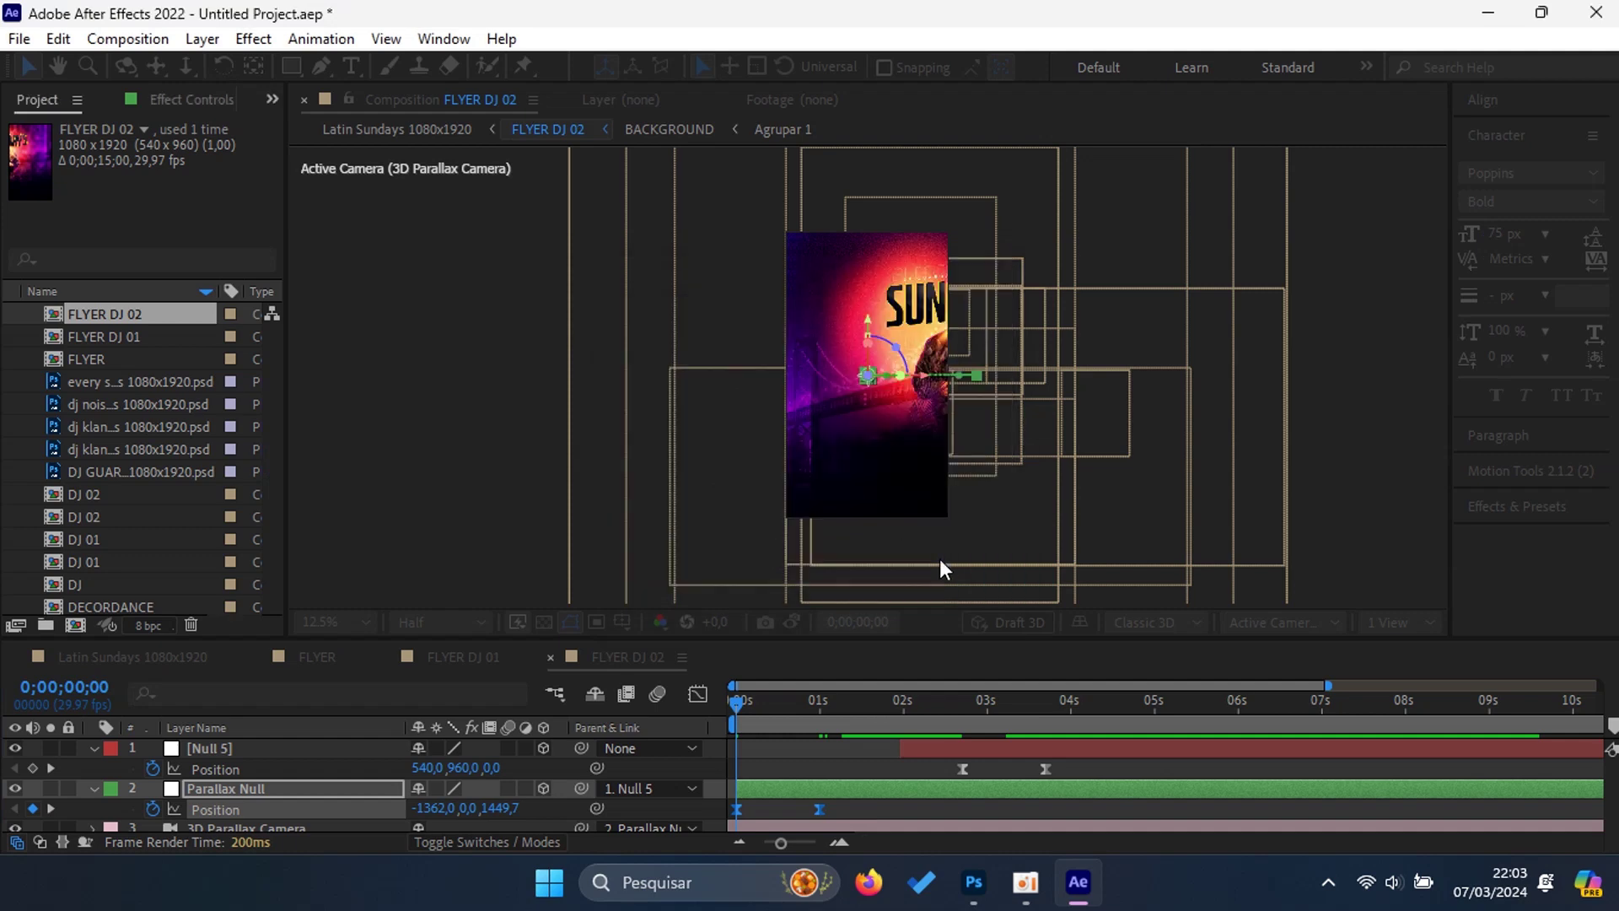
pyautogui.rightClick(818, 809)
pyautogui.click(864, 766)
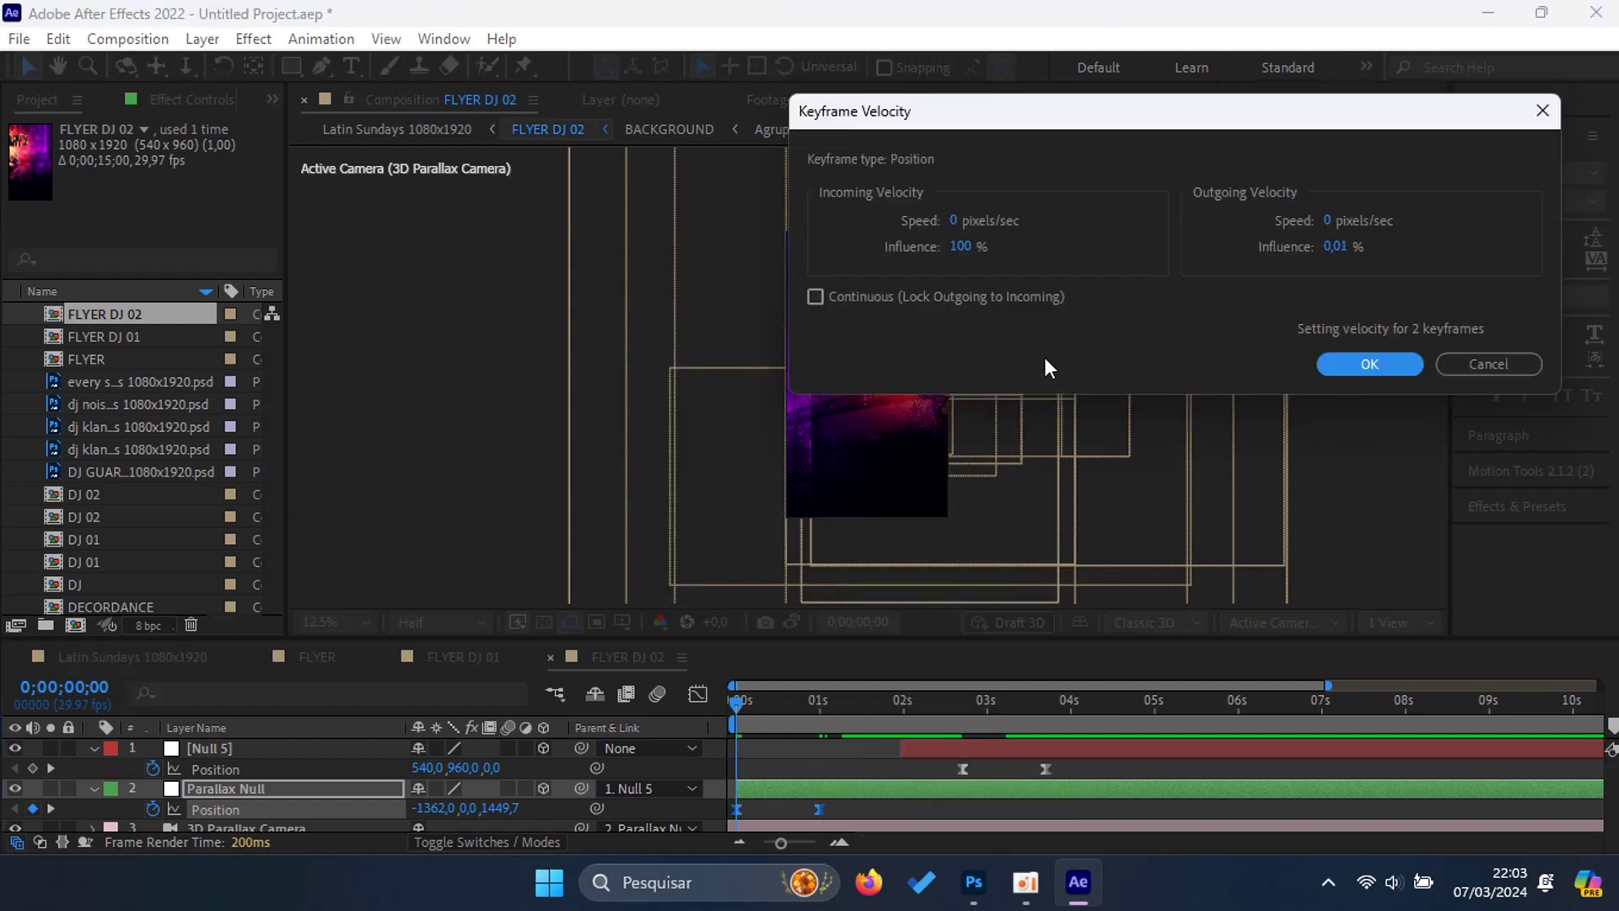
pyautogui.click(1367, 368)
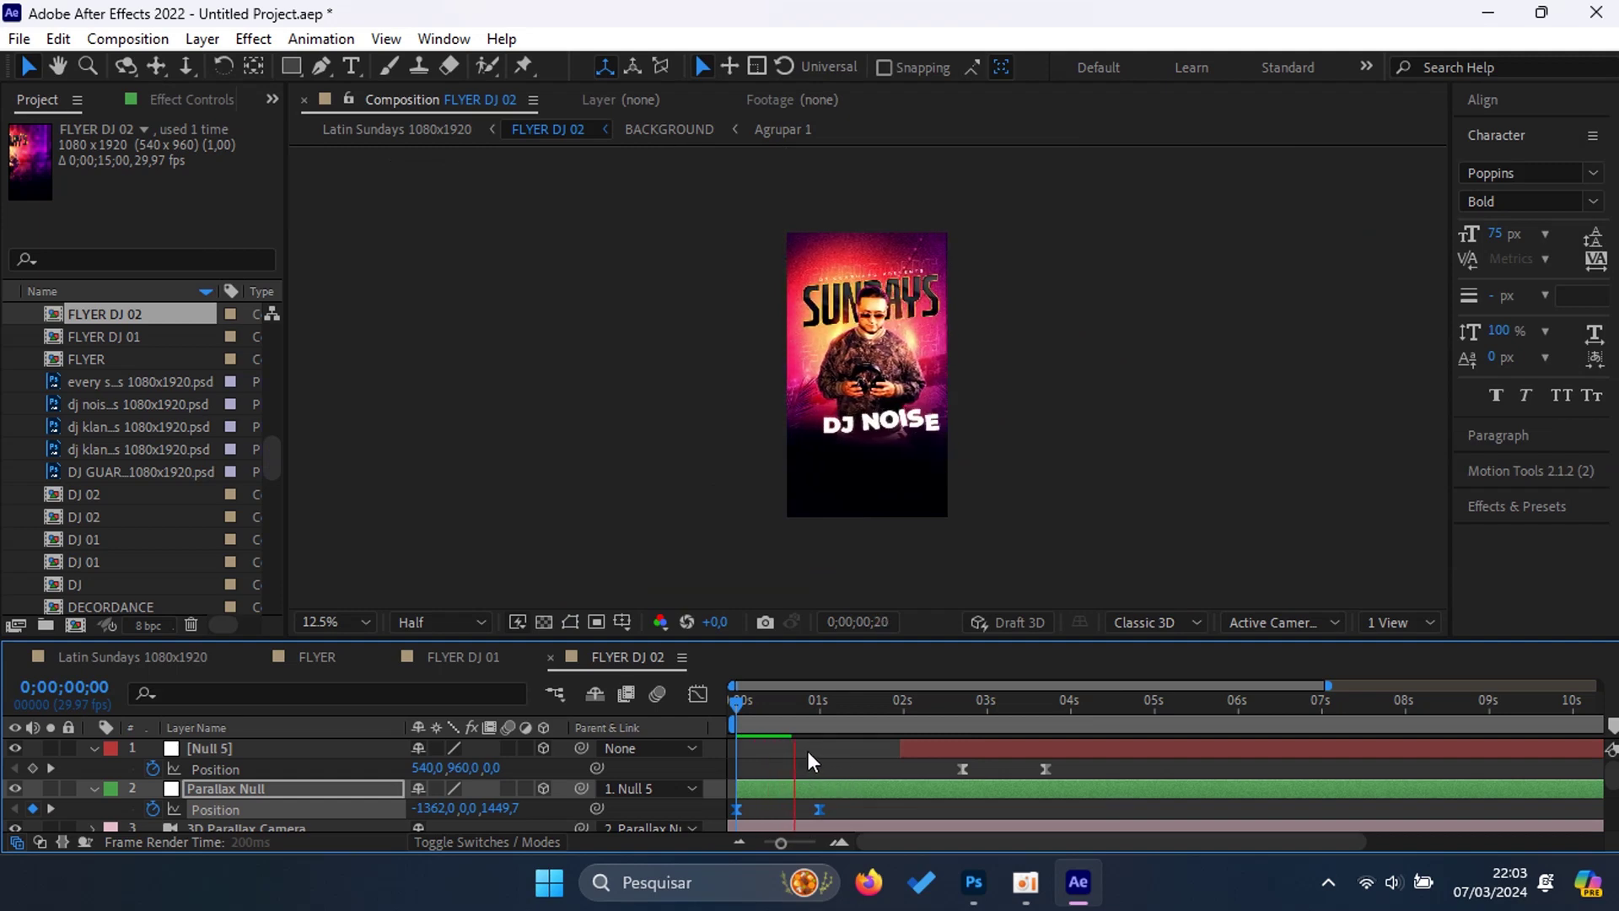
pyautogui.press('space')
# Step: Drag Null 5's layer bar back to 0s and preview FLYER DJ 02
pyautogui.moveTo(929, 747); pyautogui.dragTo(766, 746)
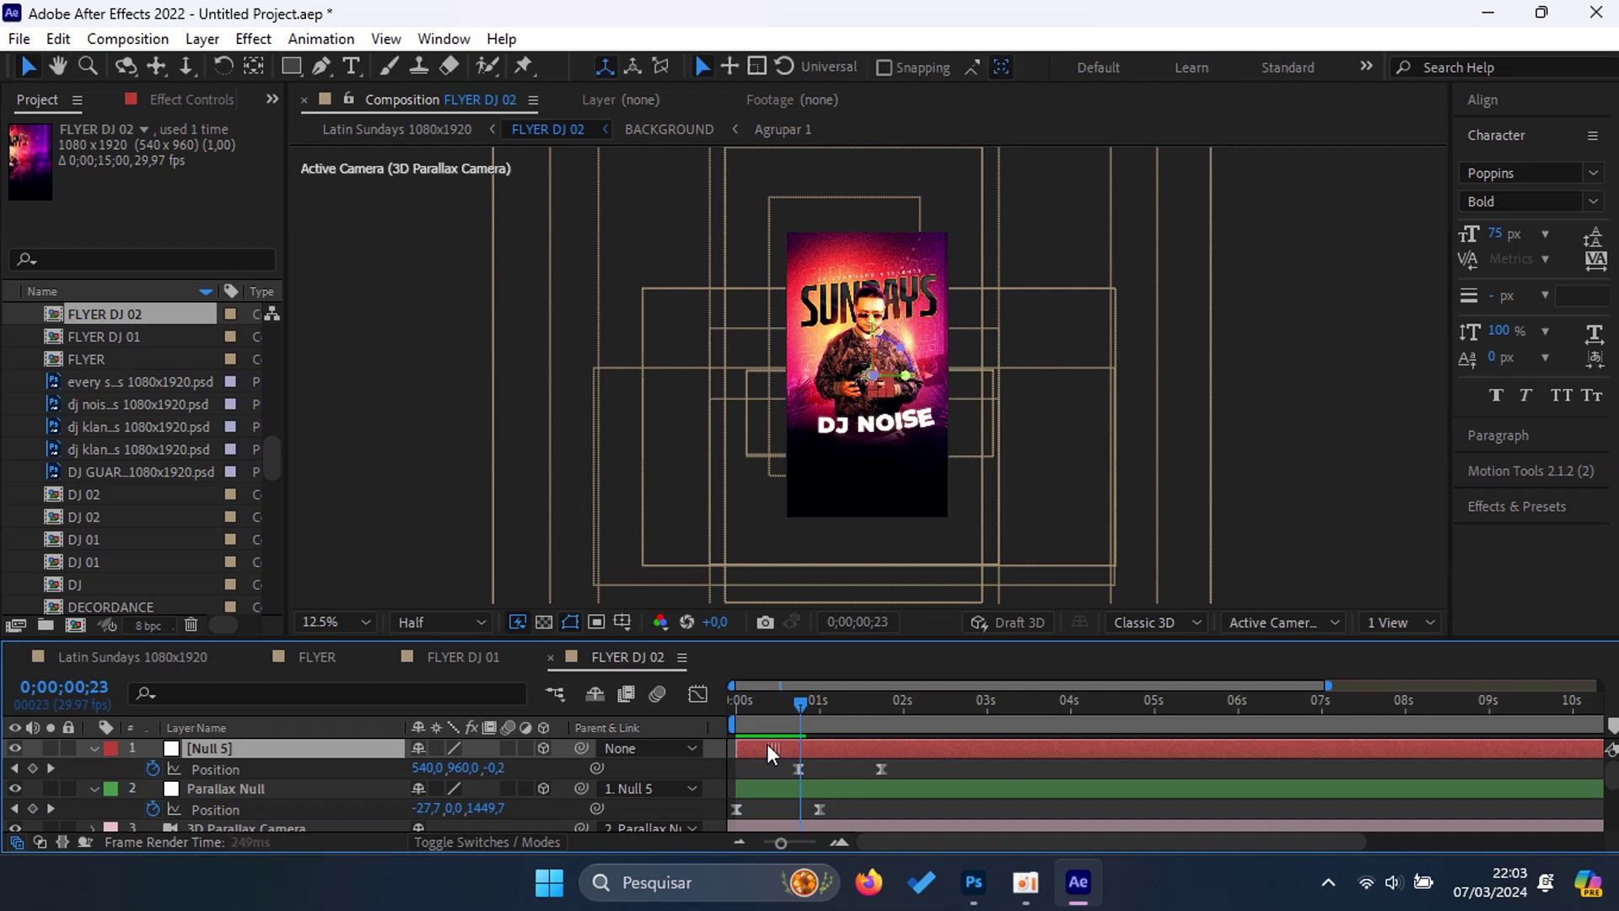
pyautogui.press('Home')
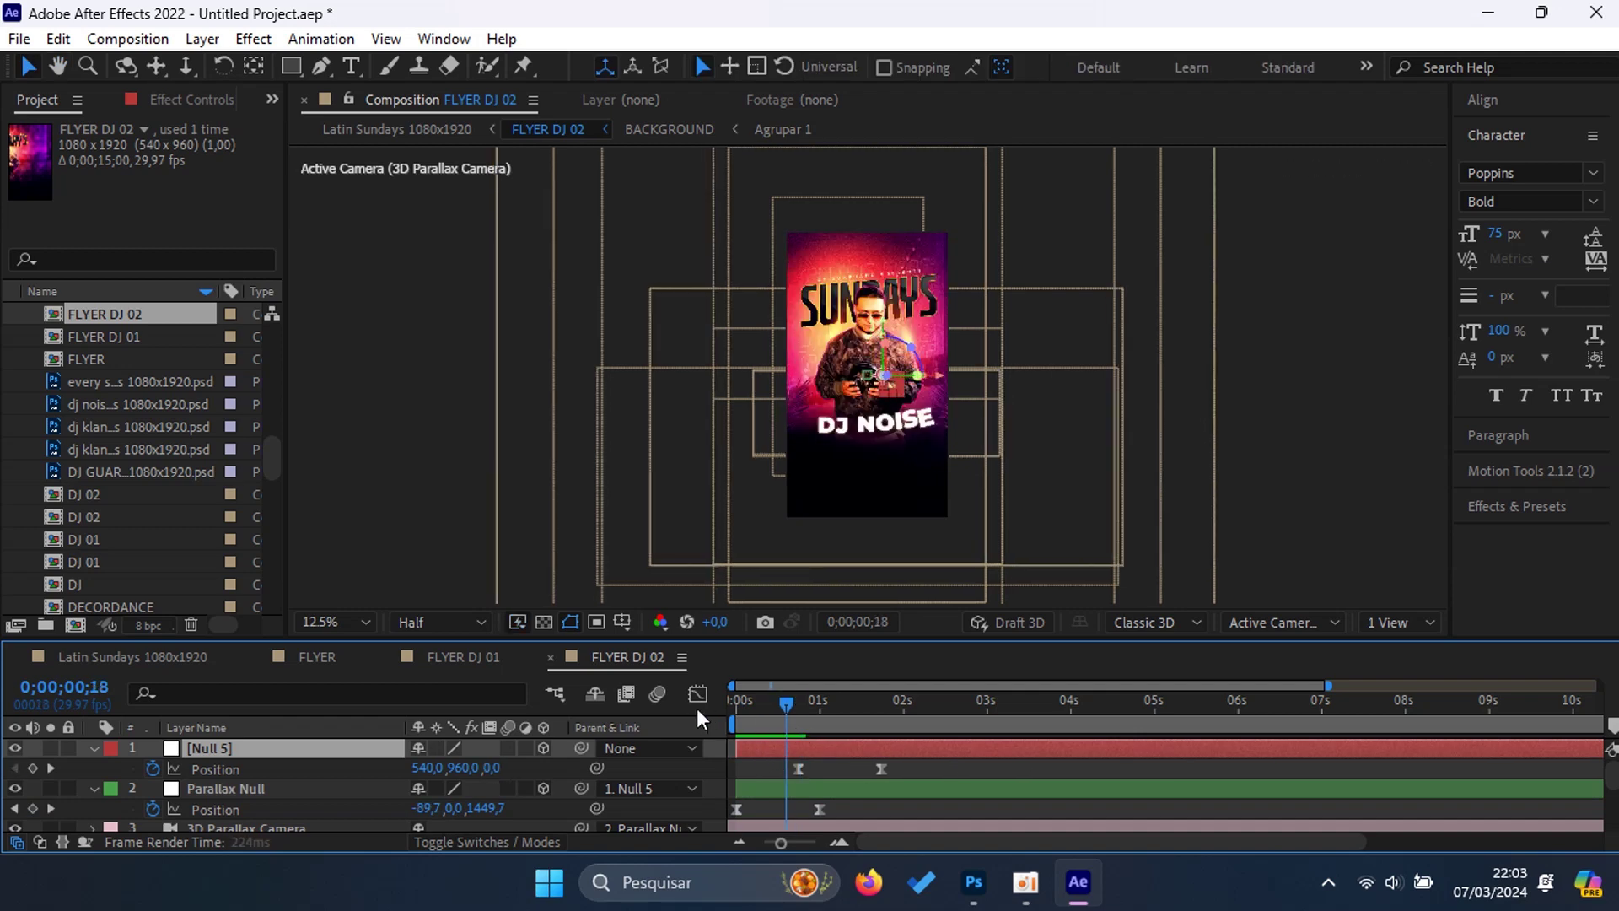
pyautogui.press('space')
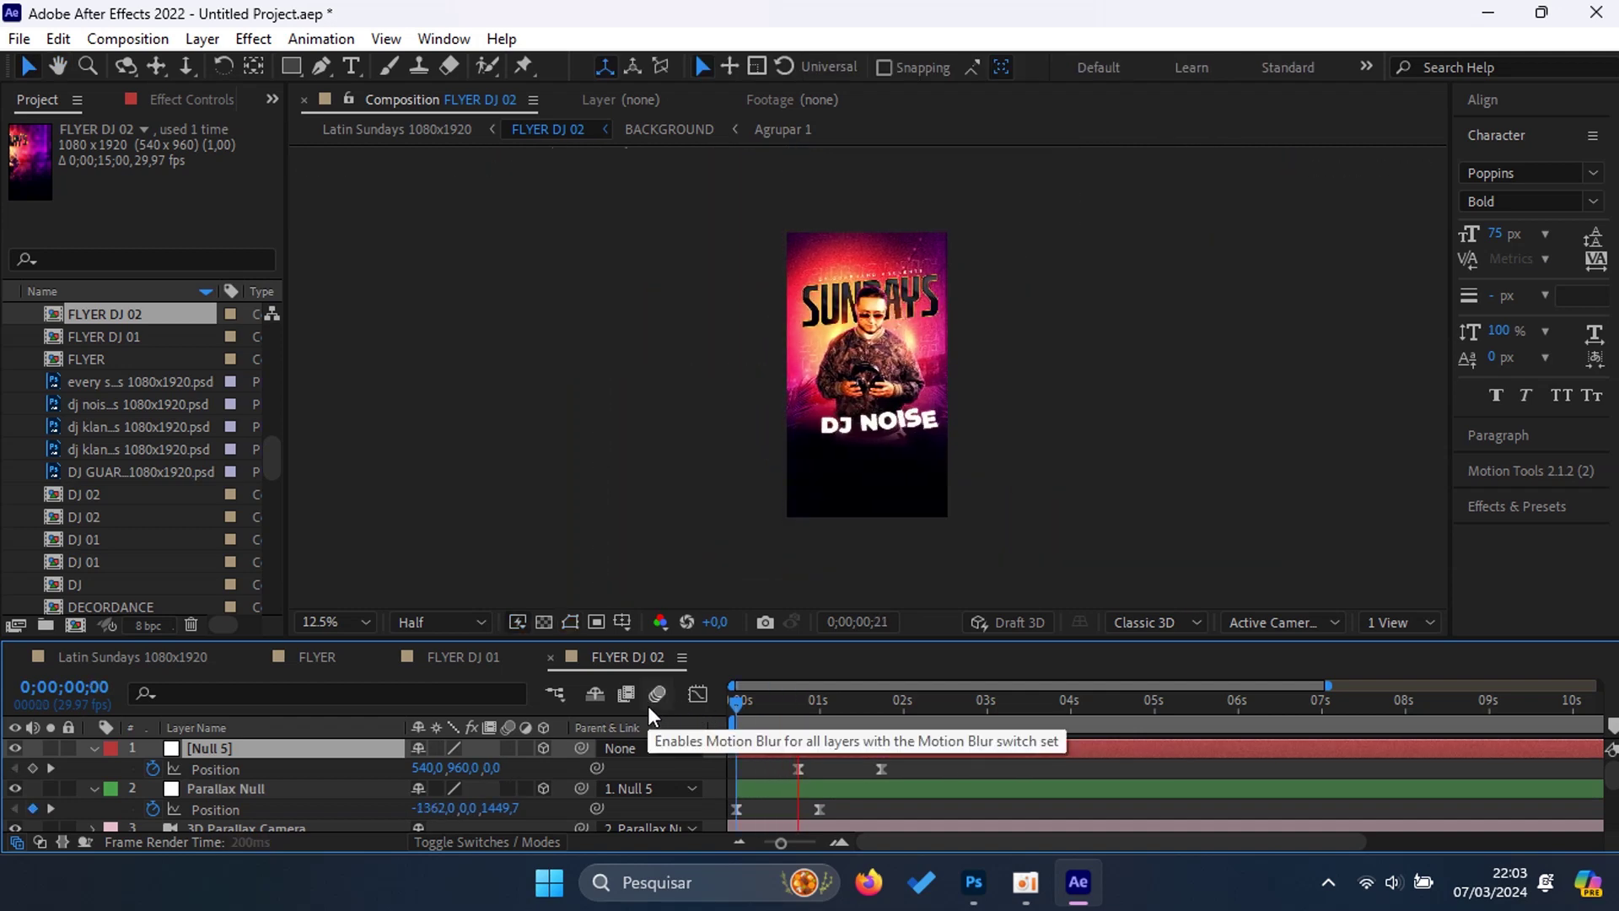
pyautogui.press('space')
# Step: Preview the Latin Sundays 1080x1920 comp from the start, ending at 0;00;05;24
pyautogui.click(172, 654)
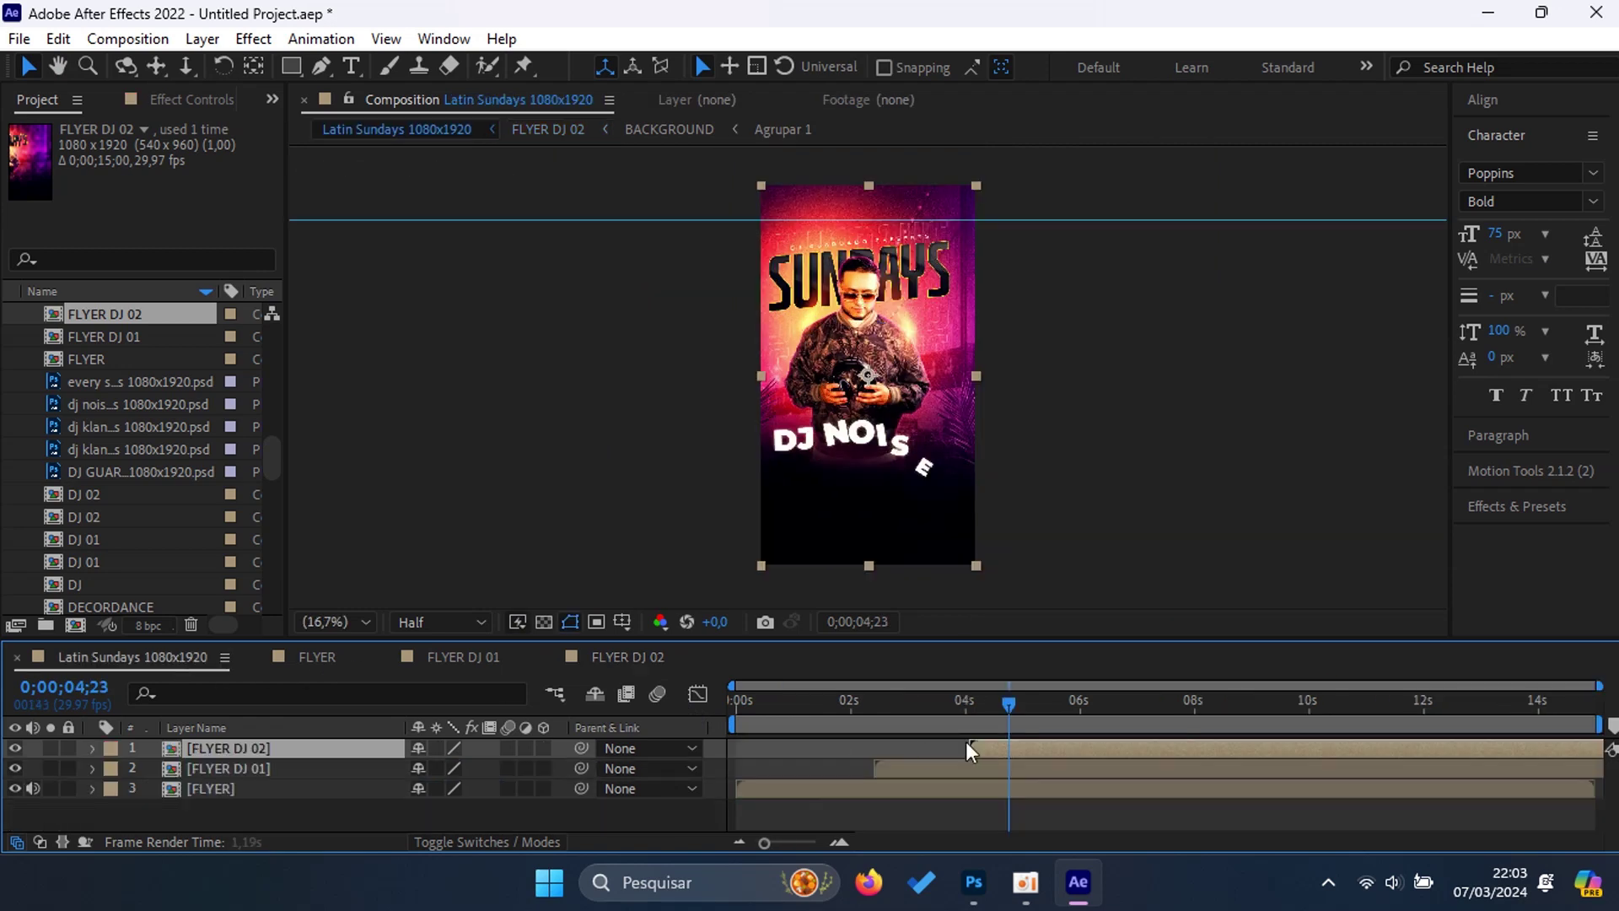
pyautogui.press('Home')
pyautogui.press('space')
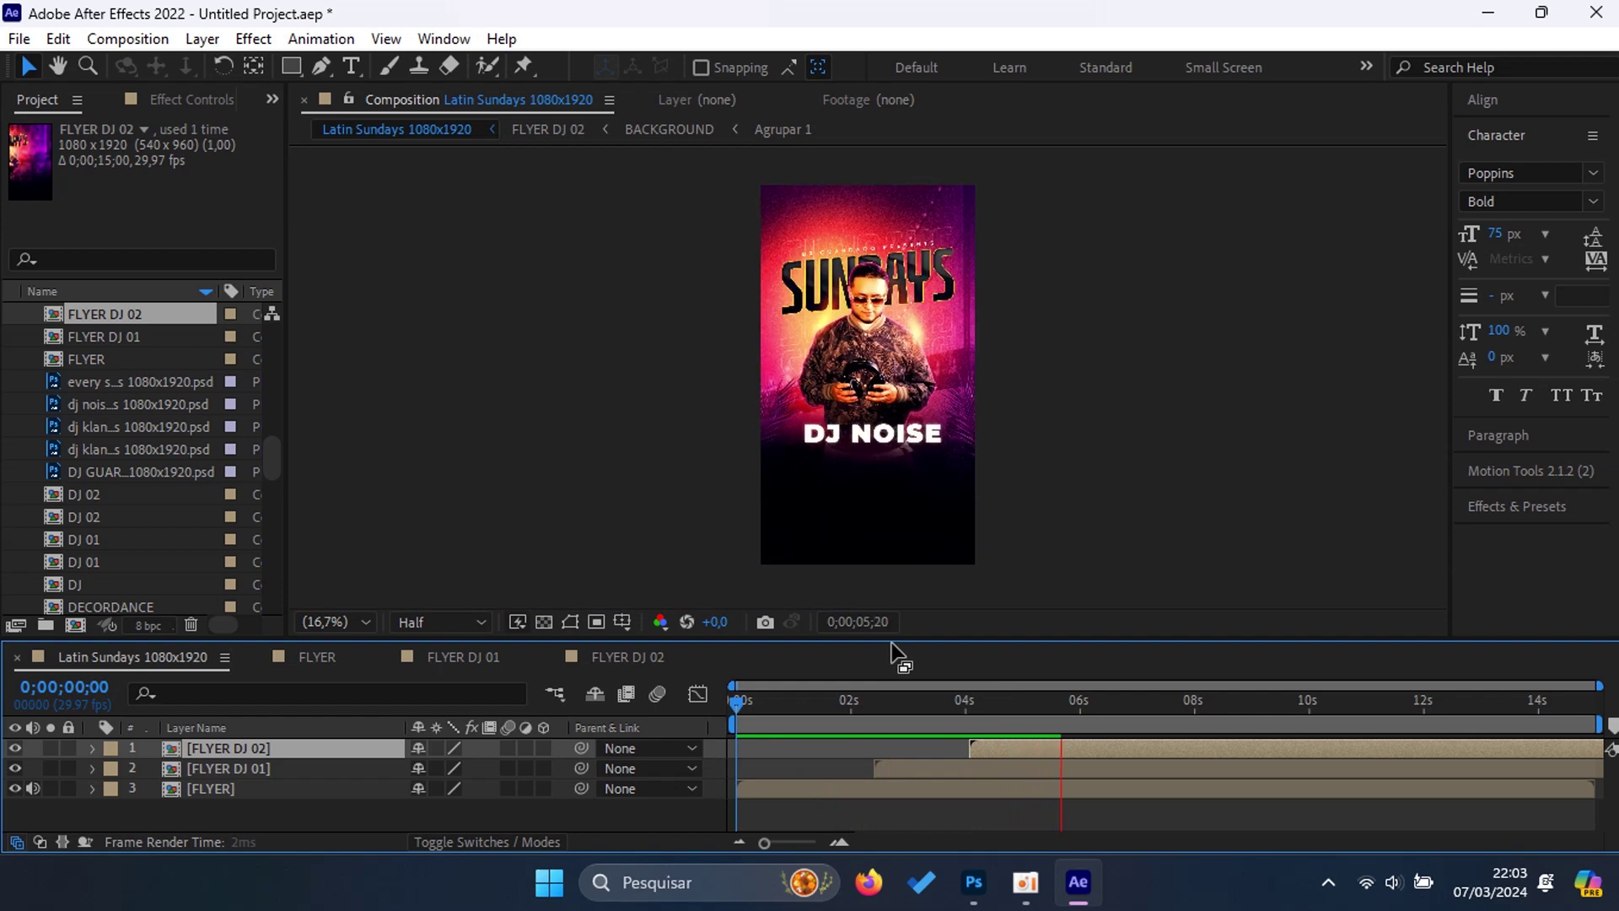
pyautogui.doubleClick(1071, 747)
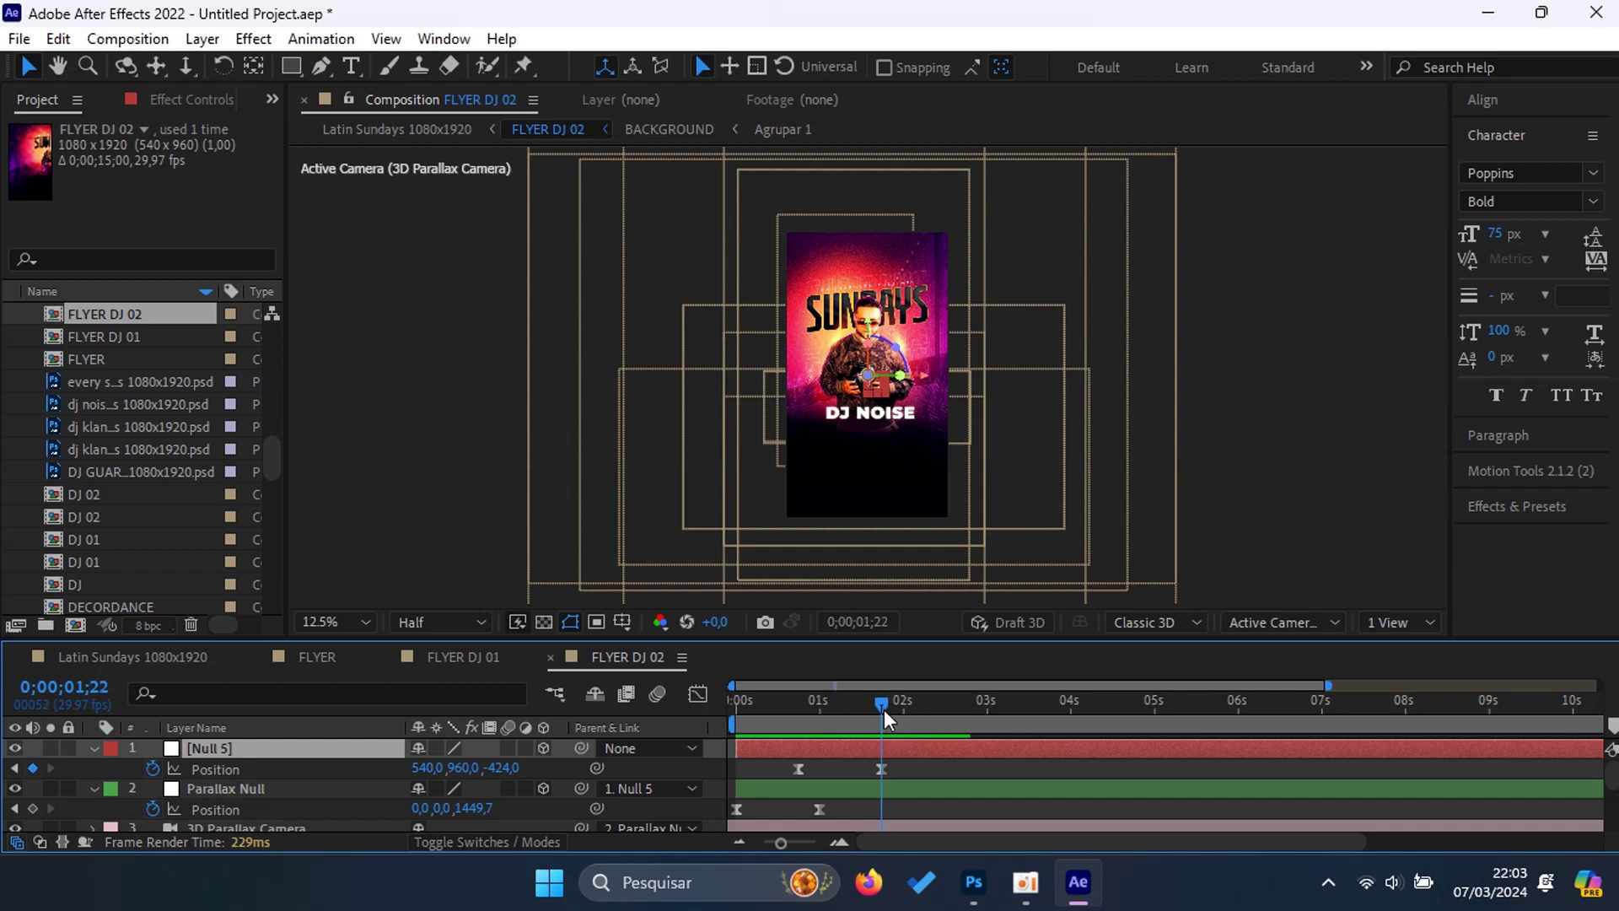
pyautogui.click(176, 655)
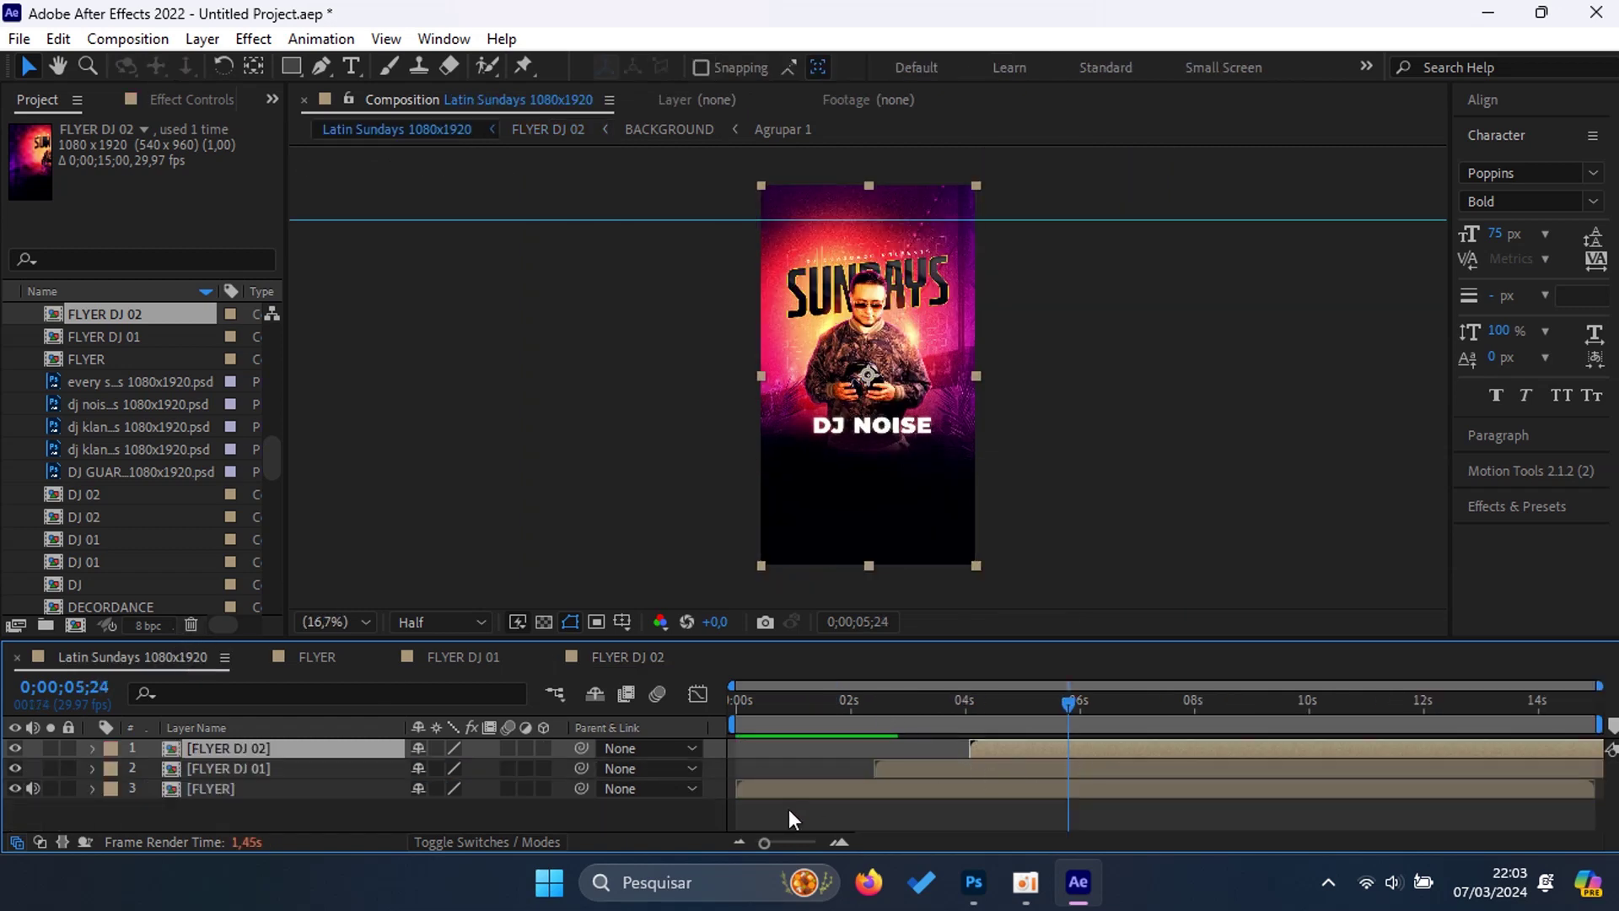
# Step: Reveal the FLYER layer's source comp in the Project panel and duplicate it with Ctrl+D
pyautogui.click(786, 789)
pyautogui.rightClick(216, 788)
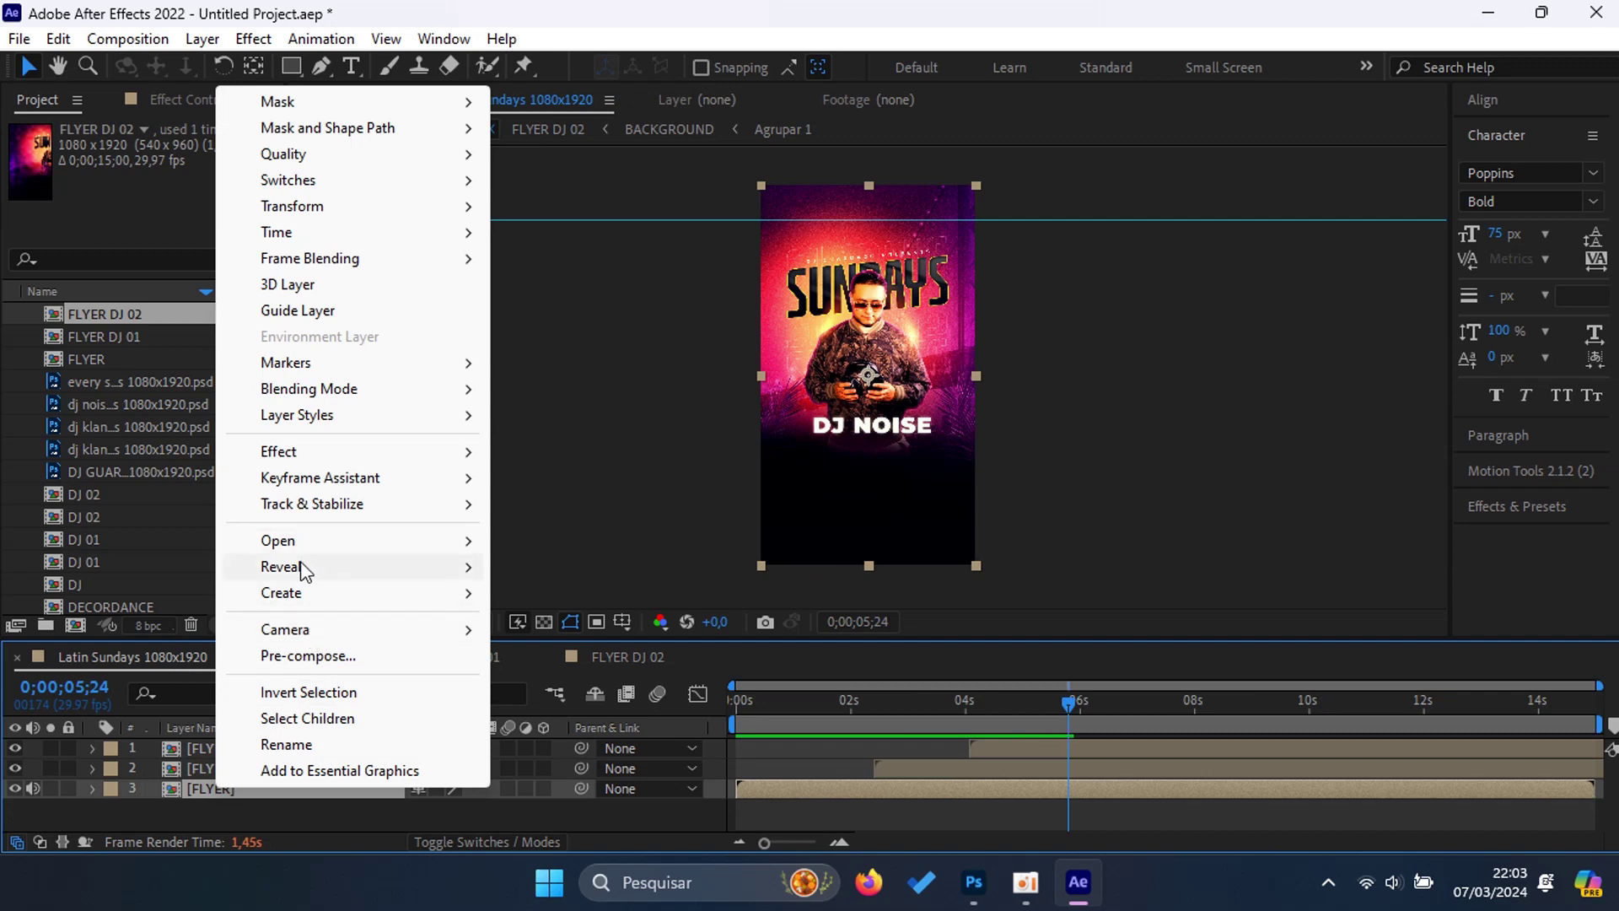
pyautogui.moveTo(375, 582)
pyautogui.click(540, 593)
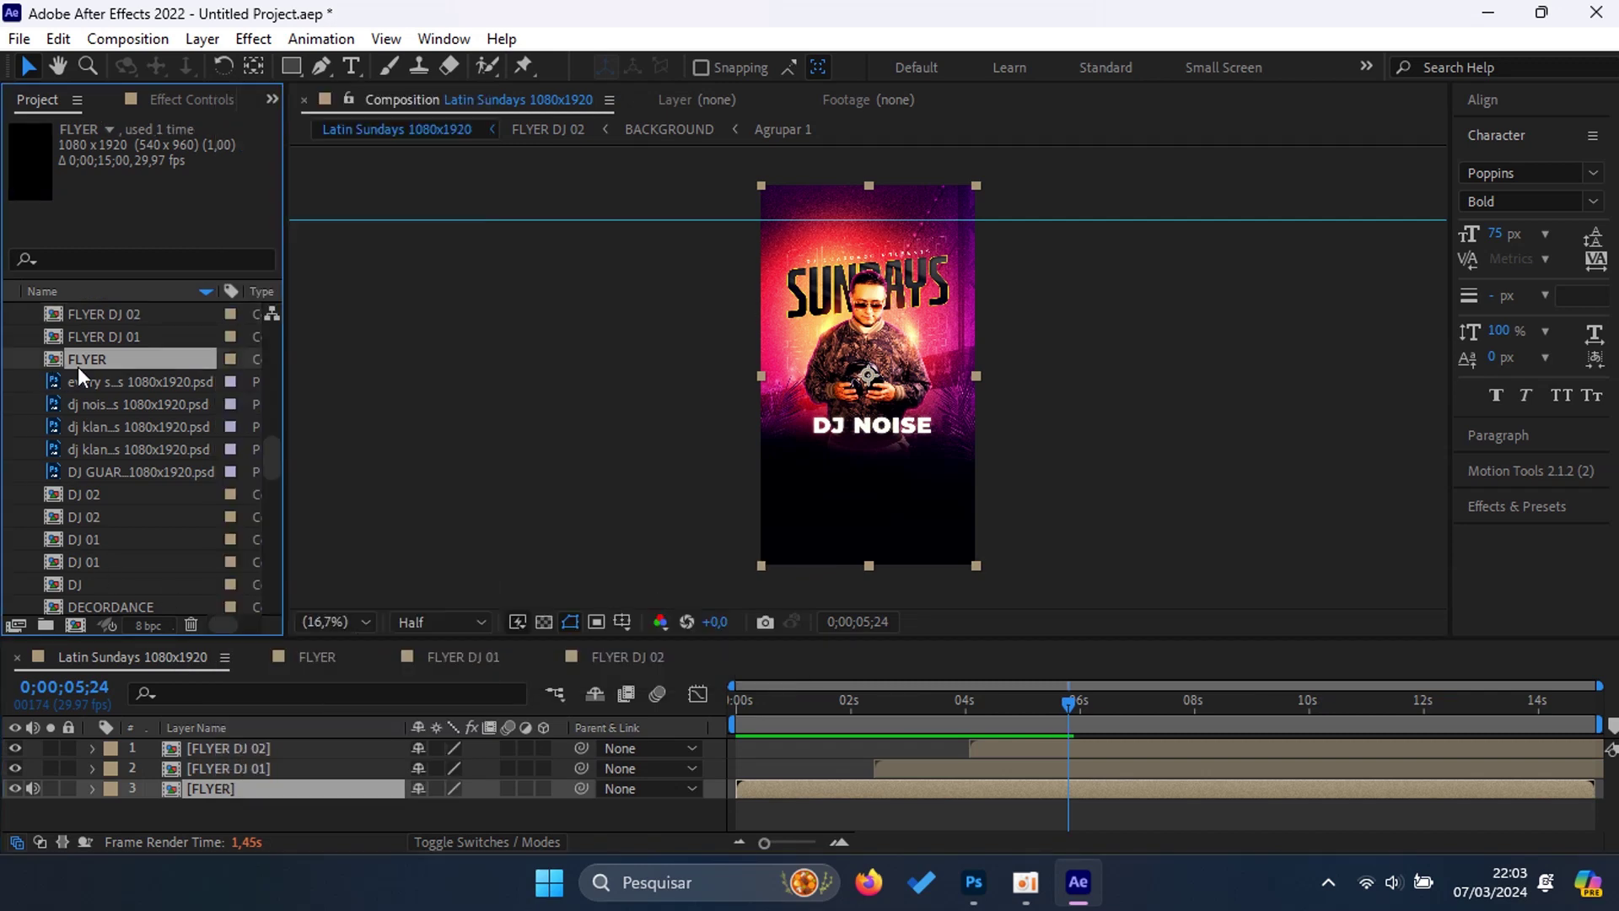
pyautogui.hotkey('ctrl', 'd')
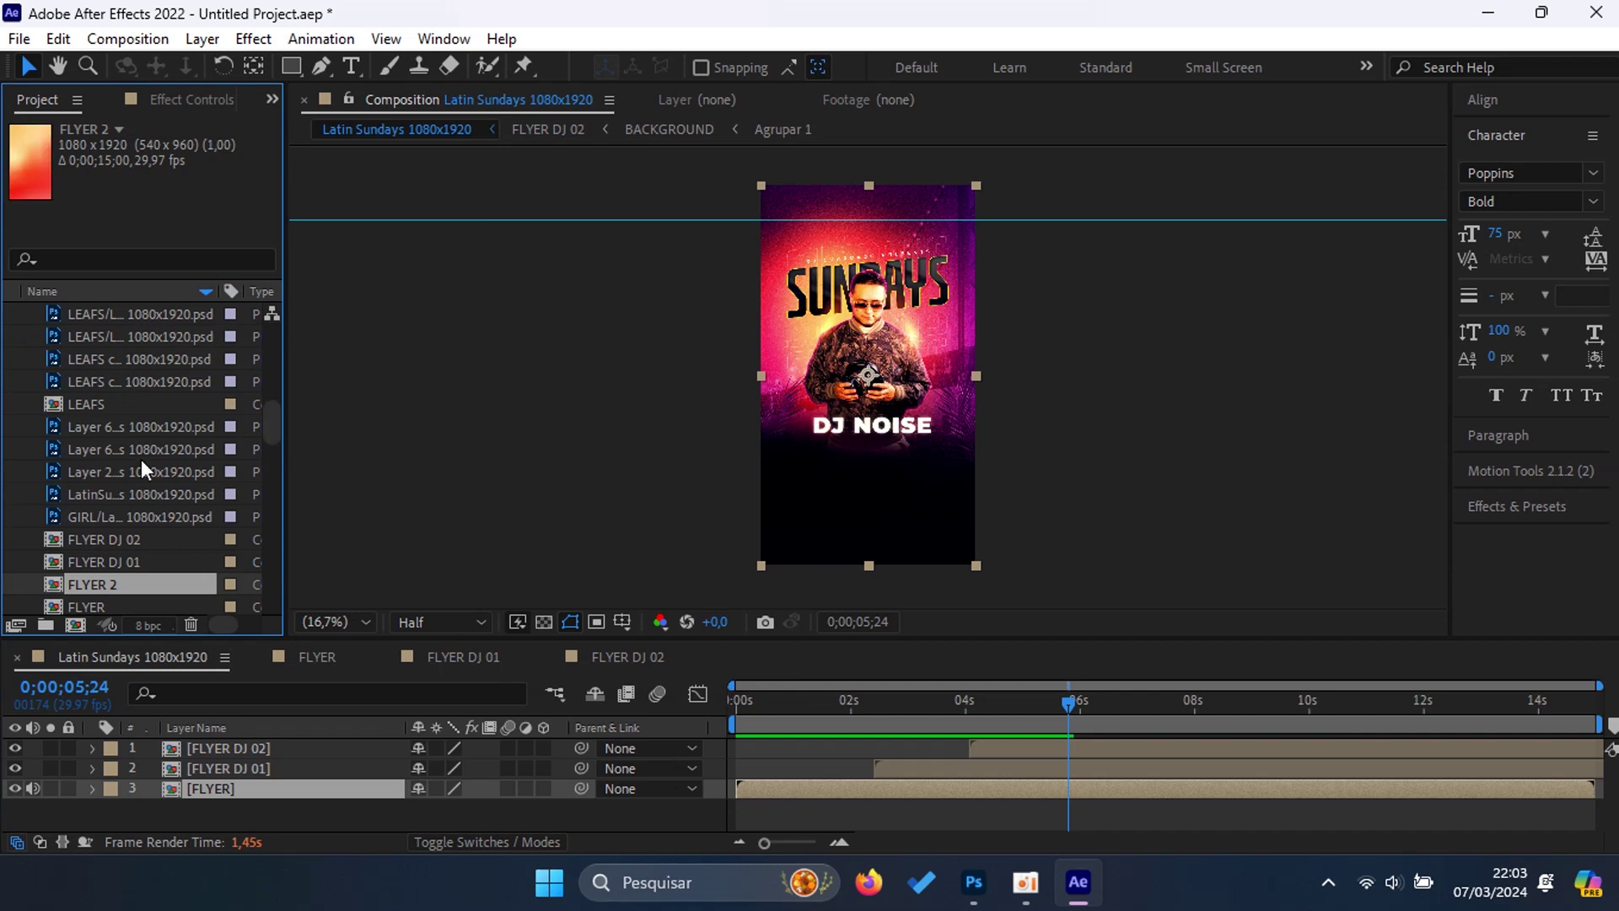
pyautogui.keyDown('ctrl'); pyautogui.click(122, 584); pyautogui.keyUp('ctrl')
pyautogui.scroll(3, 100, 543)
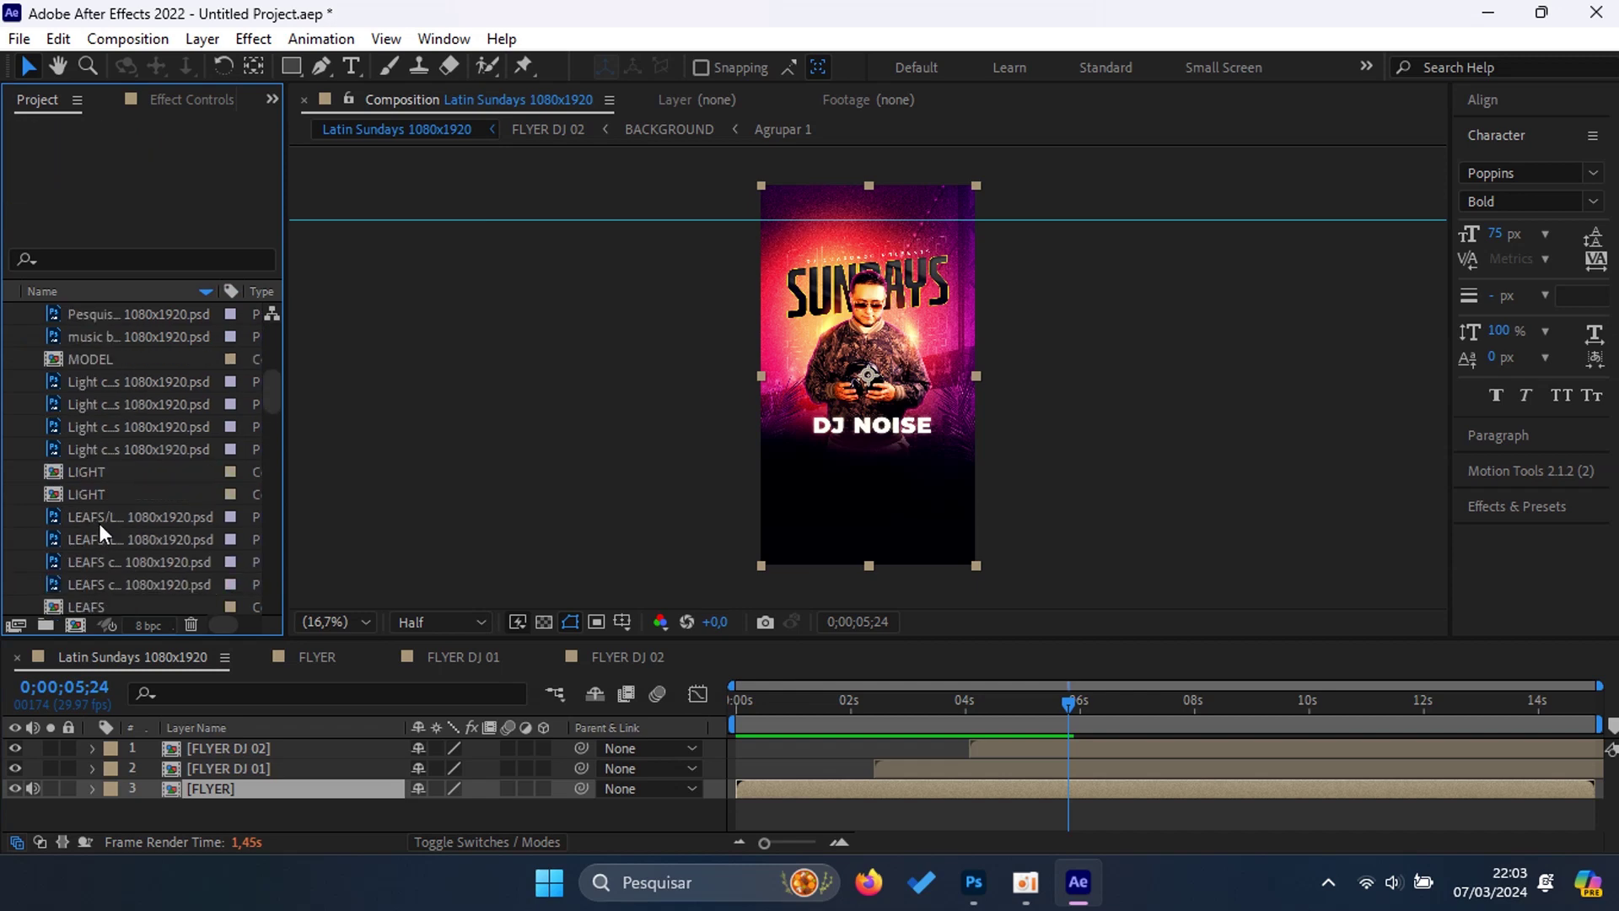
pyautogui.scroll(4, 115, 494)
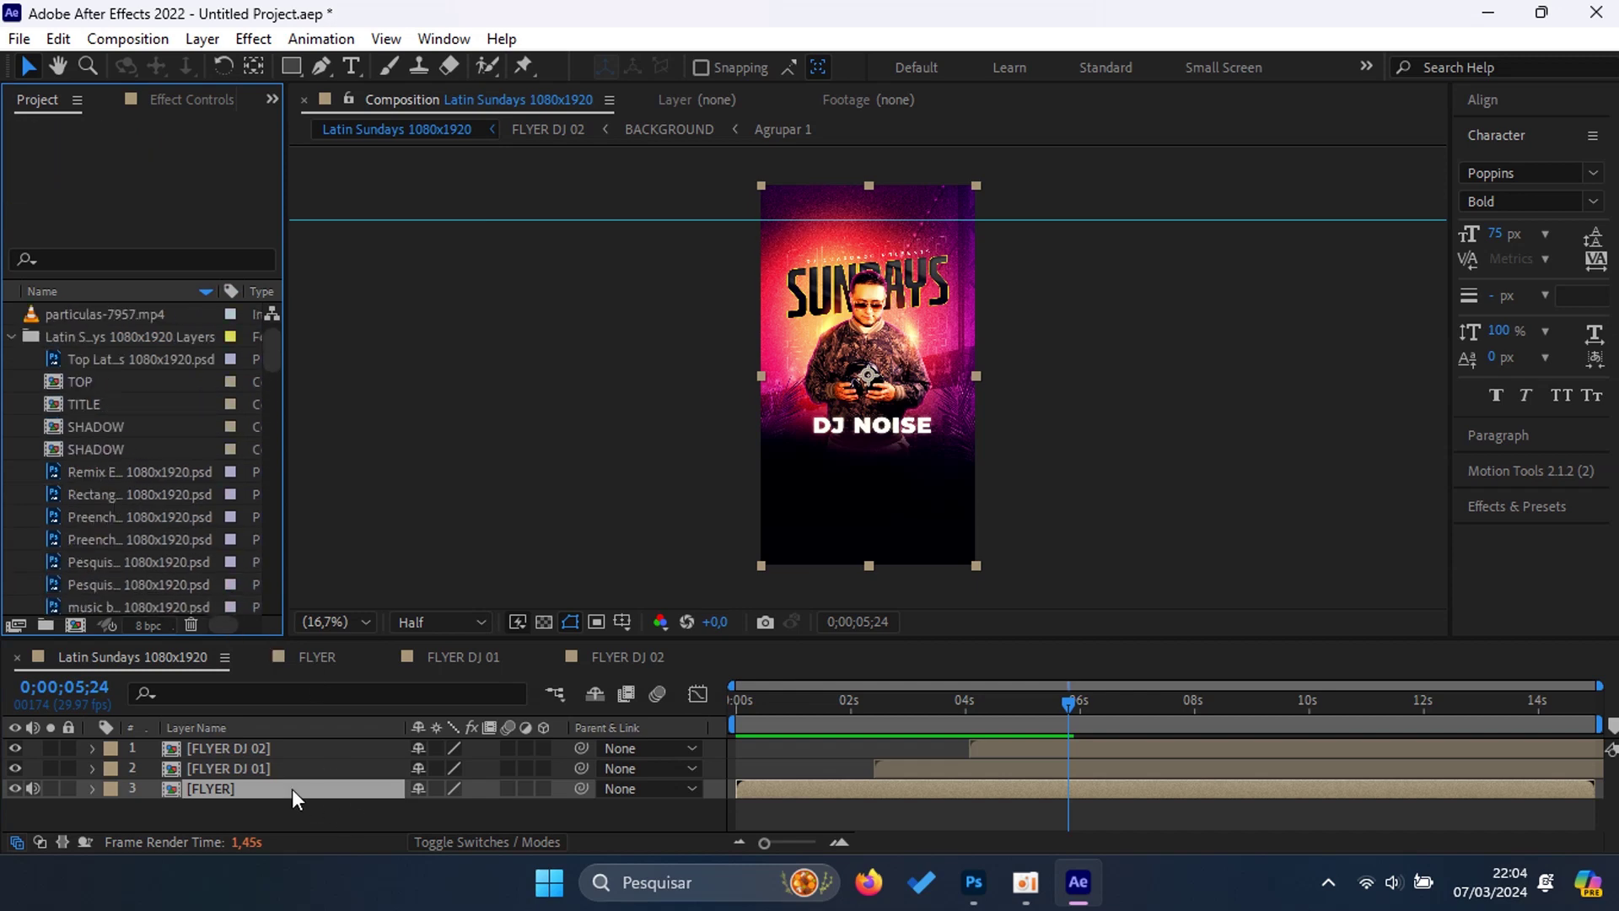
# Step: Reveal the FLYER source comp again and create FLYER 2 via Edit > Duplicate
pyautogui.rightClick(292, 788)
pyautogui.moveTo(418, 564)
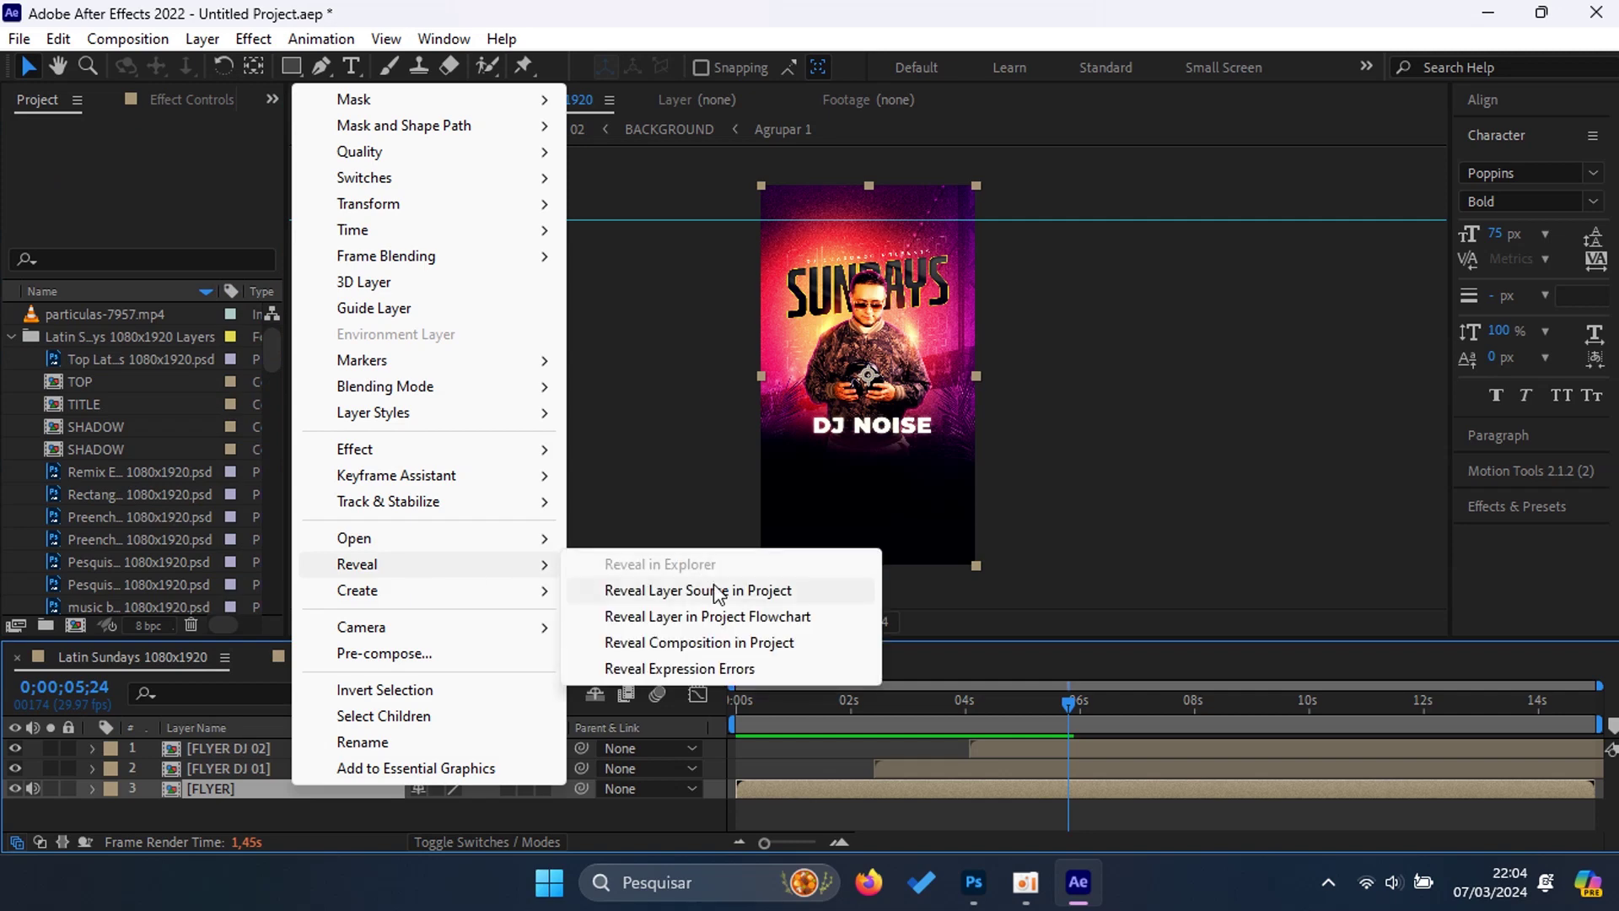
pyautogui.click(721, 590)
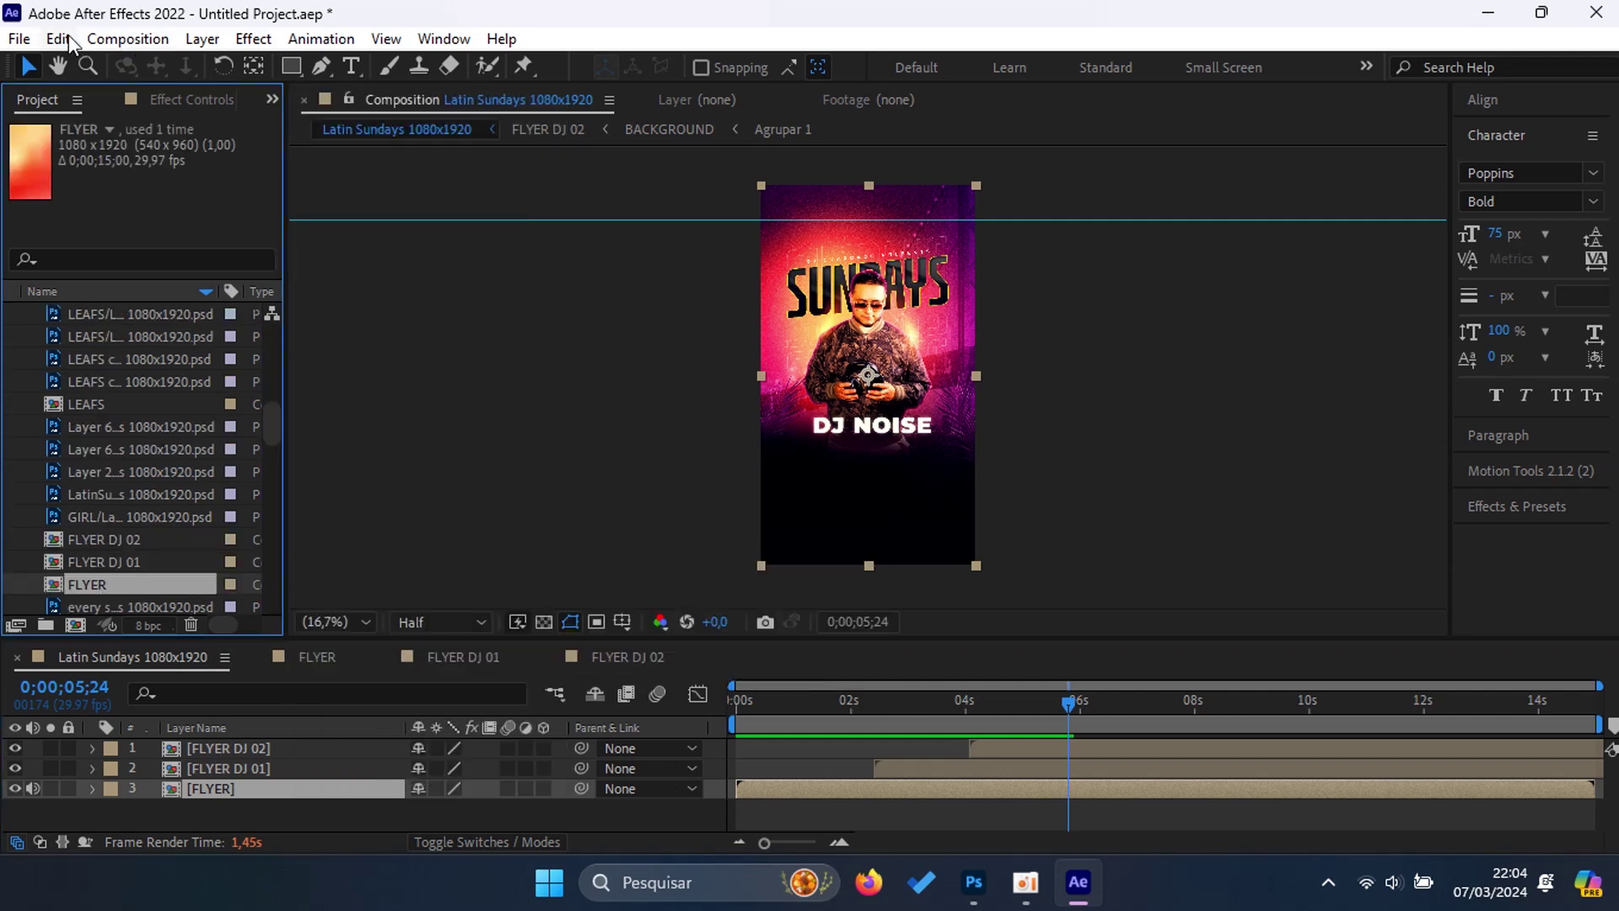
pyautogui.click(66, 37)
pyautogui.click(113, 348)
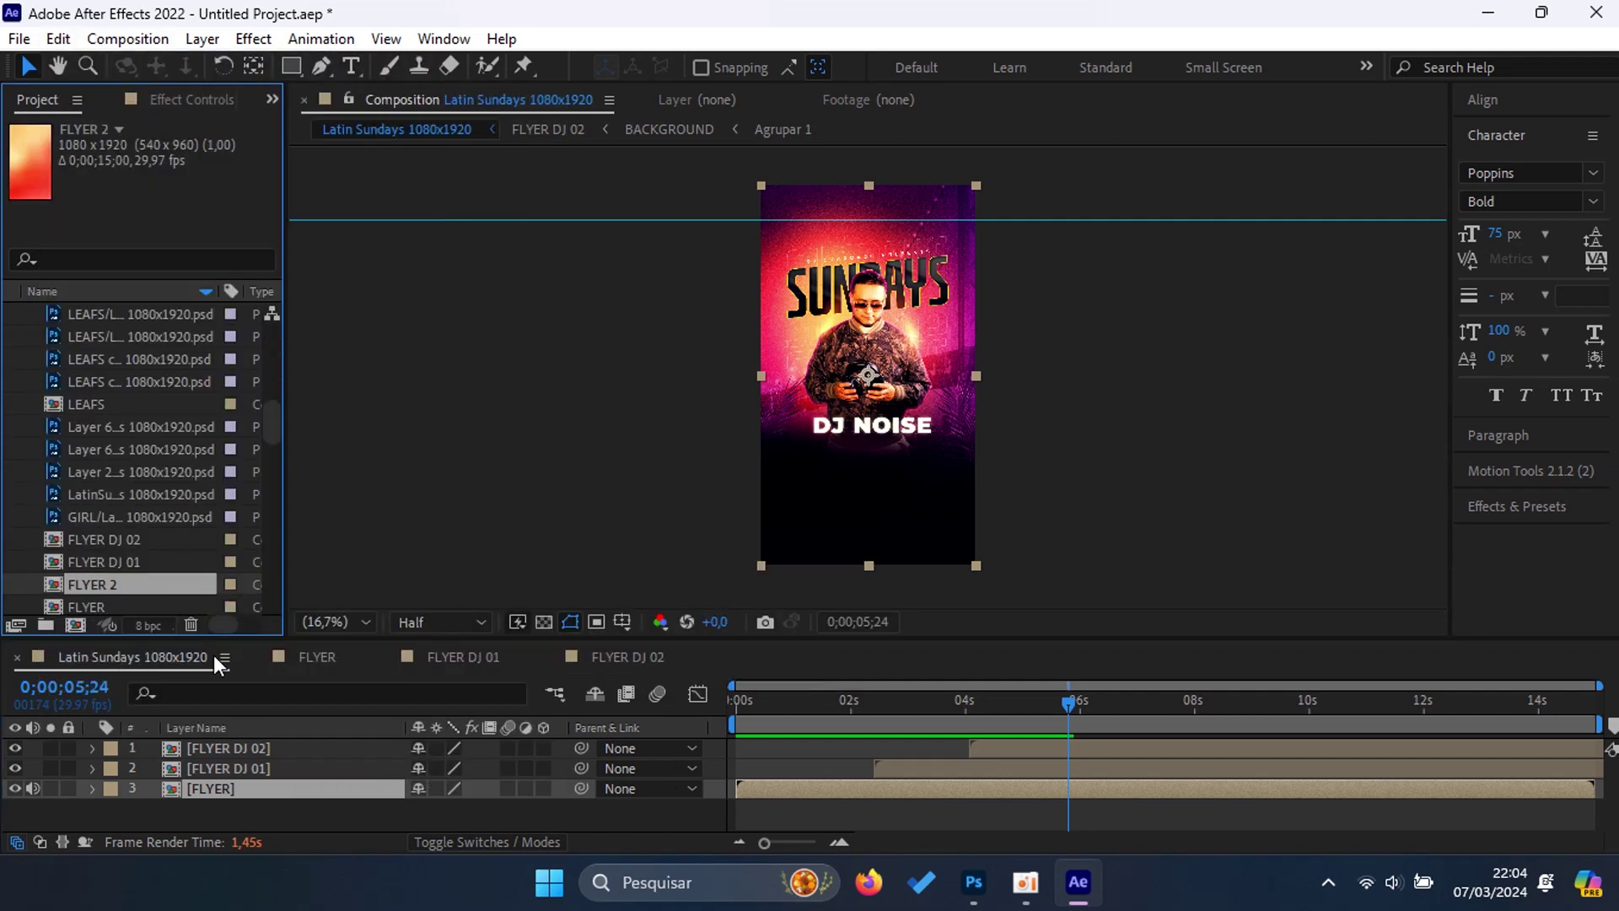
# Step: Place FLYER 2 as the top layer of Latin Sundays at 0;00;05;24 and open it
pyautogui.moveTo(125, 584); pyautogui.dragTo(985, 736)
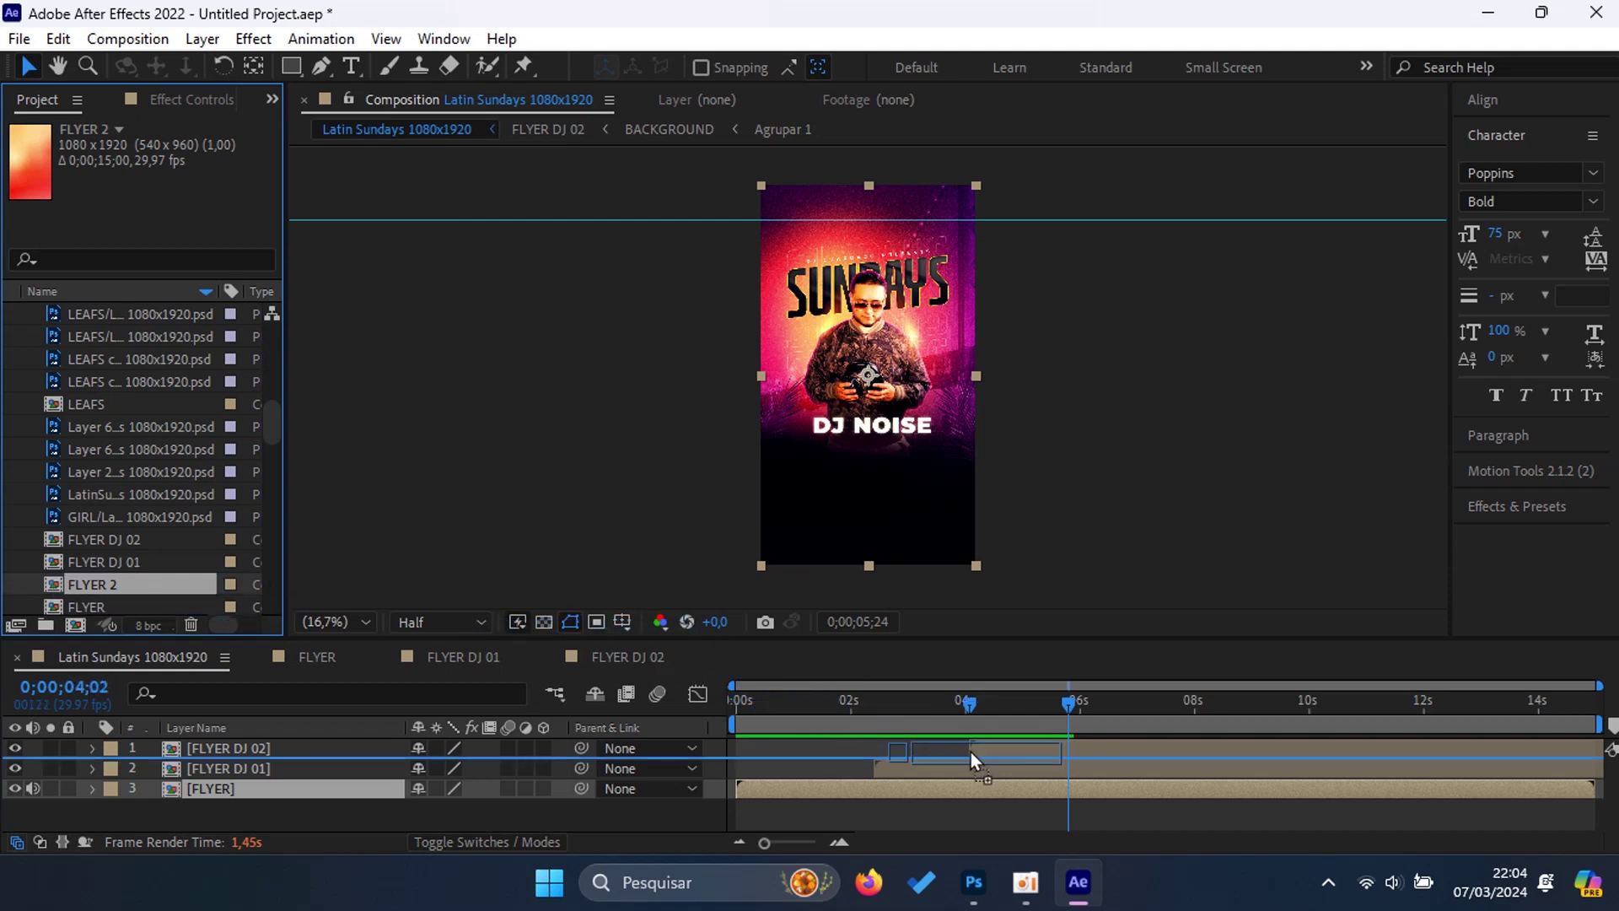
pyautogui.moveTo(984, 737); pyautogui.dragTo(1069, 744)
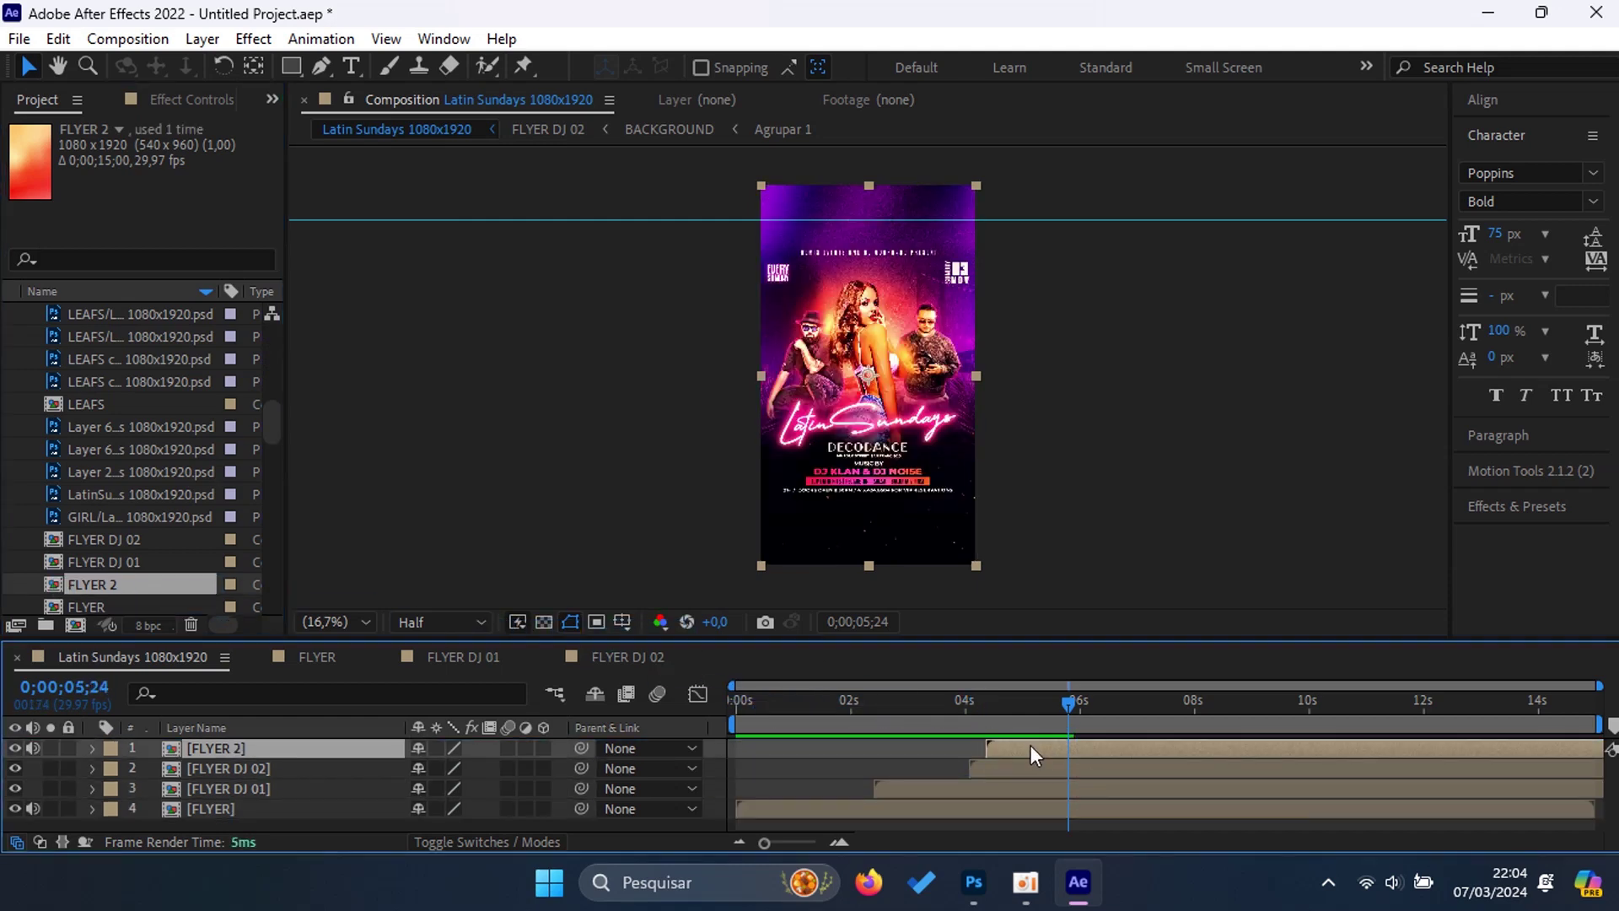
pyautogui.doubleClick(1096, 751)
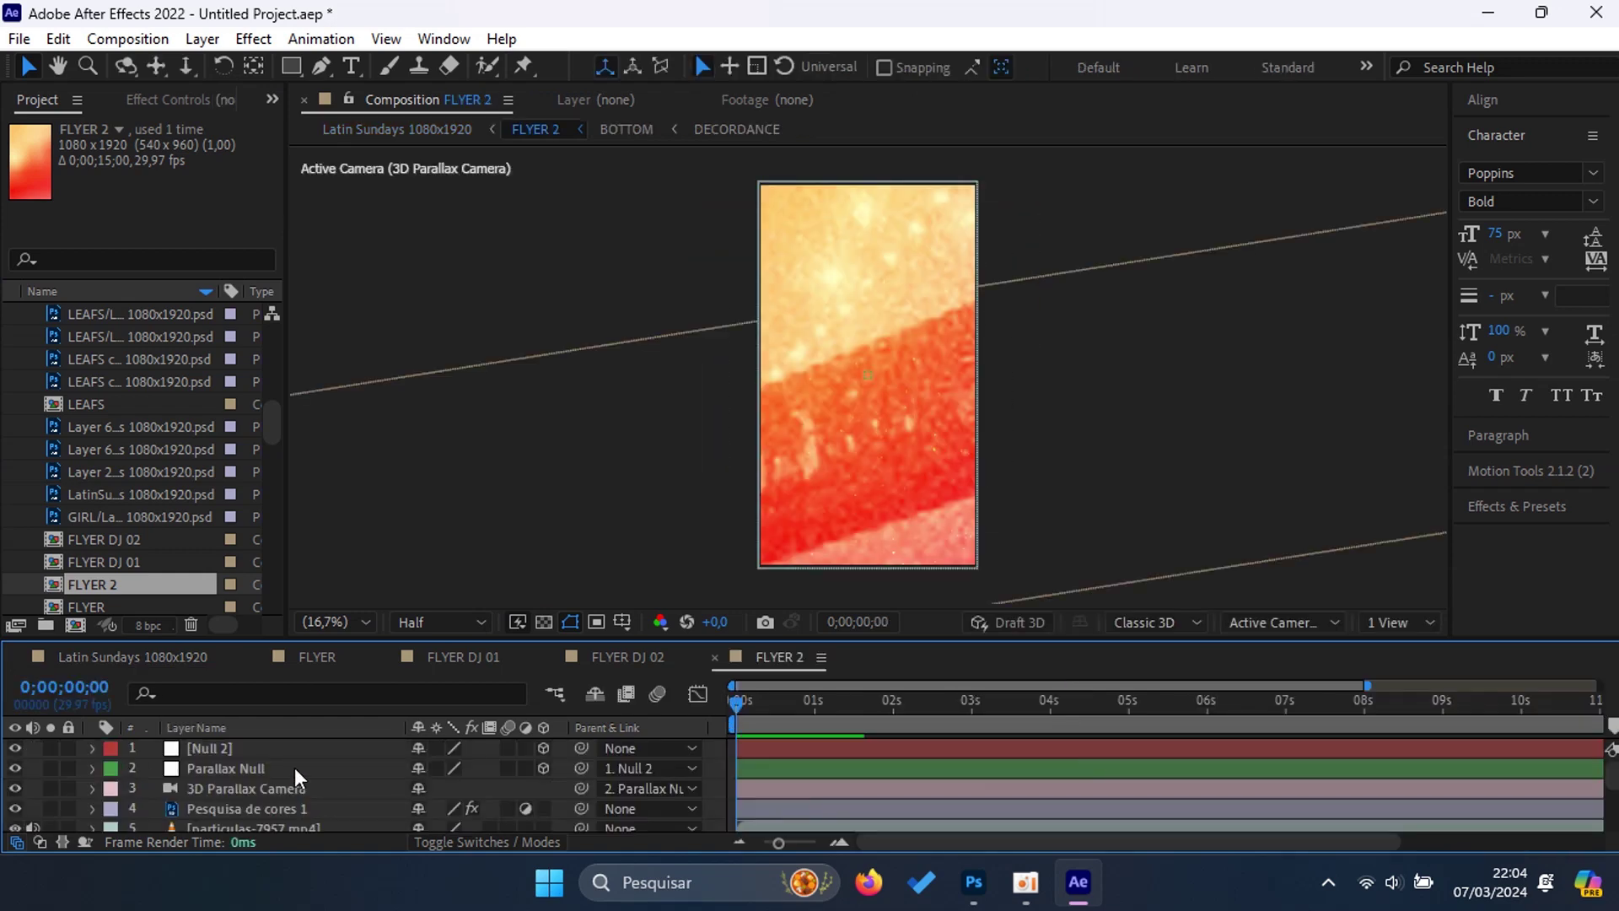
# Step: Delete both Position keyframes from Null 2 in FLYER 2 and preview the result
pyautogui.click(975, 752)
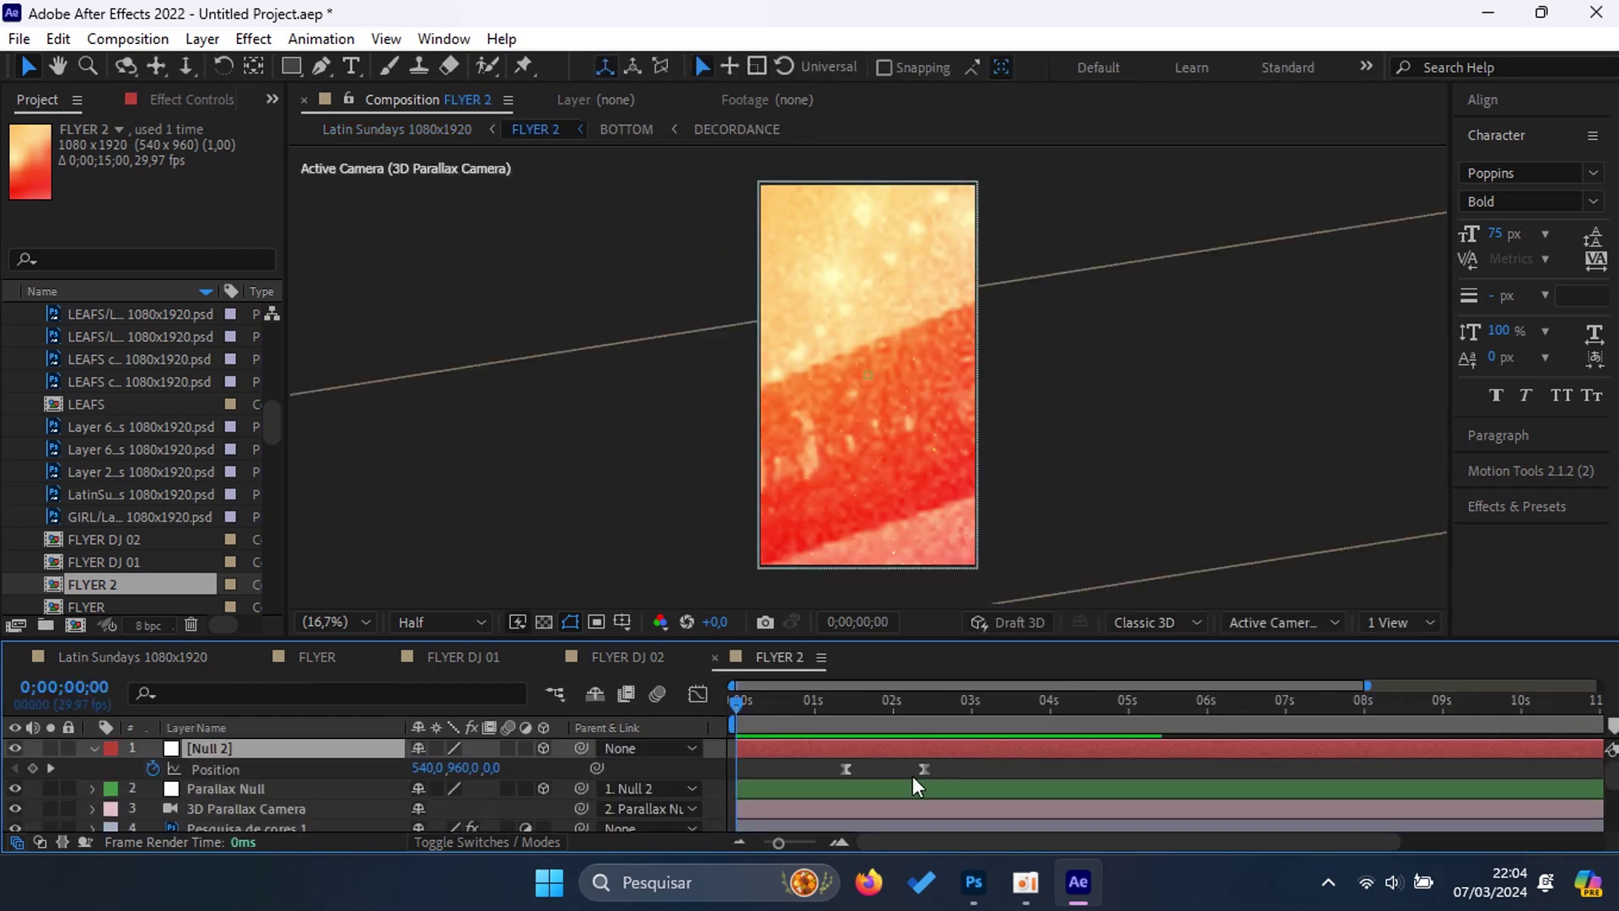
pyautogui.moveTo(945, 764); pyautogui.dragTo(833, 777)
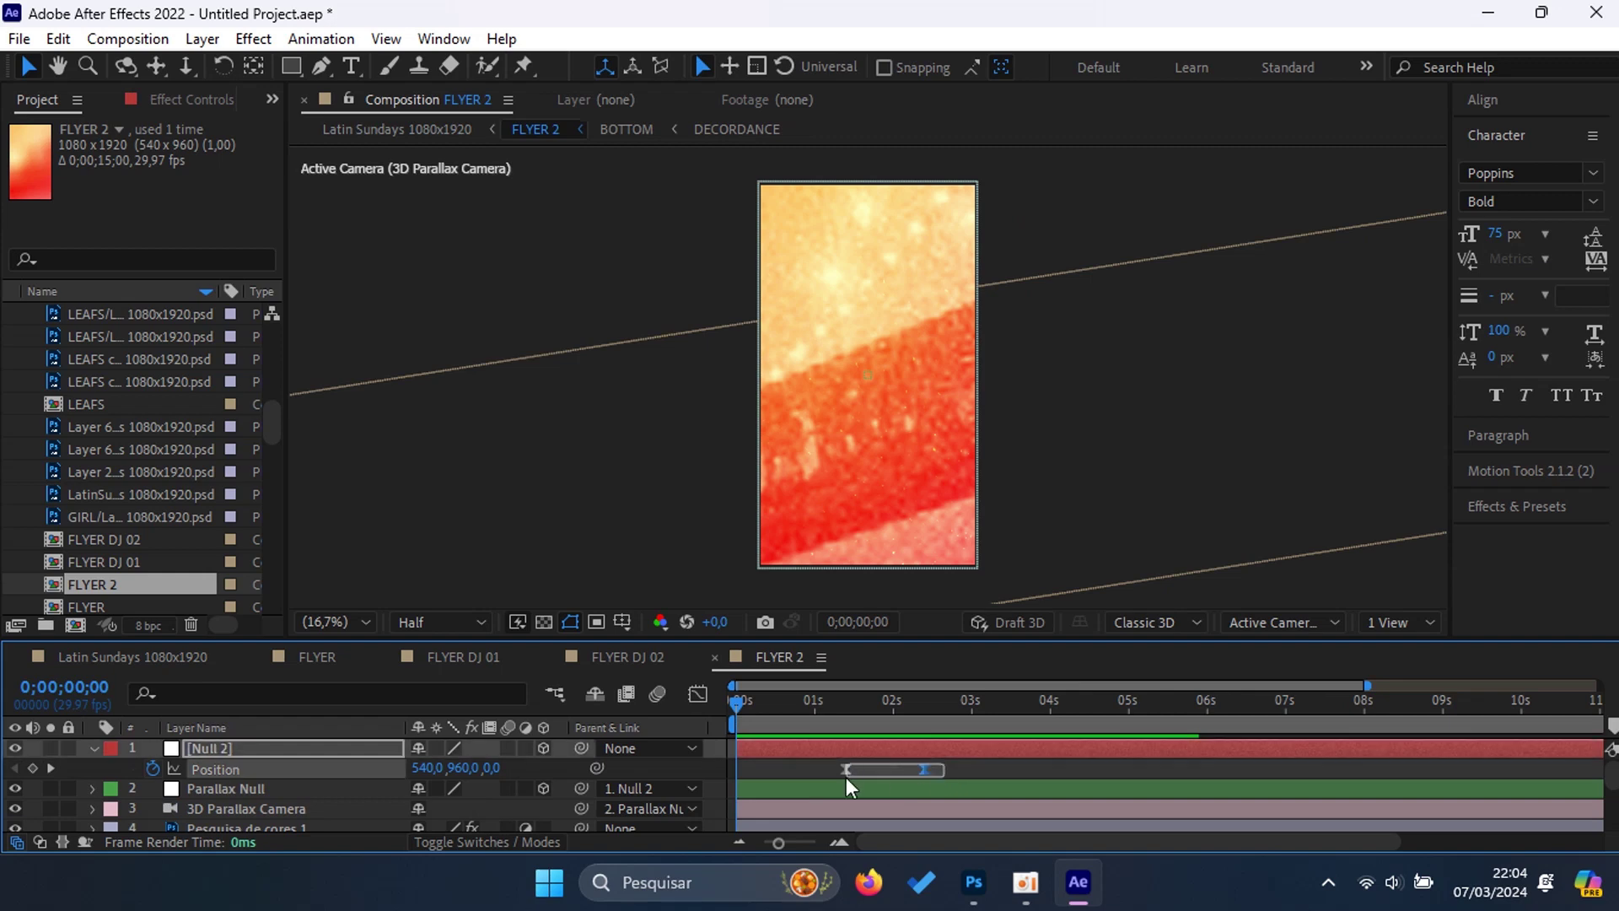
pyautogui.press('Delete')
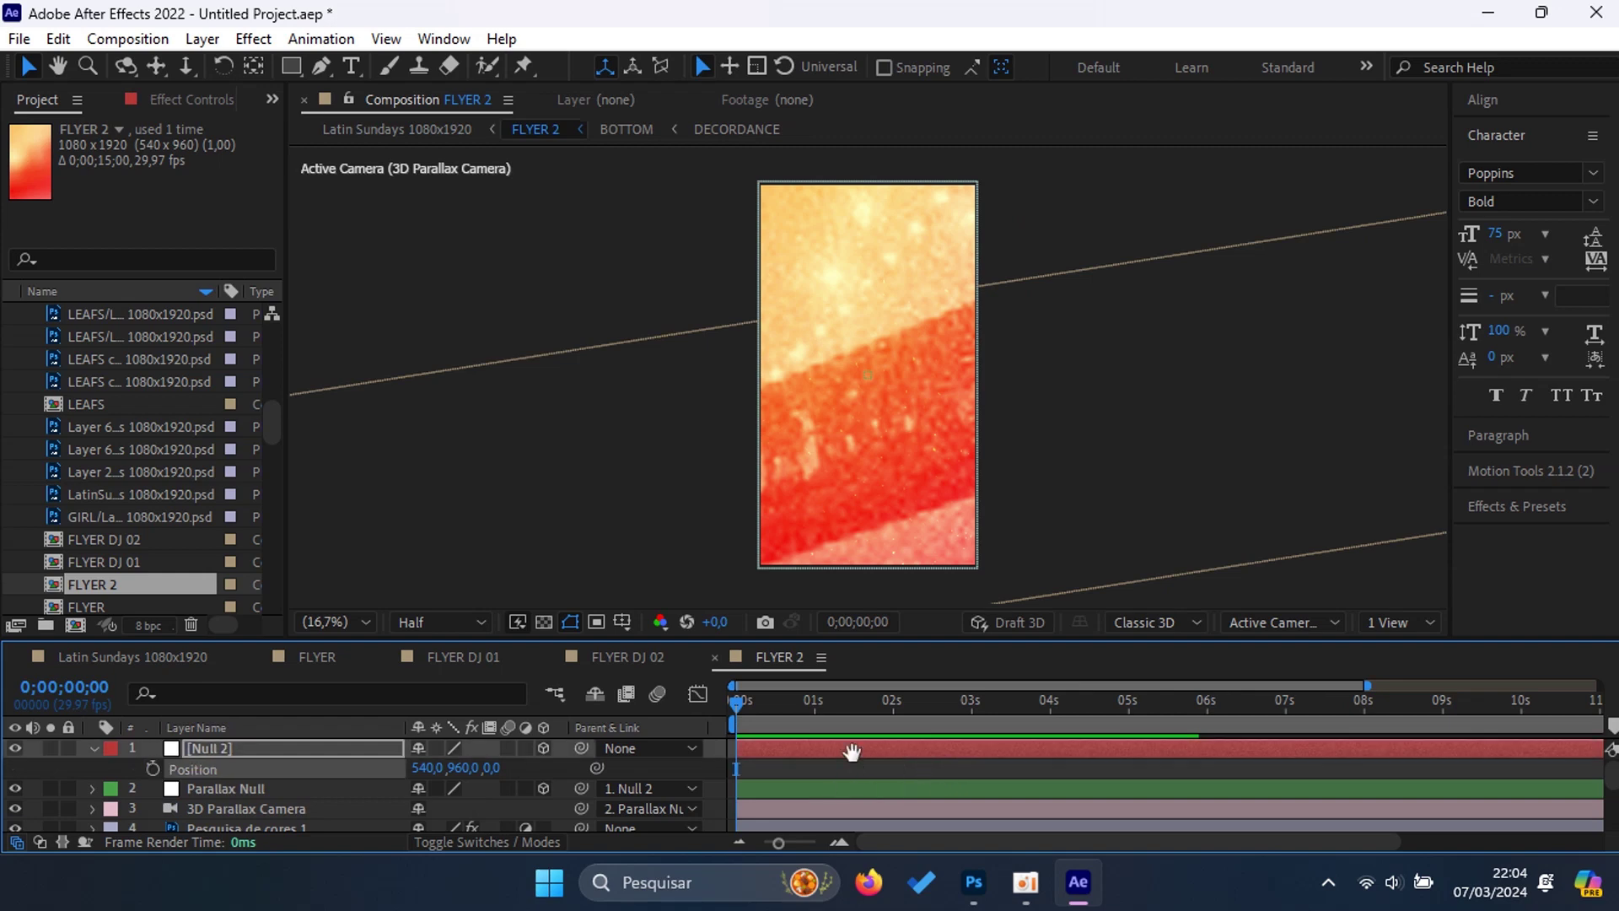
pyautogui.press('space')
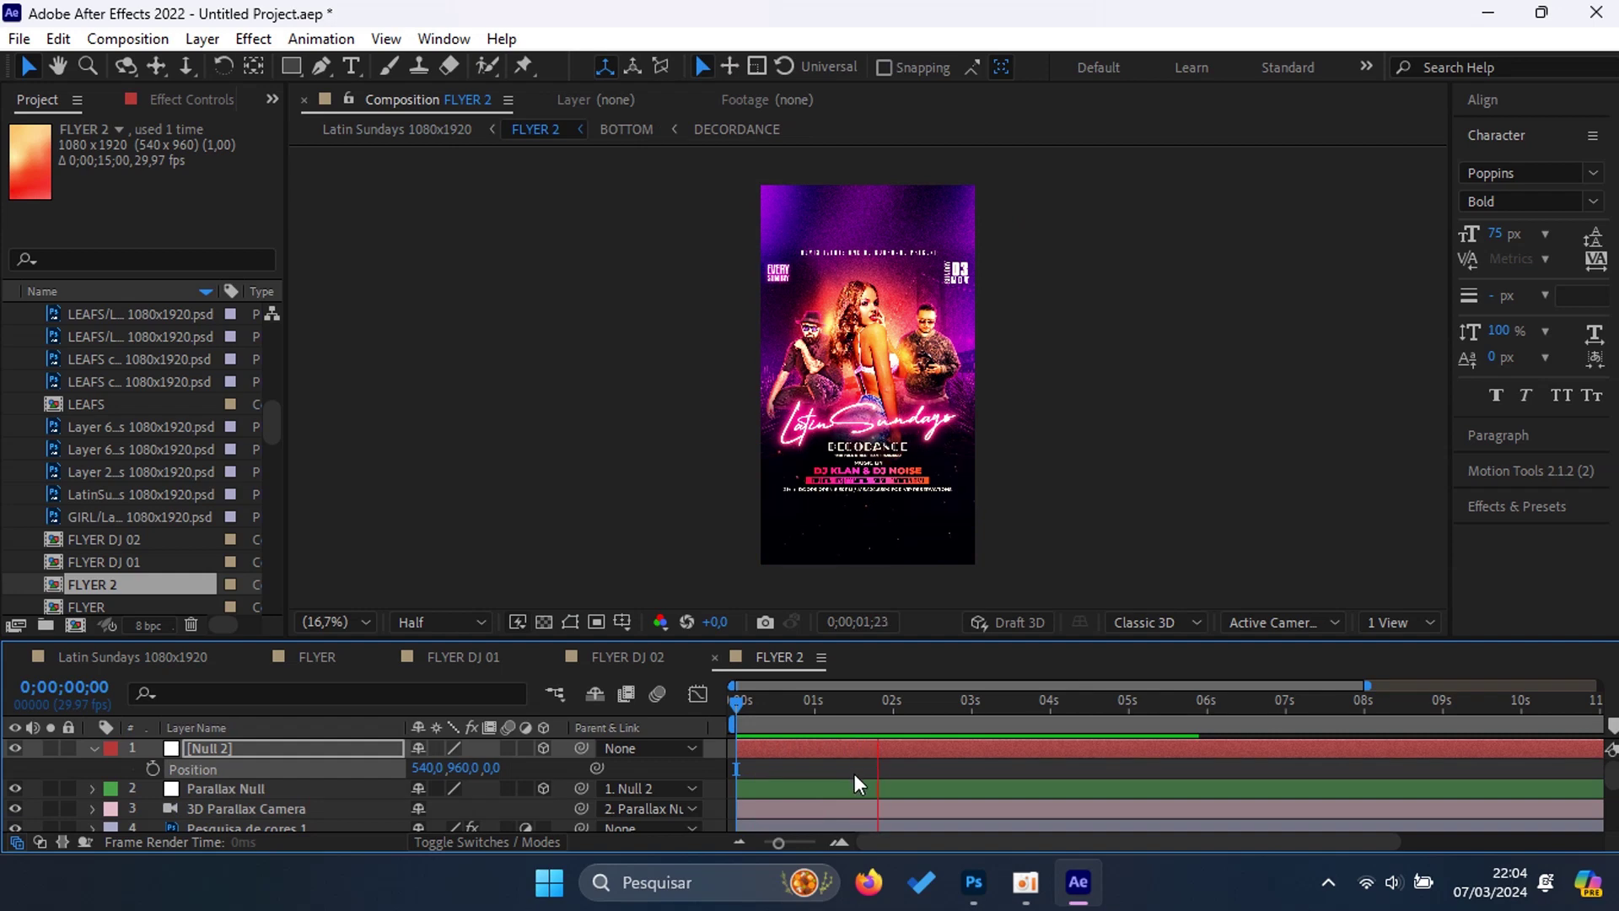
pyautogui.press('space')
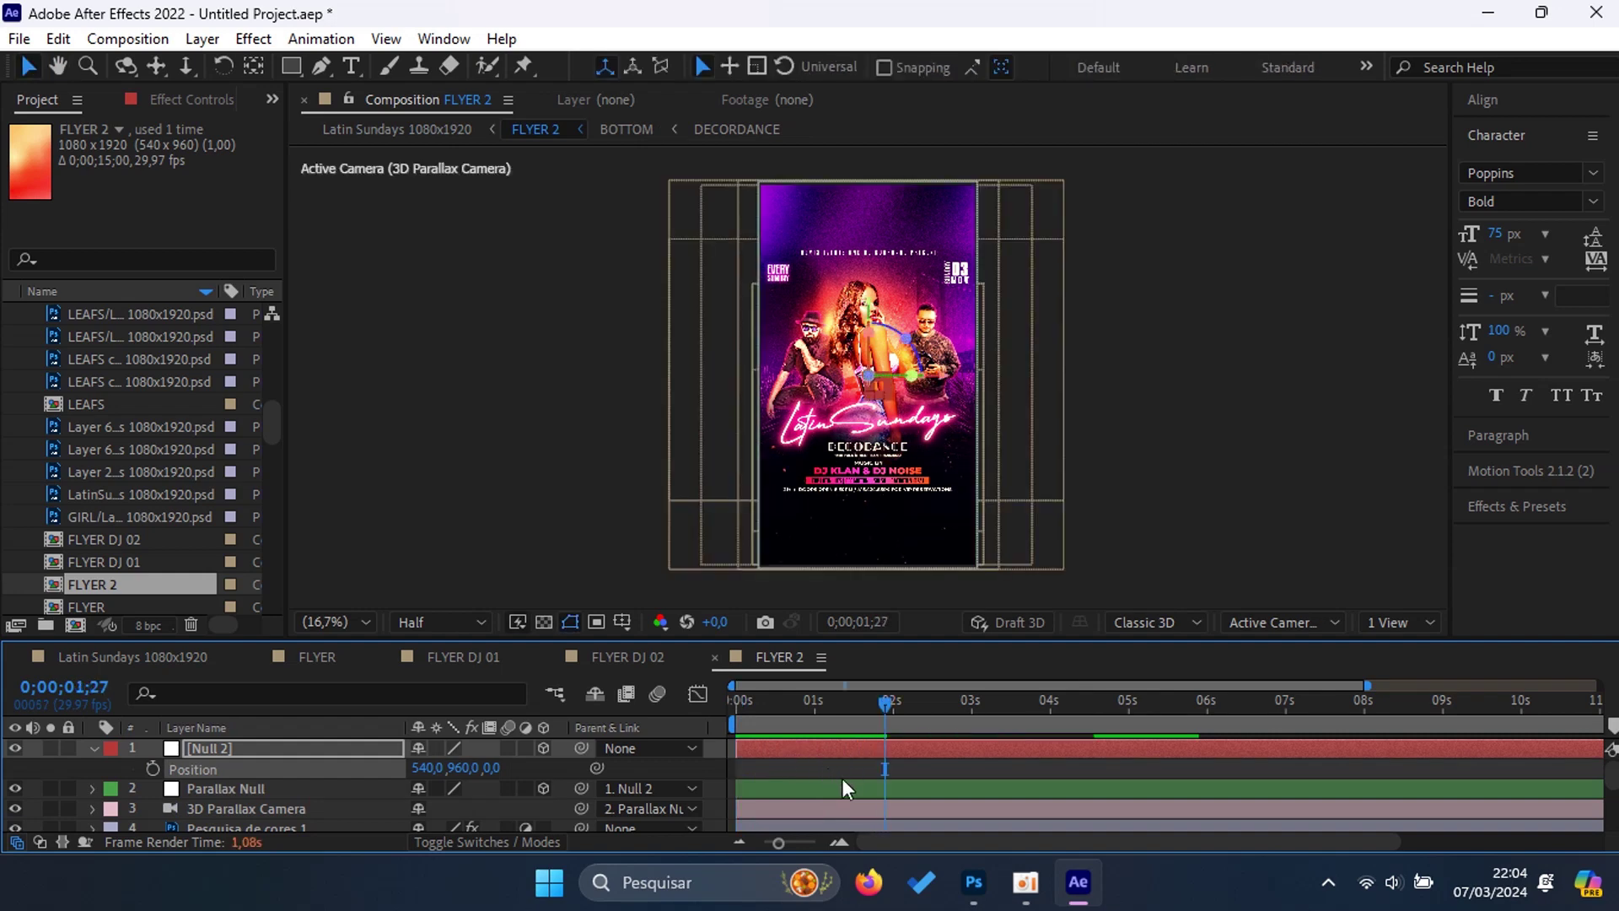
# Step: Reveal the Parallax Null layer's animated properties to check its keyframes
pyautogui.click(845, 788)
pyautogui.press('u')
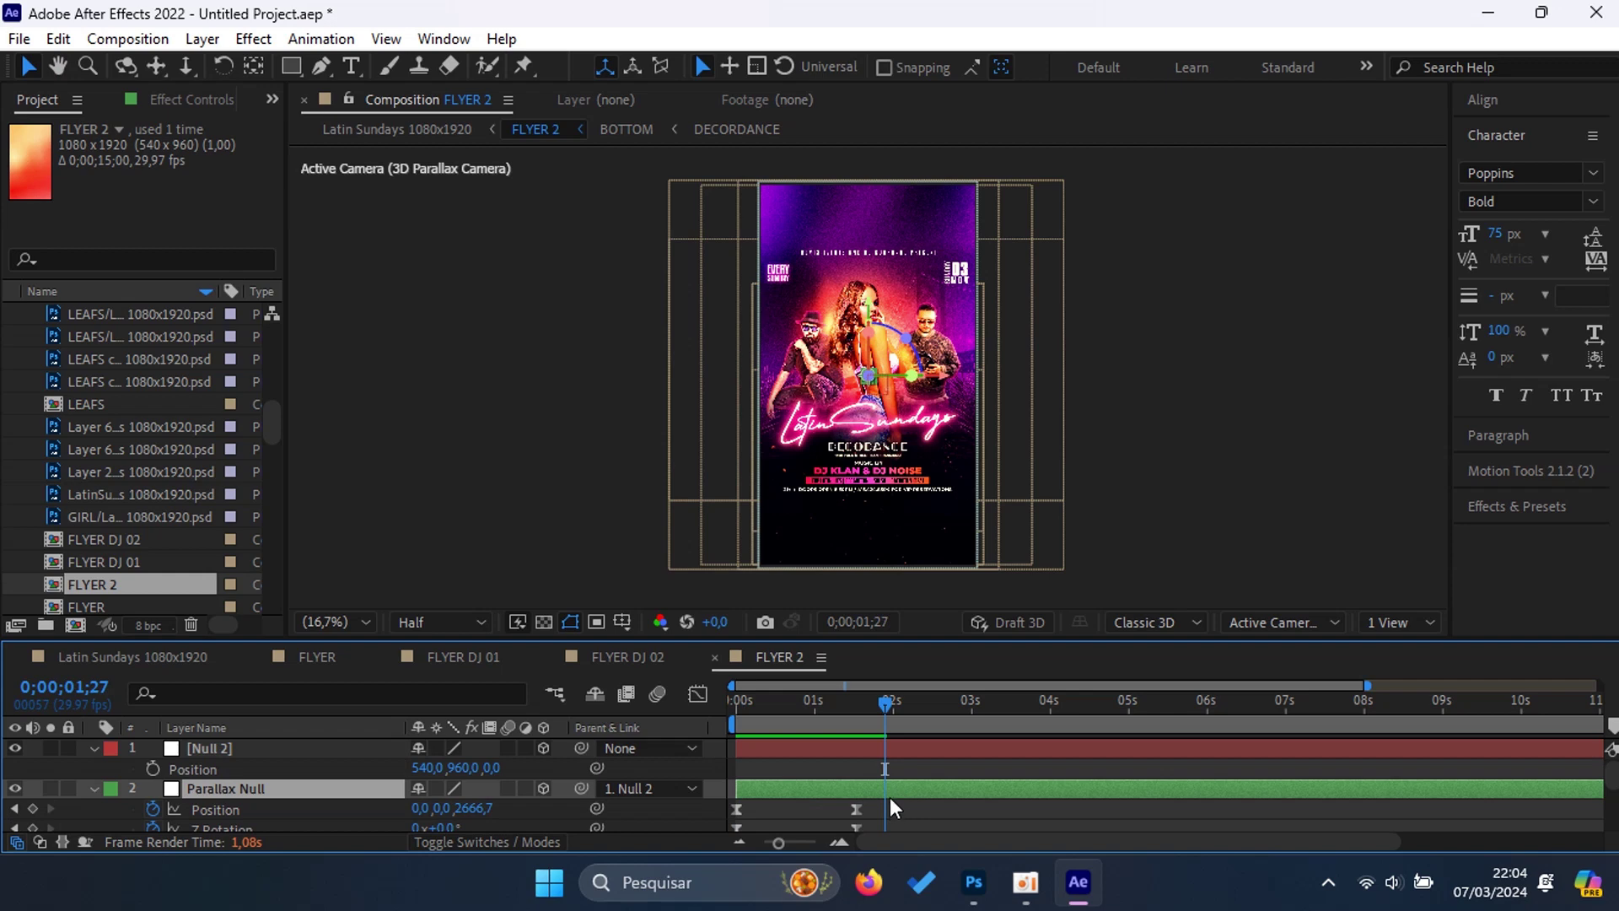
pyautogui.moveTo(884, 719)
pyautogui.mouseDown()
pyautogui.moveTo(837, 776)
pyautogui.moveTo(863, 768)
pyautogui.mouseUp()
pyautogui.scroll(-2, 883, 756)
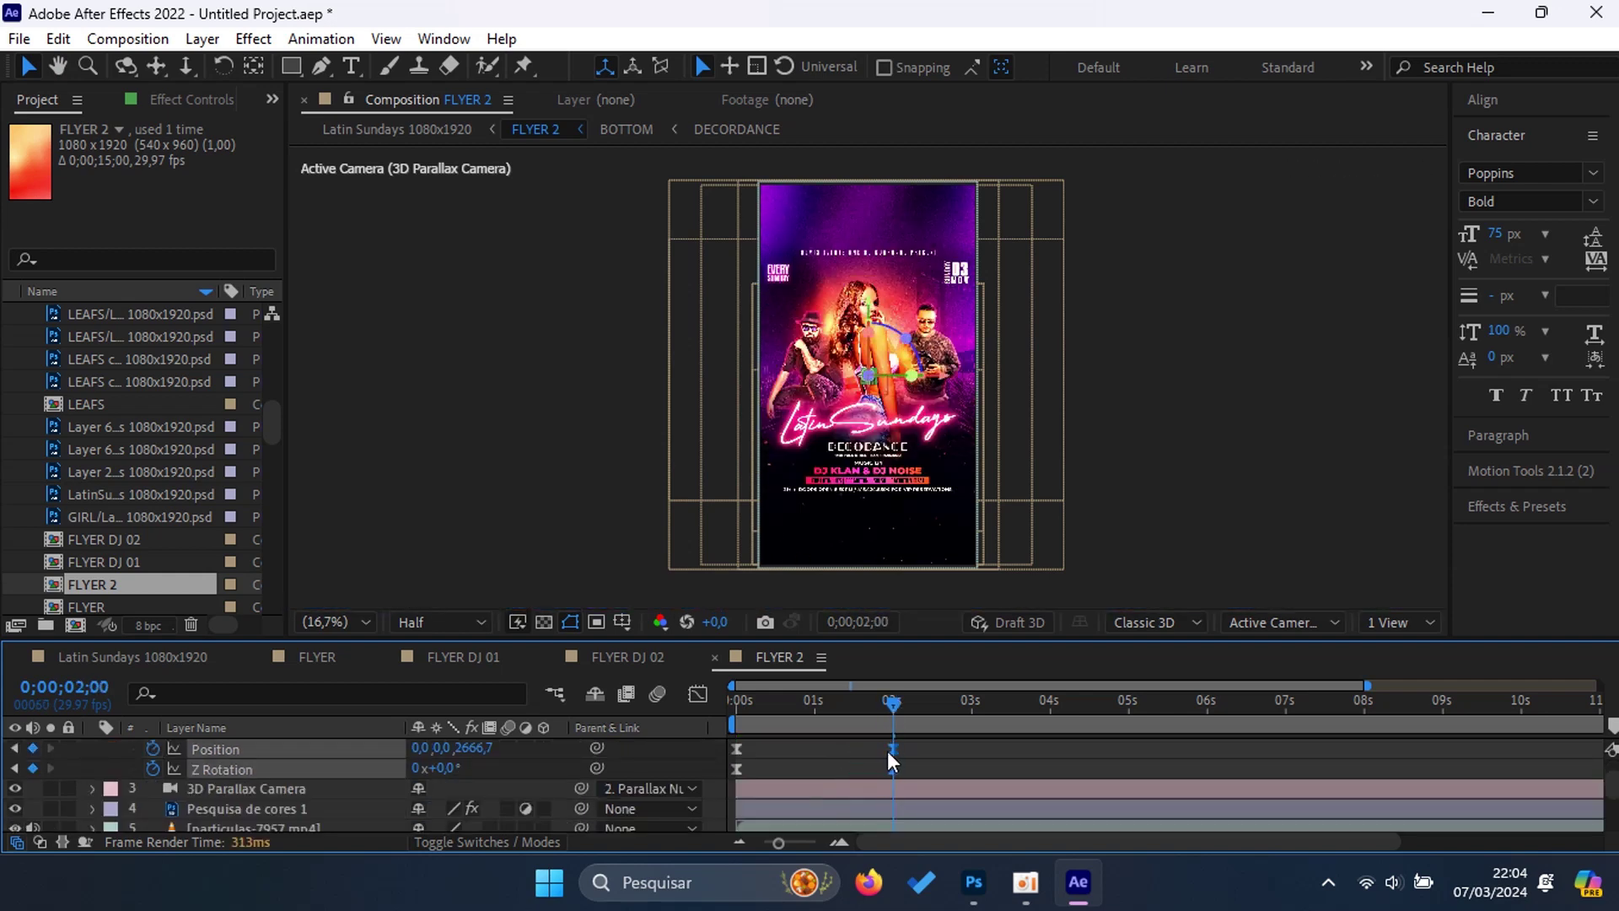
# Step: Return to the Latin Sundays 1080x1920 comp and rewind to the start
pyautogui.click(155, 658)
pyautogui.moveTo(1185, 701); pyautogui.dragTo(795, 708)
pyautogui.press('Home')
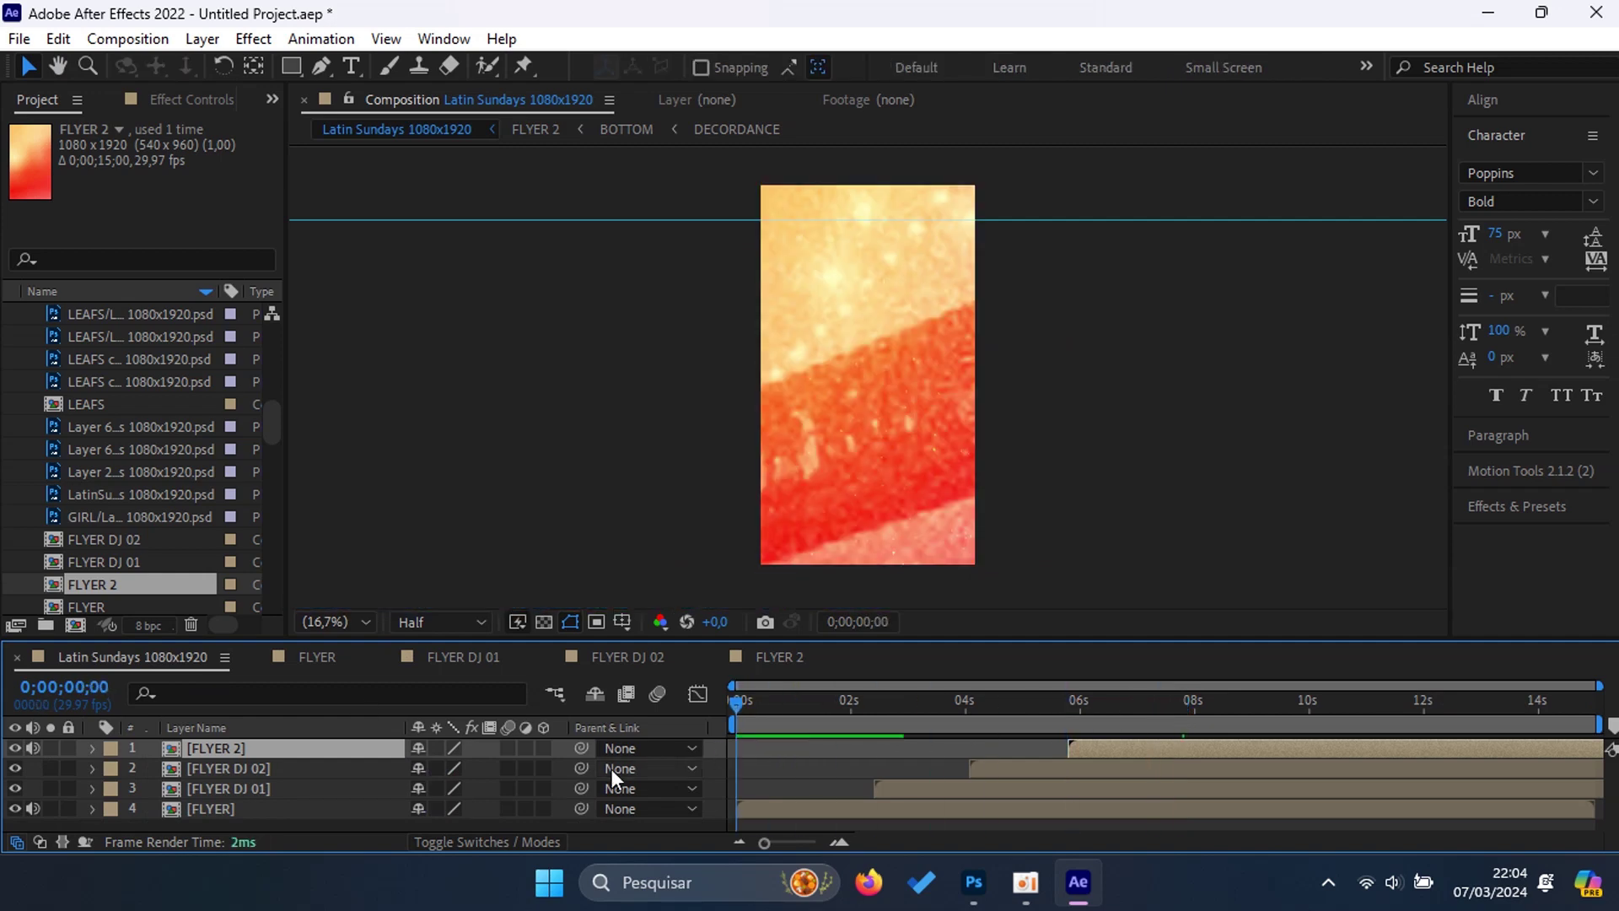
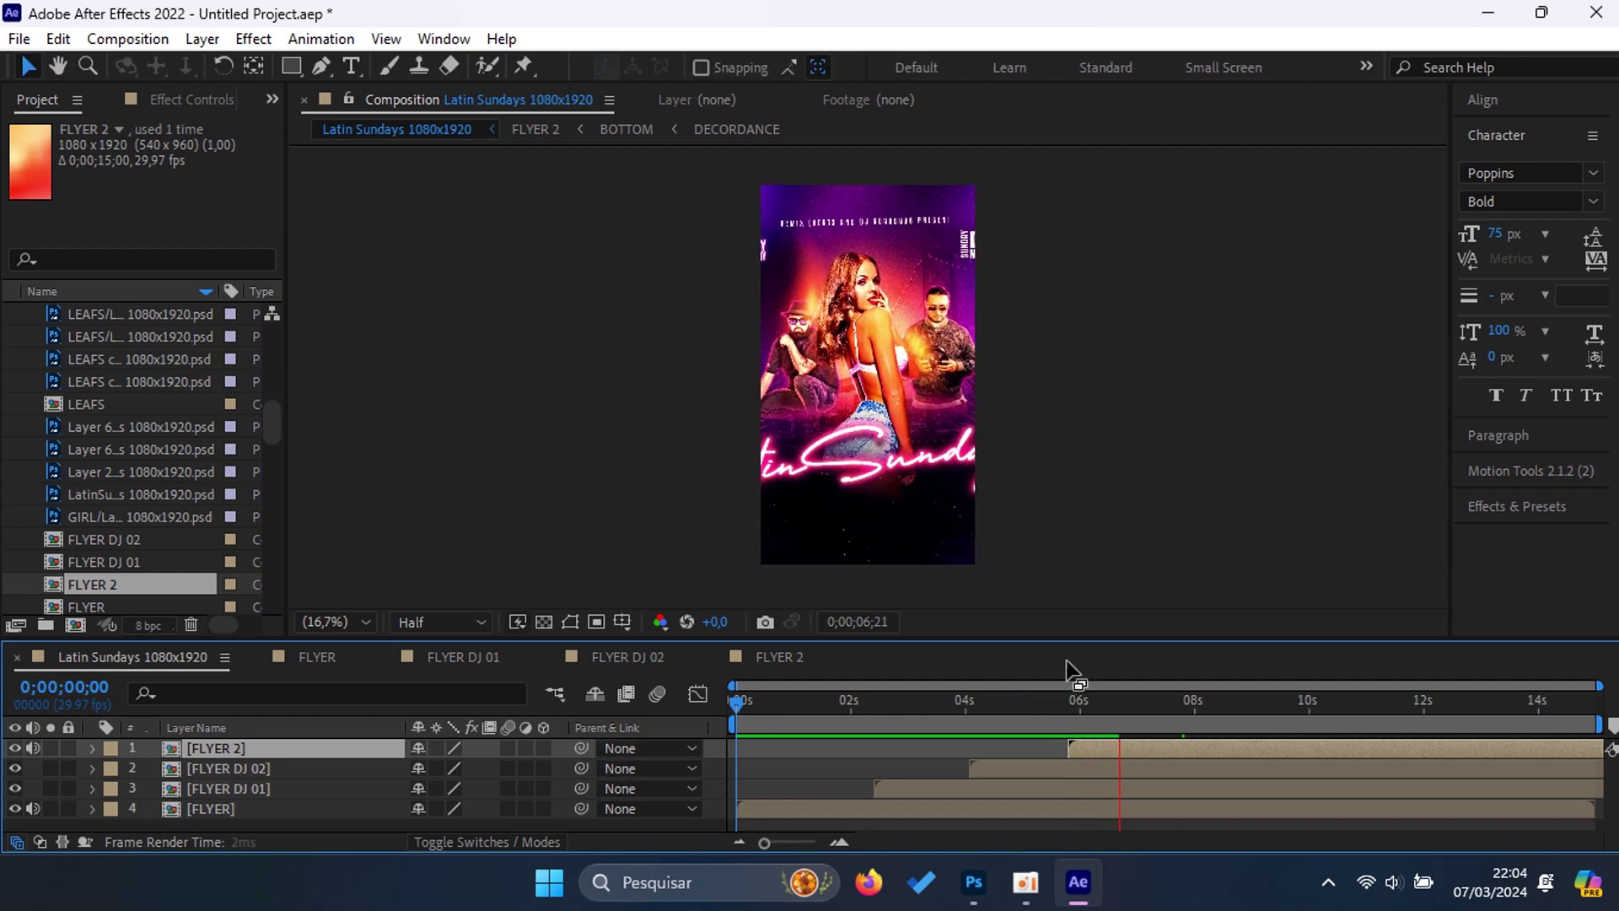
# Step: Preview the Latin Sundays composition from the start
pyautogui.press('space')
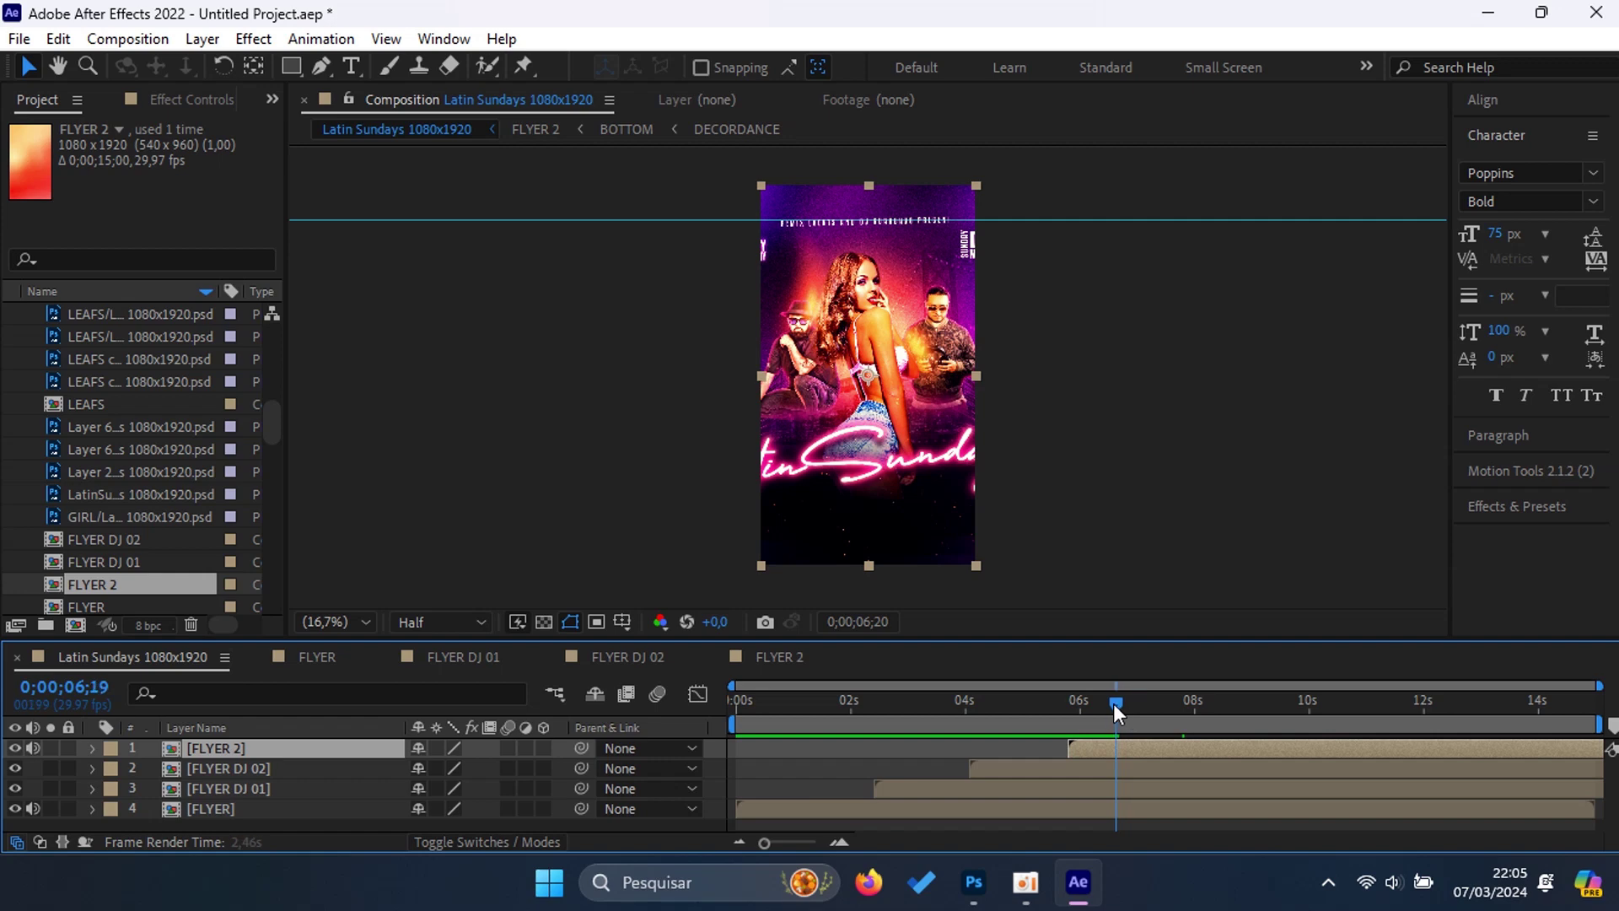
pyautogui.press('space')
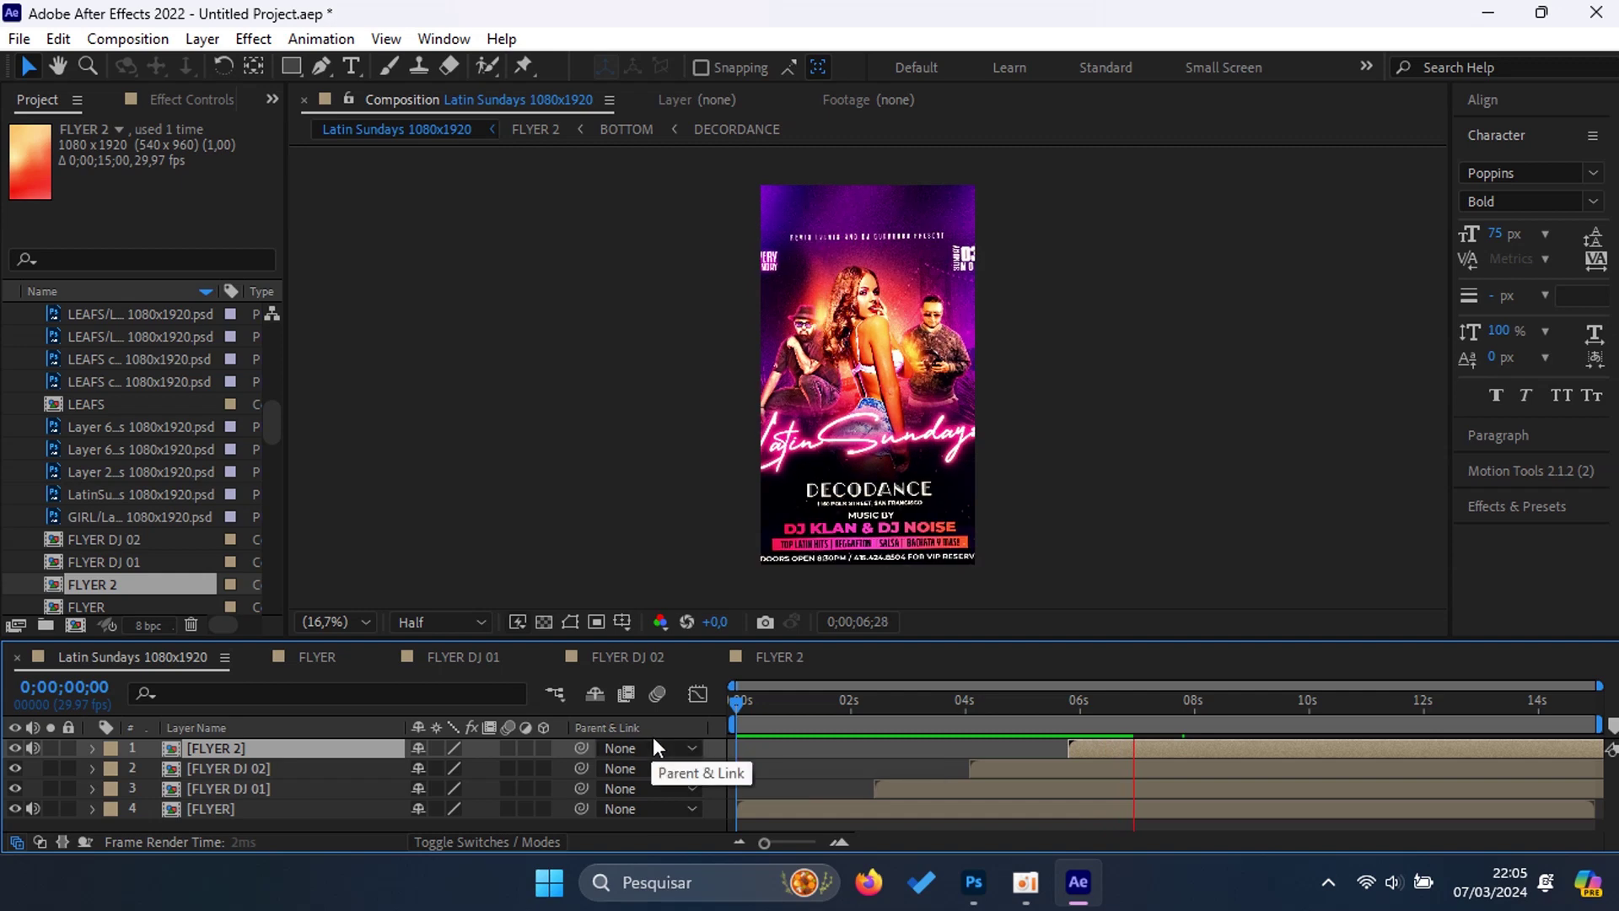
pyautogui.press('space')
# Step: Inside the FLYER precomp, shift the Null 2 Position keyframes later in time
pyautogui.doubleClick(828, 802)
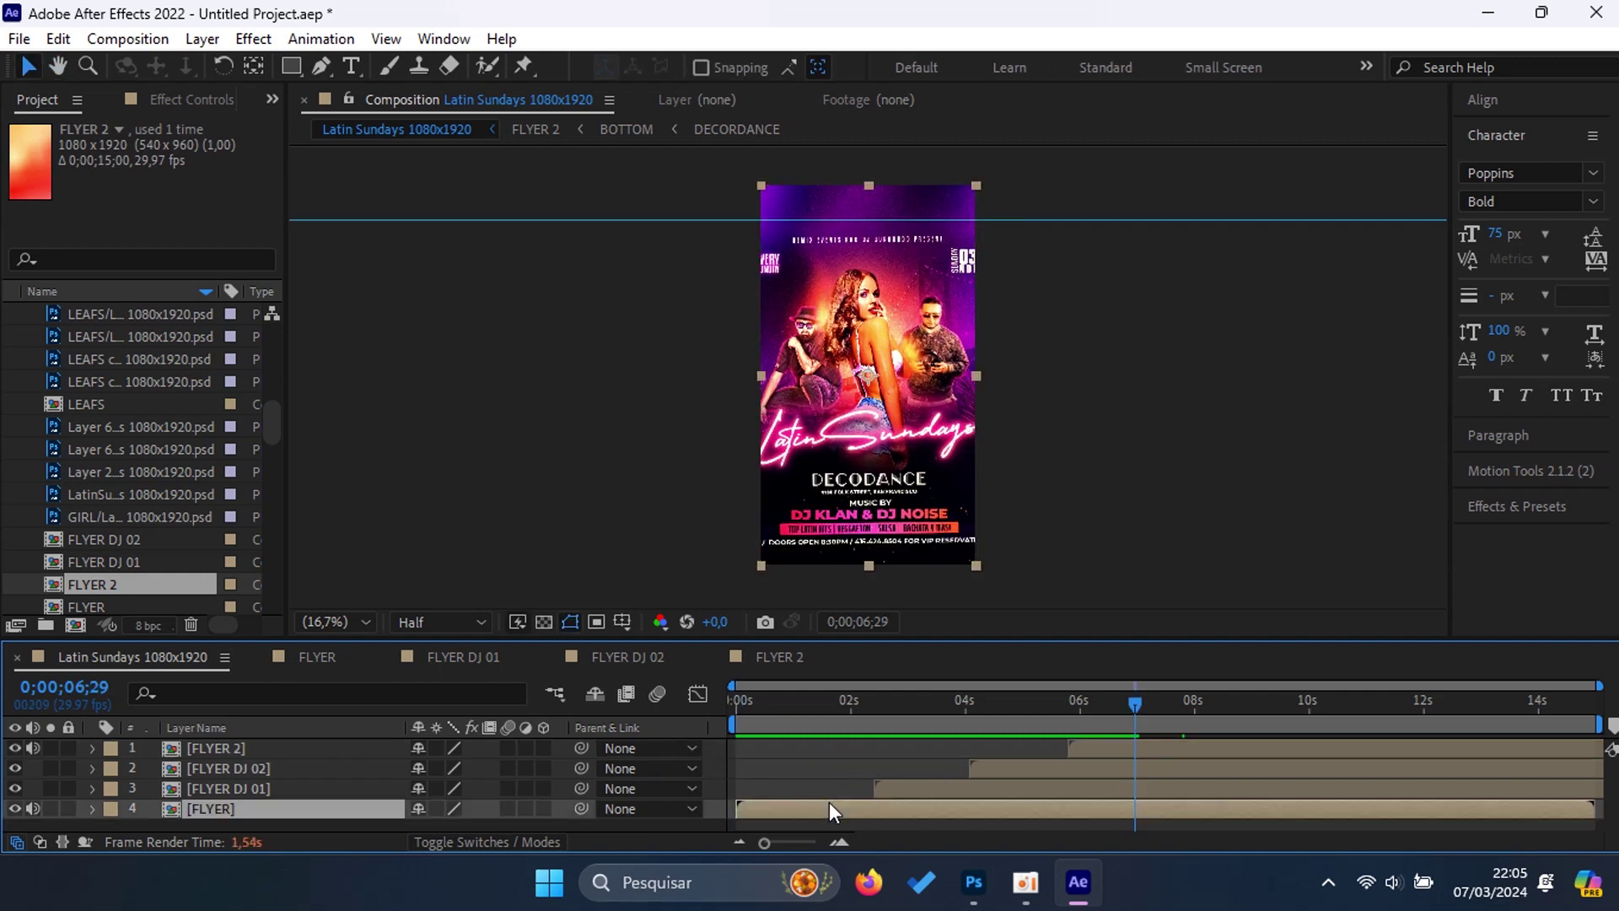
pyautogui.press('u')
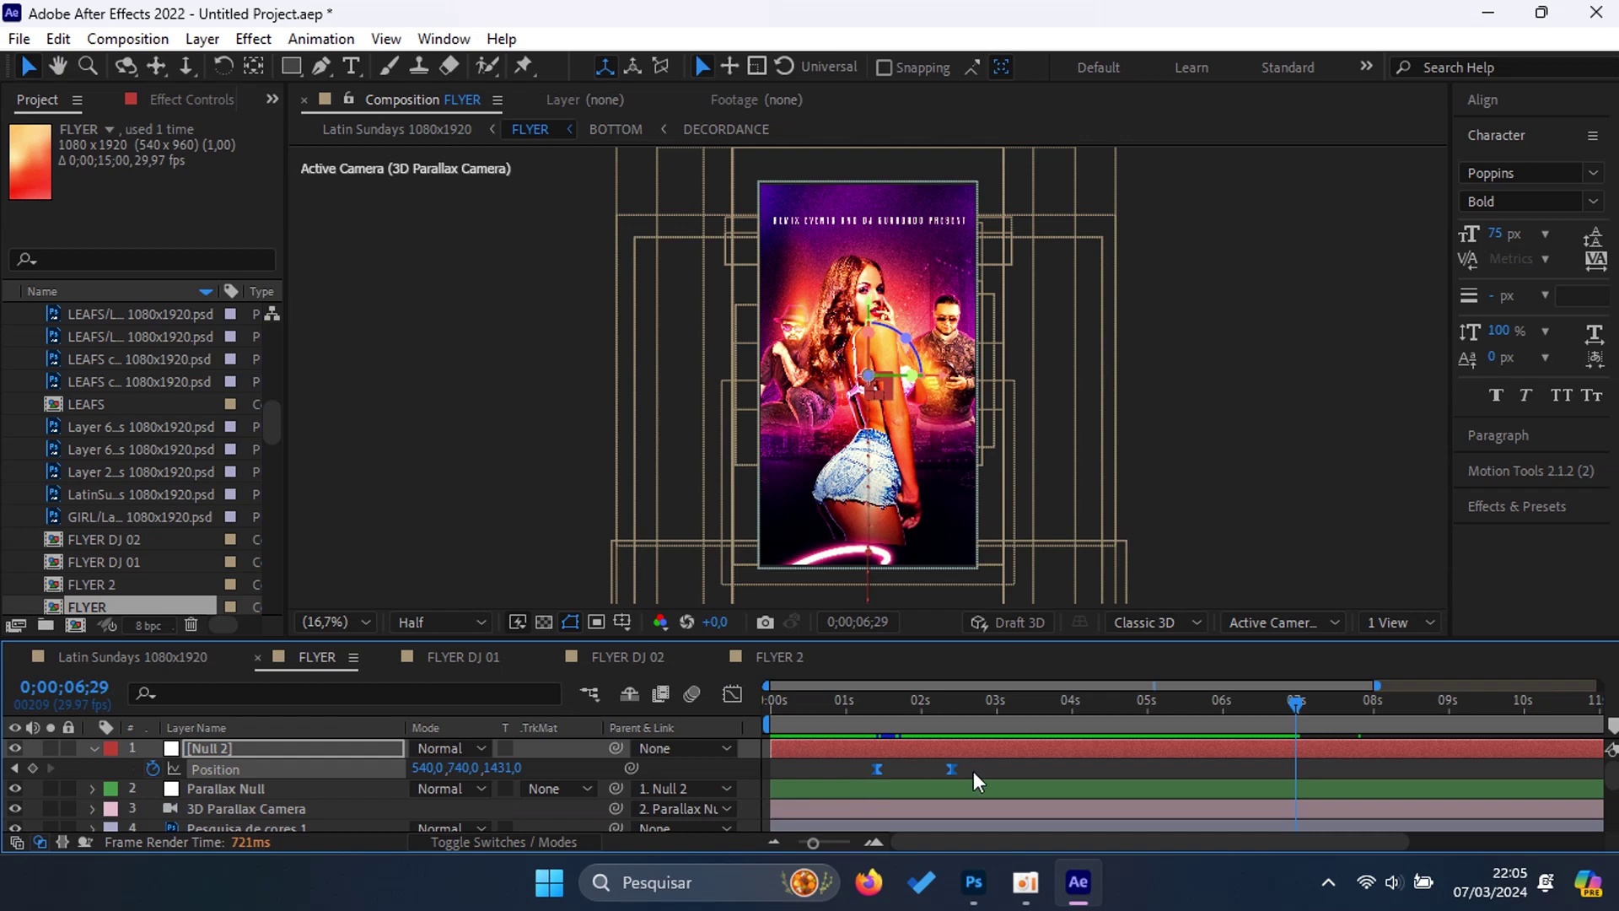
pyautogui.click(938, 787)
pyautogui.press('u')
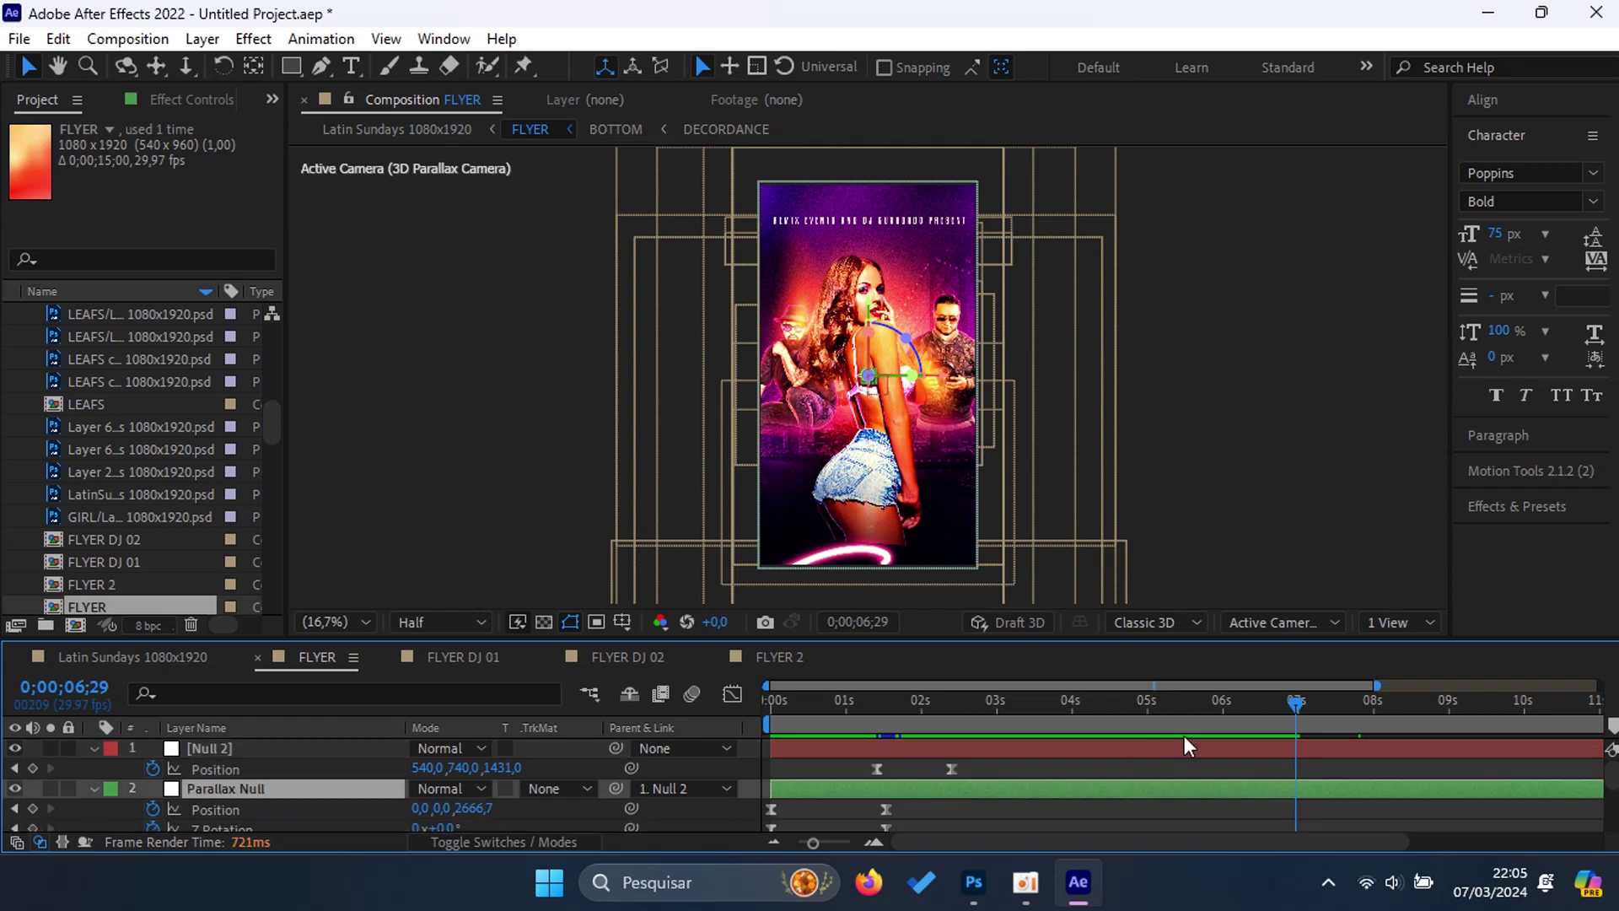
pyautogui.moveTo(1299, 709); pyautogui.dragTo(875, 782)
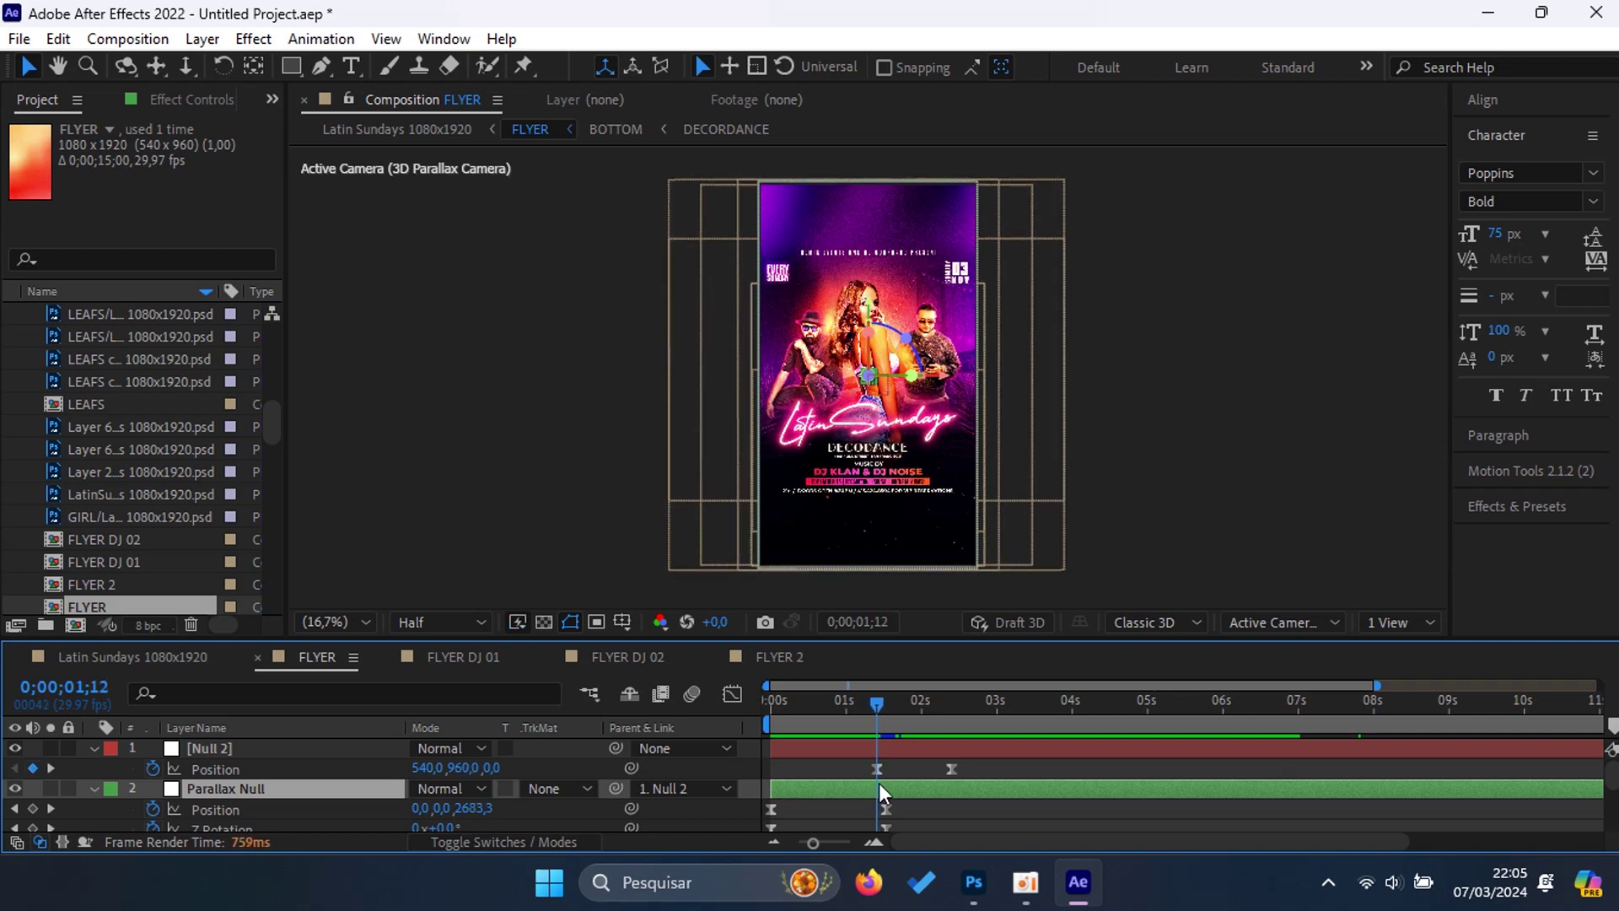
pyautogui.click(992, 764)
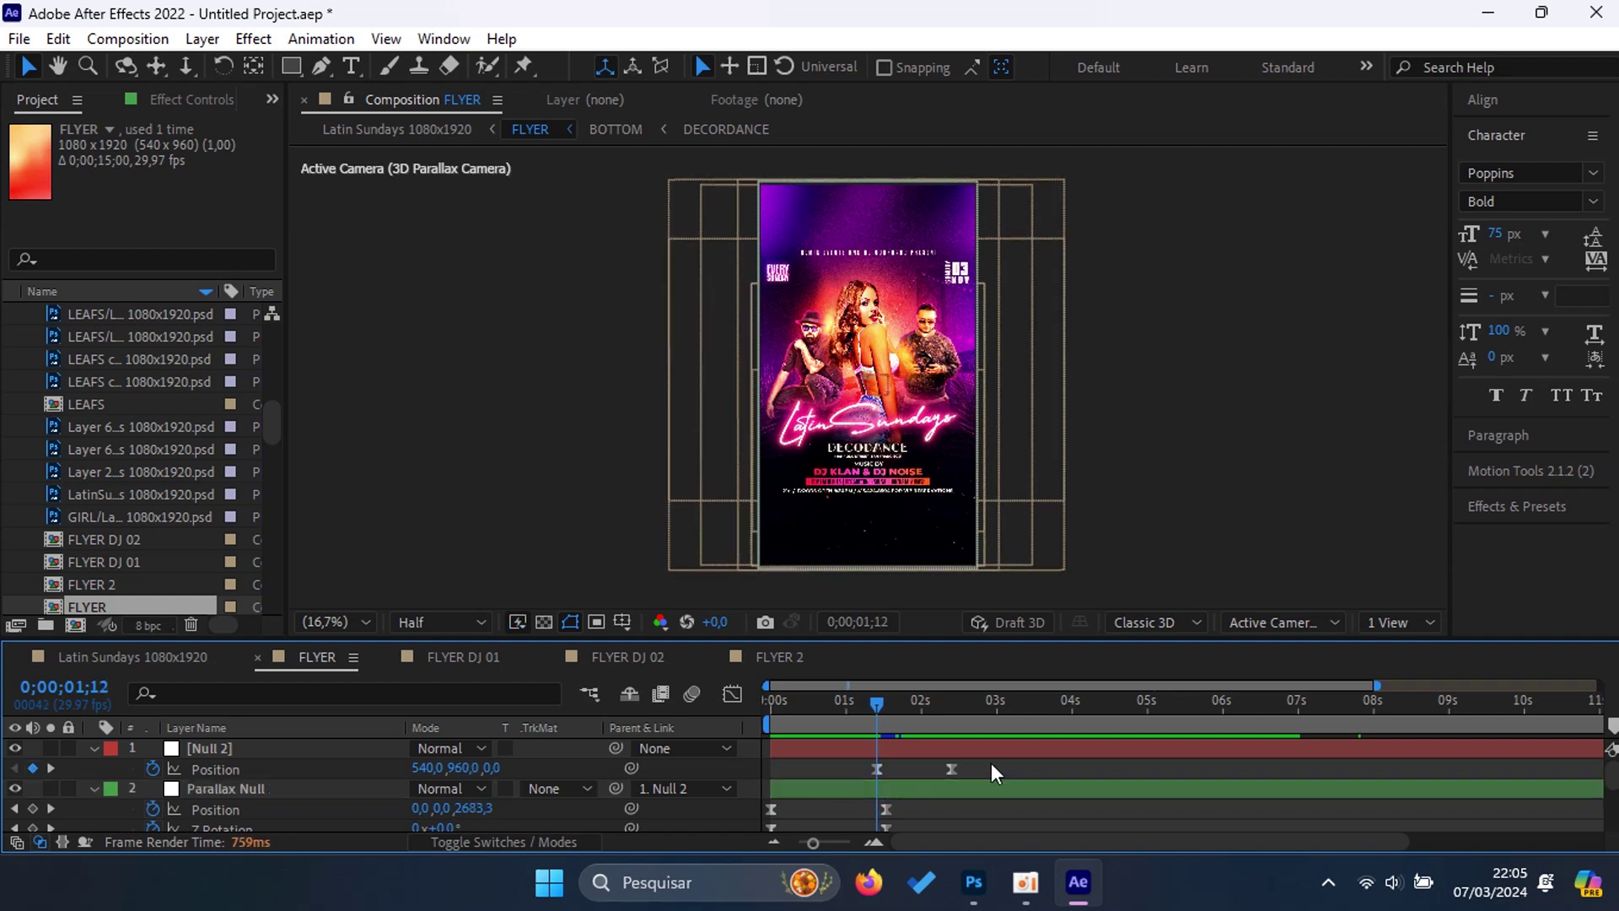
pyautogui.moveTo(991, 769); pyautogui.dragTo(891, 774)
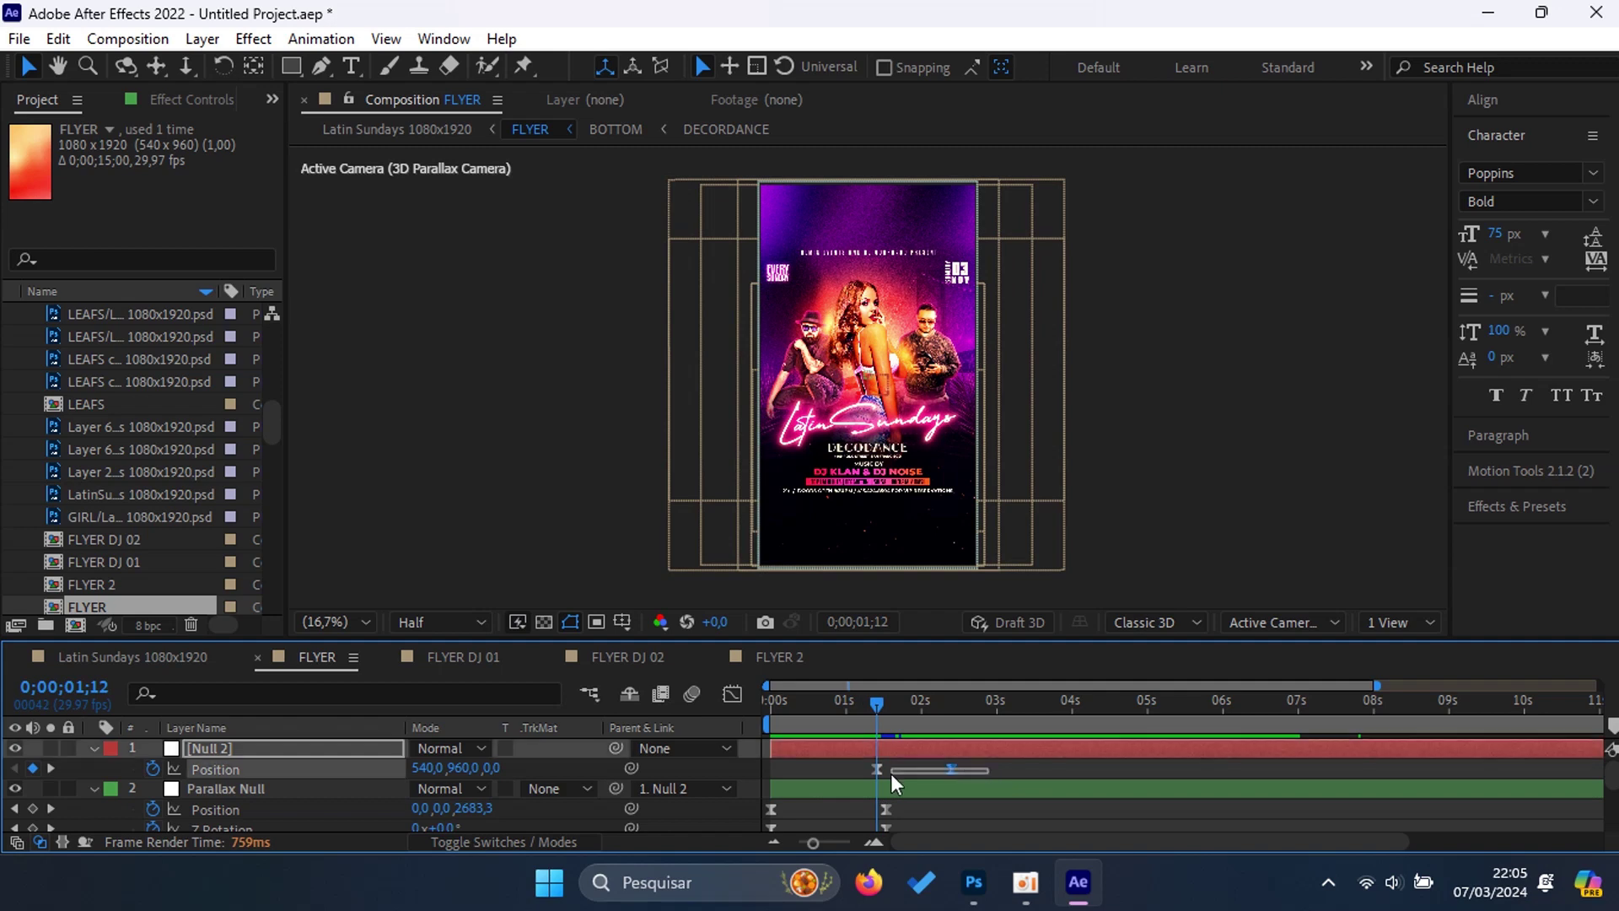
pyautogui.click(992, 765)
pyautogui.moveTo(876, 703); pyautogui.dragTo(827, 707)
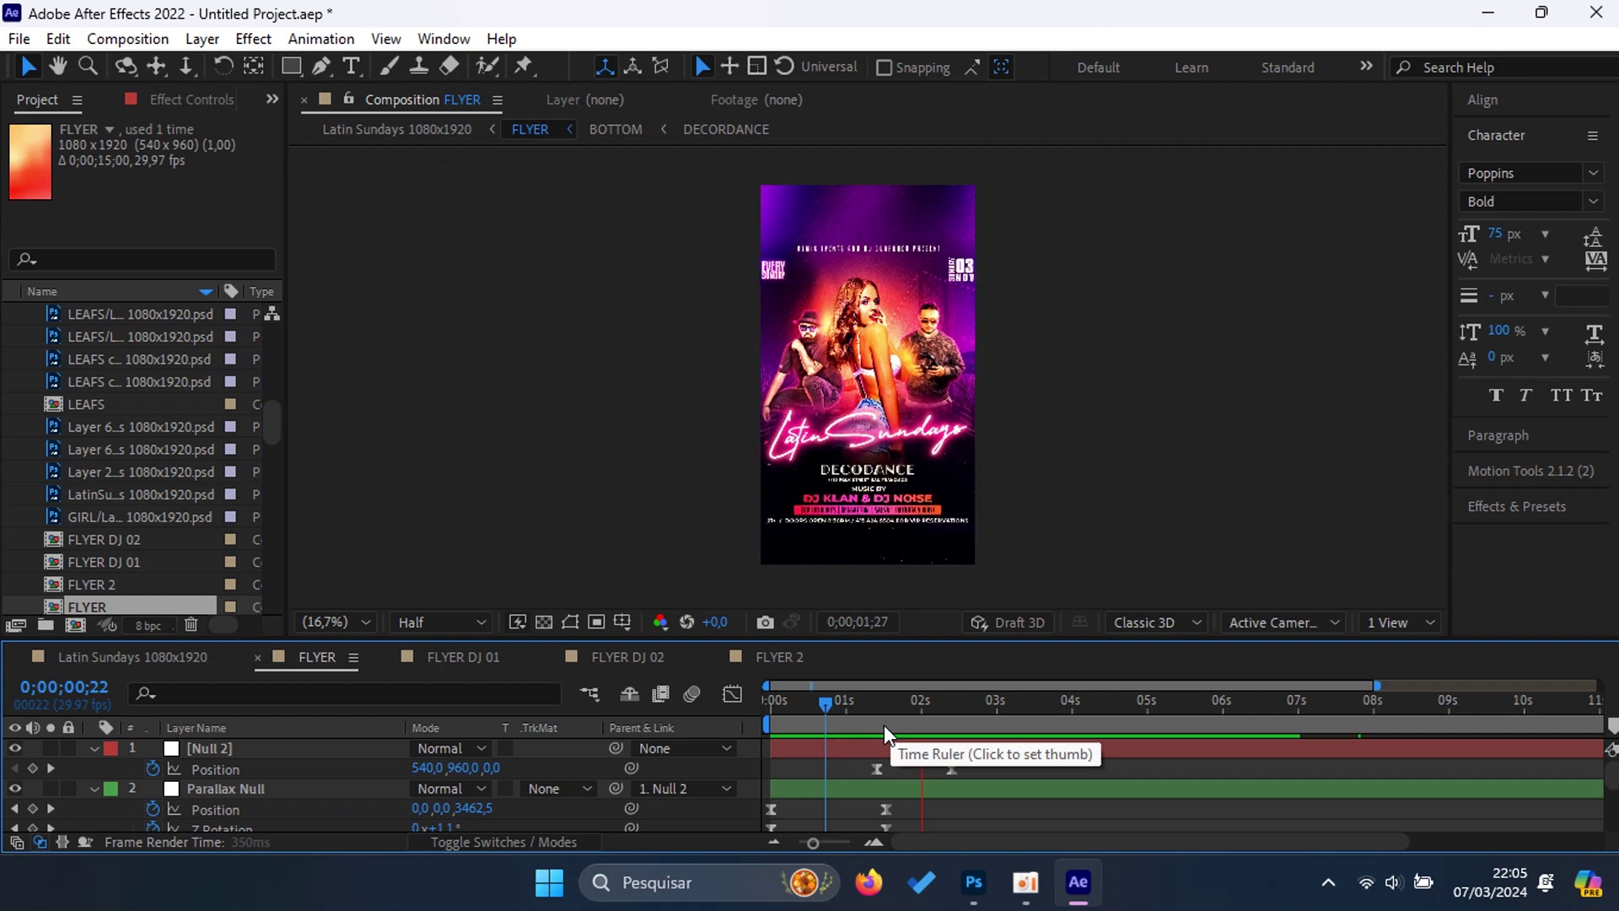
pyautogui.moveTo(879, 726); pyautogui.dragTo(922, 716)
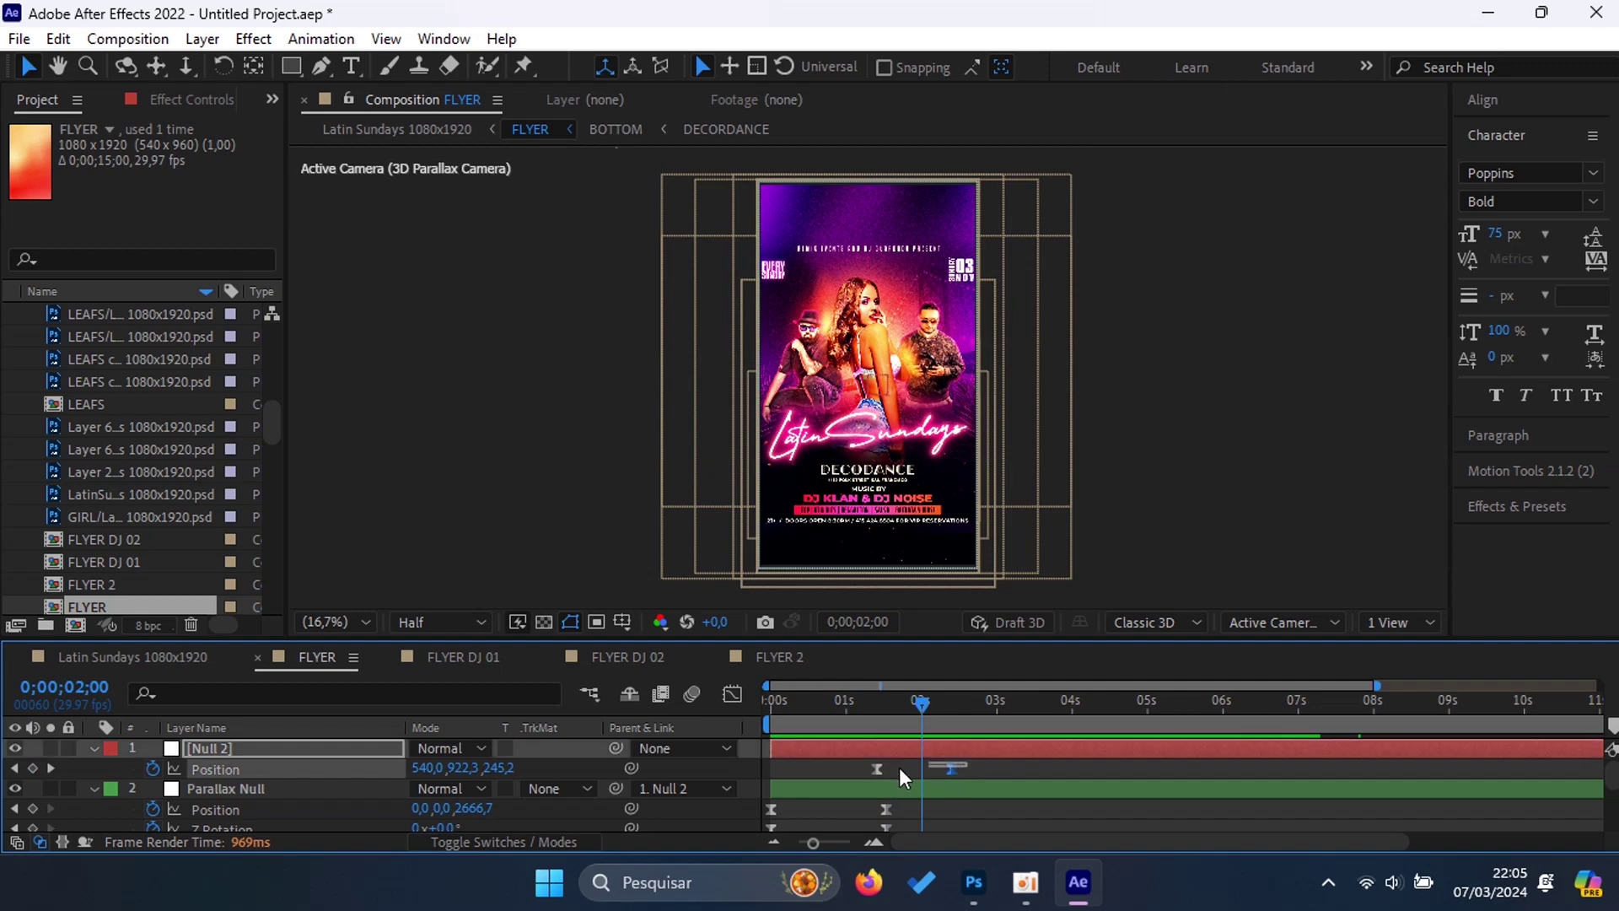
pyautogui.moveTo(875, 768); pyautogui.dragTo(923, 767)
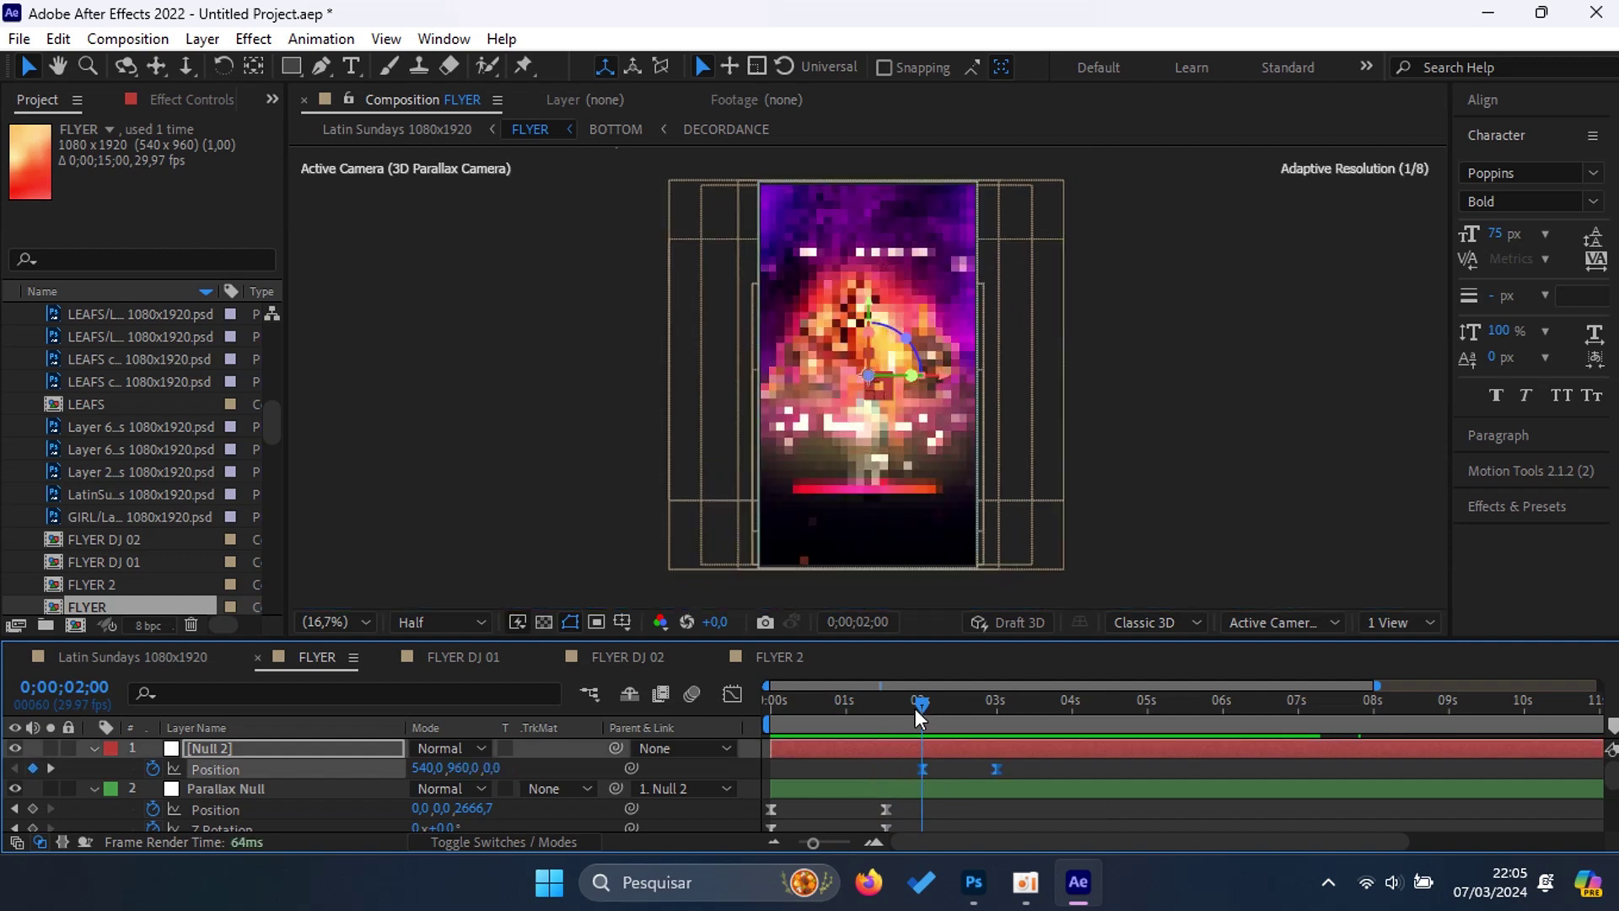
# Step: Replay FLYER from the beginning to check the retimed Null 2 animation
pyautogui.press('Home')
pyautogui.press('space')
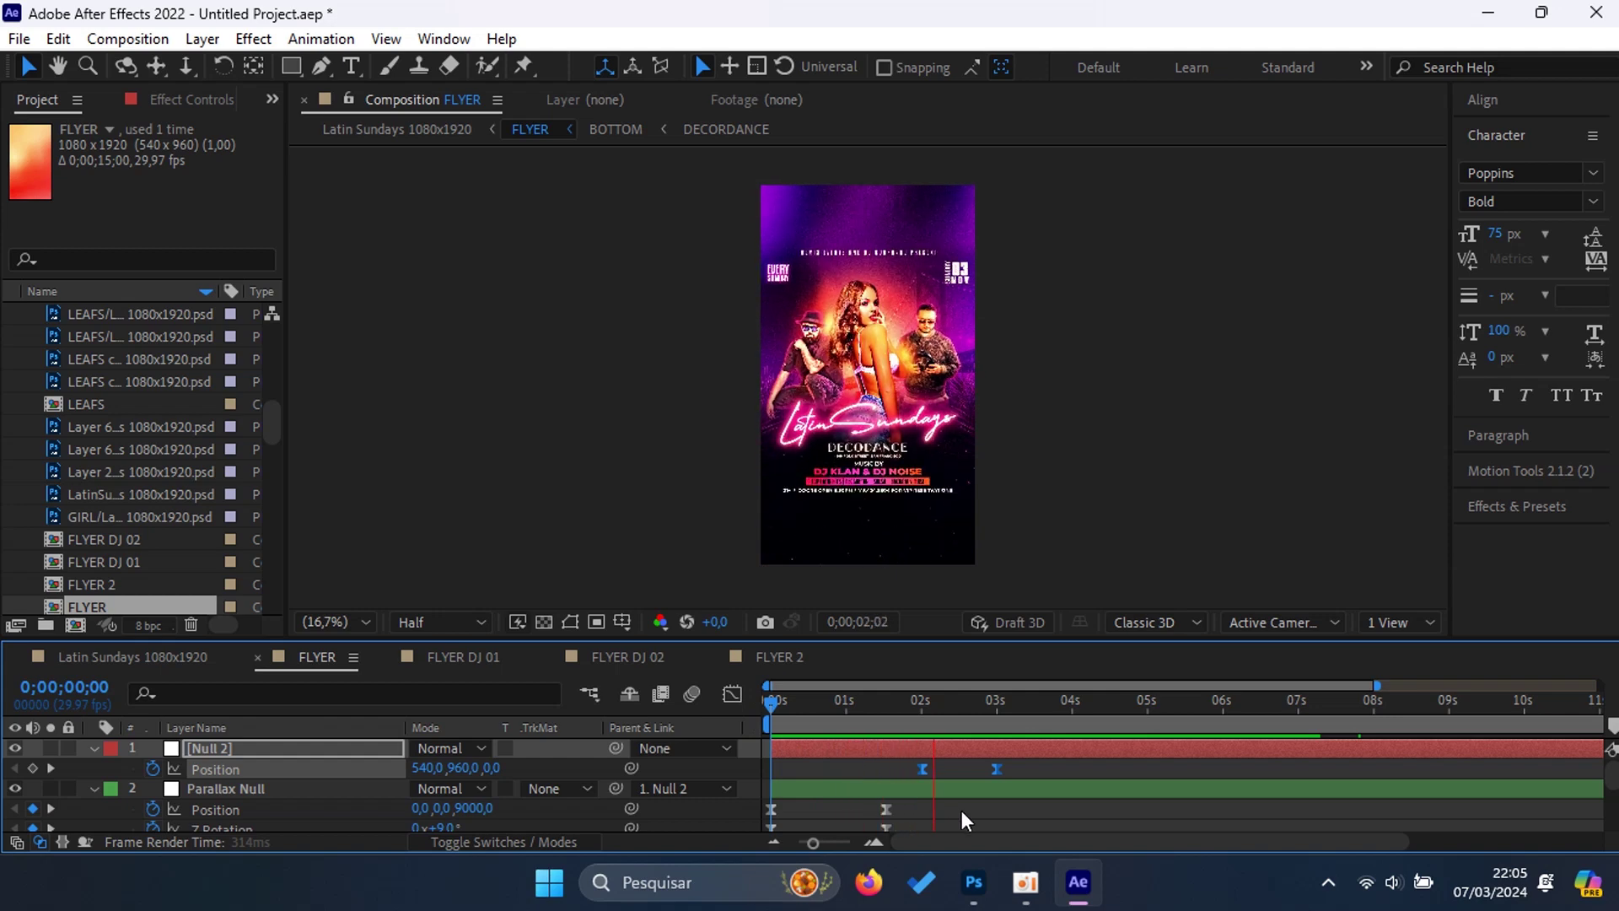
pyautogui.press('space')
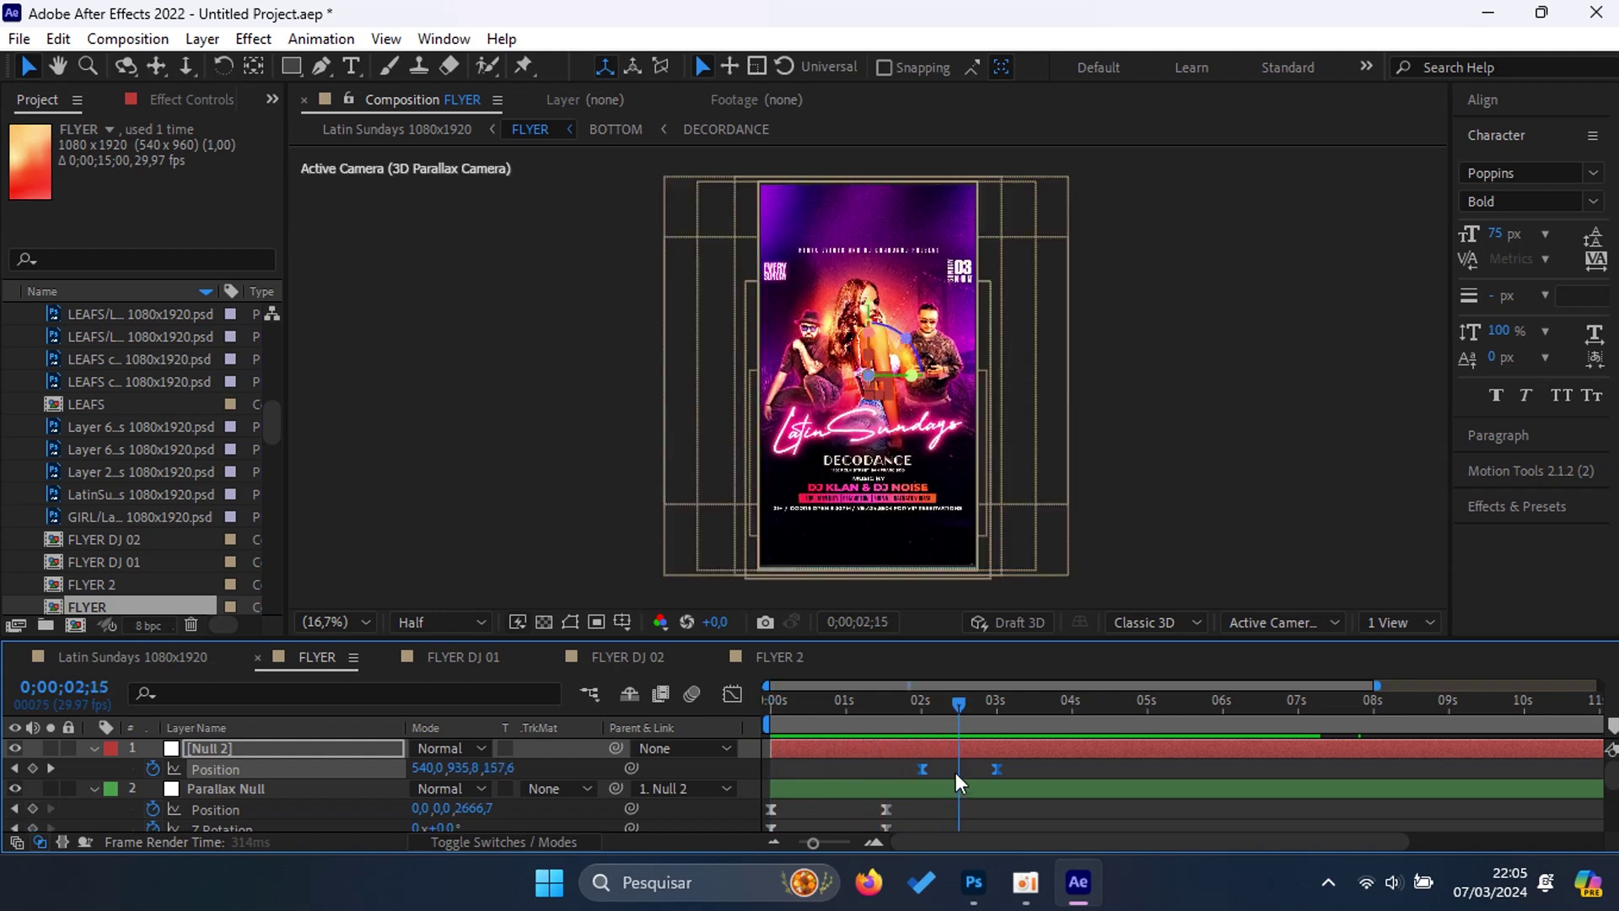
pyautogui.press('Home')
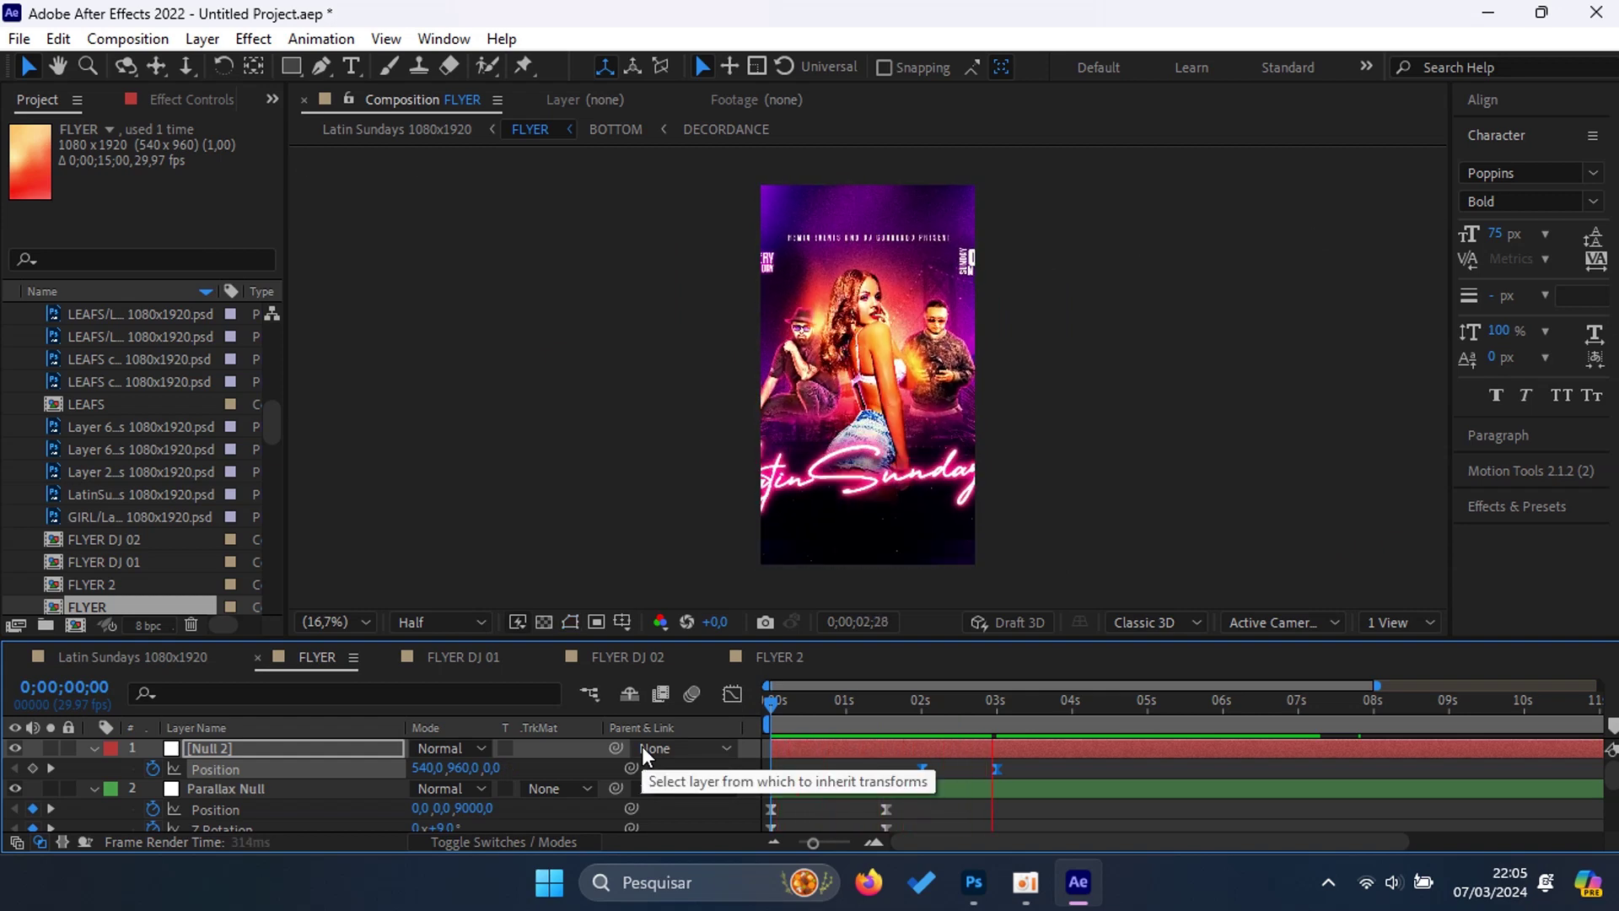
pyautogui.press('space')
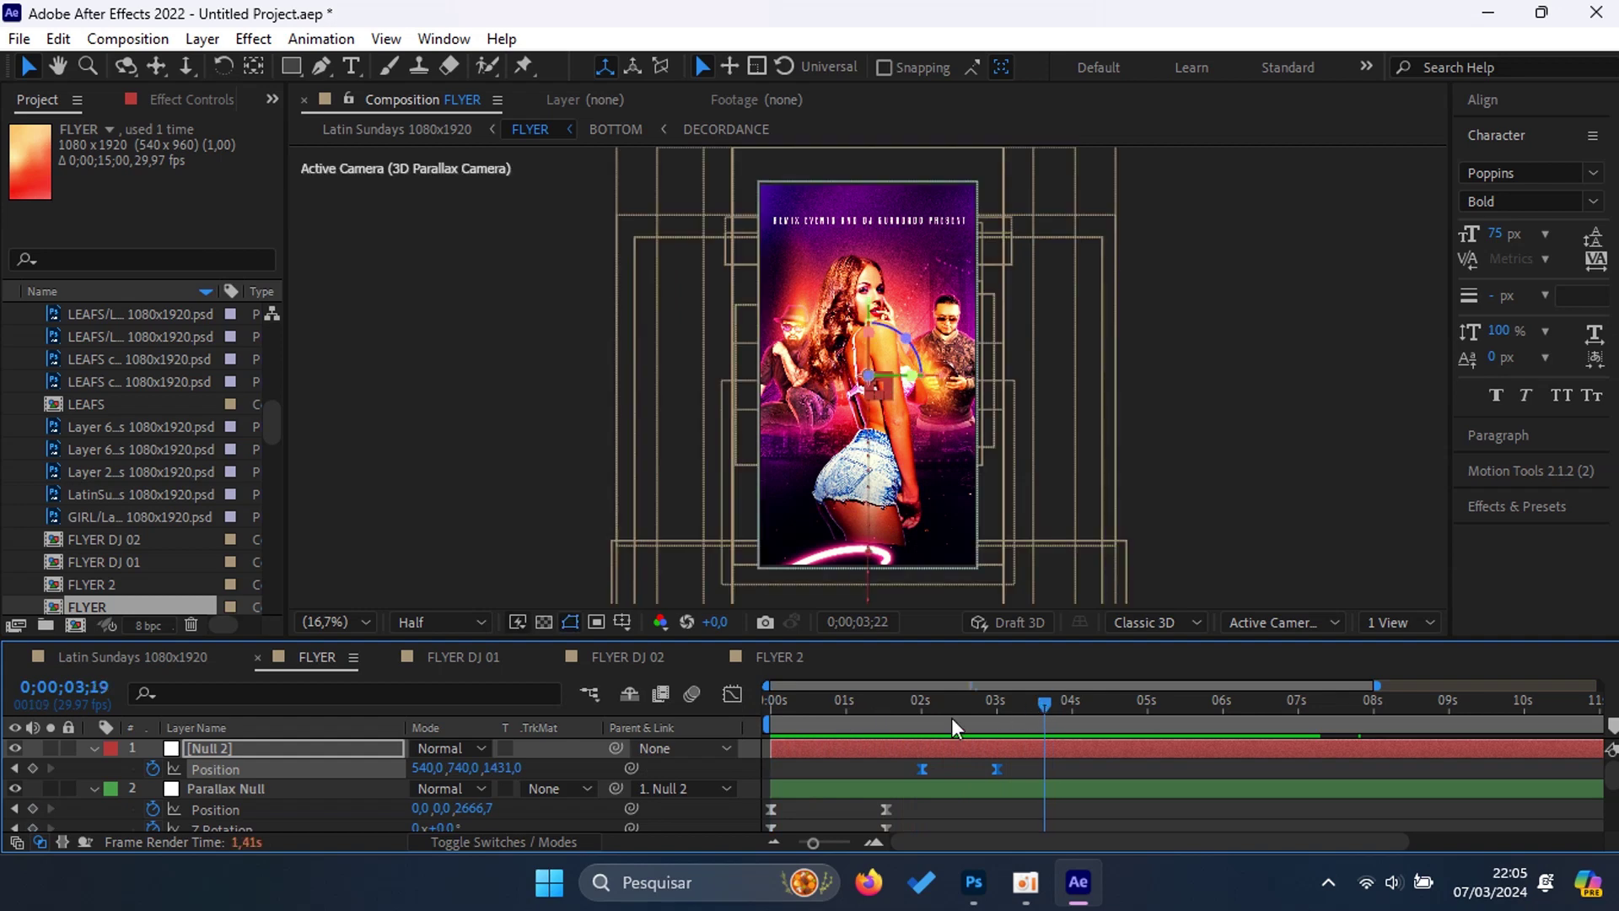
pyautogui.click(856, 712)
pyautogui.press('Home')
pyautogui.press('space')
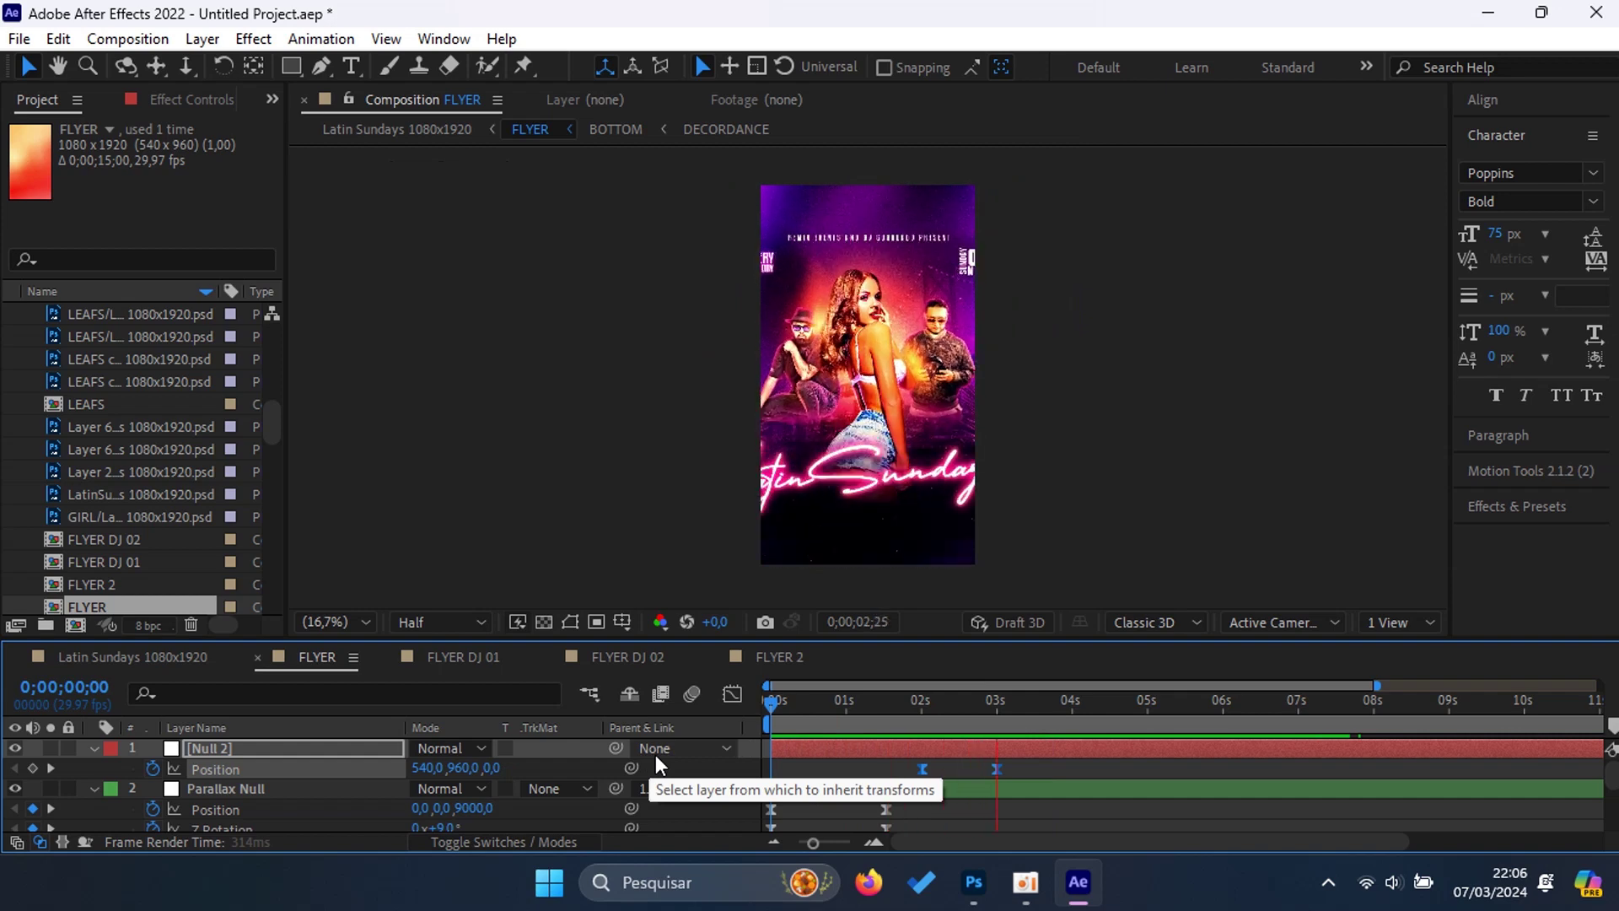
pyautogui.click(997, 701)
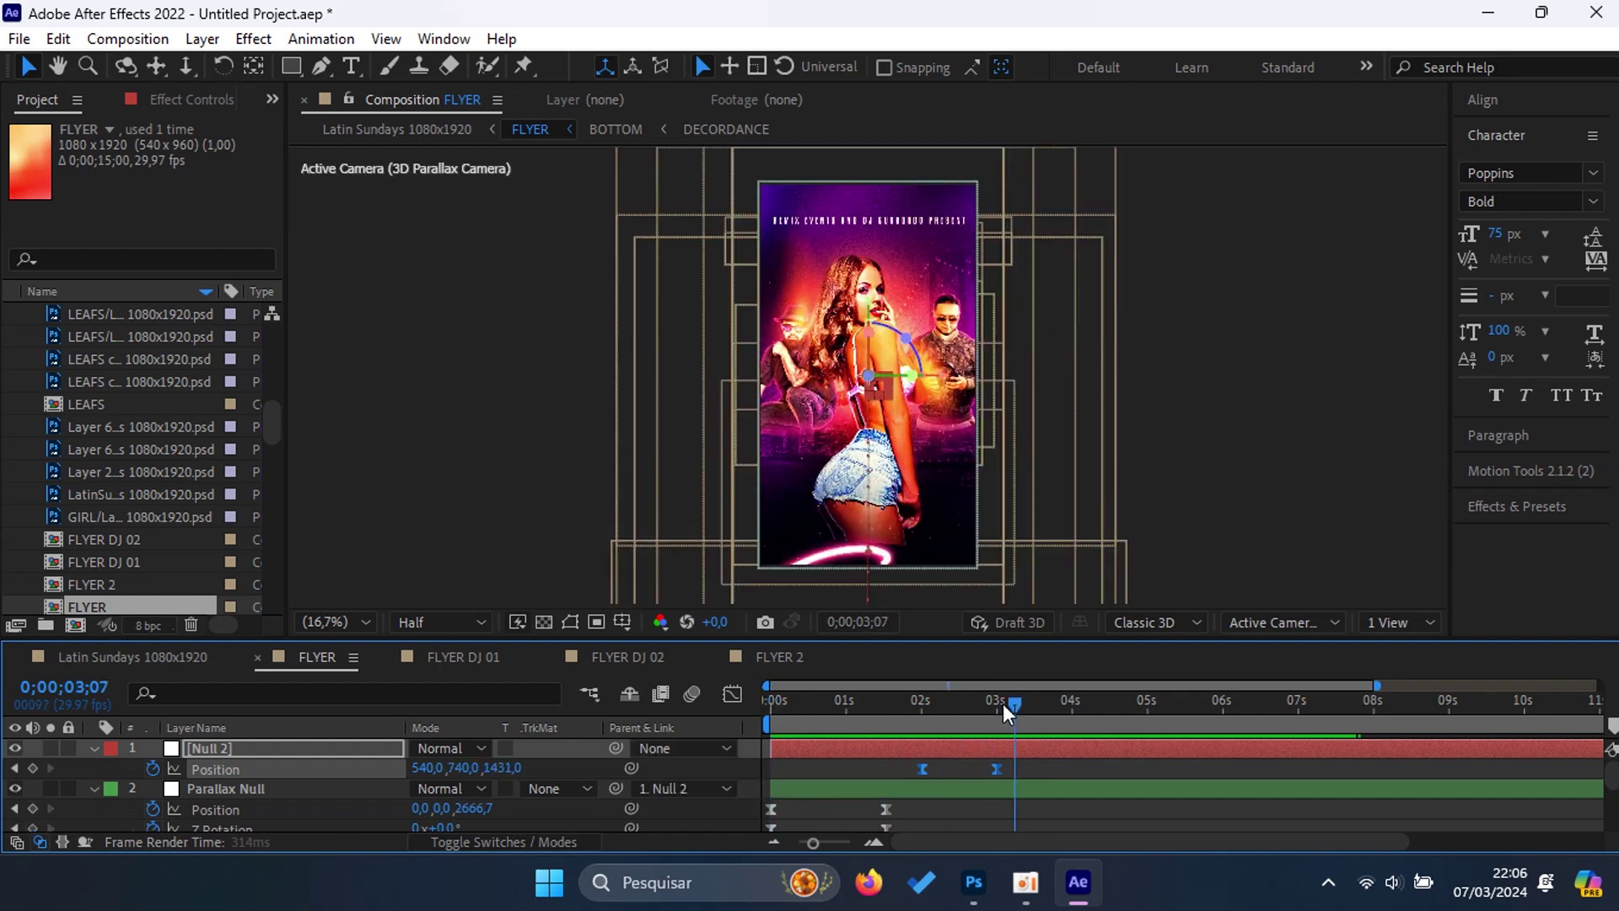
pyautogui.click(1020, 774)
# Step: In Latin Sundays, push FLYER DJ 01, FLYER 2 and FLYER DJ 02 later, then preview
pyautogui.click(201, 664)
pyautogui.click(929, 791)
pyautogui.keyDown('shift'); pyautogui.click(1126, 751); pyautogui.keyUp('shift')
pyautogui.moveTo(941, 793); pyautogui.dragTo(975, 791)
pyautogui.moveTo(905, 709); pyautogui.dragTo(732, 724)
pyautogui.press('space')
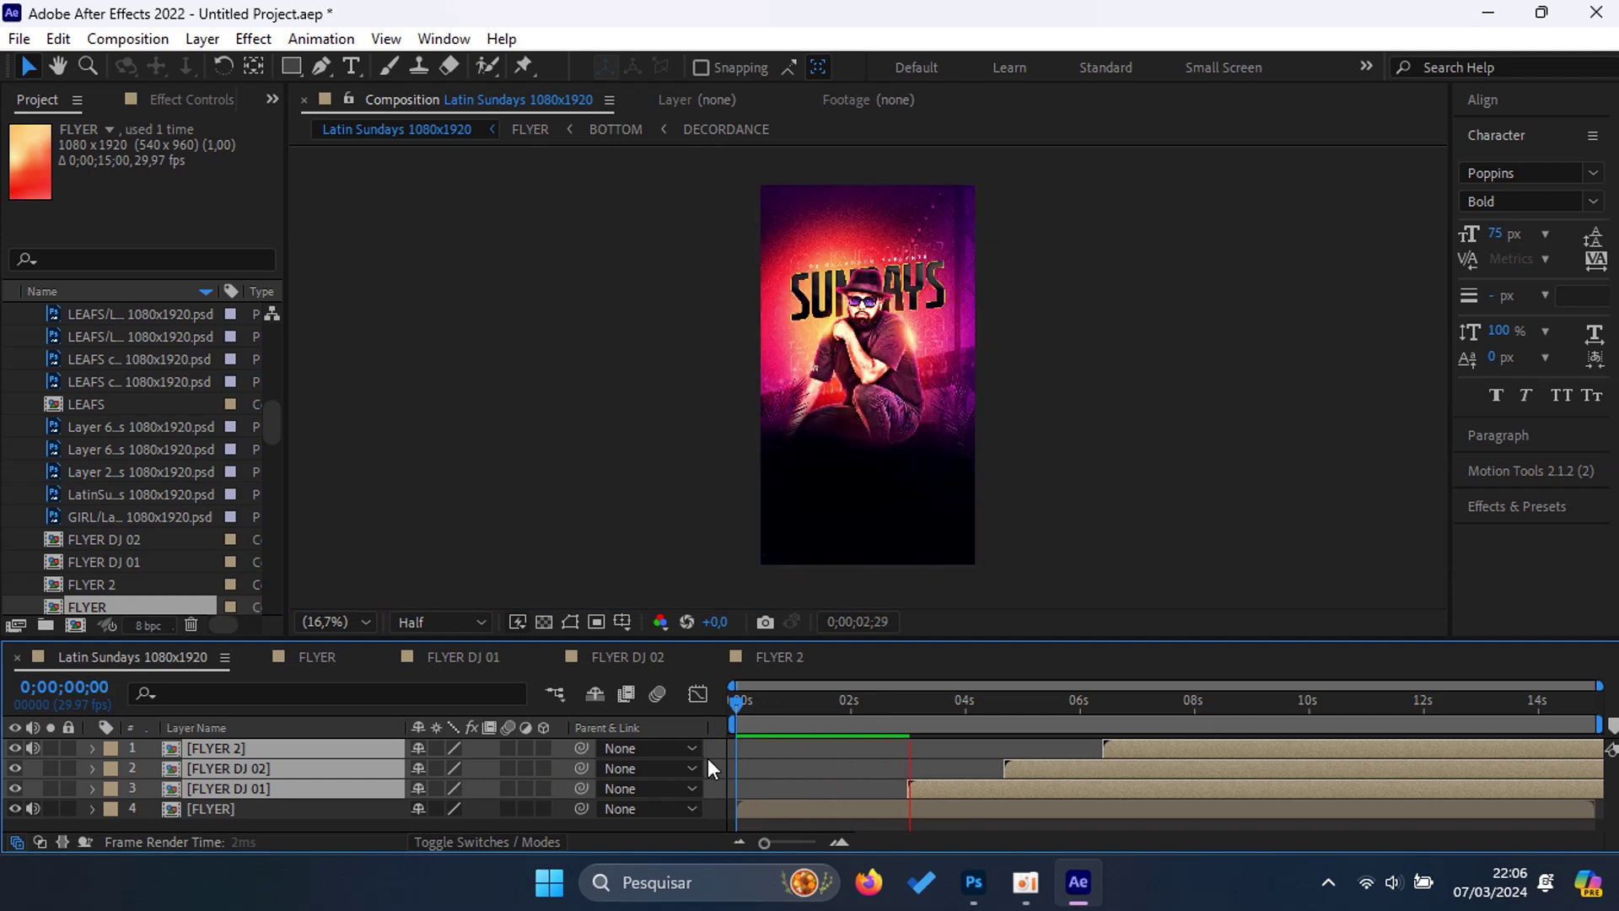
# Step: Reopen the FLYER precomp at about 1.5 seconds and enlarge the timeline panel
pyautogui.doubleClick(847, 808)
pyautogui.click(1259, 415)
pyautogui.moveTo(863, 731); pyautogui.dragTo(885, 730)
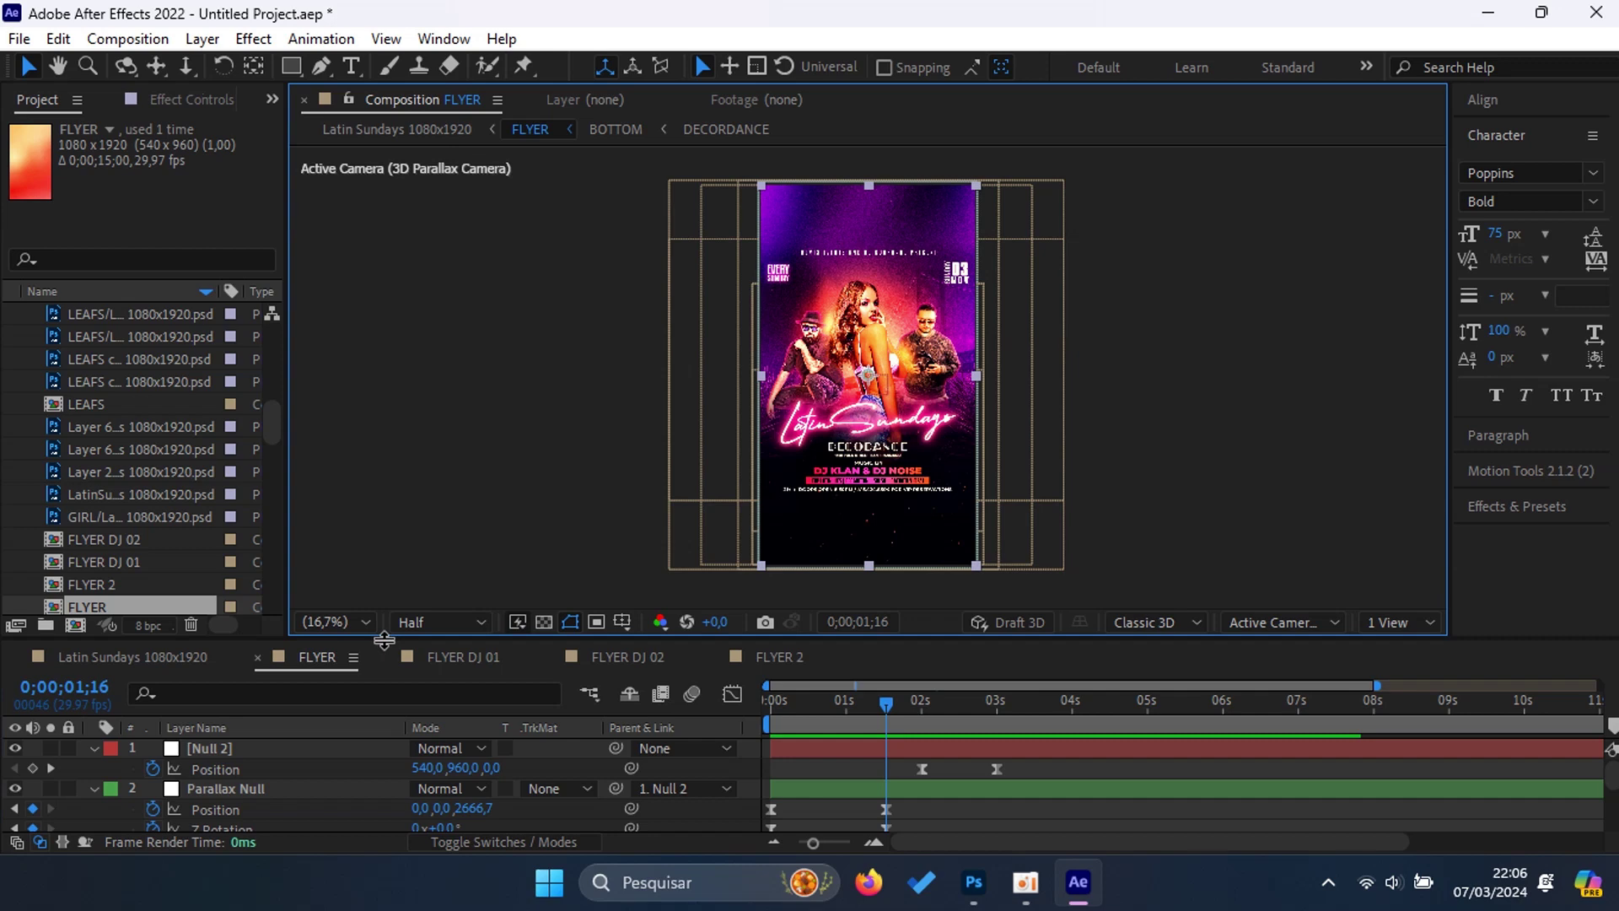
pyautogui.moveTo(377, 636); pyautogui.dragTo(382, 563)
pyautogui.scroll(-3, 229, 781)
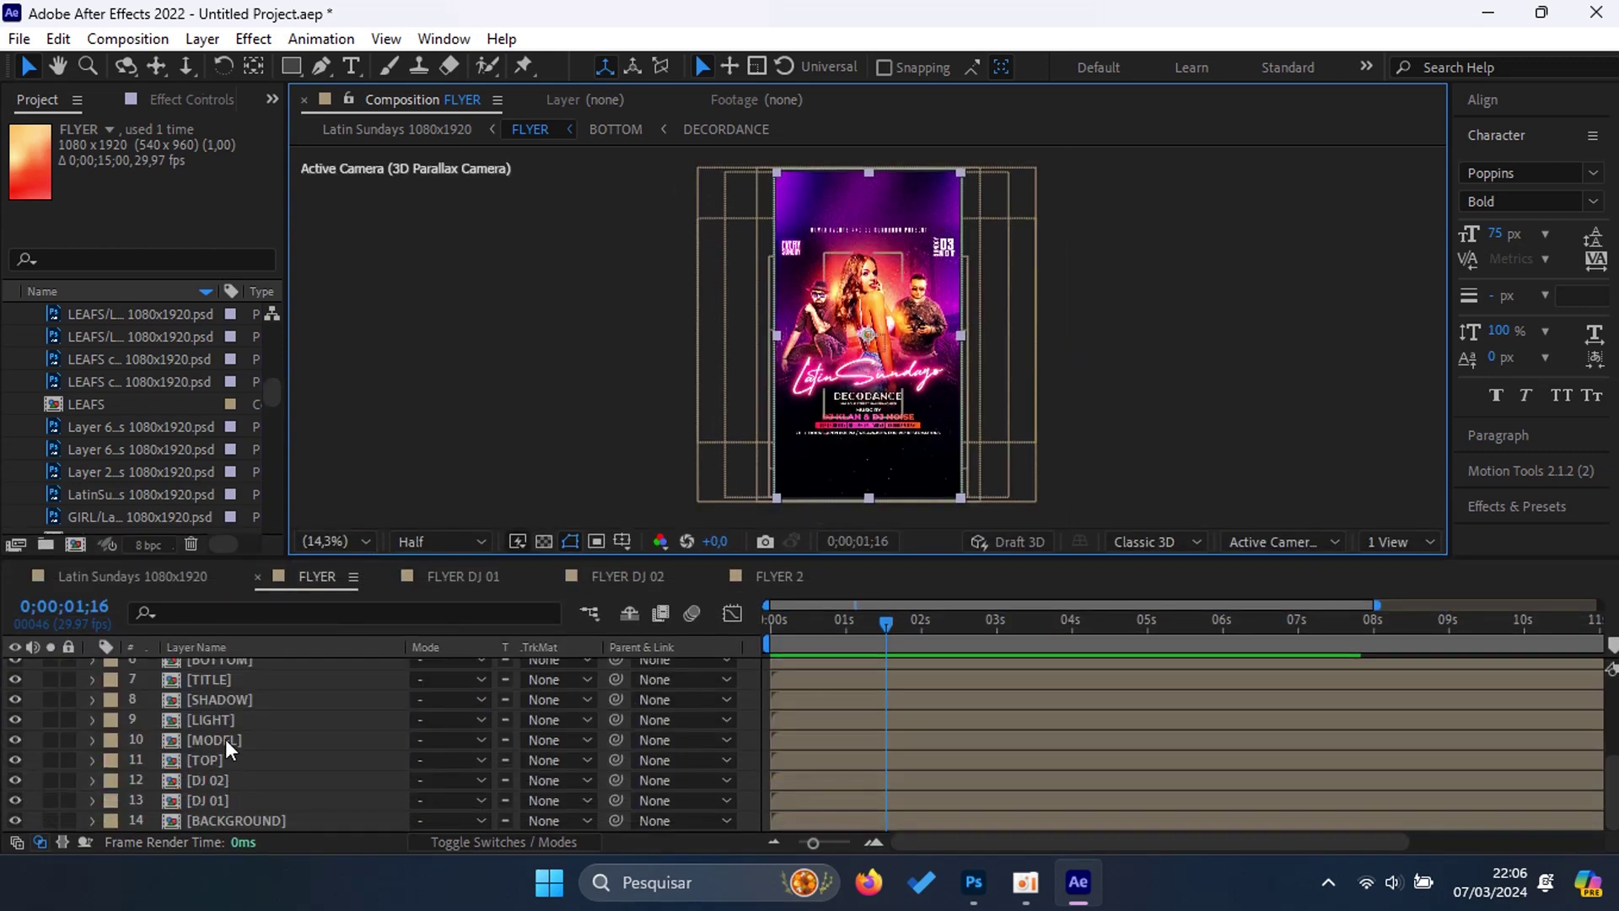
# Step: In the TITLE precomp, give the LatinSundays layer's Opacity a wiggle(30,100) expression
pyautogui.doubleClick(221, 681)
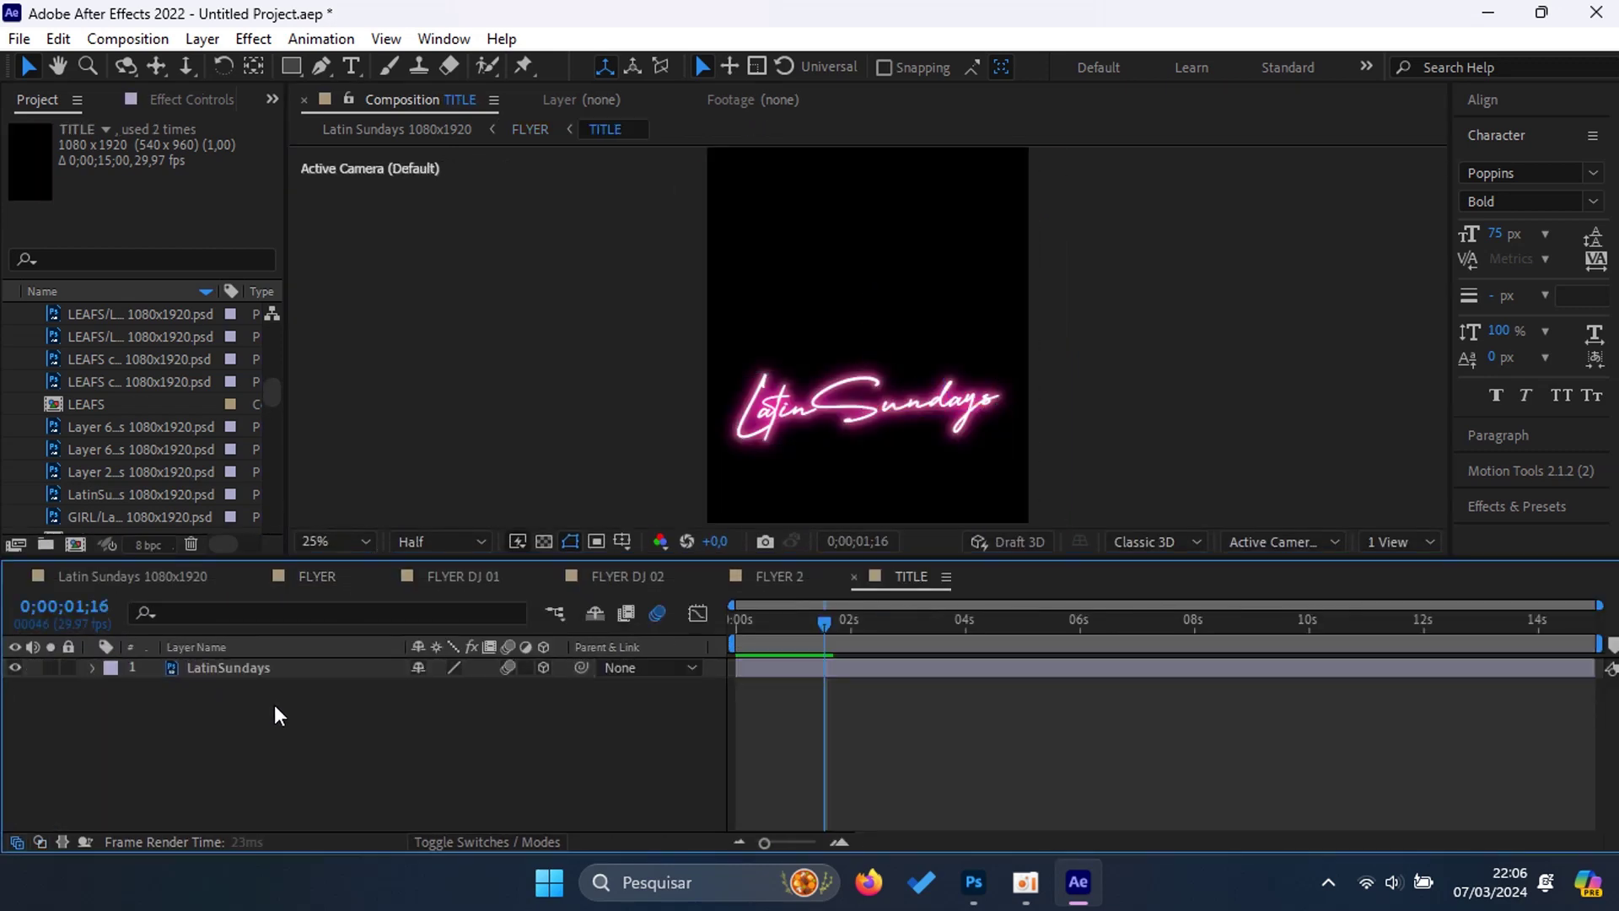
pyautogui.click(92, 668)
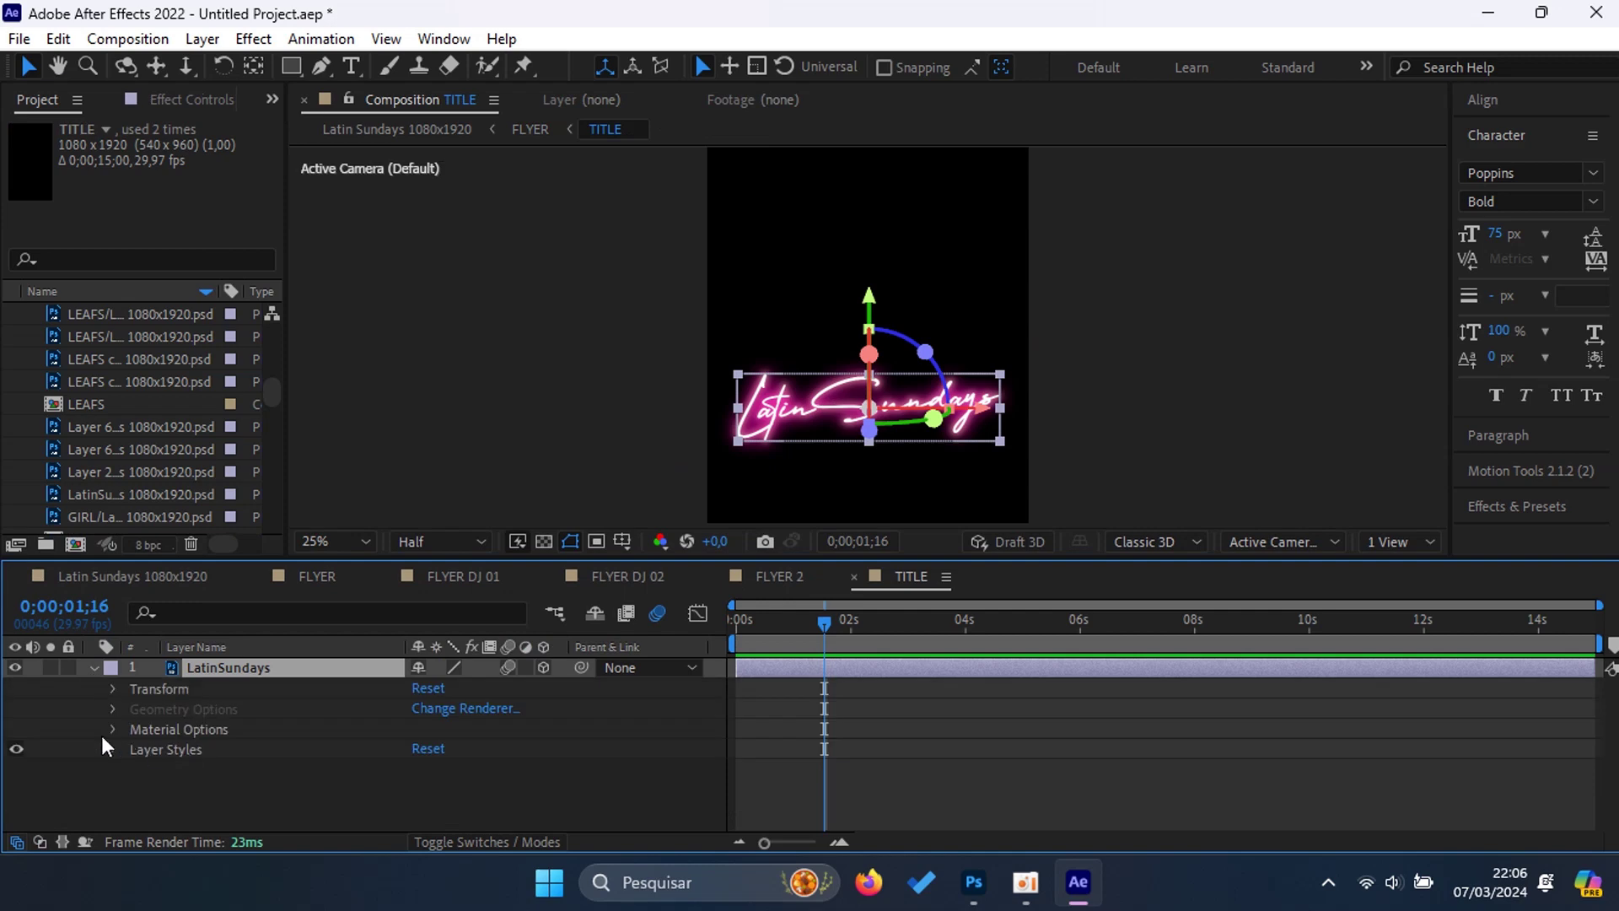
pyautogui.click(112, 689)
pyautogui.scroll(-2, 190, 792)
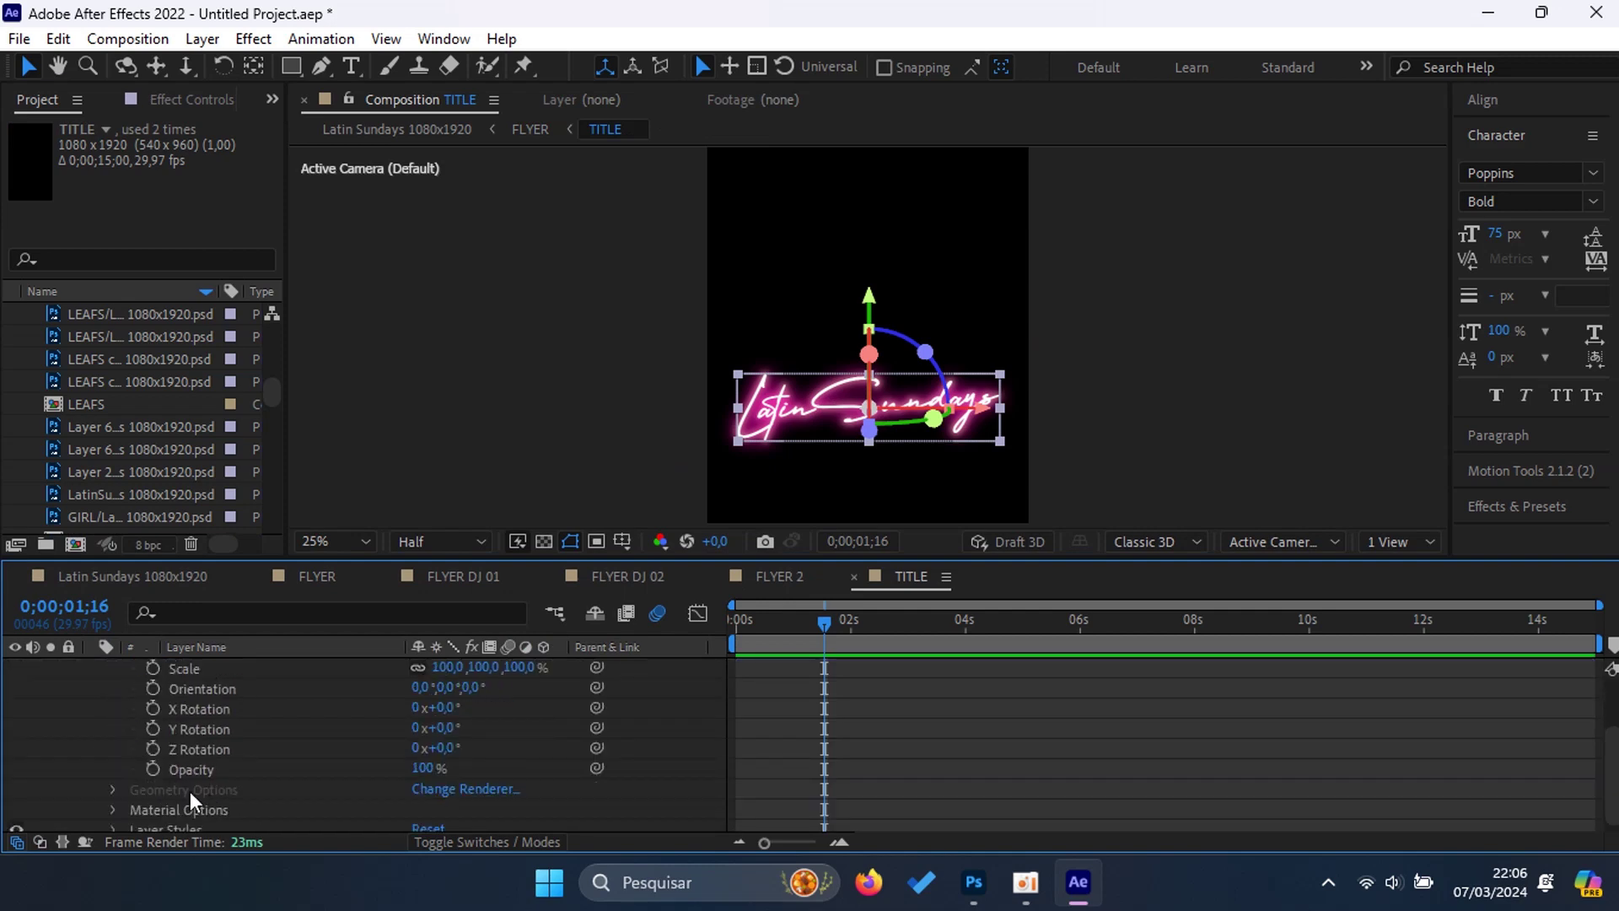
pyautogui.keyDown('alt'); pyautogui.click(154, 769); pyautogui.keyUp('alt')
pyautogui.write('wiggle(30,100')
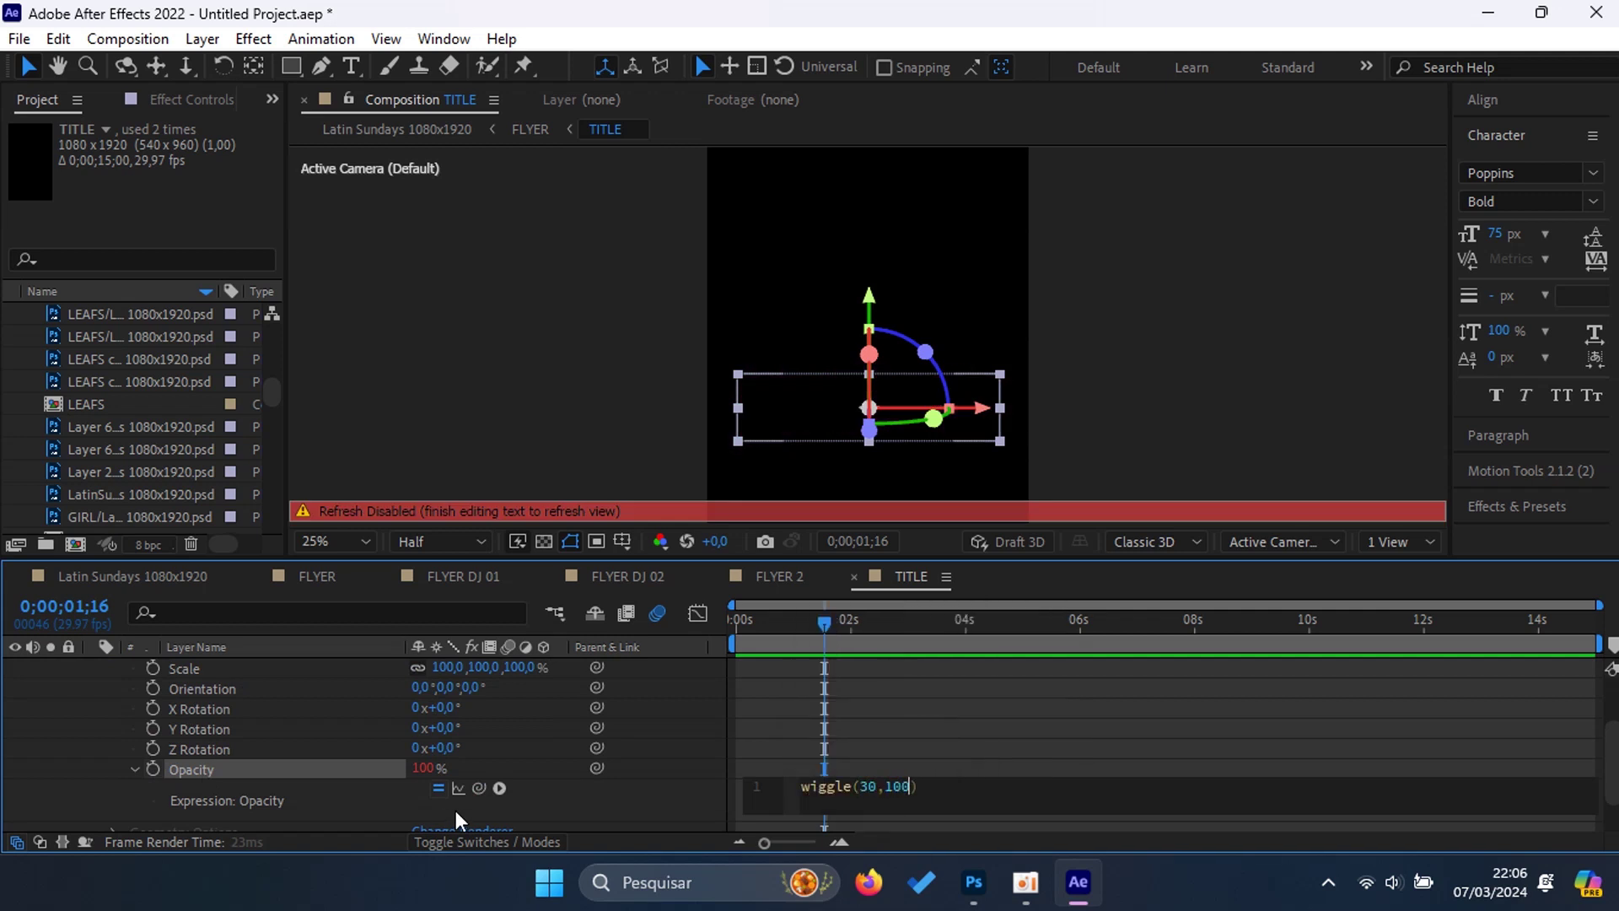
pyautogui.click(455, 811)
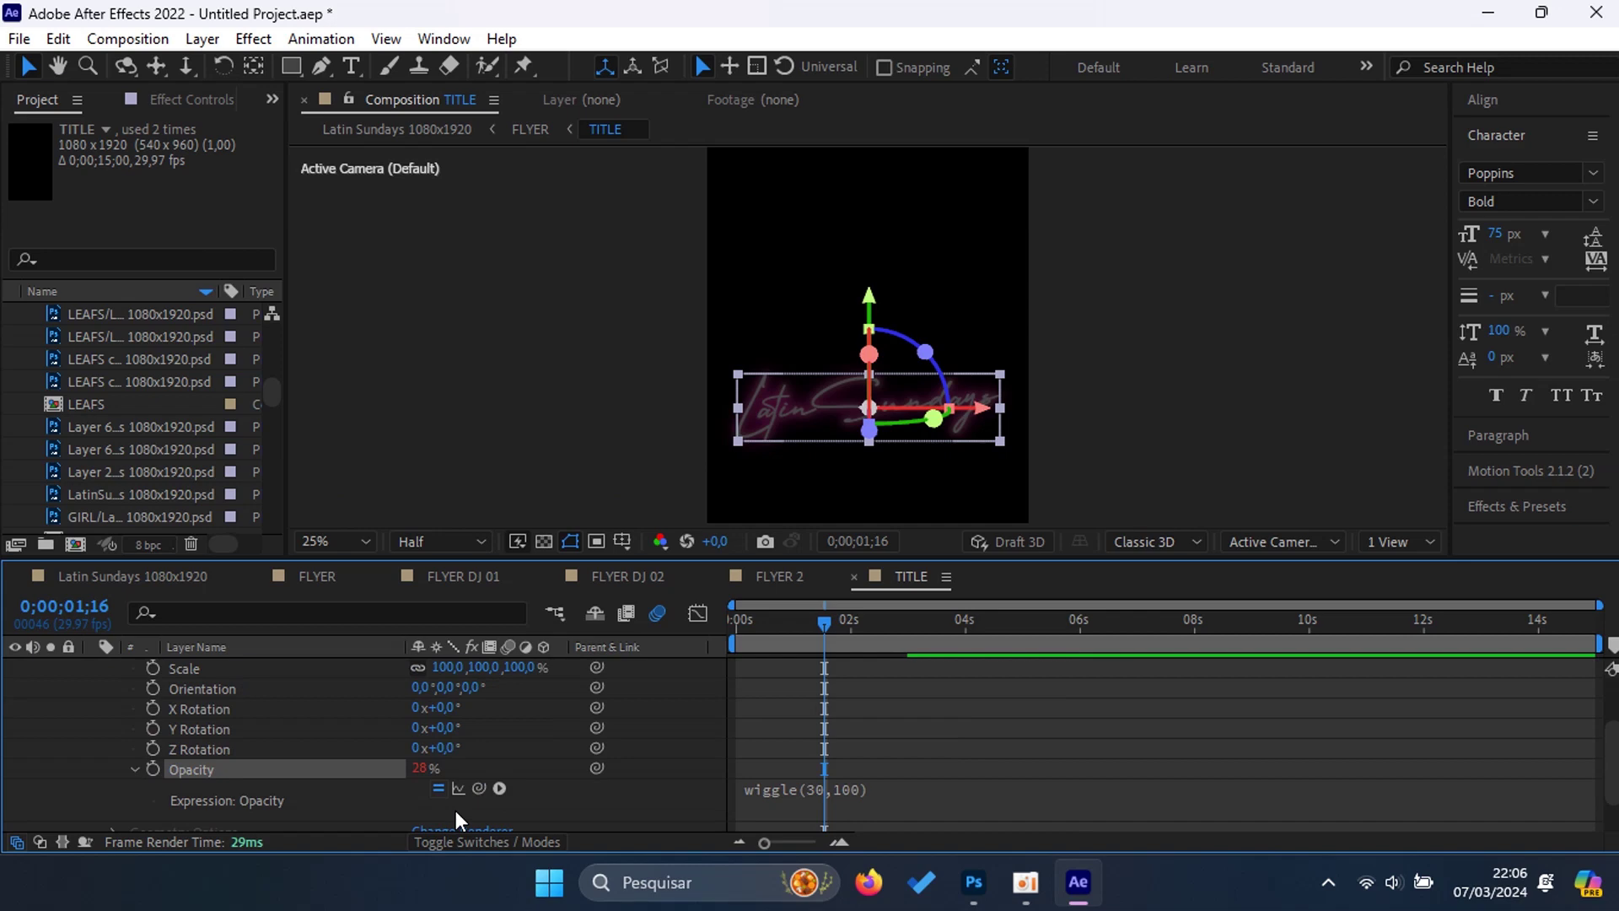
# Step: Dismiss the Save As dialog and collapse the LatinSundays layer's properties
pyautogui.hotkey('ctrl', 's')
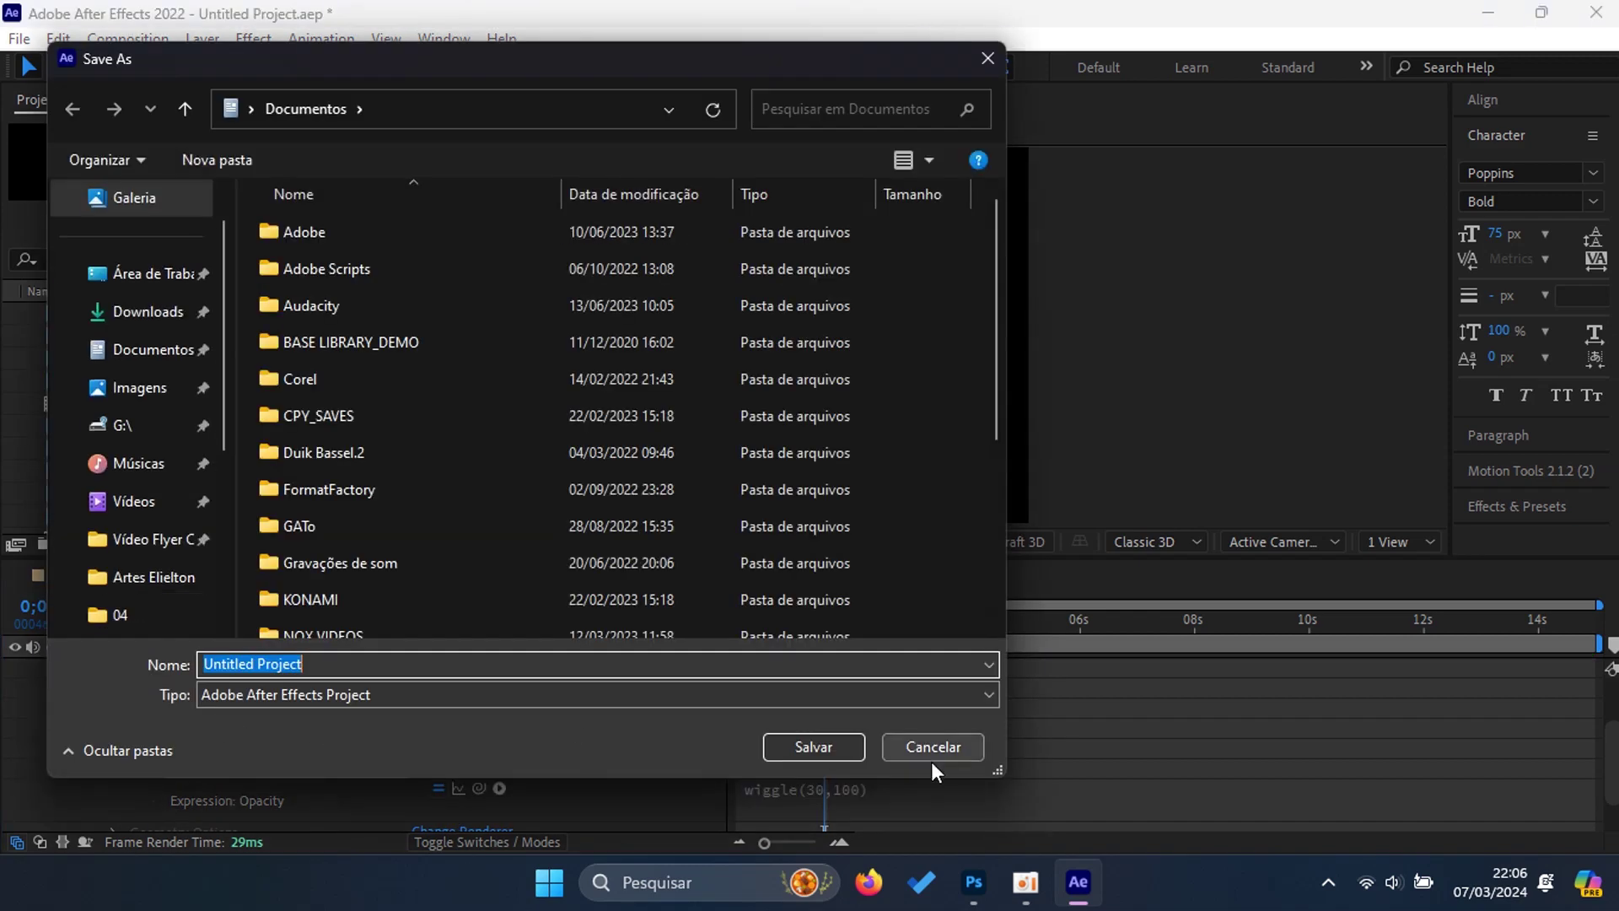
pyautogui.click(933, 846)
pyautogui.scroll(2, 74, 760)
pyautogui.click(106, 667)
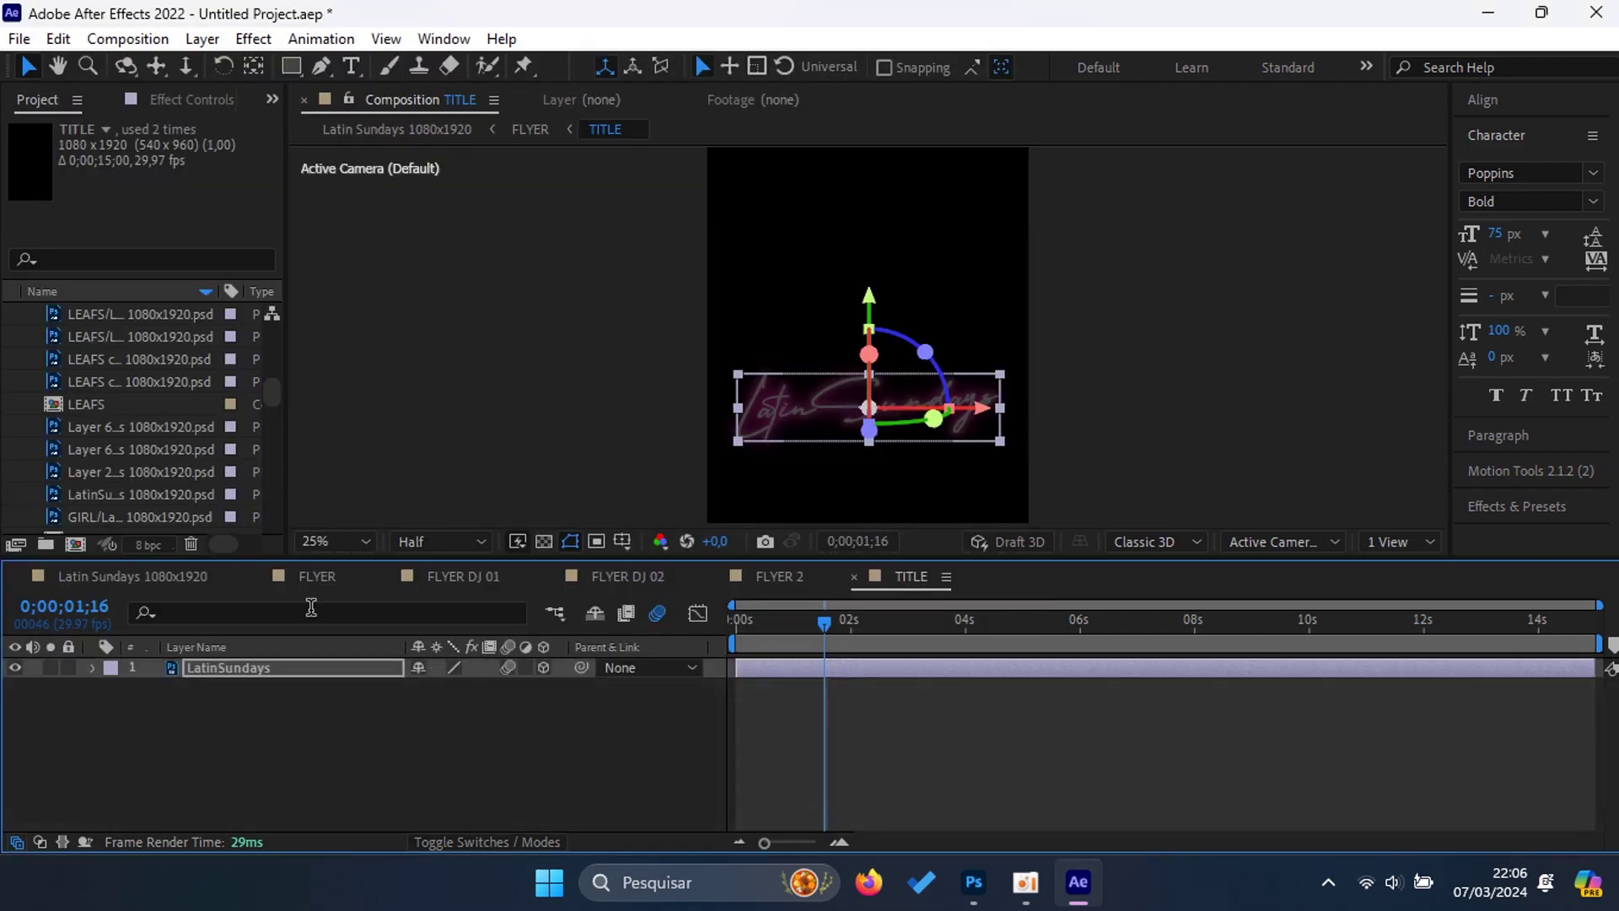
# Step: Close the TITLE, FLYER 2, FLYER DJ and FLYER tabs, leaving only Latin Sundays
pyautogui.click(259, 579)
pyautogui.click(258, 578)
pyautogui.click(259, 579)
pyautogui.click(257, 578)
pyautogui.click(257, 578)
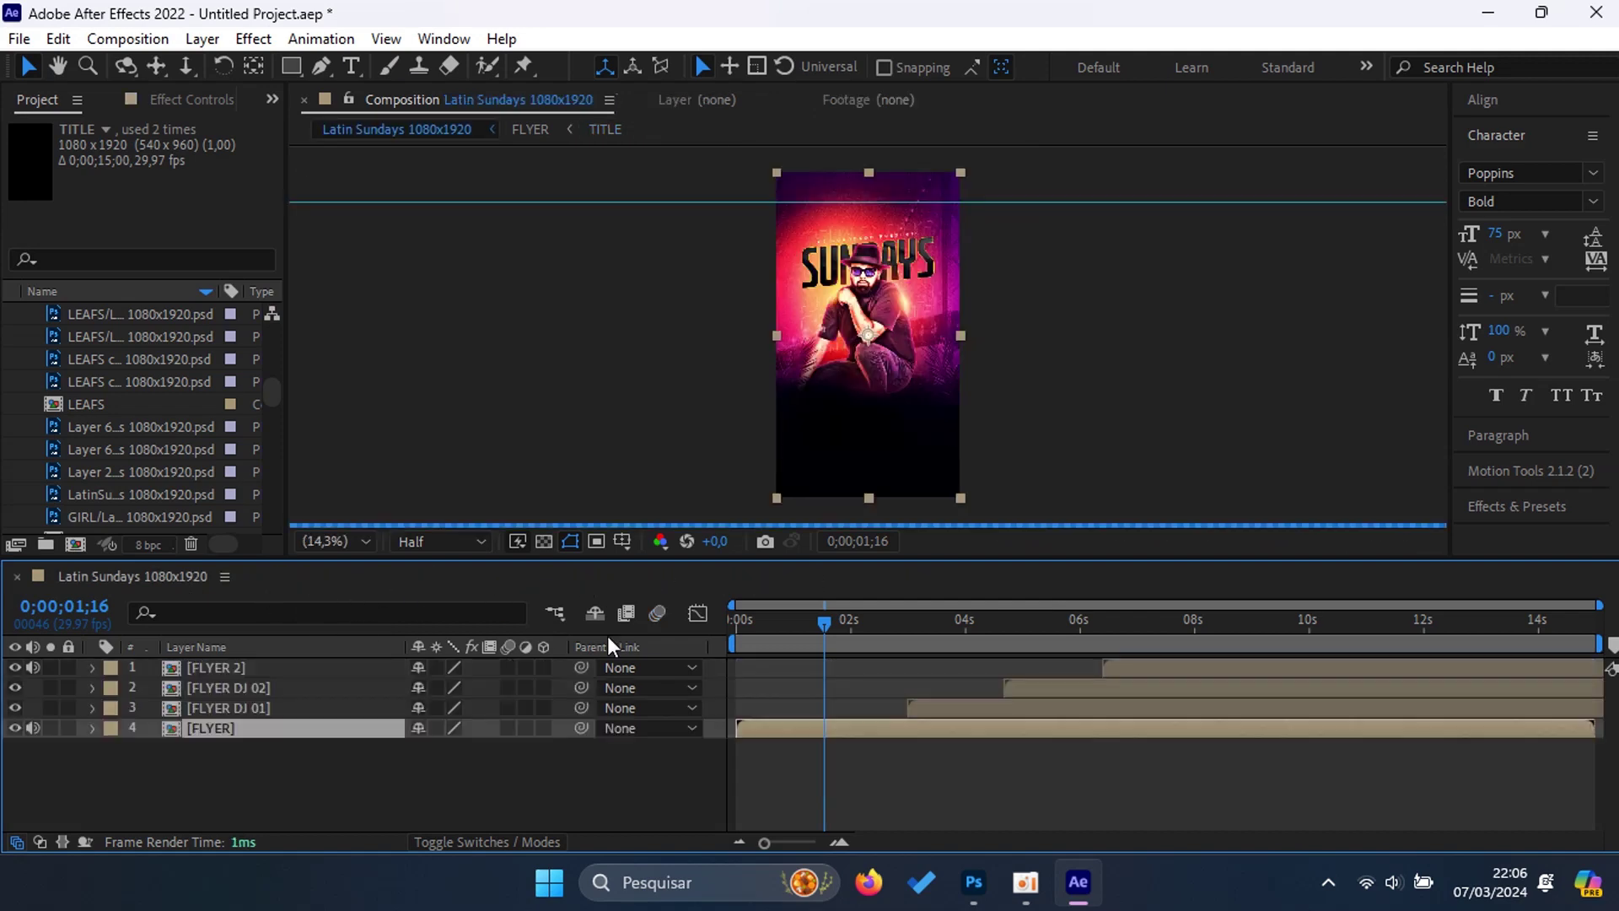
pyautogui.press('space')
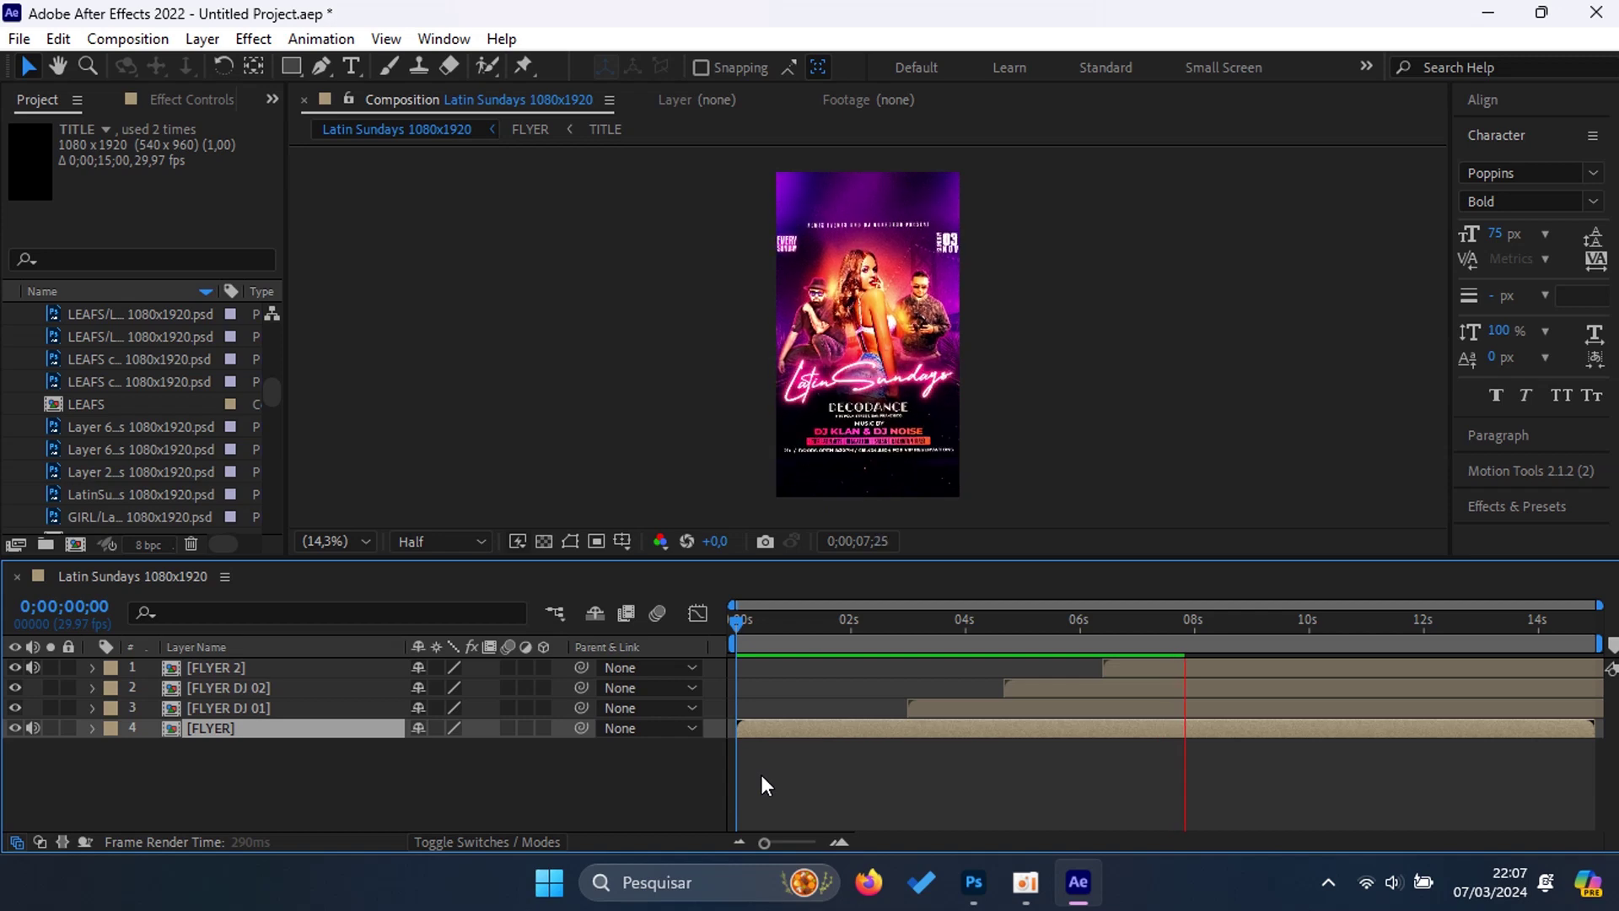
pyautogui.click(761, 784)
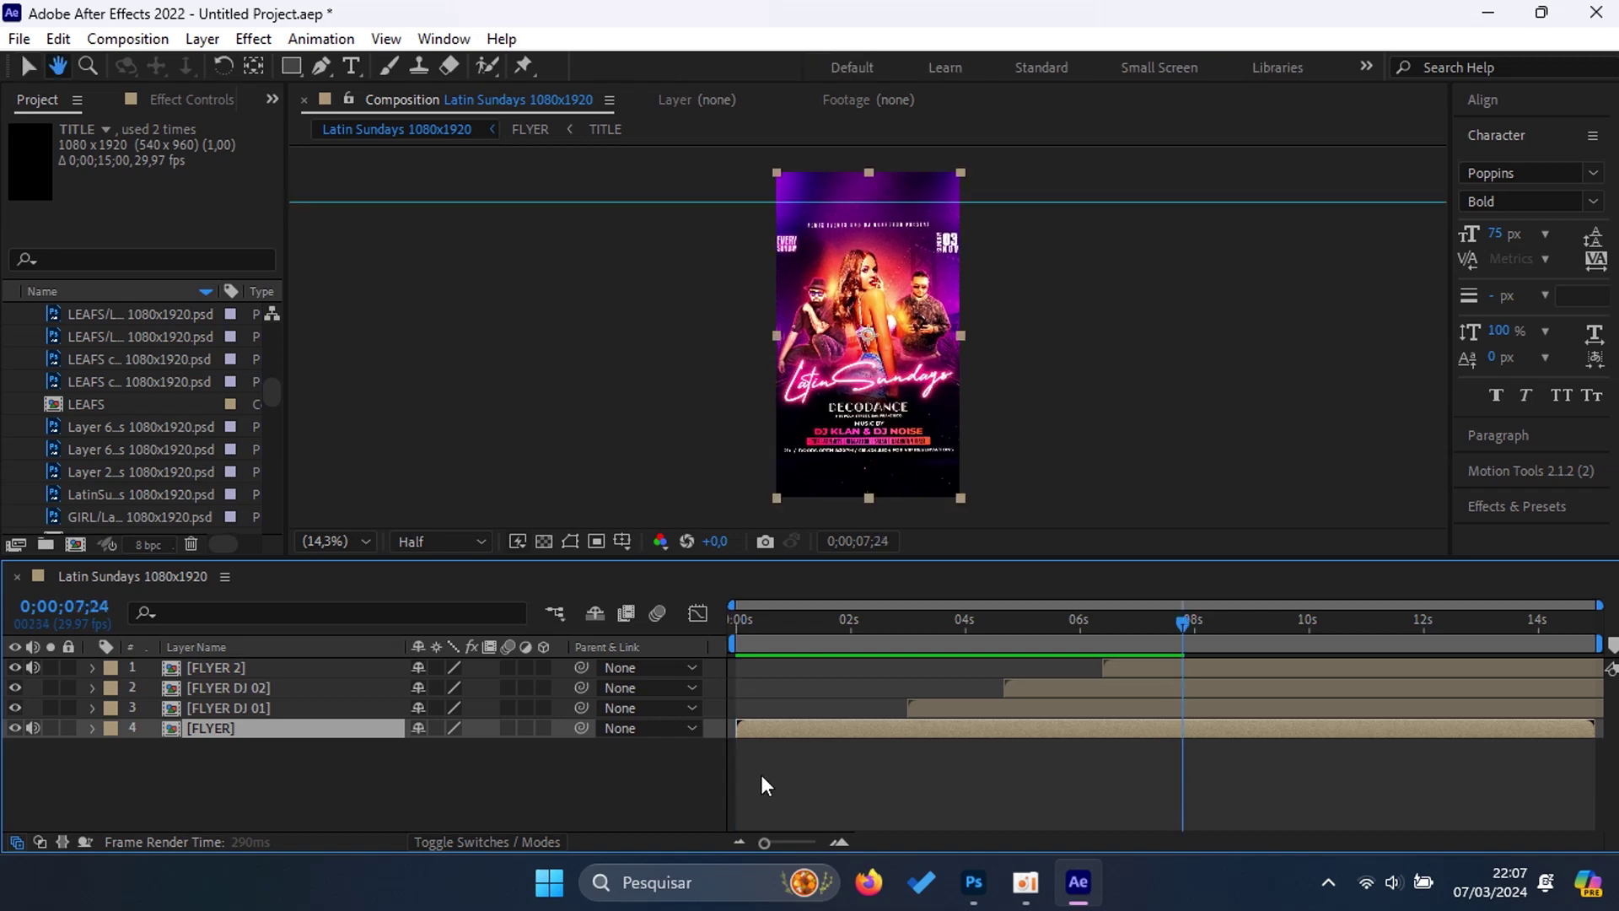
pyautogui.doubleClick(935, 708)
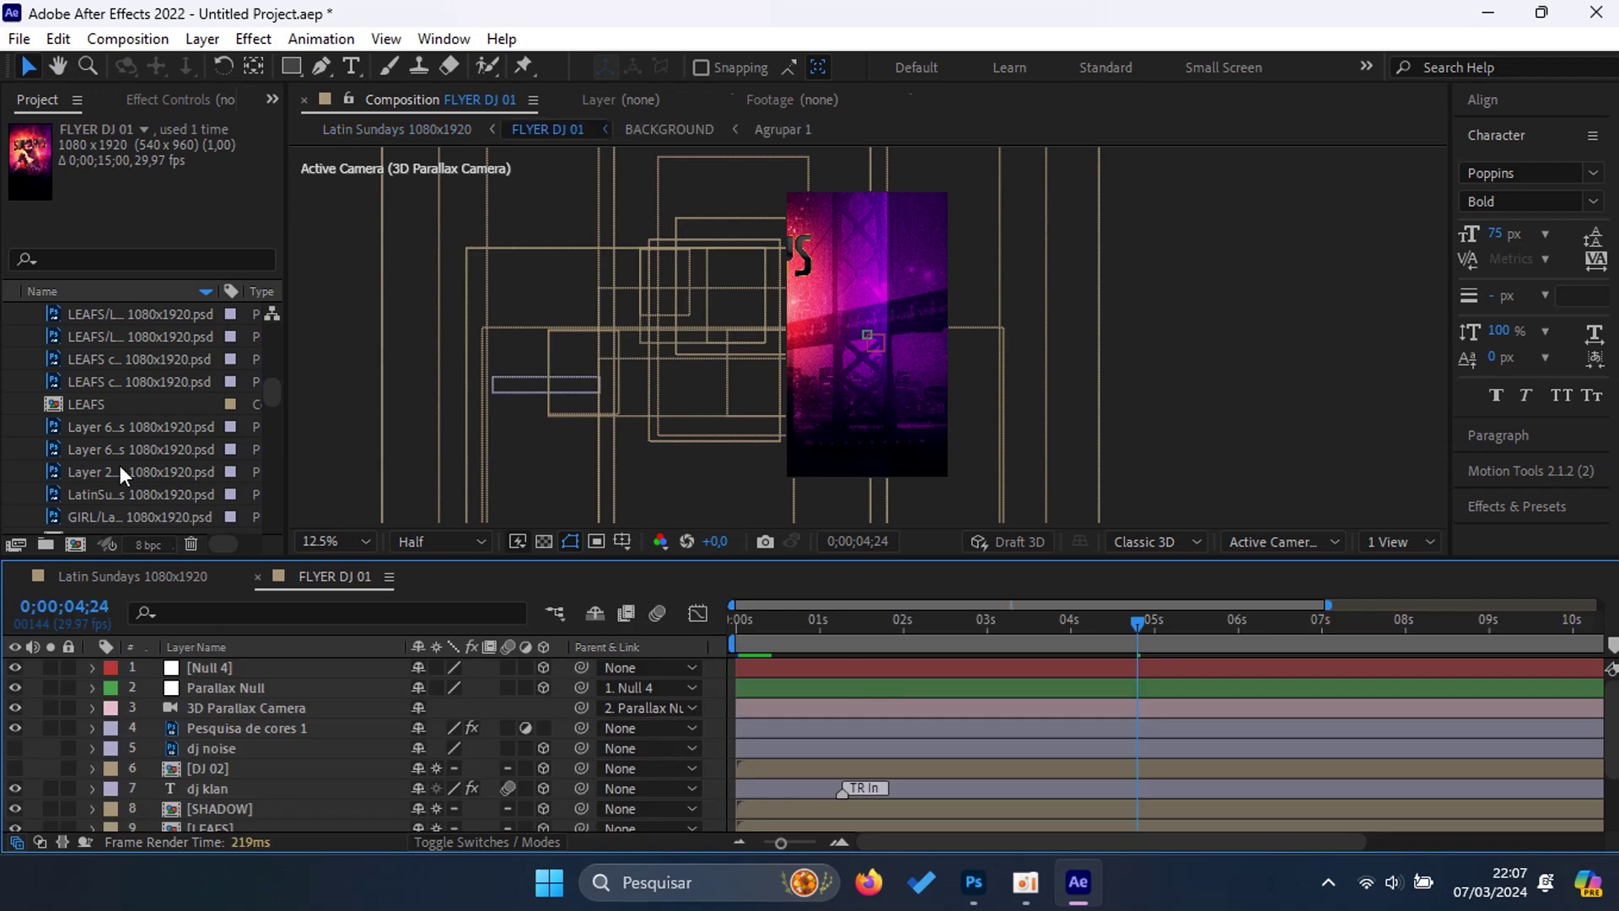
# Step: Add particulas-7957.mp4 as layer 5 in FLYER DJ 01, rotated 90° and scaled to 102%
pyautogui.scroll(5, 91, 361)
pyautogui.scroll(3, 84, 371)
pyautogui.click(13, 371)
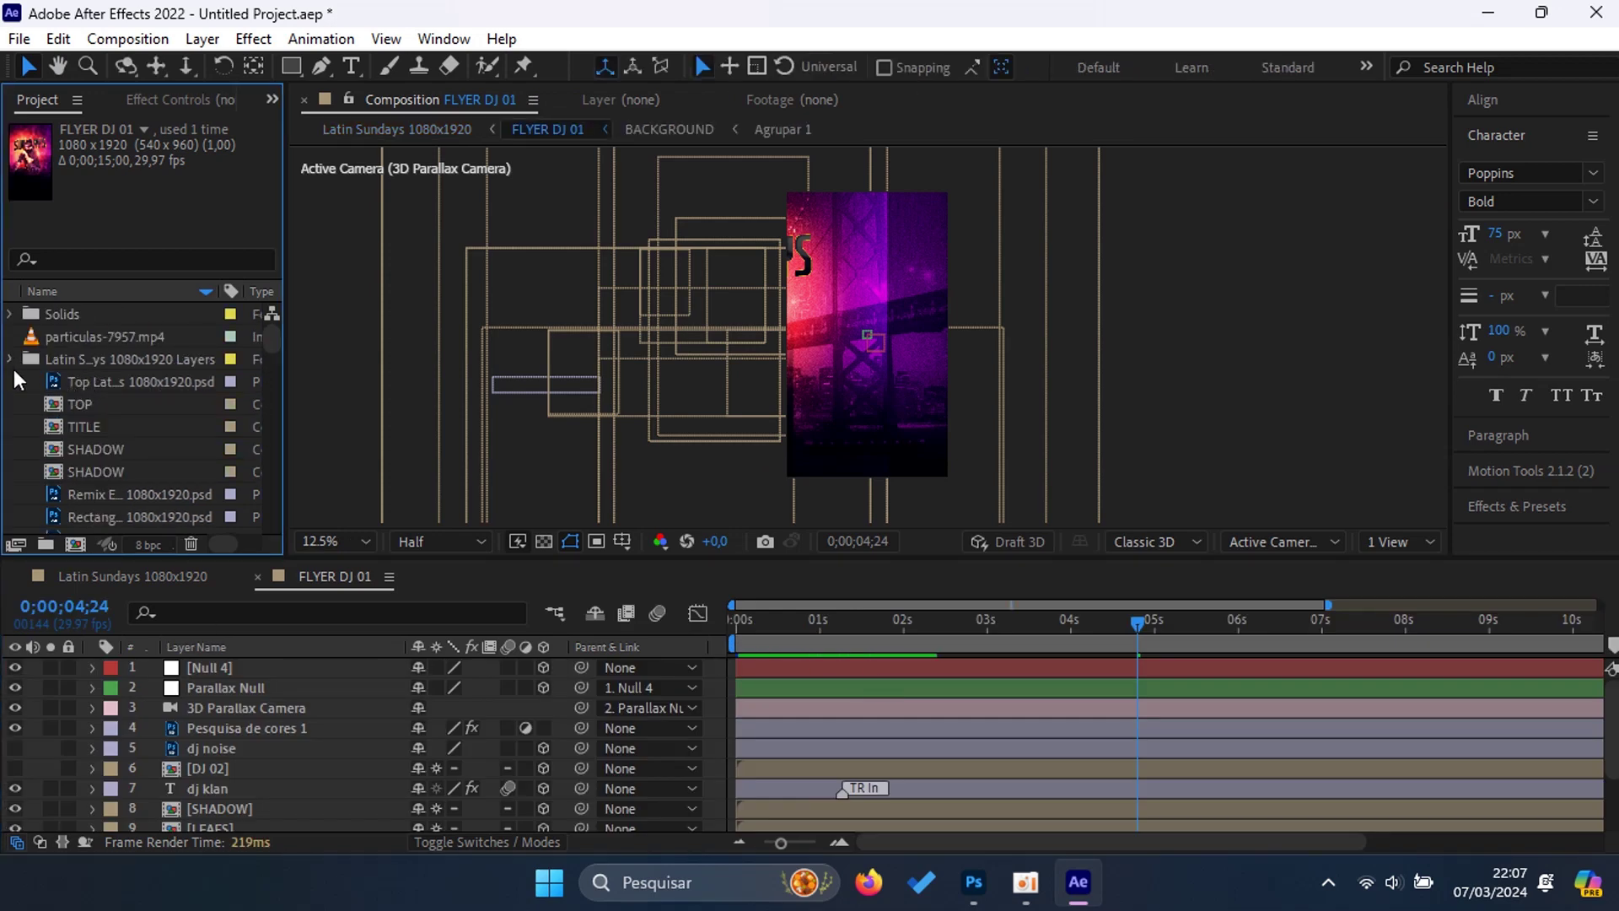
pyautogui.click(11, 360)
pyautogui.moveTo(98, 337); pyautogui.dragTo(341, 661)
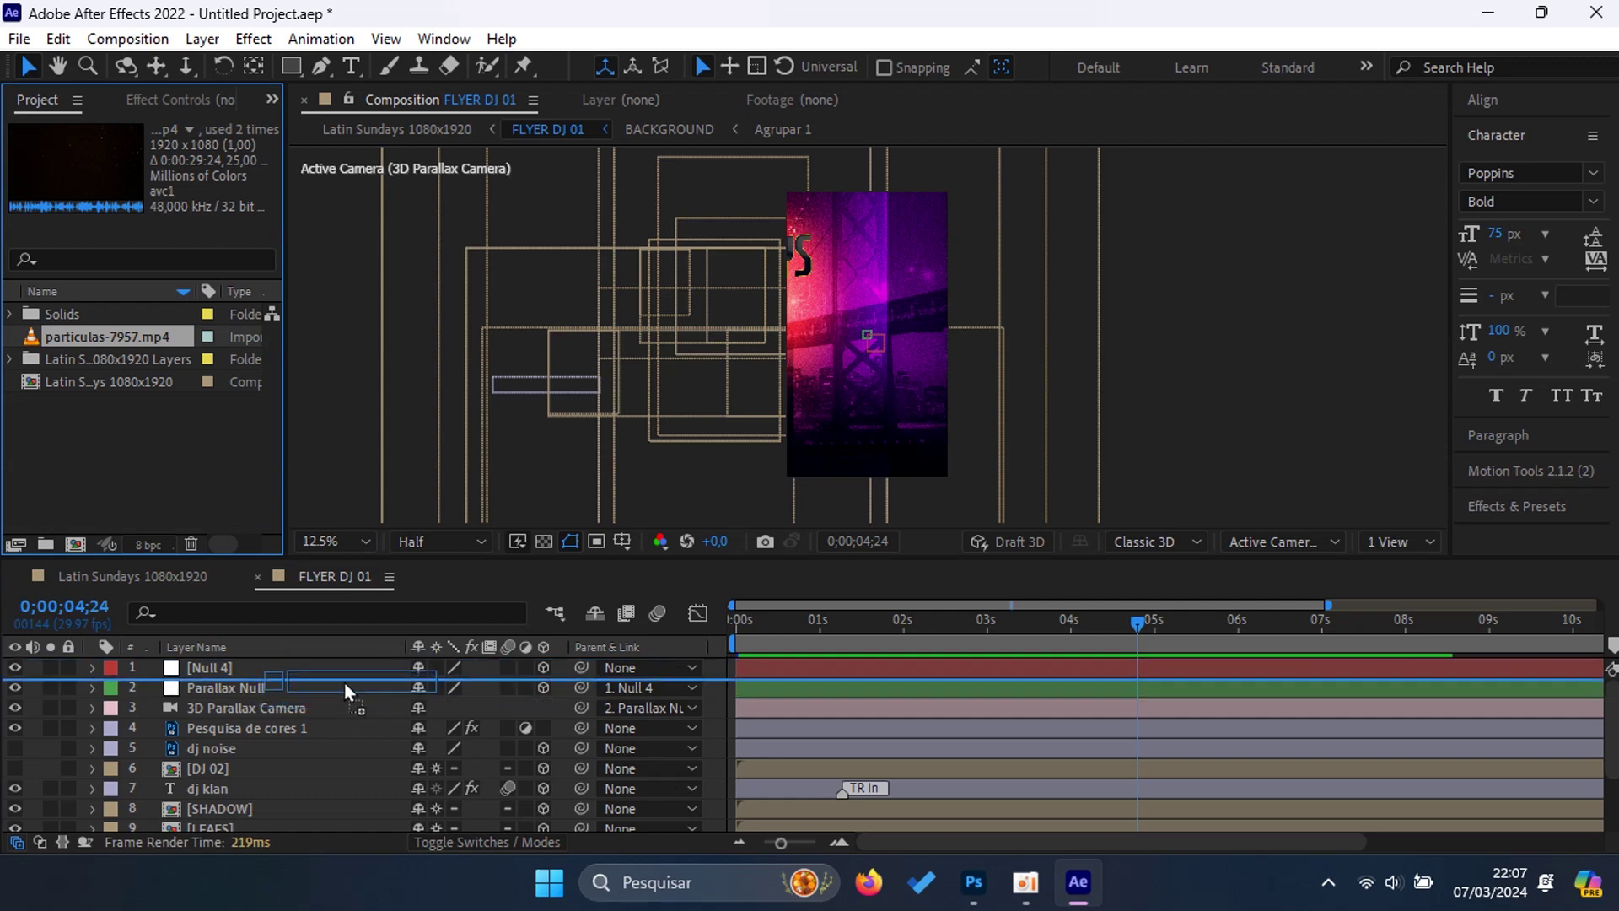
pyautogui.moveTo(342, 704); pyautogui.dragTo(352, 738)
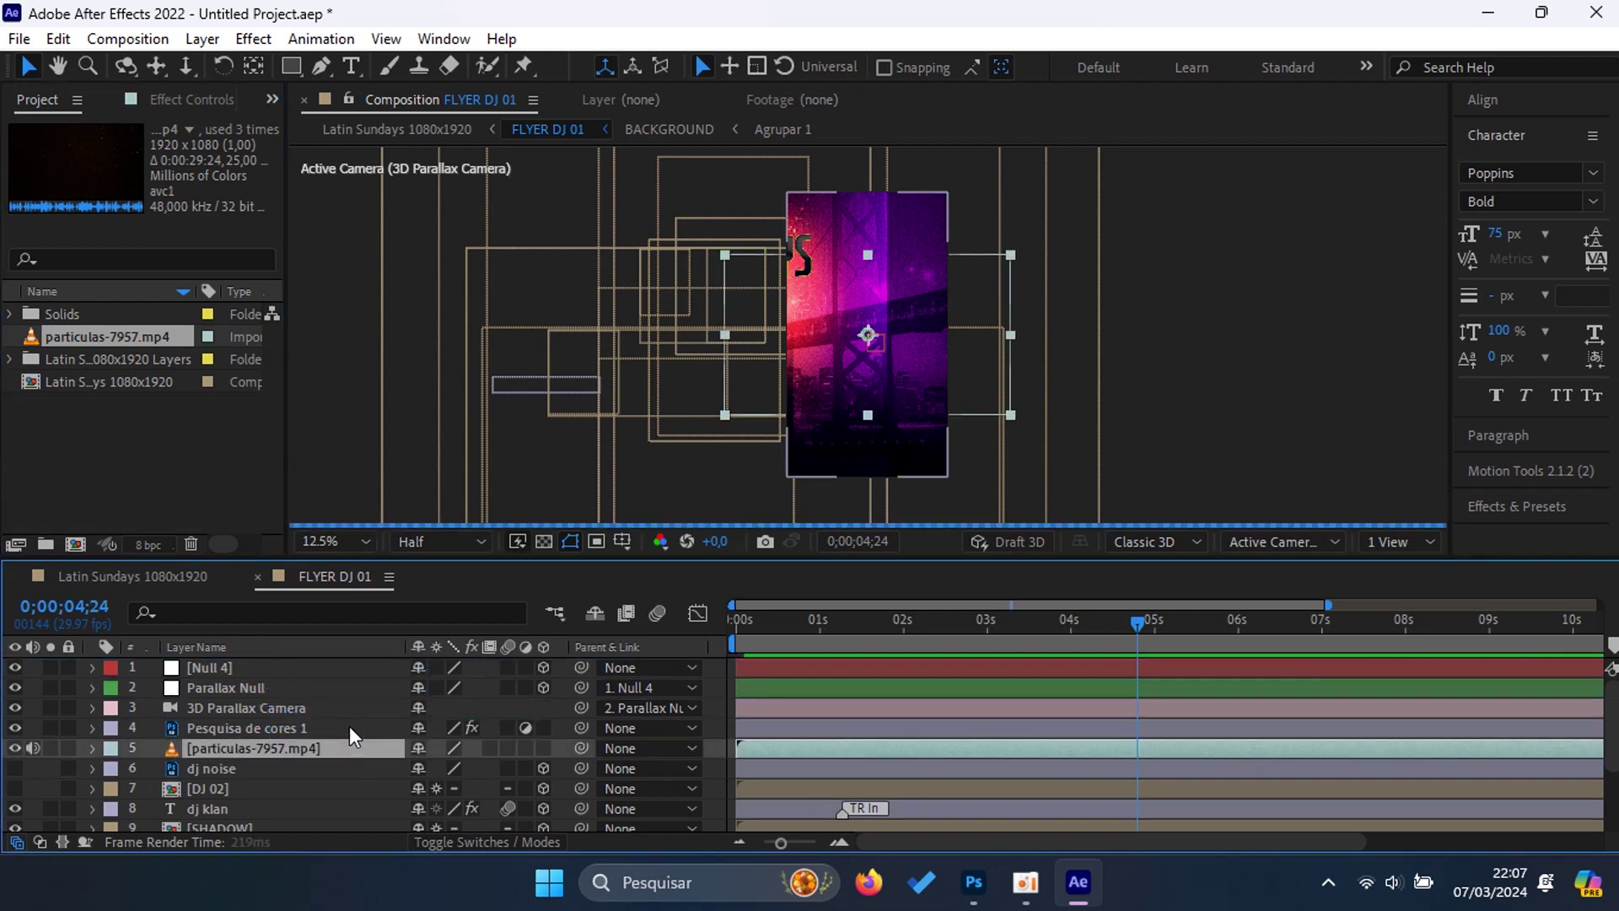
pyautogui.press('r')
pyautogui.write('90')
pyautogui.press('Return')
pyautogui.press('s')
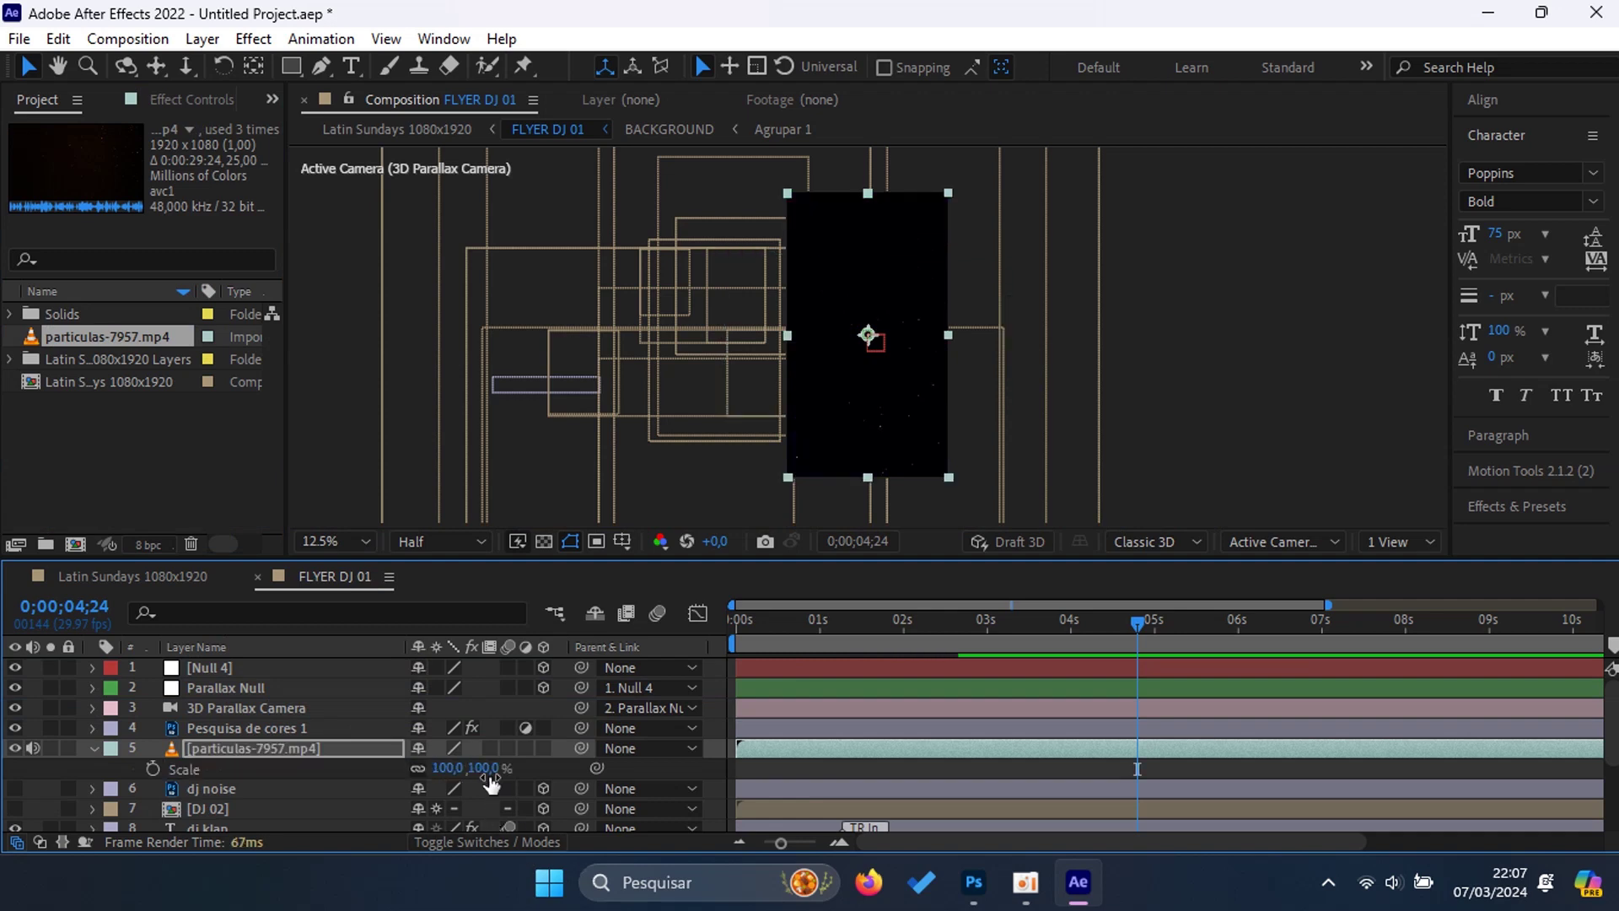
pyautogui.press('Return')
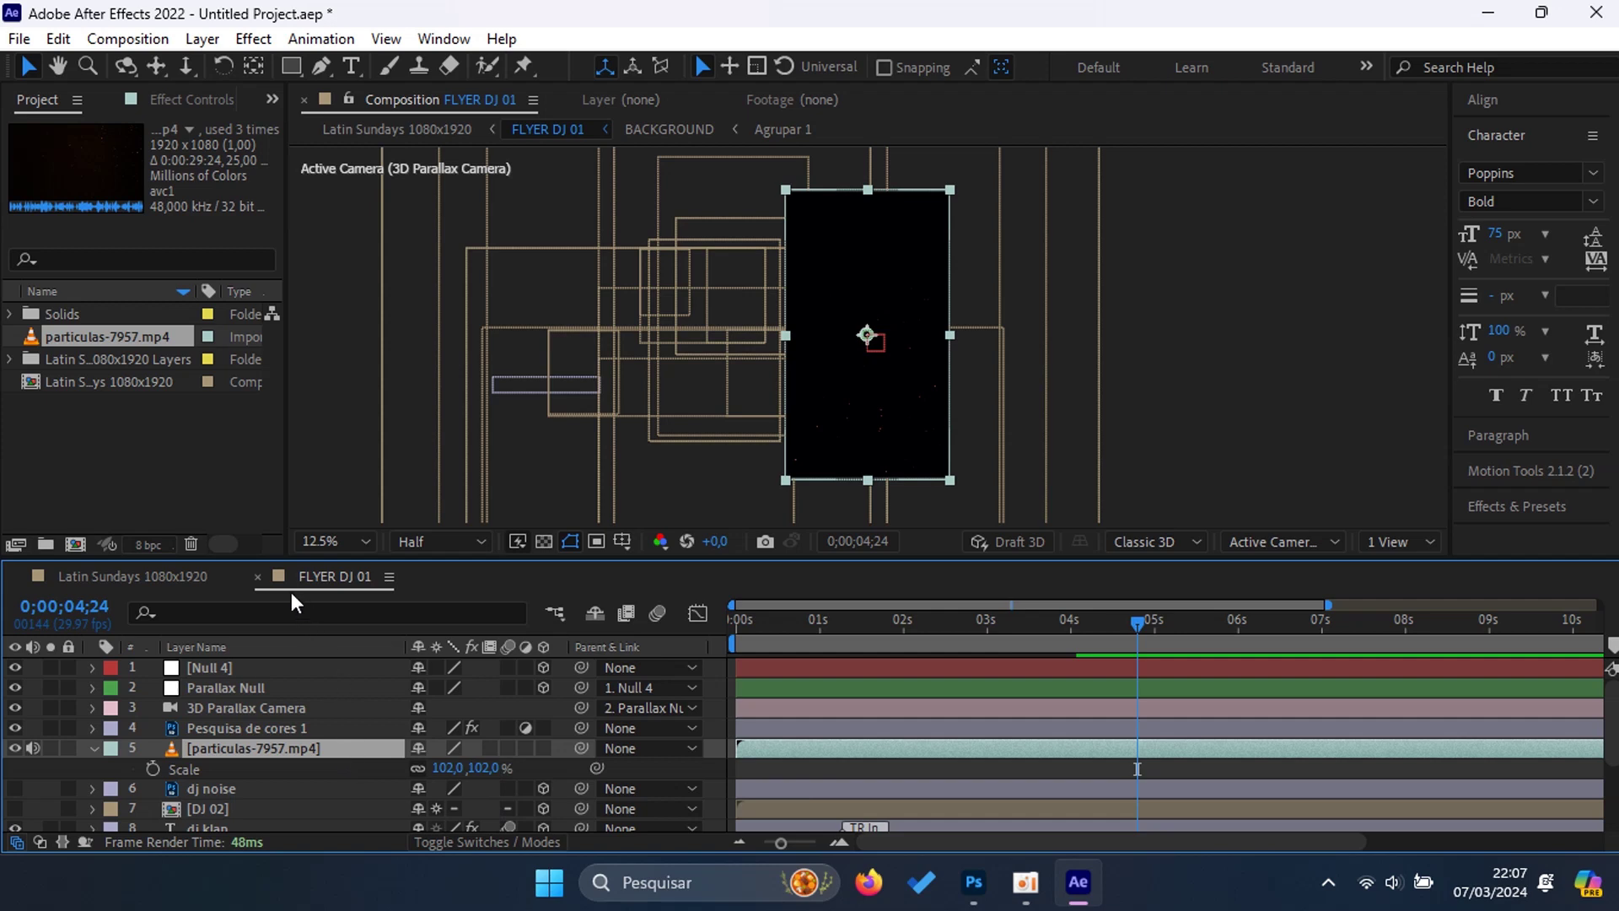
# Step: Add the particle clip to FLYER DJ 02 below the 3D camera, blended in Add mode
pyautogui.click(257, 576)
pyautogui.doubleClick(244, 688)
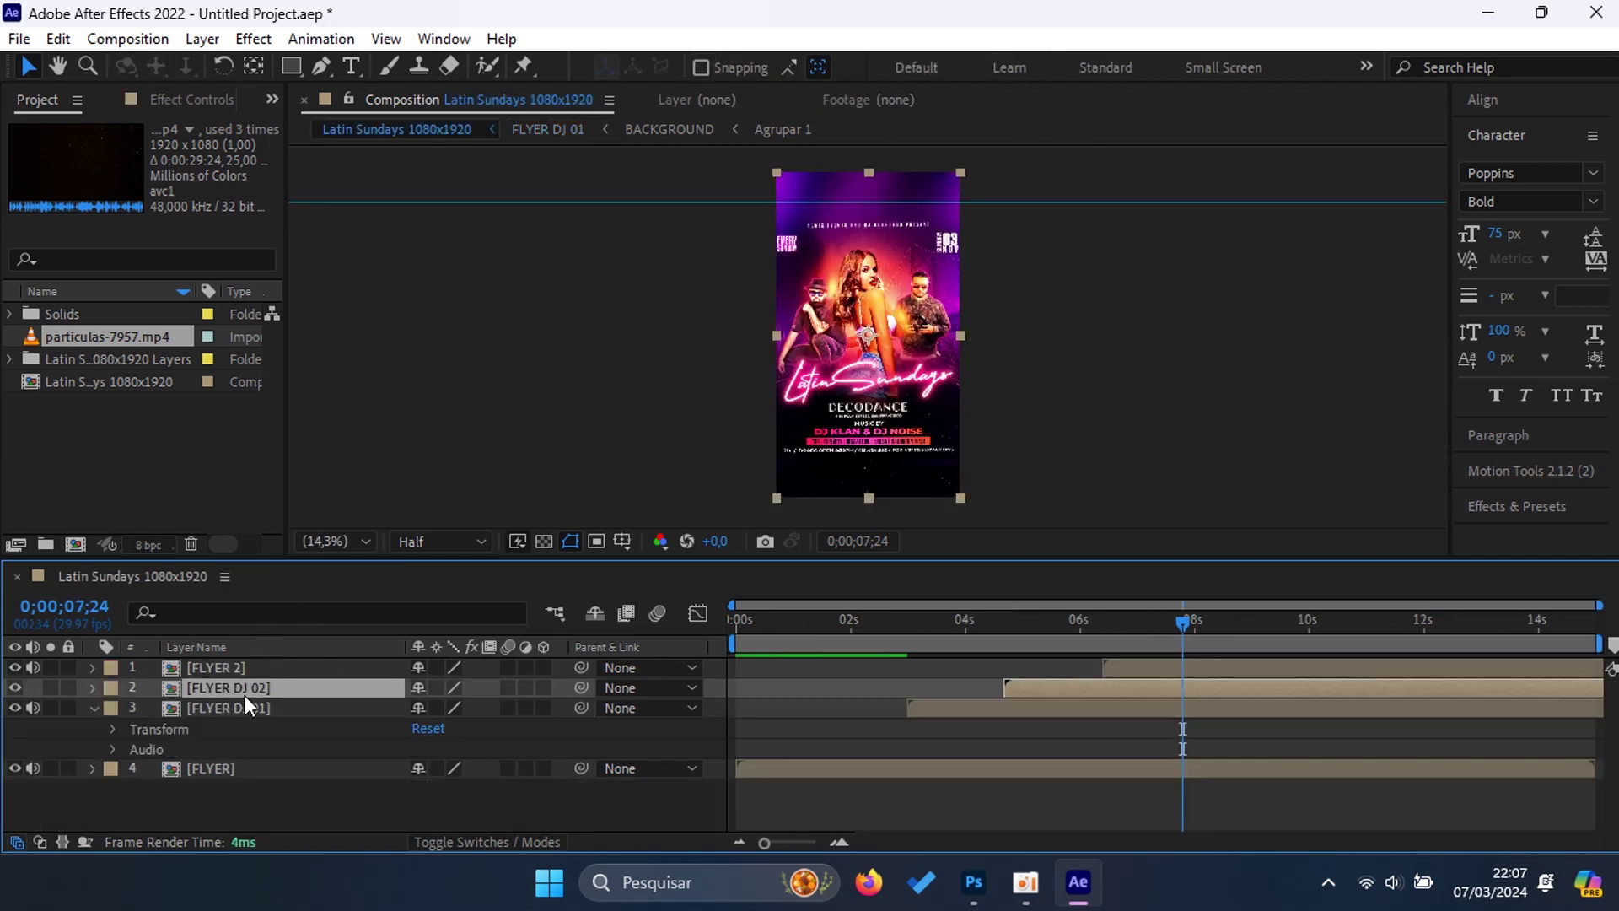
pyautogui.moveTo(105, 336); pyautogui.dragTo(867, 335)
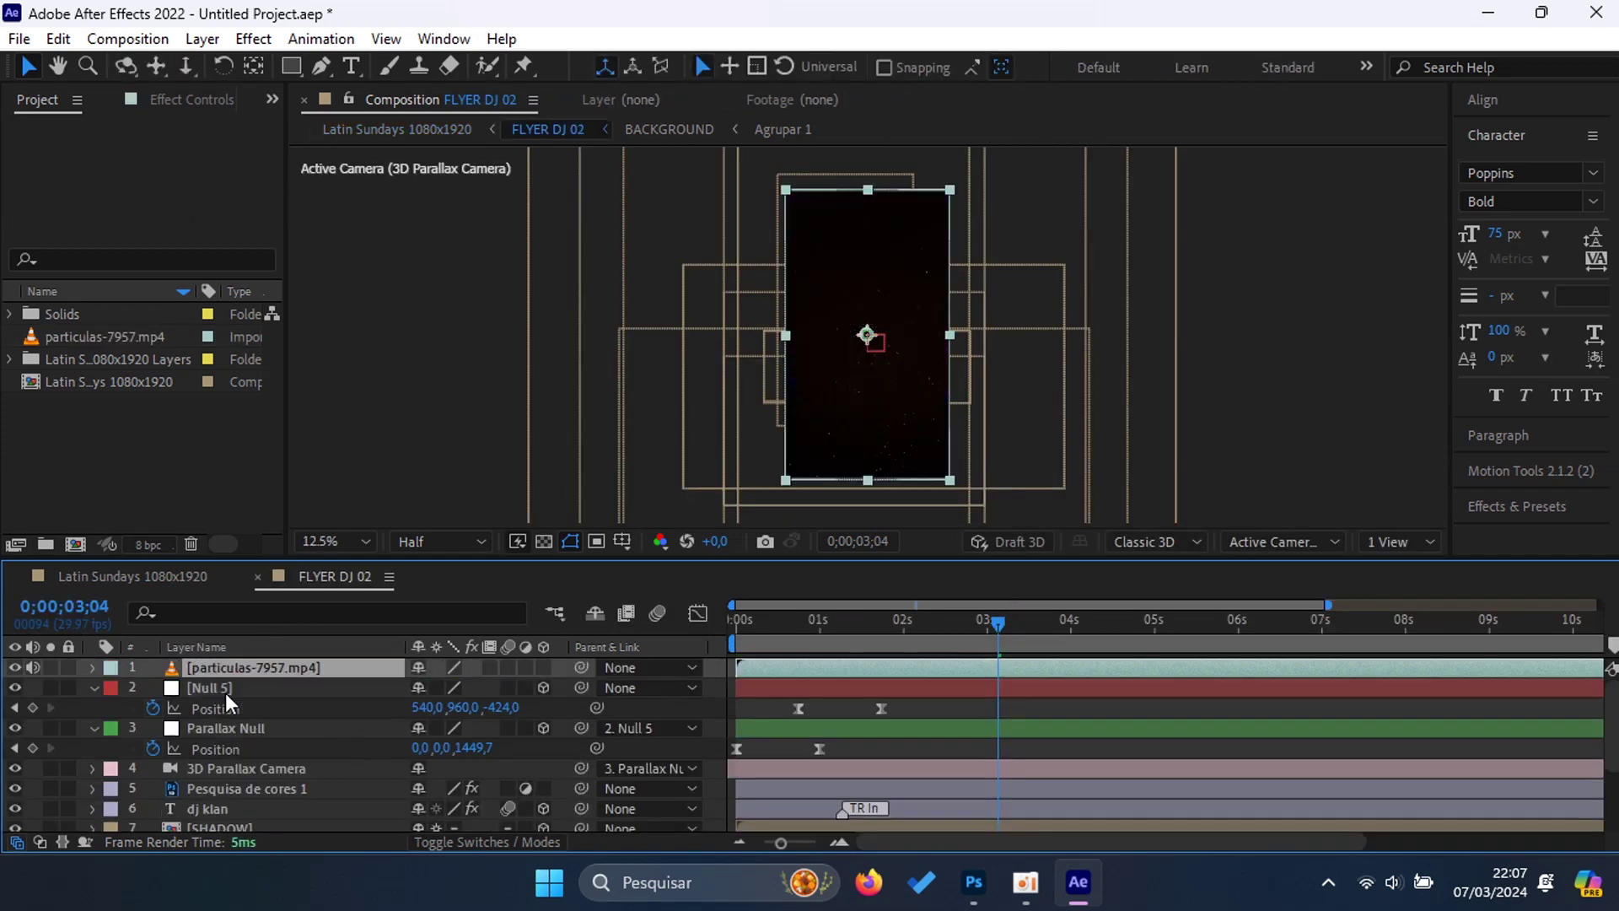
pyautogui.moveTo(245, 667); pyautogui.dragTo(273, 807)
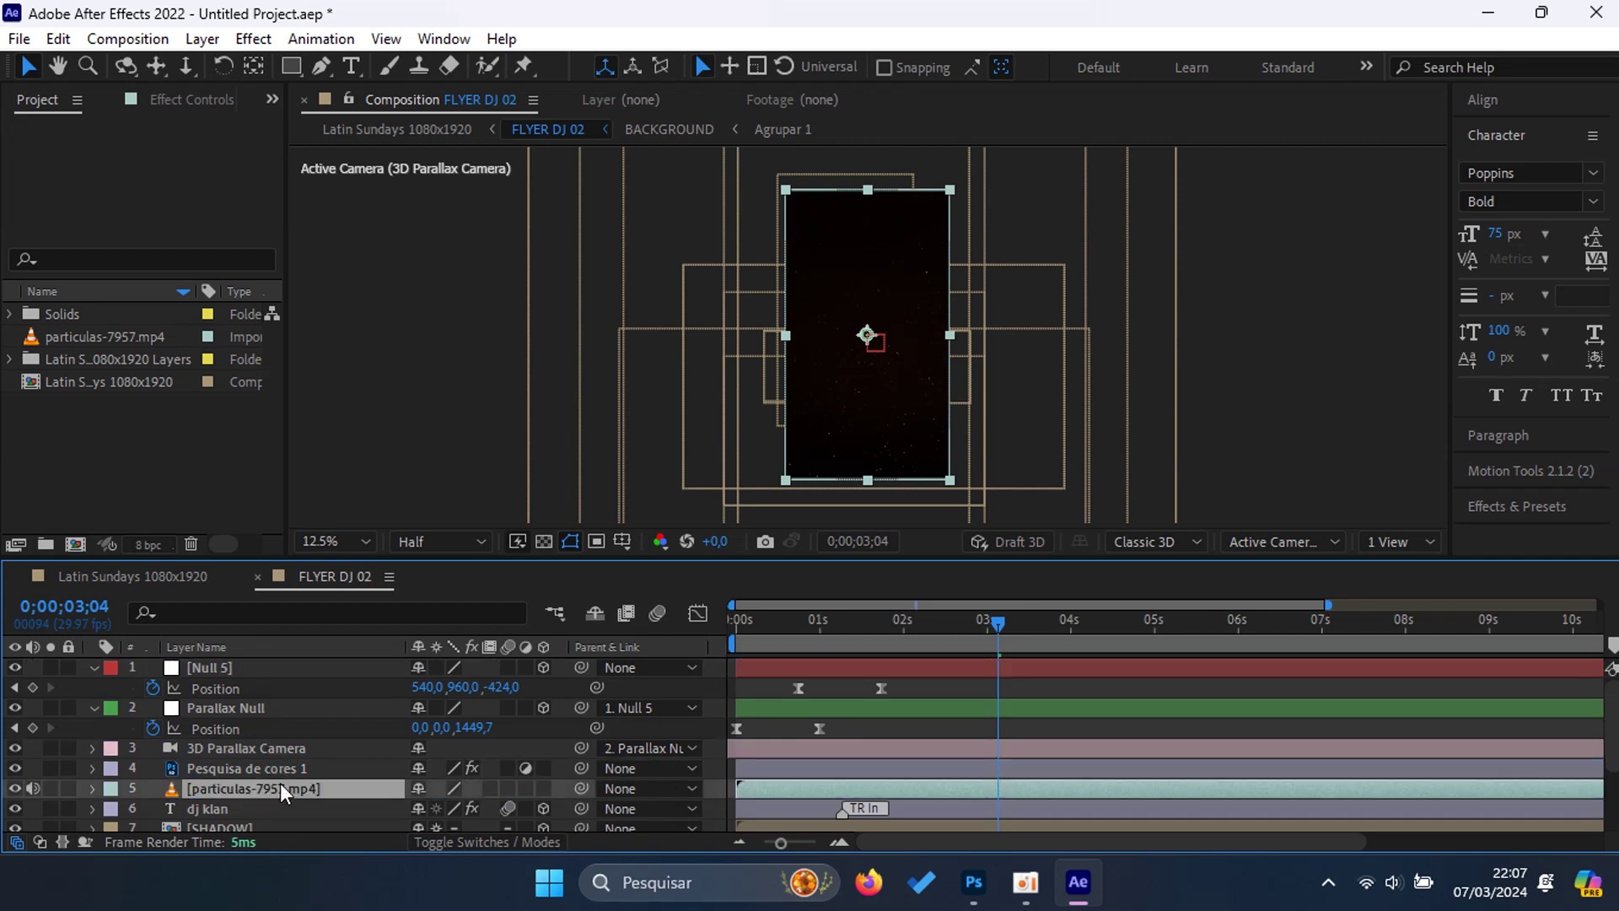
pyautogui.click(447, 843)
pyautogui.click(452, 788)
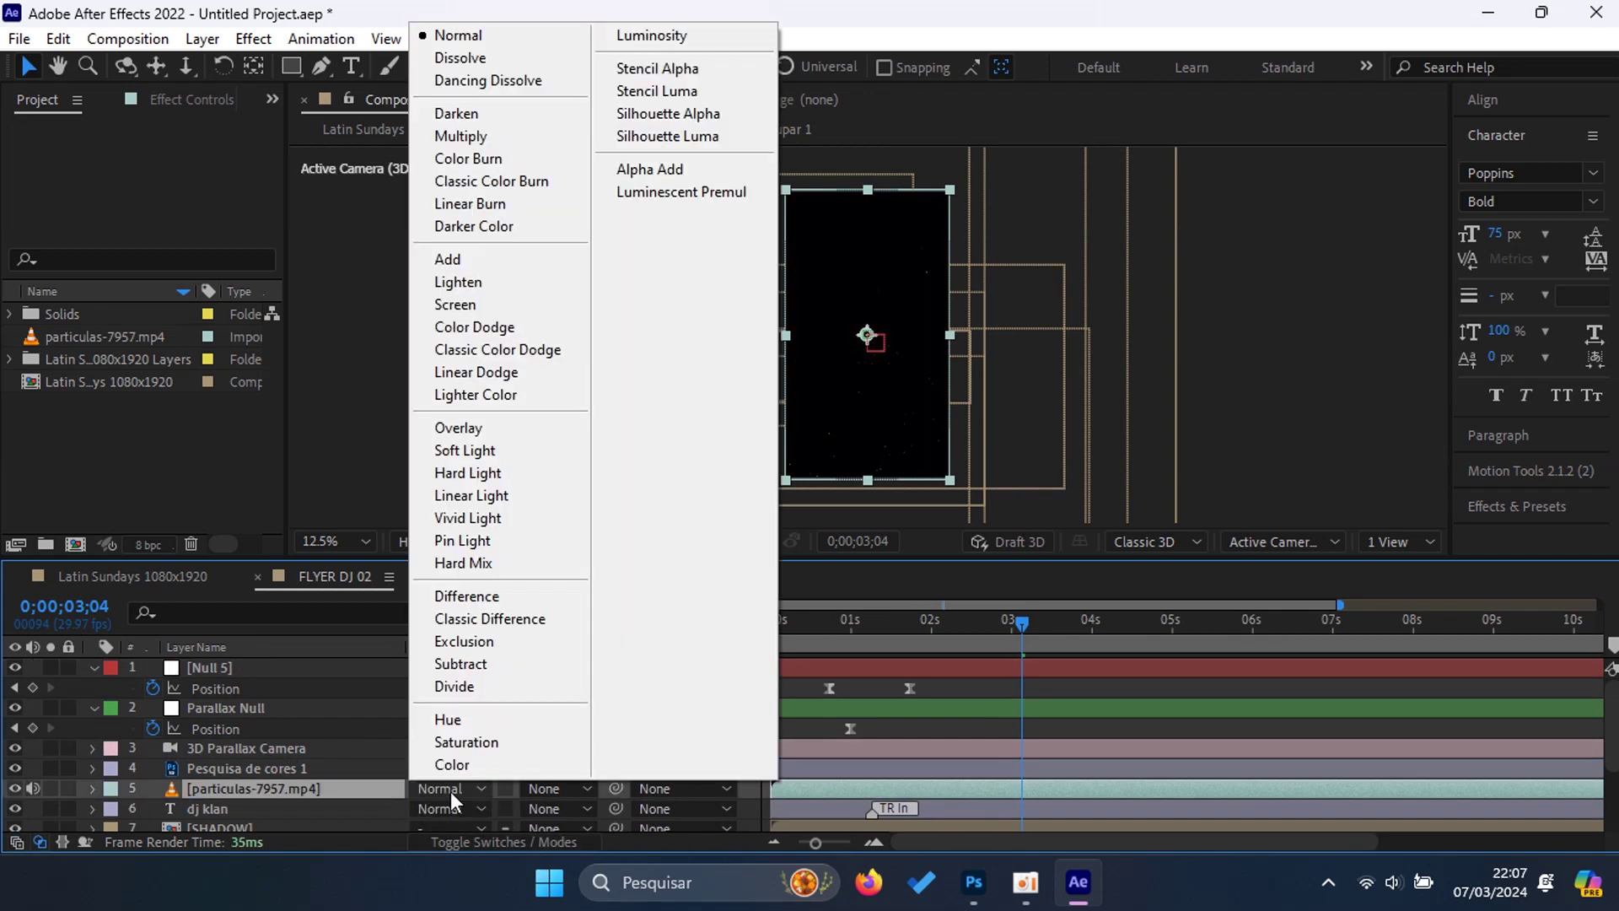
pyautogui.click(447, 260)
# Step: Set FLYER DJ 01's particle layer blending mode to Add
pyautogui.click(196, 573)
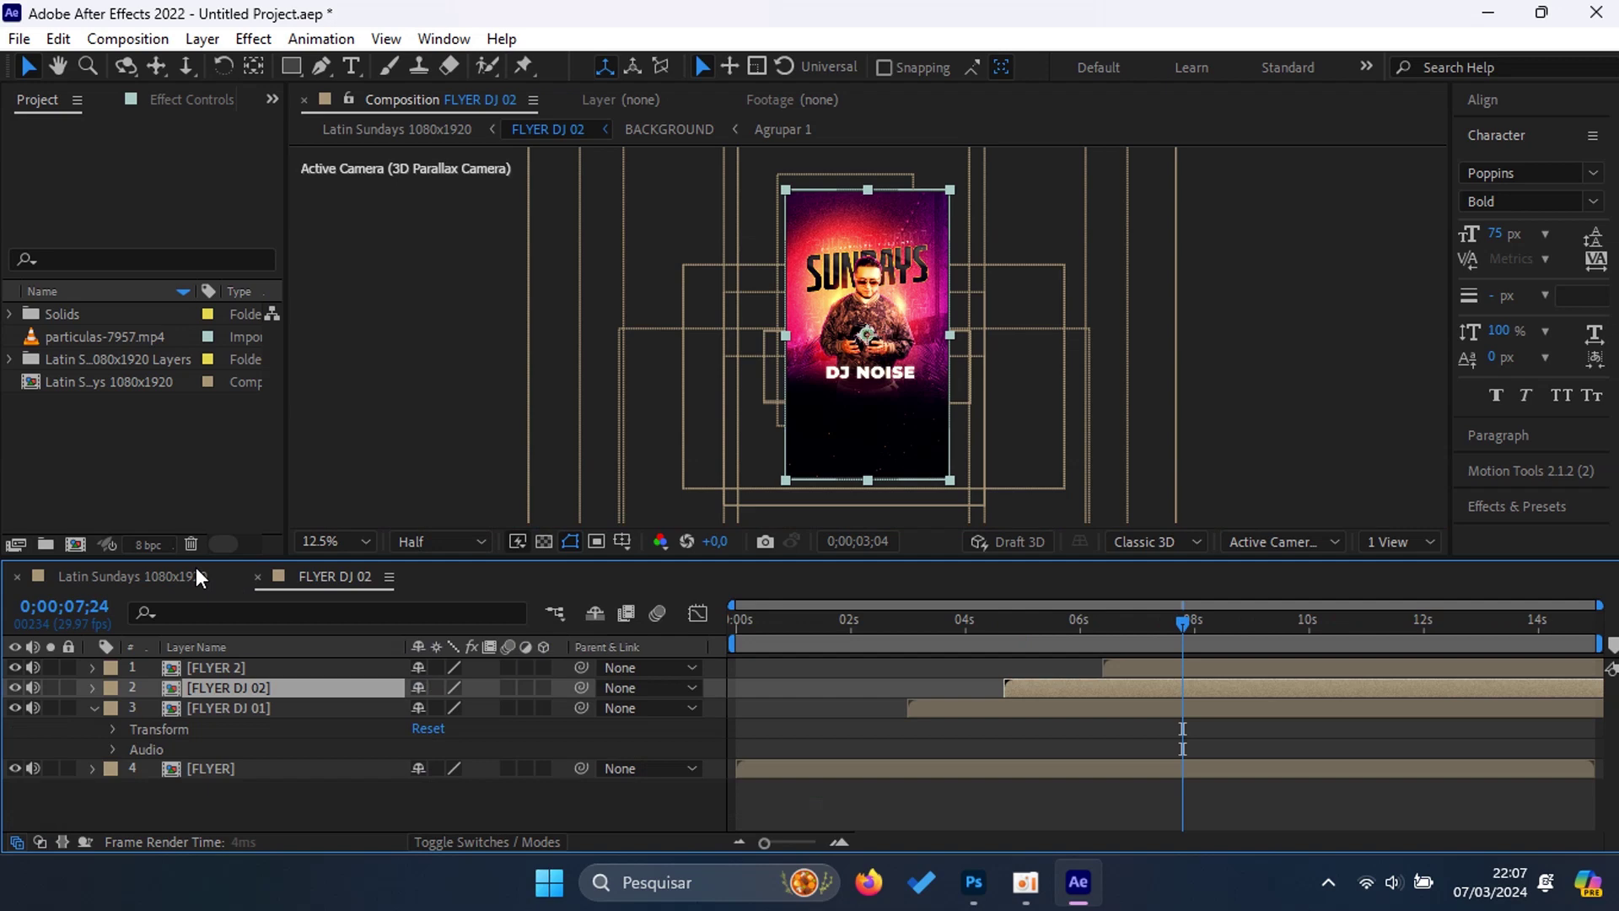
pyautogui.click(232, 708)
pyautogui.doubleClick(234, 708)
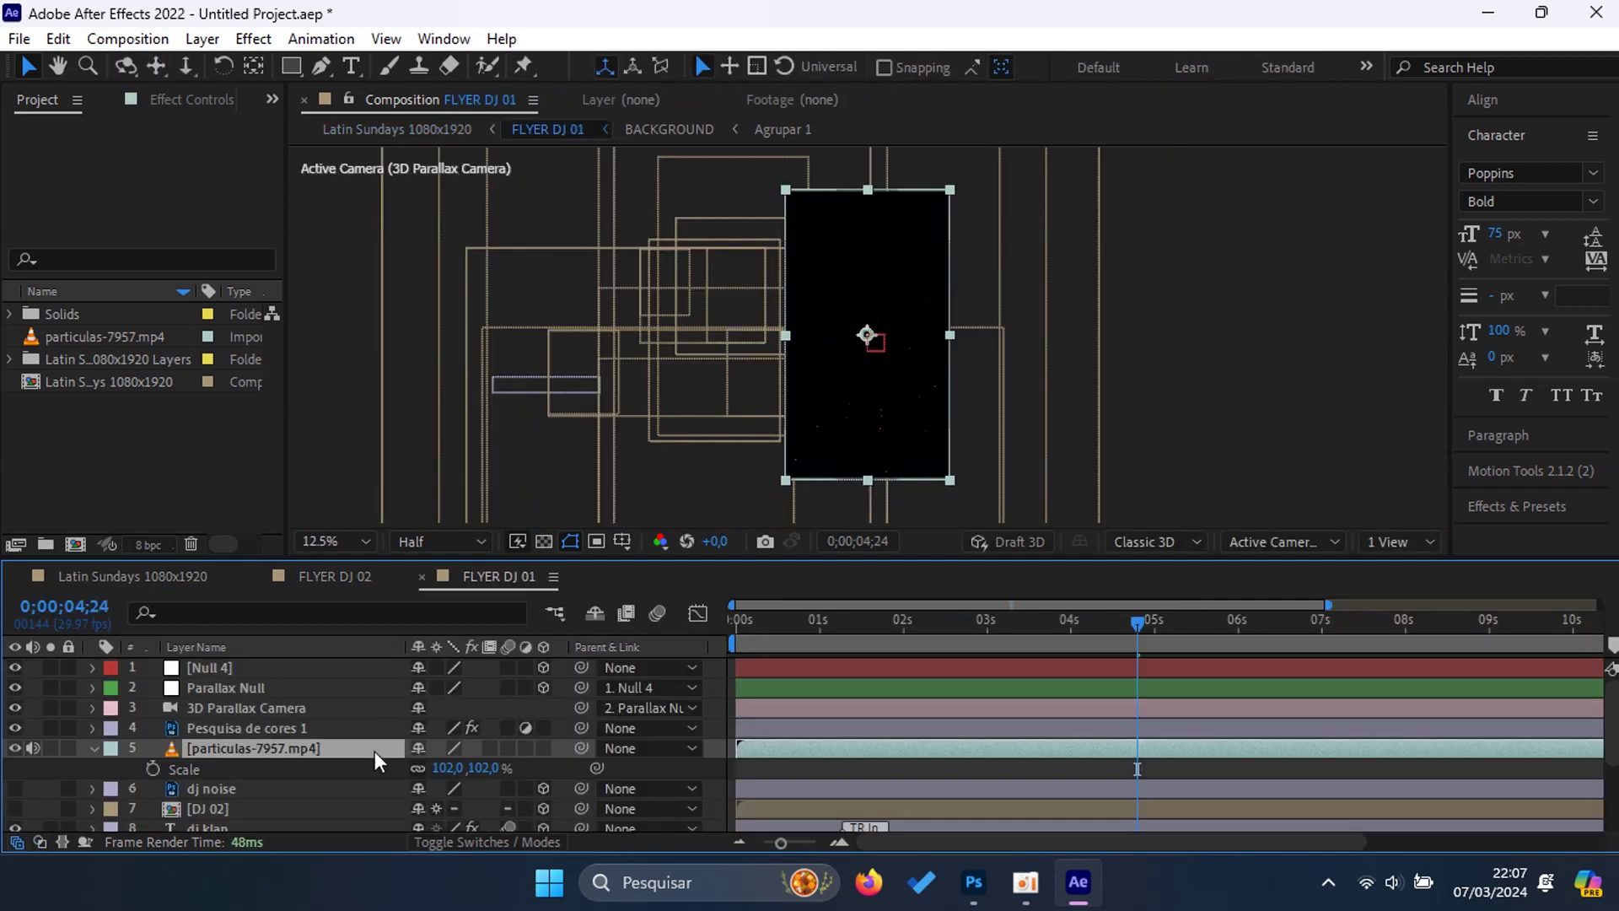
pyautogui.click(473, 842)
pyautogui.click(447, 748)
pyautogui.click(542, 338)
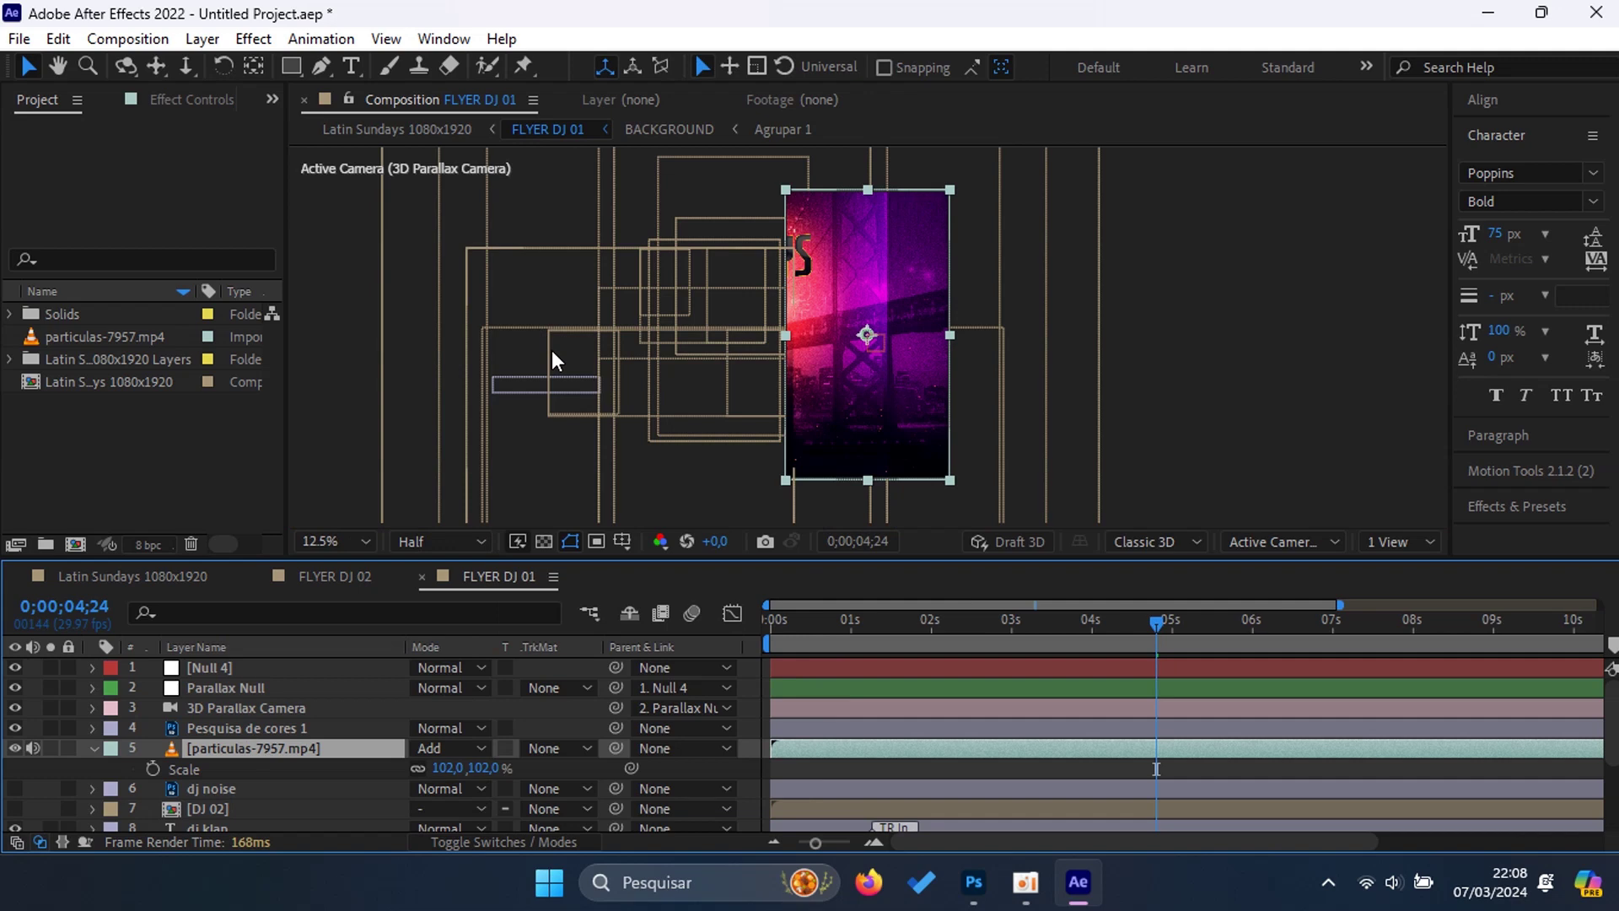
# Step: Back in Latin Sundays, hide layer outlines and preview from the start
pyautogui.click(196, 580)
pyautogui.press('Home')
pyautogui.hotkey('ctrl', 'shift', 'h')
pyautogui.press('space')
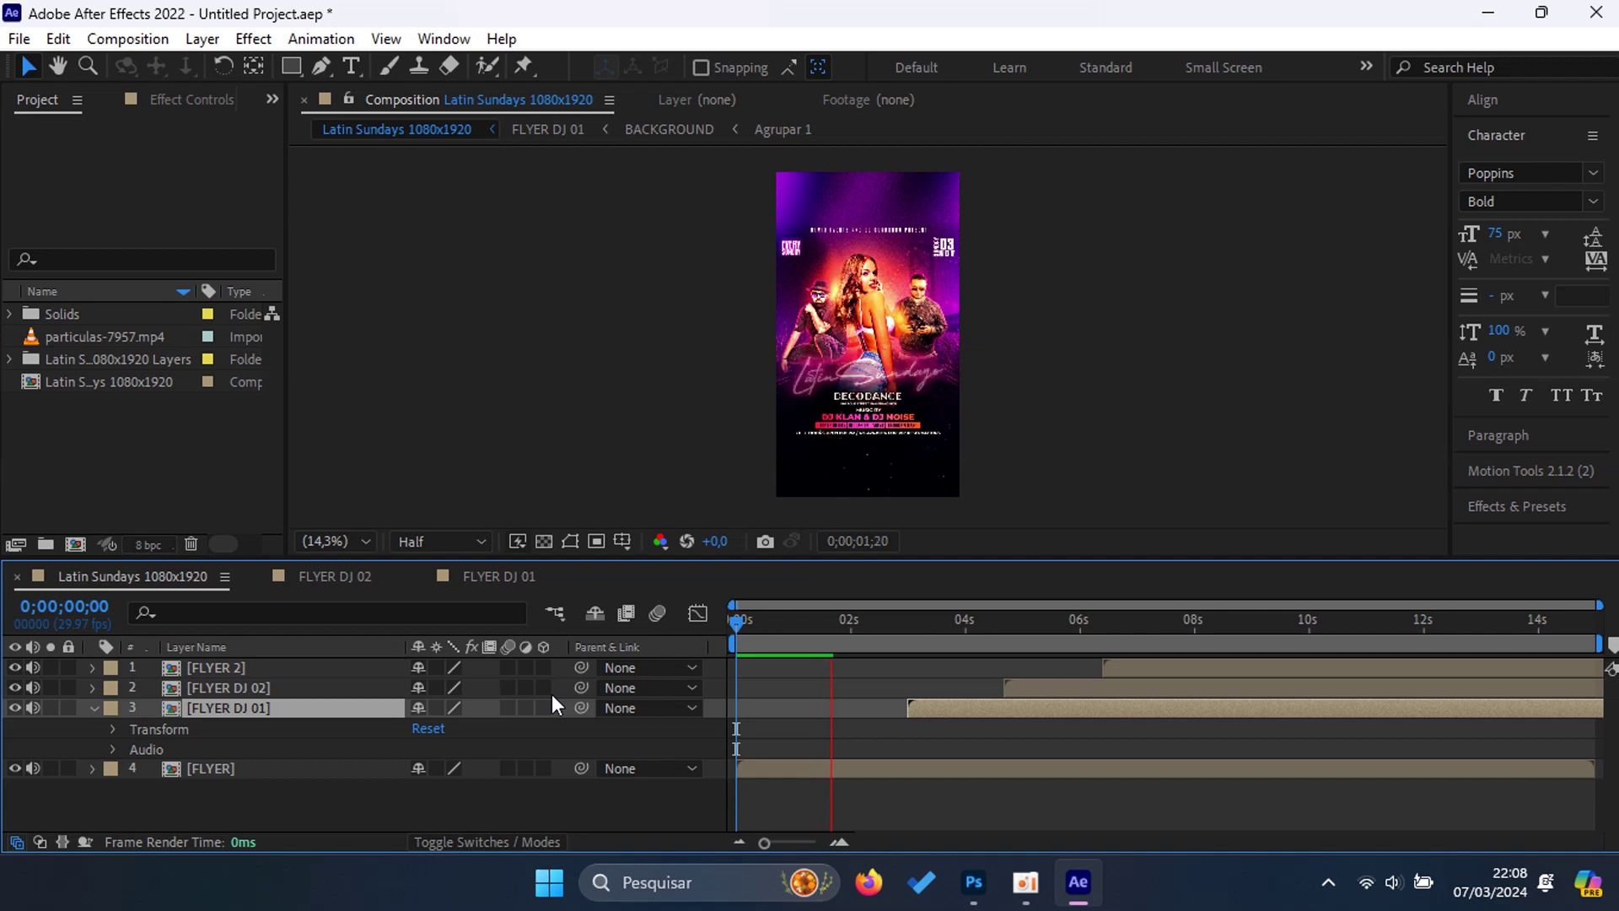
pyautogui.press('space')
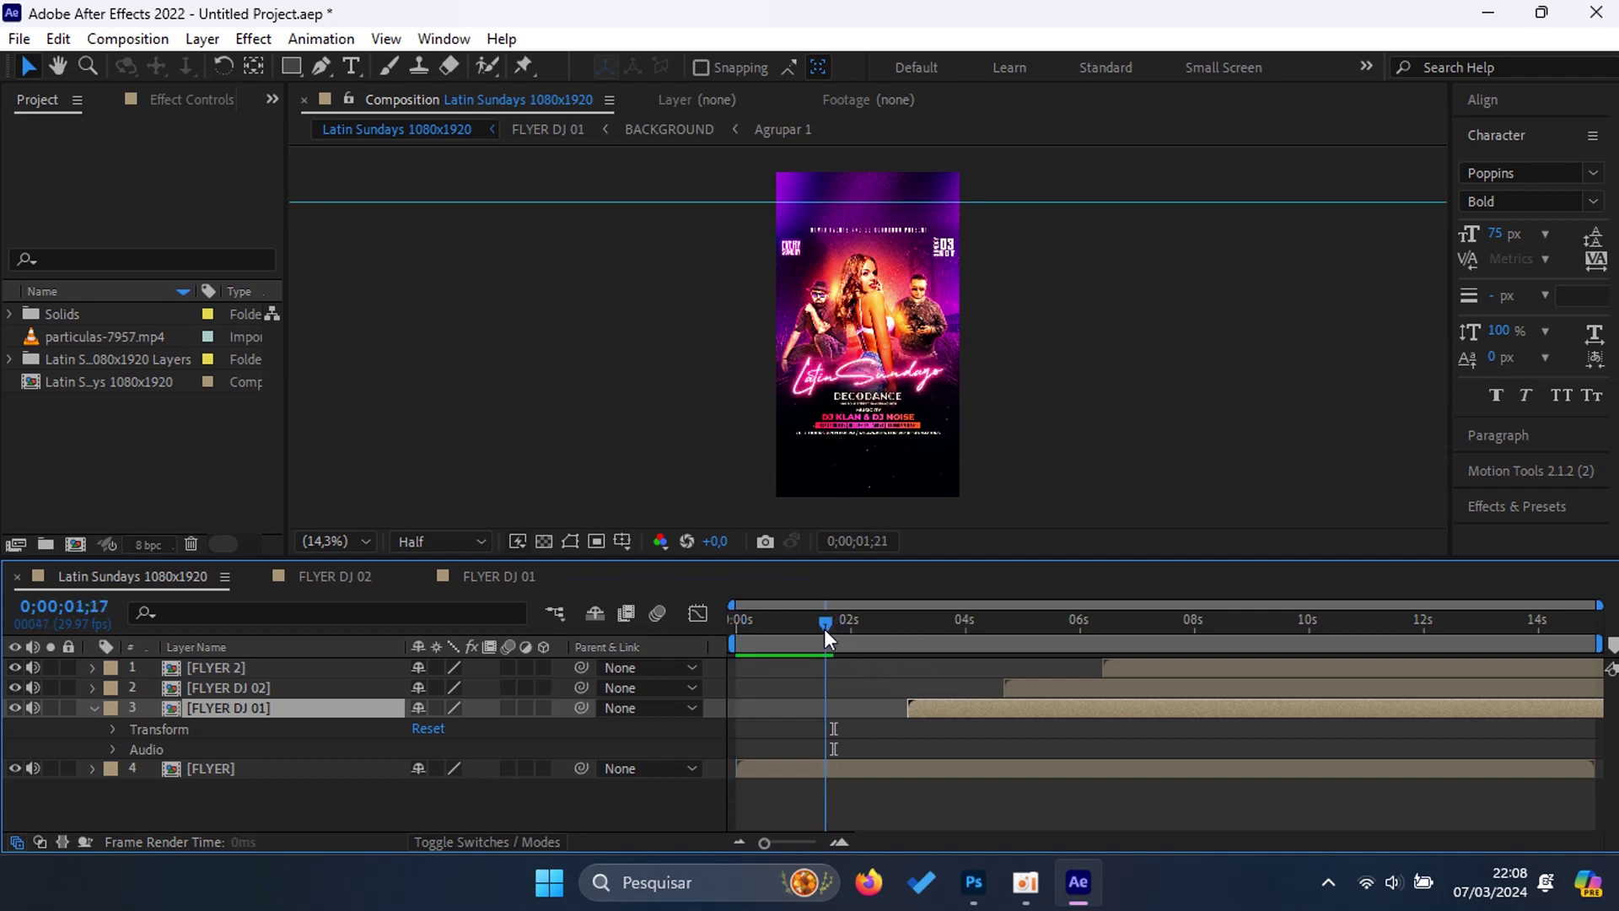
pyautogui.moveTo(831, 630); pyautogui.dragTo(708, 667)
pyautogui.press('space')
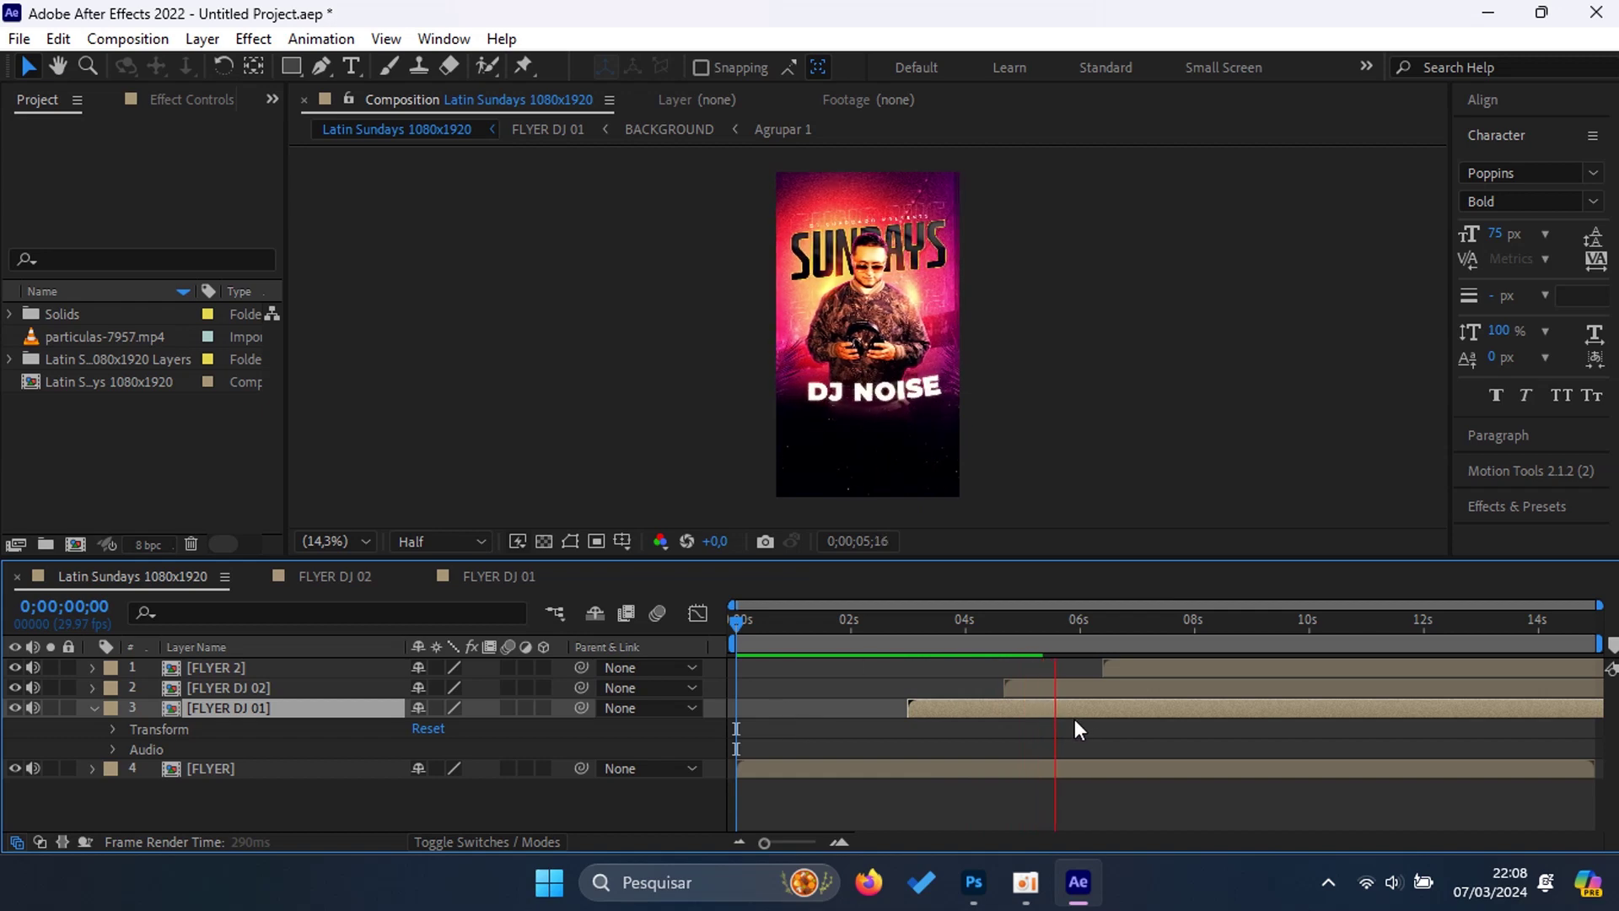
pyautogui.press('space')
pyautogui.moveTo(1067, 625); pyautogui.dragTo(725, 641)
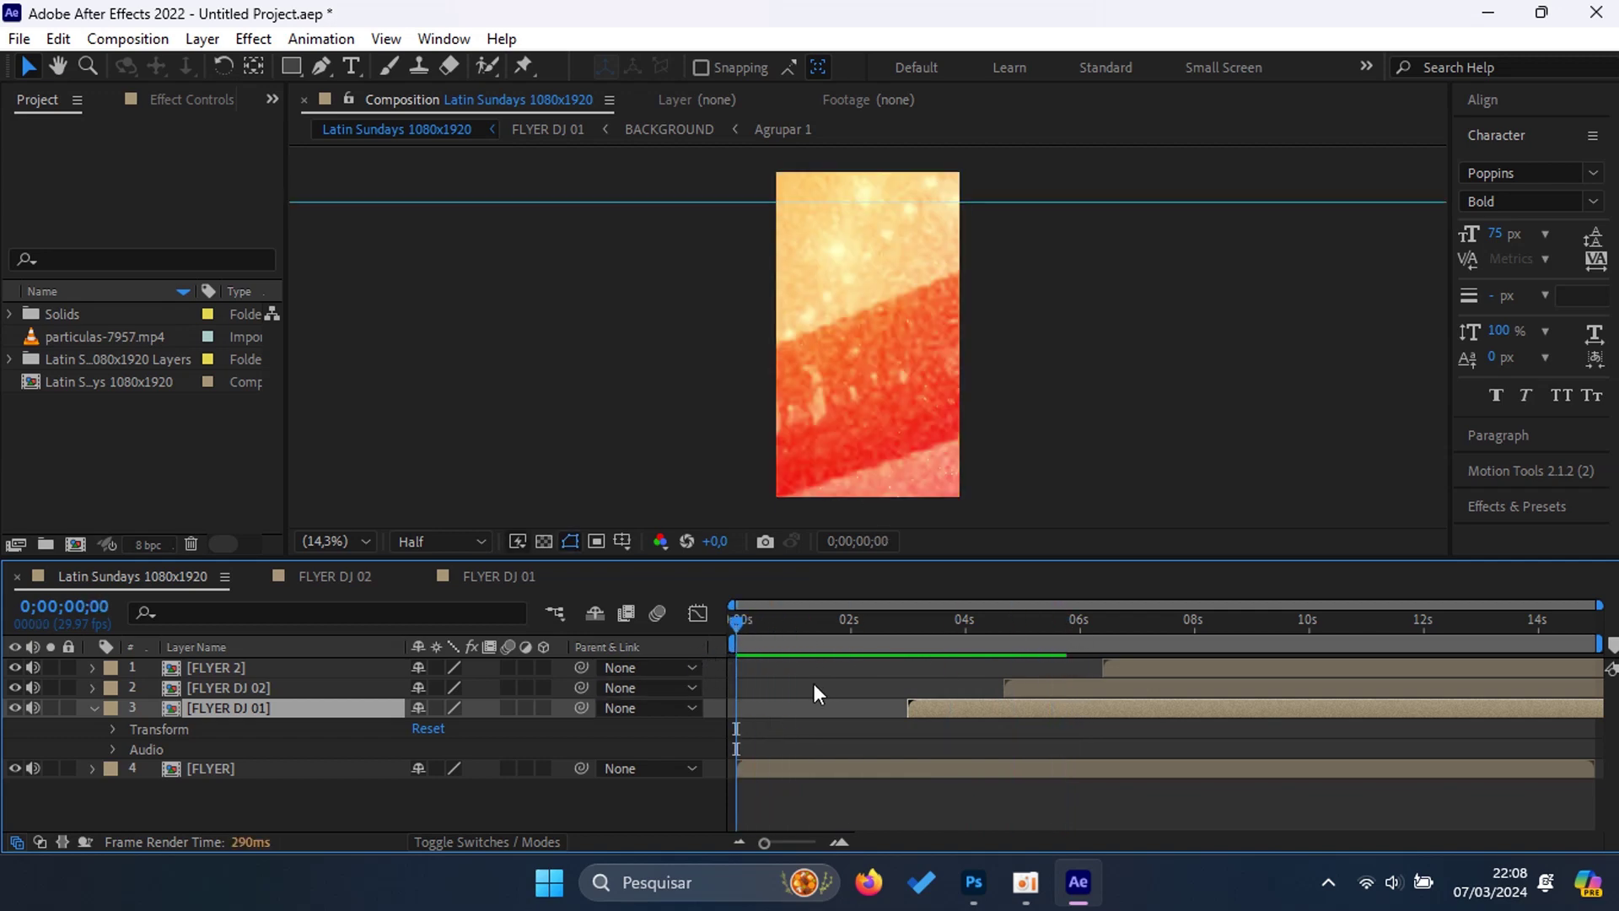
pyautogui.moveTo(731, 620)
pyautogui.mouseDown()
pyautogui.moveTo(814, 626)
pyautogui.moveTo(609, 654)
pyautogui.mouseUp()
pyautogui.press('space')
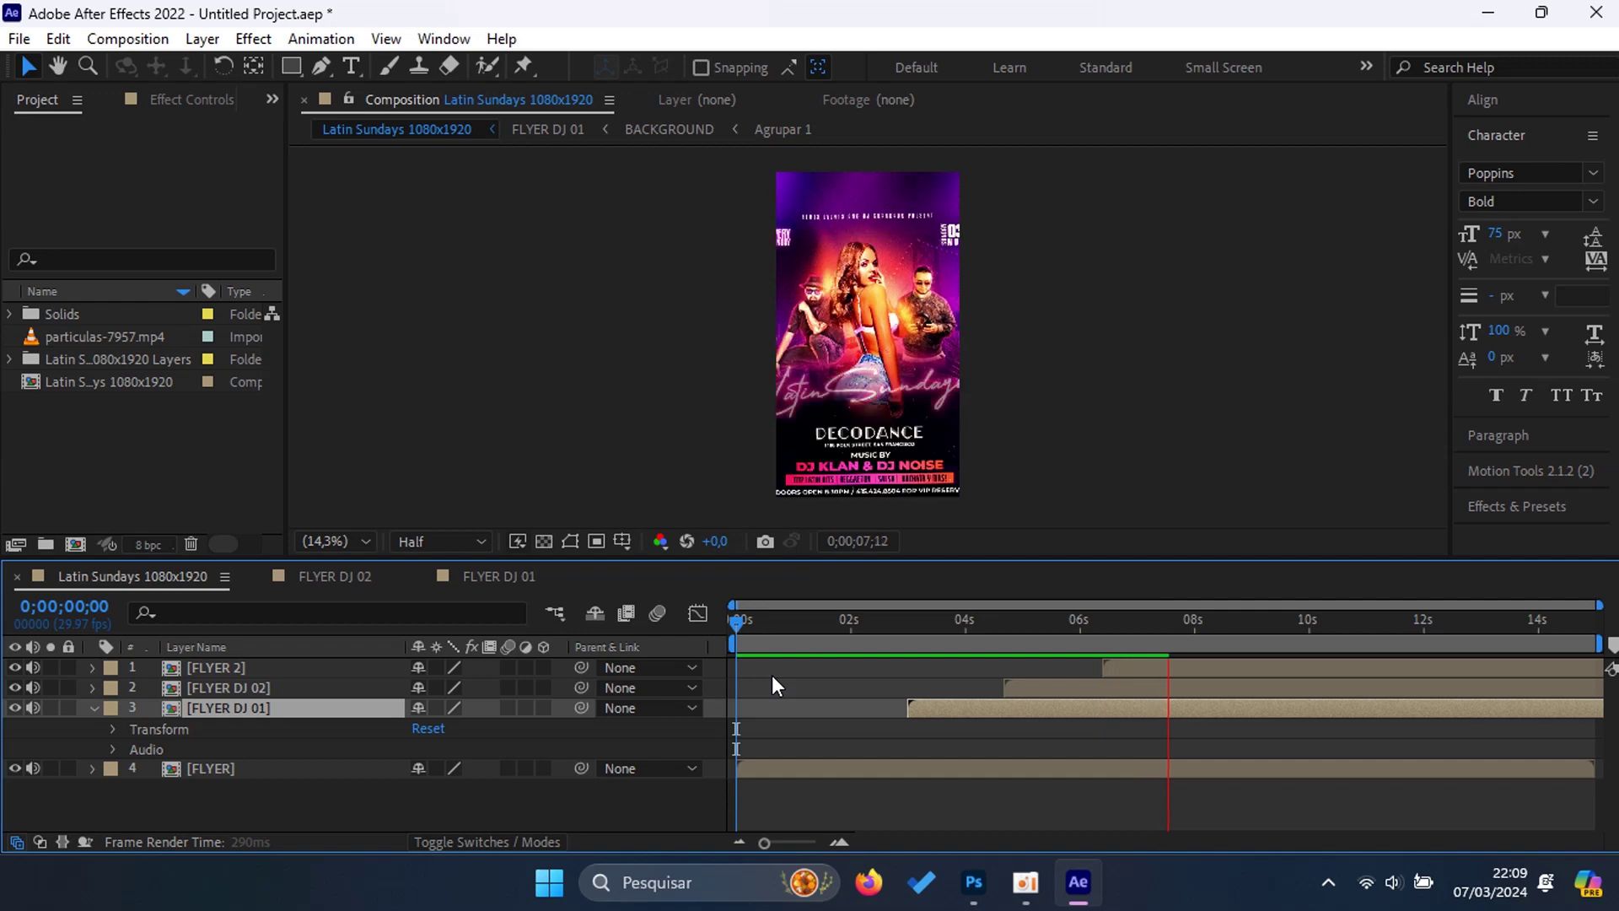
pyautogui.click(1165, 643)
pyautogui.press('Home')
pyautogui.press('space')
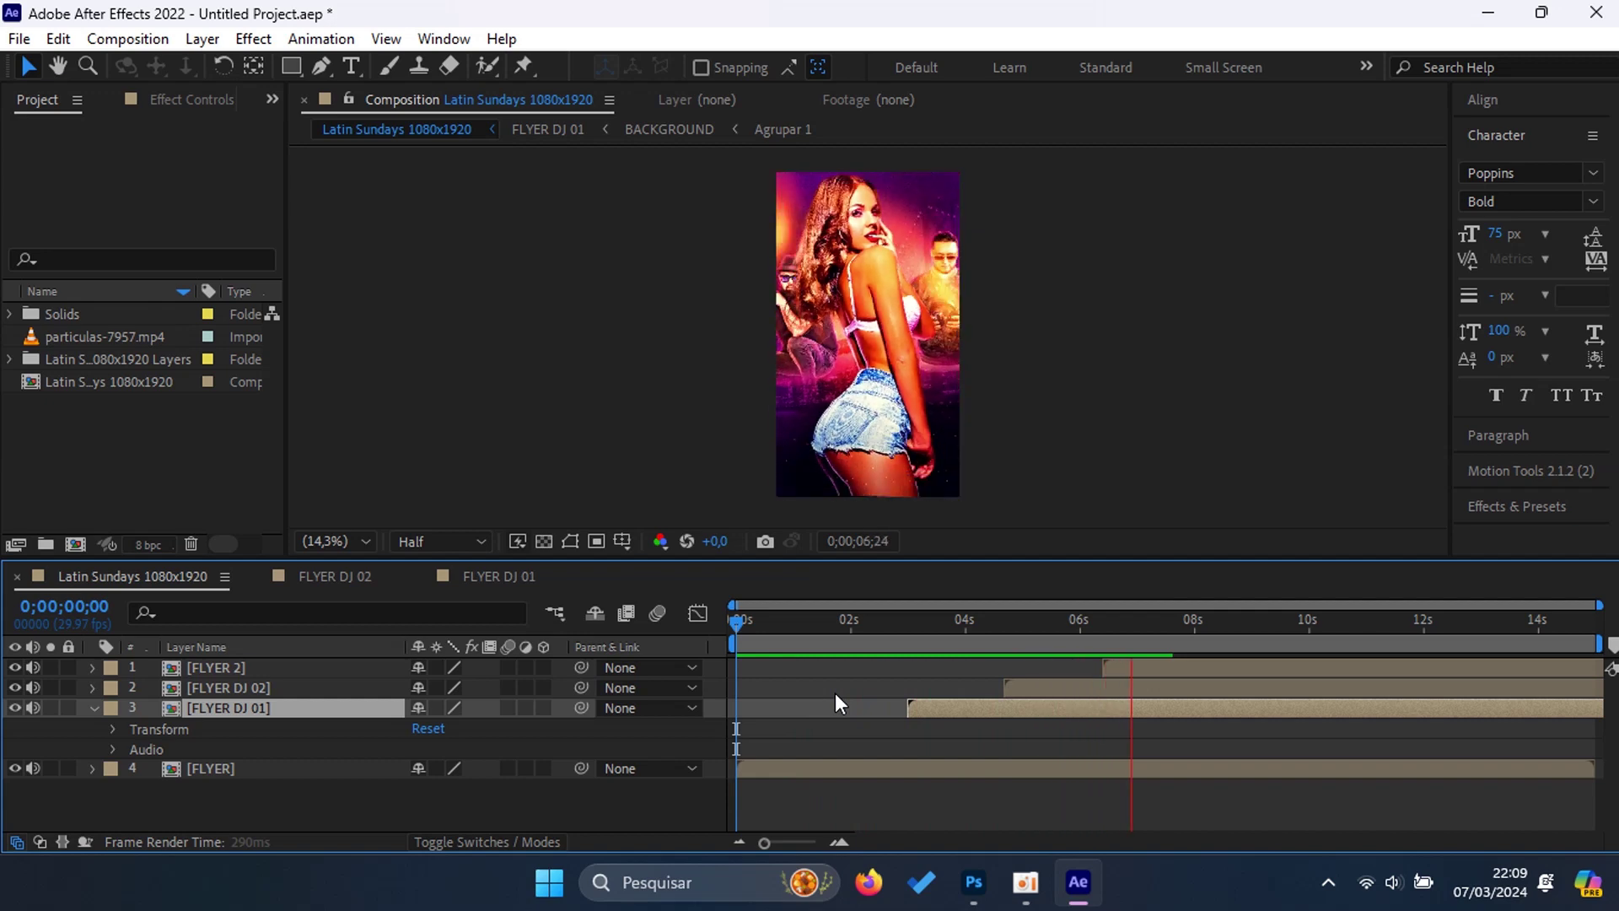
pyautogui.press('space')
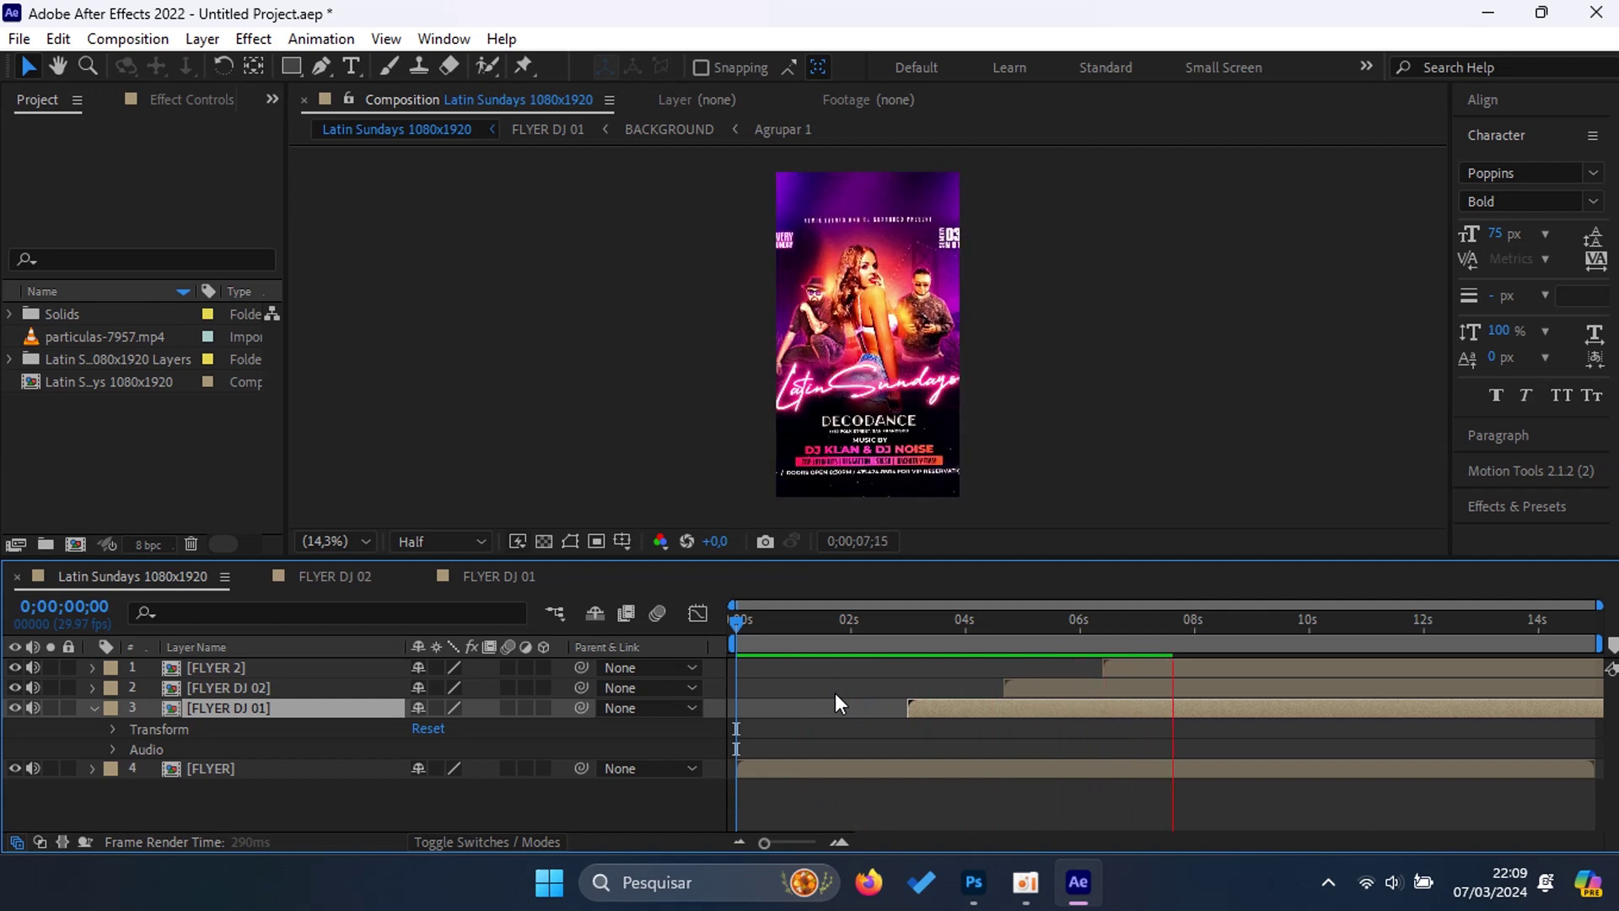
pyautogui.moveTo(1182, 619); pyautogui.dragTo(809, 672)
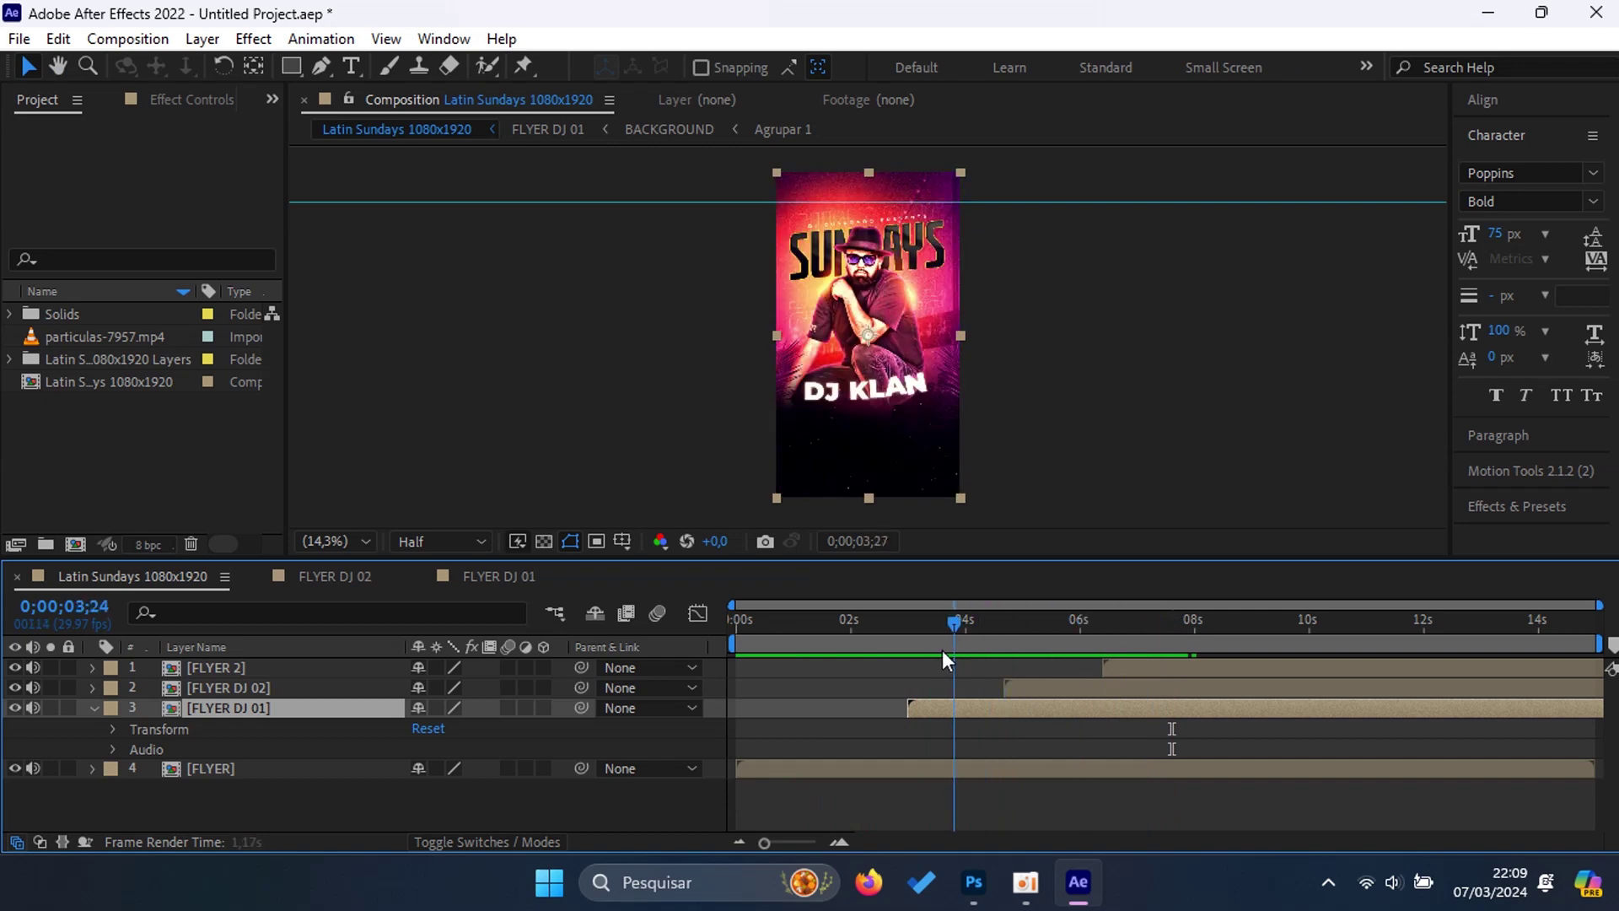
pyautogui.doubleClick(103, 447)
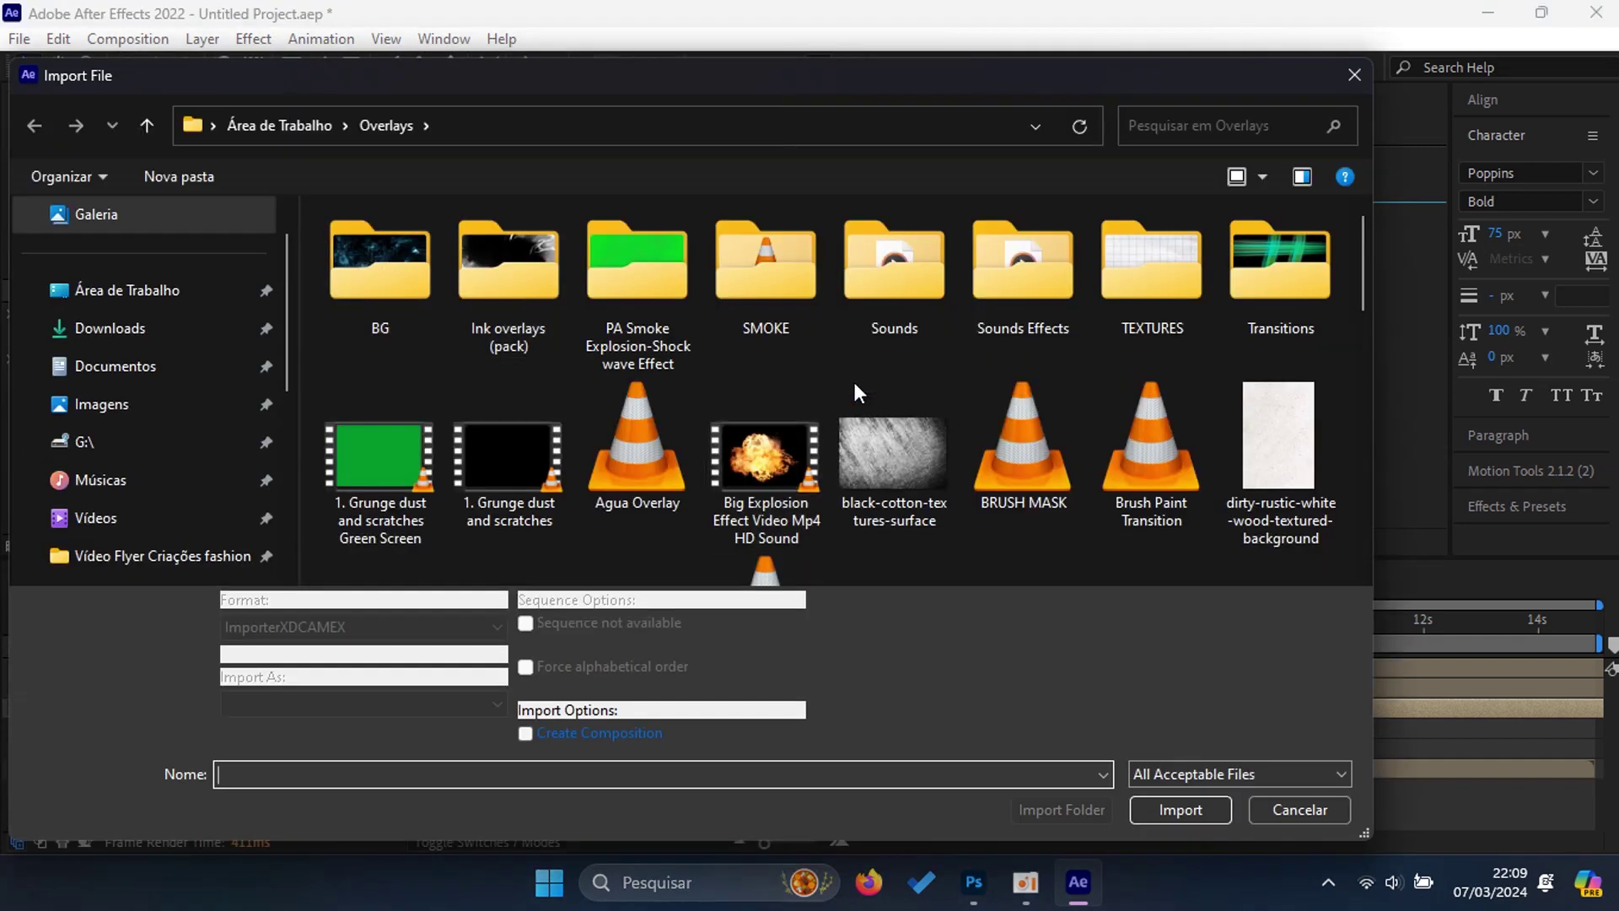
# Step: Preview APC 7 (HD).mp4 from Overlays > Transitions in VLC, then import it
pyautogui.doubleClick(1249, 291)
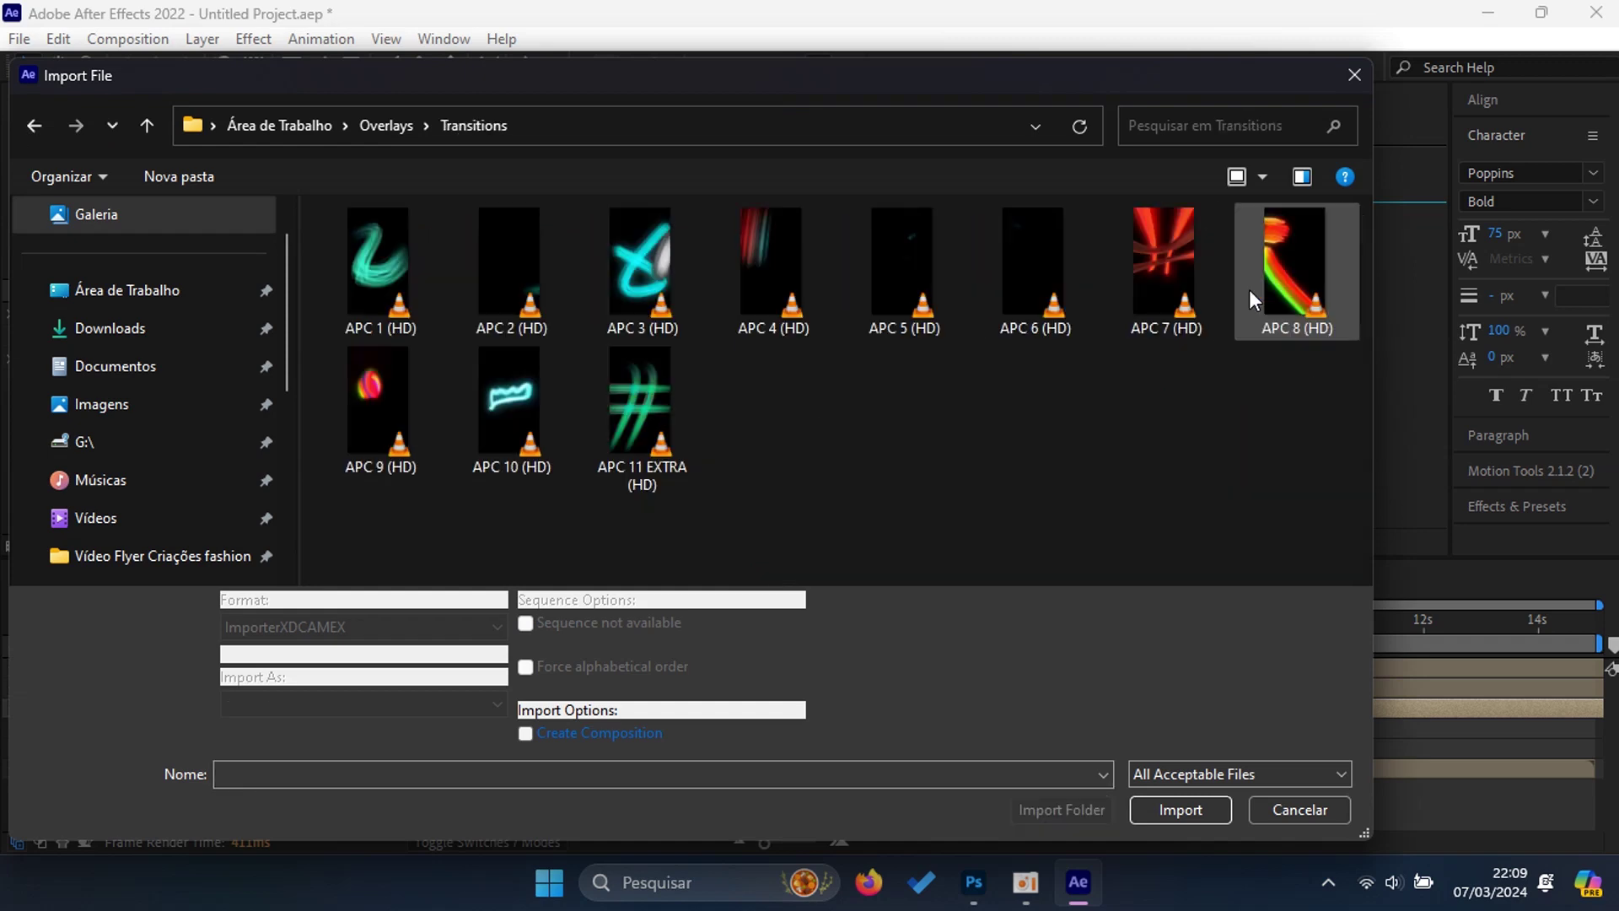
pyautogui.click(1157, 304)
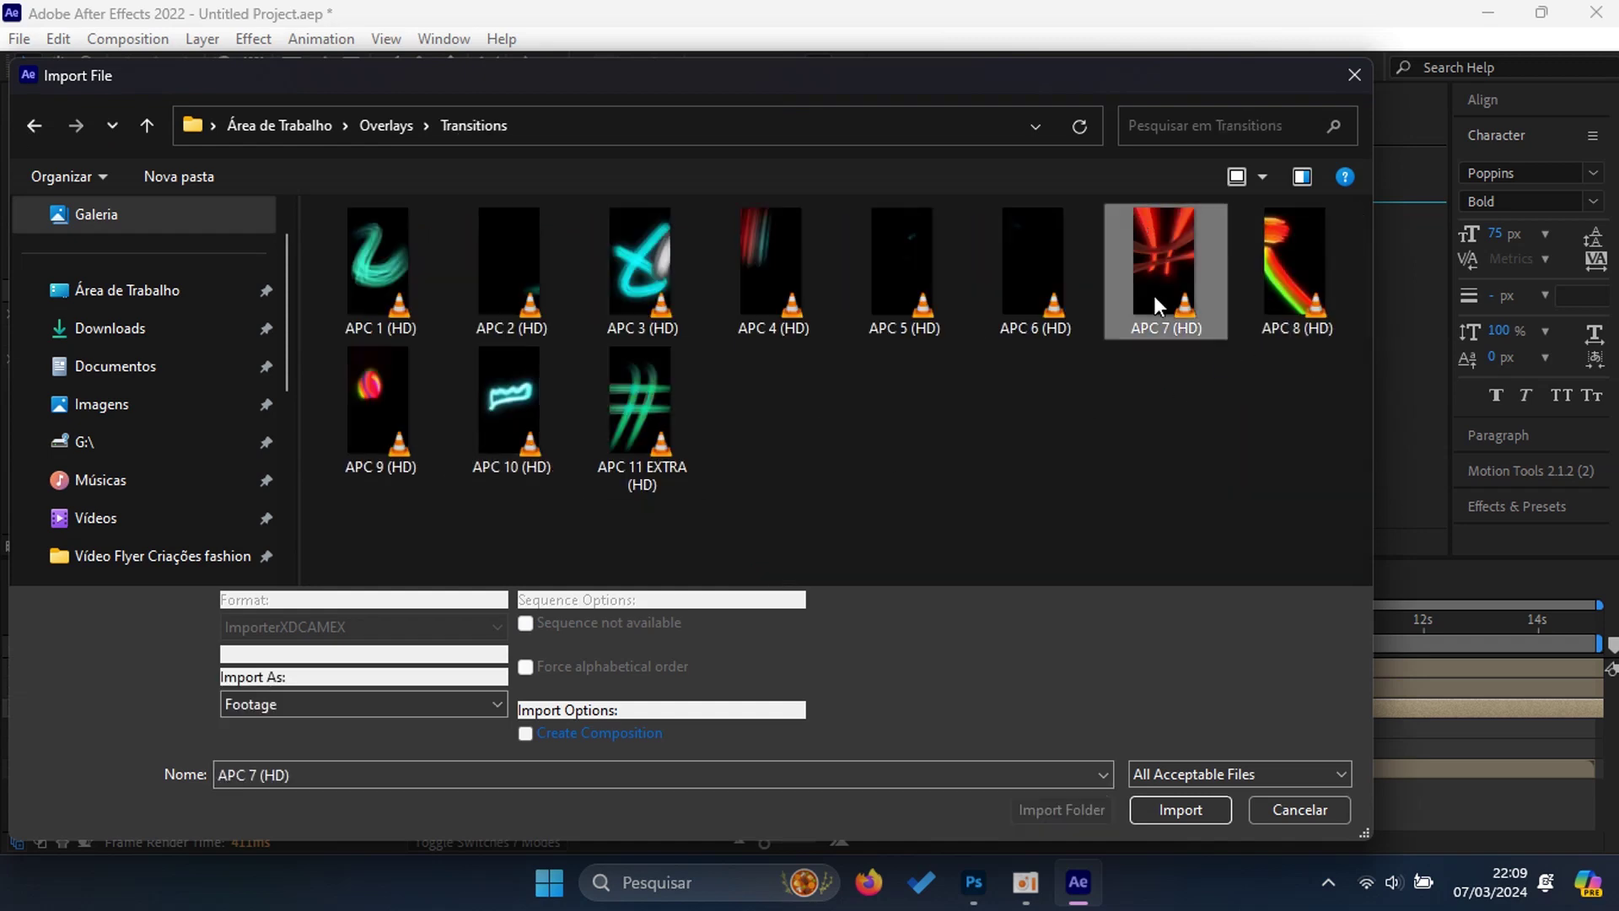
pyautogui.rightClick(1154, 295)
pyautogui.click(1187, 345)
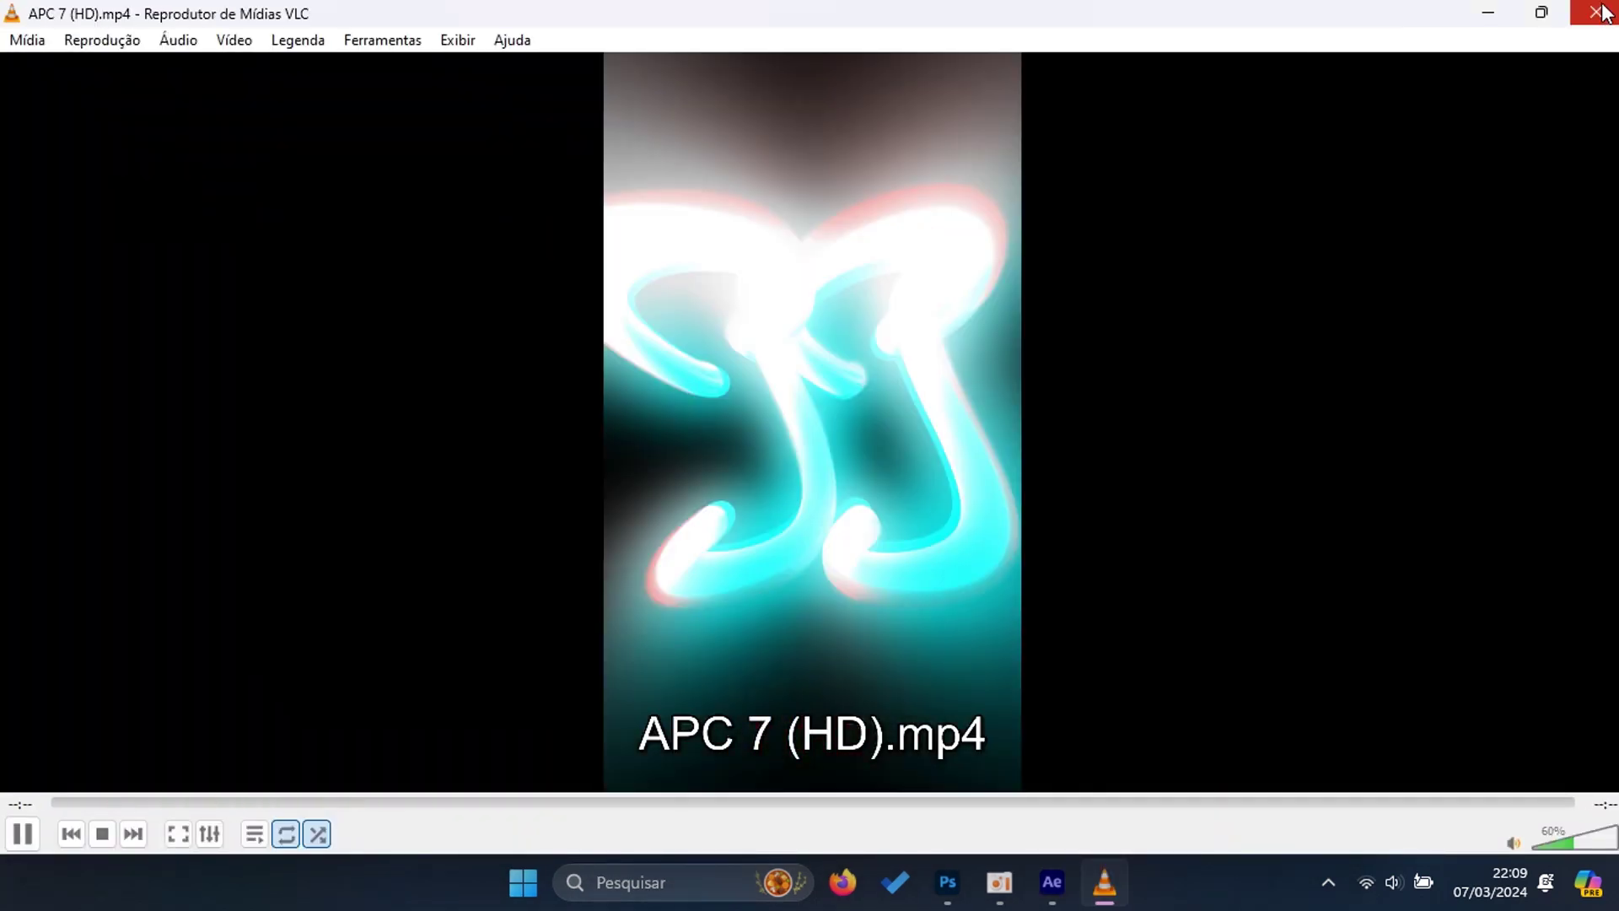
pyautogui.hotkey('alt', 'F4')
pyautogui.click(1172, 807)
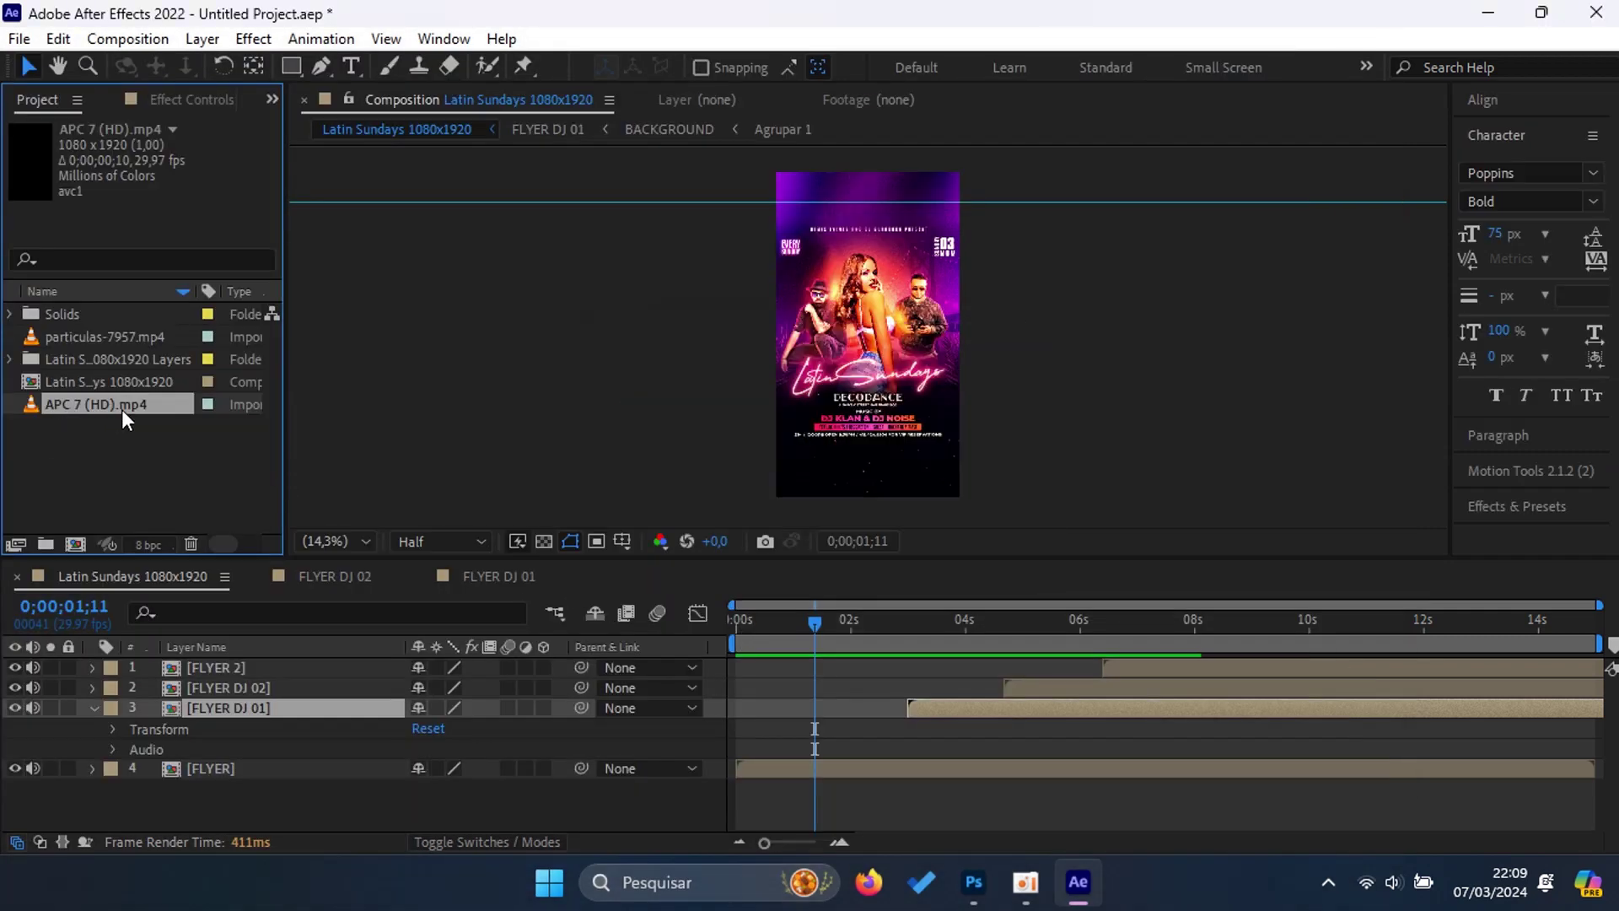
# Step: Place APC 7 (HD).mp4 as layer 3 starting near 01s, blended in Add mode
pyautogui.click(94, 708)
pyautogui.moveTo(149, 406); pyautogui.dragTo(988, 708)
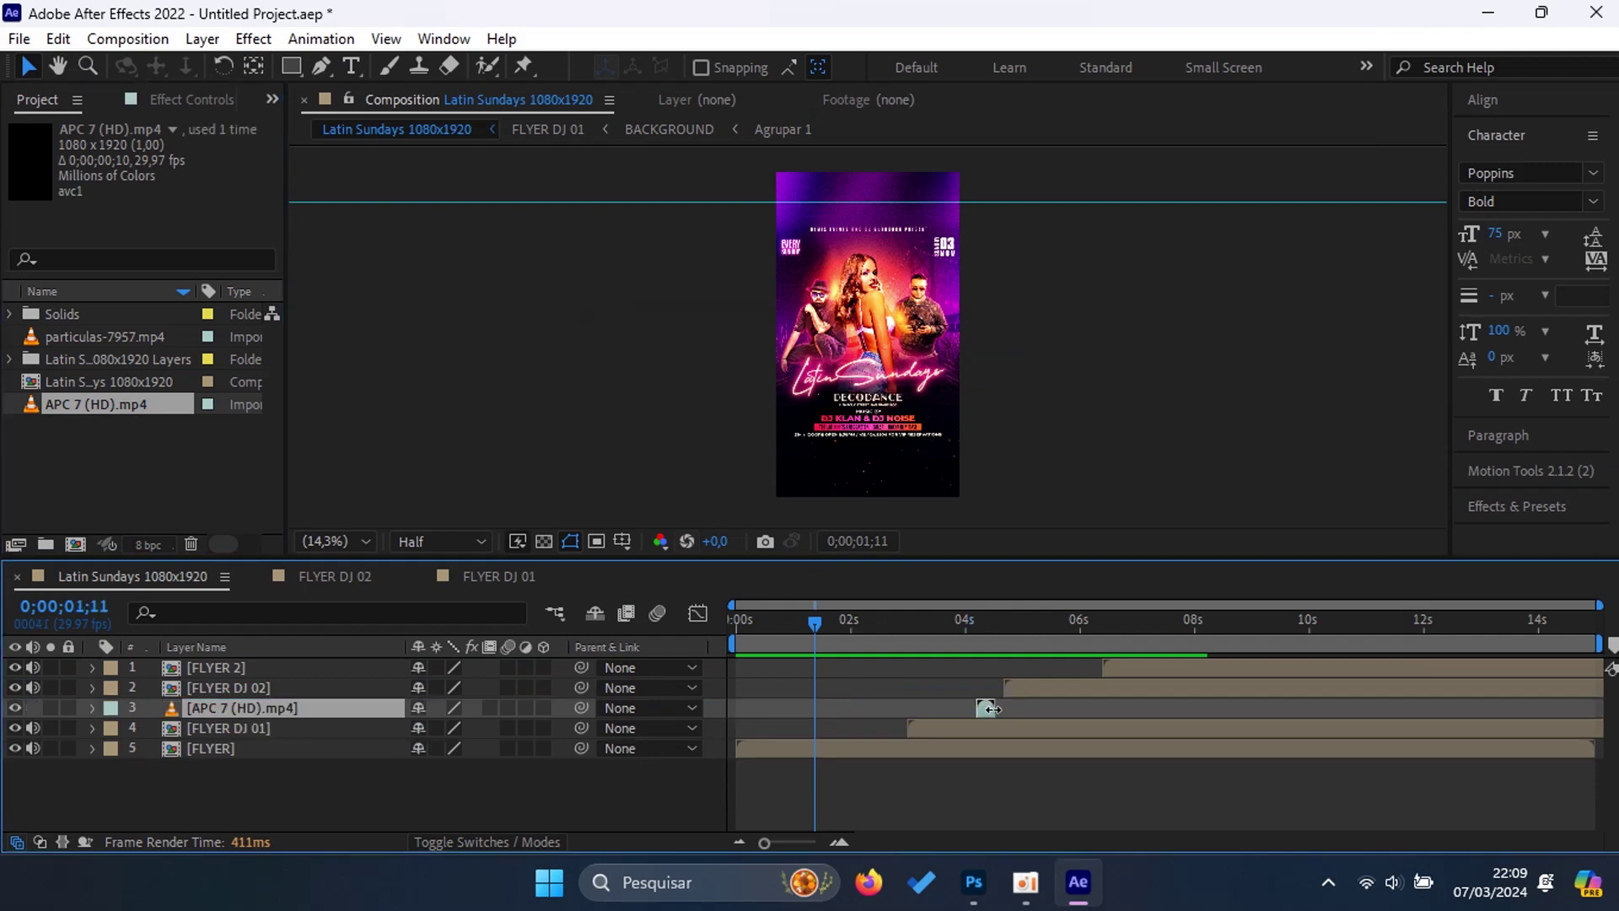
pyautogui.moveTo(985, 707); pyautogui.dragTo(814, 711)
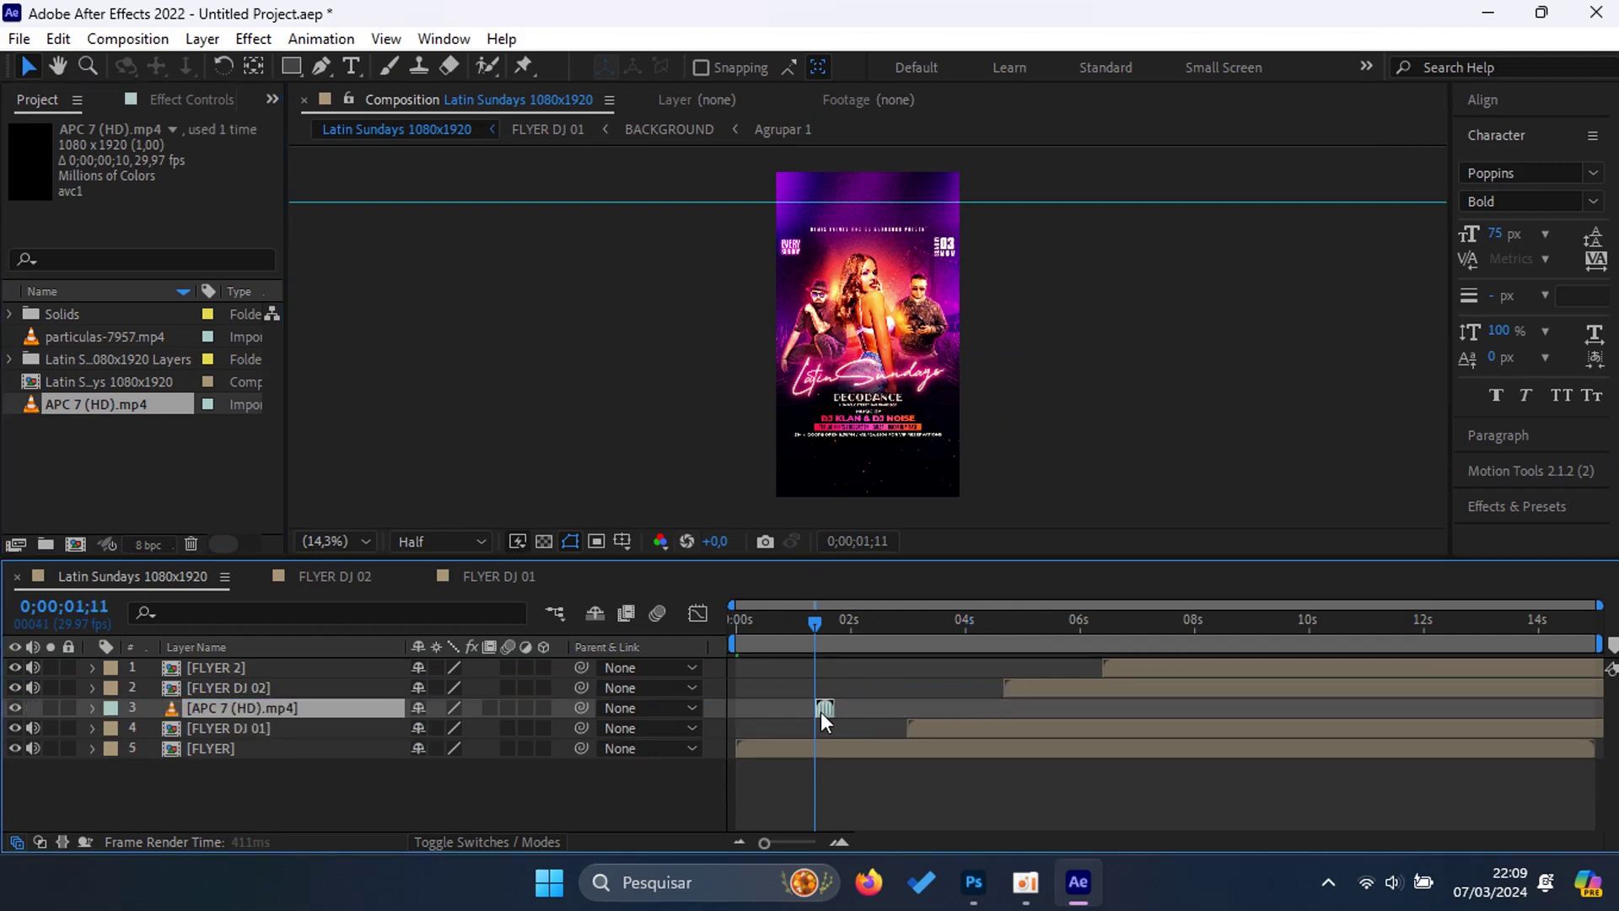
pyautogui.click(450, 840)
pyautogui.click(459, 707)
pyautogui.click(532, 338)
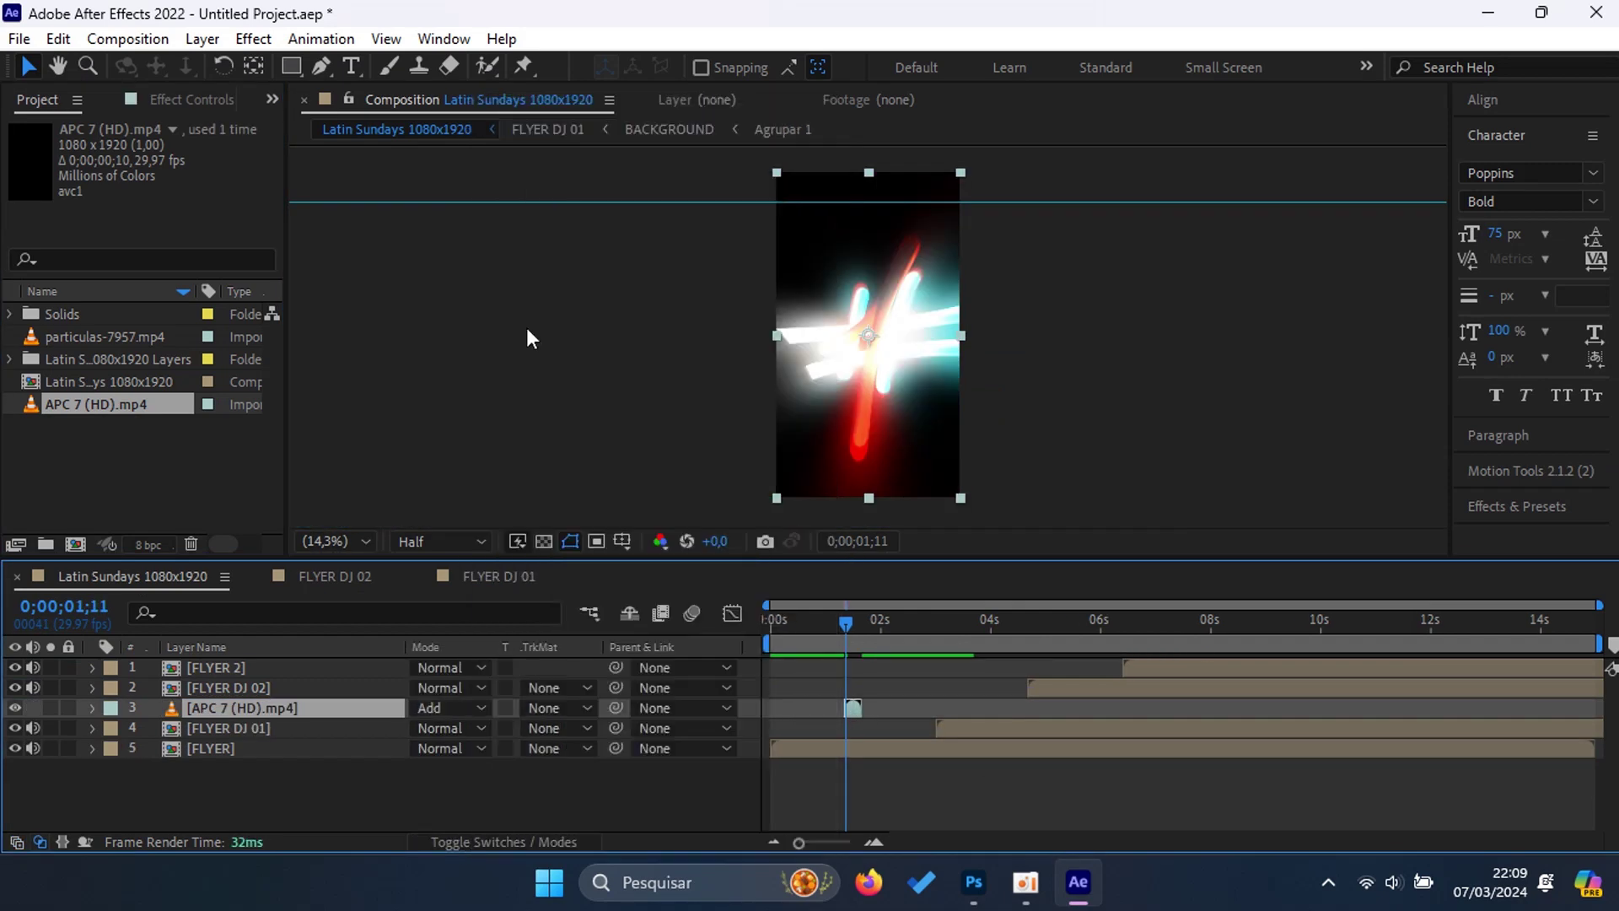
pyautogui.moveTo(847, 634); pyautogui.dragTo(911, 626)
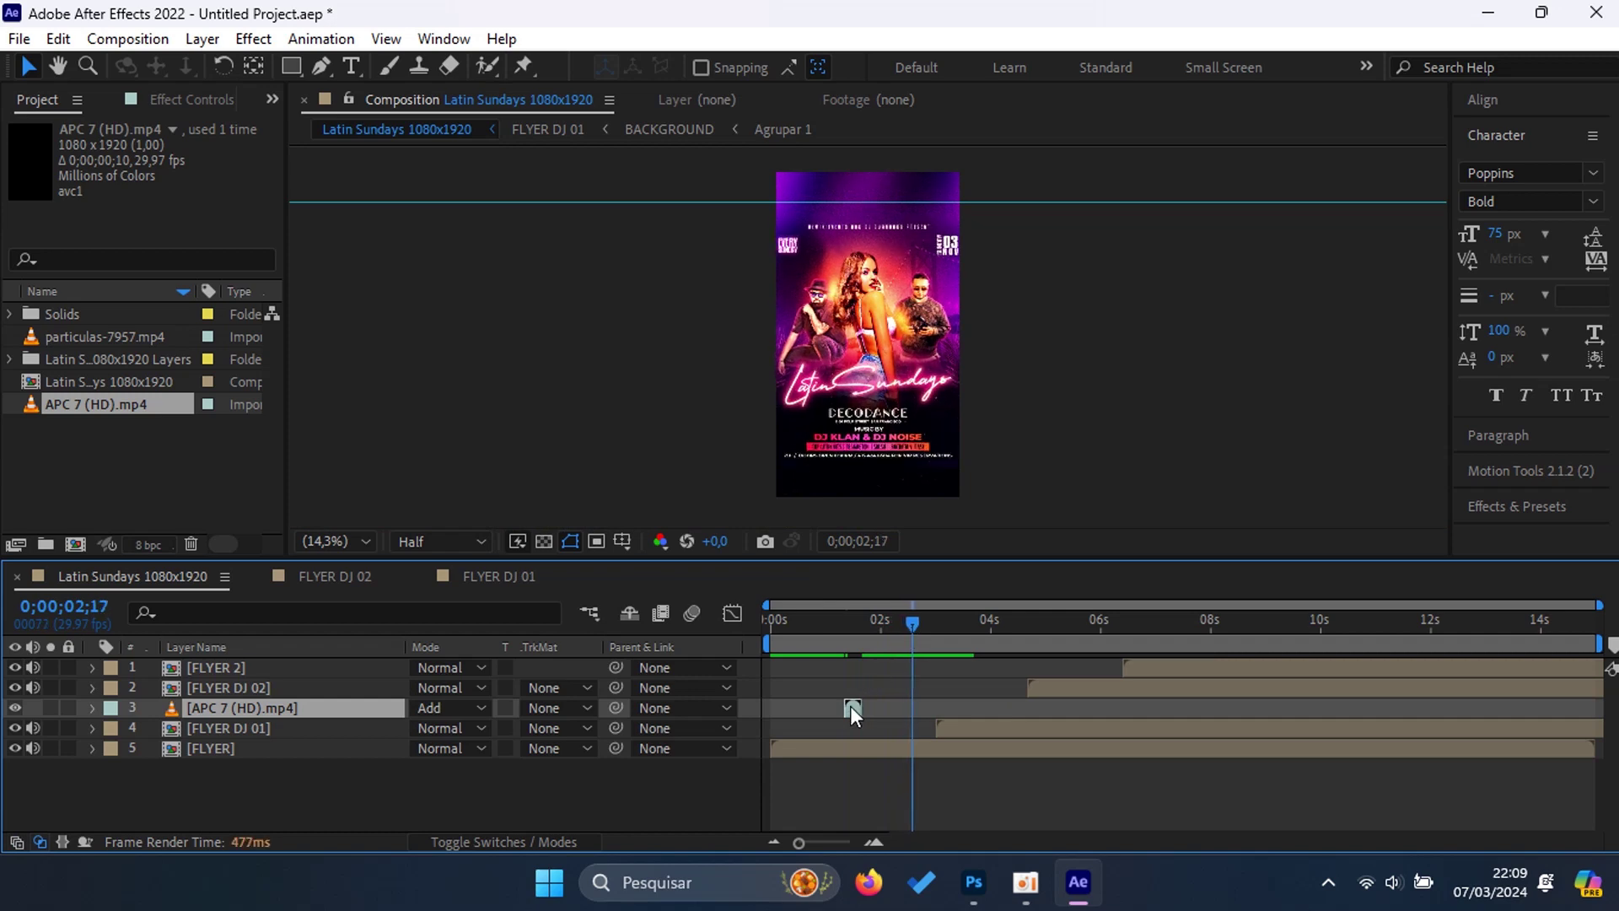
# Step: Shift the first APC 7 transition slightly later and preview it
pyautogui.moveTo(854, 708); pyautogui.dragTo(929, 723)
pyautogui.moveTo(911, 628); pyautogui.dragTo(860, 629)
pyautogui.press('space')
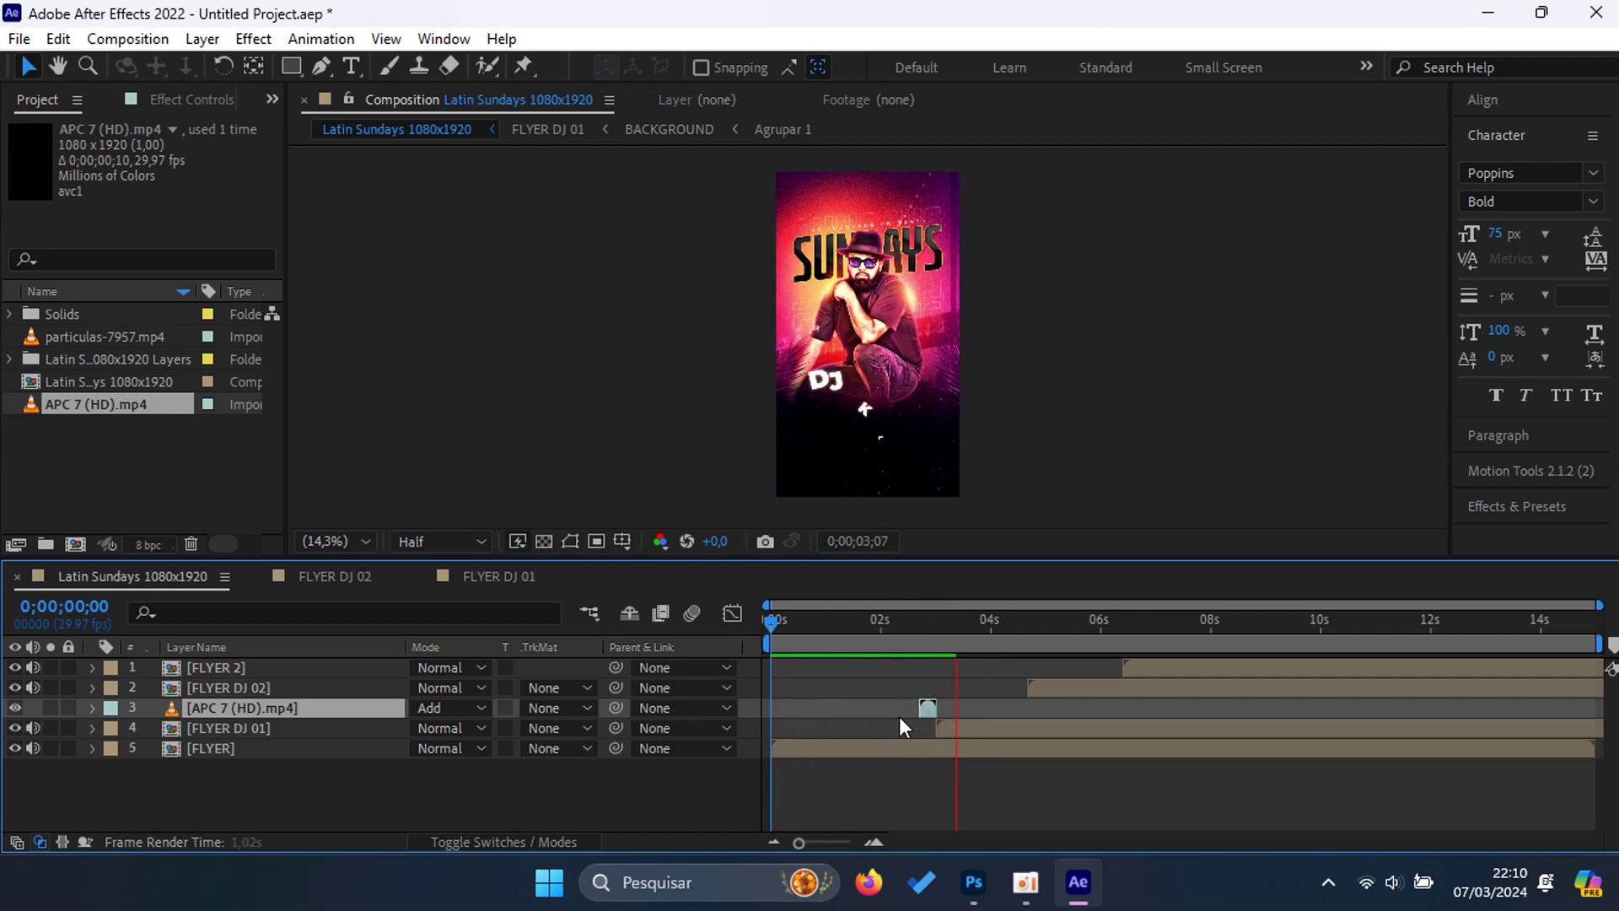
pyautogui.moveTo(954, 621); pyautogui.dragTo(1019, 650)
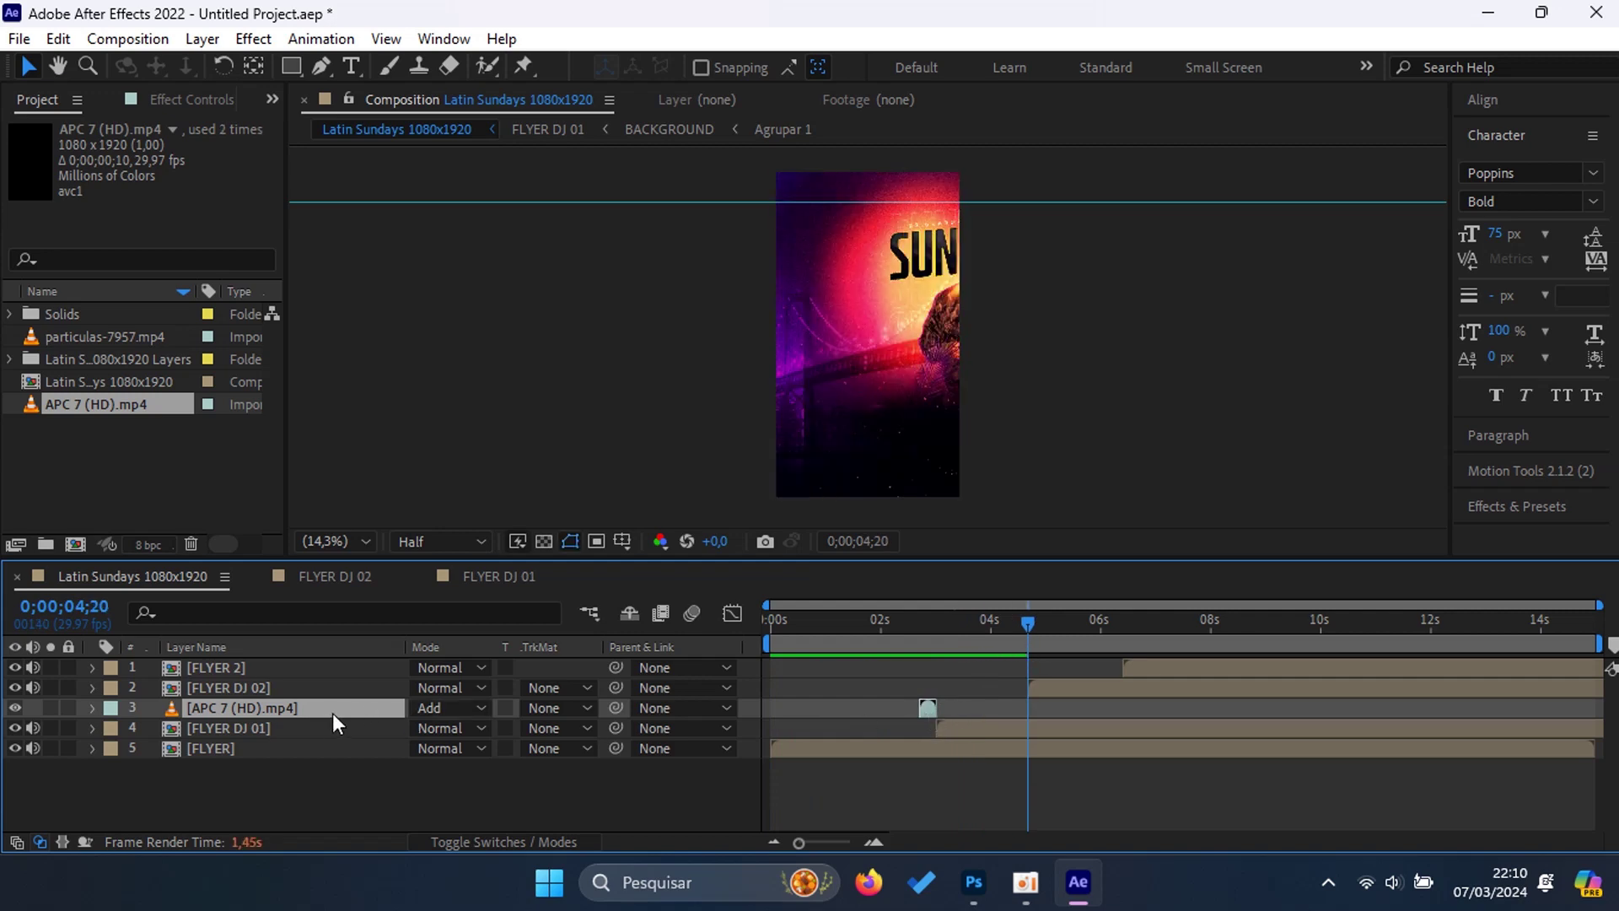
# Step: Duplicate the transition above FLYER DJ 02, starting where that layer begins
pyautogui.hotkey('ctrl', 'd')
pyautogui.moveTo(333, 712); pyautogui.dragTo(354, 679)
pyautogui.moveTo(928, 690); pyautogui.dragTo(1019, 688)
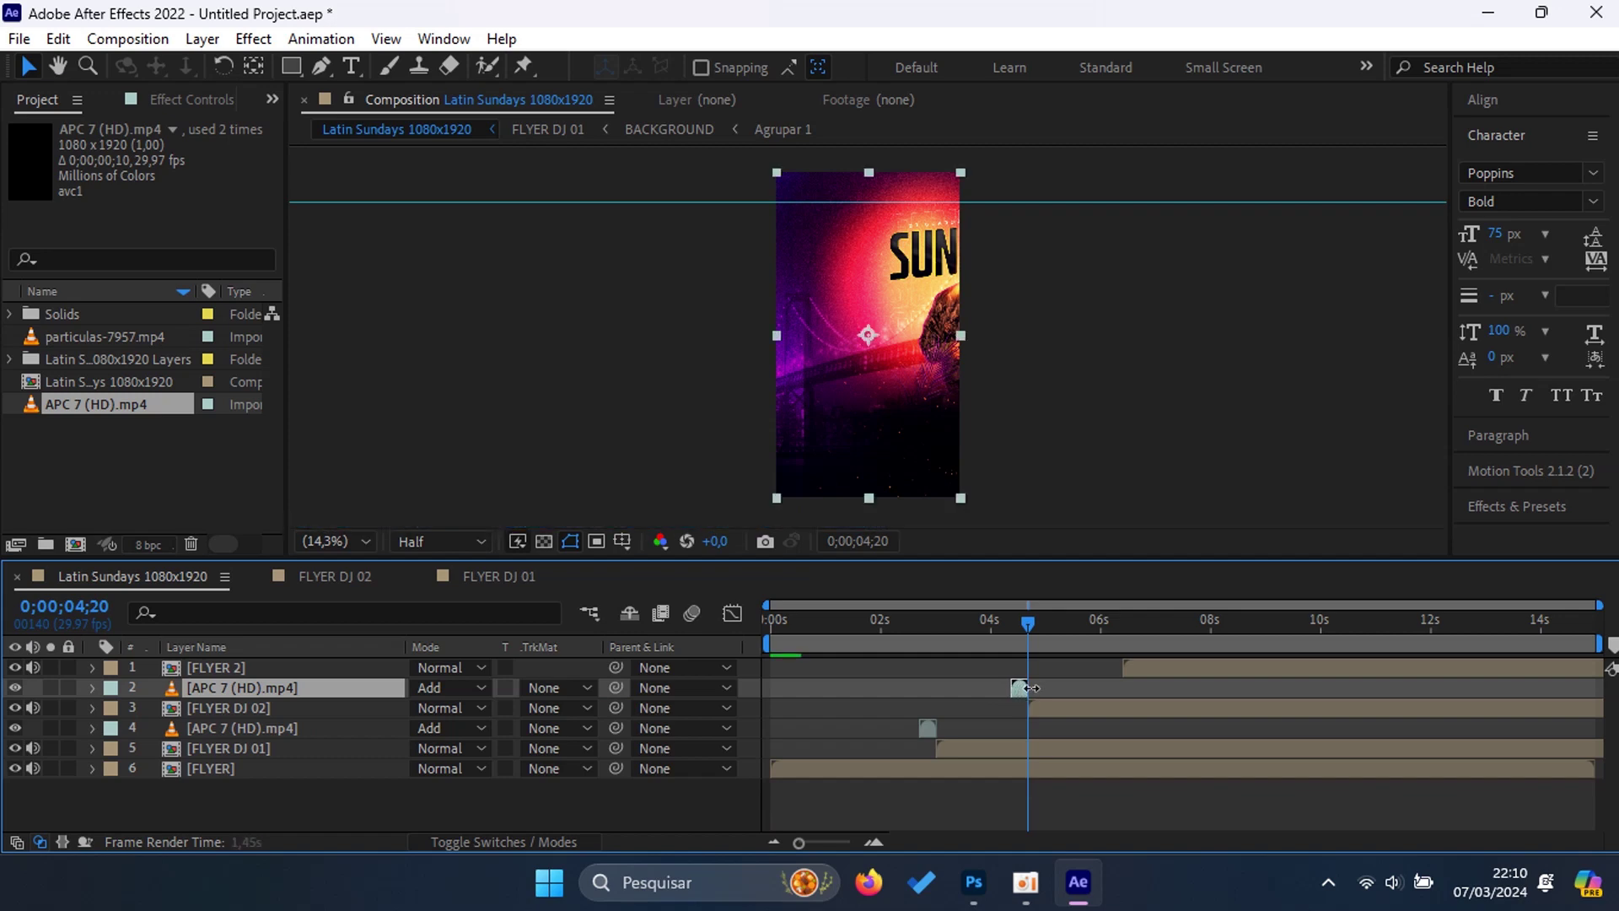
# Step: Duplicate it again to the top of the stack, starting where FLYER 2 begins
pyautogui.moveTo(1044, 630); pyautogui.dragTo(1118, 641)
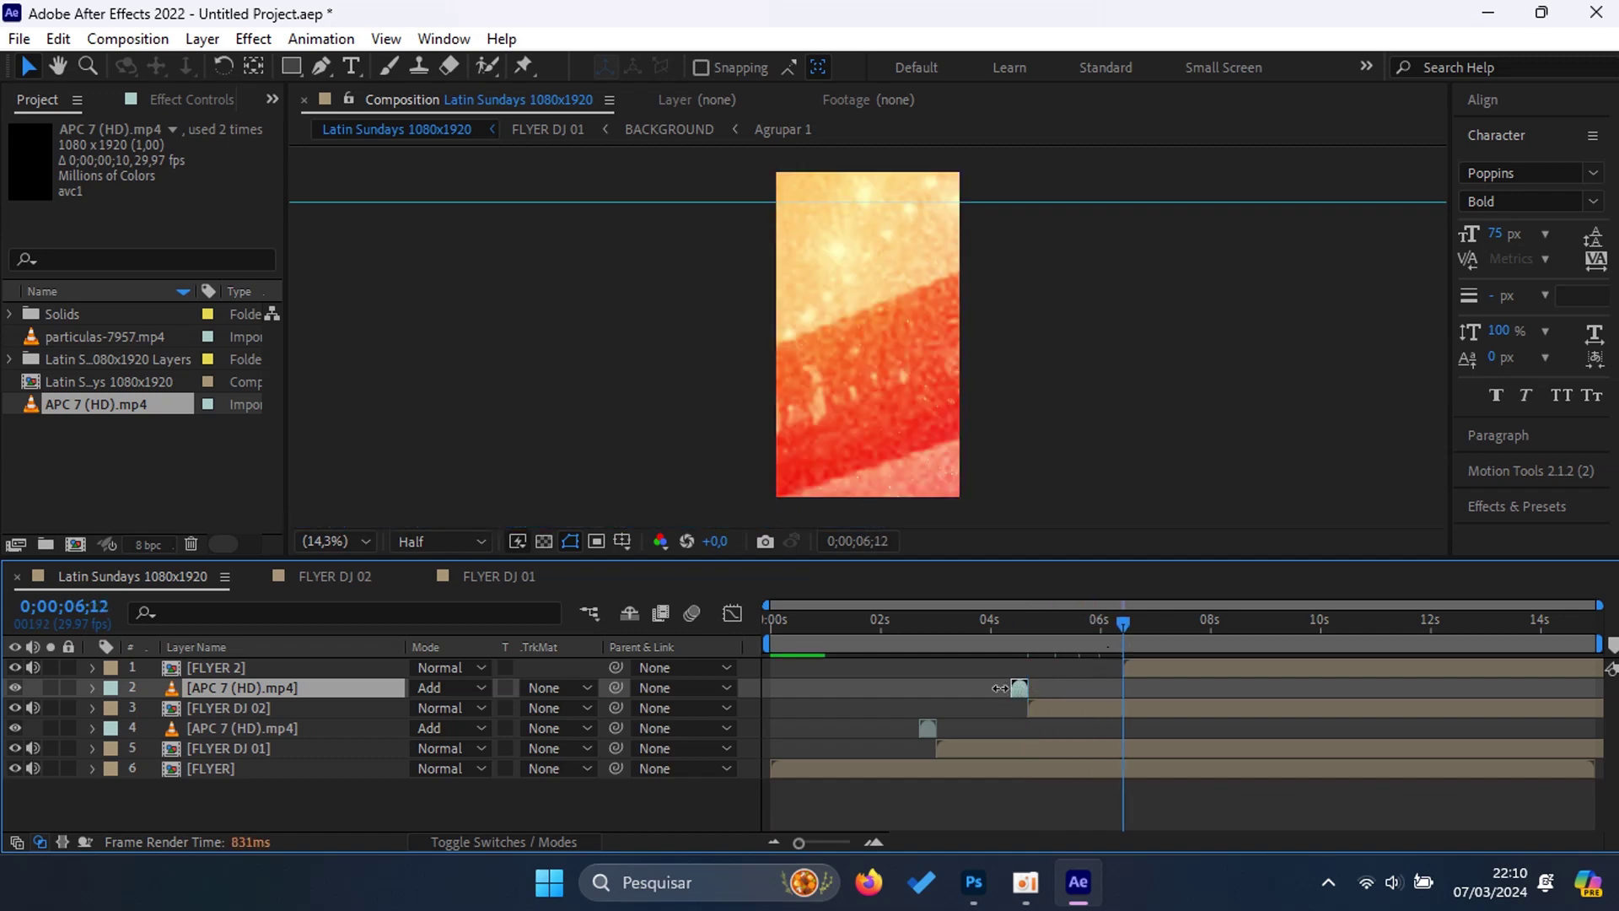
pyautogui.hotkey('ctrl', 'd')
pyautogui.moveTo(253, 705); pyautogui.dragTo(265, 668)
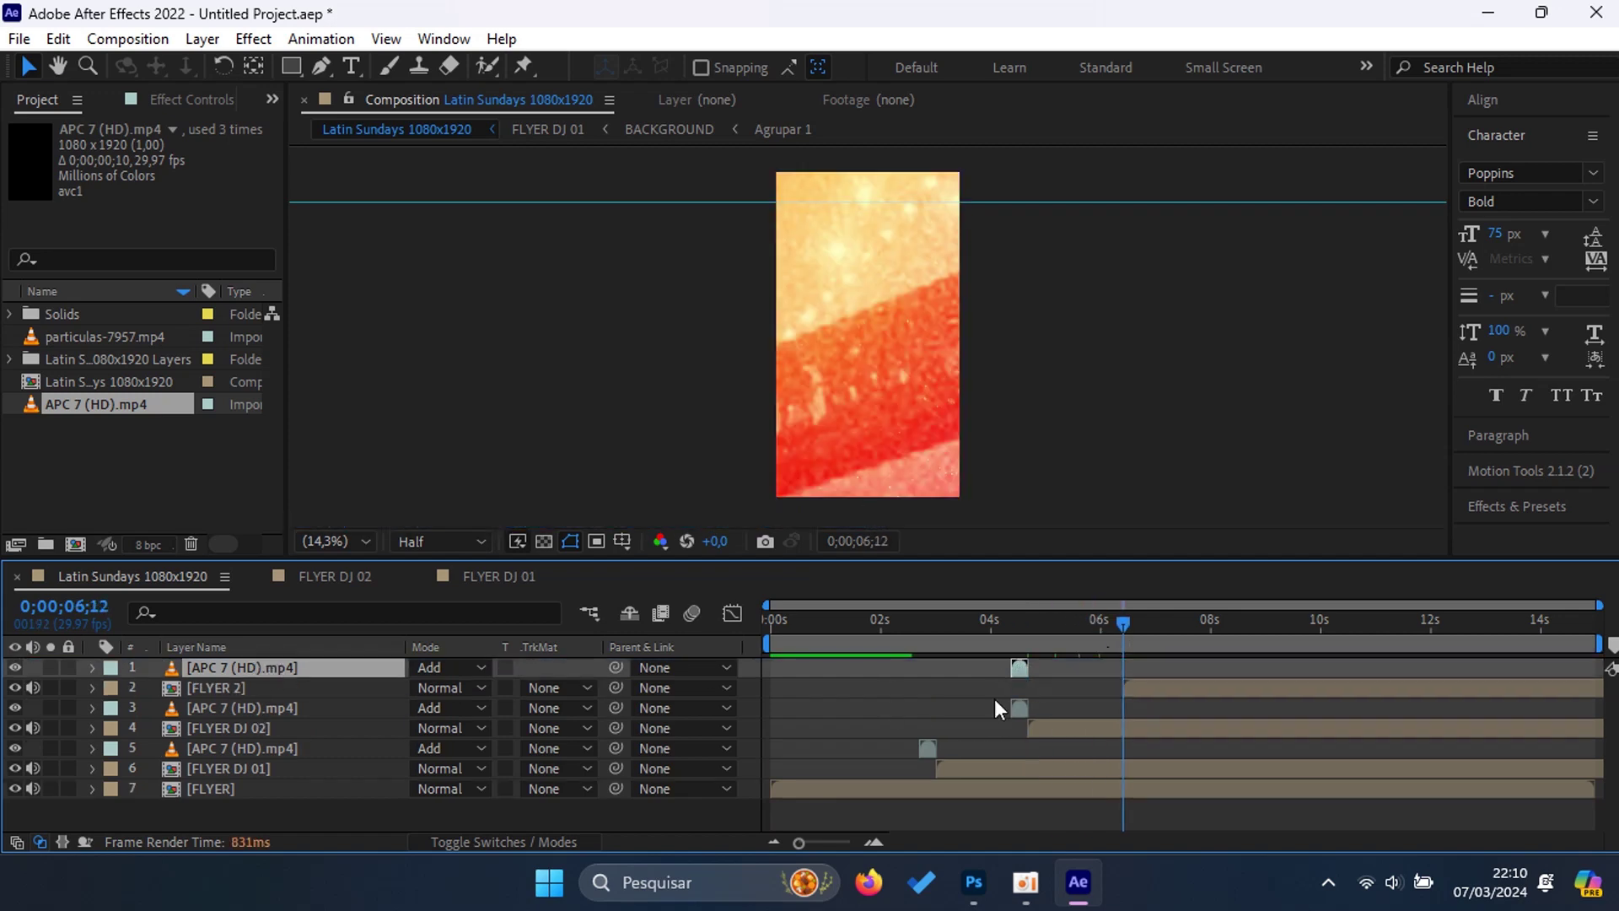
pyautogui.moveTo(1022, 666); pyautogui.dragTo(1124, 675)
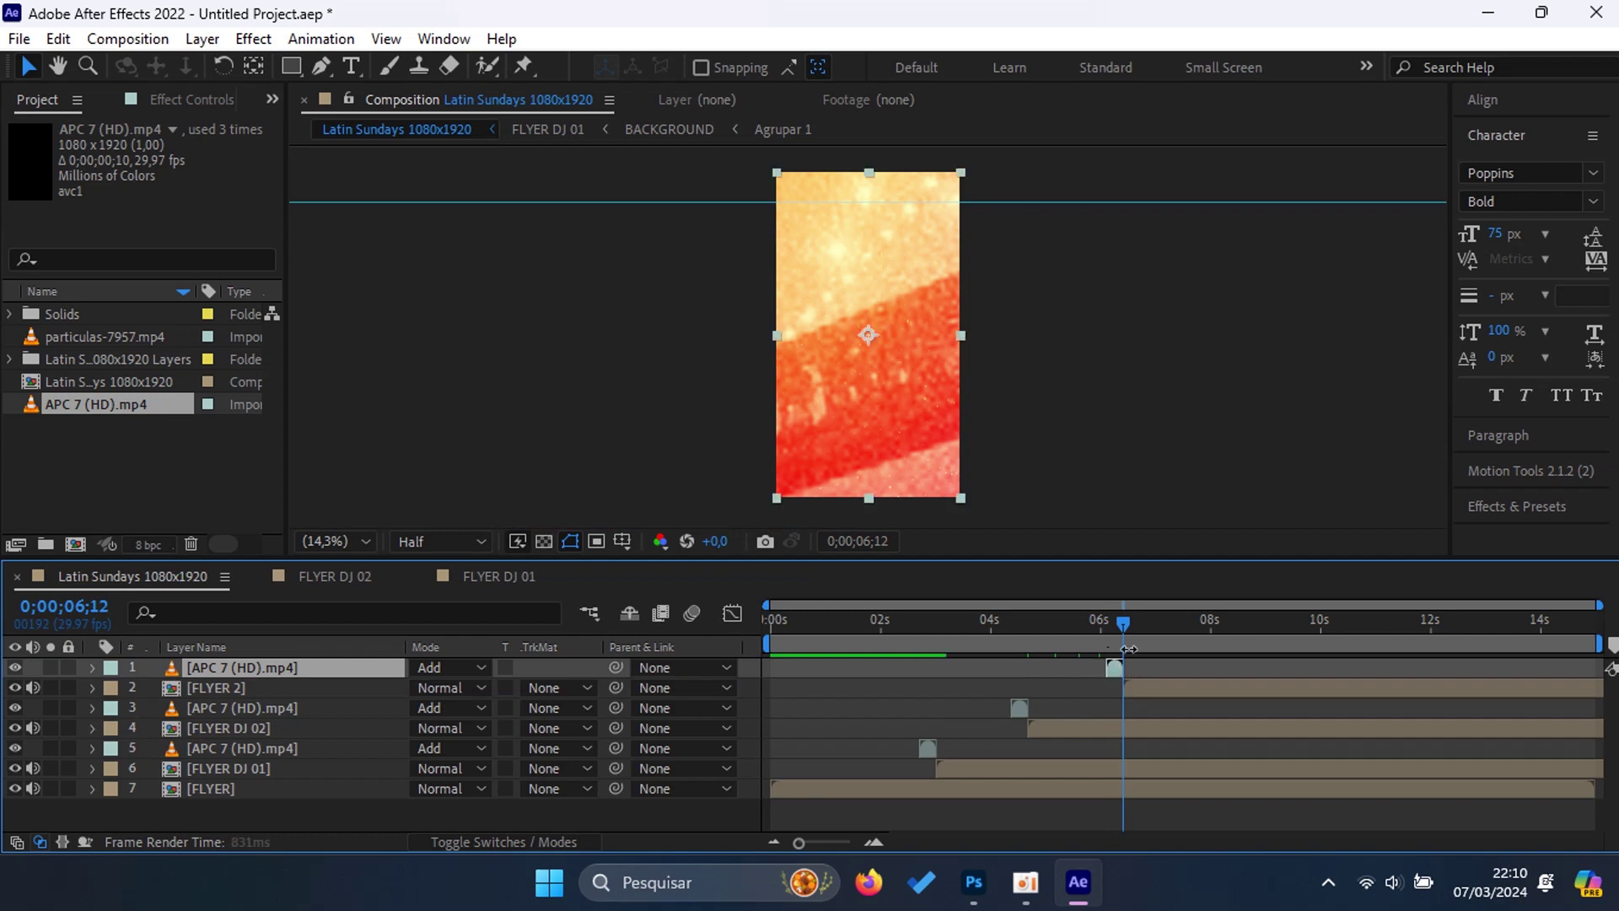
pyautogui.press('Home')
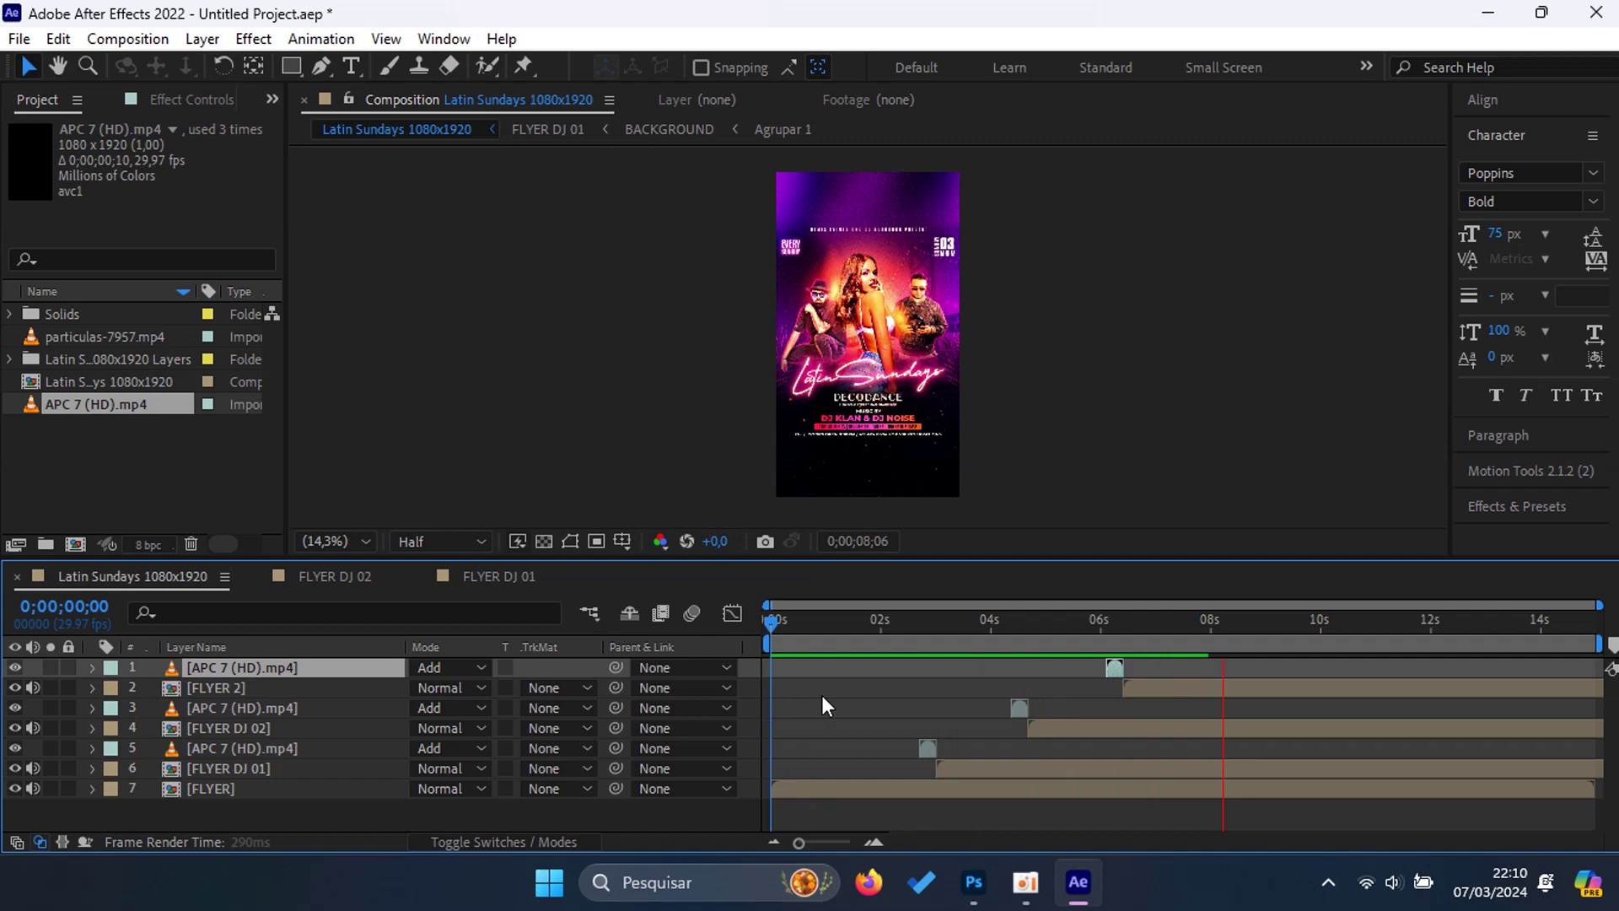
pyautogui.moveTo(1217, 623); pyautogui.dragTo(727, 668)
pyautogui.press('space')
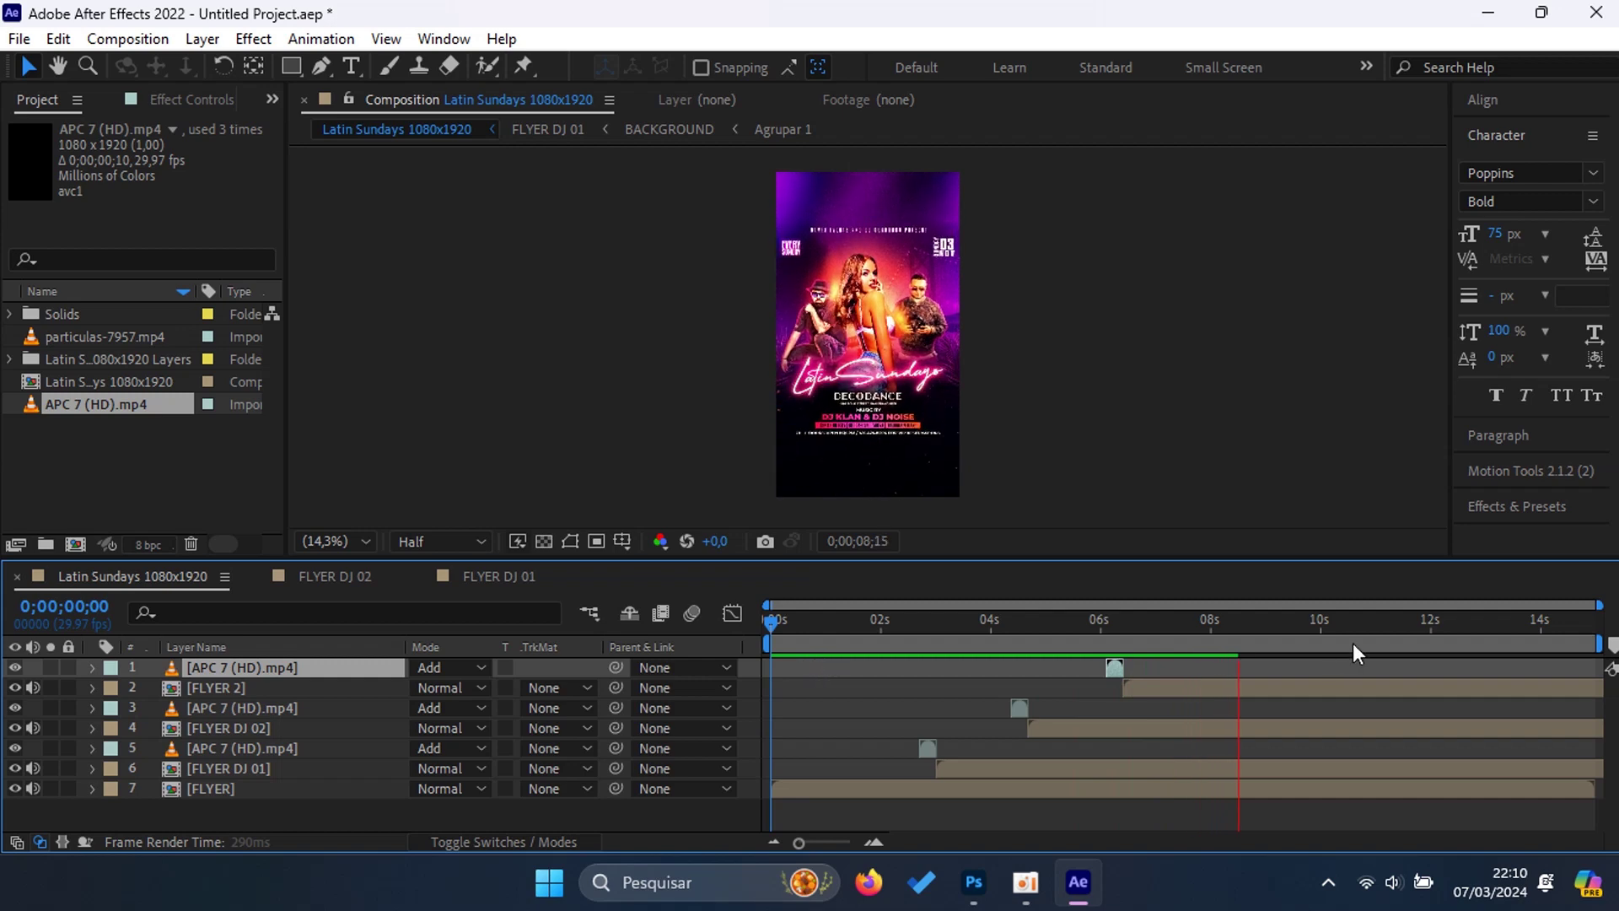
pyautogui.press('space')
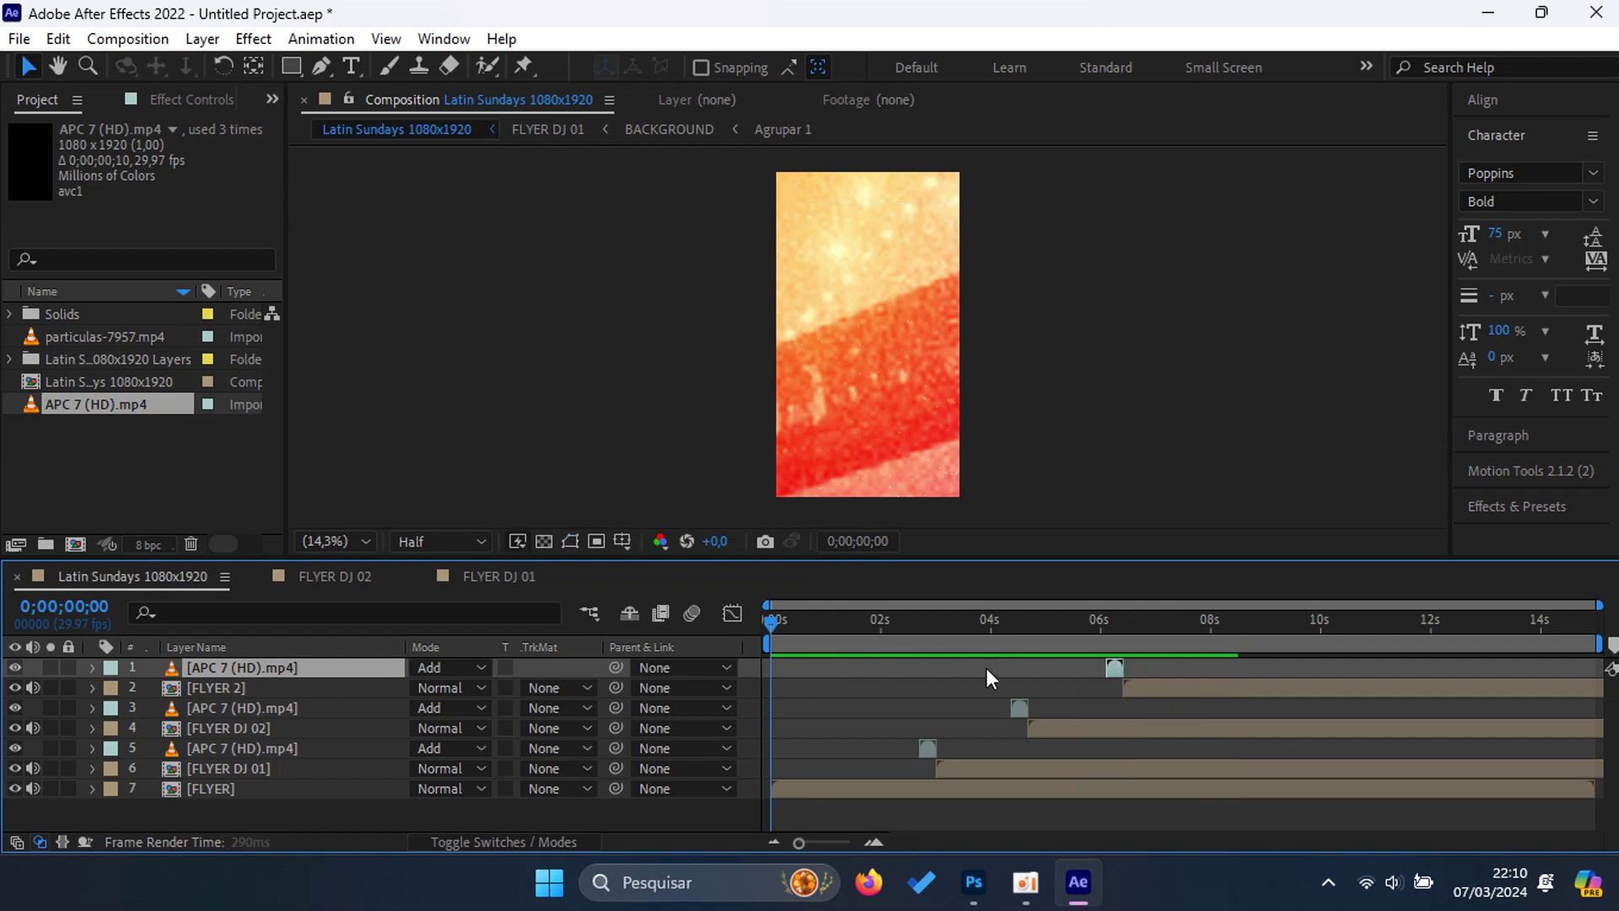
pyautogui.press('space')
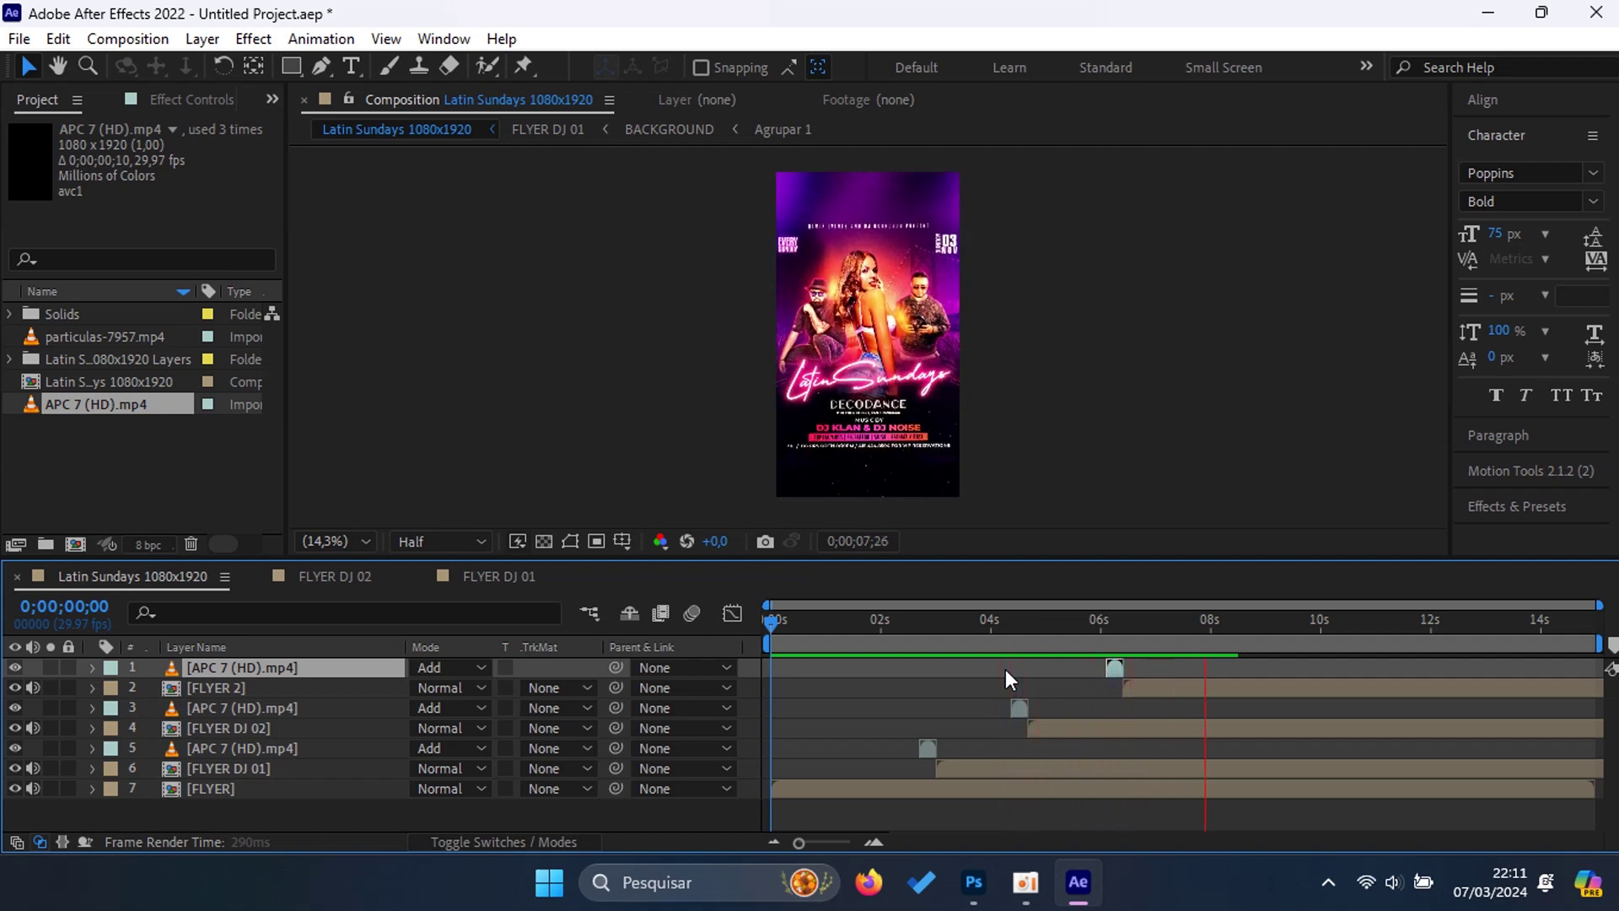
pyautogui.press('space')
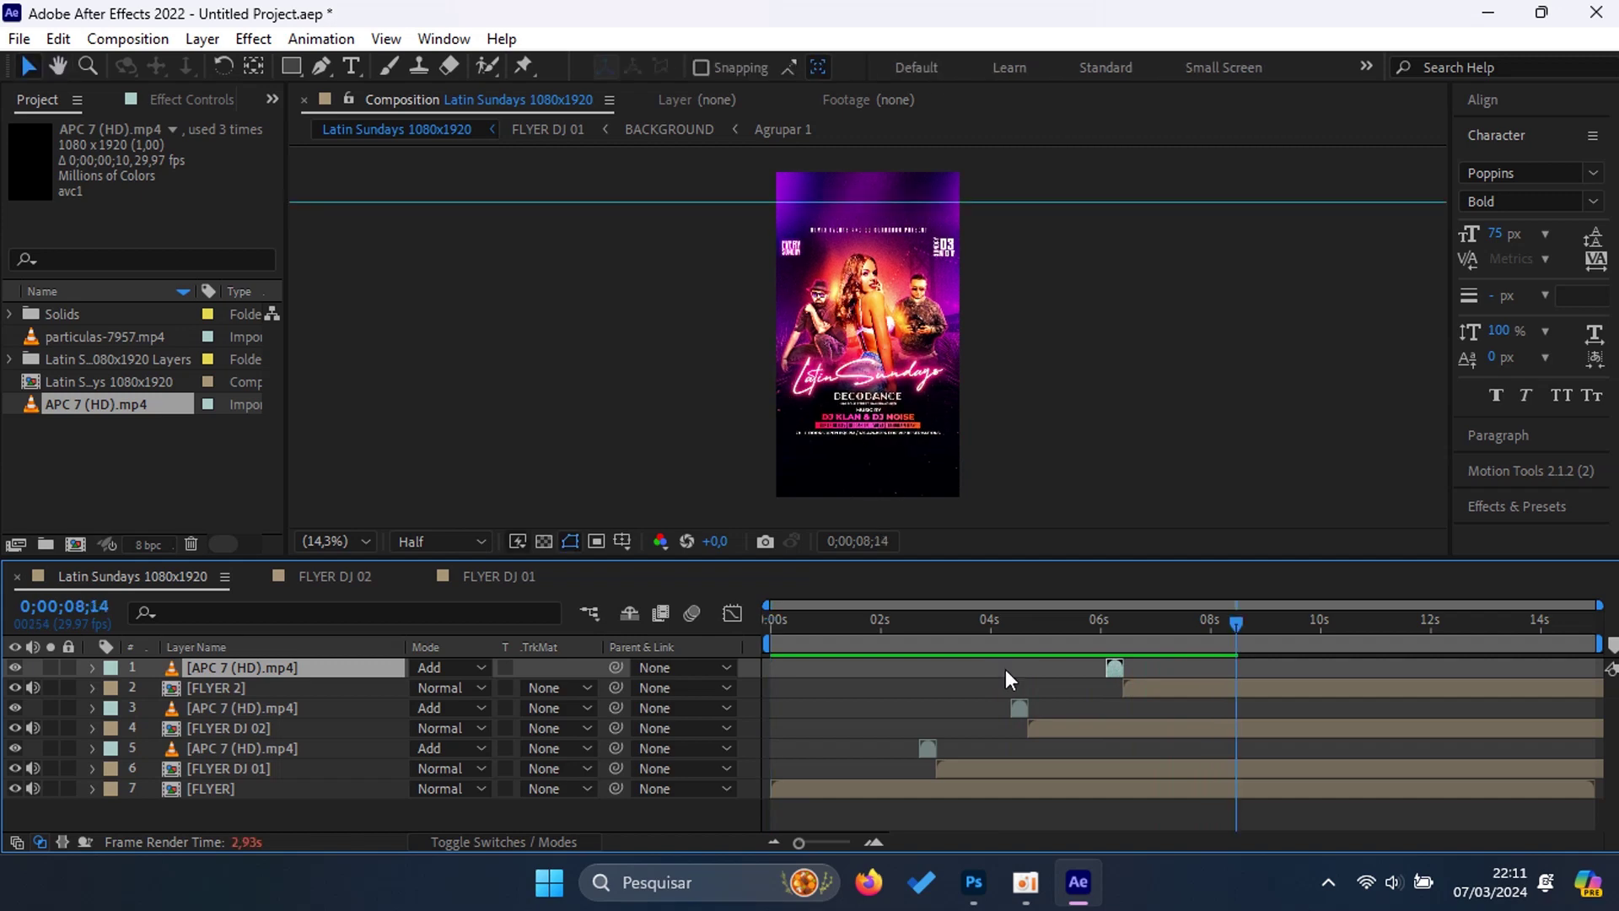